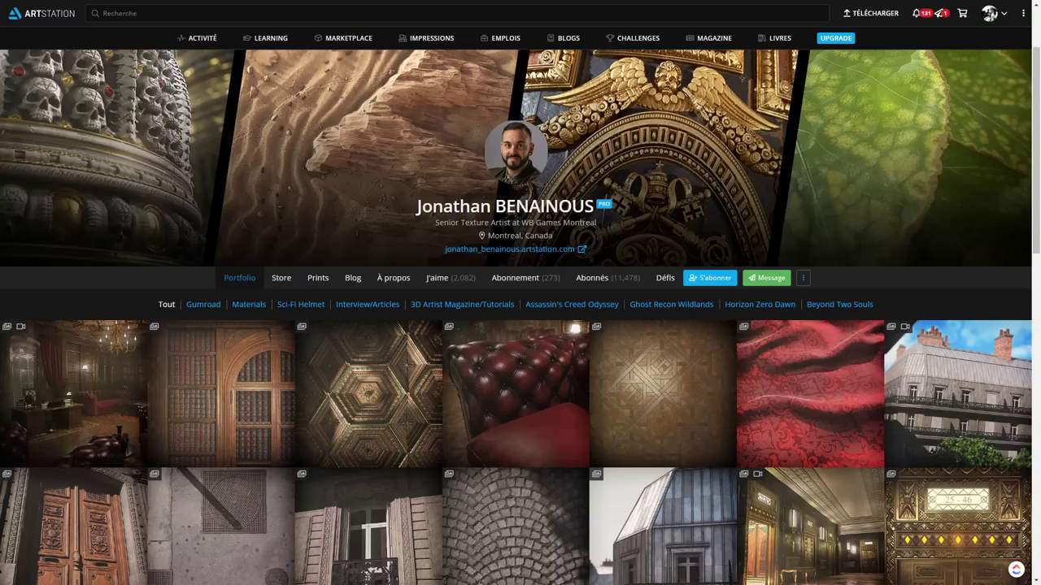
Step: Examine the texture artist's portfolio from the Substance Signature materials down to the Ghost Recon Wildlands environments
scroll(520, 317, "down", 1)
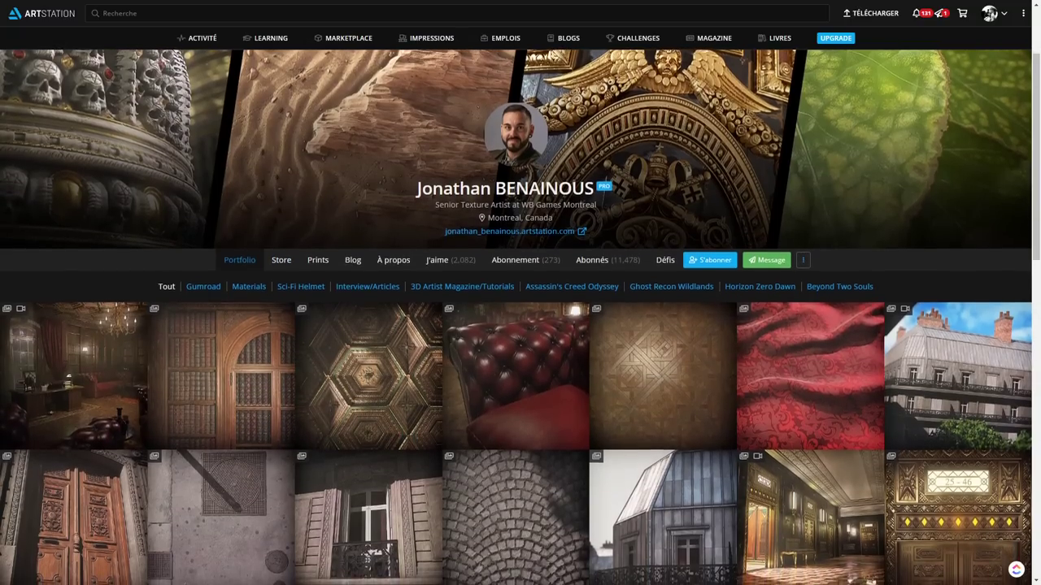
scroll(521, 317, "down", 1)
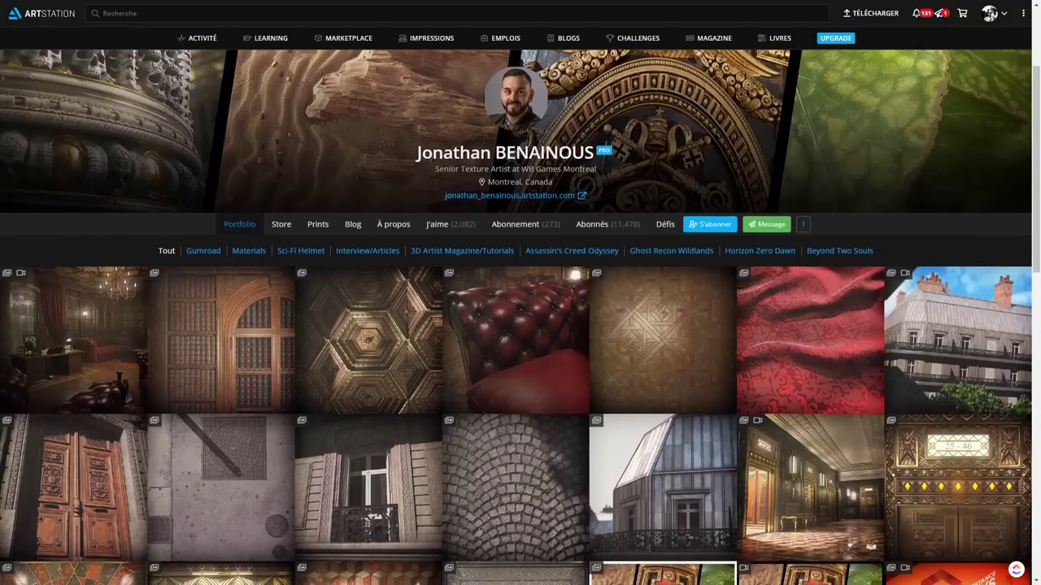
scroll(520, 317, "down", 1)
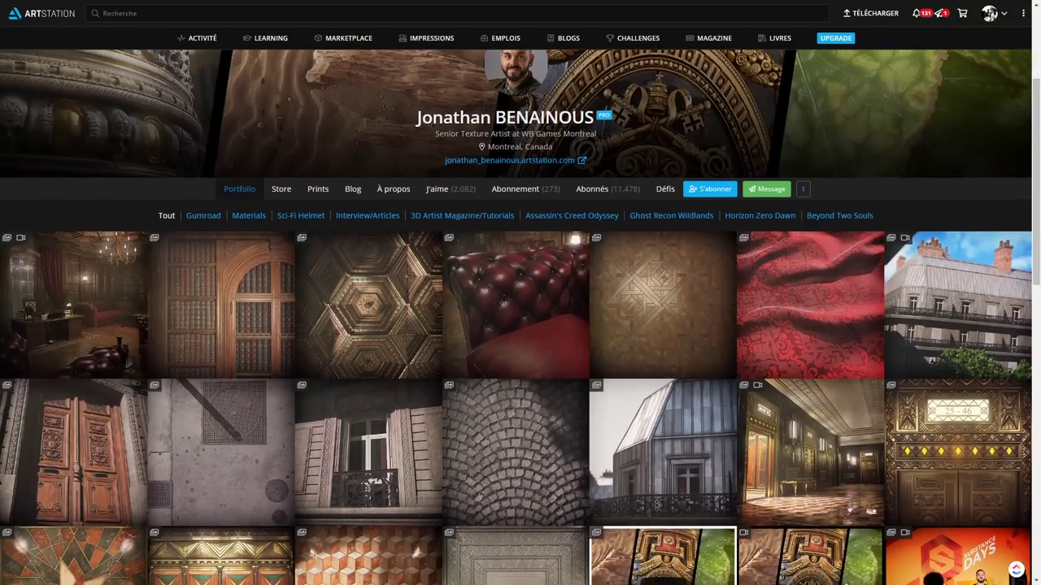
scroll(221, 210, "down", 1)
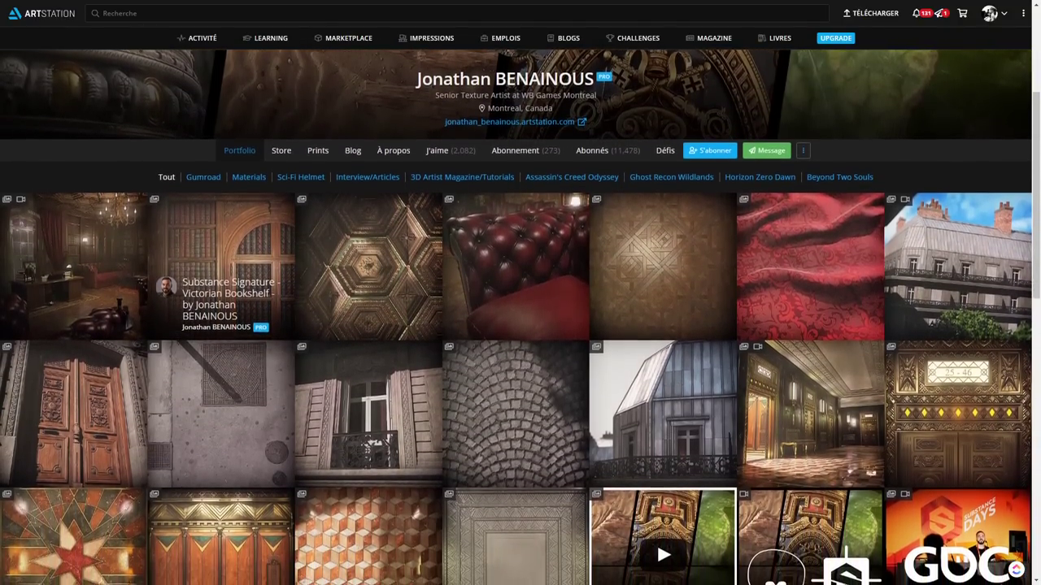
scroll(221, 268, "down", 2)
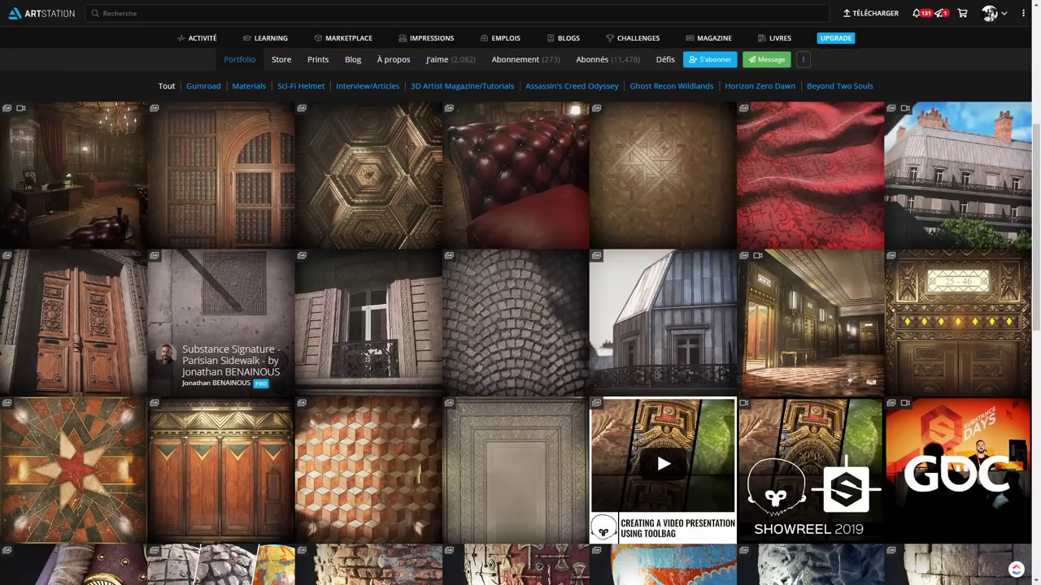
scroll(222, 358, "down", 3)
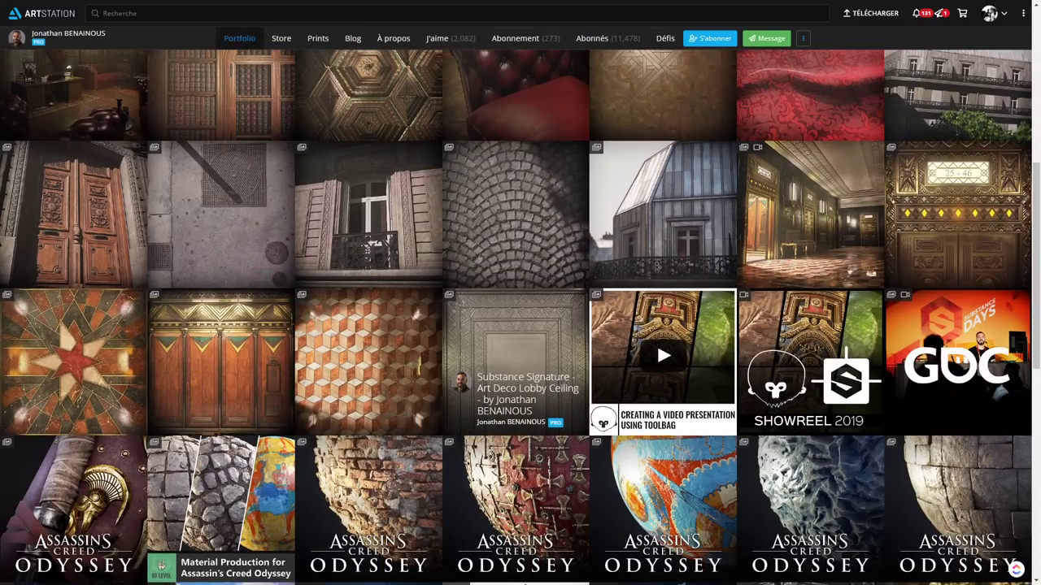
left_click(506, 13)
scroll(520, 317, "down", 3)
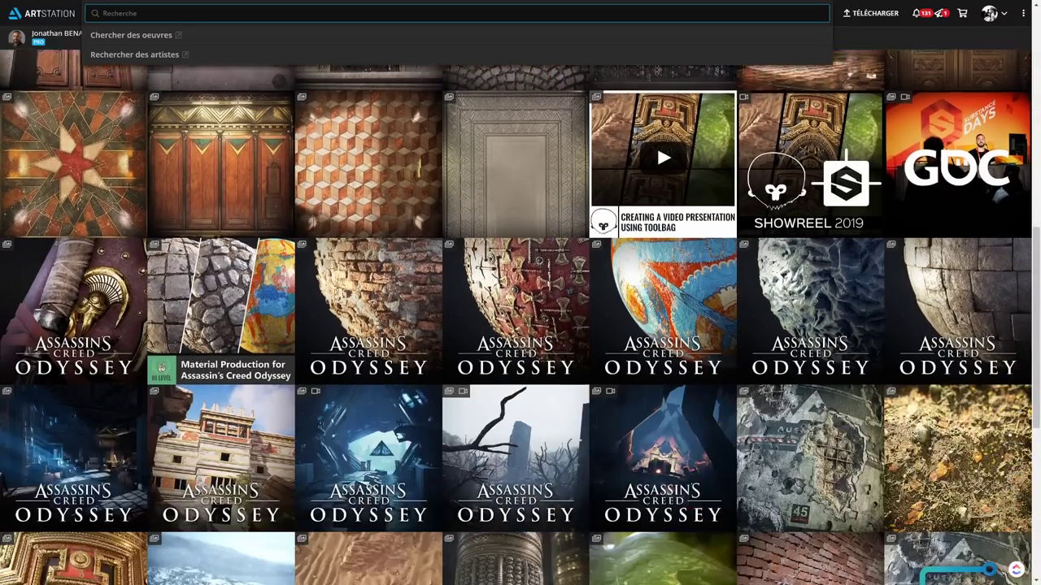
scroll(520, 317, "down", 10)
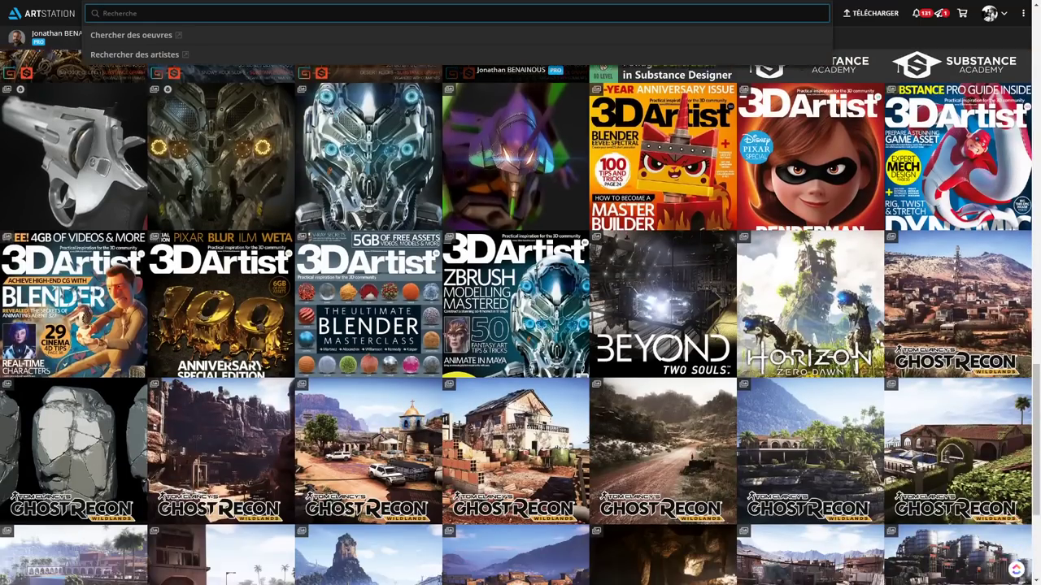
scroll(515, 317, "down", 5)
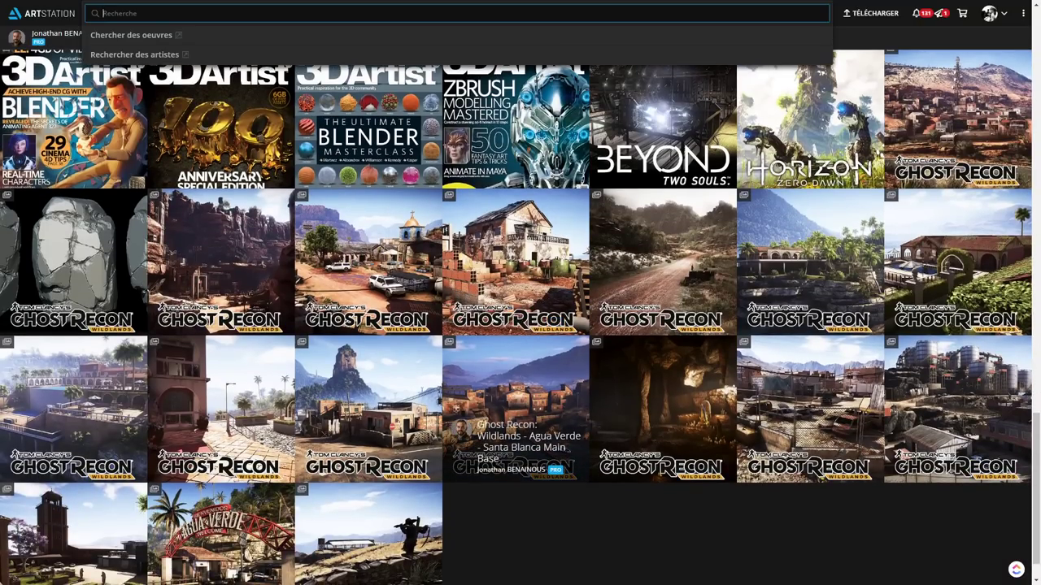
scroll(515, 439, "down", 1)
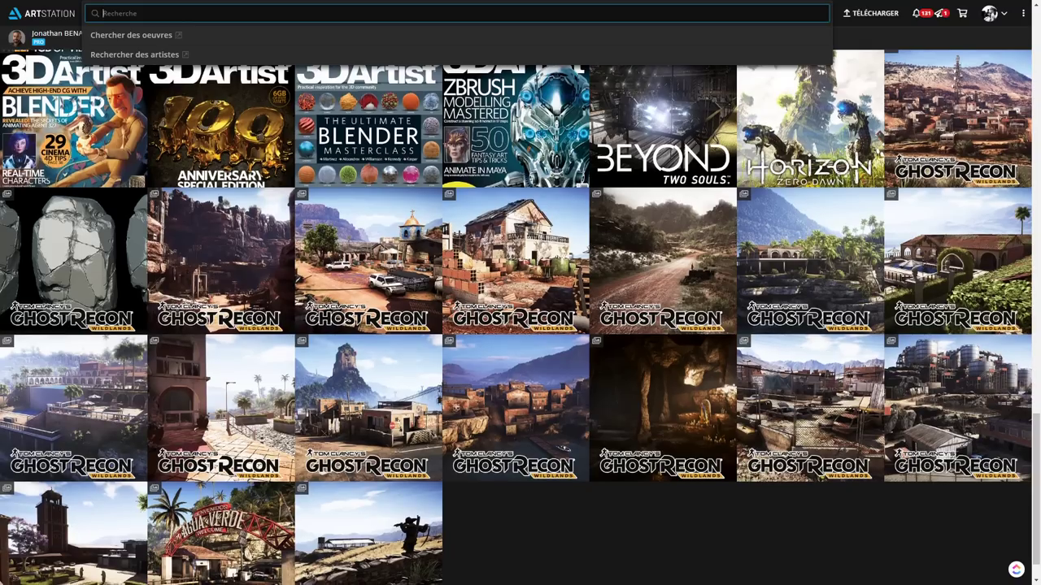
Step: Review the portfolio back from the Ghost Recon Wildlands projects up to the profile header
scroll(515, 472, "up", 3)
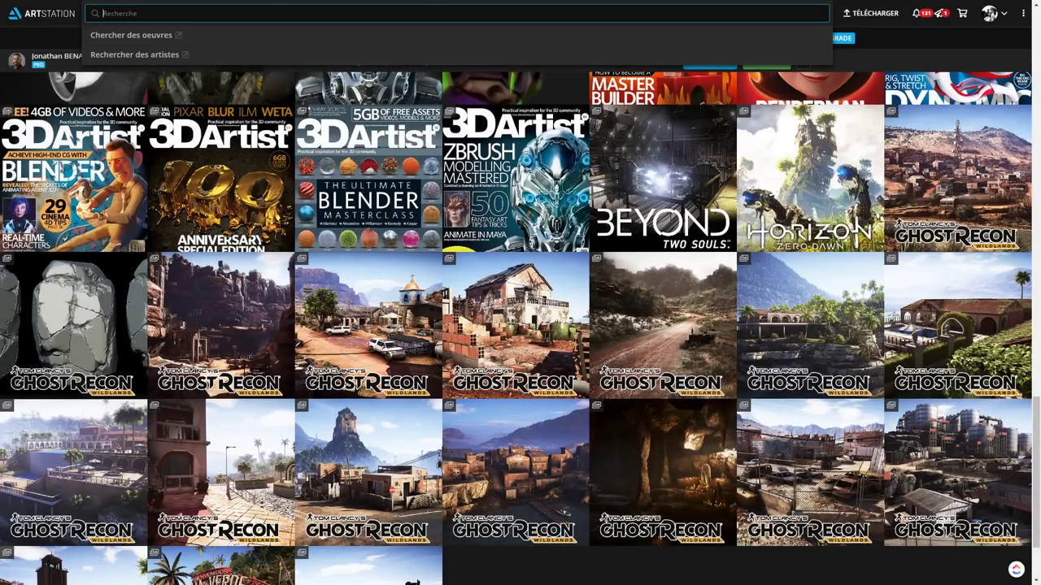
key("Escape")
scroll(520, 329, "up", 4)
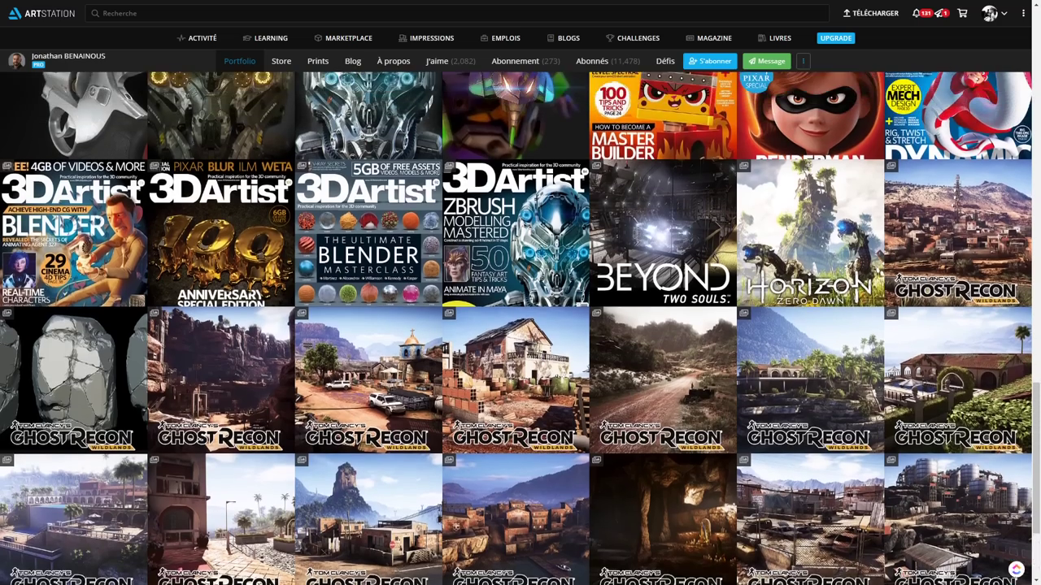
scroll(520, 328, "up", 4)
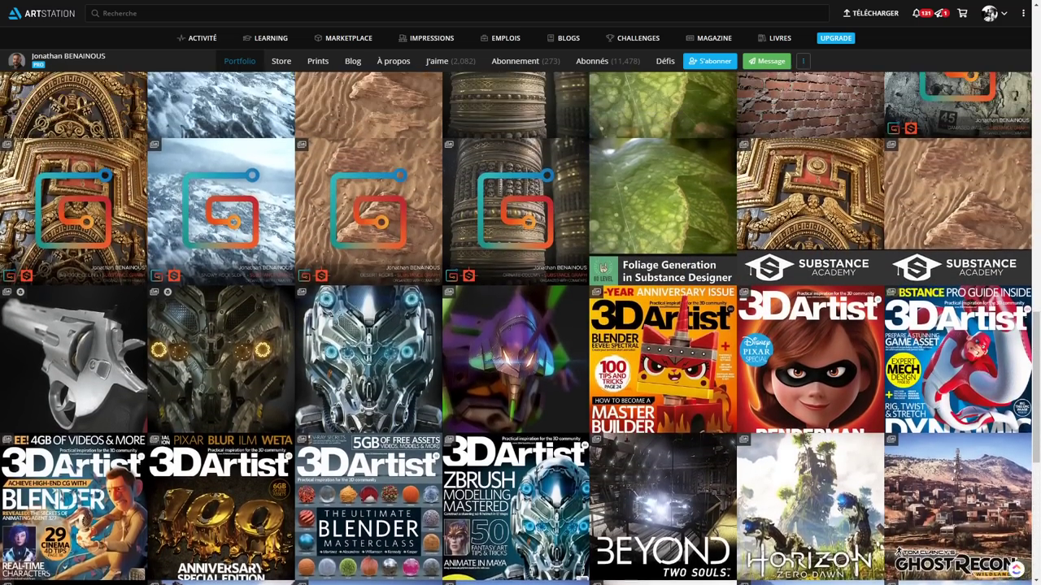
scroll(369, 309, "up", 3)
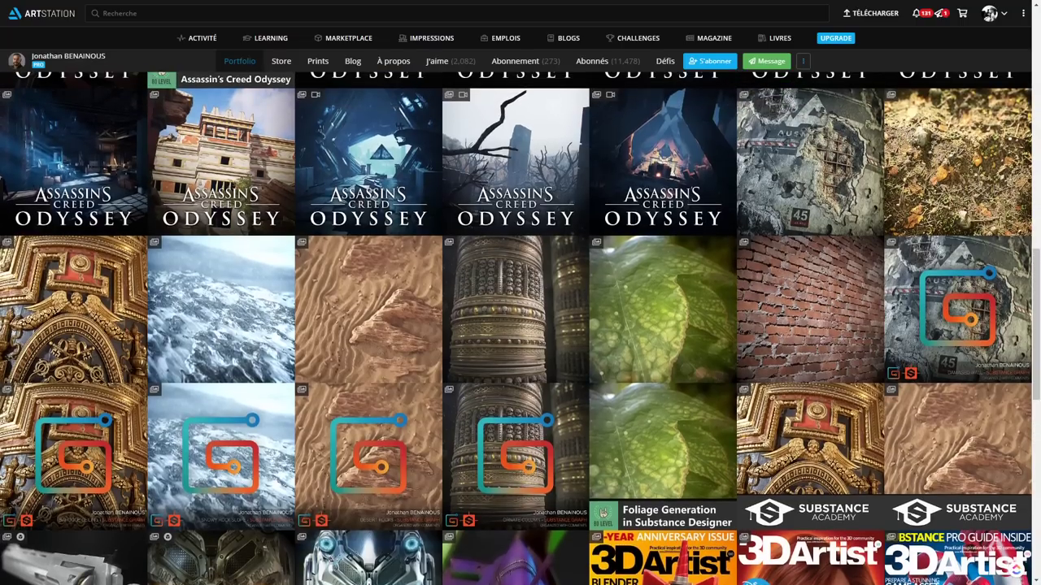
scroll(368, 309, "up", 1)
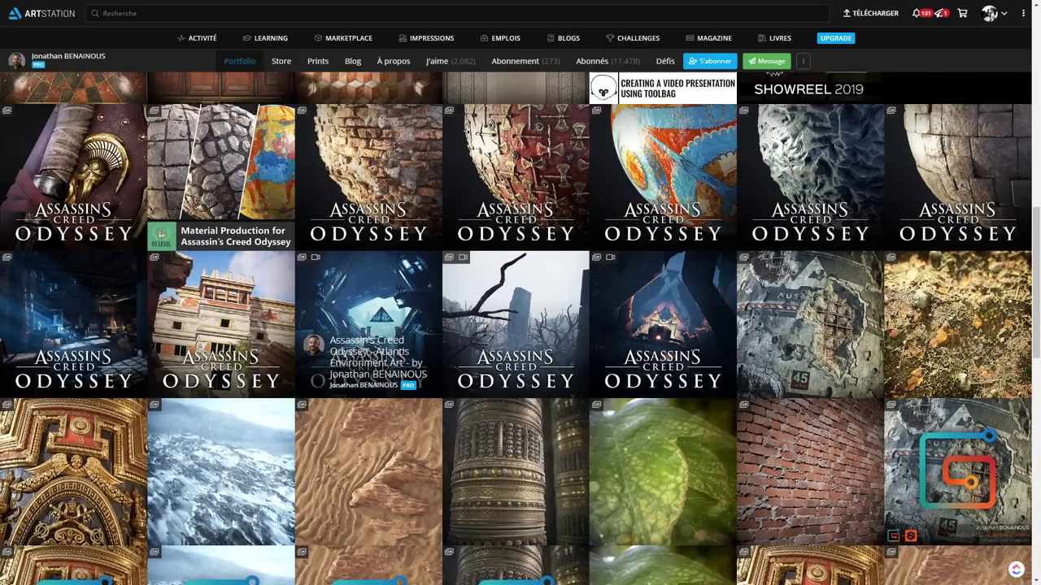
scroll(220, 342, "up", 3)
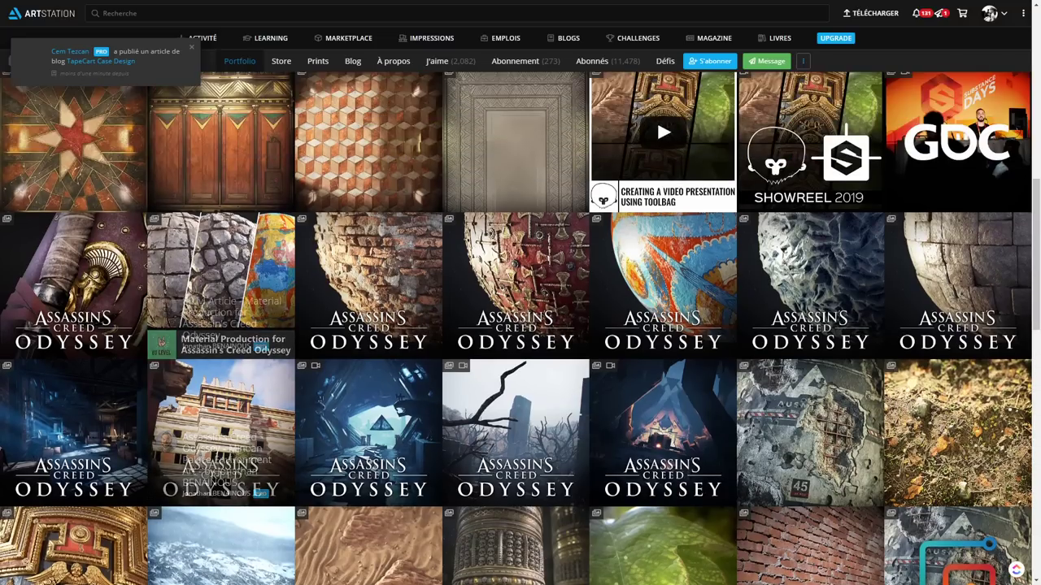
scroll(521, 326, "up", 2)
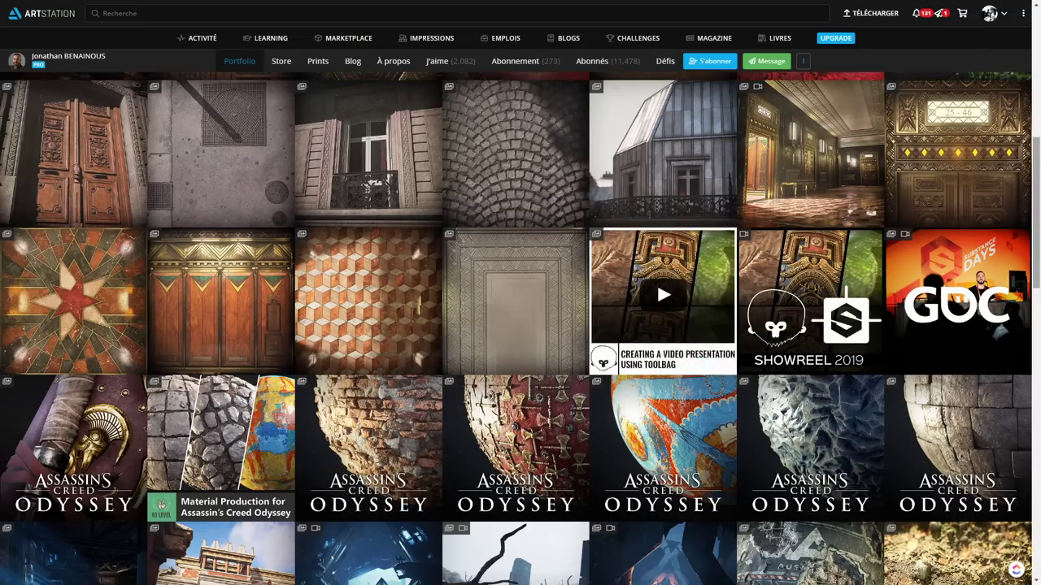
scroll(958, 195, "up", 1)
scroll(520, 325, "up", 3)
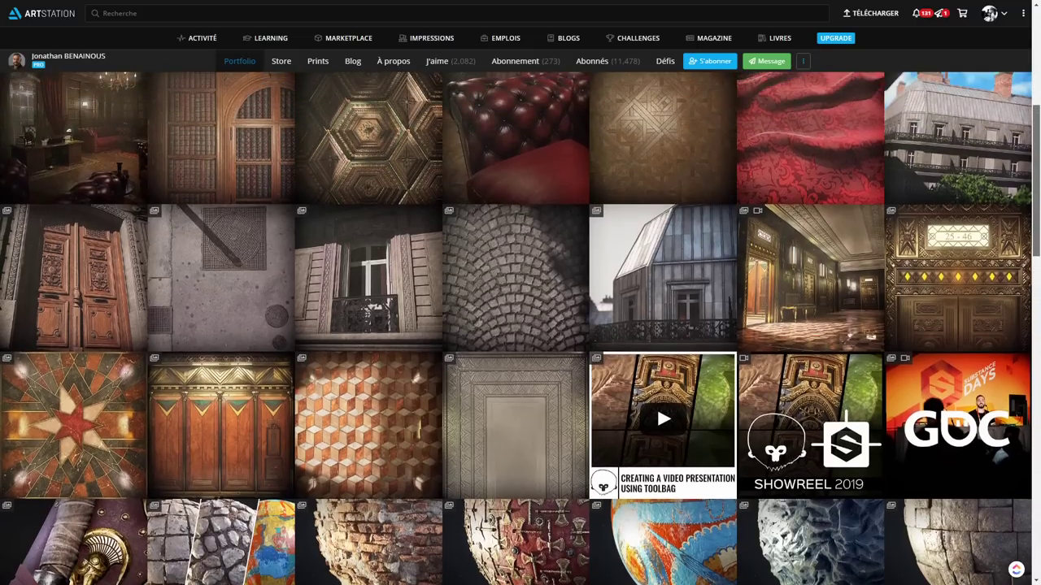
scroll(520, 325, "up", 2)
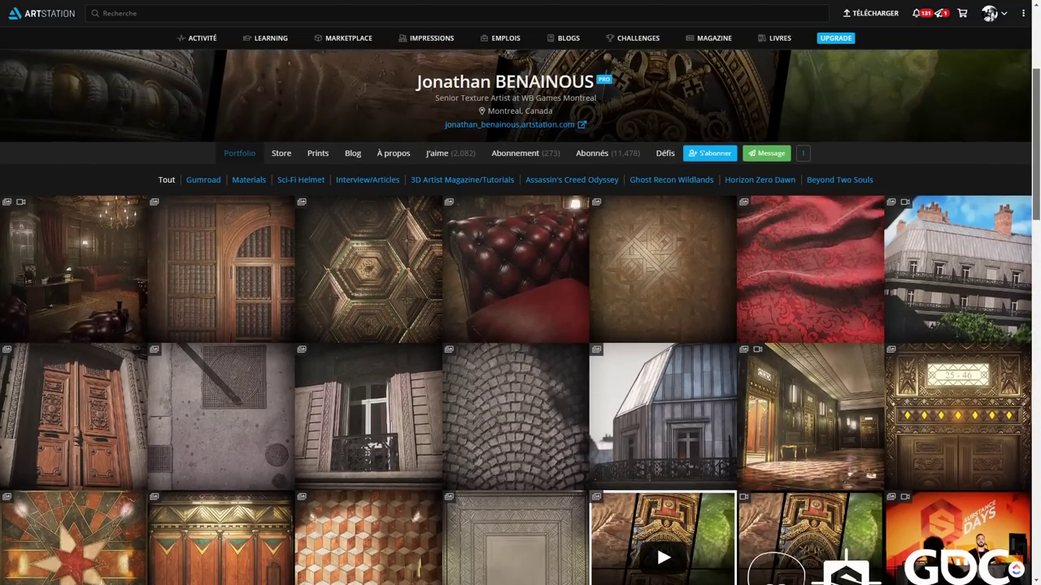
scroll(520, 325, "up", 1)
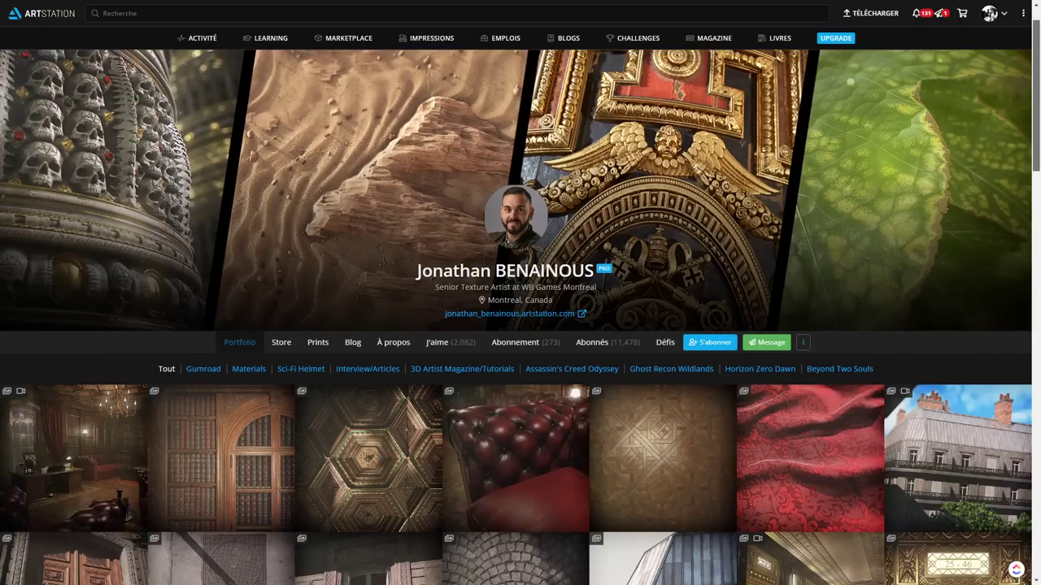
scroll(663, 476, "up", 1)
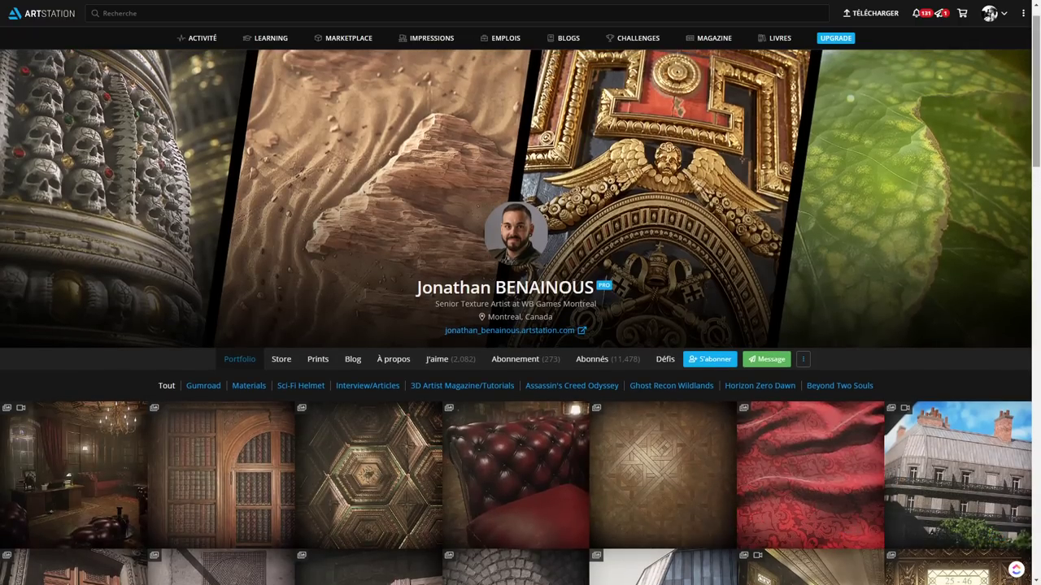
Step: View the Damaged Wall / Wolfenstein Tribute artwork and the Substance Signature Parisian Sidewalk artwork
scroll(520, 325, "down", 2)
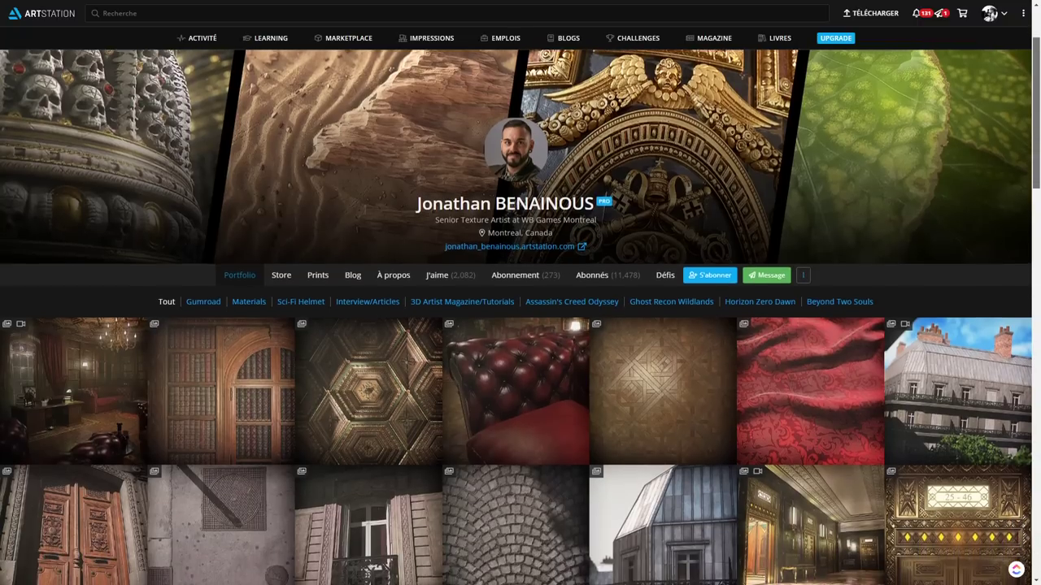
scroll(161, 370, "down", 5)
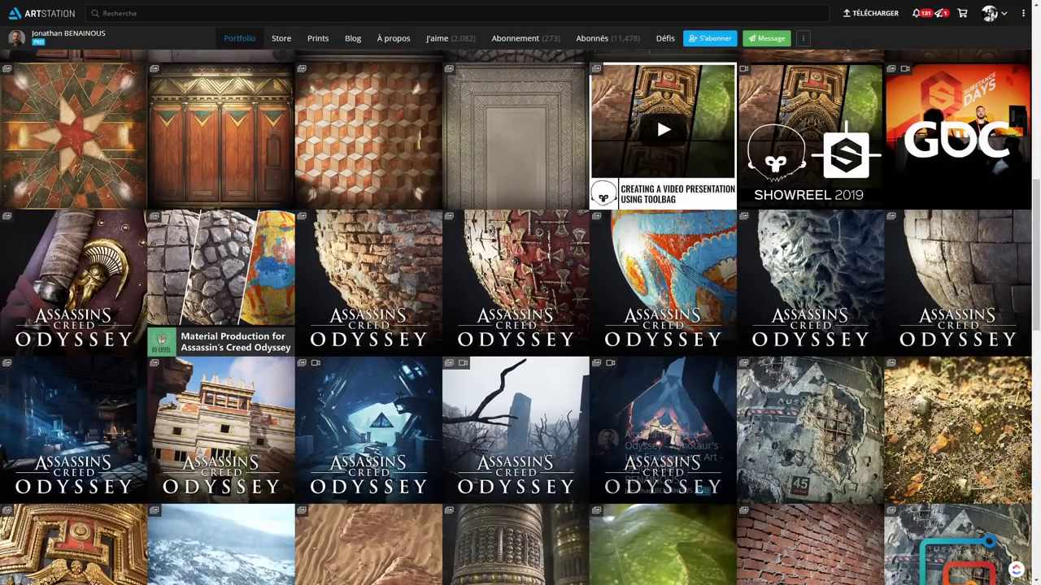
left_click(161, 339)
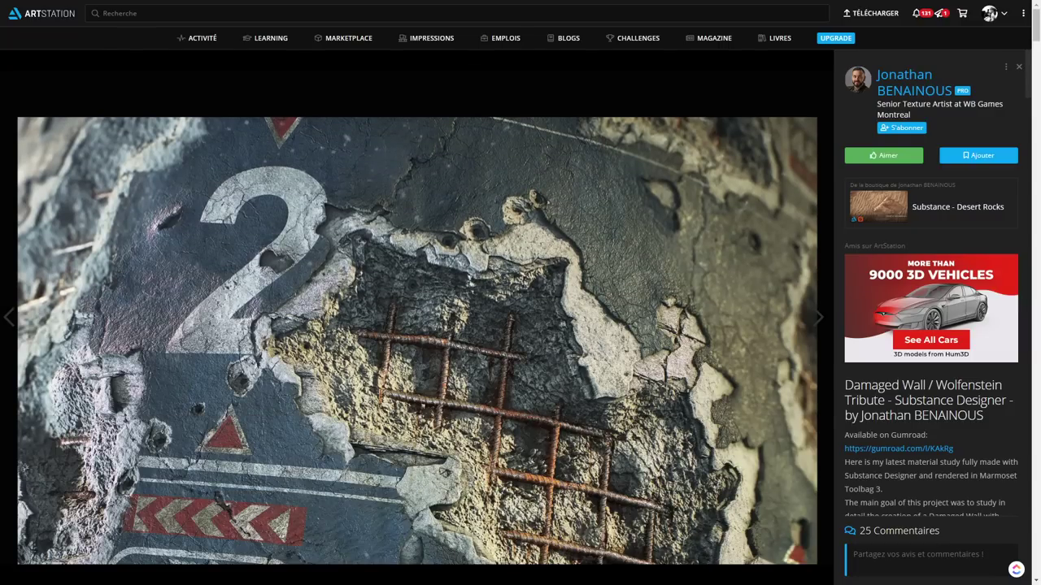
key("Right")
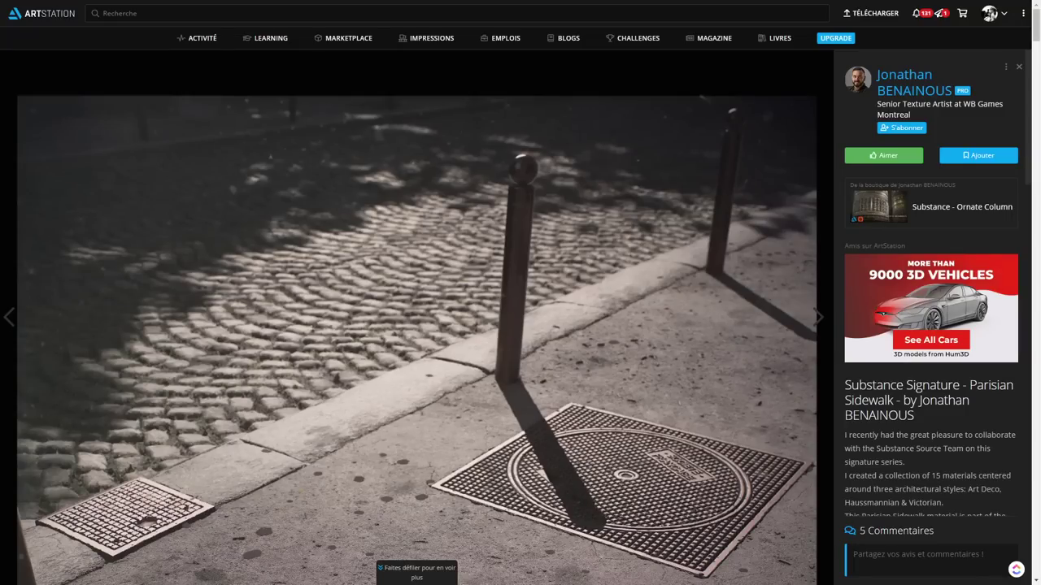
Step: Exit full screen, switch to the artist's Gumroad page and look through the Substance products for sale
key("F11")
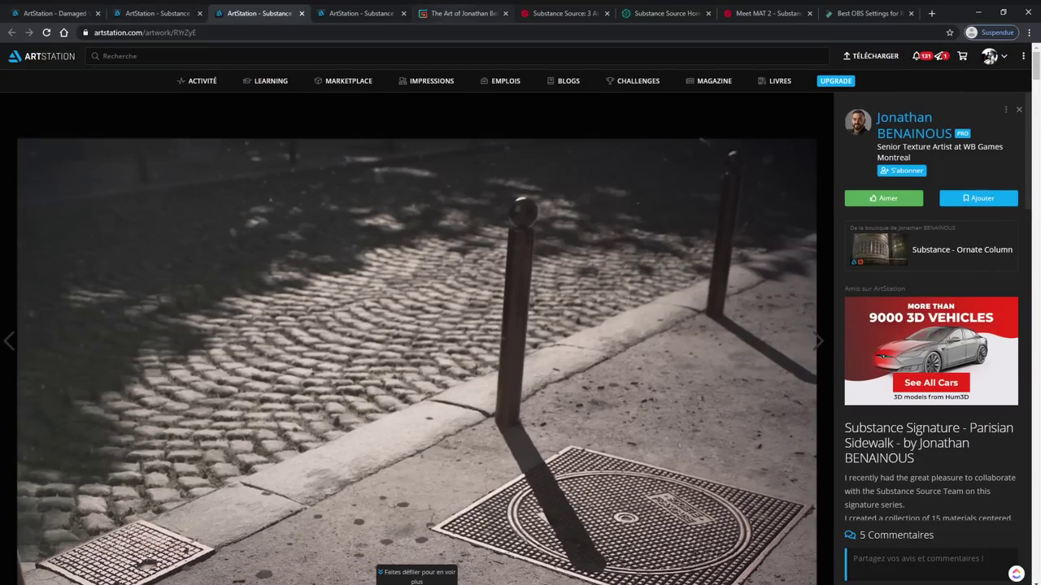
left_click(461, 13)
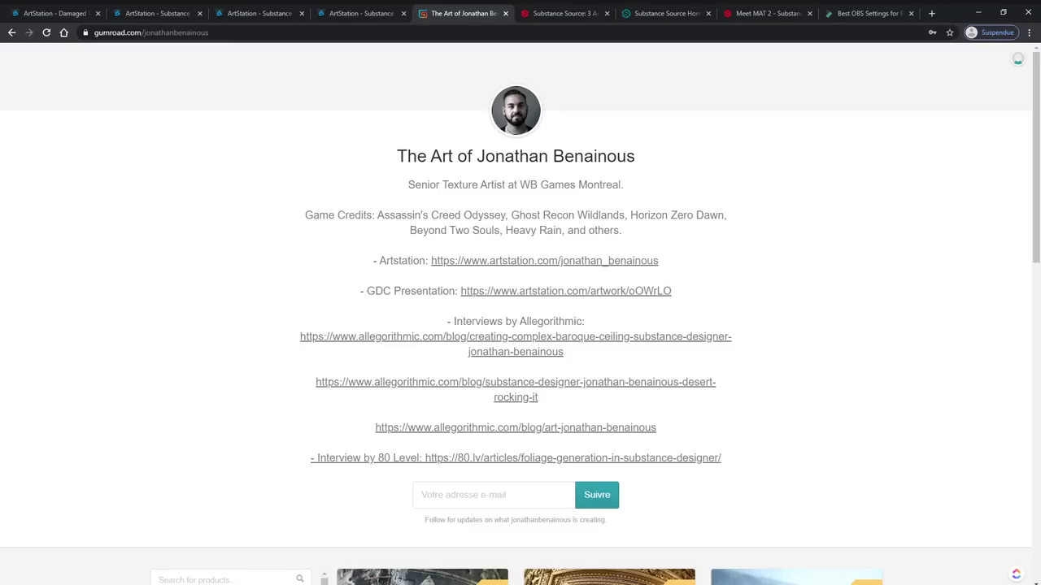
scroll(520, 314, "down", 2)
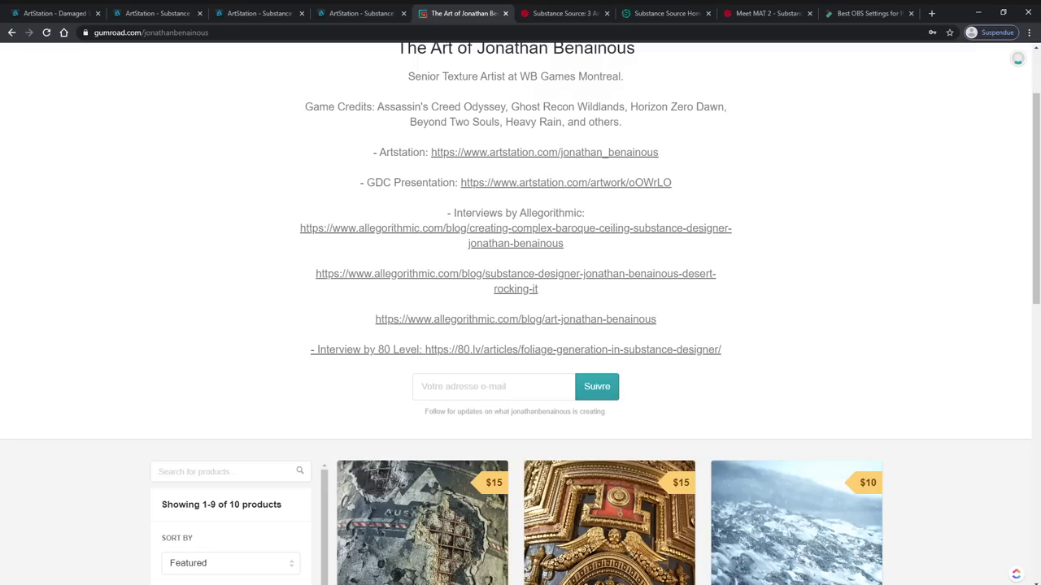
scroll(520, 314, "down", 3)
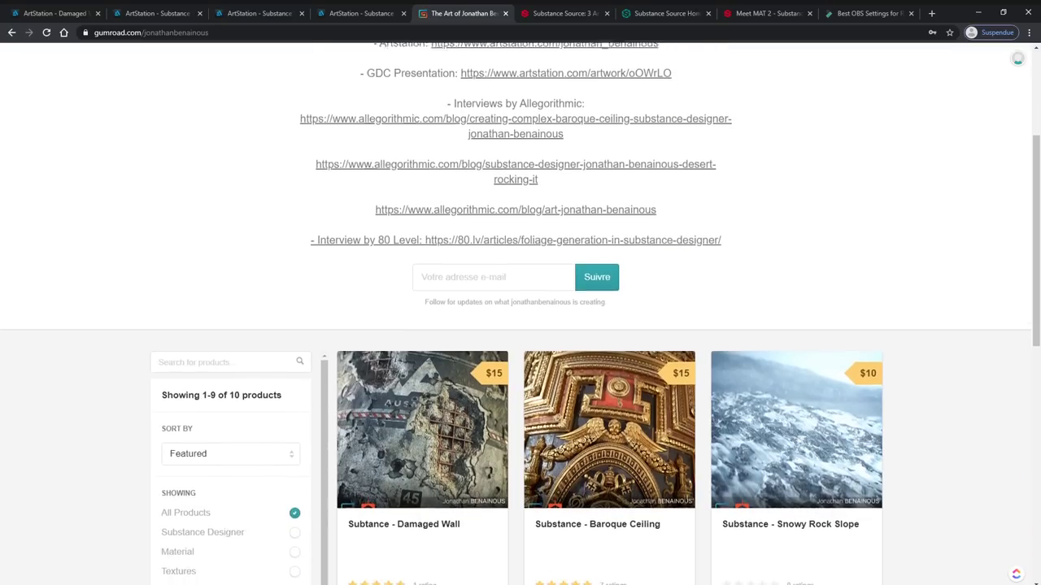
scroll(521, 313, "down", 2)
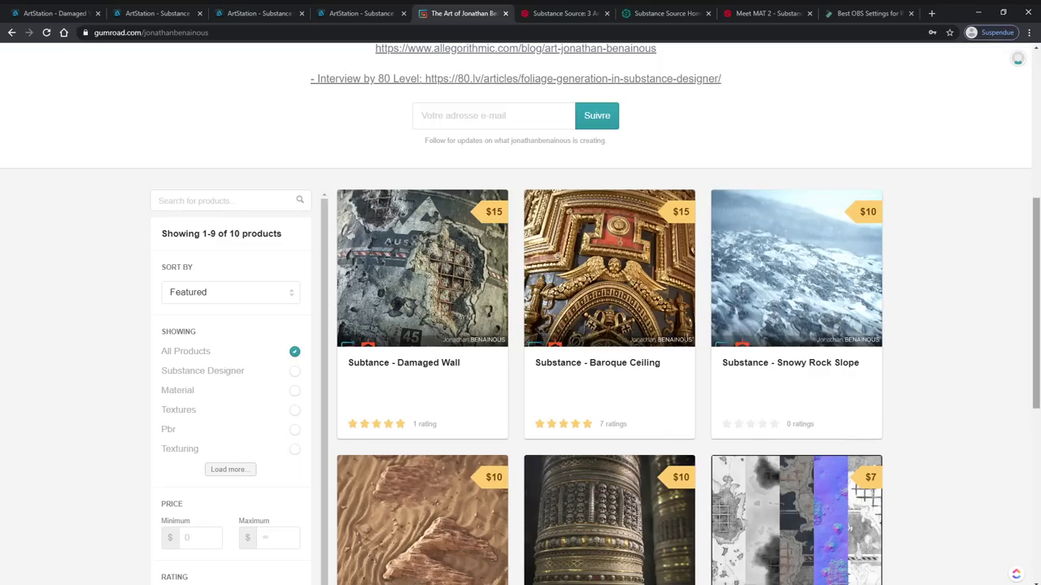
scroll(521, 314, "down", 1)
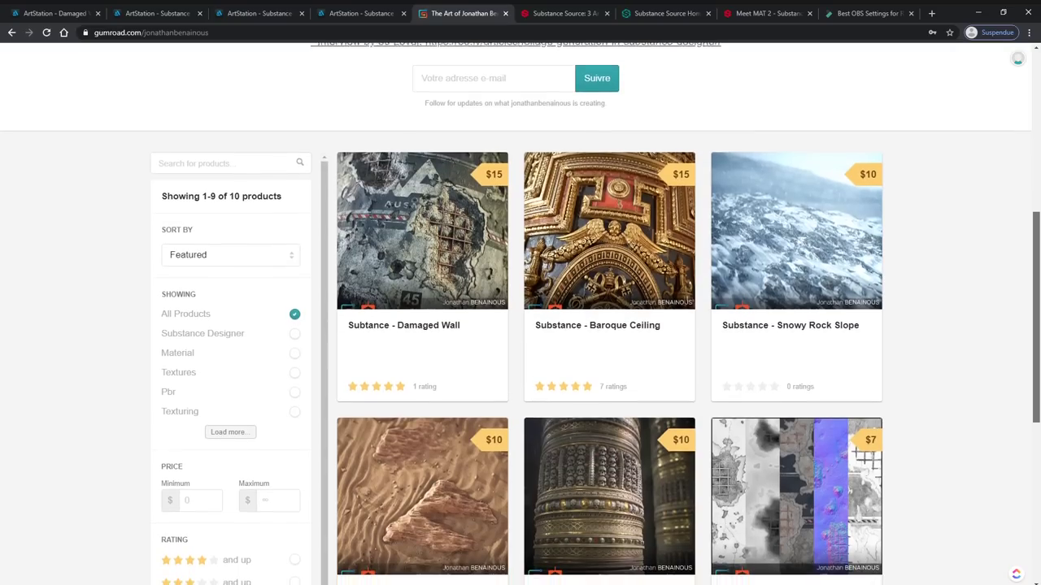
scroll(520, 314, "down", 1)
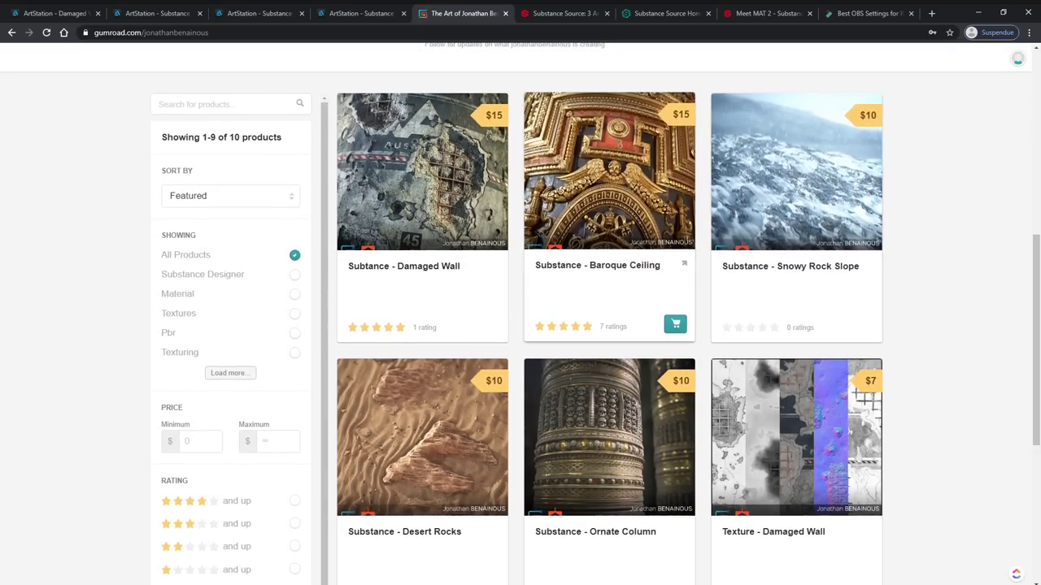
Step: View the Baroque Ceiling product preview, close it and open the Substance Damaged Wall product
left_click(609, 179)
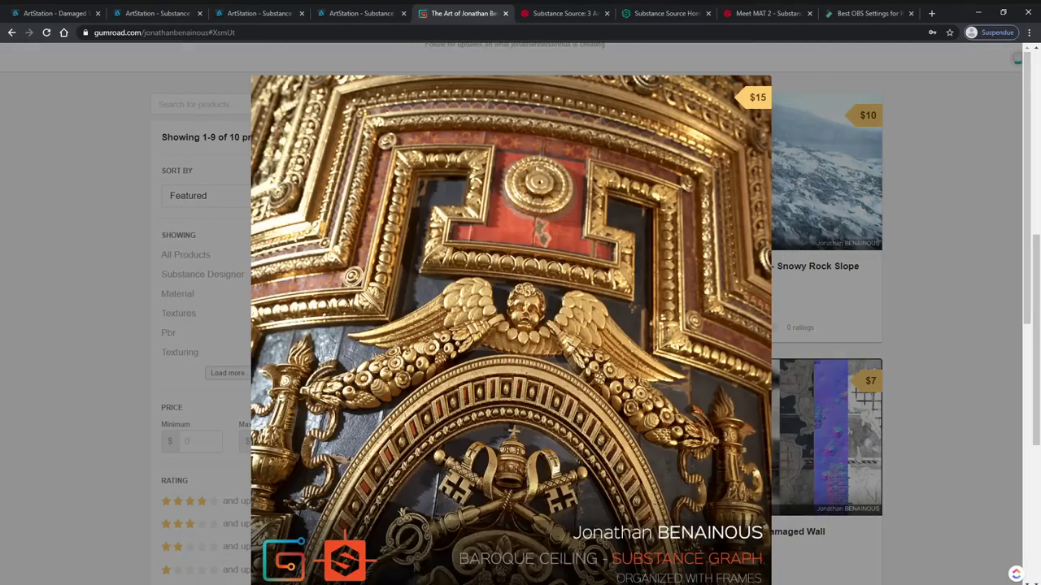
key("Escape")
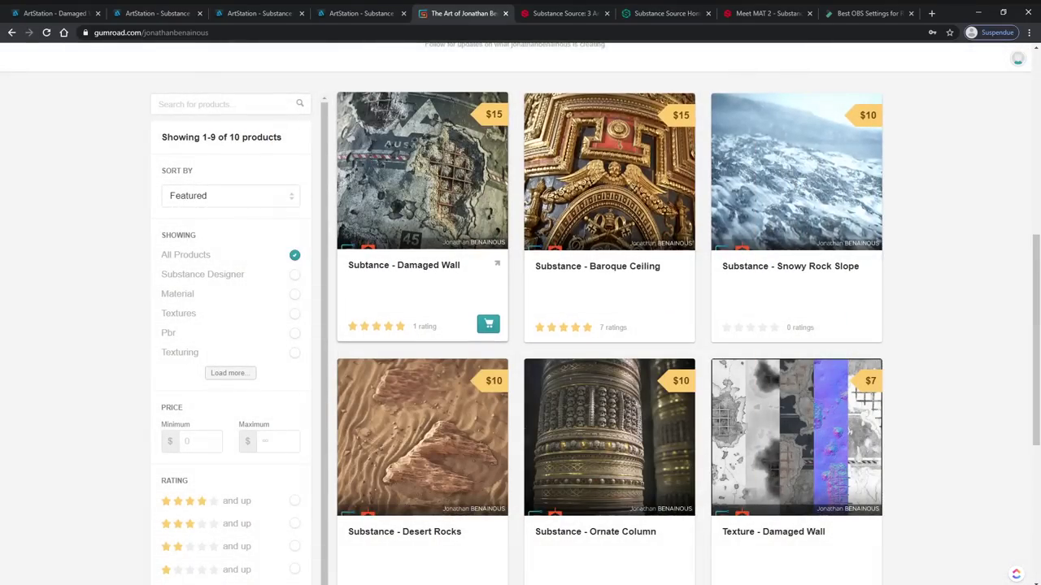
left_click(423, 179)
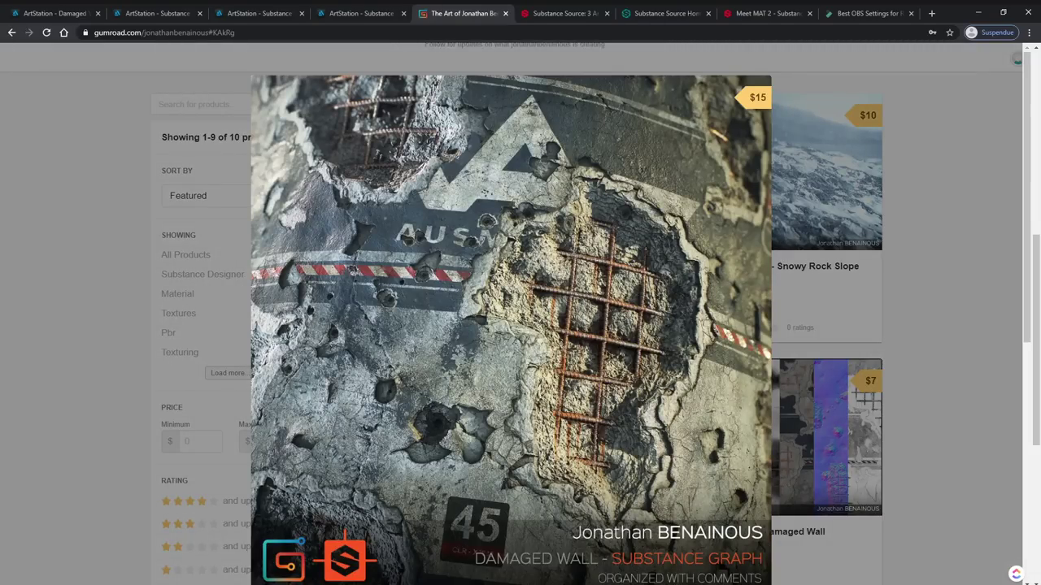
Step: Close the Damaged Wall preview, view the Snowy Rock Slope product preview and reopen the Baroque Ceiling preview
key("Escape")
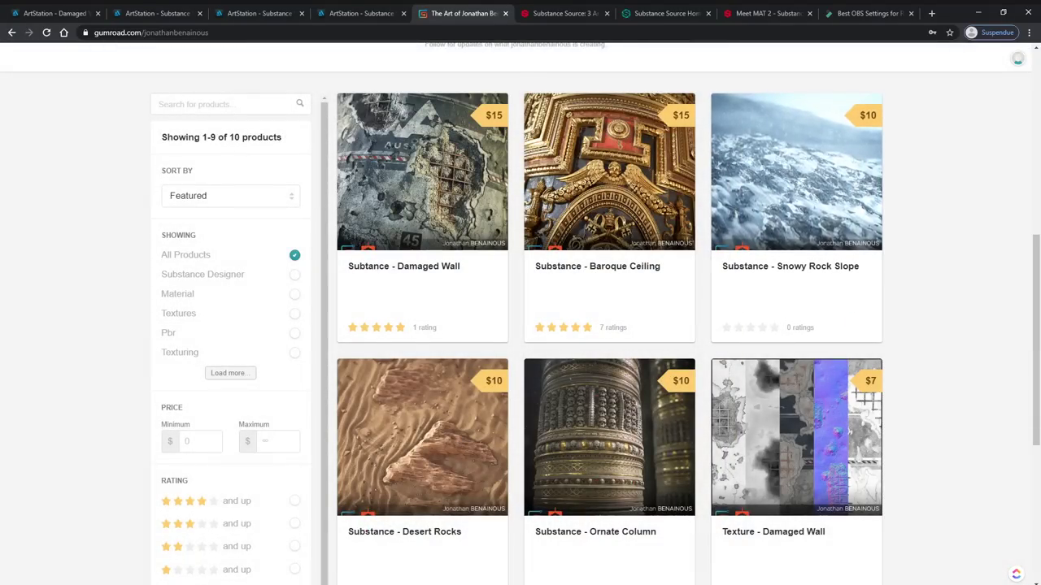
left_click(796, 179)
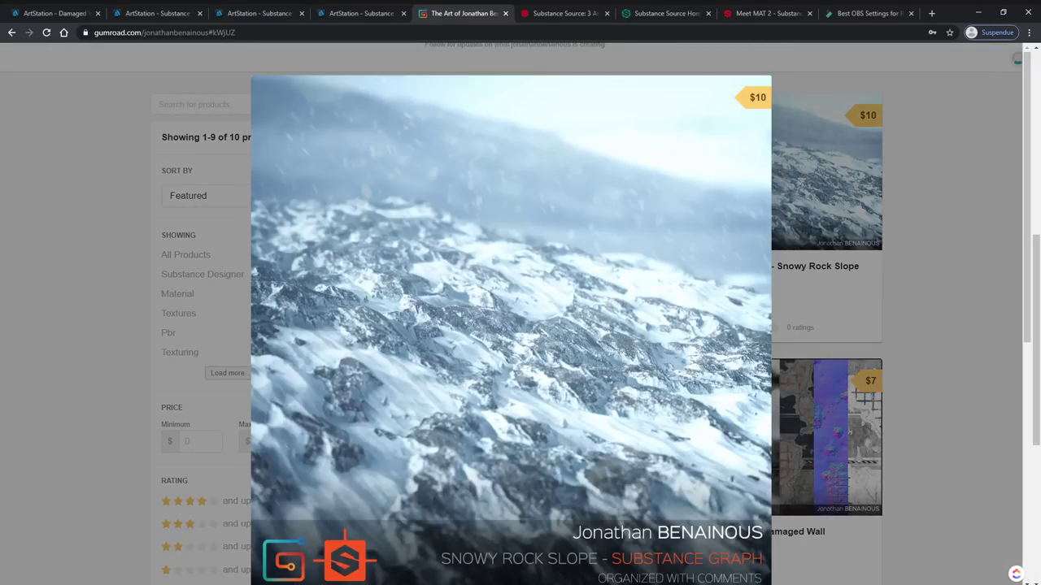
key("Escape")
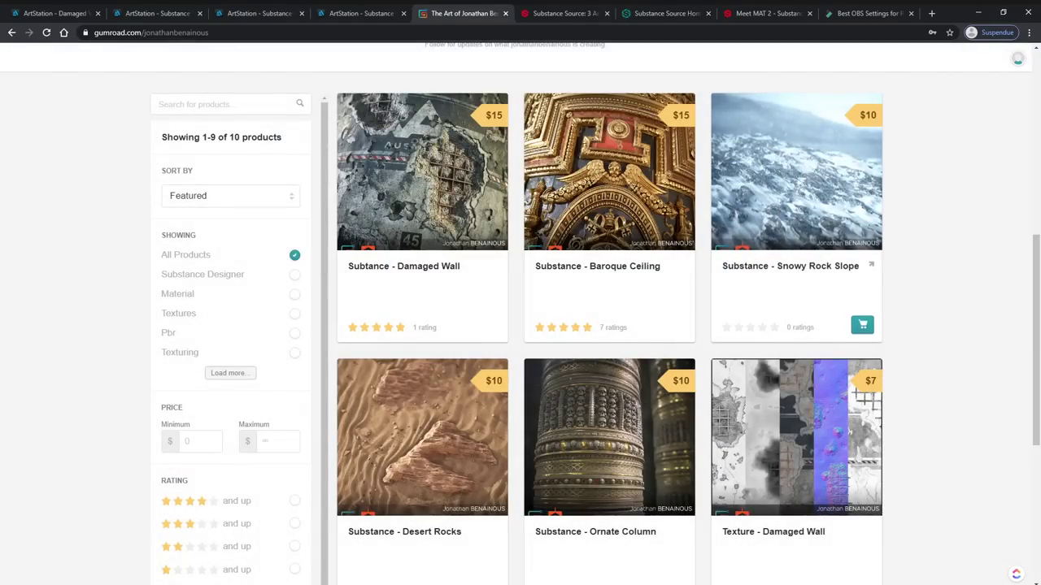
left_click(610, 179)
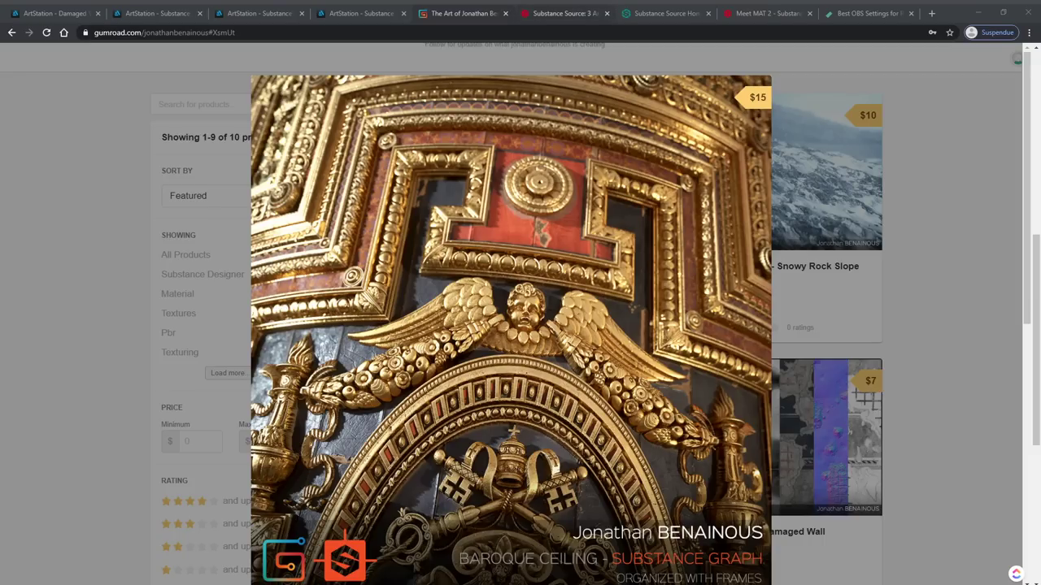
Step: Switch to the Substance Magazine article on the 3 Architectural Worlds and view its introduction and material overview image
key("ctrl+Tab")
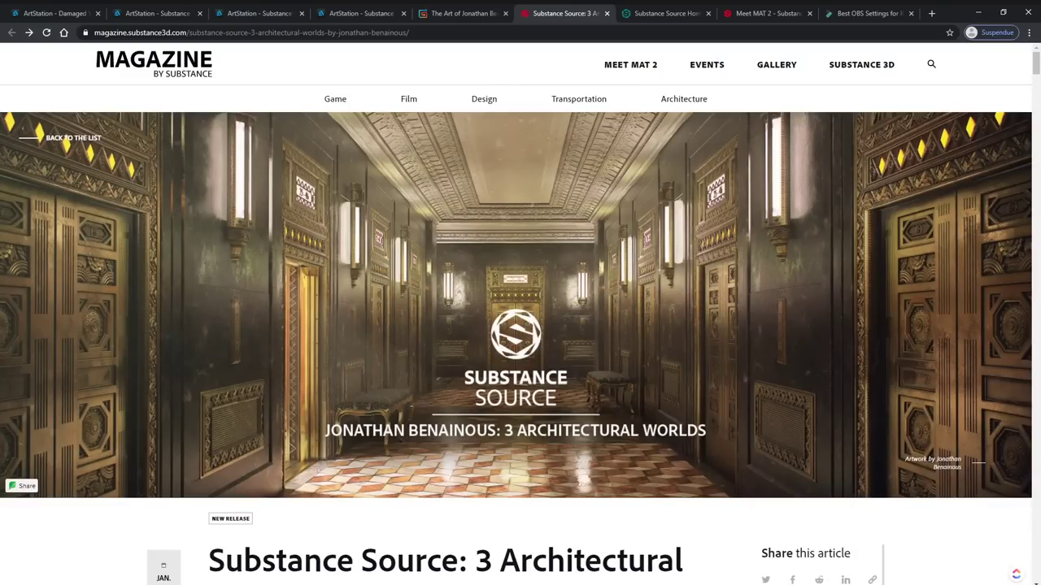
scroll(520, 313, "down", 2)
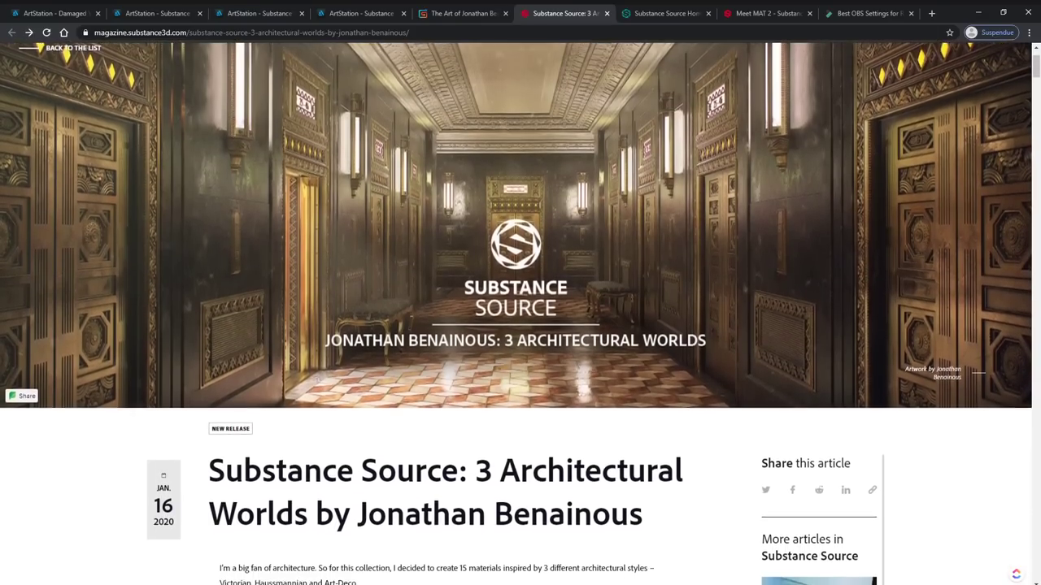
scroll(520, 313, "down", 2)
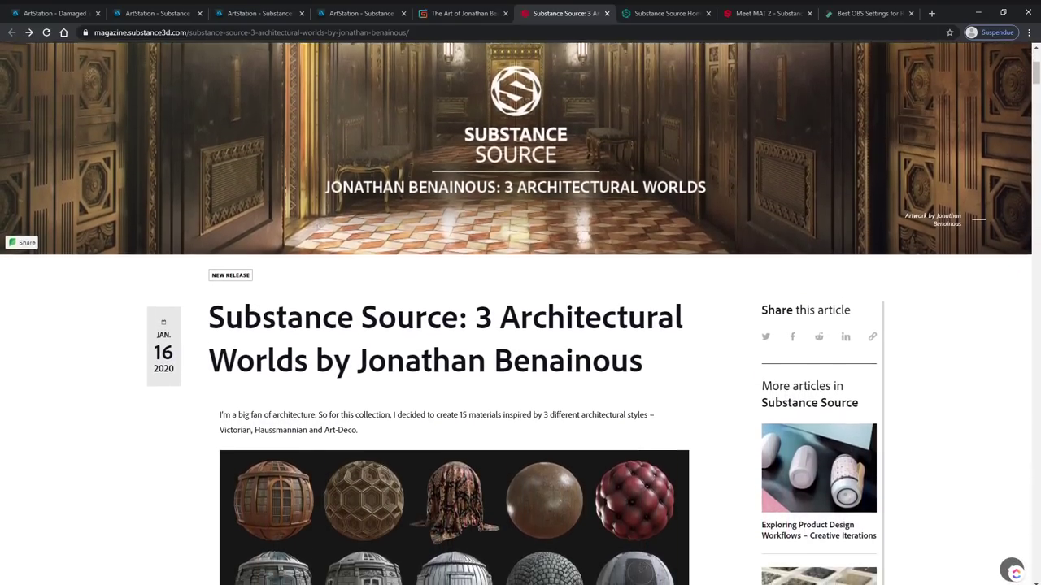
scroll(521, 313, "down", 2)
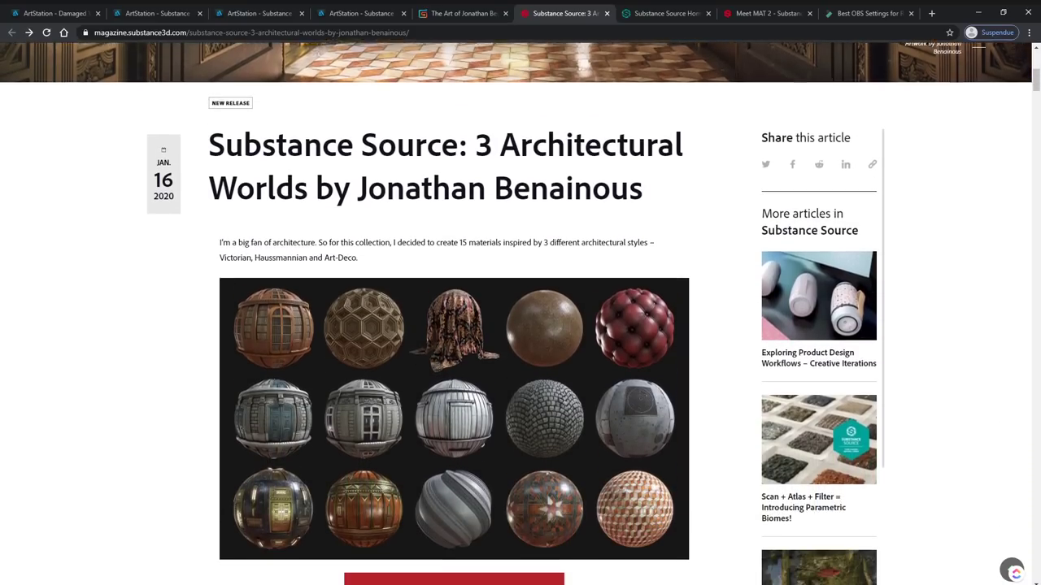
scroll(520, 313, "down", 1)
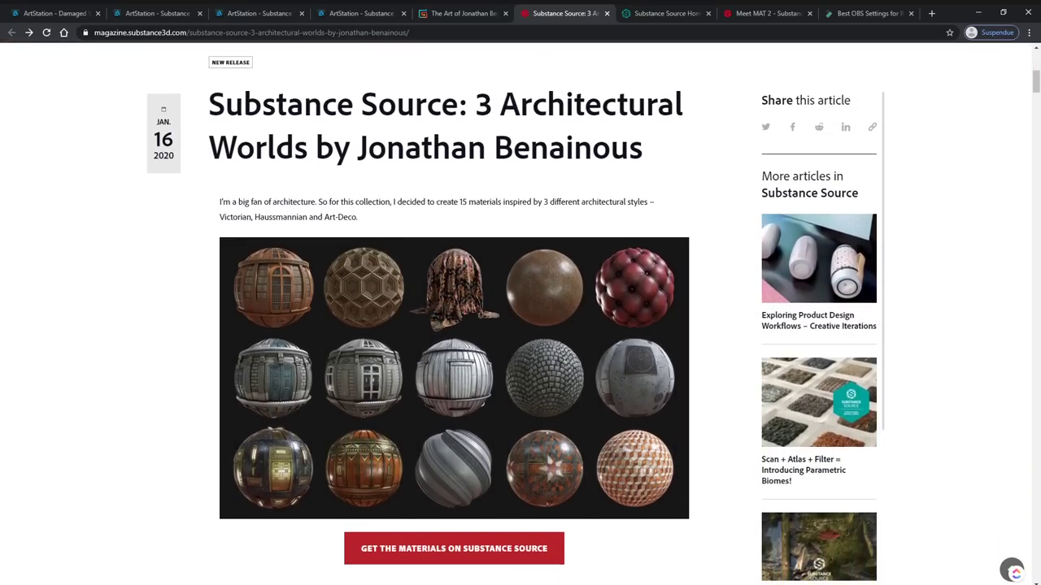
scroll(454, 326, "down", 2)
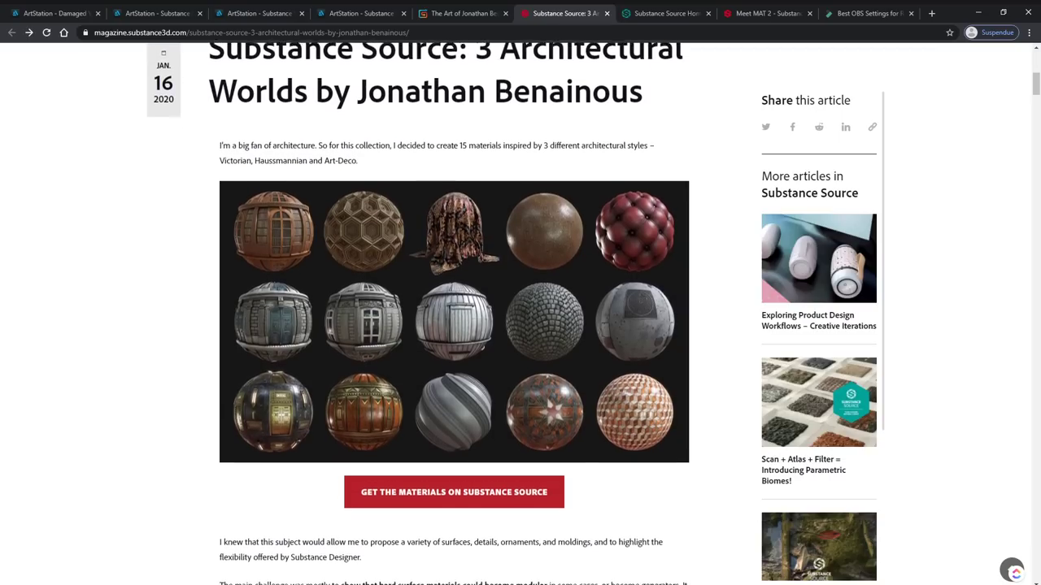
Step: Read on through the article's reference boards and height library to the Chapter 1: Victorian Office renders
scroll(454, 325, "down", 1)
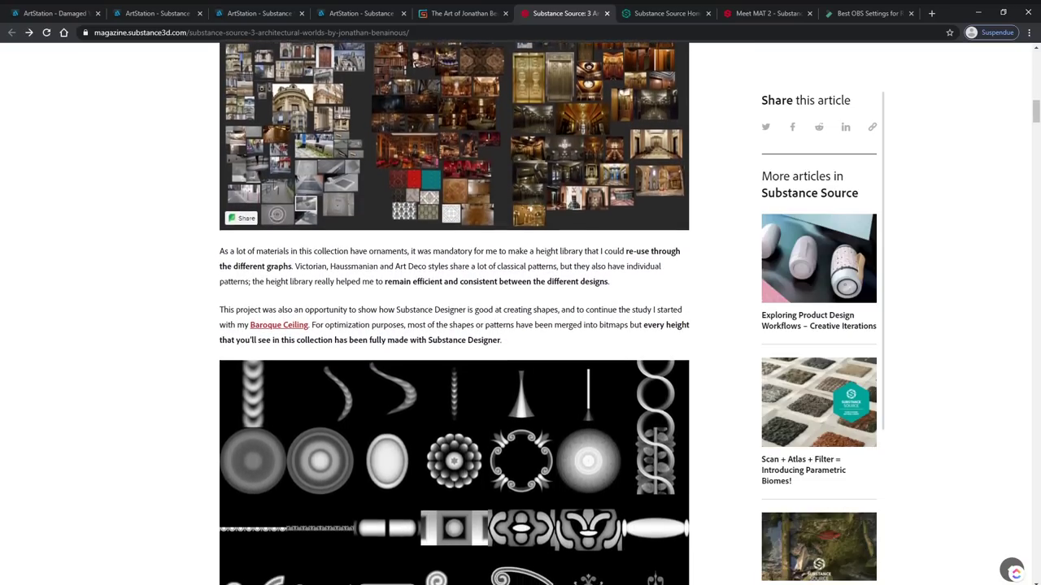
scroll(454, 313, "down", 5)
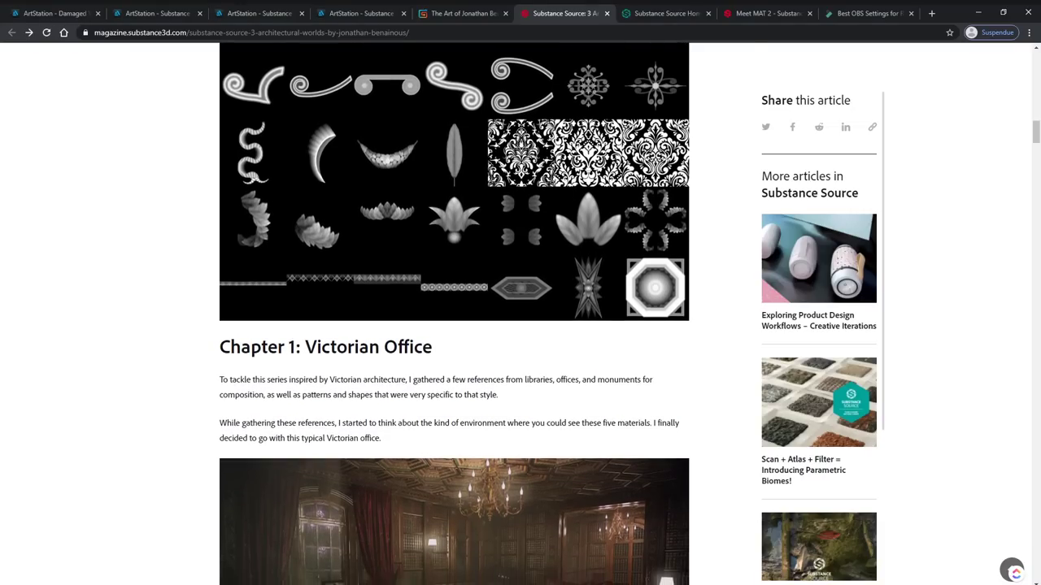
scroll(453, 314, "down", 1)
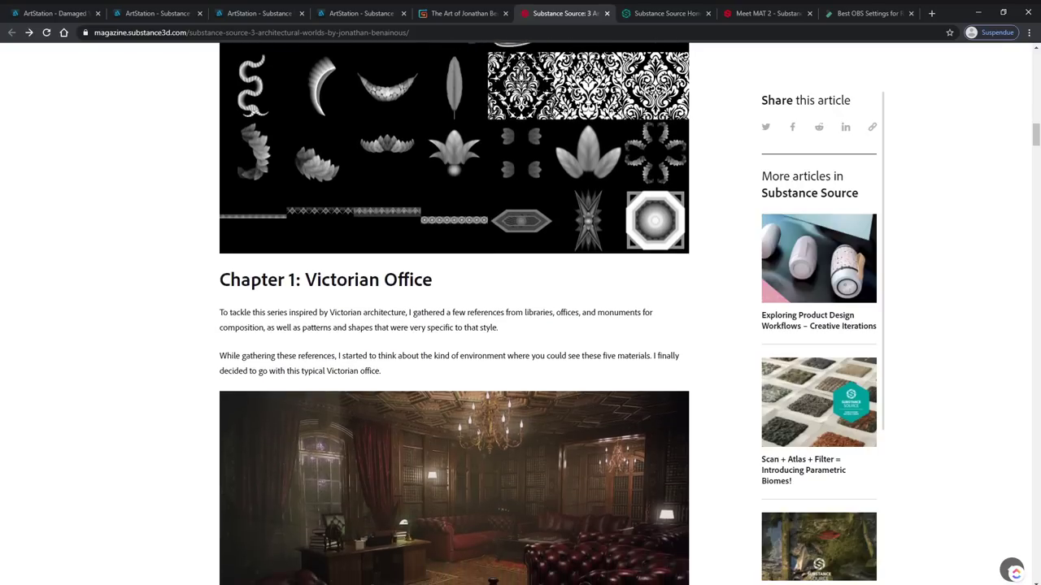
scroll(454, 313, "down", 2)
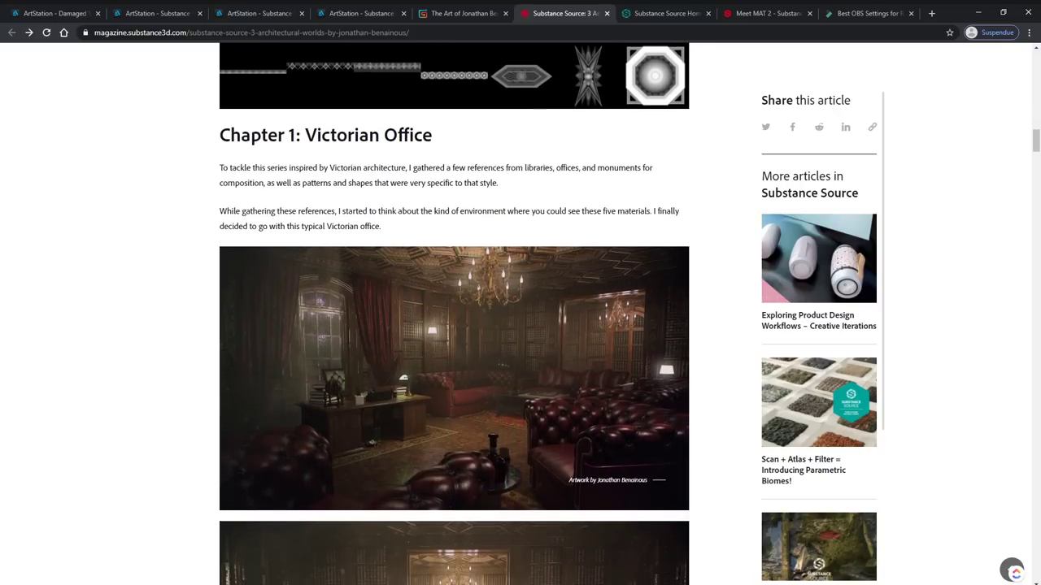
scroll(453, 313, "down", 2)
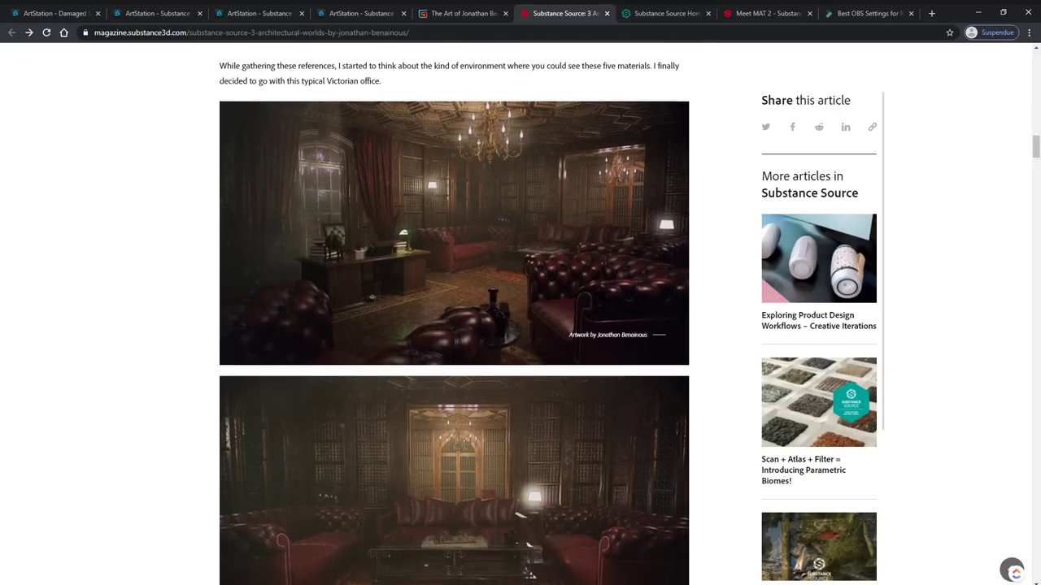
scroll(454, 313, "down", 2)
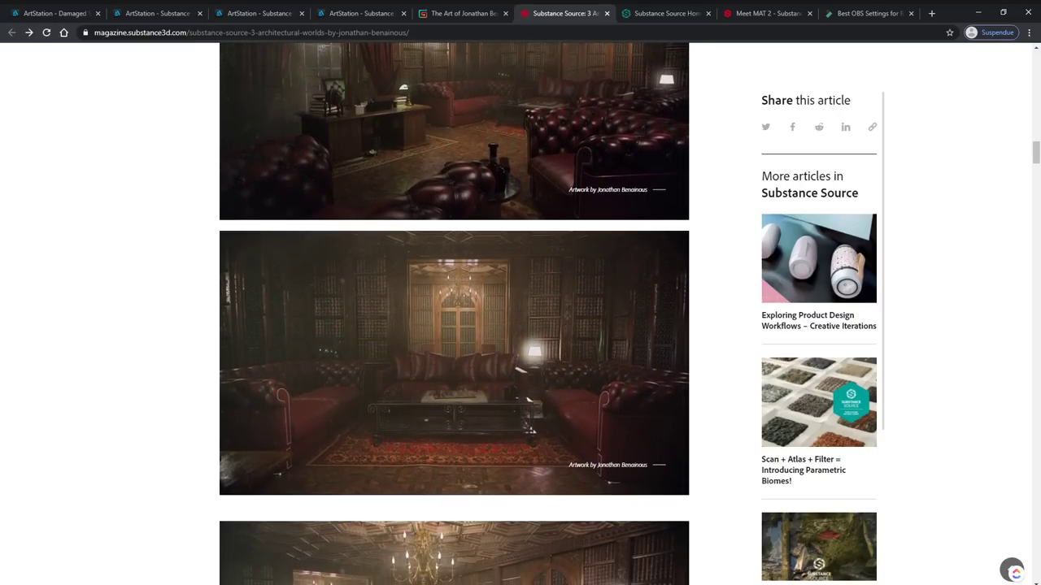
scroll(453, 313, "down", 2)
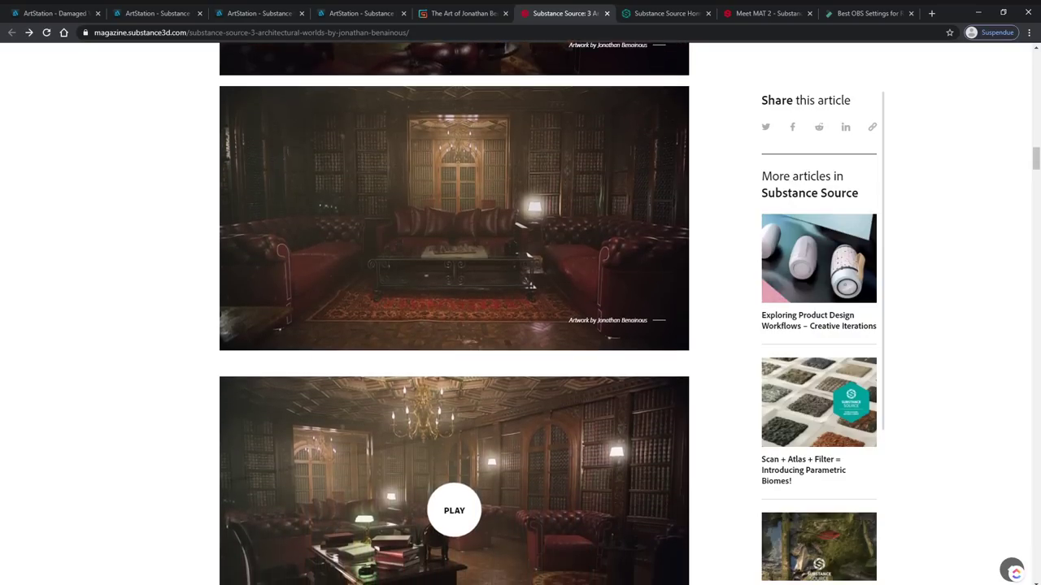
scroll(453, 313, "down", 2)
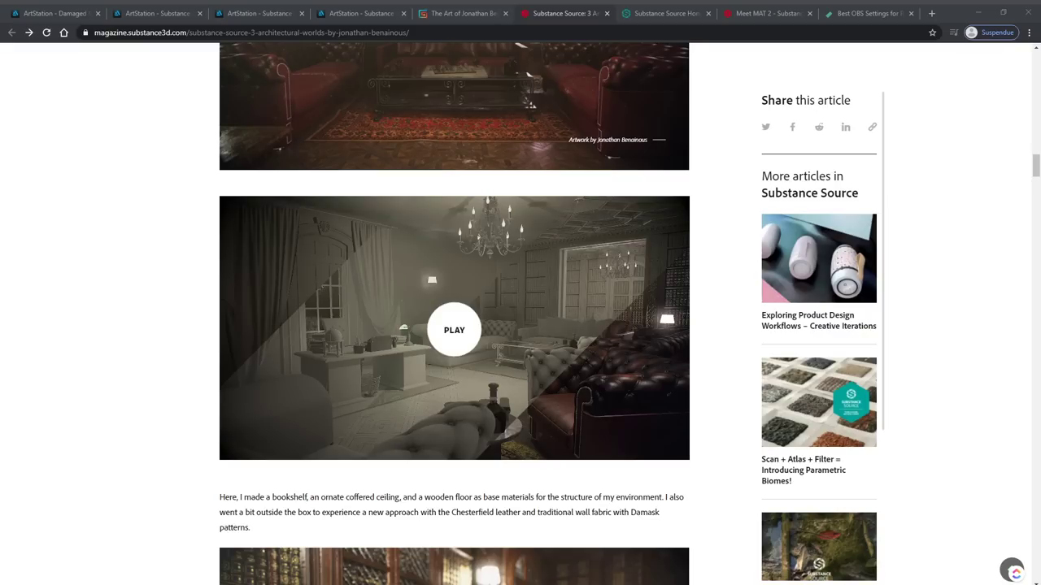
Step: Examine the Victorian Office breakdown, partly in full screen, covering the Chesterfield leather variations, bookshelf, wooden floor and Damask fabric
scroll(521, 325, "down", 2)
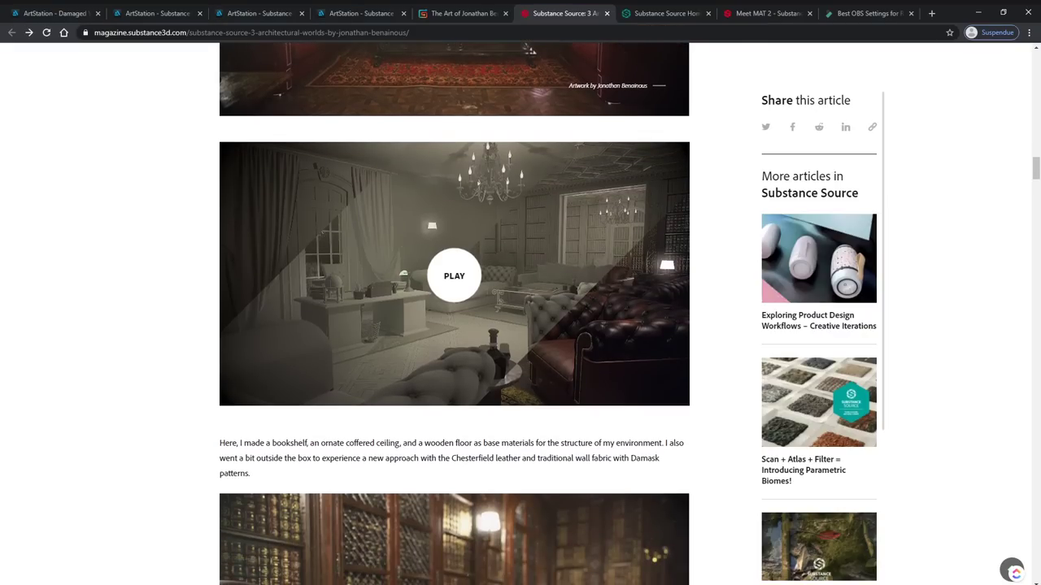
scroll(520, 325, "down", 1)
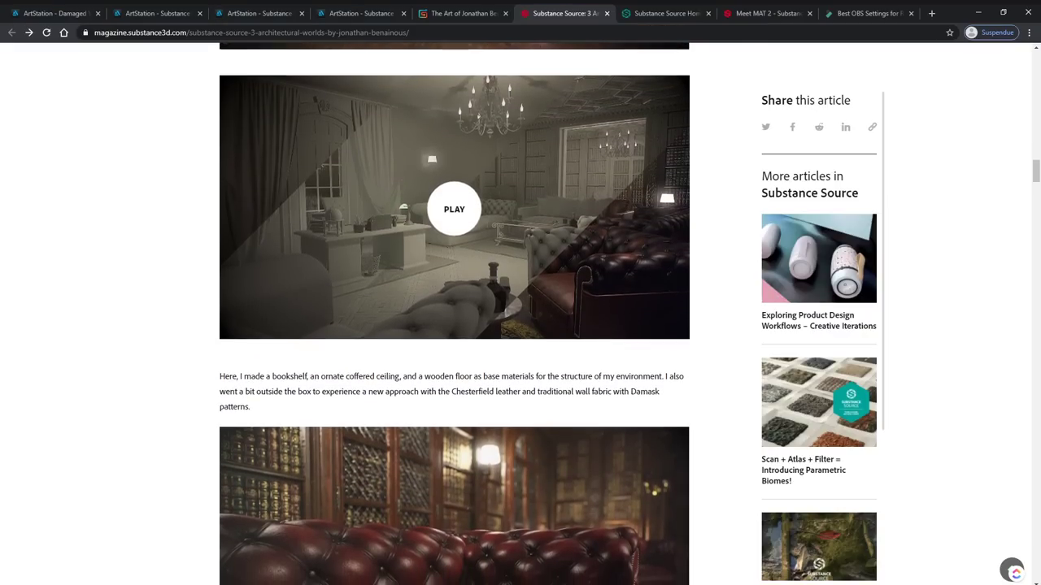
scroll(454, 314, "down", 1)
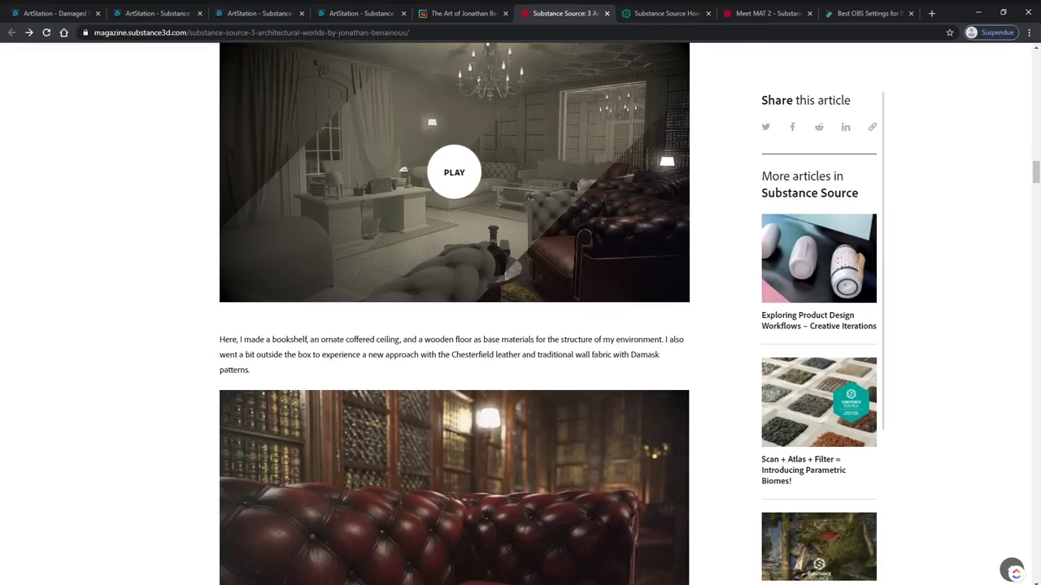
key("F11")
scroll(455, 326, "down", 1)
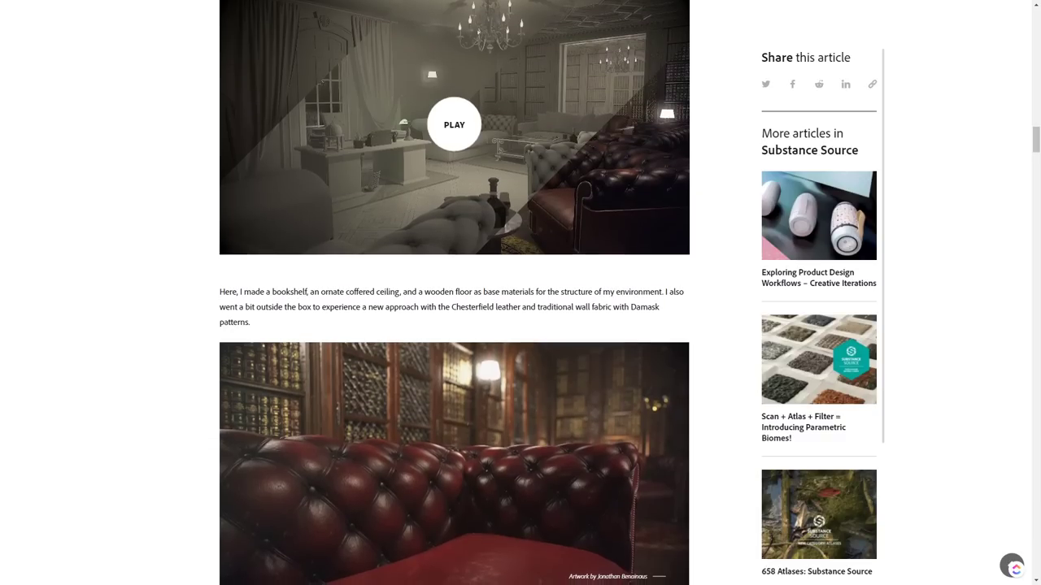
scroll(454, 325, "down", 3)
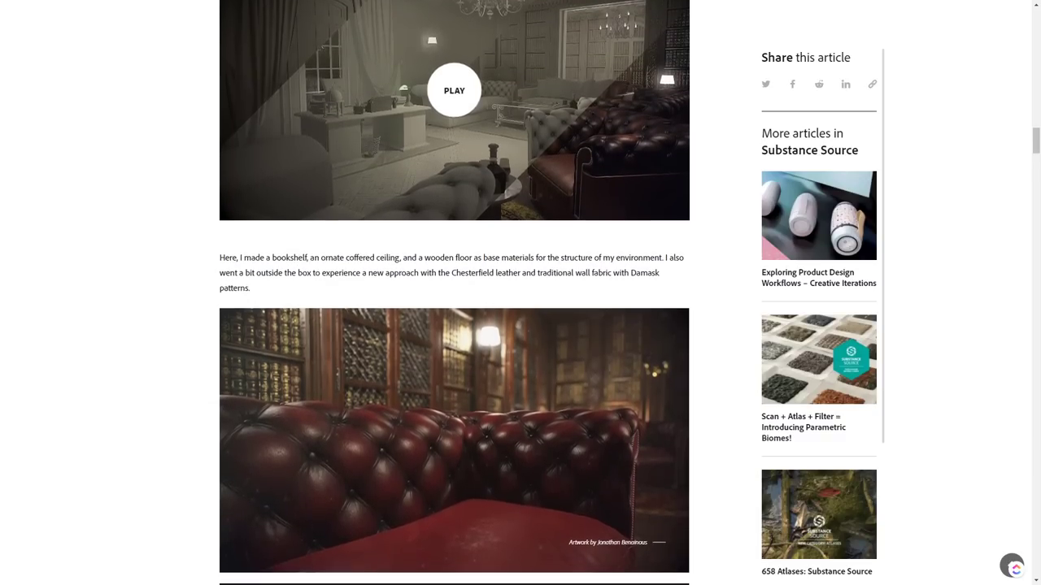
scroll(454, 325, "down", 4)
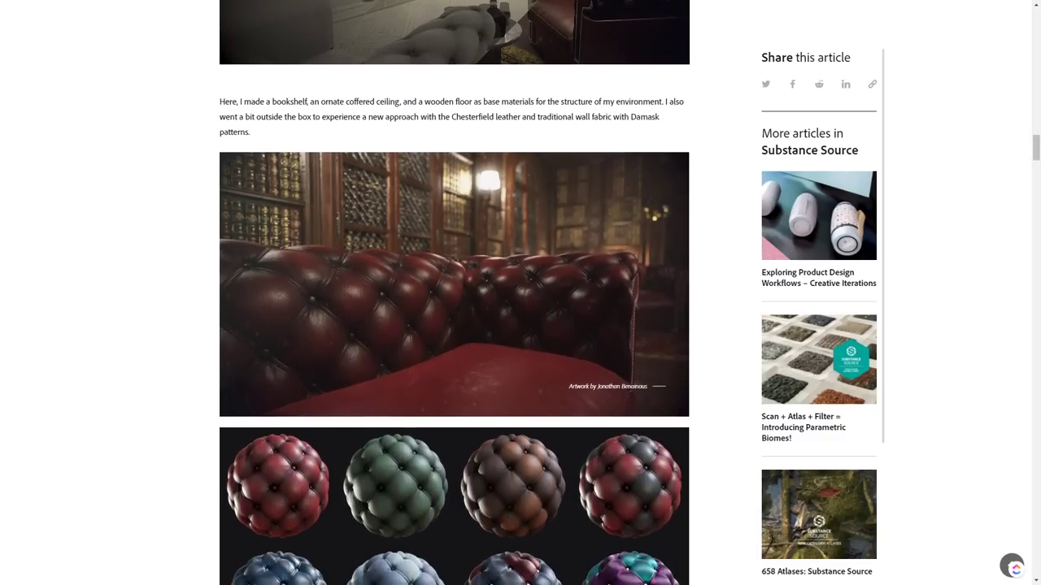
scroll(454, 326, "down", 4)
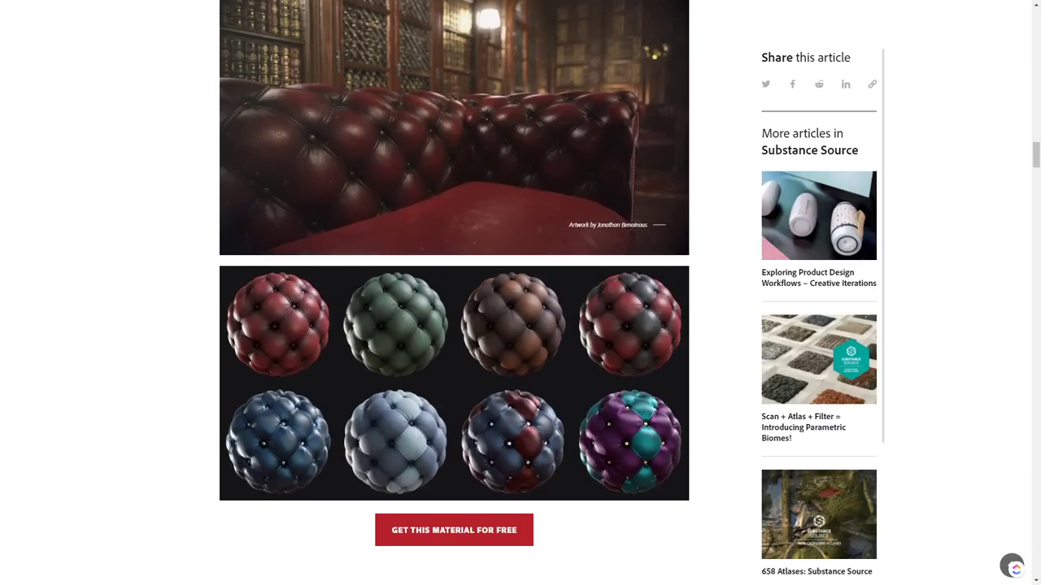
scroll(455, 325, "down", 4)
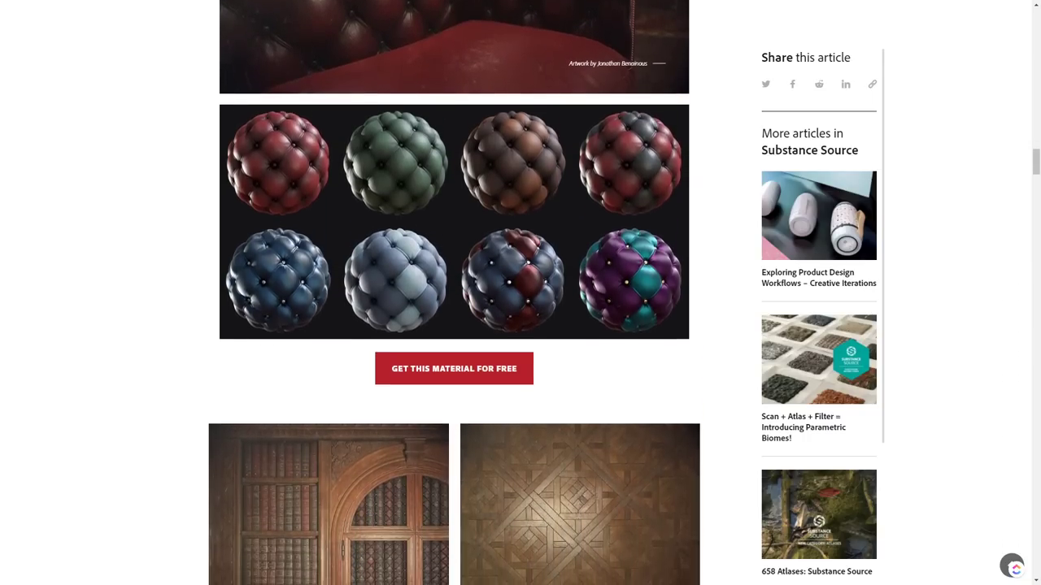
scroll(454, 325, "down", 4)
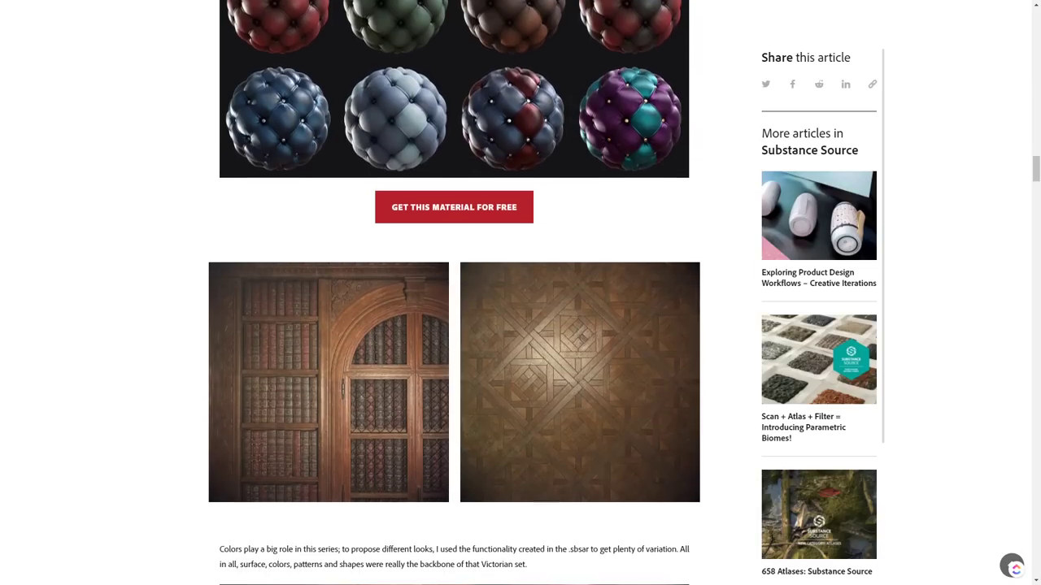
scroll(454, 325, "down", 3)
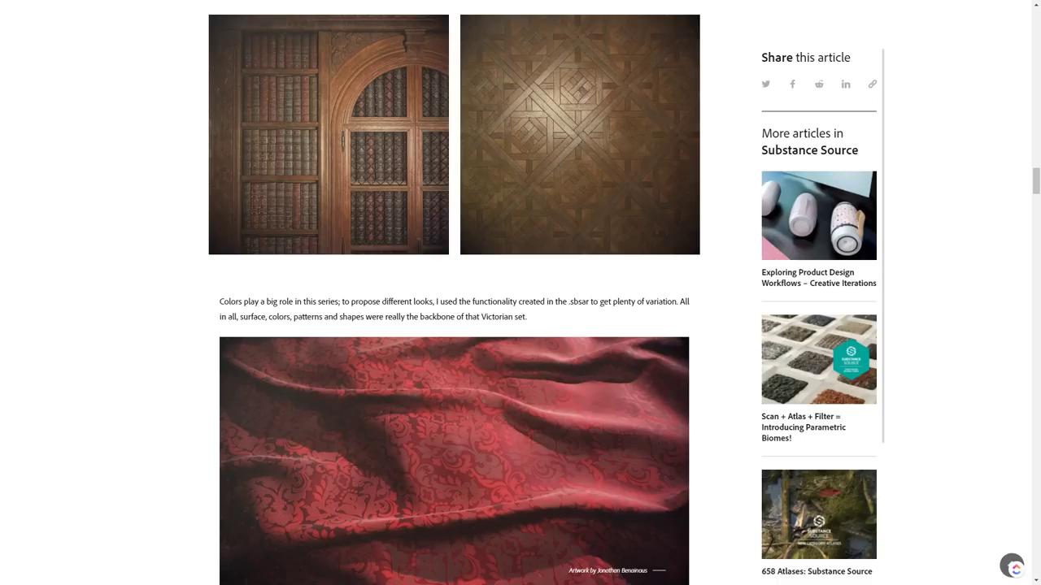
key("F11")
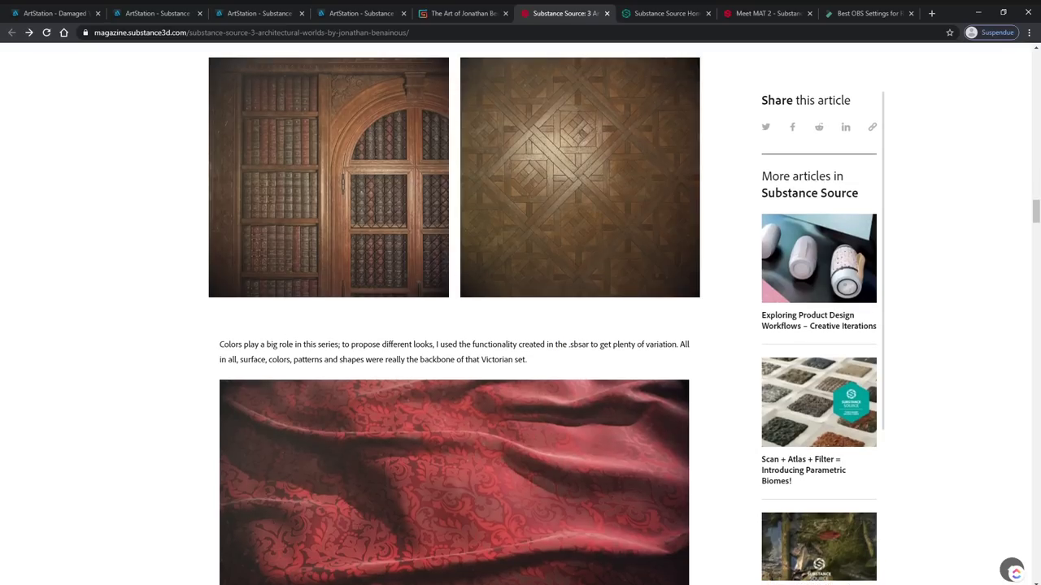
Step: Go back to the artist's ArtStation portfolio and open the Substance Signature Victorian Office / Environment Art artwork
left_click(53, 13)
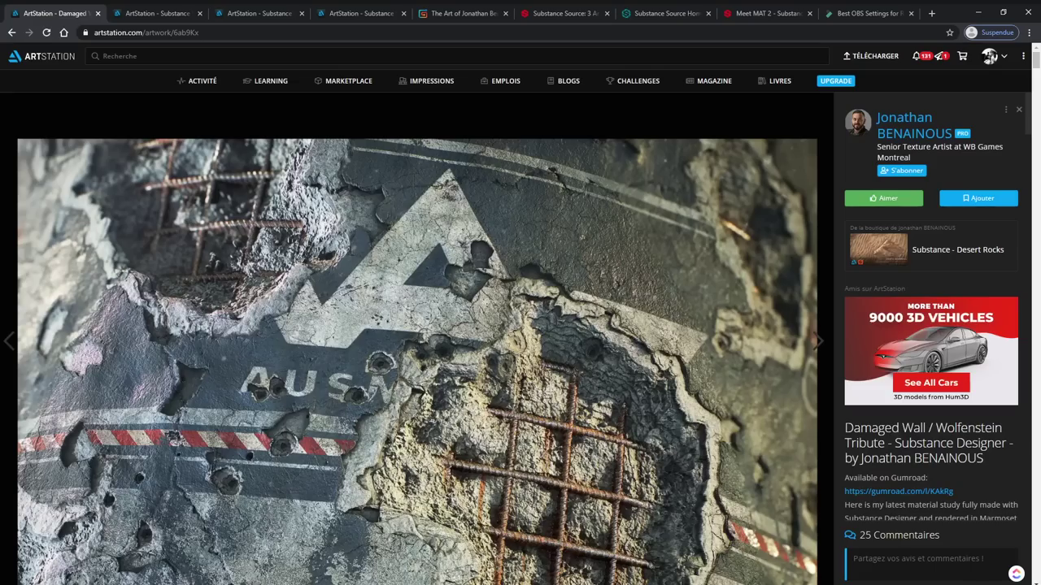
key("alt+Left")
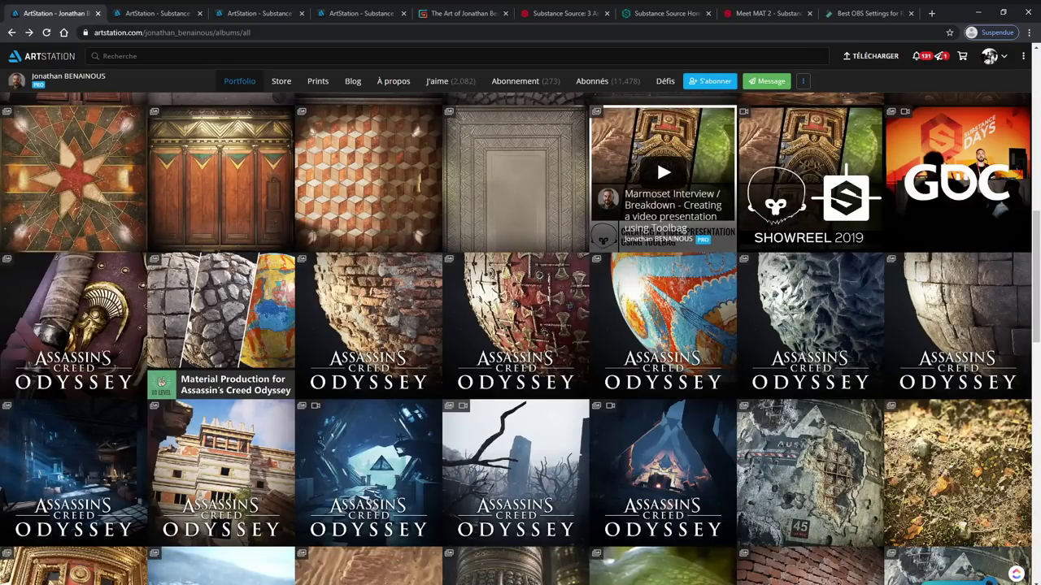
scroll(366, 211, "up", 6)
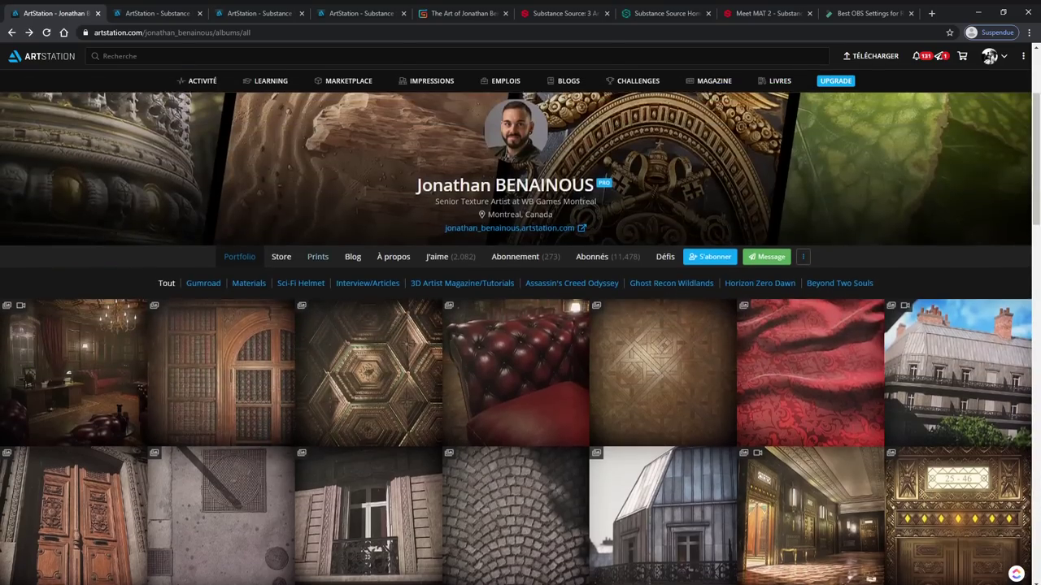
scroll(317, 256, "up", 2)
scroll(317, 256, "down", 3)
left_click(119, 364)
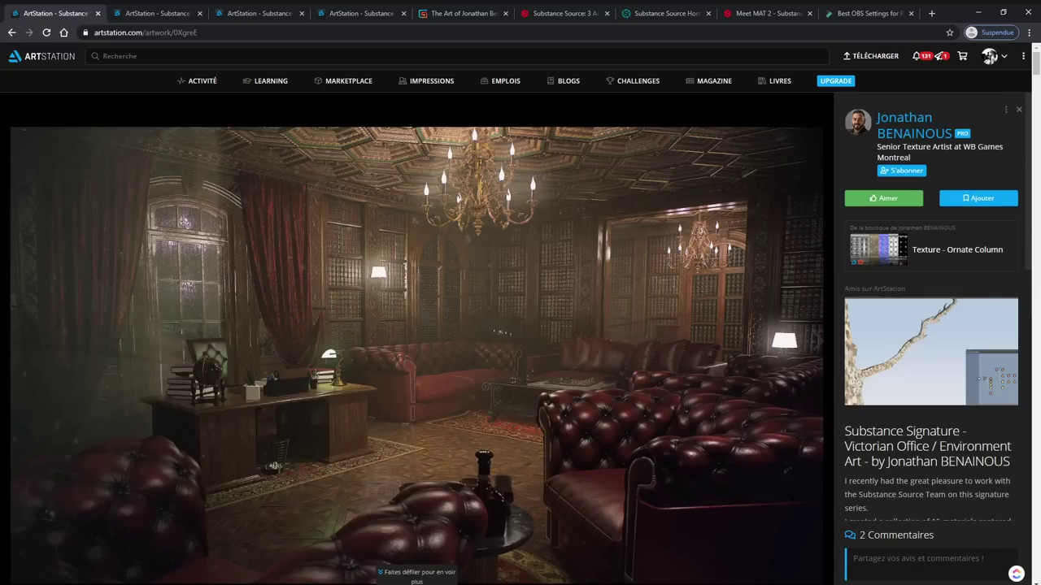
Step: View the Victorian Office renders in full screen, down to the Victorian Office Breakdown 02 video
key("F11")
scroll(416, 317, "down", 1)
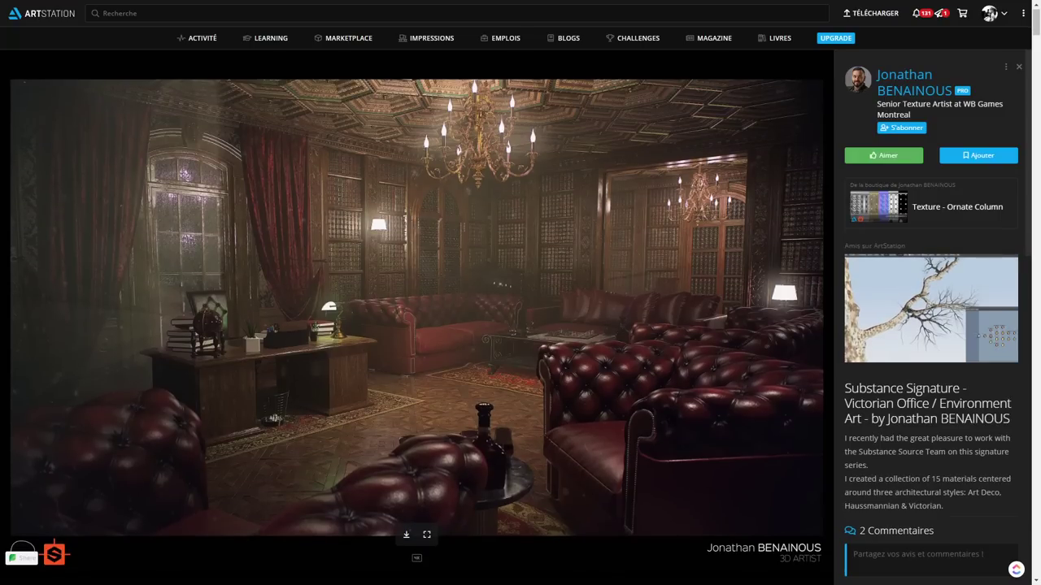
scroll(417, 277, "down", 3)
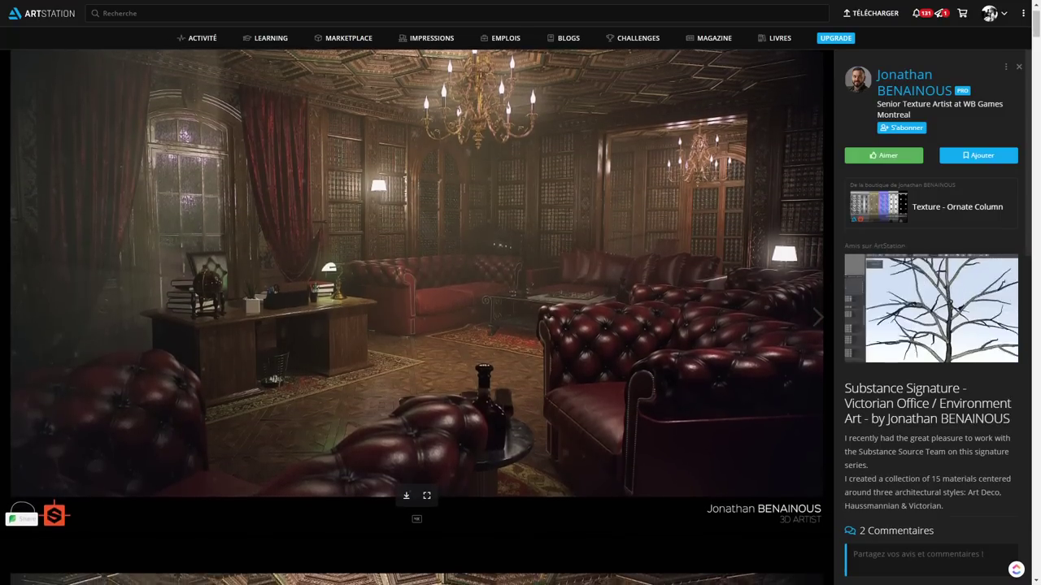
scroll(416, 276, "down", 3)
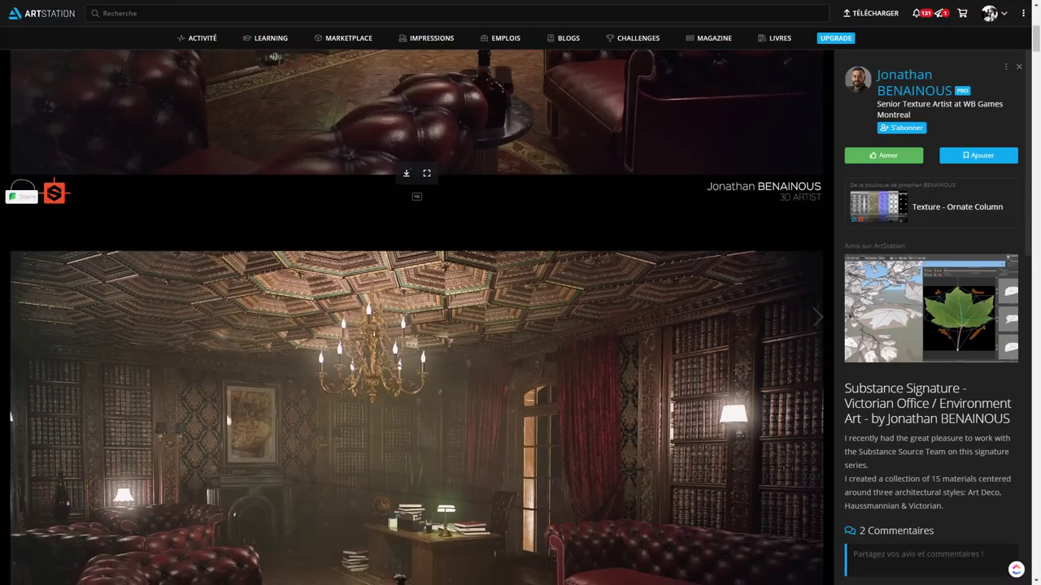
scroll(417, 309, "down", 2)
scroll(416, 309, "down", 3)
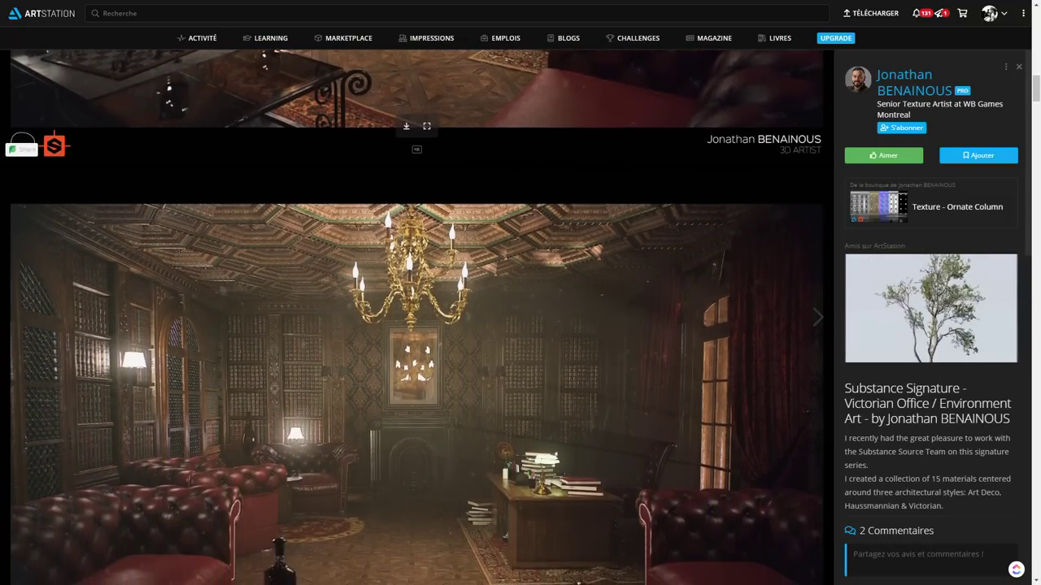
scroll(416, 317, "down", 3)
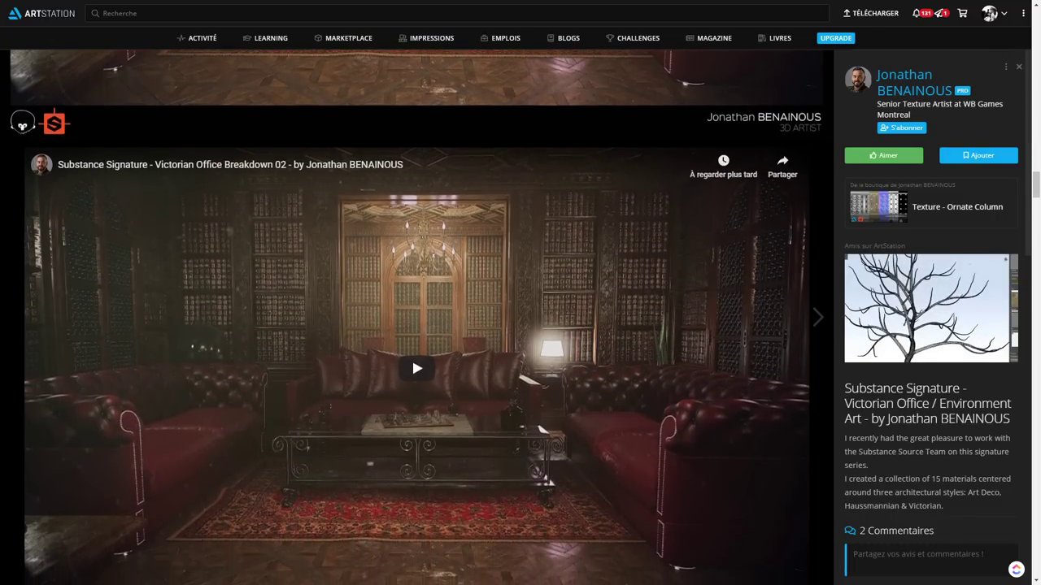
Step: Play the Victorian Office Breakdown 02 video, view the green leather render below it, and leave full screen
left_click(417, 357)
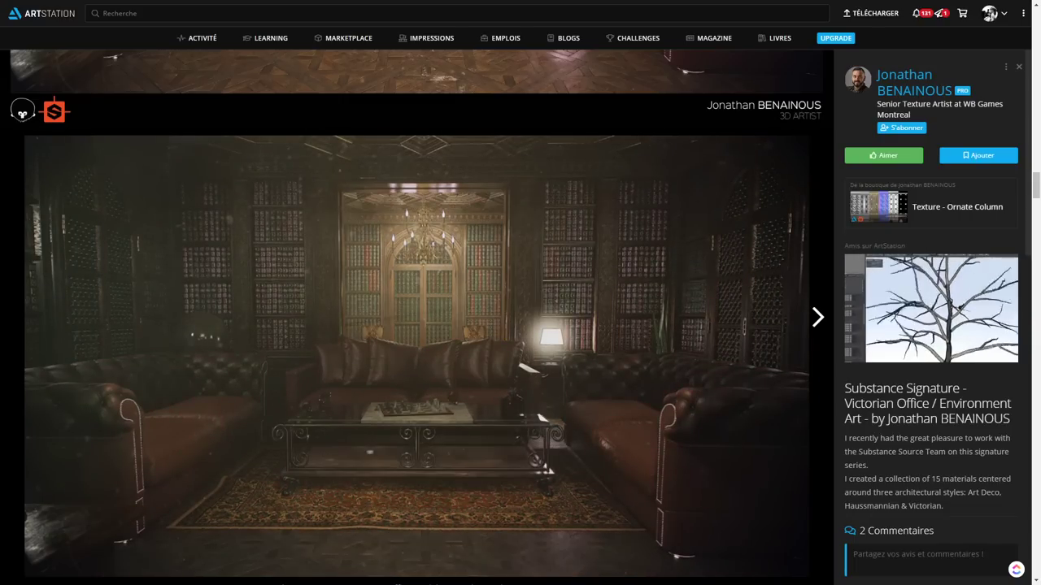
scroll(416, 313, "down", 1)
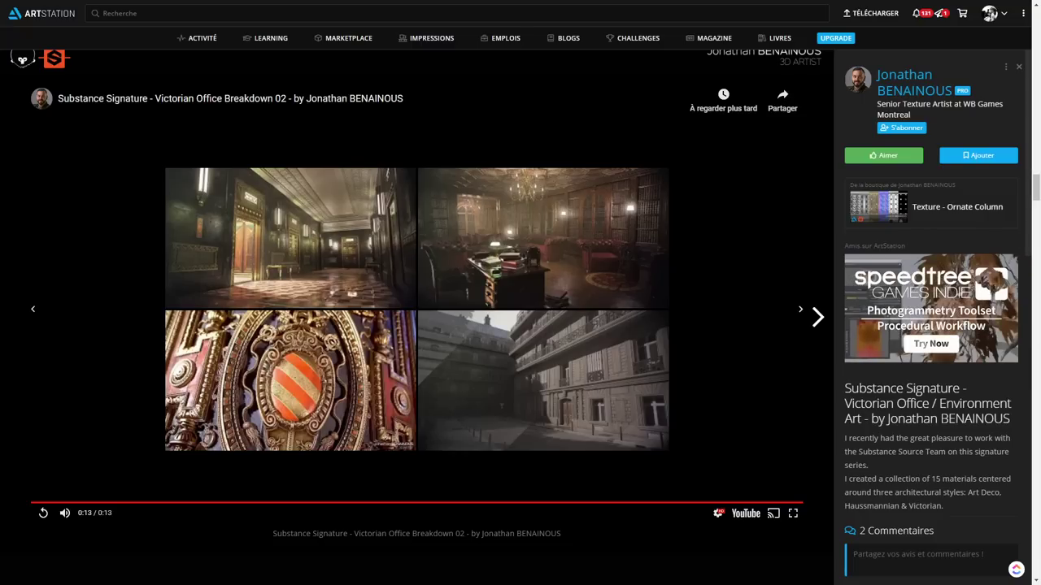
scroll(416, 317, "down", 2)
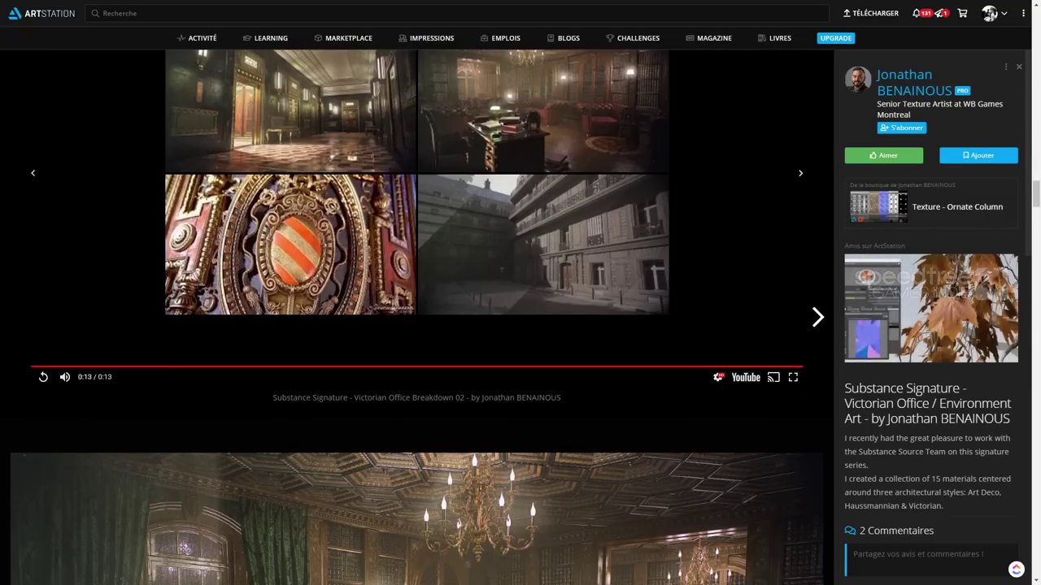
scroll(416, 317, "down", 3)
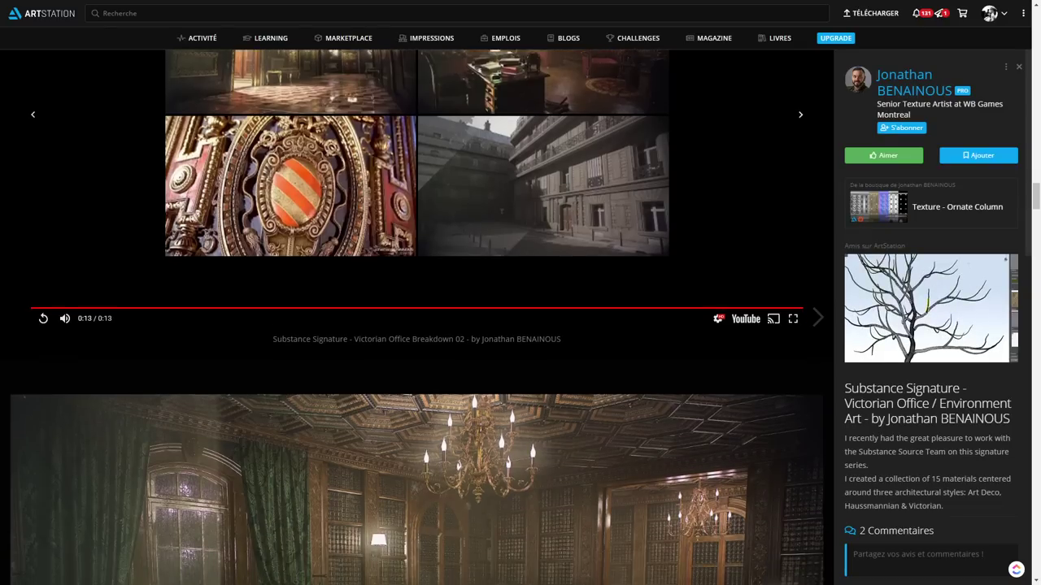
scroll(416, 317, "down", 1)
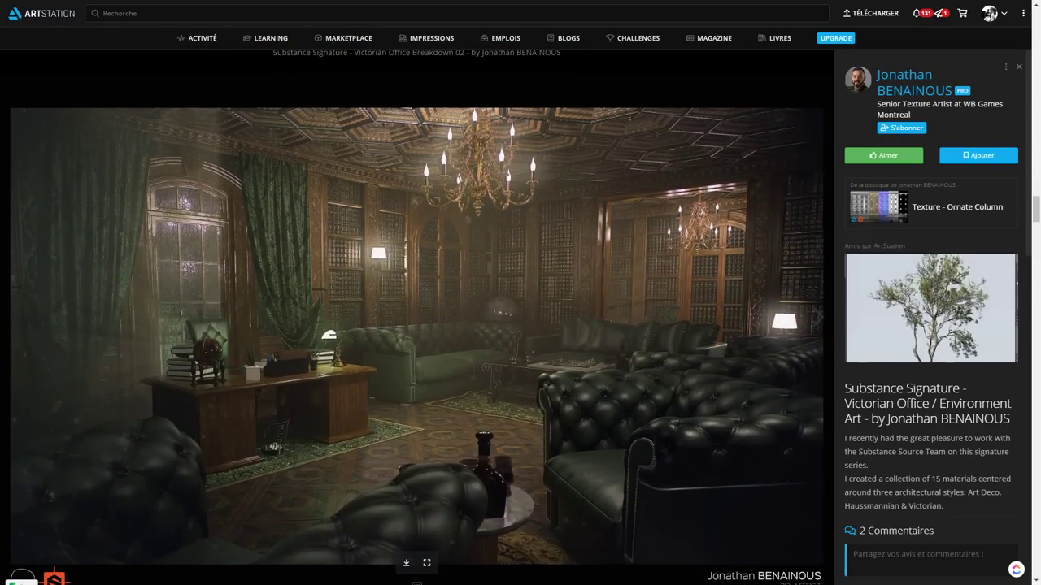
key("F11")
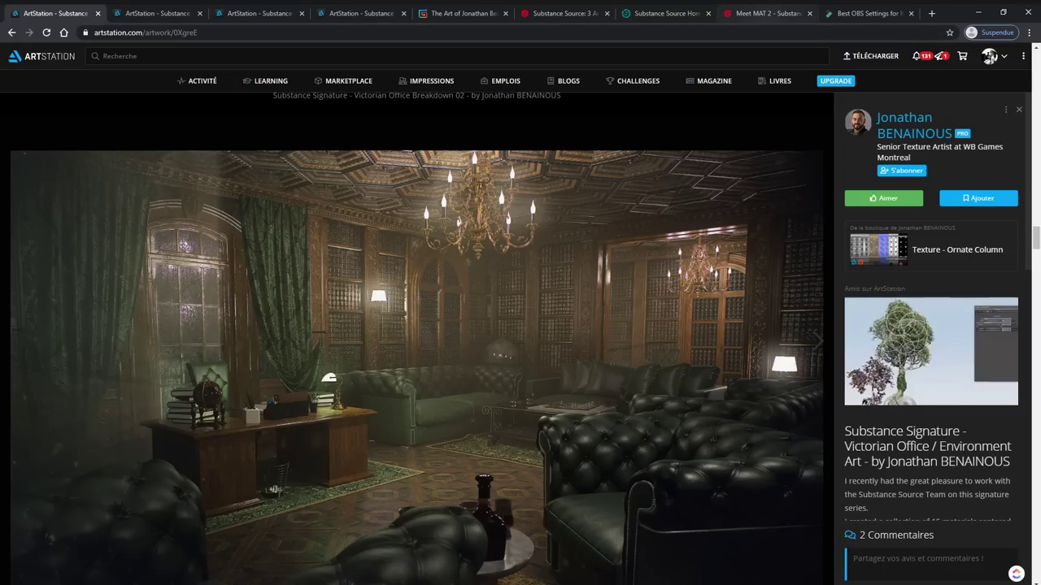
Step: Switch to the Meet MAT 2 contest page and read its introduction, rules and entry steps down to the video
left_click(767, 13)
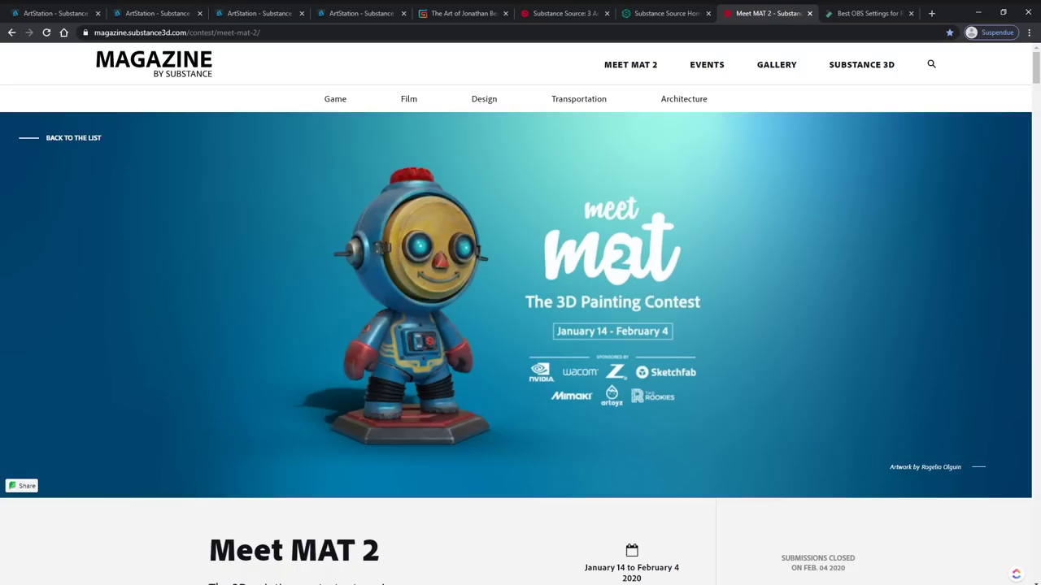
scroll(520, 325, "down", 4)
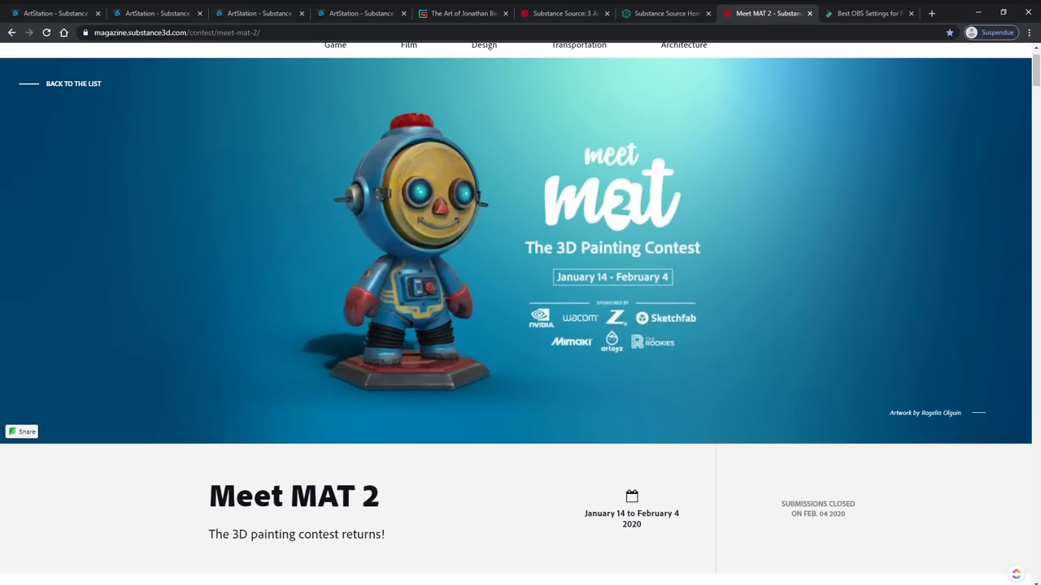
scroll(520, 325, "up", 3)
scroll(520, 325, "up", 1)
scroll(520, 325, "down", 3)
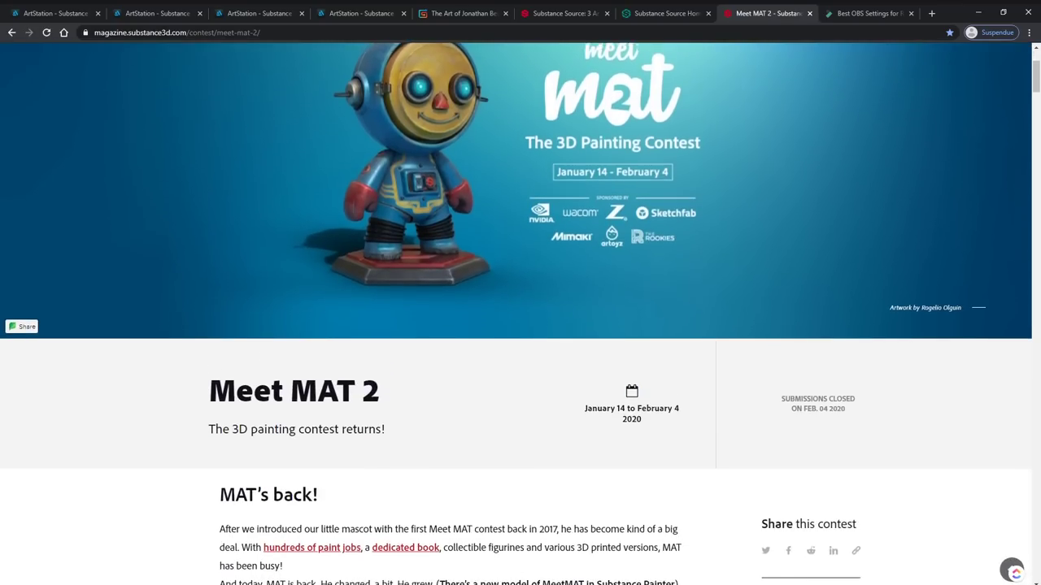
scroll(520, 325, "down", 3)
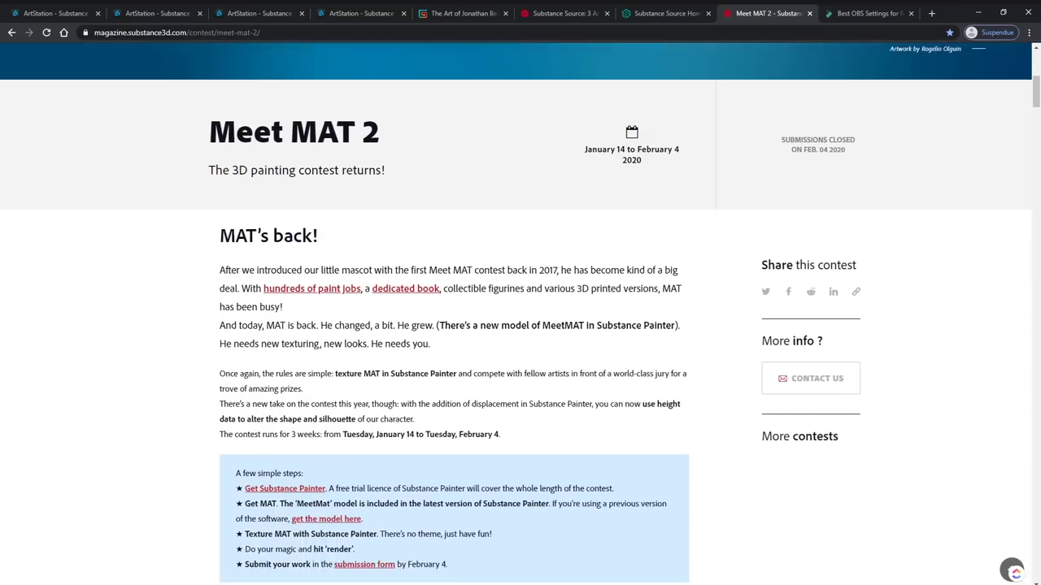
scroll(520, 325, "down", 2)
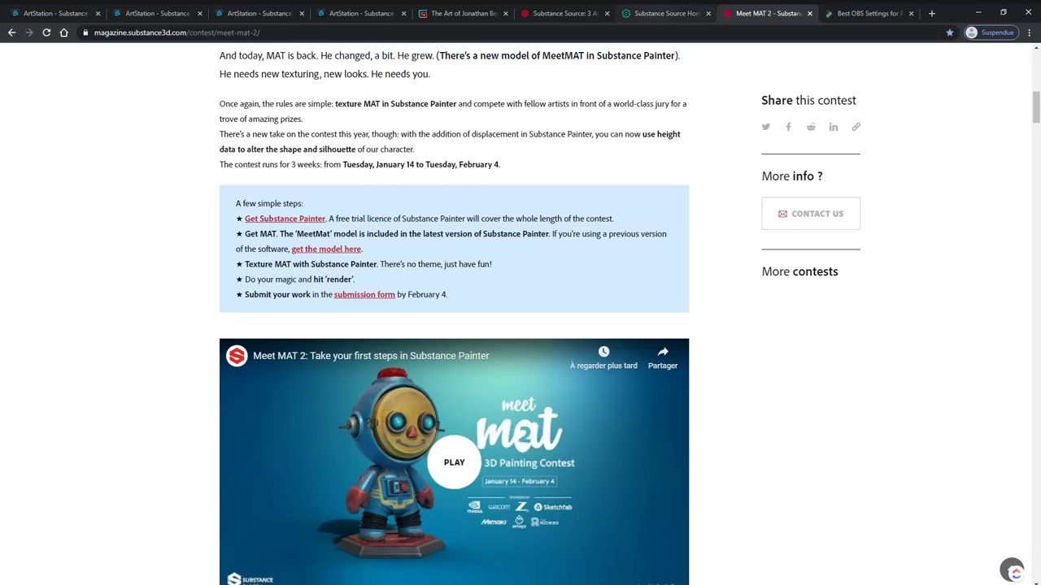
Step: Switch to Substance Source, browse all materials in the artist's Signature Collection, and preview the Haussmannian Building Facade material
key("ctrl+shift+Tab")
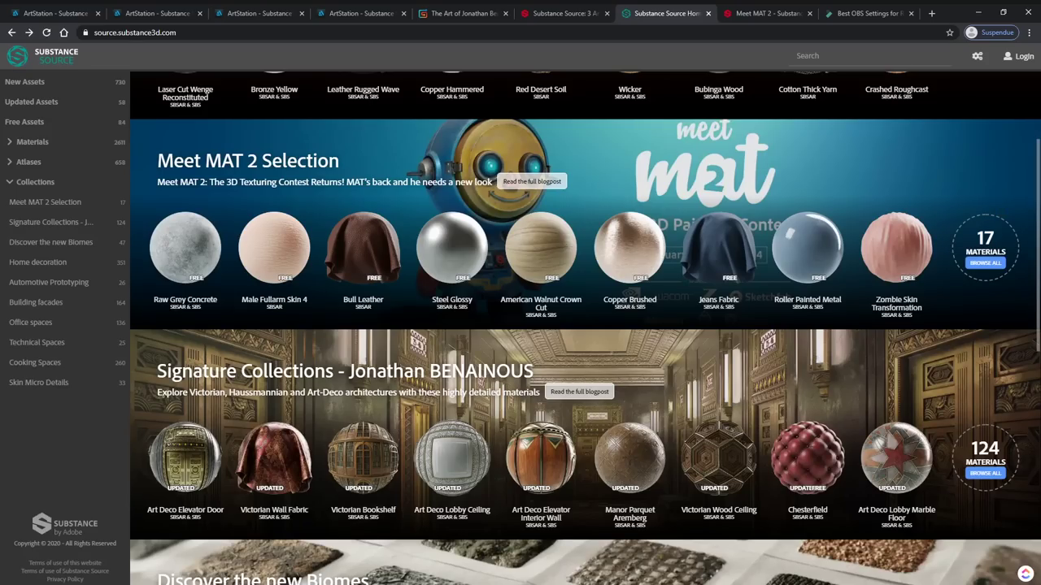
key("F11")
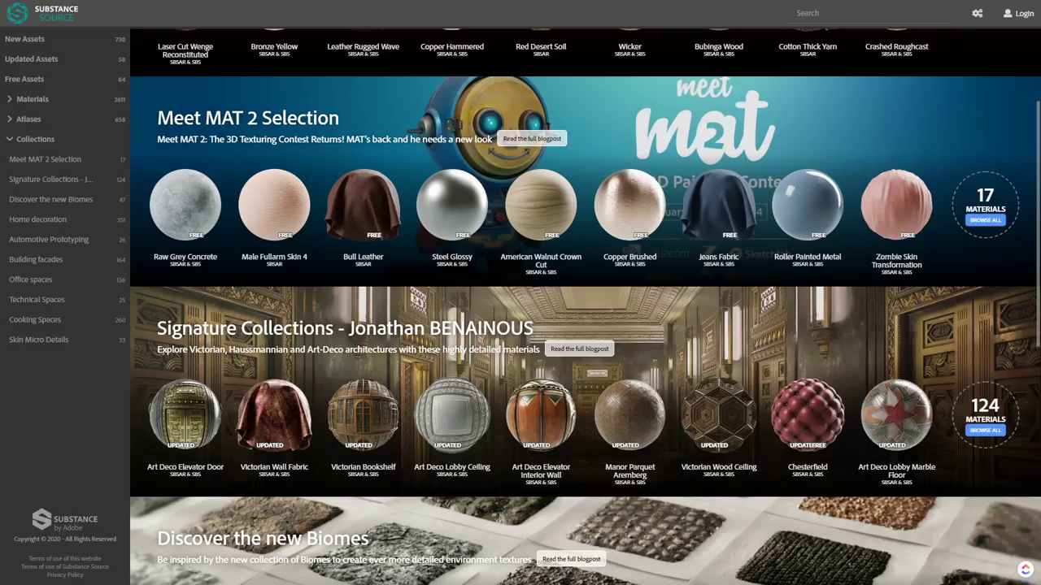
left_click(985, 430)
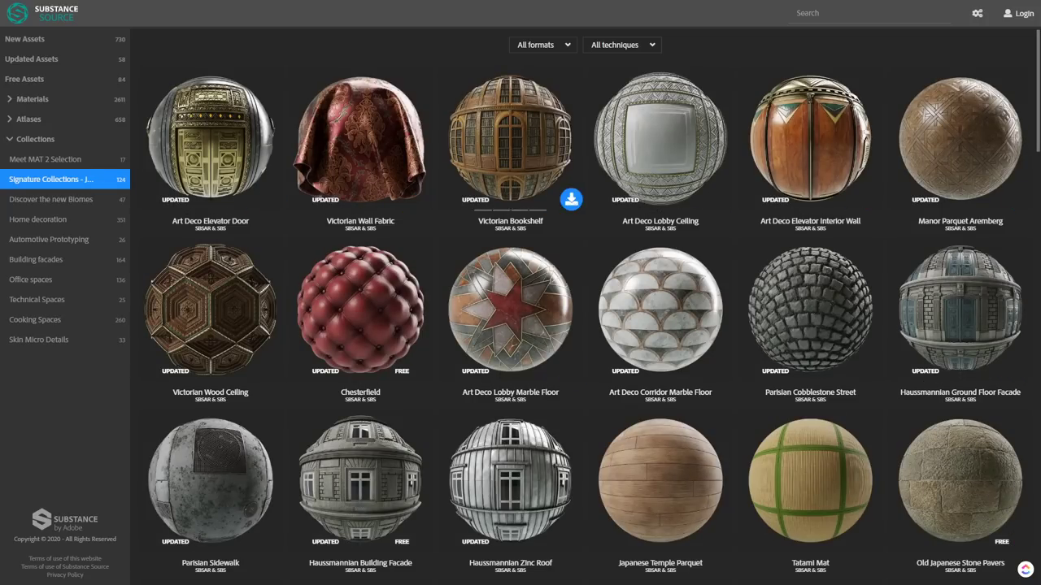
scroll(809, 309, "down", 1)
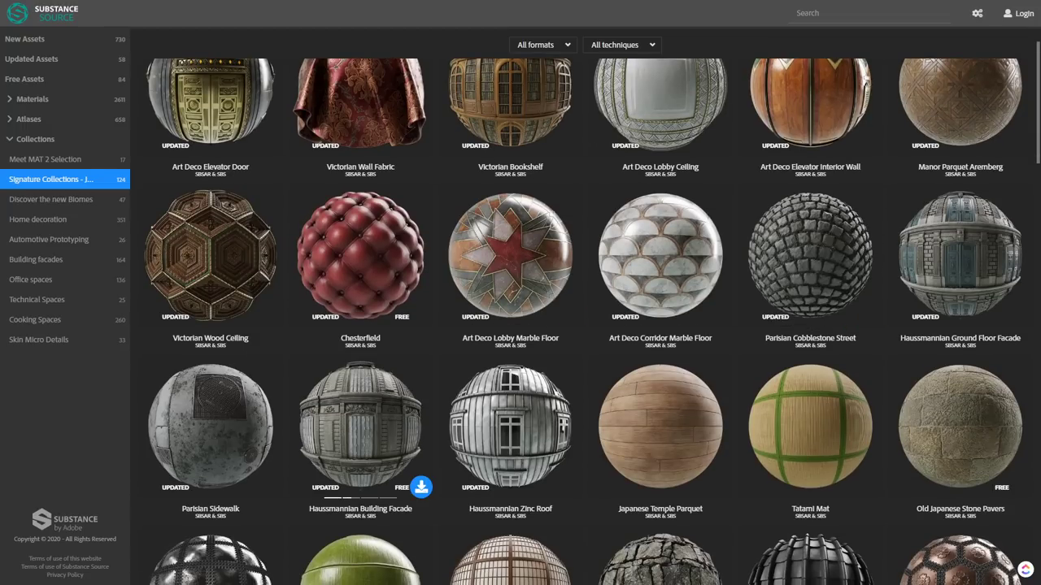
left_click(361, 427)
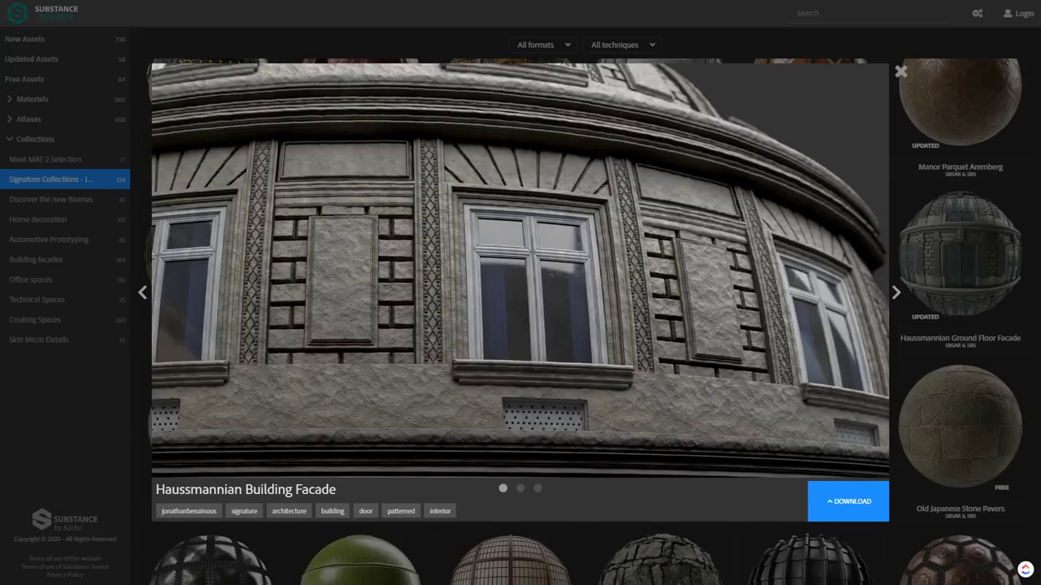
key("F11")
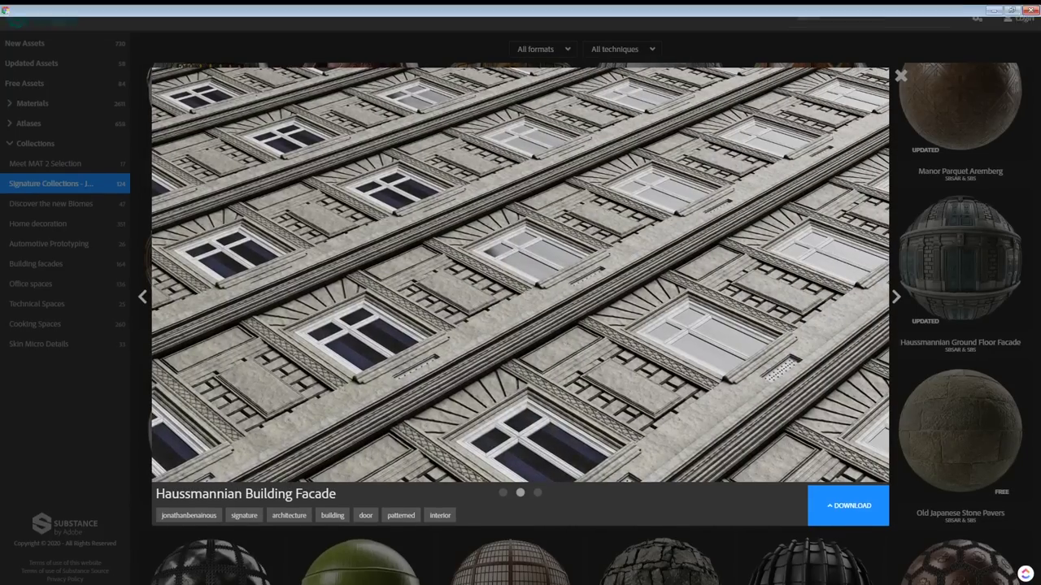
Step: Return to the artist's ArtStation portfolio and look over the Substance Signature artwork thumbnails
left_click(75, 13)
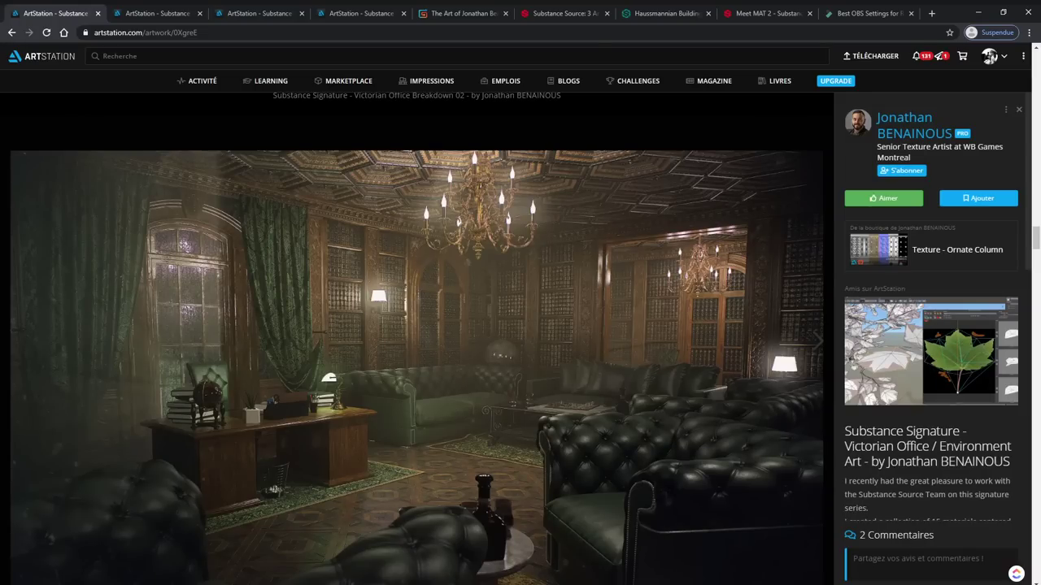
key("alt+Left")
key("Escape")
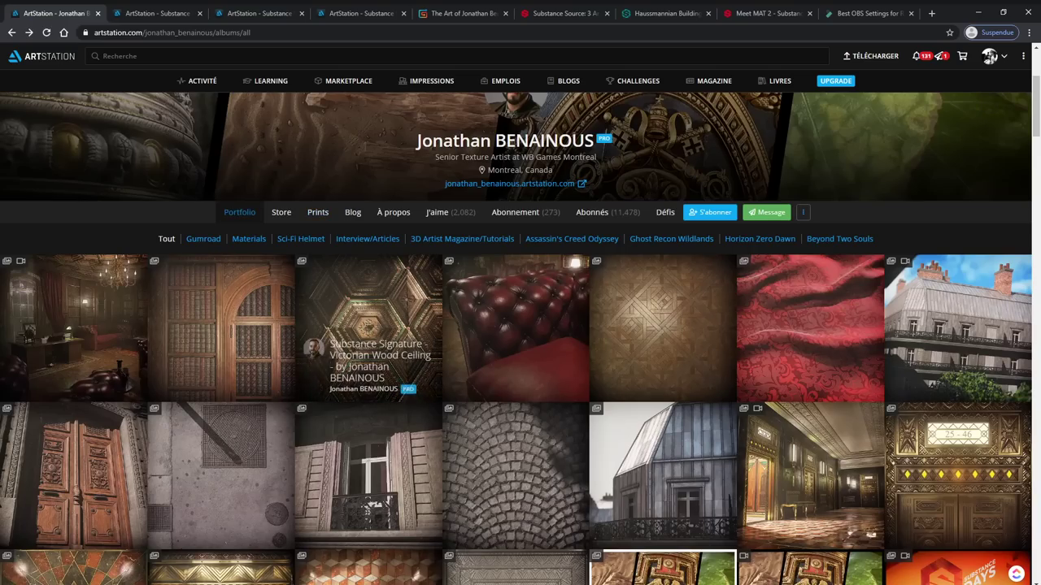
scroll(575, 263, "down", 2)
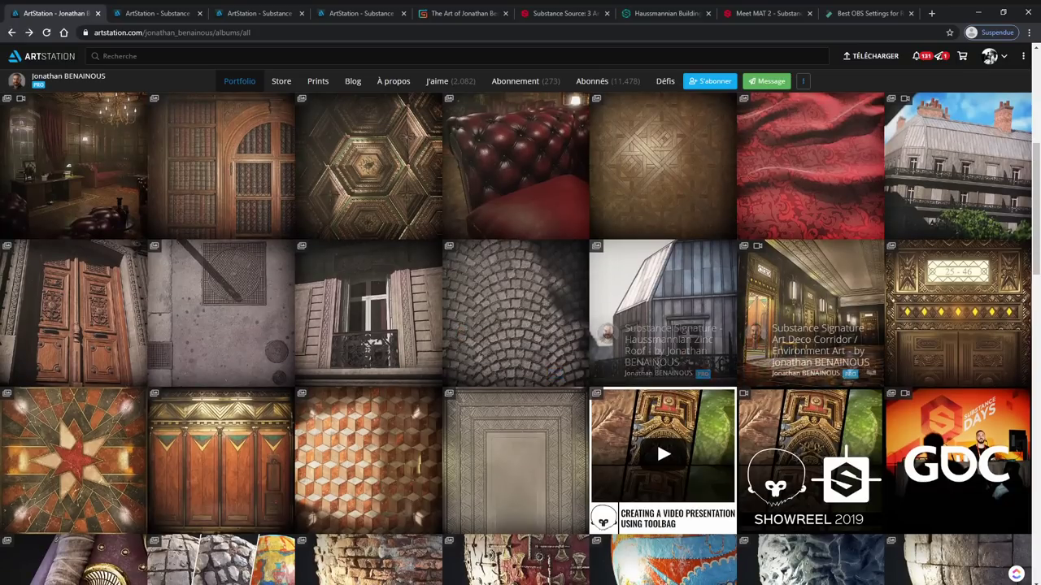
scroll(656, 277, "down", 2)
scroll(656, 277, "up", 3)
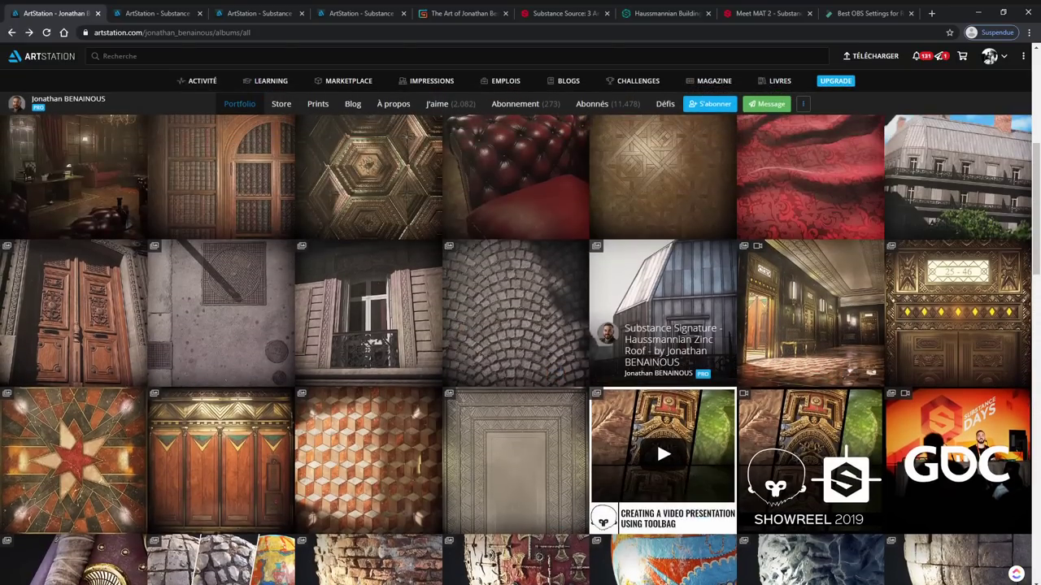
scroll(368, 338, "down", 1)
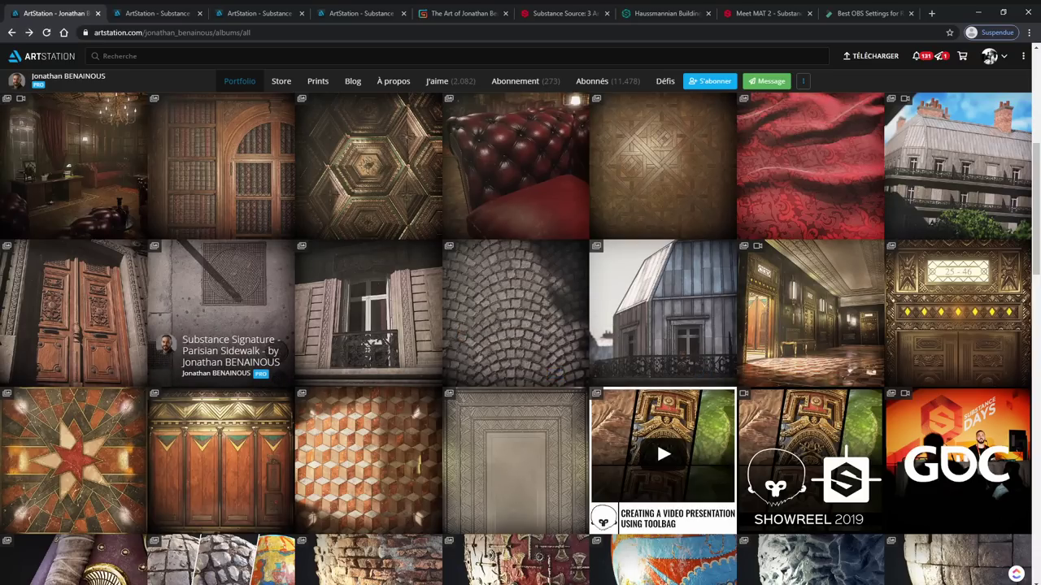
Step: Browse the portfolio grid down to the Assassin's Creed Odyssey materials and back up to the Victorian and Haussmannian pieces
scroll(219, 277, "up", 3)
scroll(219, 277, "down", 2)
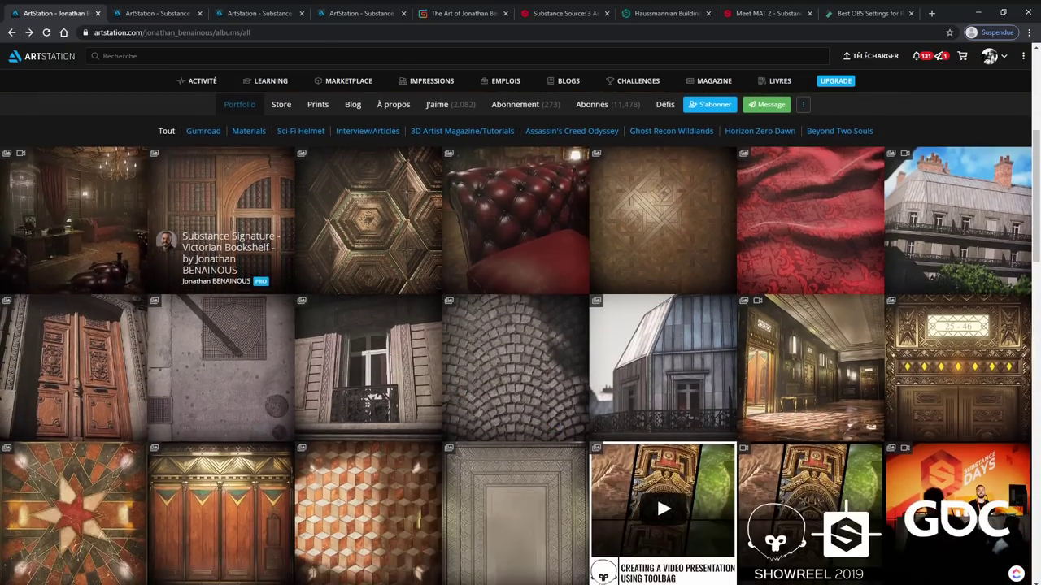
scroll(220, 269, "down", 4)
scroll(366, 520, "up", 2)
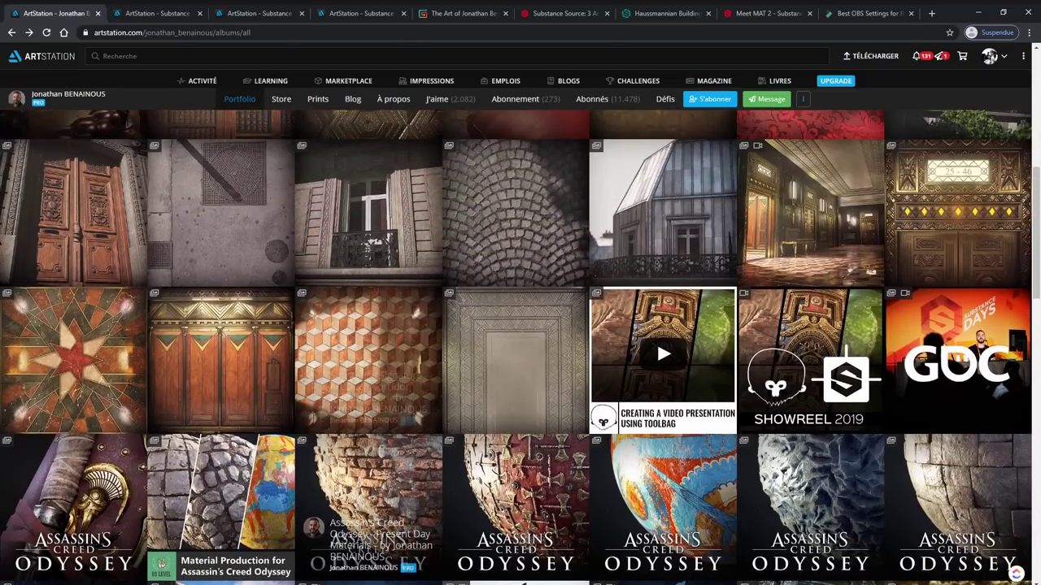
scroll(366, 309, "up", 1)
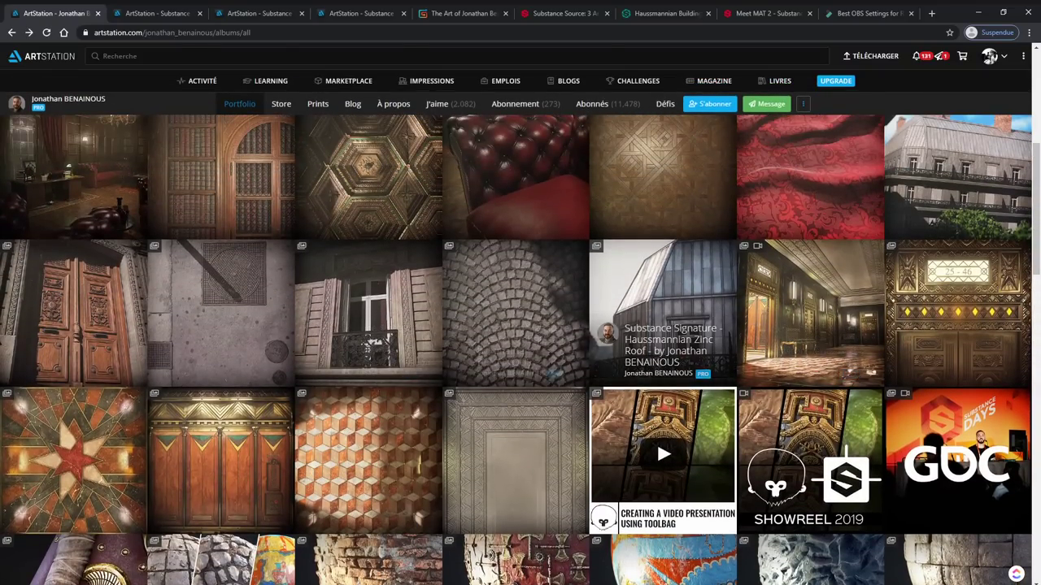
scroll(514, 341, "up", 1)
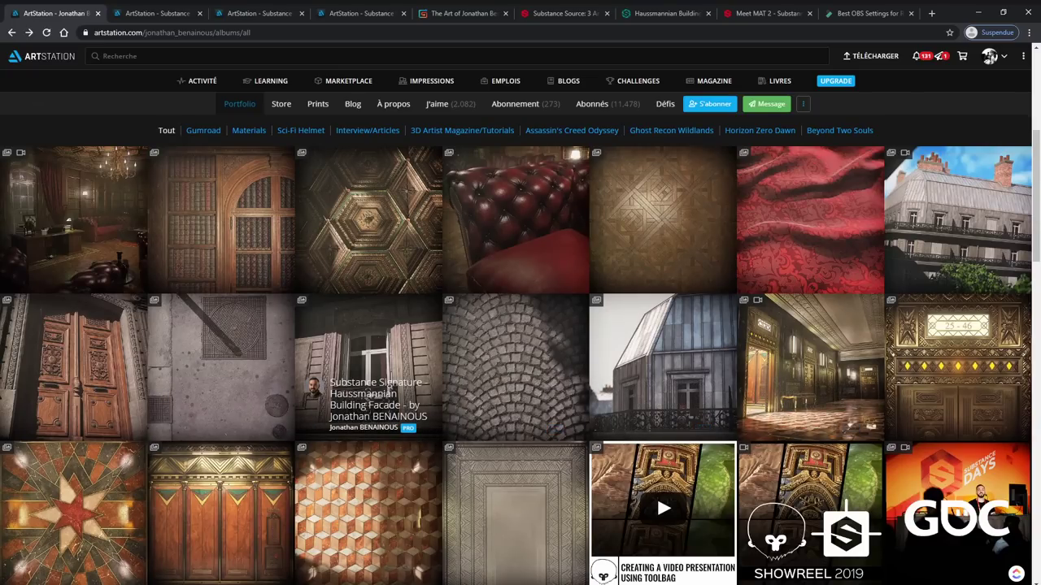
Step: Open the Substance Signature Haussmannian Building Facade artwork and examine its window and balcony render
left_click(368, 367)
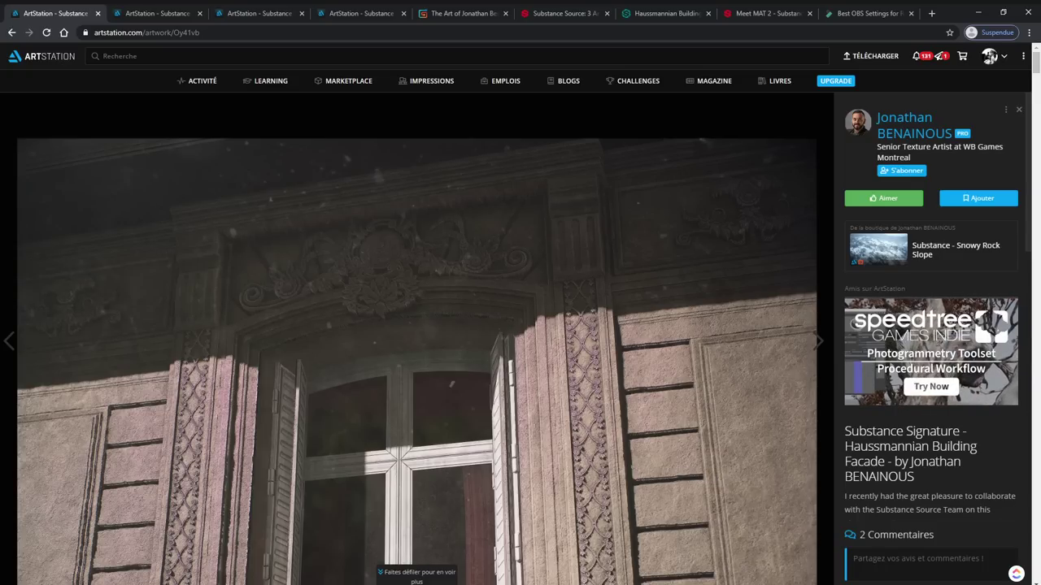
scroll(416, 342, "down", 2)
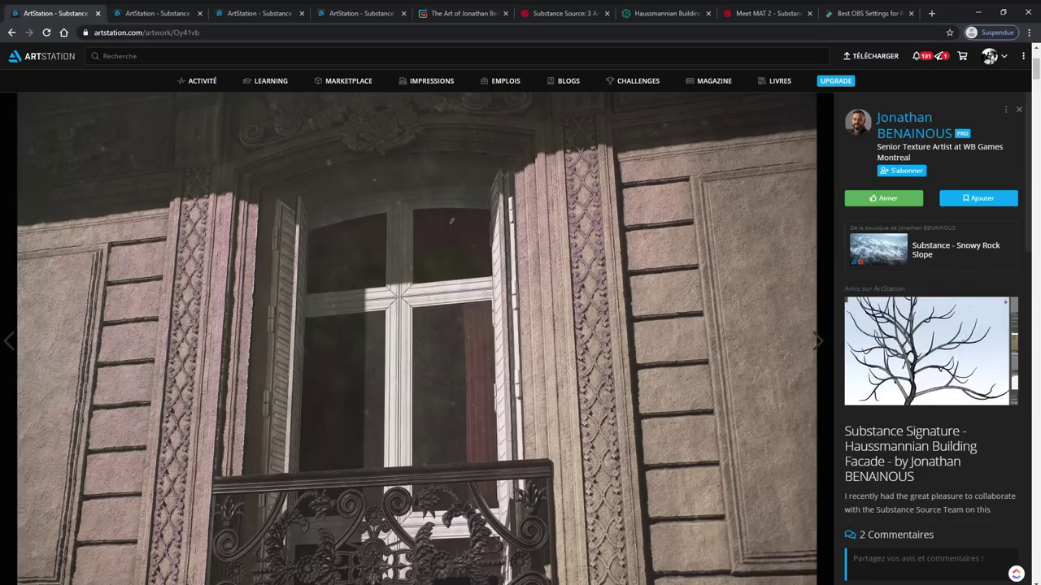
scroll(417, 339, "down", 1)
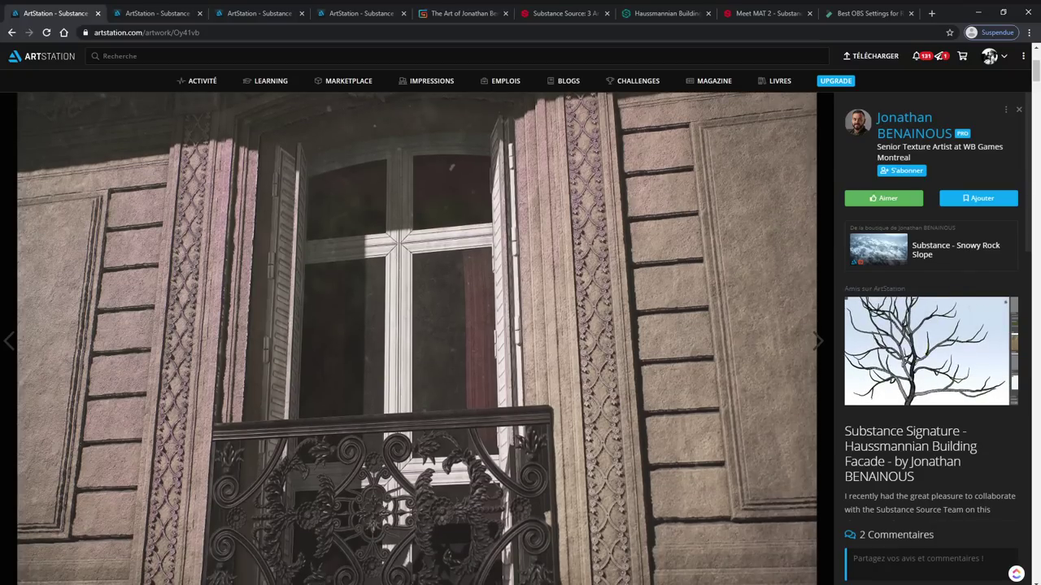
scroll(416, 338, "down", 2)
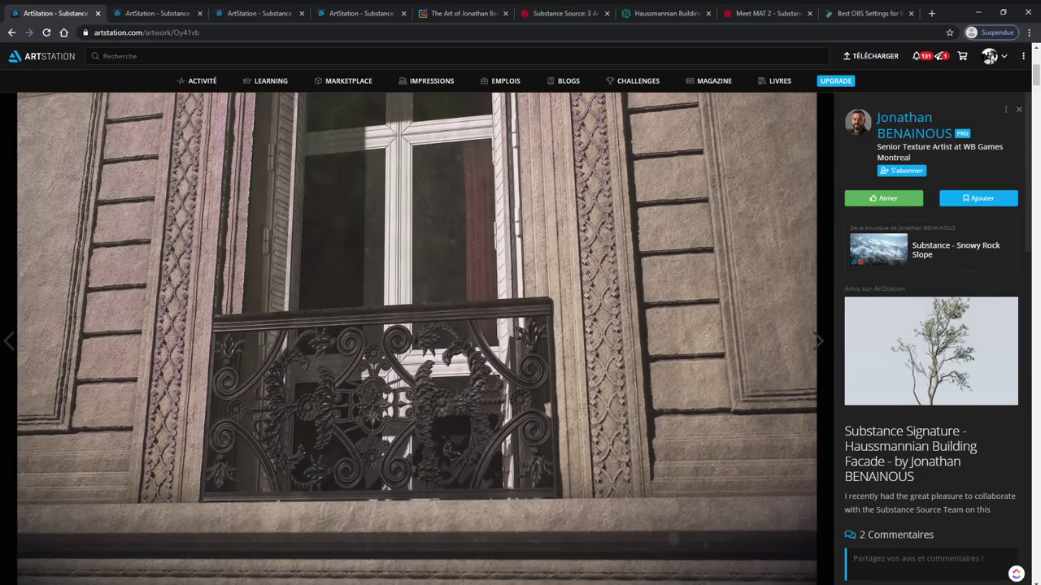
Step: Look through the remaining Haussmannian Building Facade renders, from the balcony railings and shuttered windows to the cobblestones and upper facade
scroll(417, 338, "down", 4)
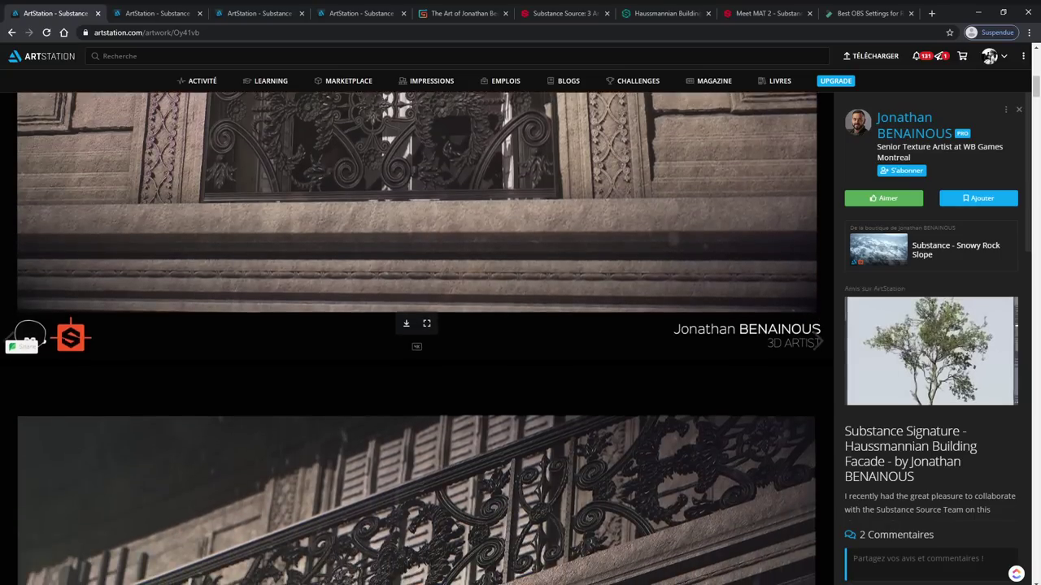
scroll(416, 338, "down", 3)
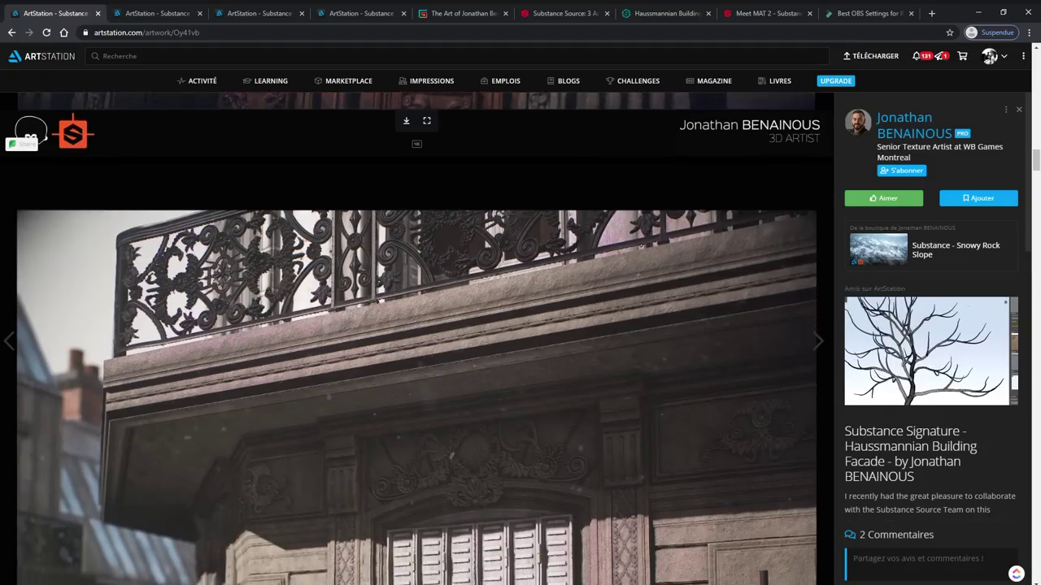
scroll(417, 341, "down", 1)
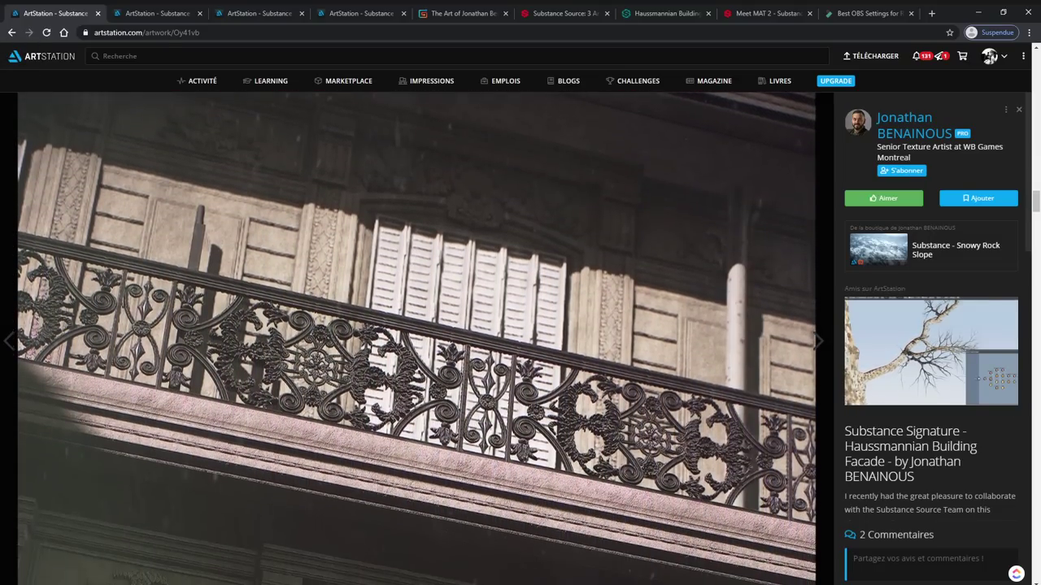
scroll(417, 338, "down", 2)
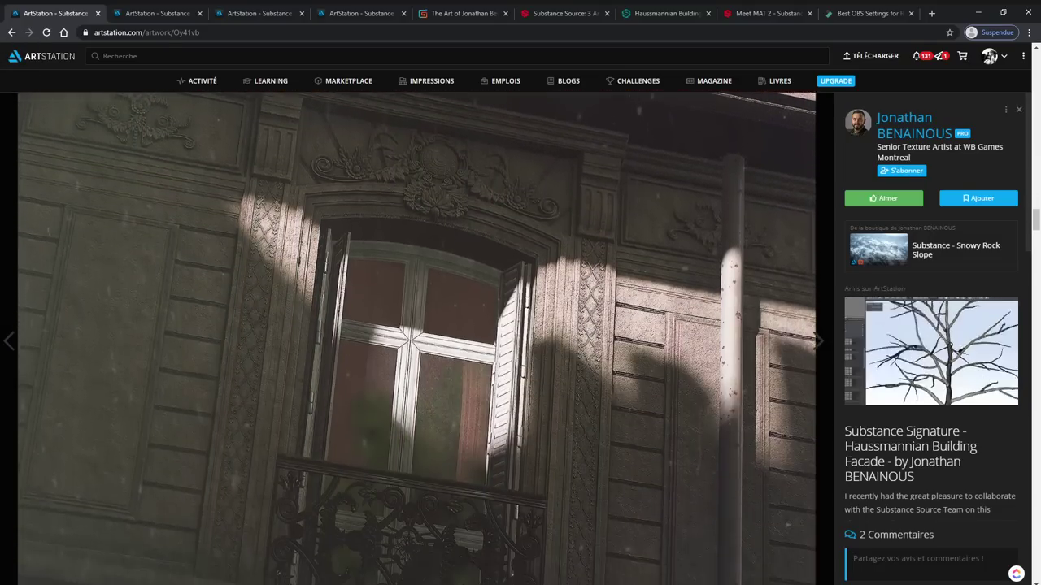
scroll(416, 339, "down", 2)
scroll(416, 339, "down", 4)
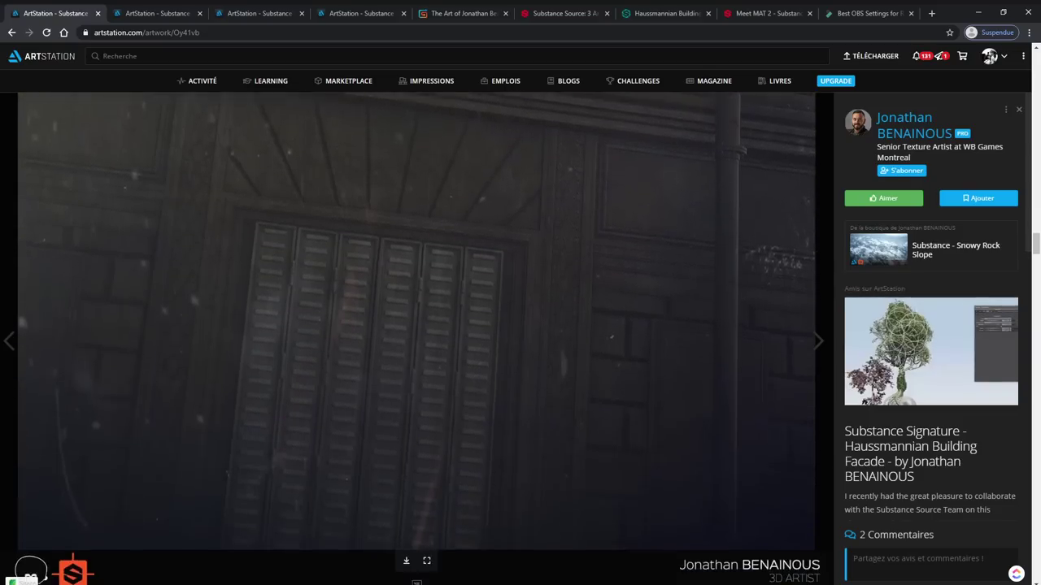
scroll(417, 338, "down", 4)
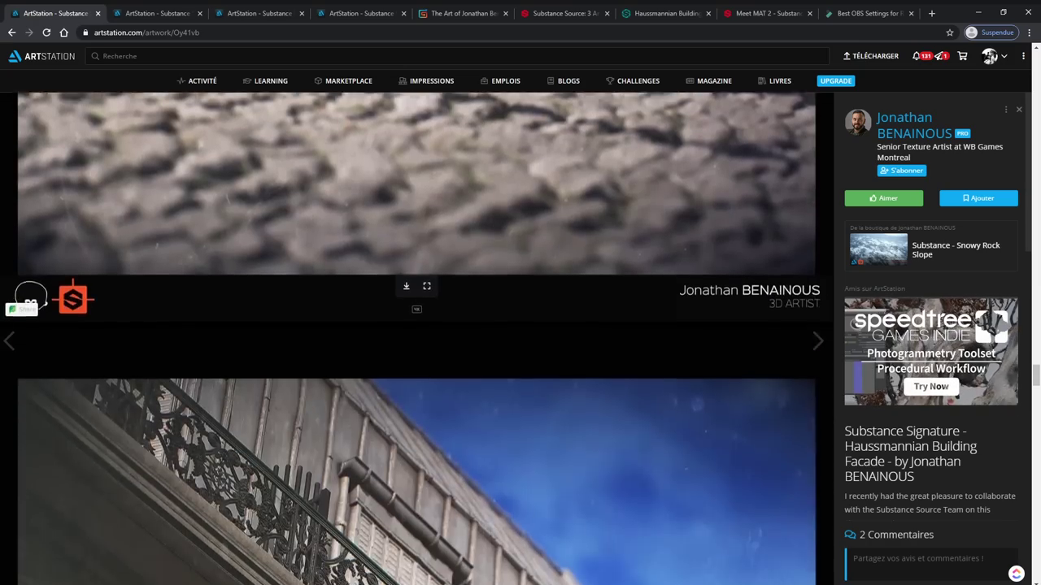
scroll(416, 338, "down", 4)
scroll(417, 338, "down", 6)
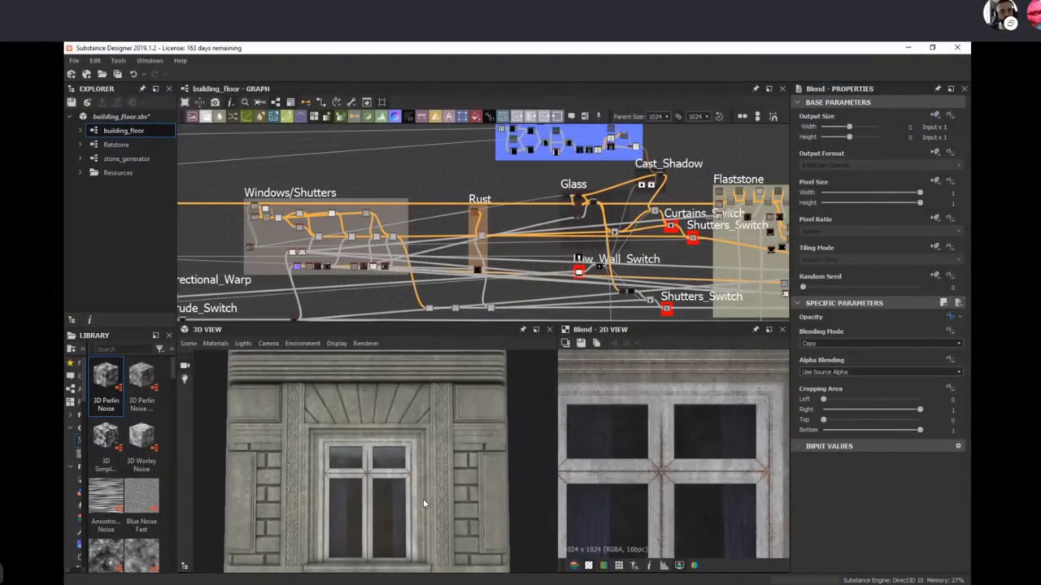
Step: In Substance Designer, examine the building_floor window facade in the 3D view from a closer, angled viewpoint
middle_click_drag(423, 503, 410, 498)
mouse_move(436, 496)
left_mouse_down()
mouse_move(405, 473)
mouse_move(430, 503)
mouse_move(418, 495)
mouse_move(423, 467)
mouse_move(439, 495)
mouse_move(436, 476)
left_mouse_up()
right_click_drag(350, 426, 419, 509)
left_click_drag(419, 509, 403, 498)
Step: Trace the building_floor graph back through the Cornice, Balcony and Column_Pilaster frames to the Square and Window_Shape nodes at its start
middle_click_drag(320, 278, 573, 240)
middle_click_drag(408, 257, 678, 207)
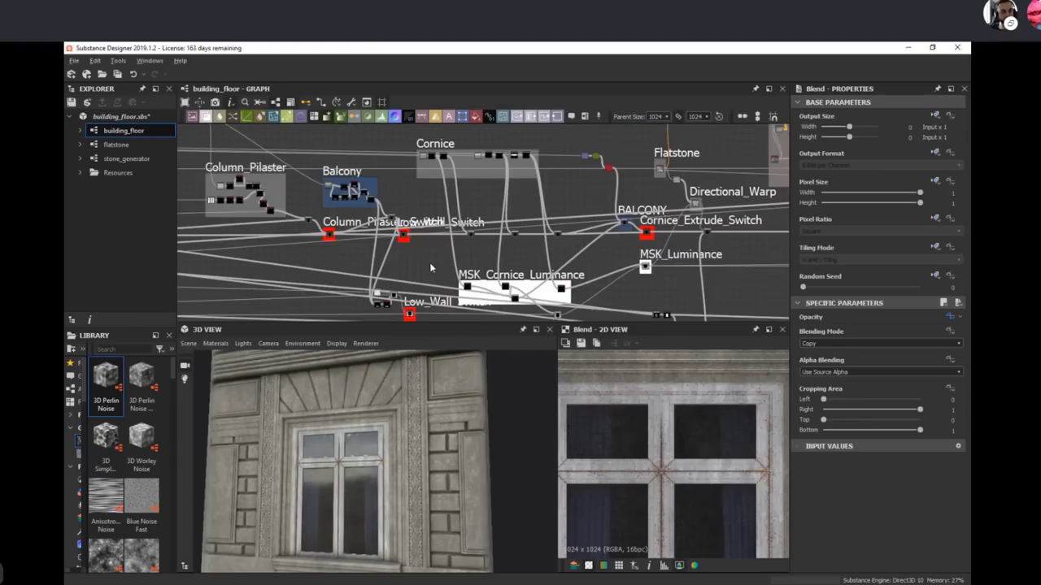
scroll(430, 269, "down", 3)
middle_click_drag(314, 223, 681, 188)
middle_click_drag(353, 270, 641, 229)
scroll(319, 229, "down", 3)
middle_click_drag(319, 229, 534, 246)
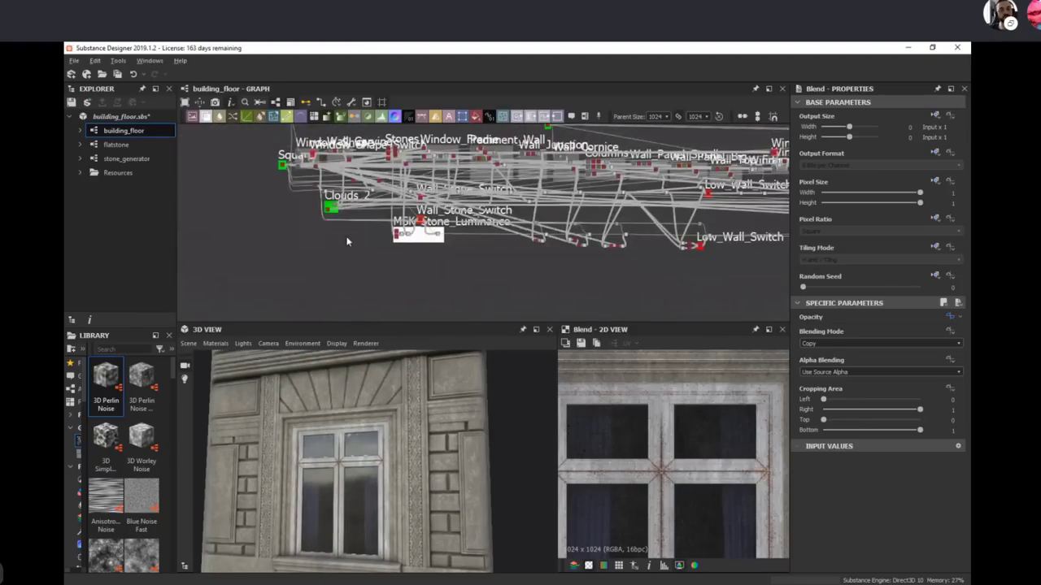
middle_click_drag(410, 242, 378, 281)
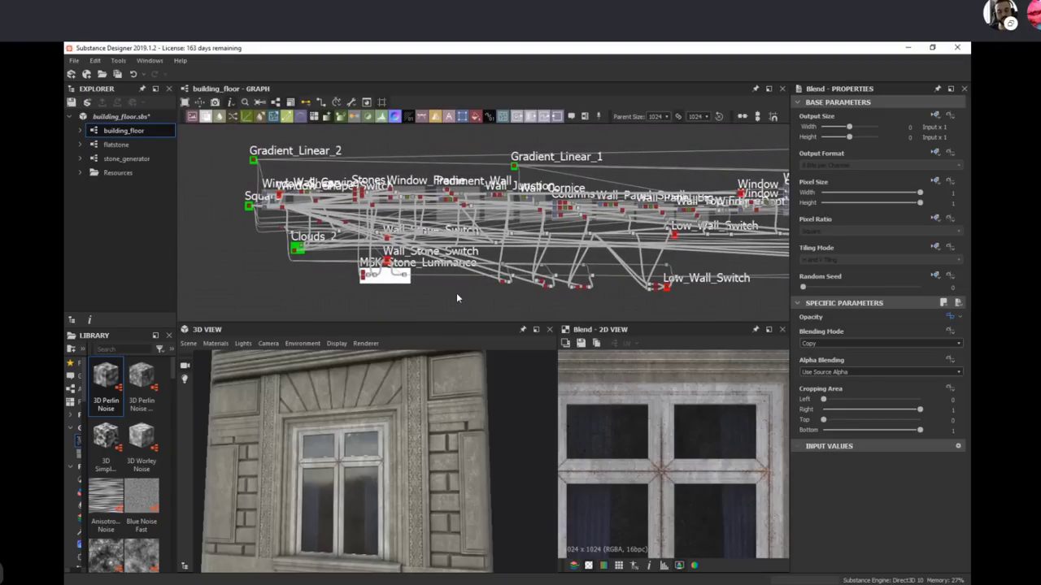
middle_click_drag(495, 292, 556, 259)
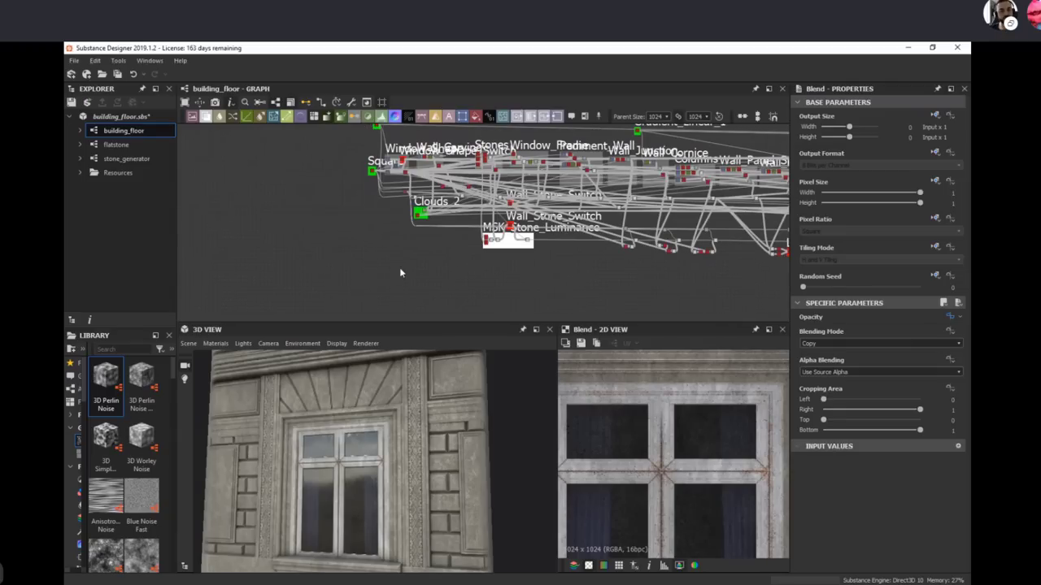
scroll(466, 274, "up", 5)
scroll(487, 167, "up", 3)
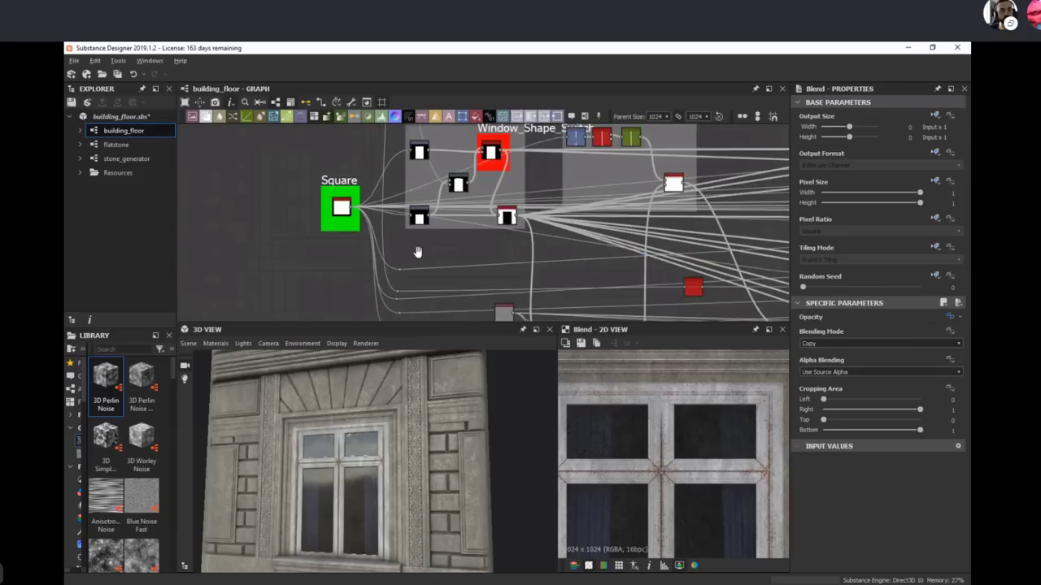
Step: Switch to Substance Player with building_floor.sbsar and inspect the facade model from several angles
mouse_move(501, 584)
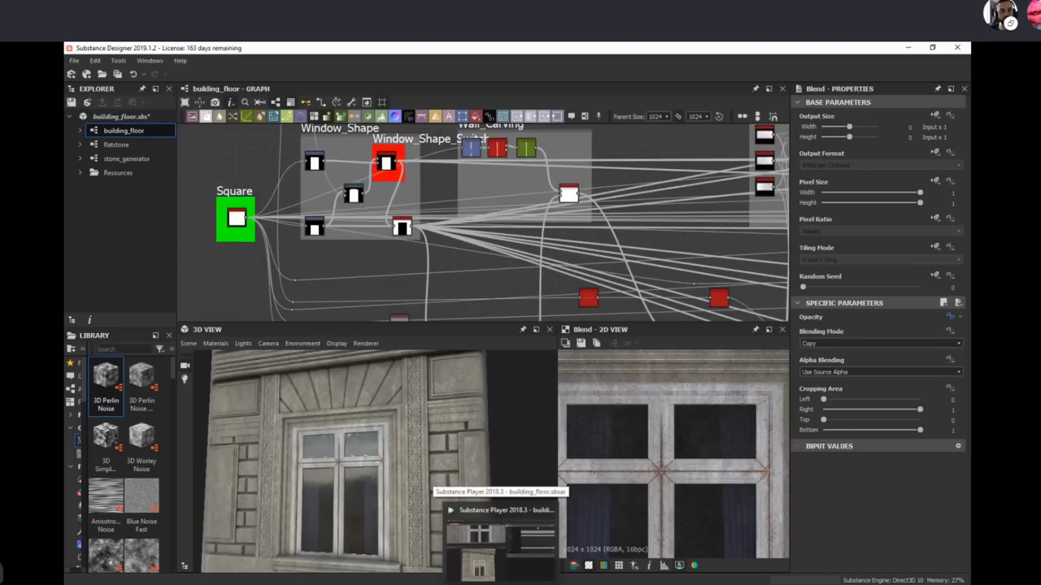
left_click(501, 545)
left_click(500, 541)
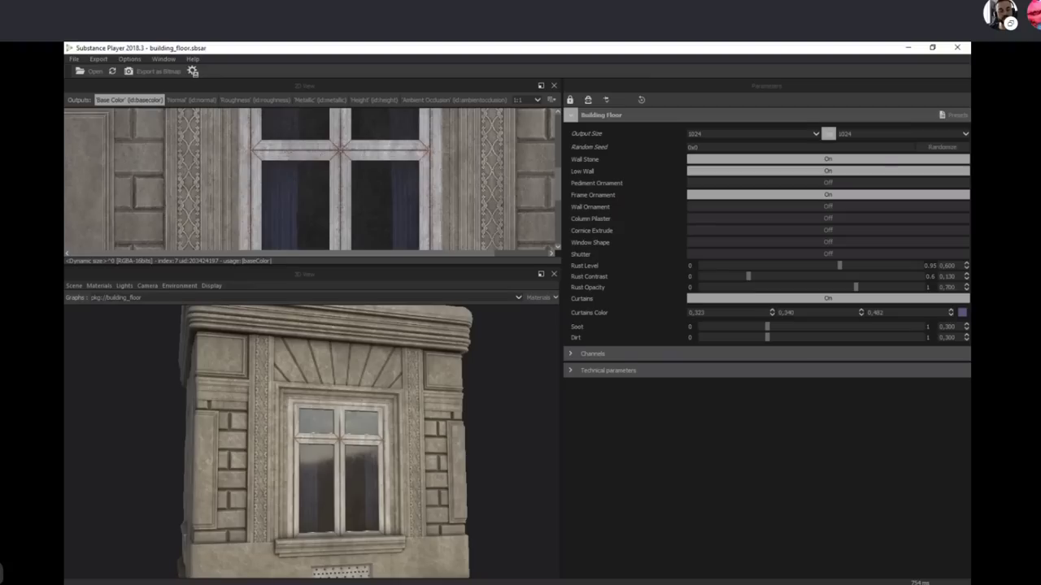
left_click_drag(375, 473, 416, 477)
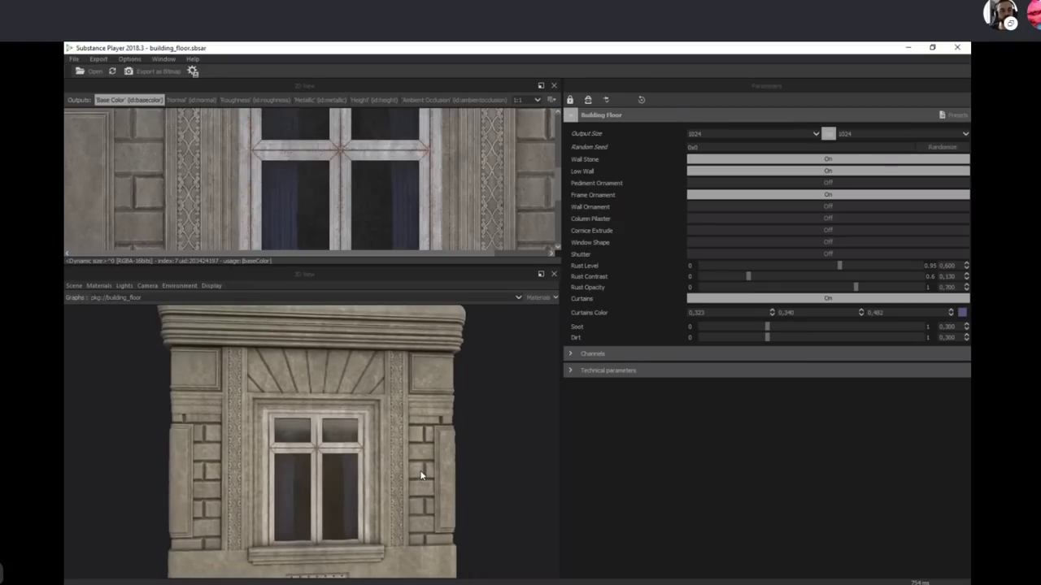
left_click_drag(414, 482, 416, 482)
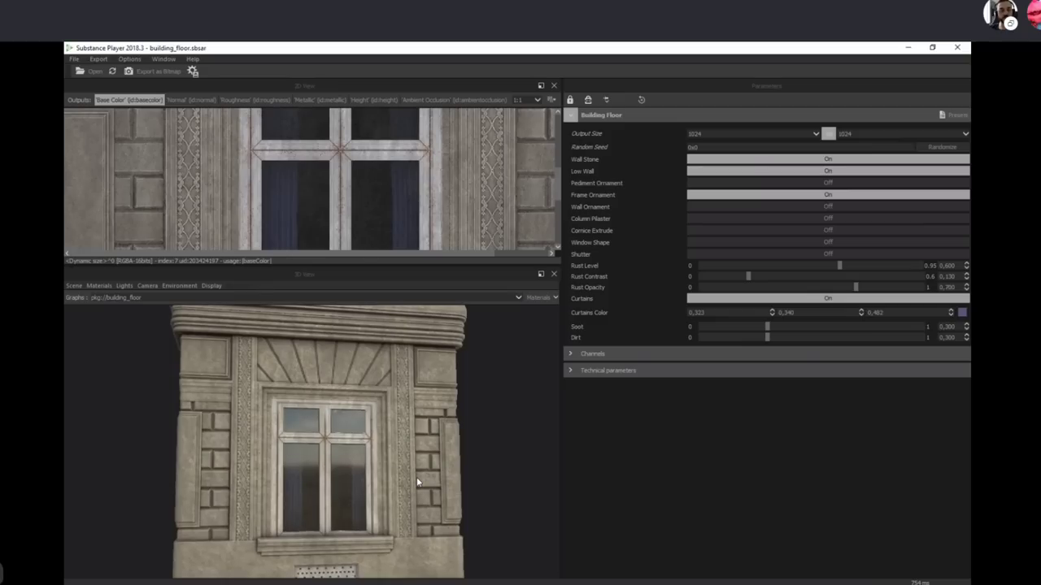
left_click_drag(449, 469, 317, 441)
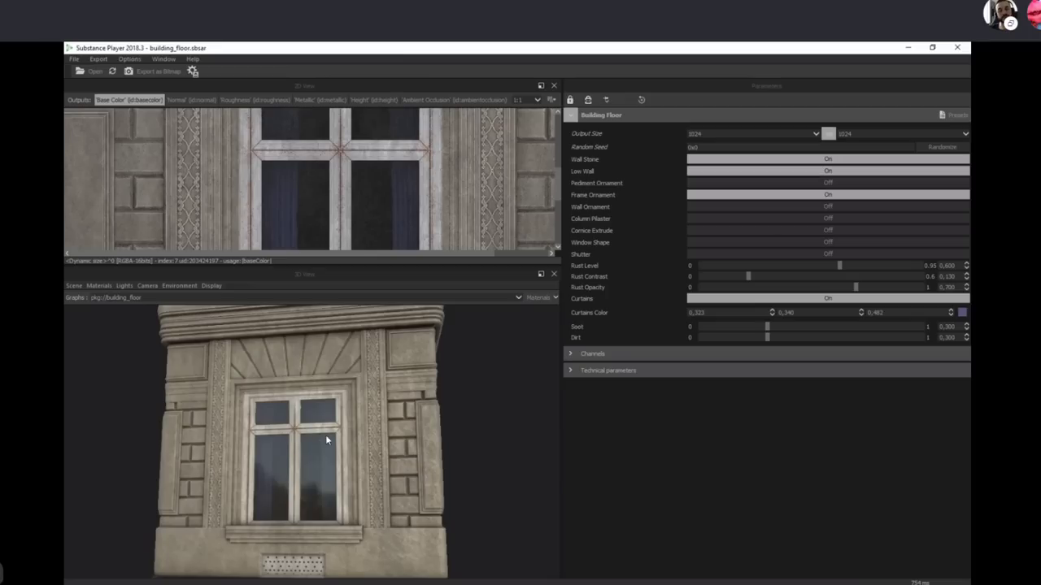
middle_click_drag(295, 453, 336, 454)
left_click_drag(322, 376, 366, 460)
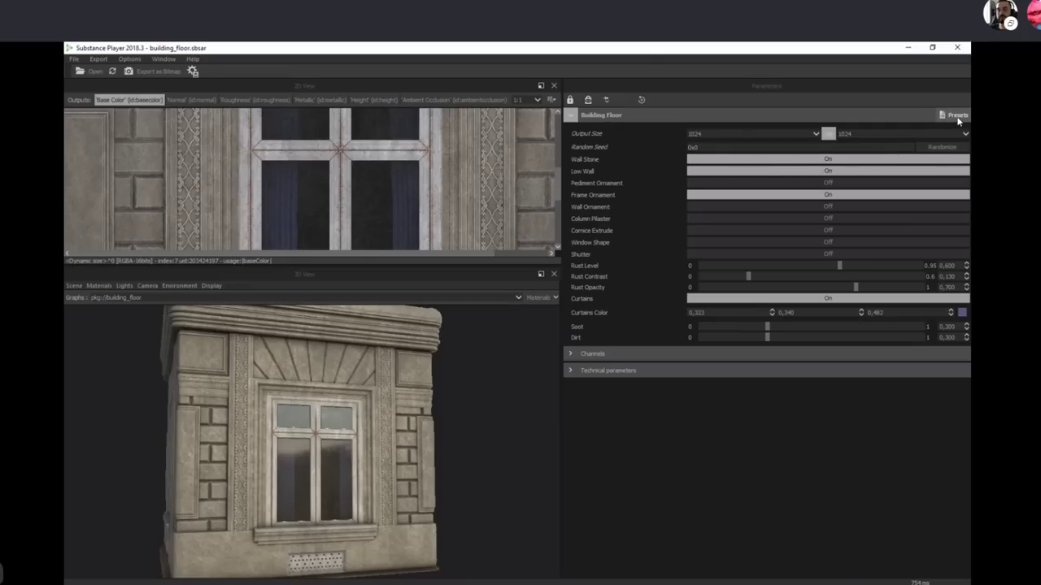
Step: Switch Wall Stone off and on again, turn off Low Wall, and inspect the full-height window on the model
left_click(792, 161)
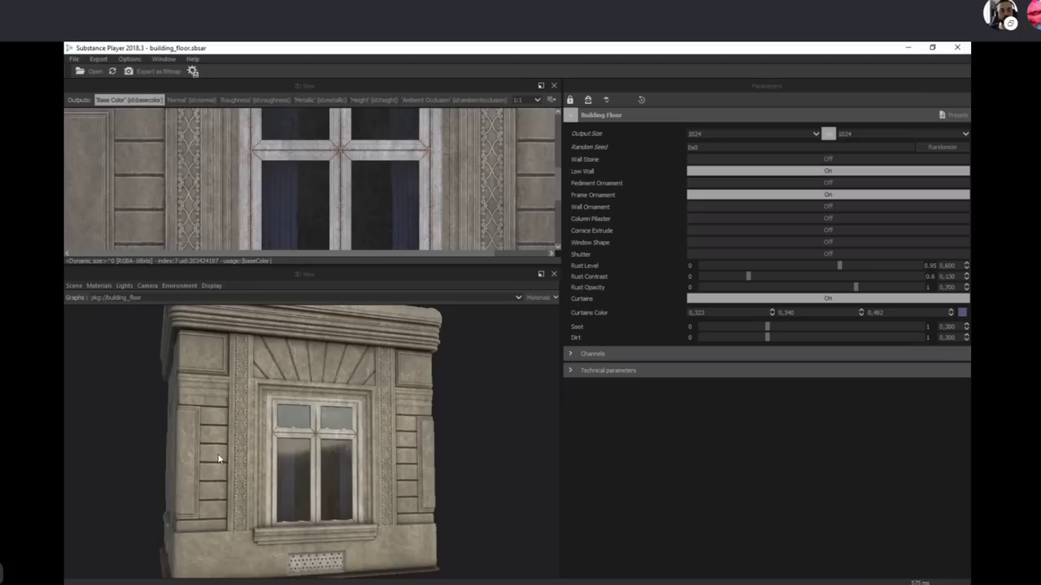
left_click(743, 160)
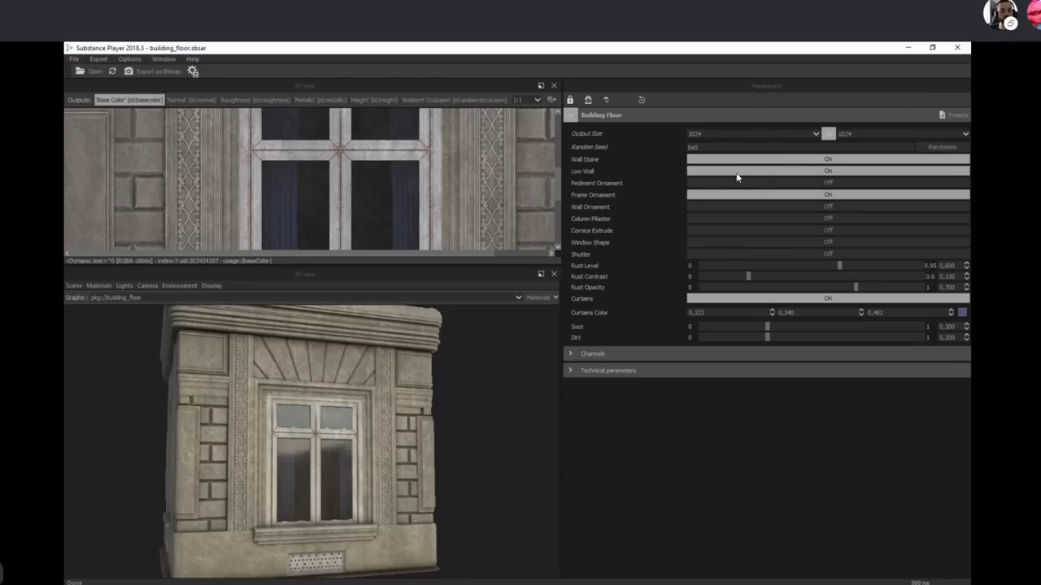
left_click(737, 172)
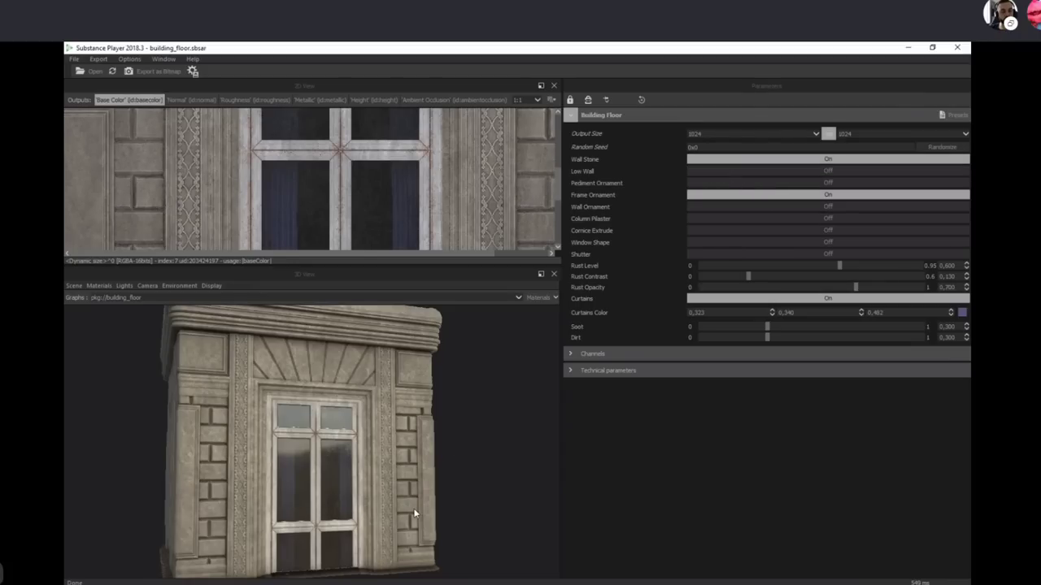
left_click_drag(381, 530, 329, 500)
left_click(96, 285)
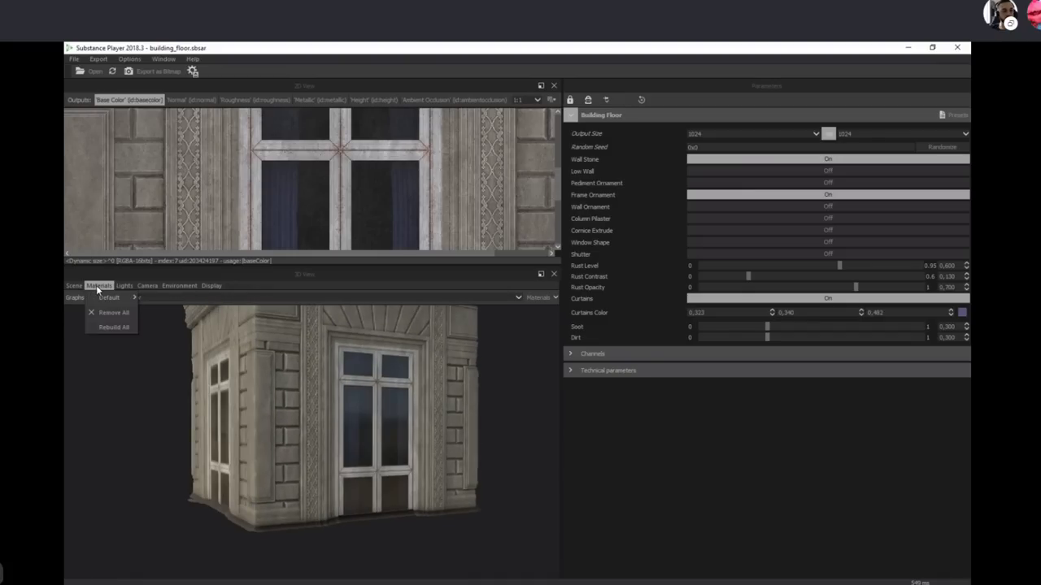
left_click(358, 438)
left_click_drag(359, 438, 473, 426)
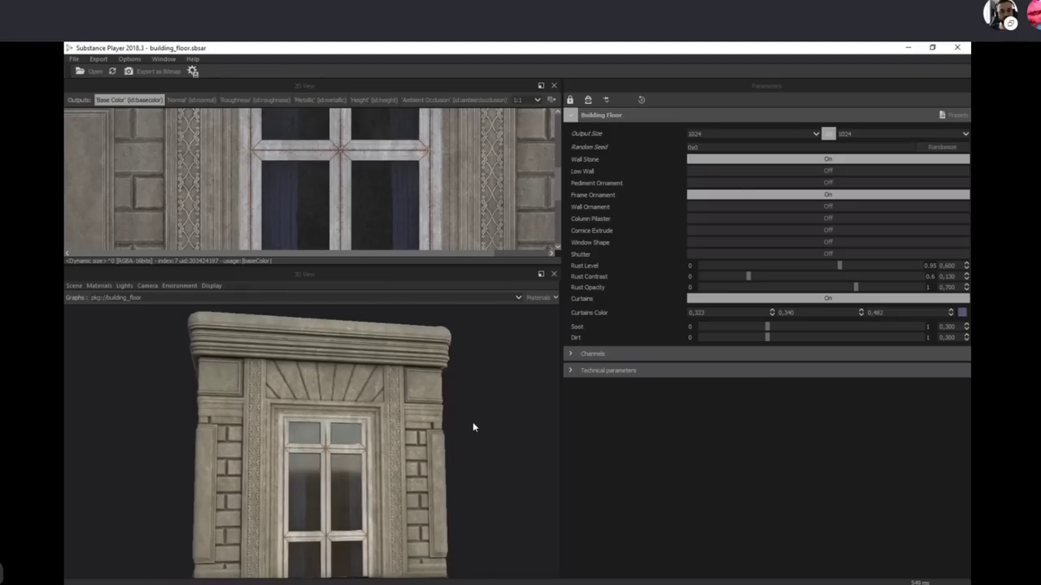
Step: Turn on Wall Ornament, Column Pilaster and Cornice Extrude, and check the facade's relief from the side
left_click(745, 207)
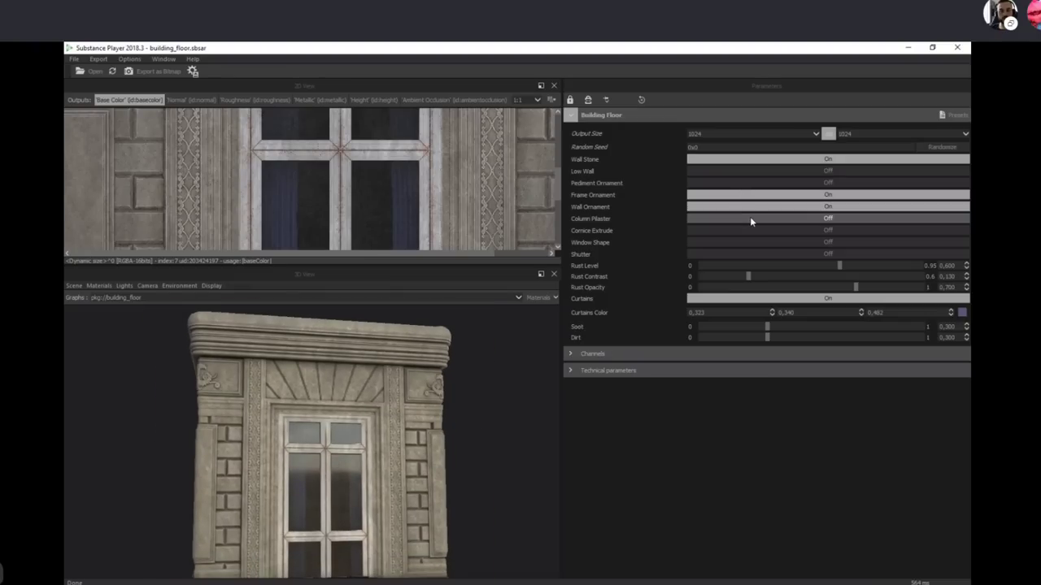
left_click(751, 218)
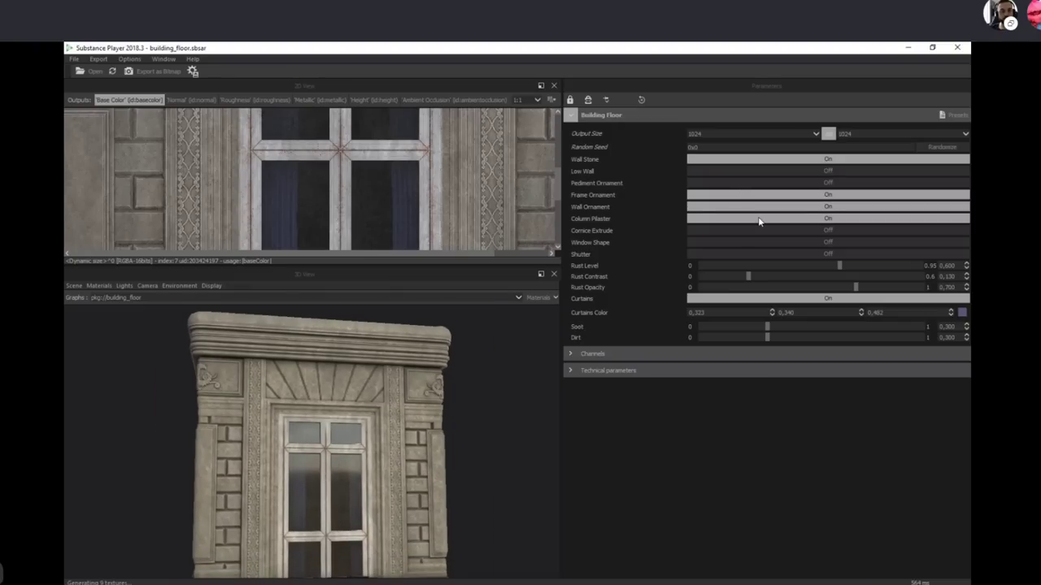
left_click(756, 231)
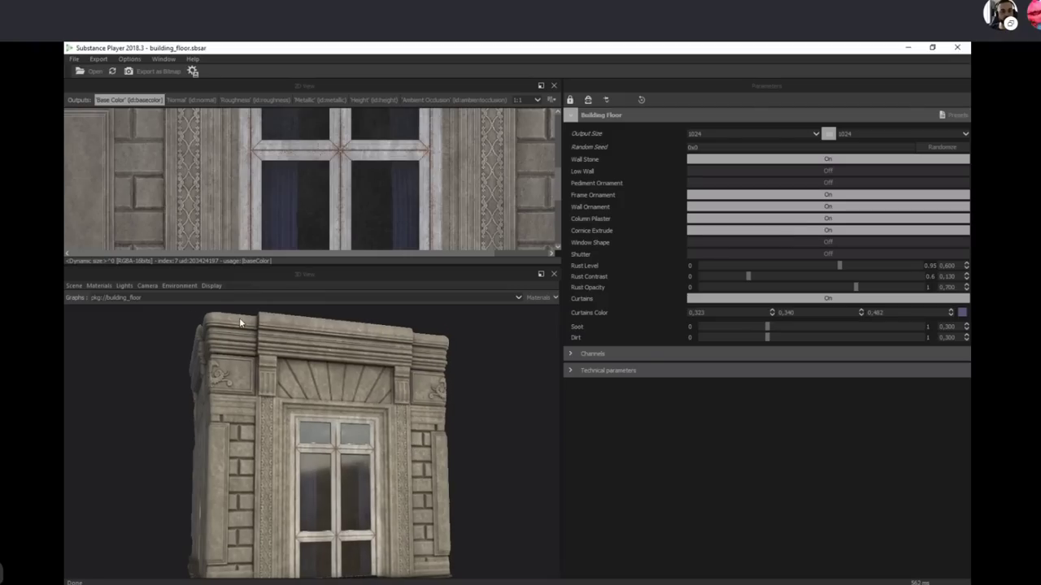
left_click_drag(428, 414, 362, 425)
scroll(351, 422, "down", 1)
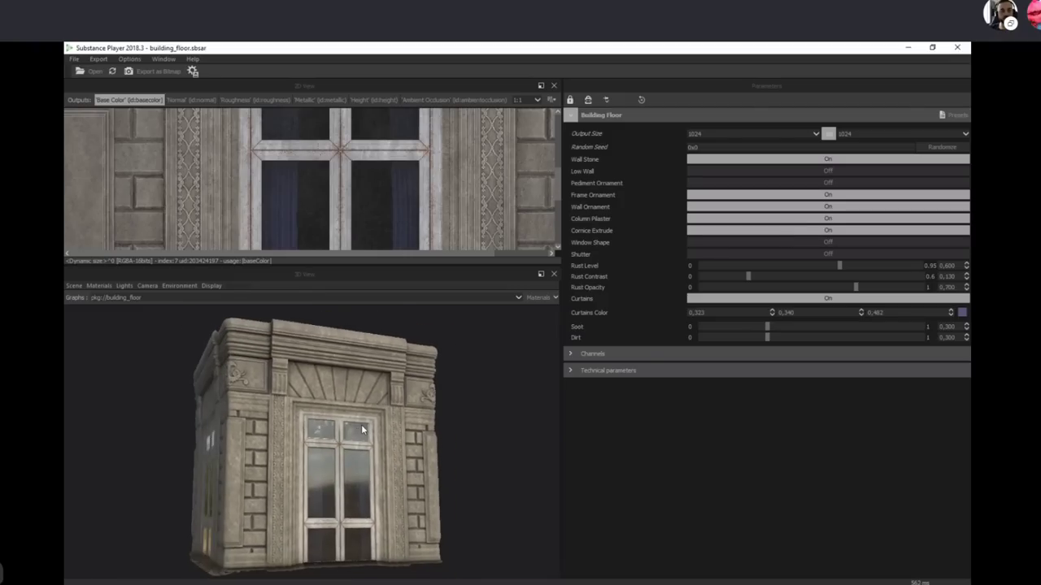
Step: Turn on Window Shape, and briefly toggle Shutter and Curtains to compare the window variants before restoring both
left_click(729, 247)
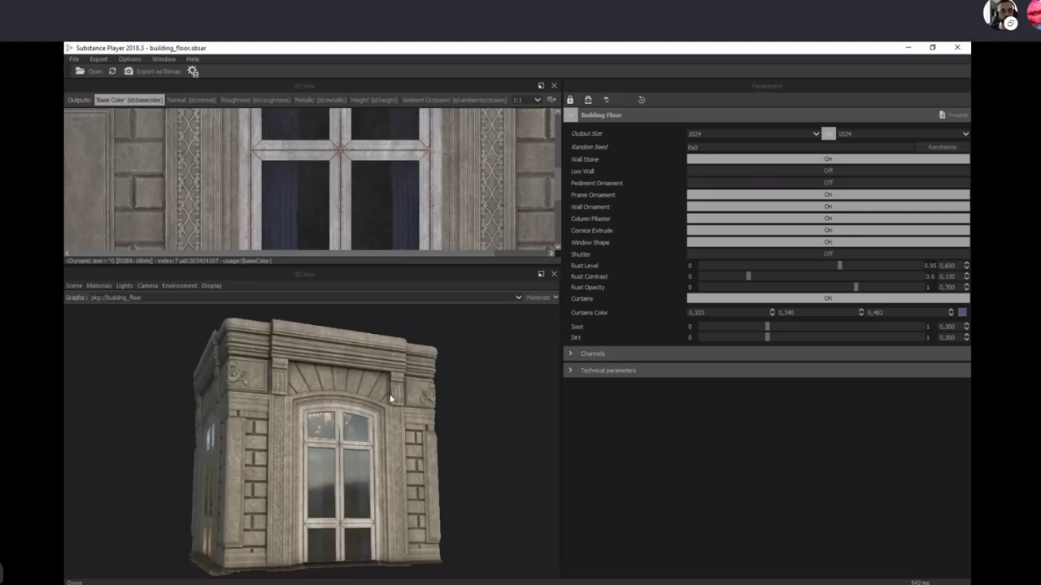
left_click_drag(412, 425, 391, 440)
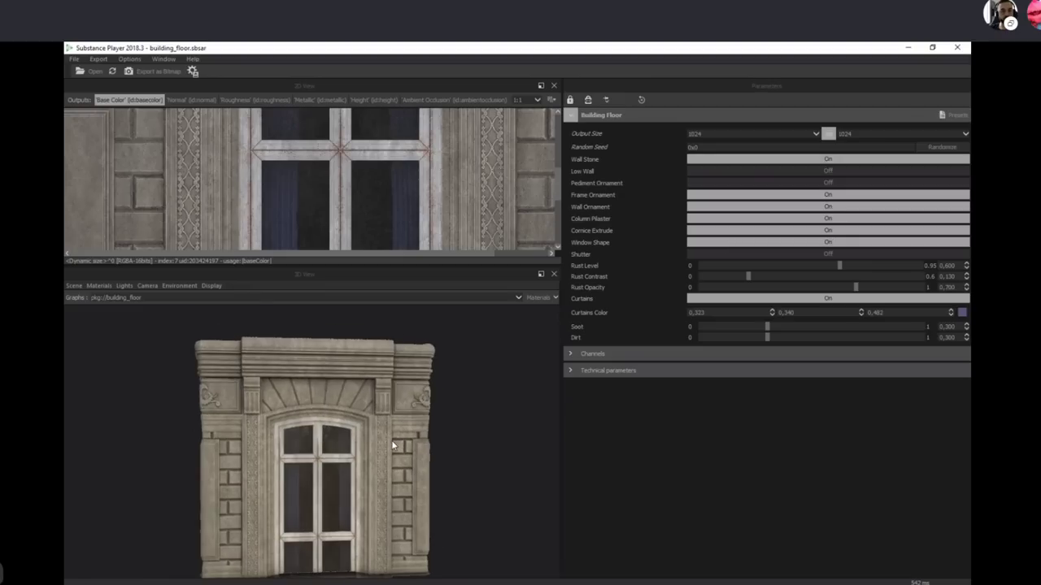
left_click(746, 255)
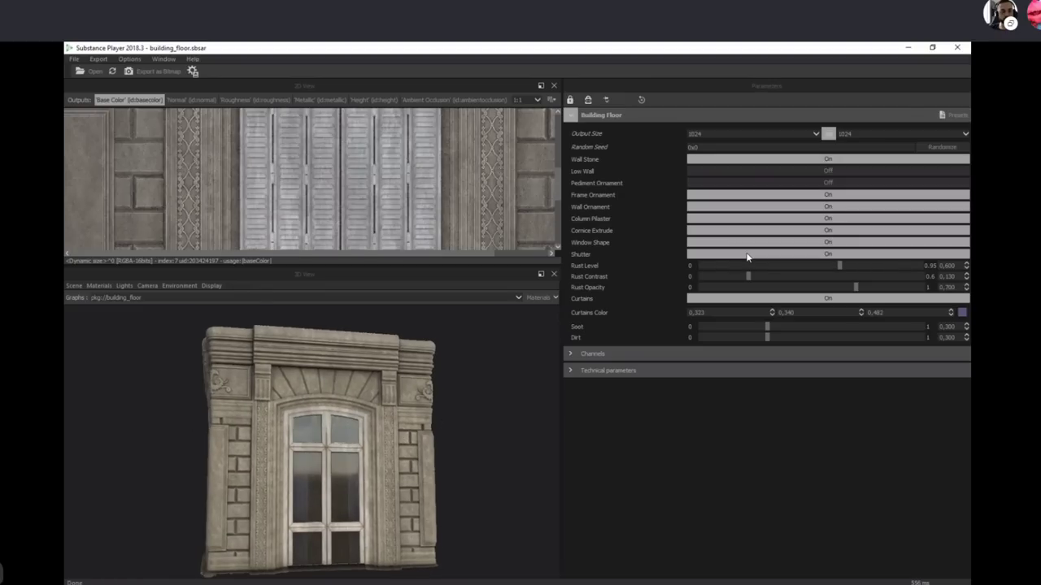
left_click(747, 256)
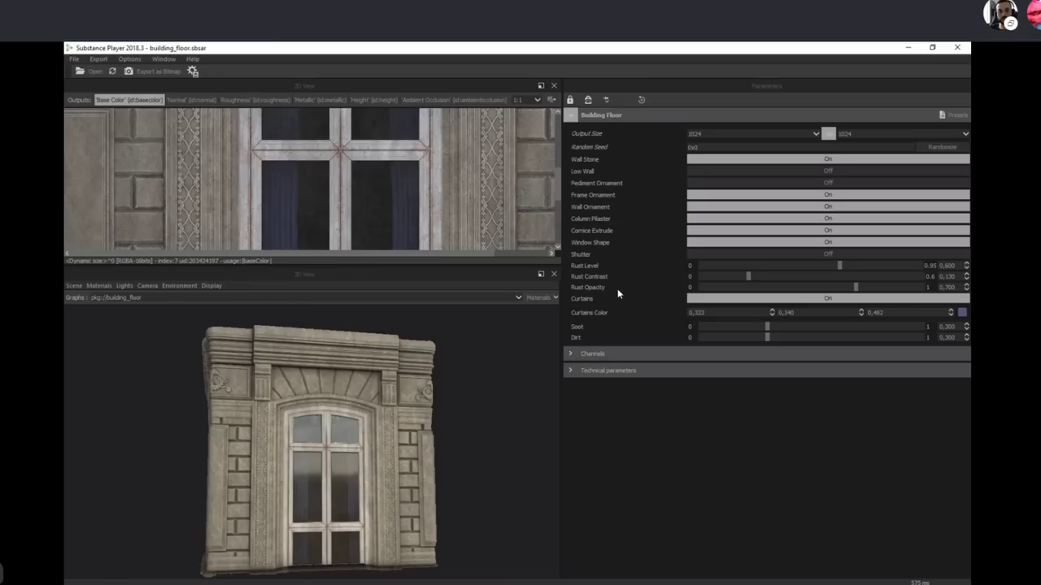
left_click(762, 299)
left_click(763, 299)
left_click_drag(383, 418, 395, 427)
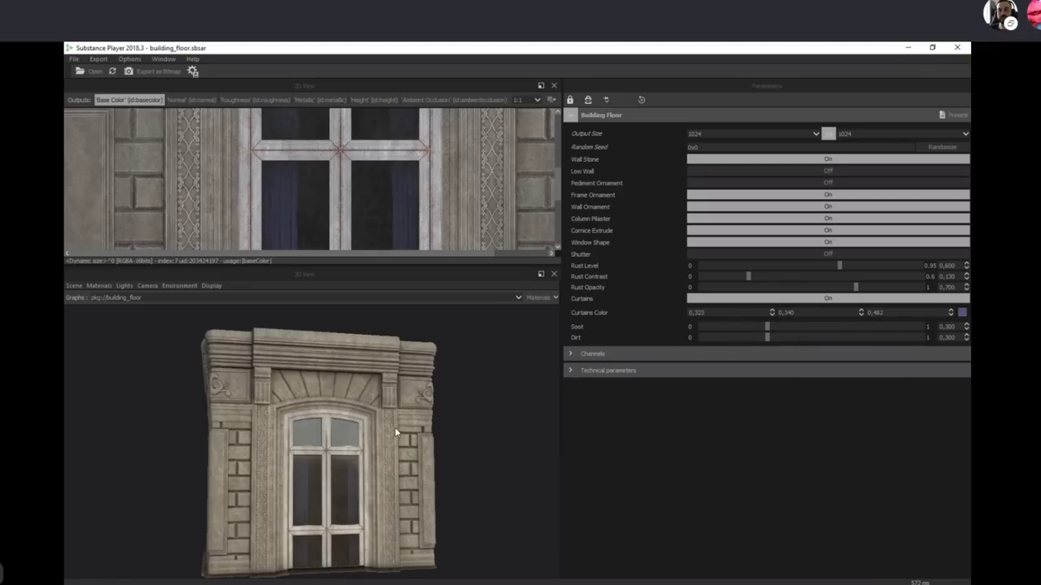
Step: Apply the Floor And Window preset, switch to the Low Wall And Shutters preset, and inspect the facade model from several angles
left_click(952, 115)
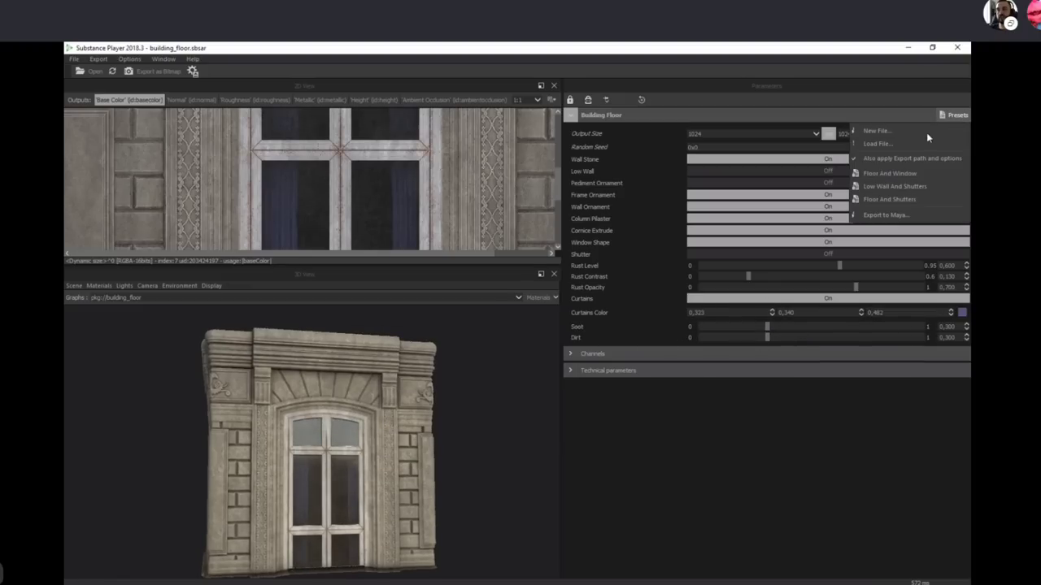
left_click(904, 173)
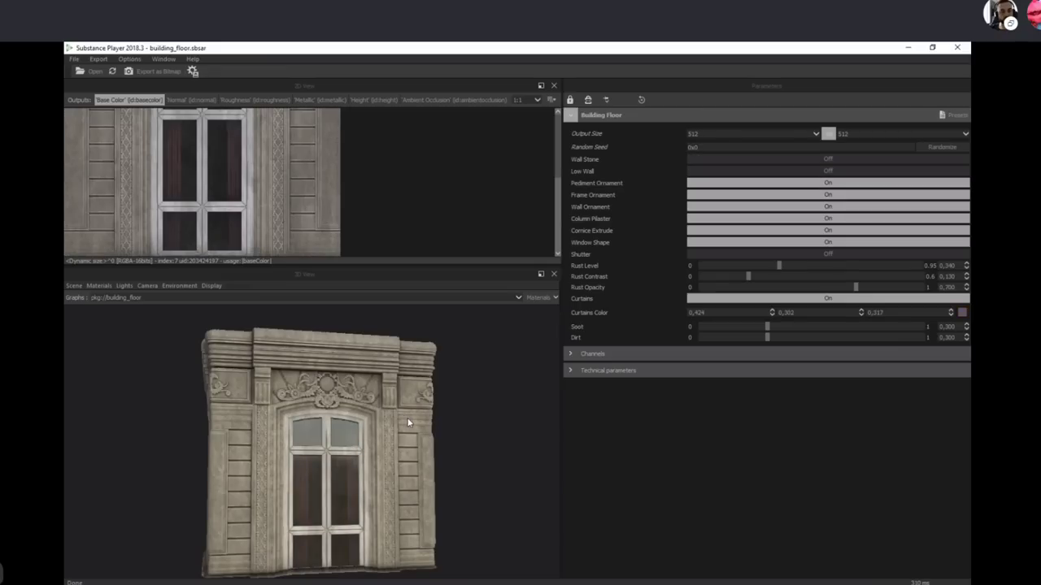
left_click(957, 115)
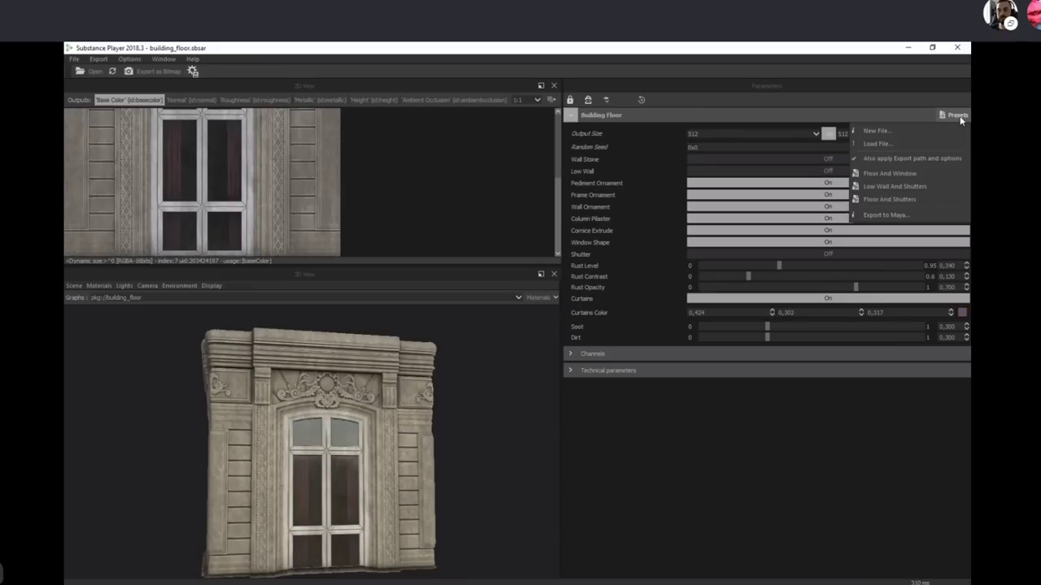
left_click(895, 186)
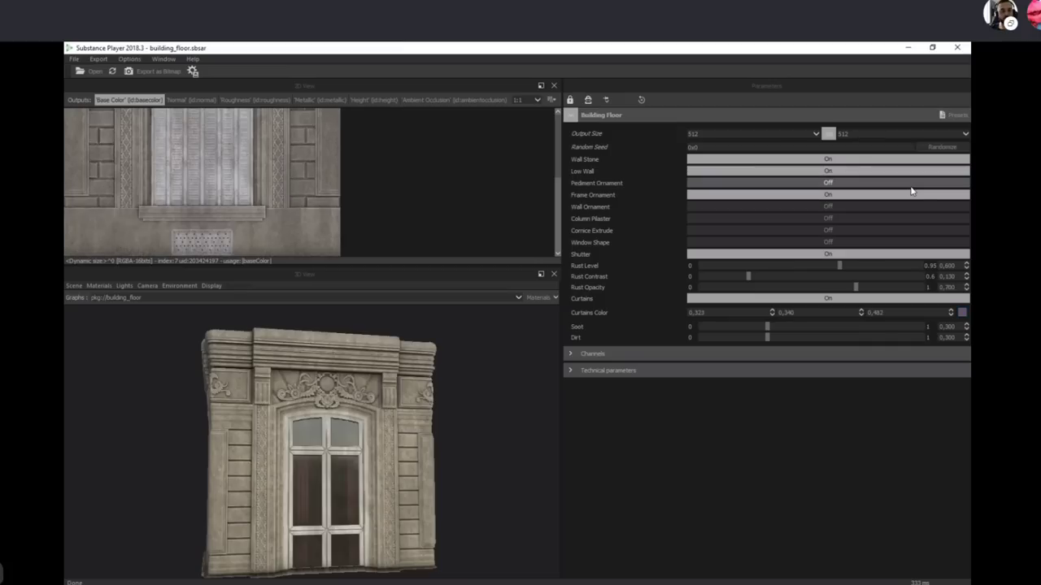
left_click_drag(423, 470, 384, 504)
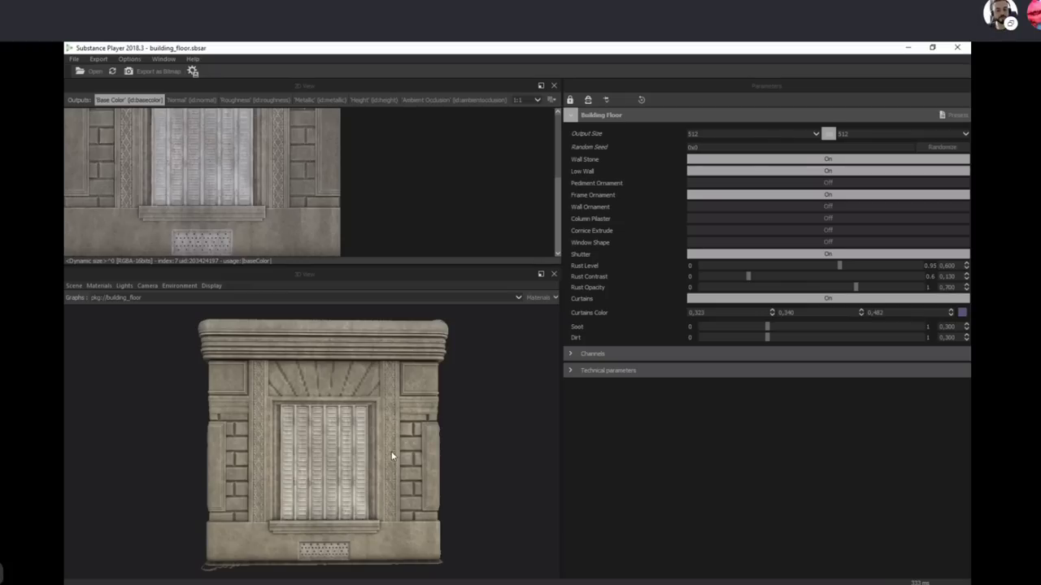
mouse_move(359, 476)
left_mouse_down()
mouse_move(345, 464)
mouse_move(363, 457)
left_mouse_up()
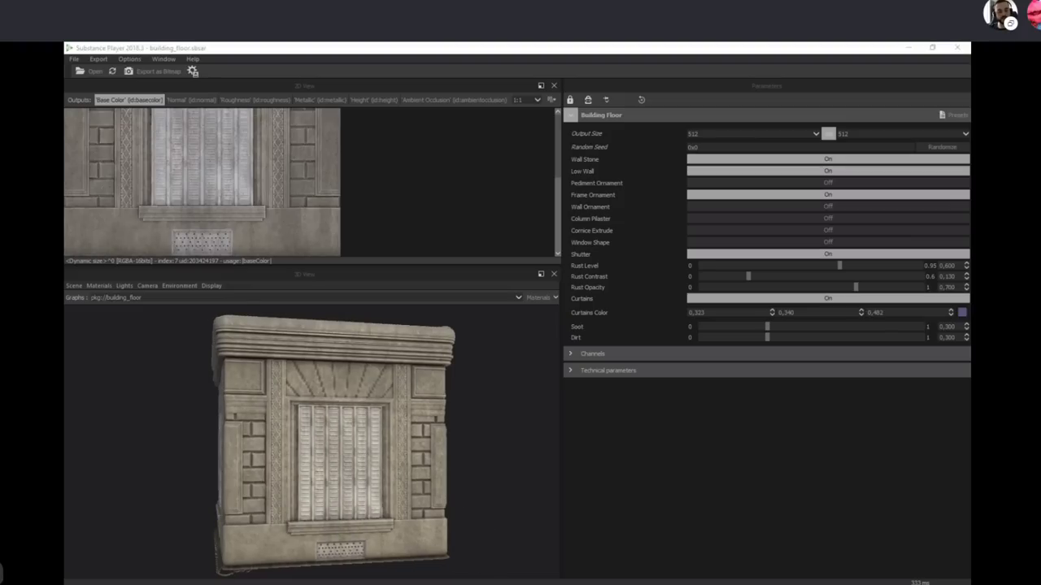
mouse_move(393, 501)
left_mouse_down()
mouse_move(427, 502)
mouse_move(393, 500)
left_mouse_up()
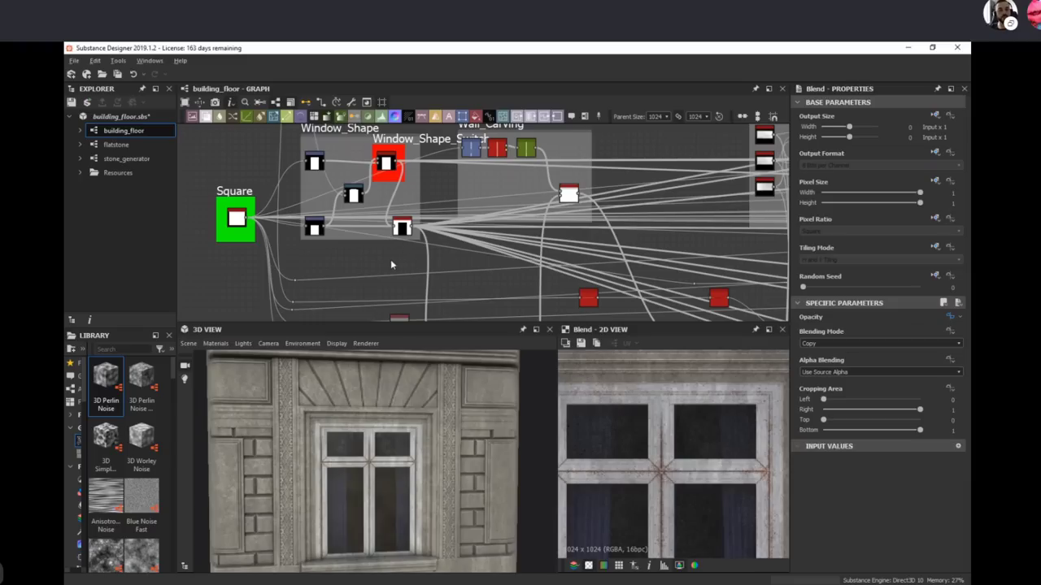
Step: Switch to Substance Designer and preview the Square shape node that feeds the Window_Shape group of the building_floor graph
scroll(390, 264, "down", 1)
scroll(398, 186, "up", 2)
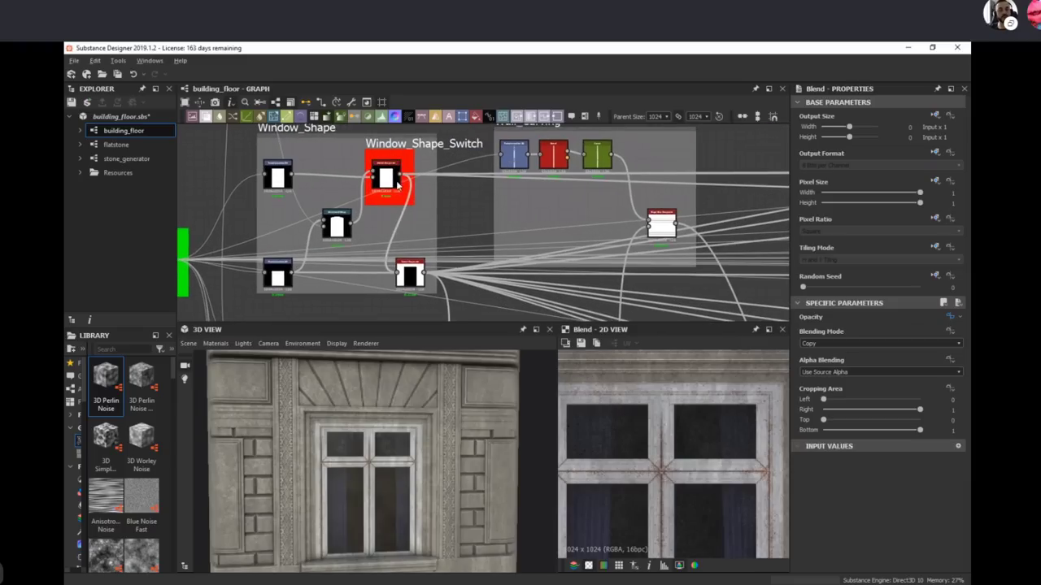
middle_click_drag(326, 260, 406, 232)
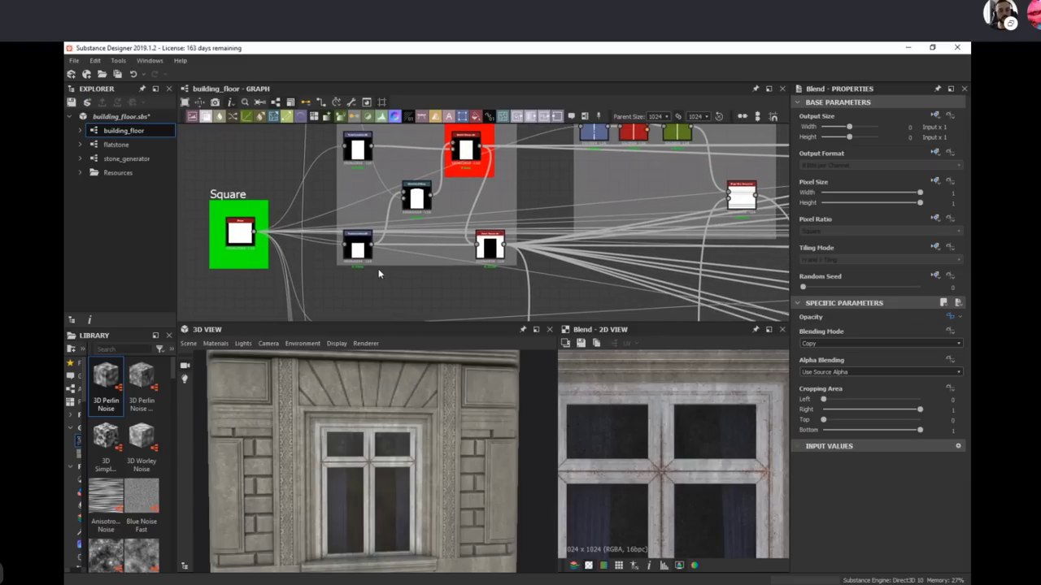
left_click_drag(417, 475, 404, 449)
scroll(383, 436, "down", 1)
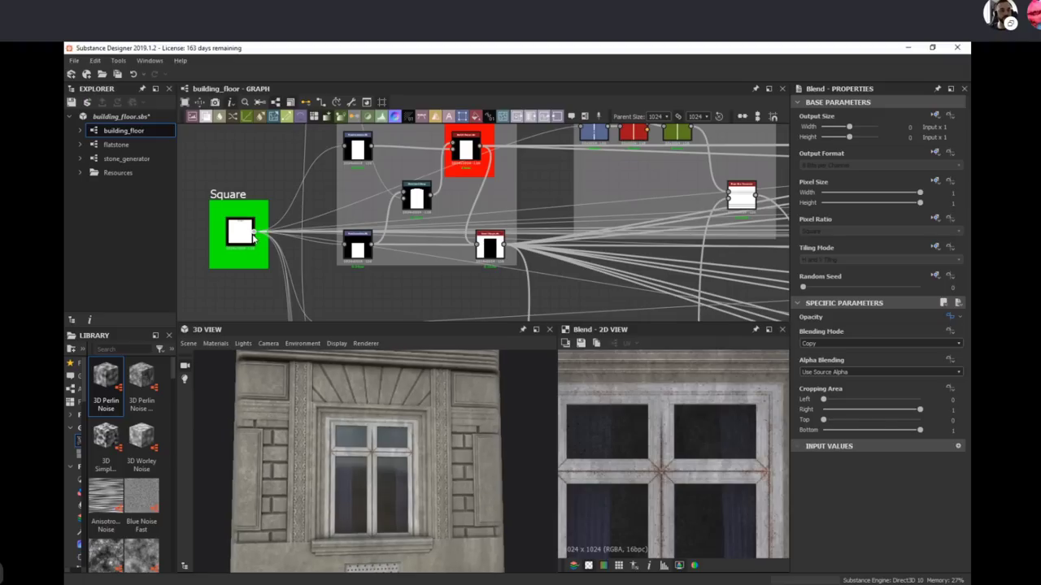
double_click(254, 236)
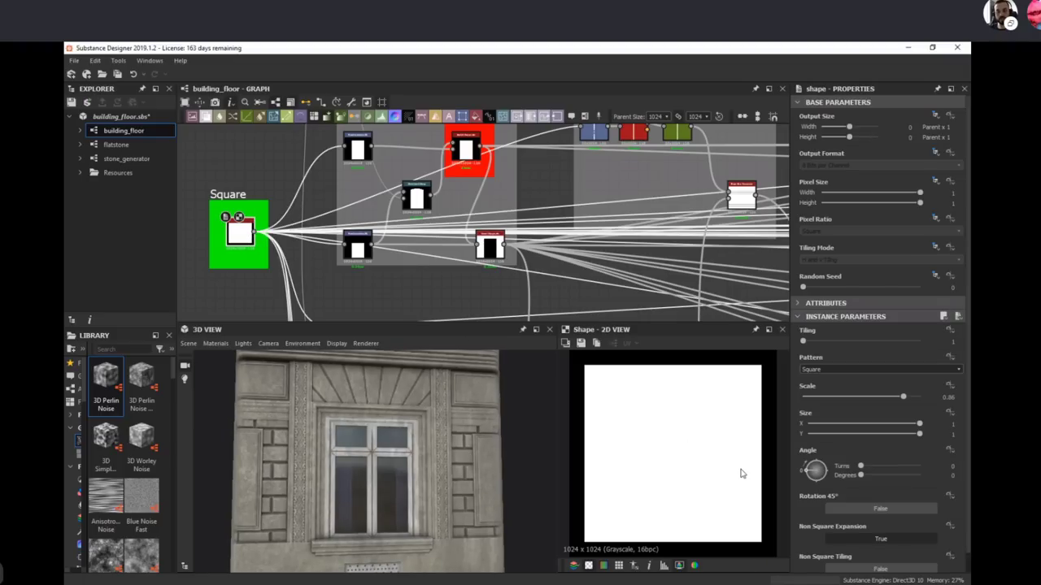
Step: Preview the upper Transformation 2D node and the Directional Warp node in the Window_Shape group
middle_click_drag(466, 195, 410, 219)
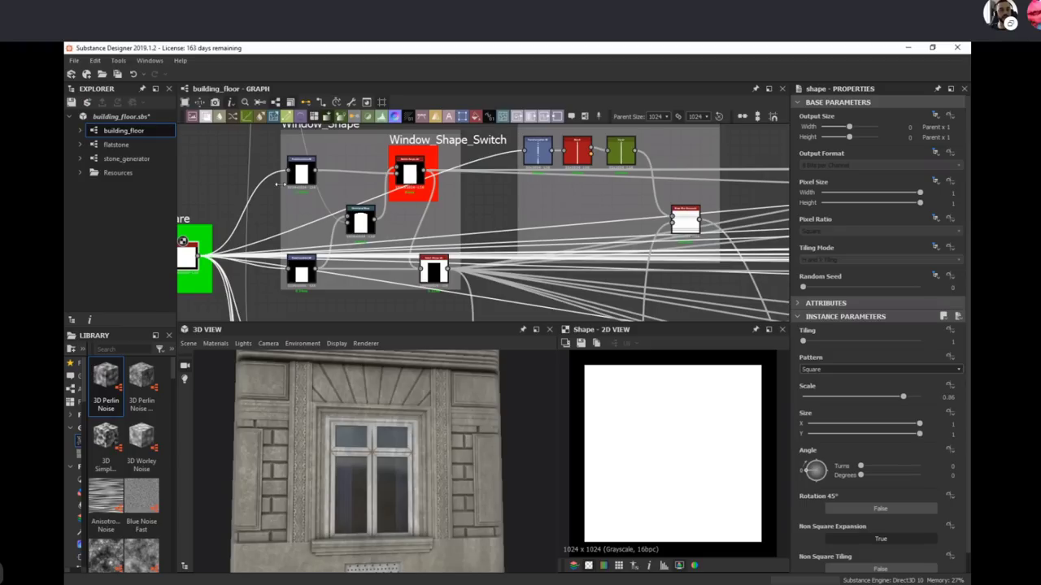
double_click(302, 174)
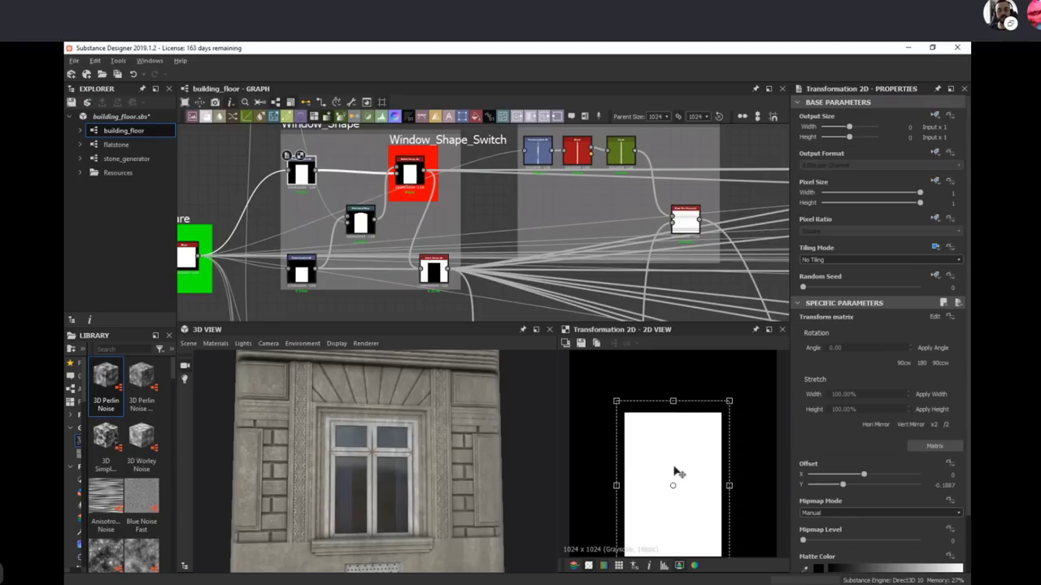
scroll(677, 470, "down", 1)
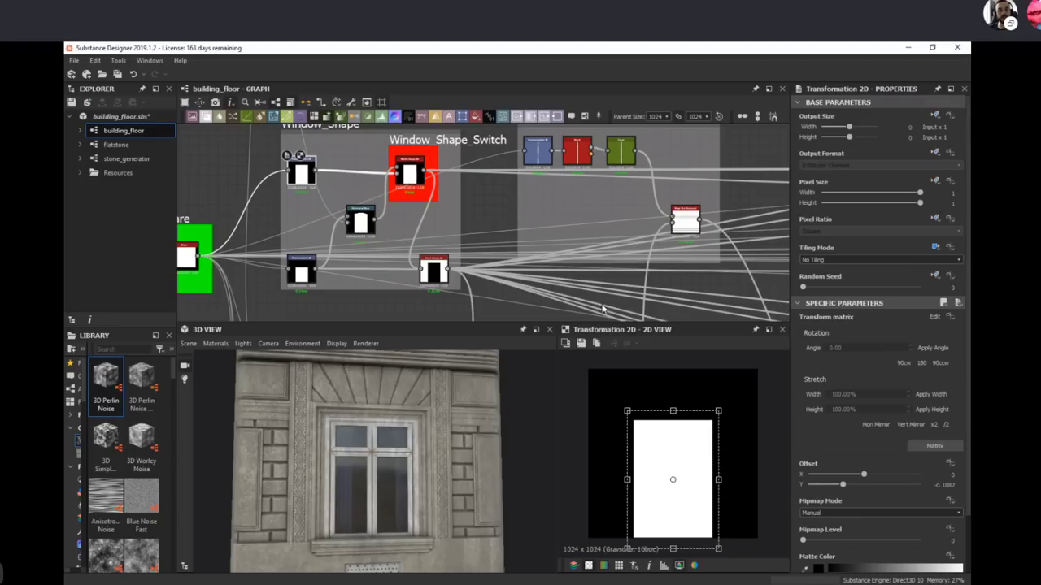
middle_click_drag(440, 235, 443, 255)
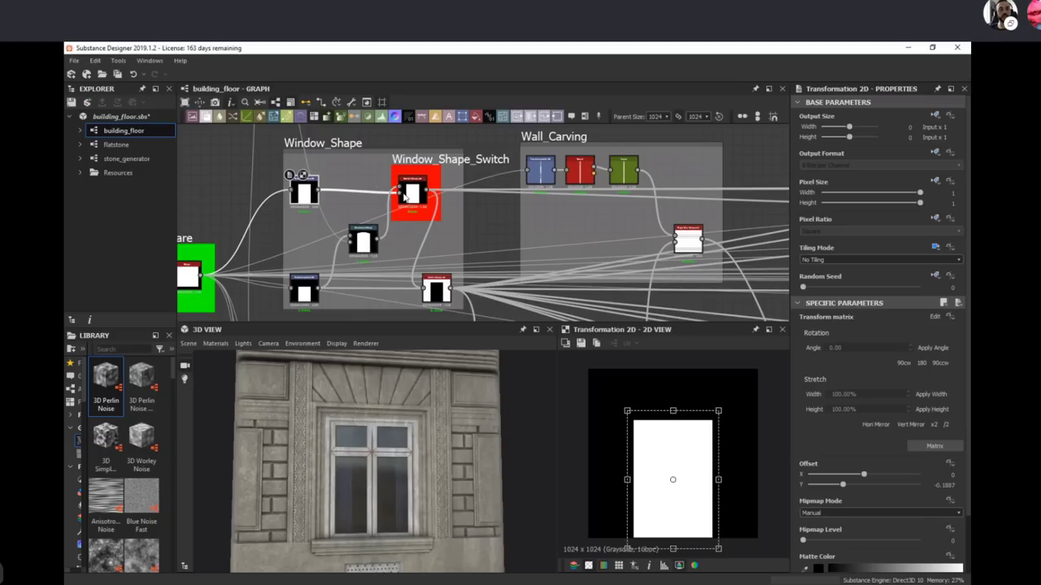
left_click(363, 241)
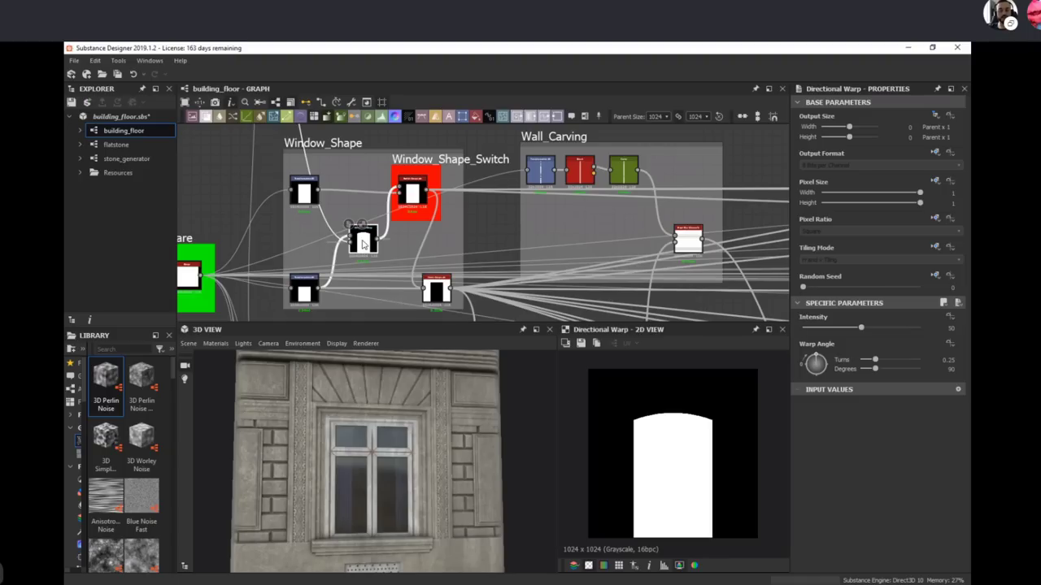
Step: Trace the Directional Warp's gradient input back to the Gradient_Linear_2 node and examine its output and size settings
double_click(350, 243)
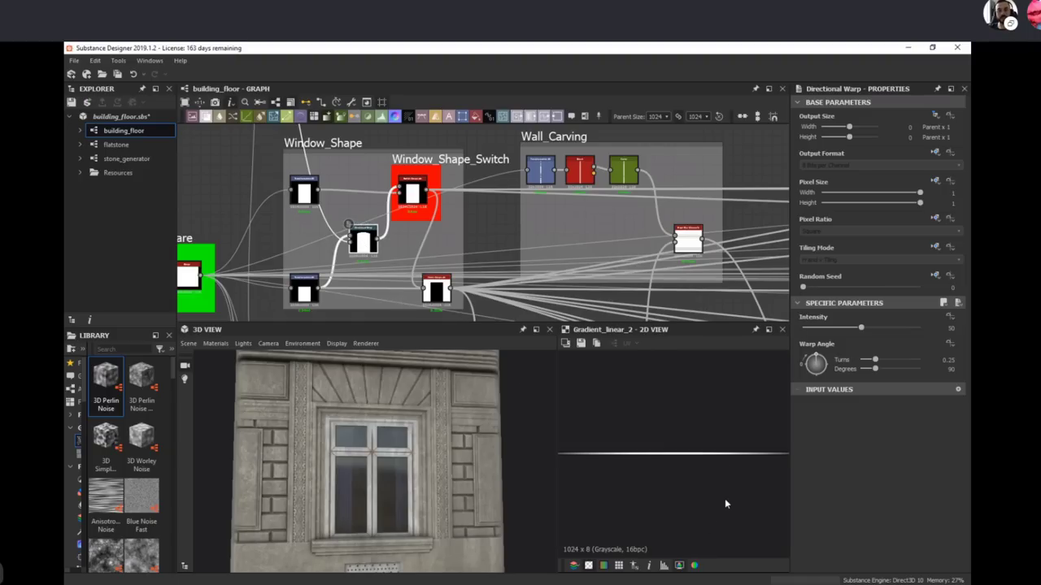
middle_click_drag(353, 249, 399, 313)
scroll(404, 244, "down", 1)
middle_click_drag(383, 224, 389, 299)
double_click(313, 147)
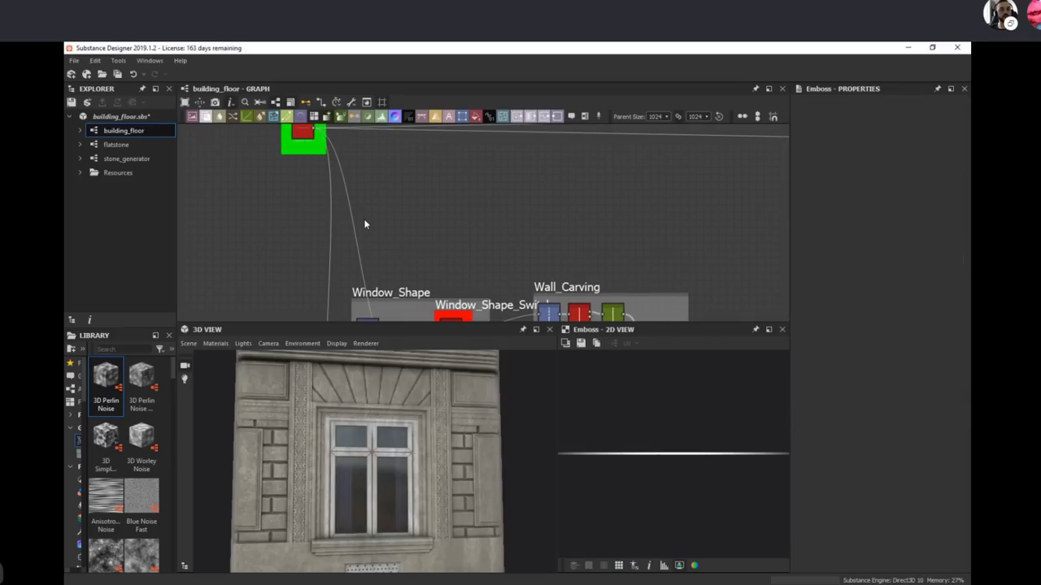
middle_click_drag(362, 176, 373, 227)
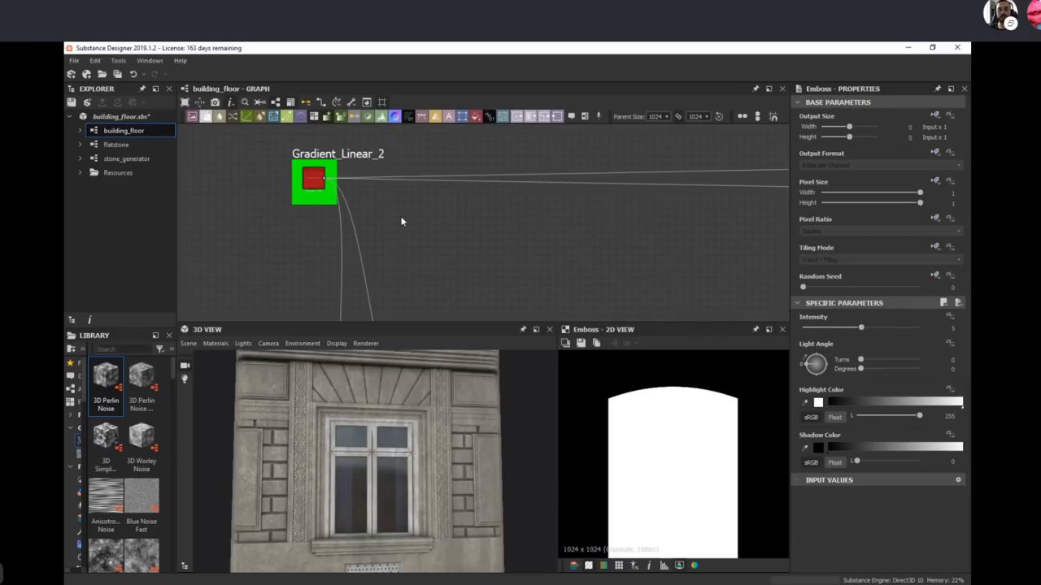
middle_click_drag(391, 232, 346, 171)
middle_click_drag(422, 297, 424, 217)
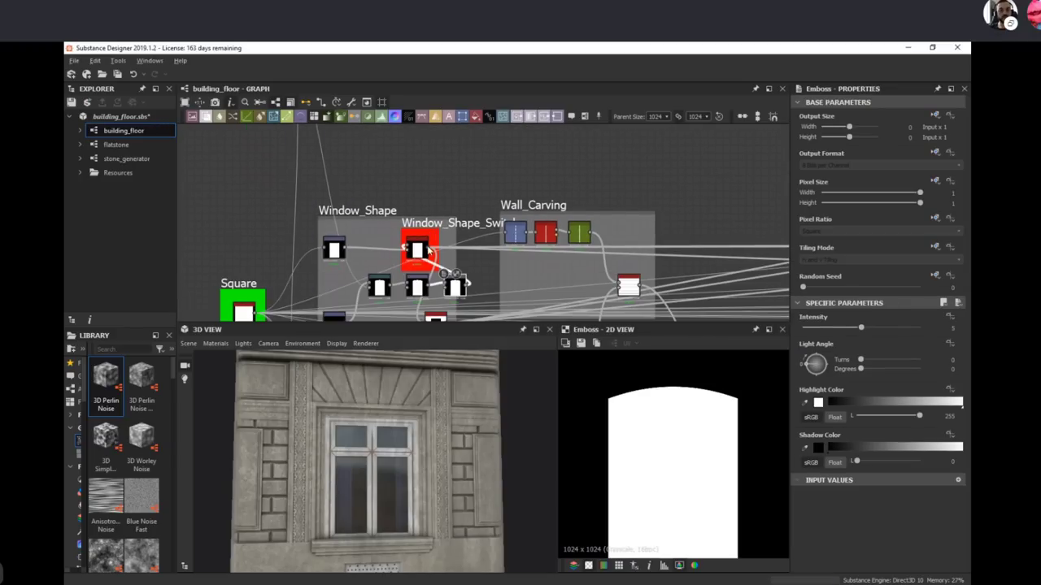
middle_click_drag(382, 149, 443, 294)
double_click(333, 179)
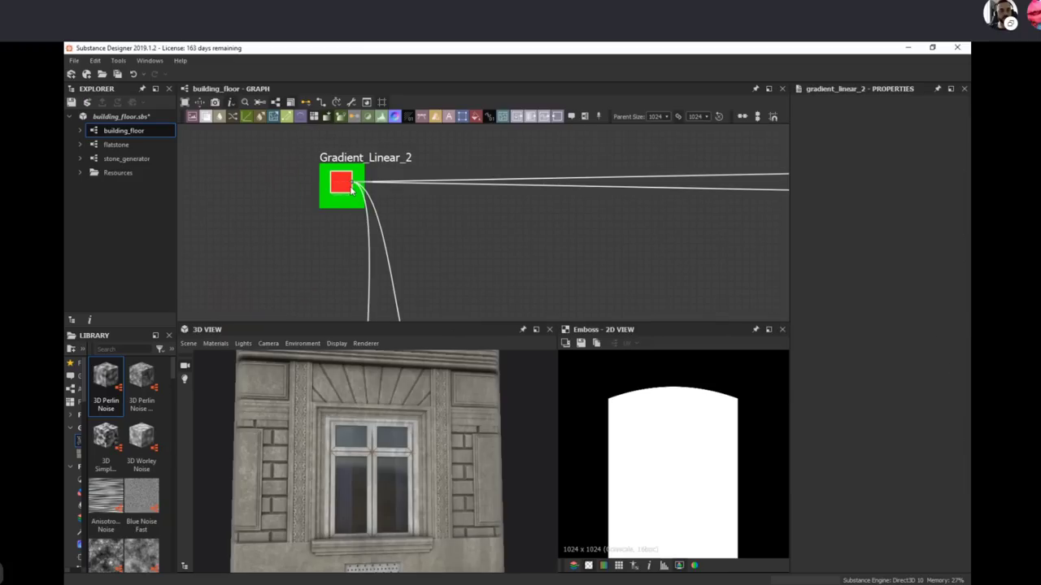
middle_click_drag(620, 262, 604, 220)
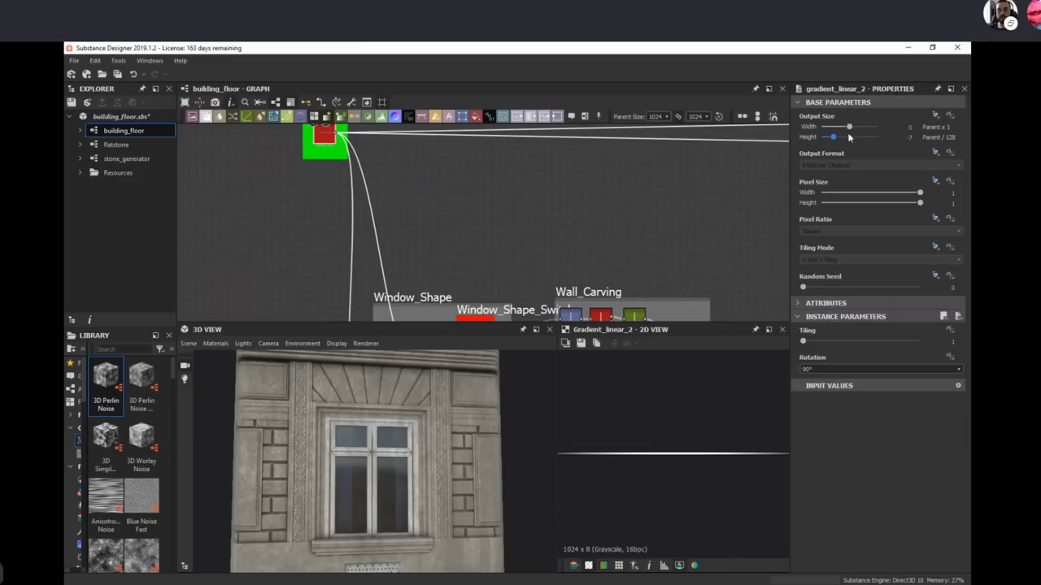
Step: Return to the Window_Shape group and rearrange the Directional Warp and two Emboss nodes into a compact row below the switch
middle_click_drag(539, 319, 525, 247)
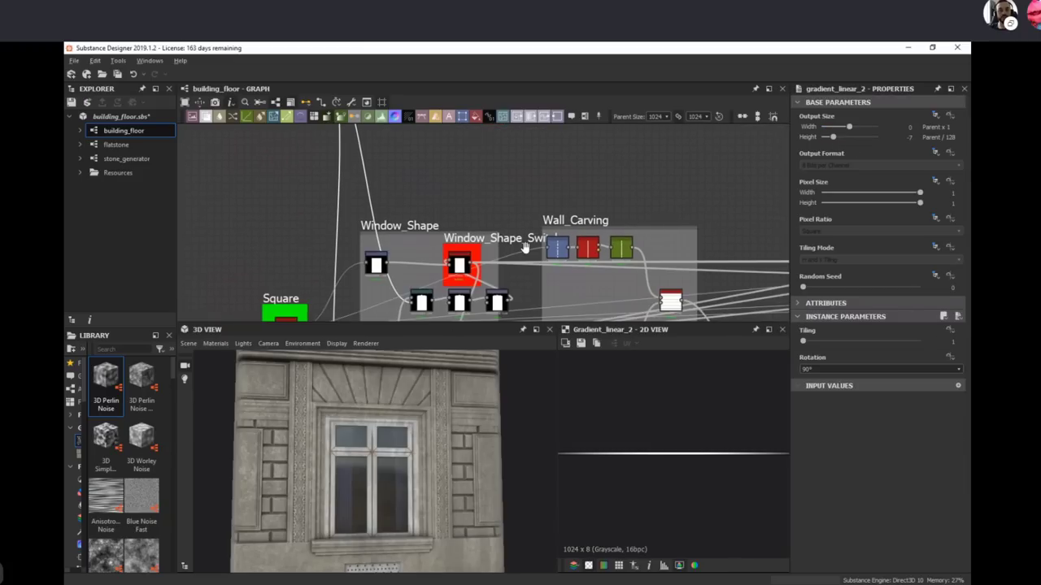
middle_click_drag(460, 231, 428, 178)
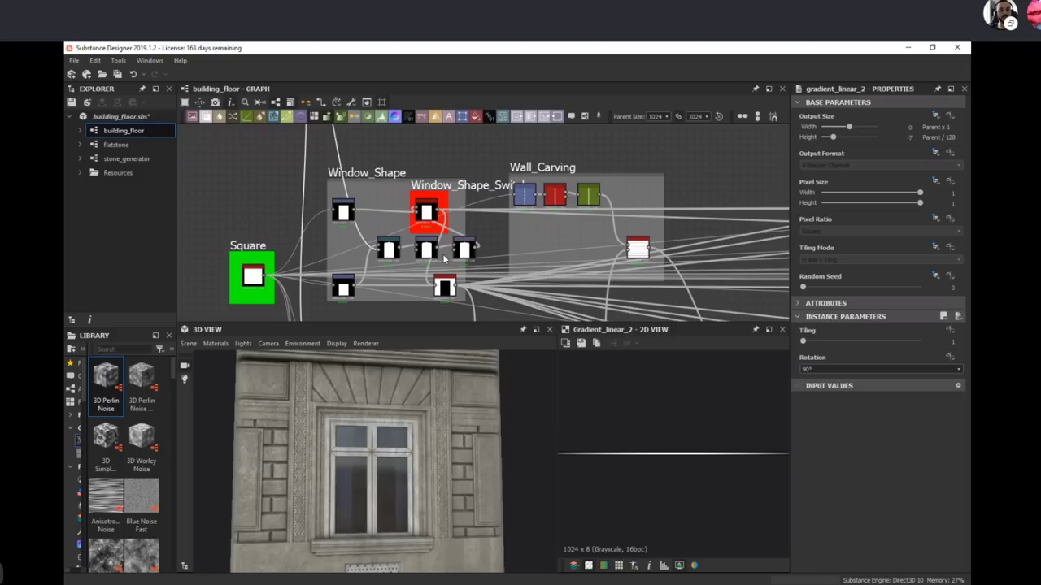
scroll(390, 259, "up", 3)
left_click_drag(391, 255, 377, 254)
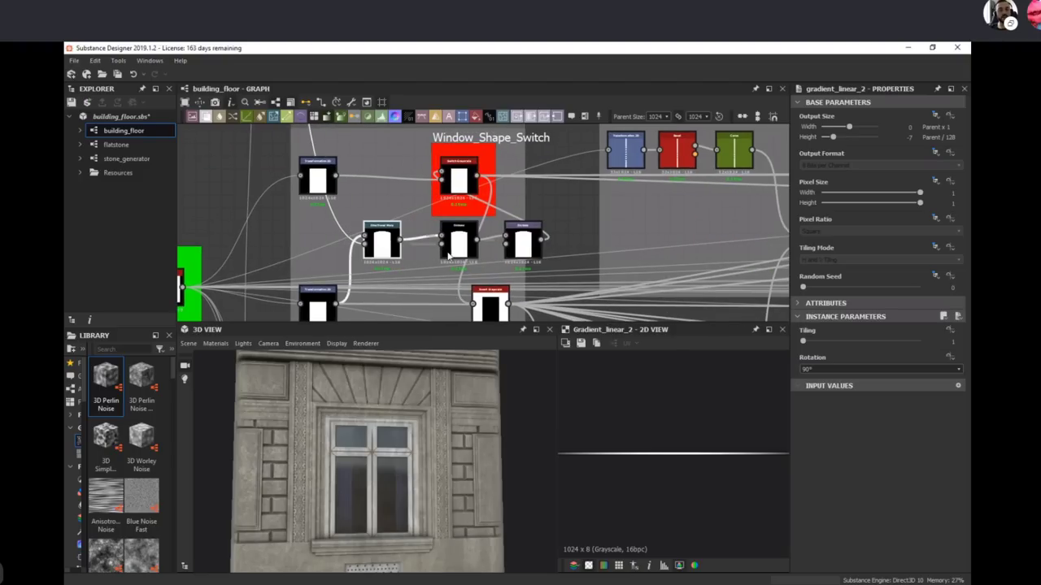
left_click_drag(469, 247, 431, 248)
left_click_drag(520, 244, 457, 244)
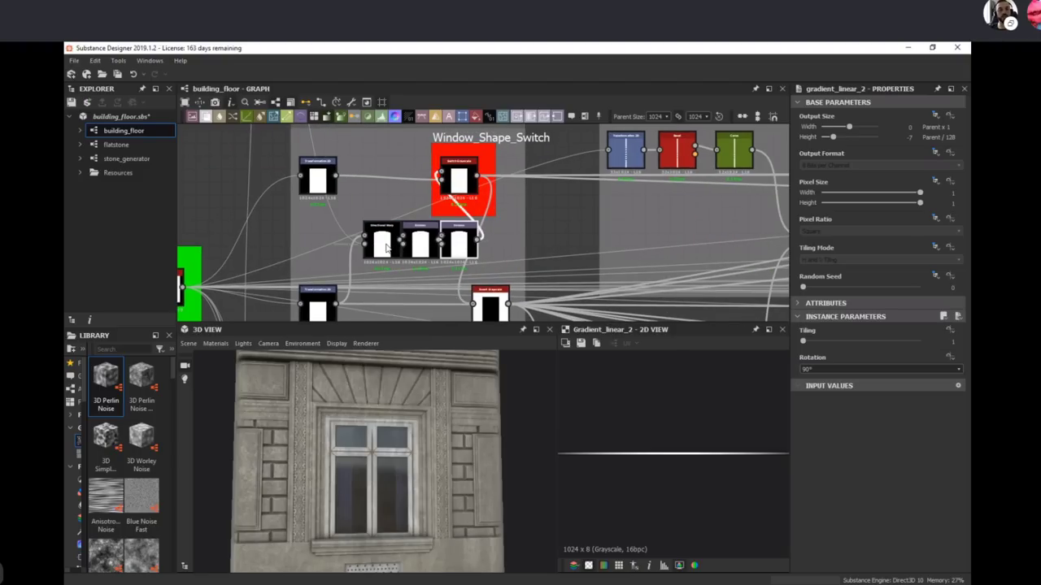
left_click_drag(390, 248, 372, 248)
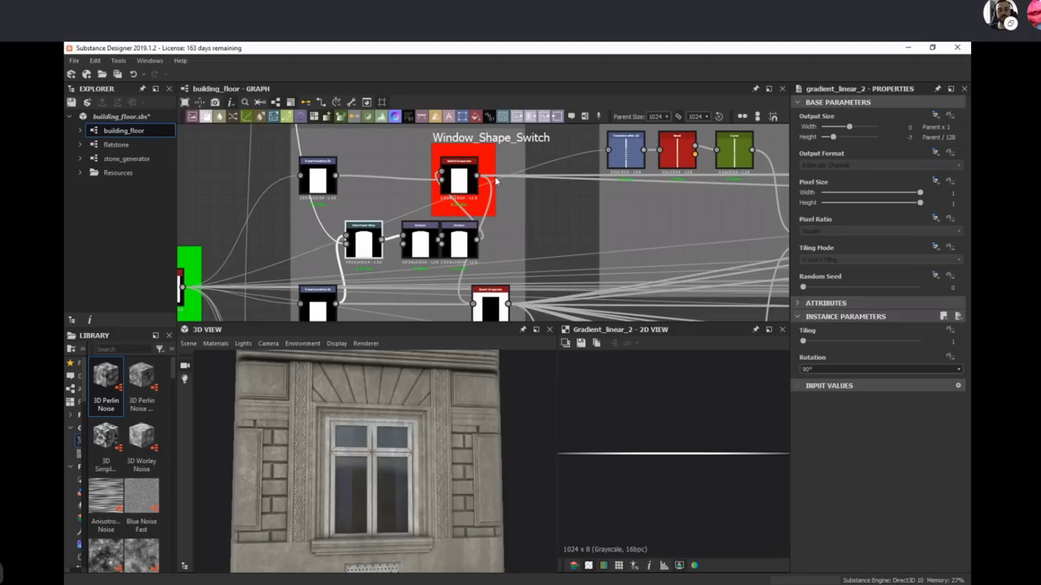
Step: Preview the Window_Shape_Switch node and the last Emboss node, moving the first Emboss node closer to the Directional Warp
double_click(460, 177)
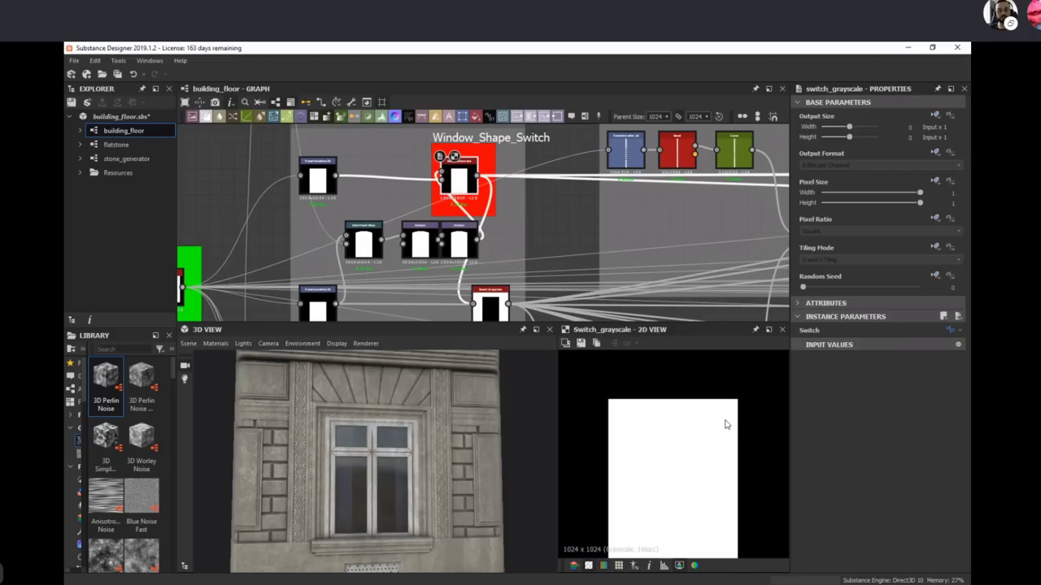
left_click_drag(436, 243, 423, 244)
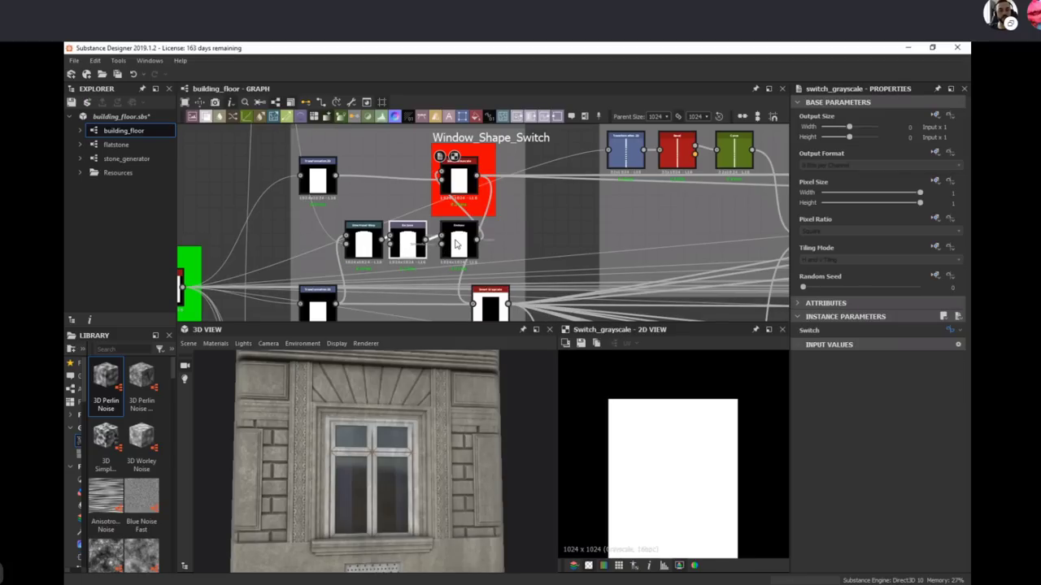
double_click(460, 242)
scroll(523, 218, "down", 2)
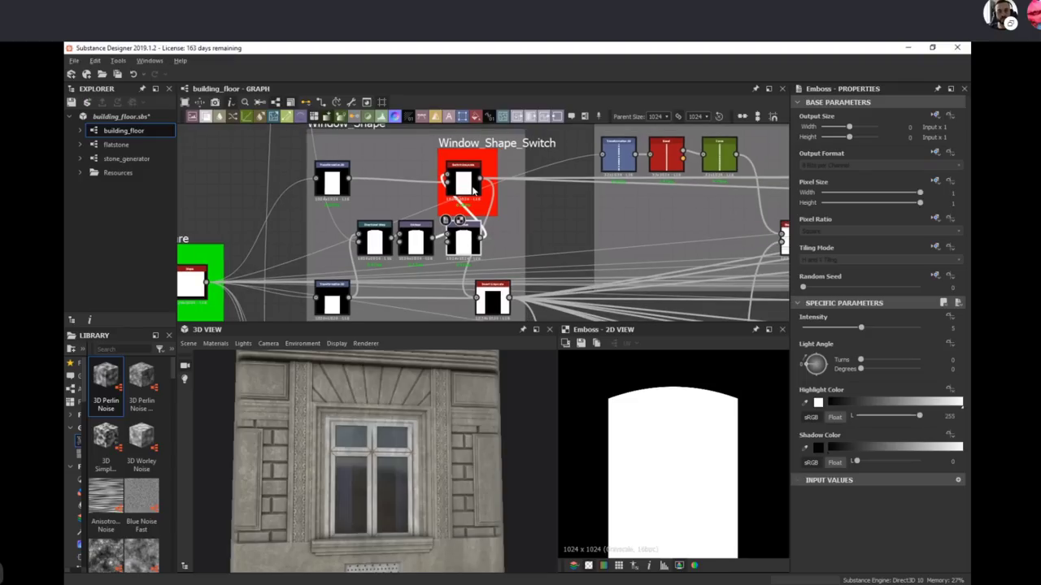
Step: Survey the graph past the Wall_Carving and Stones groups, view it in full, and examine the area around Clouds_2 and Wall_Stone_Switch
middle_click_drag(582, 254, 447, 249)
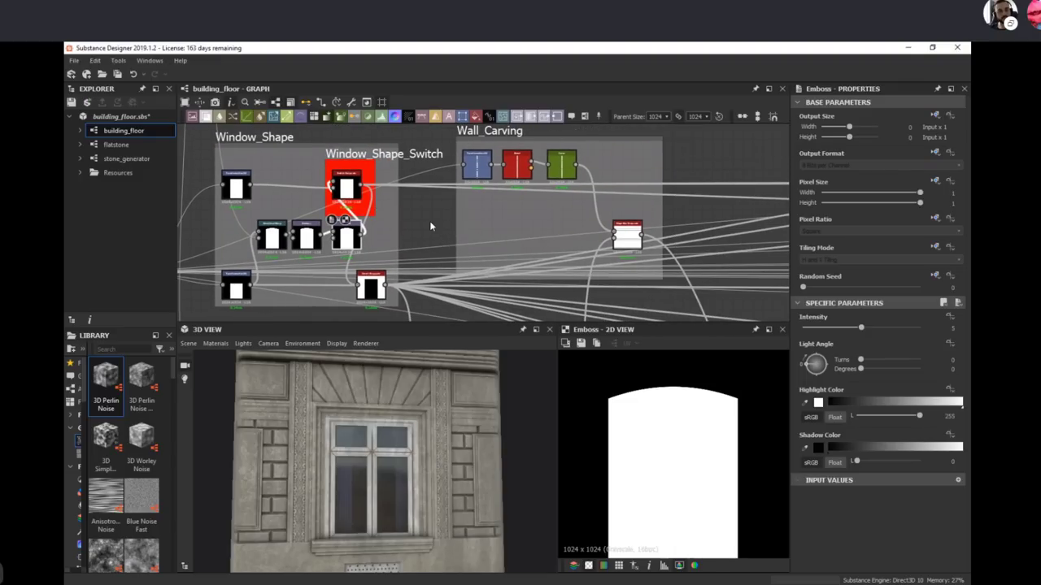
scroll(430, 226, "down", 2)
middle_click_drag(464, 235, 326, 226)
scroll(540, 240, "down", 2)
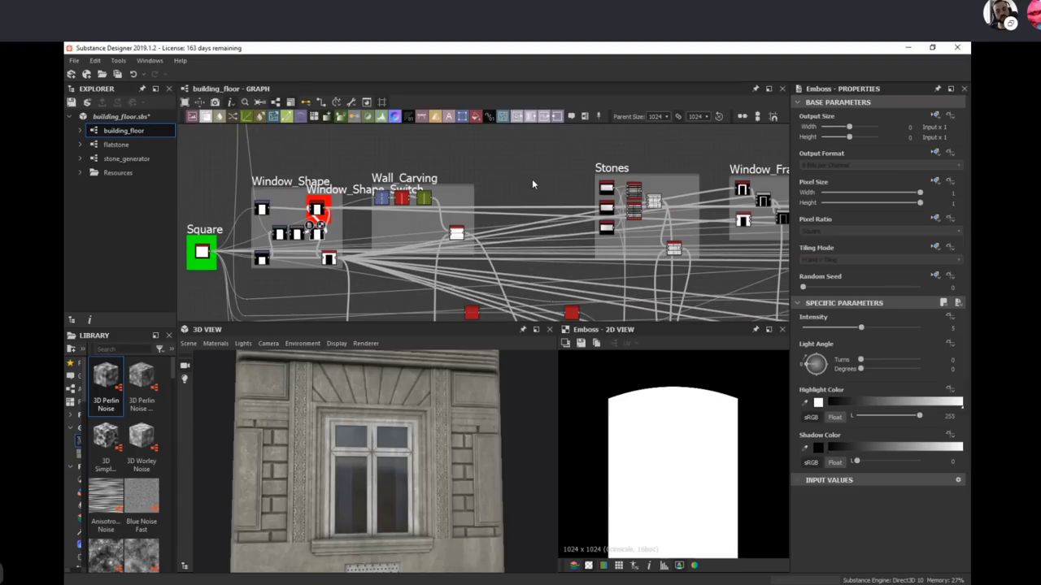
key("f")
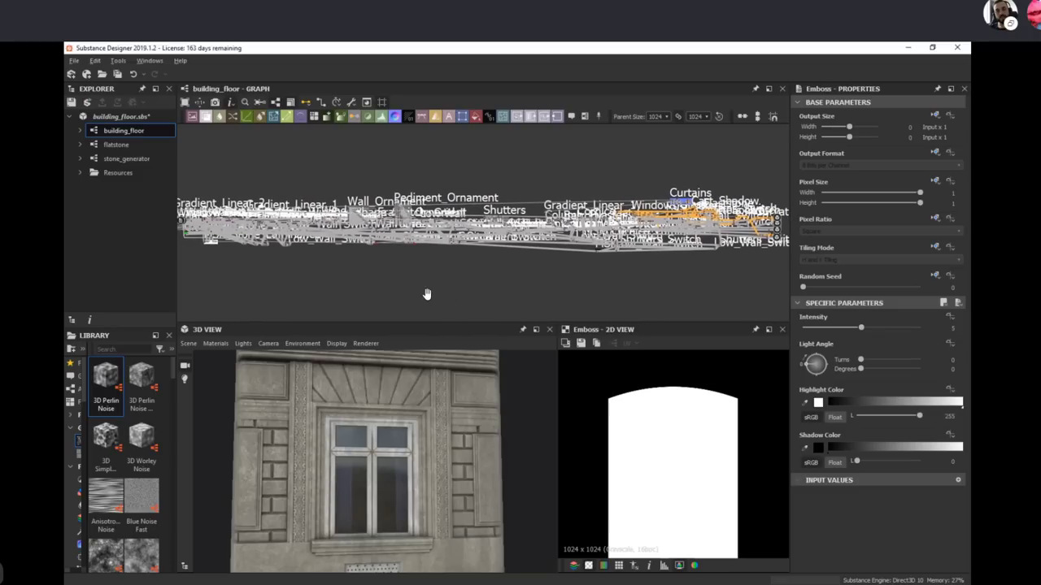
middle_click_drag(425, 293, 558, 290)
scroll(426, 264, "up", 6)
middle_click_drag(427, 263, 604, 286)
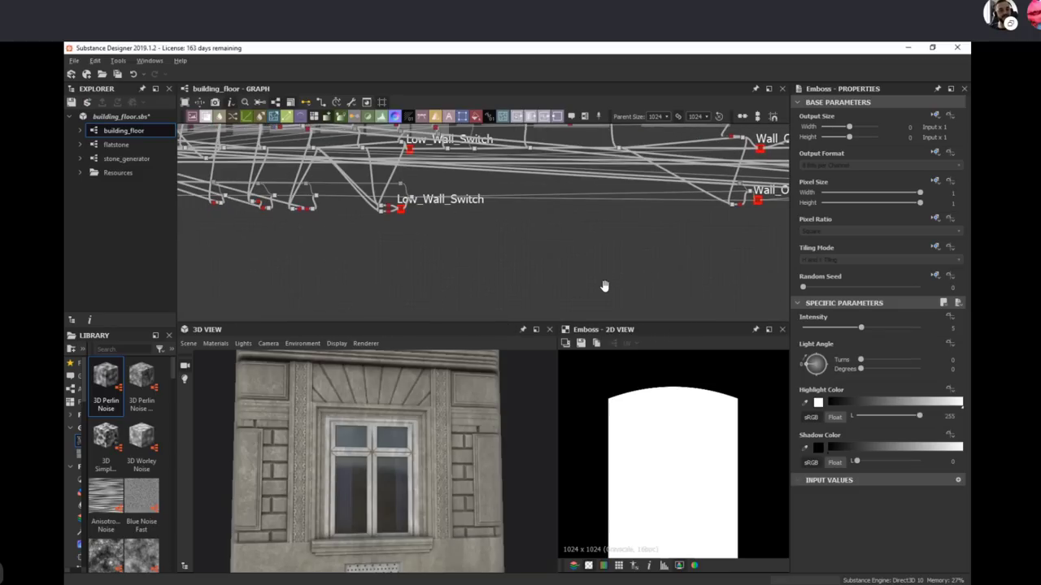
middle_click_drag(227, 232, 627, 315)
scroll(435, 255, "up", 8)
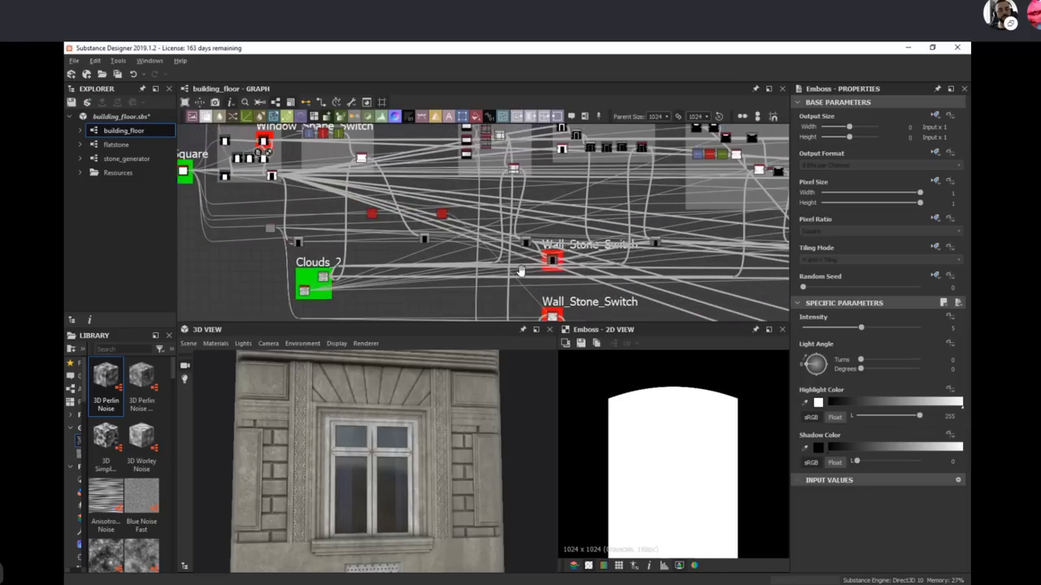
Step: Return to the Window_Shape and Wall_Carving groups and select the Window_Shape_Switch node to examine its settings and output
middle_click_drag(417, 231, 535, 242)
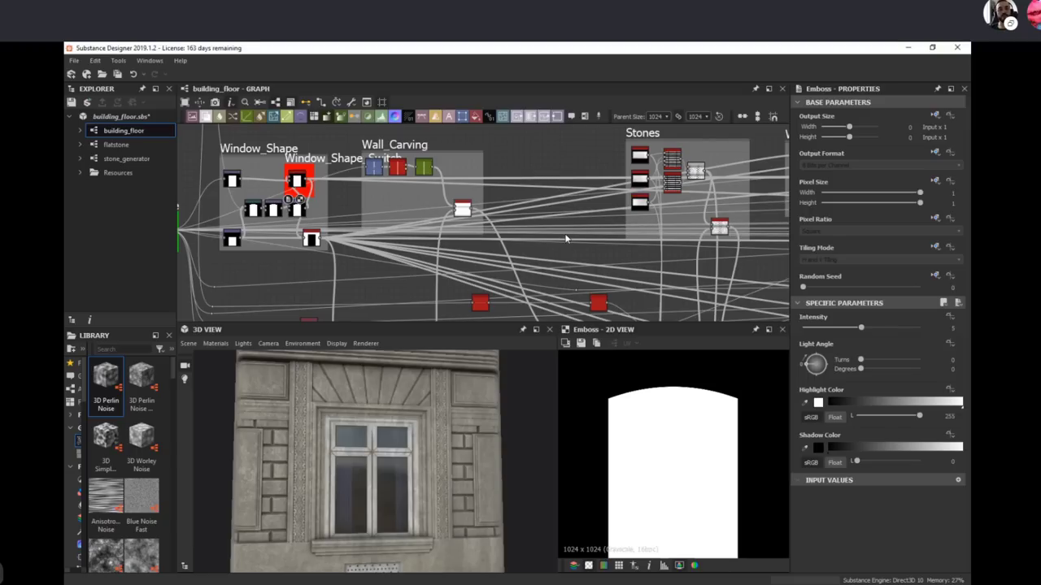
middle_click_drag(490, 202, 534, 194)
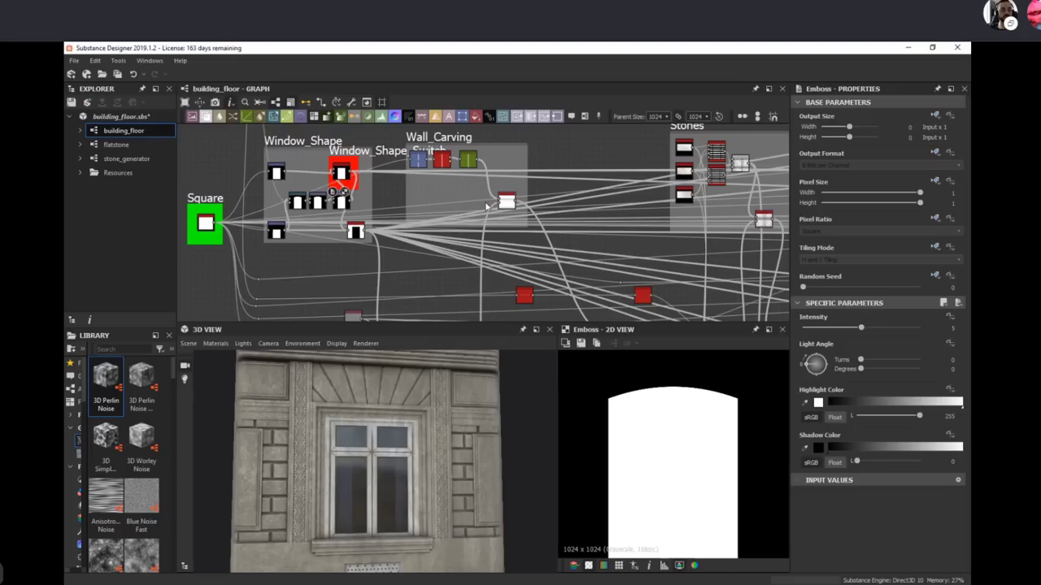
middle_click_drag(479, 222, 492, 234)
scroll(438, 210, "up", 4)
middle_click_drag(333, 204, 454, 205)
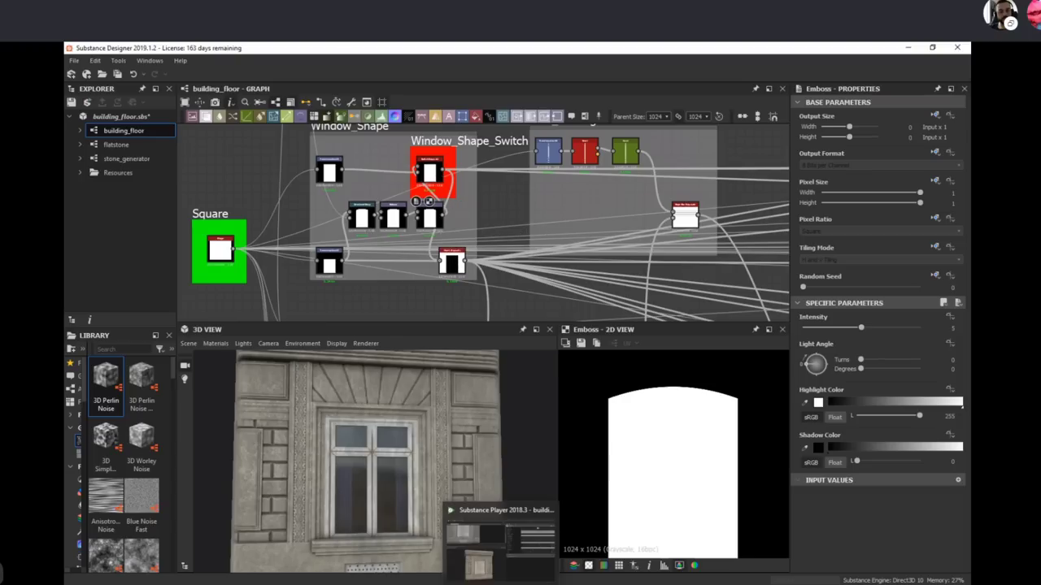
scroll(533, 250, "down", 2)
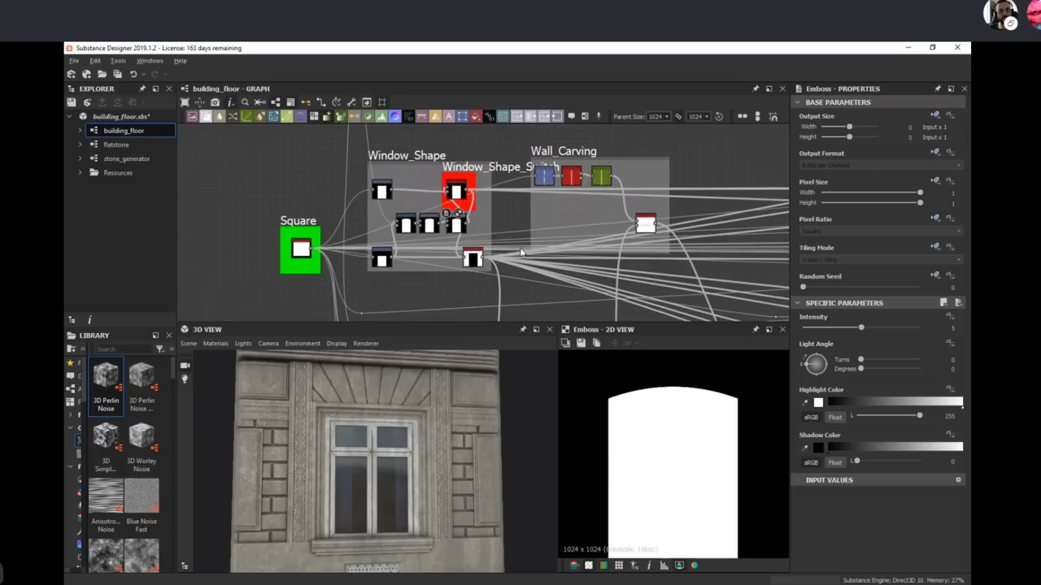
middle_click_drag(455, 188, 391, 189)
left_click(391, 189)
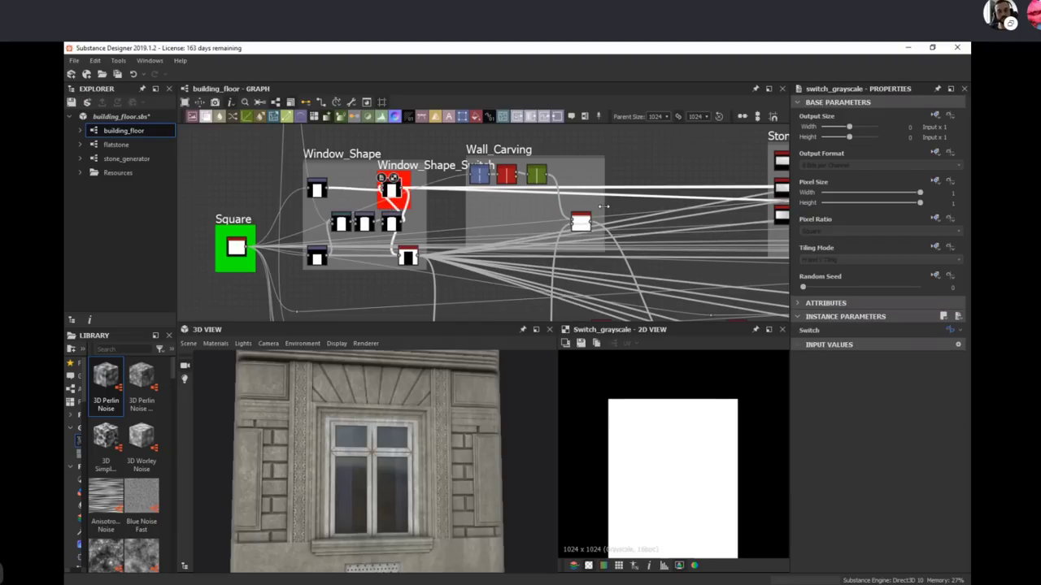
Step: Narrow the Wall_Carving frame slightly from its outer side and check the facade in the 3D view
left_click_drag(603, 207, 596, 210)
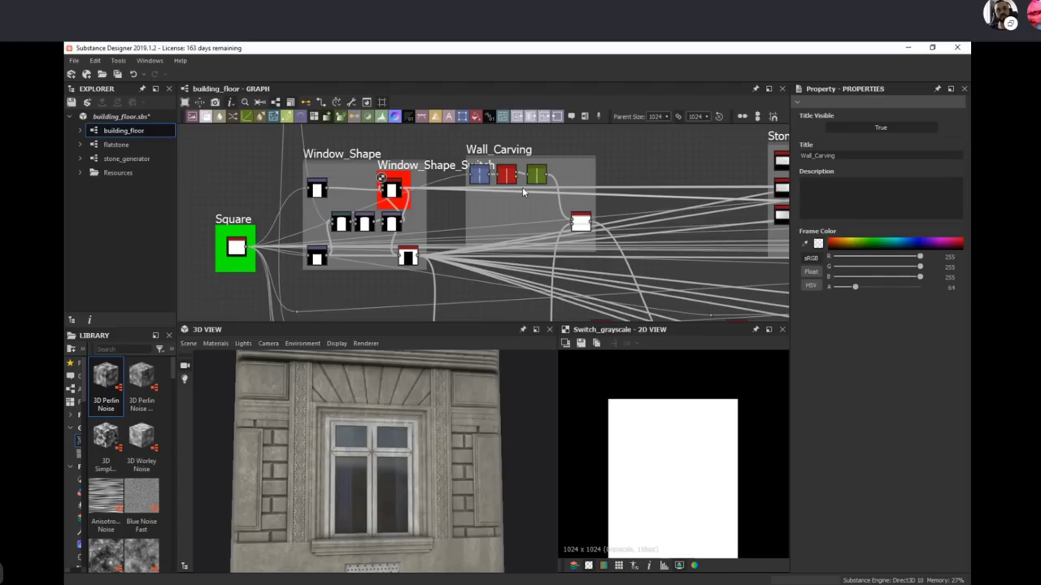
middle_click_drag(534, 245, 528, 246)
left_click_drag(435, 507, 422, 501)
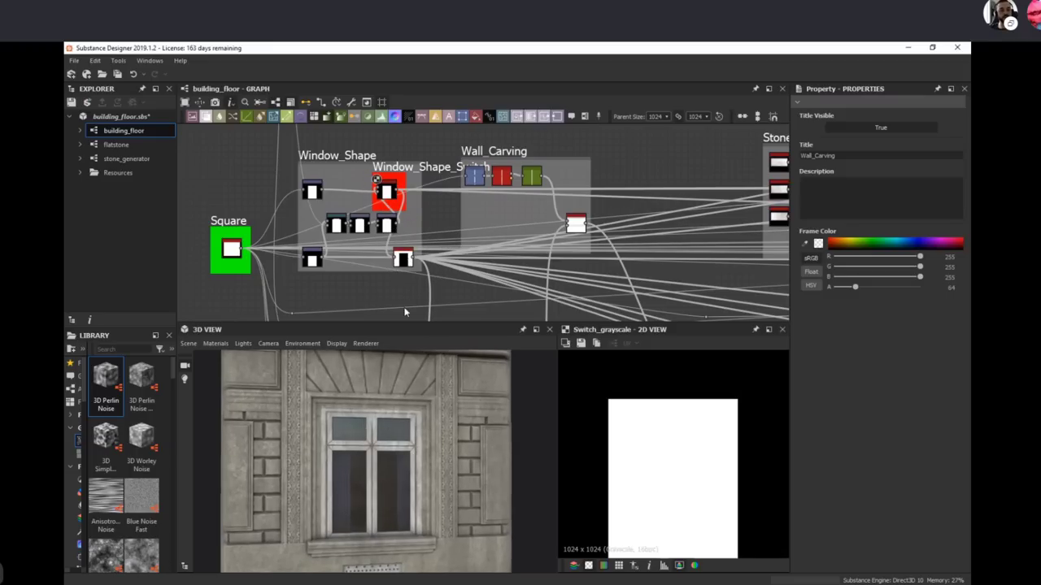
Step: Compare the Window_Shape_Switch node with its two inputs by previewing the last Emboss node and the upper Transformation 2D node
left_click(386, 191)
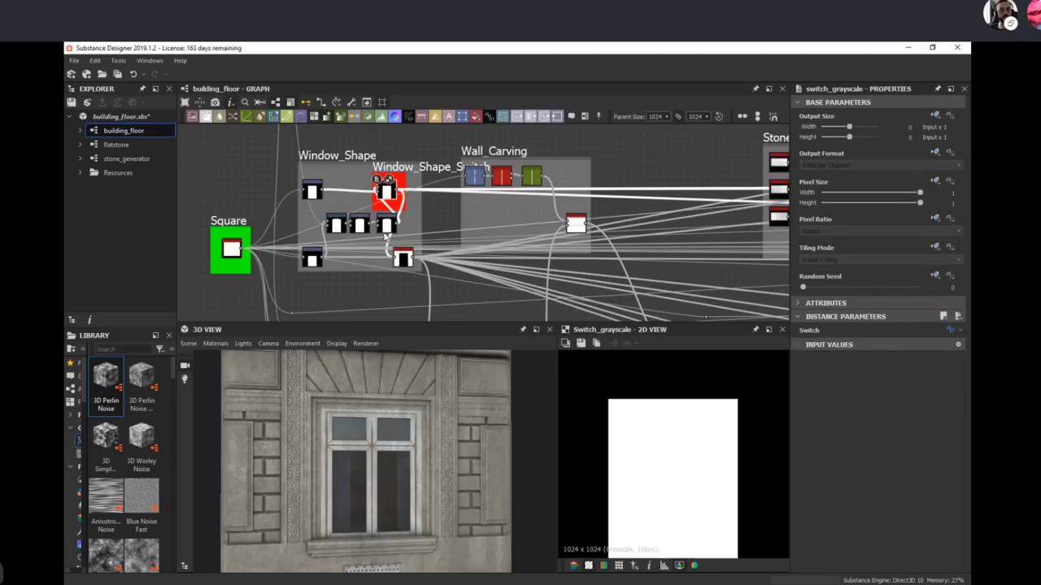
scroll(398, 218, "up", 3)
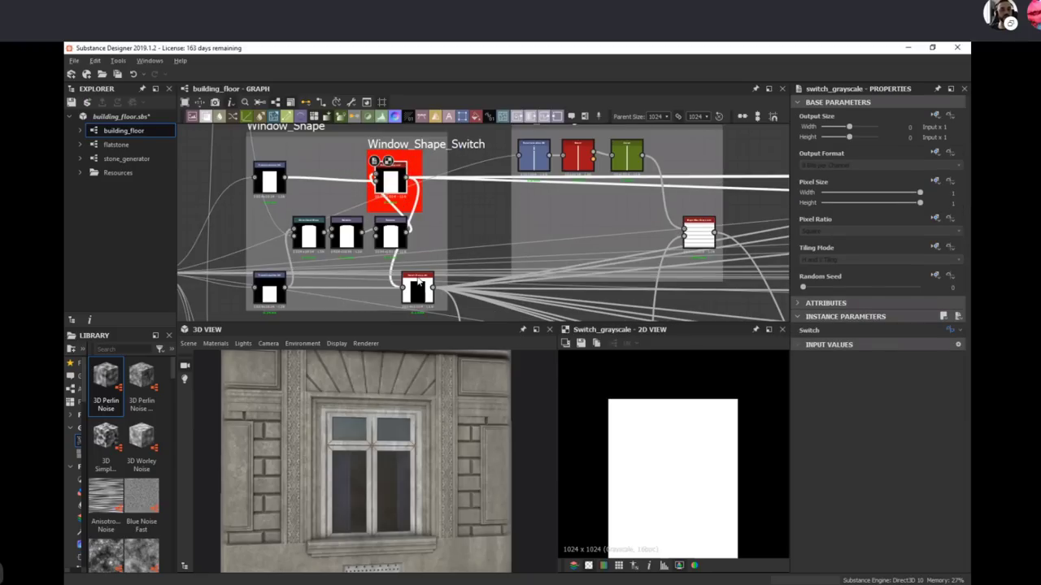
double_click(399, 237)
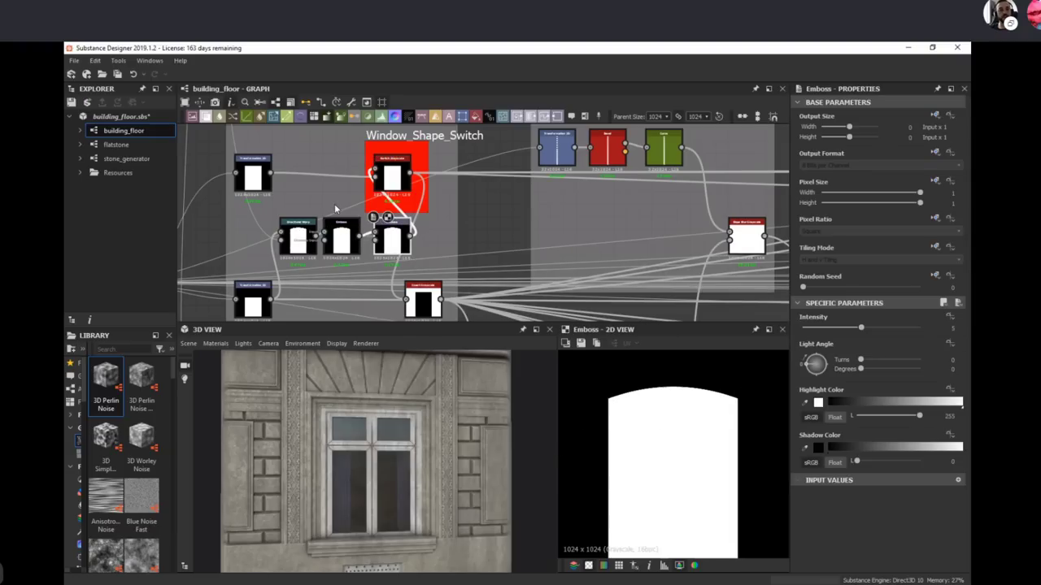
double_click(252, 174)
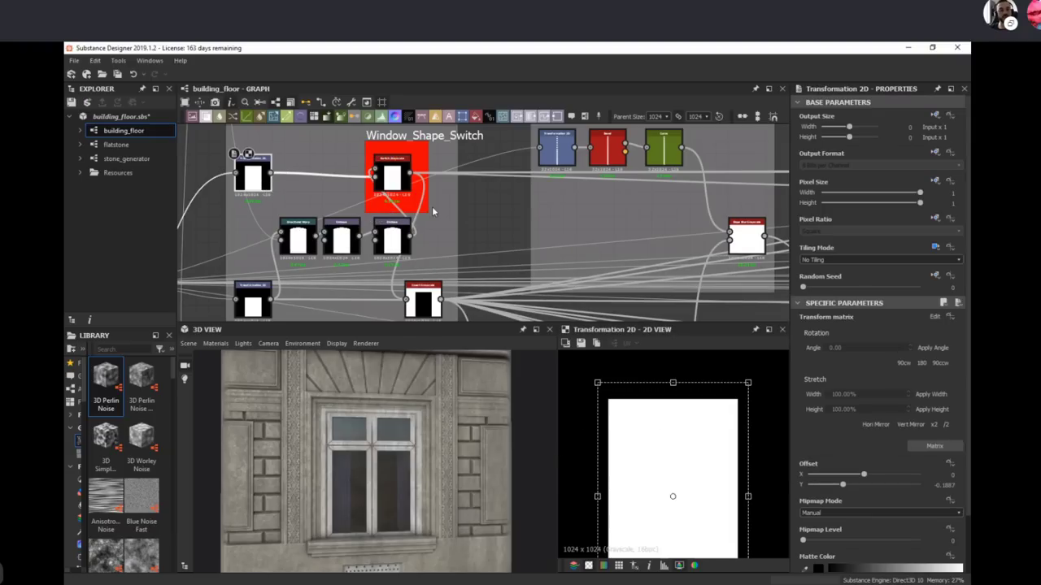
Step: Preview the Slope Blur Grayscale node in the Wall_Carving group and examine the lower part of the facade in 3D
middle_click_drag(517, 211, 467, 228)
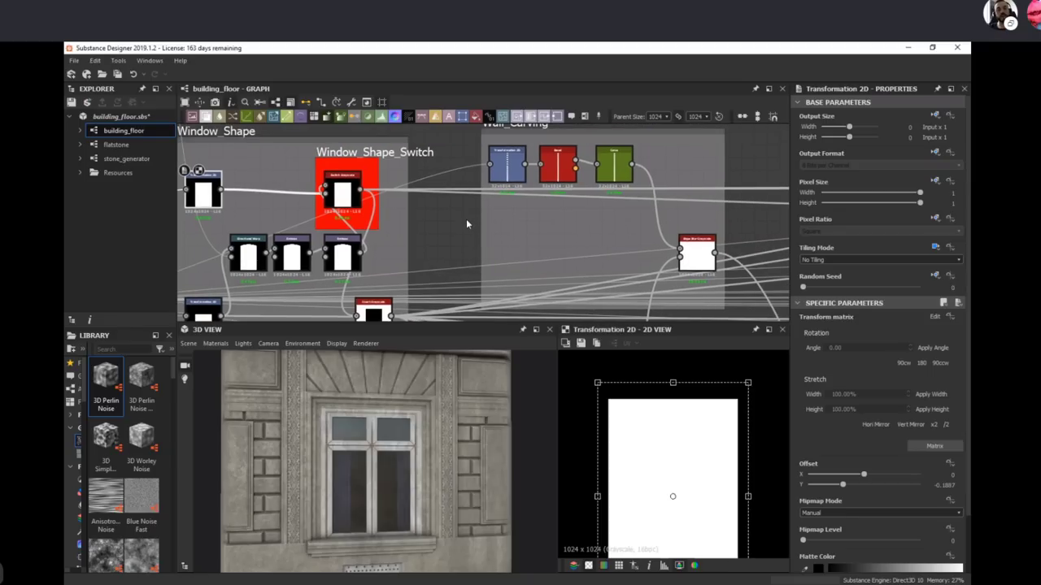
double_click(696, 254)
middle_click_drag(649, 265, 521, 244)
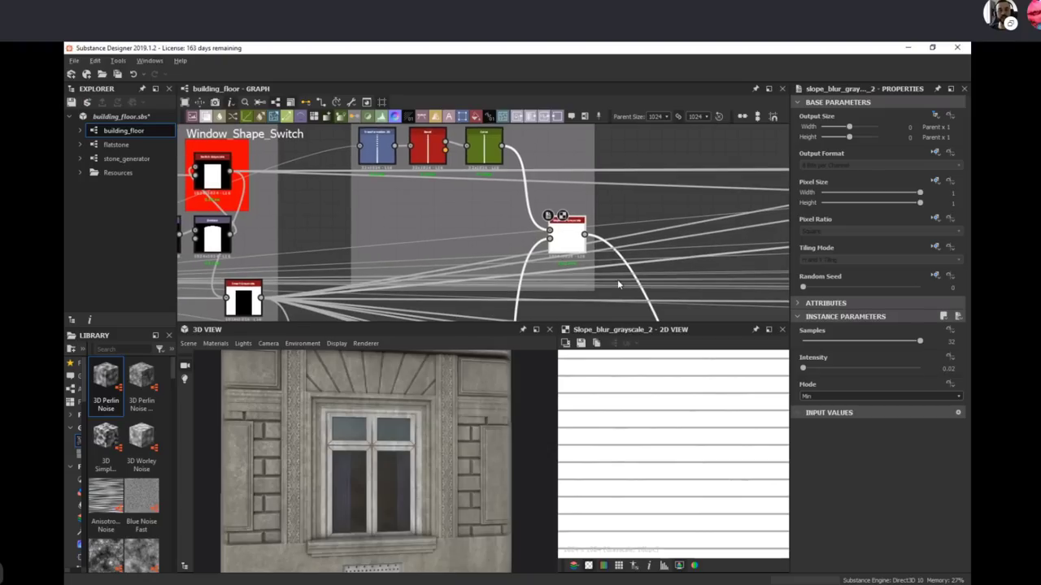
scroll(533, 229, "down", 2)
scroll(533, 229, "down", 1)
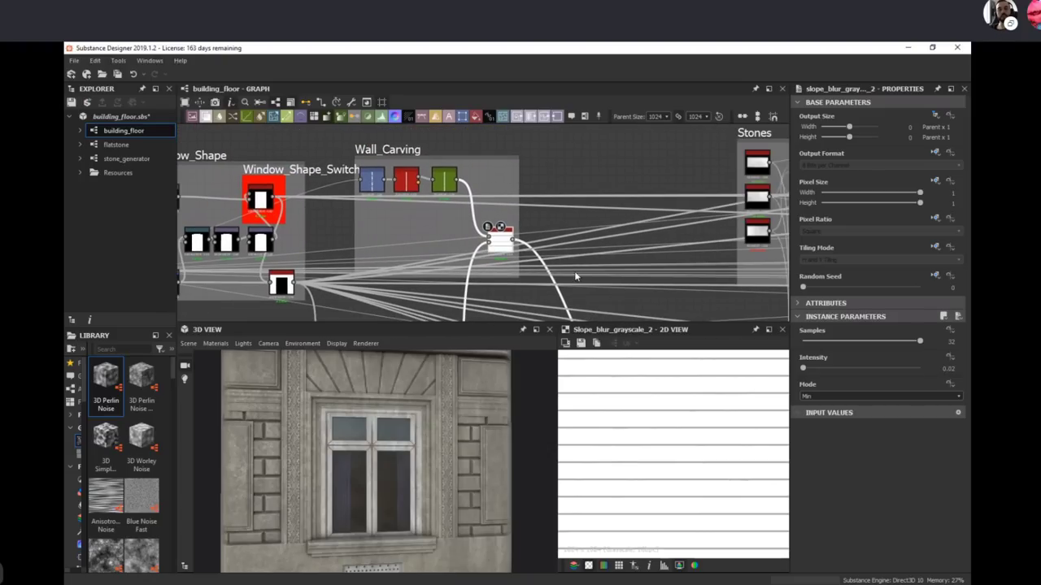
left_click_drag(499, 463, 410, 504)
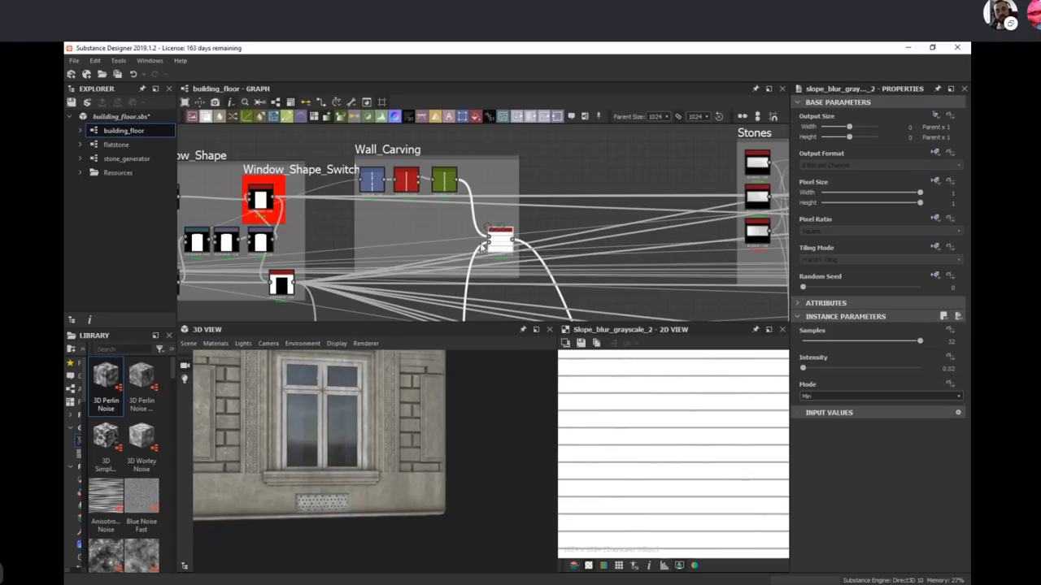
Step: Follow the Slope Blur Grayscale node's connections below the Wall_Carving group and survey the surrounding Square, Window_Shape and Stones areas
middle_click_drag(503, 257, 527, 251)
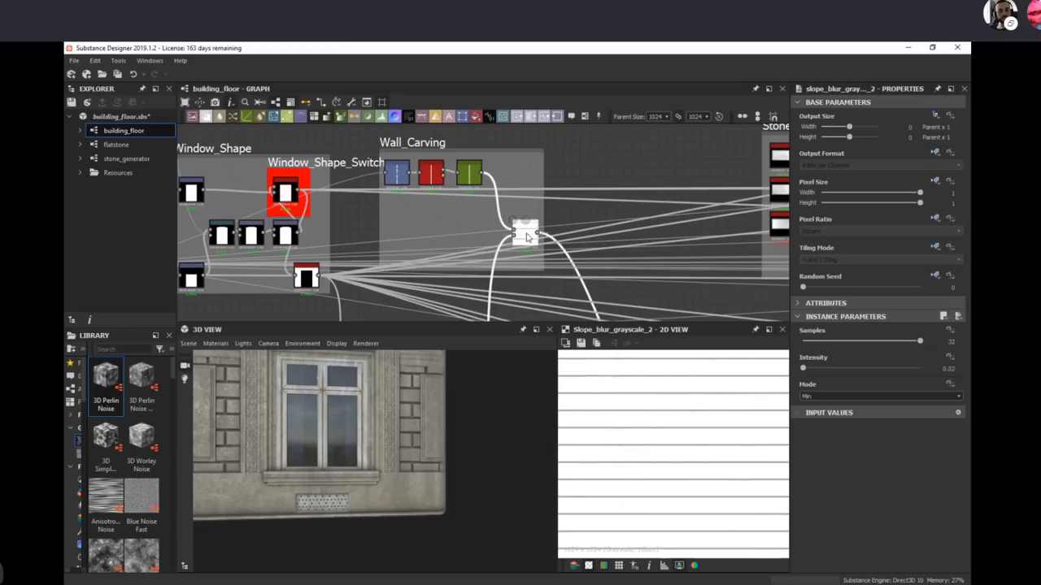
middle_click_drag(416, 271, 522, 259)
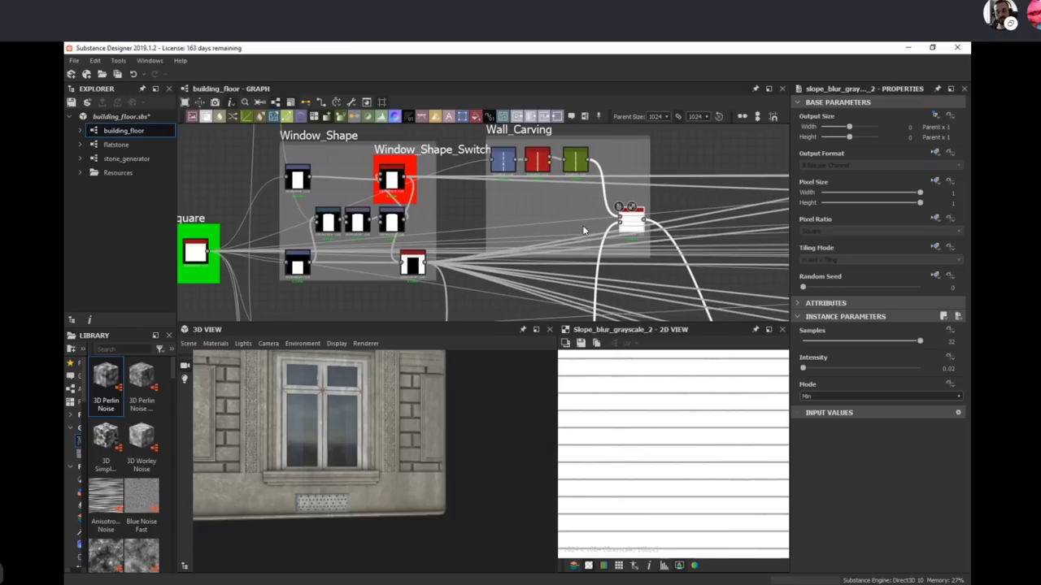
middle_click_drag(589, 232, 534, 231)
scroll(563, 249, "down", 1)
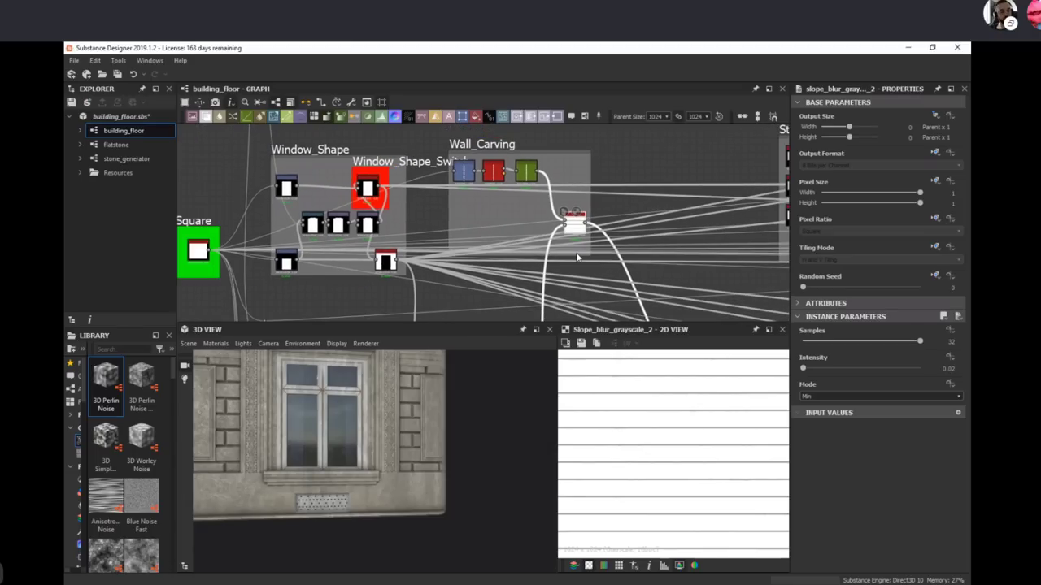
middle_click_drag(618, 274, 543, 215)
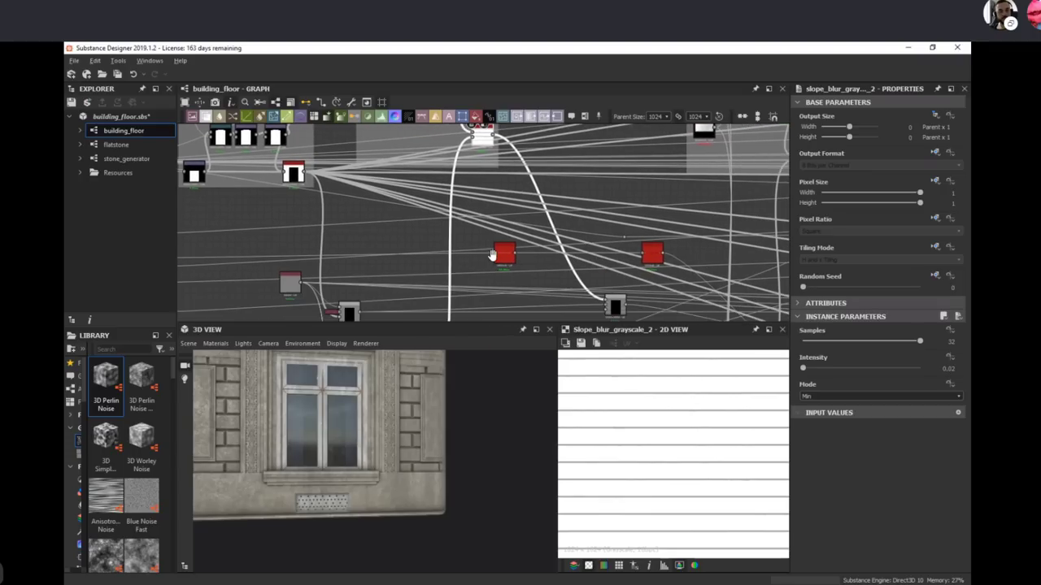
scroll(505, 273, "down", 4)
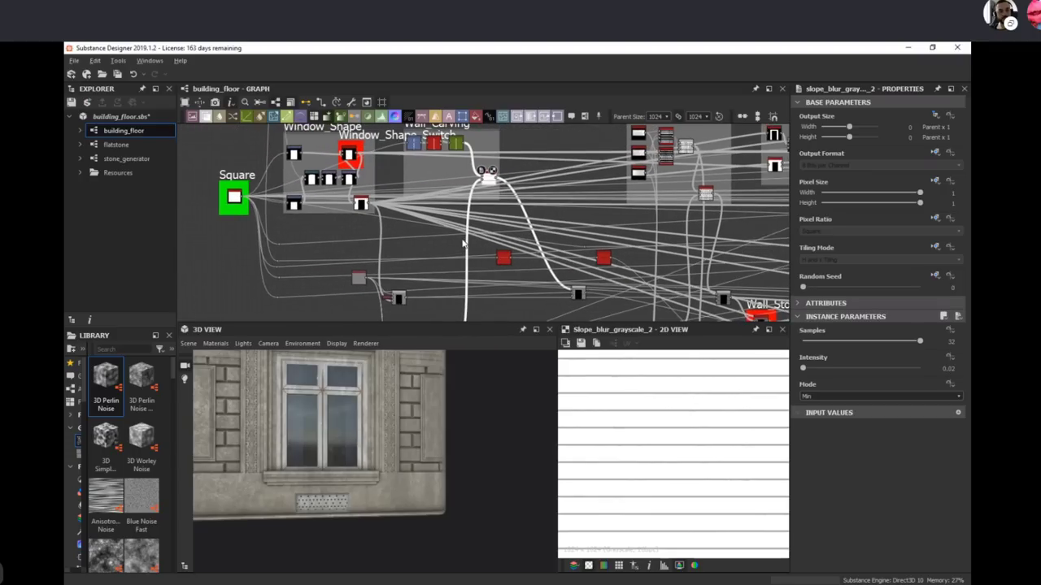
middle_click_drag(463, 242, 487, 273)
scroll(479, 276, "down", 3)
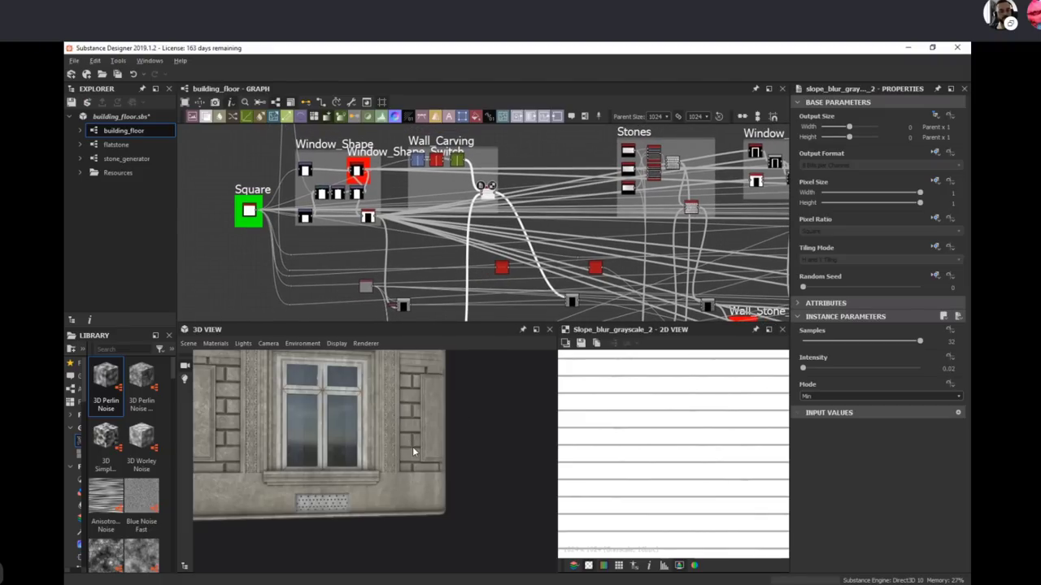
Step: Examine the facade's window and upper stonework in 3D, then switch to Substance Player to view the shuttered version
middle_click_drag(400, 404, 419, 457)
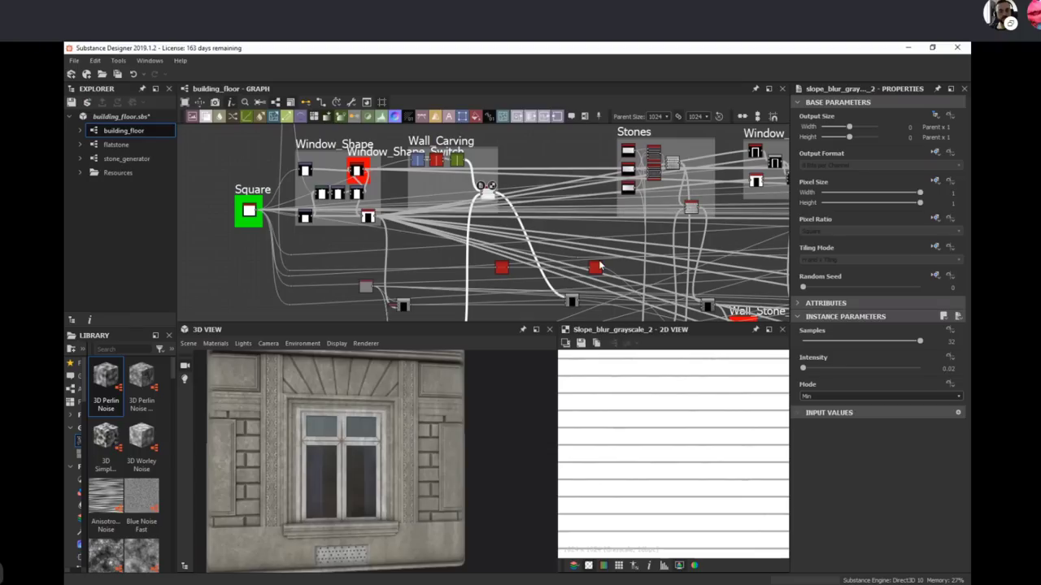
left_click_drag(371, 440, 439, 480)
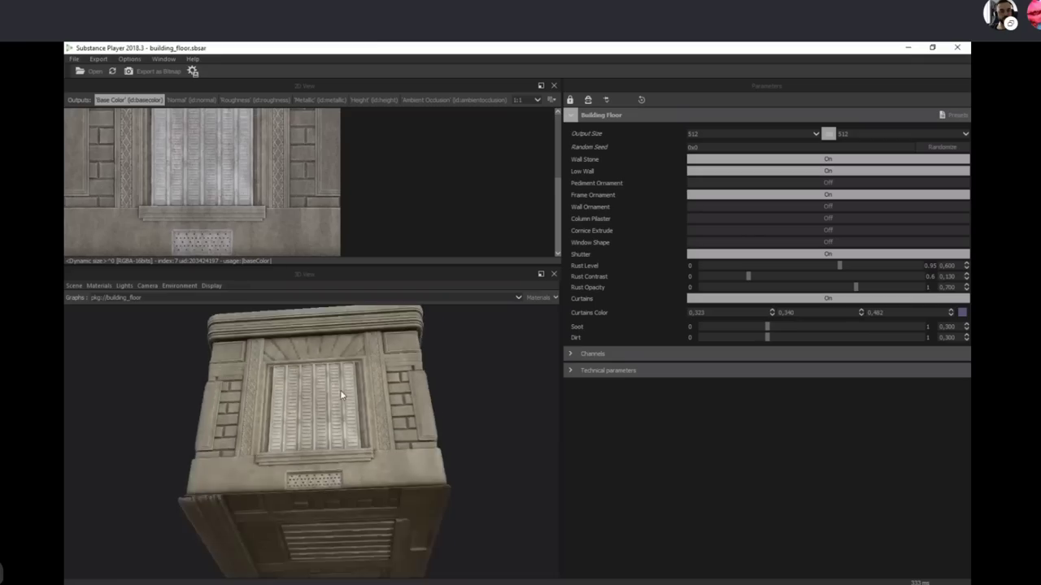
left_click_drag(340, 390, 469, 574)
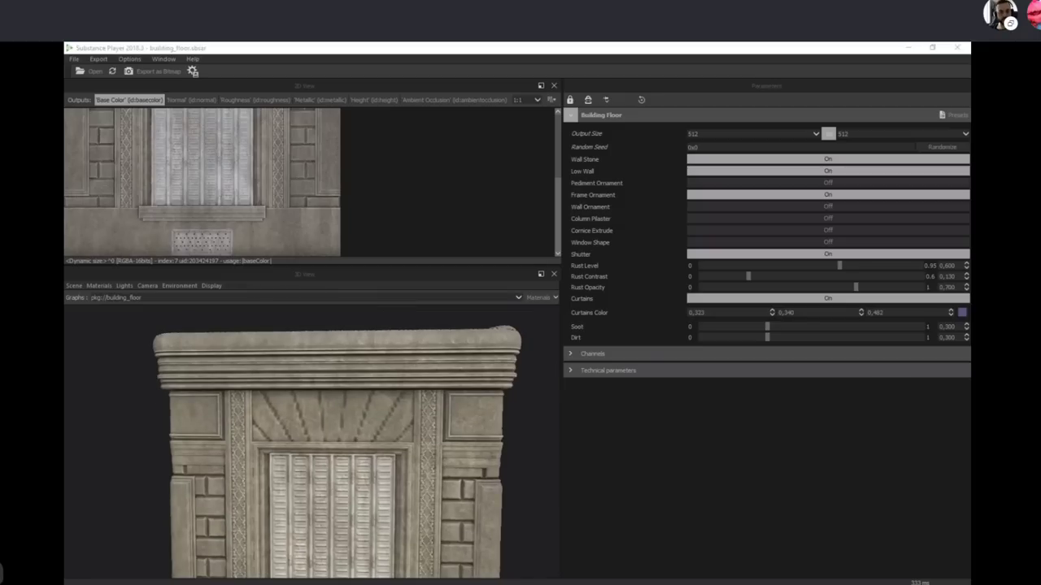
Step: Switch back to Substance Designer and inspect the window frame and side wall stones in the 3D view
left_click(500, 583)
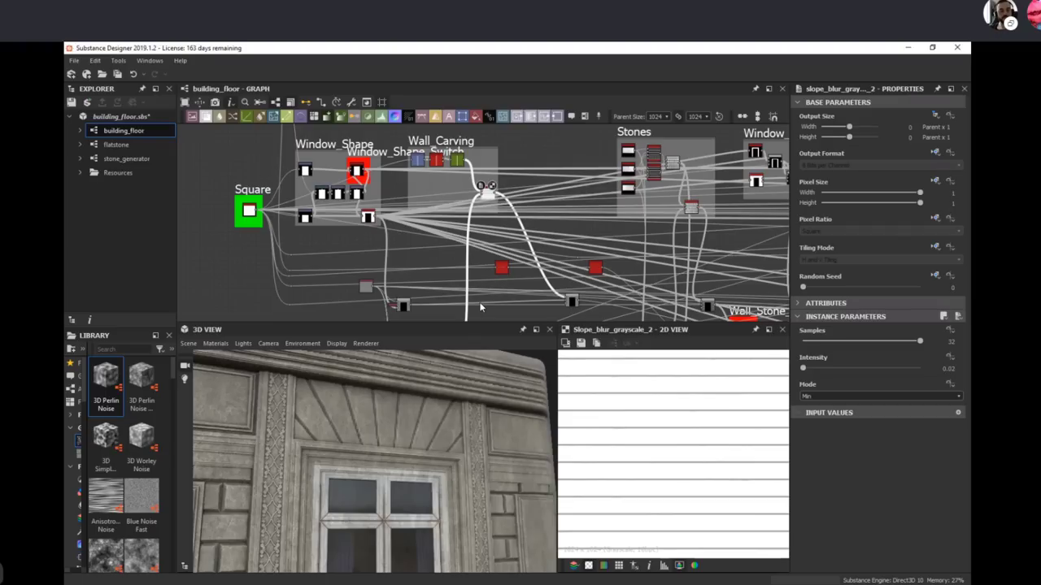
left_click_drag(404, 436, 412, 482)
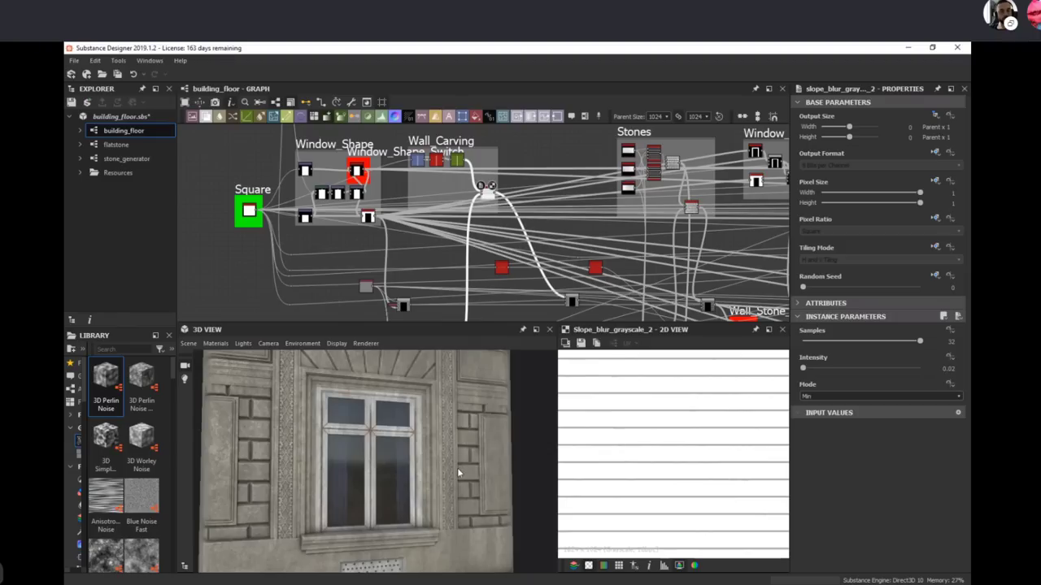
left_click_drag(455, 474, 427, 456)
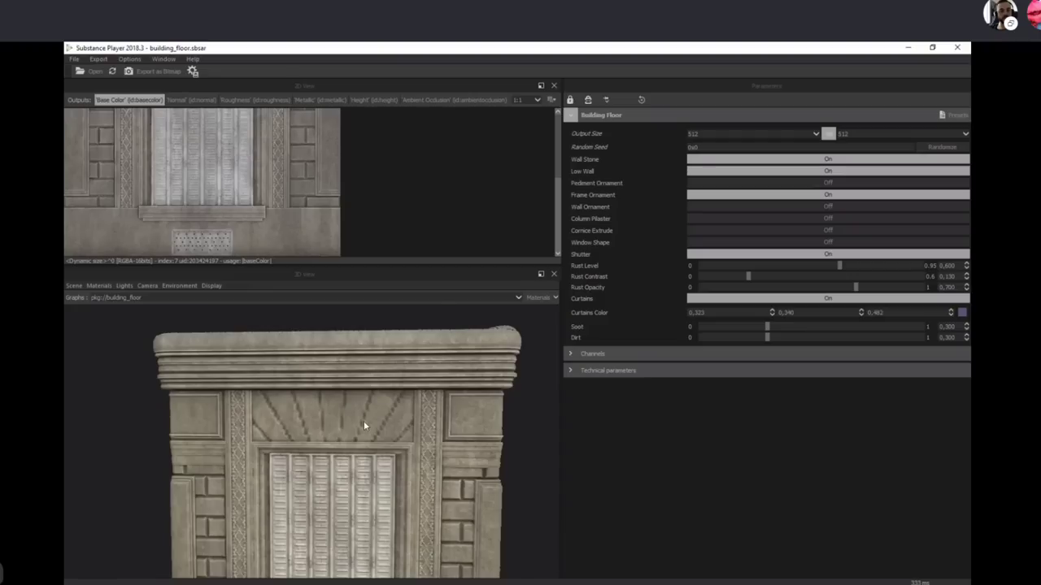
Step: Switch to Substance Player and set the Building Floor output size to 1024
left_click_drag(364, 420, 233, 452)
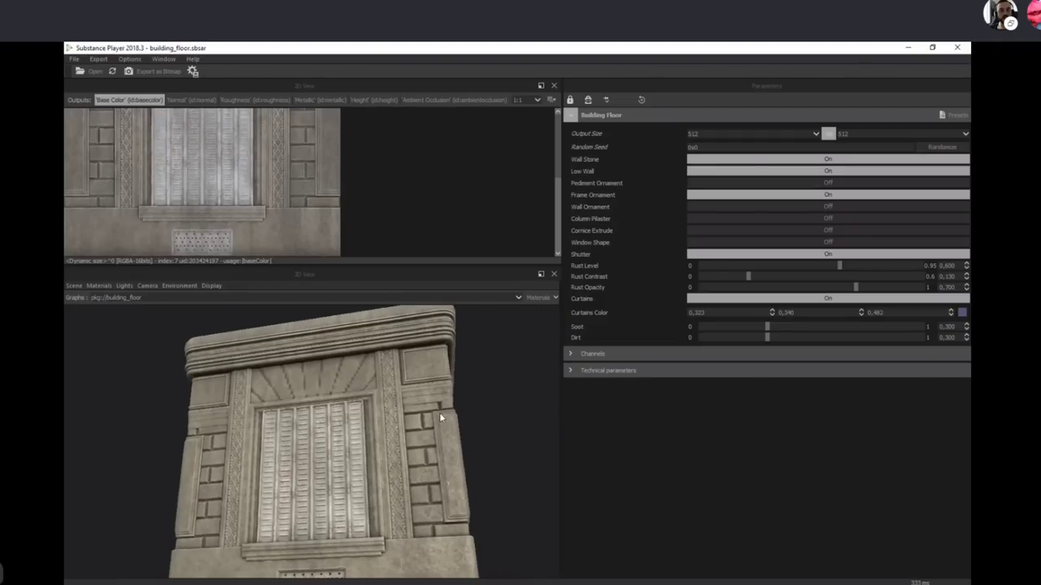
scroll(439, 412, "up", 2)
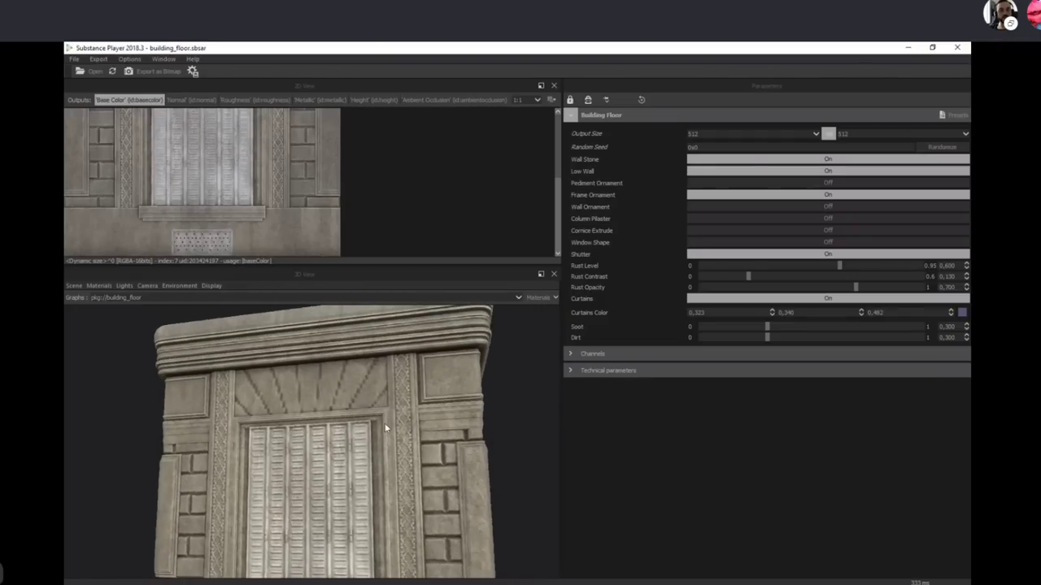
left_click(804, 135)
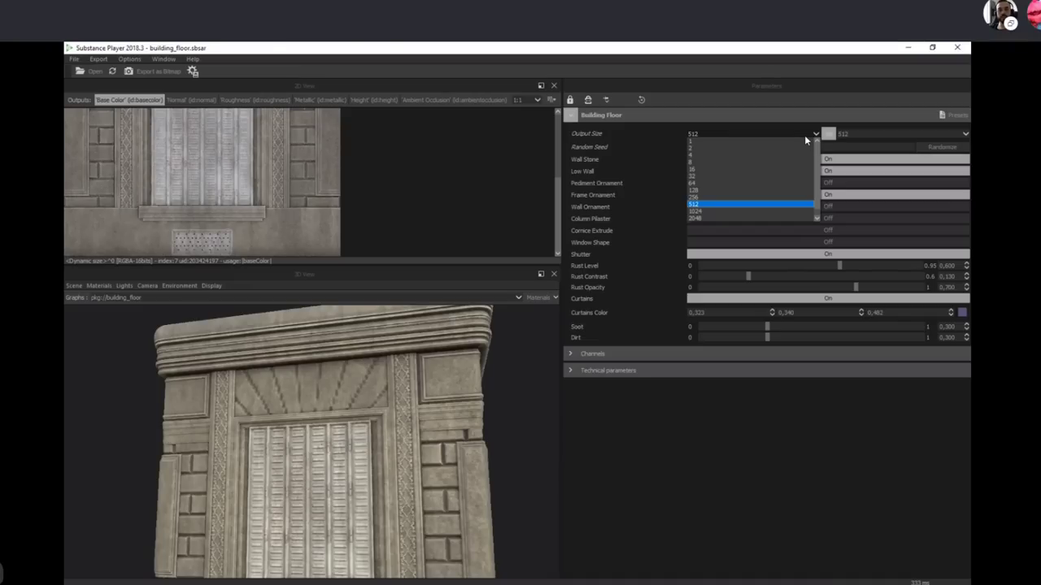
left_click(735, 212)
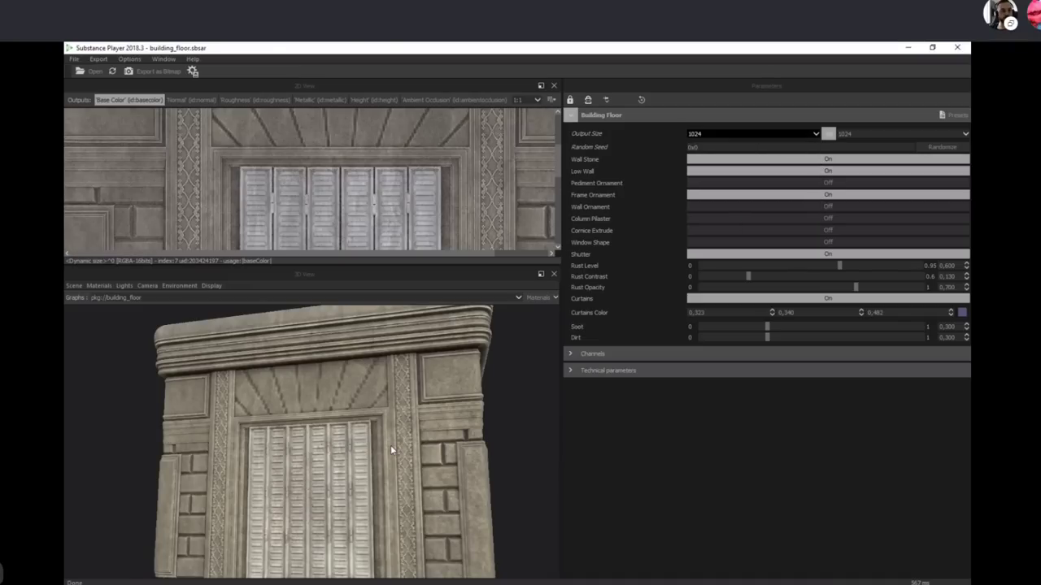
Step: Inspect the shutters and wall carvings on the 3D model, both close up and with the full facade in view
left_click_drag(390, 445, 373, 490)
scroll(408, 482, "up", 3)
scroll(339, 460, "down", 2)
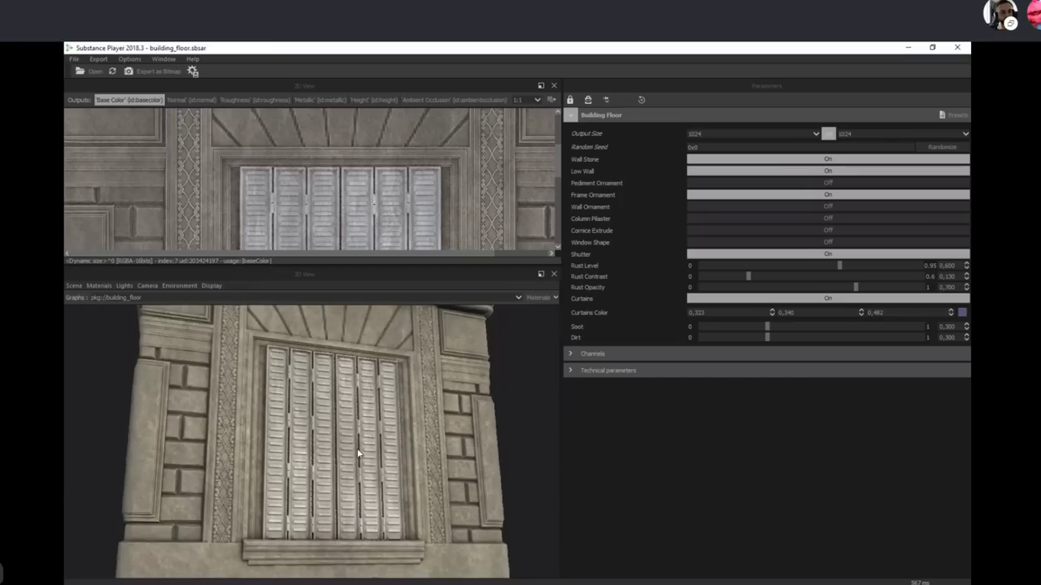
left_click_drag(358, 453, 409, 525)
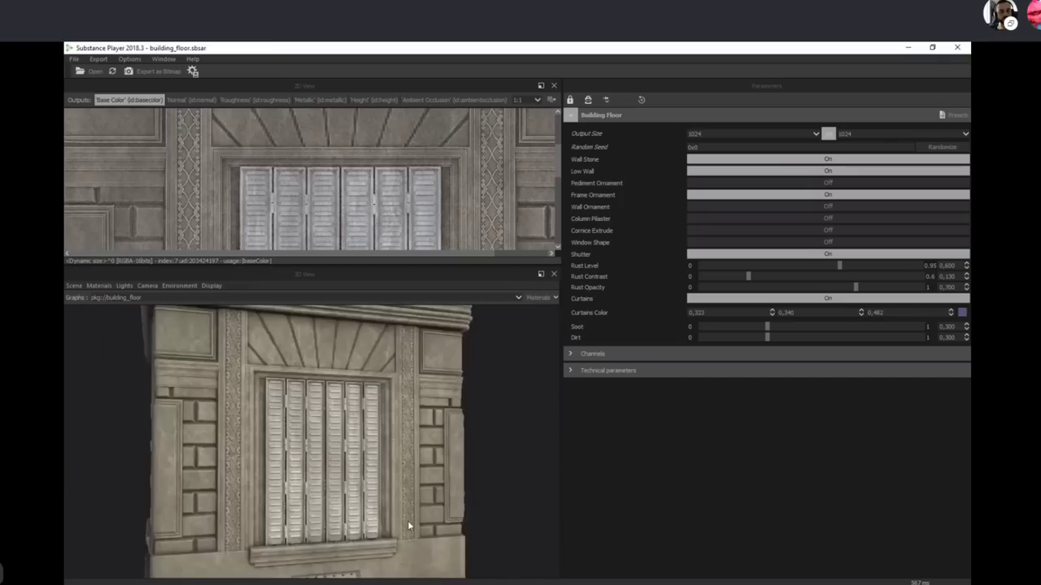
scroll(399, 457, "down", 2)
mouse_move(400, 458)
left_mouse_down()
mouse_move(405, 438)
mouse_move(413, 475)
mouse_move(417, 461)
mouse_move(386, 472)
mouse_move(370, 442)
mouse_move(396, 461)
left_mouse_up()
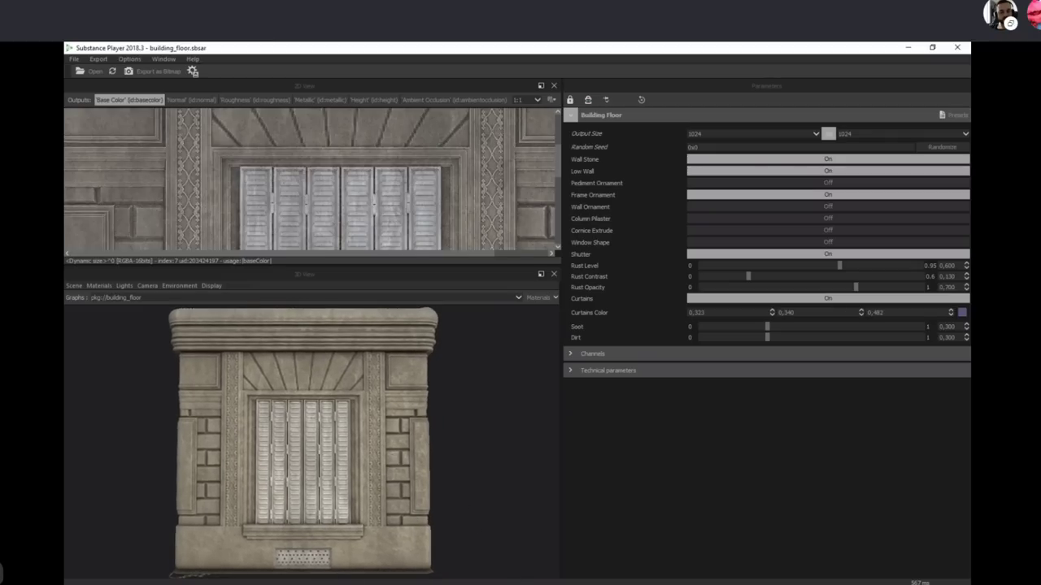
left_click_drag(396, 475, 407, 475)
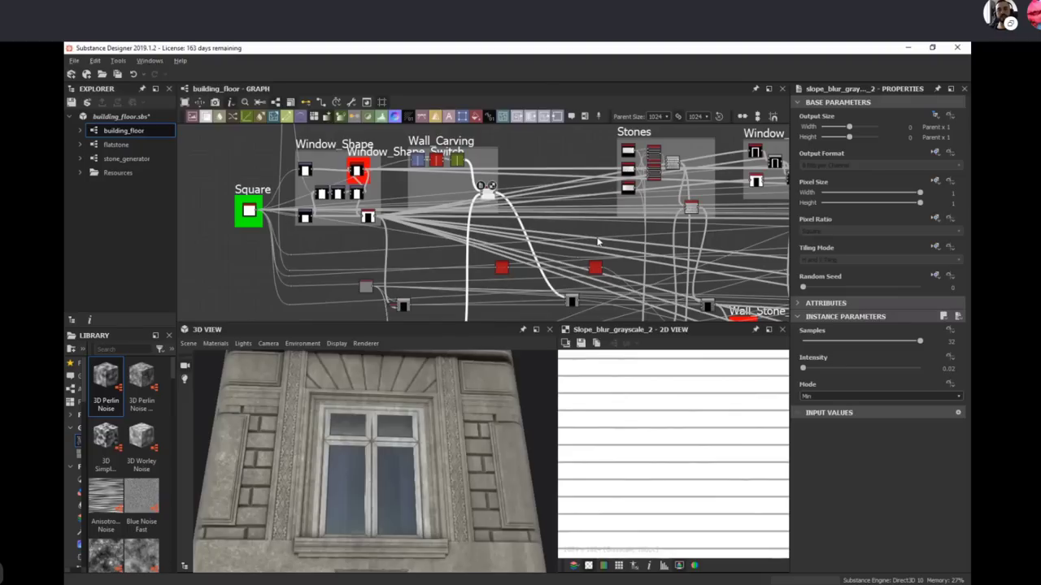
Step: Examine the building_floor graph from the Square and Window_Shape nodes along the wall frames to the wall ornament switches and back
scroll(602, 235, "down", 2)
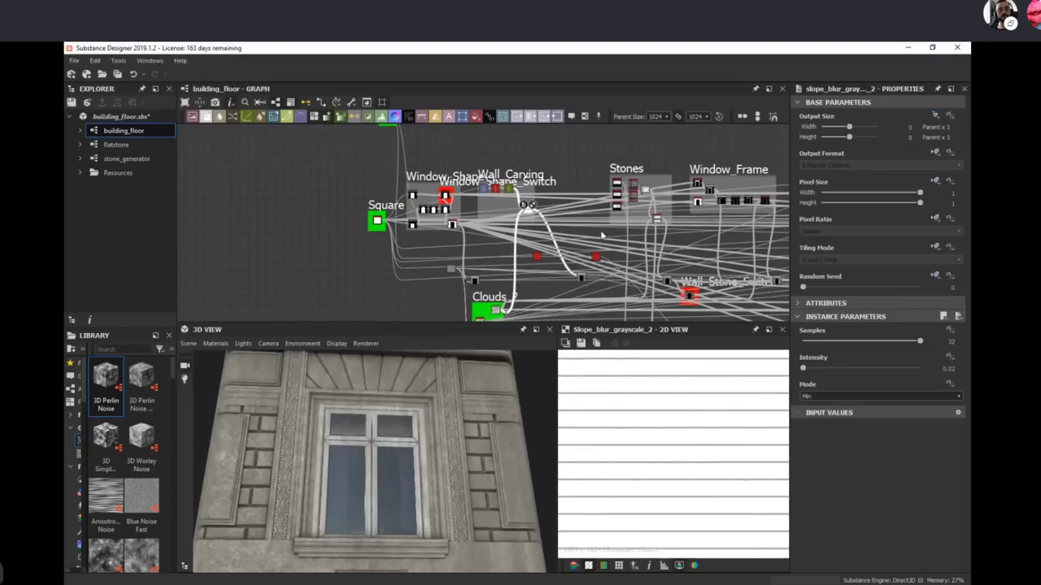
middle_click_drag(503, 227, 342, 219)
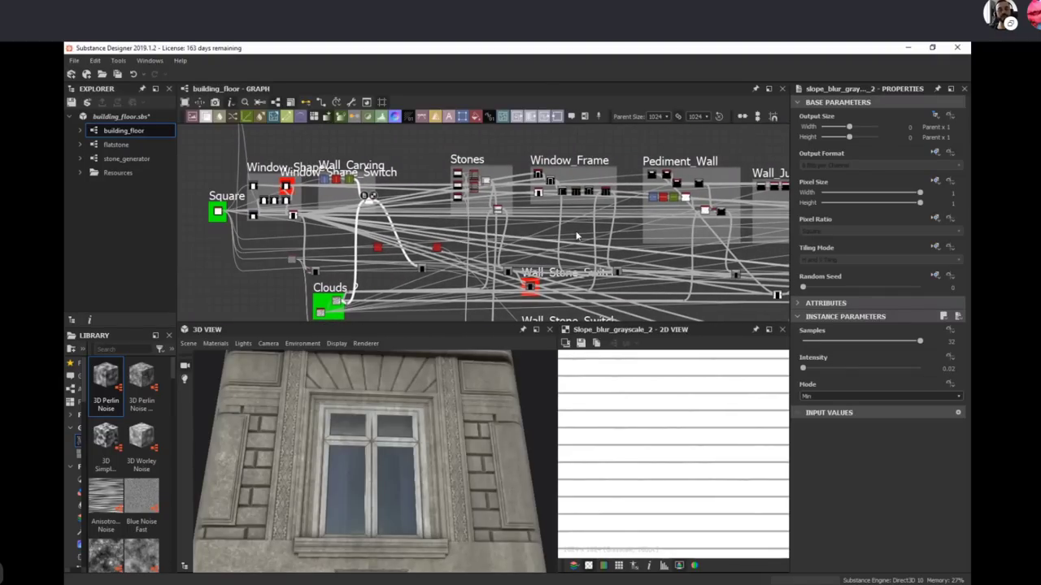
middle_click_drag(584, 255, 532, 256)
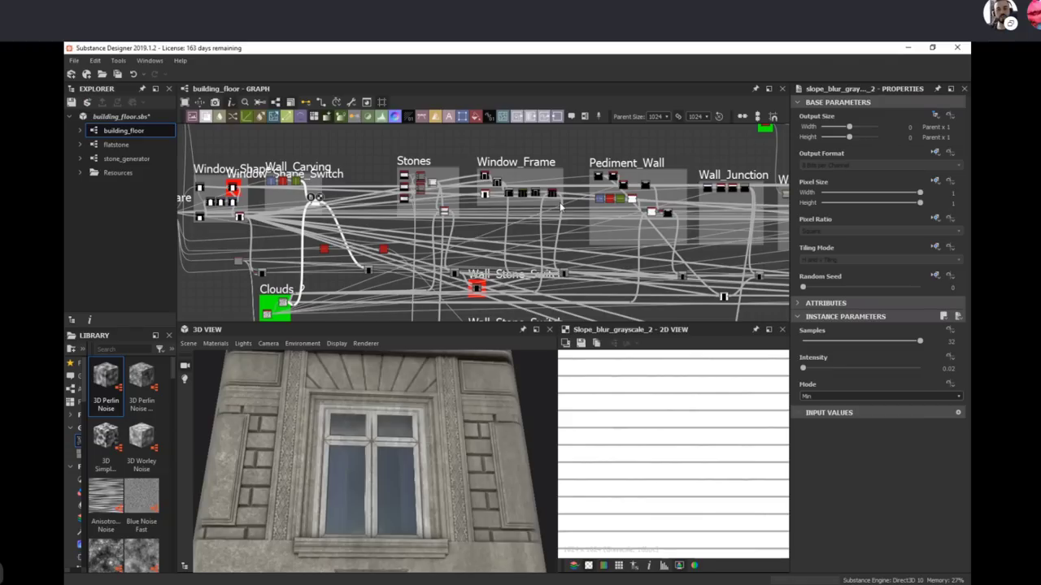
scroll(634, 260, "down", 3)
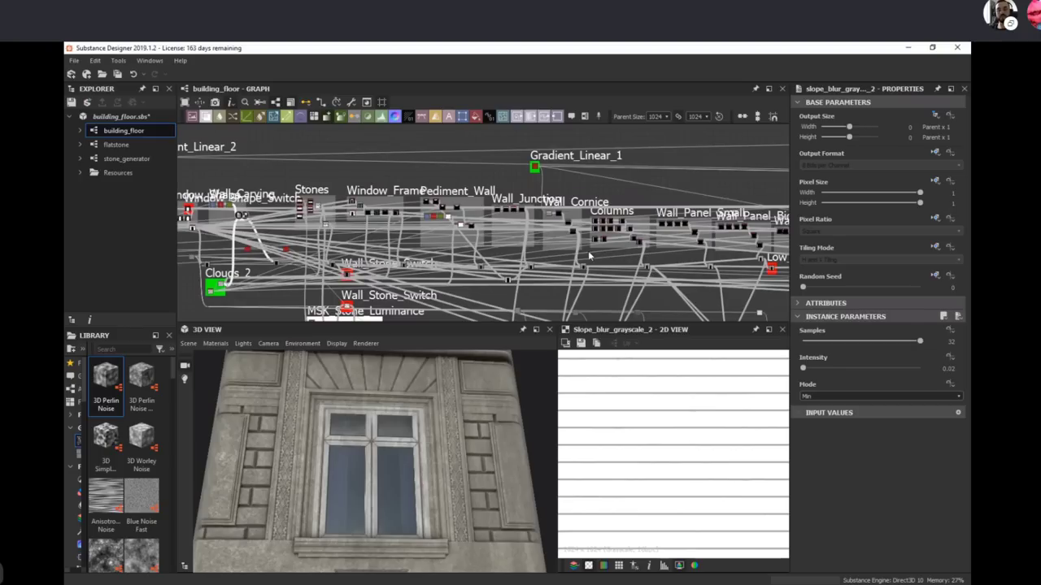
middle_click_drag(427, 267, 179, 256)
middle_click_drag(698, 271, 383, 241)
middle_click_drag(522, 260, 573, 257)
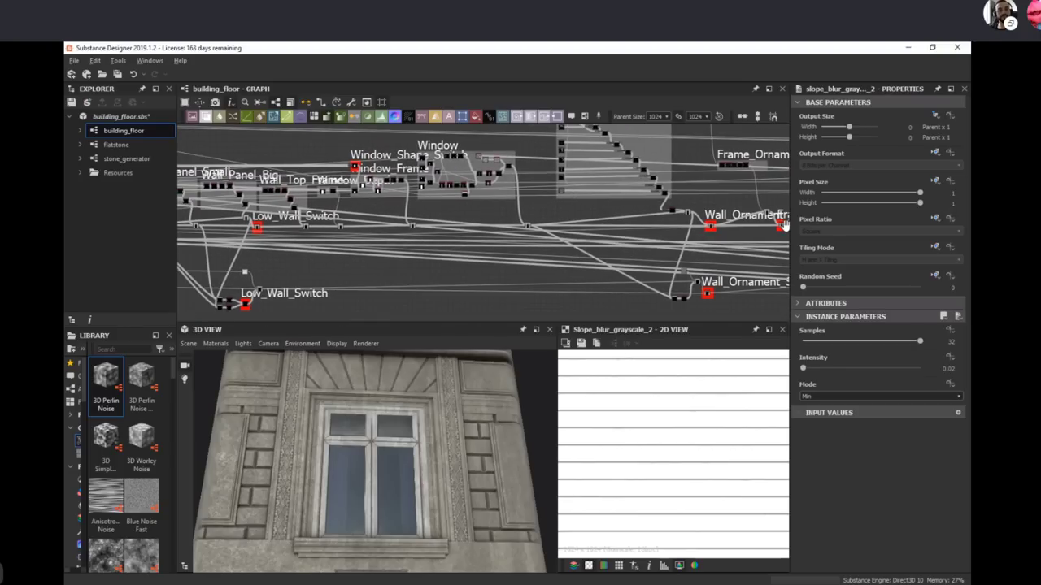
middle_click_drag(211, 291, 775, 262)
middle_click_drag(457, 225, 552, 256)
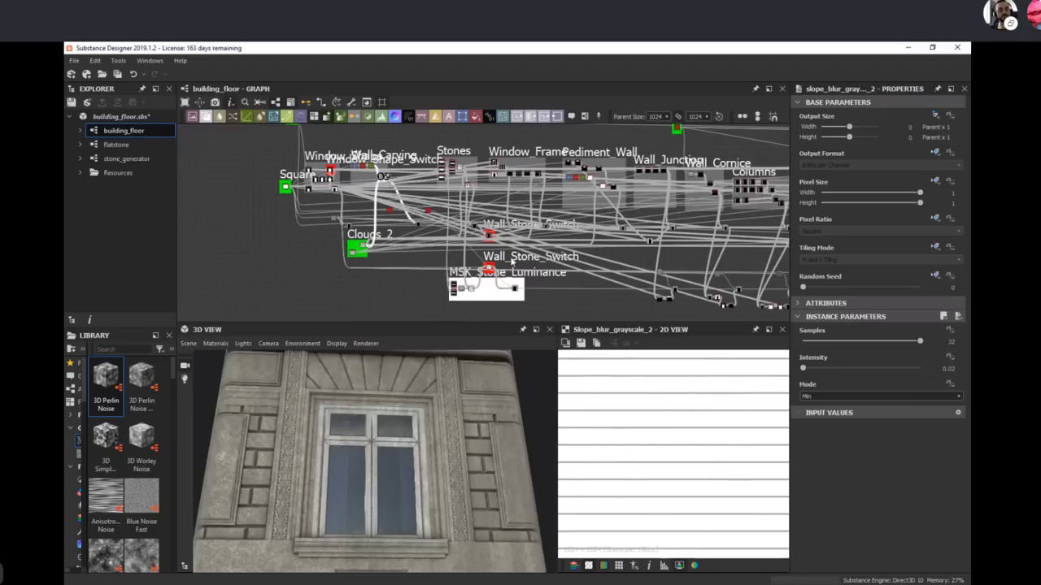
middle_click_drag(485, 264, 487, 309)
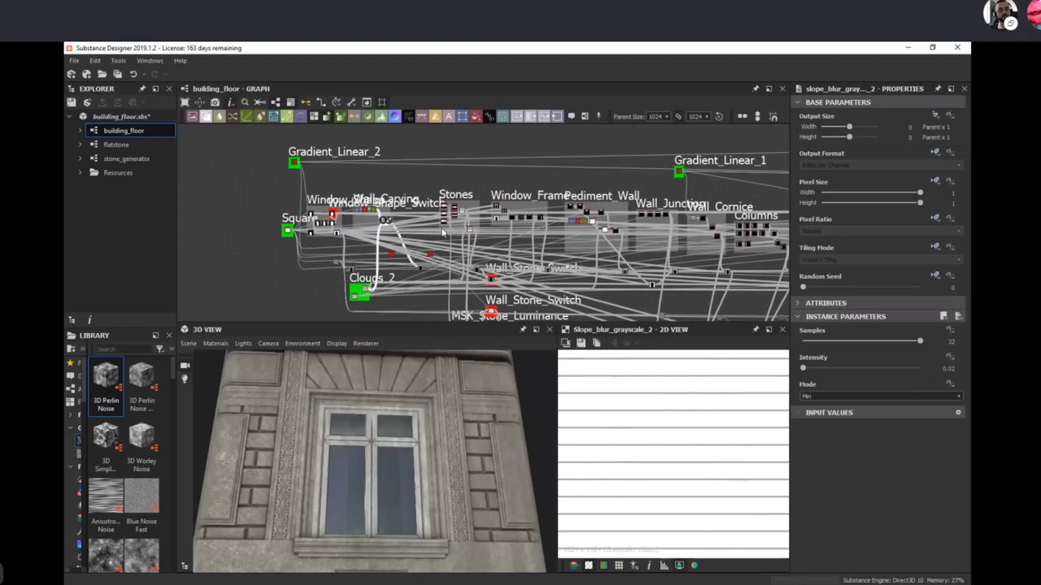
scroll(395, 231, "up", 3)
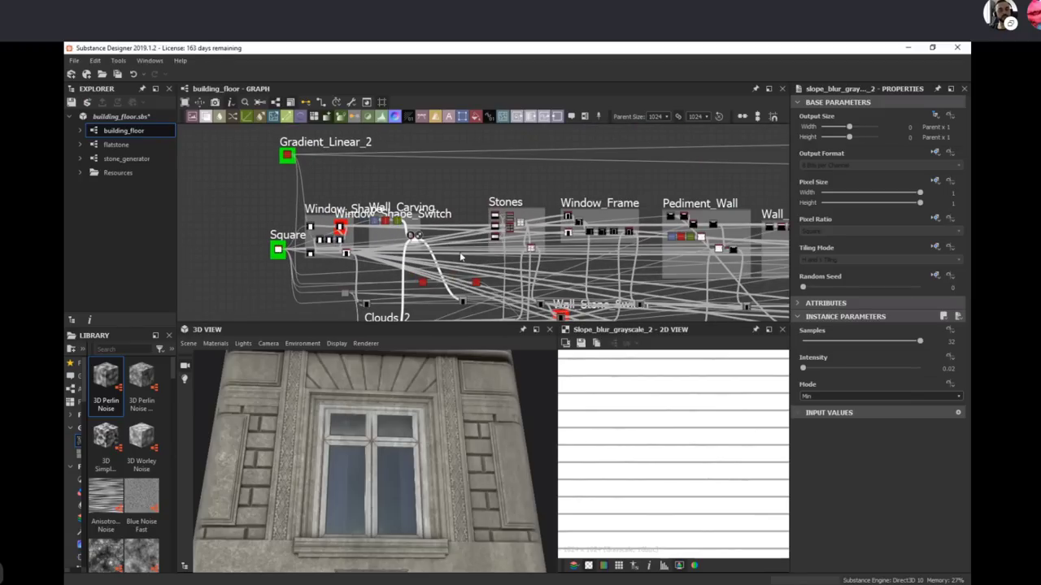
Step: Move the Uniform Color node feeding the Blend below the Window_Shape frame slightly away from that Blend
scroll(446, 241, "up", 5)
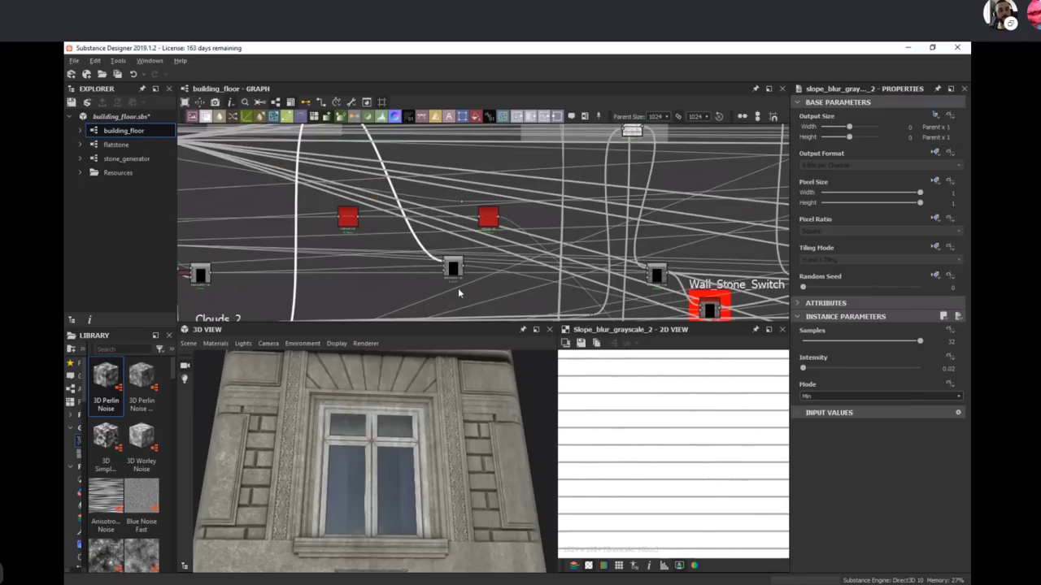
middle_click_drag(446, 283, 624, 255)
left_click_drag(386, 254, 387, 250)
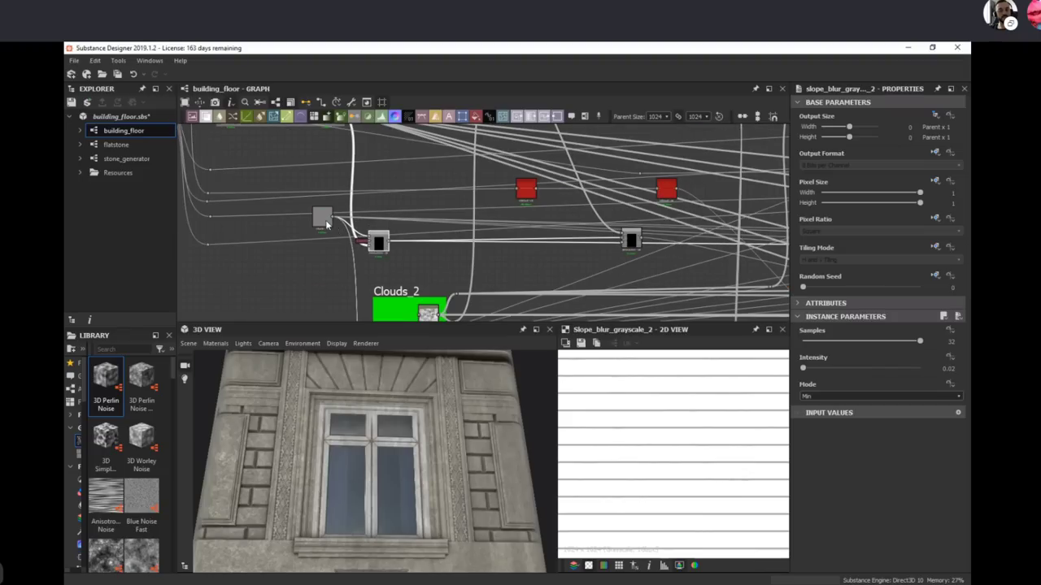
left_click(329, 218)
left_click_drag(329, 219, 322, 213)
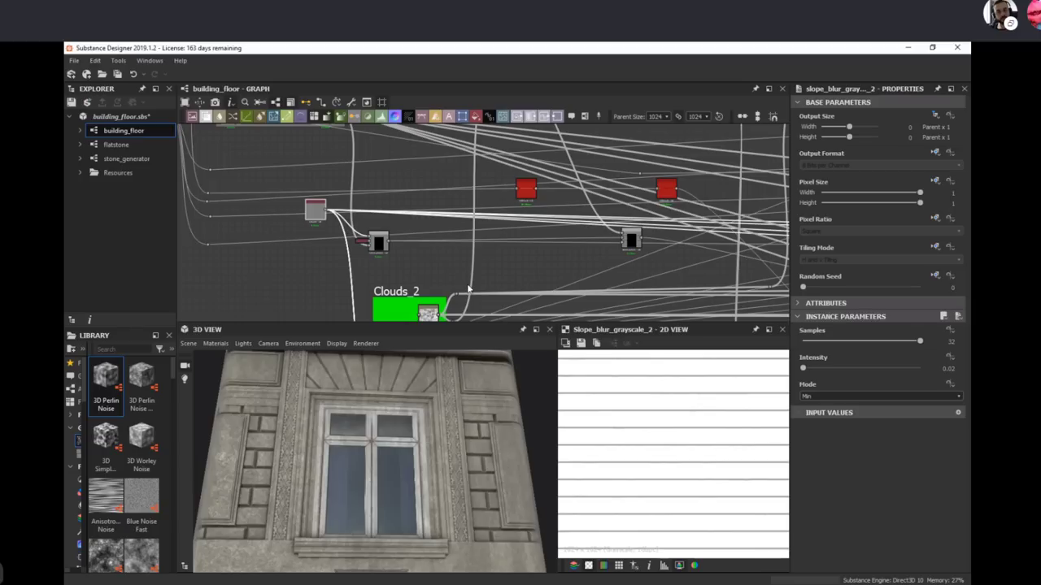
scroll(398, 259, "up", 5)
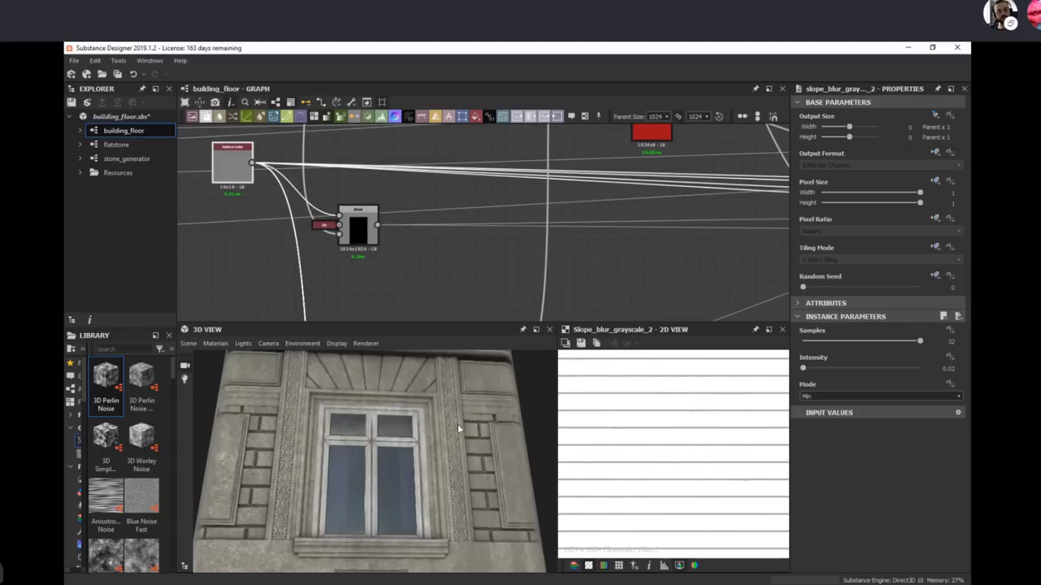
Step: Inspect the facade in the 3D view from the front, first in full and up close at the window
left_click_drag(452, 460, 411, 470)
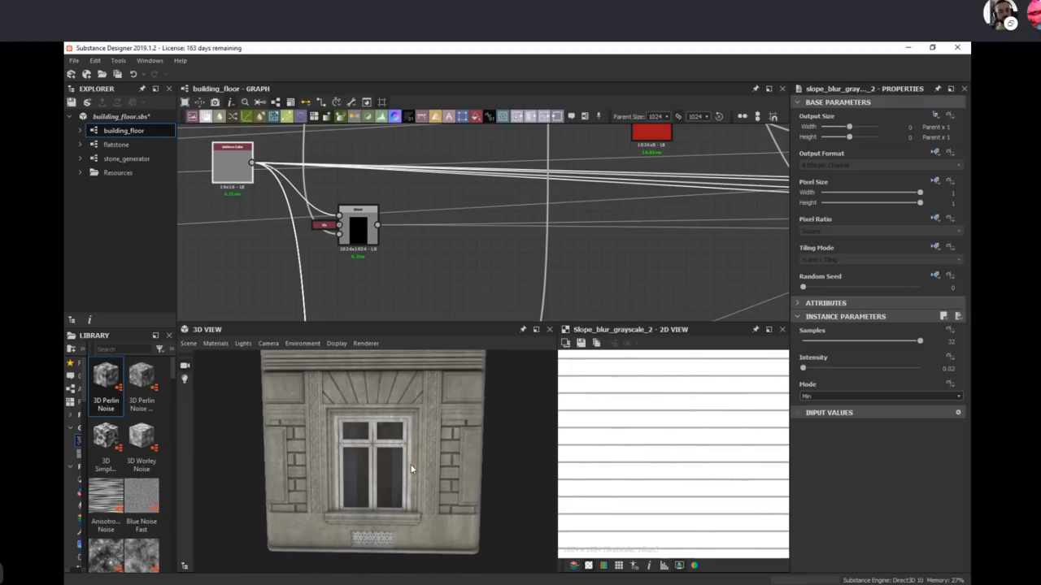
right_click_drag(391, 440, 430, 517)
mouse_move(432, 516)
left_mouse_down()
mouse_move(441, 511)
mouse_move(432, 498)
left_mouse_up()
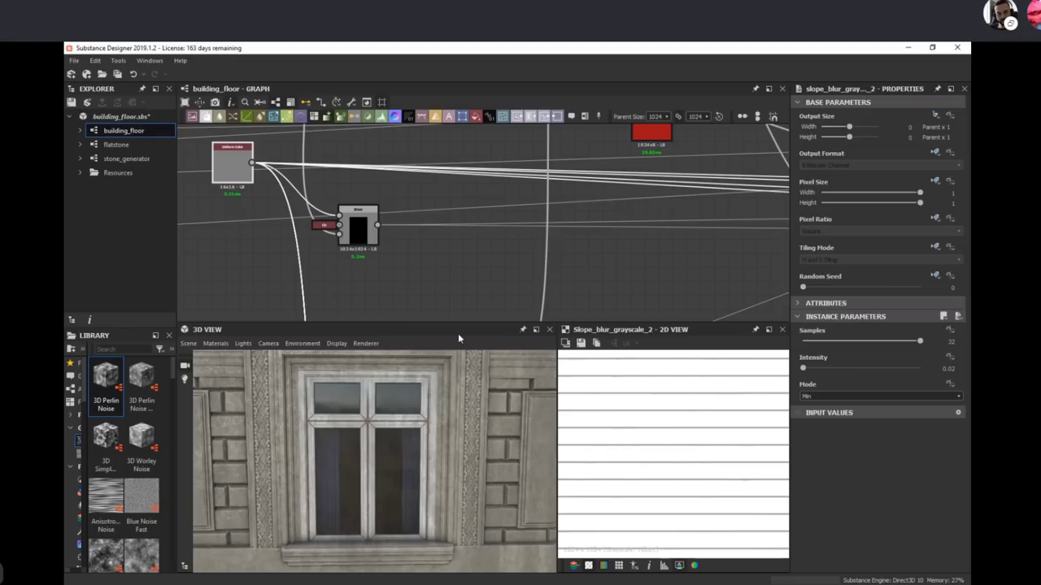
Step: Preview the Invert Grayscale node at the end of the Window_Shape frame in the 2D view
scroll(446, 287, "down", 5)
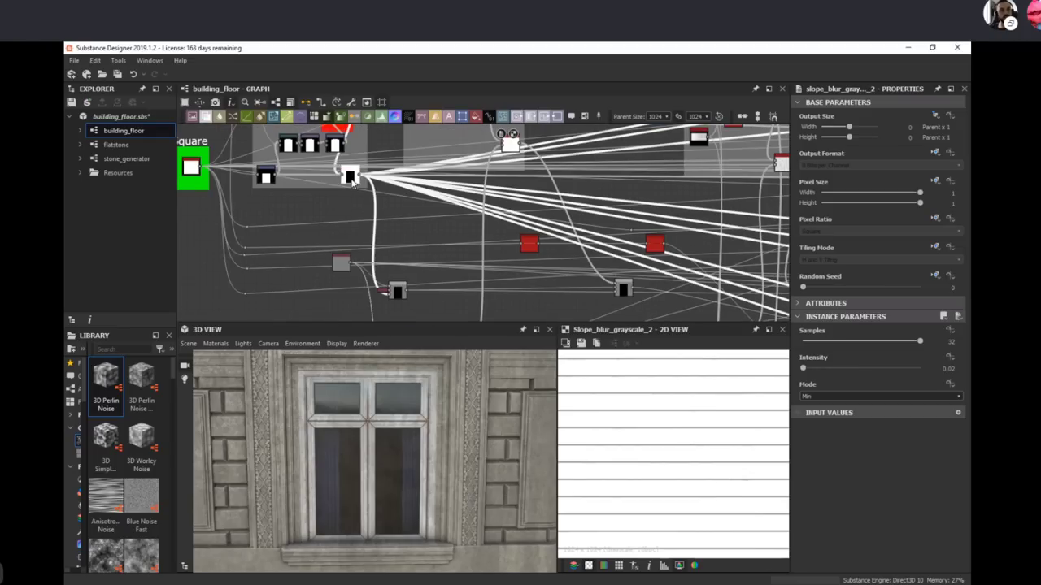
left_click(350, 177)
scroll(687, 488, "down", 3)
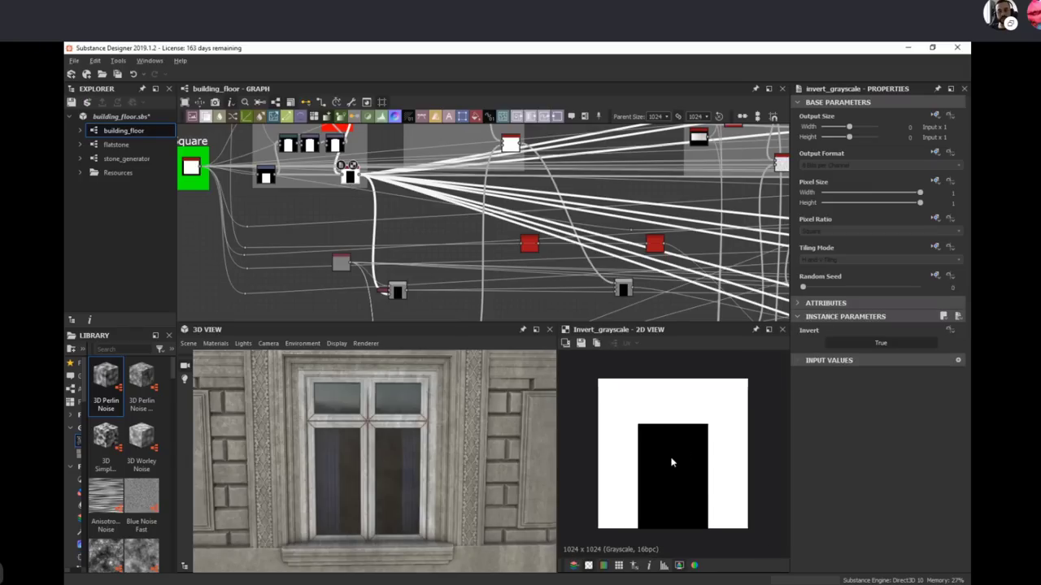
scroll(375, 235, "up", 5)
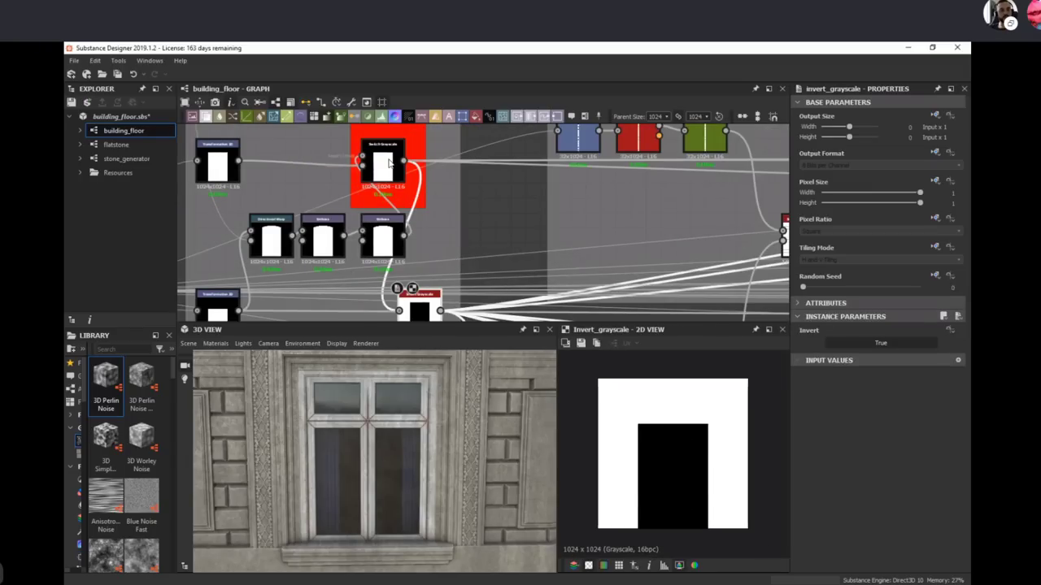
Step: Inspect the Window_Shape_Switch node and preview its arched and rectangular window shape inputs in the 2D view
scroll(384, 184, "up", 4)
left_click(385, 175)
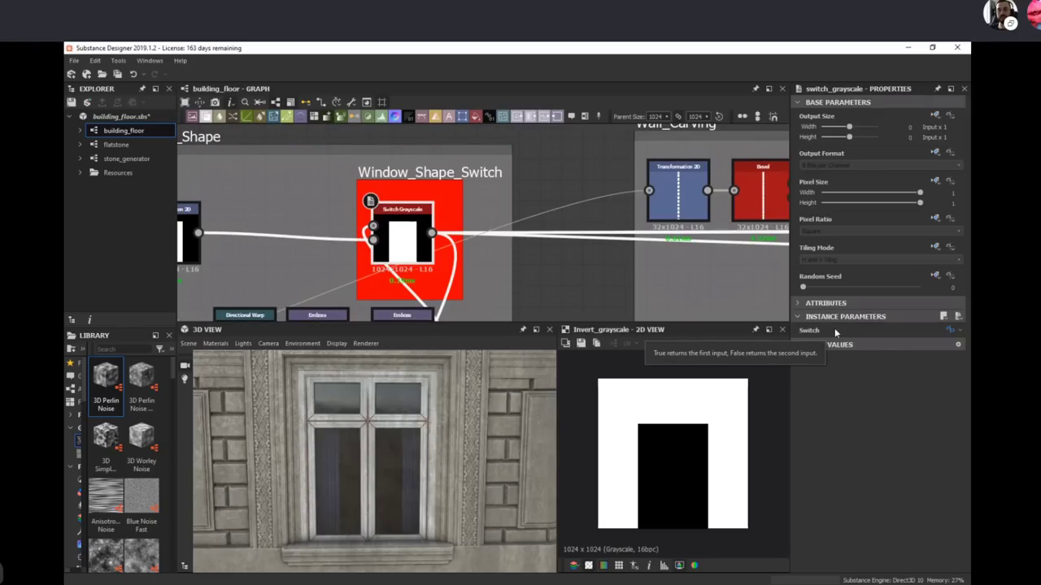
double_click(374, 227)
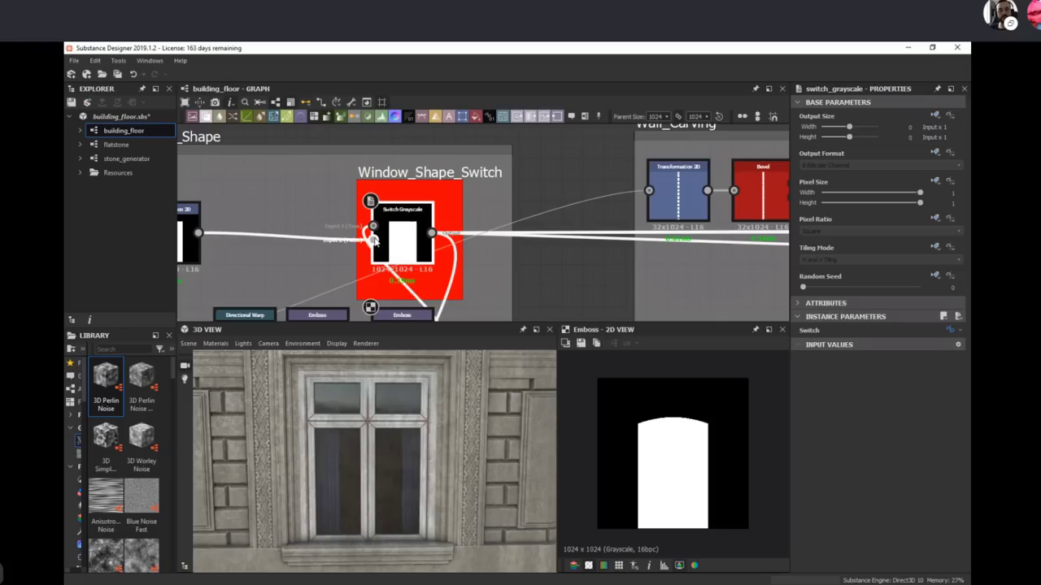
left_click(374, 238)
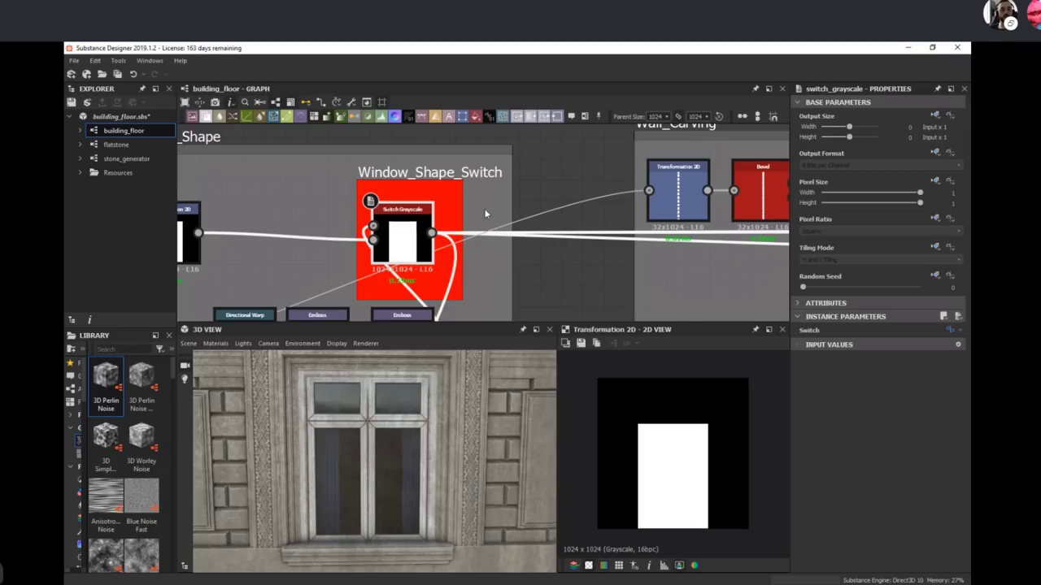
Step: Preview the inverted window mask again and follow its link down to the Blend node, displaying that node's result
scroll(419, 211, "down", 3)
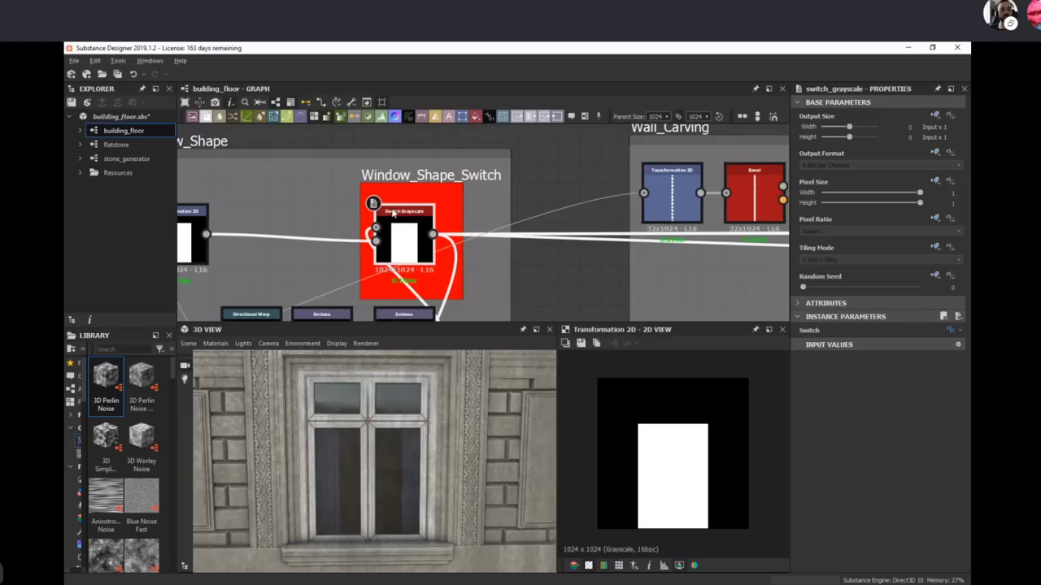
middle_click_drag(419, 213, 379, 93)
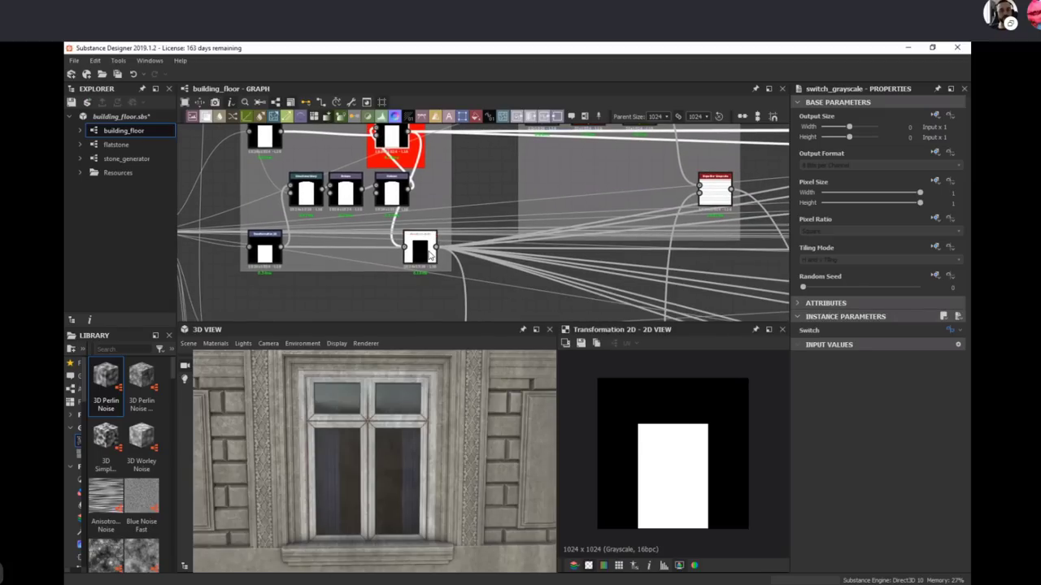
left_click(425, 248)
middle_click_drag(527, 287, 518, 216)
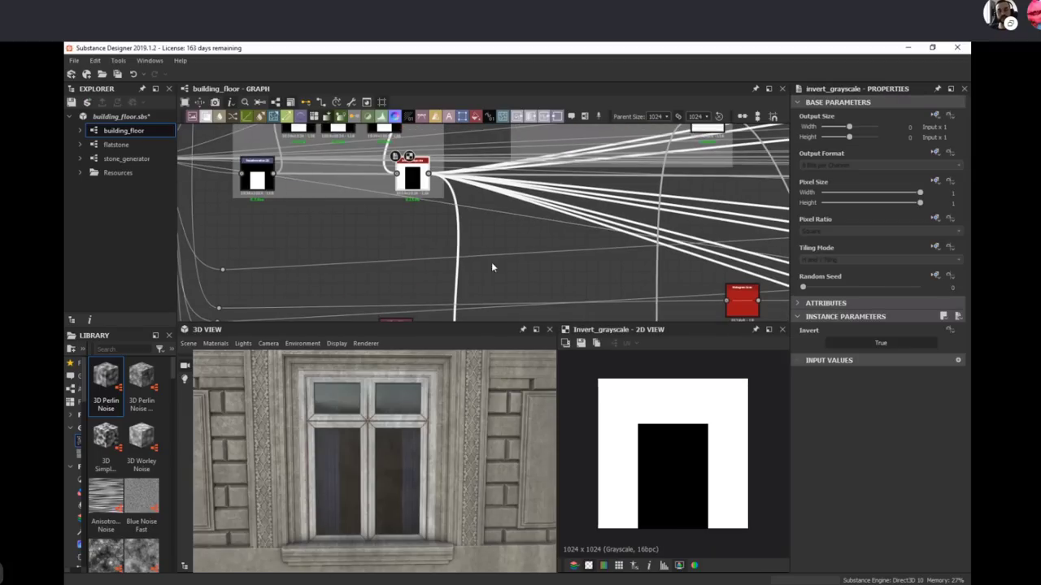
middle_click_drag(506, 279, 468, 96)
middle_click_drag(491, 237, 471, 184)
scroll(460, 234, "up", 3)
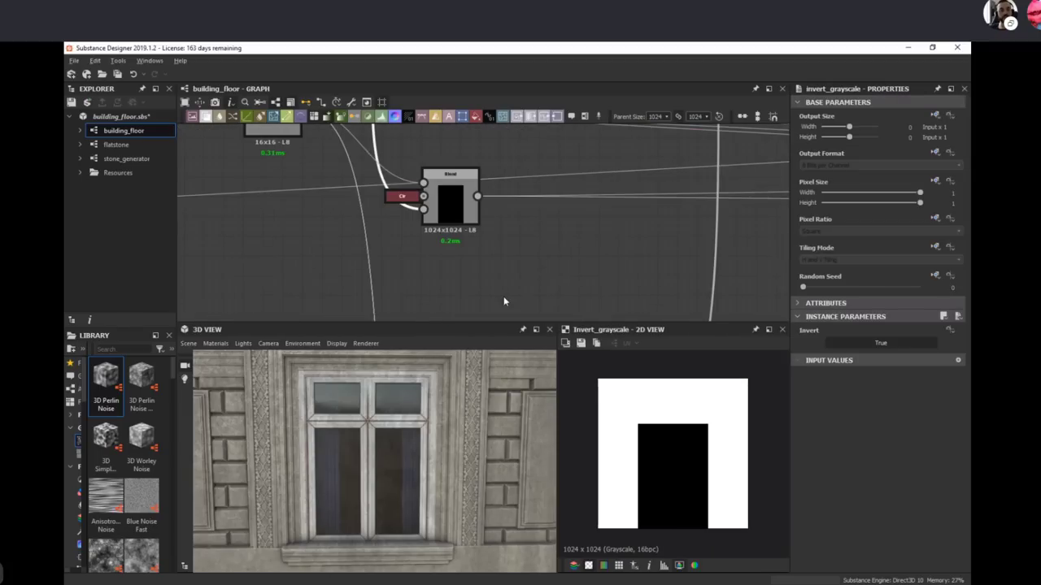
double_click(455, 204)
middle_click_drag(285, 152, 283, 193)
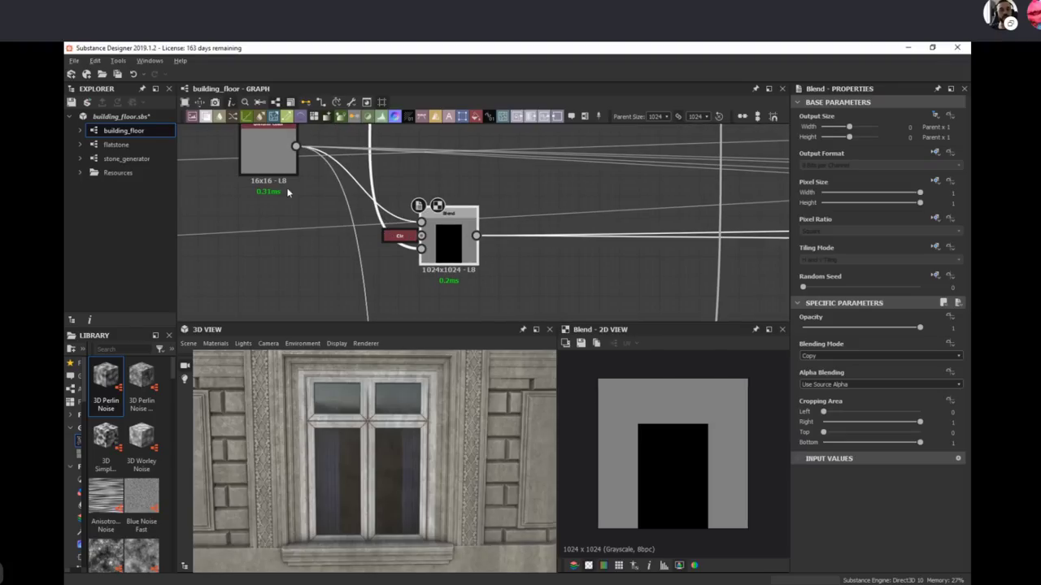
Step: Preview the Uniform Color inputs feeding the window mask Blend, and return to the Blend node's own result
left_click(269, 156)
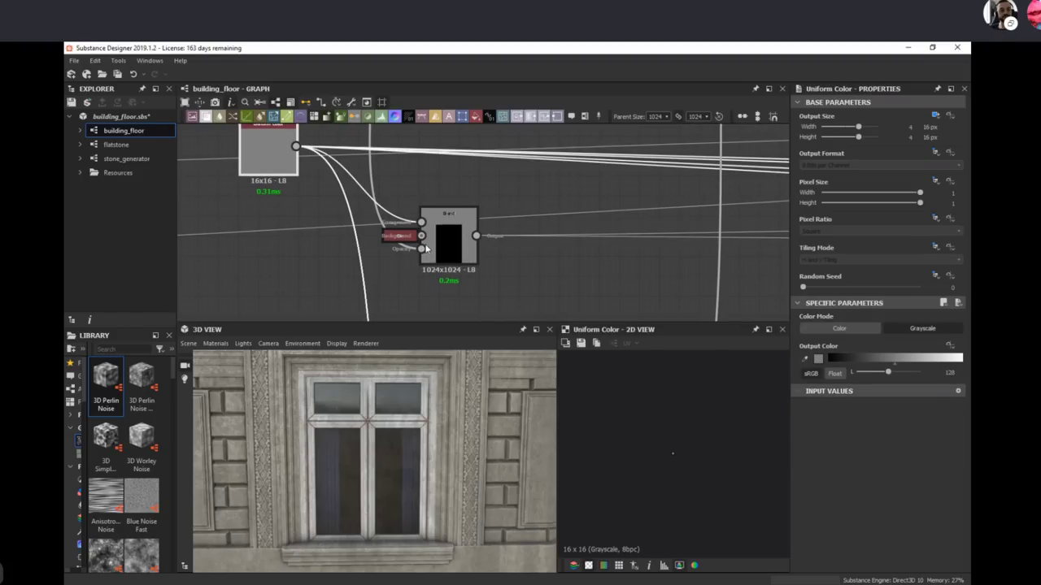
left_click(398, 235)
left_click(476, 253)
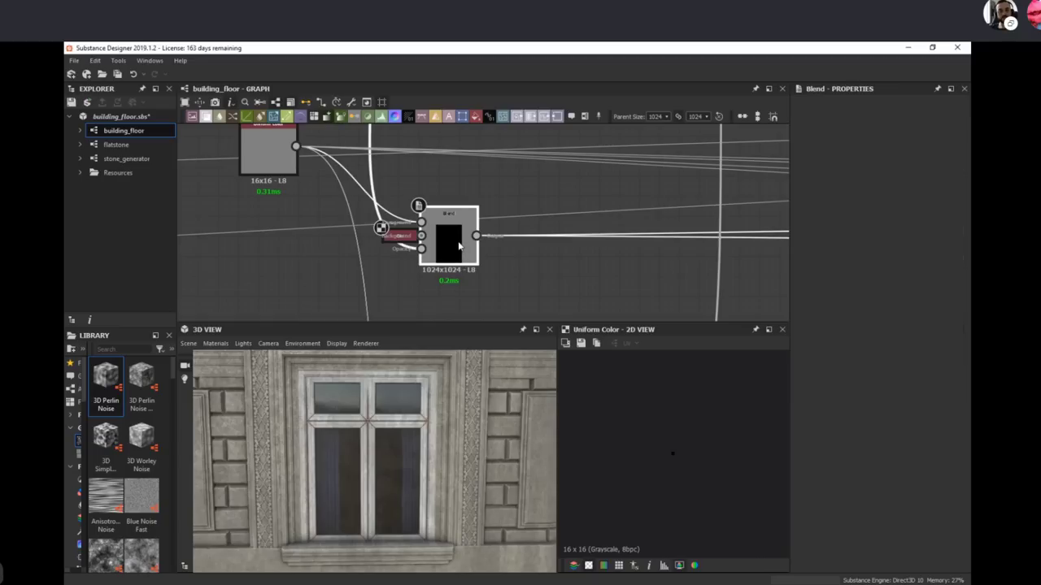
Step: Preview the downstream Multiply Blend that combines the grey window mask with the horizontal wall carving lines
scroll(641, 254, "down", 3)
middle_click_drag(399, 236, 59, 269)
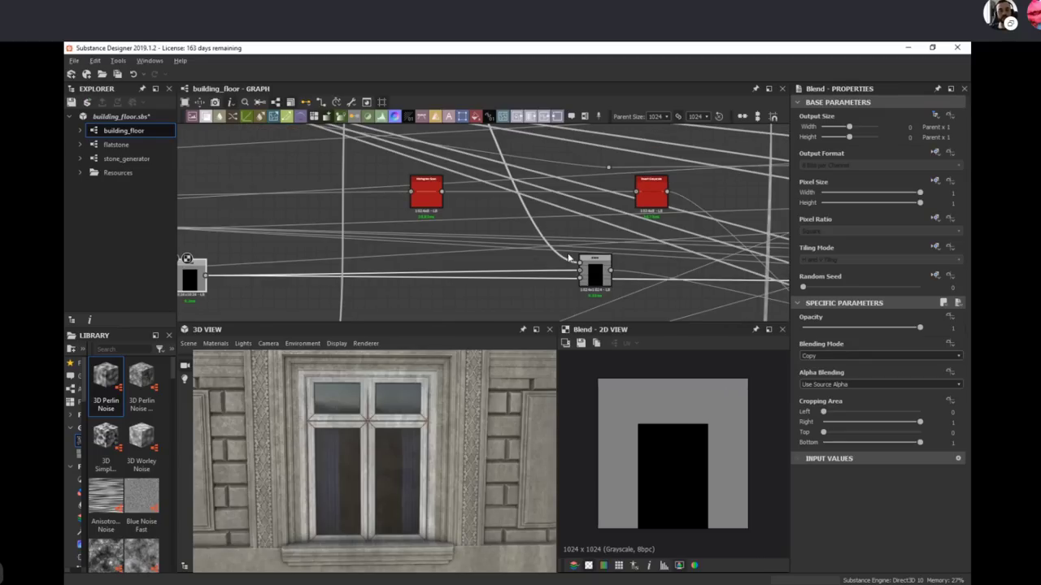
middle_click_drag(623, 290, 460, 272)
left_click(435, 249)
double_click(435, 249)
scroll(710, 475, "up", 3)
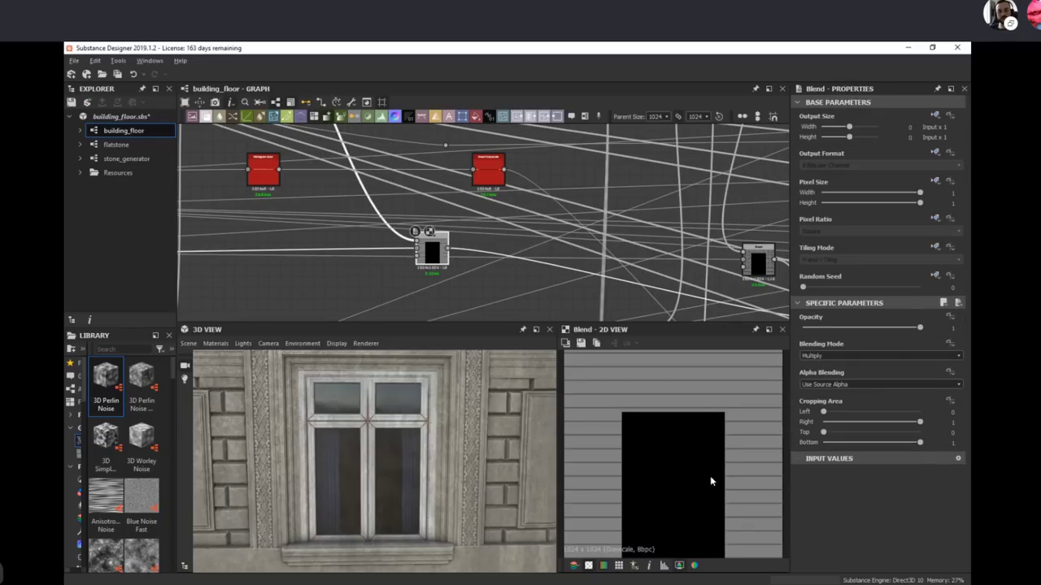
middle_click_drag(675, 403, 697, 434)
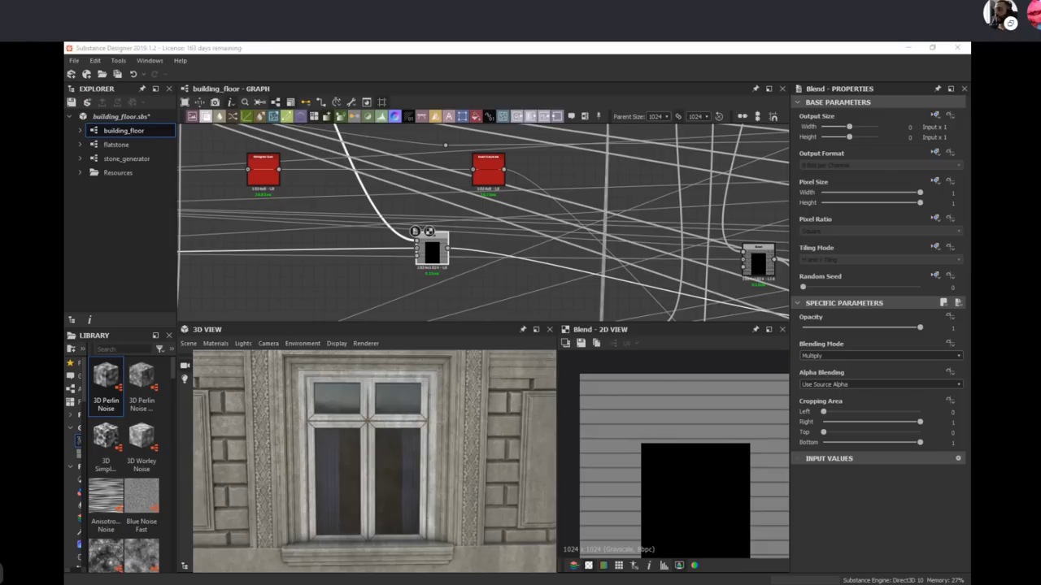
Step: Switch to the browser's reference board, examine the Haussmannian architecture photos, and return to Substance Designer
left_click_drag(1040, 358, 916, 370)
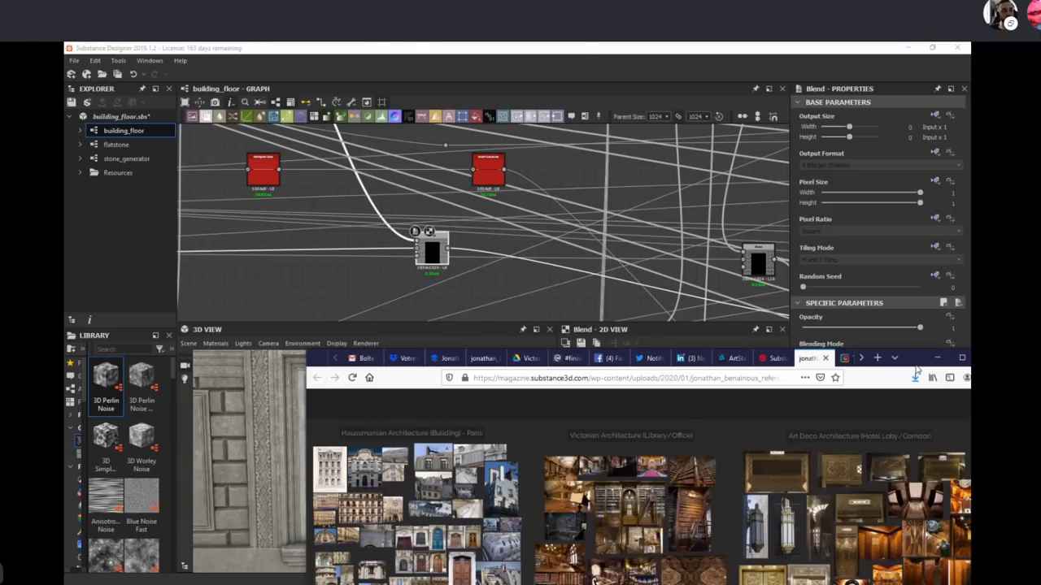
double_click(917, 370)
left_click(203, 299)
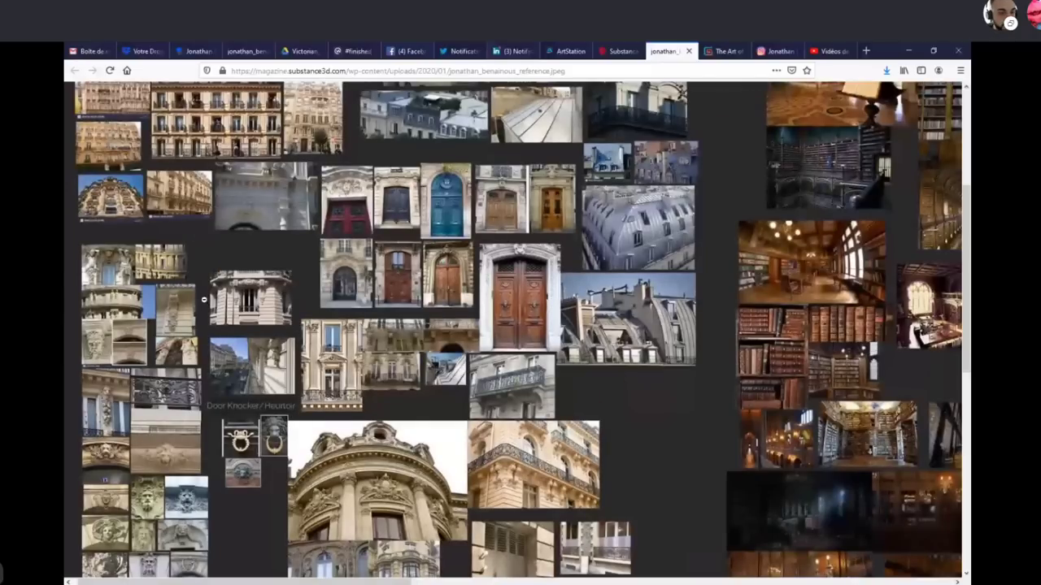
scroll(246, 346, "up", 2)
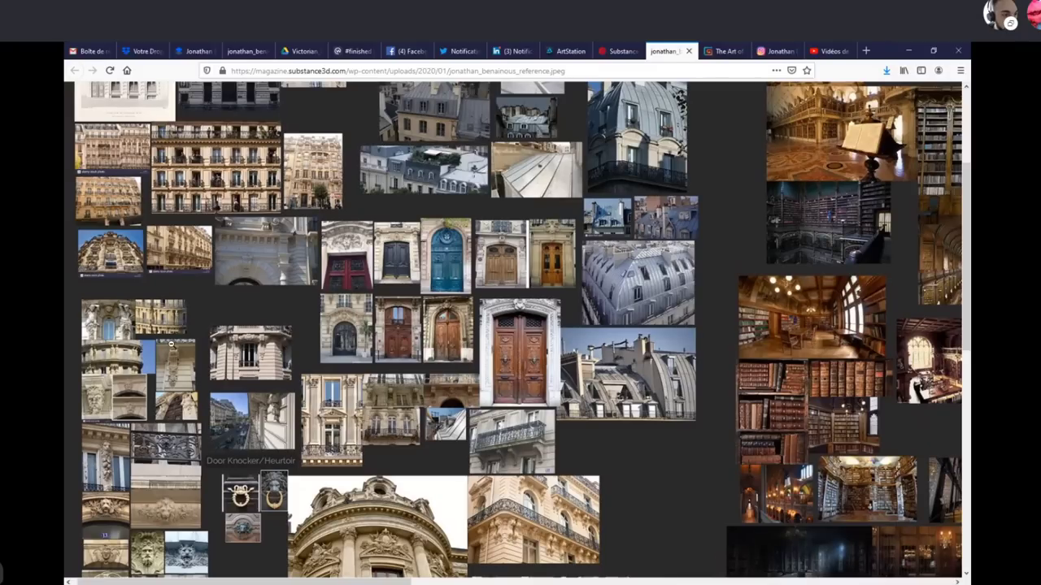
scroll(171, 294, "up", 1)
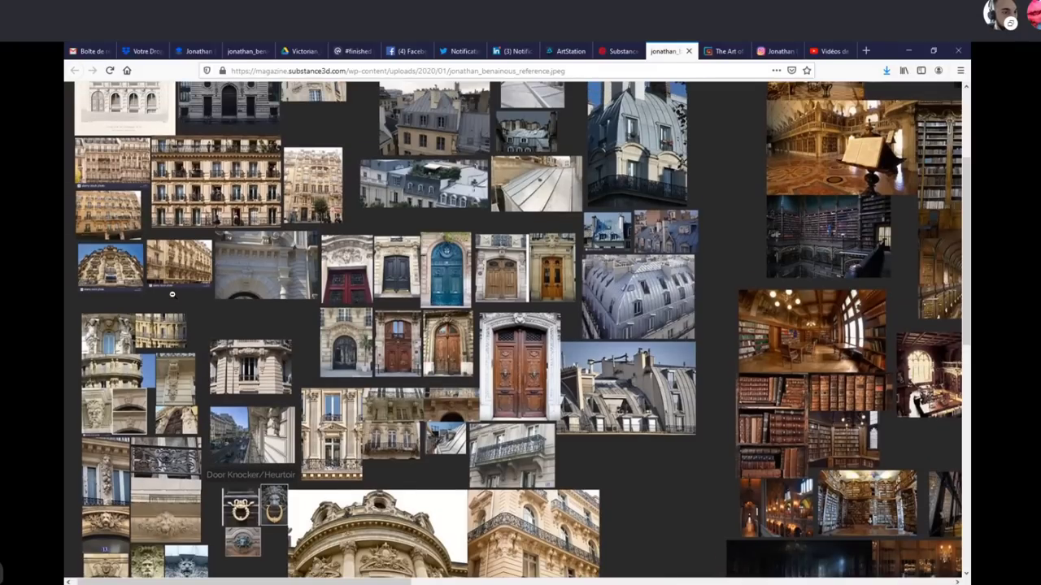
scroll(172, 294, "up", 5)
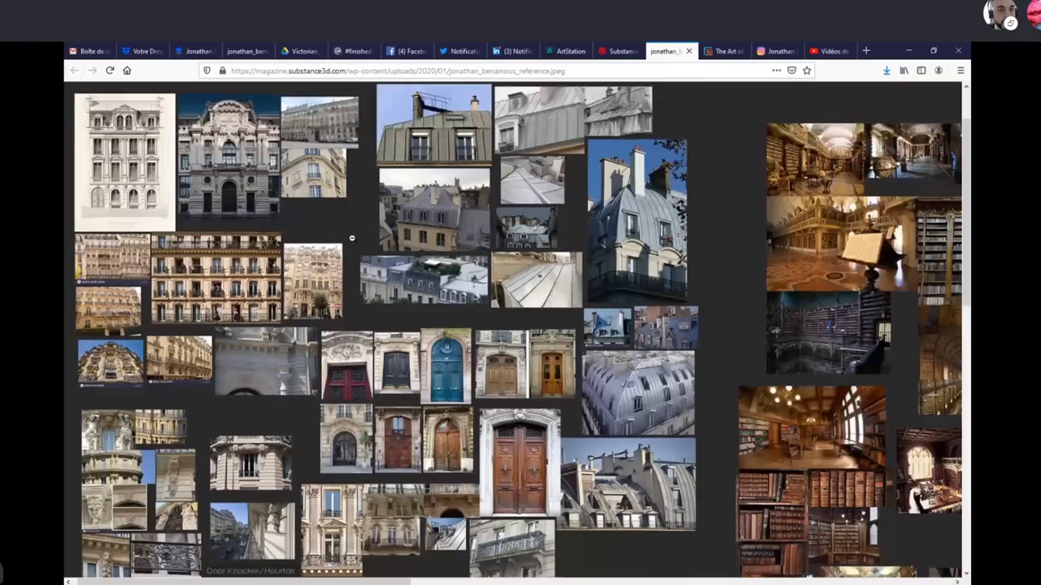
left_click(908, 51)
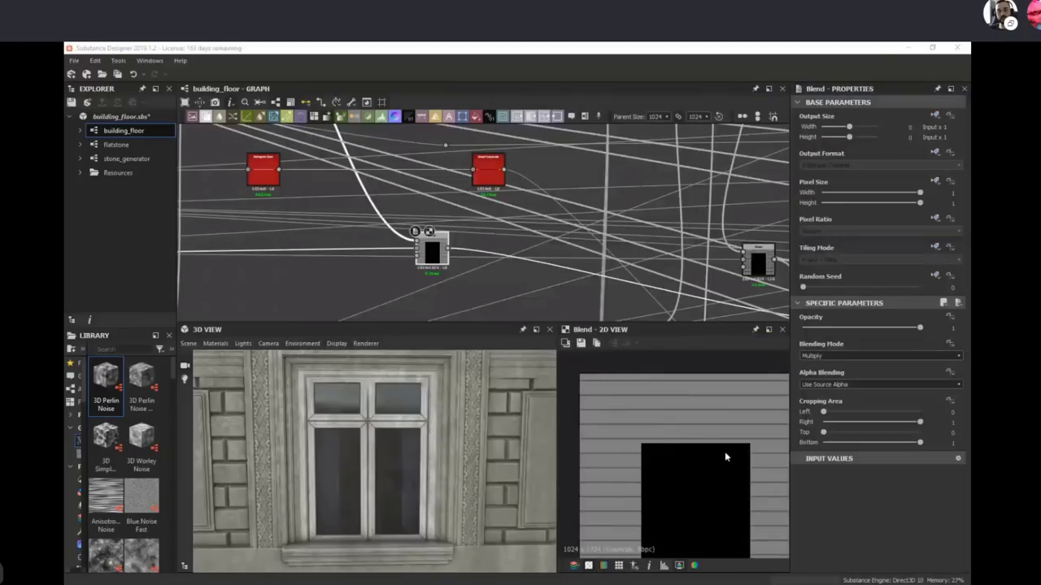
Step: Preview the Wall_Carving frame's Transformation 2D node and the Shape node feeding it in the 2D view
middle_click_drag(724, 452, 710, 465)
scroll(496, 277, "down", 3)
middle_click_drag(308, 130, 401, 247)
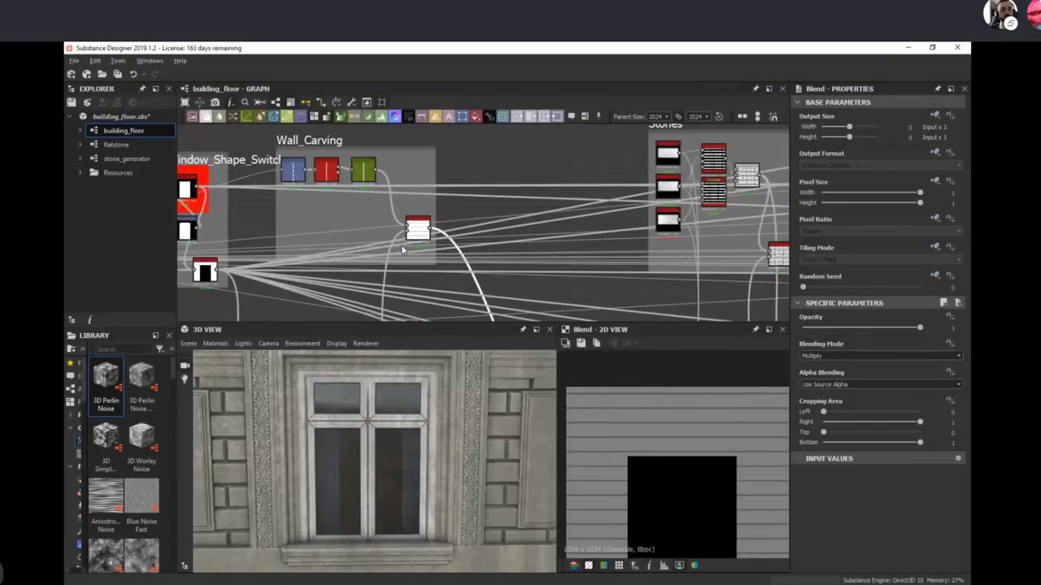
scroll(333, 199, "up", 2)
left_click(280, 160)
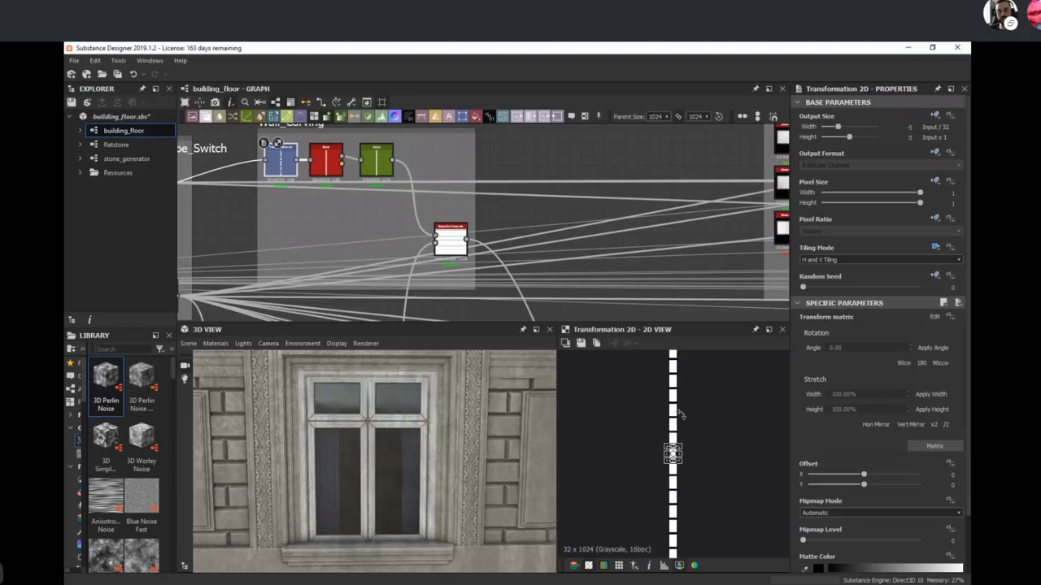
double_click(264, 162)
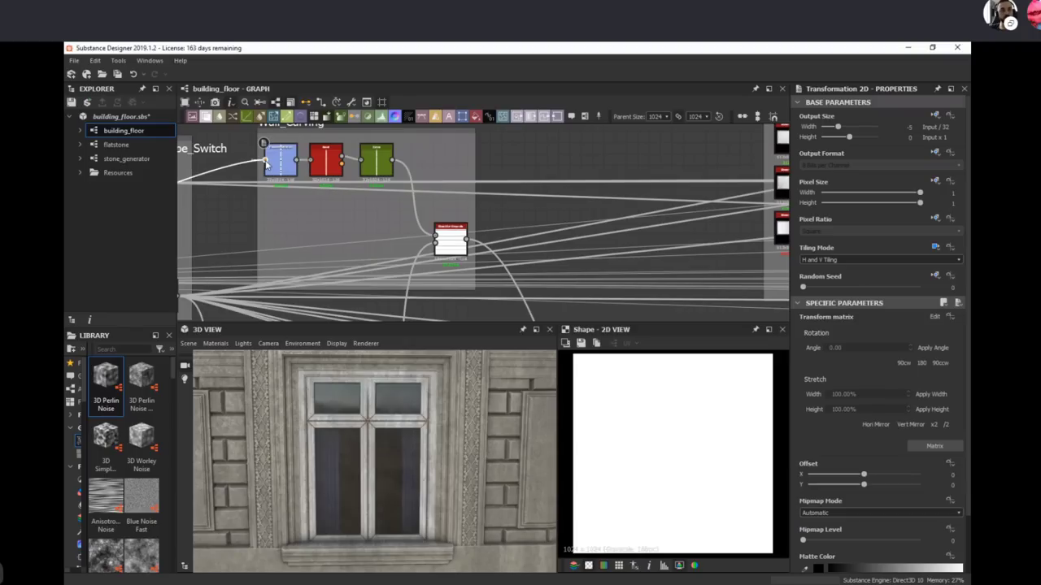
scroll(669, 425, "down", 2)
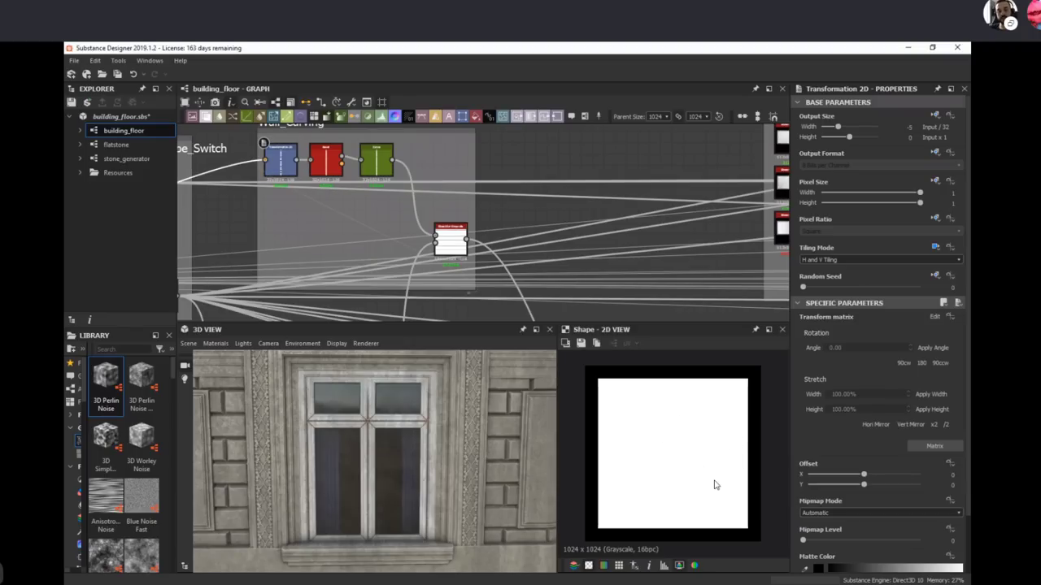
Step: Preview the Wall_Carving chain's Curve and Bevel nodes, and the Slope Blur Grayscale that outputs the carving lines
double_click(376, 161)
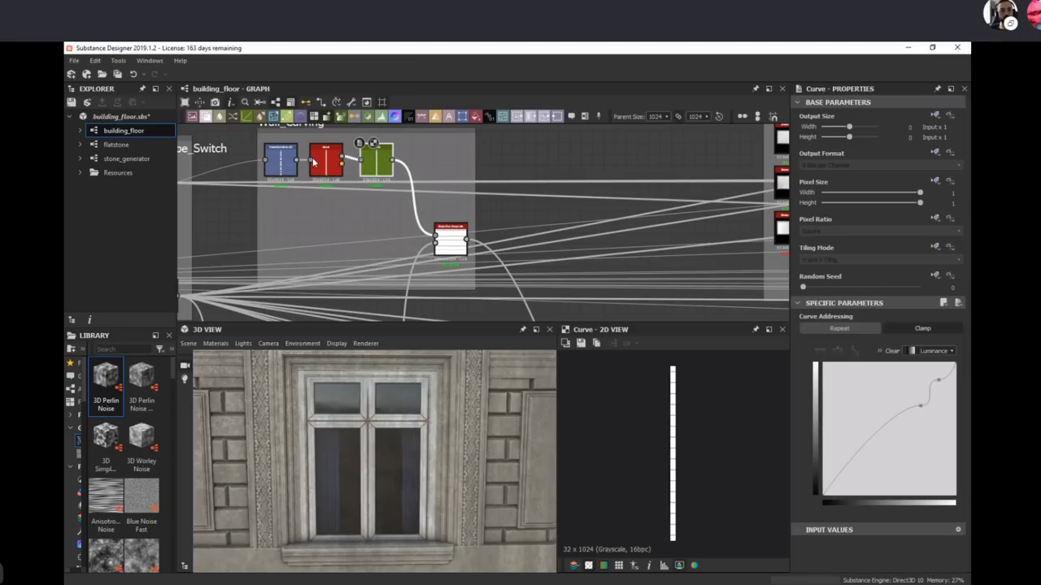
double_click(328, 165)
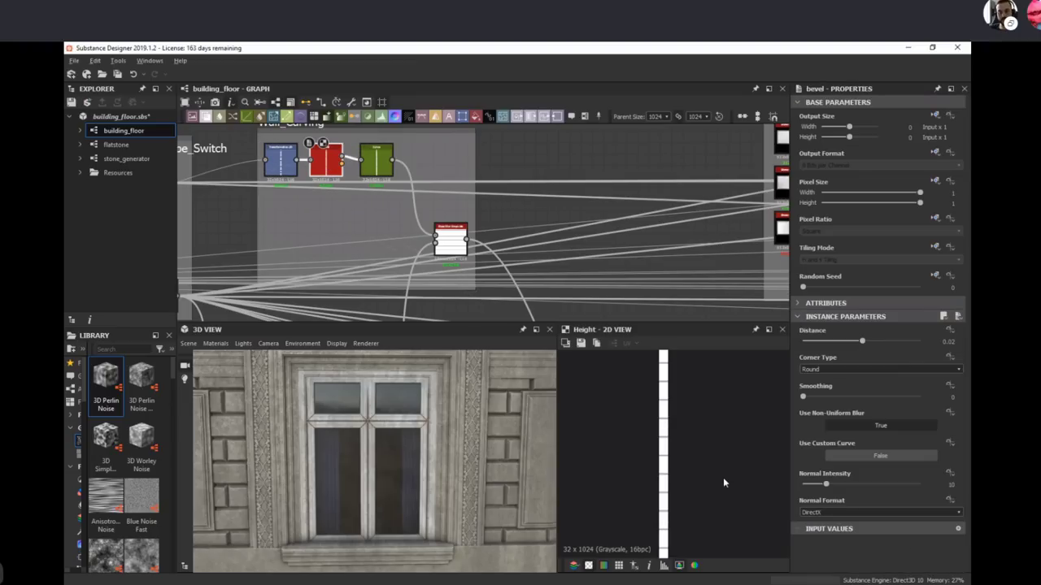
double_click(376, 160)
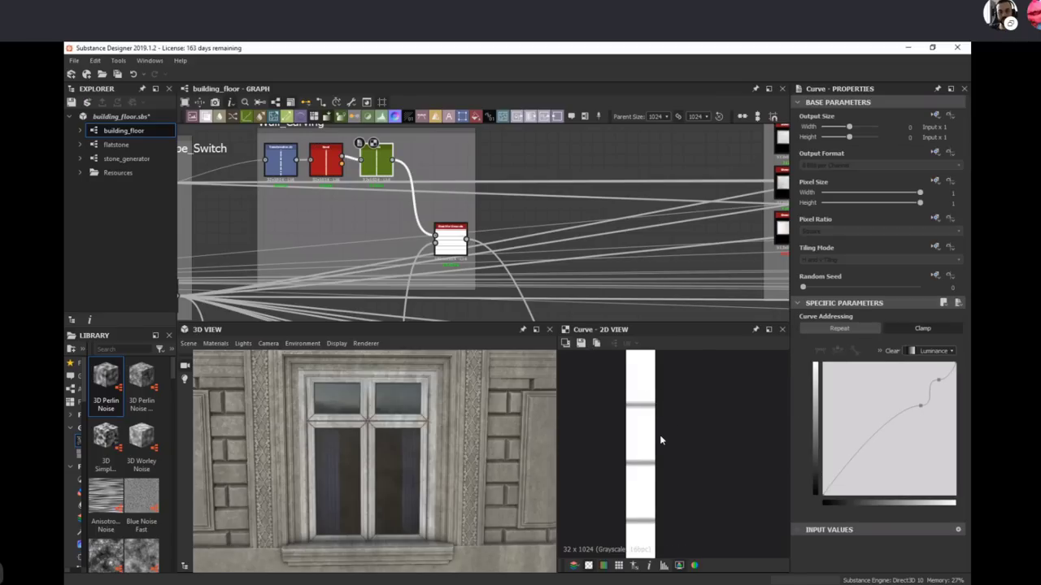
double_click(451, 239)
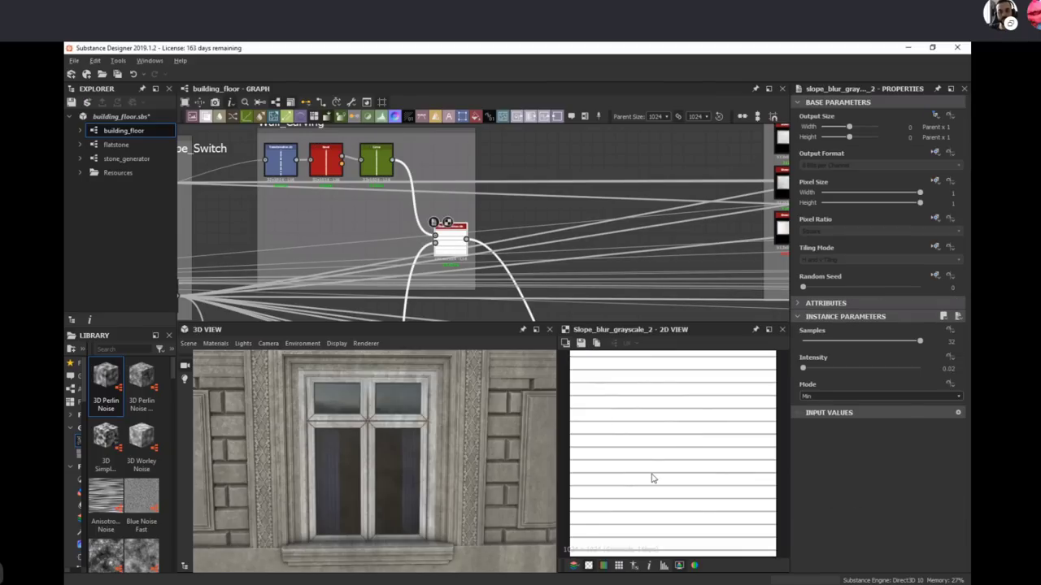
Step: Preview the Multiply Blend fed by the wall carving lines again and trace its incoming and outgoing links
middle_click_drag(483, 241, 392, 87)
double_click(496, 244)
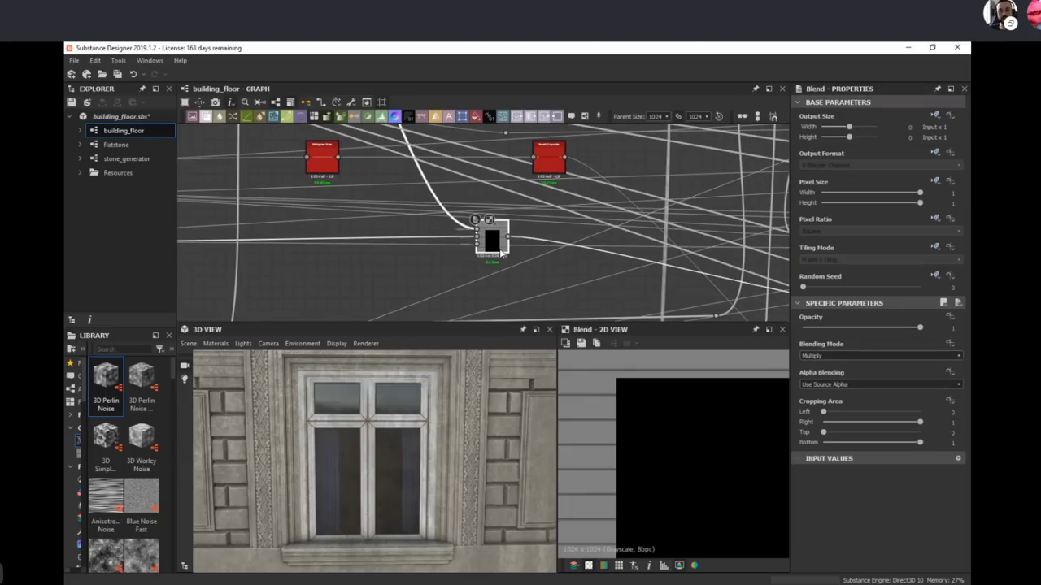
scroll(524, 262, "down", 4)
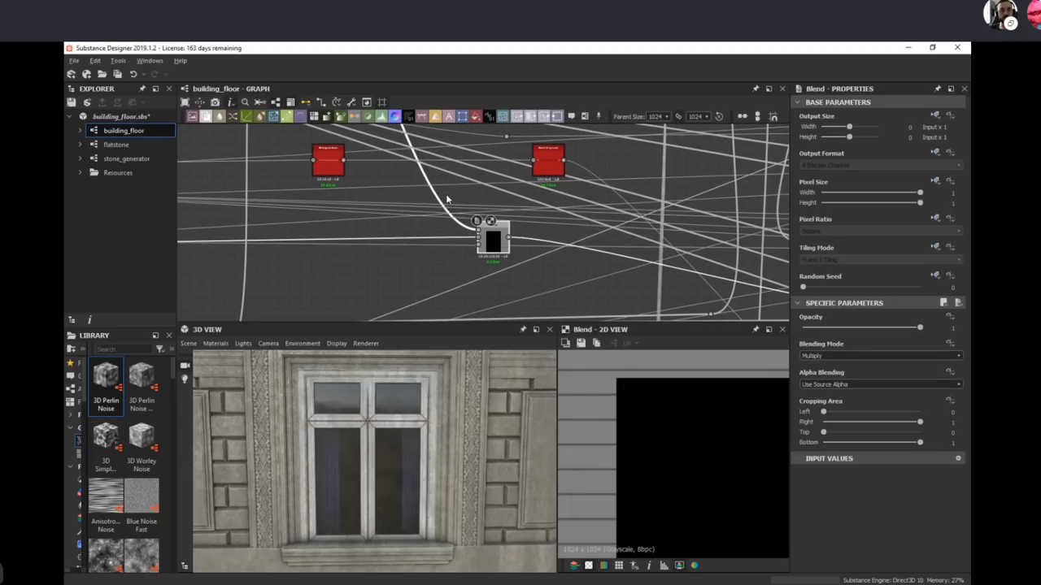
scroll(528, 268, "down", 3)
scroll(545, 273, "up", 6)
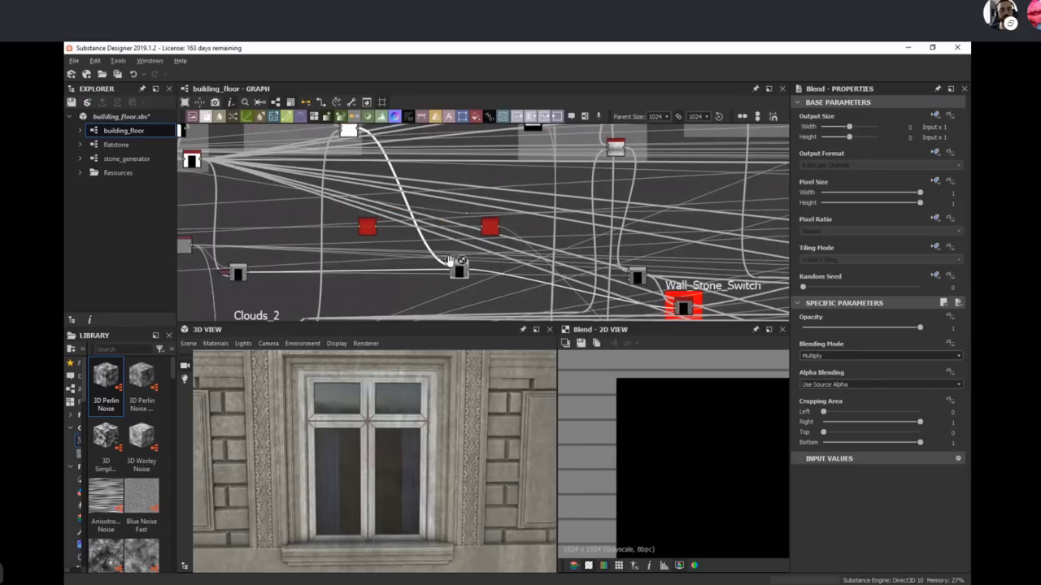
scroll(739, 431, "down", 3)
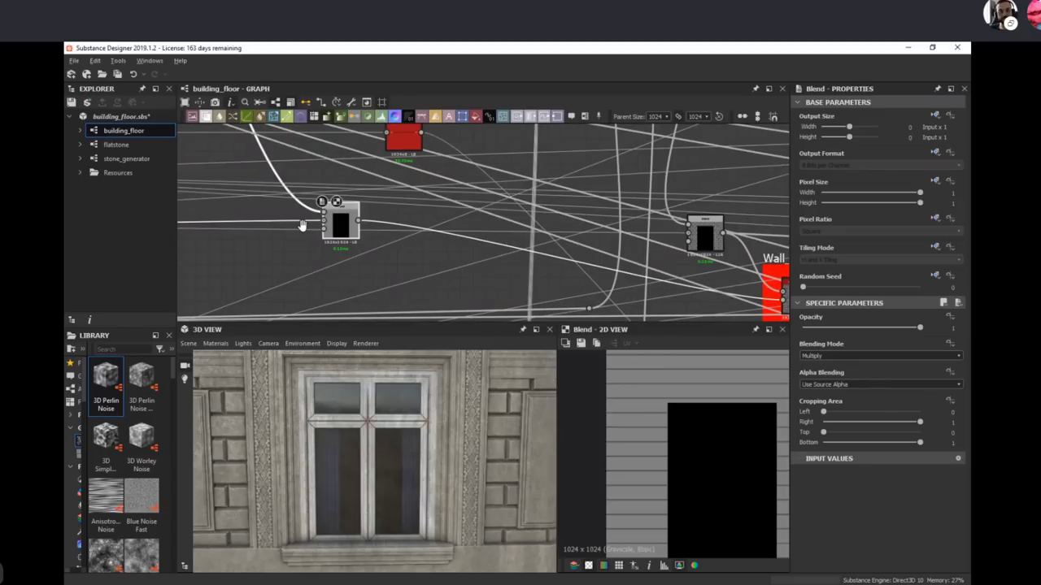
Step: Preview the Blend node feeding Wall_Stone_Switch that multiplies the stone brick pattern with the window mask
middle_click_drag(737, 287, 523, 288)
left_click(491, 235)
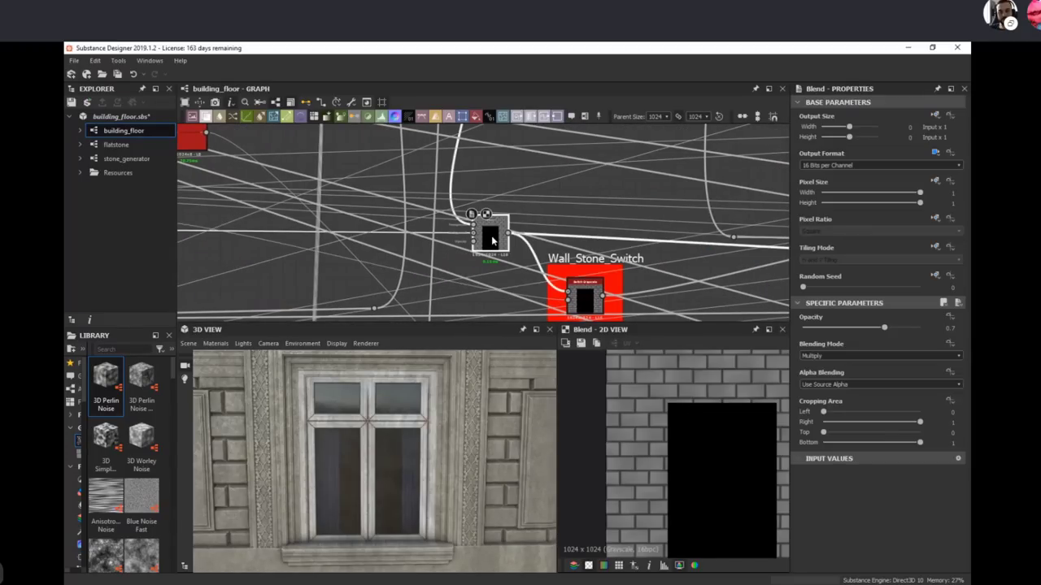
middle_click_drag(494, 259, 444, 239)
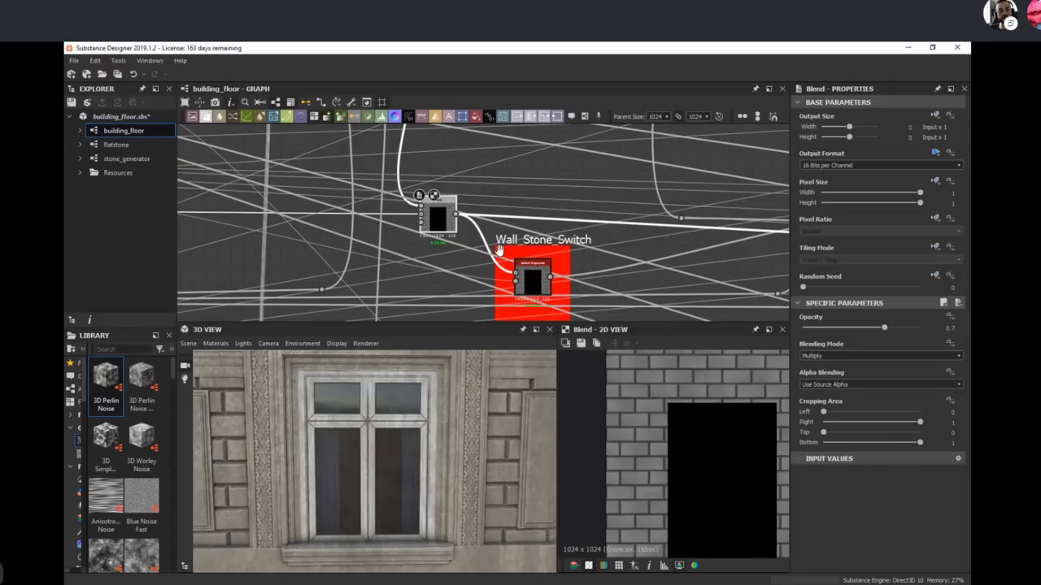
Step: Move the stone pattern Blend node further above Wall_Stone_Switch, and preview the switch node's output
middle_click_drag(470, 207, 513, 261)
scroll(477, 230, "down", 2)
left_click_drag(486, 245, 488, 192)
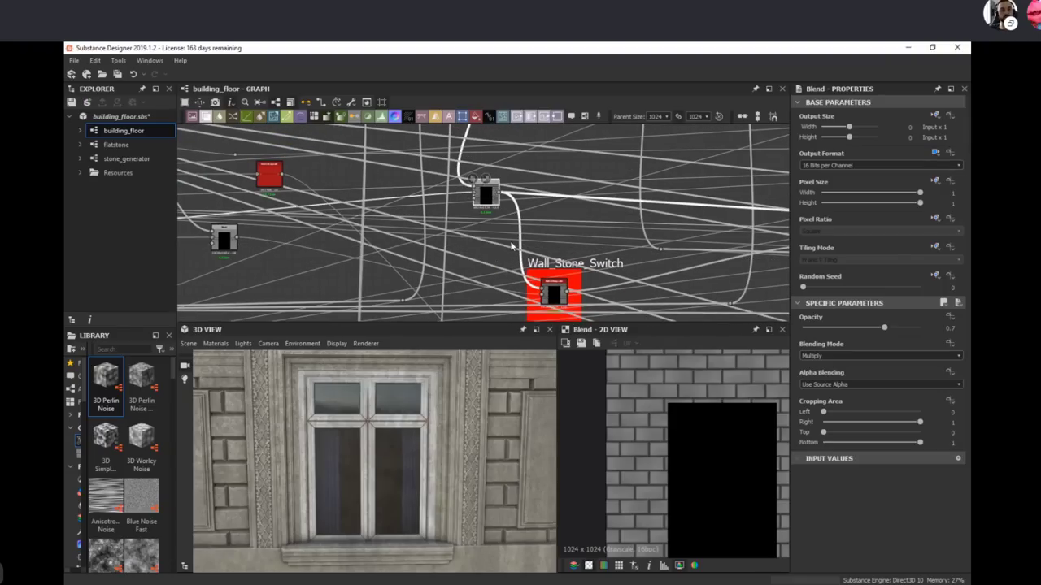
middle_click_drag(389, 268, 453, 269)
left_click(615, 292)
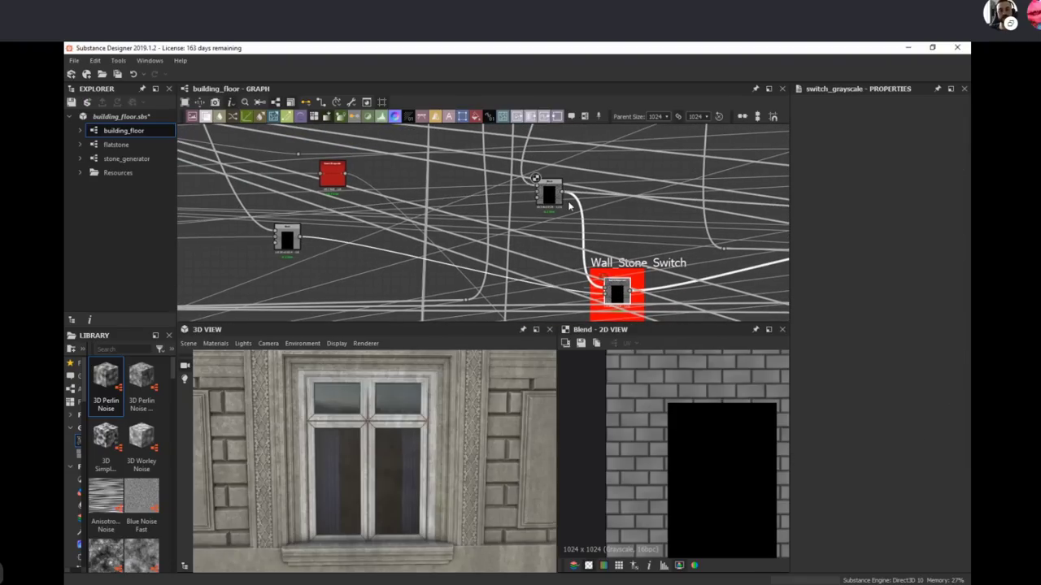
middle_click_drag(536, 198, 406, 151)
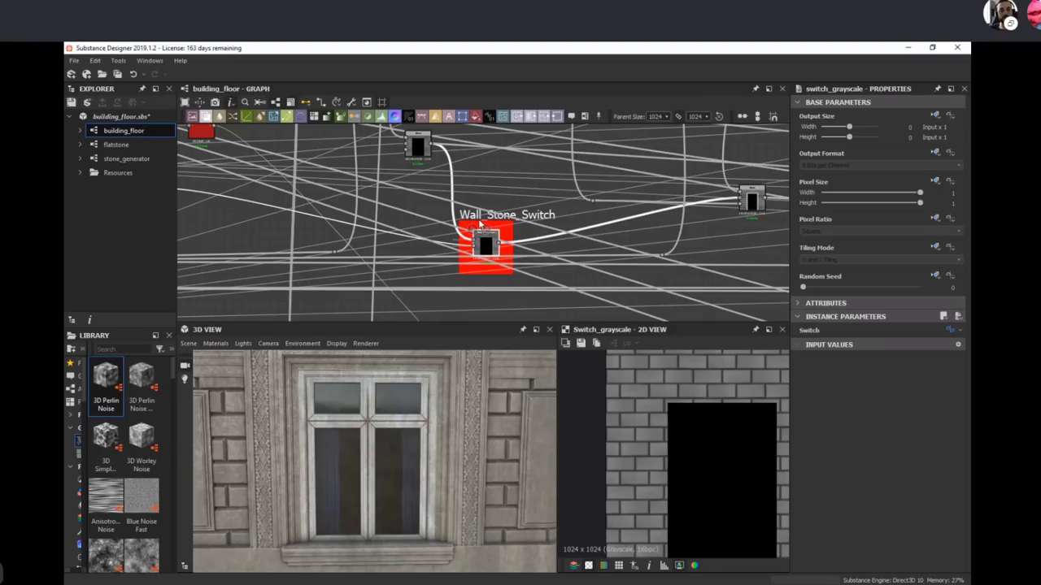
Step: Preview the Add (Linear Dodge) Blend in the Stones frame and examine its individual bricks up close
middle_click_drag(452, 195, 461, 233)
scroll(455, 223, "up", 2)
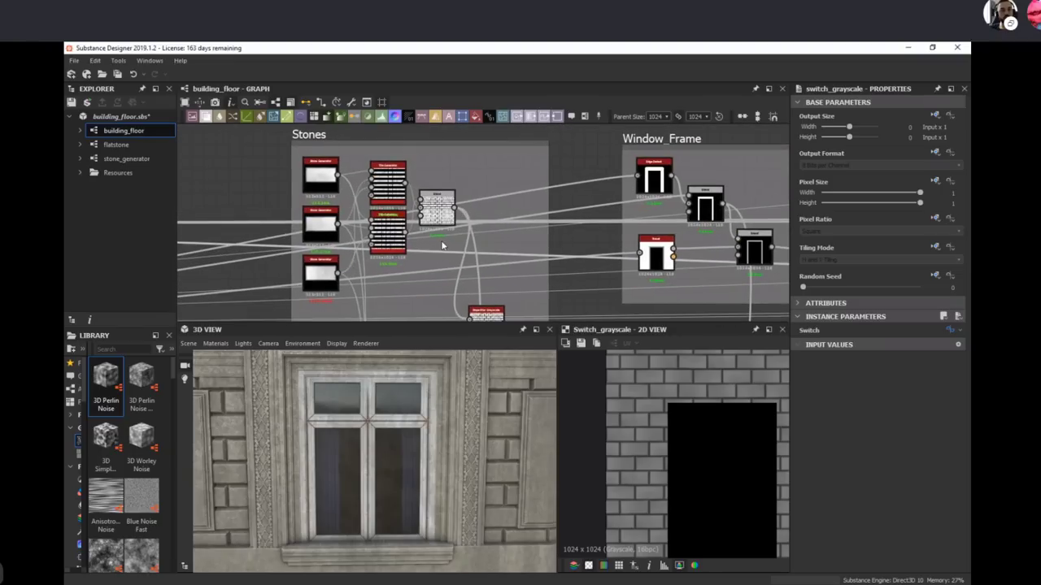
left_click(396, 189)
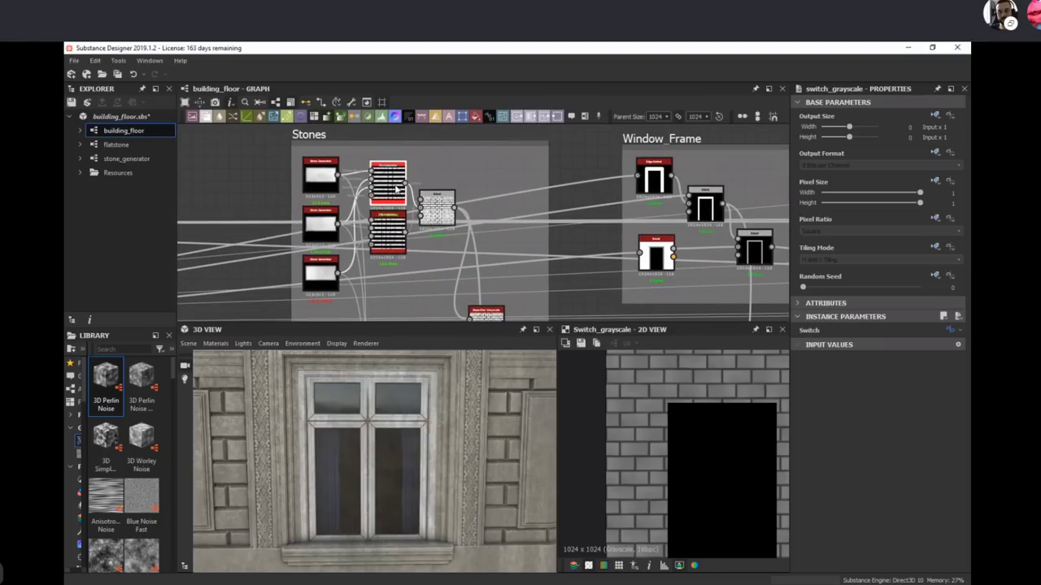
double_click(438, 208)
scroll(652, 422, "up", 4)
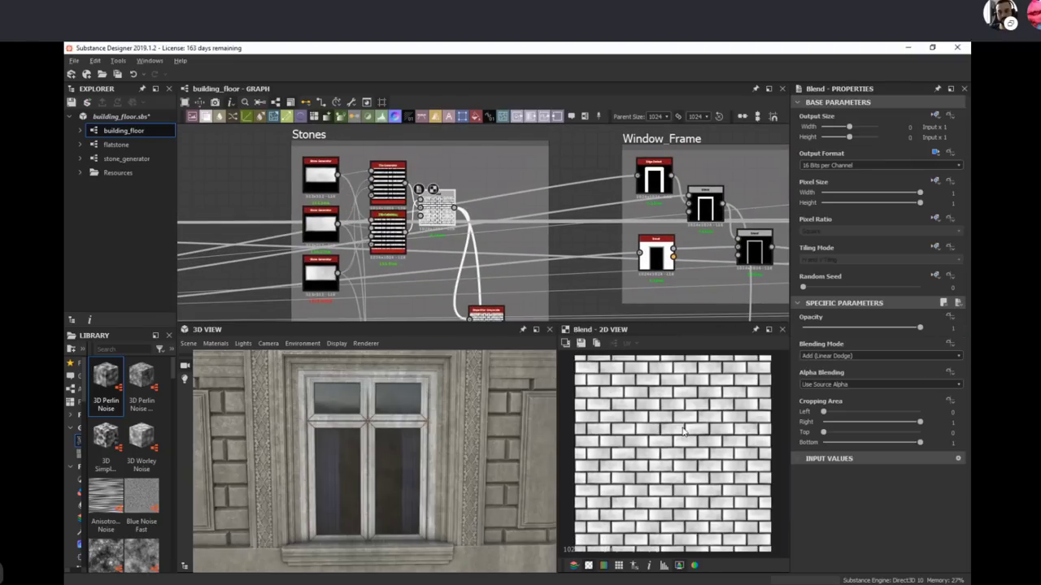
middle_click_drag(652, 472, 679, 472)
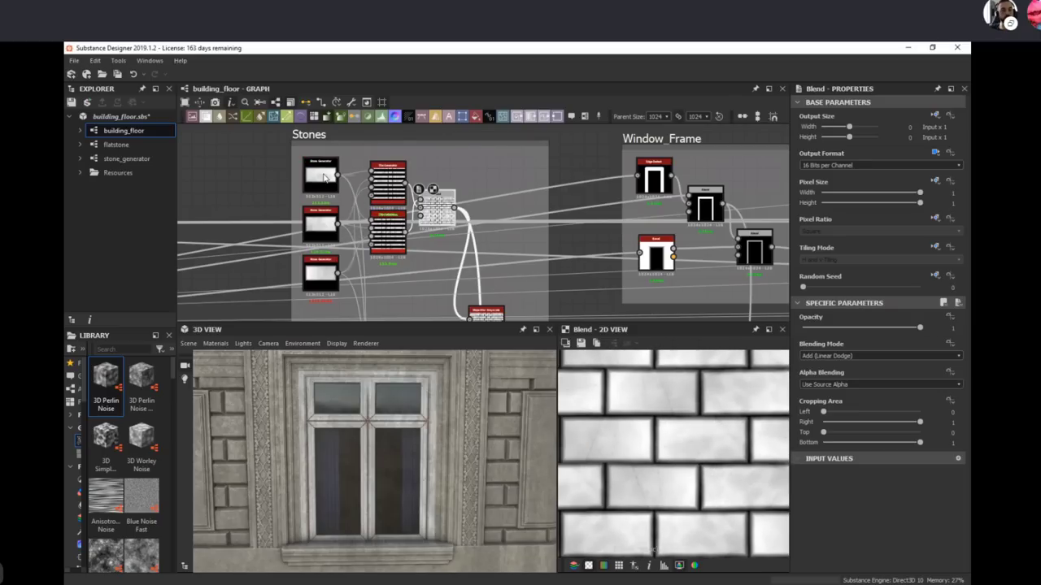
Step: Preview the first stone_generator node in the Stones frame and fit the whole stone in the 2D view
double_click(324, 176)
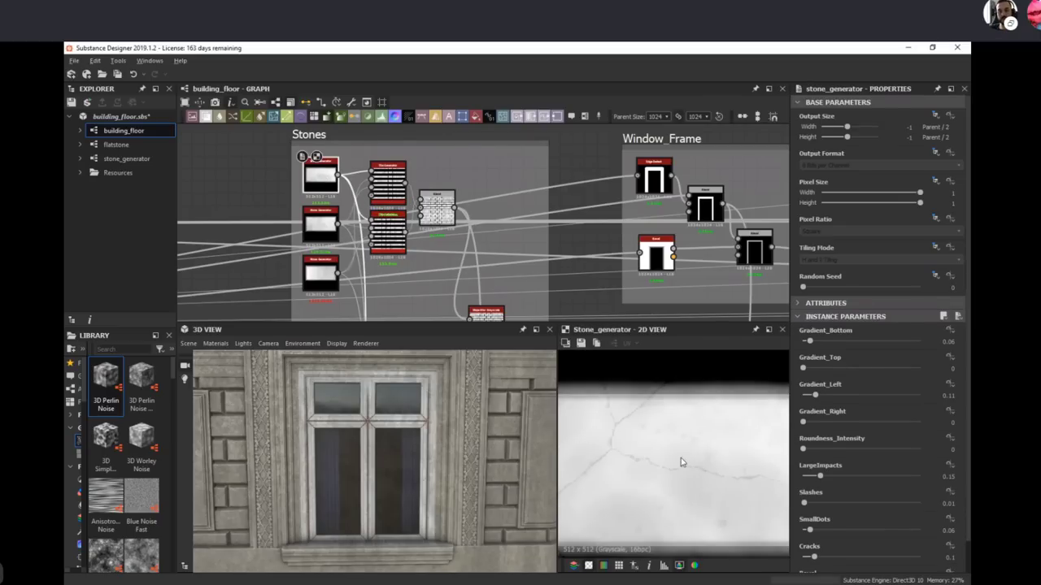
scroll(672, 465, "down", 3)
middle_click_drag(672, 467, 673, 459)
key("f")
Step: Duplicate the first stone_generator node, place the copy in the empty area outside the Stones frame, and preview it
middle_click_drag(389, 226, 469, 242)
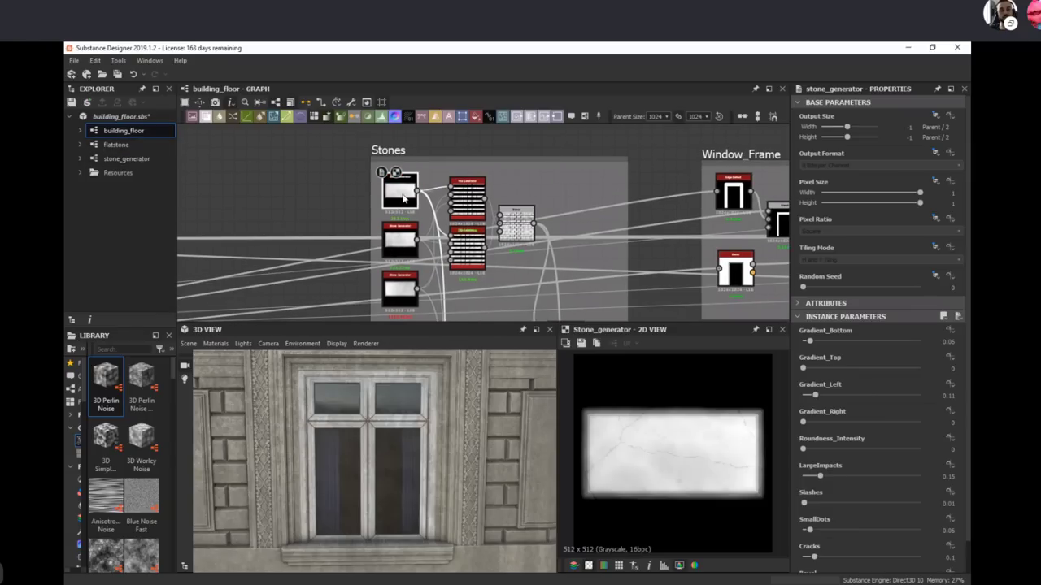
key("ctrl+d")
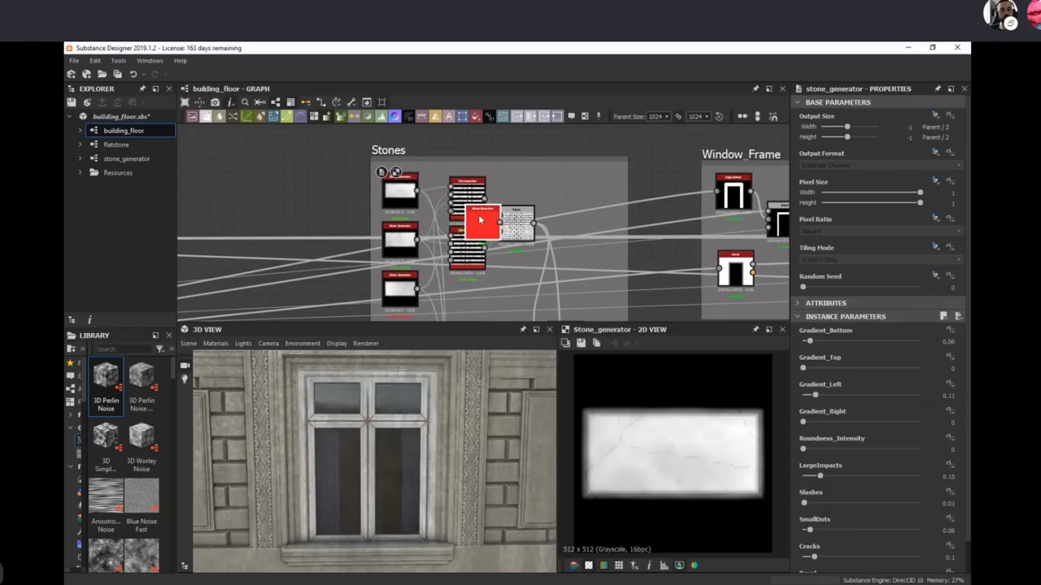
left_click_drag(480, 219, 274, 177)
left_click(280, 179)
left_click(281, 181)
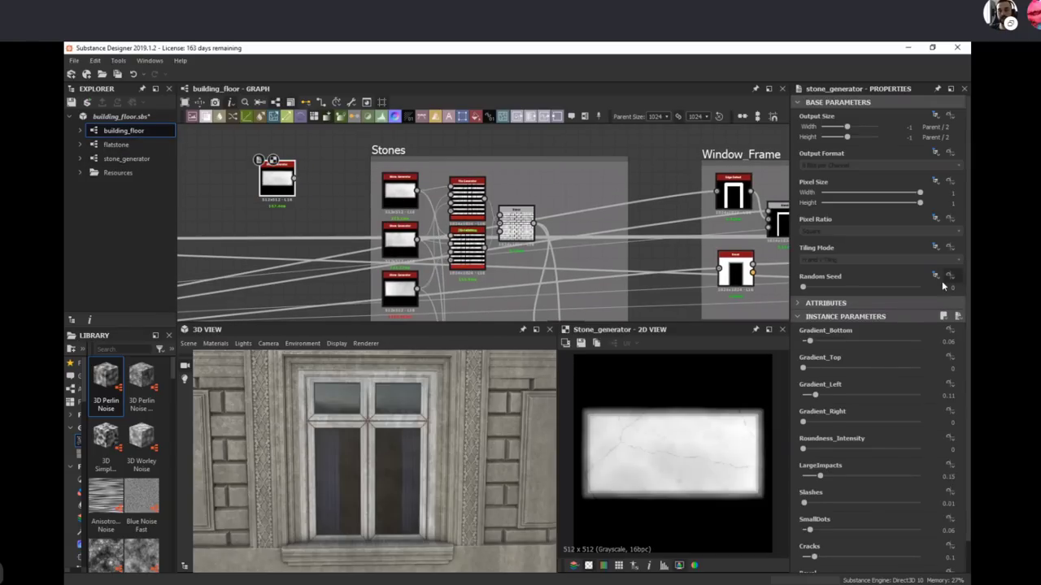
Step: Try several Random Seed values on the duplicated stone_generator and settle on 5
left_click(826, 287)
left_click(837, 287)
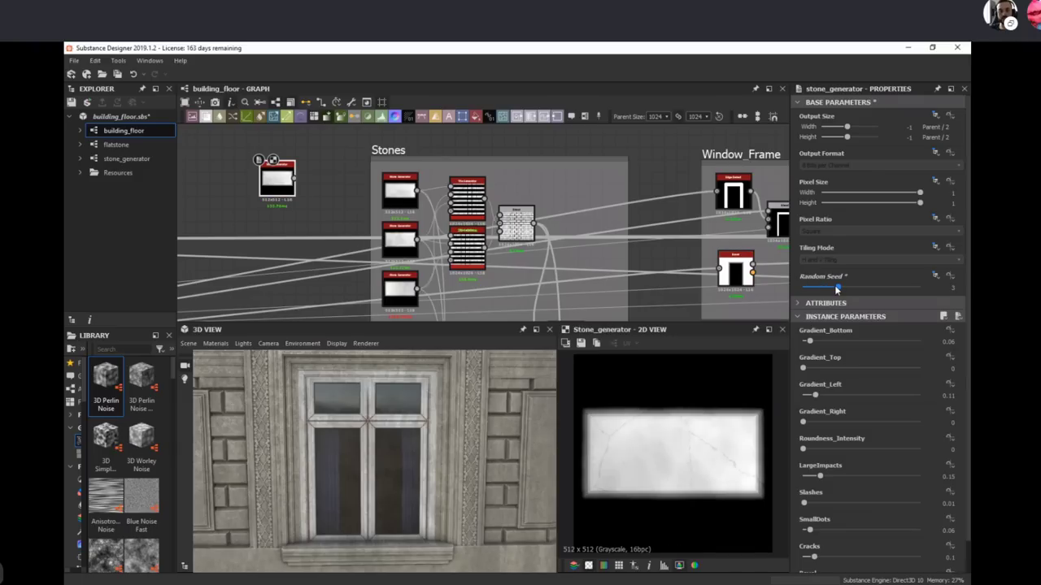
left_click(848, 287)
left_click(861, 287)
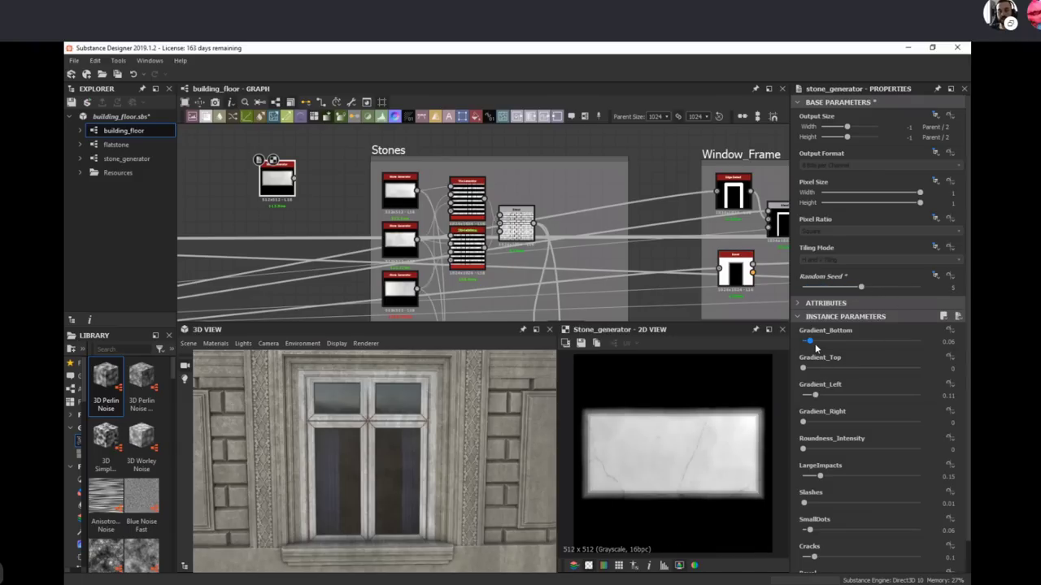
Step: Set the duplicated stone_generator's Gradient_Bottom to 0.78 and Gradient_Left to 0.5
scroll(841, 420, "down", 1)
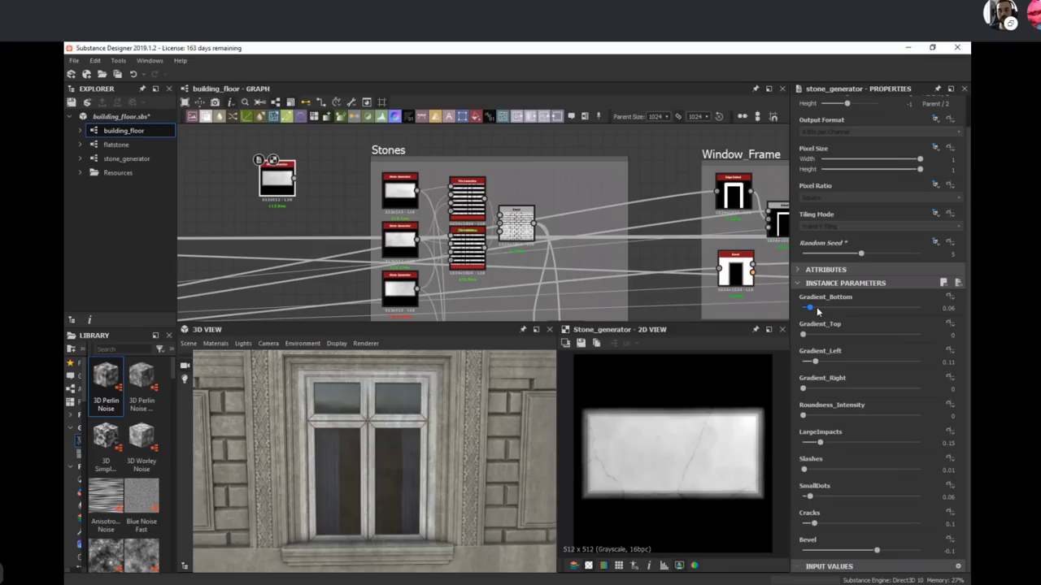
left_click_drag(809, 309, 894, 308)
left_click_drag(804, 335, 860, 362)
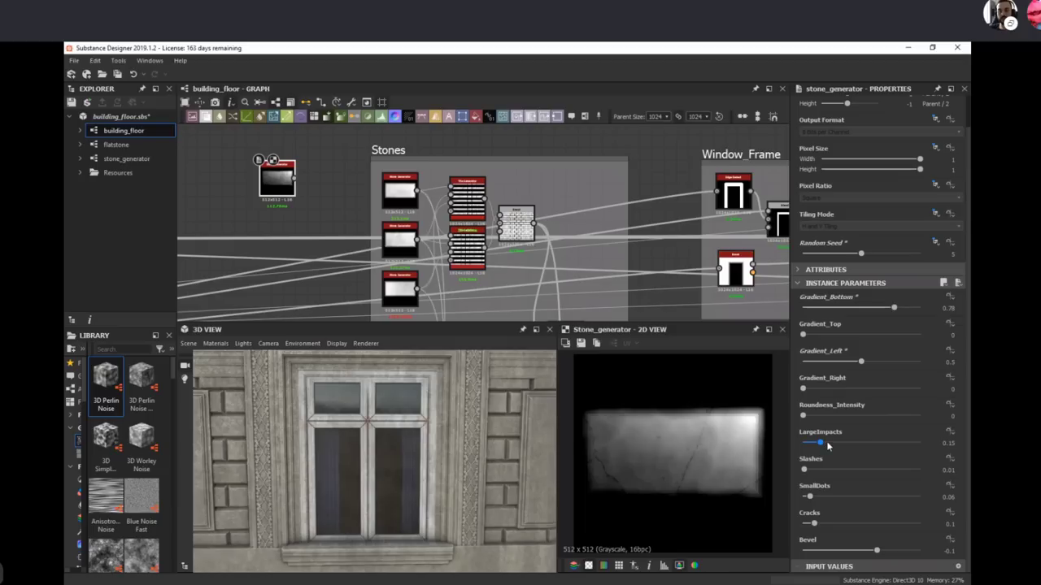
Step: Try LargeImpacts 0.11 and stronger small dots and cracks on the duplicated stone_generator, and delete that duplicate from the graph
left_click_drag(821, 444, 815, 444)
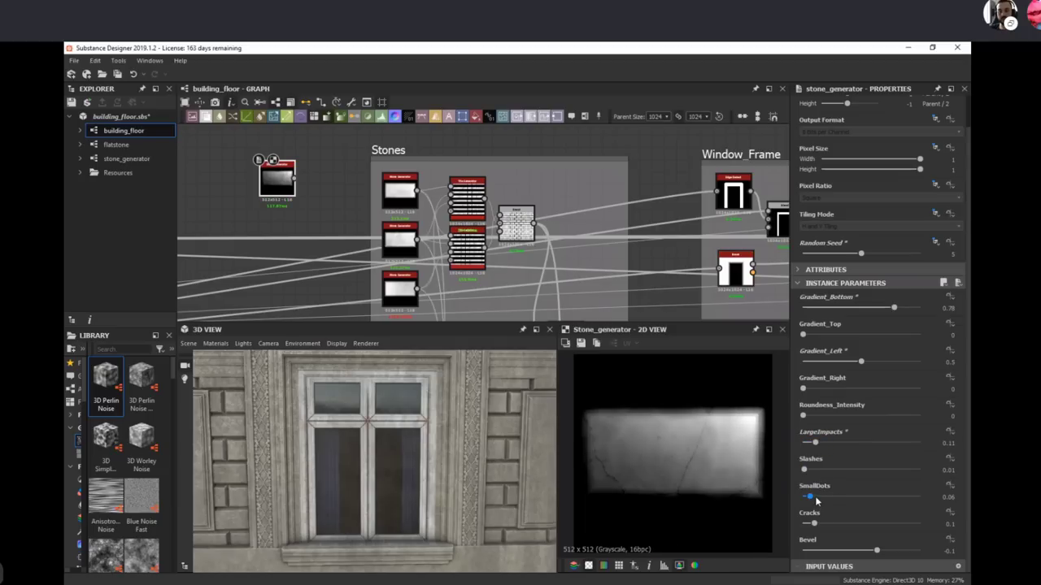
left_click_drag(815, 497, 838, 523)
left_click_drag(281, 182, 256, 170)
key("Delete")
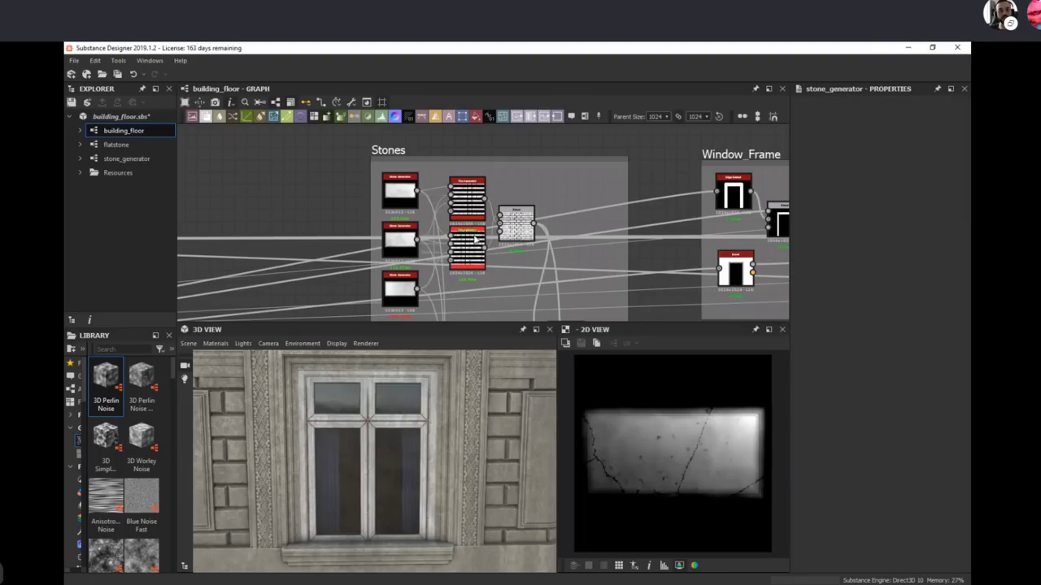
Step: Preview the Stones frame's first tile_generator, the Blend that combines the tile rows, and the slope blur fed by it
double_click(527, 229)
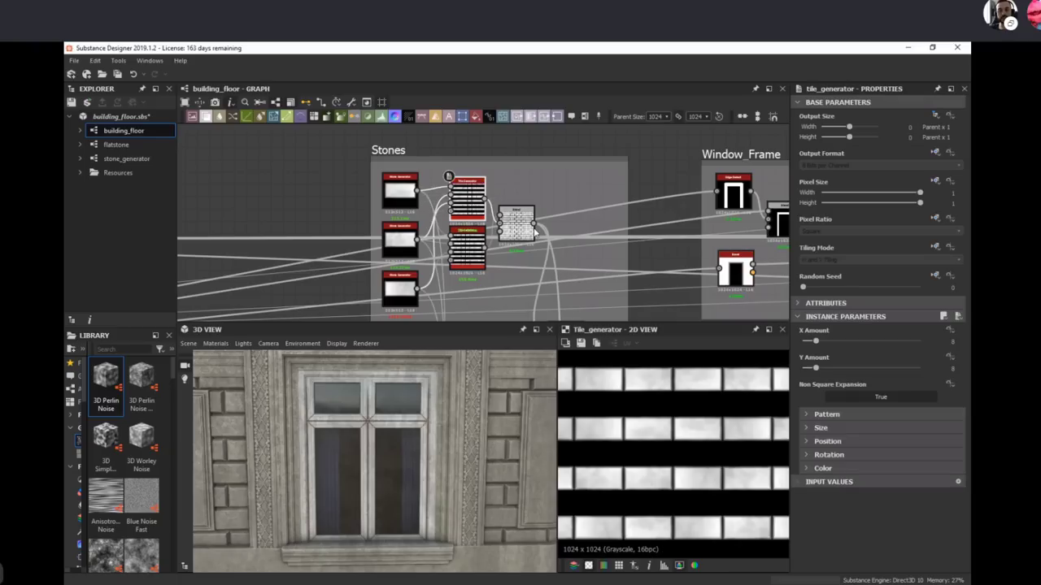
double_click(523, 233)
middle_click_drag(574, 232, 514, 111)
double_click(518, 244)
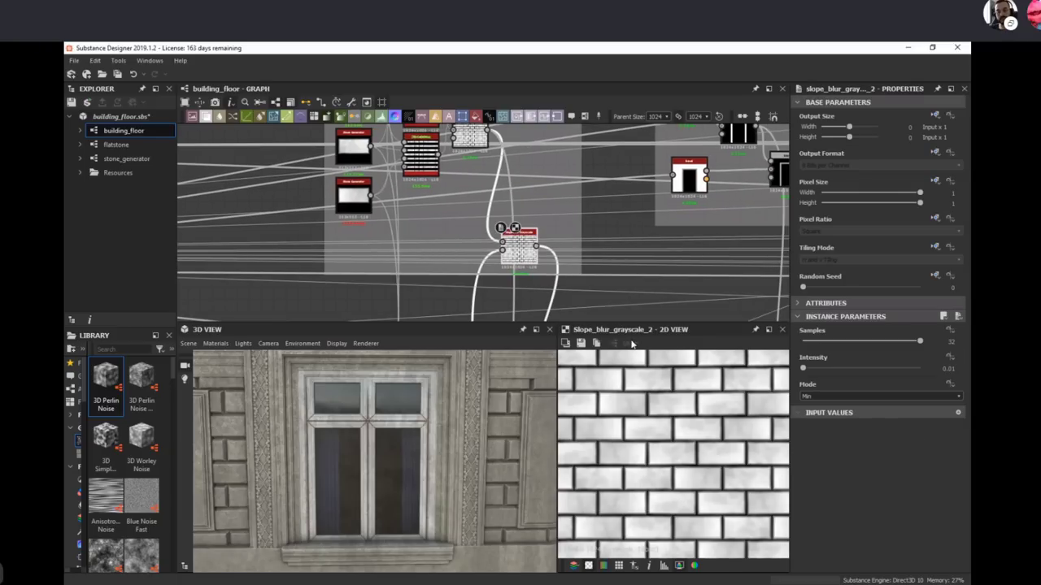
Step: Follow the stone chain down the graph and preview the Wall_Stone_Switch node's output
middle_click_drag(561, 275, 510, 162)
scroll(529, 229, "down", 2)
middle_click_drag(530, 232, 492, 107)
double_click(543, 261)
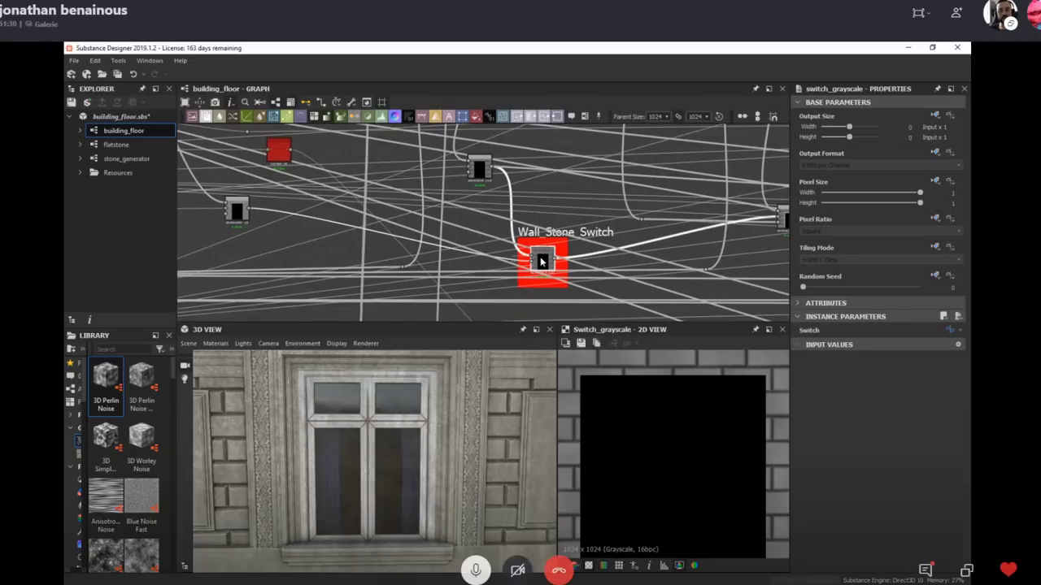
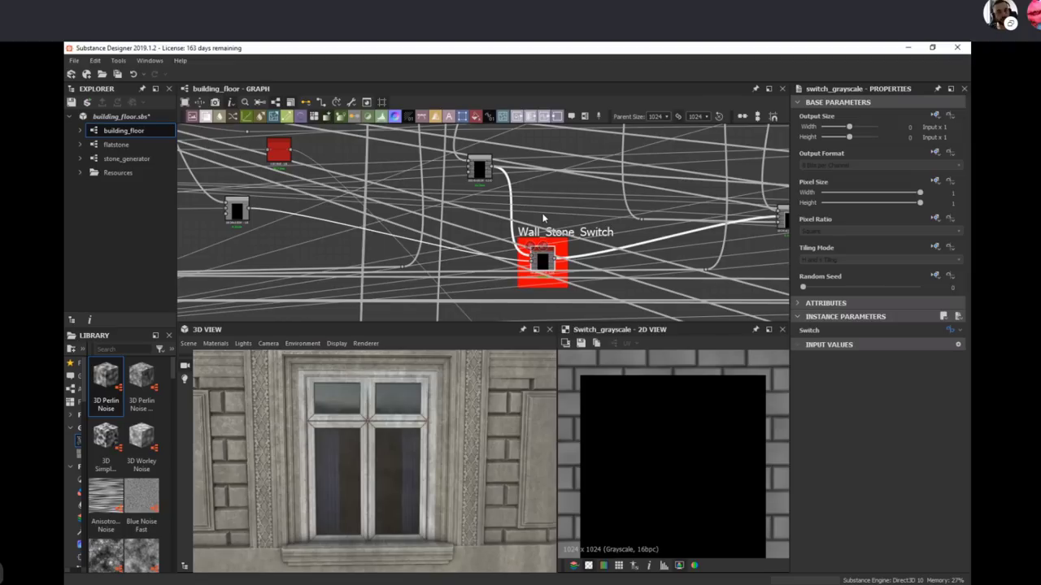
Step: Examine the connections running from the Stones frame to the Wall_Stone_Switch and the neighbouring frames of the graph
middle_click_drag(551, 238, 577, 301)
scroll(519, 207, "down", 3)
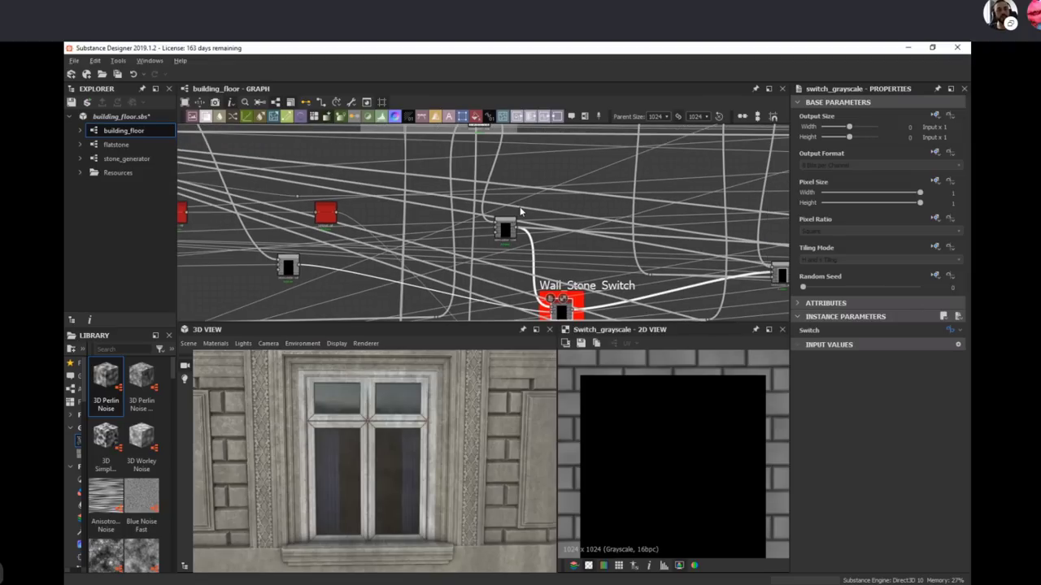
middle_click_drag(520, 206, 517, 265)
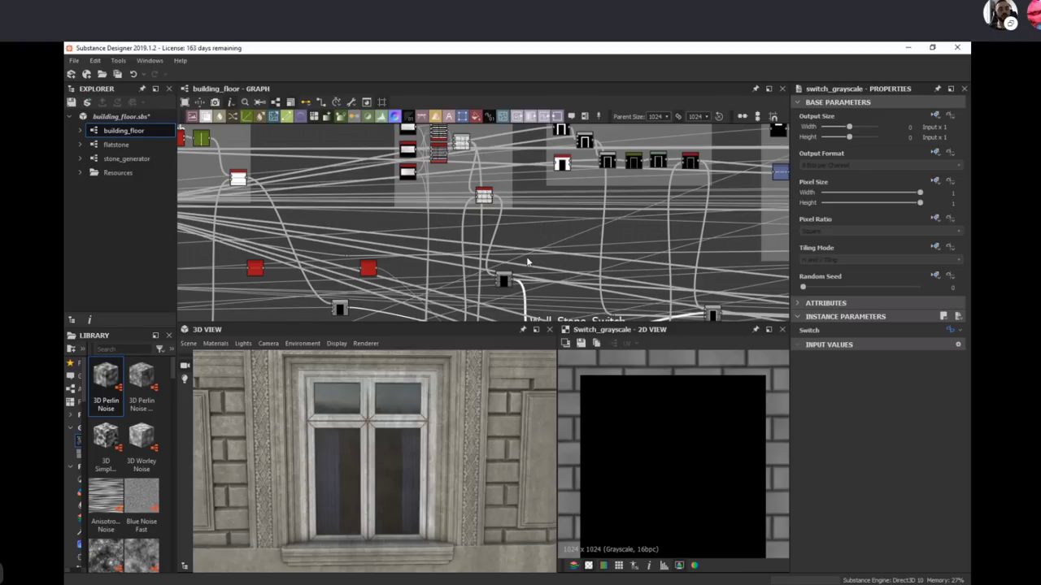
middle_click_drag(528, 260, 499, 260)
mouse_move(516, 269)
middle_mouse_down()
mouse_move(496, 218)
mouse_move(512, 257)
middle_mouse_up()
scroll(499, 236, "down", 1)
scroll(508, 252, "up", 2)
scroll(512, 257, "down", 2)
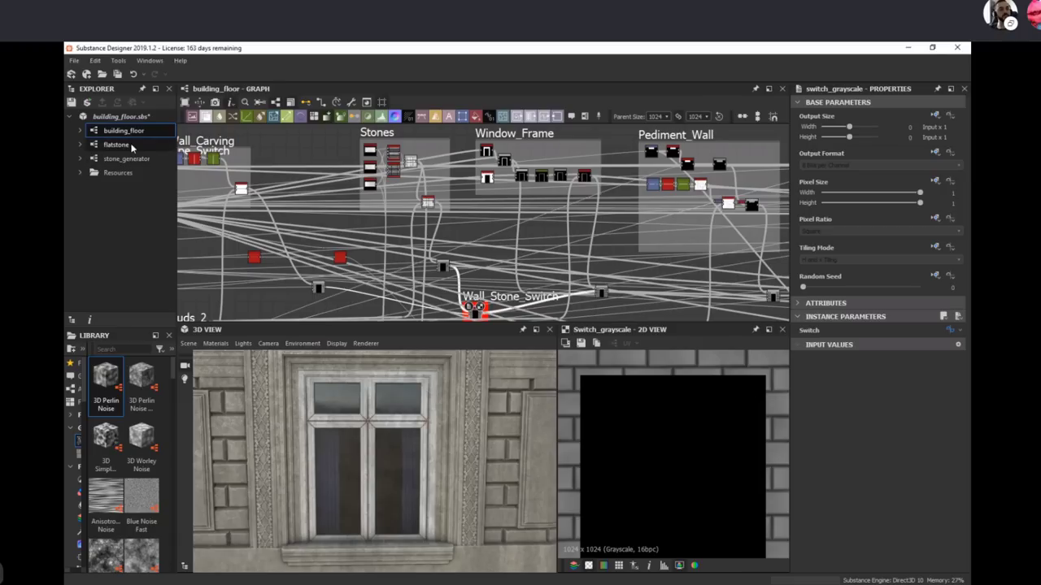
Step: Examine the wall stones, carvings and window glass of the facade up close from several angles in the 3D view
middle_click_drag(358, 481, 392, 479)
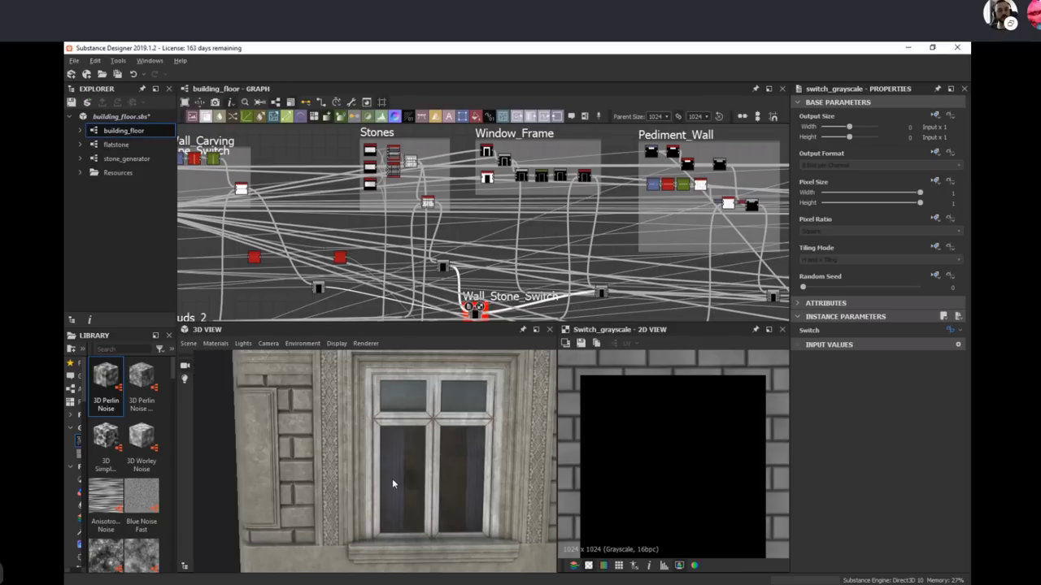
left_click_drag(392, 483, 453, 531)
right_click_drag(392, 483, 404, 477)
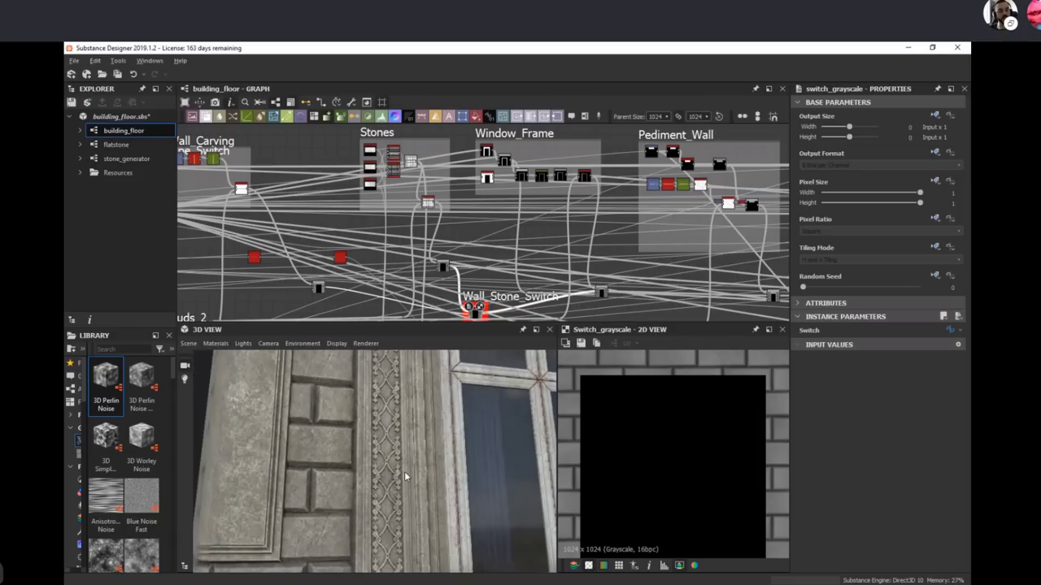
left_click_drag(404, 471, 337, 435)
left_click_drag(328, 393, 319, 426)
scroll(478, 413, "down", 1)
middle_click_drag(478, 413, 437, 463)
left_click_drag(437, 464, 422, 486)
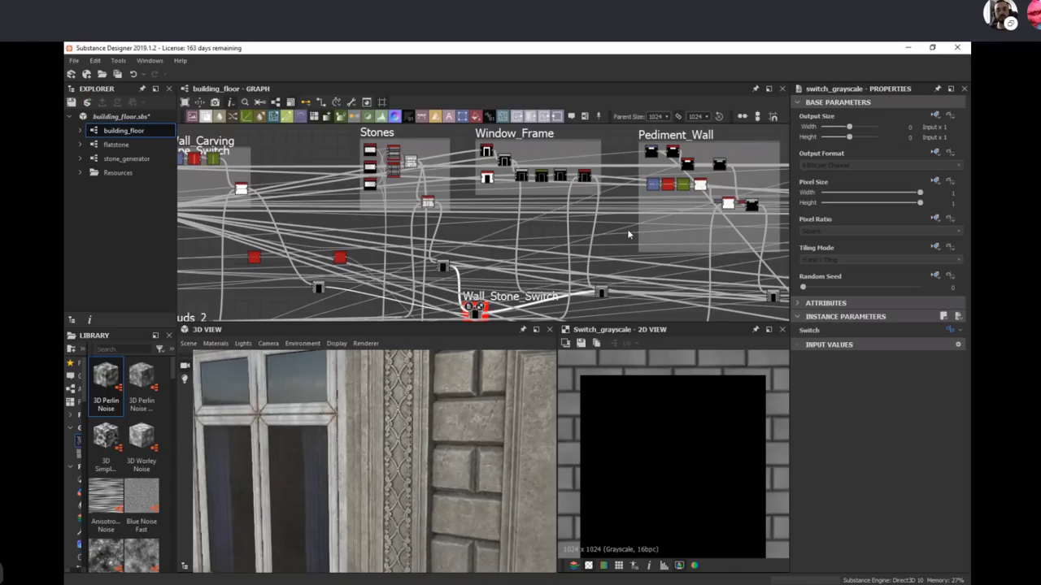
scroll(622, 231, "down", 2)
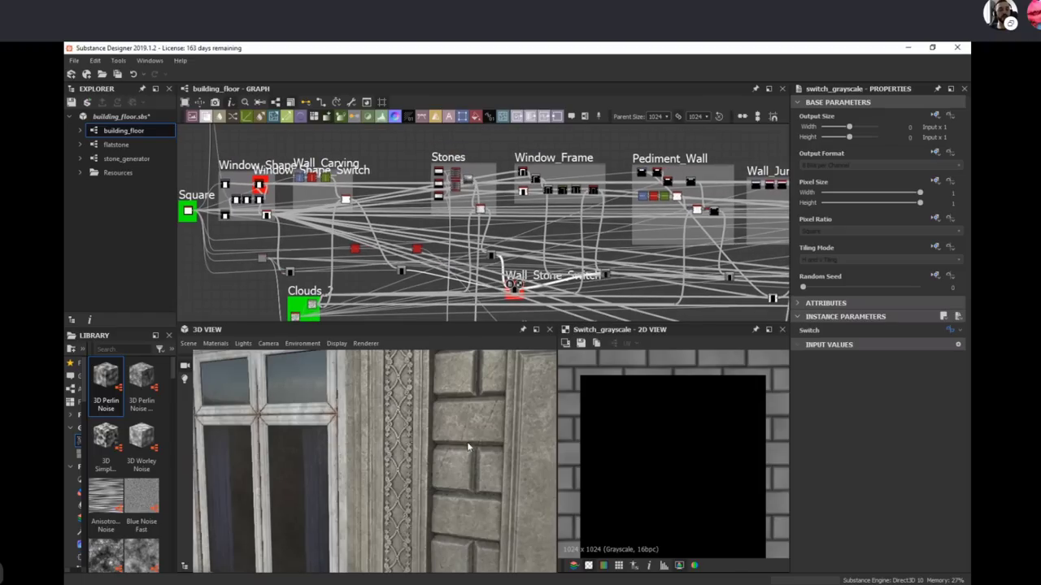
left_click_drag(455, 466, 518, 398)
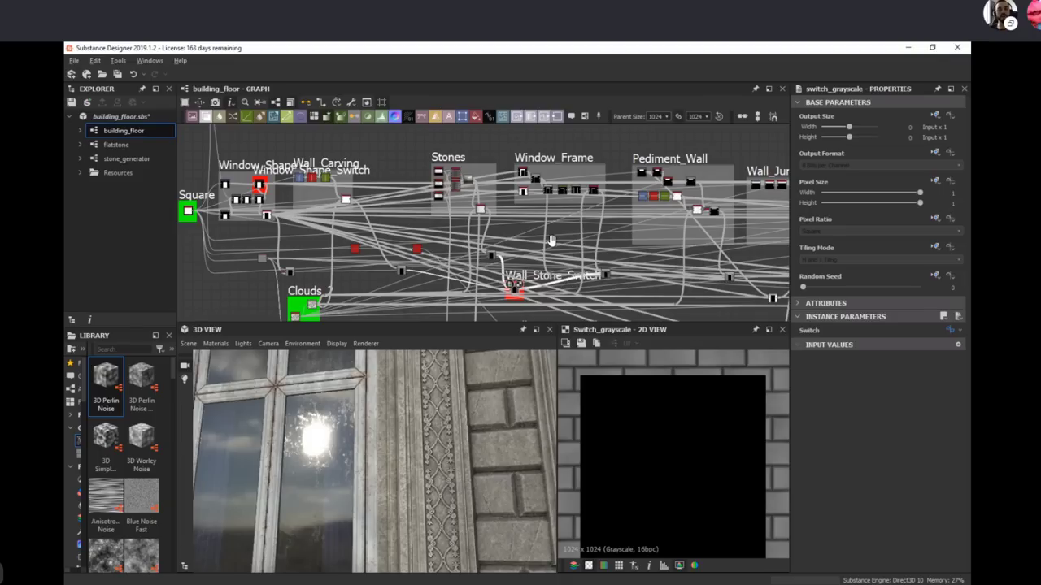
Step: Compare the two inputs of the Wall_Stone_Switch with its output, keeping the whole texture in the 2D view
scroll(573, 281, "up", 5)
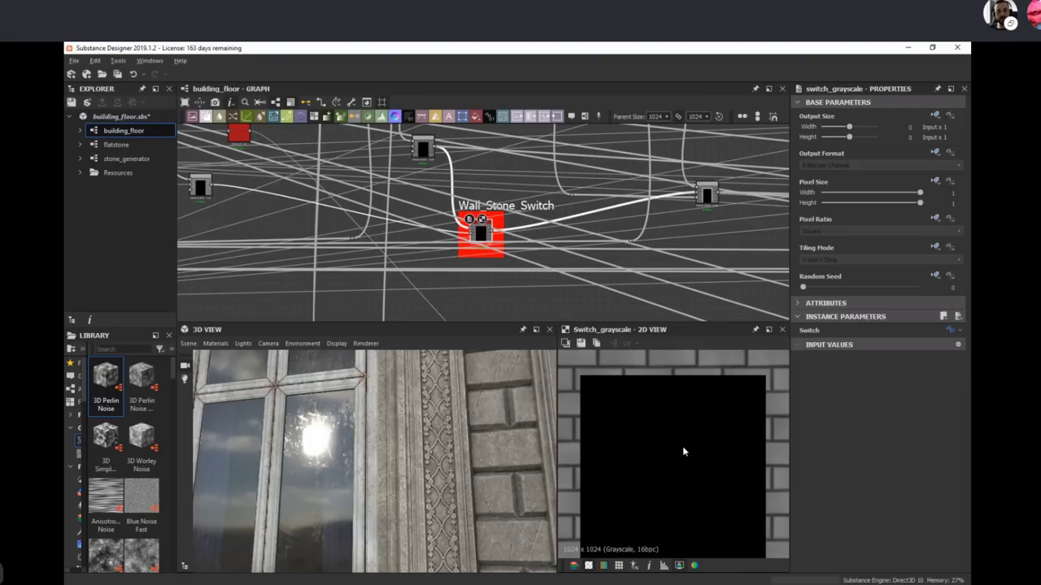
scroll(682, 445, "down", 3)
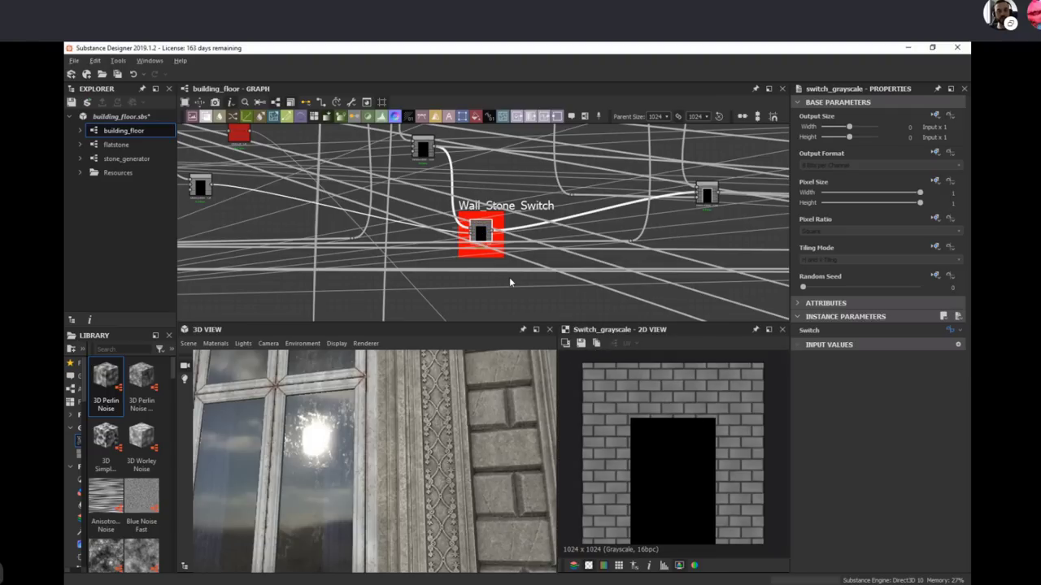
scroll(500, 264, "up", 2)
double_click(470, 230)
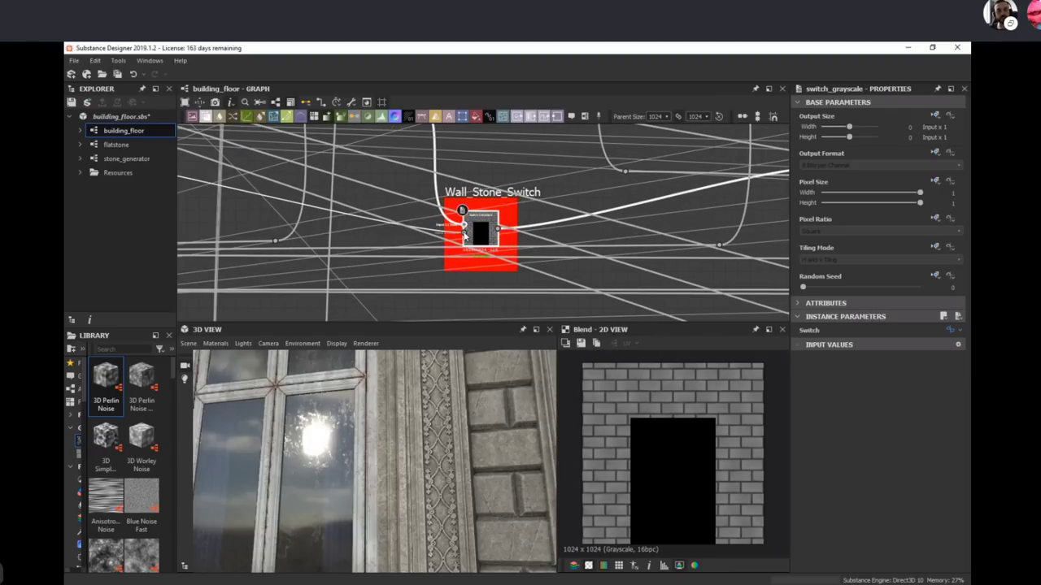
double_click(464, 234)
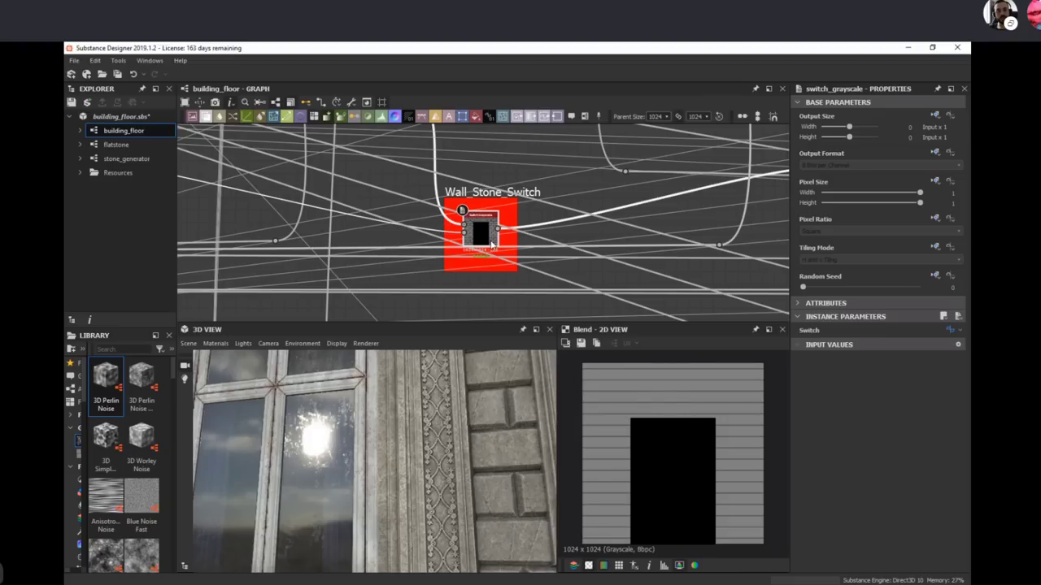
scroll(518, 314, "up", 2)
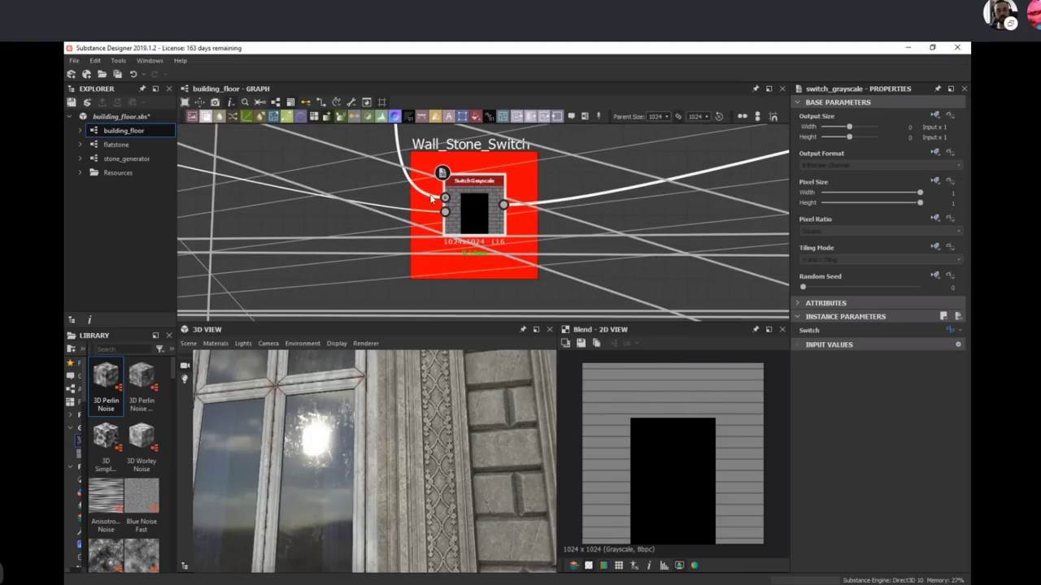
double_click(492, 213)
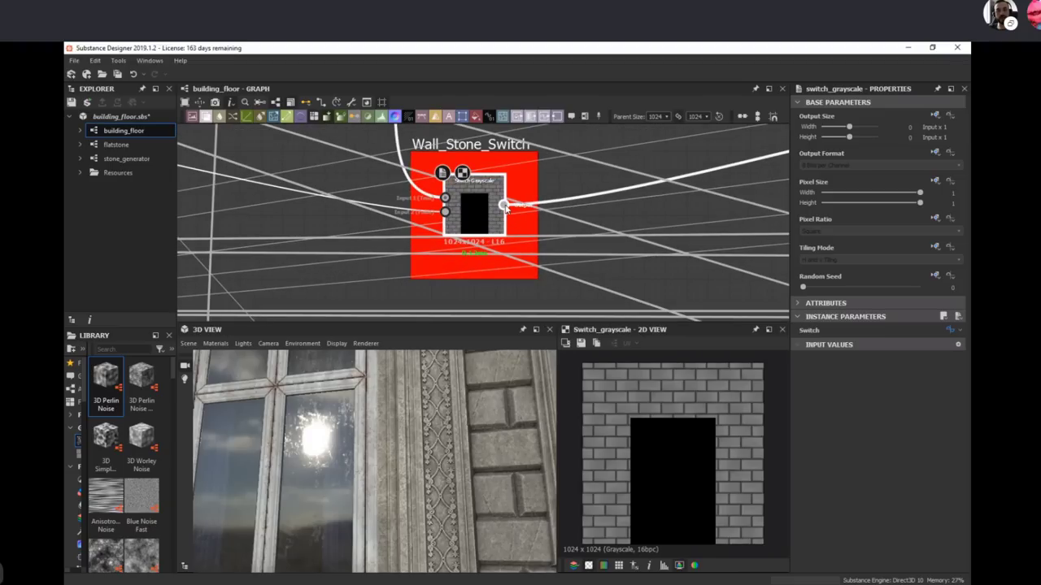
Step: Preview the Max (Lighten) Blend after the Wall_Stone_Switch and trace its inputs back to the Window_Frame frame
scroll(504, 207, "down", 5)
double_click(536, 241)
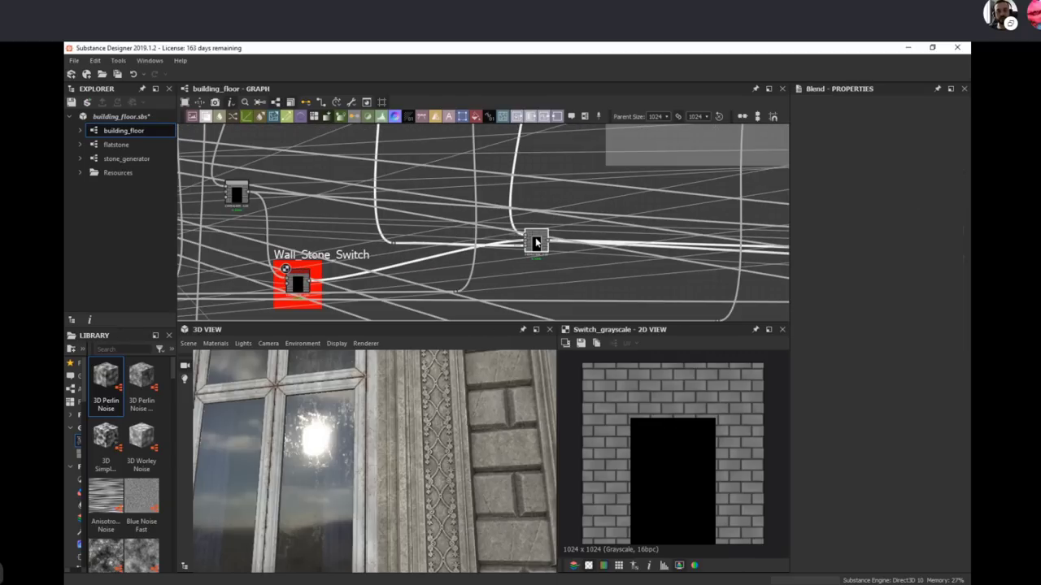
middle_click_drag(570, 236, 546, 265)
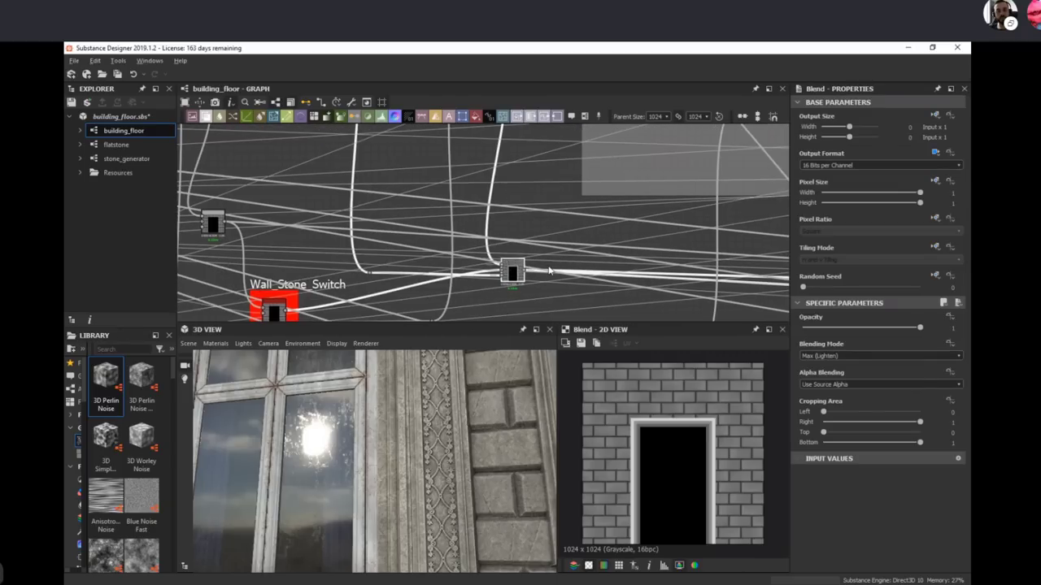
scroll(544, 264, "down", 2)
middle_click_drag(537, 219, 528, 273)
scroll(528, 274, "down", 3)
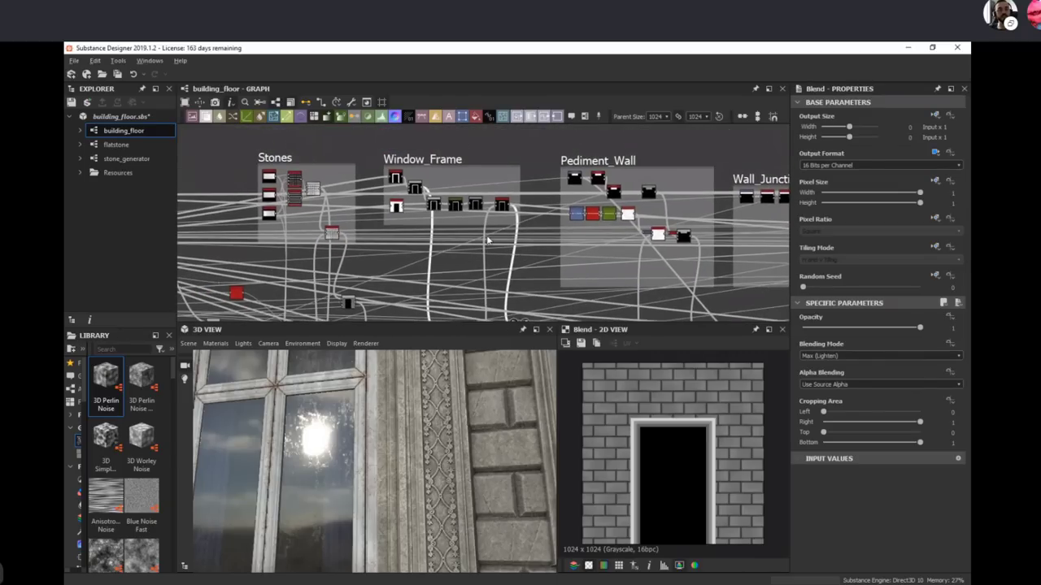
Step: Make the graph panel taller at the expense of the 3D and 2D views to show the Window_Frame nodes
left_click_drag(522, 320, 528, 389)
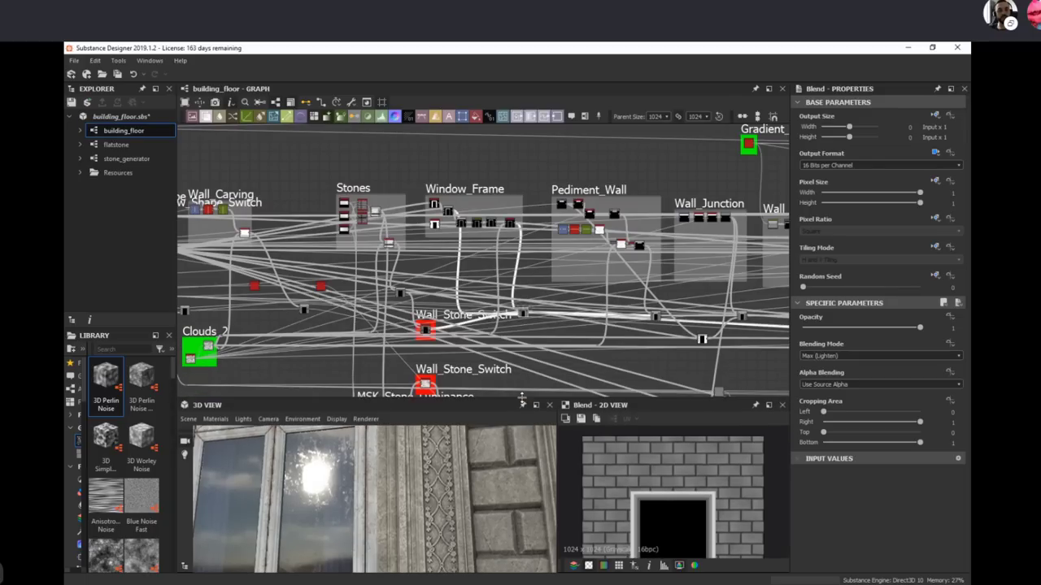
middle_click_drag(552, 267, 550, 243)
scroll(499, 242, "up", 1)
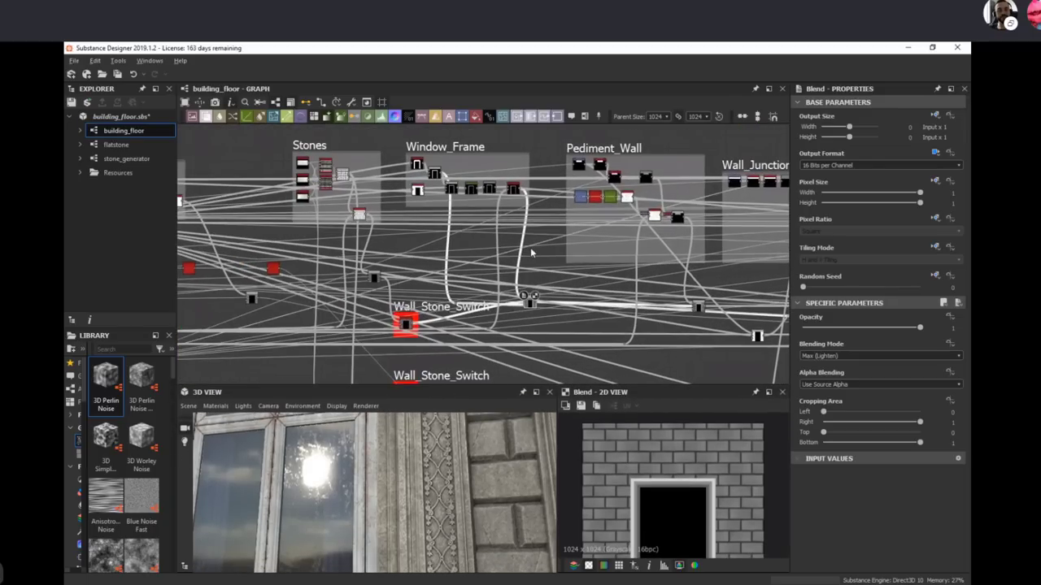
scroll(424, 187, "up", 2)
scroll(416, 153, "up", 5)
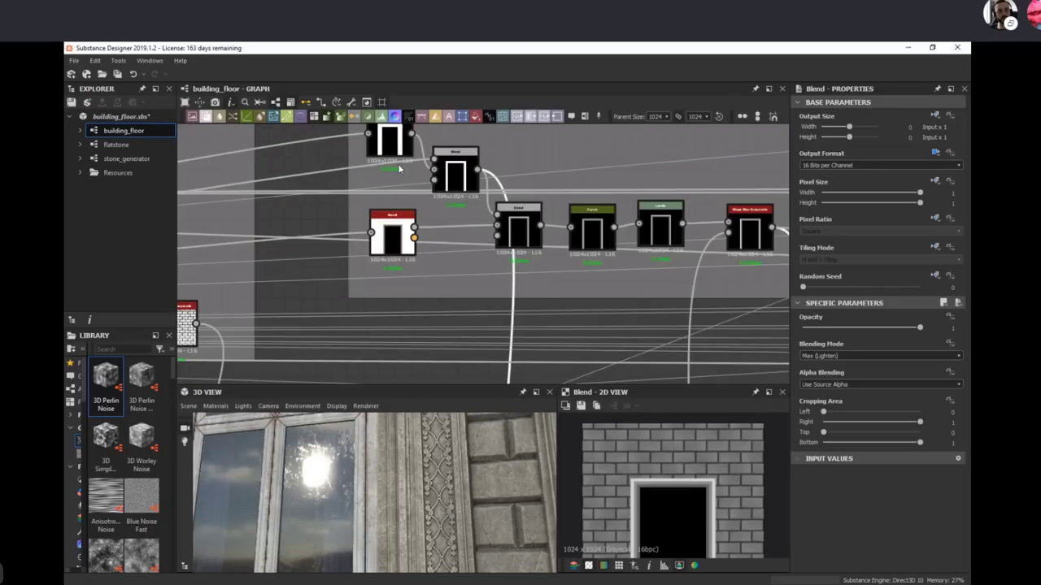
Step: Inspect the Window_Frame's edge_detect settings and preview the inputs and output of the Subtract Blend that isolates the frame
left_click(376, 140)
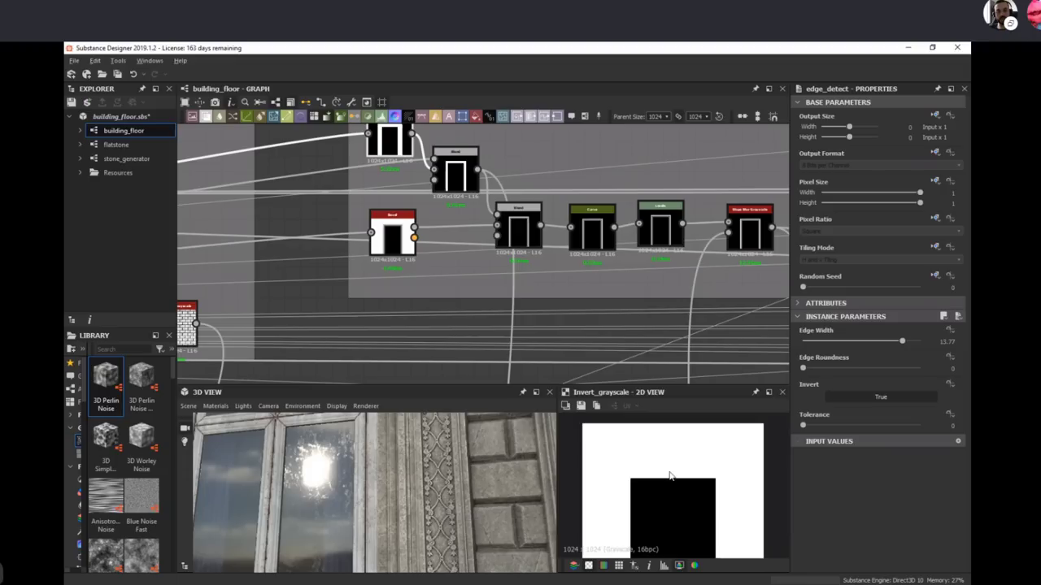
scroll(693, 481, "down", 2)
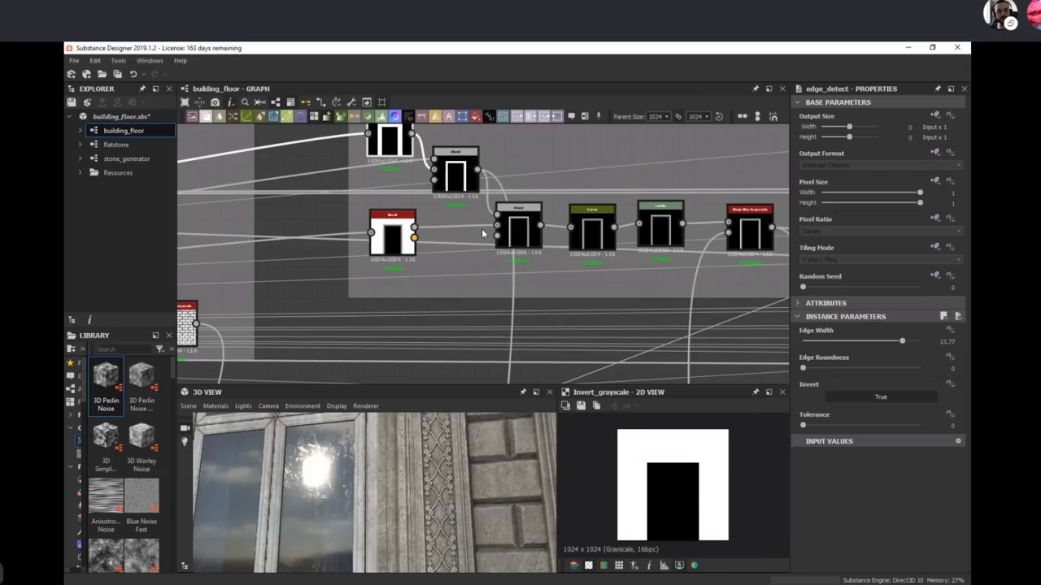
left_click_drag(469, 180, 464, 175)
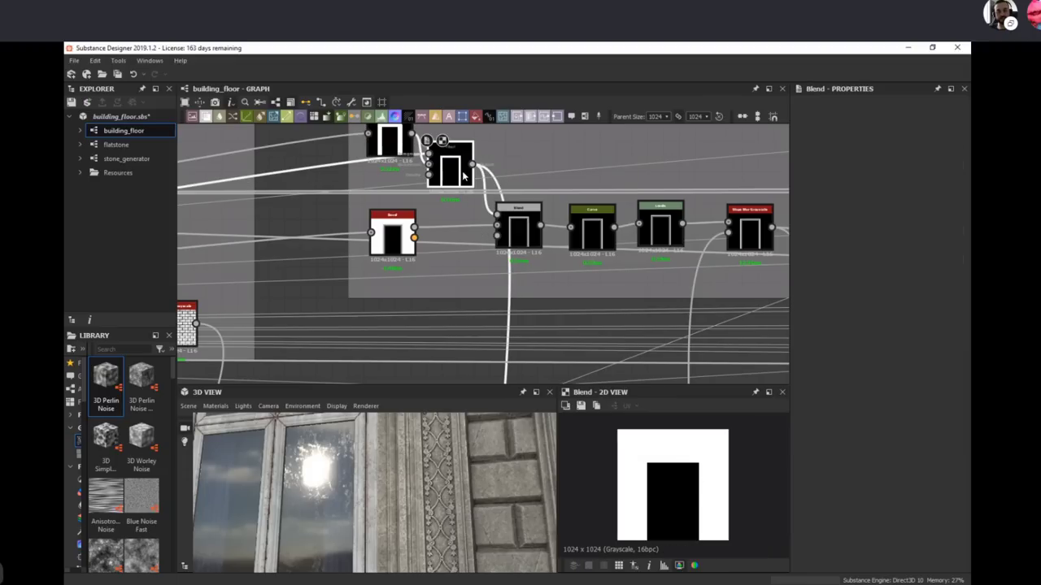
scroll(439, 181, "up", 2)
left_click(427, 145)
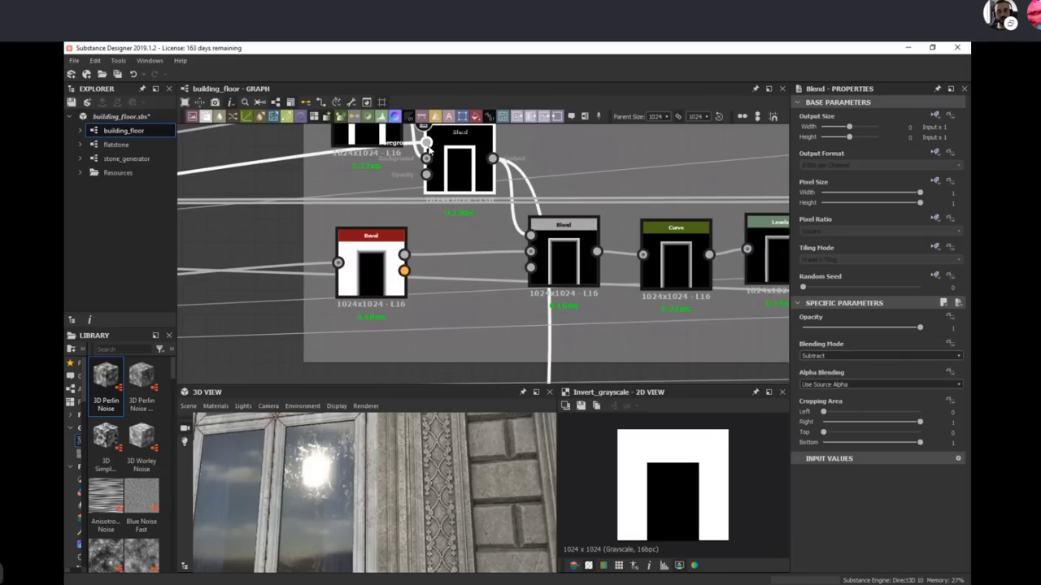
double_click(428, 158)
double_click(458, 158)
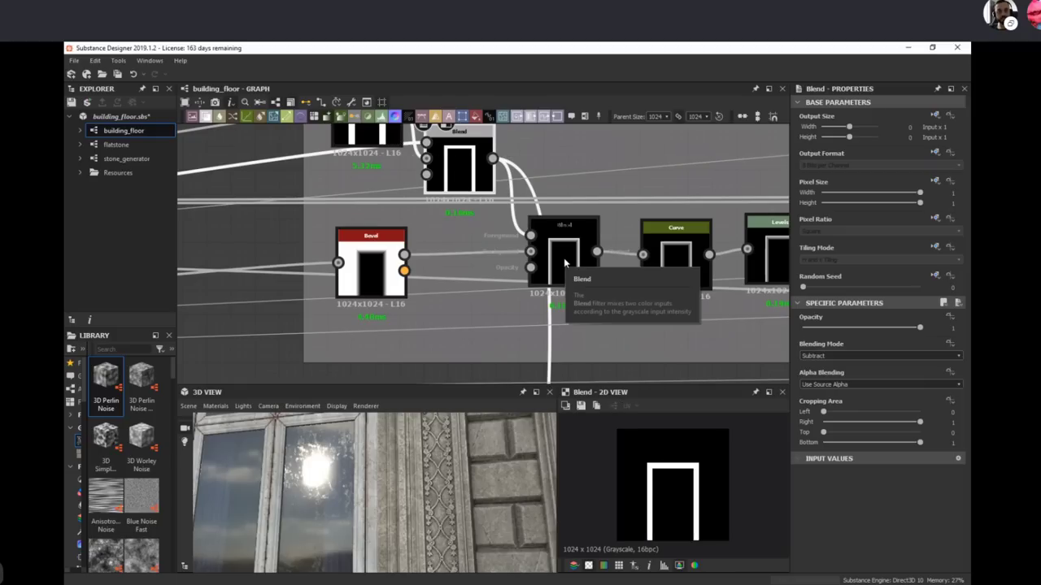
Step: Preview the Window_Frame's Bevel, Multiply Blend and Curve nodes, comparing the frame profile before and after the Curve
double_click(362, 266)
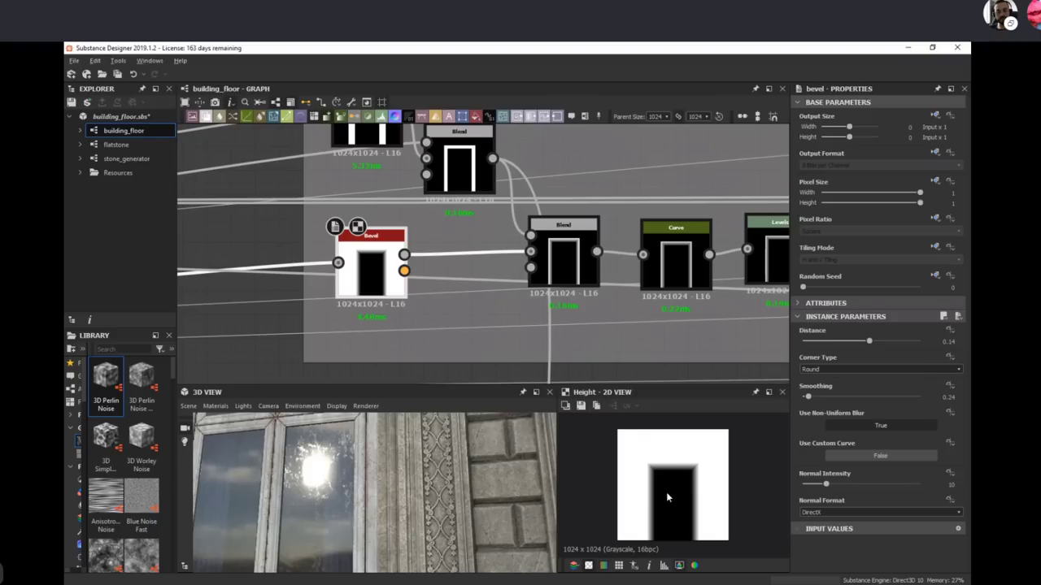
scroll(667, 492, "up", 5)
double_click(567, 262)
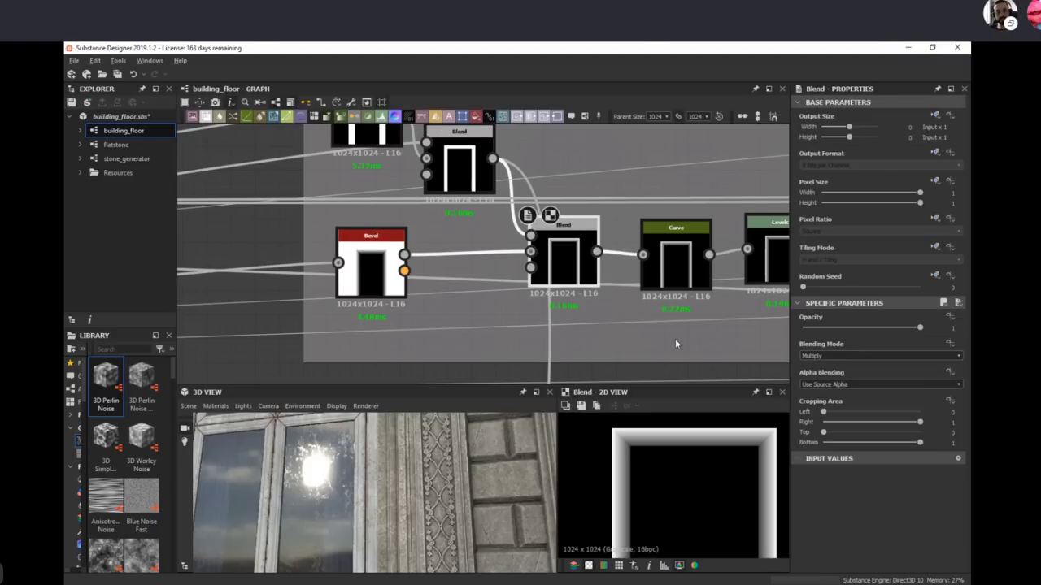
middle_click_drag(675, 344, 502, 307)
double_click(502, 221)
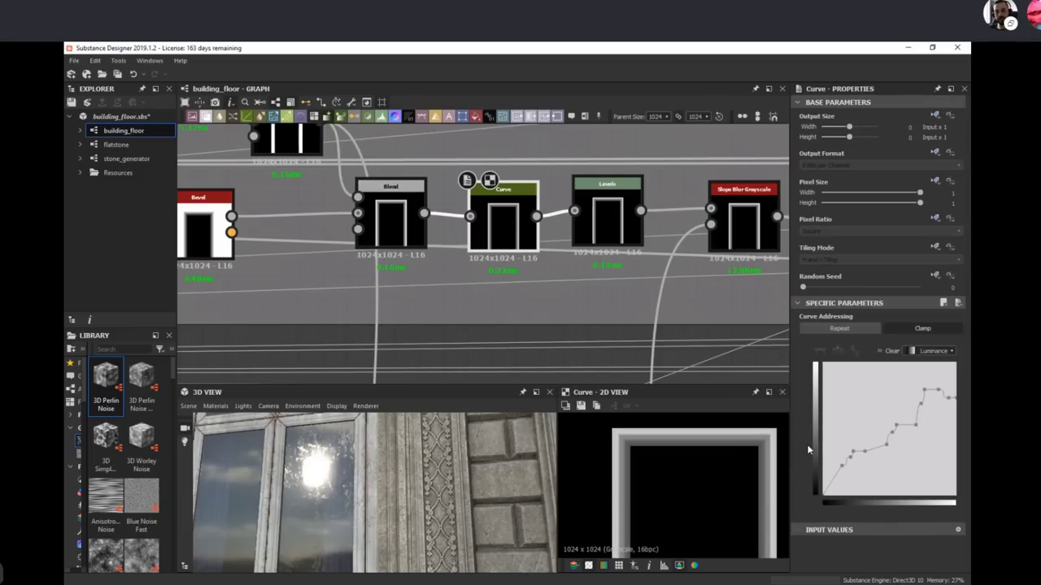
double_click(390, 228)
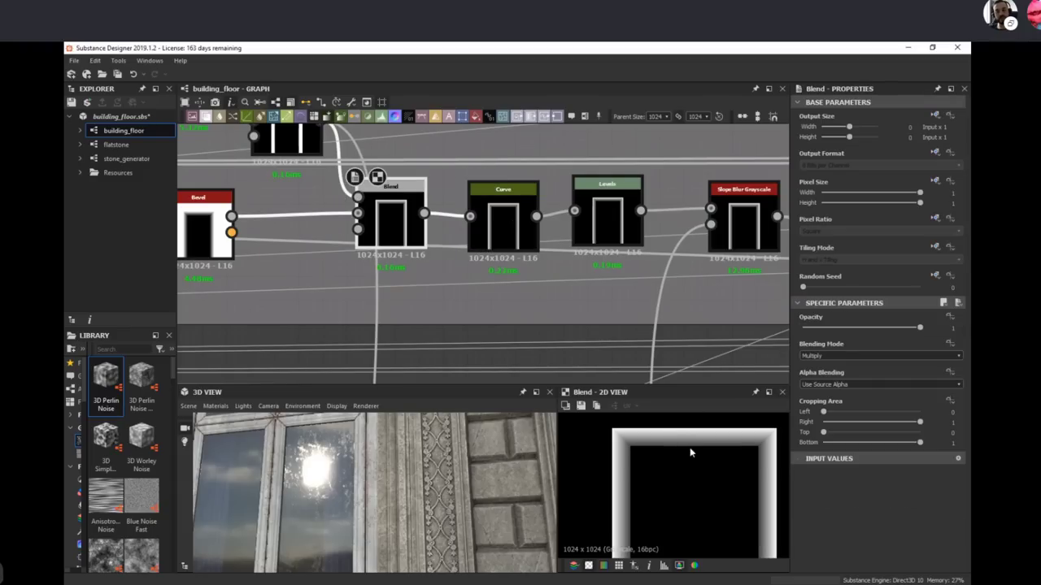
Step: Preview the Window_Frame's Curve node and examine the matching stepped moulding around the window on the 3D facade
double_click(502, 221)
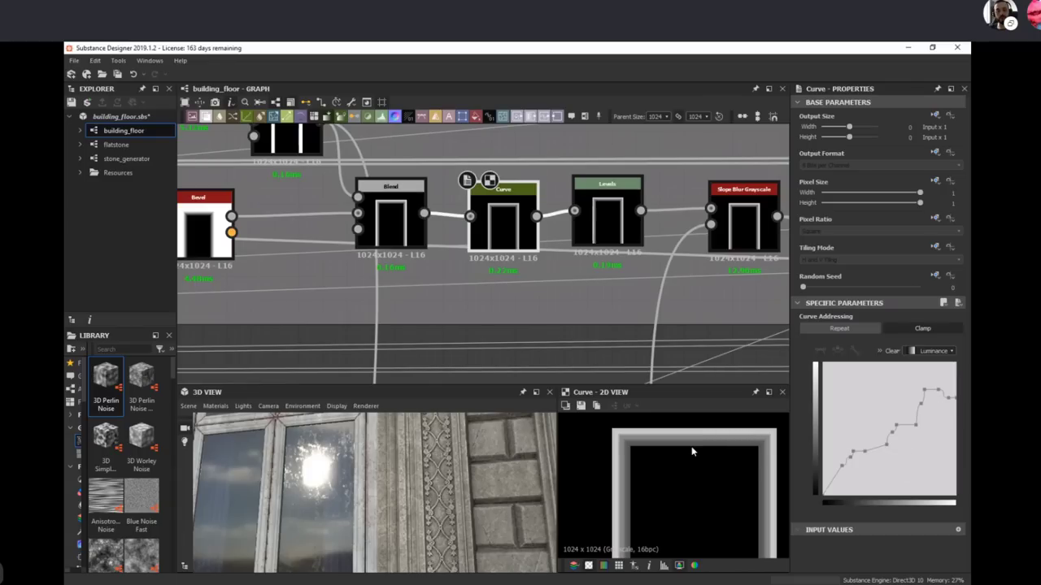
left_click_drag(368, 499, 369, 492)
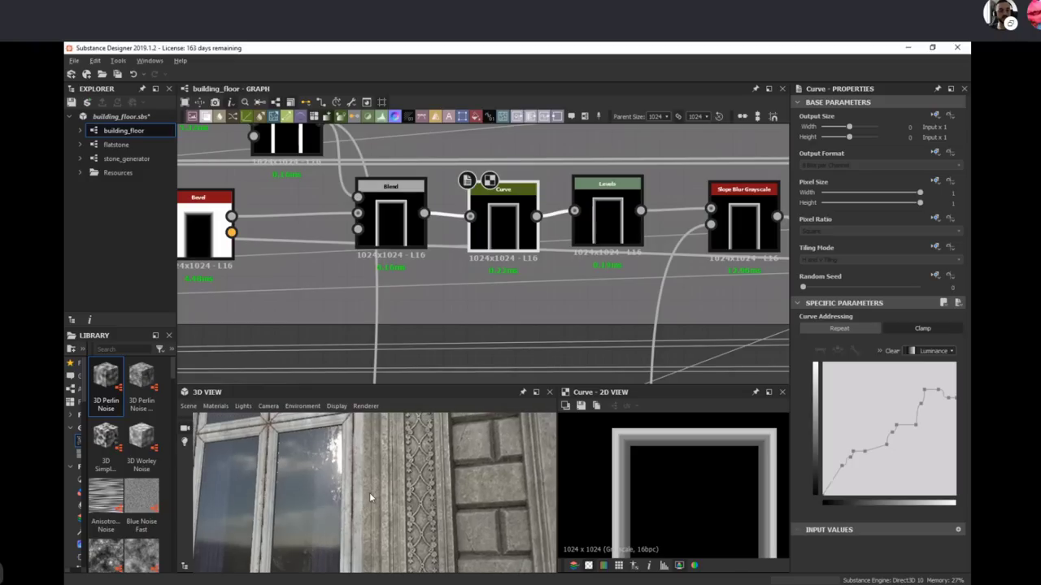
middle_click_drag(369, 493, 415, 532)
left_click_drag(415, 532, 382, 491)
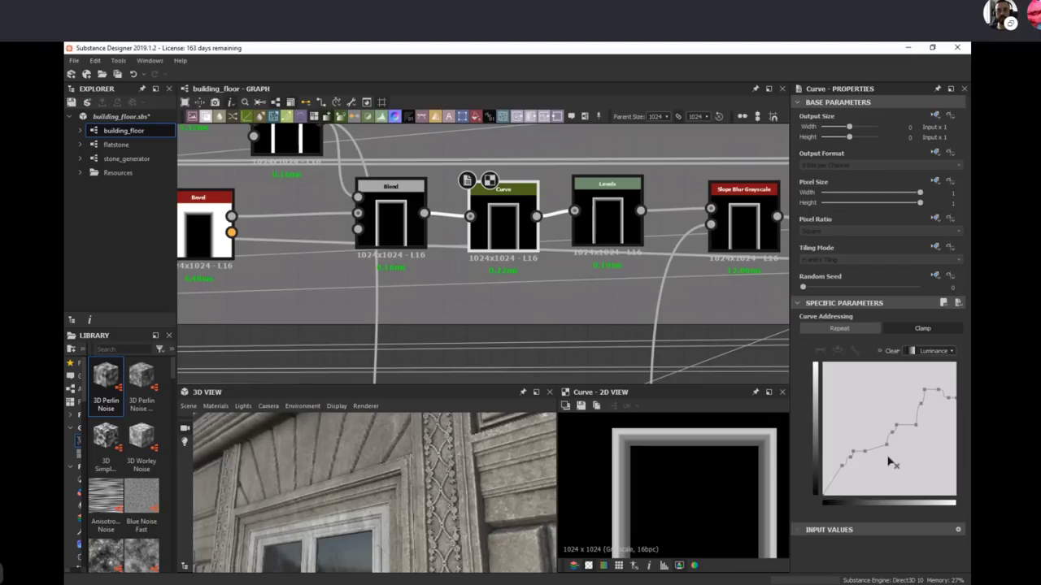
middle_click_drag(656, 295, 567, 274)
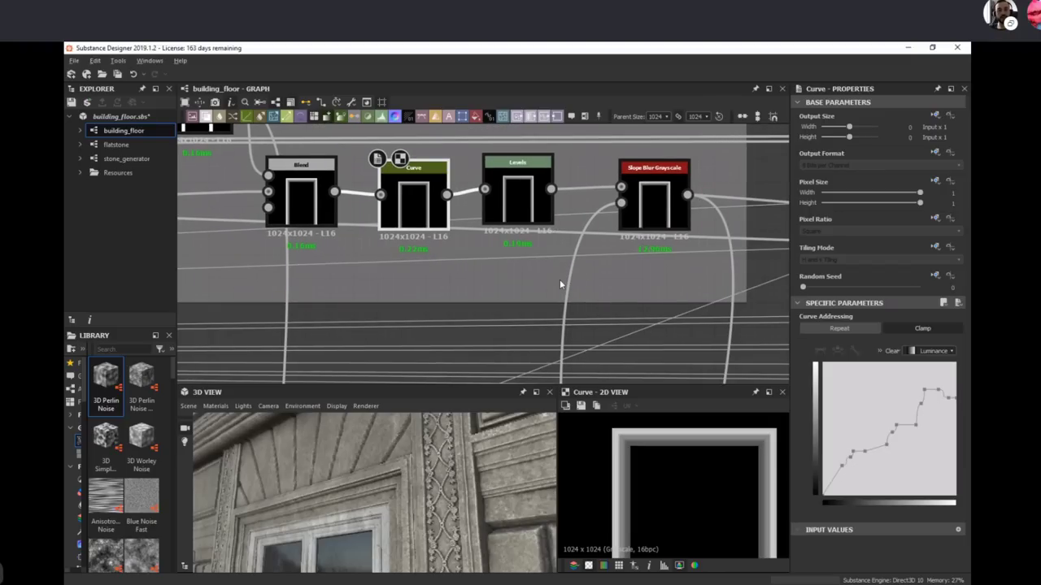
left_click_drag(347, 475, 439, 470)
Step: Preview the Window_Frame's Levels and Slope Blur Grayscale nodes, then the blurred noise feeding the slope blur
left_click(521, 192)
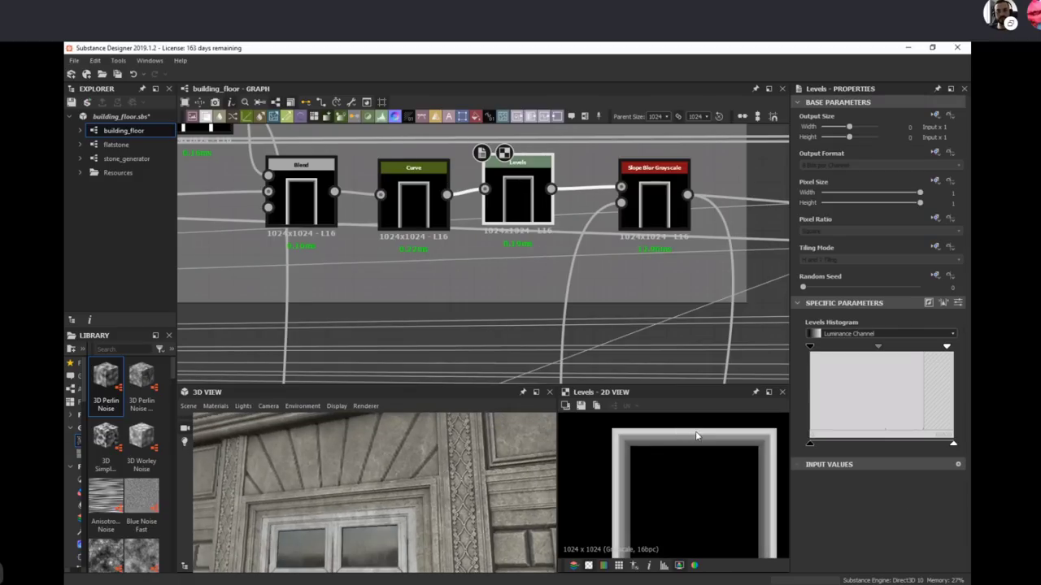
middle_click_drag(656, 269, 617, 221)
left_click(639, 195)
scroll(642, 236, "down", 2)
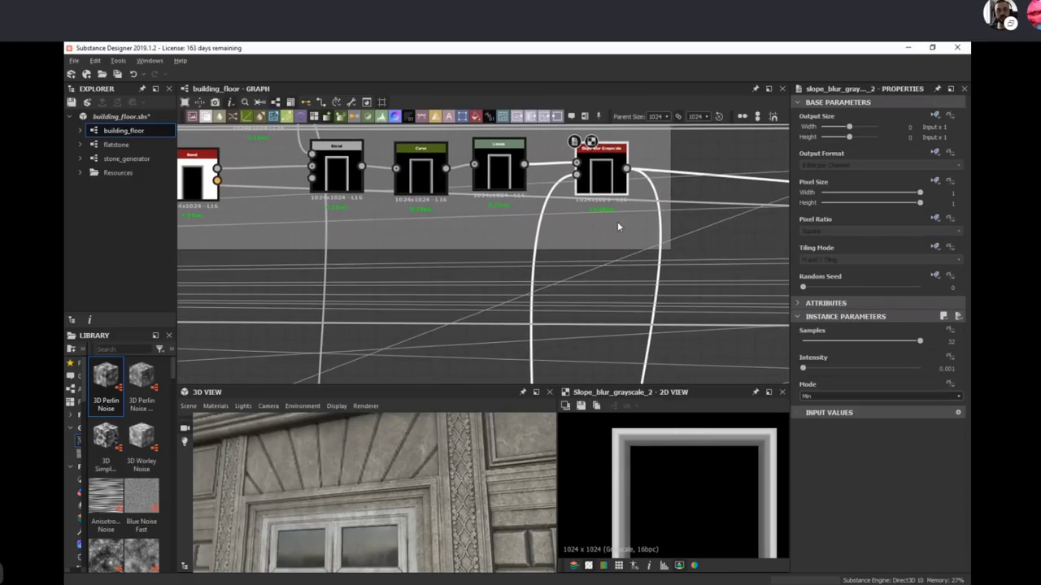
double_click(577, 177)
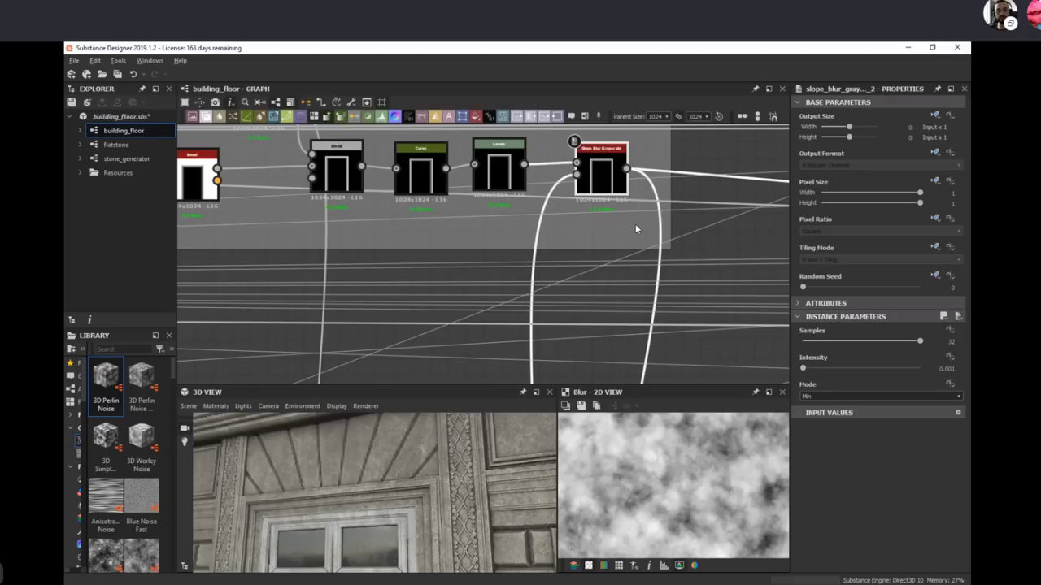
scroll(651, 284, "down", 3)
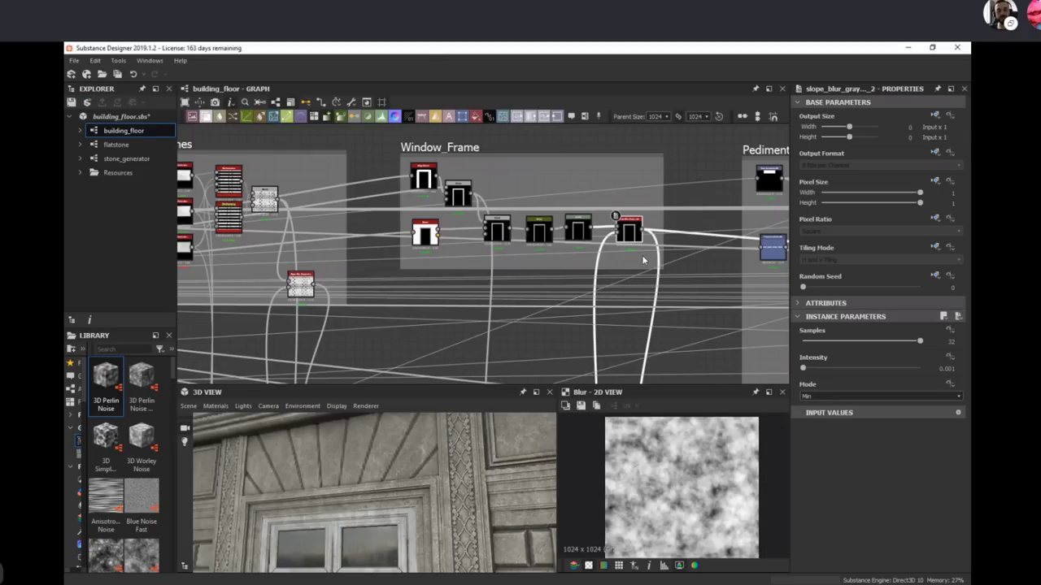
Step: Trace the Window_Frame output to the Max (Lighten) Blend and preview the frame combined with the brick wall
middle_click_drag(595, 239, 541, 186)
middle_click_drag(574, 364, 557, 136)
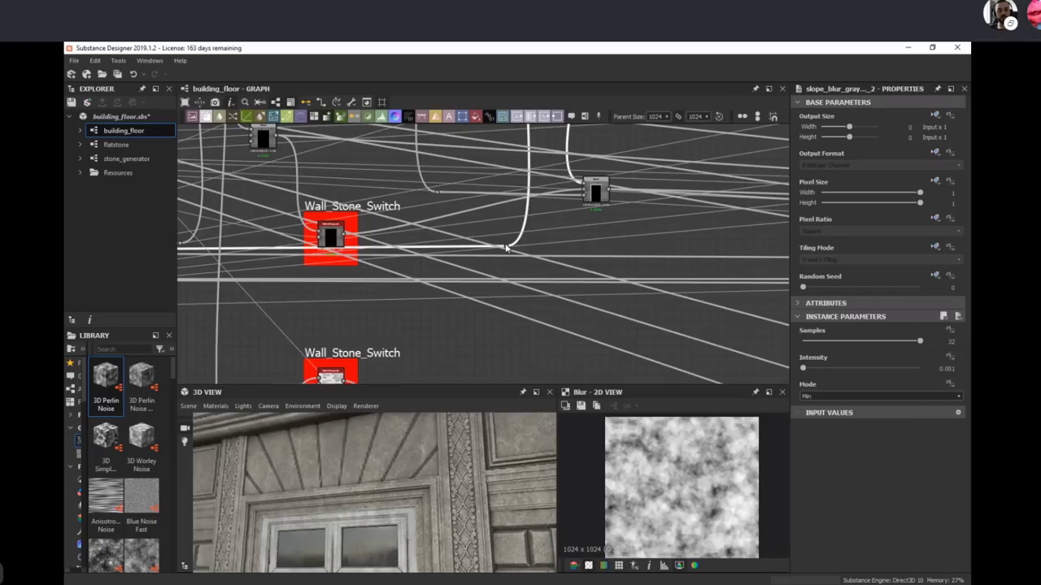
scroll(699, 488, "up", 2)
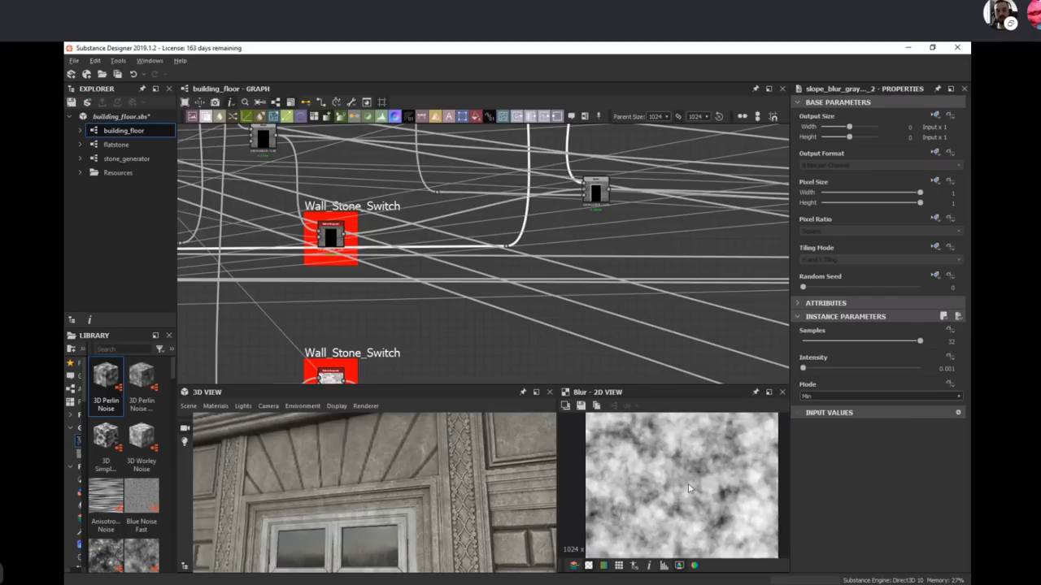
scroll(727, 477, "up", 1)
middle_click_drag(600, 214, 601, 301)
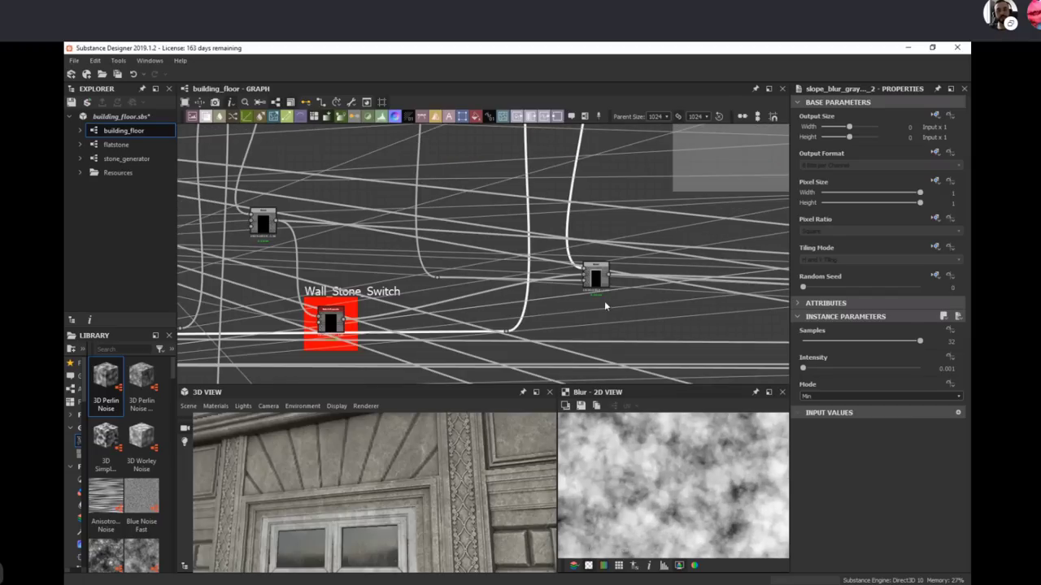
scroll(590, 313, "up", 3)
left_click(590, 236)
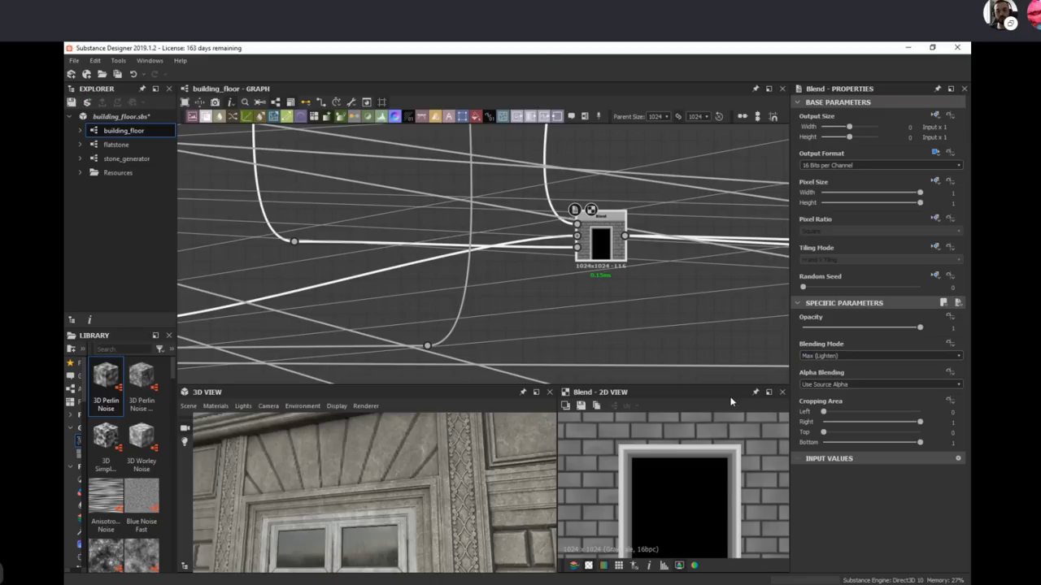
scroll(683, 484, "down", 2)
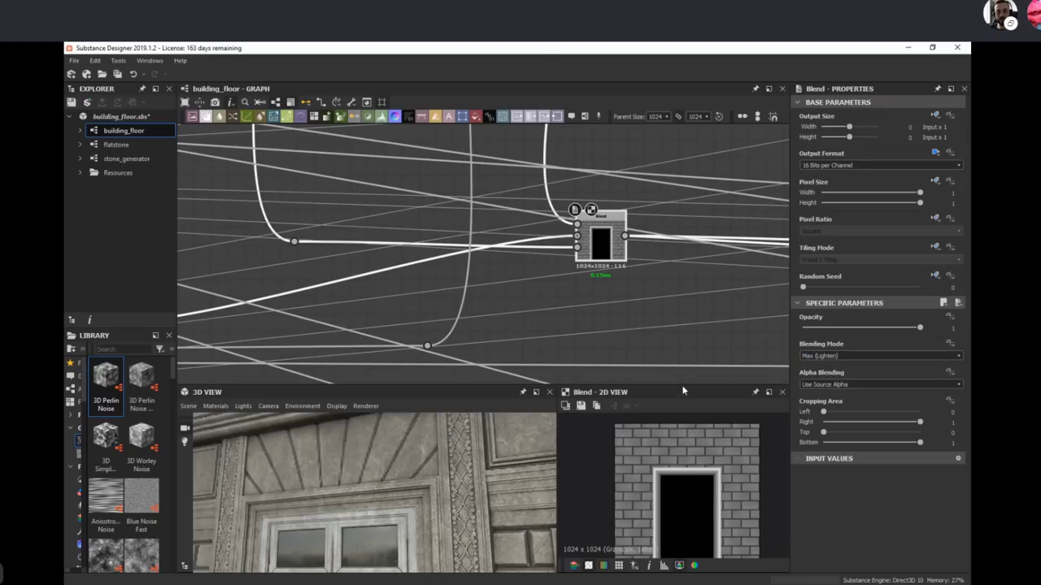
Step: Enlarge the 3D and 2D views and examine the window frame blended over the brick wall
left_click_drag(683, 388, 683, 329)
scroll(711, 492, "up", 2)
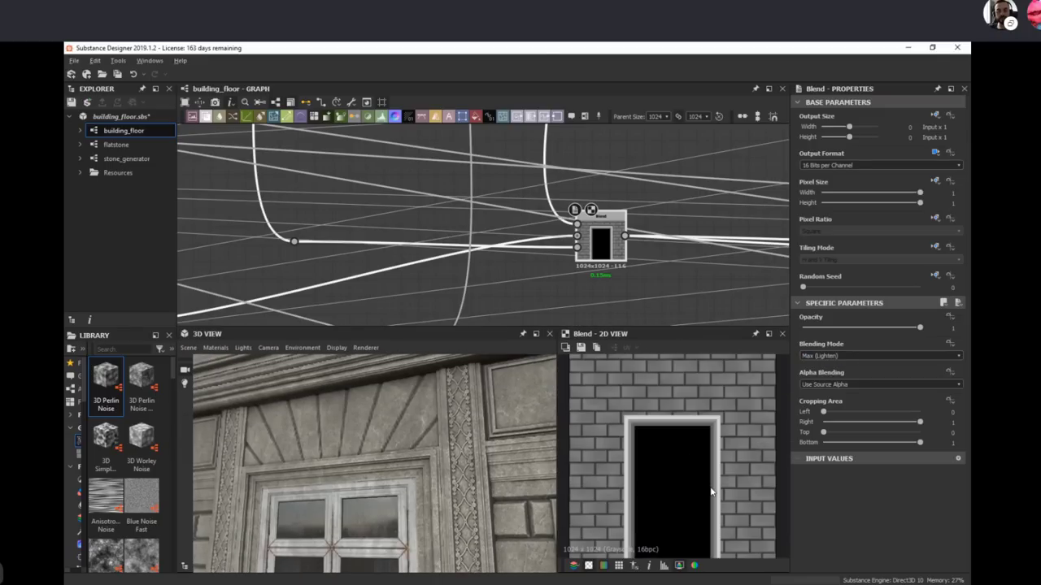
scroll(716, 488, "down", 1)
scroll(710, 467, "up", 1)
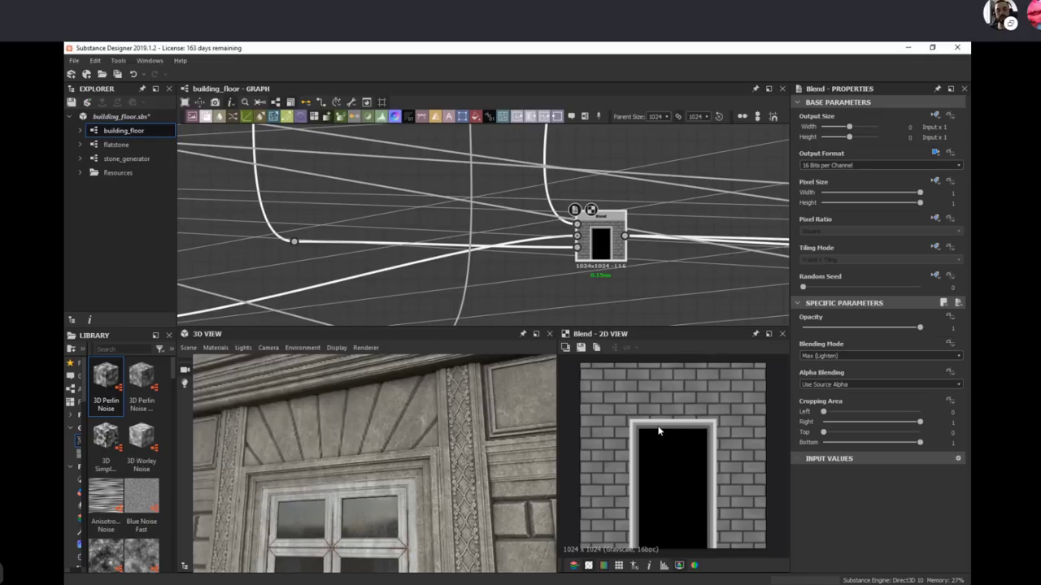
Step: Preview the final Blend of the Pediment_Wall group and the Blend that merges it into the brick wall
scroll(520, 211, "down", 3)
middle_click_drag(524, 207, 308, 371)
middle_click_drag(573, 230, 491, 176)
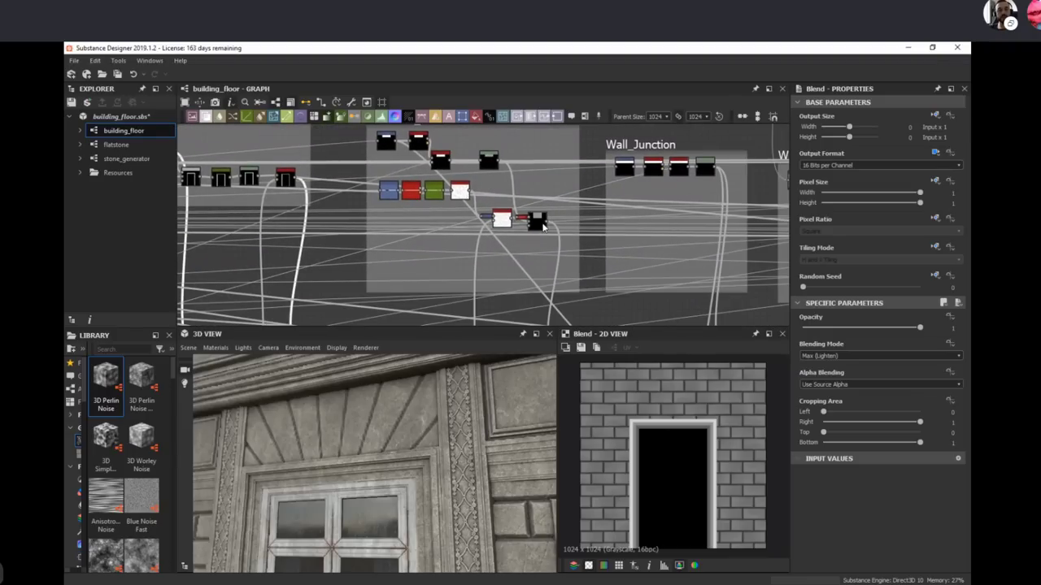
double_click(538, 222)
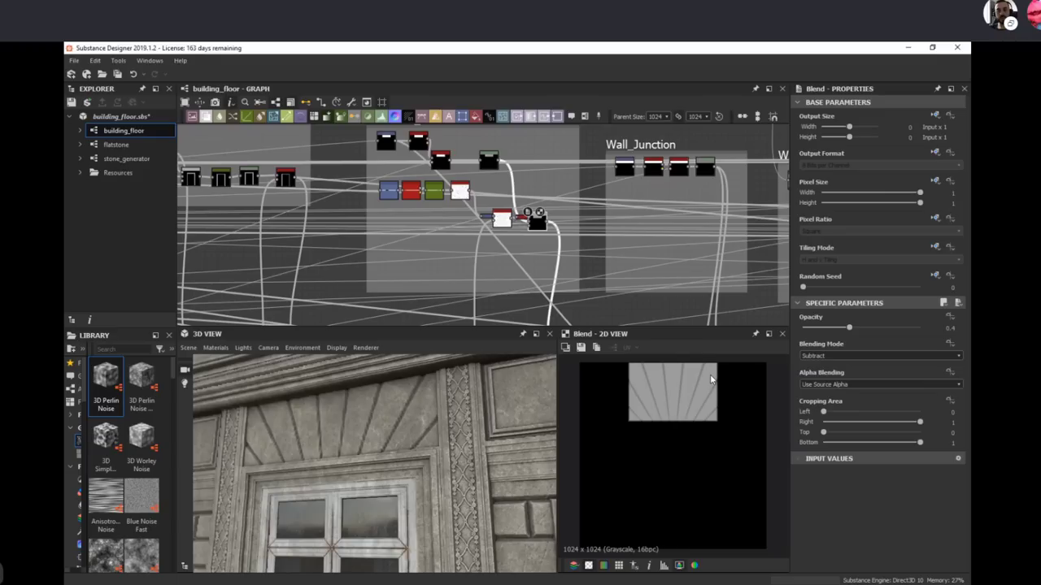
middle_click_drag(489, 242, 486, 259)
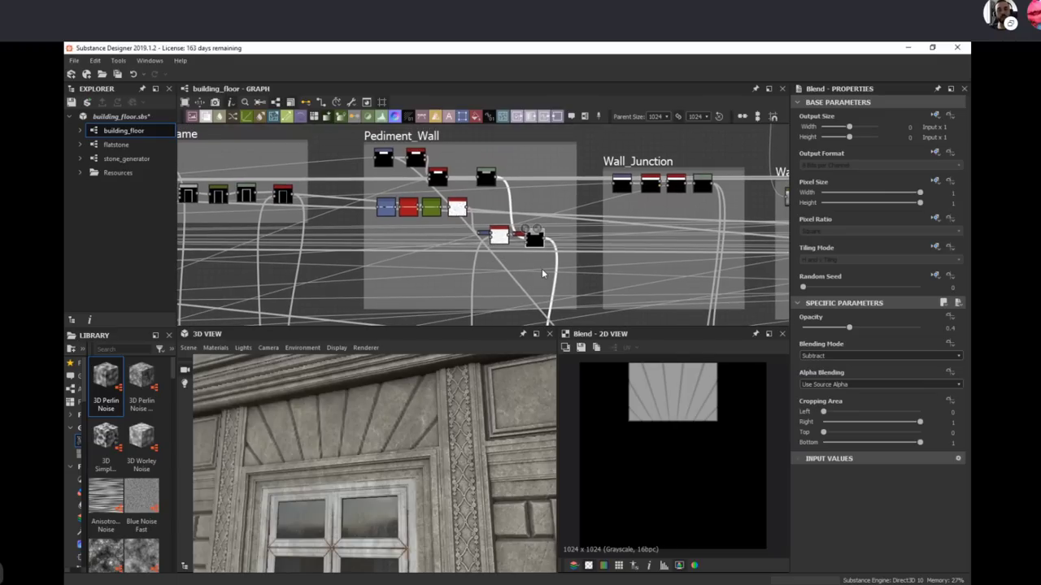
middle_click_drag(543, 273, 497, 213)
double_click(504, 274)
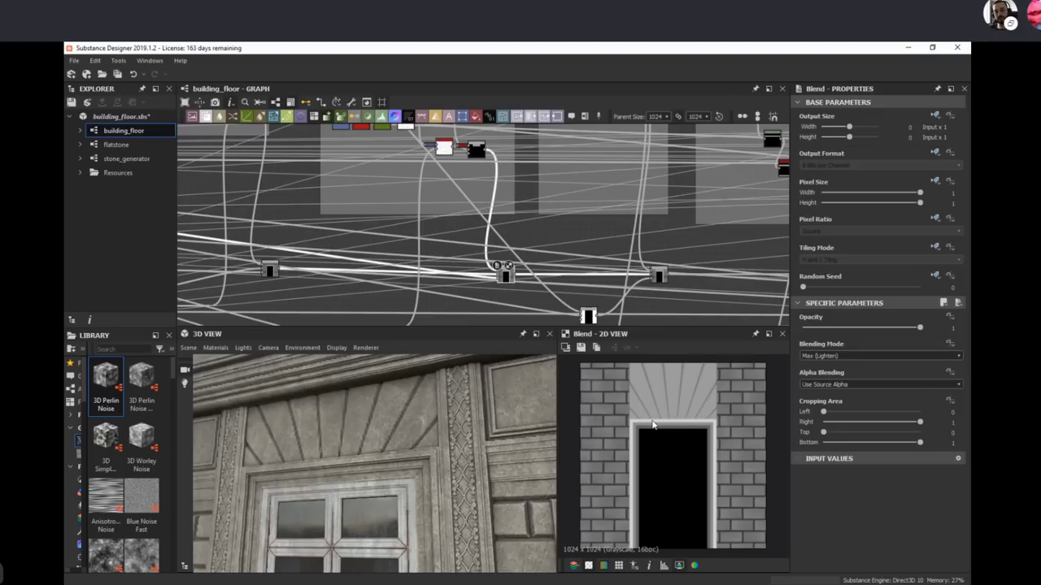
Step: Preview the Pediment_Wall ray pattern chain node by node: Transformation 2D, Bevel, Curve, Cartesian To Polar and Slope Blur Grayscale
middle_click_drag(471, 218, 472, 232)
scroll(504, 248, "up", 3)
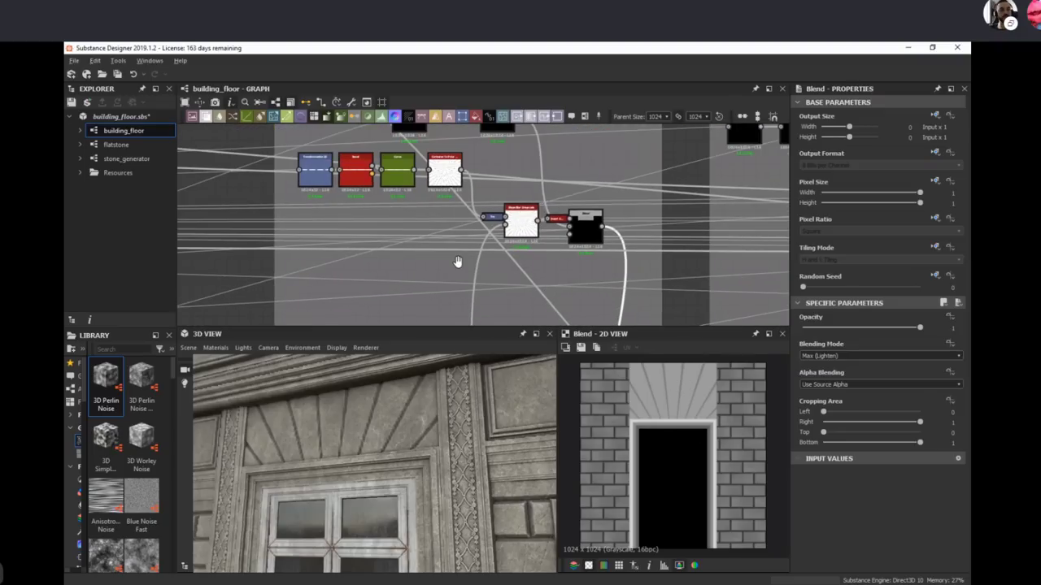
left_click(333, 196)
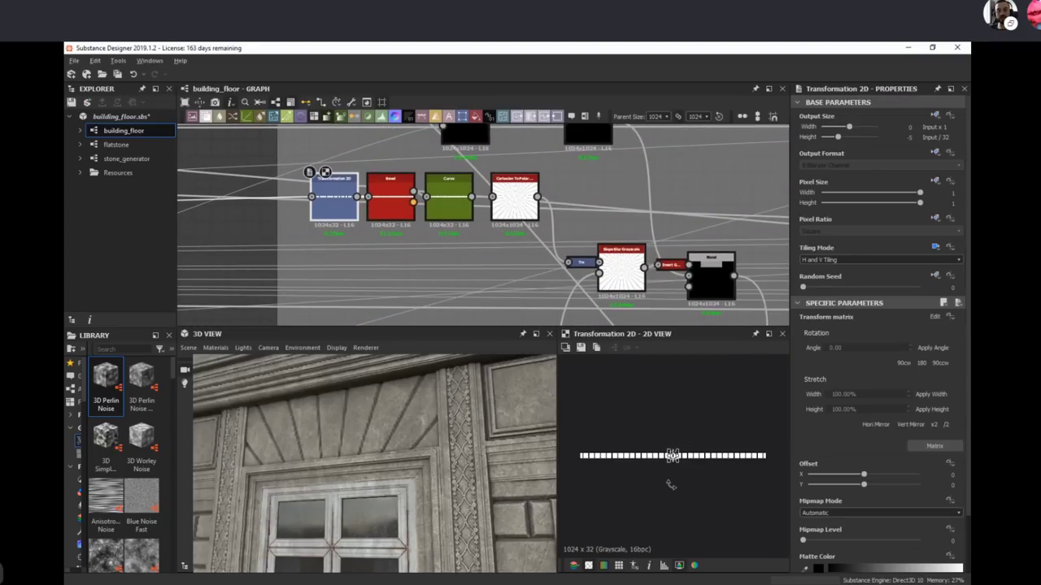
scroll(687, 481, "up", 1)
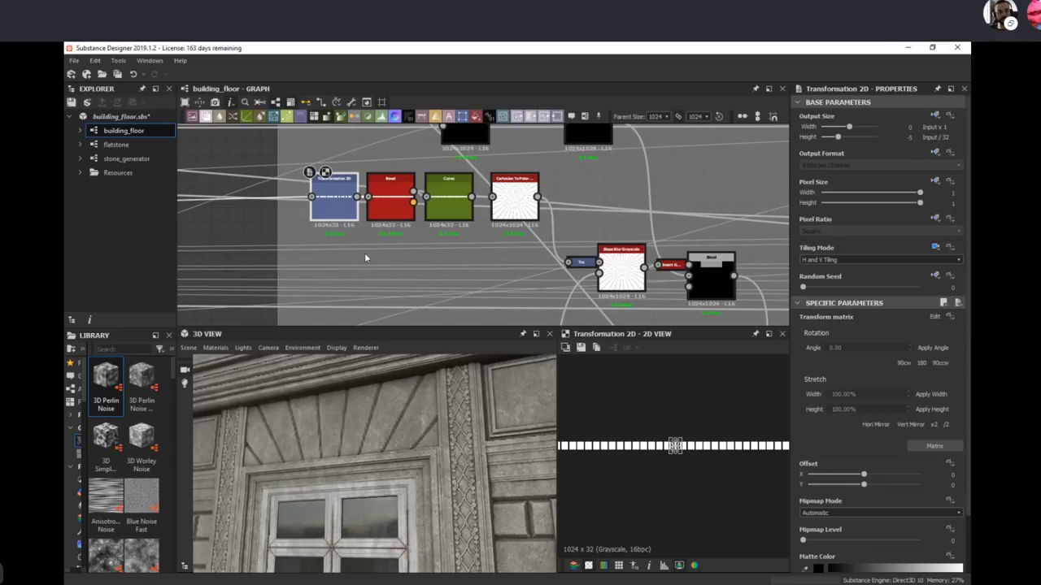
left_click(392, 198)
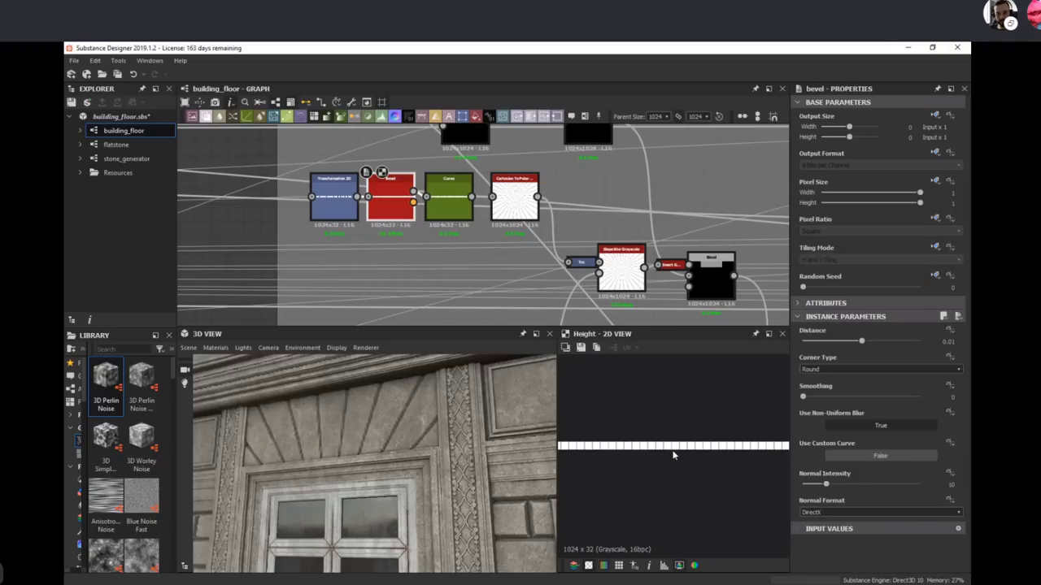
left_click(450, 204)
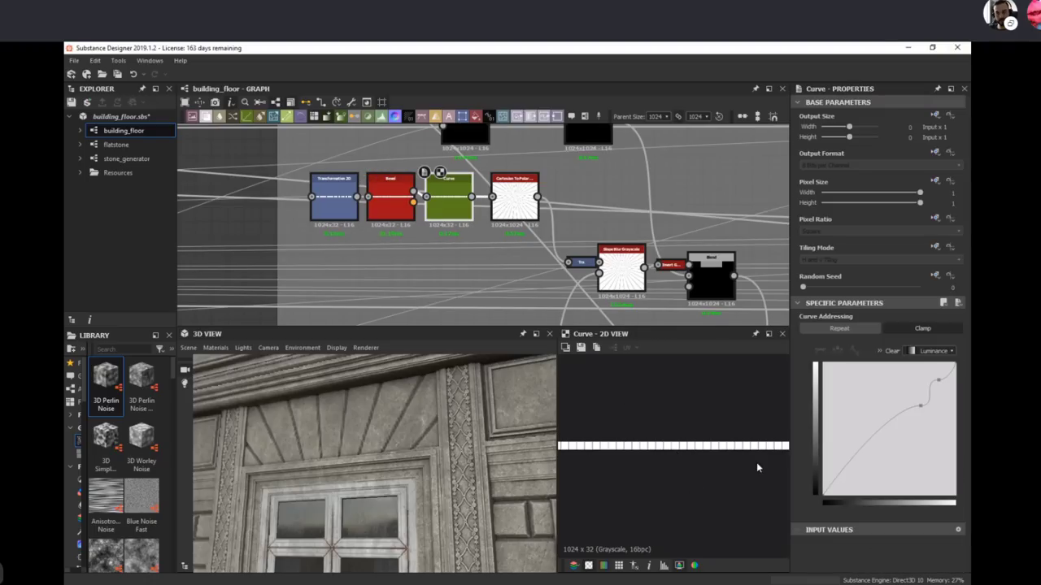
left_click(526, 216)
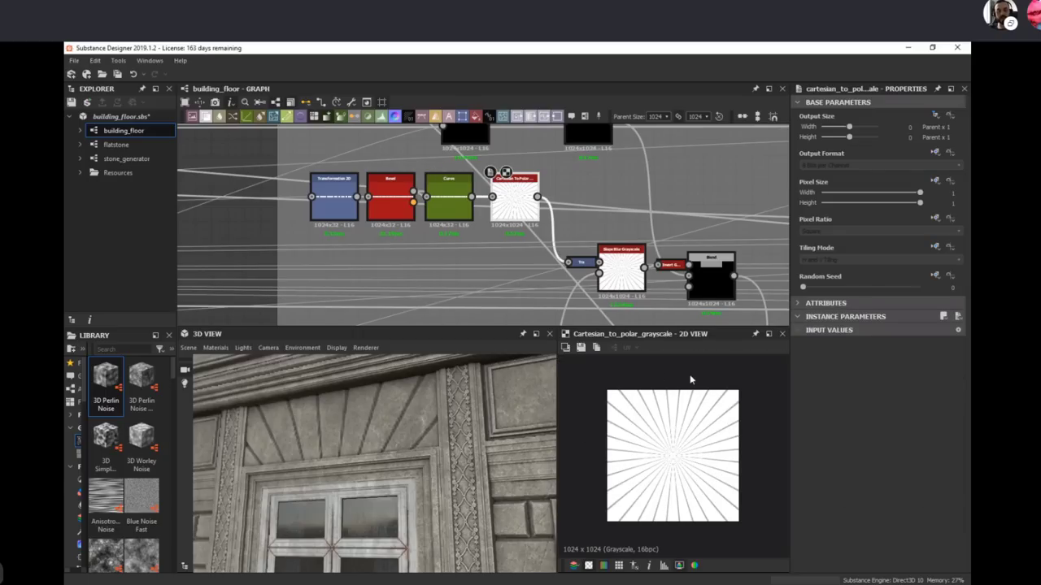
middle_click_drag(522, 195, 451, 218)
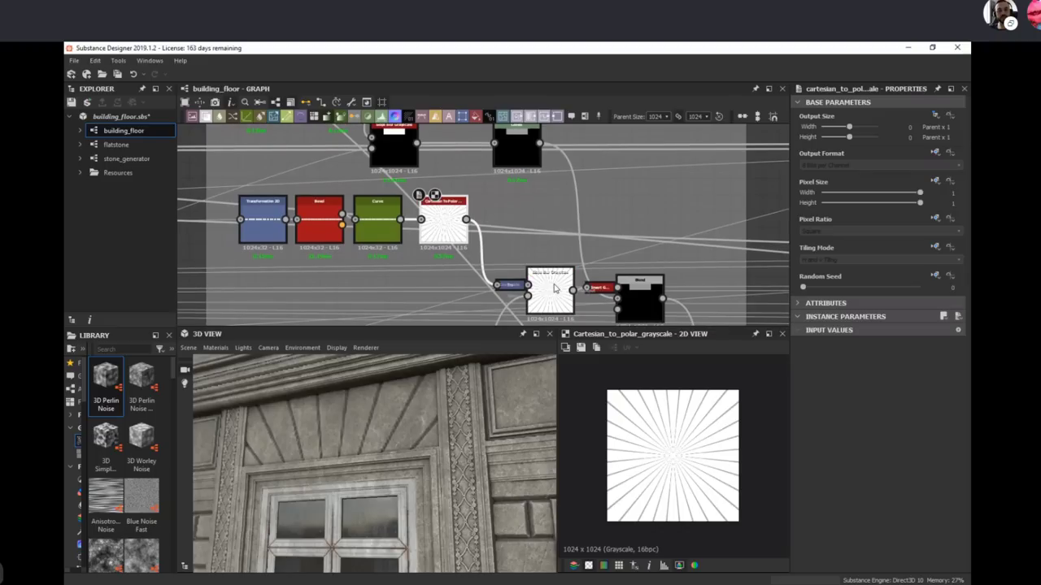
left_click(552, 289)
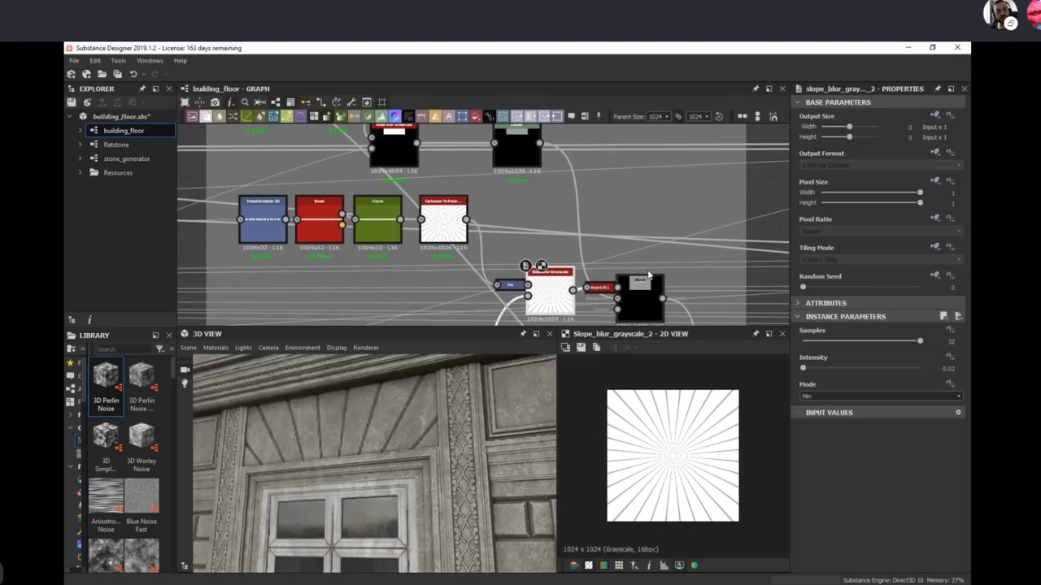
Step: Preview the pediment's Levels shape and the Subtract Blend that carves the ray pattern into it
middle_click_drag(587, 229, 558, 238)
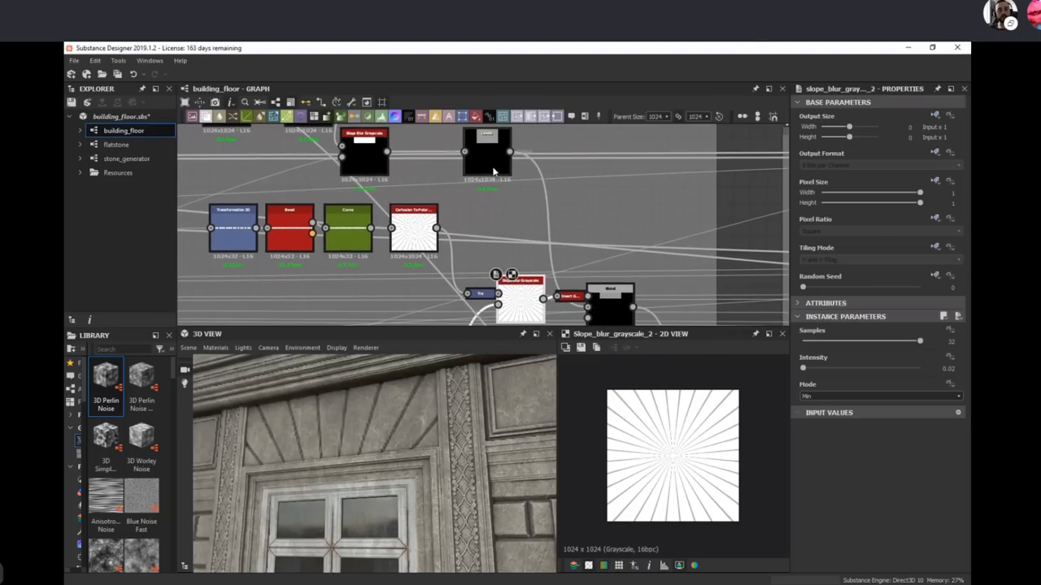
left_click(493, 171)
middle_click_drag(430, 166, 452, 190)
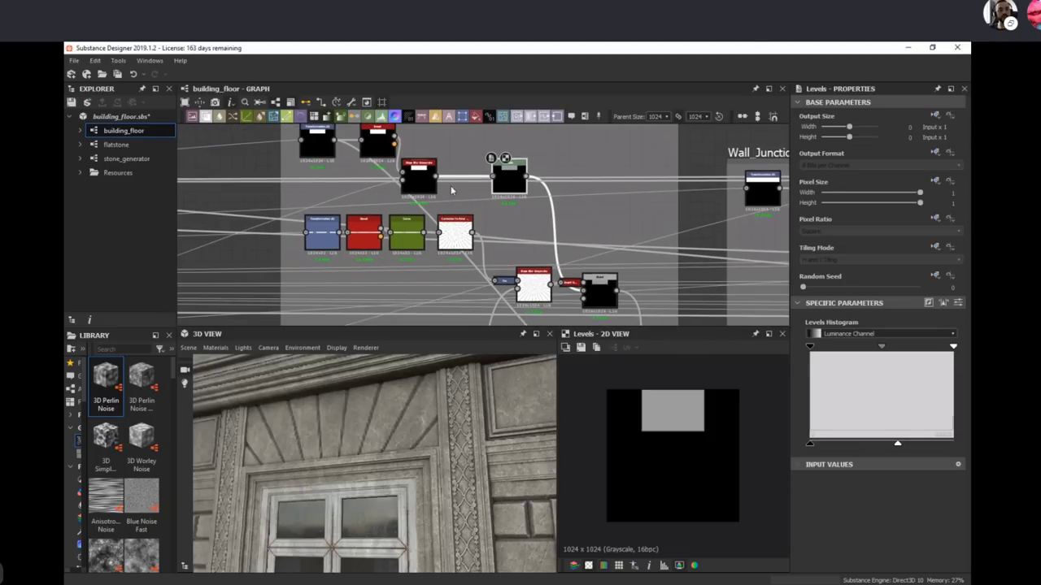
left_click(600, 289)
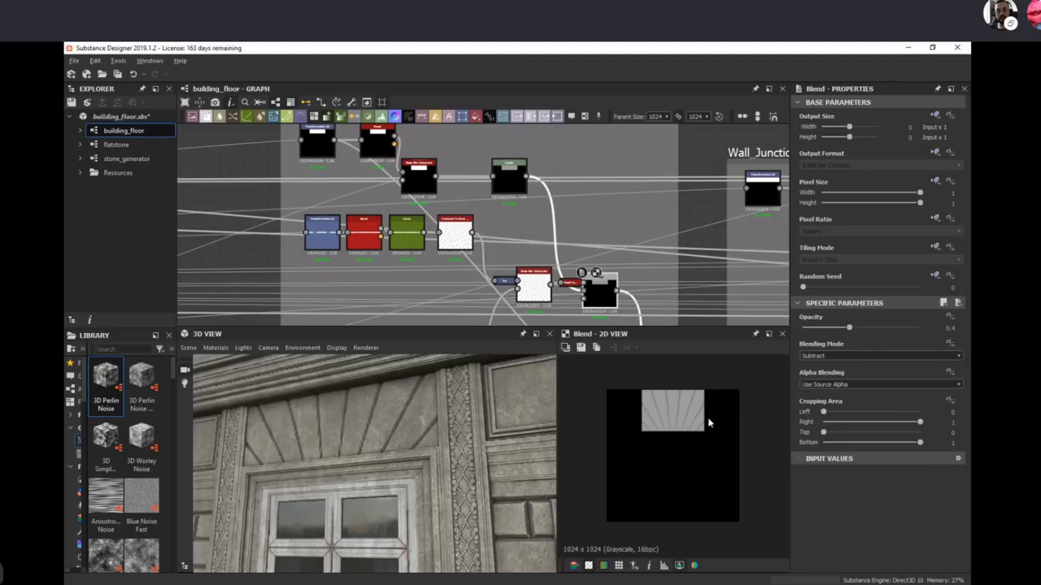
scroll(708, 423, "up", 2)
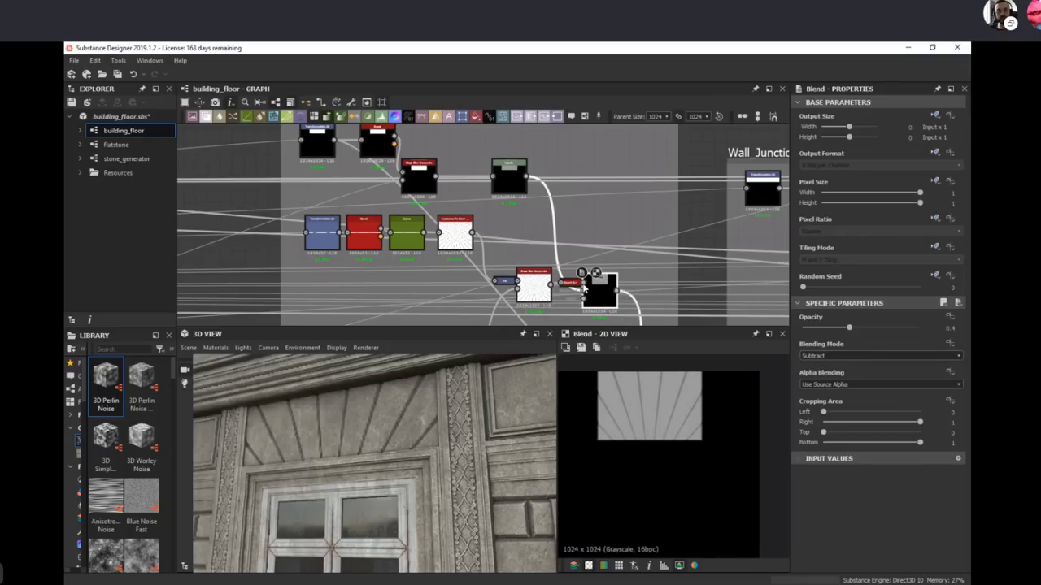
scroll(701, 434, "up", 2)
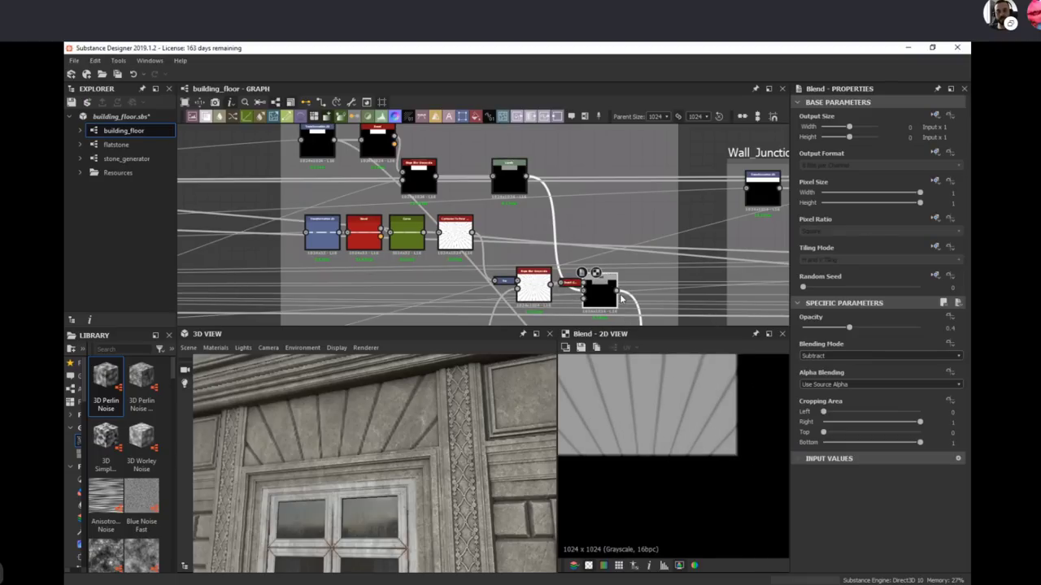
Step: Follow the pediment output to the Max (Lighten) Blend and examine it combined with the window frame and bricks
middle_click_drag(600, 181, 576, 104)
middle_click_drag(630, 232, 602, 122)
middle_click_drag(646, 284, 640, 258)
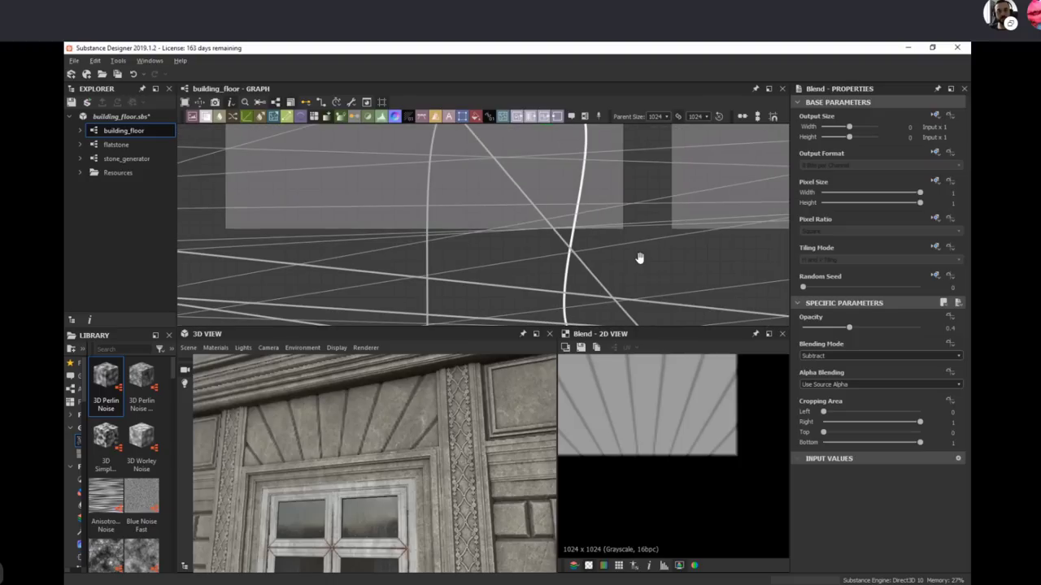
scroll(639, 259, "down", 5)
left_click(579, 214)
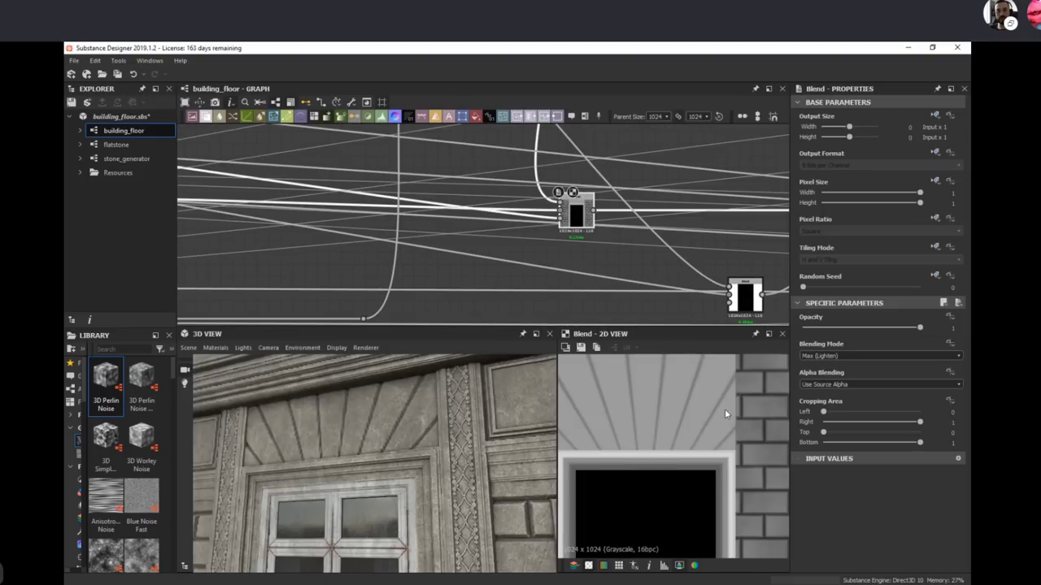
scroll(602, 389, "down", 2)
scroll(555, 281, "down", 3)
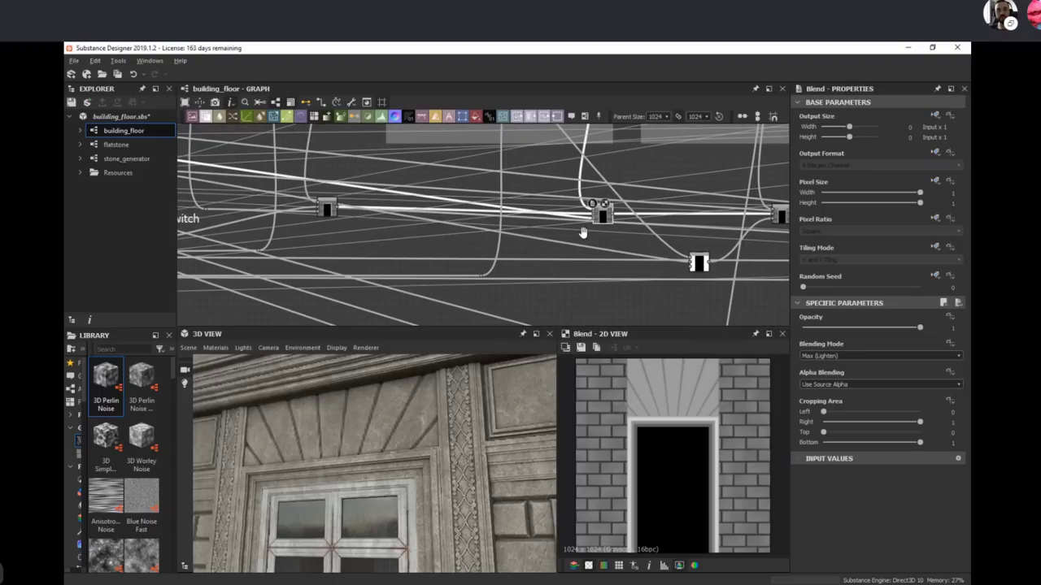
Step: Preview the successive Blends that add the Wall_Junction and Wall_Cornice groups to the facade
left_click(578, 258)
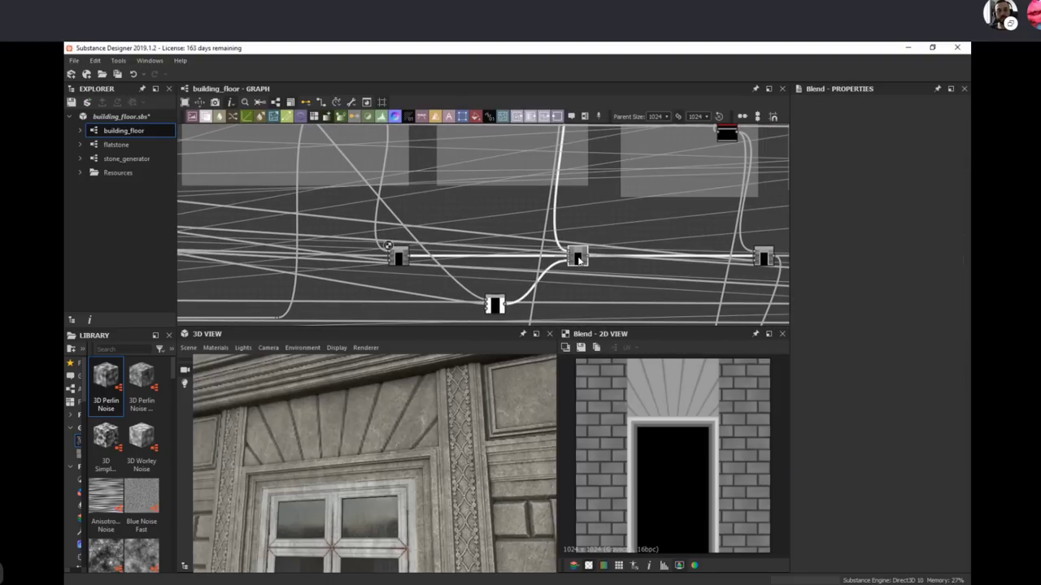
middle_click_drag(506, 228, 349, 228)
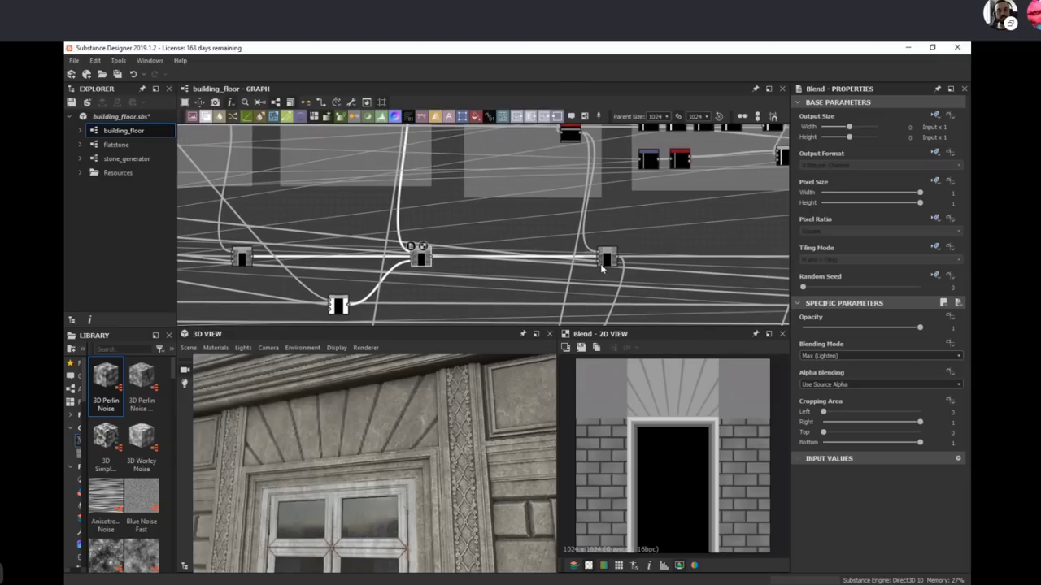
left_click(606, 259)
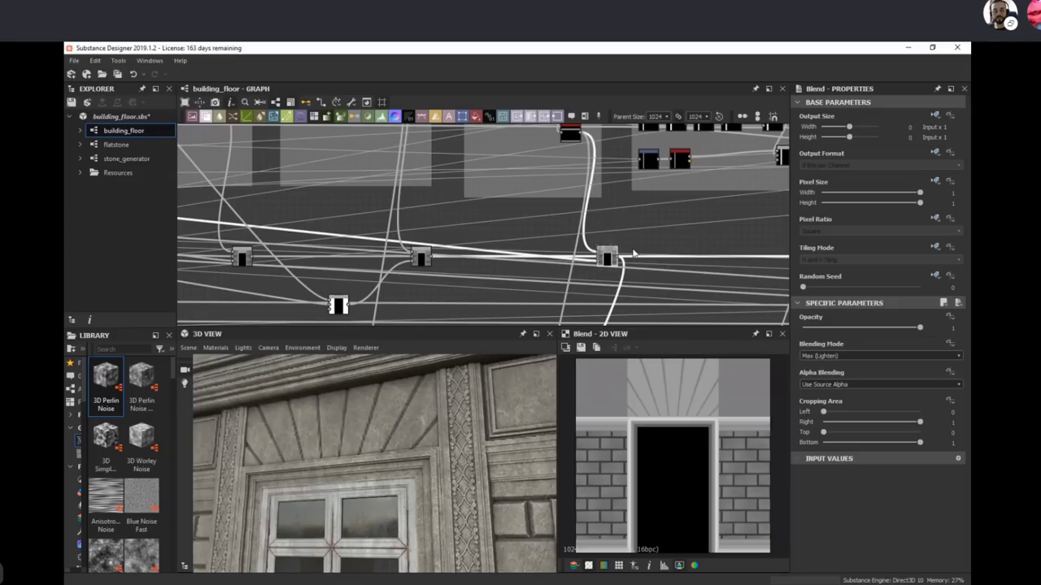
scroll(553, 235, "down", 3)
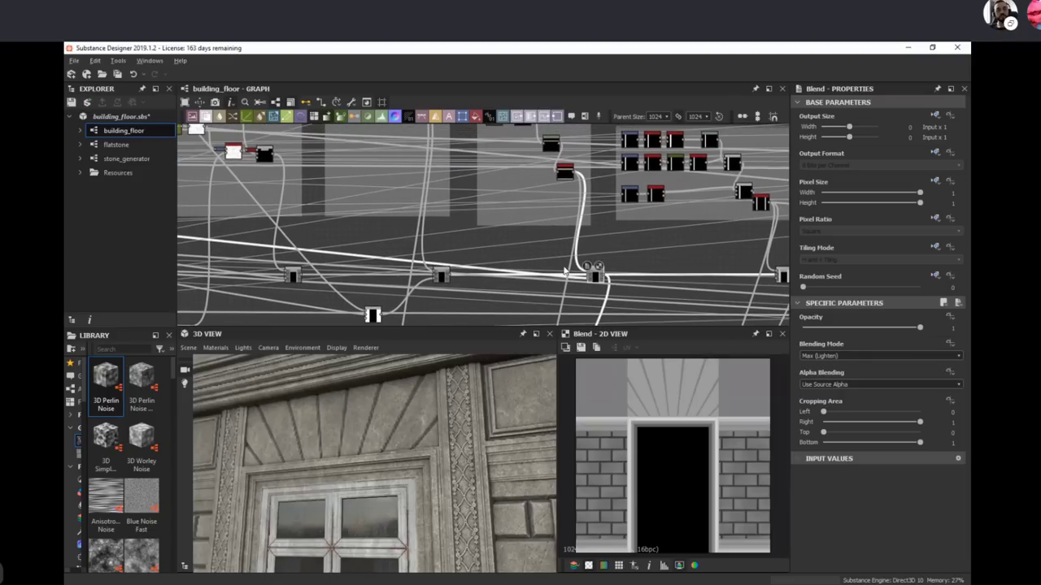
scroll(563, 264, "down", 2)
scroll(556, 246, "down", 3)
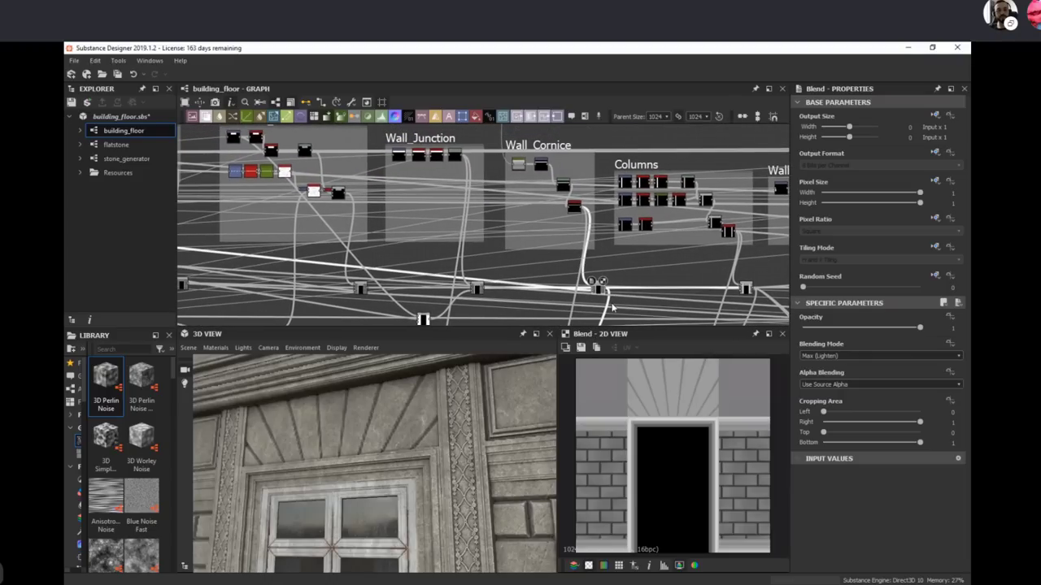
middle_click_drag(620, 283, 617, 277)
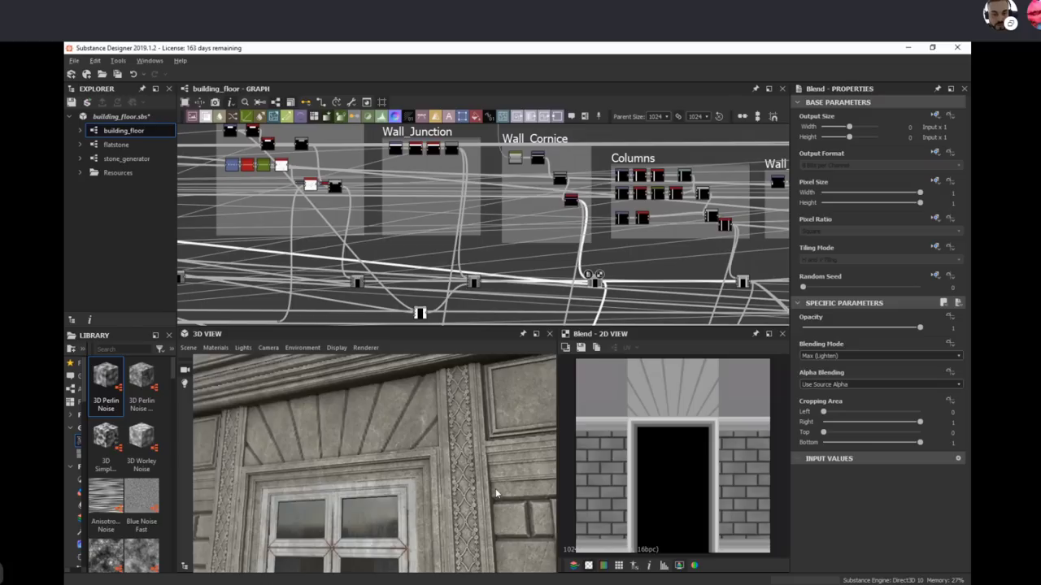
Step: Examine the pediment, window frame and wall junctions on the facade in the 3D view
left_click_drag(483, 498, 421, 402)
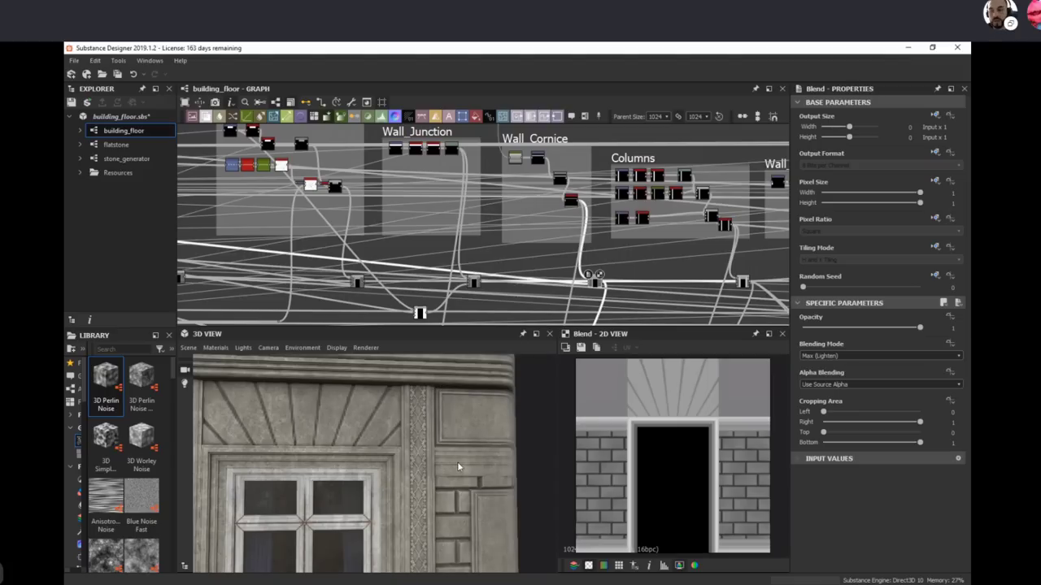
left_click_drag(376, 487, 397, 471)
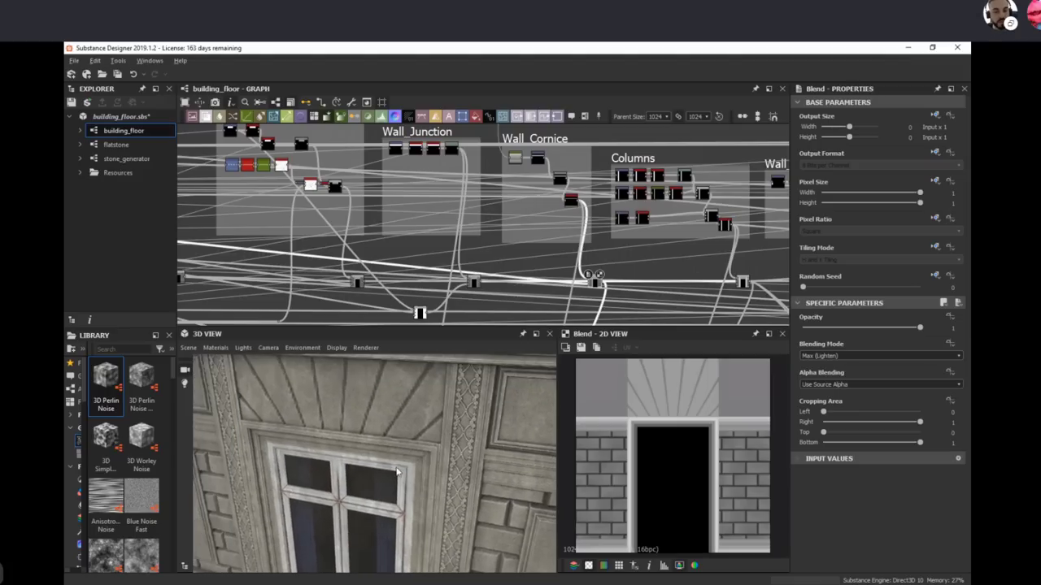
left_click_drag(426, 439, 468, 439)
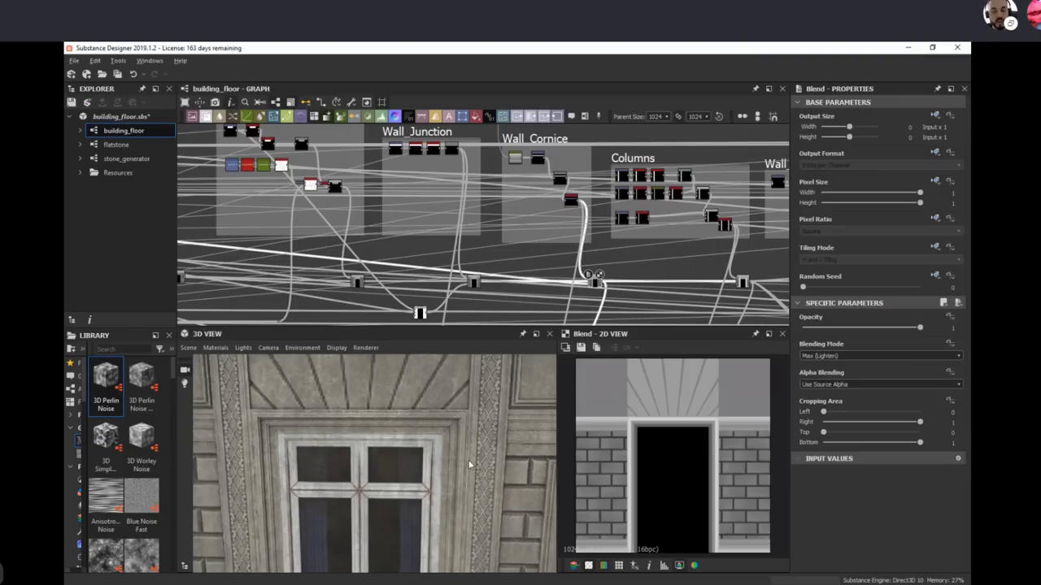
right_click_drag(483, 476, 441, 444)
middle_click_drag(467, 473, 468, 464)
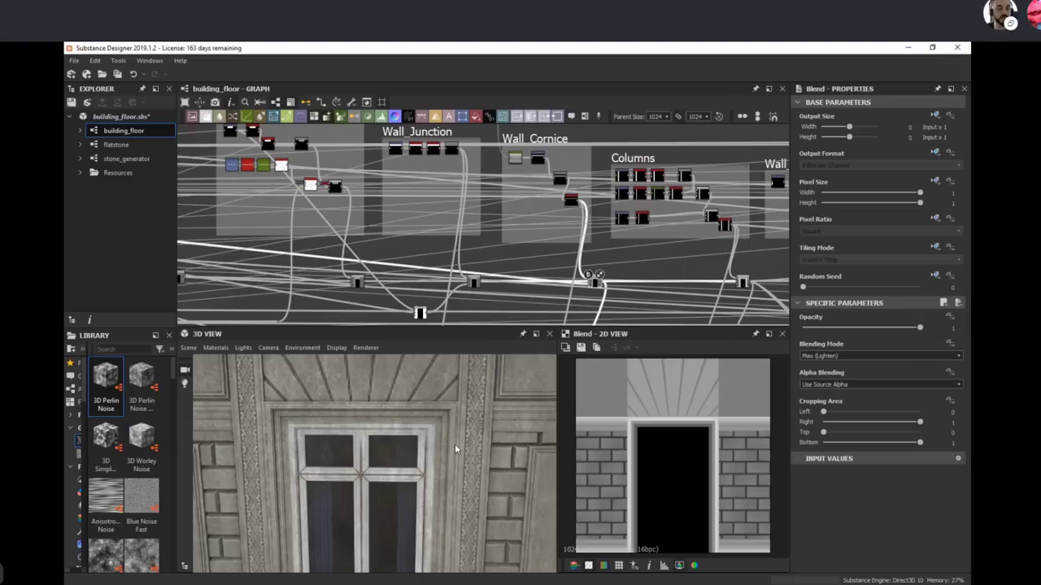
Step: Examine the window sill, perforated vent and ornamented column on the lower facade in the 3D view
left_click_drag(329, 510, 390, 470)
right_click_drag(392, 469, 558, 569)
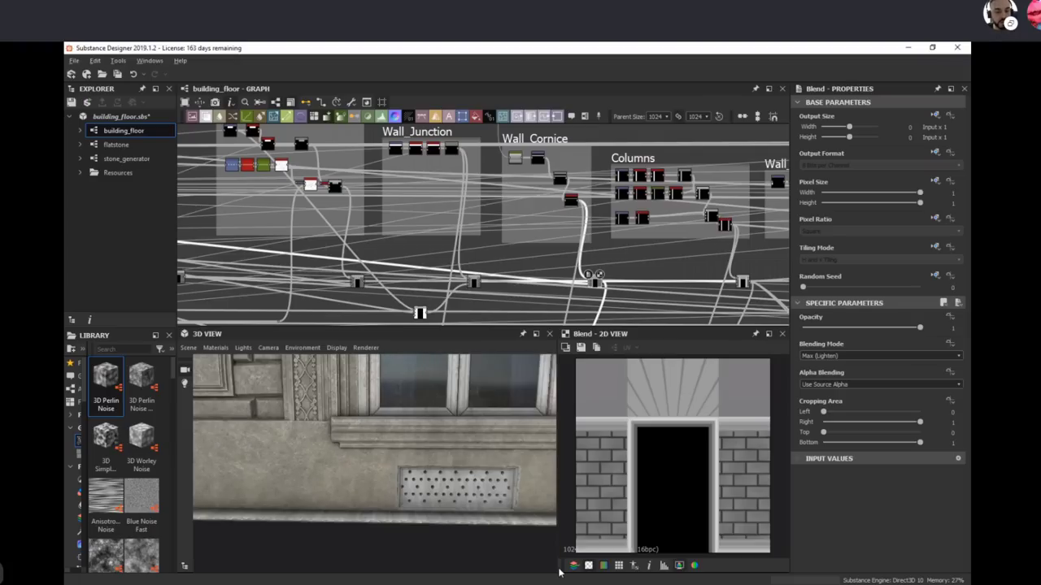
right_click_drag(309, 419, 369, 459)
left_click_drag(369, 459, 376, 420)
right_click_drag(376, 420, 382, 483)
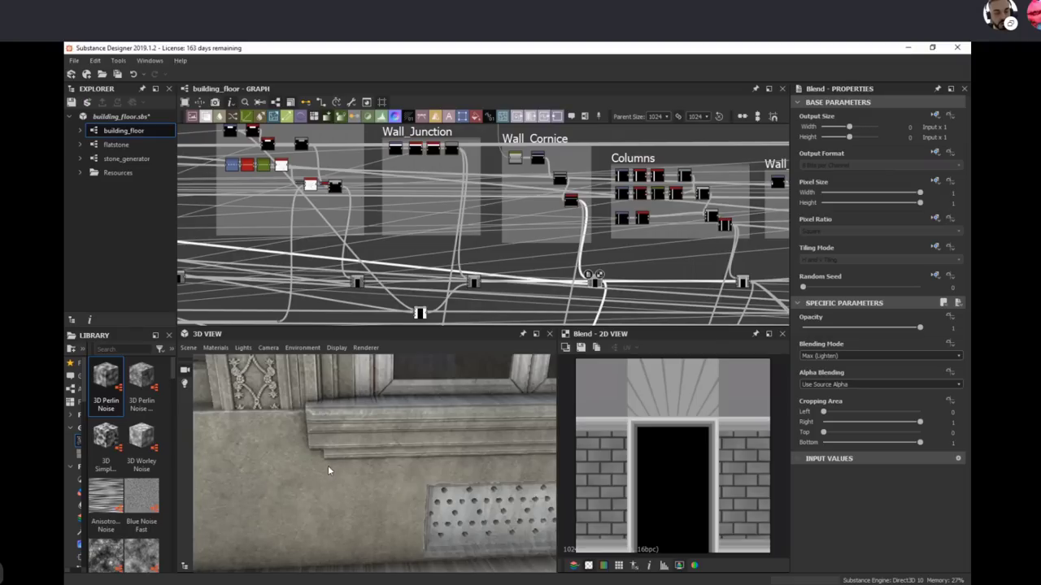
left_click_drag(329, 470, 433, 444)
left_click_drag(357, 469, 368, 517)
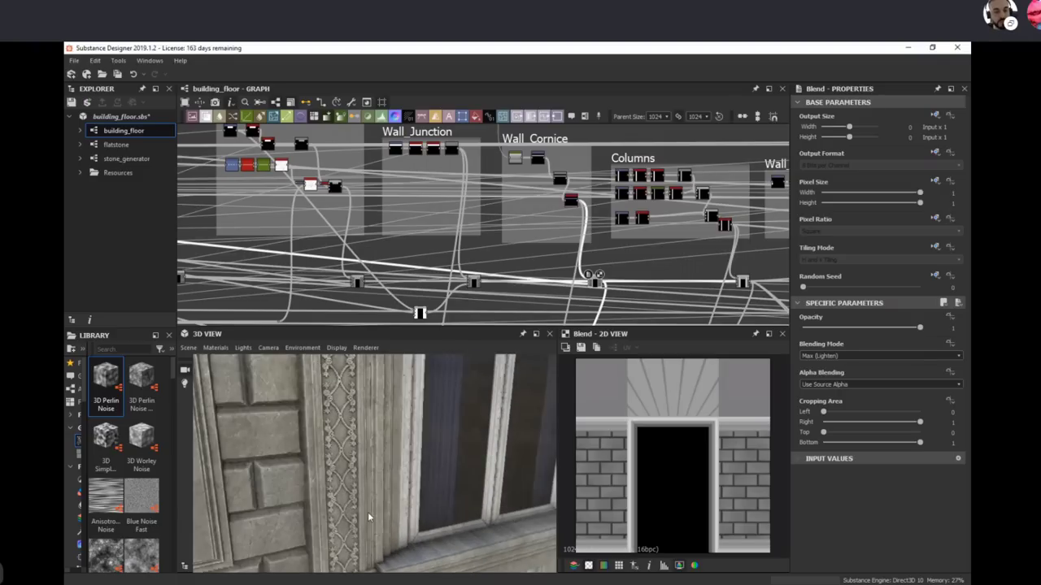
Step: Examine the low wall, the full window and the pediment of the facade in the 3D view
mouse_move(358, 437)
left_mouse_down()
mouse_move(359, 456)
mouse_move(398, 442)
mouse_move(369, 429)
left_mouse_up()
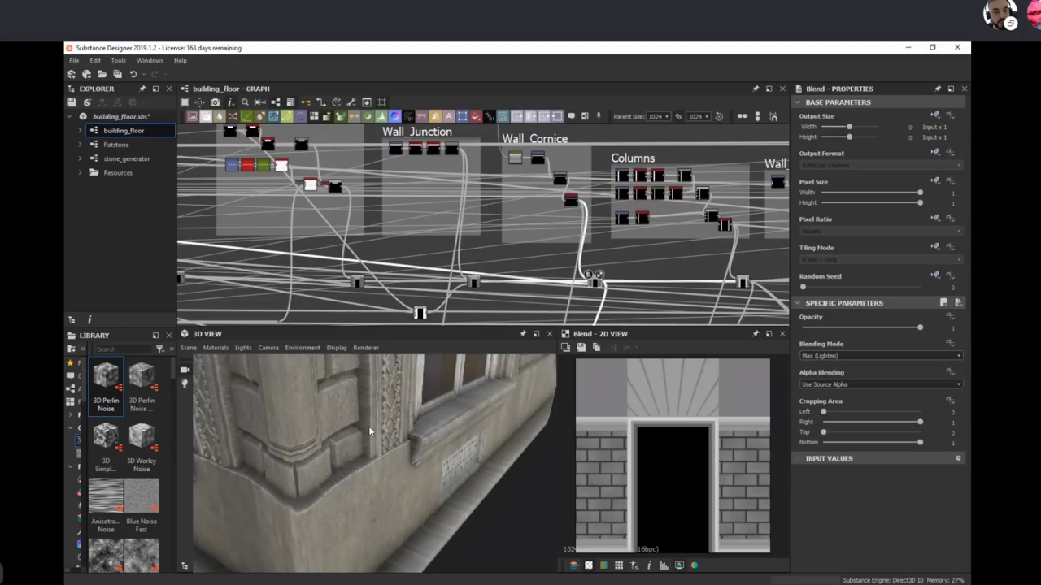
left_click_drag(374, 468, 369, 428)
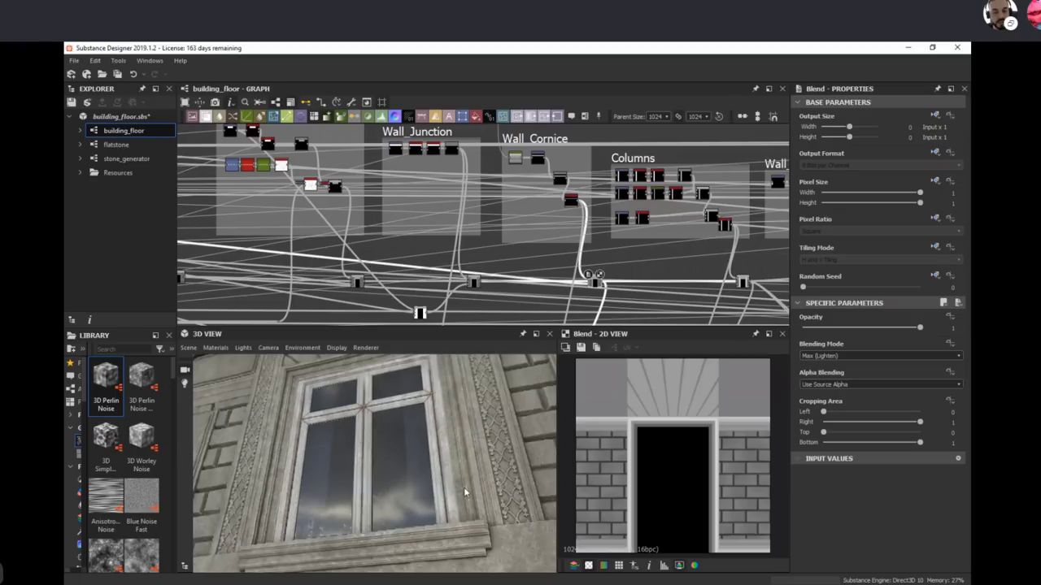
mouse_move(482, 473)
left_mouse_down()
mouse_move(471, 448)
mouse_move(453, 458)
mouse_move(465, 470)
left_mouse_up()
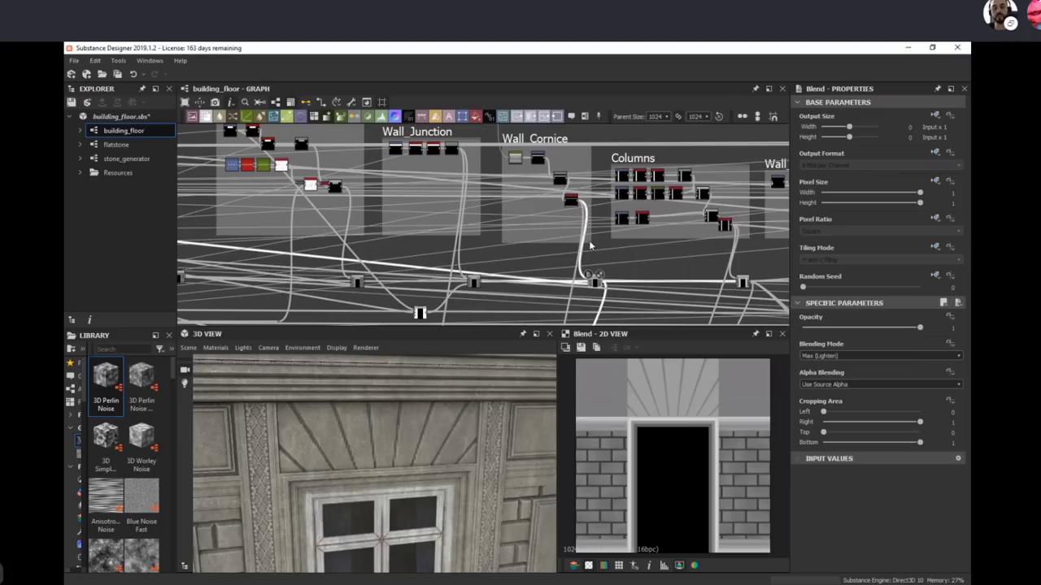
Step: Preview the Levels node in the Wall_Cornice group and the Max (Lighten) Blend that adds the cornice to the facade
middle_click_drag(587, 255, 528, 258)
scroll(567, 271, "up", 1)
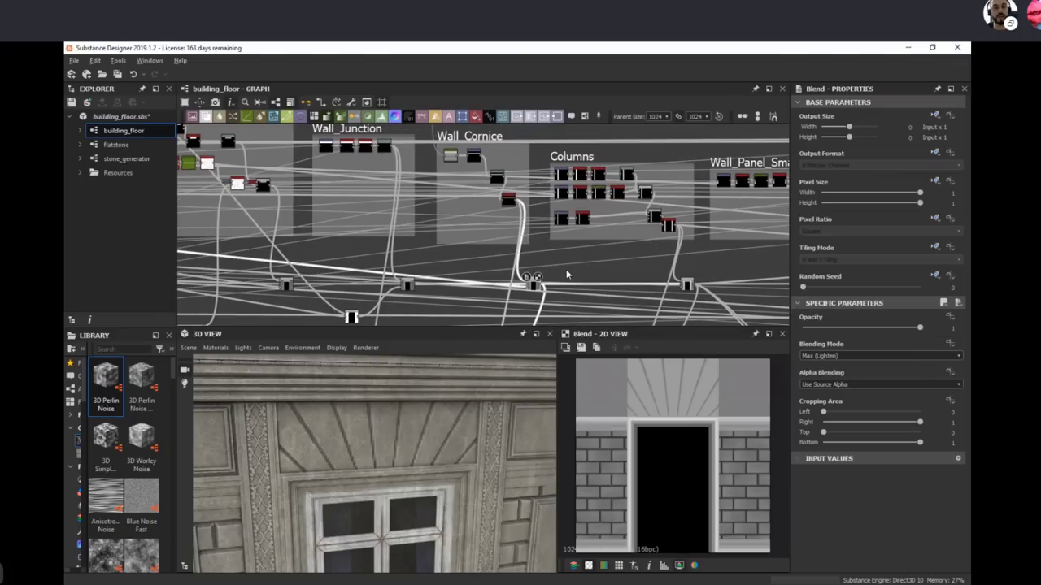
scroll(567, 275, "up", 2)
double_click(485, 159)
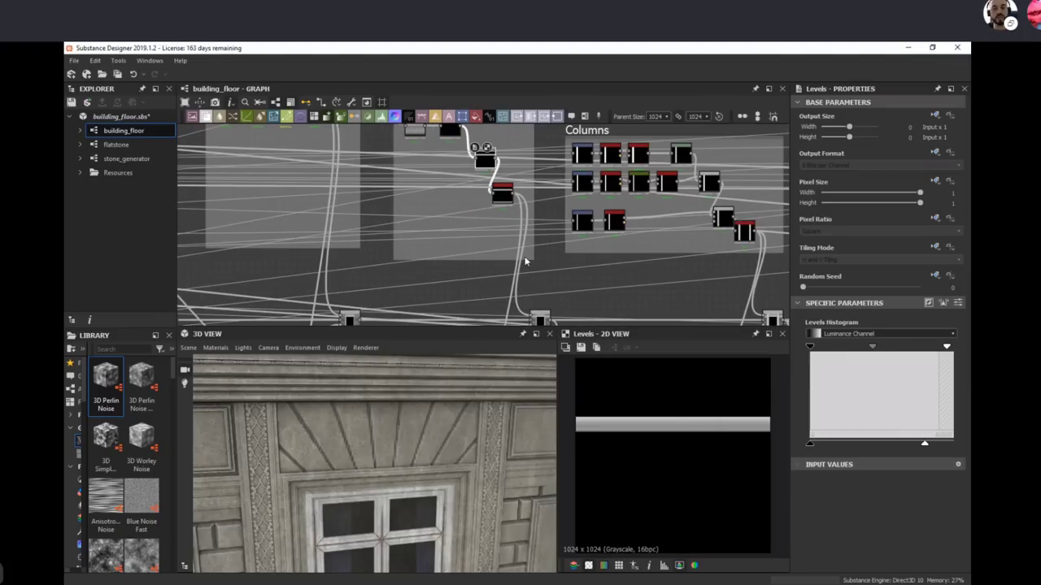
middle_click_drag(548, 286, 543, 217)
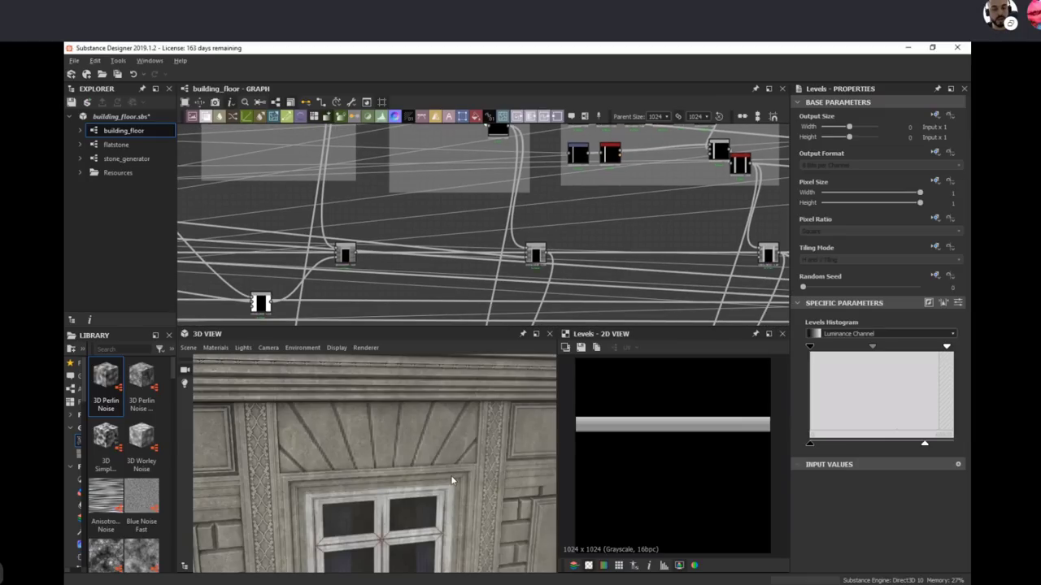
left_click_drag(431, 459, 455, 496)
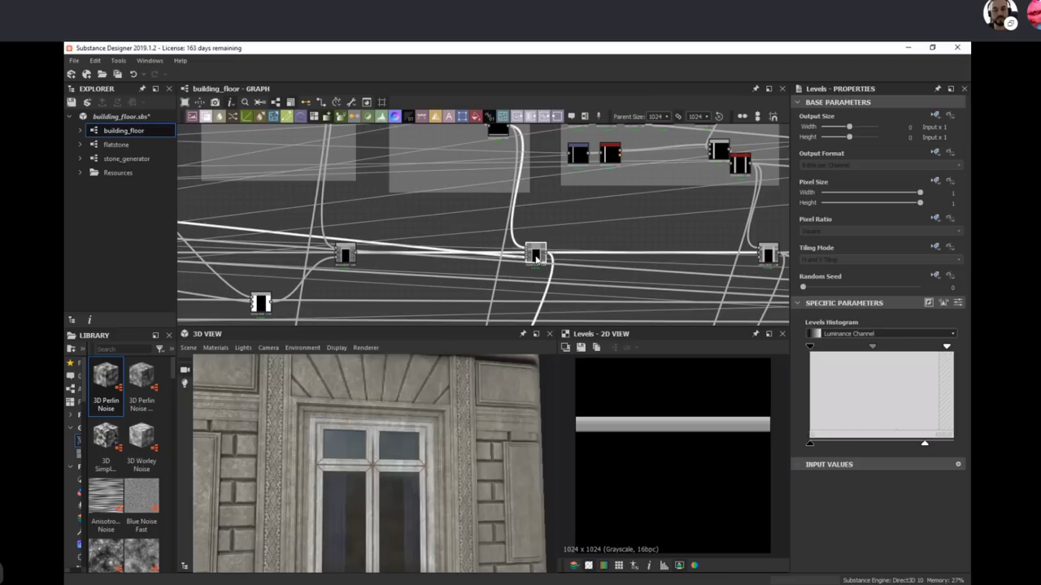
left_click(535, 256)
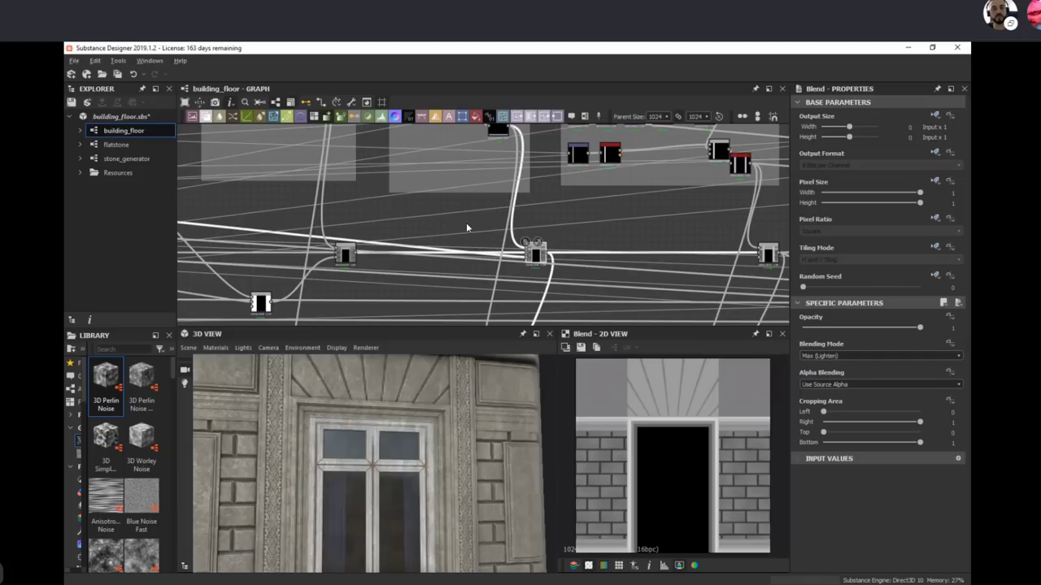
scroll(488, 265, "down", 3)
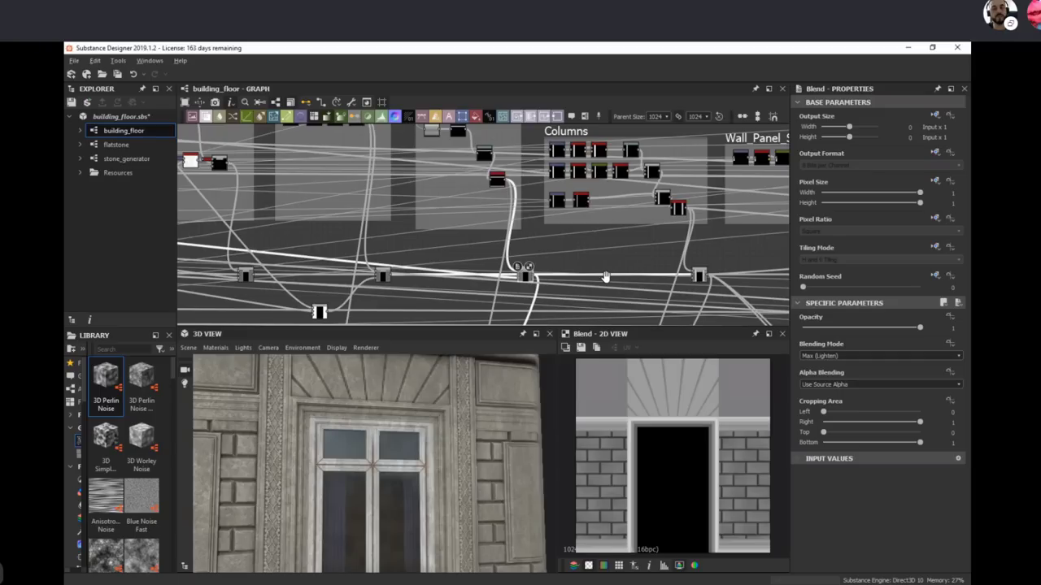
middle_click_drag(637, 258, 586, 279)
Step: Switch to Substance Player and turn off the Shutter option of the building_floor material
mouse_move(500, 583)
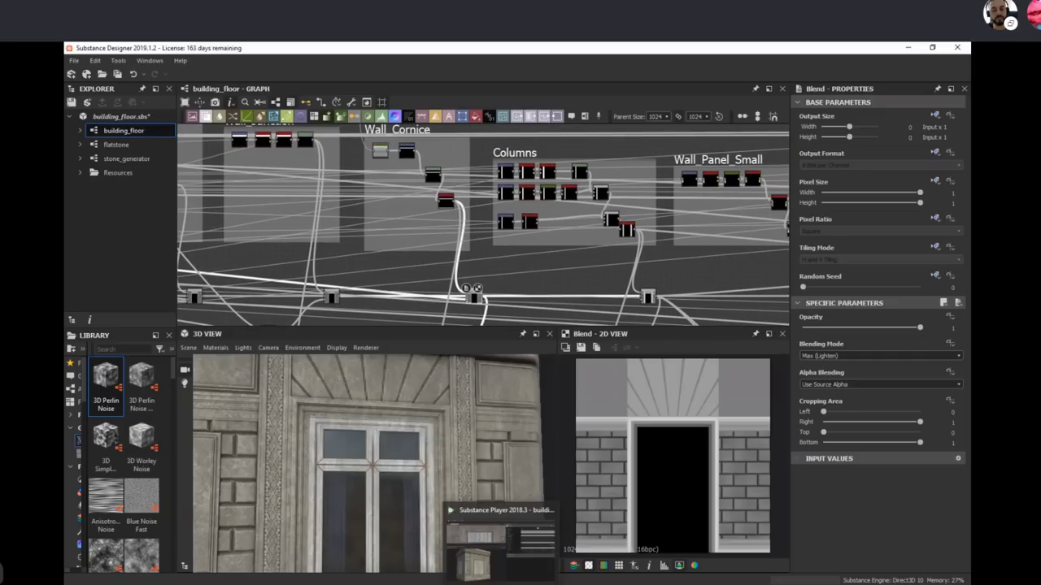
left_click(500, 541)
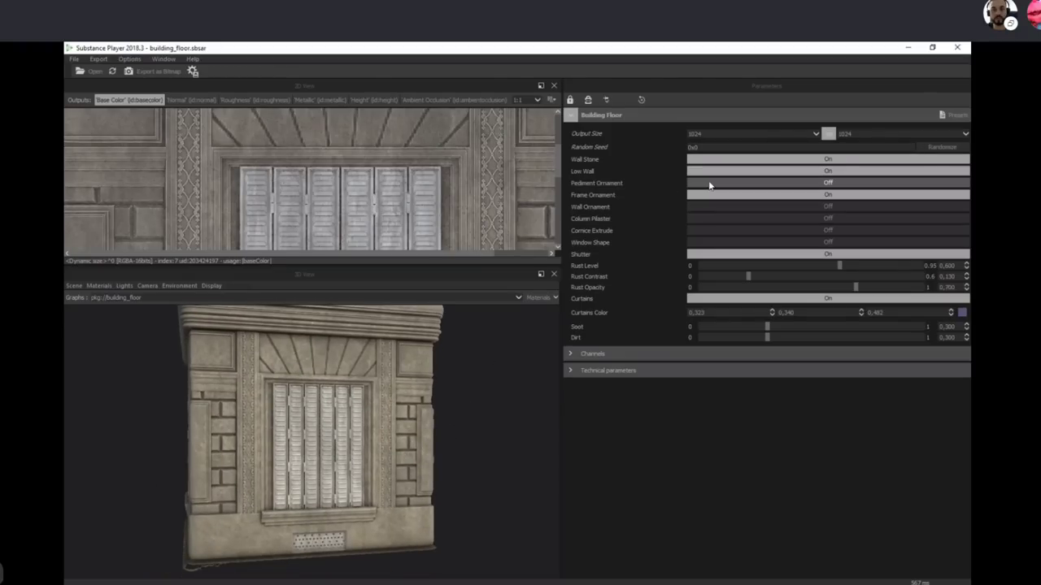
left_click(717, 255)
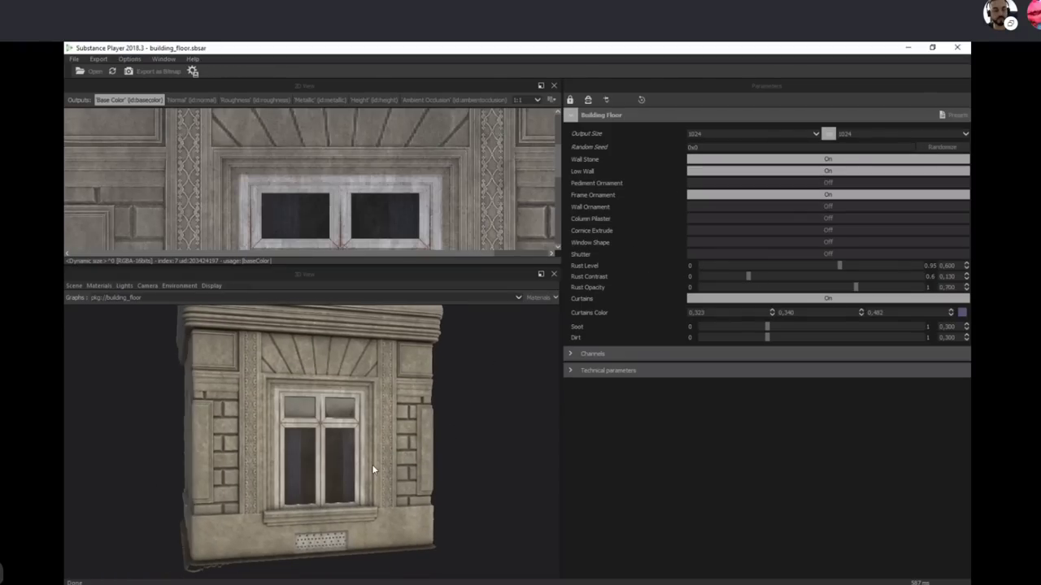
mouse_move(372, 464)
left_mouse_down()
mouse_move(378, 456)
mouse_move(385, 492)
mouse_move(393, 485)
mouse_move(402, 503)
mouse_move(309, 520)
mouse_move(311, 551)
mouse_move(390, 504)
mouse_move(368, 481)
left_mouse_up()
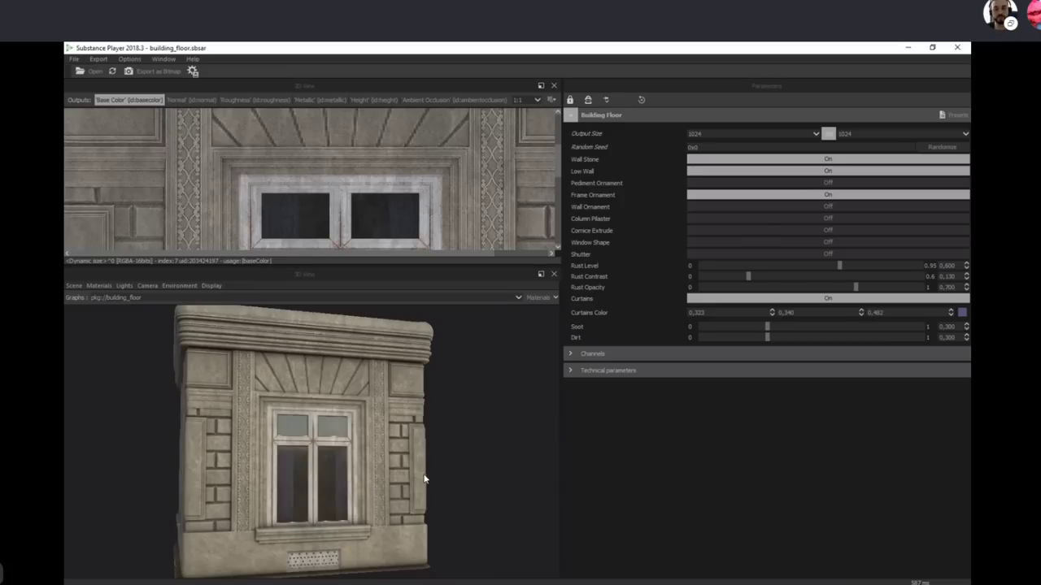
Step: Turn on the Wall Ornament, Pediment Ornament and Window Shape options and inspect the facade from several angles
left_click(770, 208)
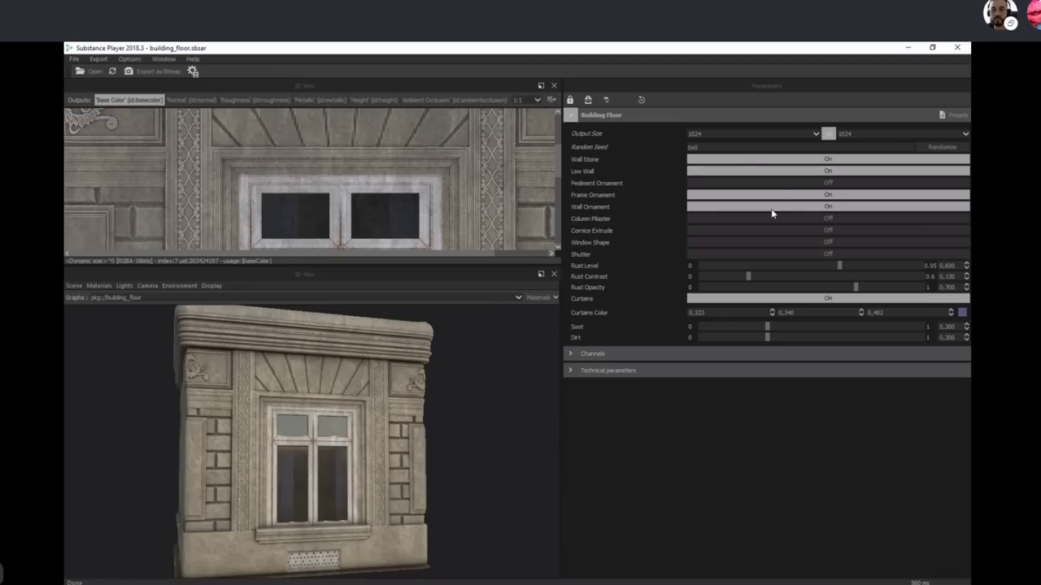
left_click(777, 183)
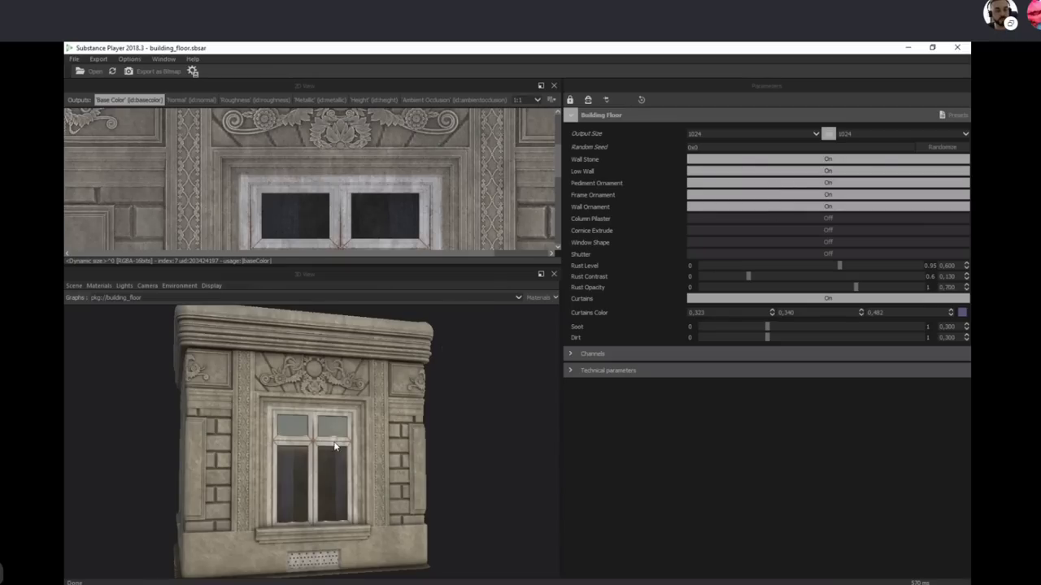
left_click_drag(337, 447, 418, 475)
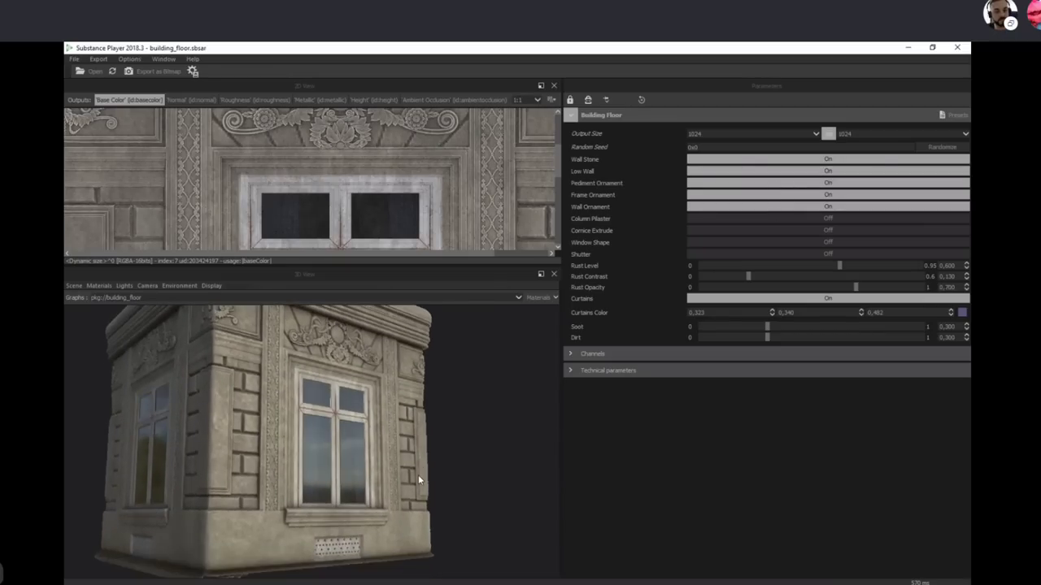
left_click(719, 247)
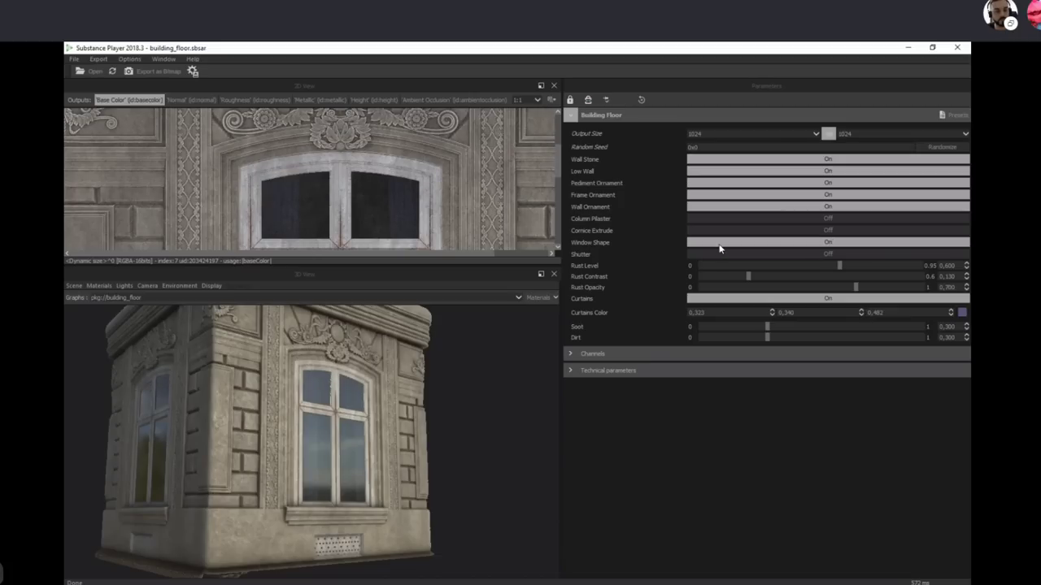
left_click_drag(329, 444, 382, 461)
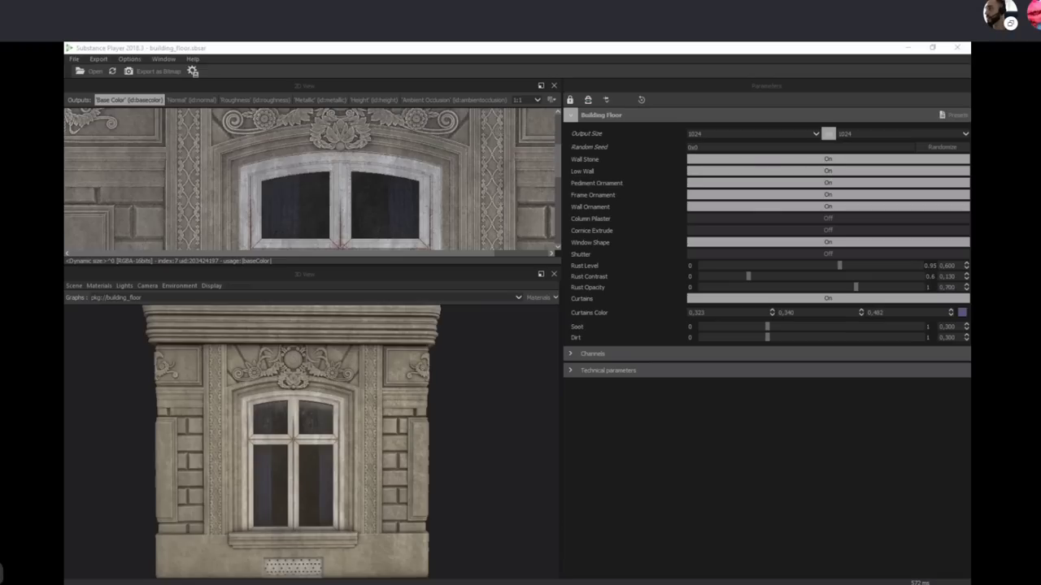
Step: Switch to the ArtStation page in the browser and play the Haussmannian Building Breakdown 03 video from near its start
left_click_drag(752, 584, 638, 44)
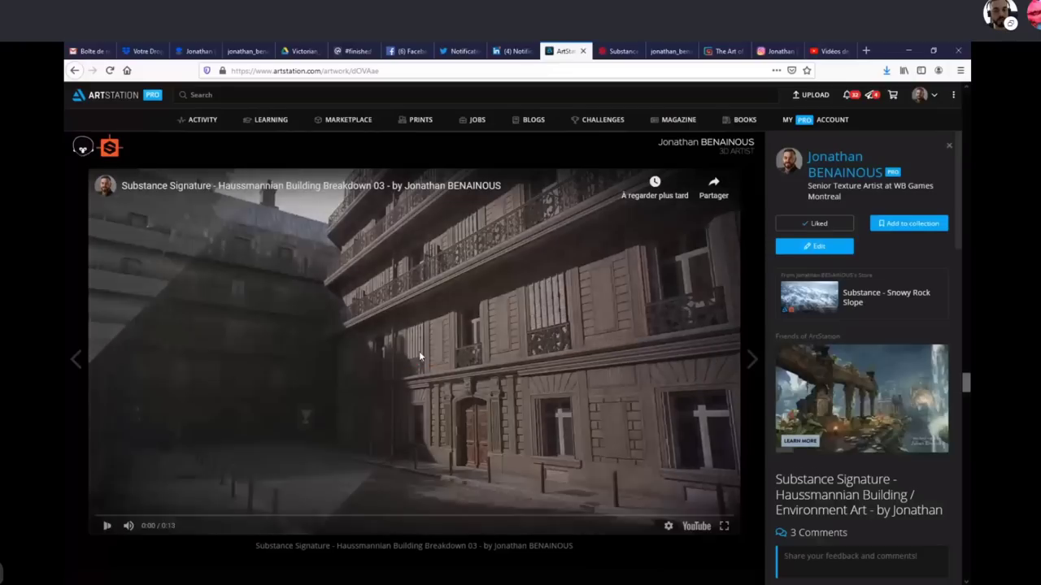
left_click(417, 355)
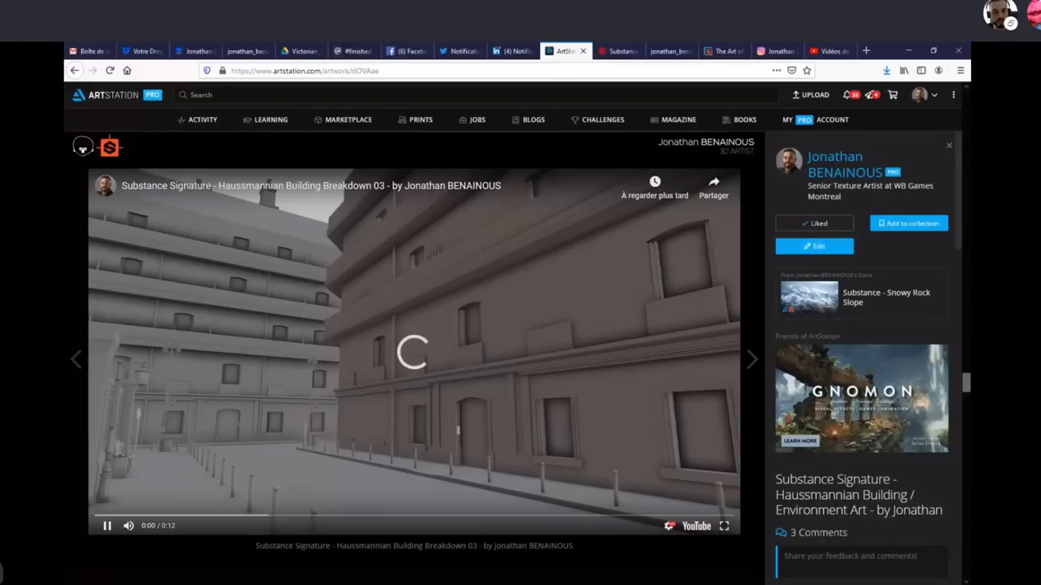
left_click(273, 465)
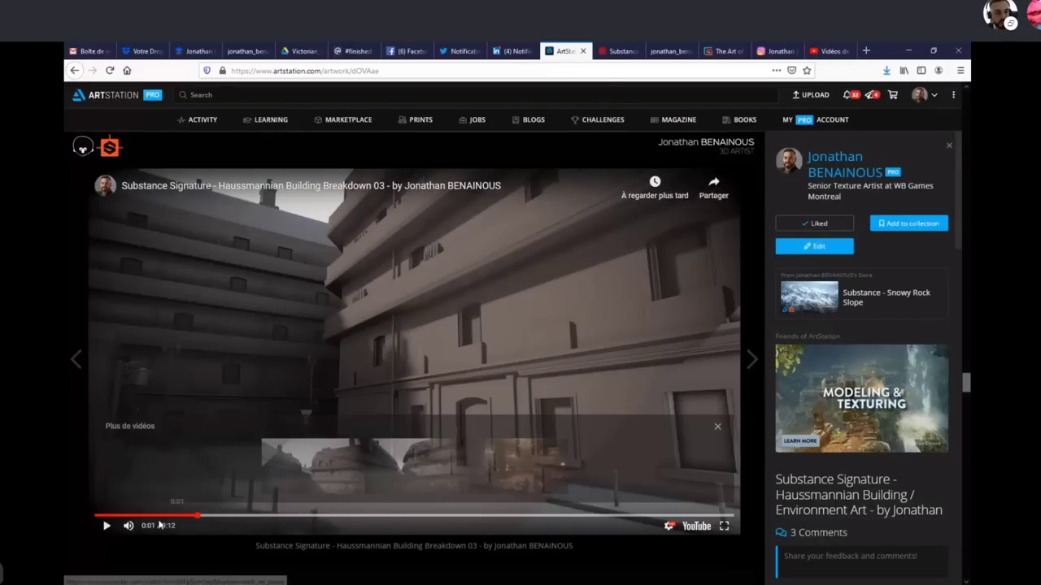
left_click(138, 515)
left_click(107, 527)
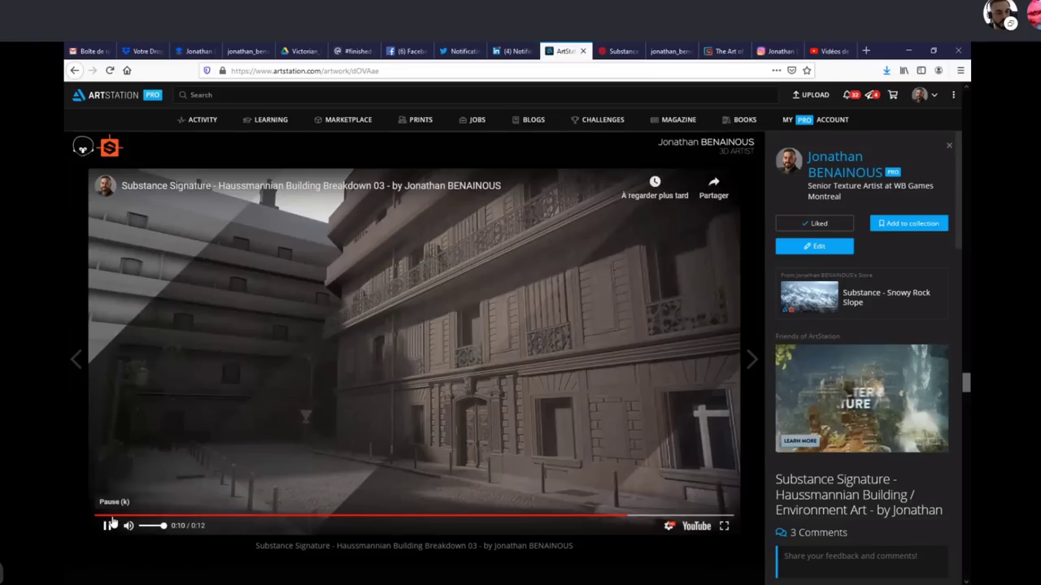
Step: Replay the breakdown video from the beginning, pausing at 0:01 and 0:02 to examine the untextured buildings
left_click(107, 515)
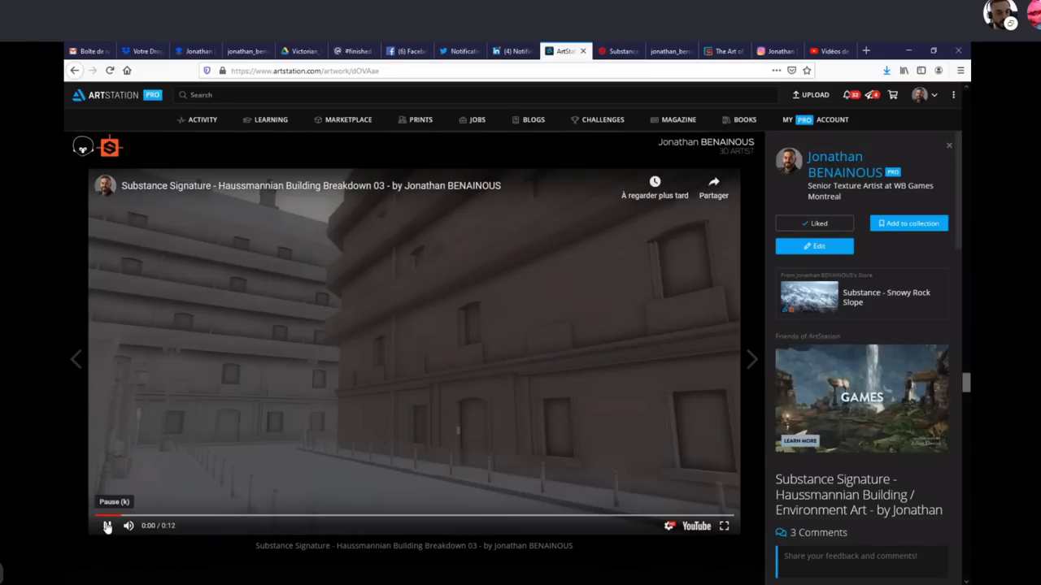
left_click(107, 525)
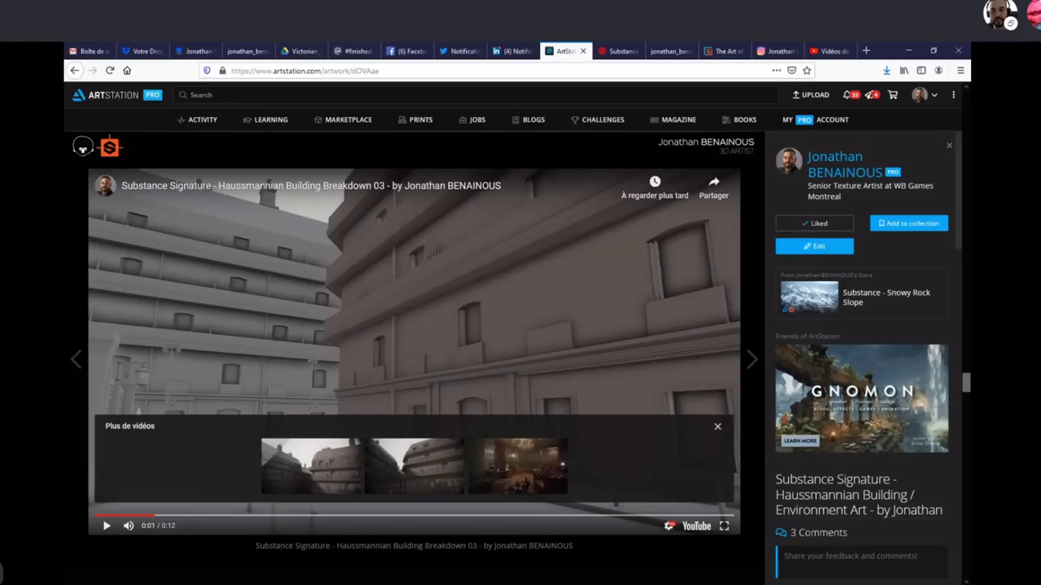
left_click(717, 426)
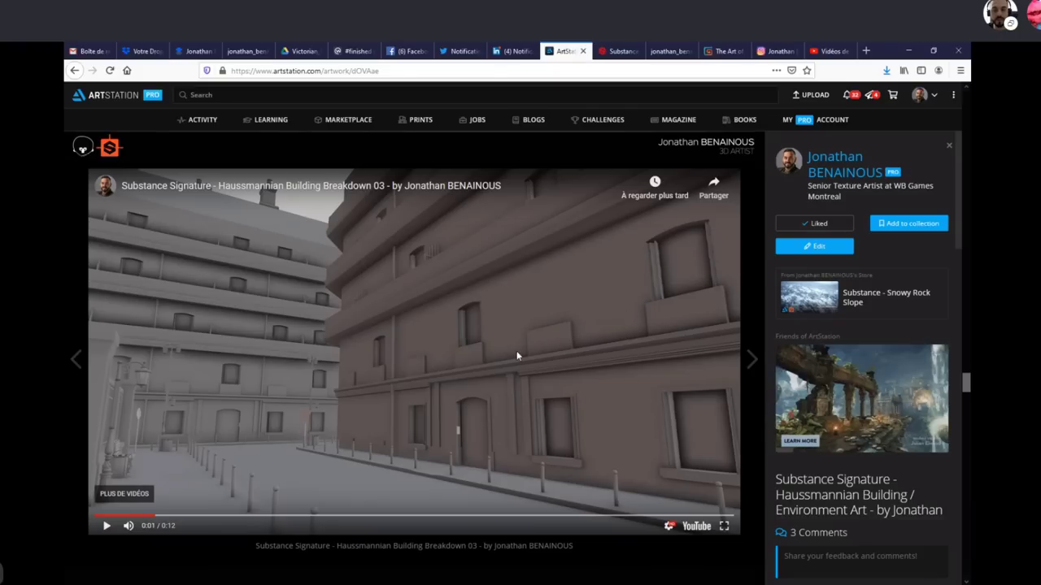
left_click(107, 526)
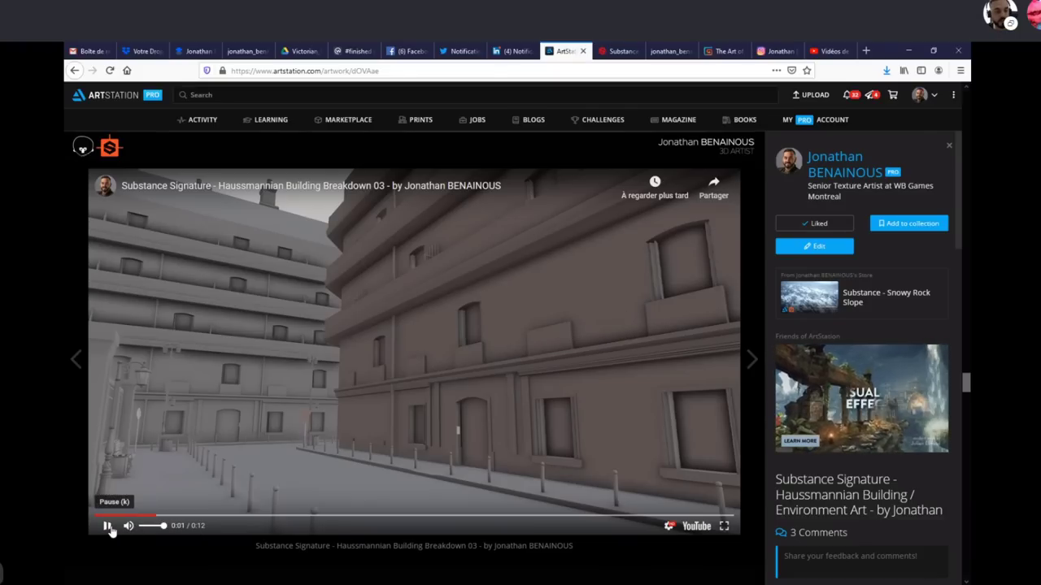
left_click(108, 526)
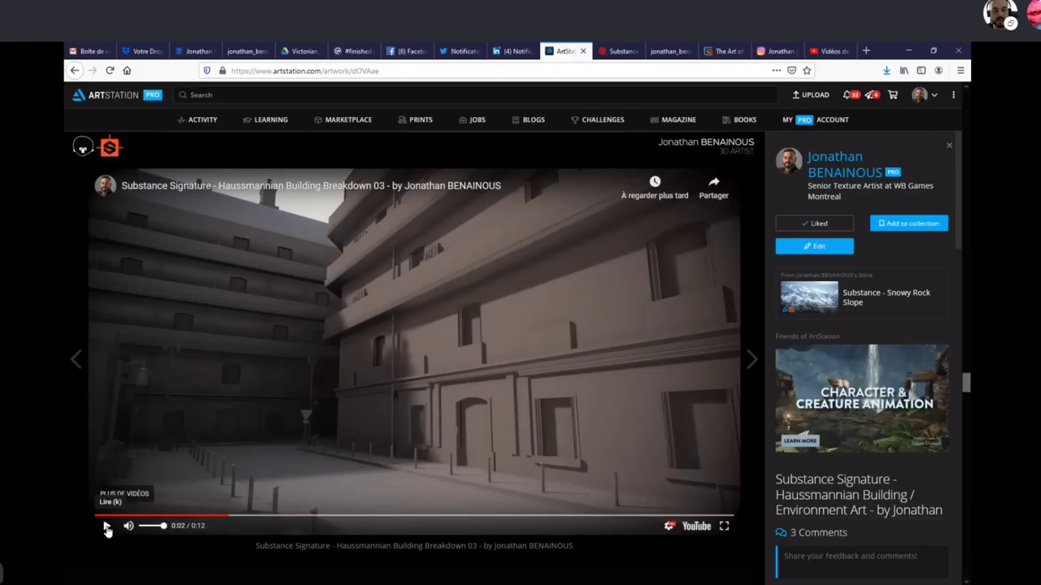
left_click(107, 527)
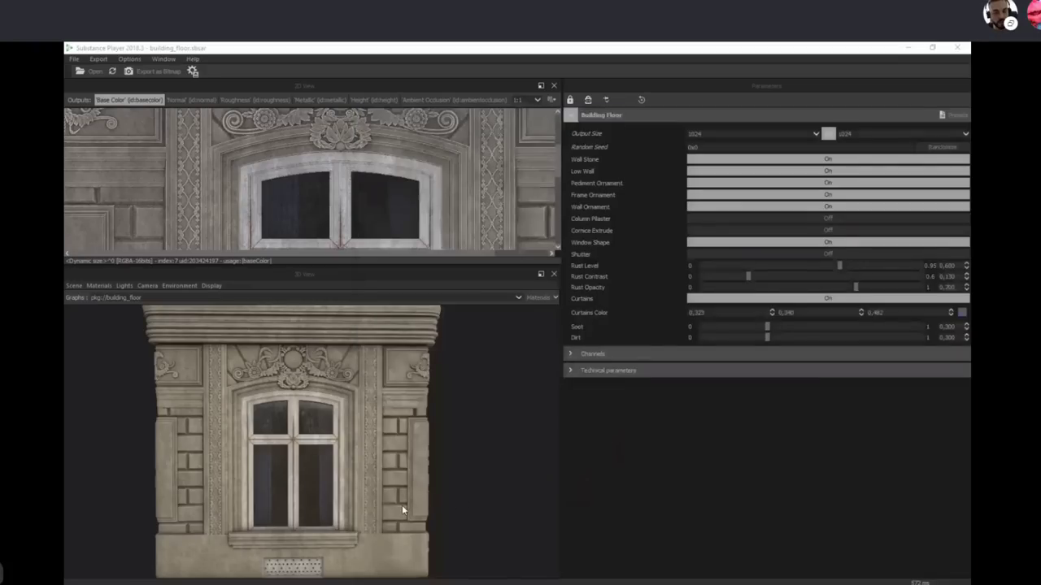
Step: Turn off the Low Wall option in Substance Player and return to Substance Designer to view the whole facade in 3D
left_click_drag(402, 505, 431, 497)
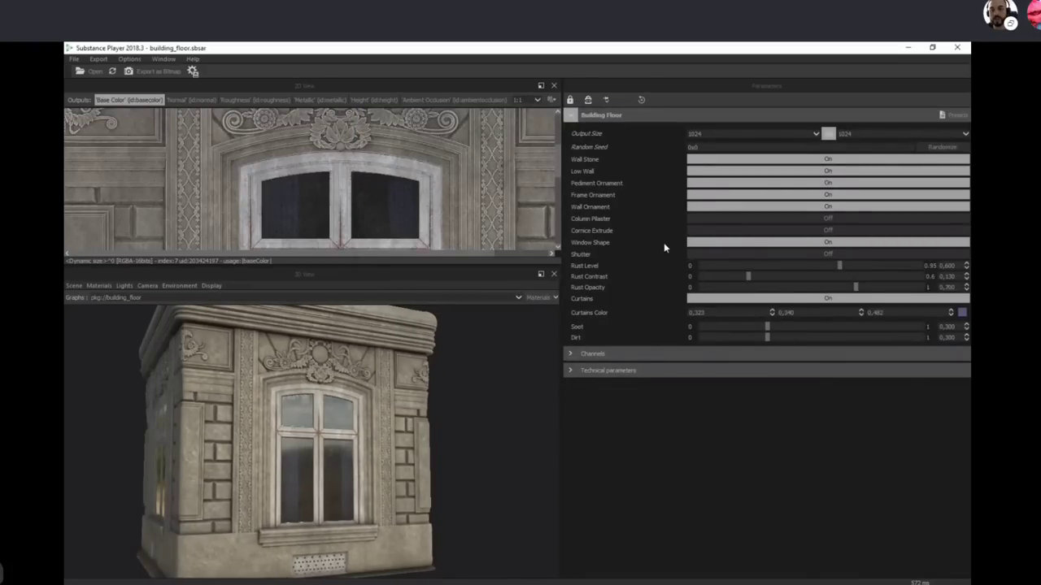
left_click(730, 171)
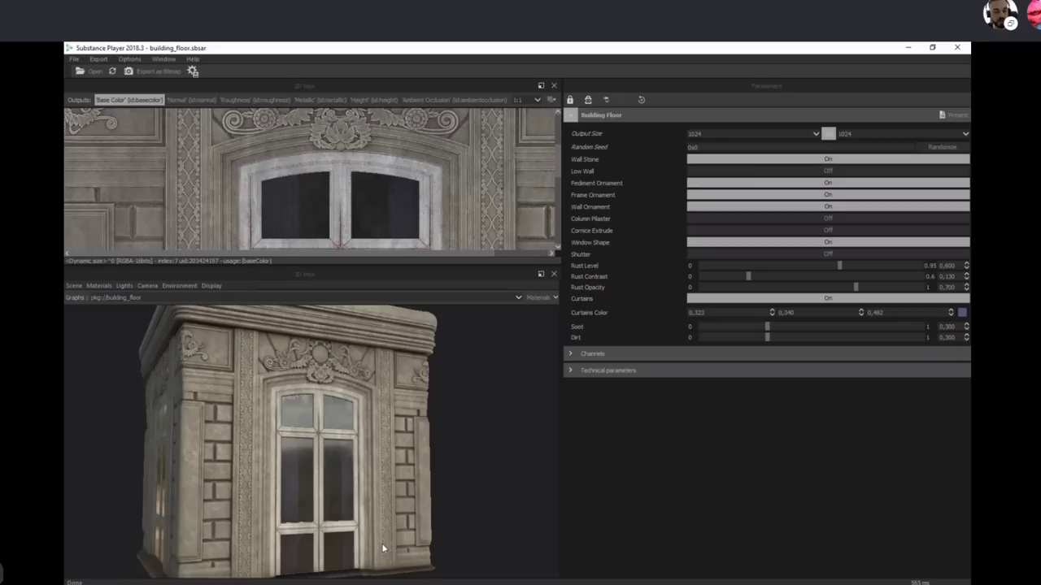
left_click_drag(361, 511, 342, 520)
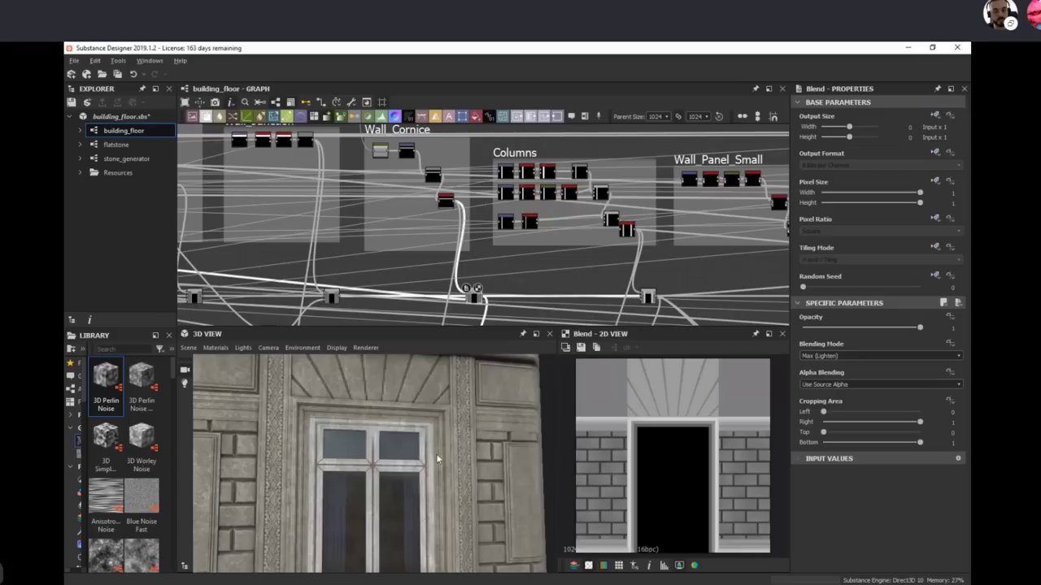
left_click_drag(443, 498, 423, 455)
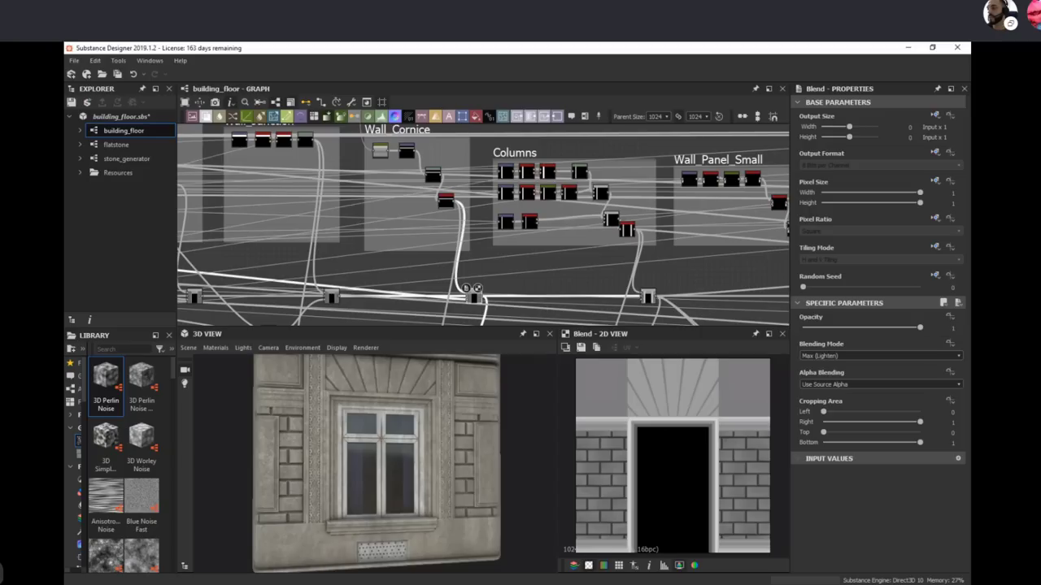
Step: Switch to the browser and browse down the ArtStation artwork page to the breakdown video of the balconied building
left_click_drag(970, 427, 641, 41)
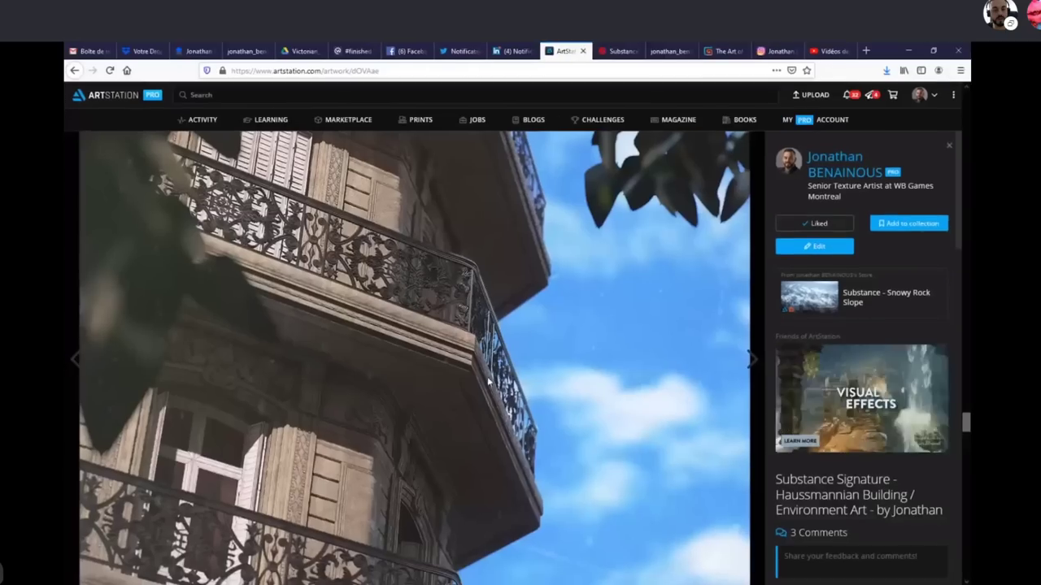
scroll(520, 444, "down", 10)
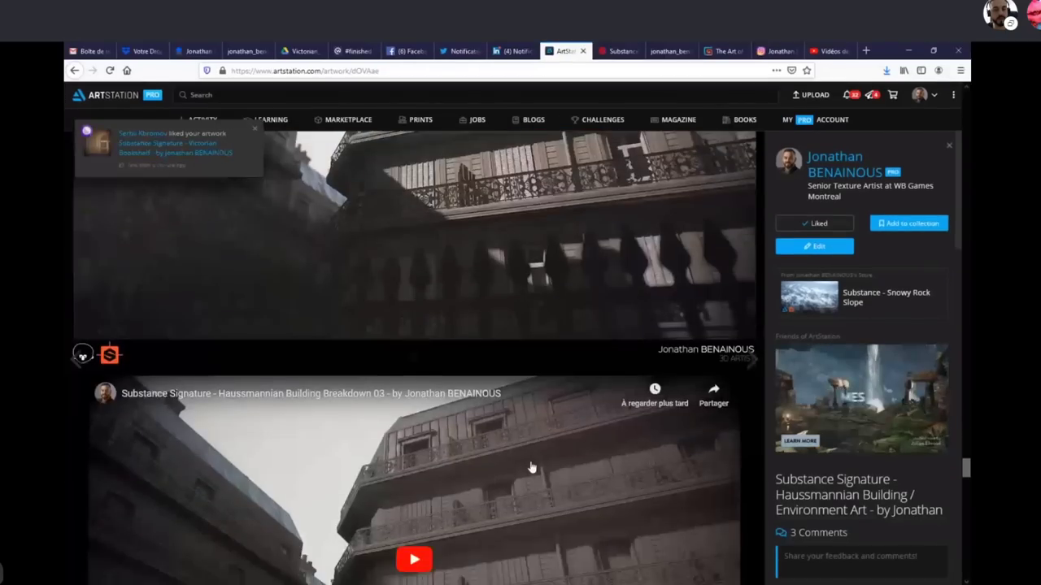
scroll(449, 439, "up", 2)
scroll(449, 439, "down", 1)
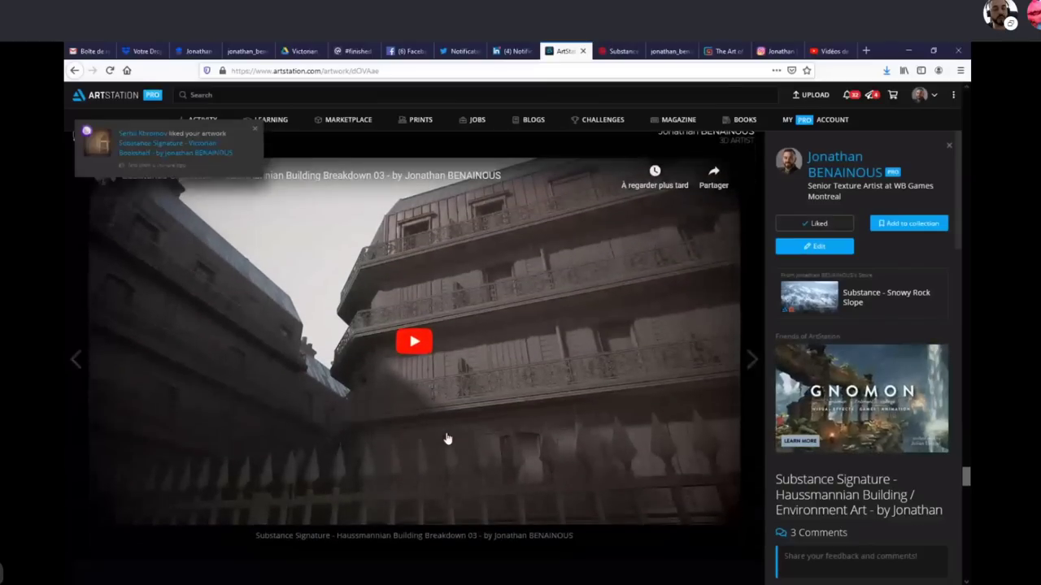
Step: Play the Haussmannian Building Breakdown 03 video, rewind and pause it at 0:01, and dismiss the suggested videos to examine the untextured buildings
left_click(415, 341)
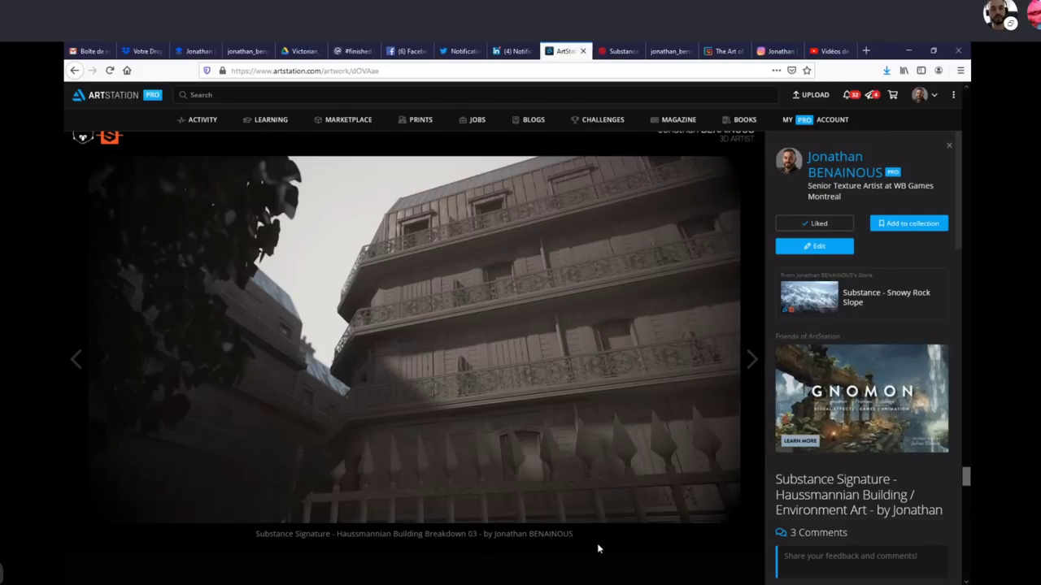
left_click(278, 503)
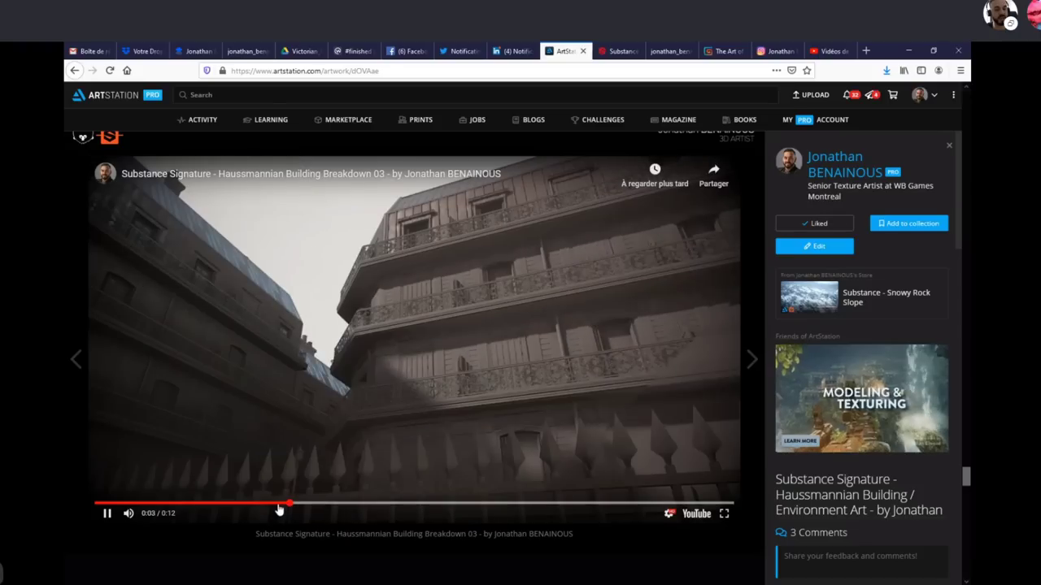
left_click(239, 506)
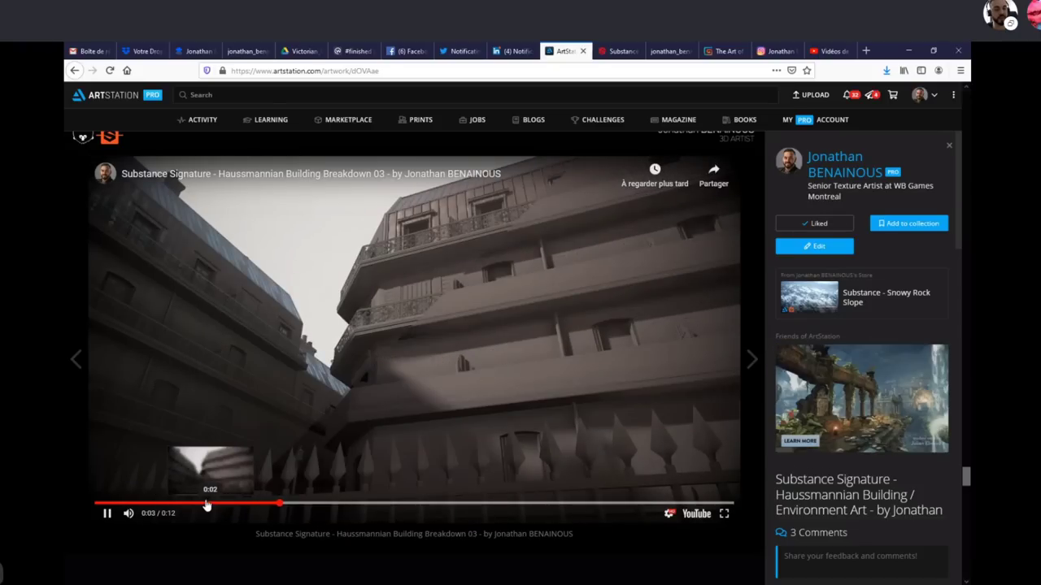
left_click(149, 504)
left_click(337, 458)
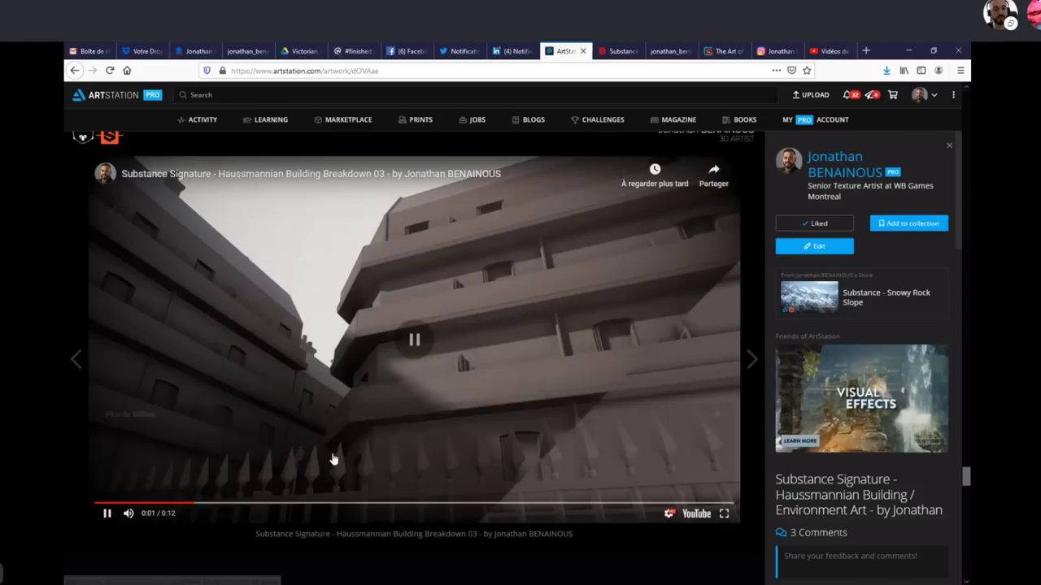
left_click(717, 415)
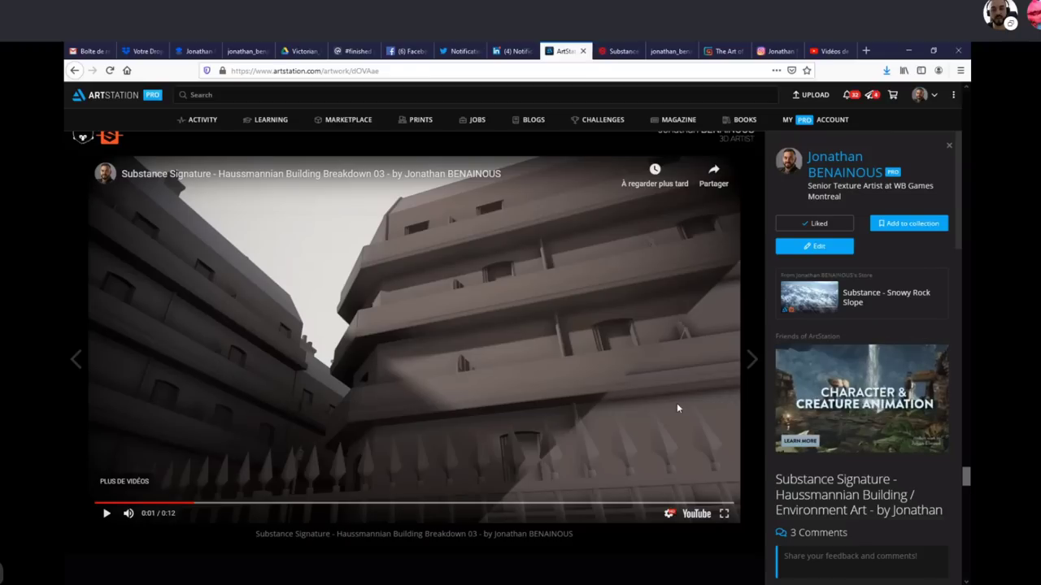
Step: Resume the breakdown video, let it play to the end, and return to Substance Designer
left_click(106, 514)
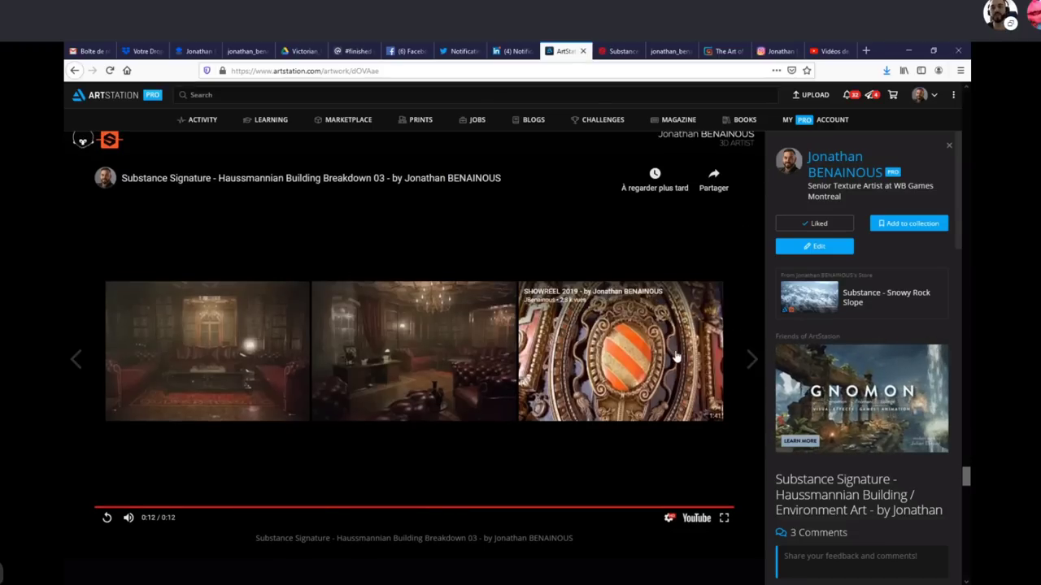
scroll(677, 358, "up", 3)
left_click(908, 50)
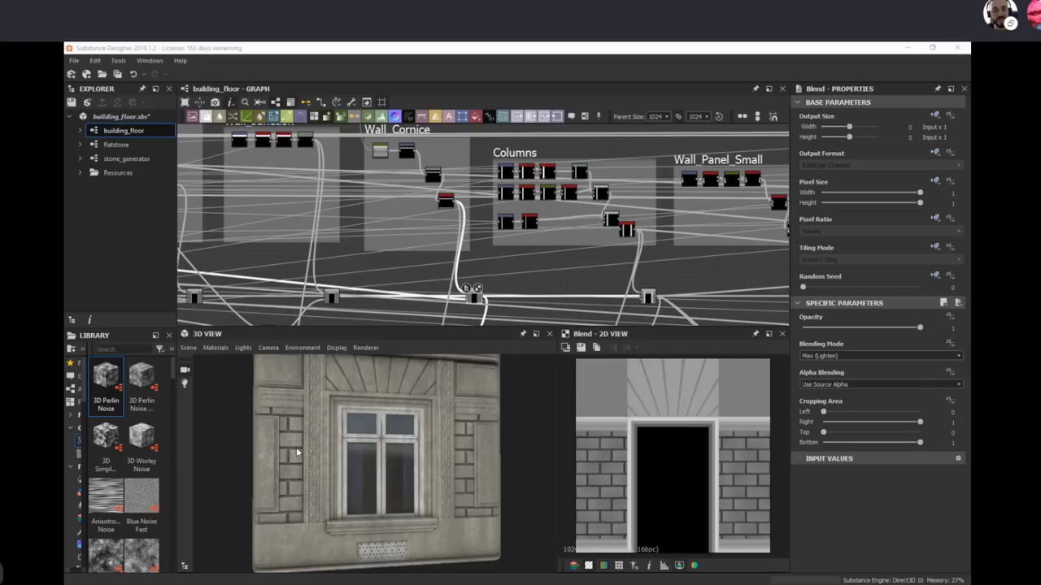
Step: Preview the blends below Wall_Cornice and Wall_Junction in 2D and compare the facade with and without the cornice
scroll(491, 252, "down", 3)
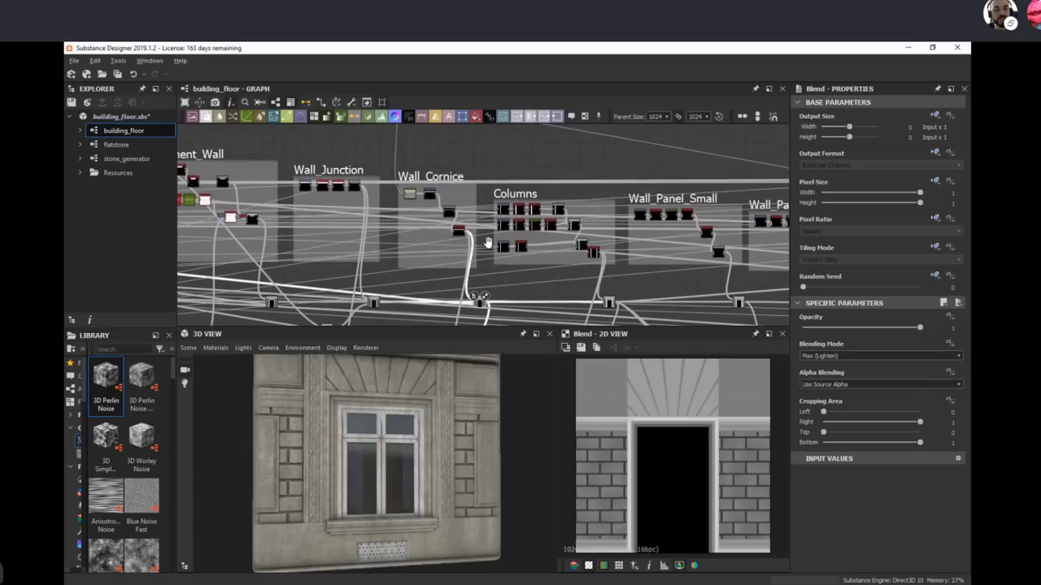
middle_click_drag(488, 242, 461, 208)
double_click(452, 269)
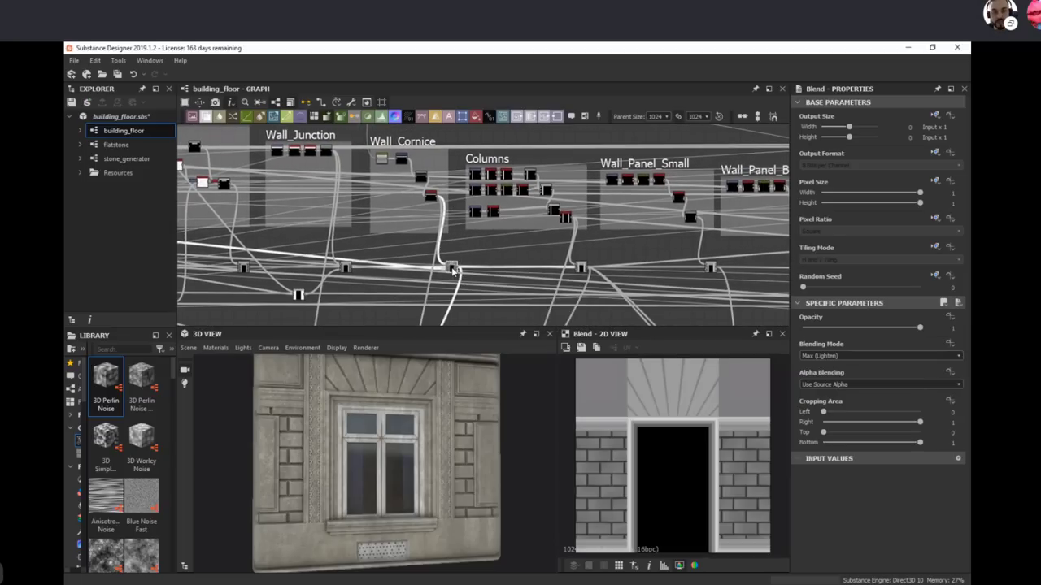
scroll(608, 468, "up", 2)
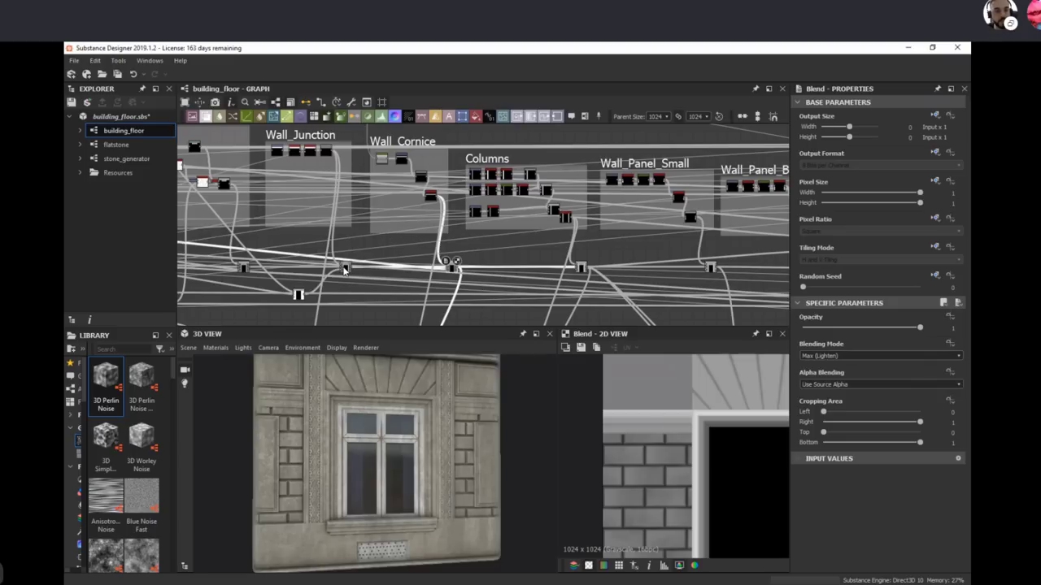
double_click(345, 268)
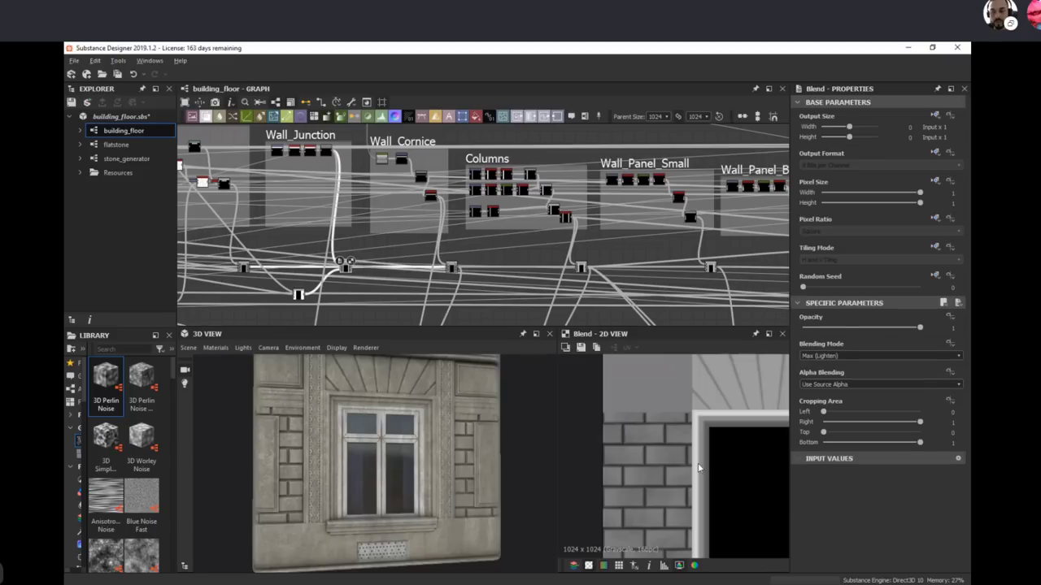
double_click(452, 269)
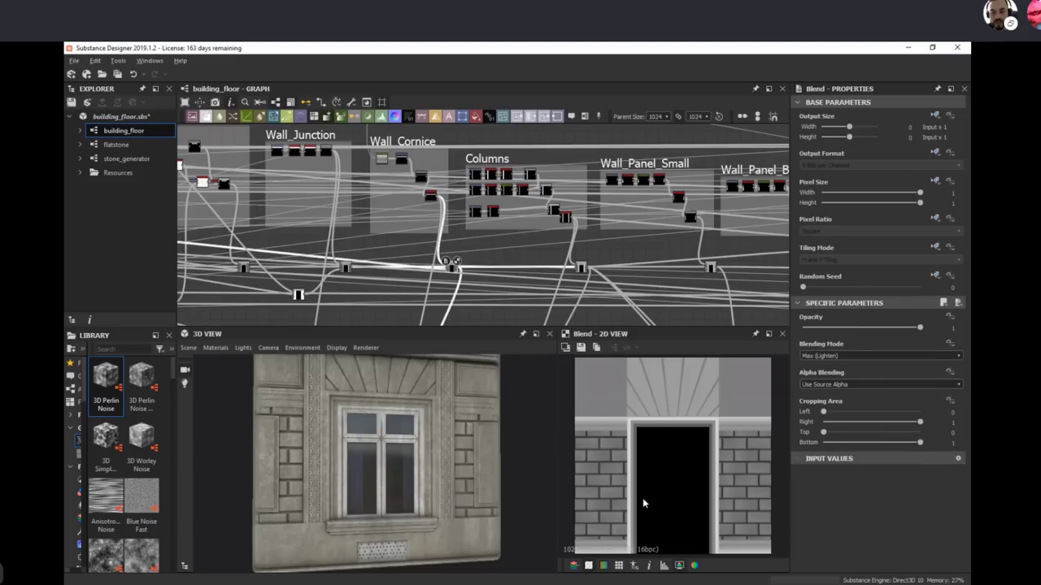
scroll(688, 426, "up", 2)
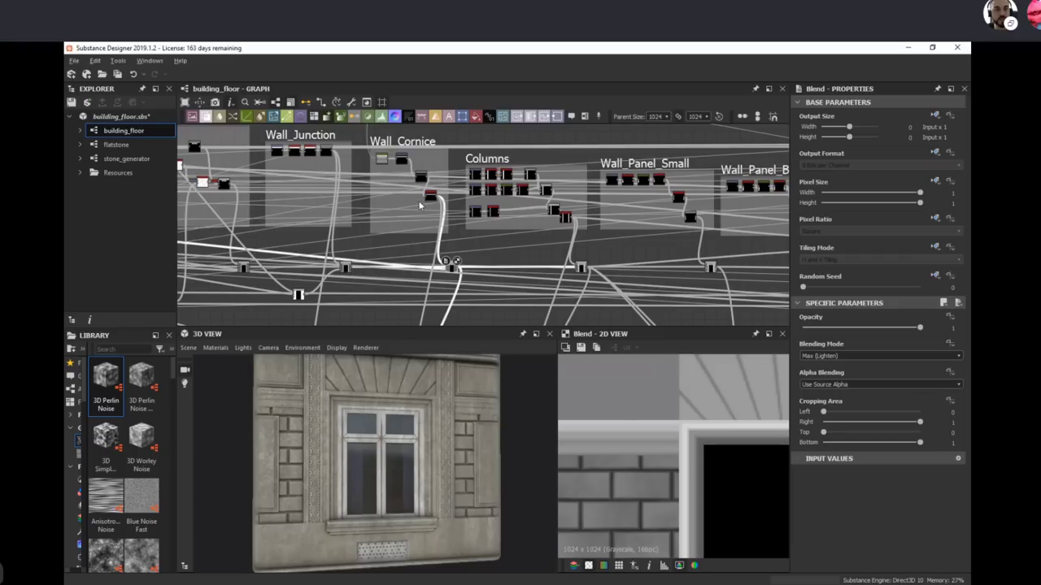
scroll(419, 206, "up", 2)
Step: Preview the Gradient_Linear_1 node that feeds the Wall_Cornice group
scroll(469, 282, "down", 3)
middle_click_drag(432, 183, 458, 277)
left_click(386, 173)
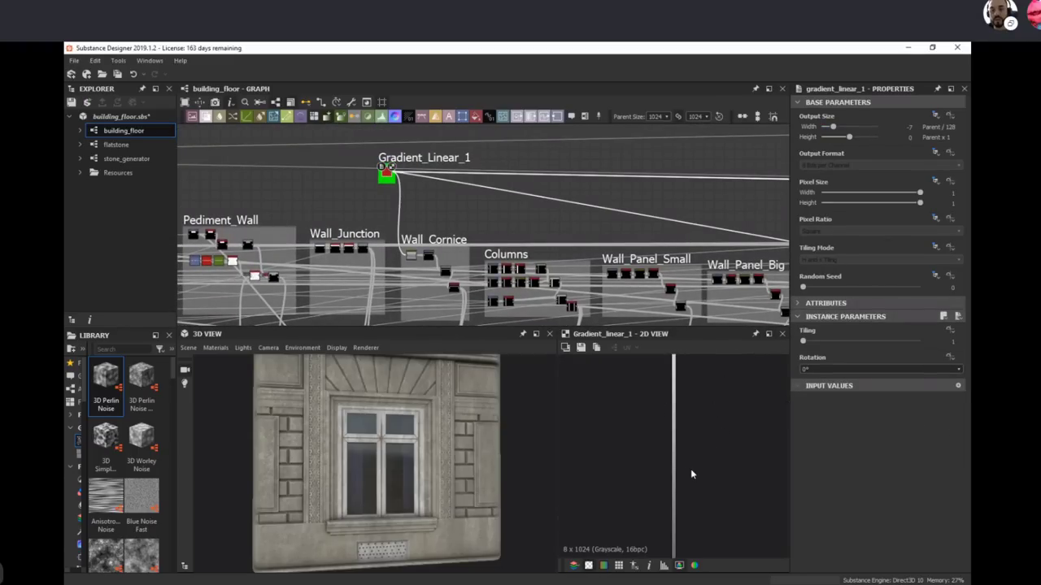
middle_click_drag(439, 175, 485, 309)
scroll(431, 226, "up", 4)
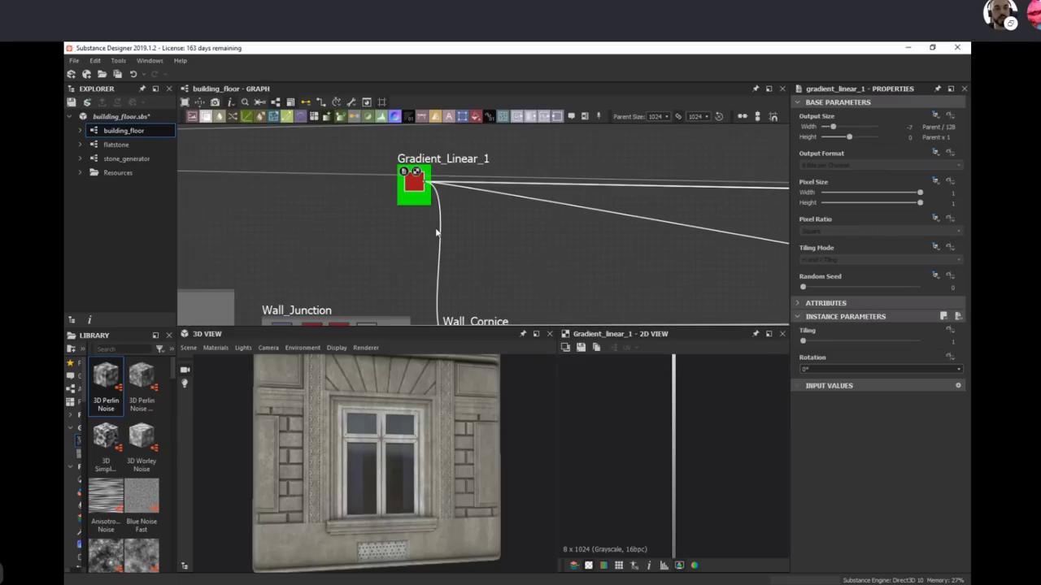
Step: Preview the Curve node and the Transformation 2D node in Wall_Cornice, ending on the curve's profile
middle_click_drag(480, 208, 435, 81)
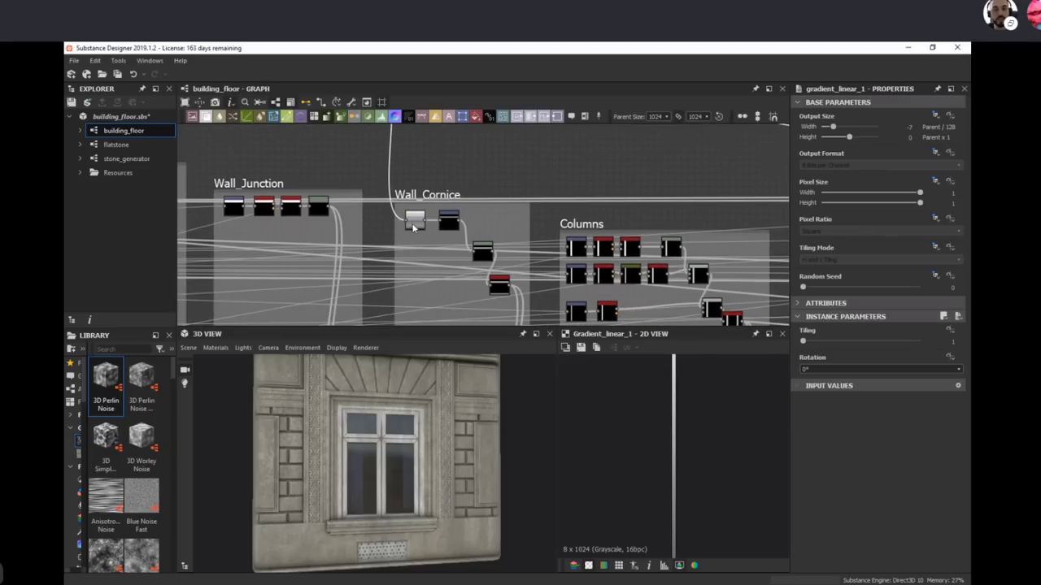
double_click(415, 222)
scroll(700, 419, "down", 2)
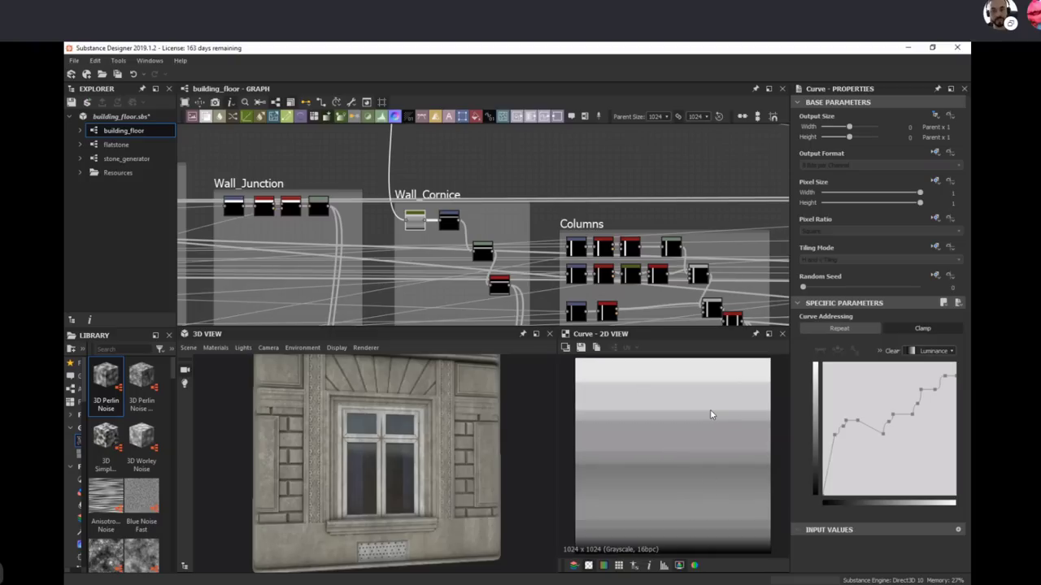
double_click(448, 219)
scroll(665, 501, "up", 3)
middle_click_drag(602, 439, 728, 467)
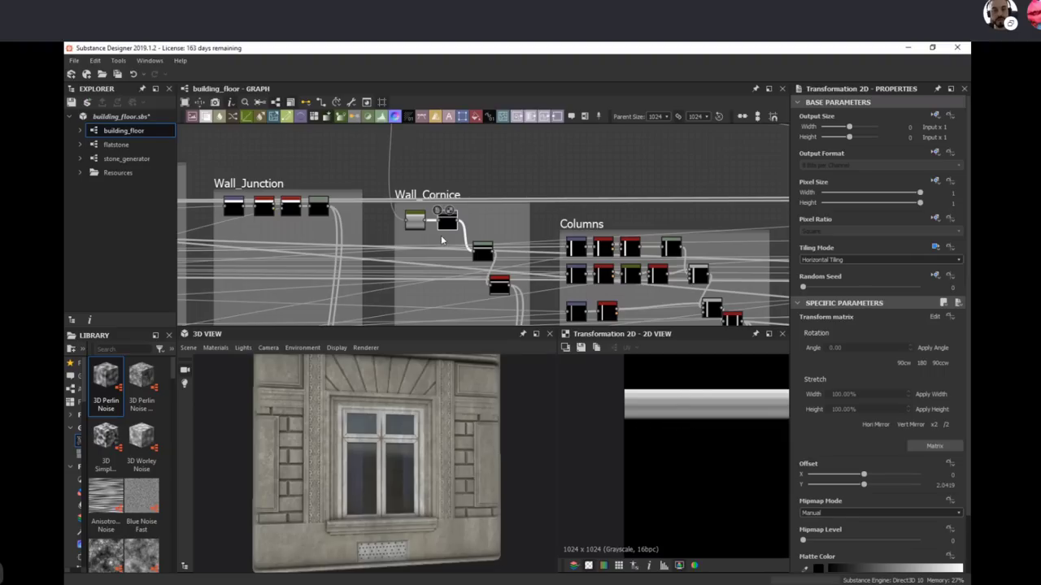
double_click(415, 220)
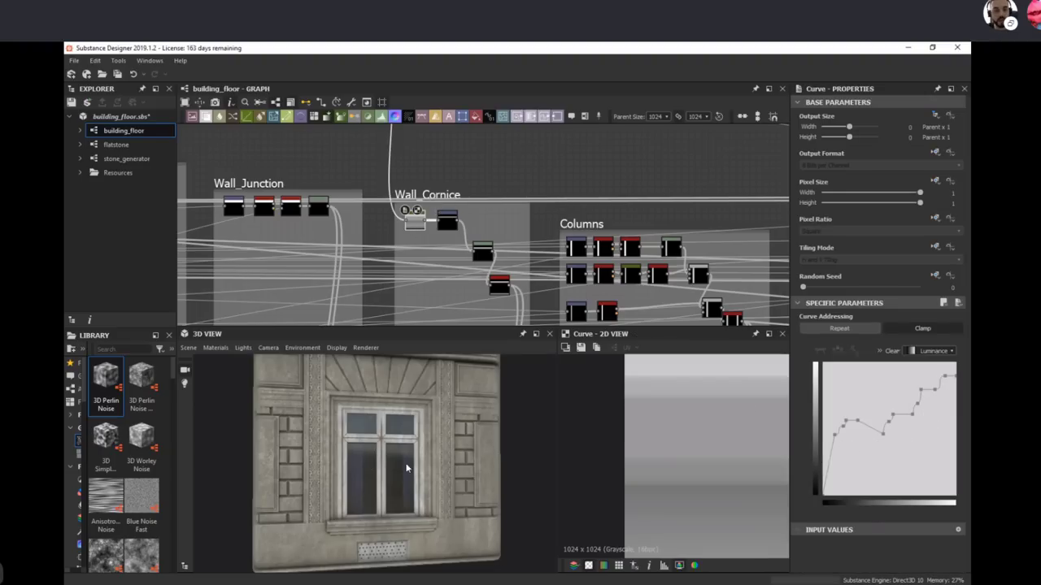
Step: Examine the facade's cornice up close in 3D and preview the complete Mirror Grayscale output of the Wall_Cornice group
left_click_drag(427, 464, 395, 469)
left_click_drag(433, 440, 416, 416)
middle_click_drag(481, 232, 457, 220)
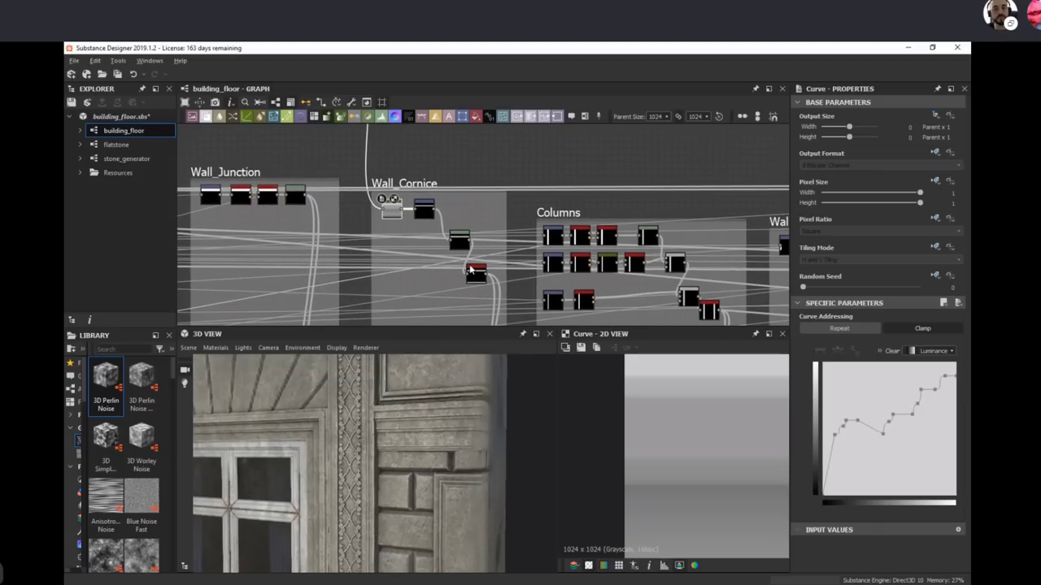
left_click(474, 275)
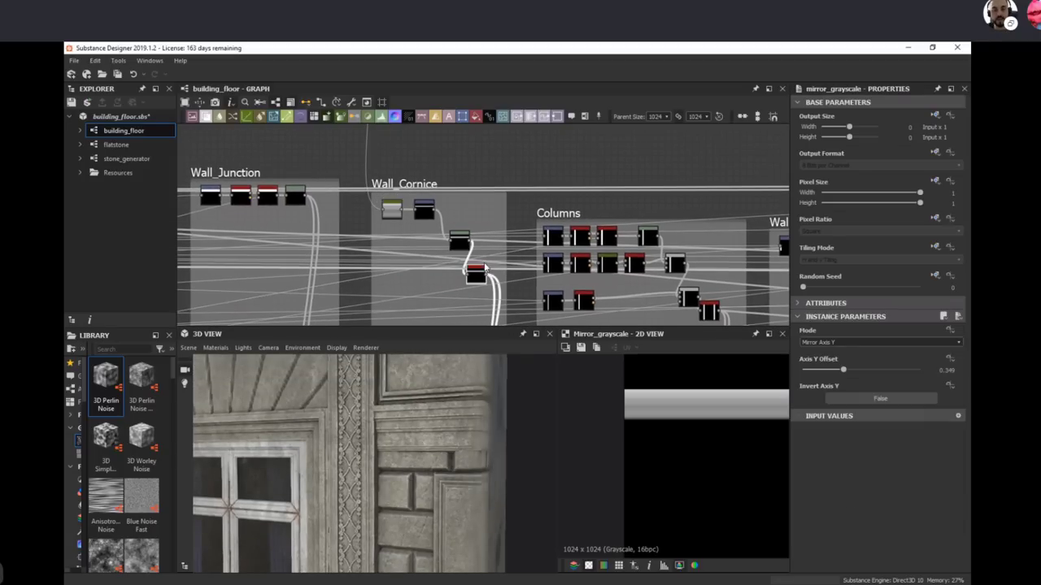
scroll(705, 476, "down", 3)
middle_click_drag(713, 468, 655, 460)
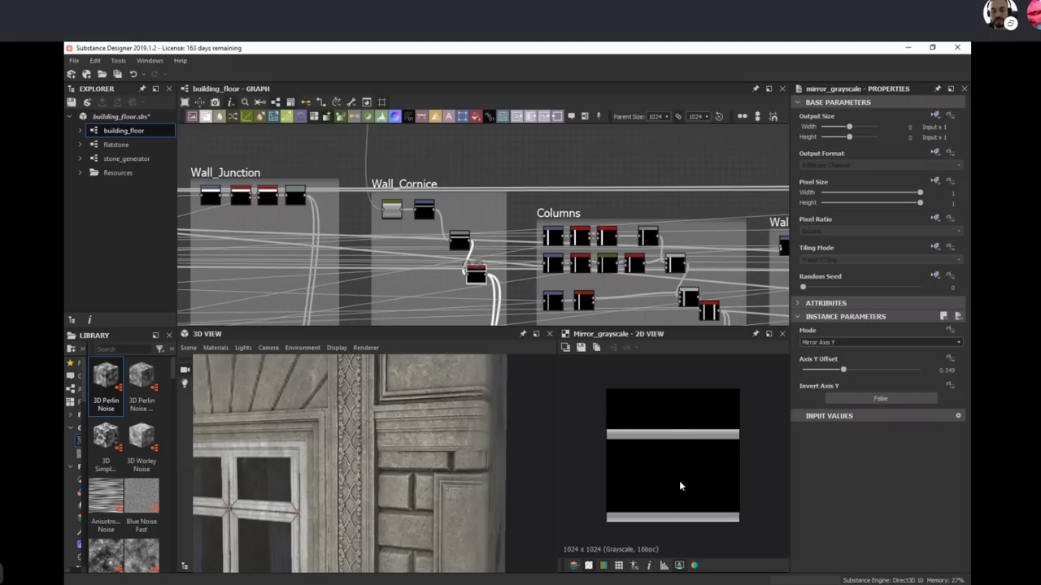
Step: Preview the blend that adds the cornice, followed by the blend that adds the columns to the facade
middle_click_drag(488, 239, 440, 128)
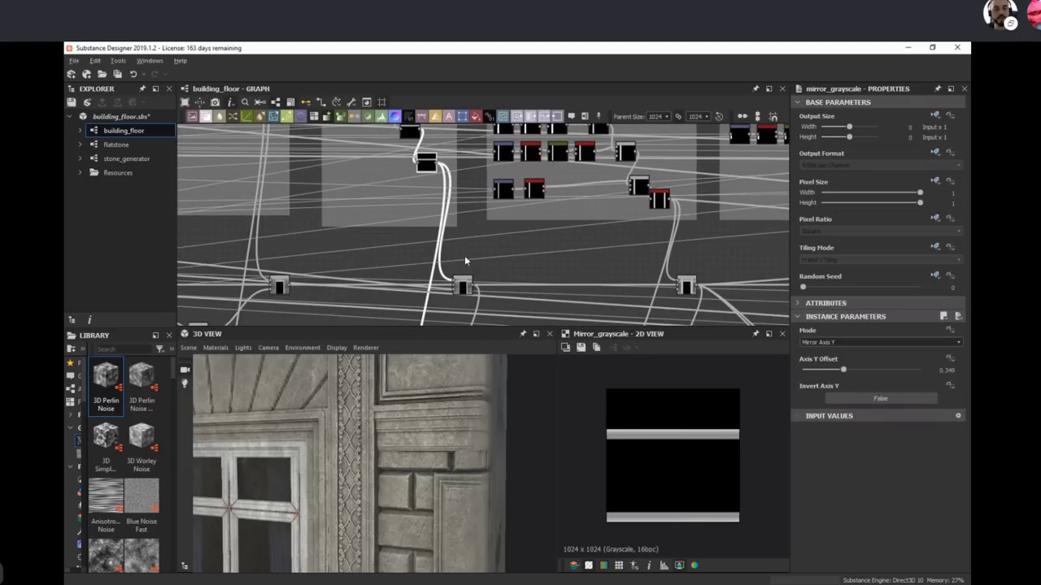
left_click(462, 286)
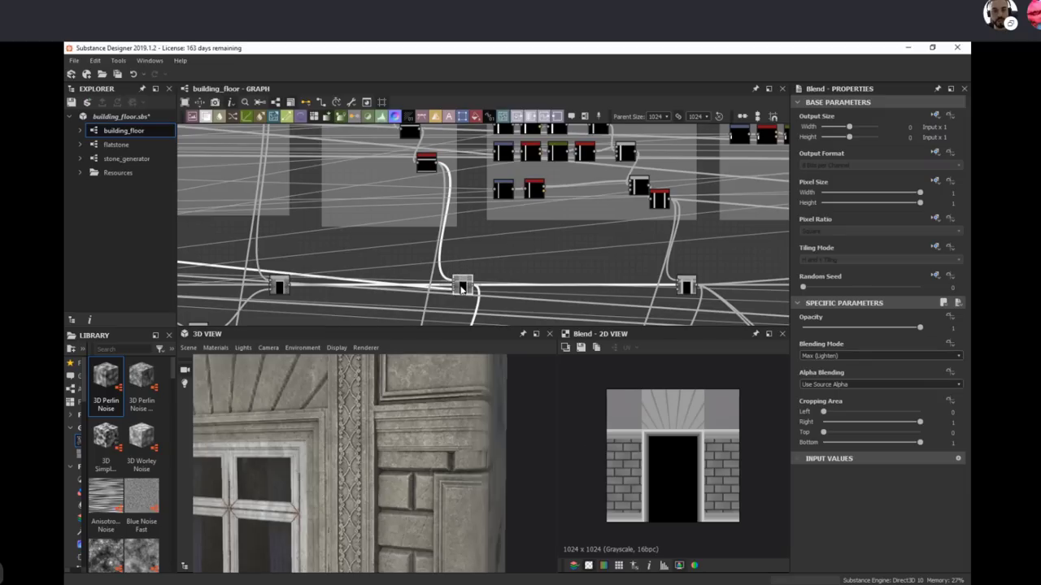
middle_click_drag(628, 291, 441, 287)
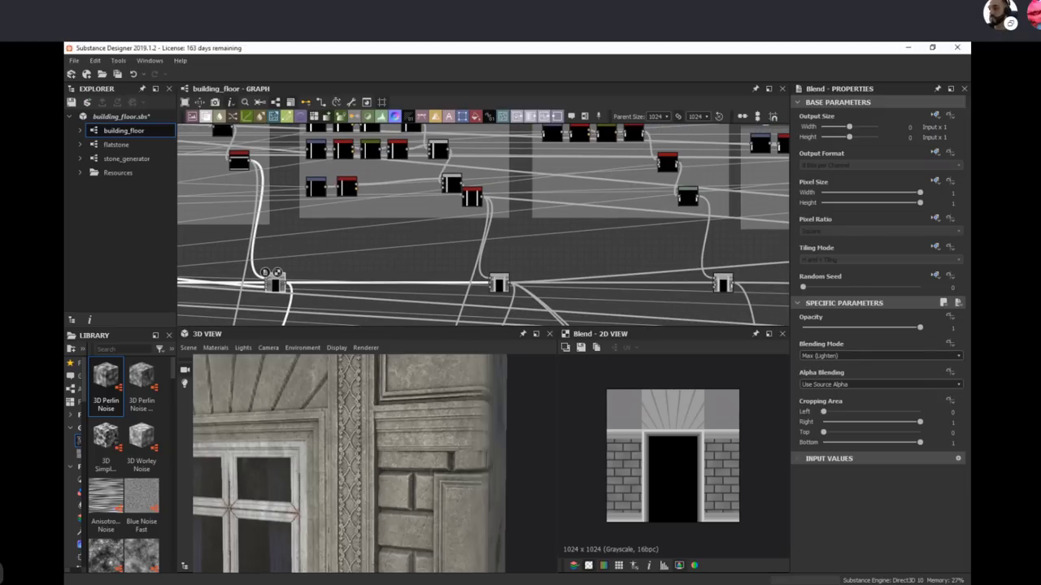
double_click(498, 283)
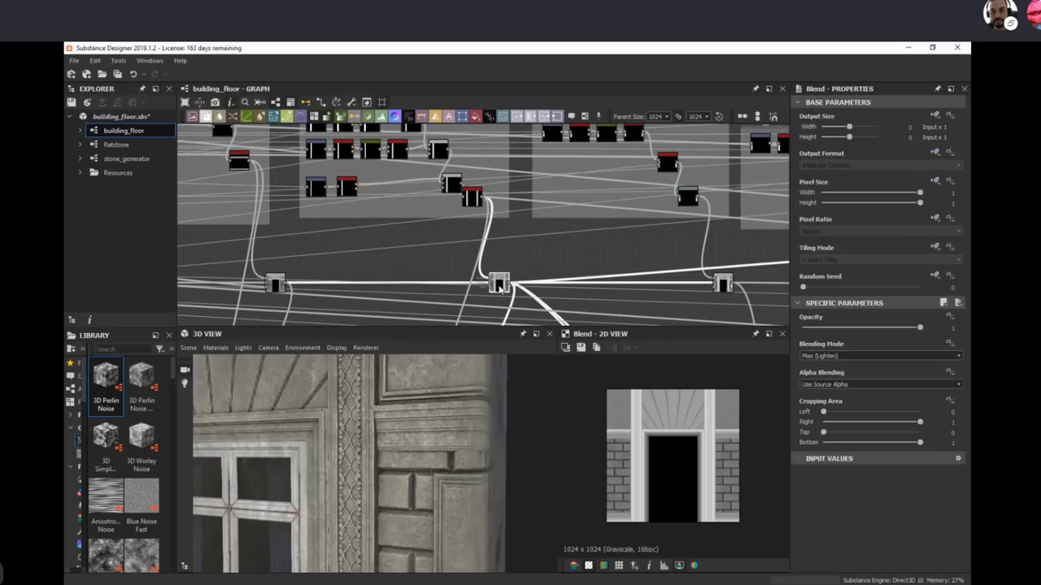
scroll(642, 456, "up", 2)
scroll(490, 236, "down", 3)
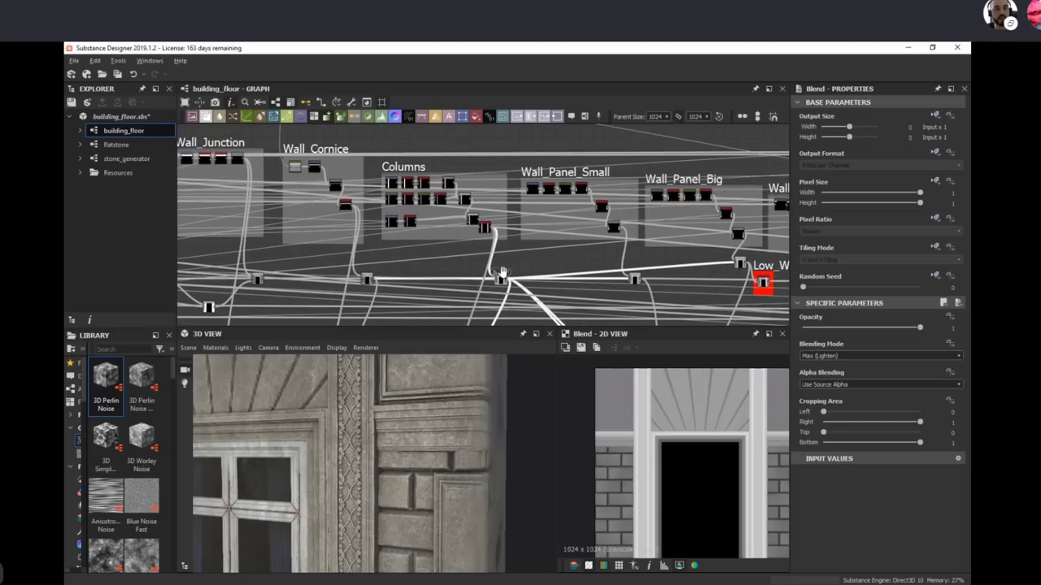
Step: Preview the first Transformation 2D node in the top row of the Columns group
middle_click_drag(490, 236, 502, 224)
scroll(585, 322, "up", 3)
middle_click_drag(376, 220, 399, 269)
scroll(311, 163, "up", 2)
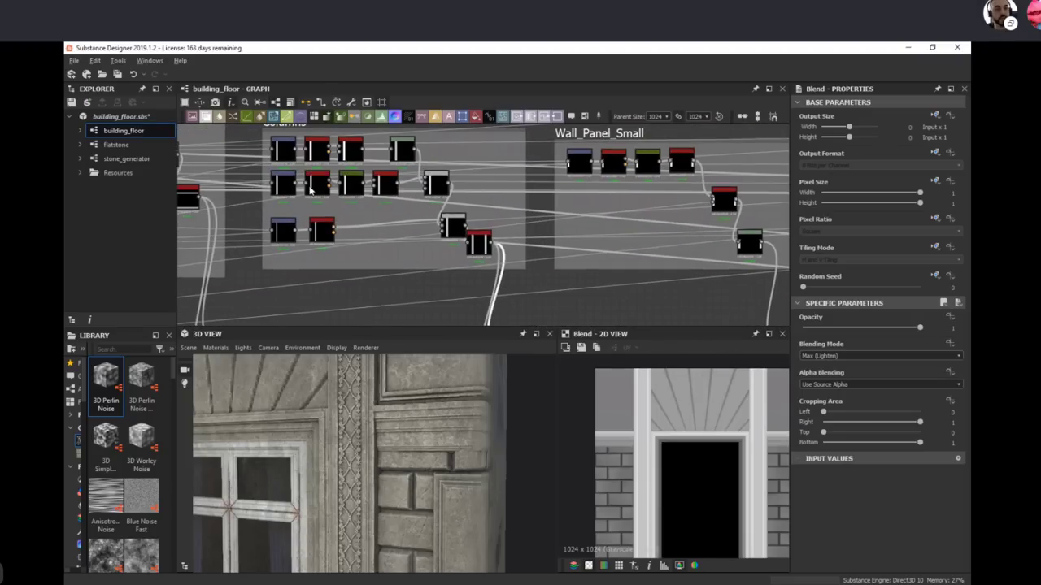
double_click(282, 149)
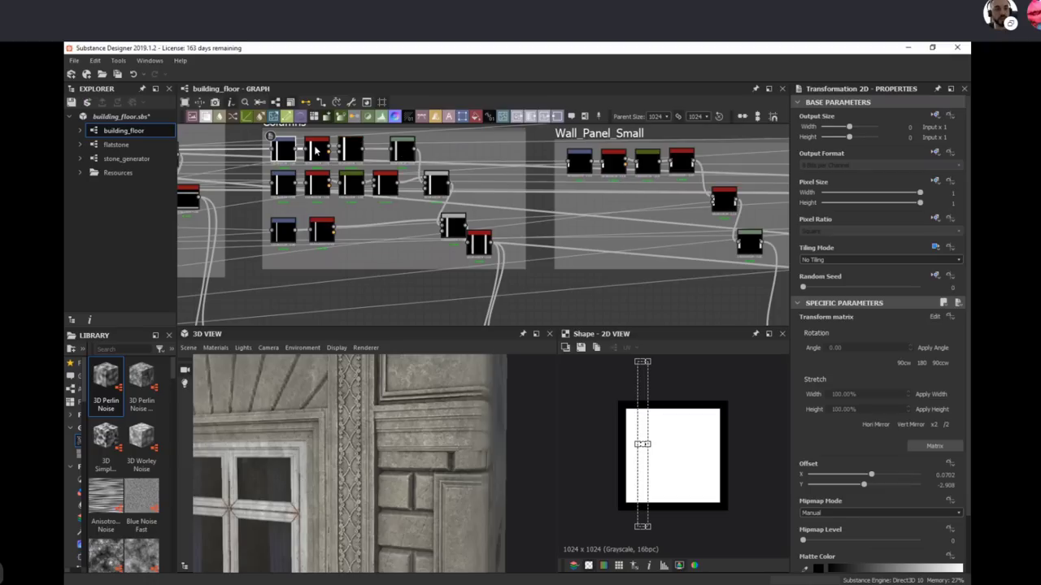
double_click(285, 149)
scroll(328, 152, "up", 3)
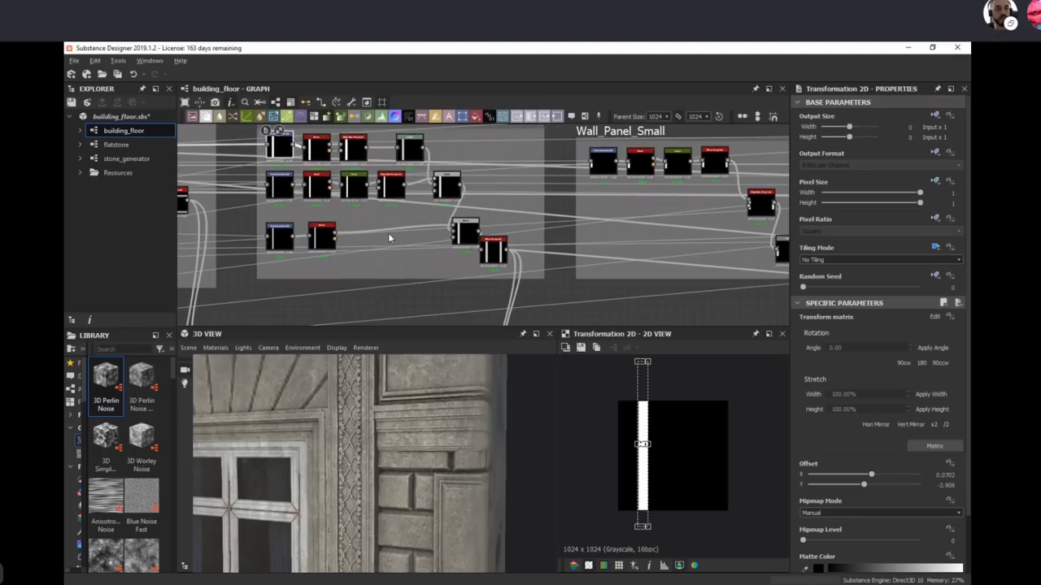
Step: Preview the top-row Bevel node of the Columns group and widen the 2D view to inspect its height output
double_click(315, 161)
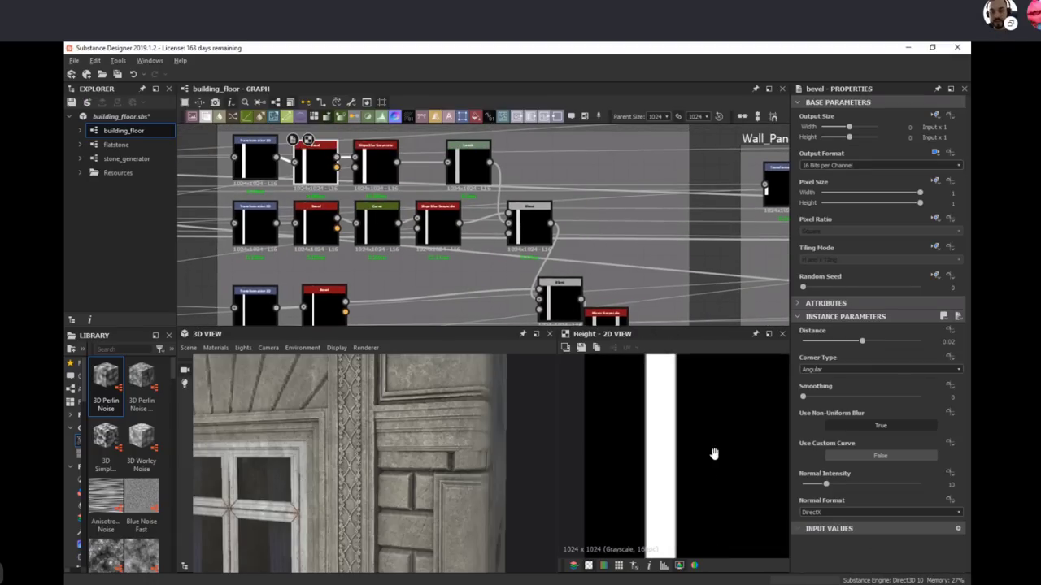
scroll(713, 453, "up", 1)
left_click_drag(557, 431, 466, 439)
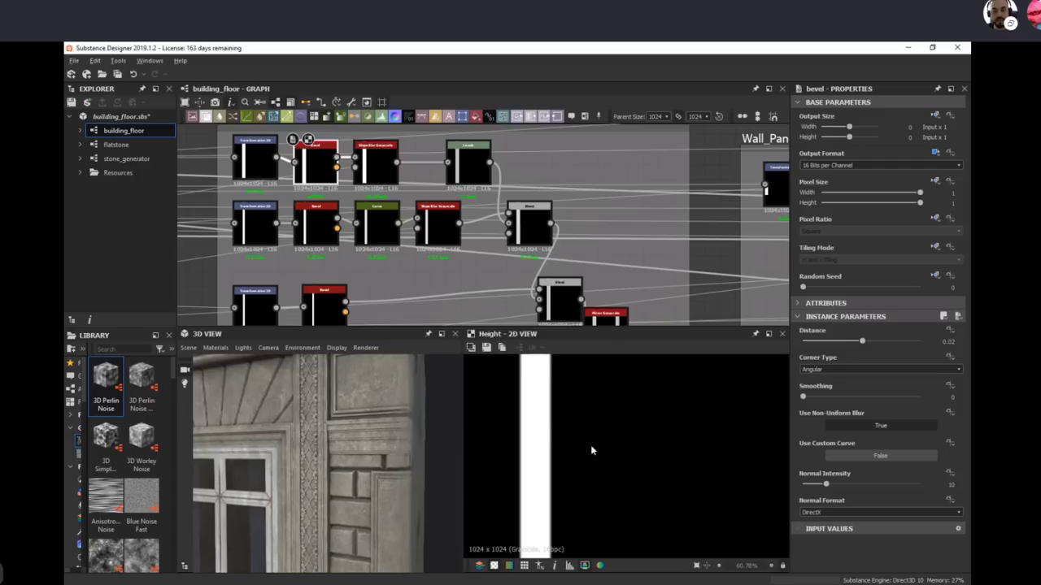
Step: Preview the top-row Slope Blur Grayscale node of Columns, select its Levels node, and preview the blend combining the upper two rows
double_click(376, 156)
scroll(549, 415, "up", 1)
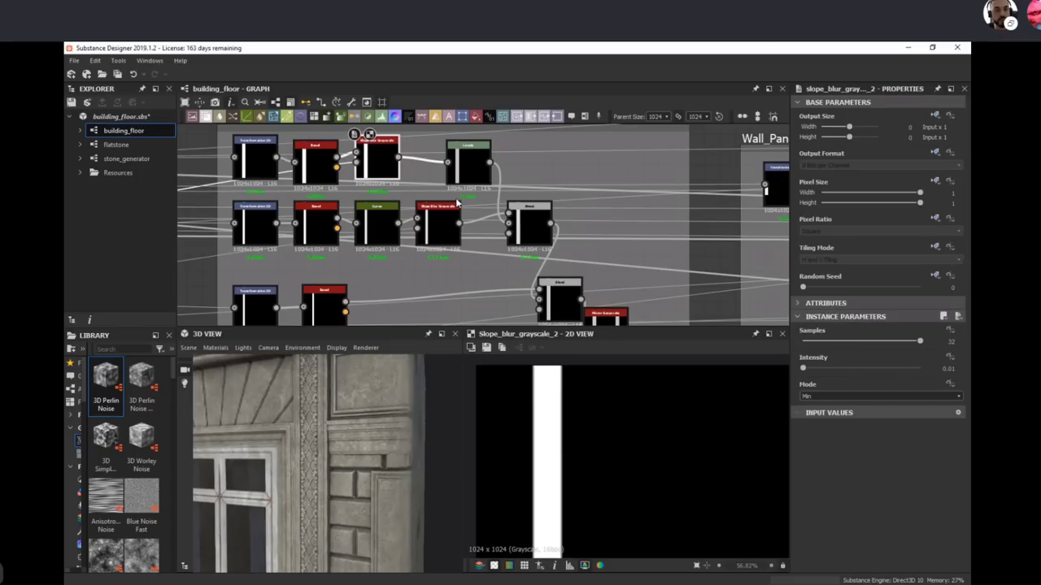
double_click(470, 162)
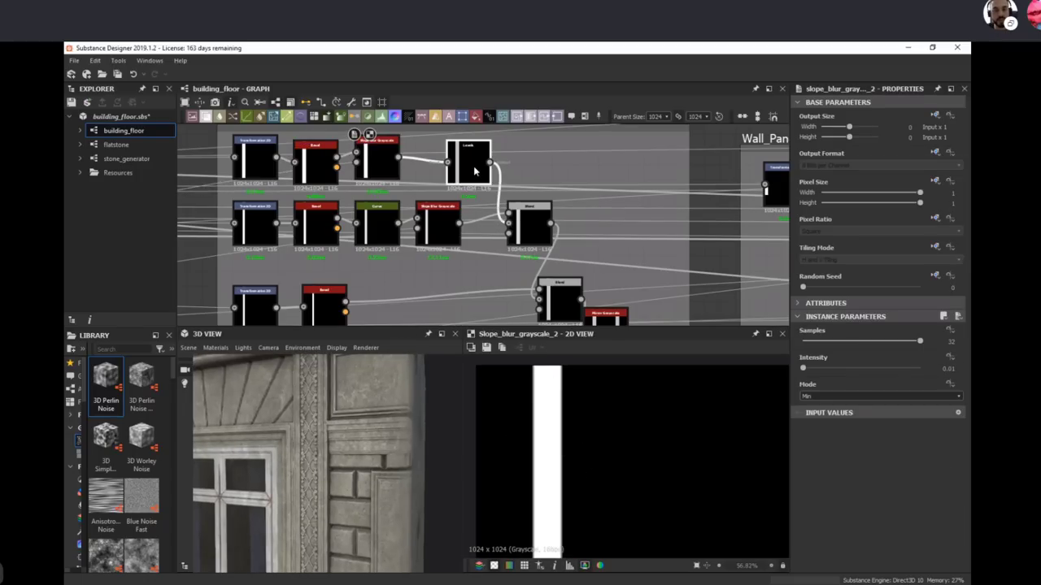
double_click(540, 237)
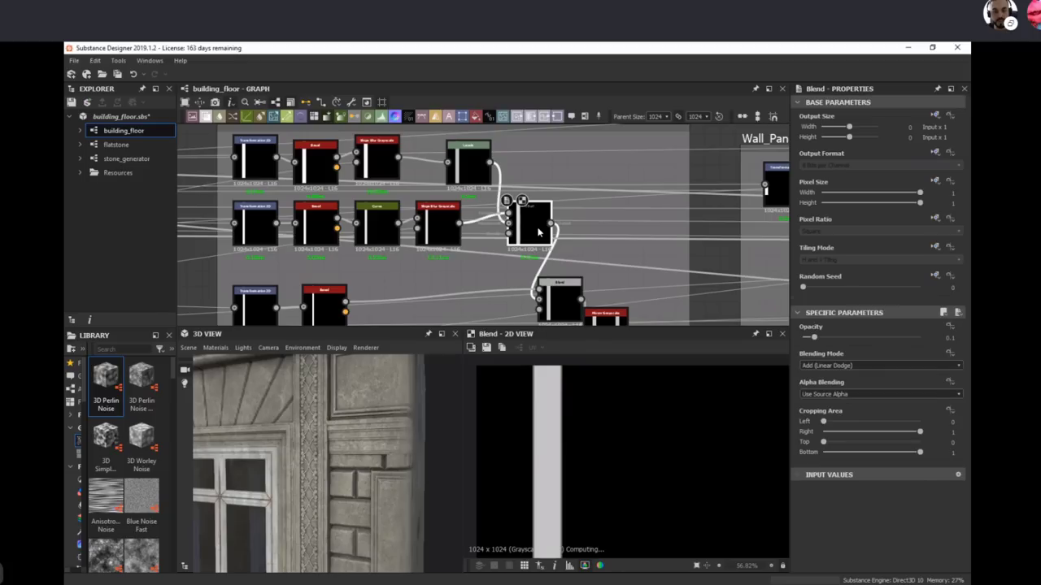
Step: Preview the Subtract blend that combines the Columns group's bottom-row Bevel with its upper rows
scroll(581, 497, "up", 2)
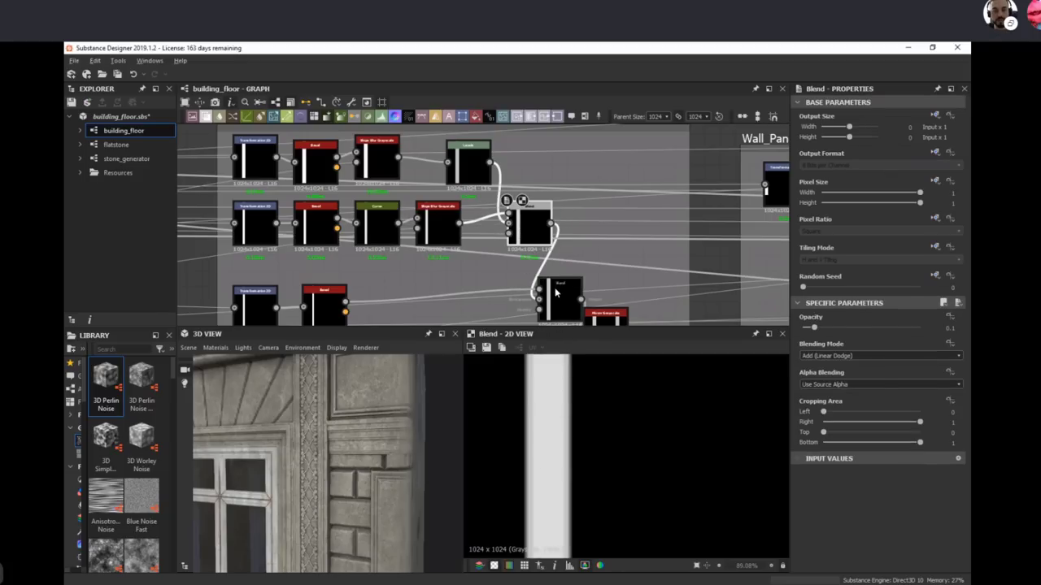
middle_click_drag(557, 295, 530, 244)
left_click(530, 243)
double_click(530, 244)
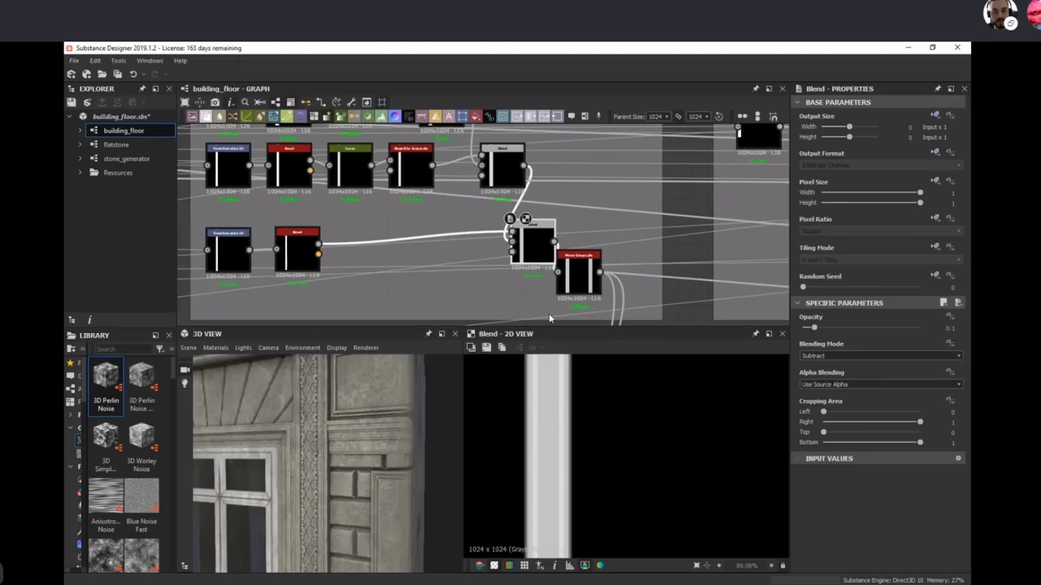
Step: Preview the Columns group's Mirror Grayscale node and the Max (Lighten) blend that adds the mirrored columns to the facade
scroll(551, 281, "down", 1)
middle_click_drag(538, 213, 510, 130)
scroll(551, 434, "down", 3)
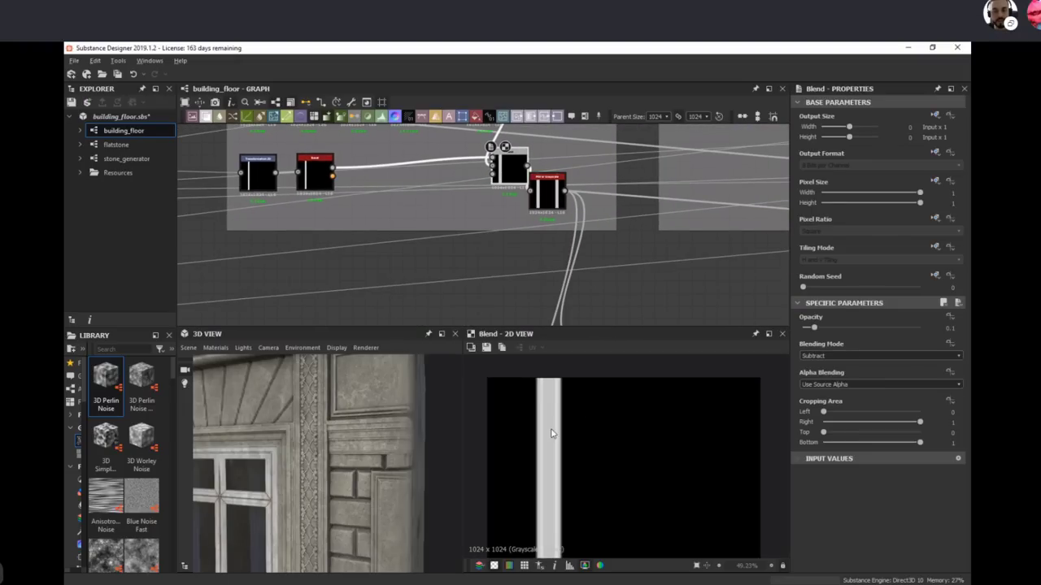
double_click(547, 196)
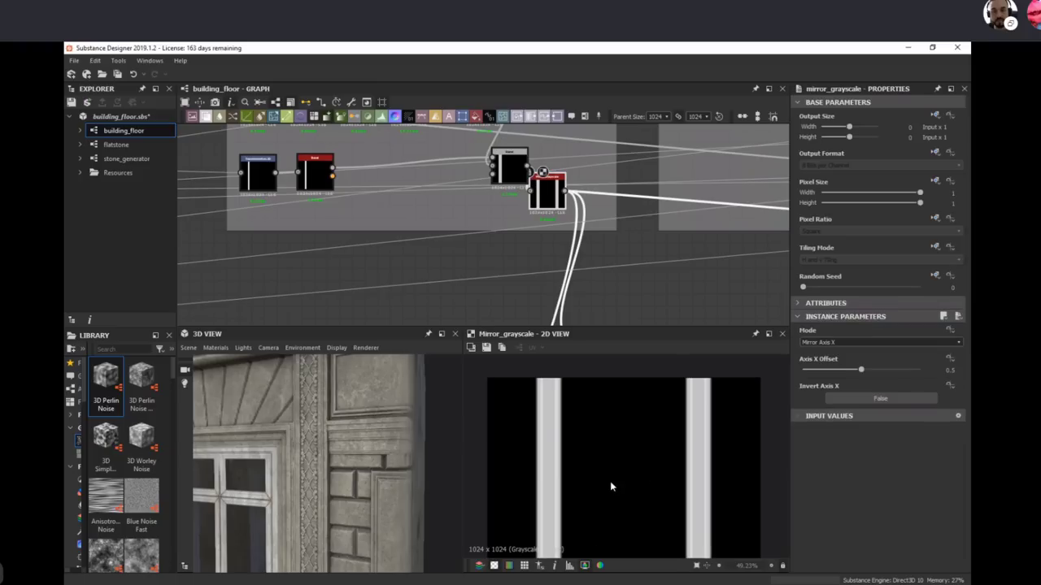
scroll(568, 242, "down", 3)
middle_click_drag(595, 301, 541, 230)
scroll(541, 235, "up", 2)
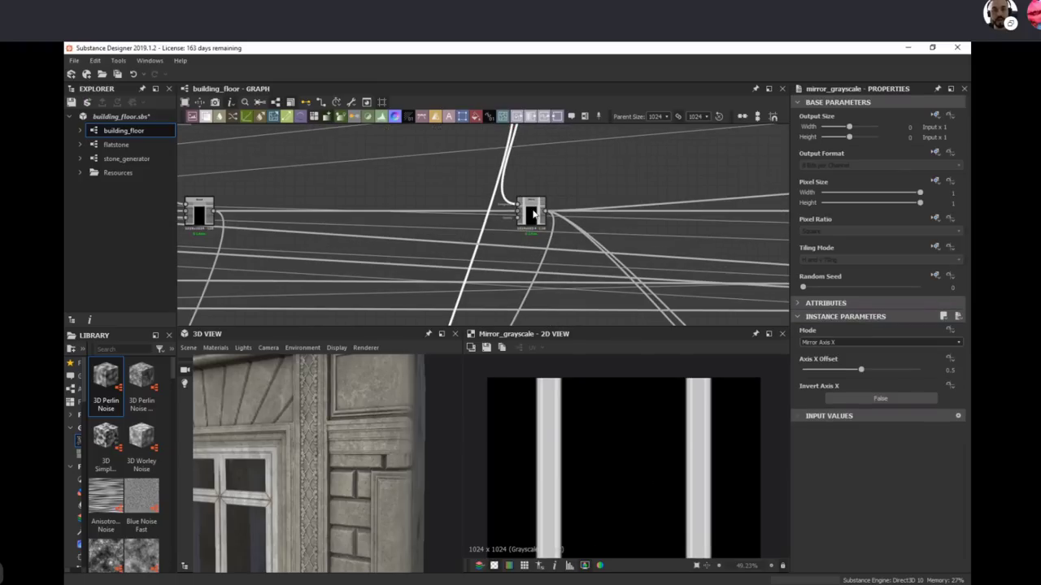
double_click(531, 213)
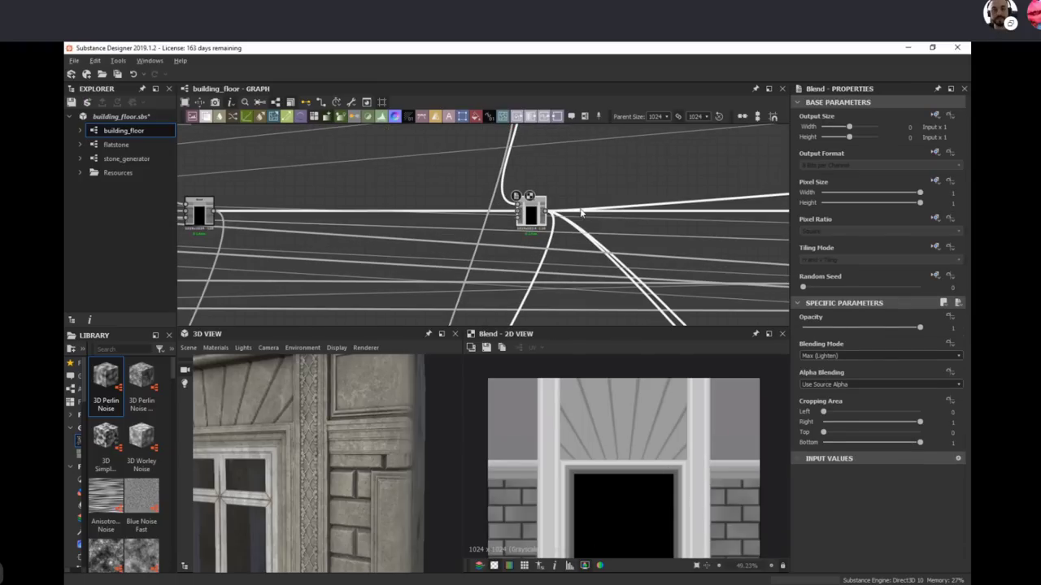
Step: Preview the blend that adds the small wall panels and compare it with the window wall in the 3D scene
middle_click_drag(760, 236, 550, 280)
scroll(529, 236, "down", 4)
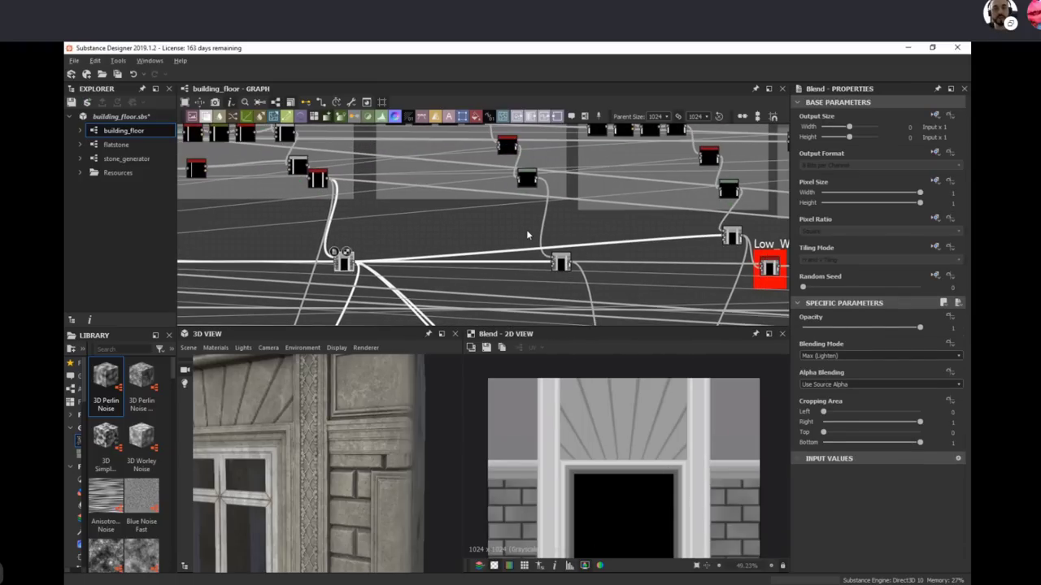
scroll(517, 244, "up", 1)
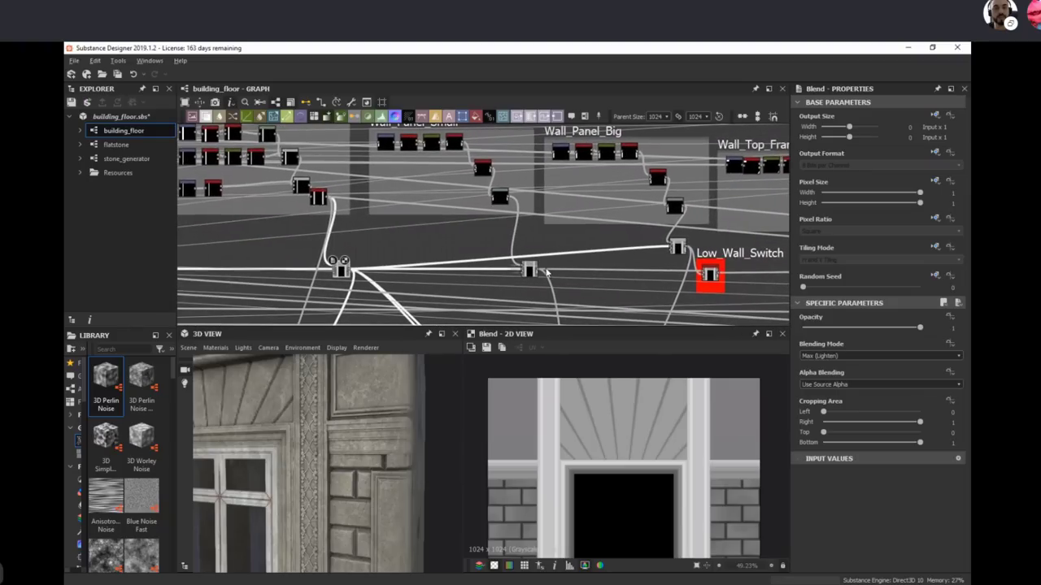
key("f")
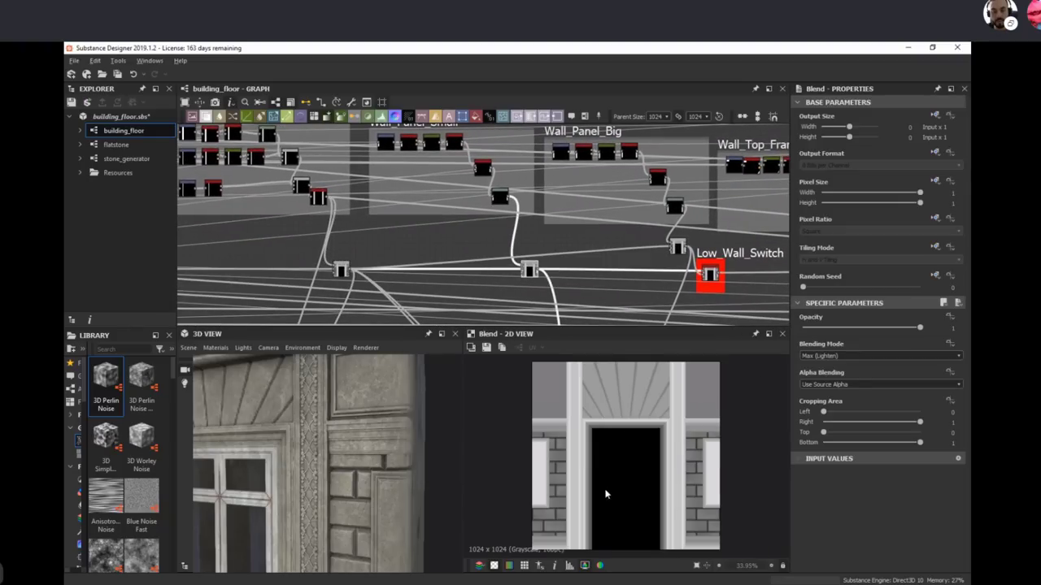
left_click_drag(332, 507, 325, 471)
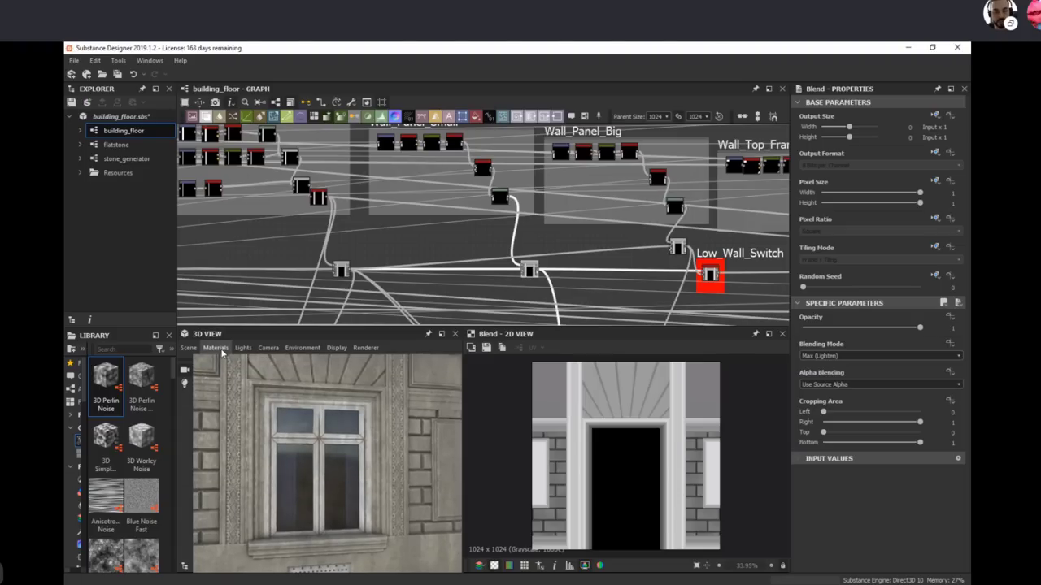
Step: Show the small-panel facade blend as a repeating tile in the 2D view, then return to a single tile
key("space")
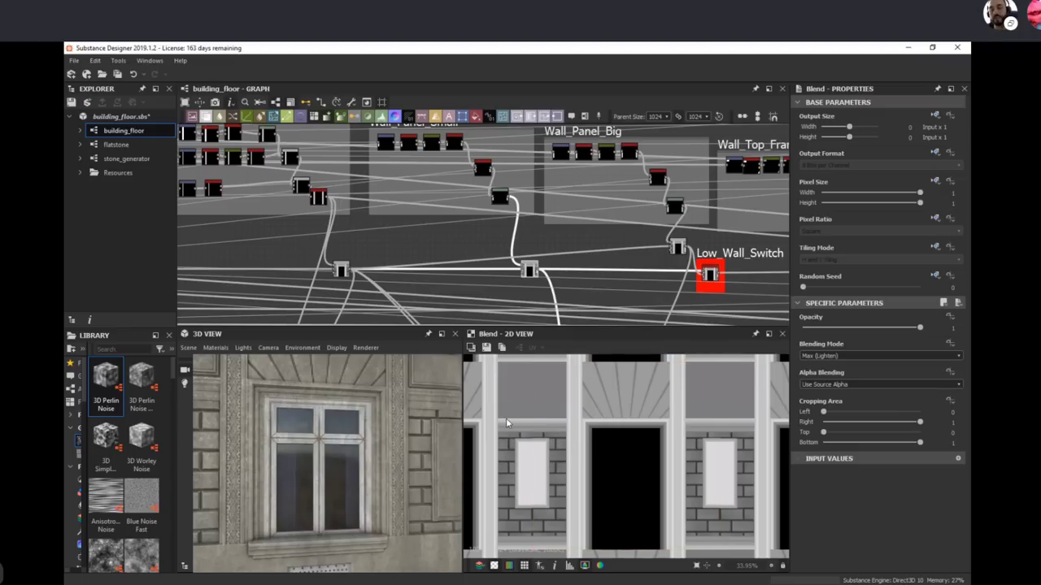
scroll(657, 484, "down", 3)
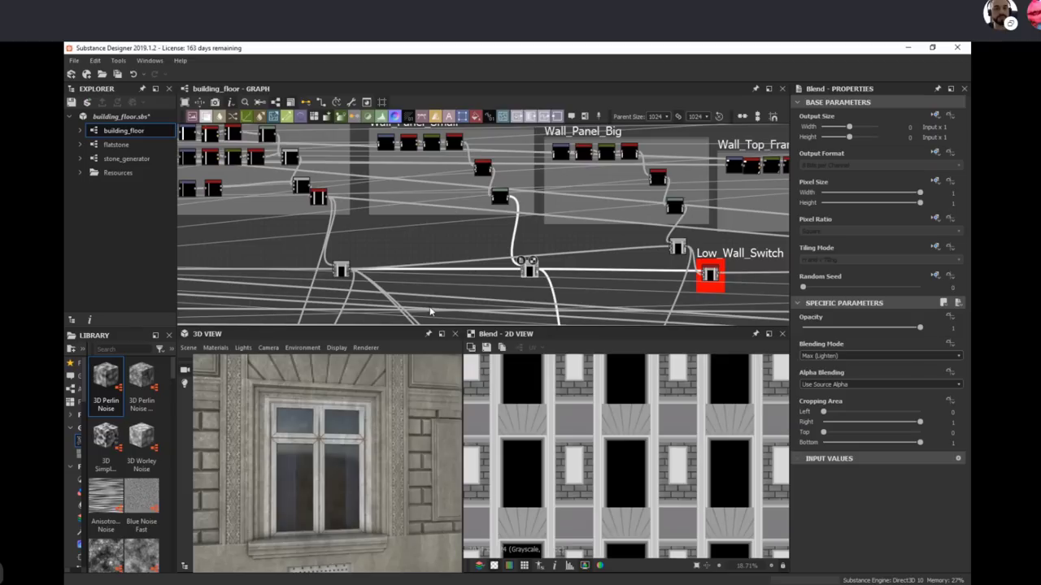
scroll(632, 490, "up", 4)
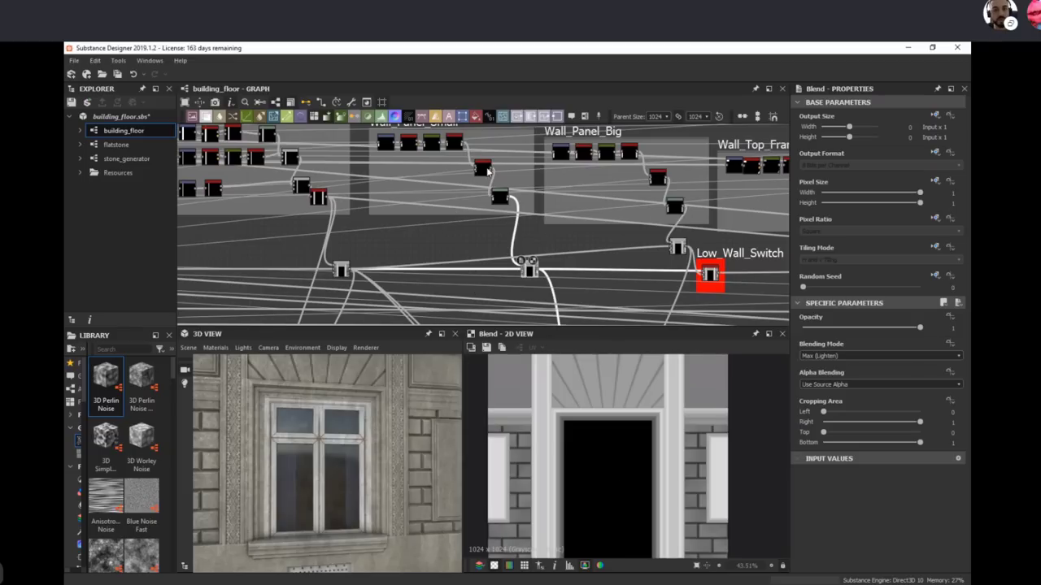
Step: Preview the Transformation 2D, Bevel and Curve nodes of the Wall_Panel_Small group and inspect the curve's panel profile up close
scroll(422, 183, "up", 5)
double_click(393, 159)
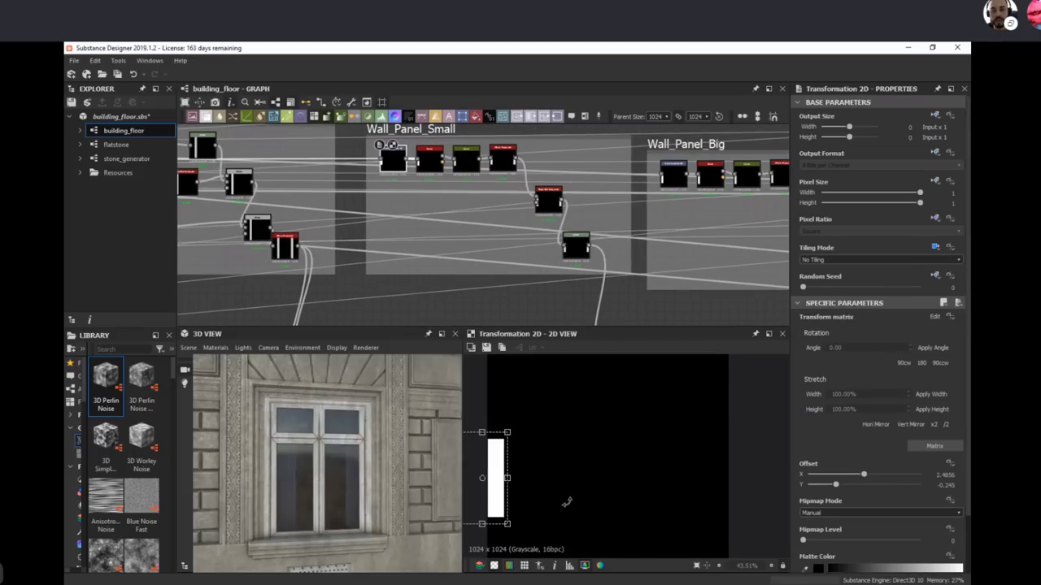
double_click(432, 159)
double_click(466, 159)
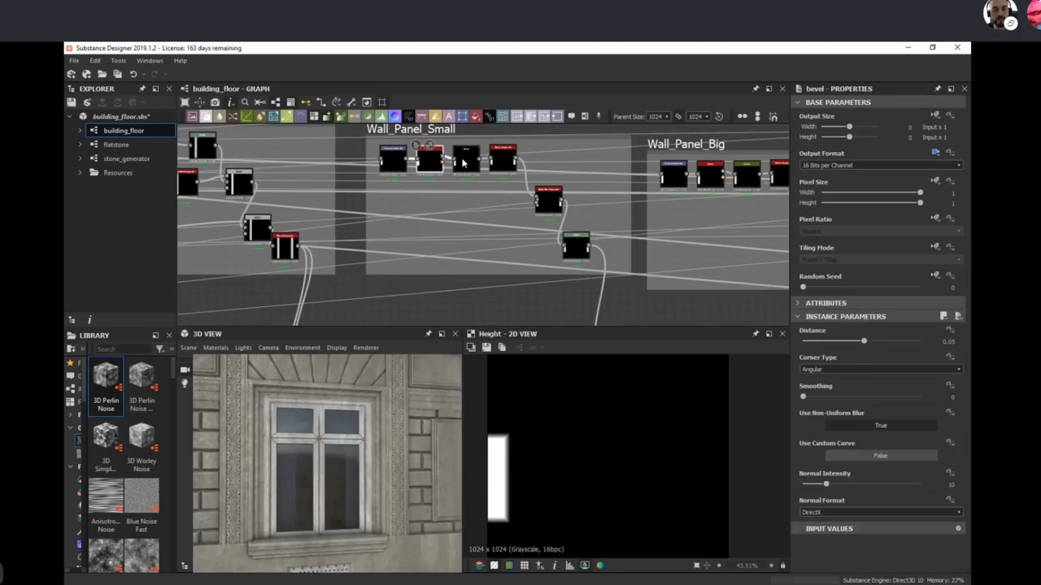
scroll(515, 469, "up", 4)
middle_click_drag(572, 460, 608, 464)
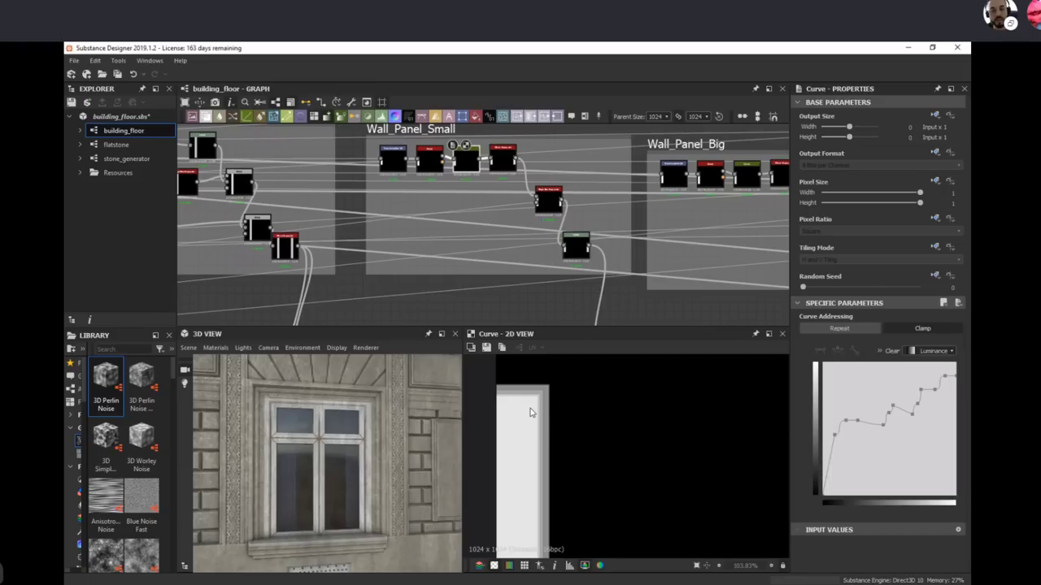
Step: Preview the Mirror Grayscale node of Wall_Panel_Small with both mirrored panels in view
double_click(503, 159)
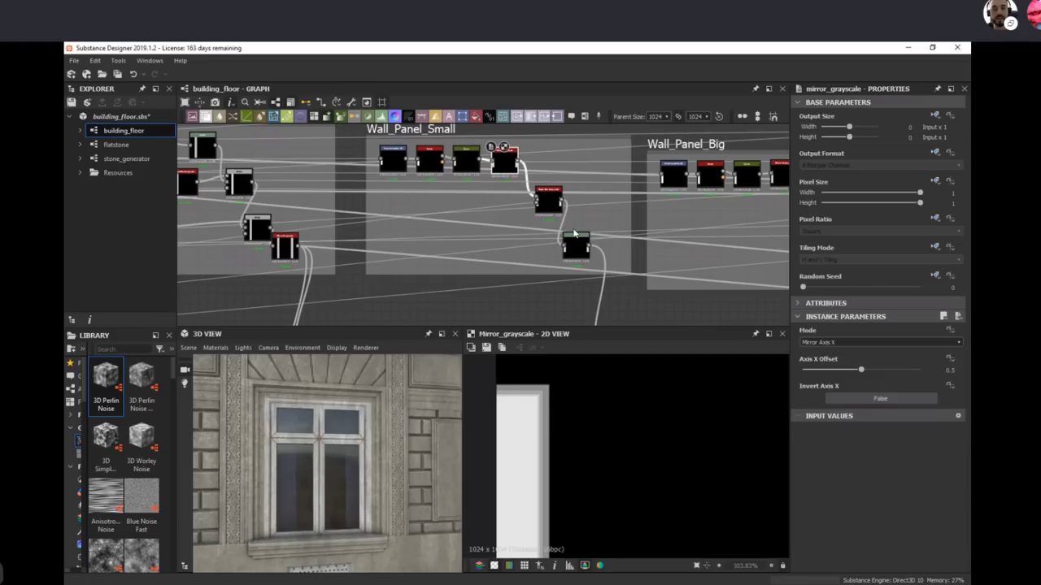
scroll(689, 471, "down", 3)
scroll(689, 471, "down", 3)
middle_click_drag(688, 472, 589, 452)
scroll(647, 461, "down", 1)
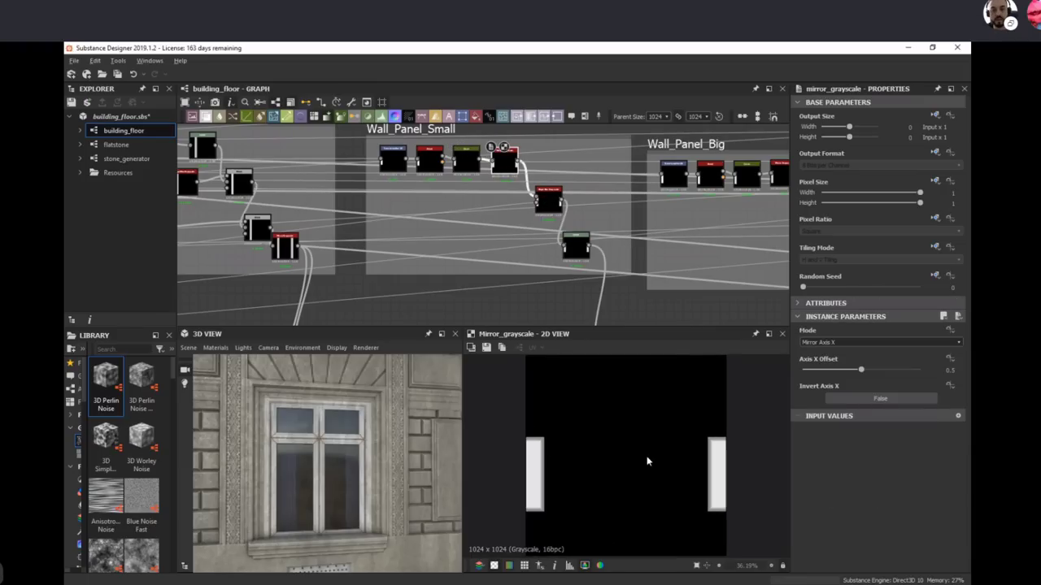
Step: Preview Wall_Panel_Small's Slope Blur Grayscale and Levels nodes, followed by the blend that adds them to the facade
double_click(547, 199)
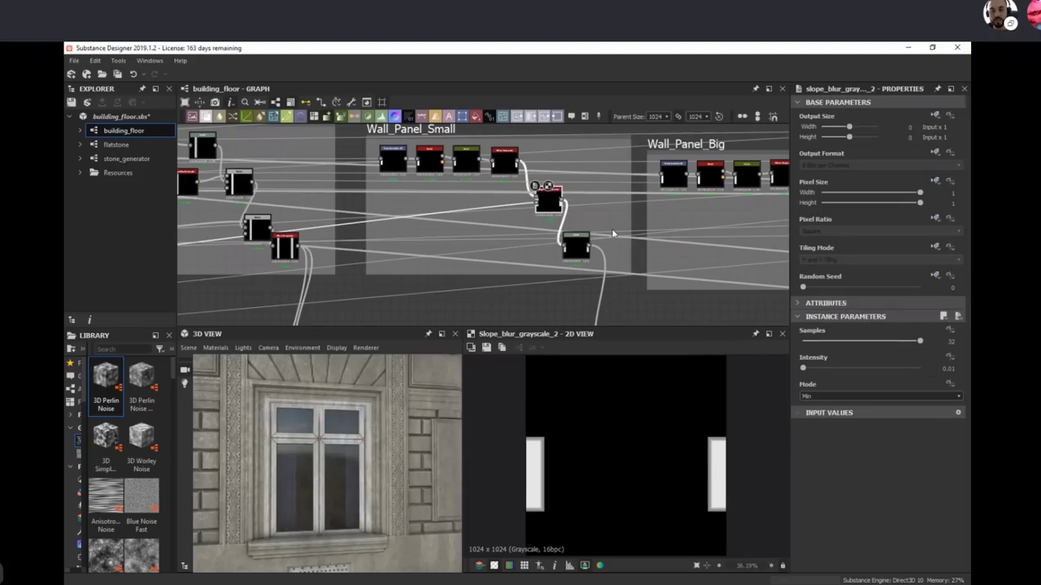
double_click(587, 247)
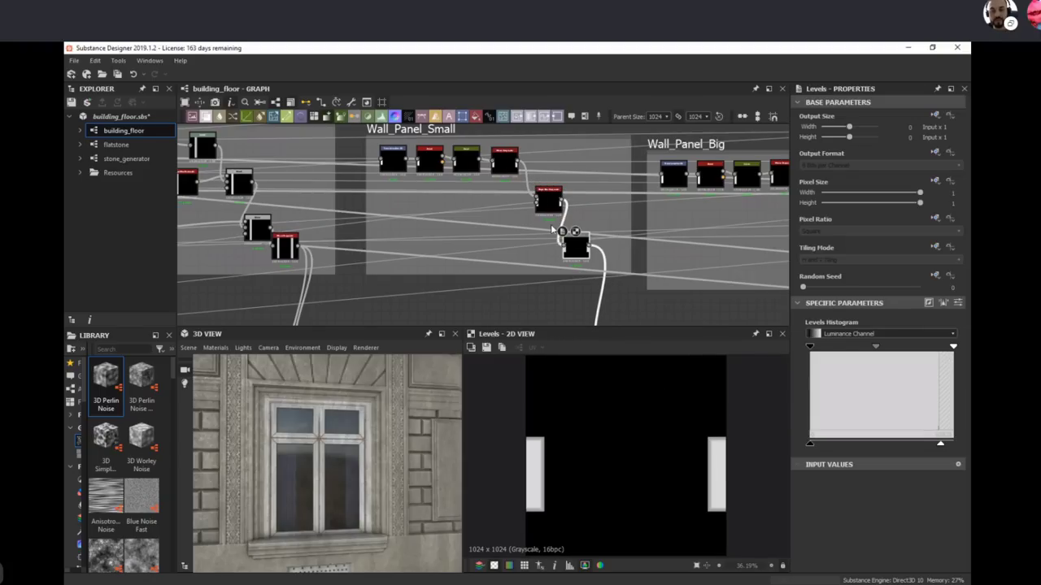
middle_click_drag(582, 309, 543, 229)
middle_click_drag(569, 266, 547, 230)
double_click(561, 249)
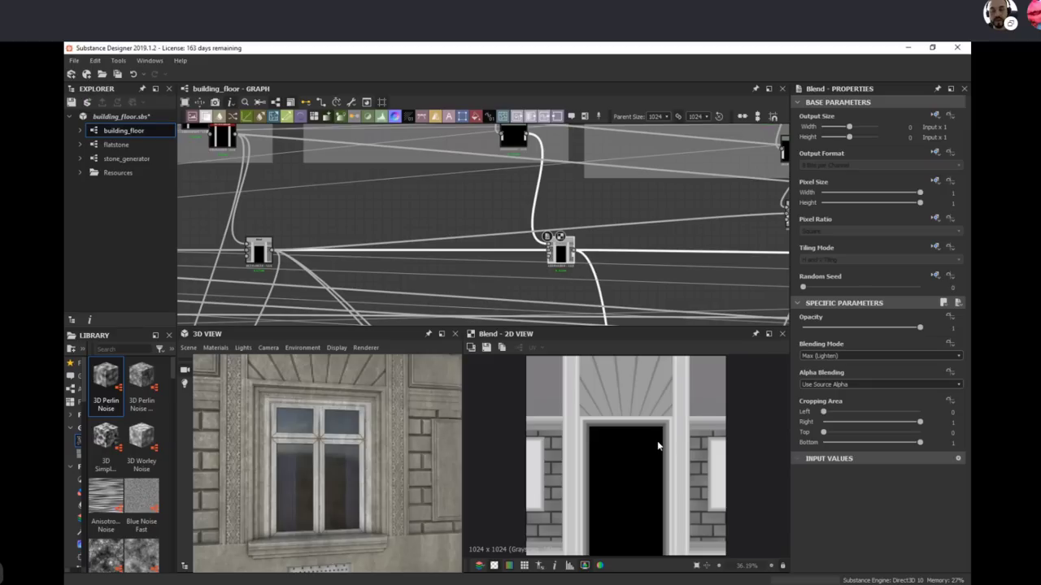
Step: Preview the blend above Low_Wall_Switch that adds the big wall panels, and locate its source group Wall_Panel_Big
middle_click_drag(664, 256, 493, 285)
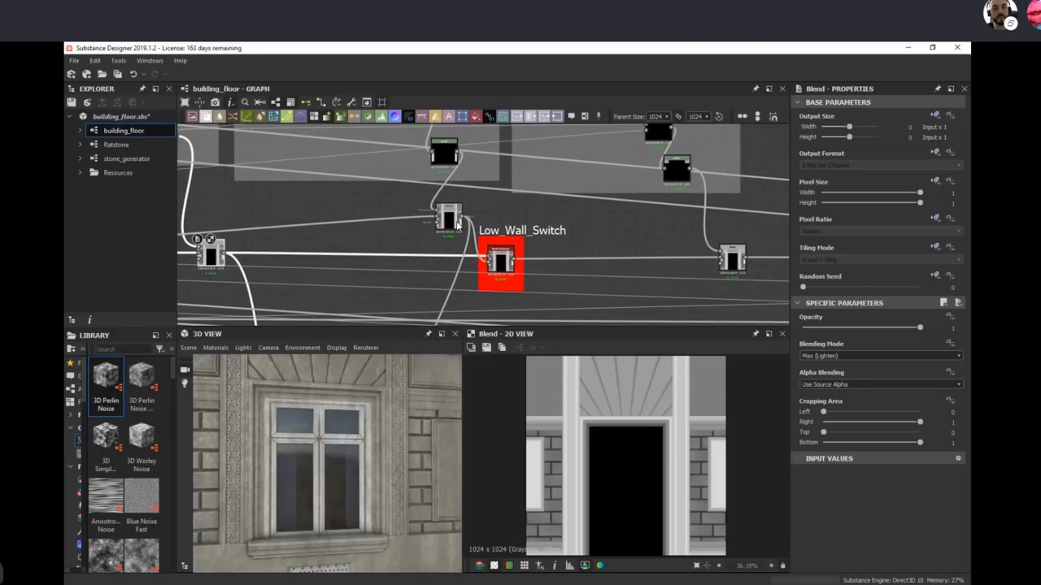
left_click(450, 218)
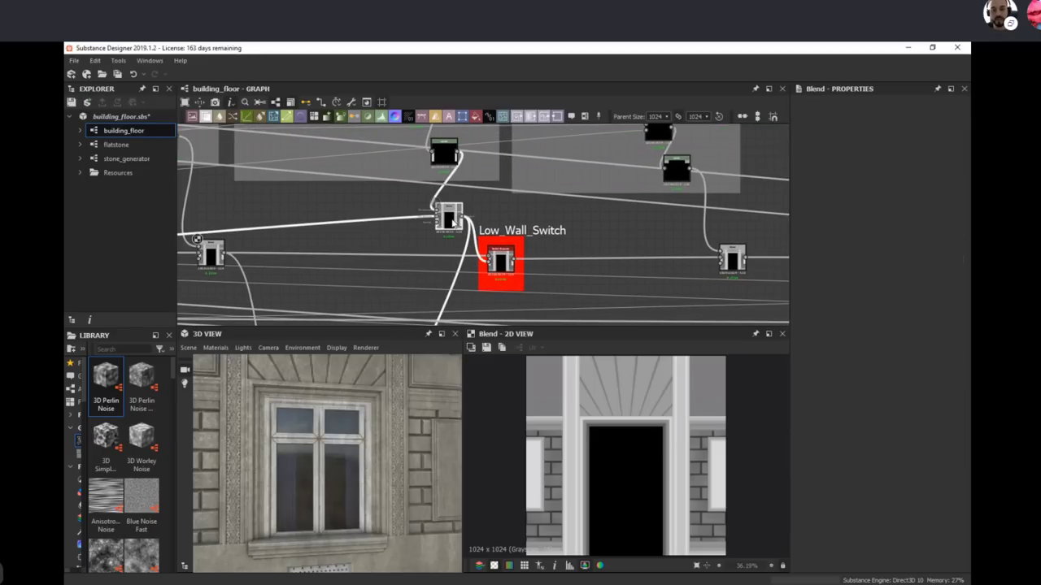
scroll(455, 220, "down", 3)
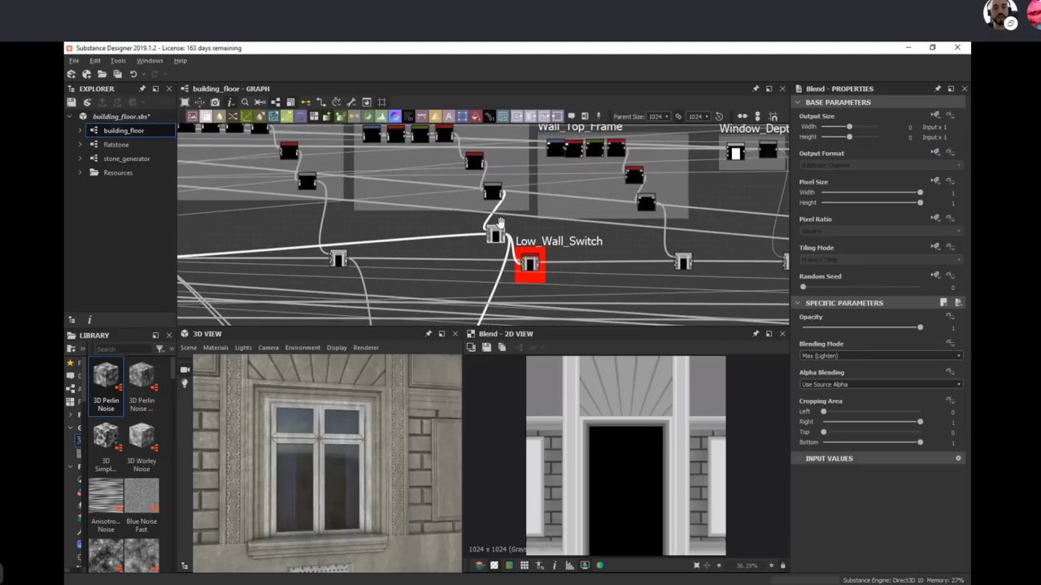
scroll(466, 220, "up", 1)
middle_click_drag(458, 206, 456, 253)
middle_click_drag(352, 196, 475, 222)
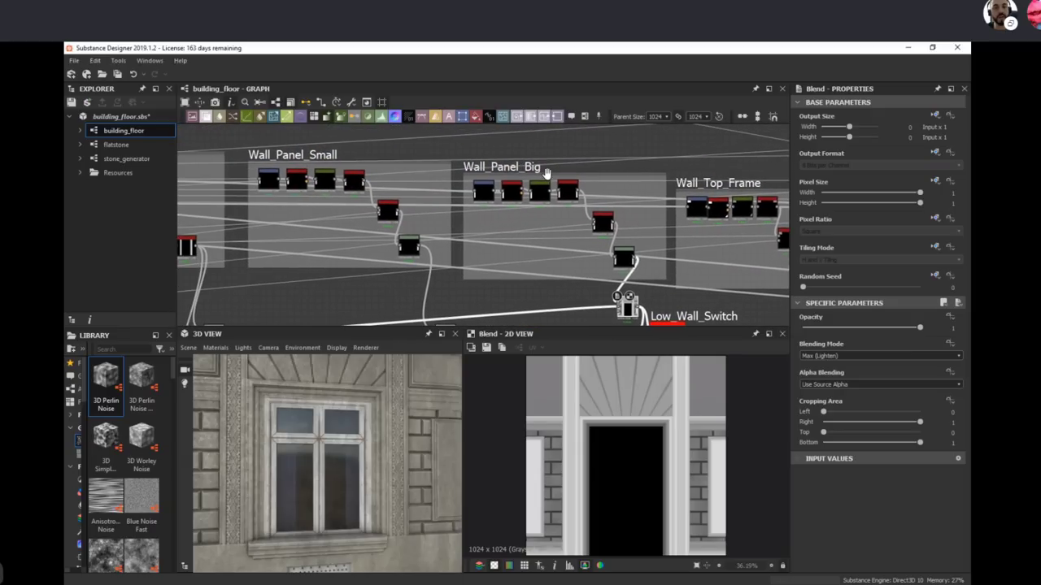
Step: Compare the Levels output of Wall_Panel_Small with the facade blend that uses Wall_Panel_Big
left_click(409, 246)
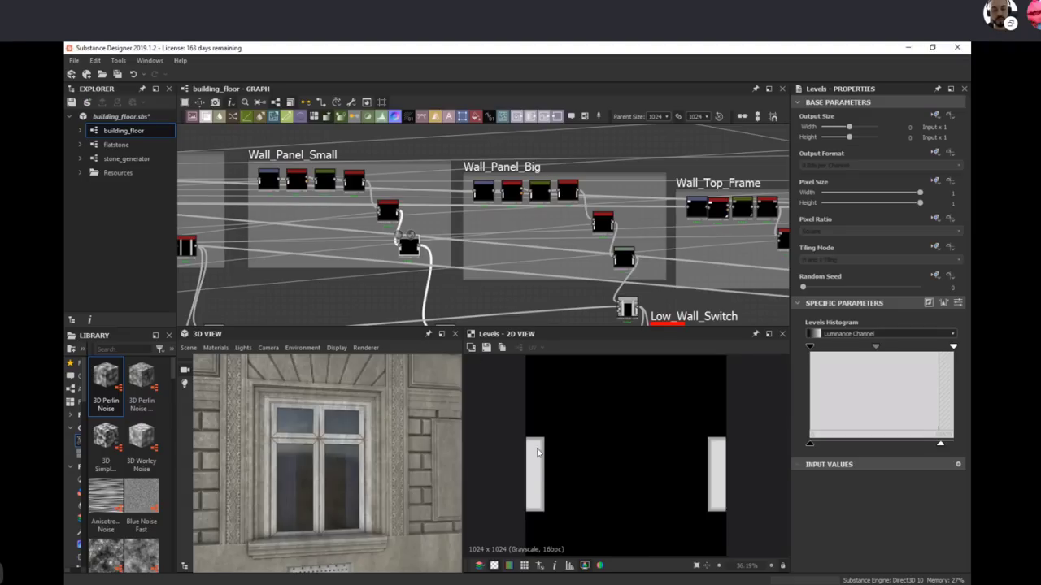
middle_click_drag(630, 314, 606, 294)
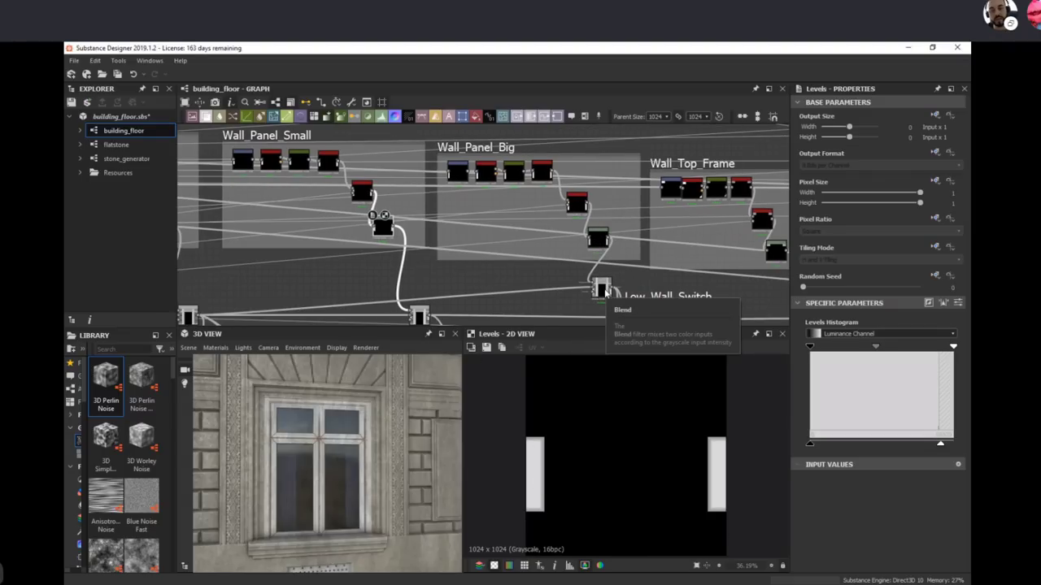
left_click(642, 307)
middle_click_drag(628, 303, 605, 283)
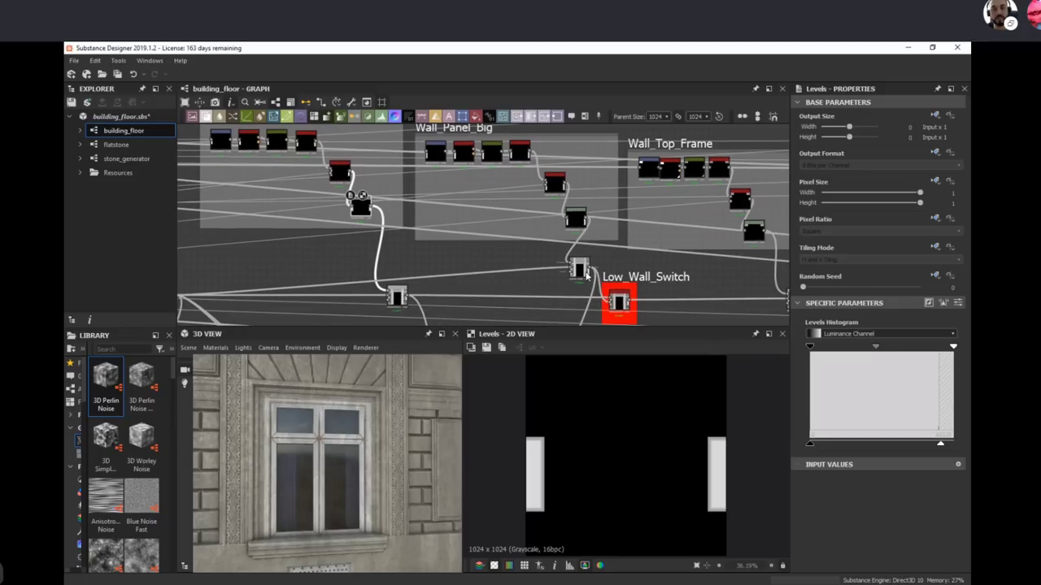
double_click(580, 270)
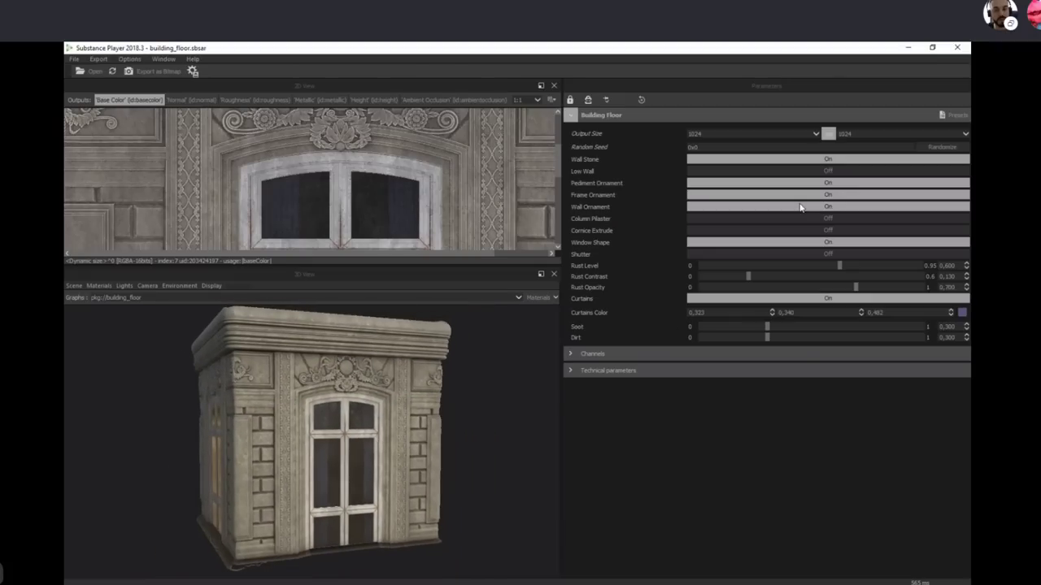
Step: In Substance Player, toggle the Low Wall parameter to compare the building with and without the low wall
left_click(764, 173)
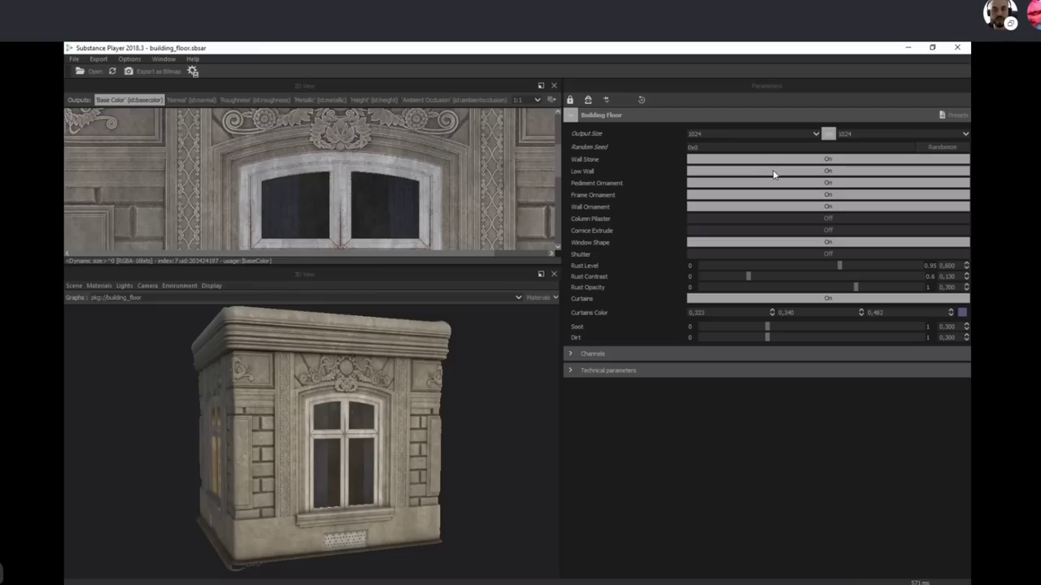
left_click(773, 173)
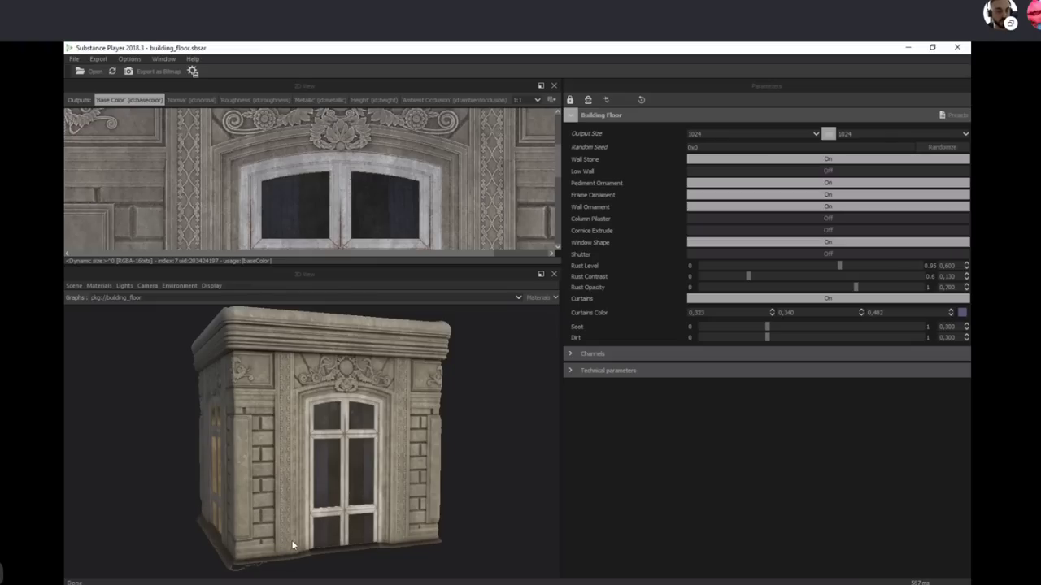
left_click(762, 172)
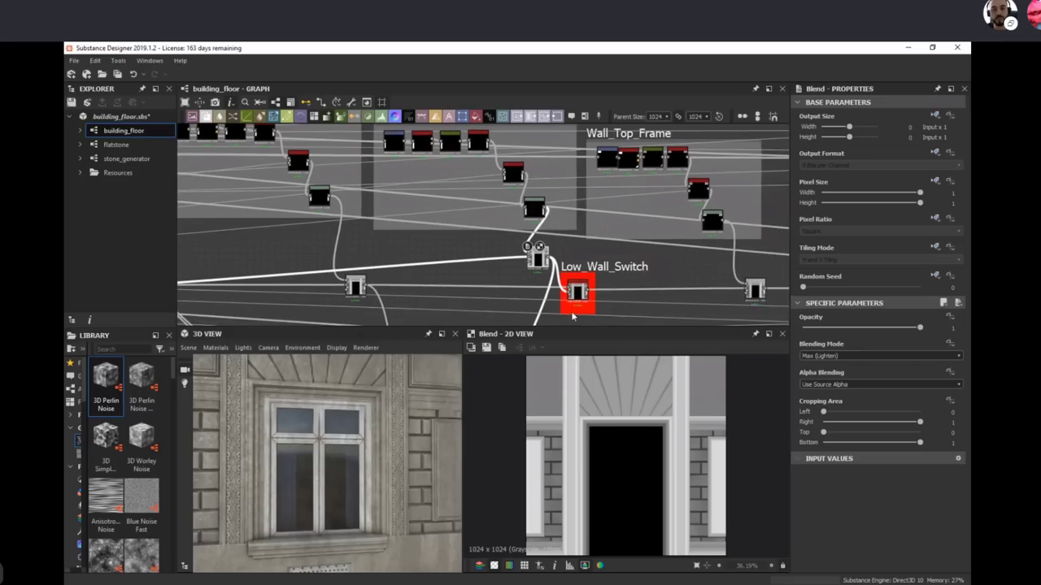
Step: Back in Substance Designer, preview the Low_Wall_Switch node and the small-panel blend feeding it, keeping the switch selected
left_click(576, 292)
middle_click_drag(587, 274, 539, 241)
scroll(553, 282, "up", 2)
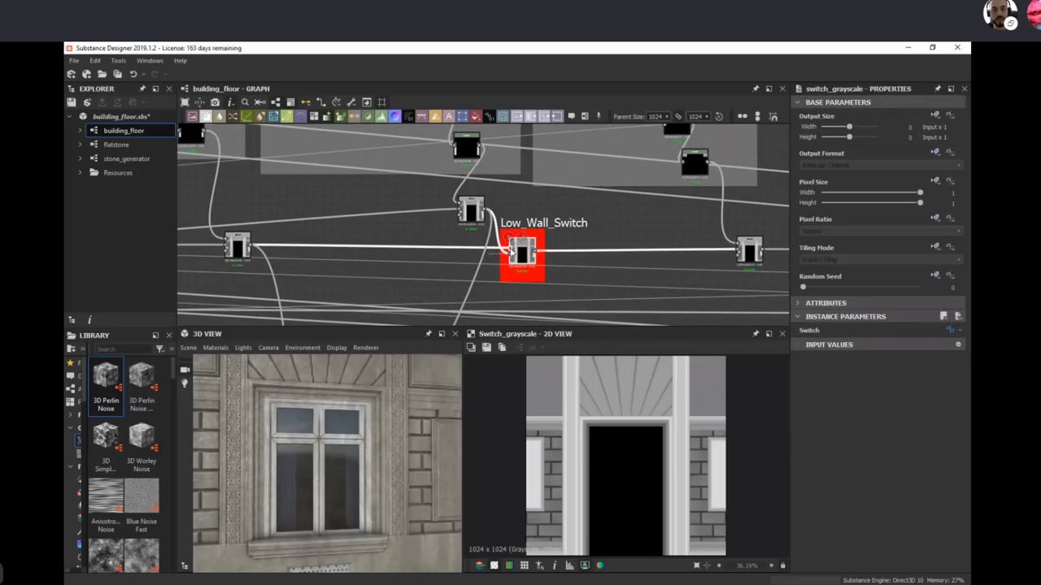
double_click(510, 248)
double_click(510, 255)
double_click(510, 250)
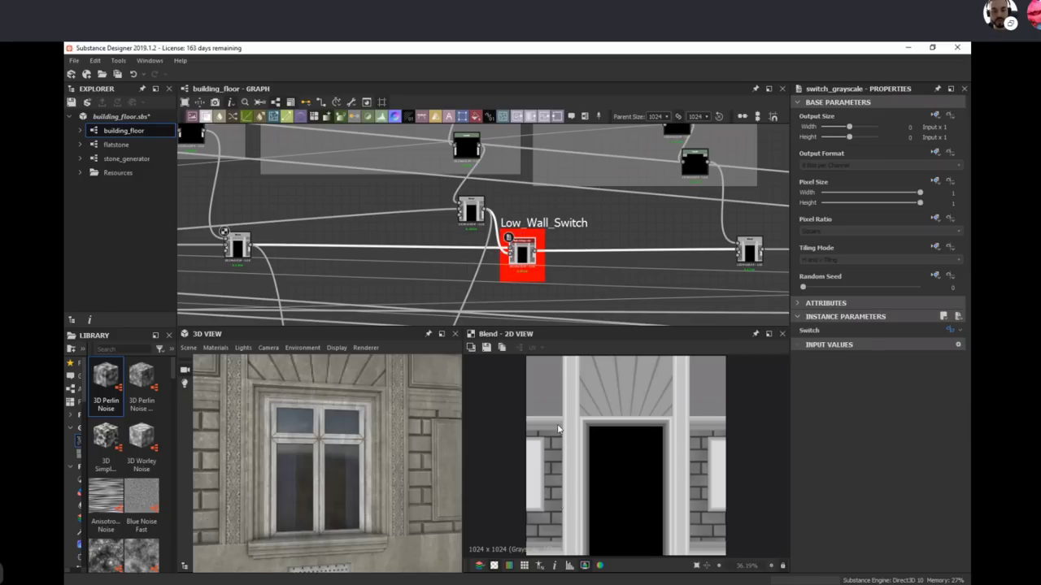
scroll(486, 270, "down", 3)
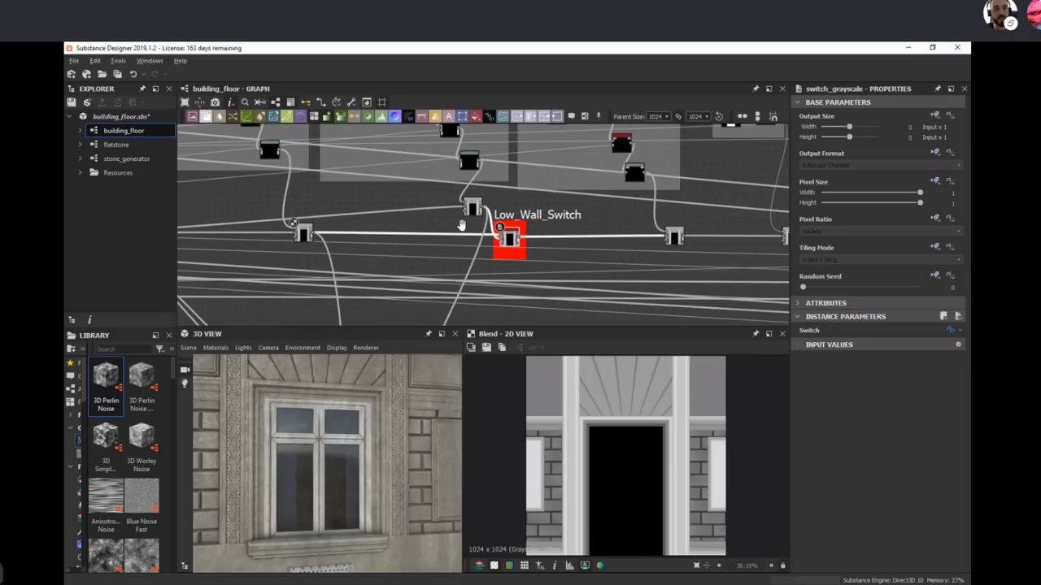
Step: Preview the facade blend that adds Wall_Top_Frame after Low_Wall_Switch, and compare it with the upper wall panels in the 3D view
scroll(432, 199, "down", 1)
middle_click_drag(431, 199, 436, 228)
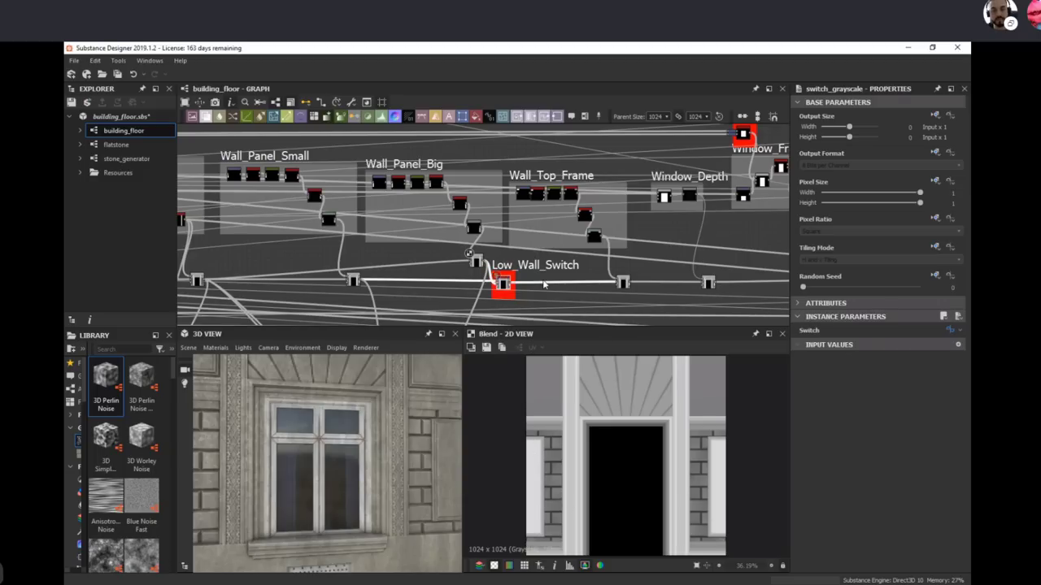
middle_click_drag(528, 266, 468, 252)
scroll(468, 252, "up", 5)
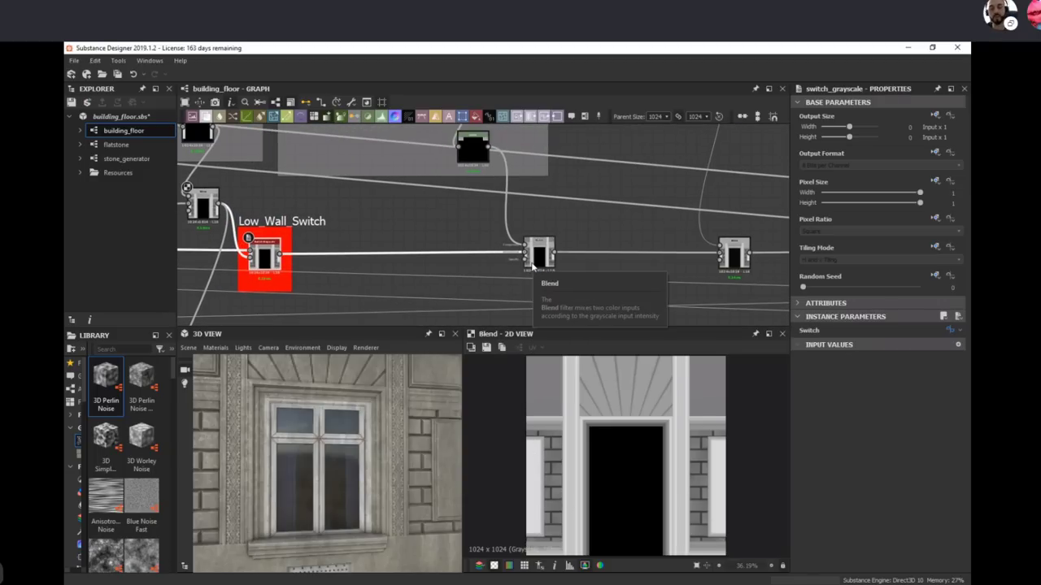
left_click(538, 257)
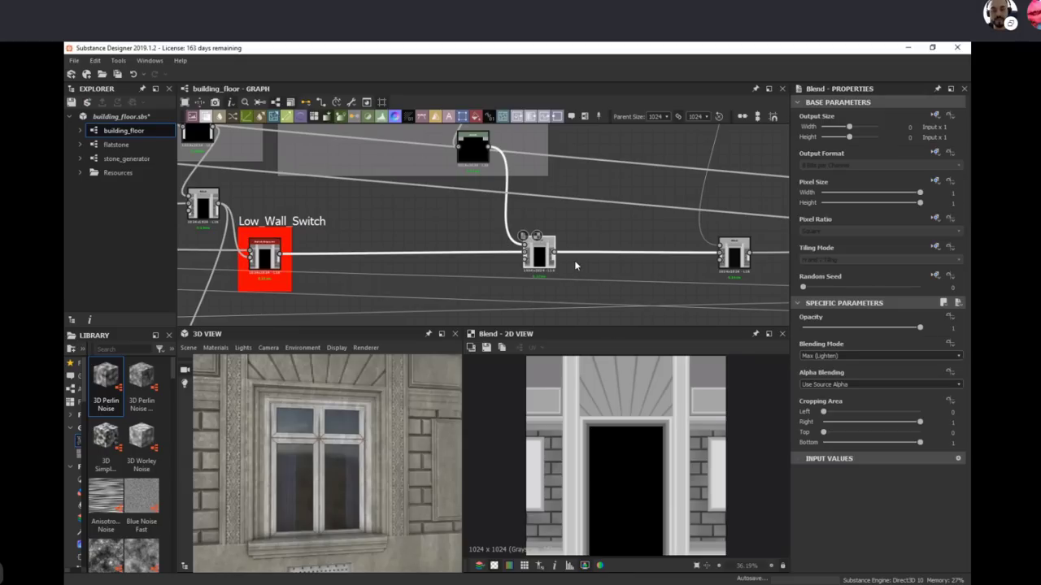
scroll(528, 228, "down", 5)
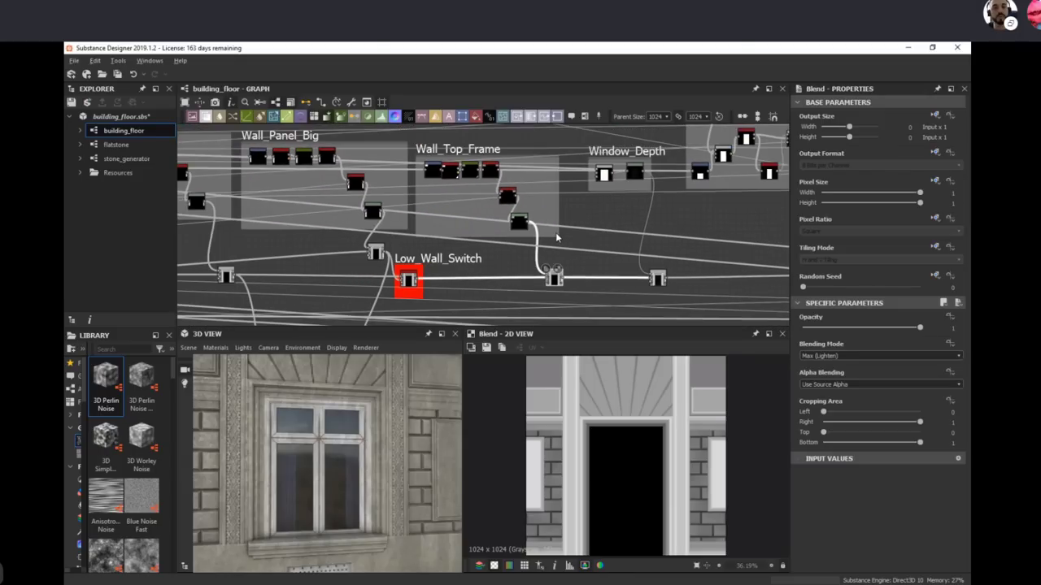
scroll(538, 403, "up", 2)
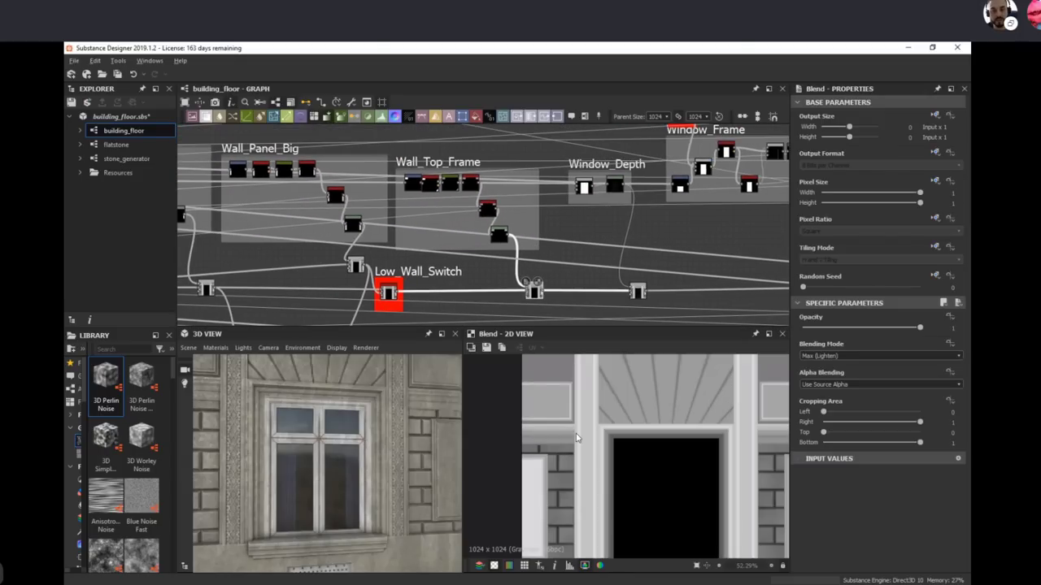
left_click_drag(352, 432, 430, 418)
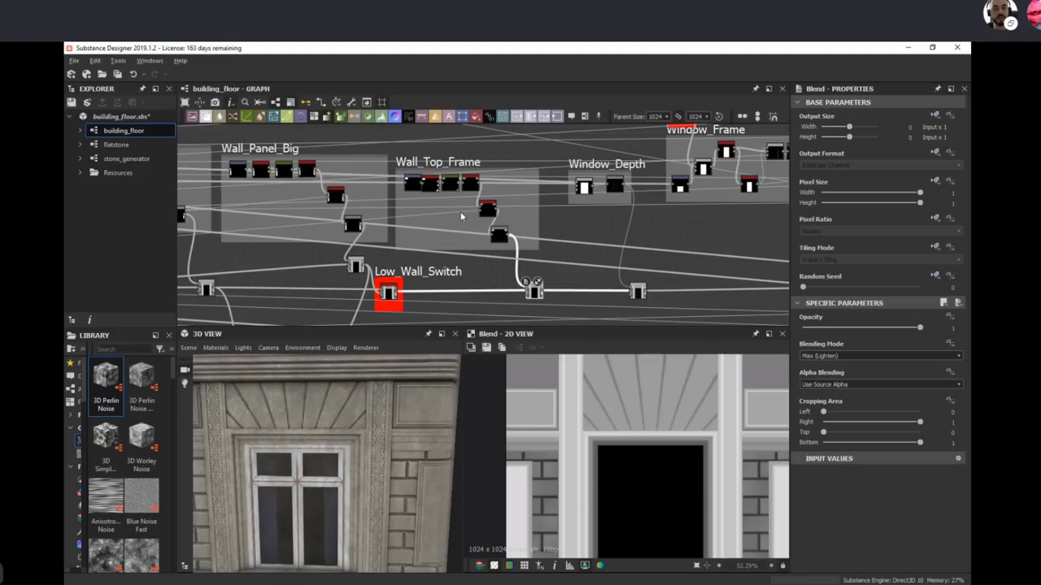
Step: Examine the Wall_Top_Frame chain node by node, from the Transformation 2D through the bevel and Curve to the slope blur
scroll(496, 198, "up", 1)
double_click(401, 181)
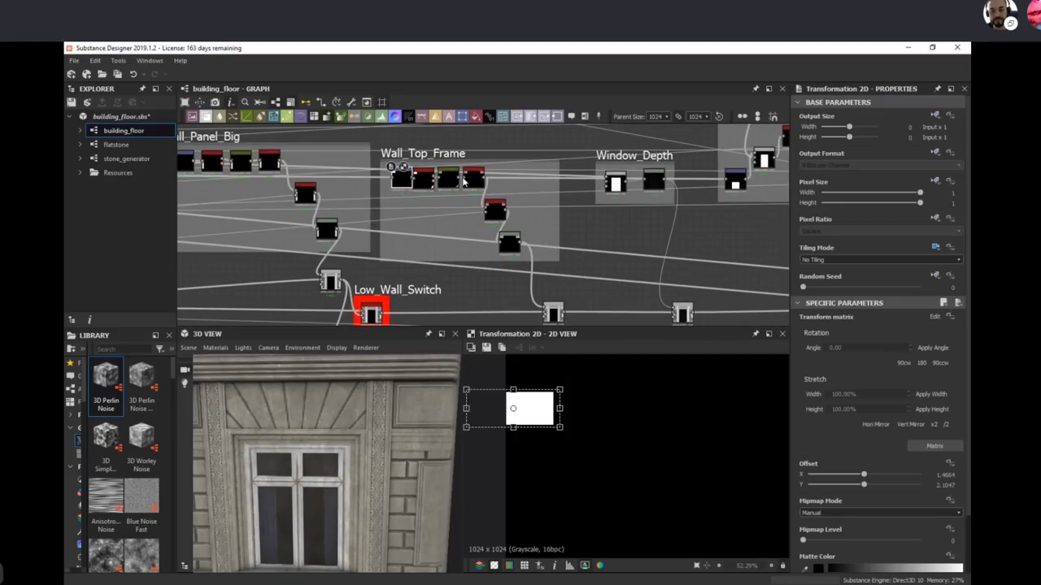
double_click(424, 183)
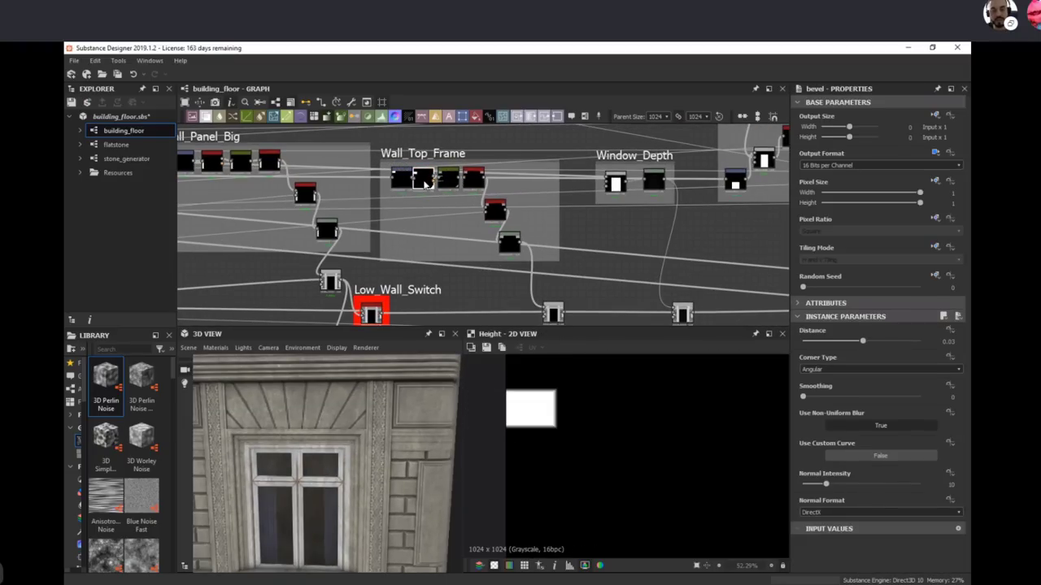
left_click(445, 180)
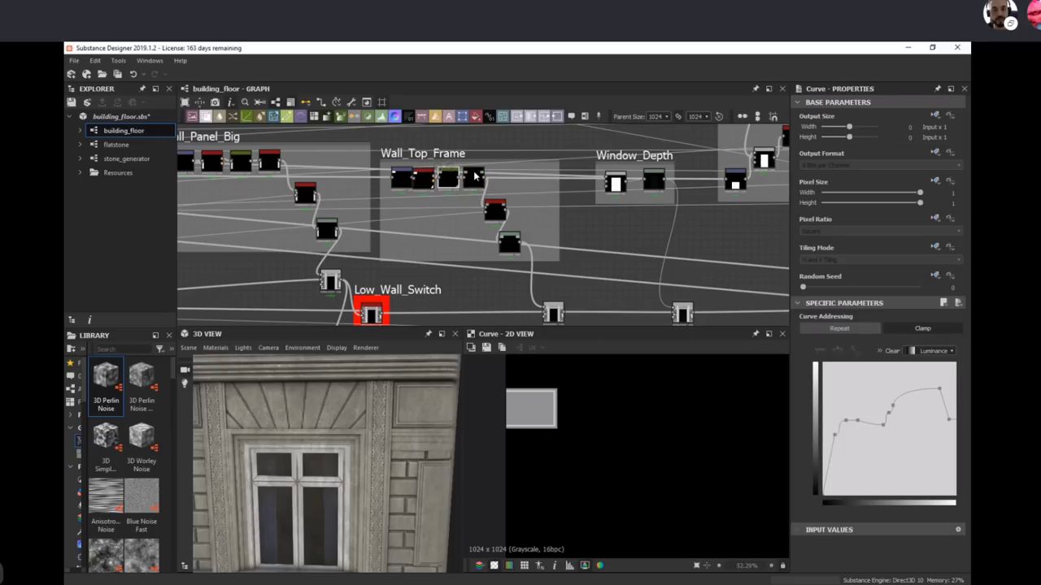
double_click(474, 179)
double_click(495, 210)
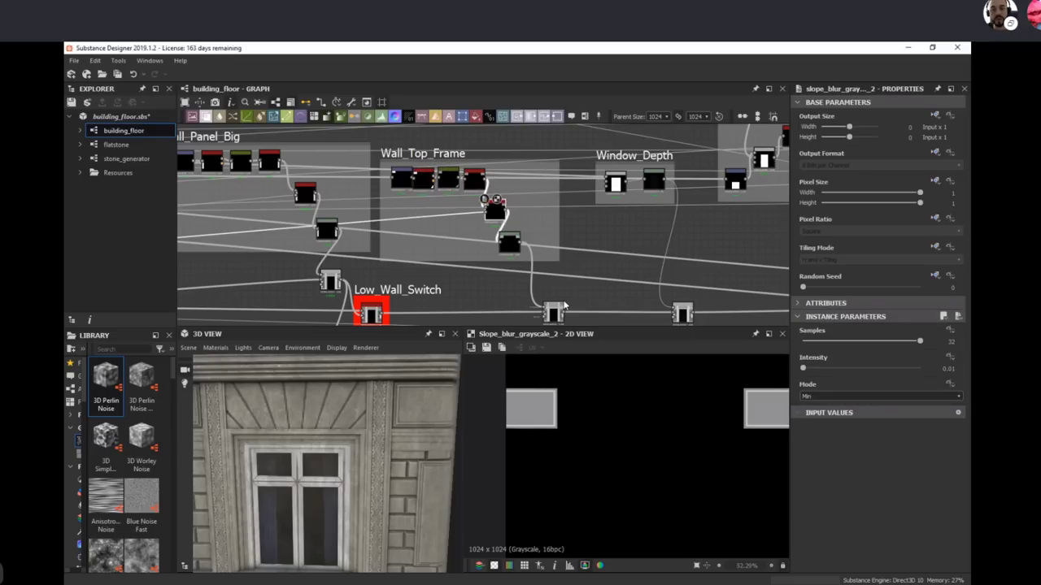
Step: Preview the Wall_Top_Frame facade blend again and compare it with the following blend that brings in Window_Depth
middle_click_drag(559, 303, 478, 270)
double_click(473, 266)
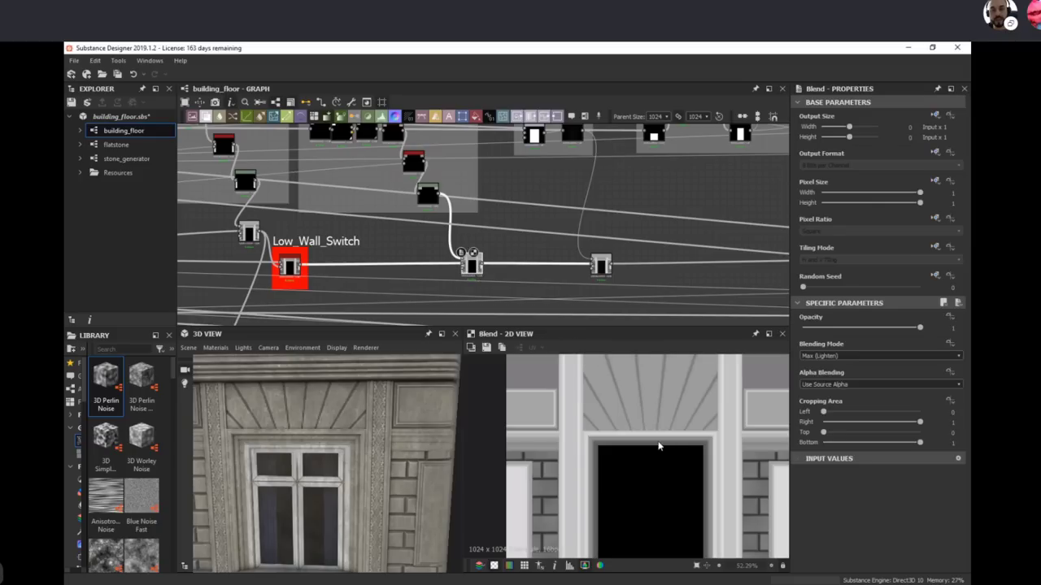
middle_click_drag(659, 238, 620, 247)
scroll(582, 244, "down", 2)
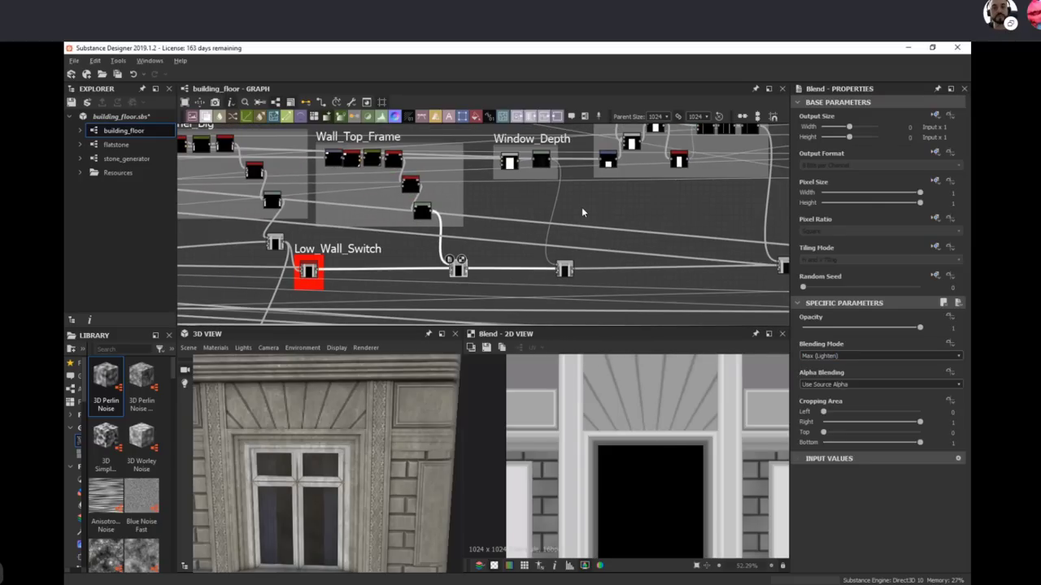
middle_click_drag(603, 318, 572, 329)
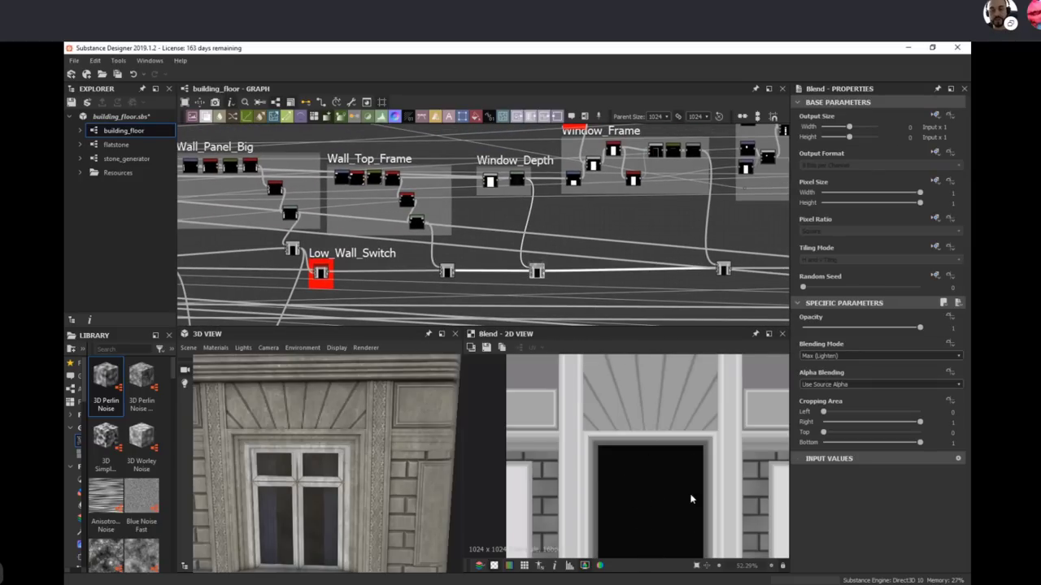
Step: Preview the facade blend that adds Window_Frame and compare its frame with the window surround in the 3D view
middle_click_drag(705, 259, 476, 257)
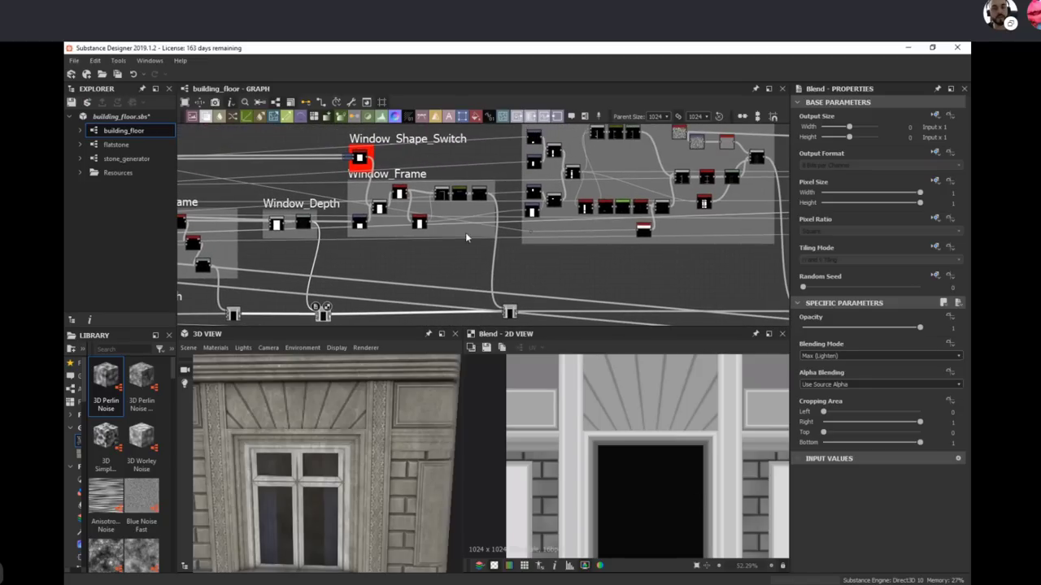
double_click(511, 313)
scroll(622, 441, "up", 3)
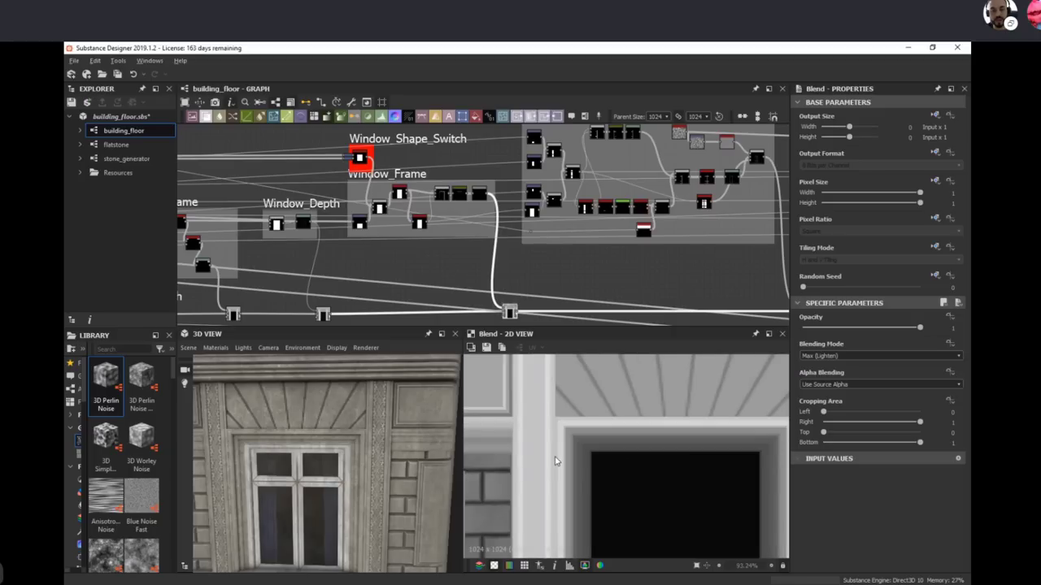
scroll(386, 458, "up", 3)
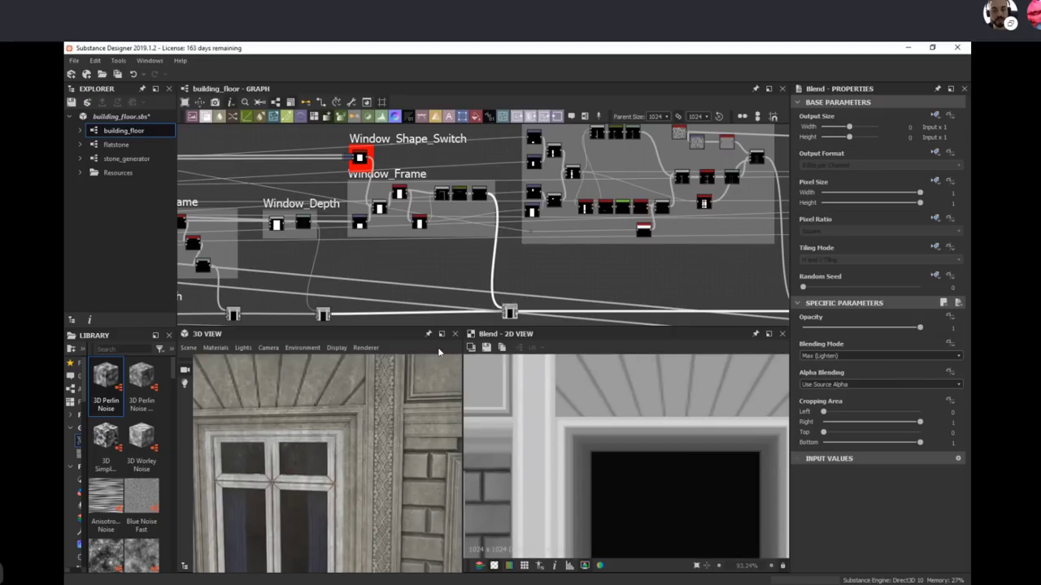
Step: Examine how Window_Frame is built by previewing its histogram scan, Subtract blend and Curve nodes
middle_click_drag(509, 303, 478, 271)
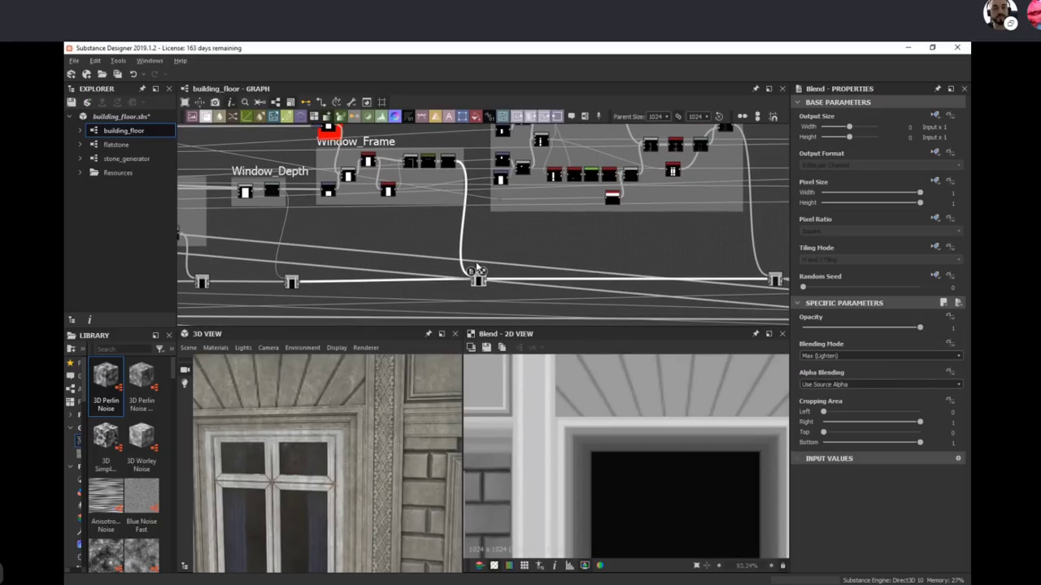
double_click(389, 190)
double_click(368, 161)
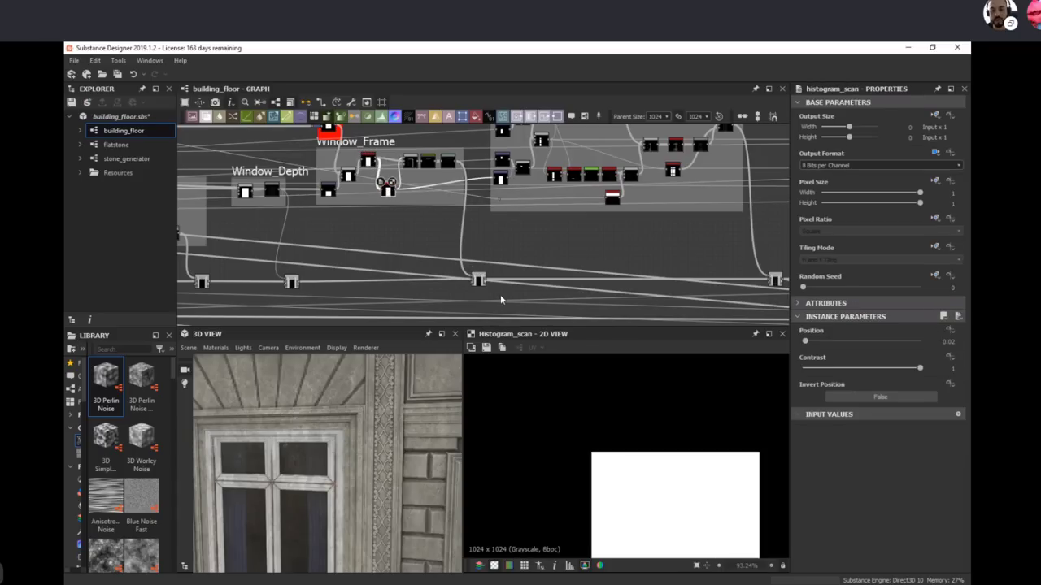
left_click(411, 162)
double_click(412, 161)
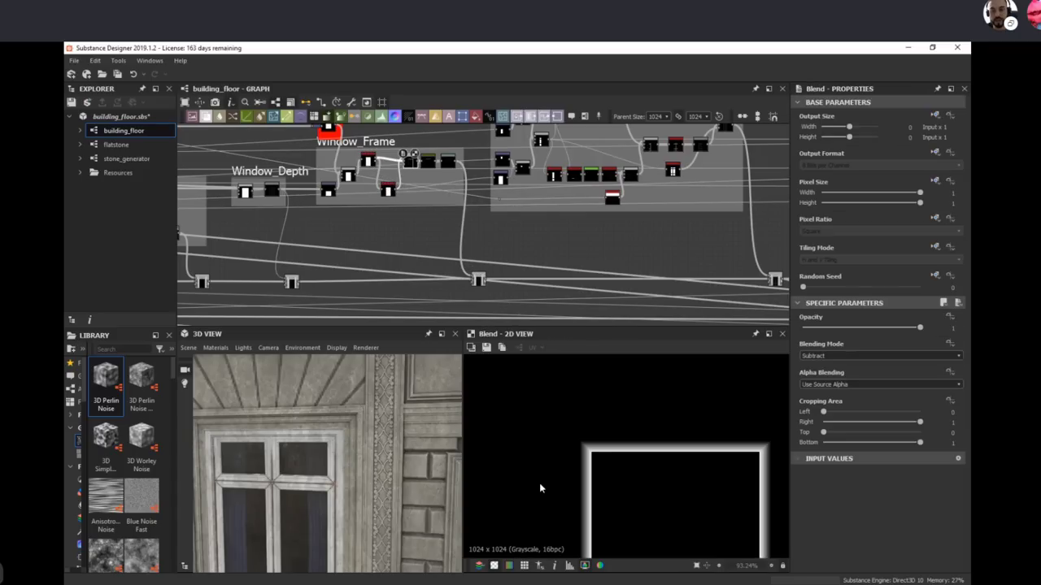
left_click(427, 163)
double_click(427, 162)
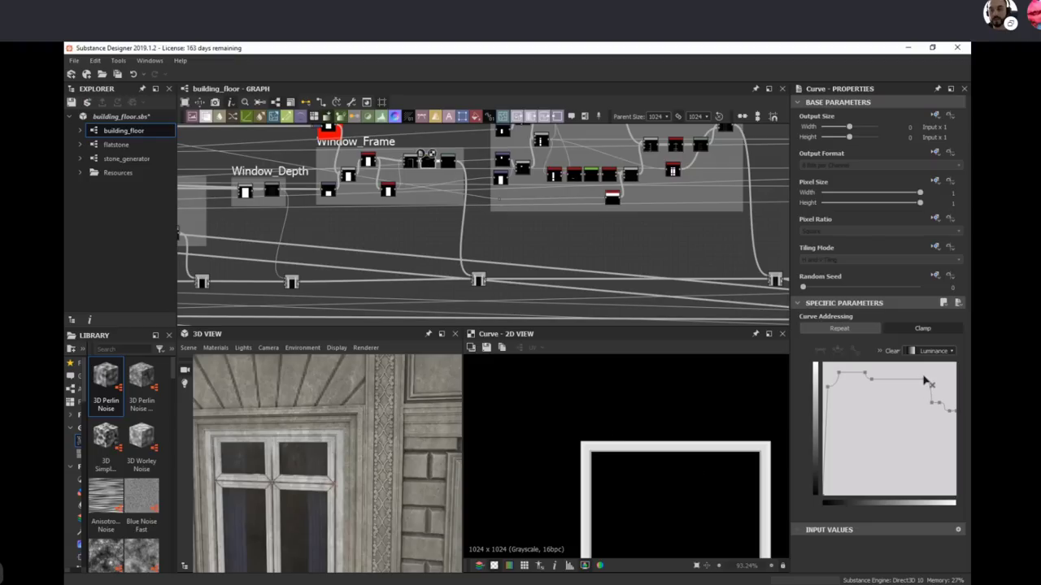
Step: Compare the facade blend that adds Window_Frame with the next blend that adds the window, and locate the window's source group
double_click(478, 280)
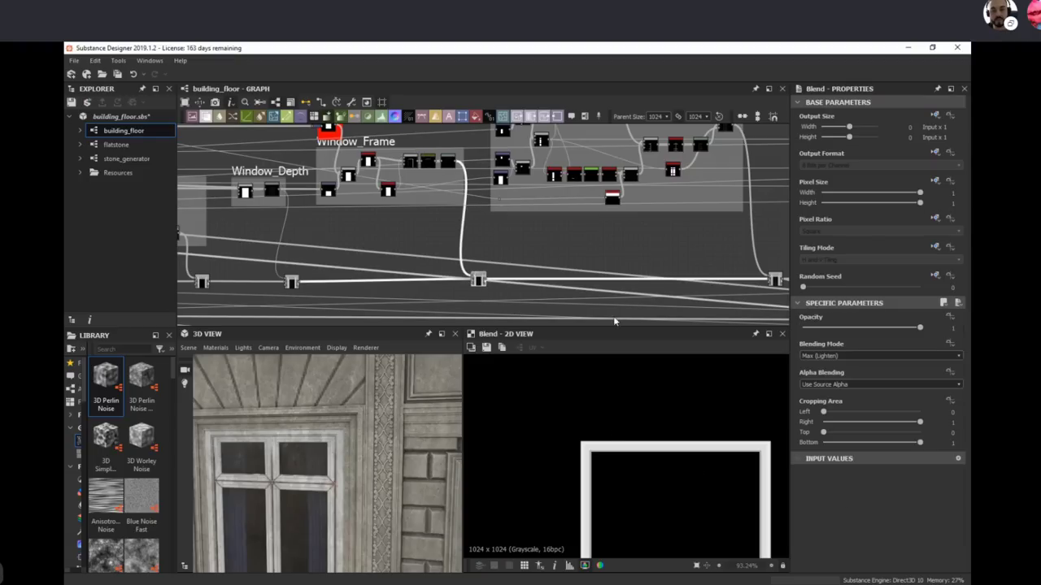
middle_click_drag(632, 226, 456, 199)
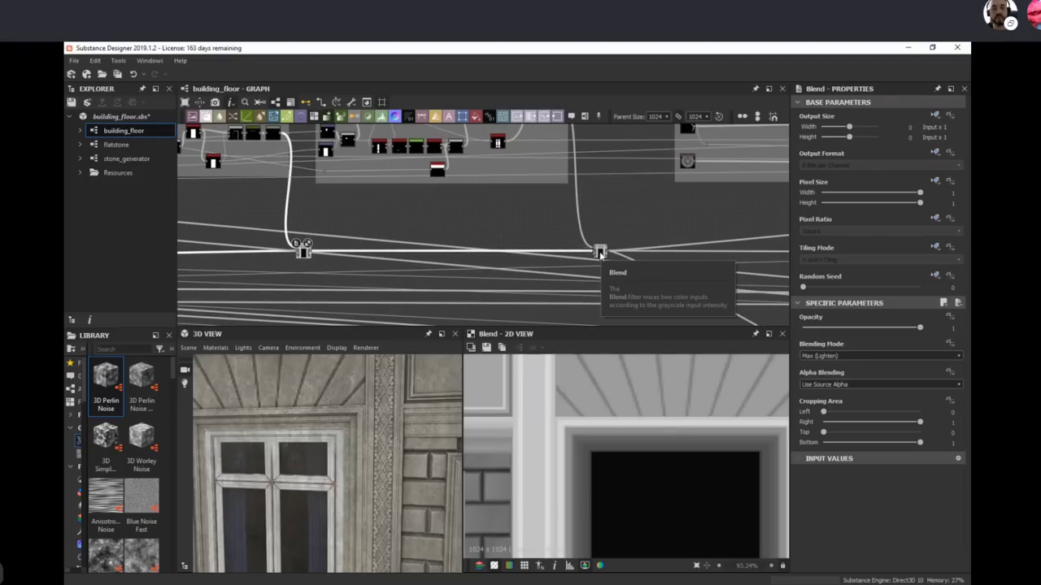
double_click(600, 252)
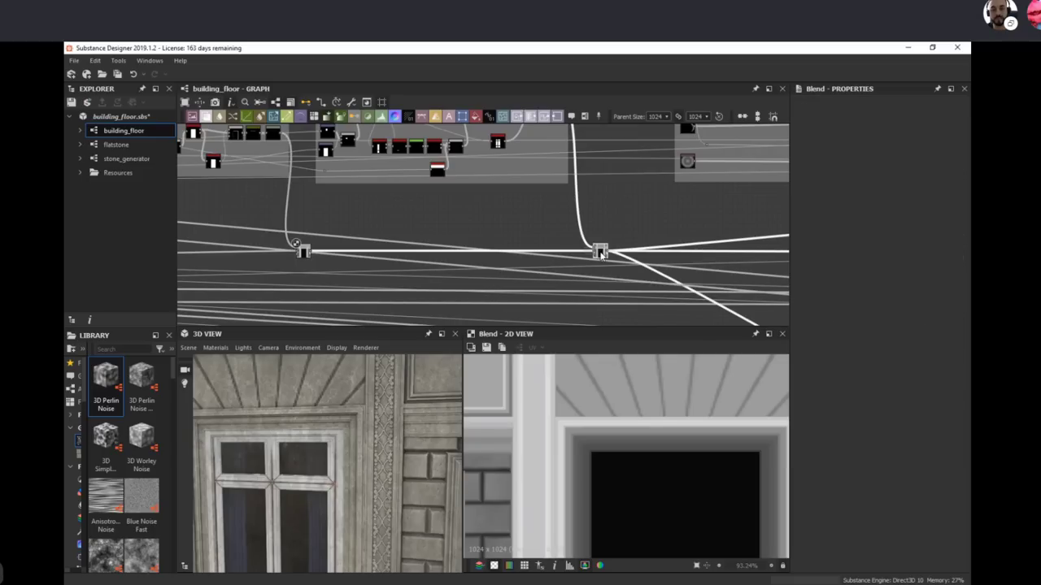
middle_click_drag(504, 224, 526, 239)
scroll(442, 209, "up", 4)
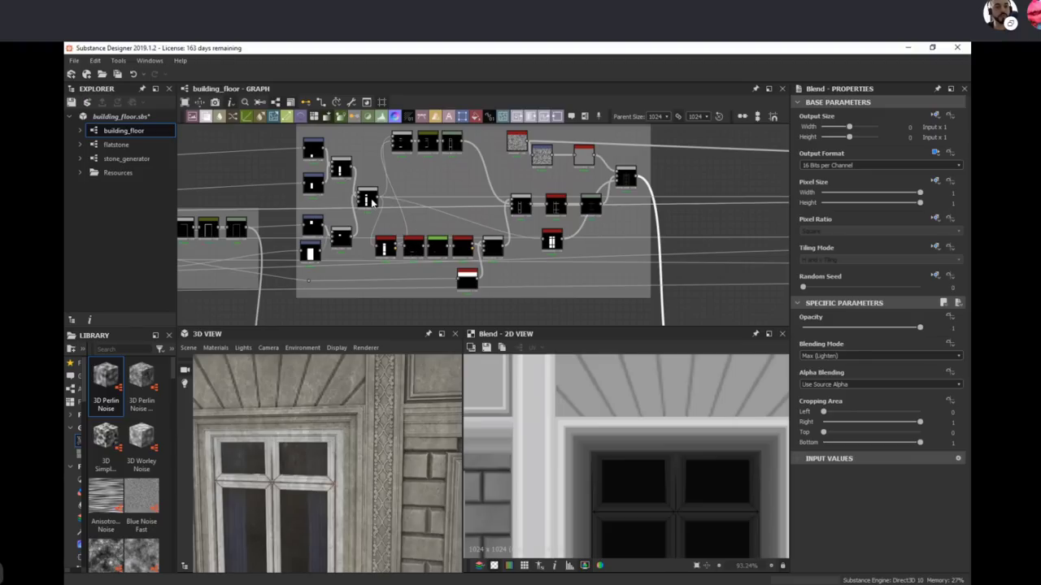
Step: Preview the Add (Linear Dodge) blend that combines the pane rectangles in the Window group, showing the full mask
left_click(368, 199)
scroll(697, 515, "down", 2)
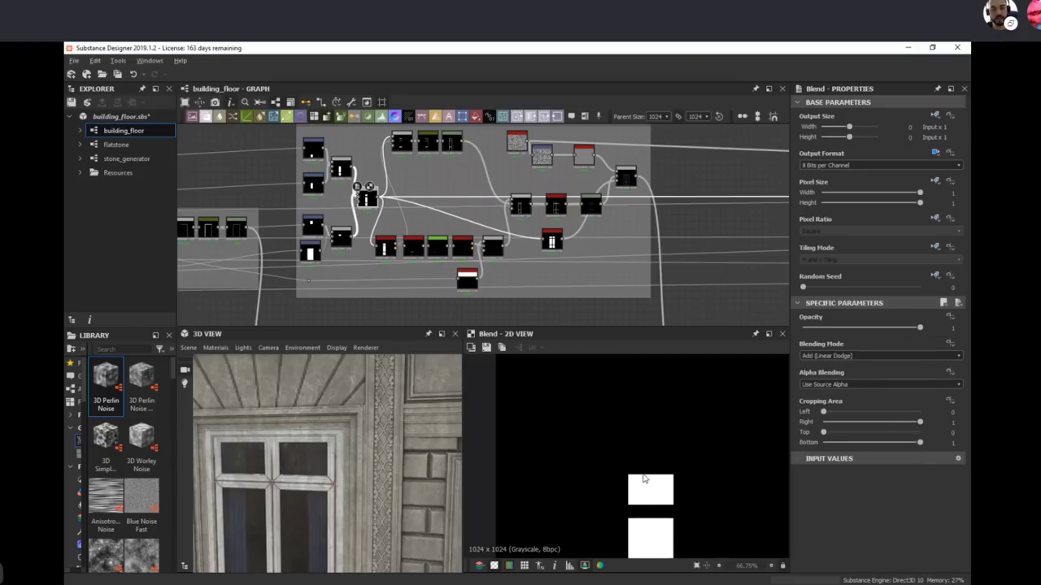
scroll(331, 473, "up", 2)
scroll(330, 473, "down", 2)
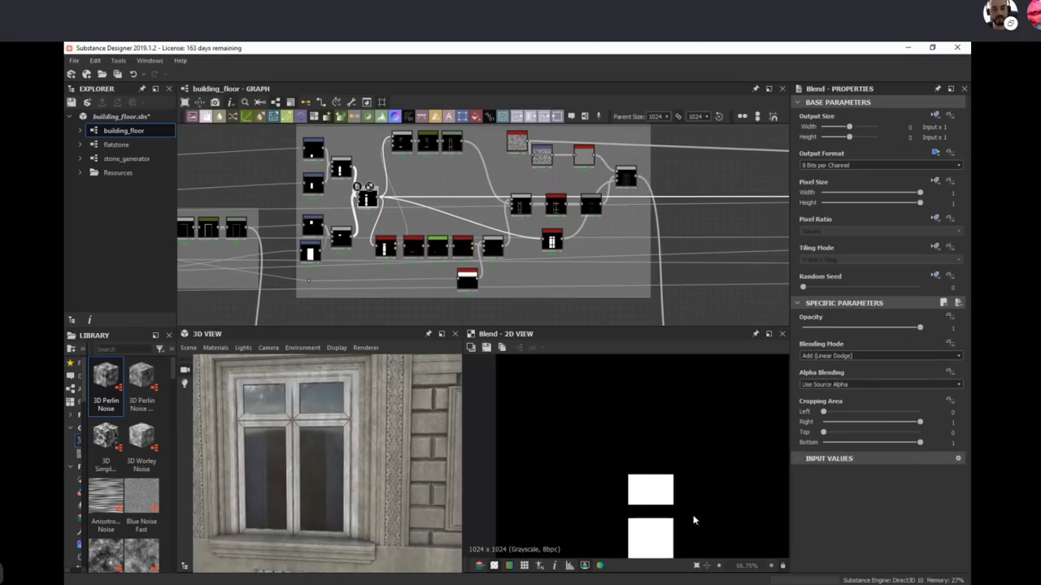
scroll(662, 480, "down", 3)
middle_click_drag(667, 485, 650, 464)
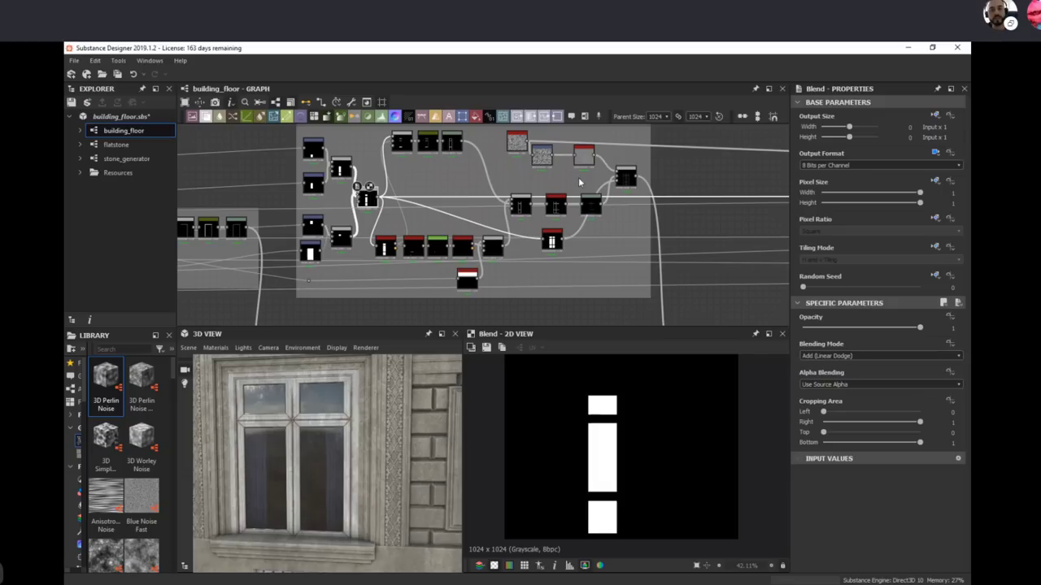
Step: Preview the final output blend of the Window group to examine the complete window
scroll(569, 252, "up", 3)
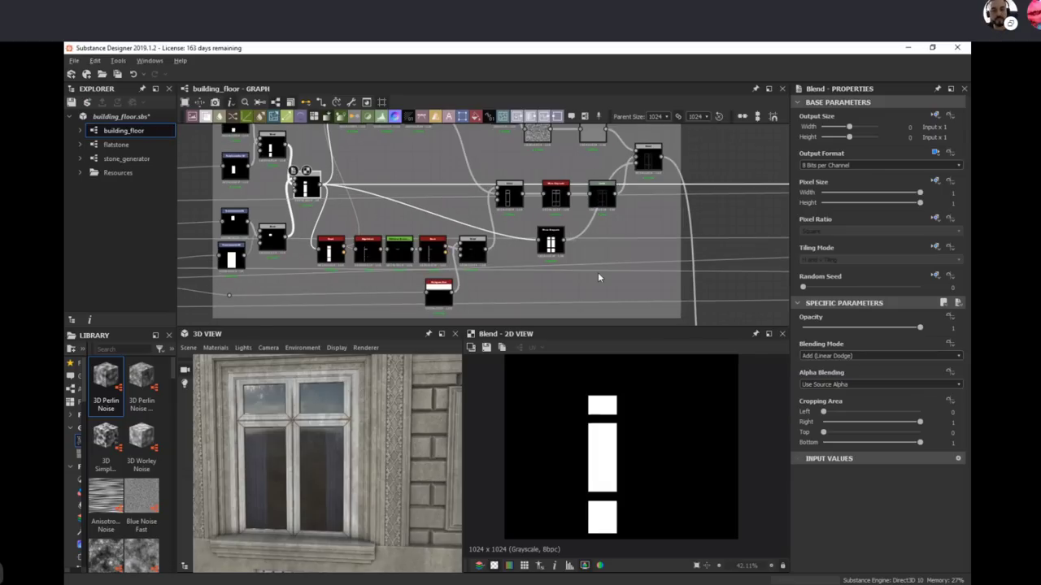
left_click(657, 148)
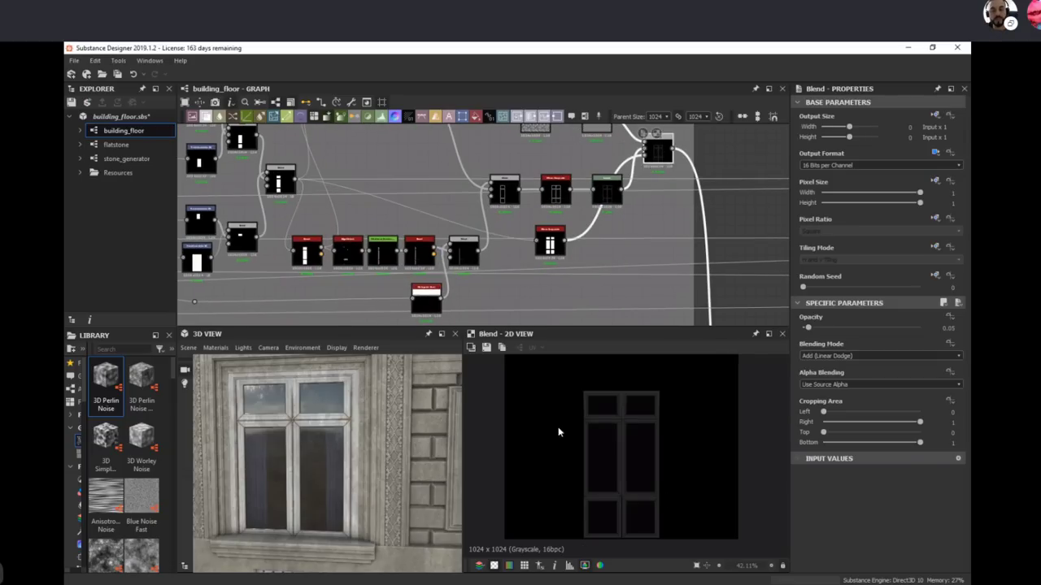
middle_click_drag(501, 258, 596, 265)
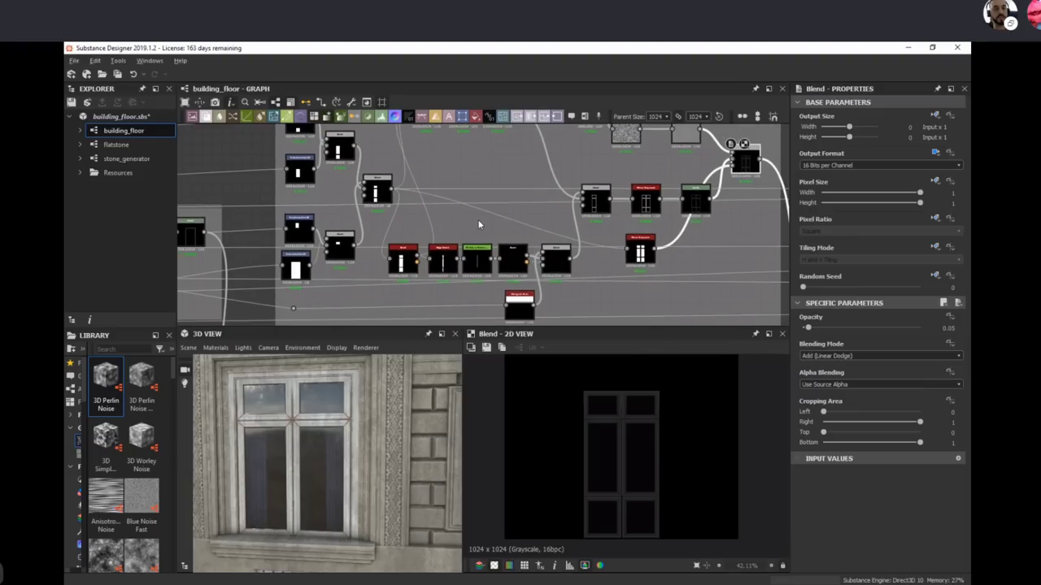
scroll(489, 231, "down", 3)
middle_click_drag(455, 239, 407, 253)
Step: Compare the combined pane mask in the Window group with the Levels output of the upper chain
double_click(365, 220)
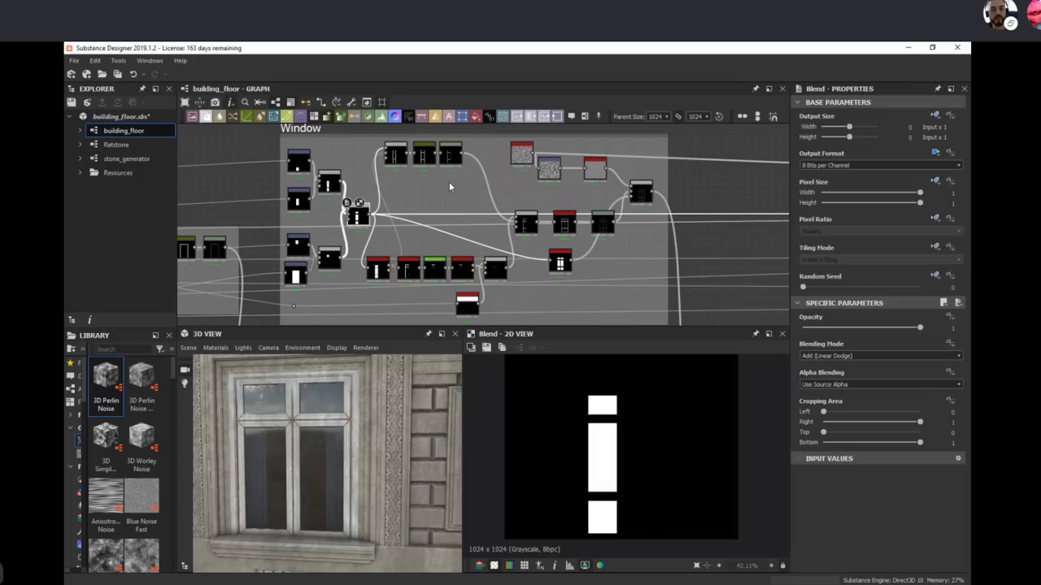
left_click(454, 158)
double_click(454, 157)
scroll(727, 512, "up", 5)
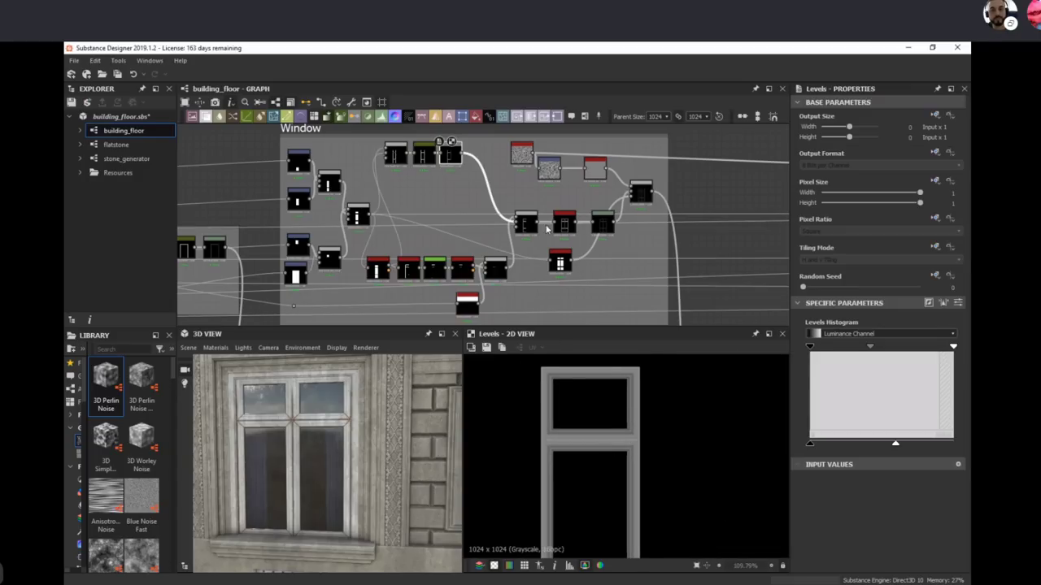
Step: Preview the Subtract blend after the Levels node and inspect the mitred joints along the window's crossbars
left_click(525, 222)
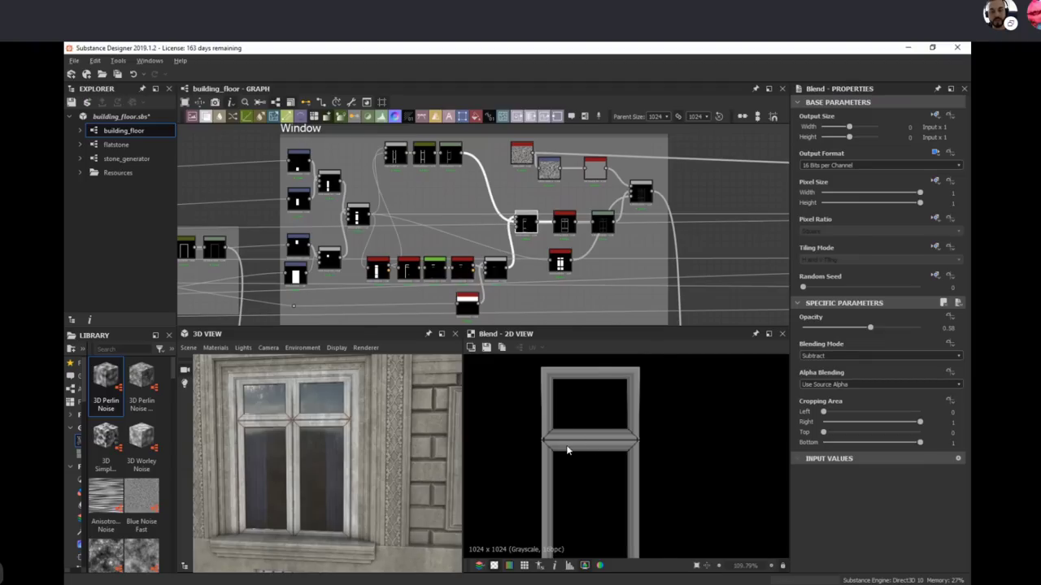
scroll(568, 450, "up", 2)
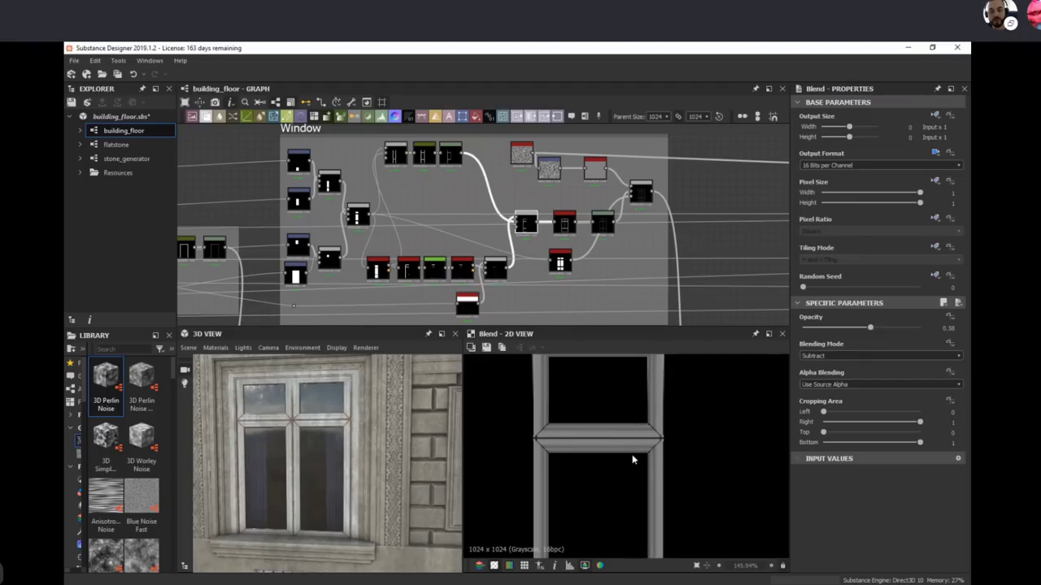
scroll(681, 486, "down", 4)
middle_click_drag(682, 488, 623, 400)
middle_click_drag(650, 495, 650, 443)
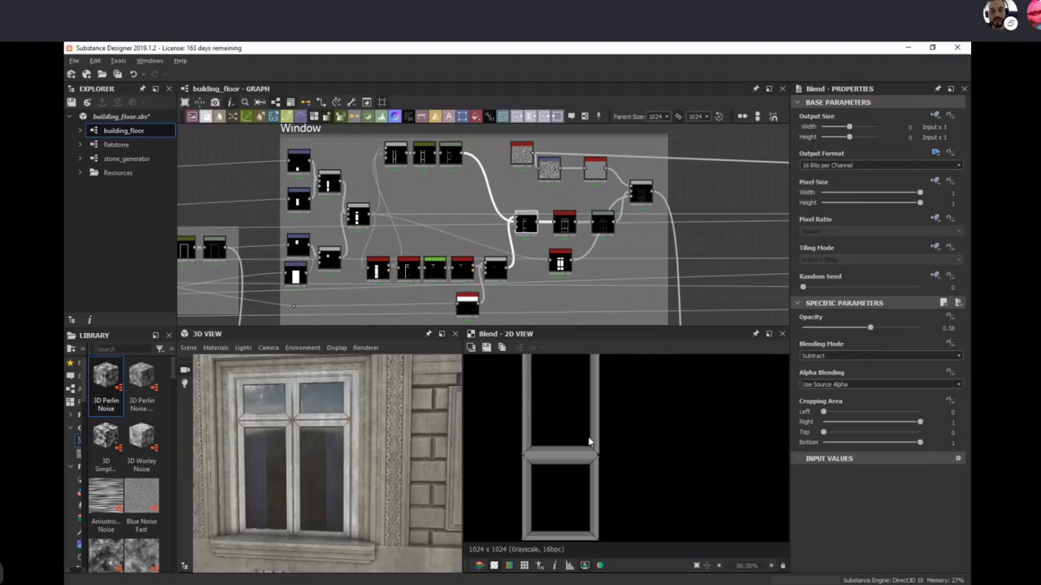
Step: Switch to Substance Player, set Rust Level to 0 for building_floor, and examine the clean window frame in 3D
scroll(589, 441, "up", 1)
left_click_drag(319, 470, 355, 505)
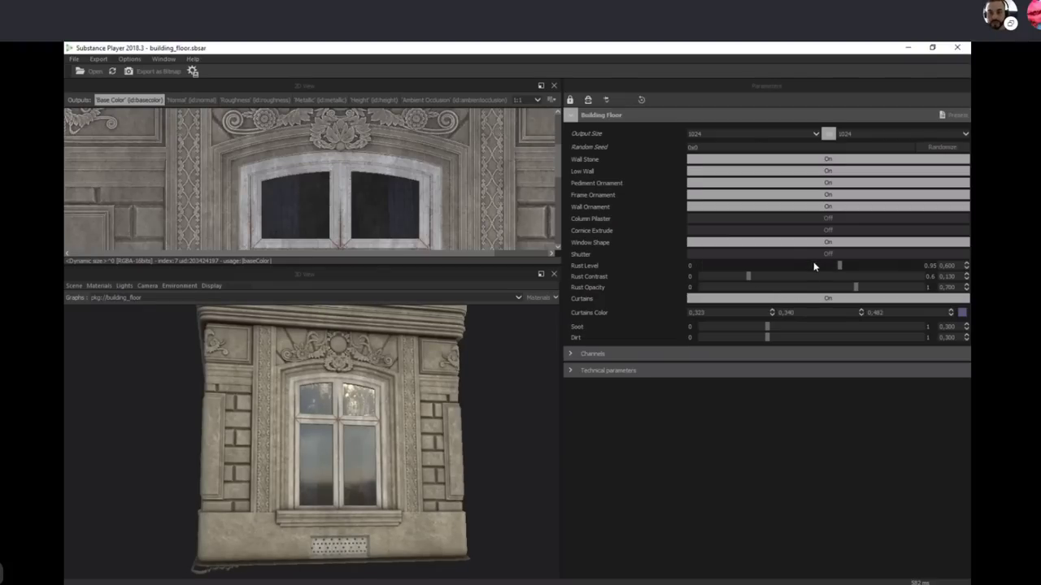
left_click_drag(821, 267, 675, 269)
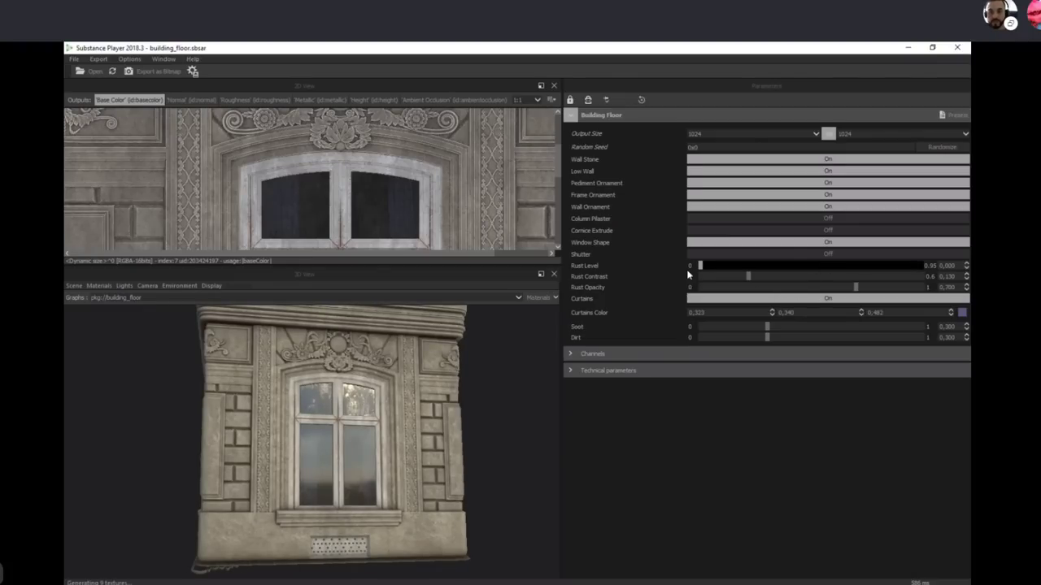
scroll(343, 403, "up", 5)
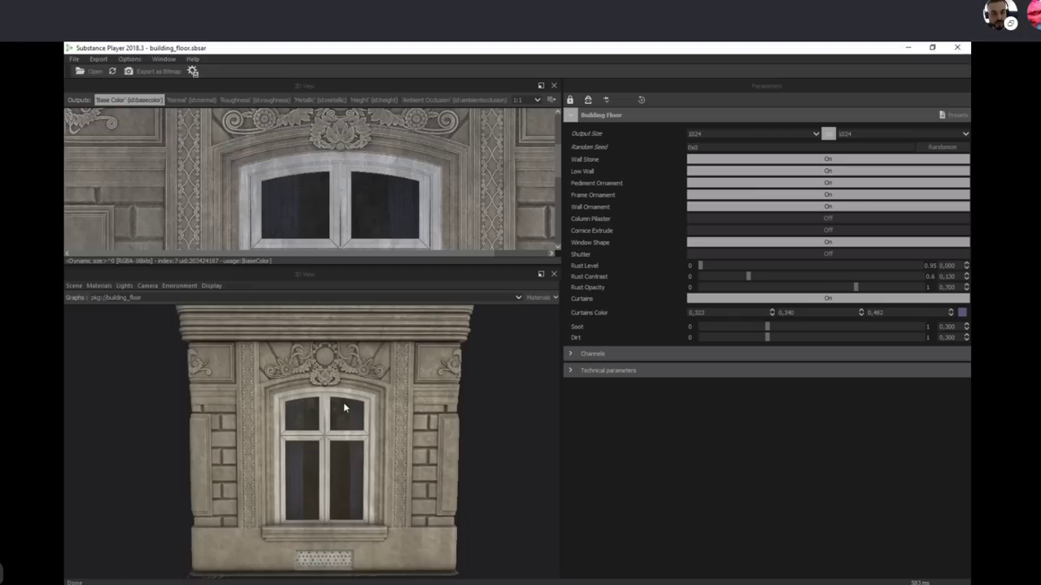
left_click_drag(424, 483, 328, 398)
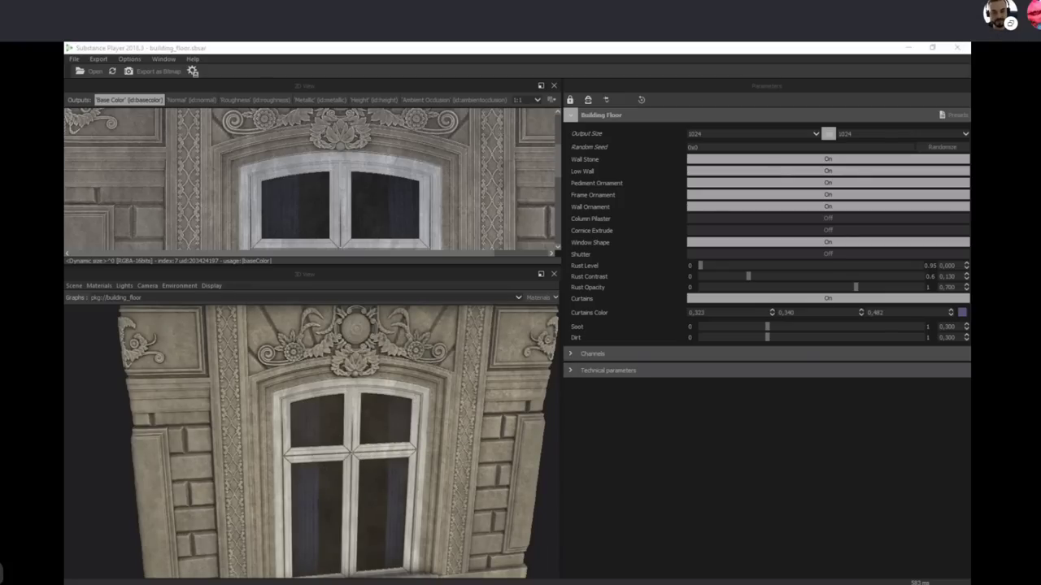
Step: Switch back to Substance Designer and examine the first angular Bevel in the Window group alongside its source pane Blend
key("alt+Tab")
double_click(378, 270)
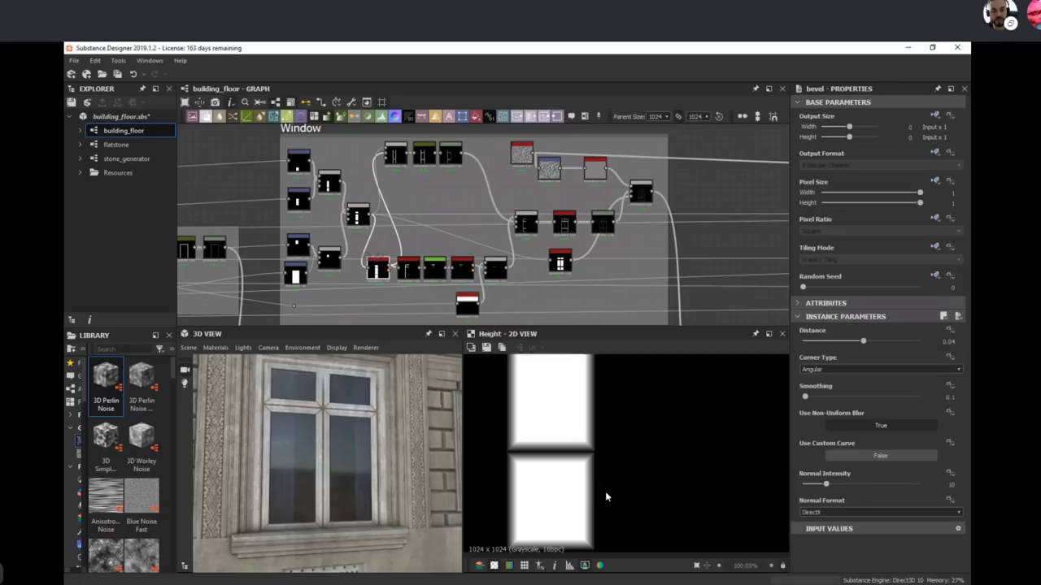
double_click(358, 215)
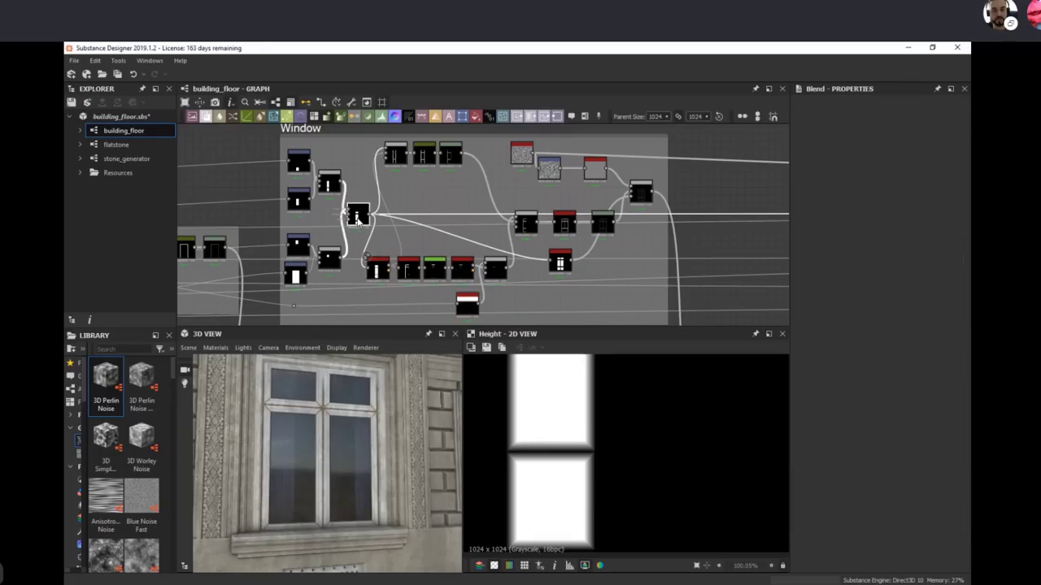
double_click(379, 271)
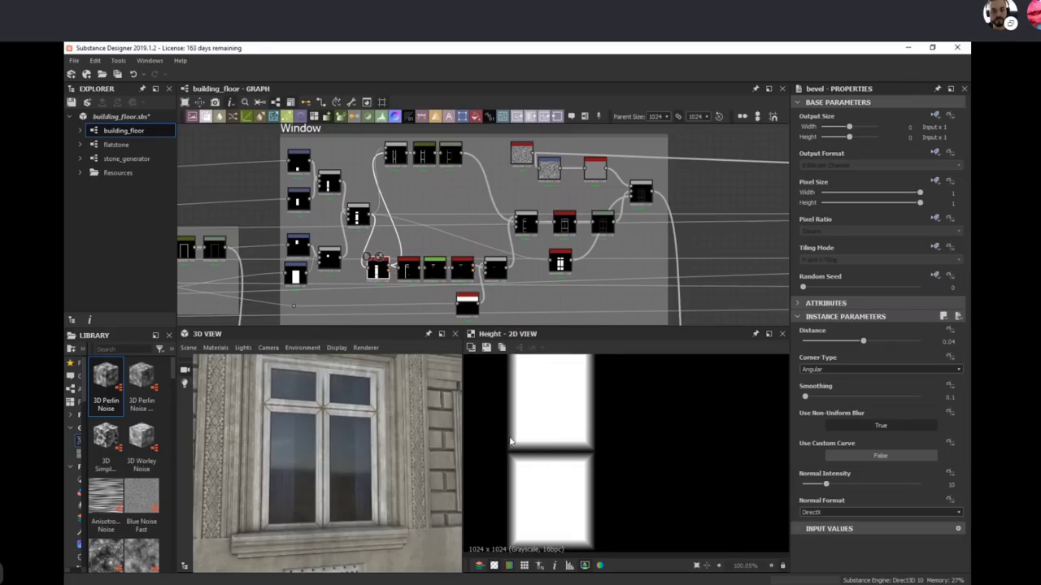
Step: Preview the Edge Detect output in the Window group and inspect the line pattern around the pane's corners and crossbar
double_click(409, 270)
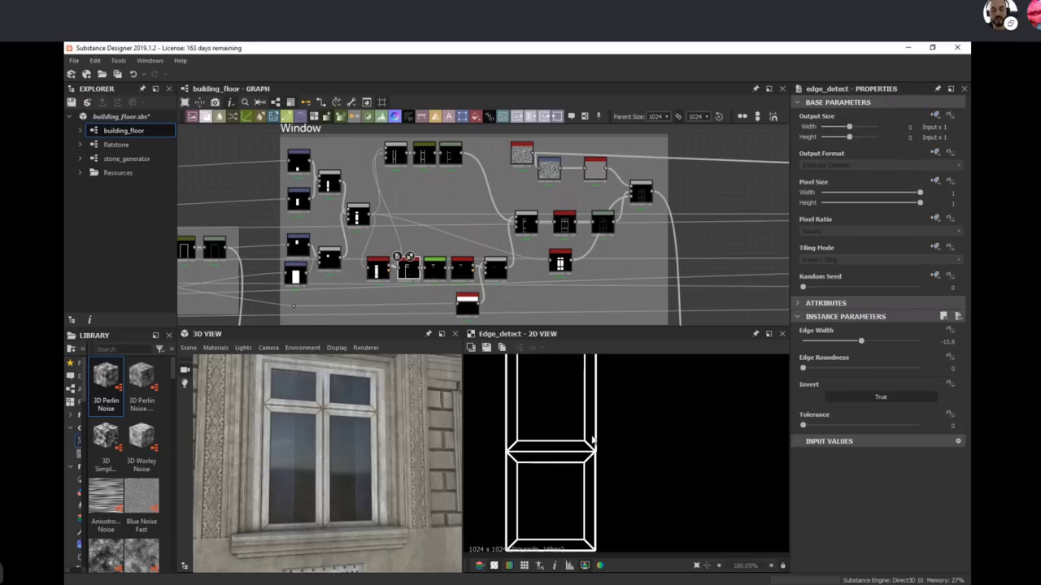
scroll(611, 447, "down", 2)
middle_click_drag(611, 447, 613, 472)
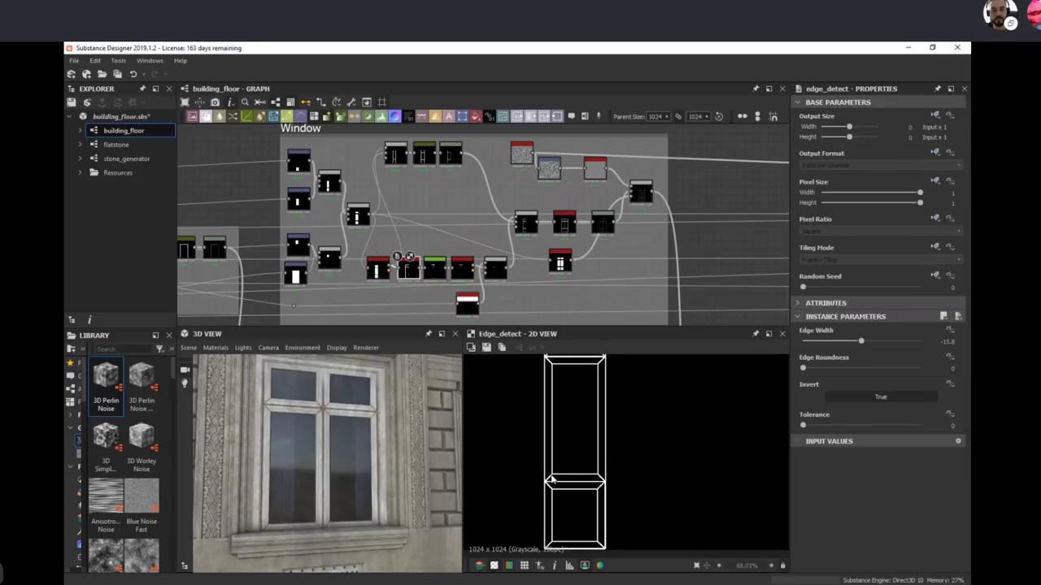
scroll(558, 460, "up", 3)
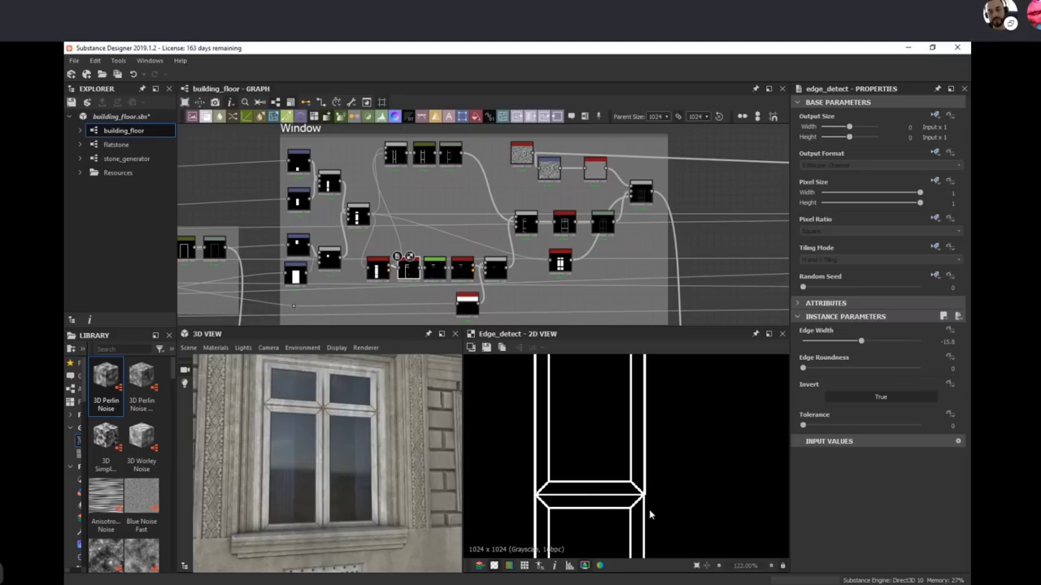
Step: Preview the Erosion node and the second Bevel in the Window group's lower chain, and inspect the Subtract Blend's settings
double_click(437, 272)
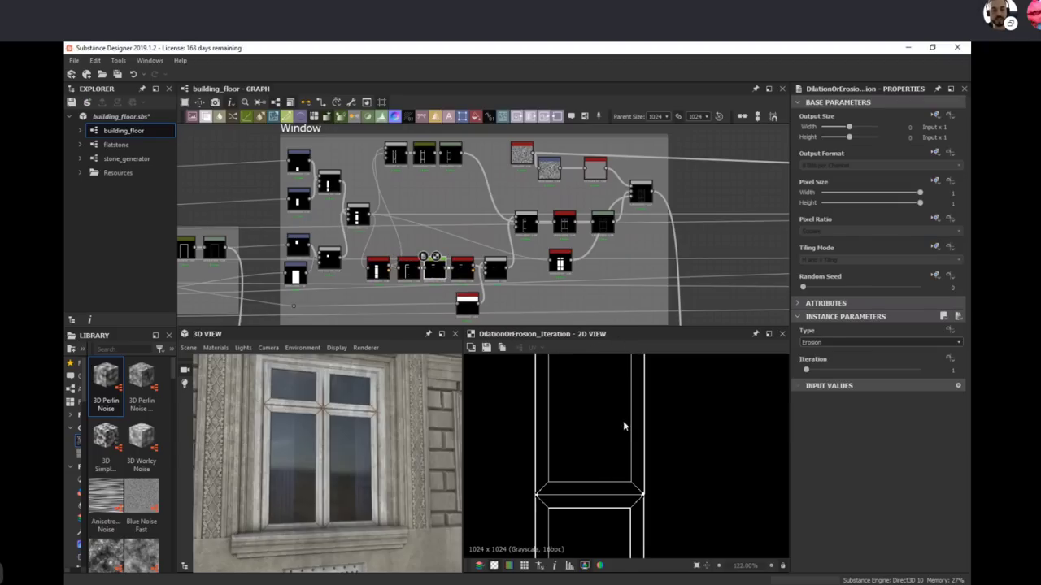
scroll(668, 495, "up", 2)
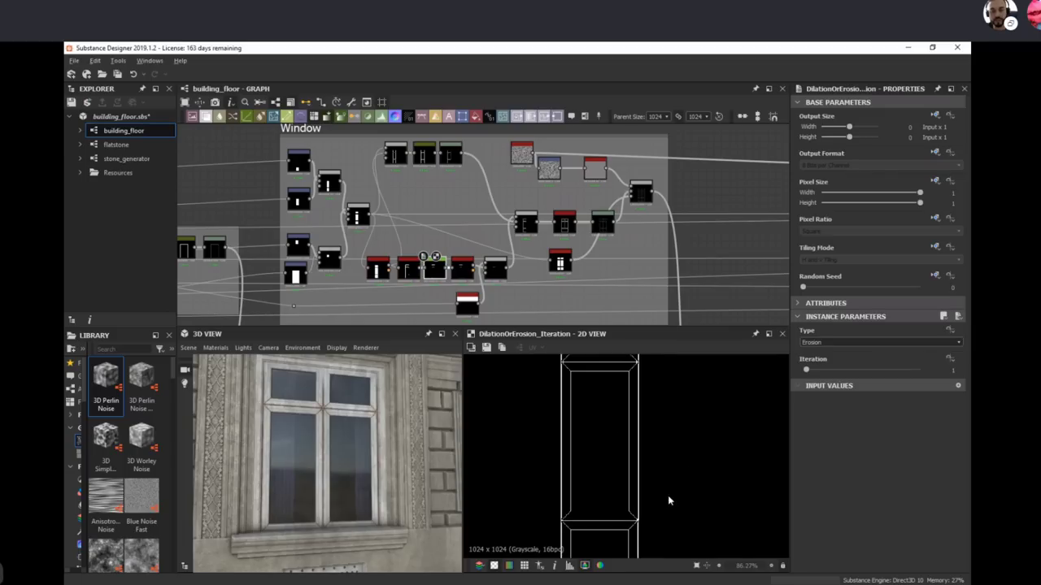
double_click(462, 269)
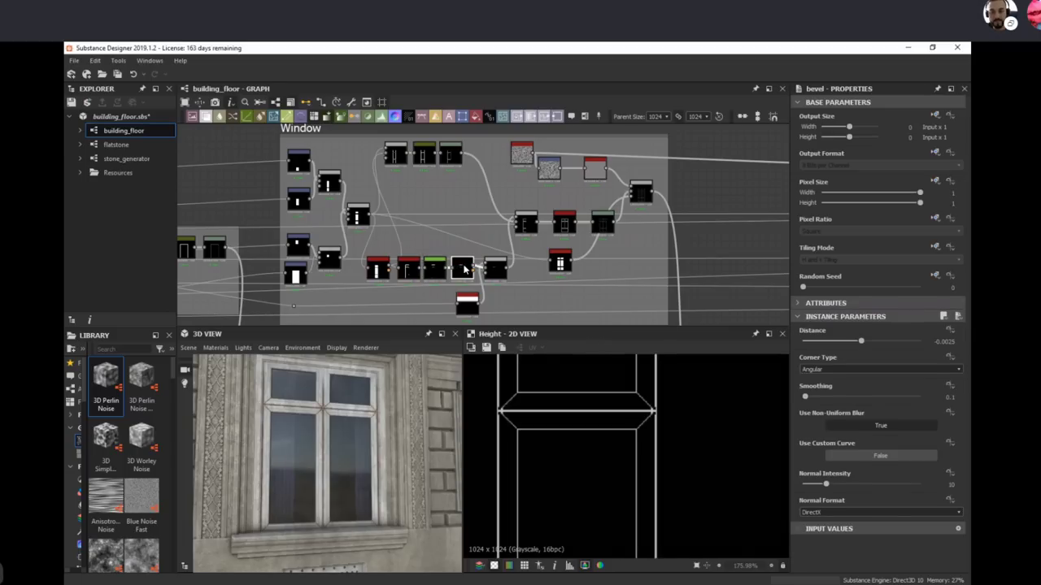
left_click(497, 270)
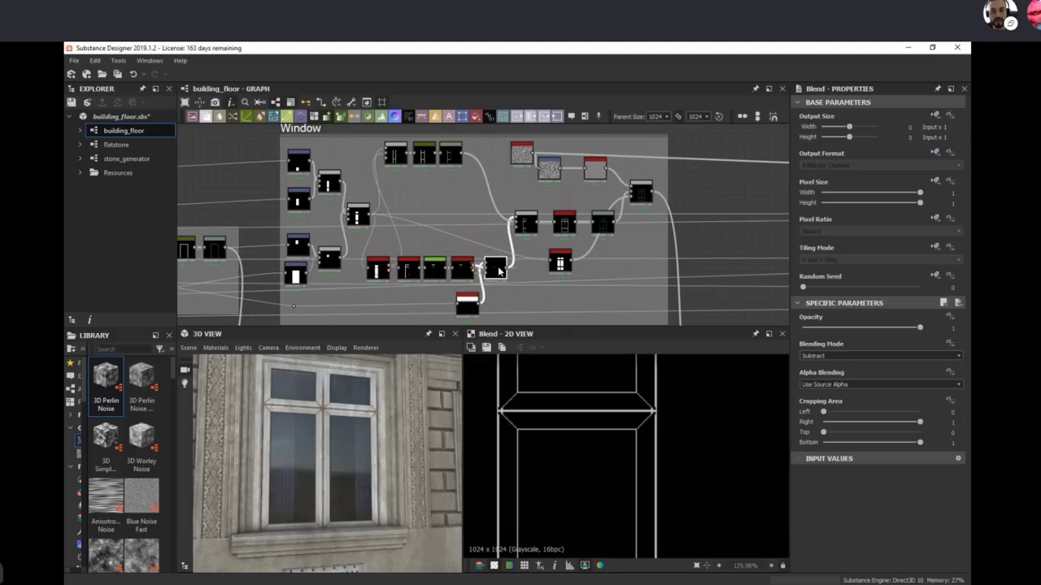
Step: Preview the Subtract Blend joining the Window group's two chains and compare its mitred joints with the 3D window
double_click(525, 224)
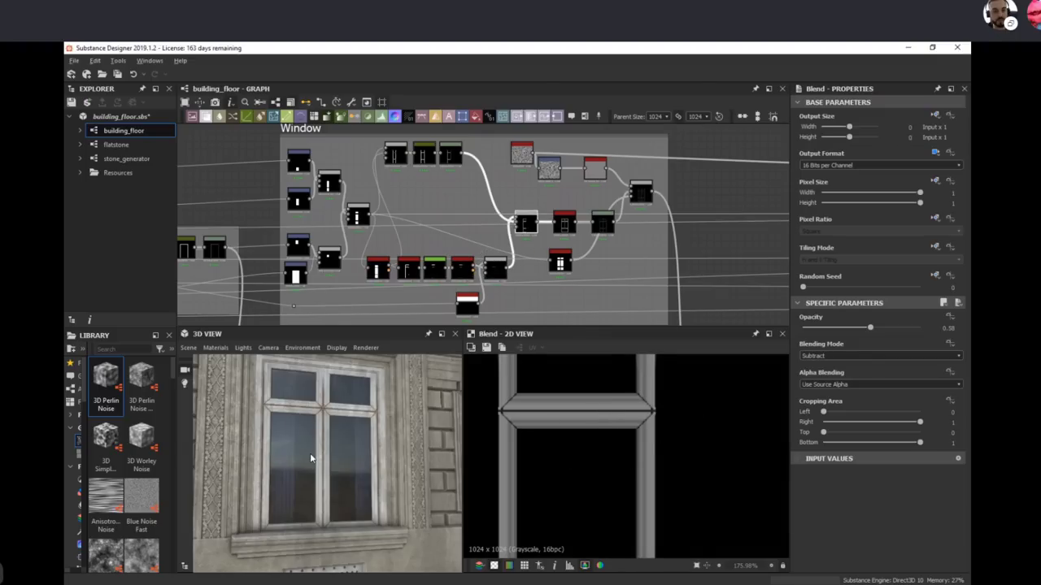
left_click_drag(310, 453, 330, 433)
left_click_drag(287, 470, 355, 460)
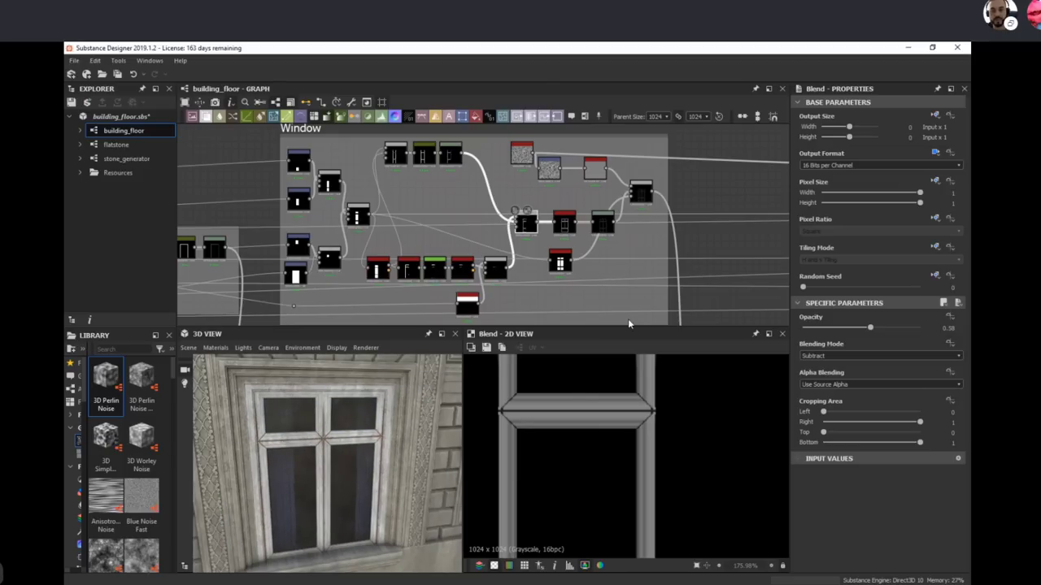
Step: Preview the Levels node and final Add (Linear Dodge) Blend of the Window group, comparing the glass with the 3D window
left_click(567, 225)
double_click(602, 221)
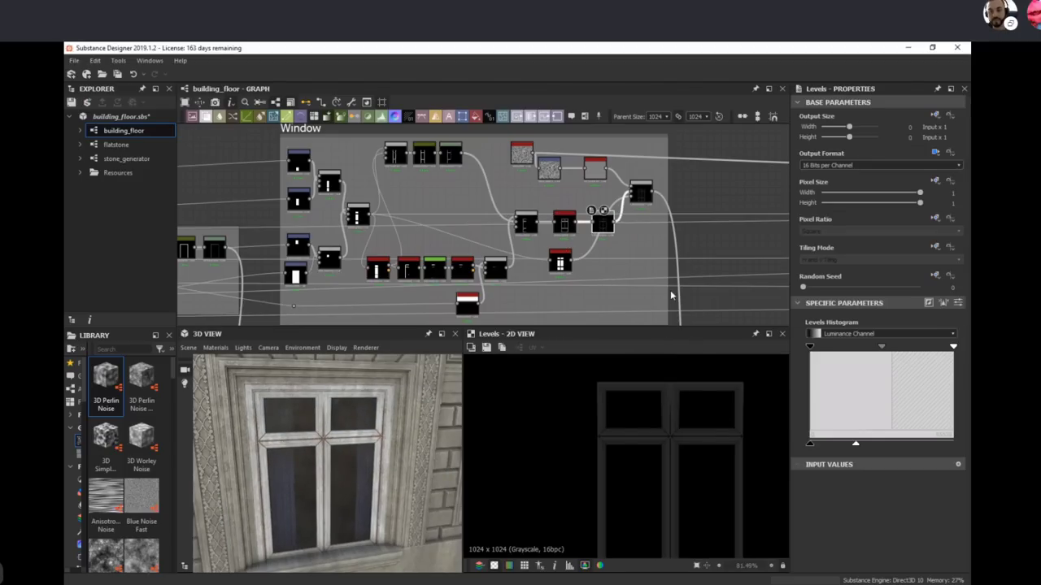
double_click(647, 187)
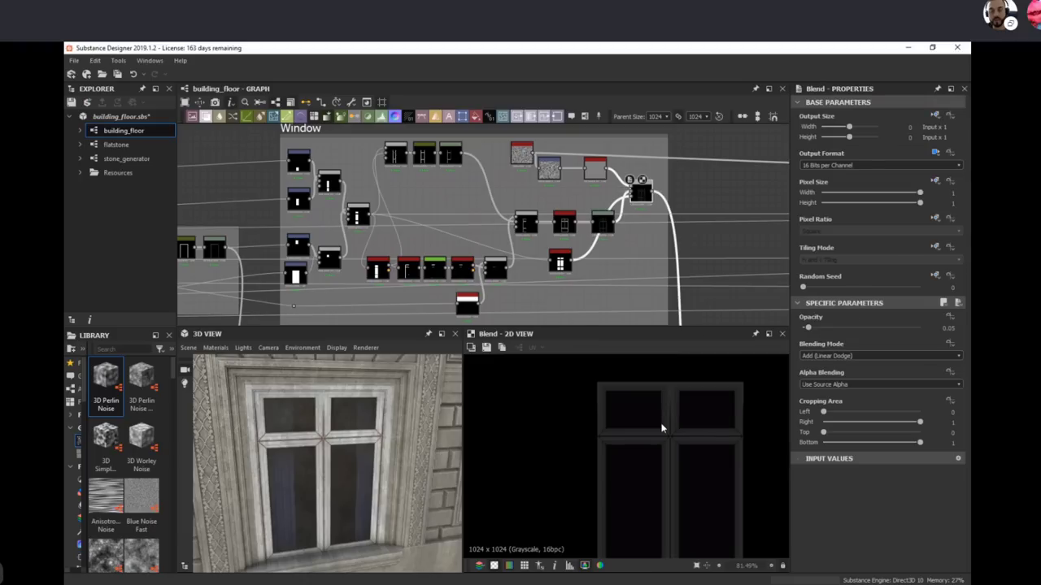
scroll(606, 211, "up", 3)
middle_click_drag(606, 214, 604, 214)
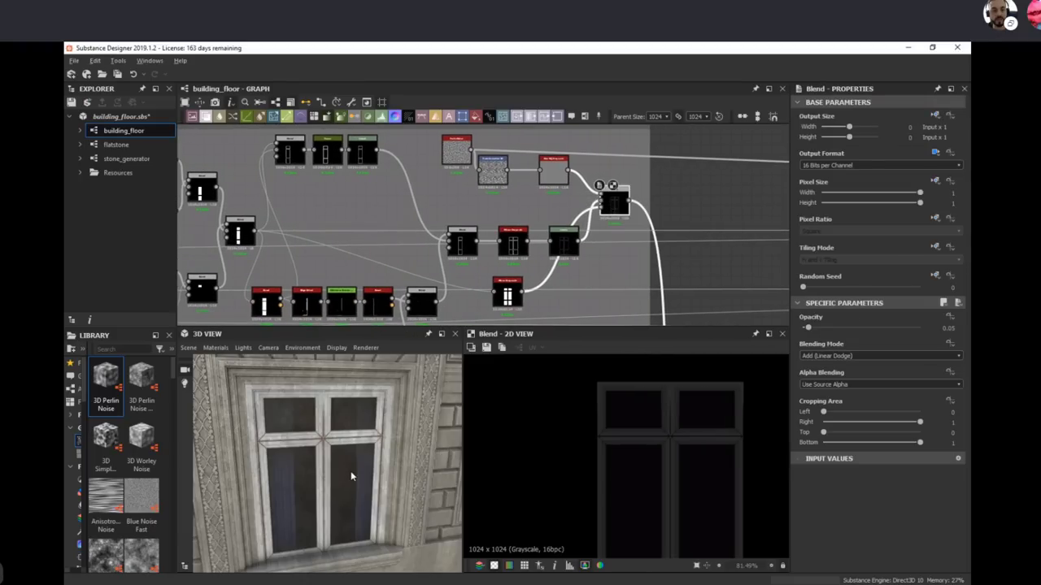
left_click_drag(351, 471, 415, 467)
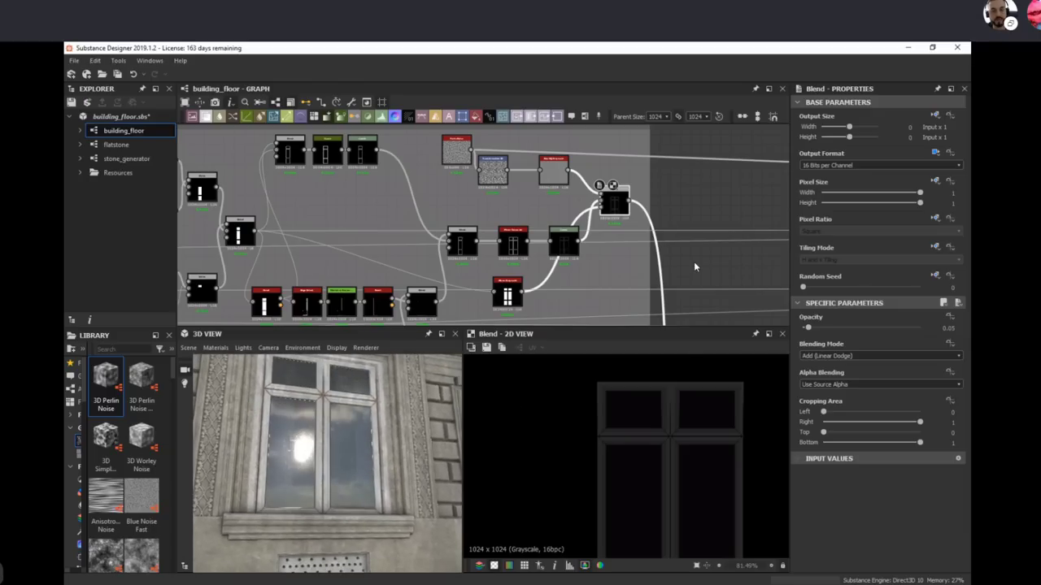
Step: Preview the Max (Lighten) Blend below the Window group to examine the window merged into the full facade
middle_click_drag(640, 165, 632, 149)
scroll(632, 149, "down", 2)
middle_click_drag(691, 295, 623, 189)
left_click(609, 272)
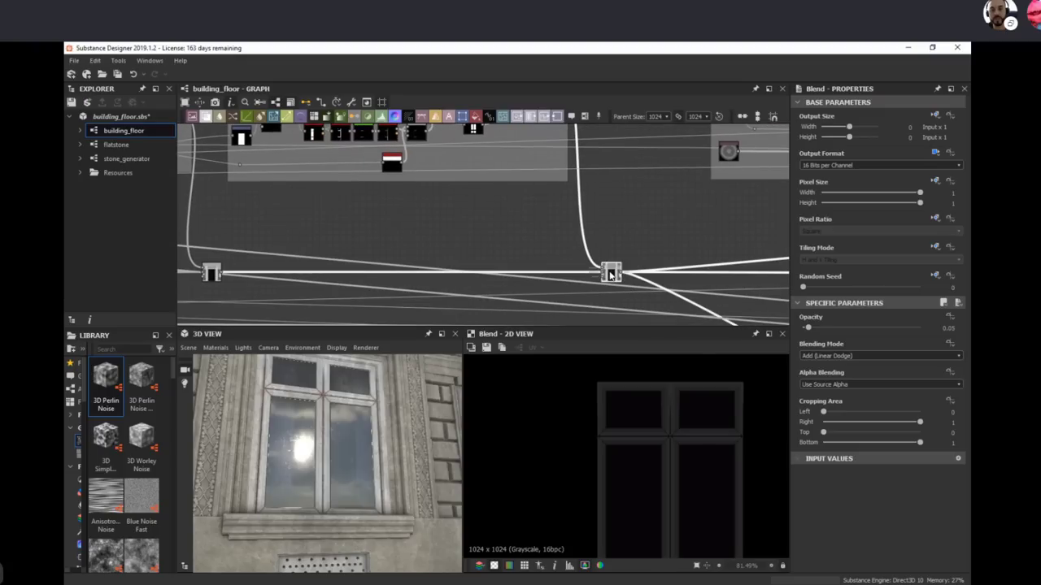
double_click(611, 273)
scroll(649, 479, "down", 2)
middle_click_drag(731, 227, 446, 253)
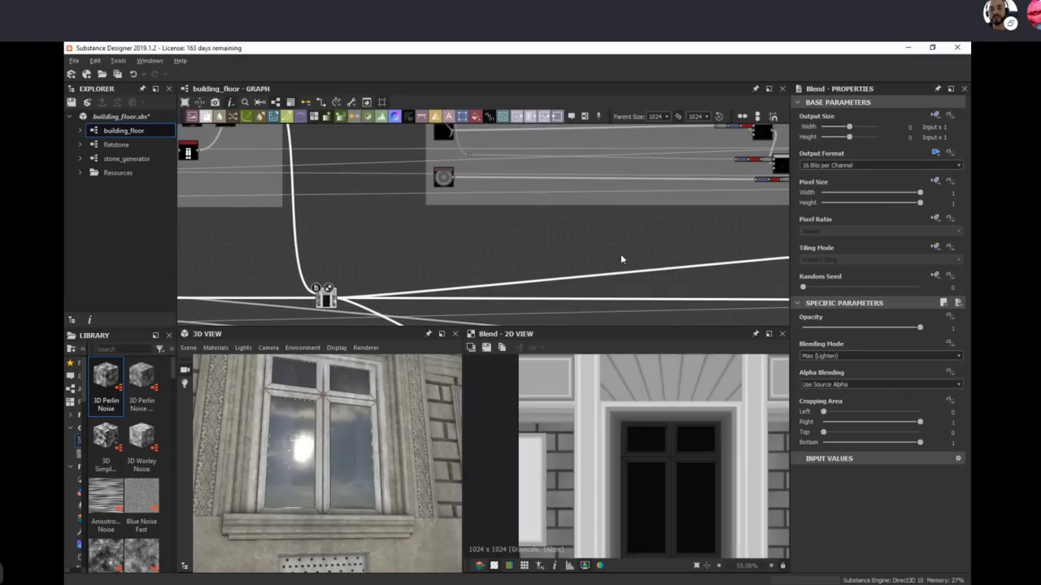
Step: Preview the Add (Linear Dodge) Blend before Wall_Ornament_Switch, display it tiled, and inspect the floral ornament in the wall panel
scroll(621, 257, "down", 2)
middle_click_drag(723, 270, 604, 265)
scroll(638, 261, "down", 1)
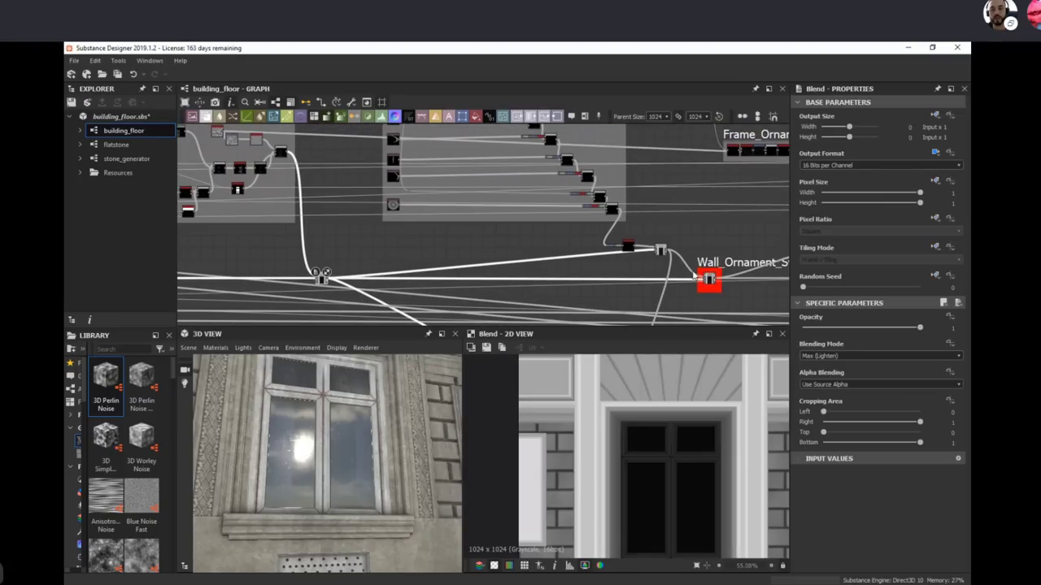
double_click(660, 248)
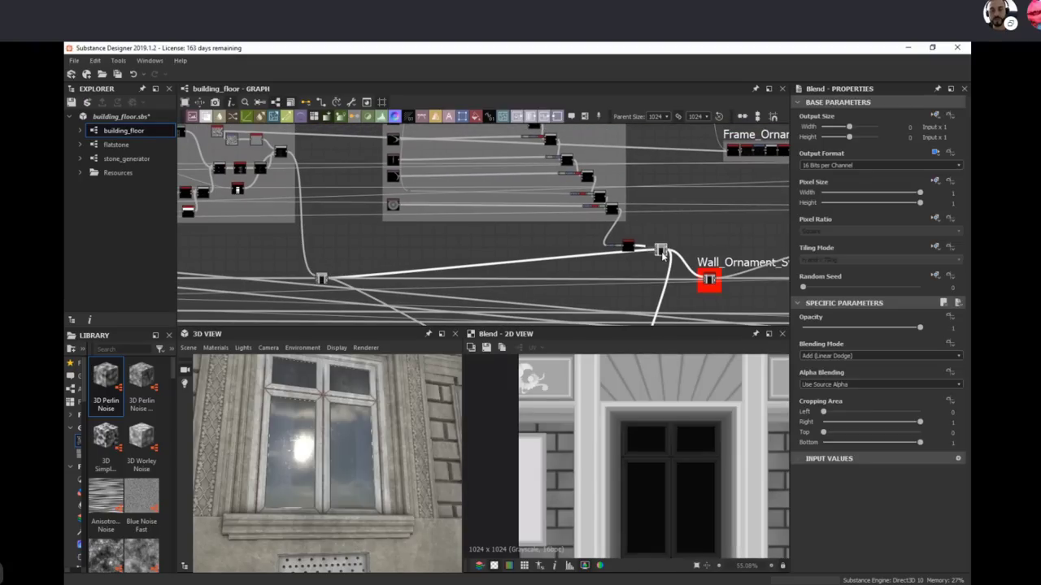
middle_click_drag(648, 404, 614, 436)
key("space")
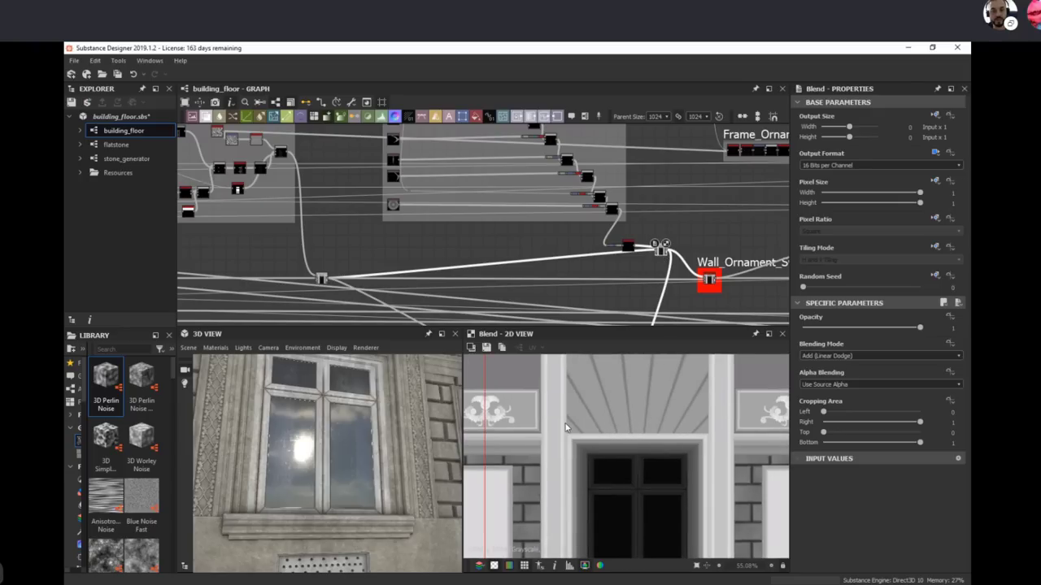
middle_click_drag(504, 461, 600, 465)
scroll(589, 520, "up", 5)
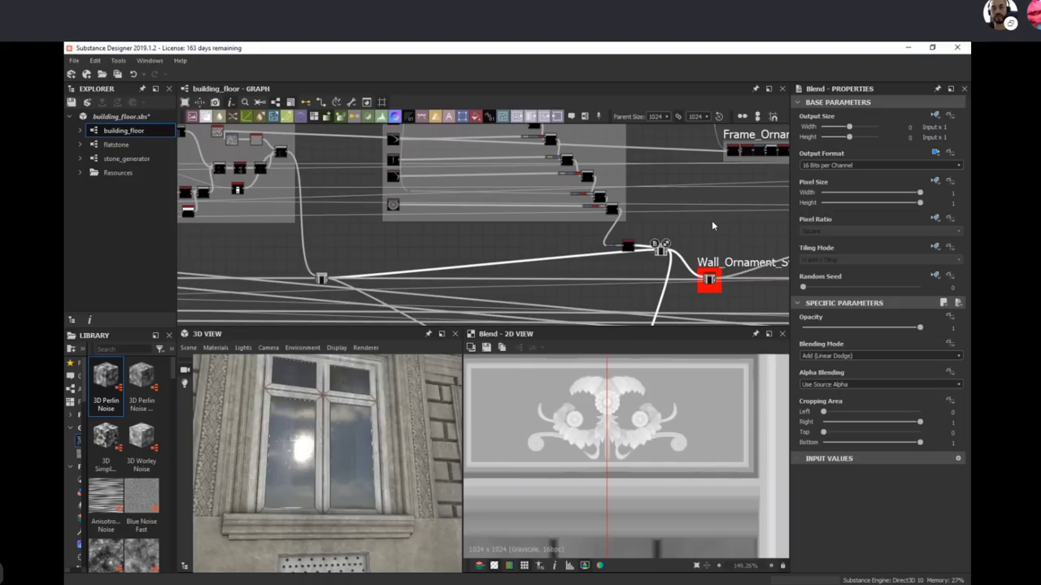
Step: Switch to the browser to examine the grayscale ornament pattern sheet, and return to Substance Designer
middle_click_drag(735, 246, 704, 246)
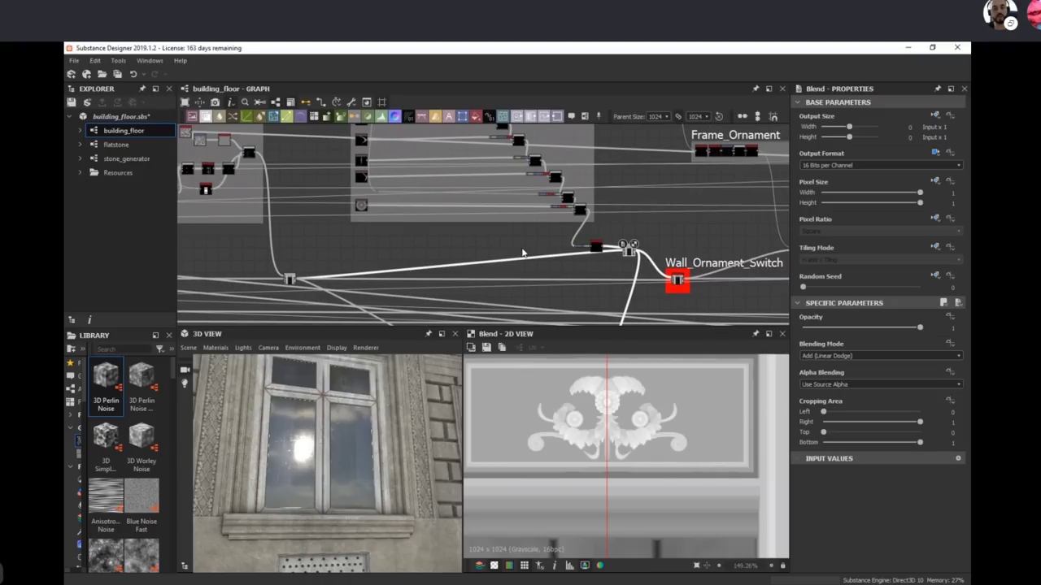
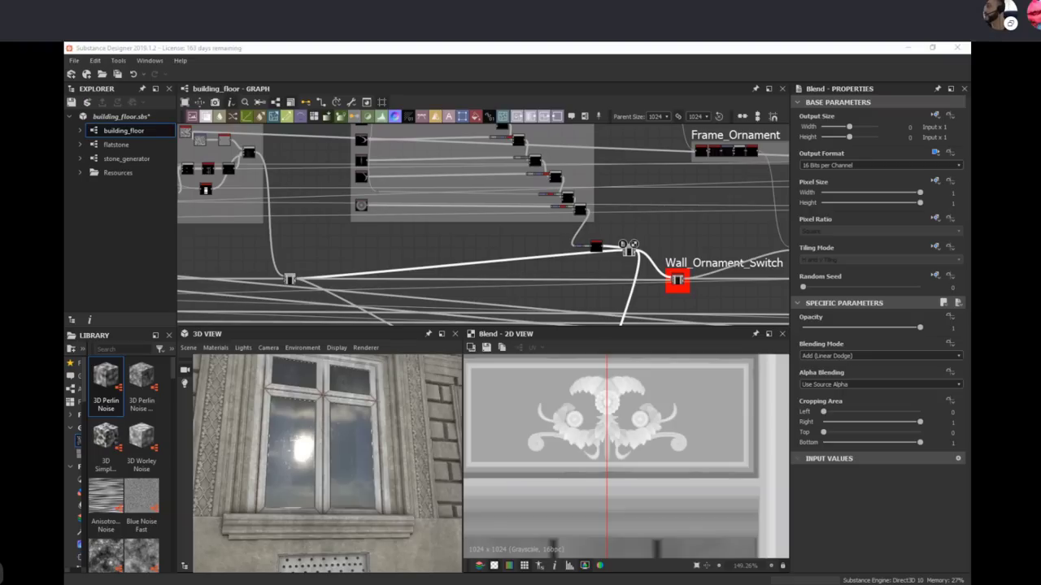
left_click_drag(866, 376, 723, 42)
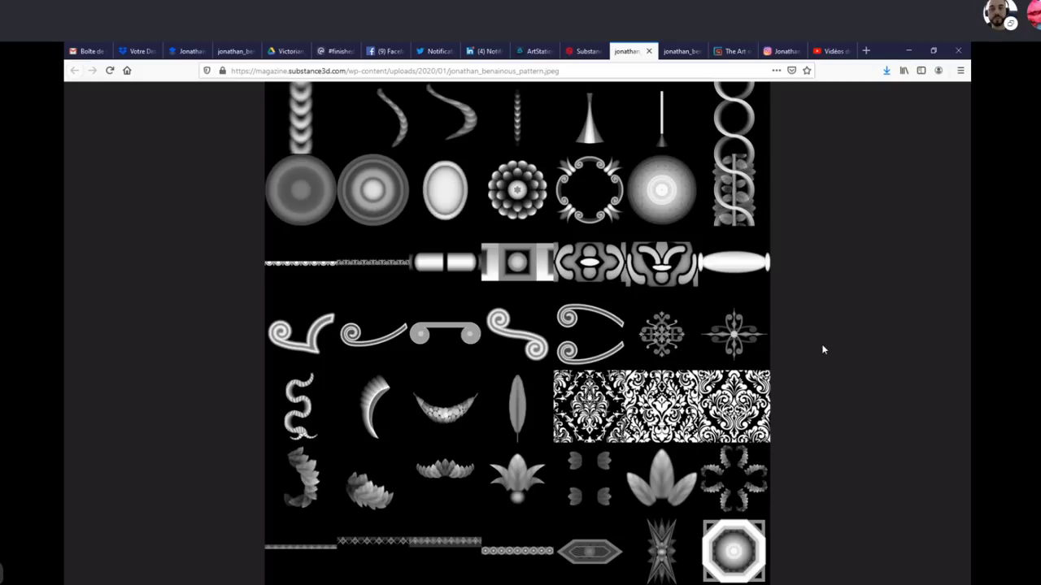
left_click(908, 50)
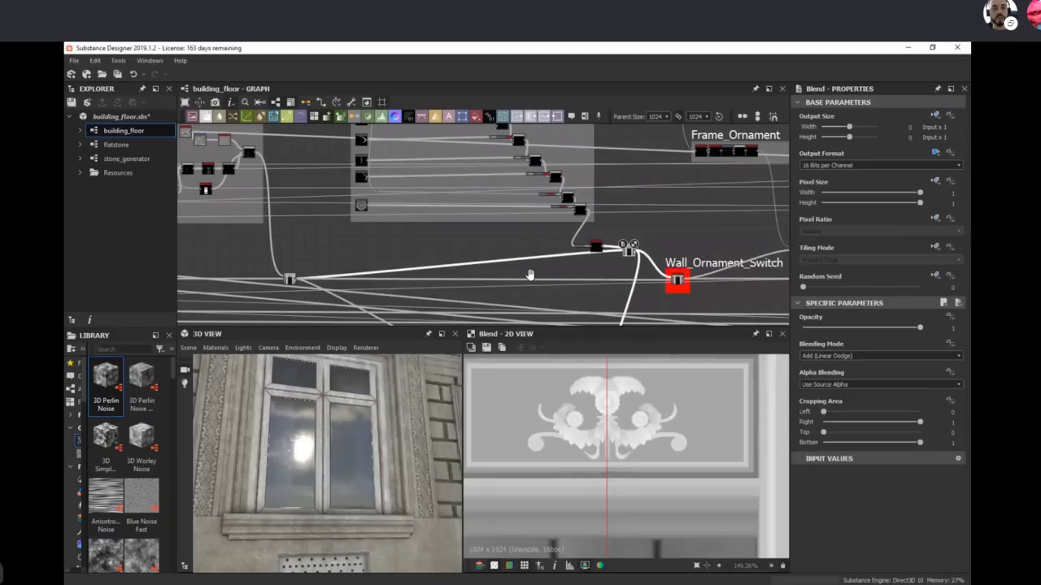
Step: Preview the Flower_01 bitmap in the Wall_Ornament group to examine the source flower pattern
scroll(387, 187, "up", 3)
scroll(399, 204, "up", 2)
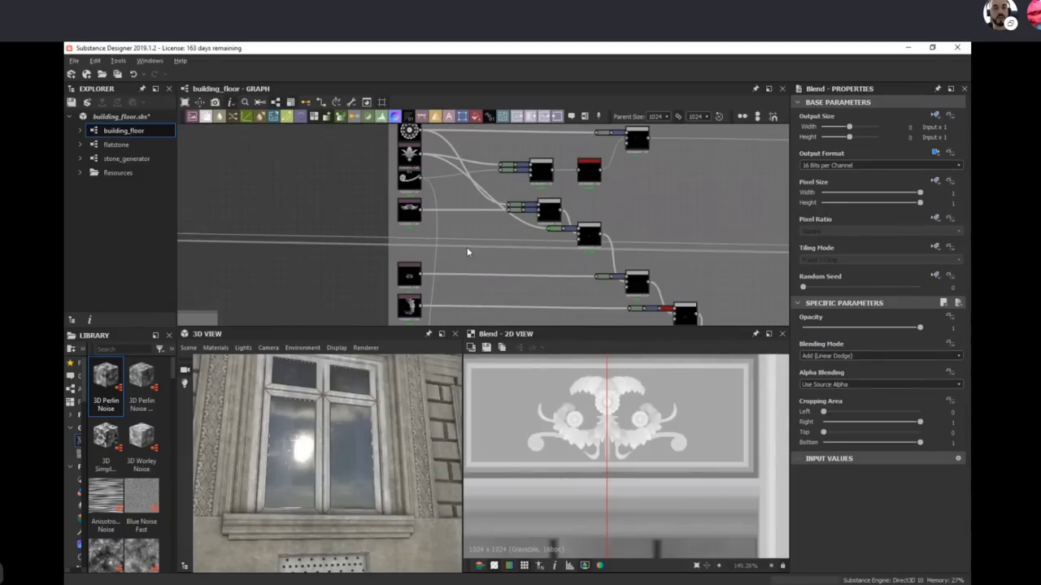
double_click(410, 134)
scroll(710, 501, "down", 3)
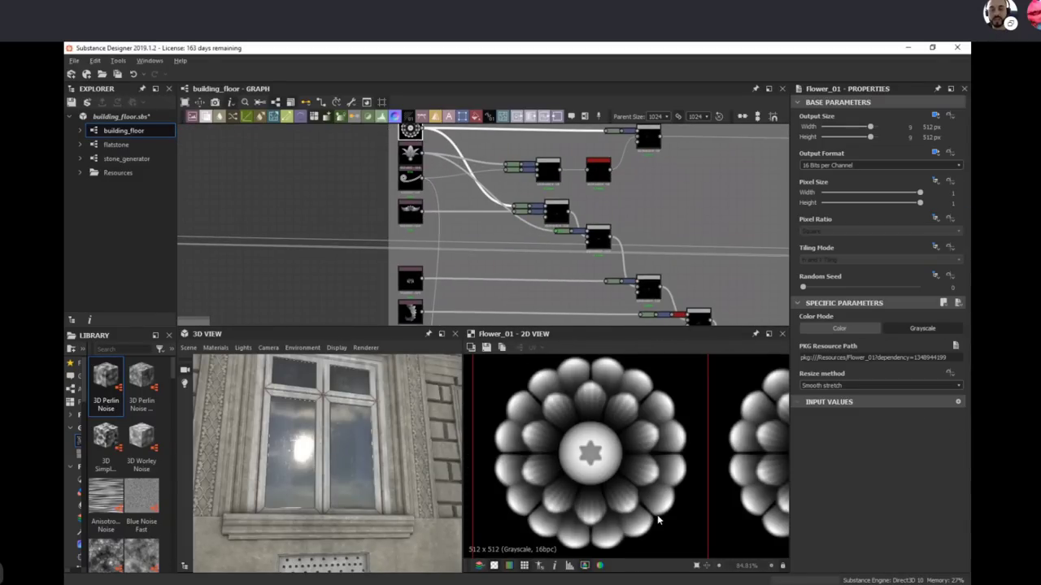
Step: Examine the Wall_Ornament group's pattern inputs and follow its blend chain down to Wall_Ornament_Switch
scroll(520, 213, "down", 3)
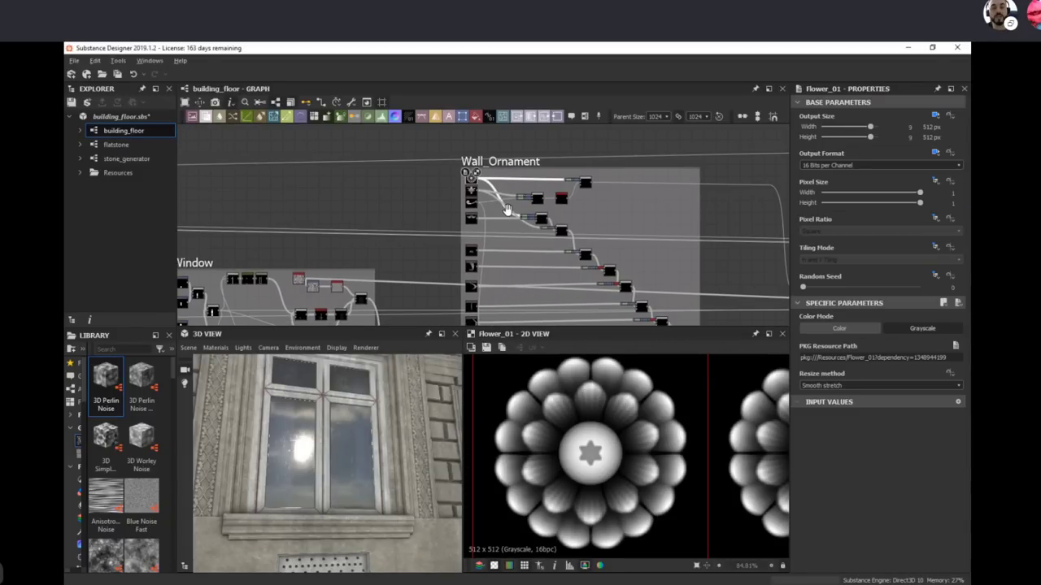
middle_click_drag(599, 247, 513, 154)
middle_click_drag(573, 295, 593, 316)
middle_click_drag(479, 240, 544, 323)
scroll(502, 268, "up", 3)
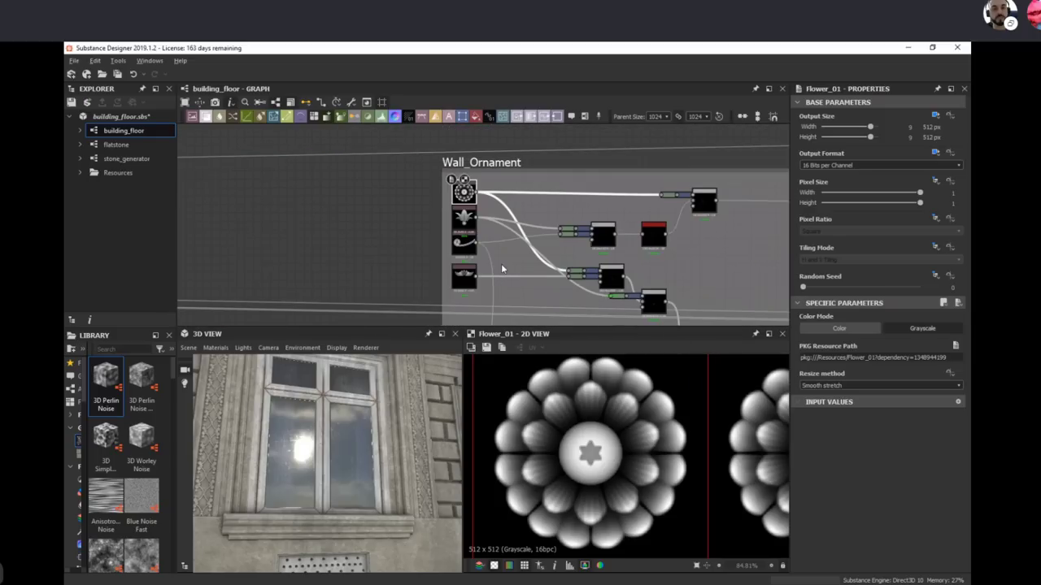
scroll(701, 231, "down", 3)
middle_click_drag(674, 242, 478, 156)
middle_click_drag(638, 264, 603, 151)
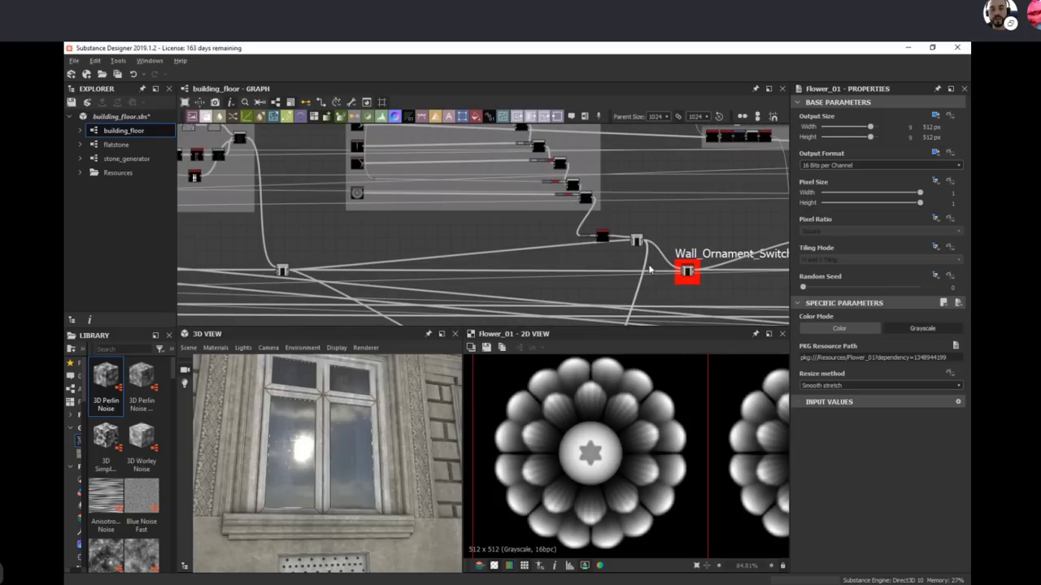
Step: Preview the Blend feeding Wall_Ornament_Switch and inspect the floral ornament inside the wall panel up close
left_click(637, 241)
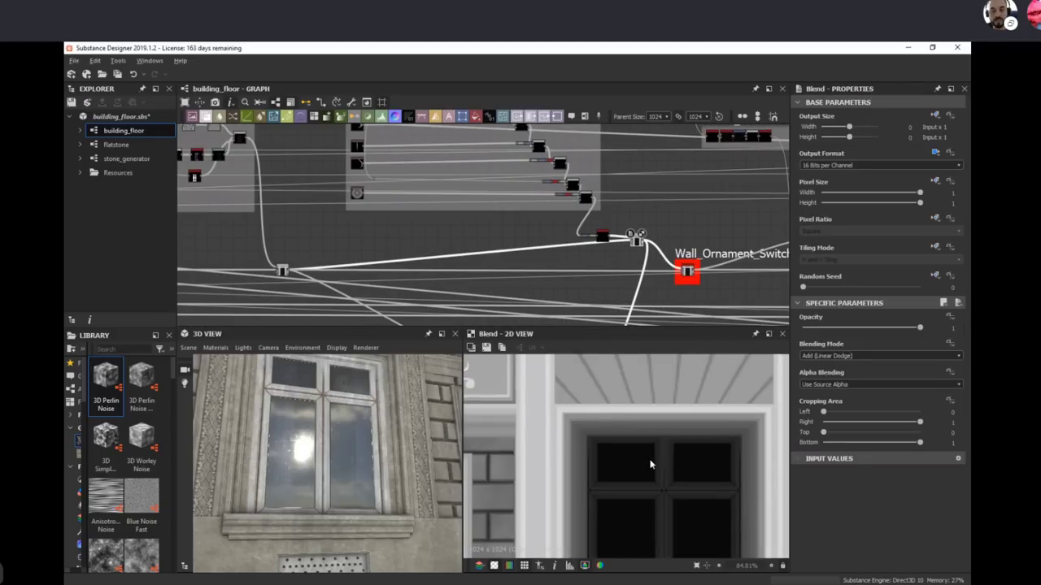
scroll(582, 441, "up", 2)
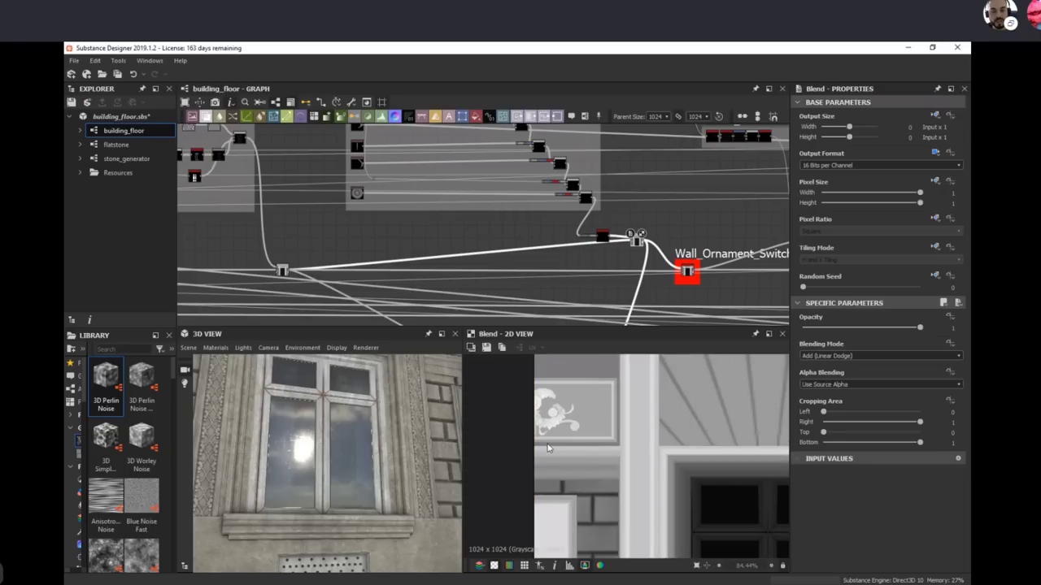
scroll(545, 424, "up", 3)
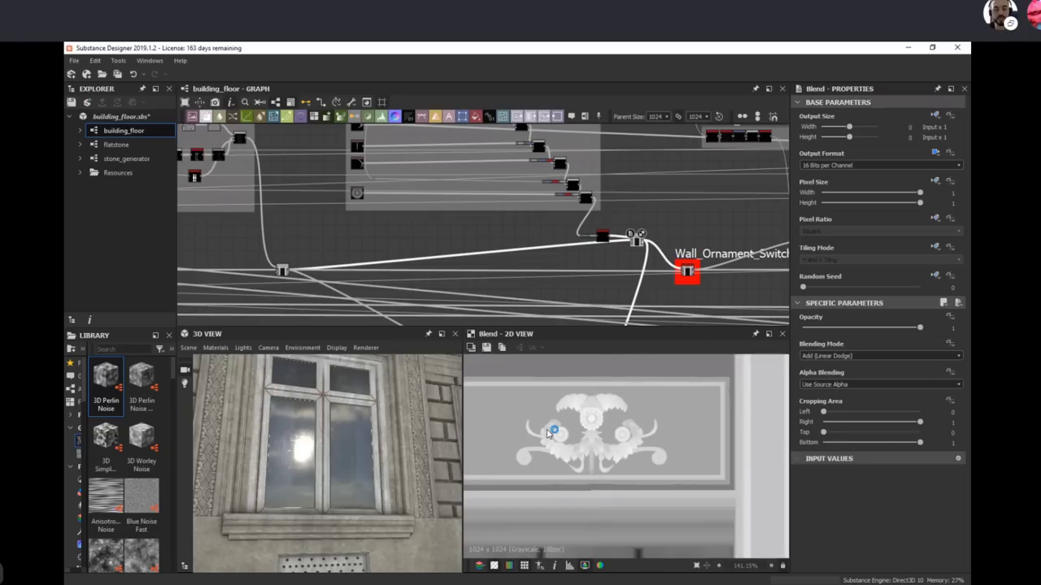
Step: Preview the Flower_01 bitmap in Wall_Ornament, followed by its Levels, Transformation 2D and the Blend they feed
middle_click_drag(604, 254, 672, 405)
scroll(433, 165, "up", 3)
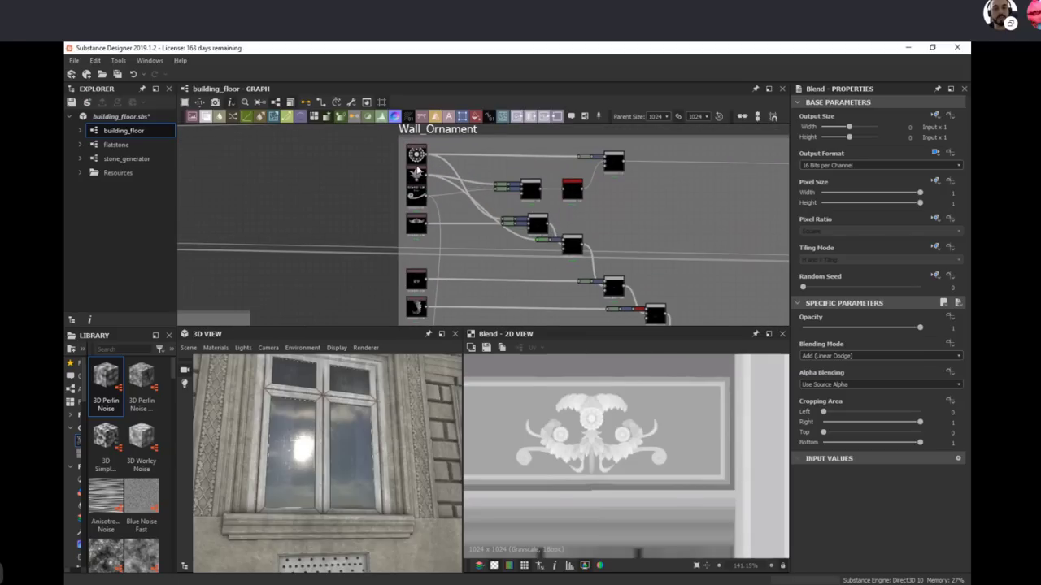
left_click(415, 154)
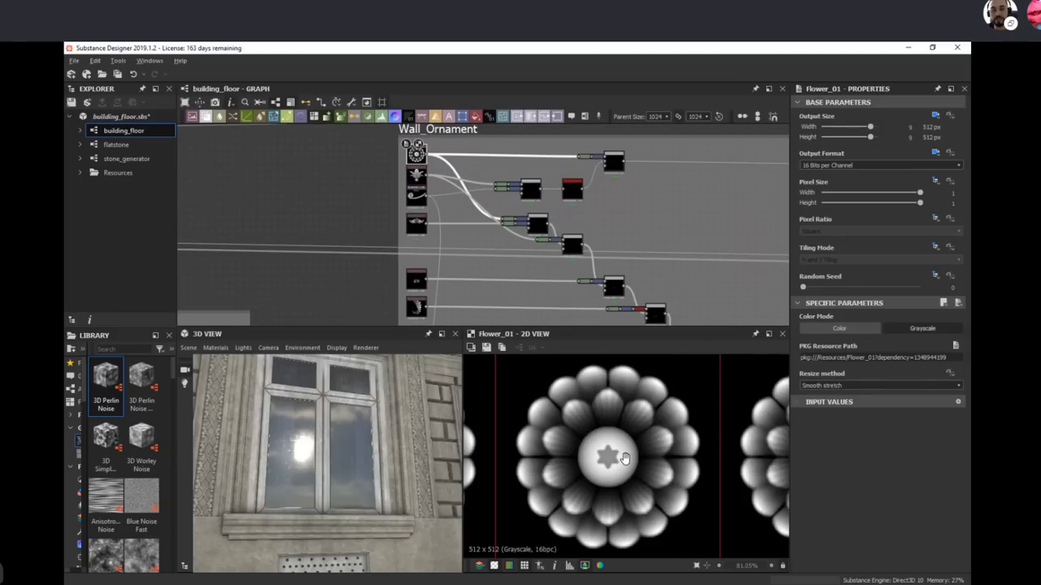
middle_click_drag(626, 457, 584, 440)
left_click(587, 158)
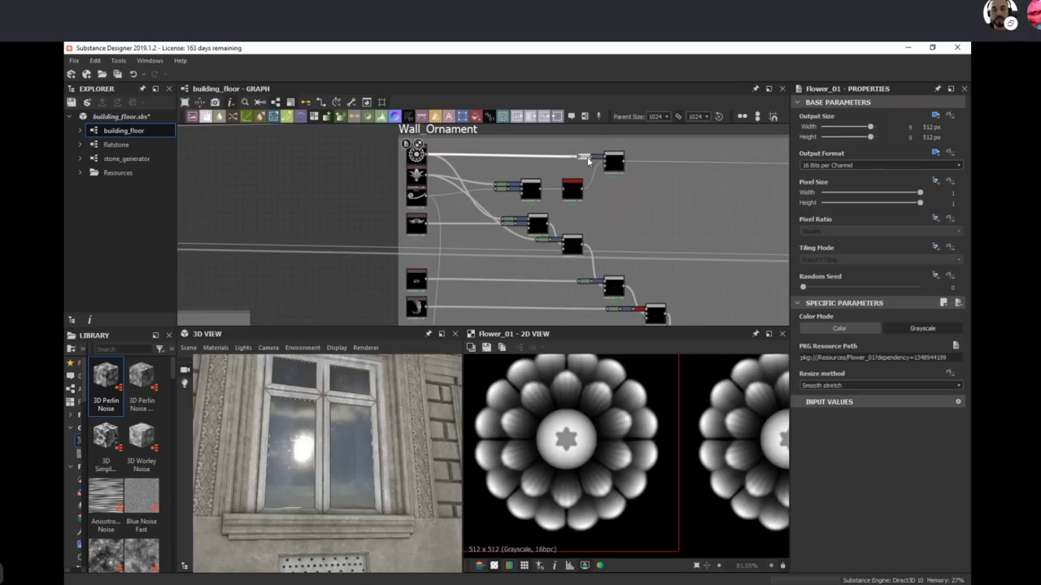
left_click(586, 157)
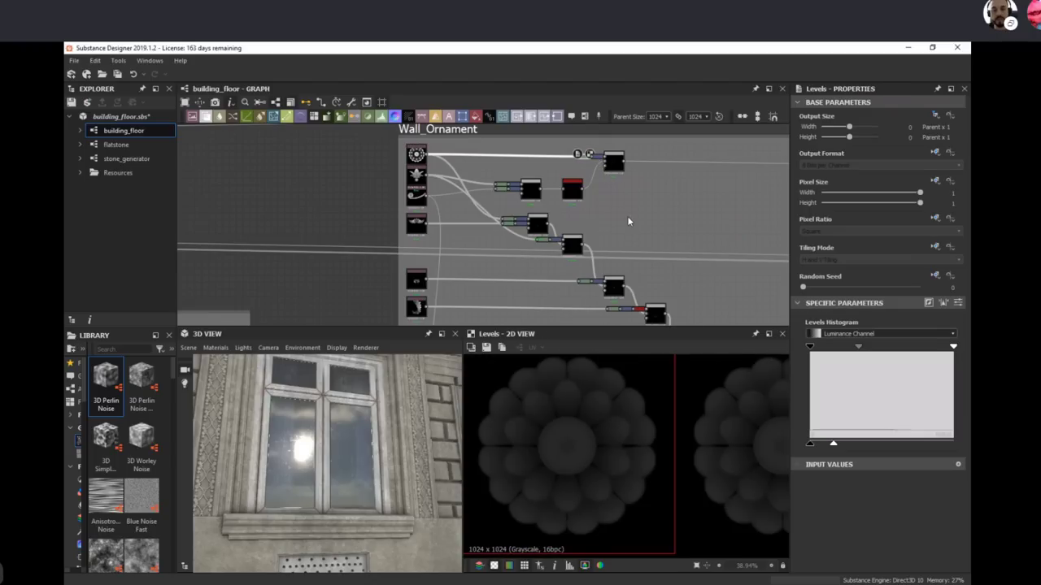
left_click(615, 162)
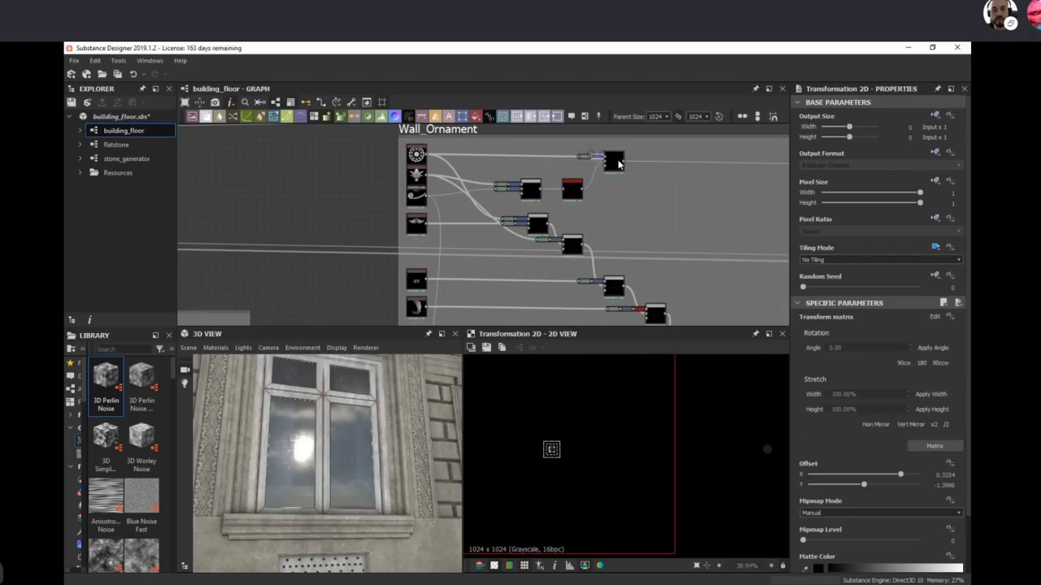
double_click(618, 162)
Step: Preview the first two Max (Lighten) Blends in the Wall_Ornament cascade to examine how the ornament starts
middle_click_drag(697, 239, 445, 185)
scroll(531, 186, "down", 2)
middle_click_drag(535, 185, 625, 220)
scroll(491, 235, "up", 2)
middle_click_drag(534, 215, 561, 188)
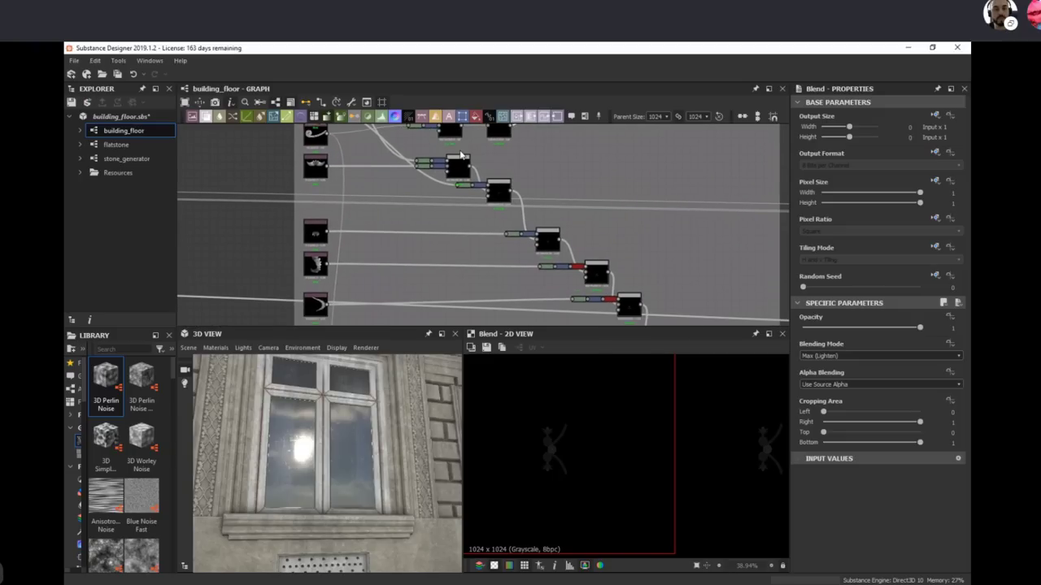
middle_click_drag(460, 154, 504, 177)
left_click(503, 185)
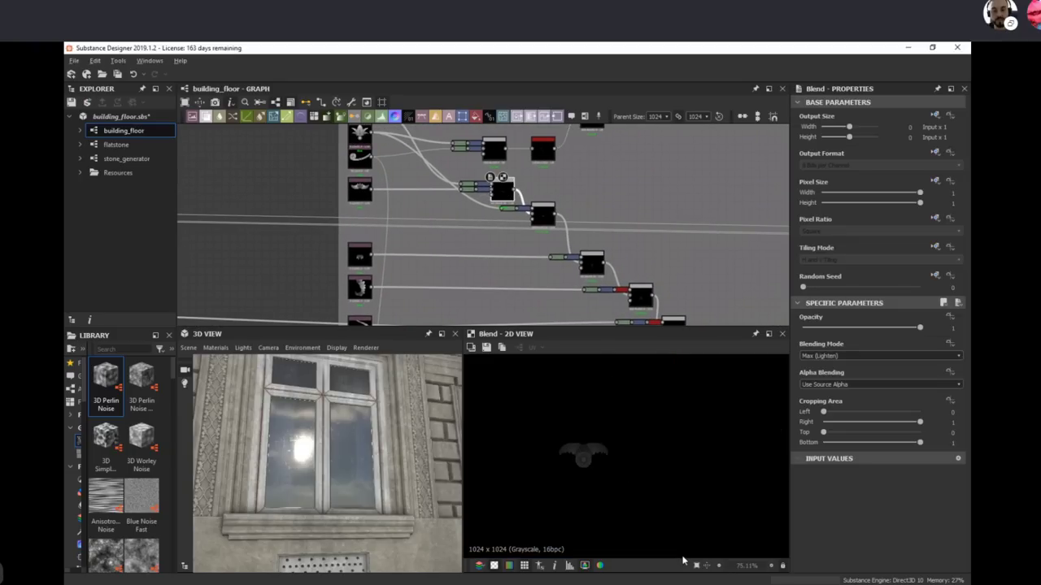
left_click(550, 215)
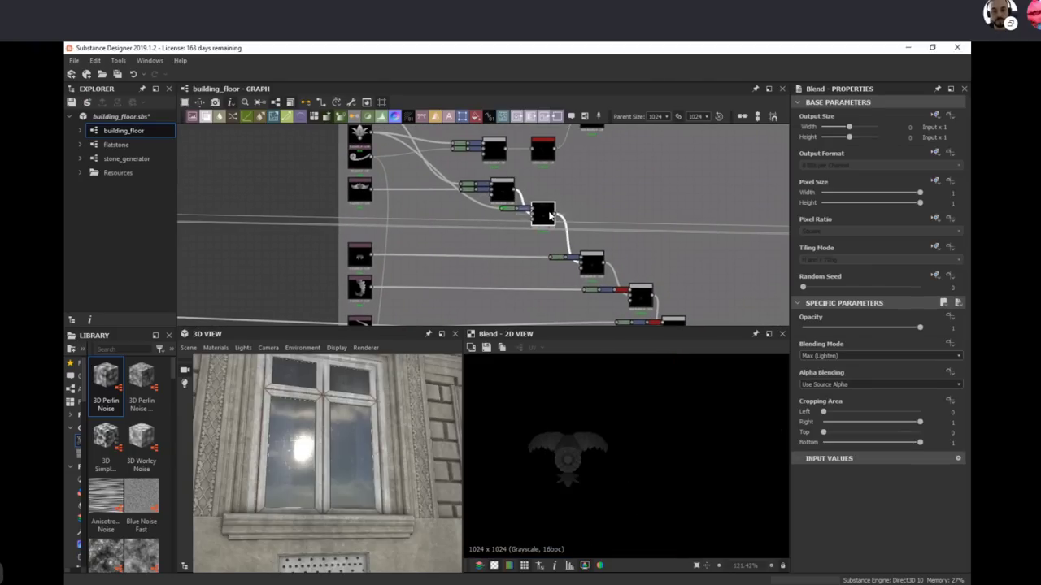
Step: Preview the successive Blends down to the end of the Wall_Ornament cascade to follow the ornament's build-up
middle_click_drag(652, 243, 644, 147)
left_click(632, 200)
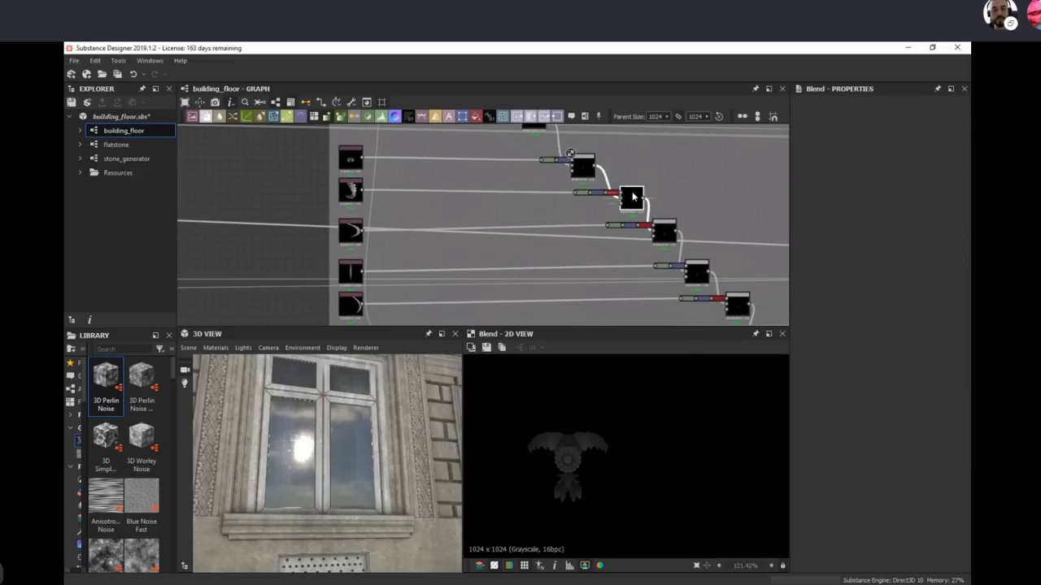
double_click(665, 232)
middle_click_drag(710, 219, 683, 114)
left_click(671, 167)
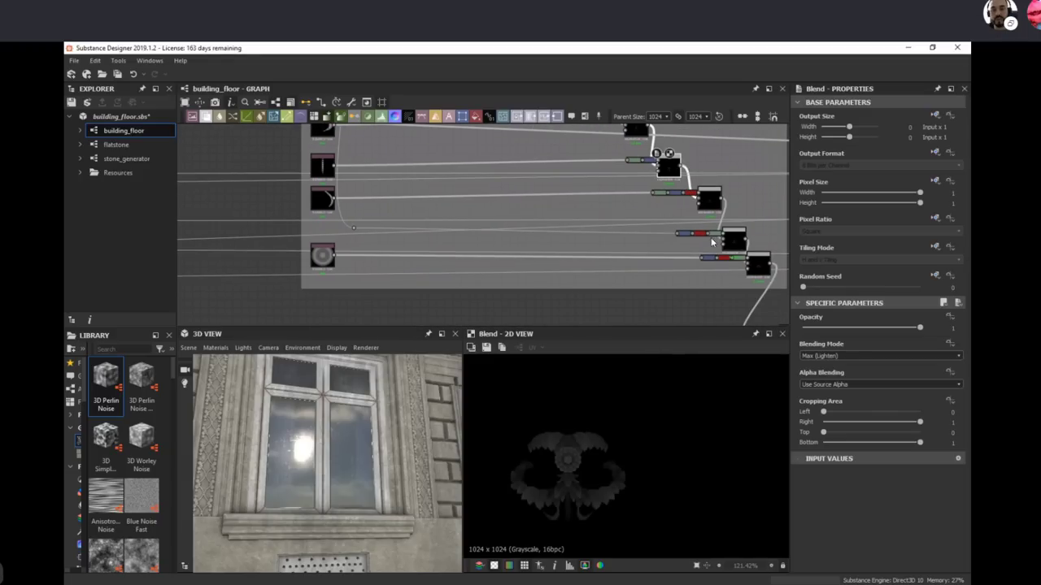
left_click(709, 202)
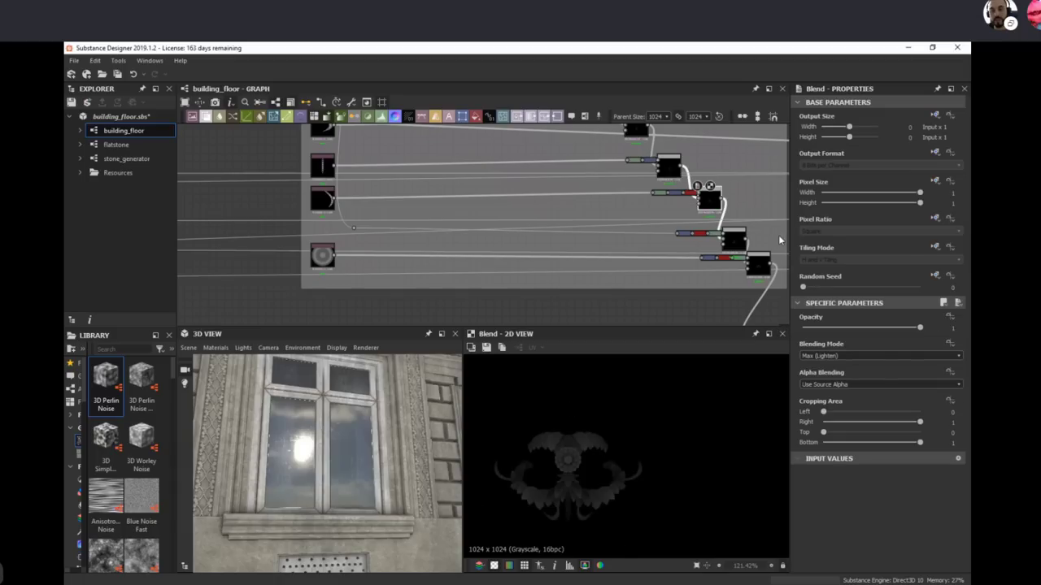
left_click(734, 239)
left_click(758, 264)
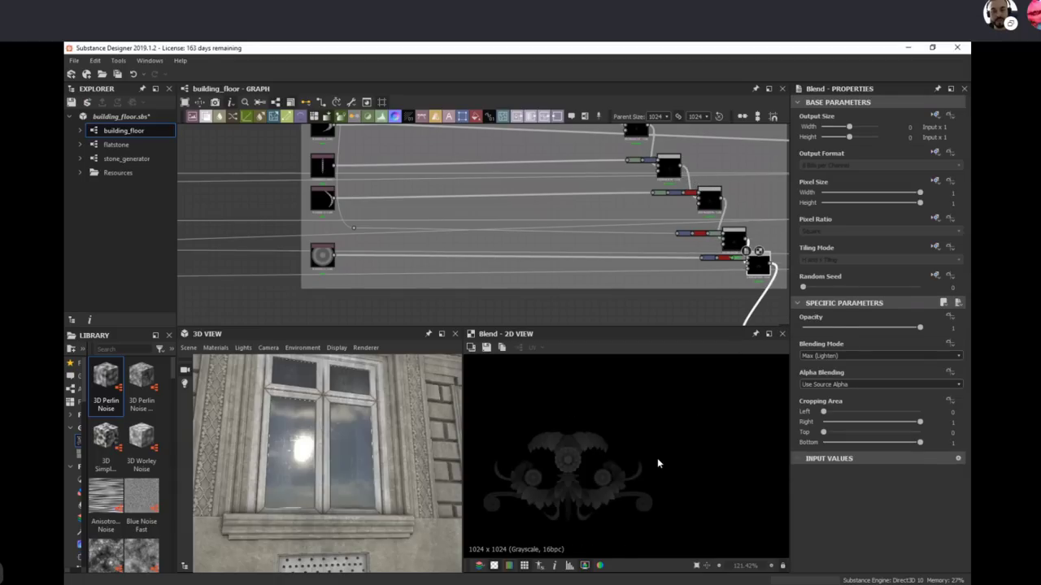
Step: Preview the mirror_grayscale node after the Wall_Ornament group and the Add (Linear Dodge) Blend that places the ornament on the facade
scroll(651, 498, "down", 2)
middle_click_drag(708, 255, 575, 164)
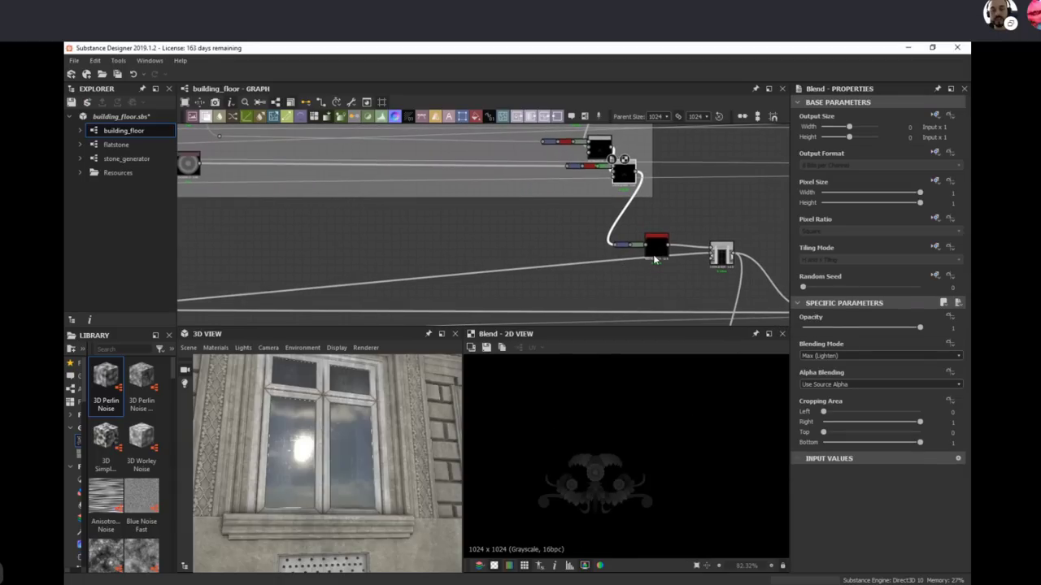
left_click(655, 257)
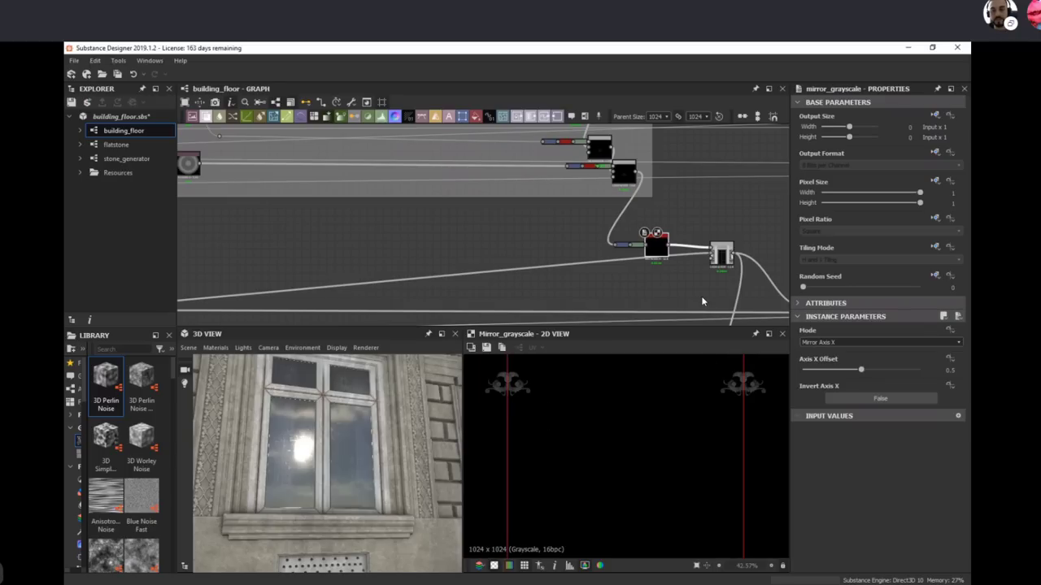
left_click(720, 255)
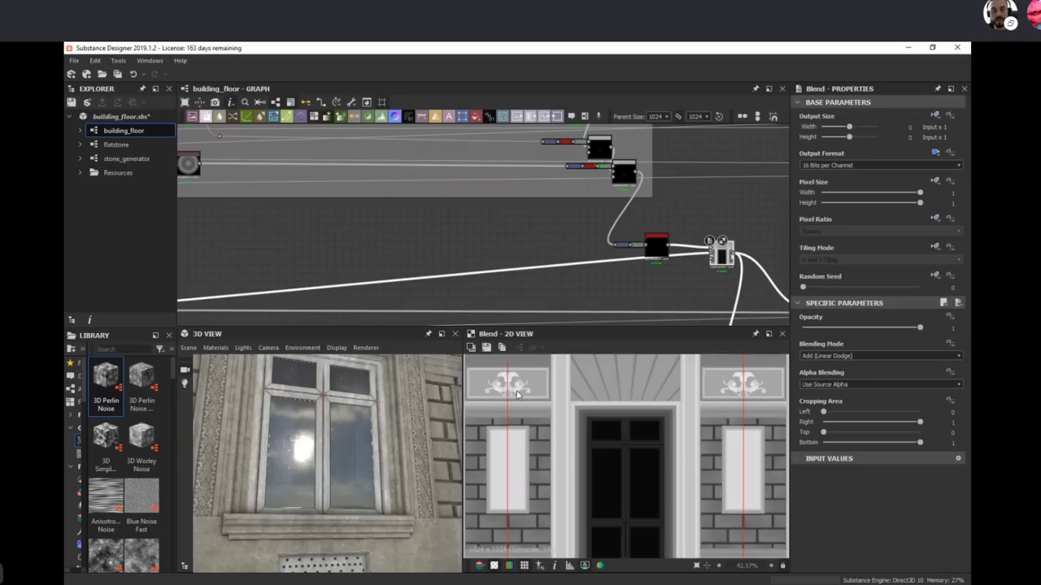
scroll(558, 432, "up", 4)
scroll(513, 182, "down", 4)
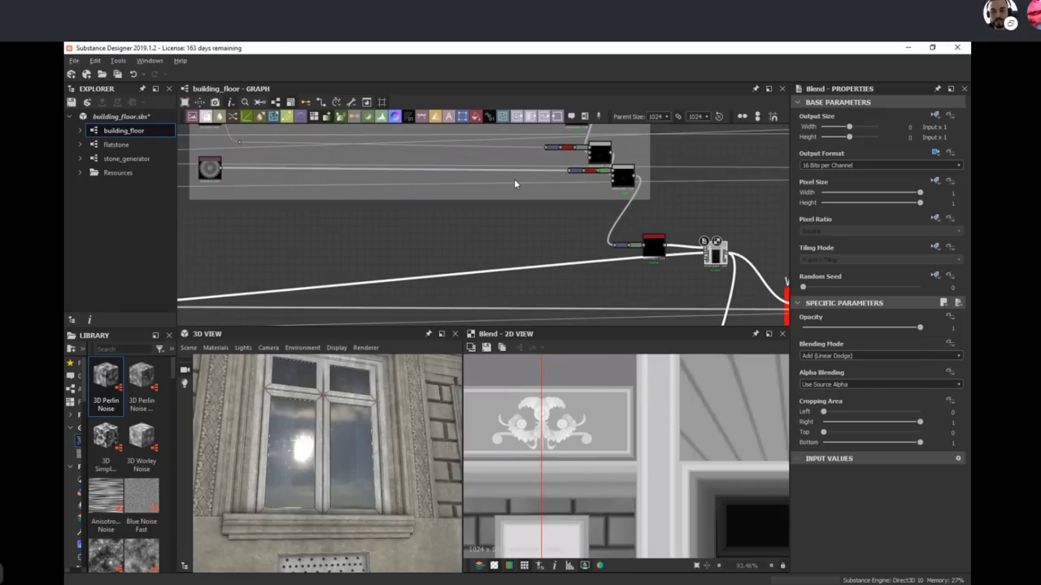
Step: Preview the Wall_Ornament_Switch node to compare its output with the ornamented Blend
scroll(697, 280, "up", 5)
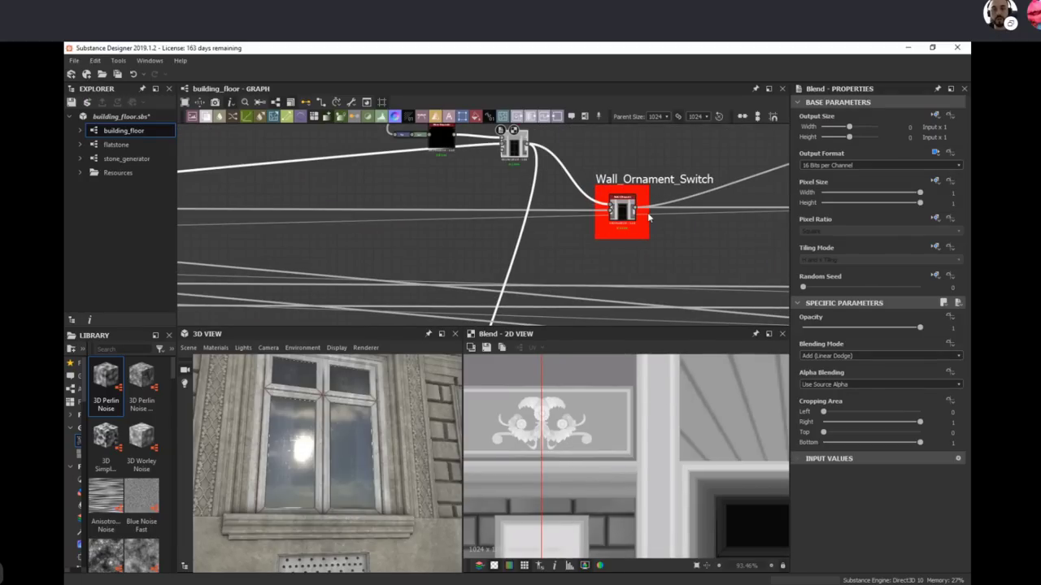
left_click(614, 209)
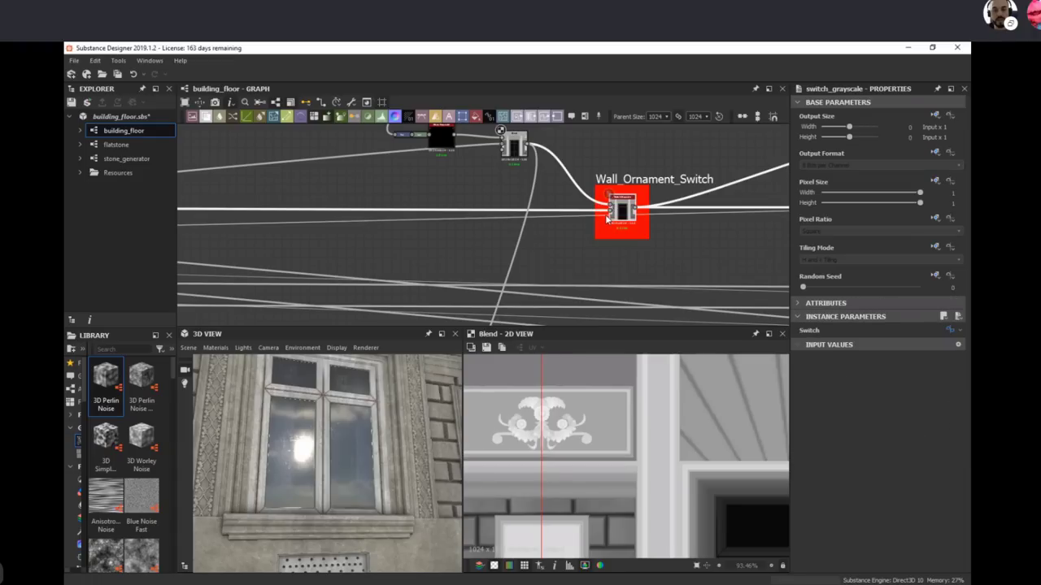
double_click(609, 195)
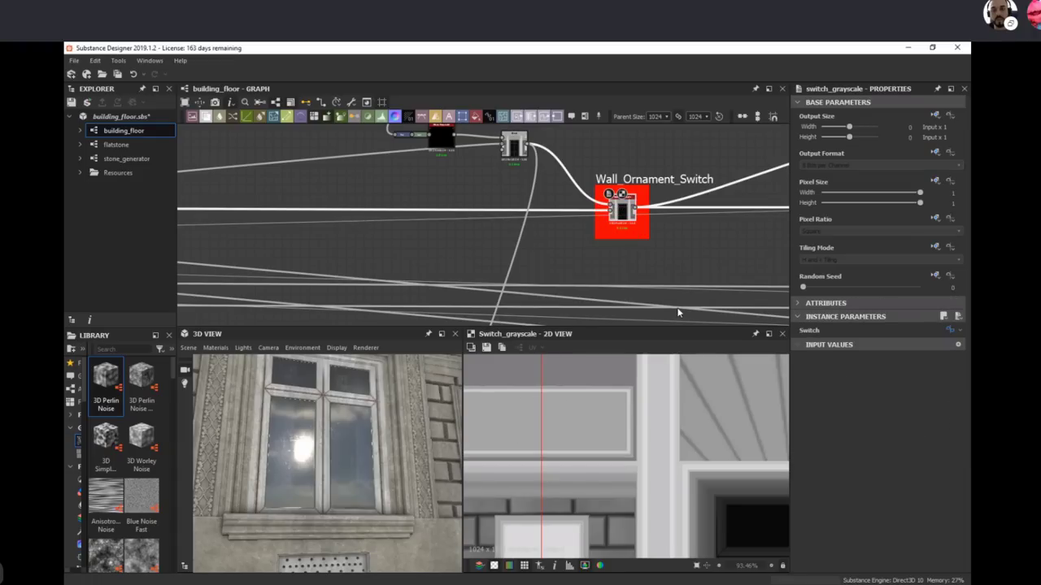
Step: Switch to Substance Player, examine the wall ornaments on the 3D building from several angles, and return to Substance Designer
middle_click_drag(528, 184, 326, 203)
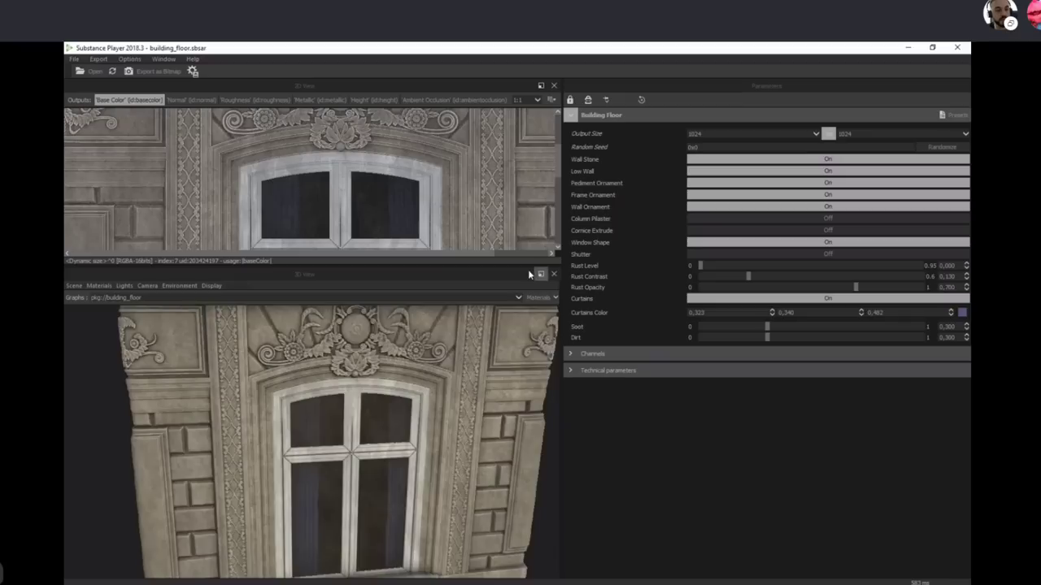
left_click_drag(269, 407, 296, 342)
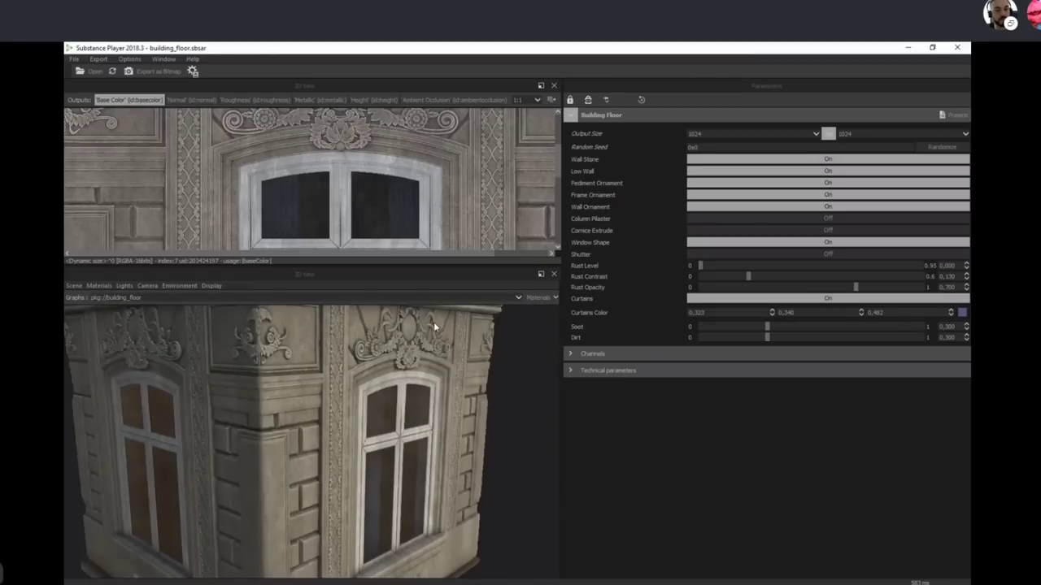
left_click_drag(418, 368, 349, 314)
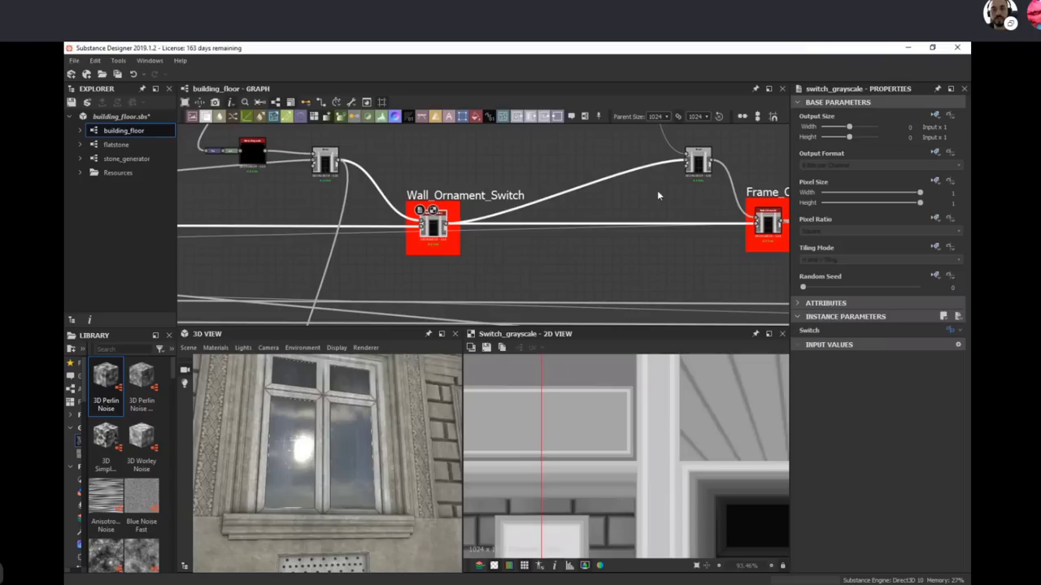
Step: Preview the final mirror_grayscale node of the Frame_Ornament group to examine the vertical frame pattern
middle_click_drag(656, 191, 467, 169)
scroll(467, 173, "down", 3)
scroll(534, 218, "up", 3)
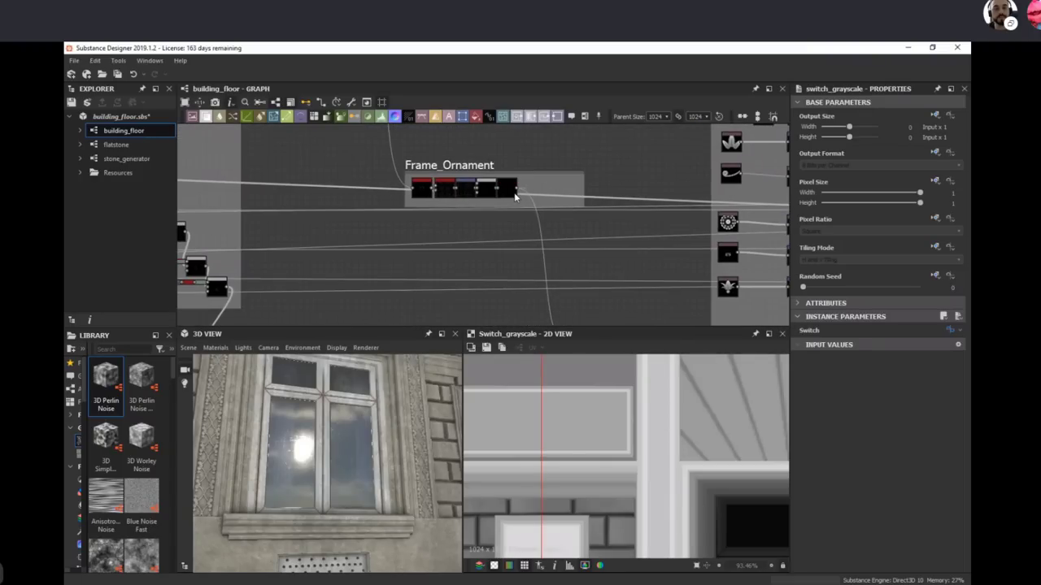
left_click(514, 194)
scroll(556, 259, "down", 2)
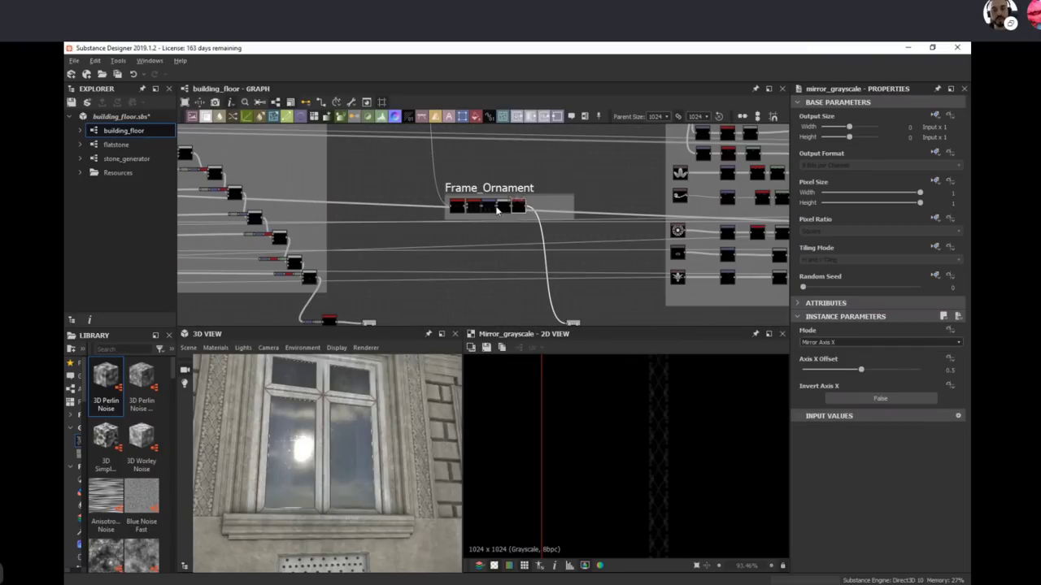
Step: Preview the Frame_Ornament_Switch node to examine the frame ornament on the facade
middle_click_drag(575, 208, 554, 154)
double_click(585, 301)
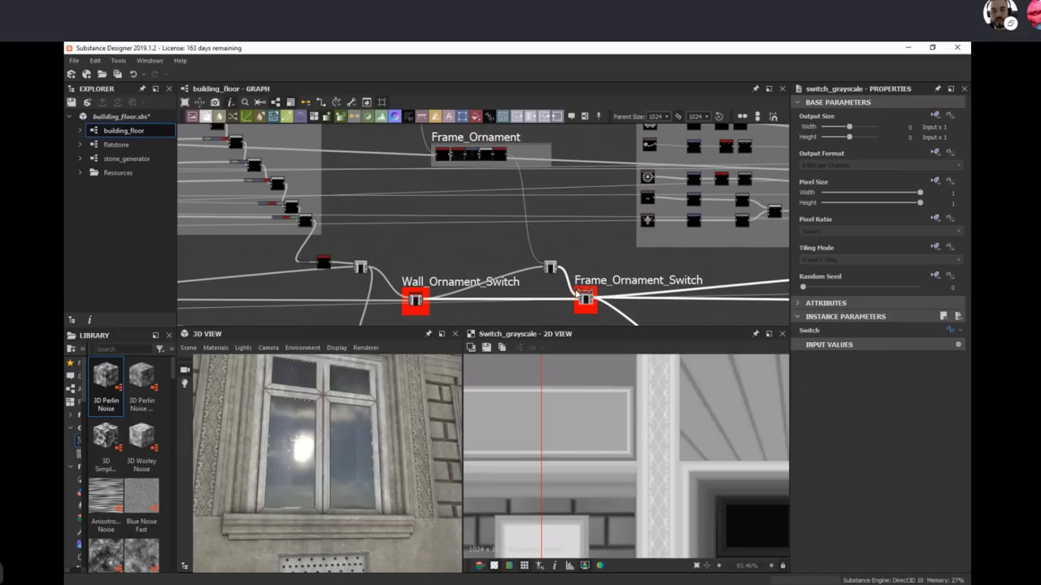
double_click(580, 297)
Step: Preview the first mirror_grayscale node of the Frame_Ornament group and examine its source motif
middle_click_drag(478, 163, 562, 259)
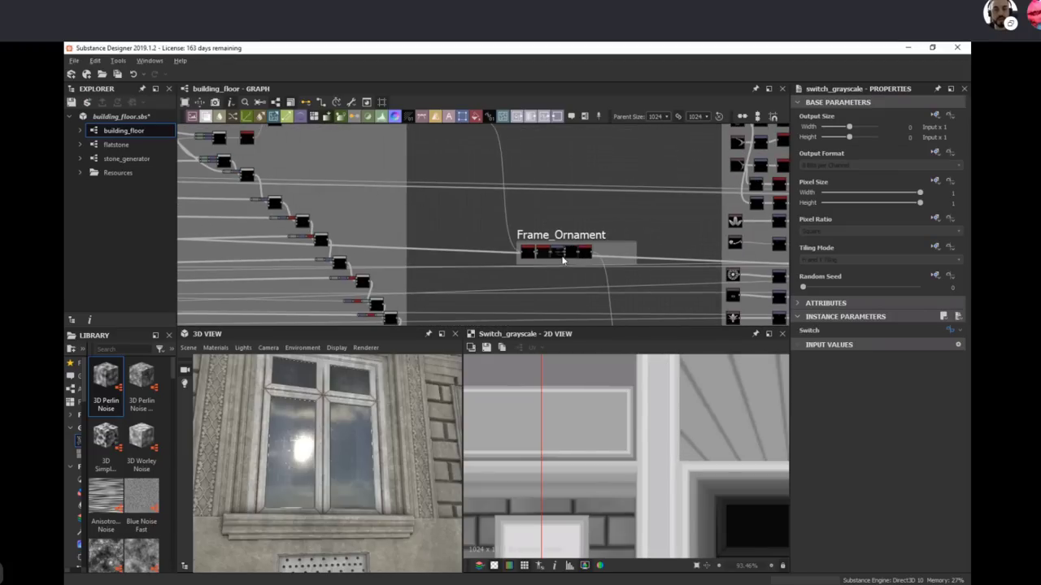
left_click(527, 253)
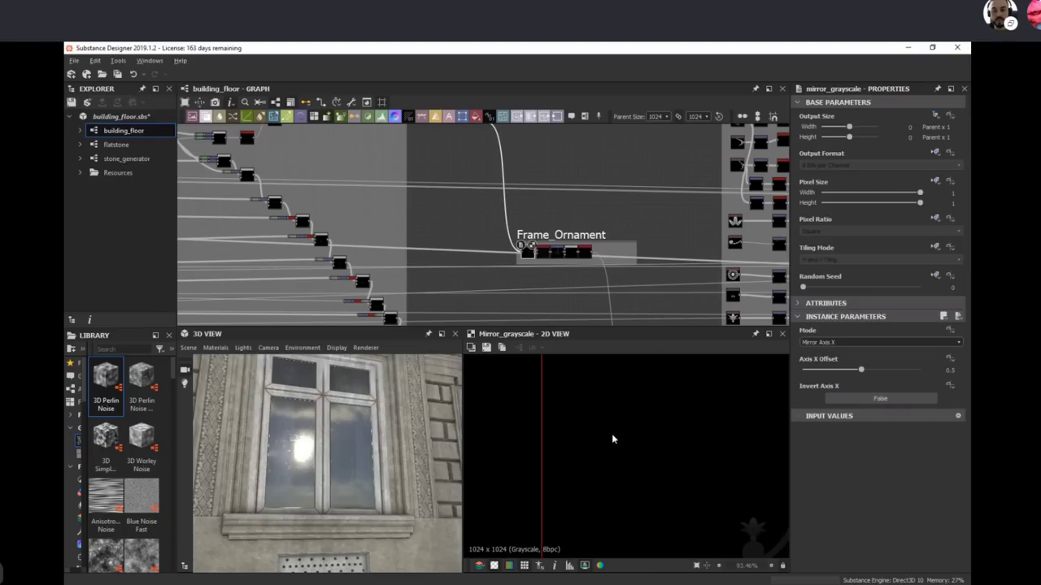
scroll(615, 421, "down", 3)
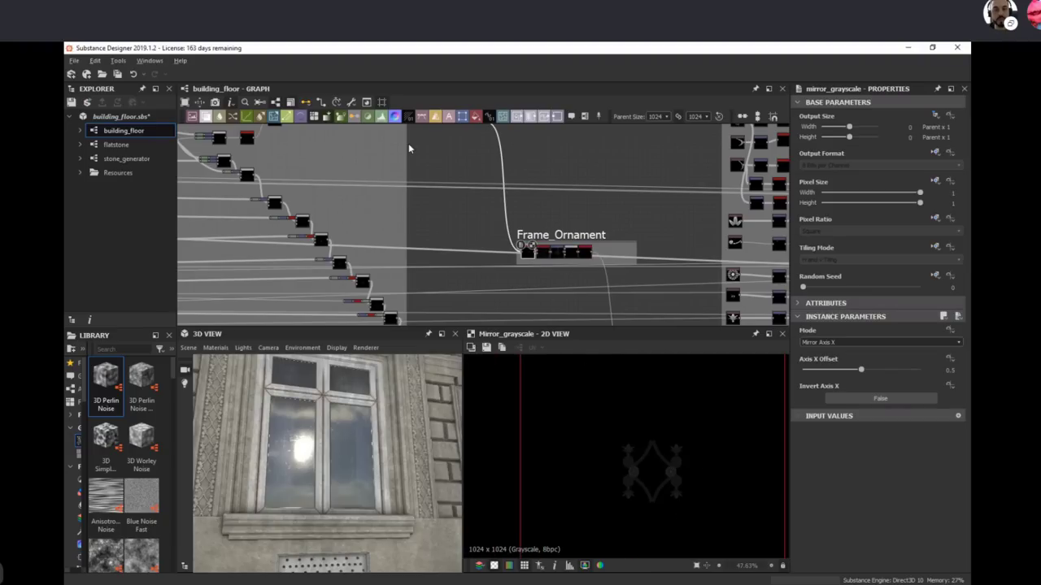
Step: Preview the tile_generator node in the Frame_Ornament group and examine the repeated motif pattern
scroll(408, 143, "down", 3)
middle_click_drag(433, 169, 524, 220)
middle_click_drag(339, 195, 204, 187)
scroll(506, 281, "up", 3)
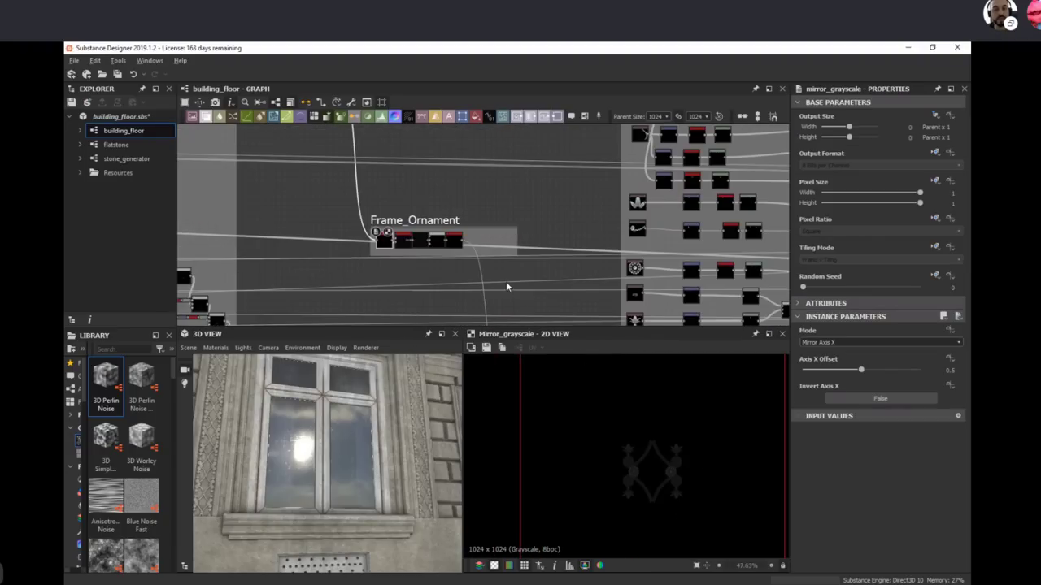
scroll(506, 284, "up", 2)
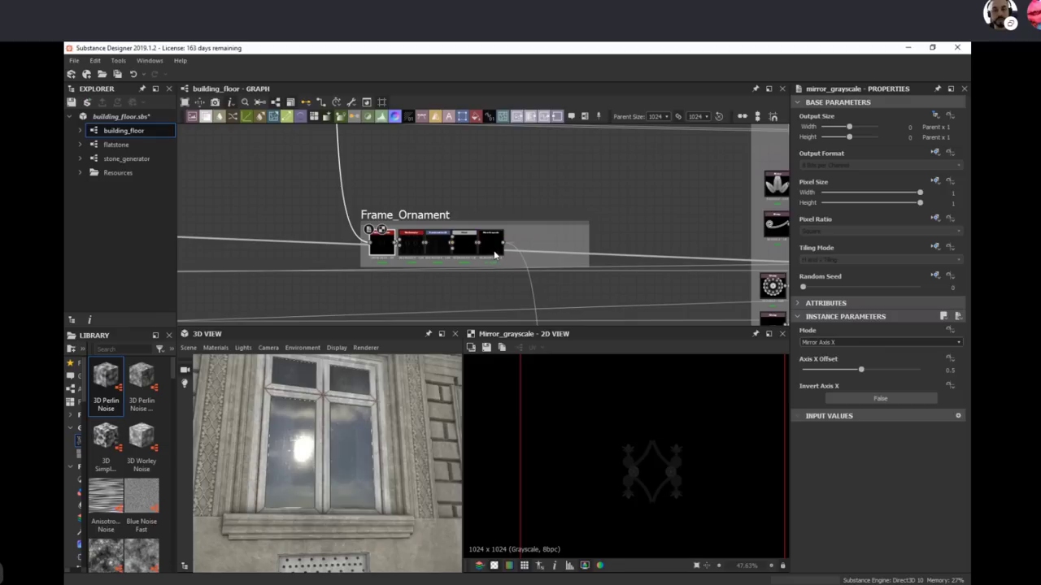
double_click(416, 244)
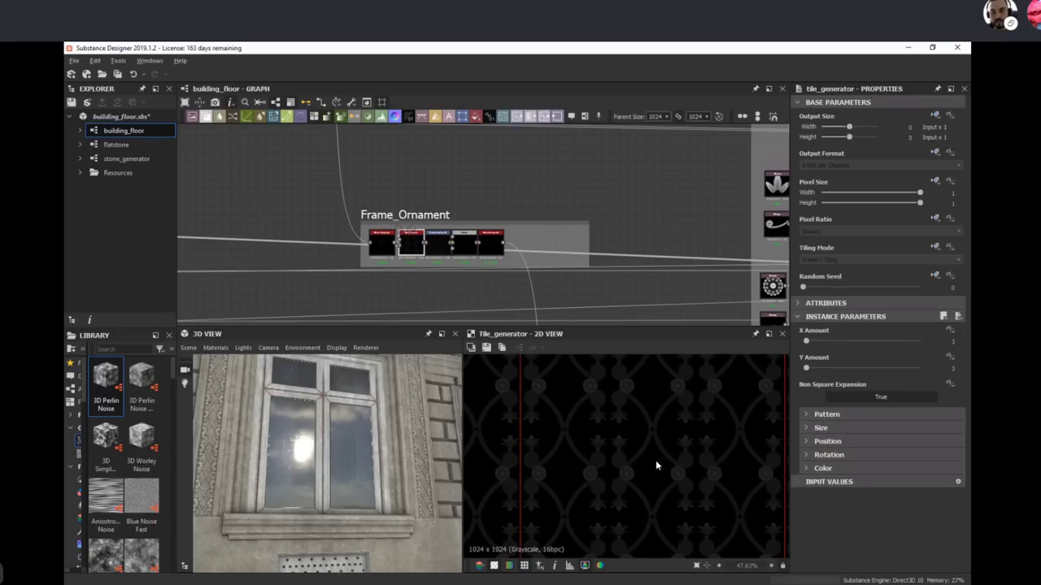
scroll(657, 466, "down", 2)
scroll(636, 502, "up", 1)
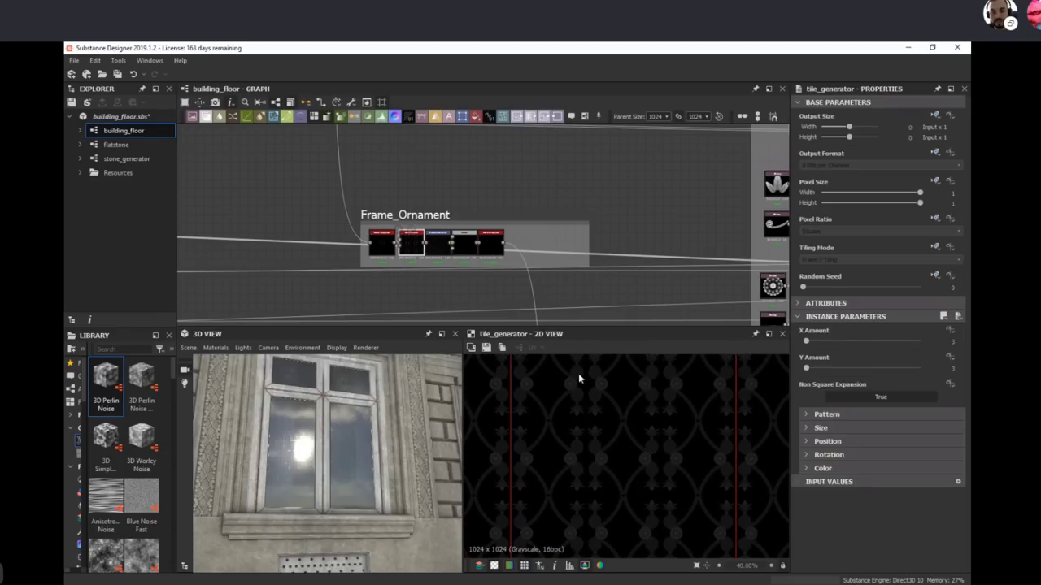
Step: Preview the Blend node and the final mirror_grayscale node of the Frame_Ornament group
left_click(437, 244)
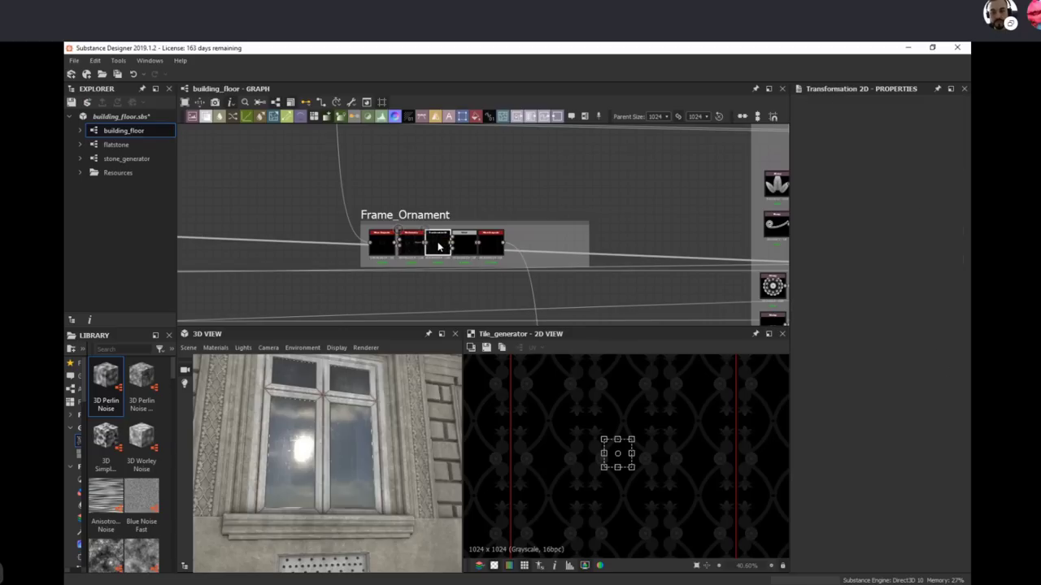
double_click(458, 247)
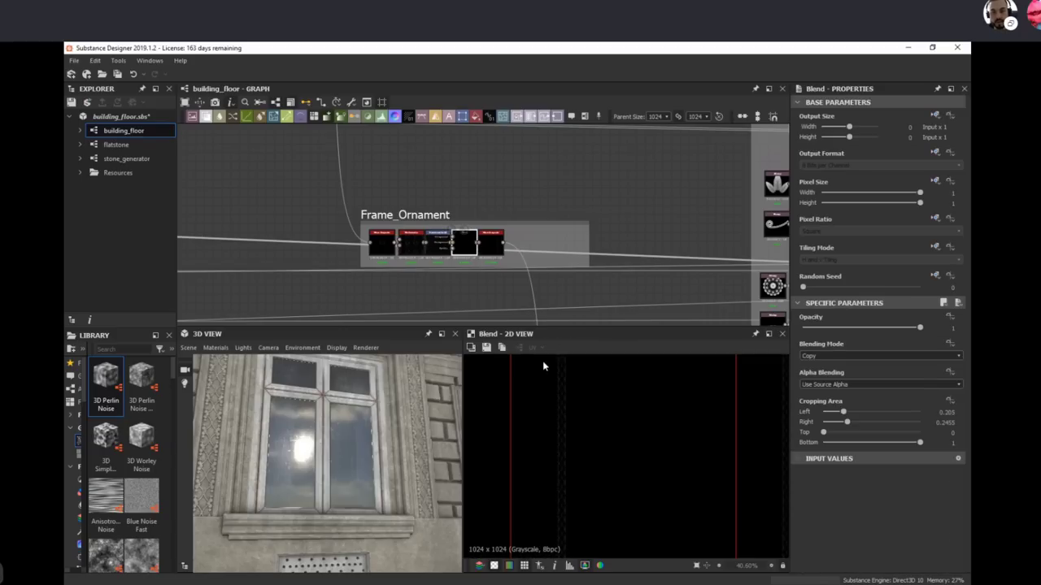
double_click(487, 246)
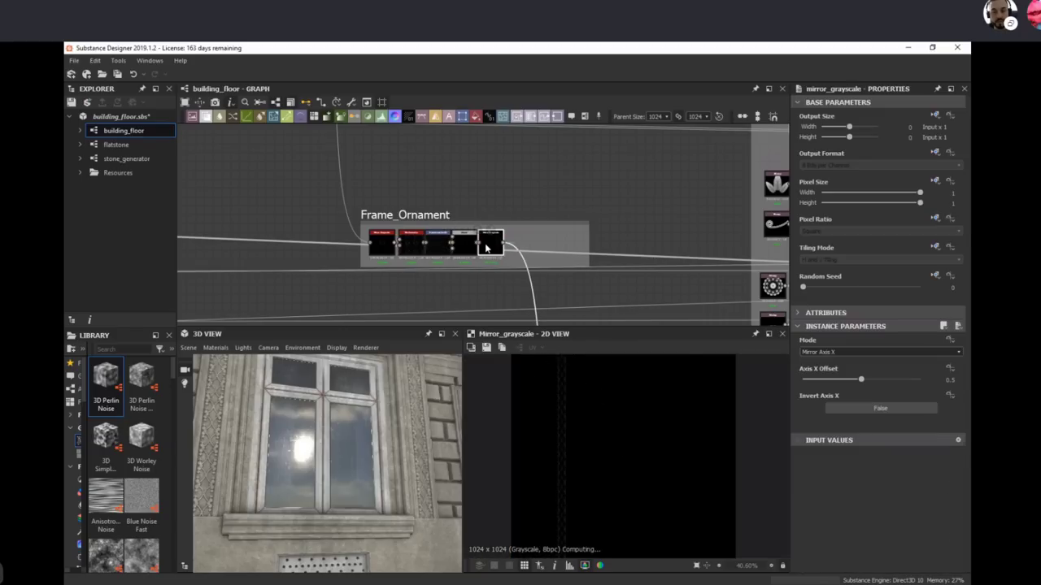
Step: Preview the Blend node that feeds Frame_Ornament_Switch to examine the frame ornament applied to the facade
scroll(555, 459, "up", 2)
middle_click_drag(561, 315, 518, 172)
double_click(510, 243)
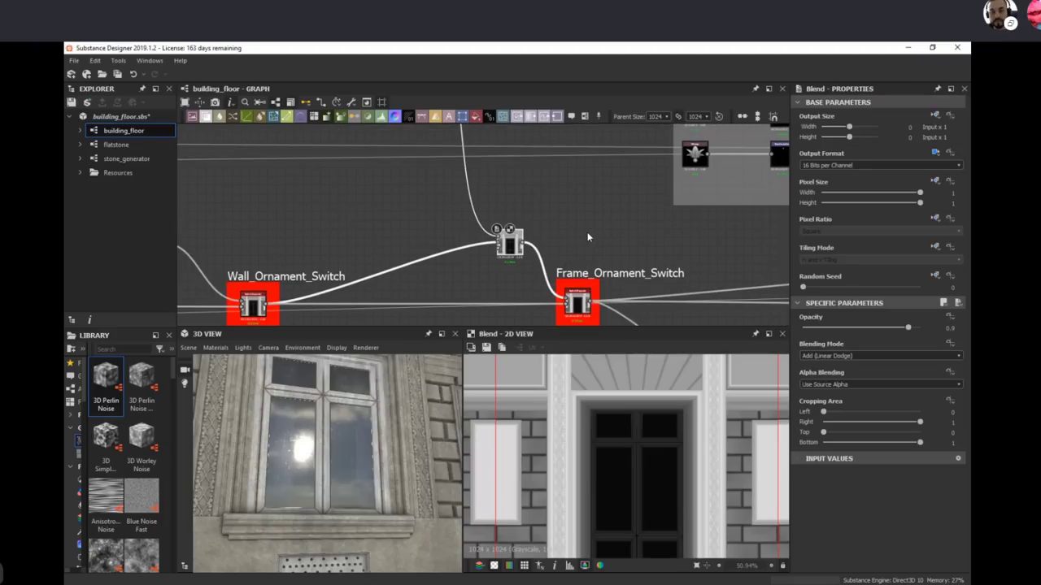
Step: Preview the Circular_Ornament_01 and Circular_Volutes_01 sources in the Pediment_Ornament group and the Blend node that combines them
middle_click_drag(660, 269, 562, 229)
scroll(575, 235, "down", 2)
middle_click_drag(670, 248, 574, 281)
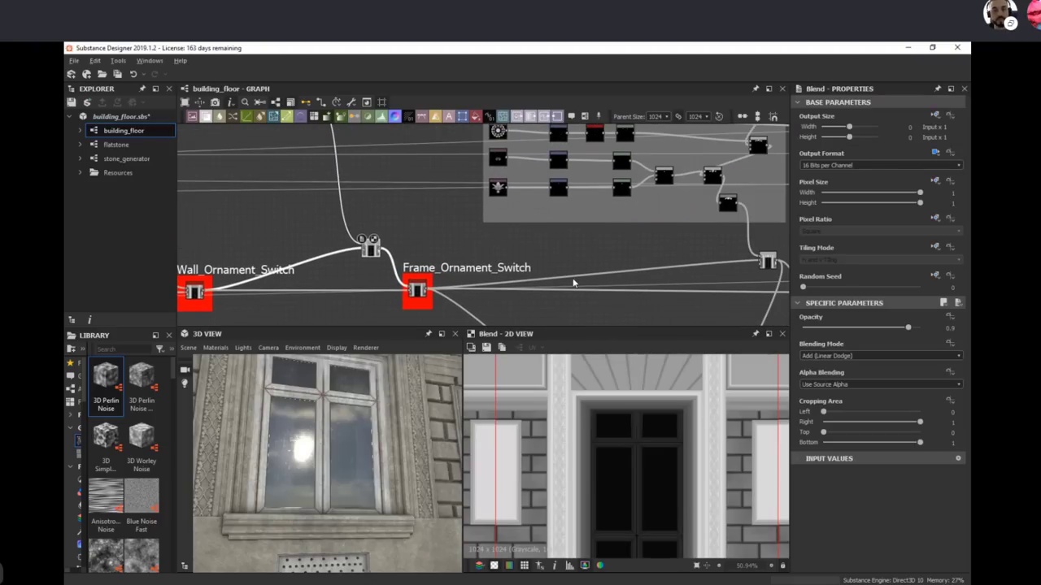
scroll(645, 259, "down", 2)
middle_click_drag(644, 259, 480, 265)
middle_click_drag(597, 253, 551, 269)
scroll(582, 263, "down", 2)
scroll(557, 271, "down", 1)
scroll(561, 266, "down", 2)
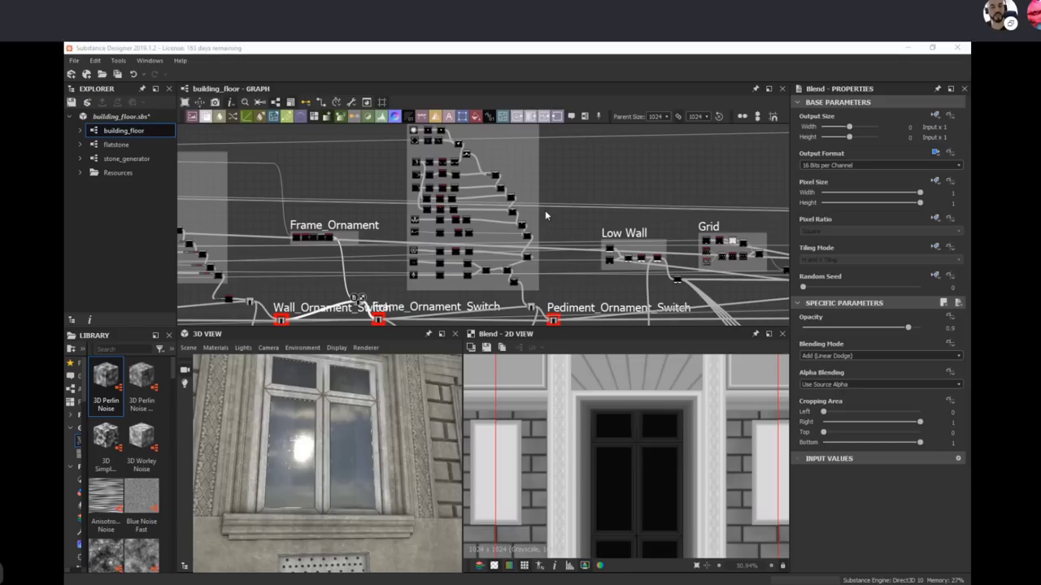
middle_click_drag(351, 186, 486, 215)
scroll(538, 169, "up", 5)
double_click(457, 180)
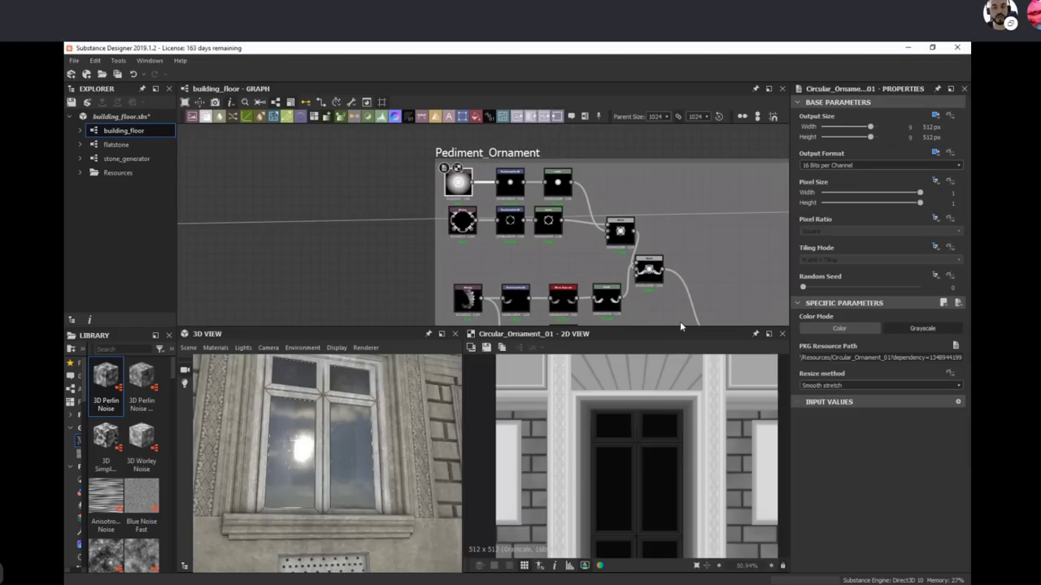
double_click(462, 220)
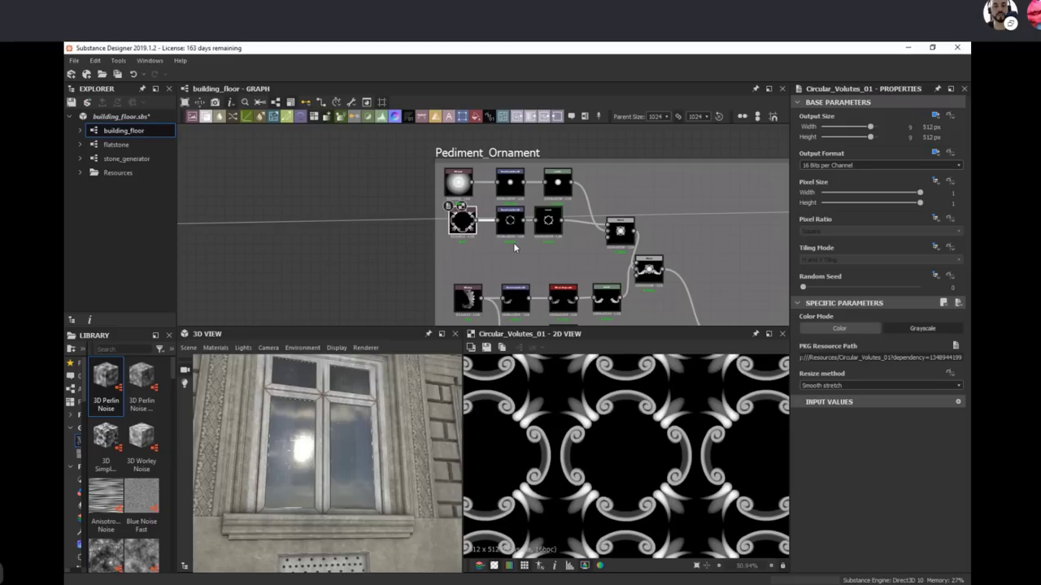
middle_click_drag(619, 232, 508, 185)
double_click(507, 186)
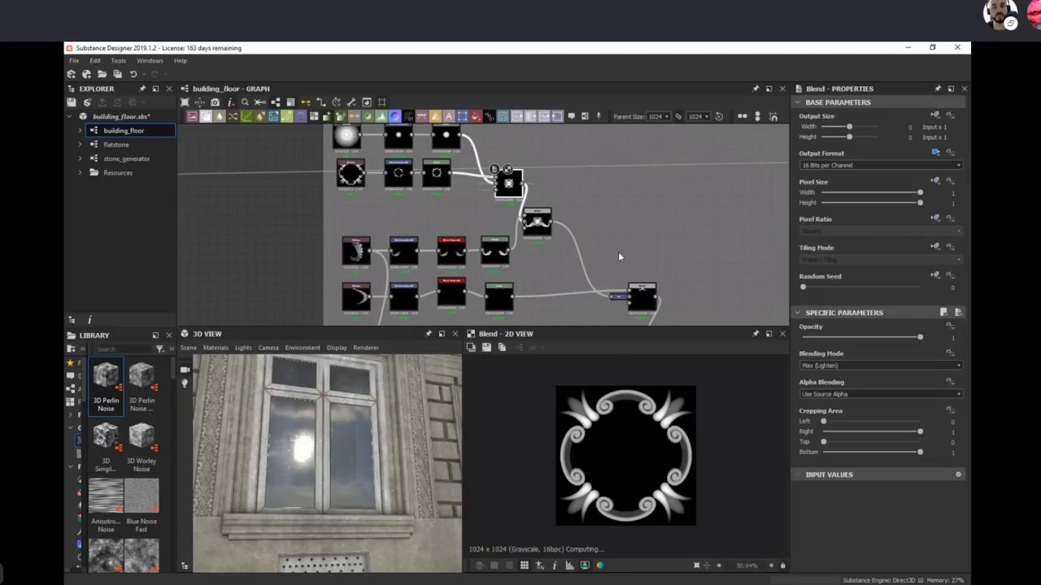
Step: Preview successive Blend nodes down the Pediment_Ornament chain as far as the one adding Leaves_02, and examine the ornament's build-up
scroll(524, 225, "down", 3)
middle_click_drag(525, 225, 423, 157)
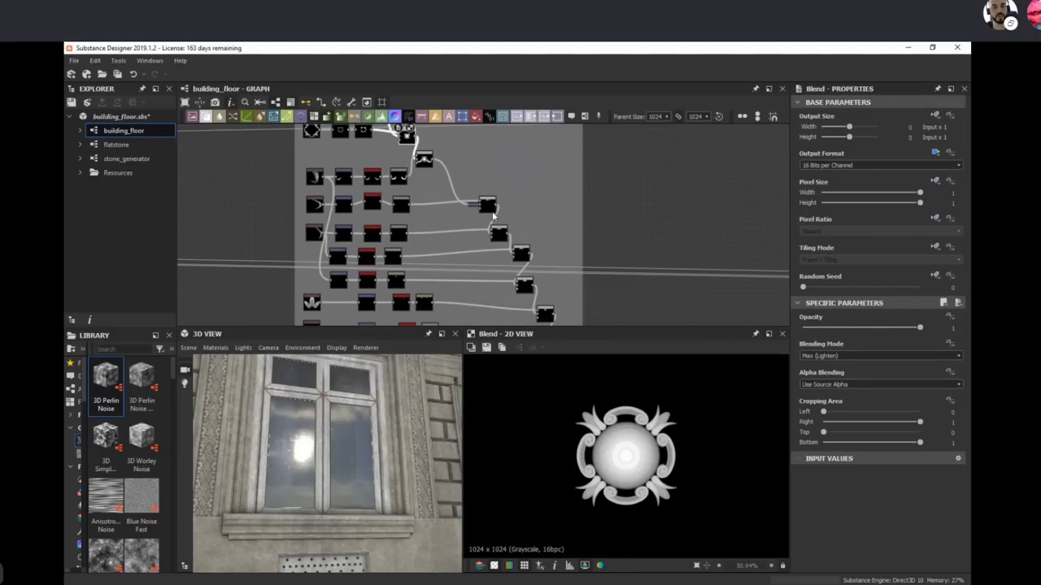
double_click(491, 206)
middle_click_drag(536, 221, 516, 170)
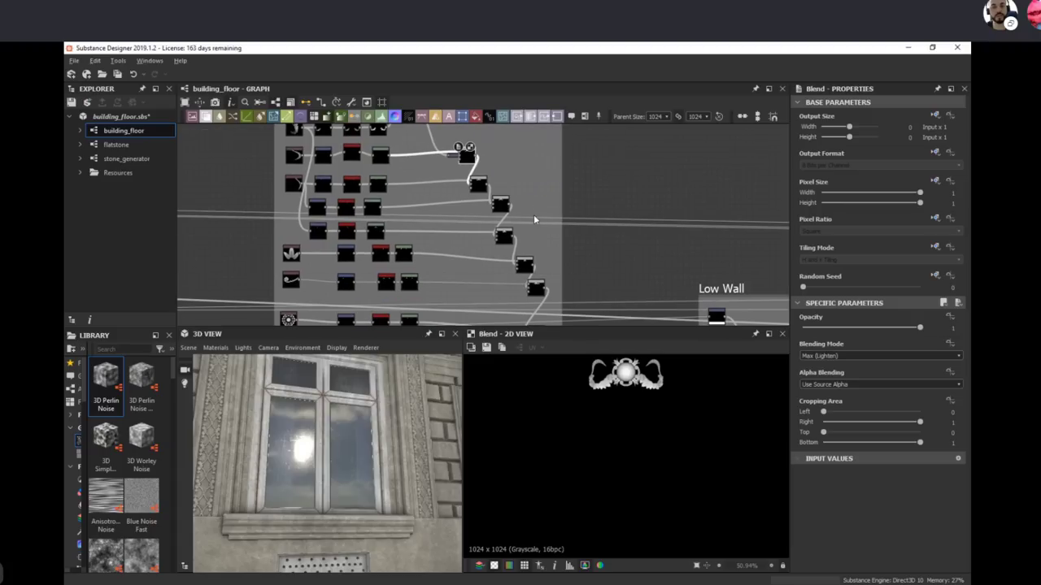
left_click(525, 265)
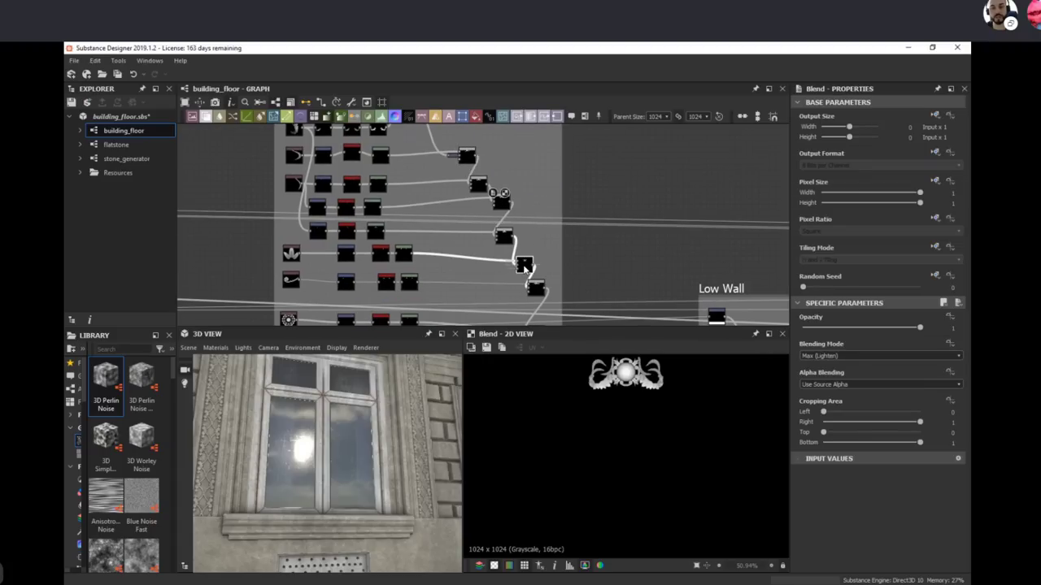
scroll(746, 520, "up", 5)
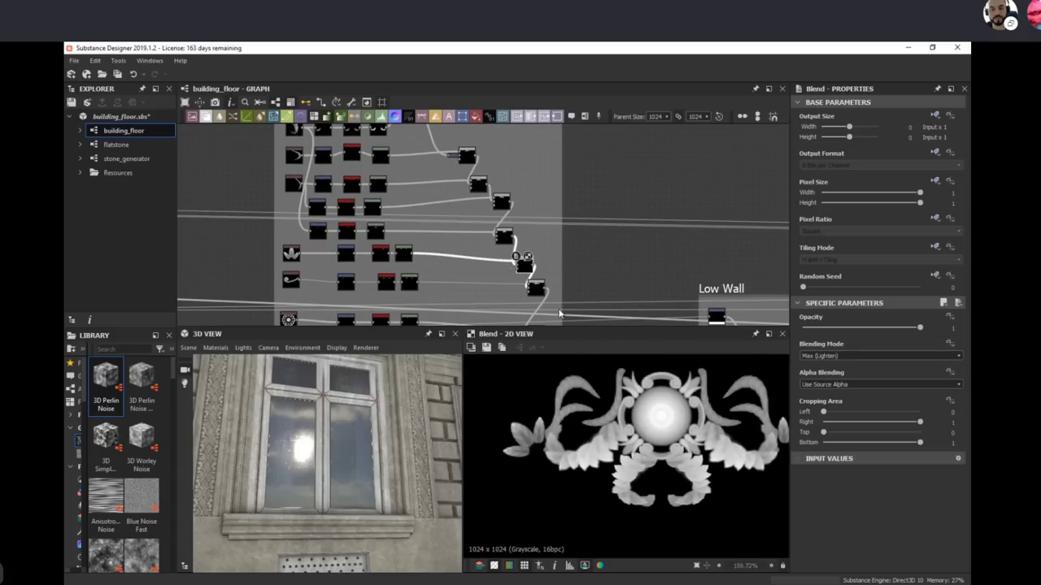
Step: Preview the Leaves_02 source and the Transformation 2D and mirror_grayscale nodes that place and mirror it
middle_click_drag(539, 252, 526, 212)
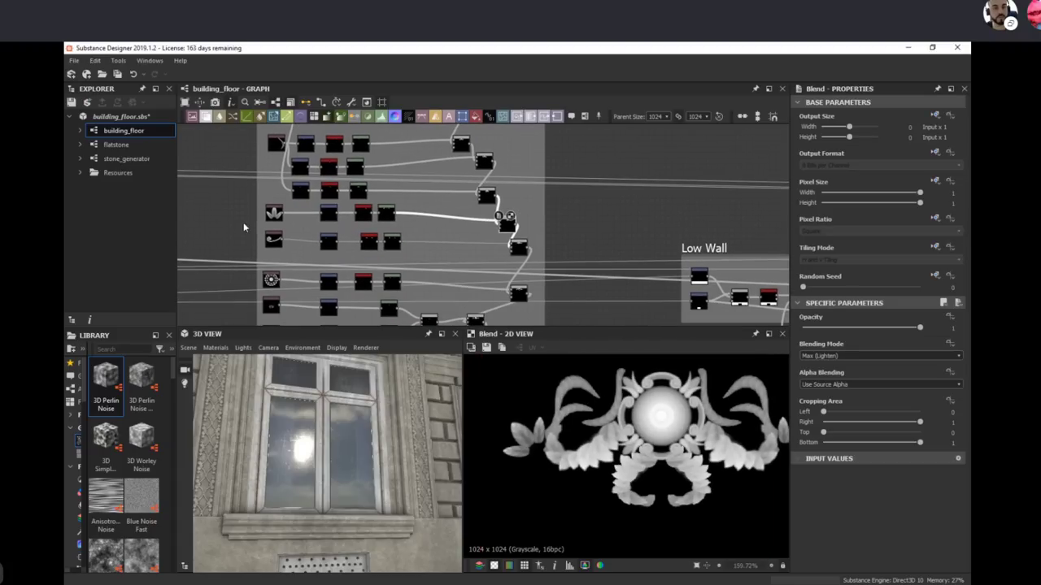
left_click(273, 213)
scroll(662, 464, "down", 5)
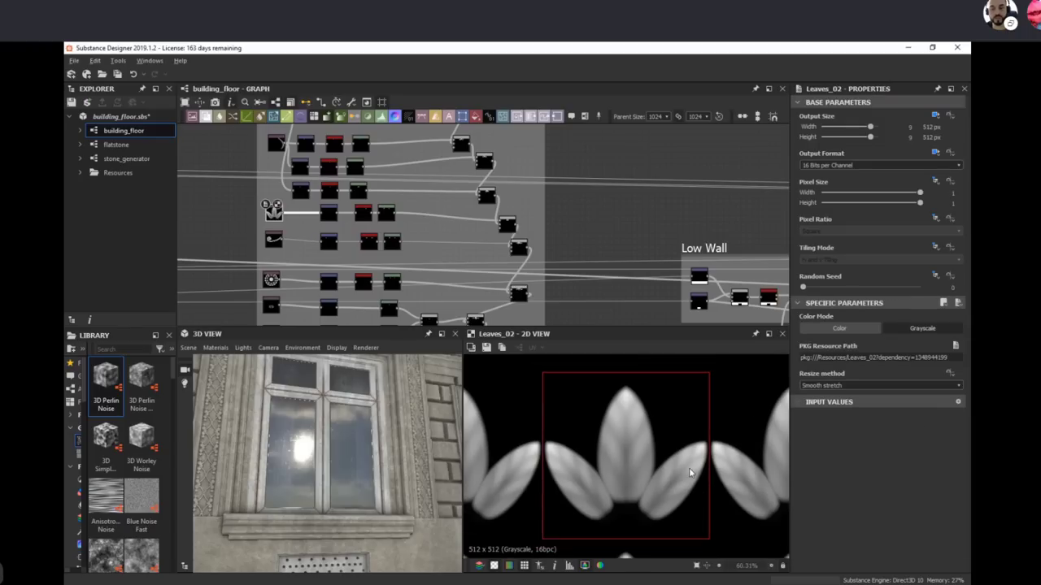
left_click(329, 213)
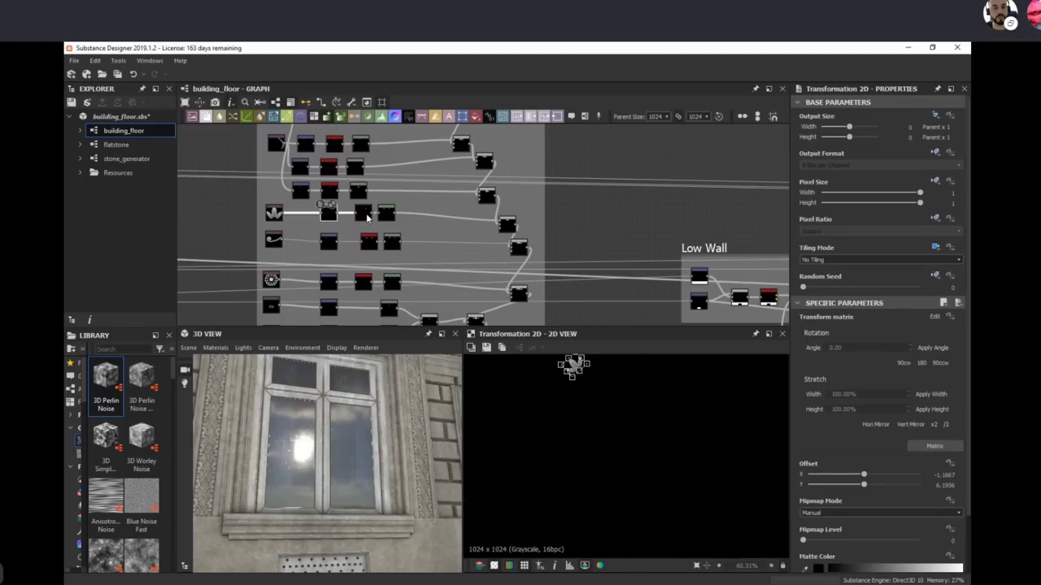
left_click(366, 214)
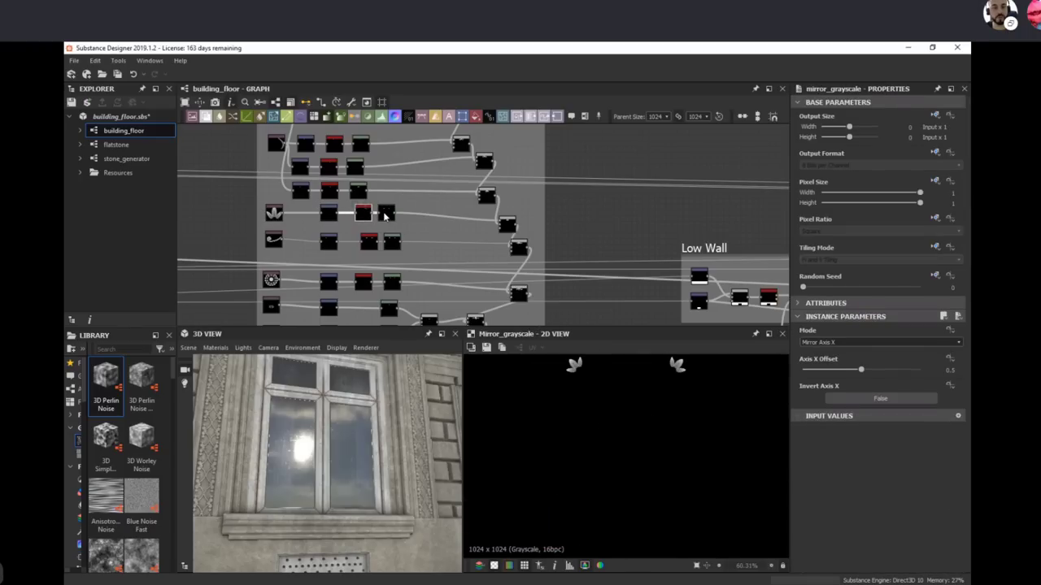
left_click(387, 214)
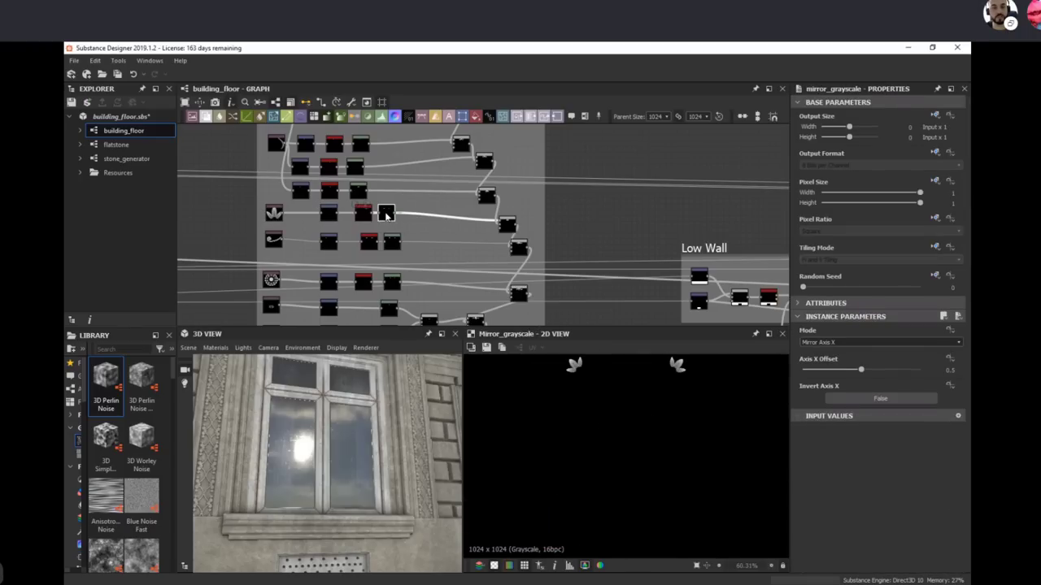
Step: Preview the remaining Blend nodes of the Pediment_Ornament chain, from the mirrored leaves to the node completing the ornament
left_click(506, 225)
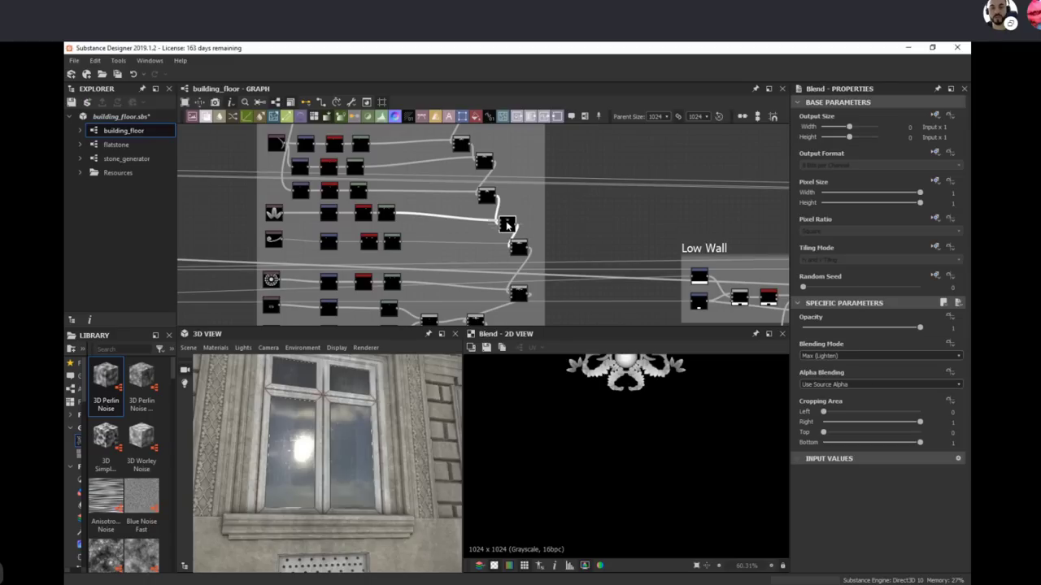
scroll(635, 357, "up", 2)
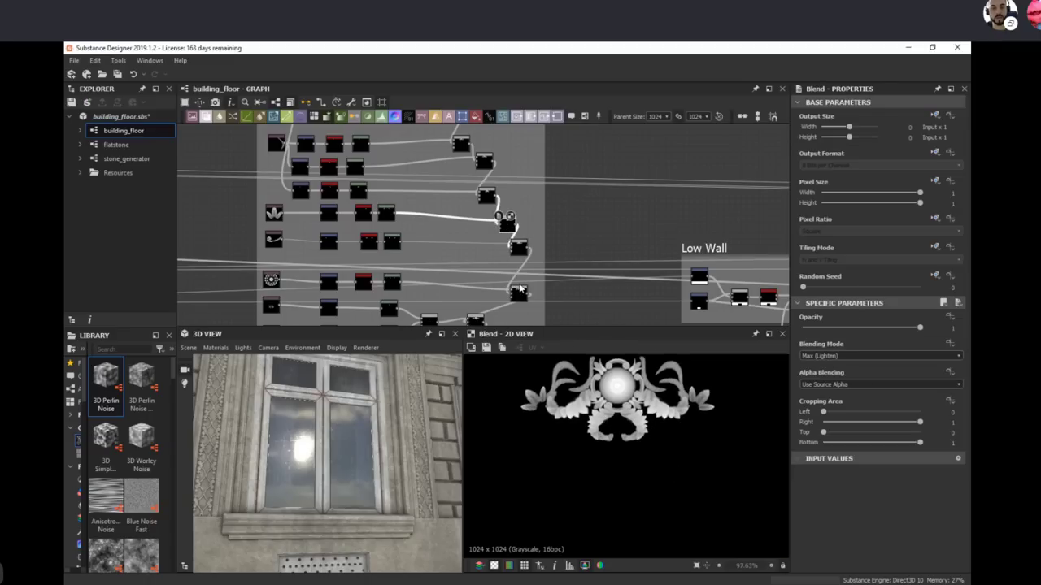
left_click(518, 248)
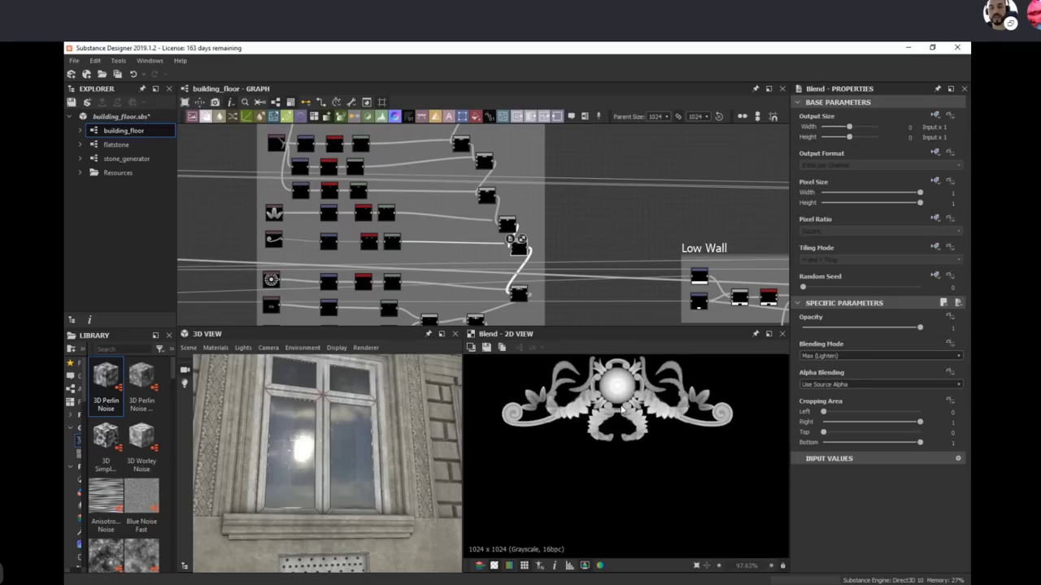
middle_click_drag(538, 298, 538, 260)
left_click(518, 255)
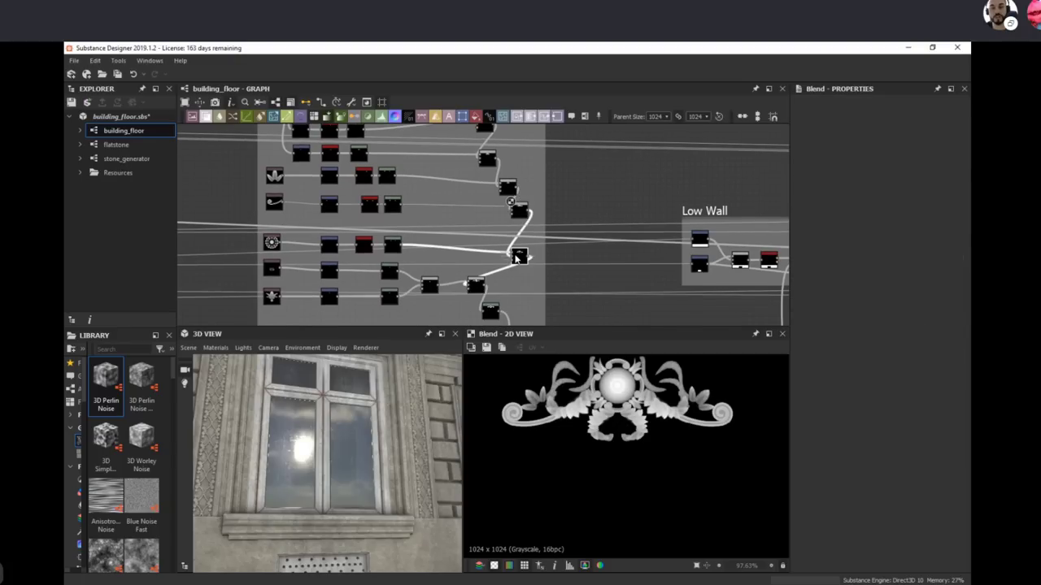
middle_click_drag(617, 429, 617, 442)
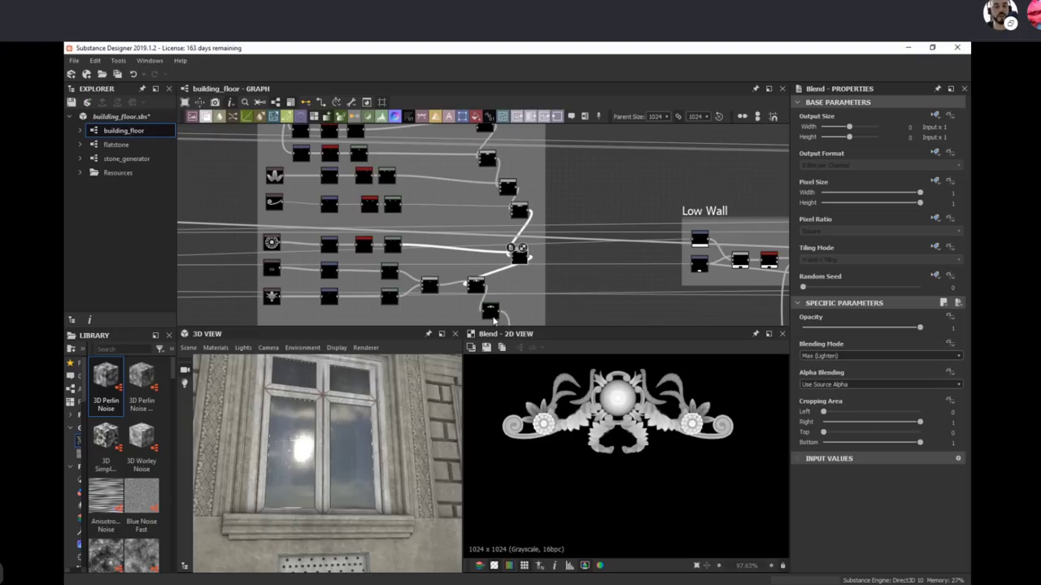
left_click(490, 310)
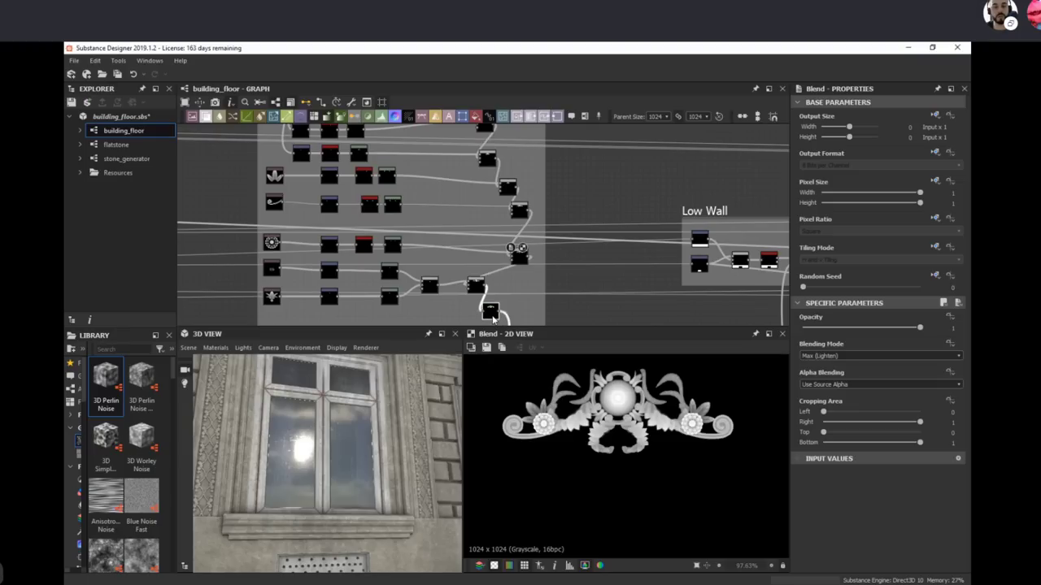
left_click(476, 284)
scroll(520, 267, "down", 2)
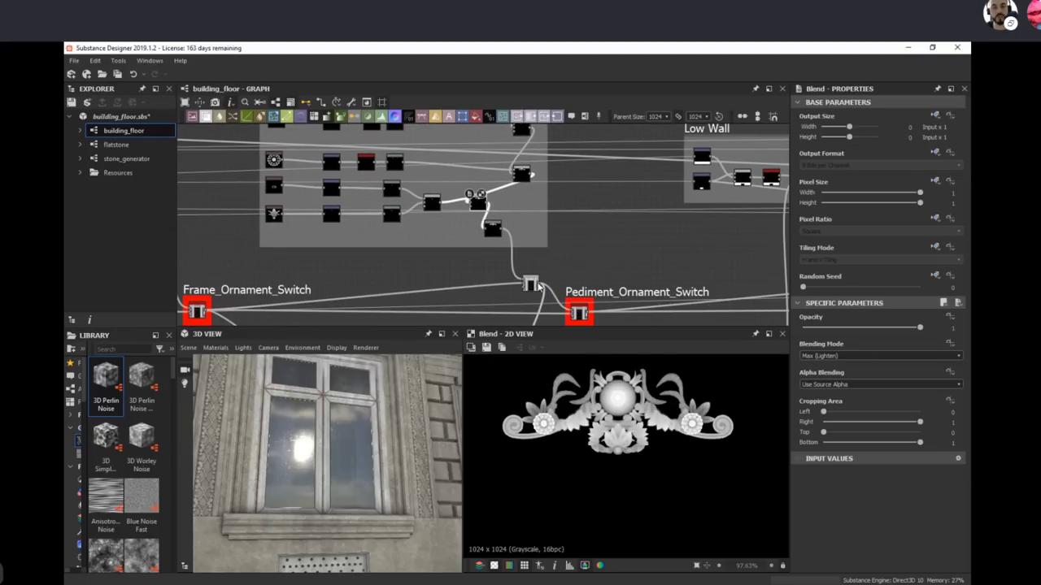
Step: Compare the Levels output of the pediment ornament with the Blend node that places it above the window on the facade
left_click(530, 282)
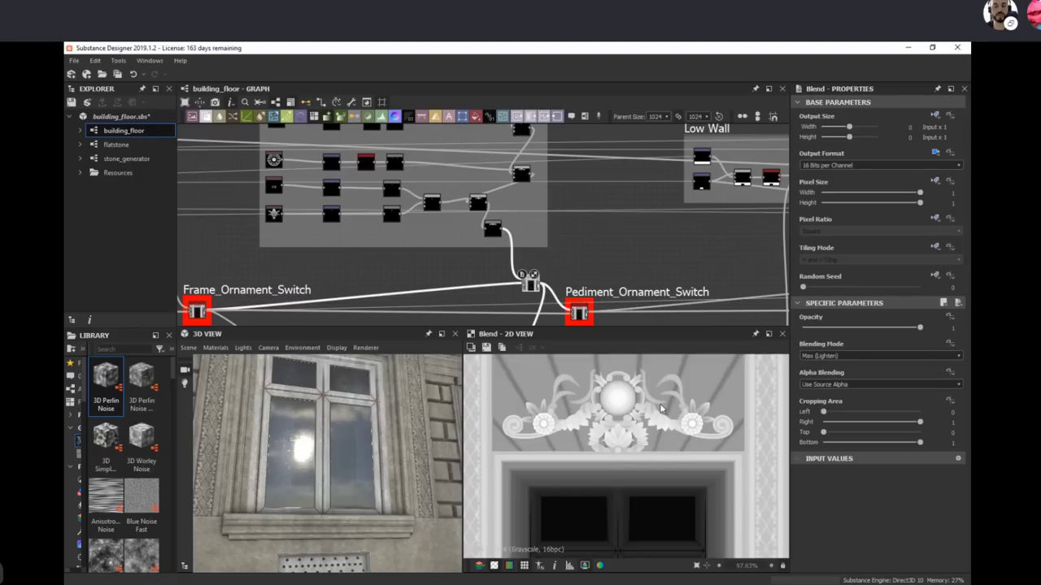
left_click(492, 228)
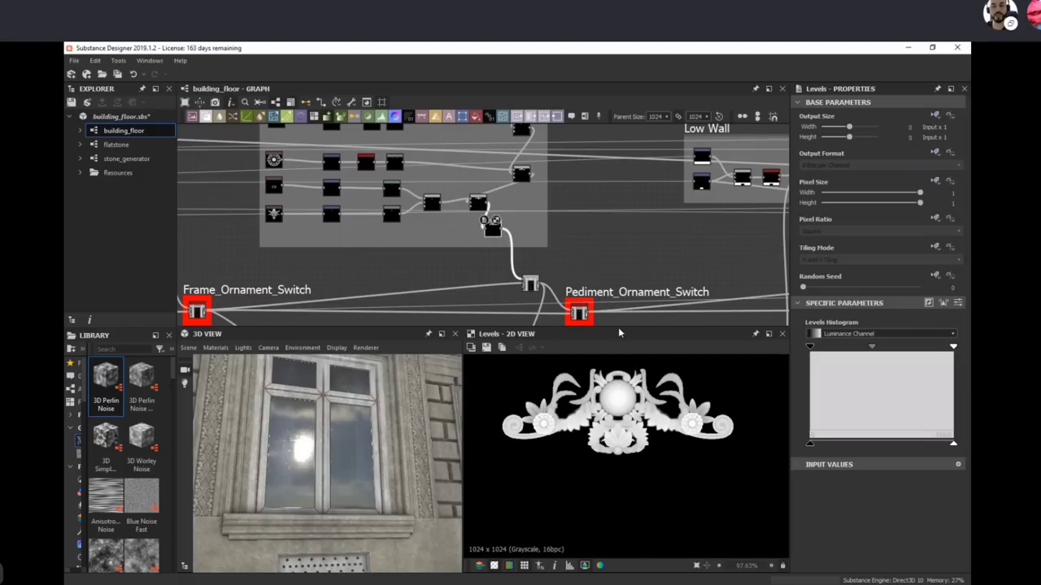
double_click(528, 286)
scroll(685, 449, "down", 3)
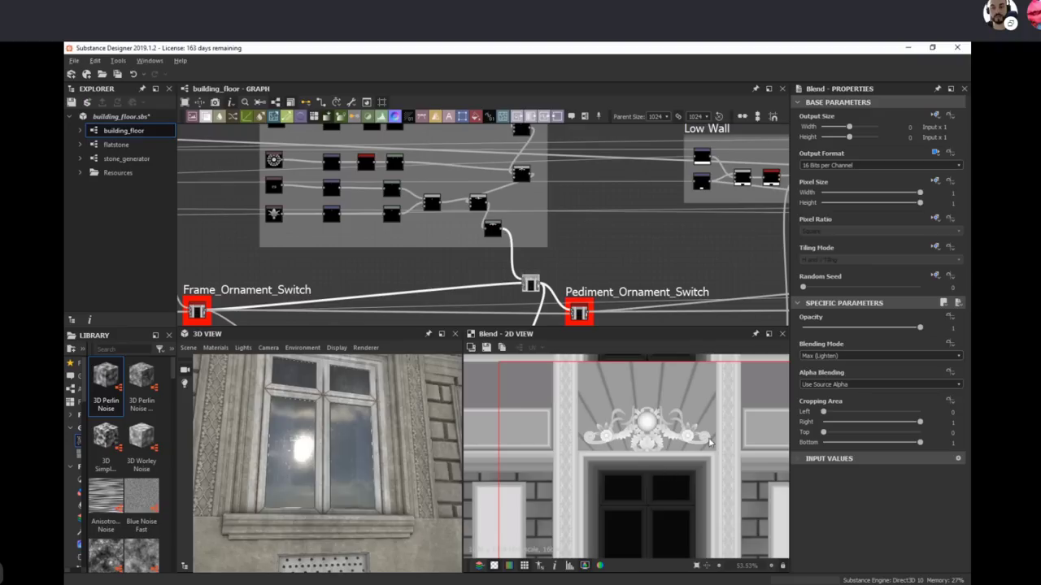
middle_click_drag(668, 451, 630, 434)
scroll(628, 433, "down", 2)
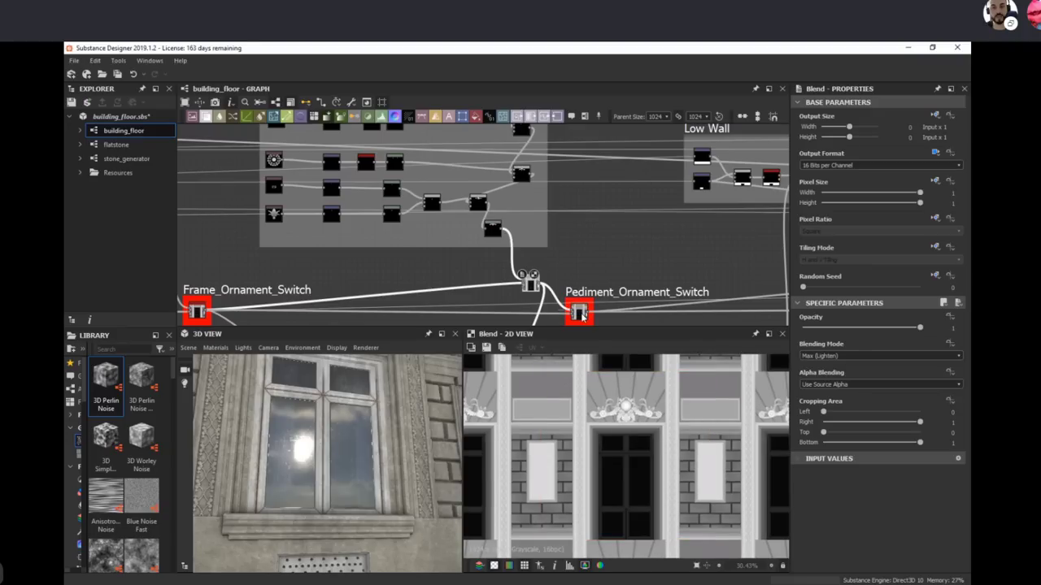
Step: Preview the Pediment_Ornament_Switch node and compare its output with the facade input that includes the pediment ornament
left_click(580, 314)
middle_click_drag(592, 265, 530, 199)
scroll(543, 238, "up", 3)
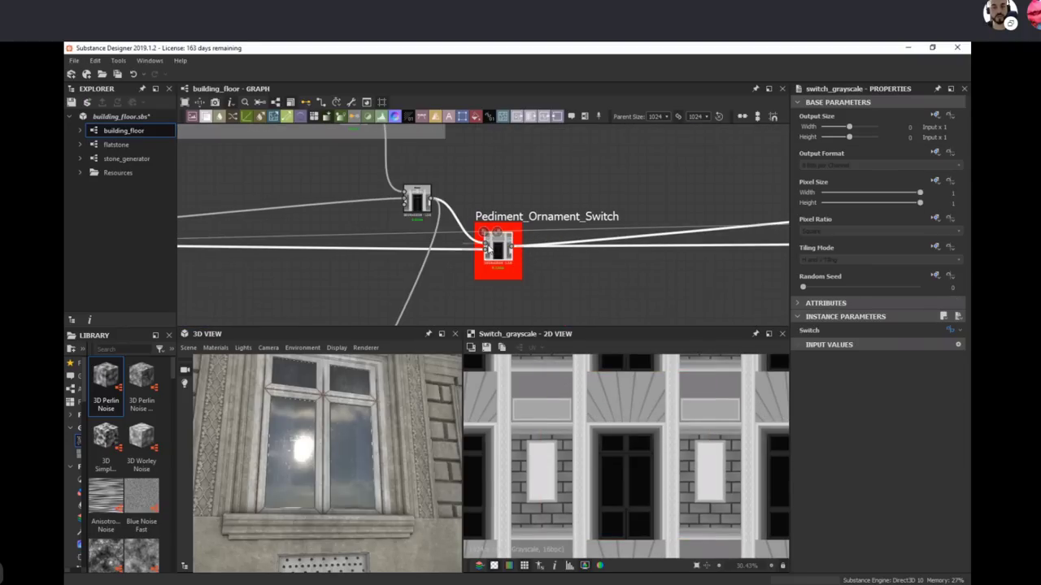
double_click(486, 247)
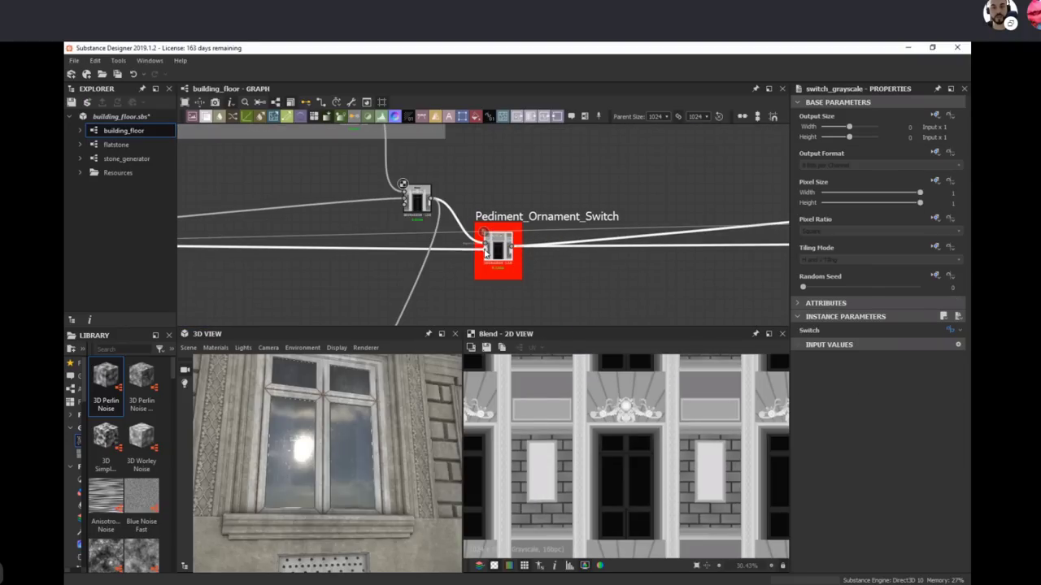
double_click(495, 254)
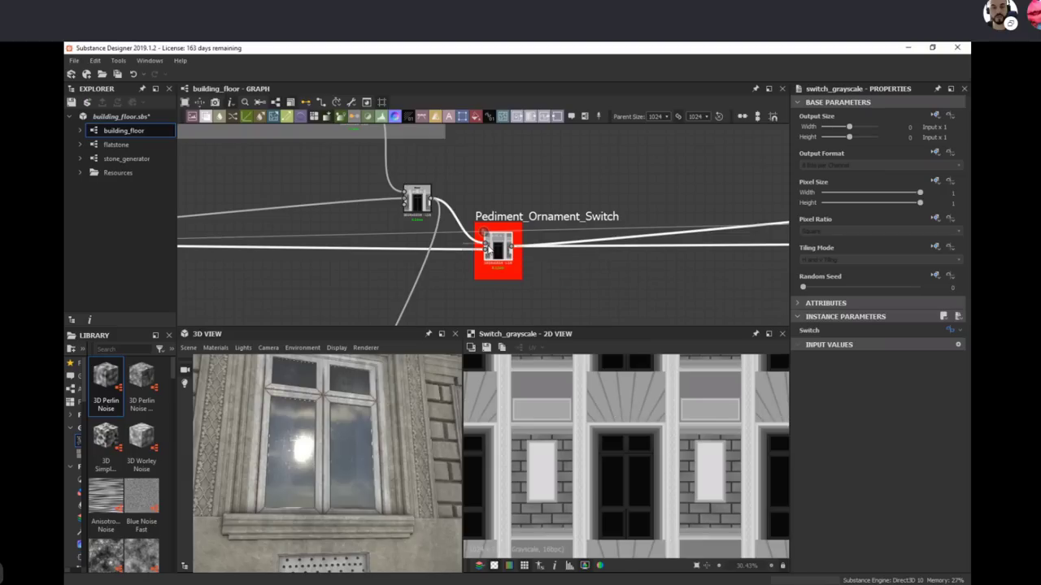
double_click(495, 250)
double_click(495, 248)
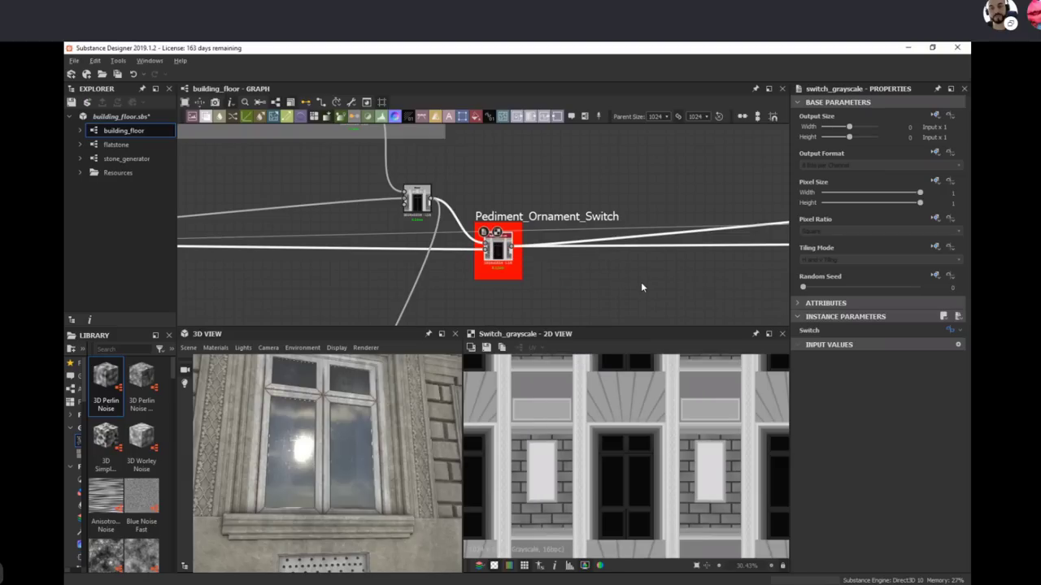
Step: Preview the Low Wall group's Levels output and the Subtract Blend node that cuts the rectangular opening into the wall
scroll(642, 286, "down", 3)
middle_click_drag(692, 210, 599, 243)
middle_click_drag(682, 265, 610, 269)
scroll(611, 269, "down", 3)
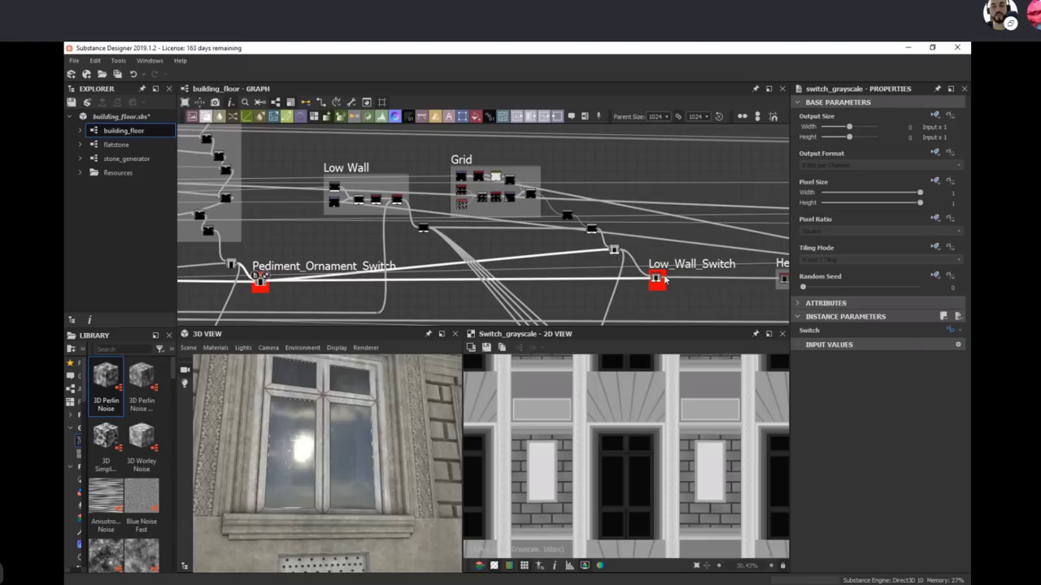
middle_click_drag(662, 289, 639, 281)
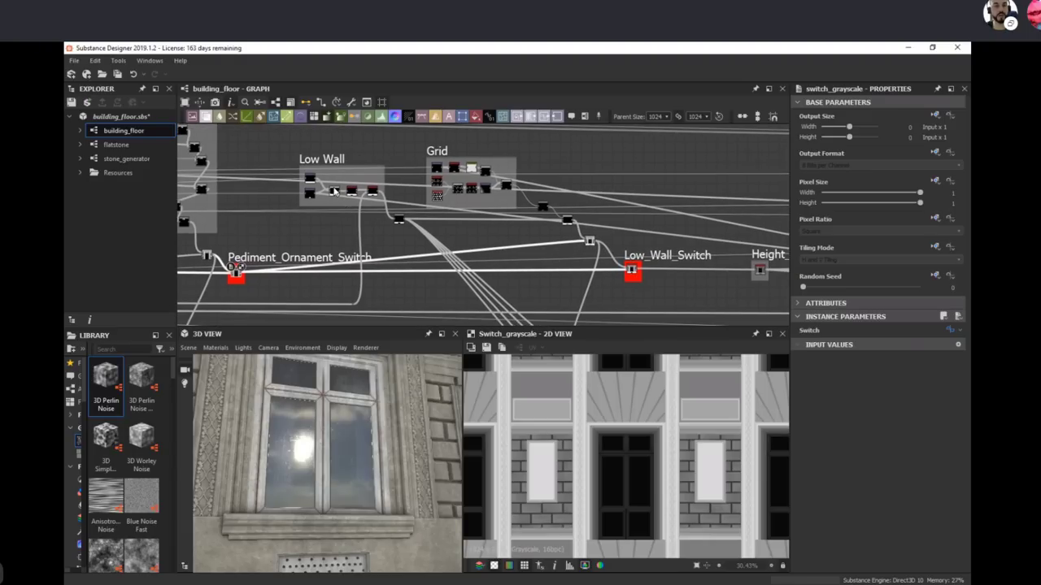
left_click(398, 219)
scroll(580, 458, "up", 3)
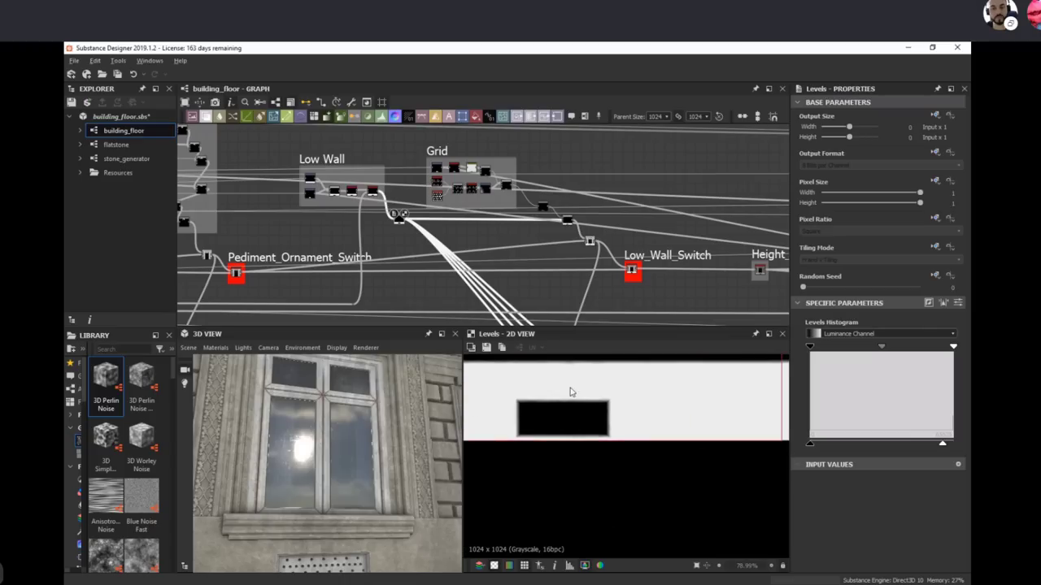
middle_click_drag(570, 391, 632, 400)
left_click(309, 178)
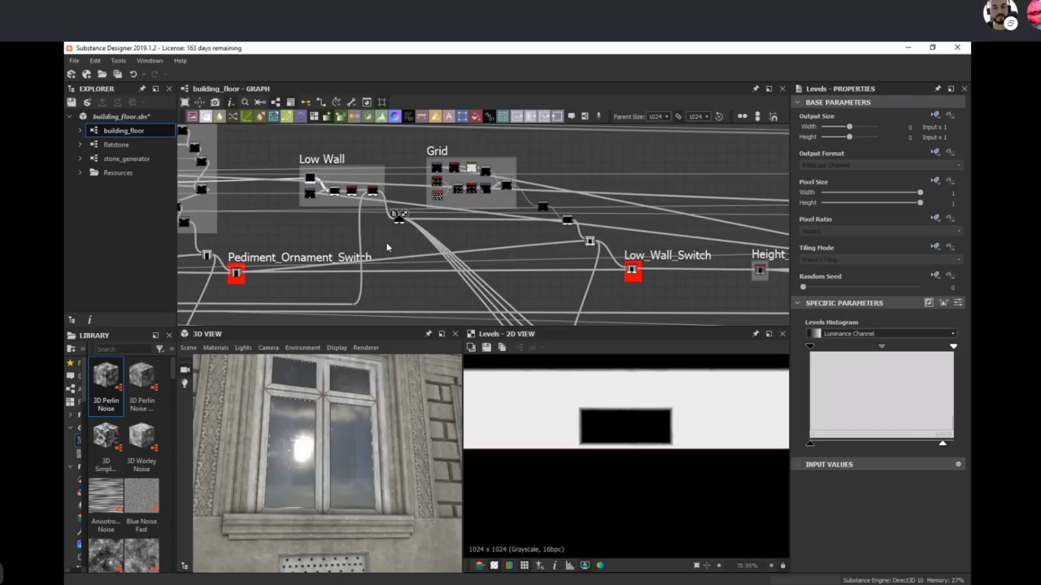
left_click(333, 190)
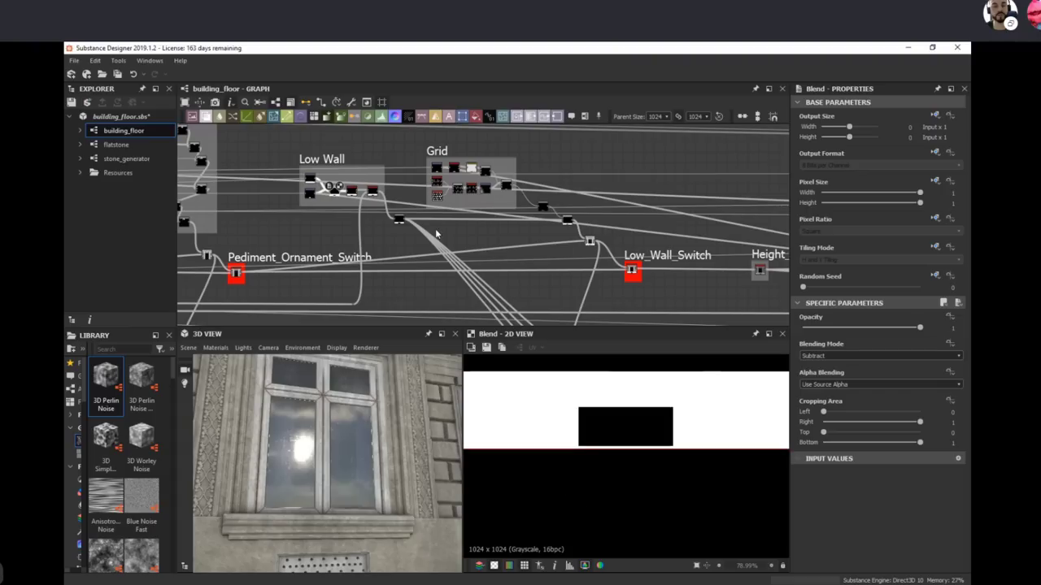
Step: Compare the grille below the window in 3D with the Grid group's output and the Blend node that adds it to the low wall
right_click_drag(395, 499, 372, 480)
middle_click_drag(374, 536, 378, 500)
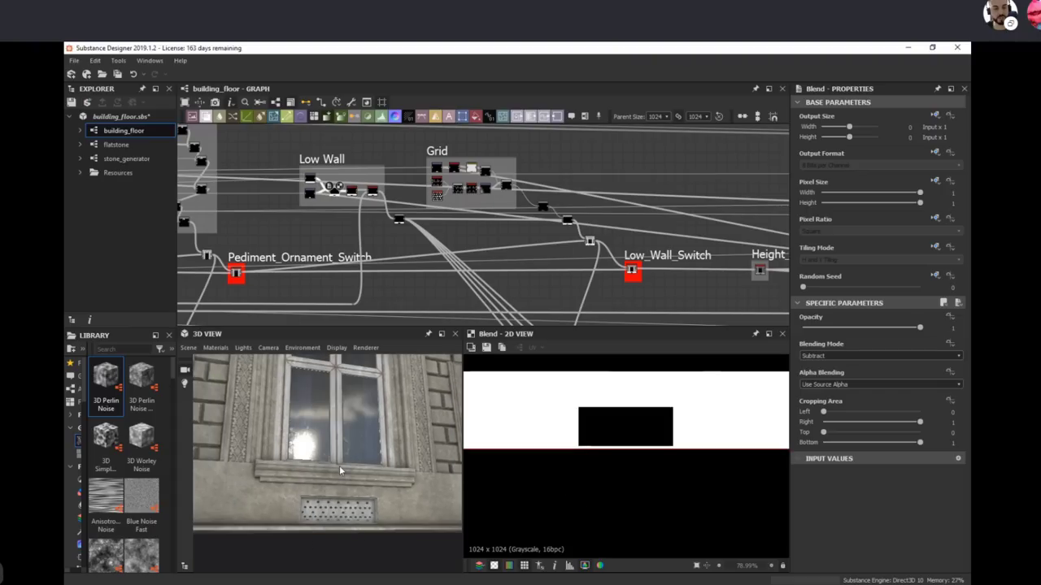
left_click(506, 189)
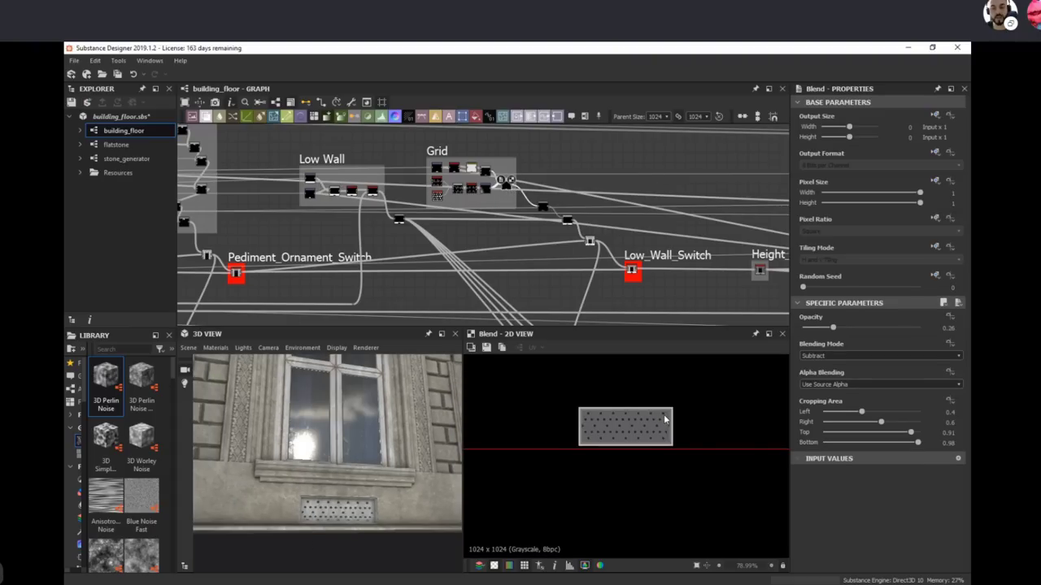
scroll(611, 451, "up", 3)
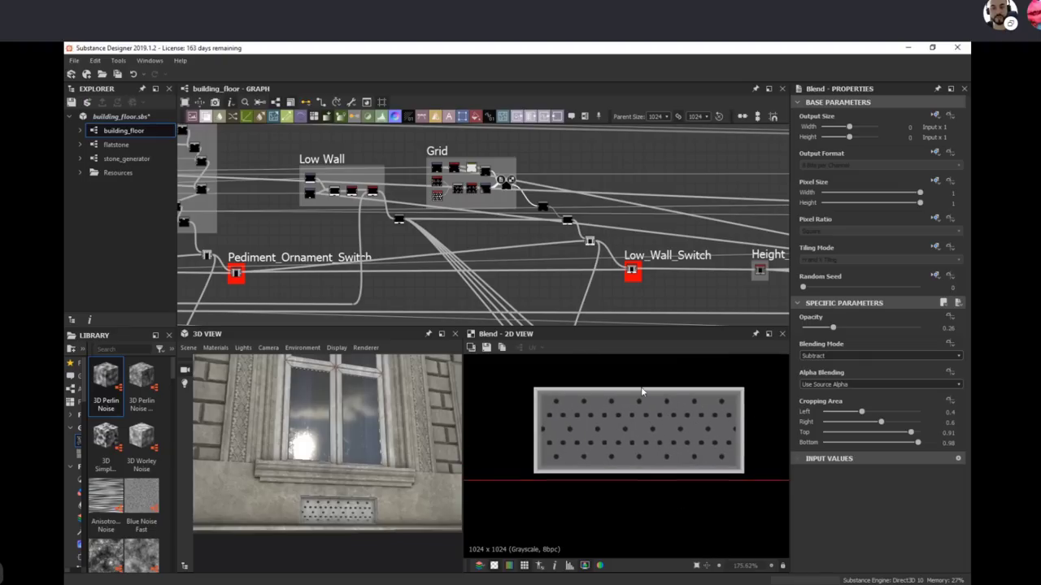
double_click(568, 223)
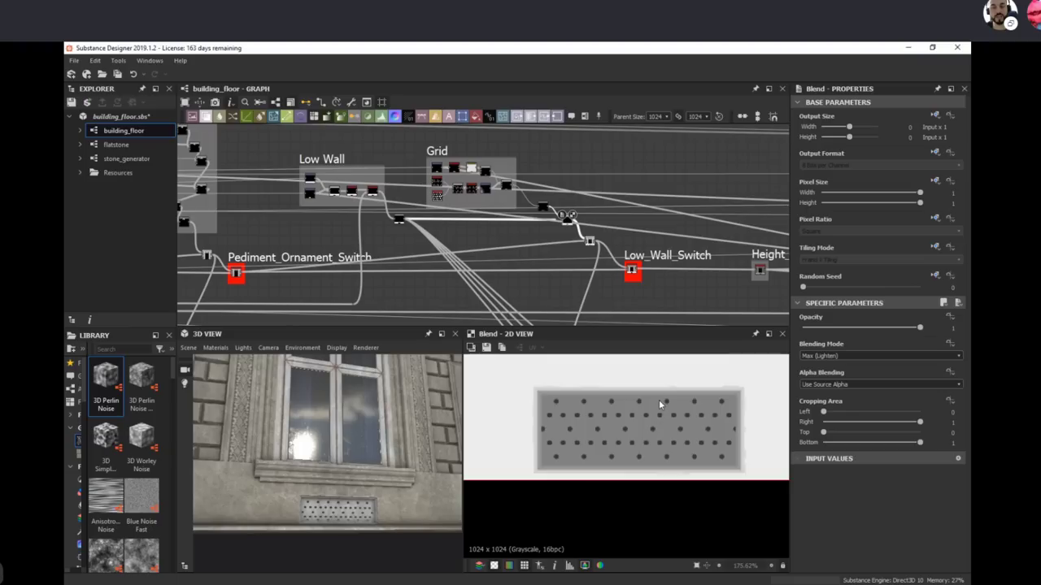
Step: Preview the Grid group's bevel, Curve and Copy Blend nodes that shape the grille's frame
scroll(504, 196, "up", 3)
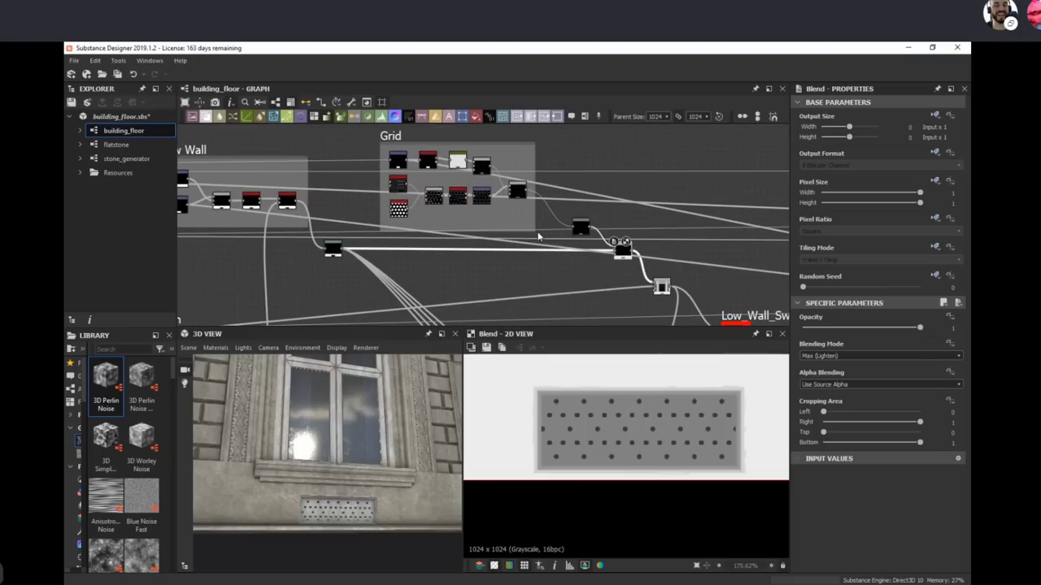
scroll(443, 231, "up", 2)
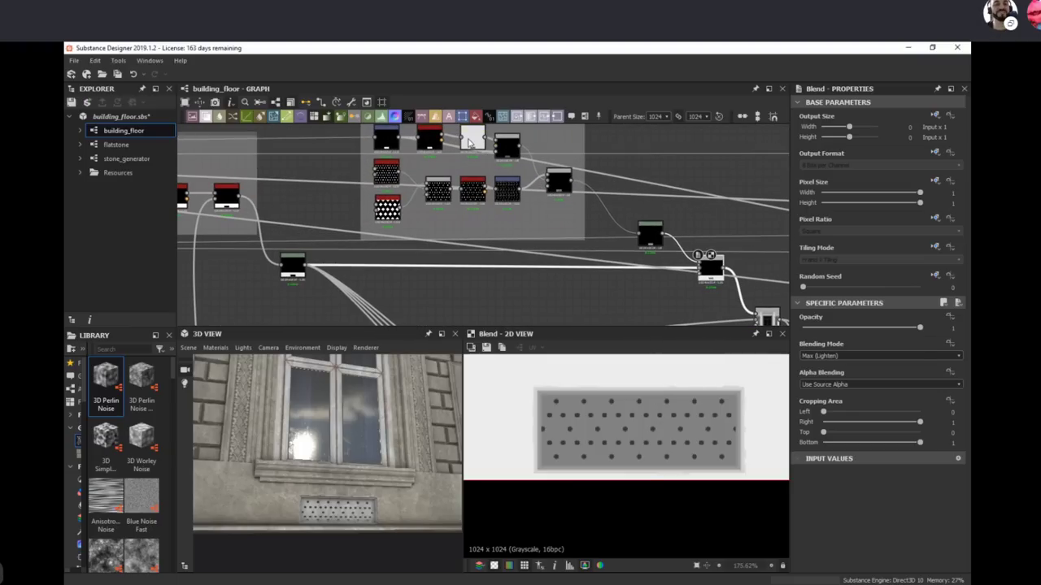
double_click(429, 141)
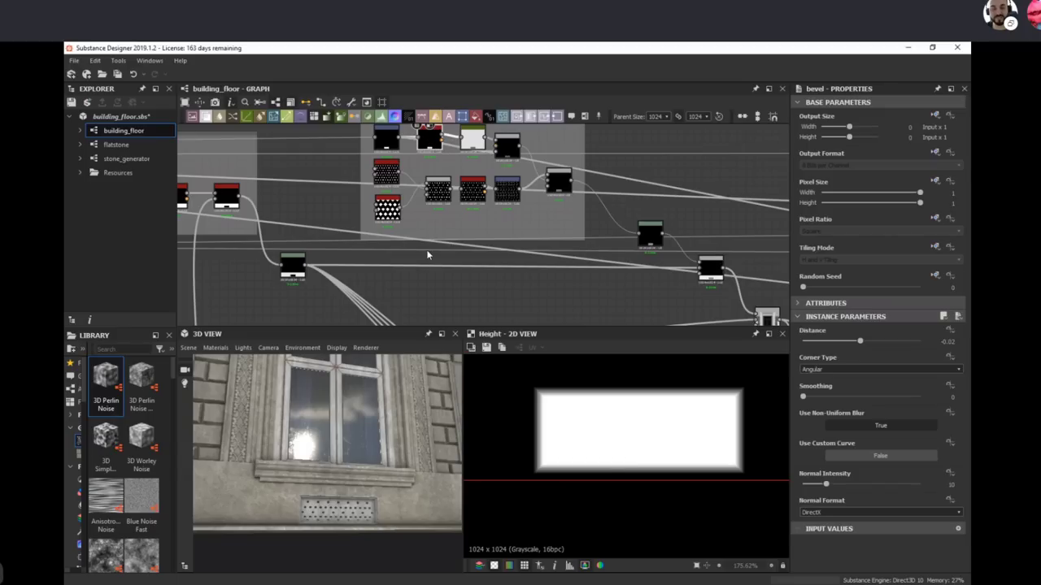
double_click(474, 141)
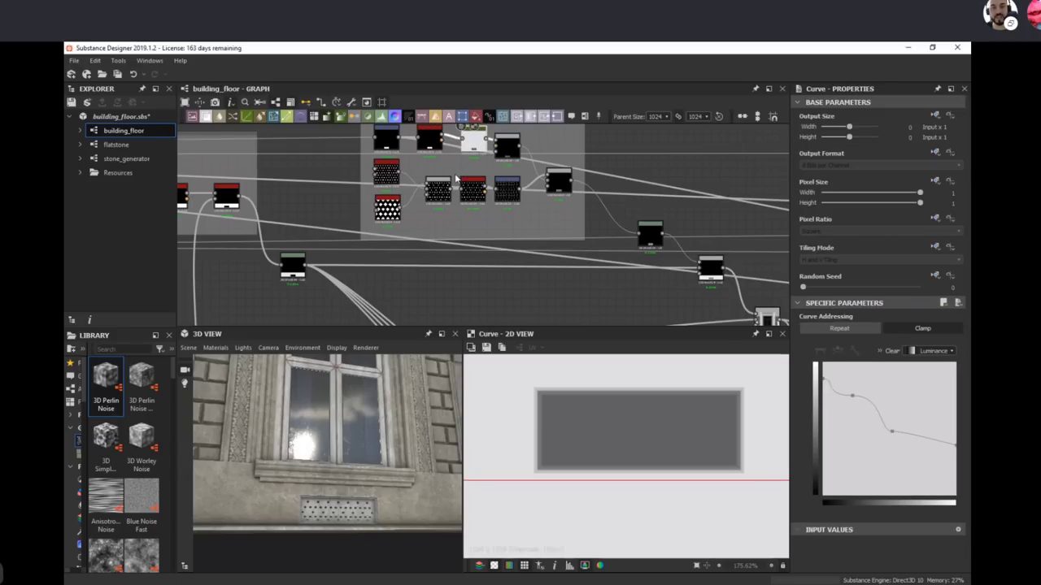
double_click(508, 149)
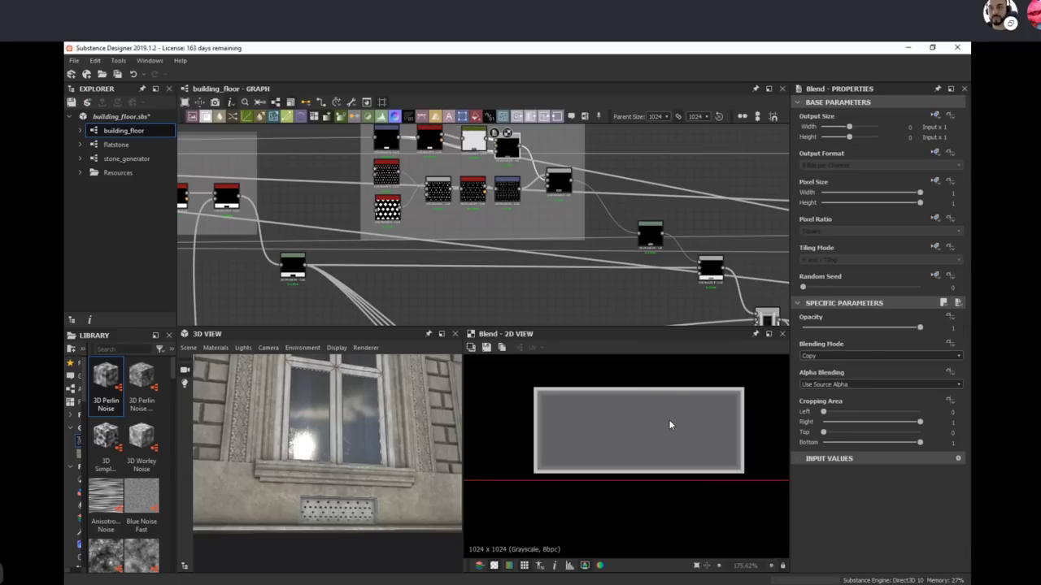
Step: Preview the Grid group's hole pattern through its Blend, bevel and transform nodes, ending at the Subtract Blend that perforates the grille
double_click(558, 182)
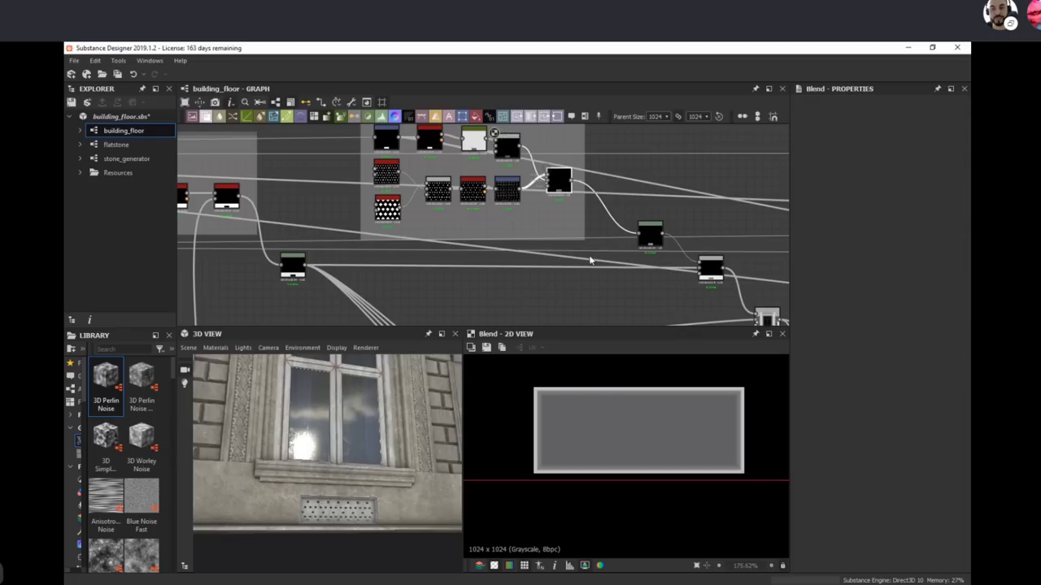
double_click(439, 189)
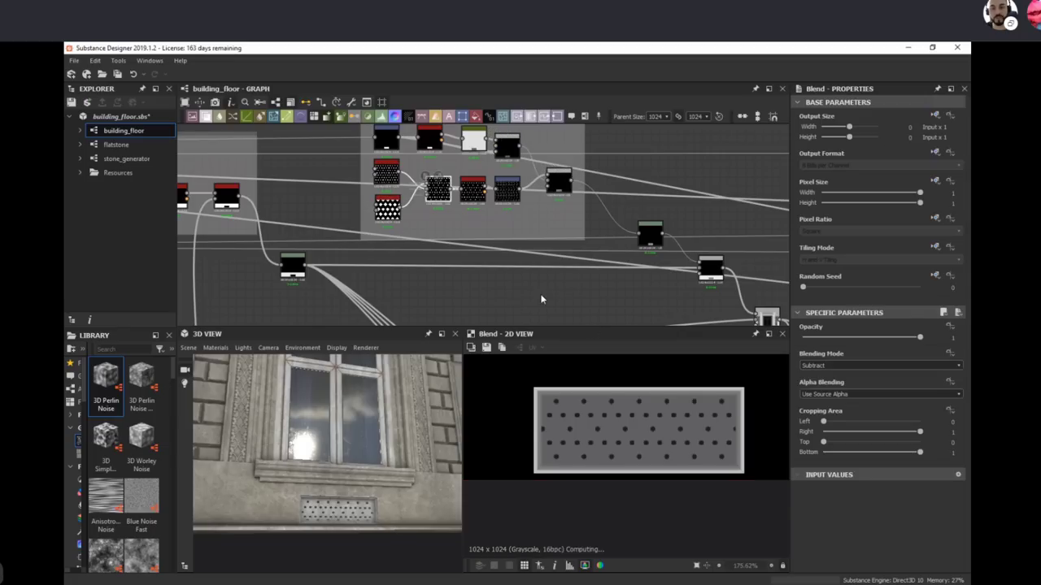
double_click(473, 190)
double_click(509, 189)
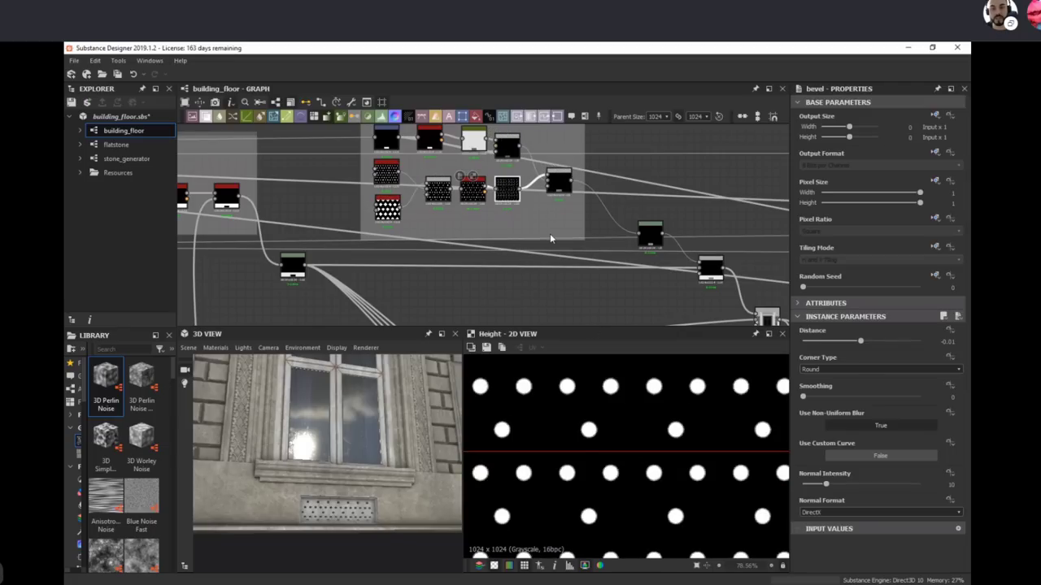
double_click(559, 183)
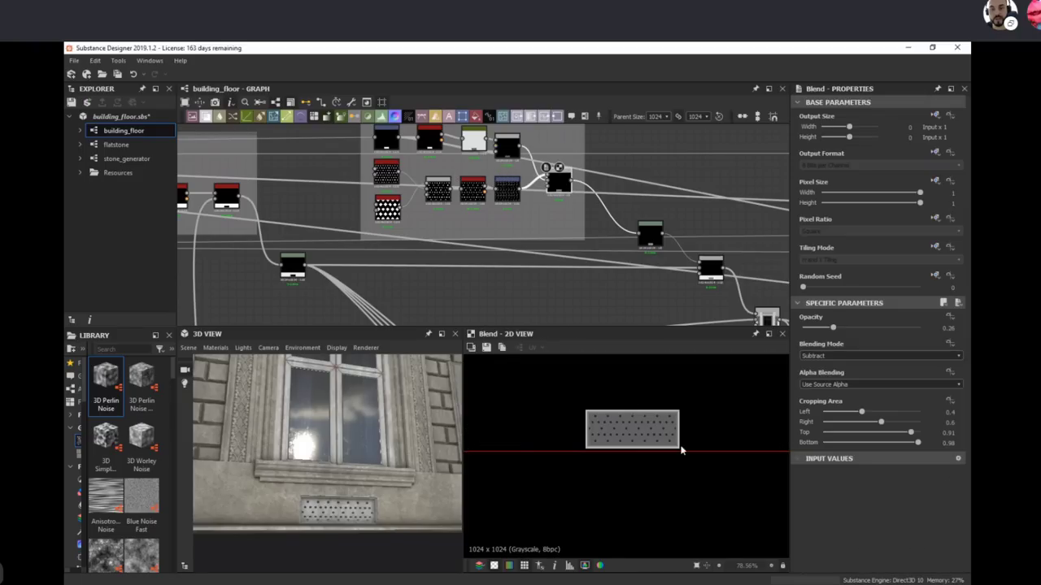
scroll(668, 435, "up", 2)
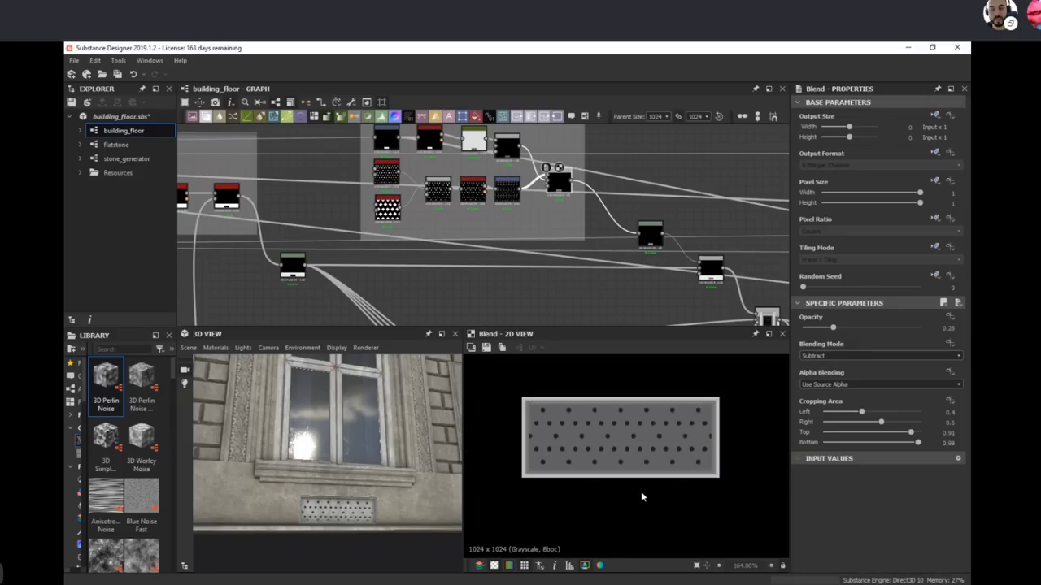
Step: Preview the Blend node joining the grille to the low wall and the Blend node adding both to the facade
middle_click_drag(590, 239, 518, 233)
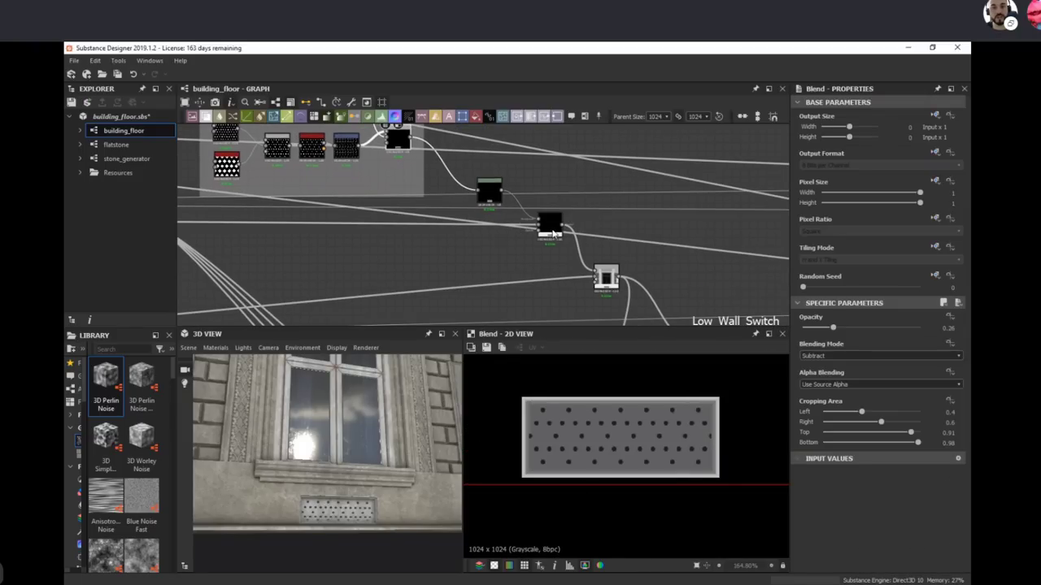
double_click(550, 225)
scroll(660, 471, "down", 3)
scroll(659, 476, "down", 1)
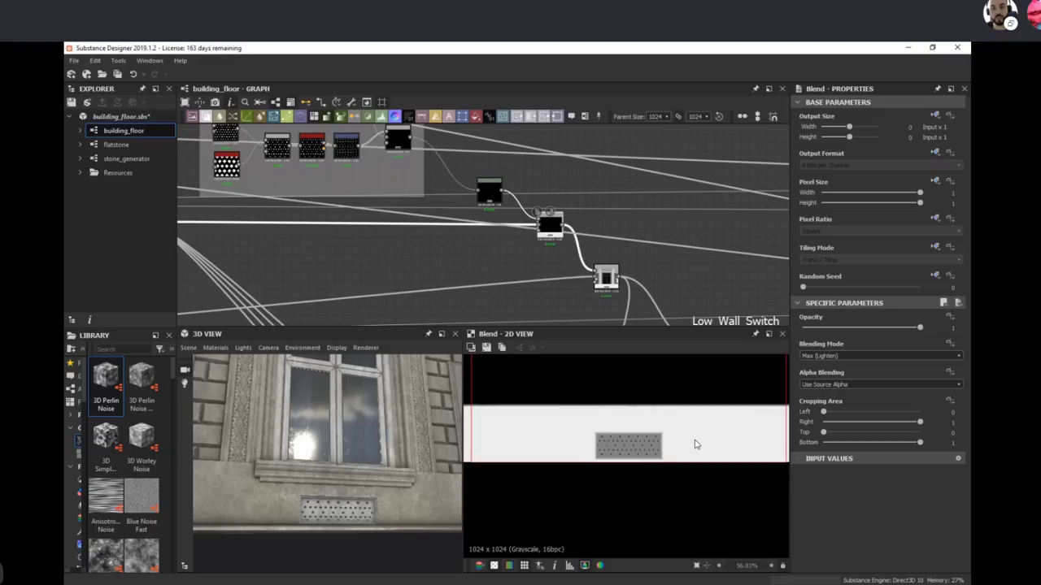
middle_click_drag(580, 208, 568, 134)
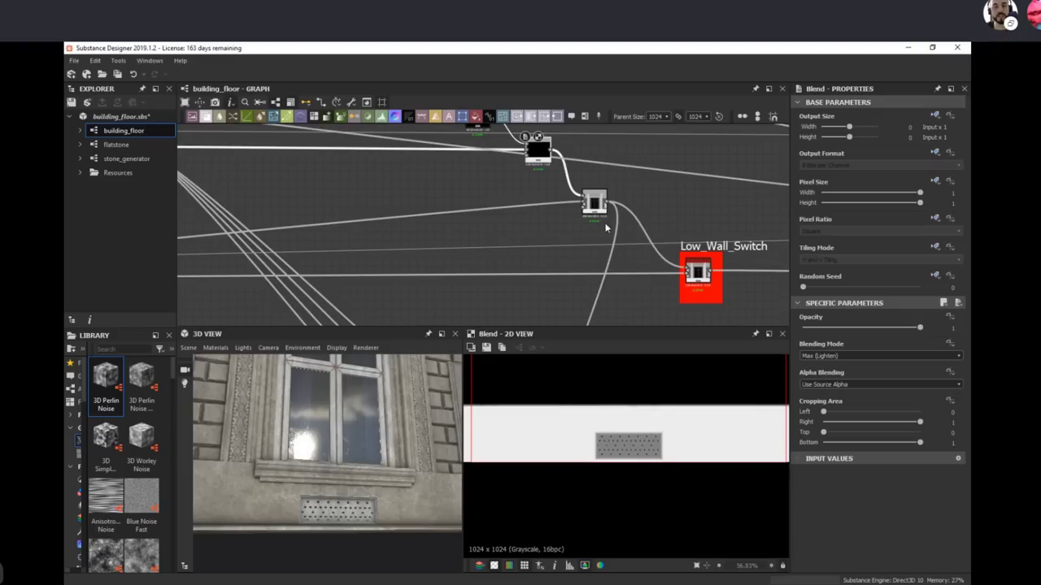
double_click(599, 209)
key("f")
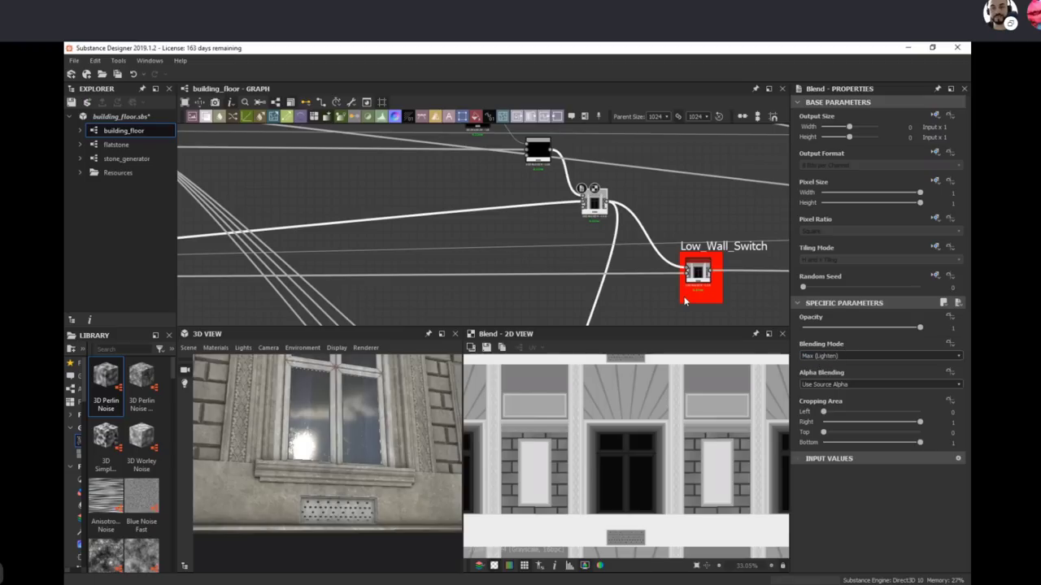
Step: Inspect the Low_Wall_Switch node and preview its second input, the facade without the low wall
scroll(697, 275, "up", 3)
left_click(558, 217)
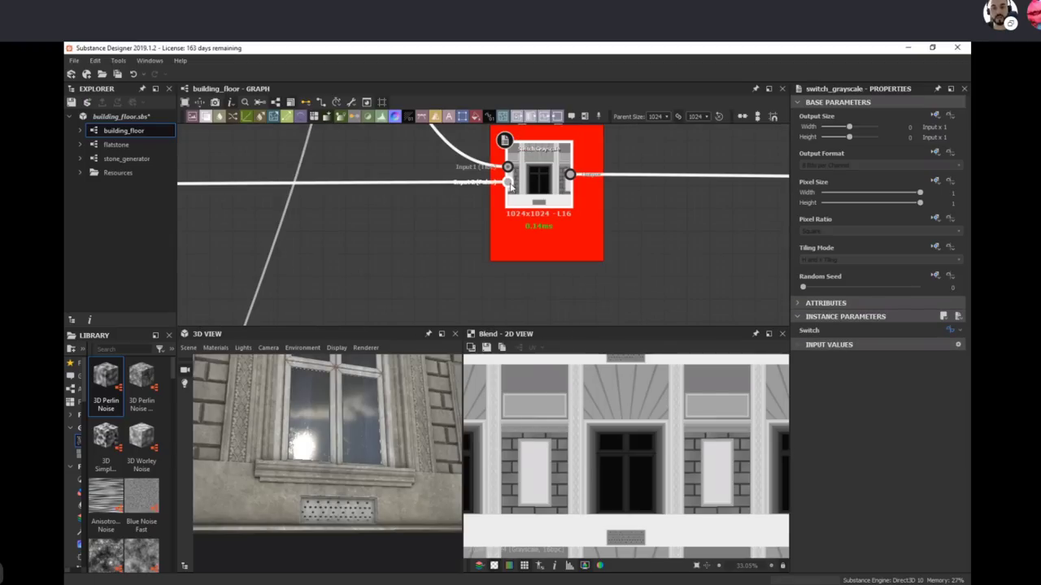
double_click(510, 184)
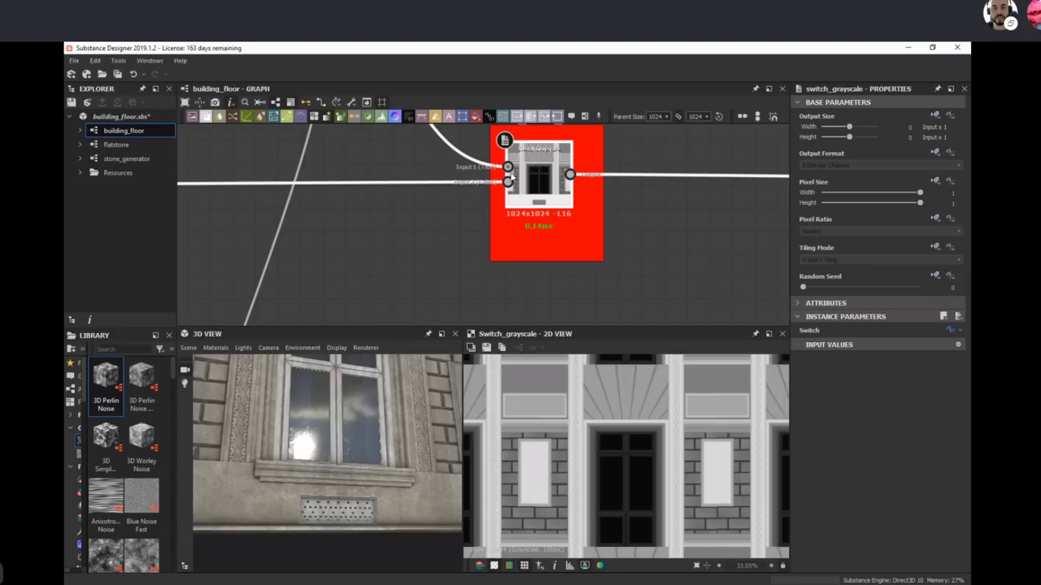
scroll(556, 194, "down", 2)
middle_click_drag(627, 216, 604, 261)
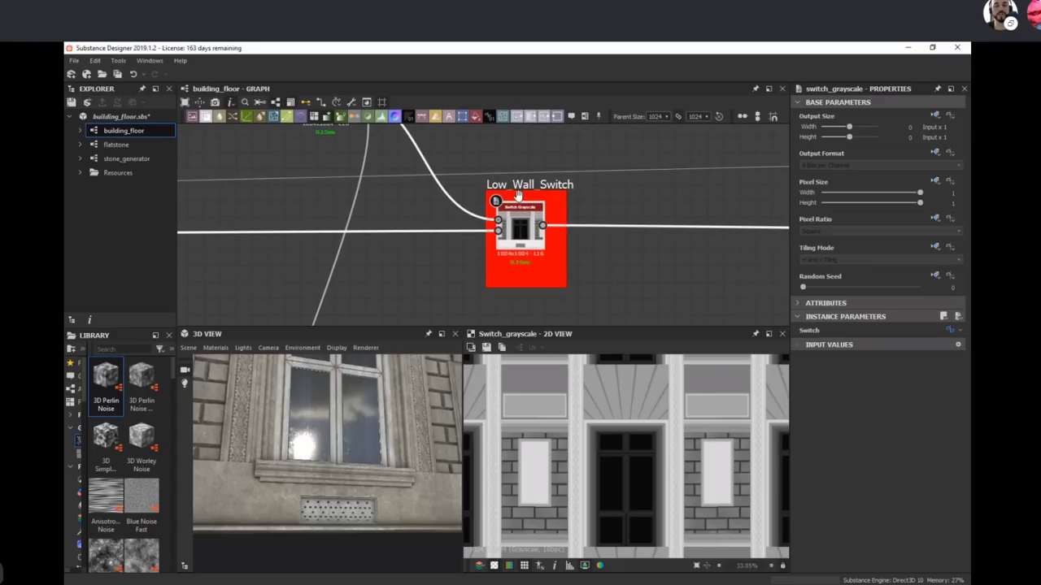
Step: Compare the Low_Wall_Switch output with the Height_Adjustment histogram range node that follows it
scroll(633, 246, "down", 3)
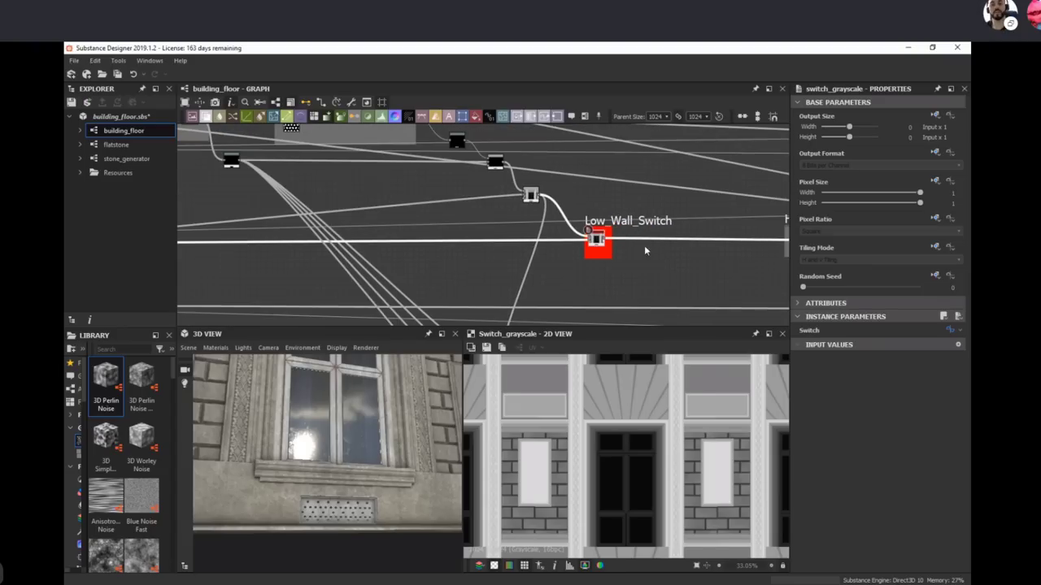
middle_click_drag(643, 245, 415, 266)
middle_click_drag(569, 259, 504, 269)
left_click(503, 268)
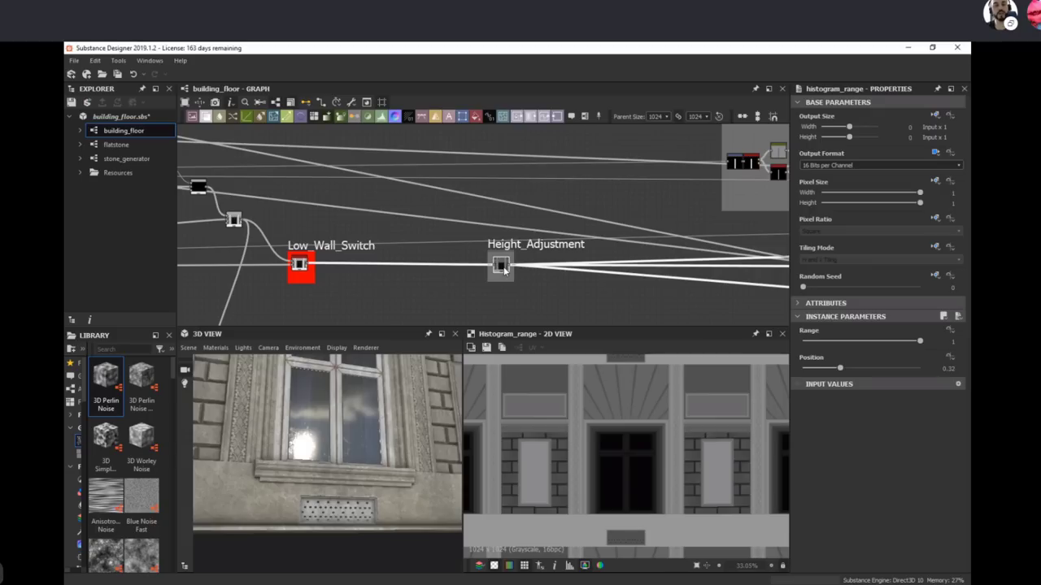
double_click(299, 264)
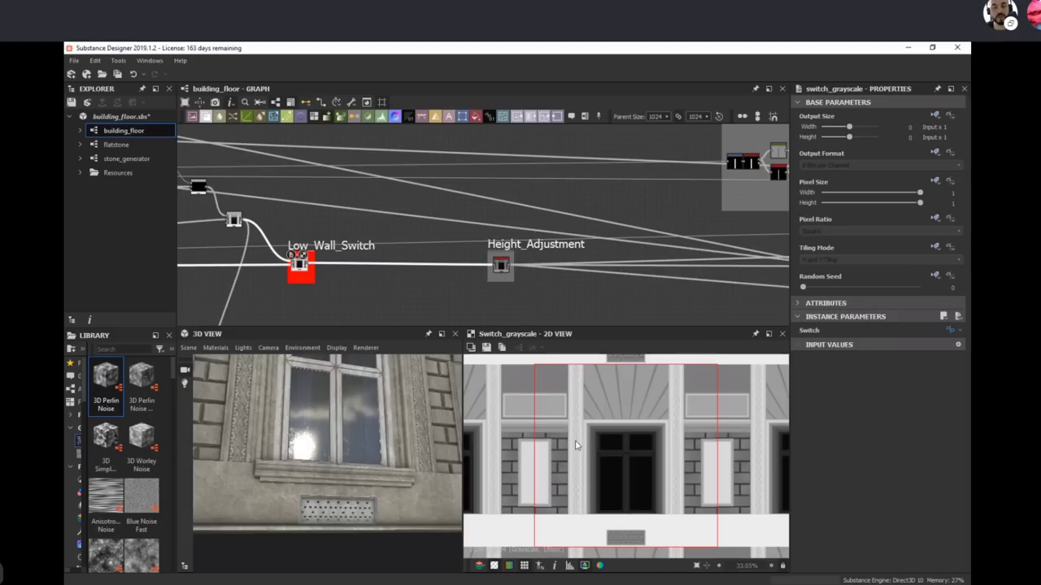
double_click(501, 265)
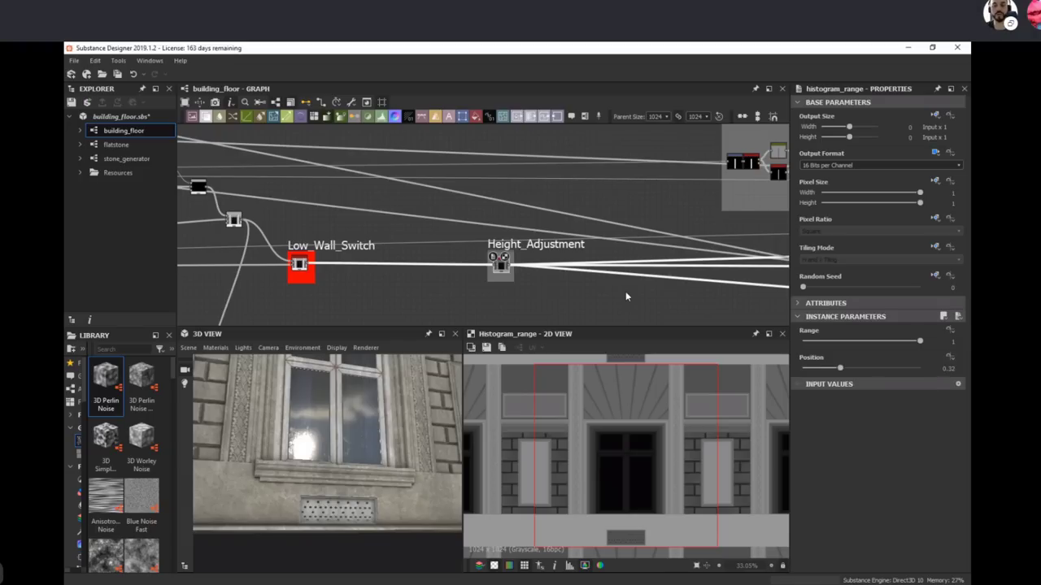
Step: Preview the Blend node before Shutters_Switch that places the closed shutters over the facade's window
middle_click_drag(709, 304, 375, 304)
middle_click_drag(743, 262, 503, 263)
scroll(503, 263, "down", 1)
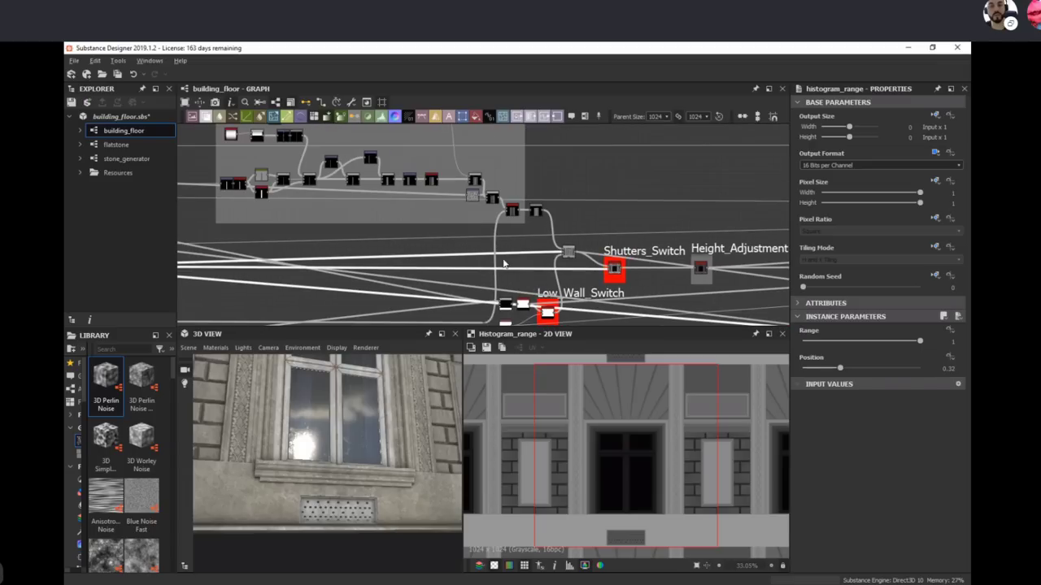
double_click(568, 253)
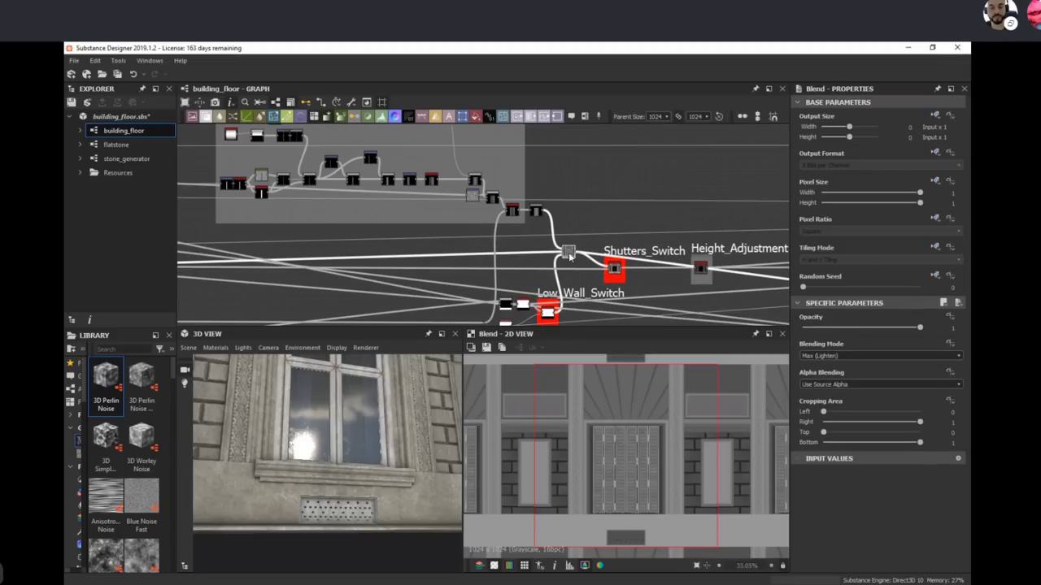
scroll(669, 484, "up", 3)
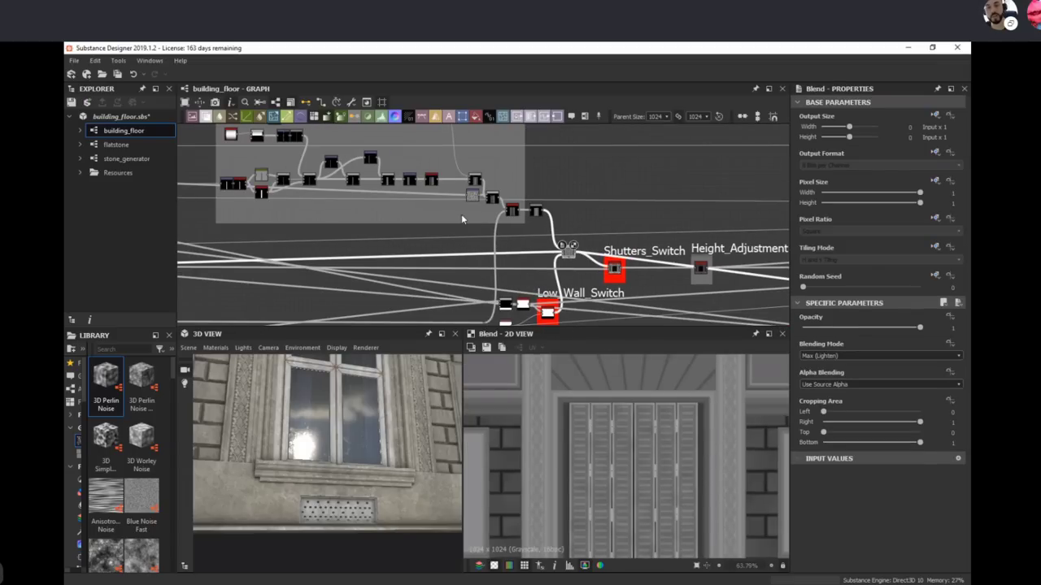
Step: Examine the Shutters group's node chain and preview the Copy Blend node that forms a single shutter panel
scroll(431, 220, "down", 3)
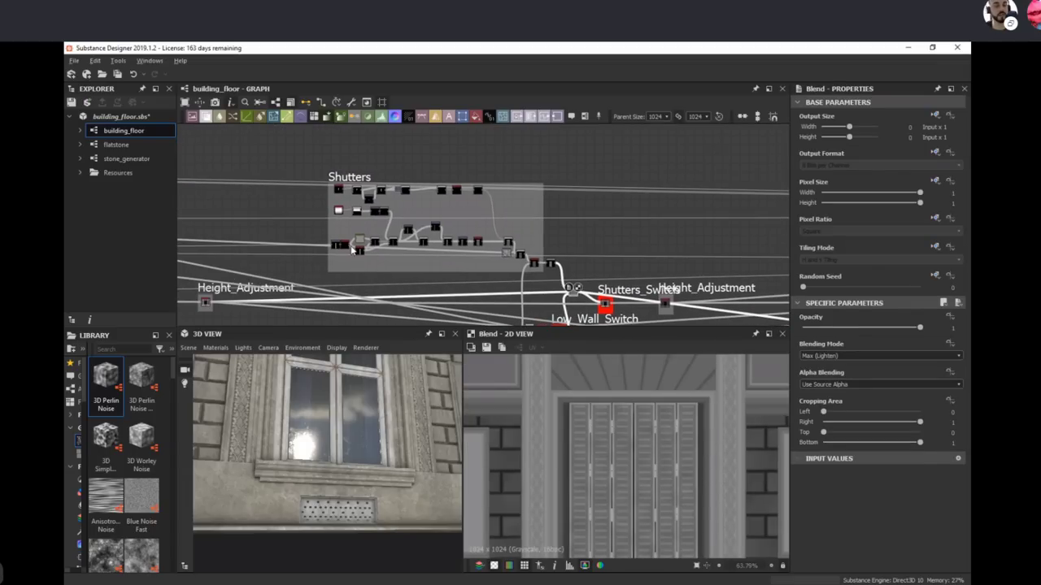
scroll(439, 260, "up", 2)
scroll(439, 256, "up", 2)
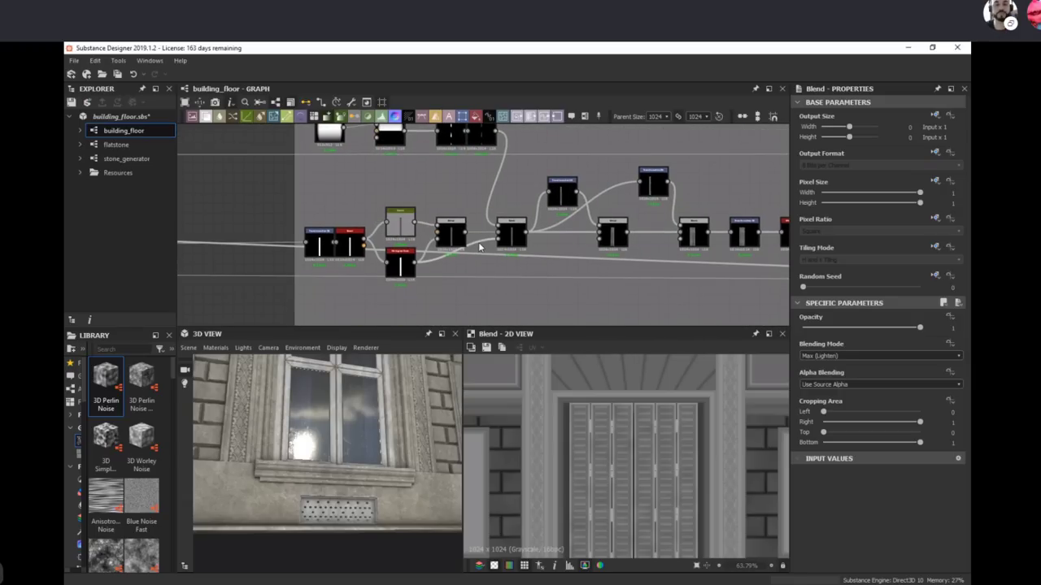
middle_click_drag(496, 231, 510, 271)
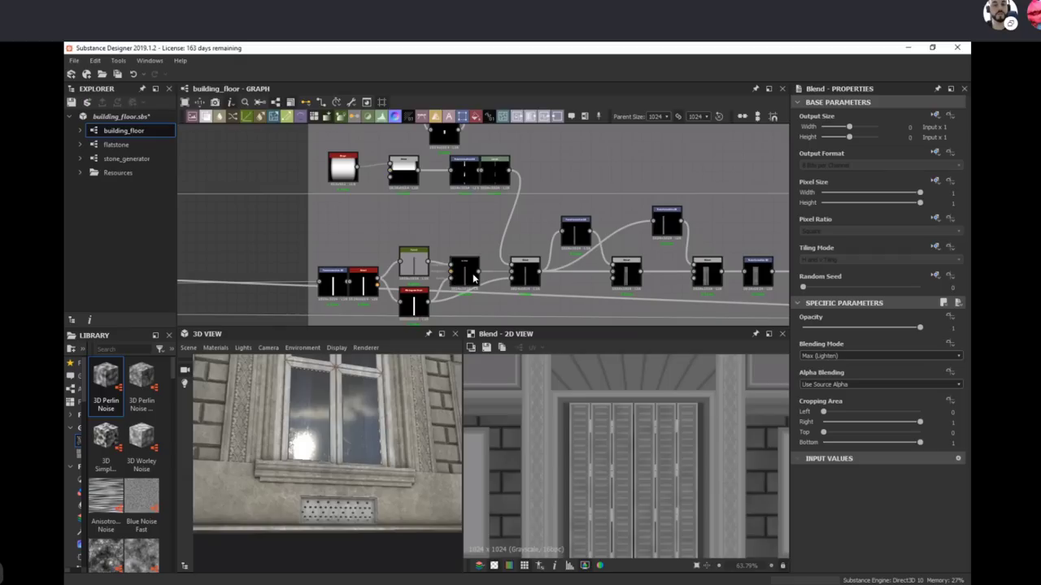
left_click(472, 273)
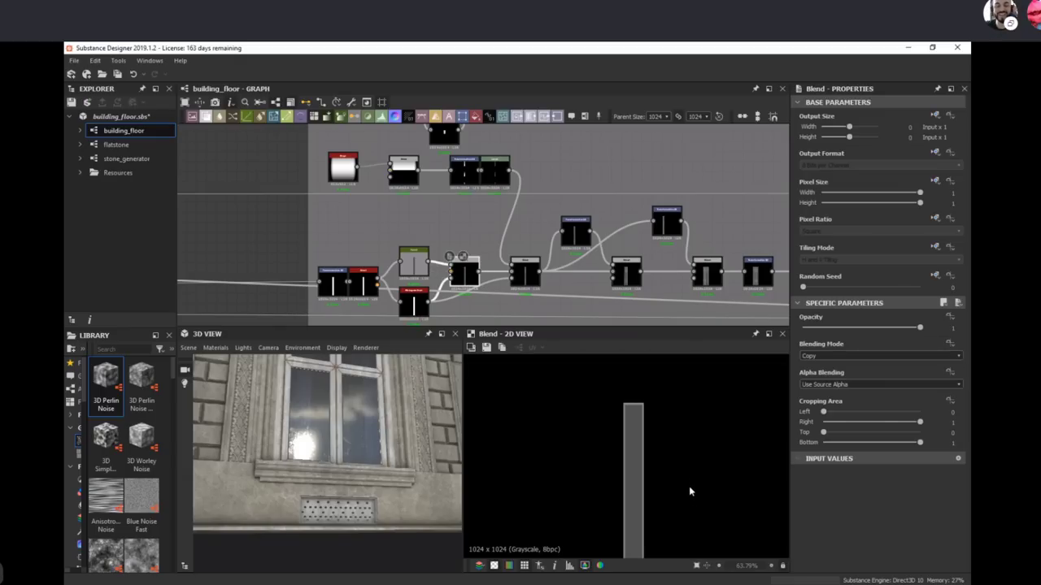
scroll(707, 285, "down", 3)
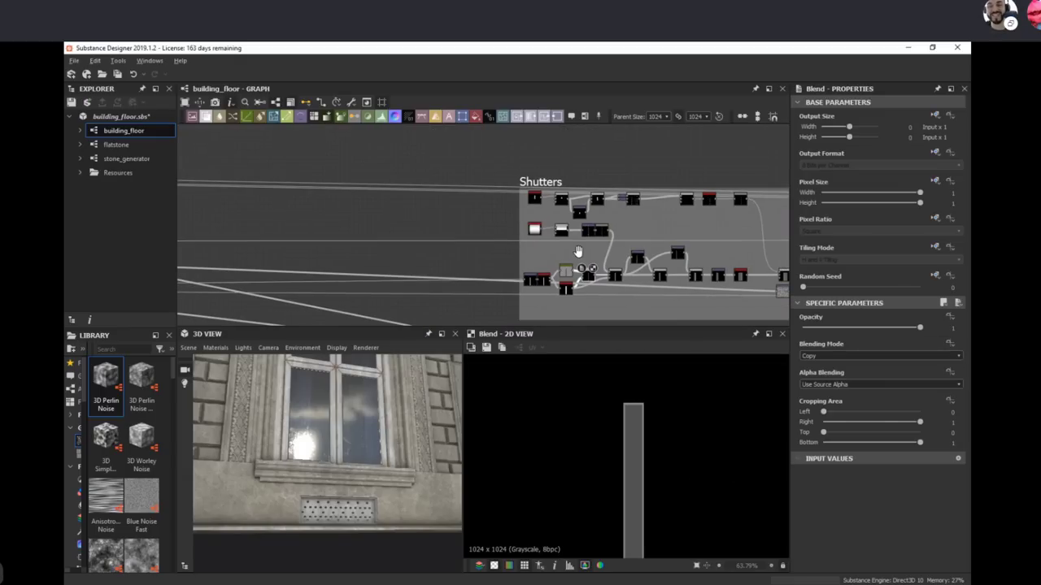
middle_click_drag(748, 309, 521, 251)
scroll(606, 299, "down", 3)
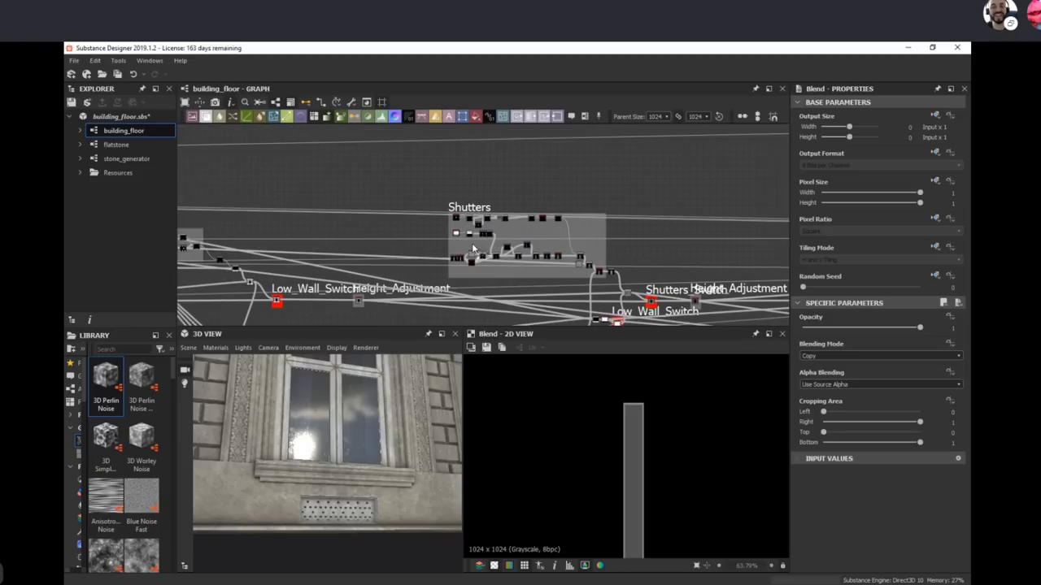
scroll(479, 271, "up", 5)
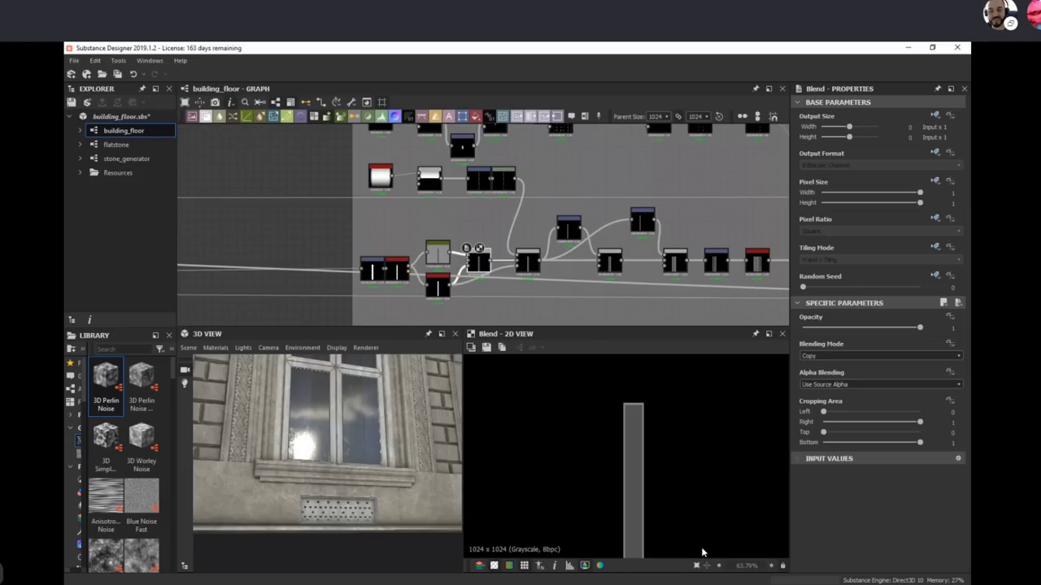
Step: Examine the nodes forming the framed shutter strip, from the untiled Transformation 2D through the Curve and Copy blend to the Max (Lighten) blend
scroll(704, 528, "up", 4)
left_click(369, 278)
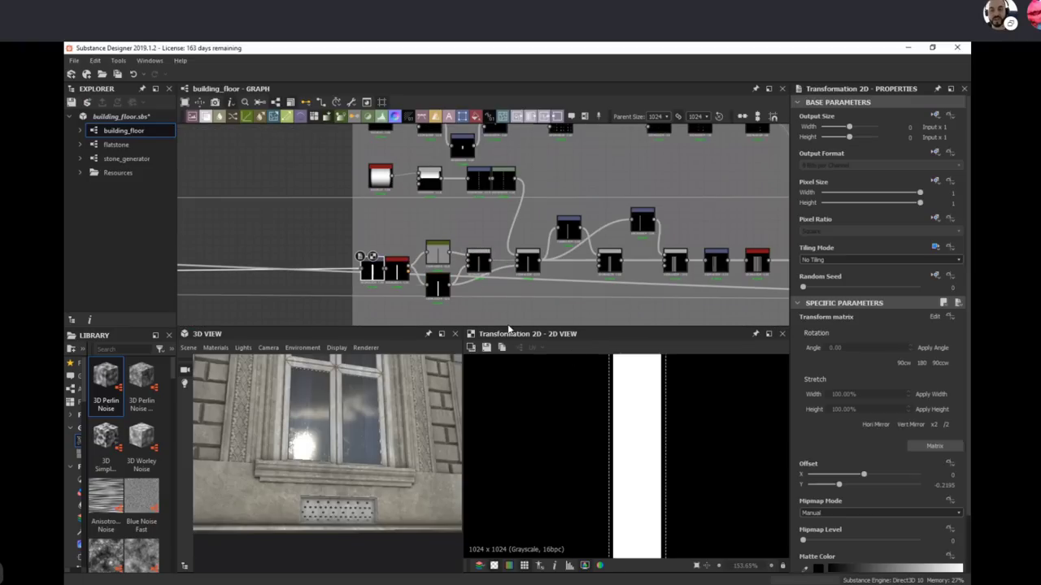
scroll(674, 464, "down", 2)
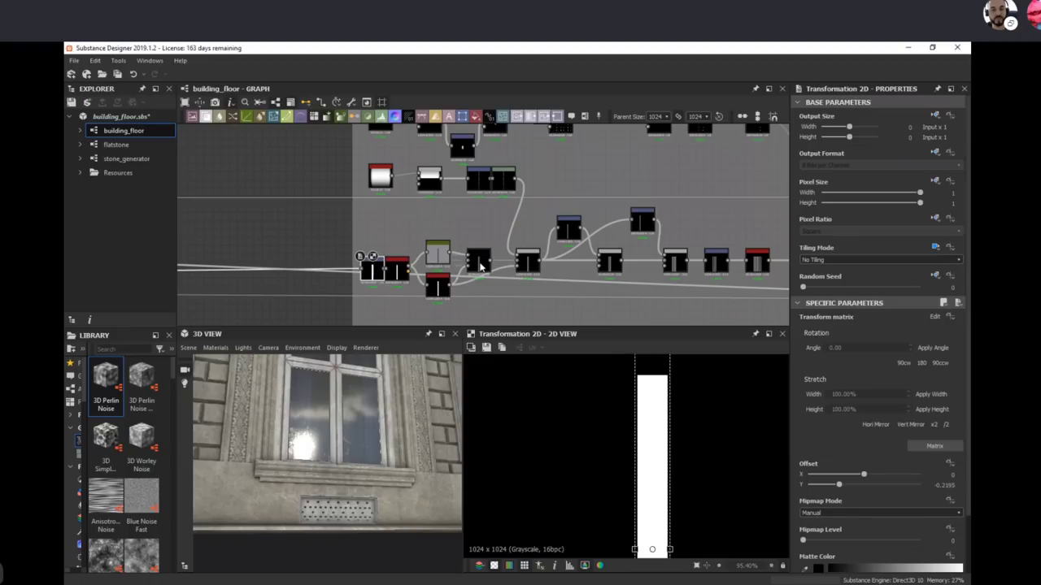
left_click(480, 264)
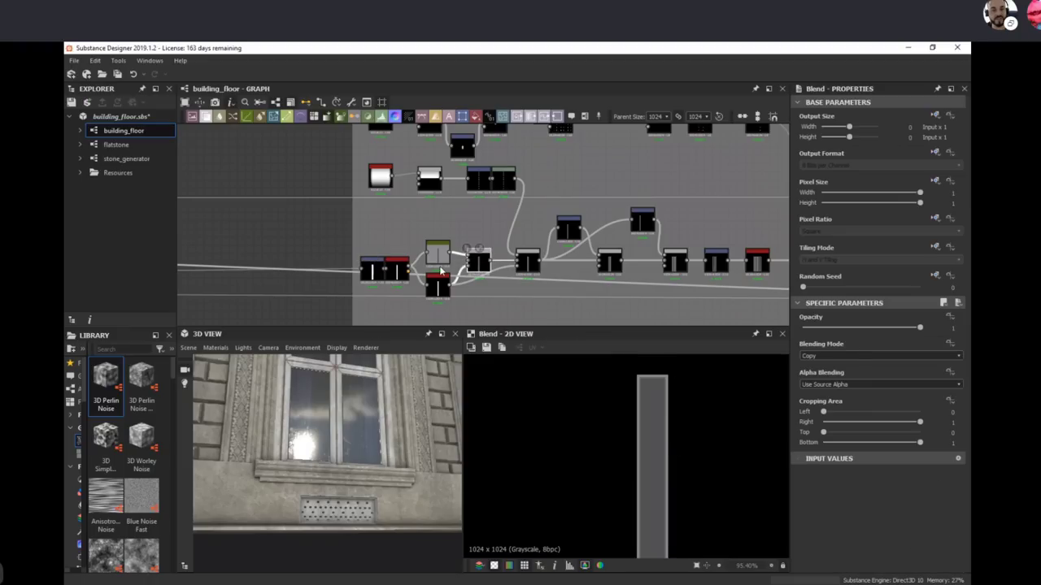
double_click(398, 271)
double_click(437, 257)
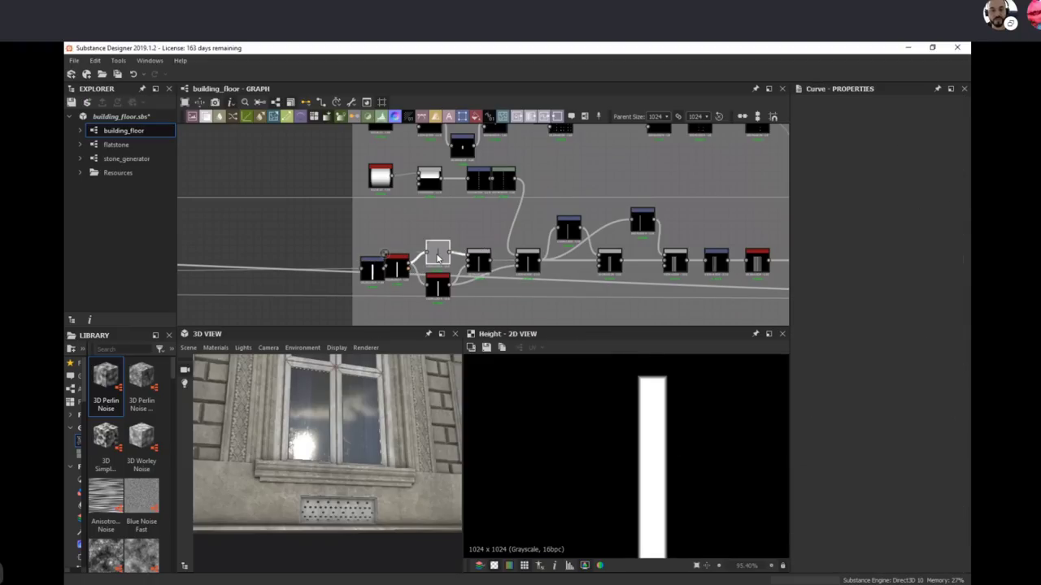
left_click(480, 262)
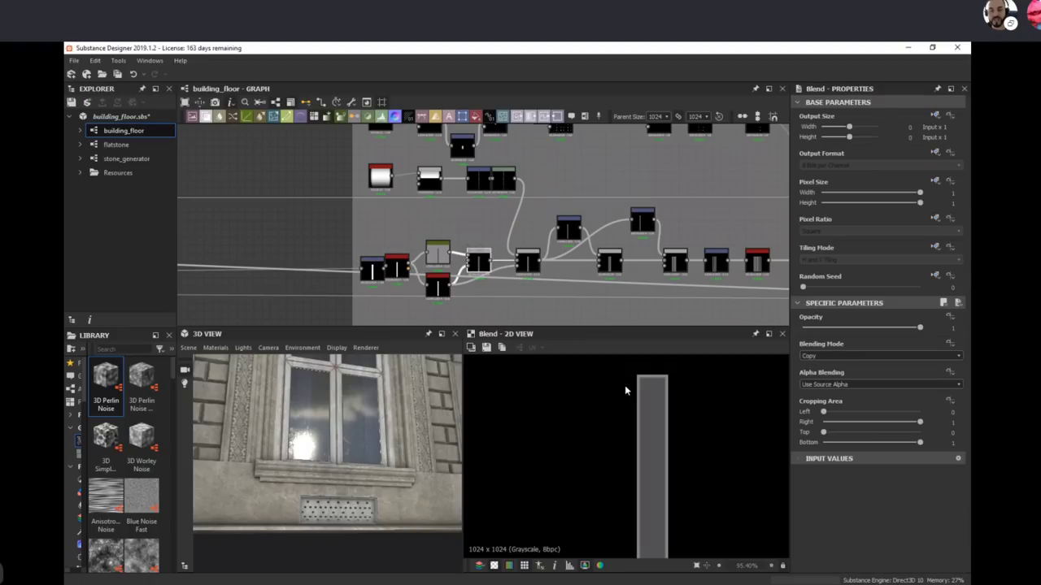
left_click(528, 266)
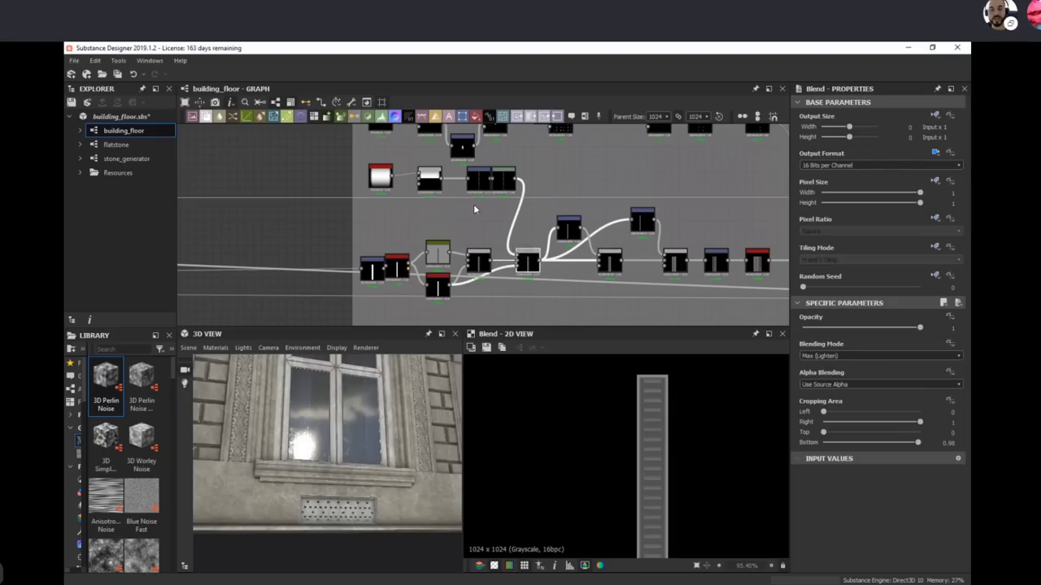
Step: Examine the slat source: the wide capsule Shape, its Blend and a close-up of the vertically tiled Transformation 2D
left_click(380, 176)
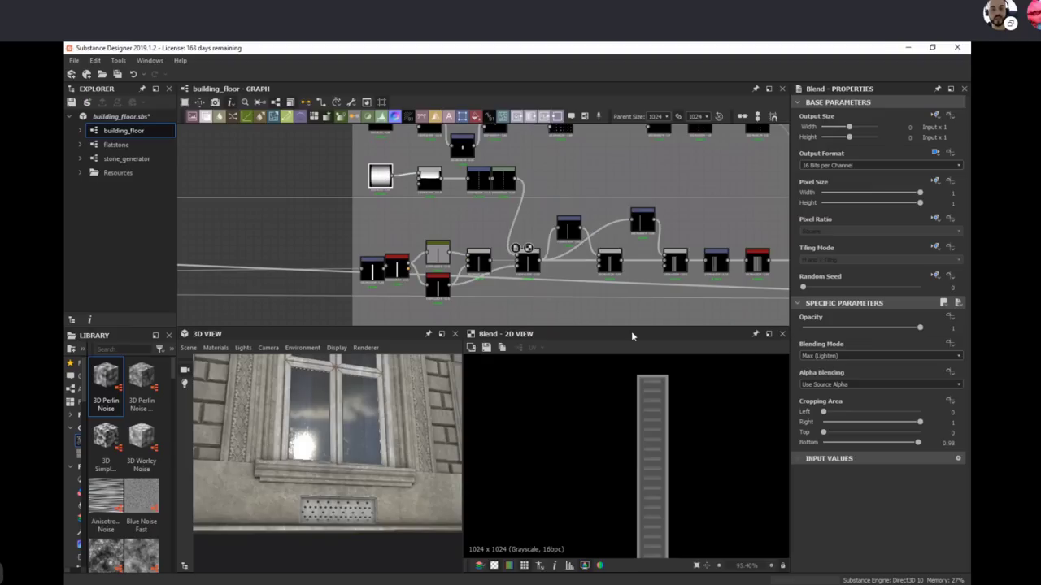
scroll(580, 383, "down", 3)
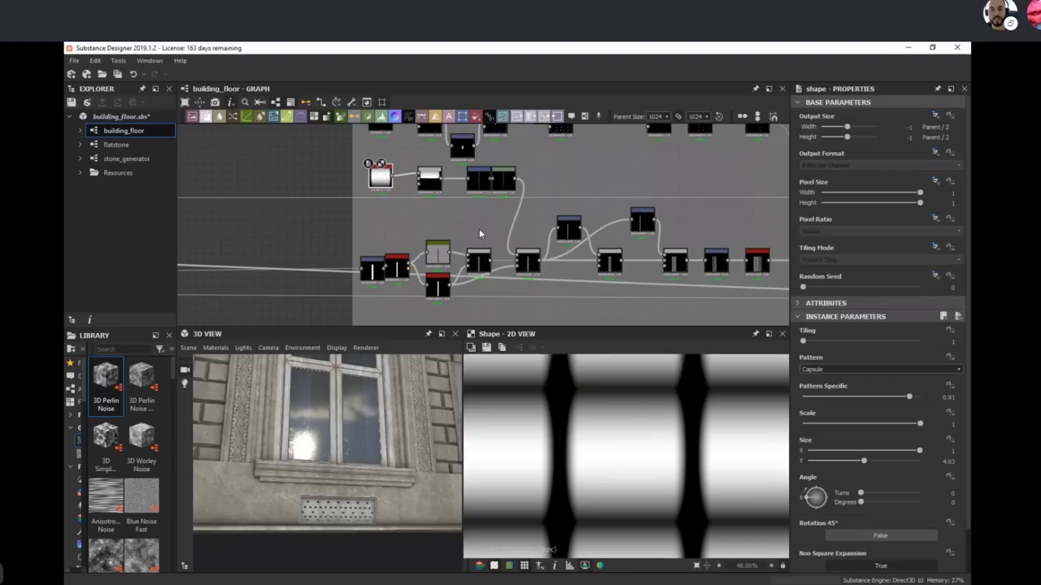
left_click(426, 181)
left_click(480, 179)
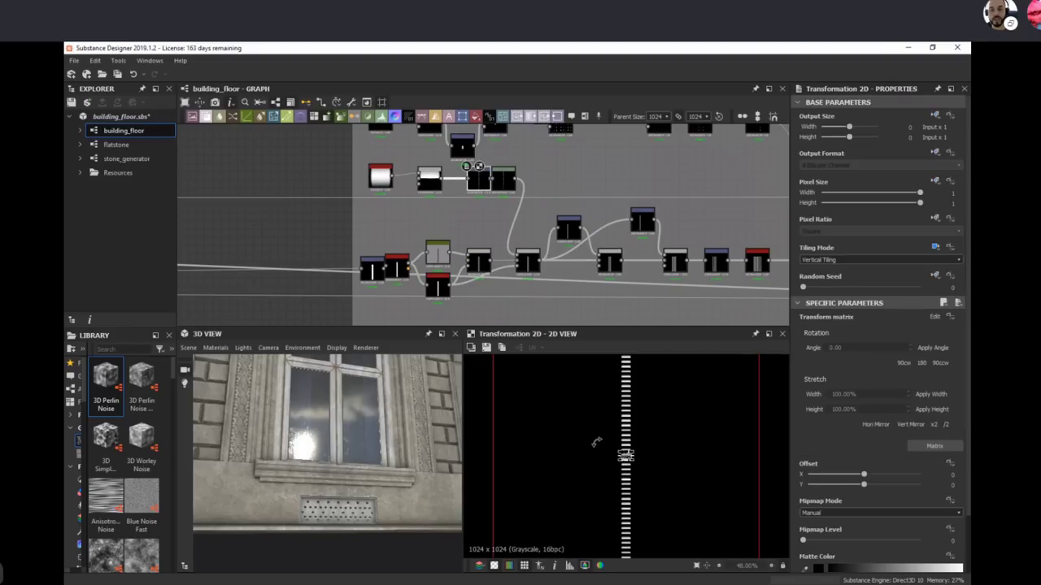
scroll(633, 457, "up", 4)
middle_click_drag(617, 456, 730, 548)
middle_click_drag(645, 480, 576, 405)
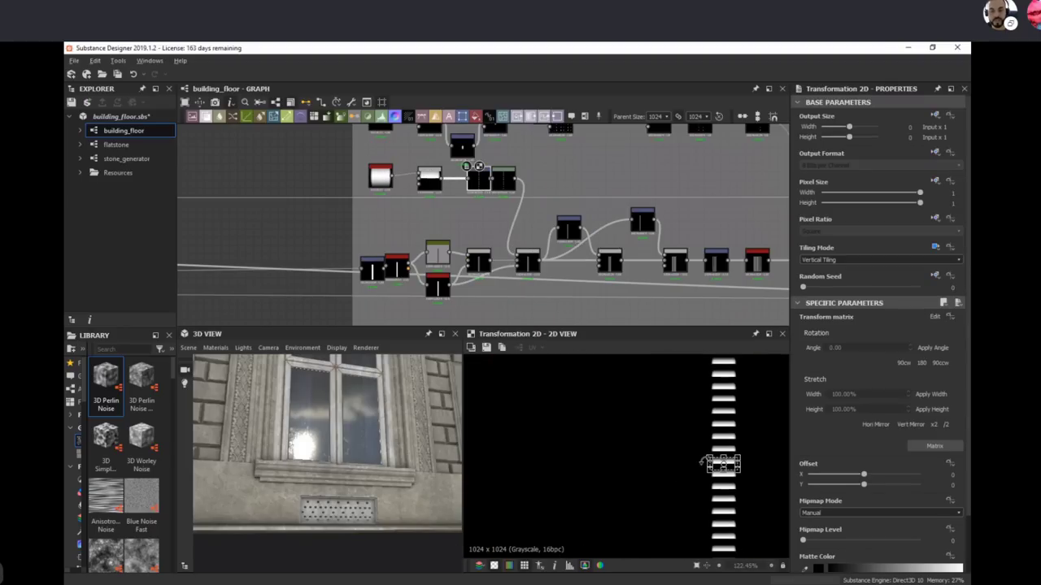
scroll(704, 462, "up", 3)
scroll(699, 470, "up", 3)
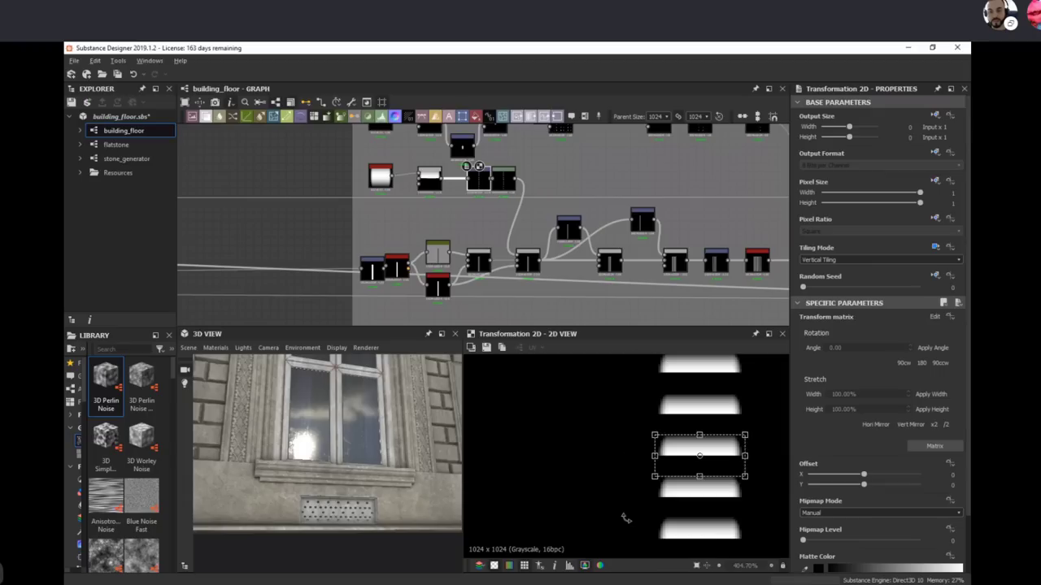
Step: Compare the full capsule Shape with its half-cropped Blend, the tiled slat column and the Levels node after it
left_click(382, 183)
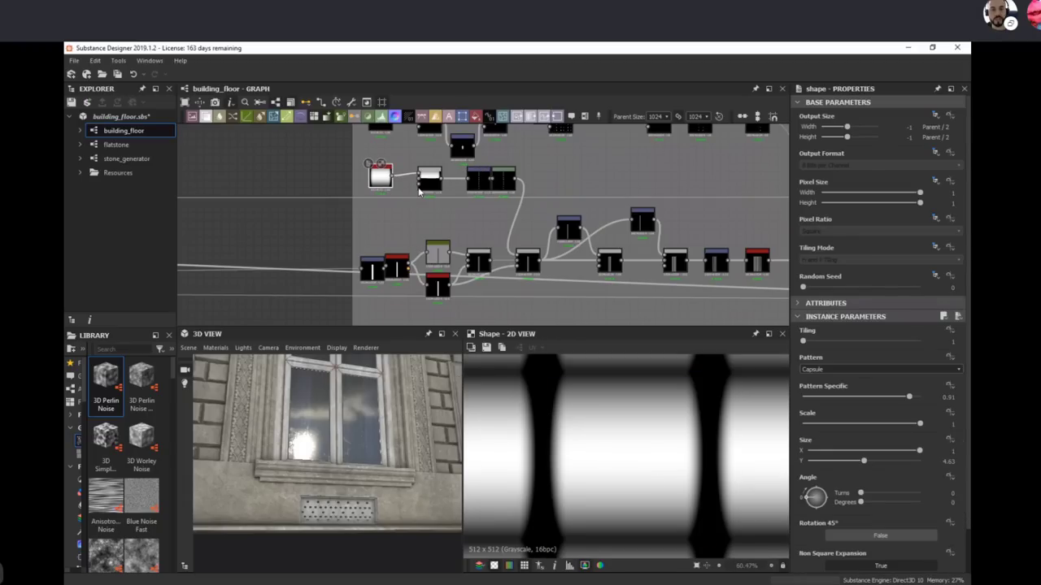
left_click(430, 182)
scroll(715, 496, "down", 3)
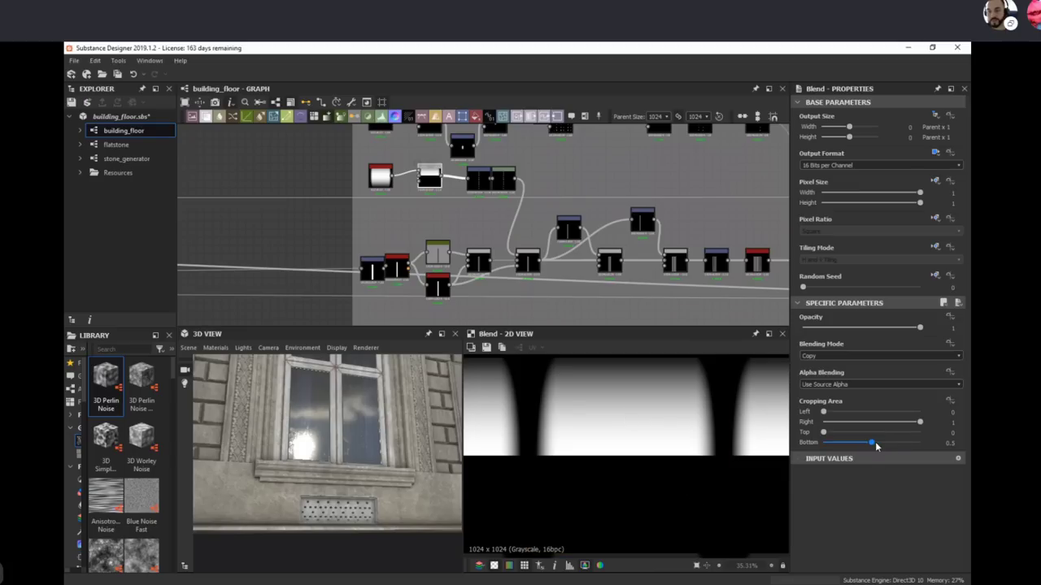
scroll(650, 476, "down", 1)
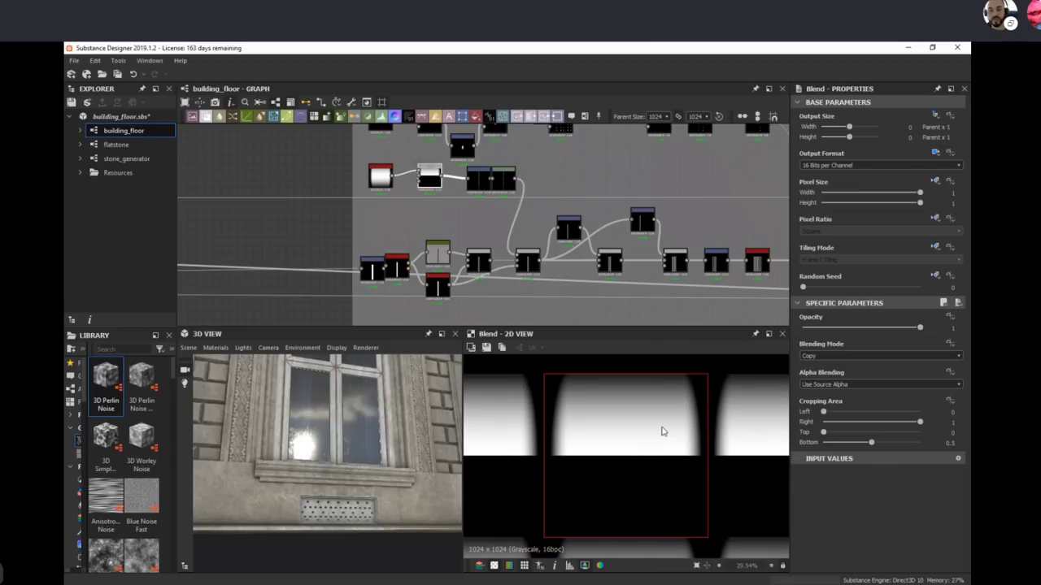
left_click(478, 179)
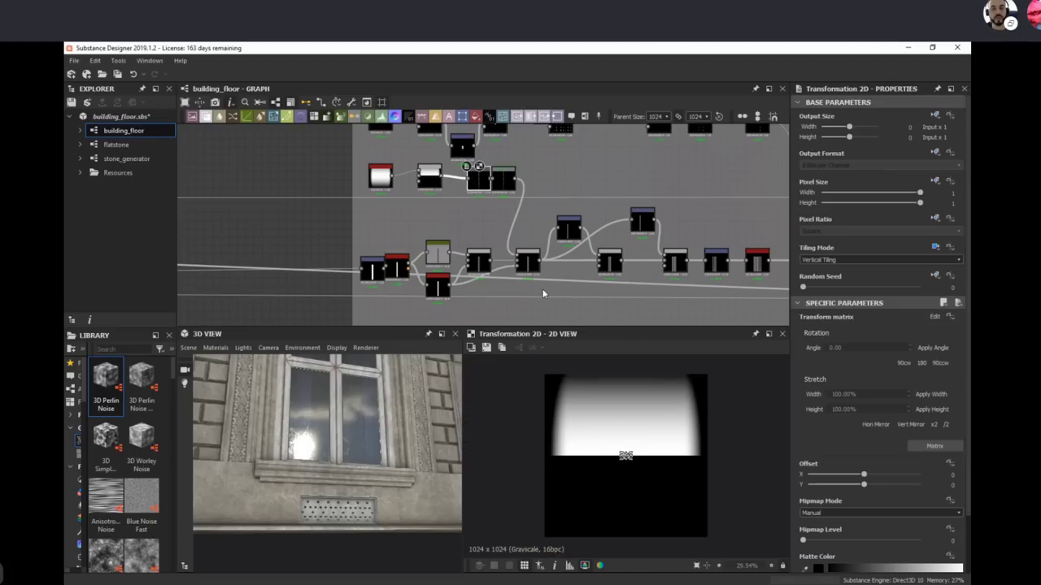
scroll(585, 454, "up", 10)
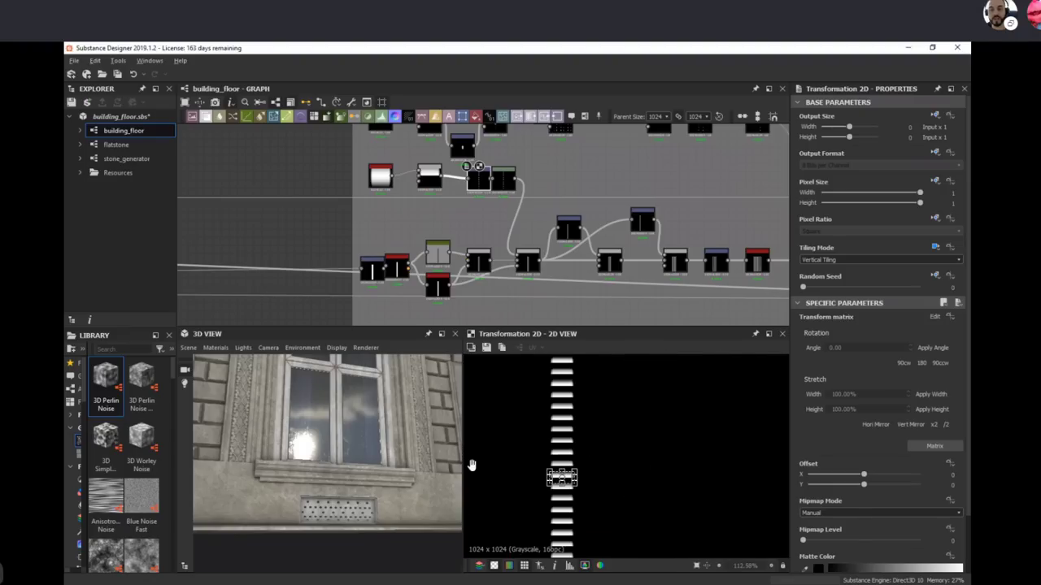
left_click(504, 179)
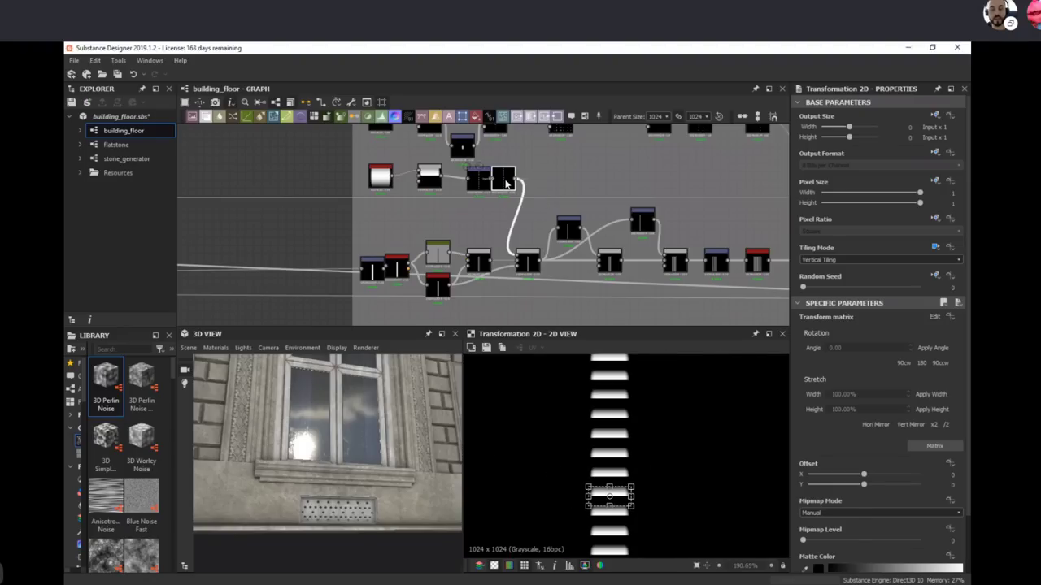
Step: Examine how the slatted strip is offset, combined into several strips, shifted and mirrored on the X axis in the lower shutter chain
left_click(528, 263)
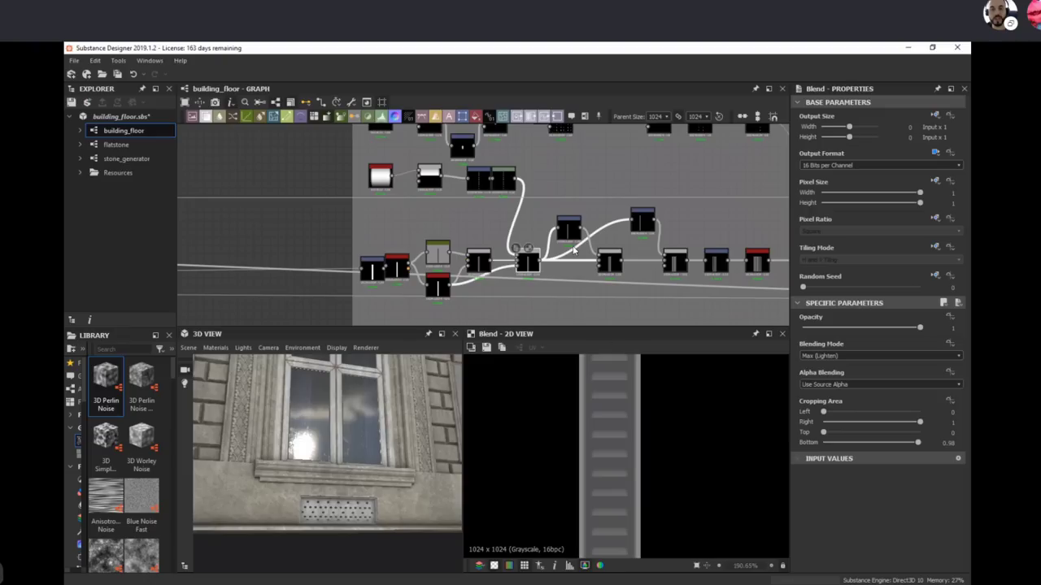
left_click(571, 232)
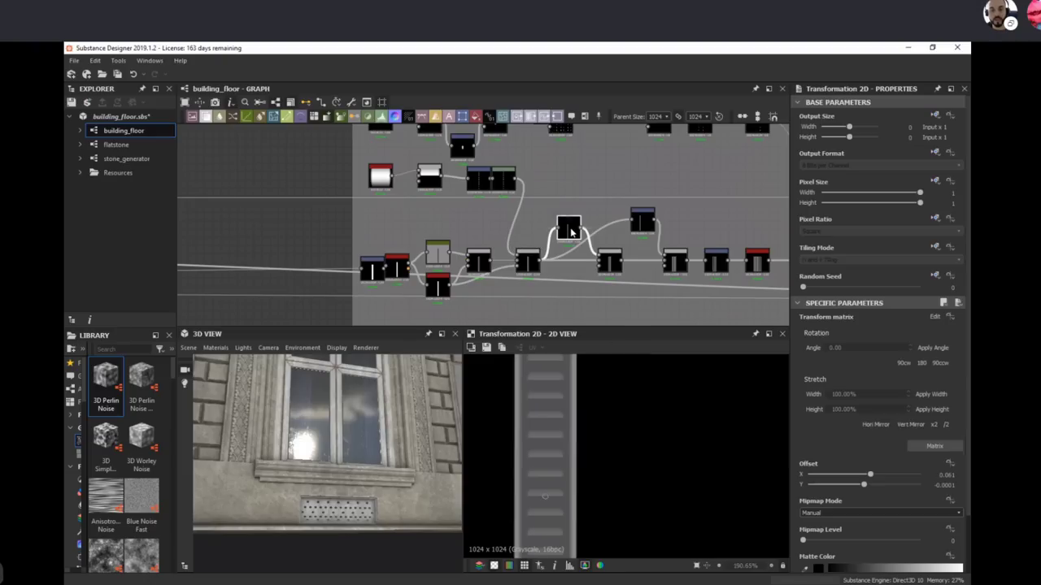
left_click(608, 258)
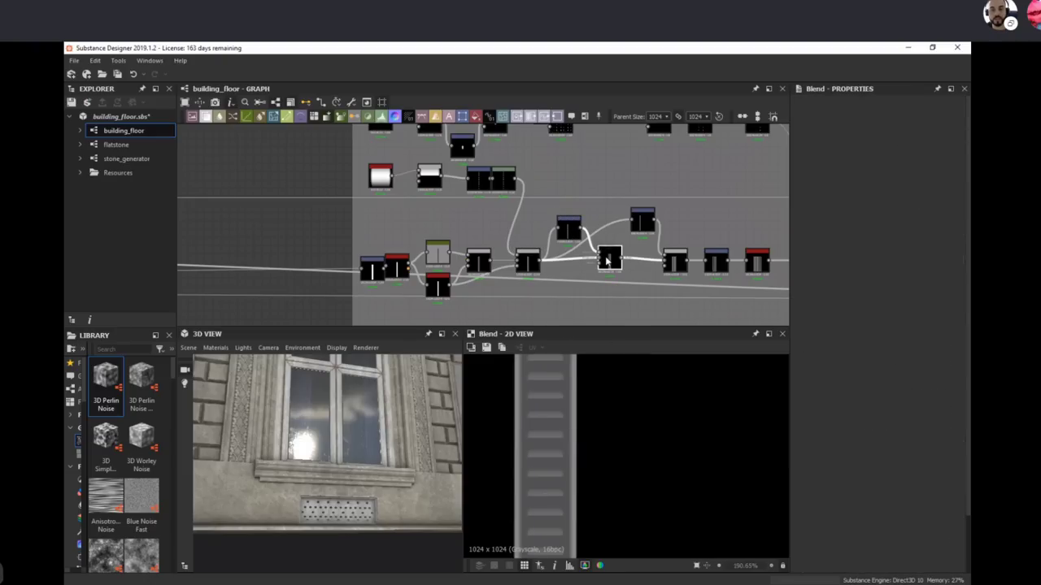
left_click(675, 262)
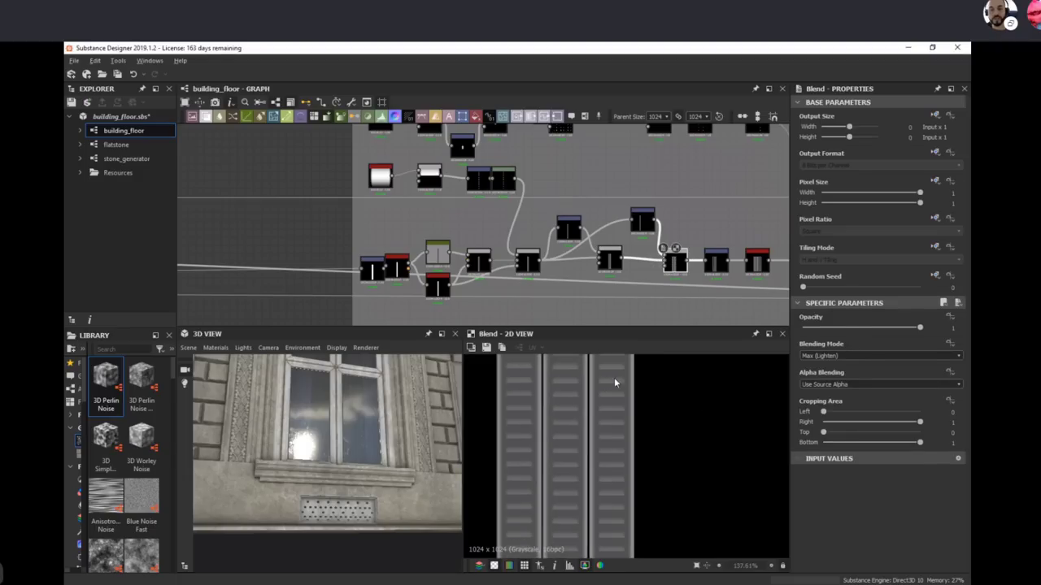
left_click(715, 261)
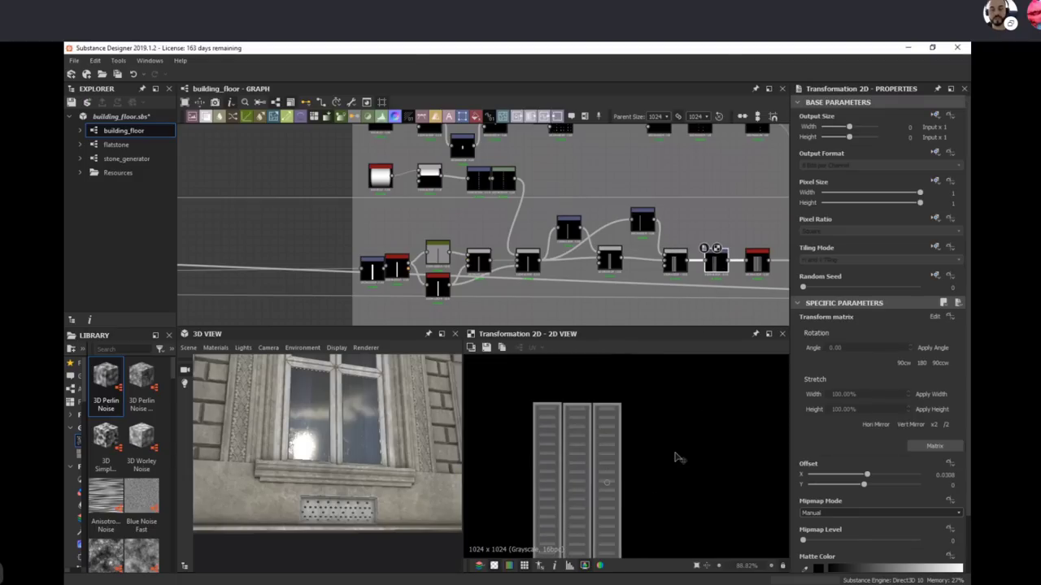
left_click(756, 264)
scroll(662, 487, "down", 2)
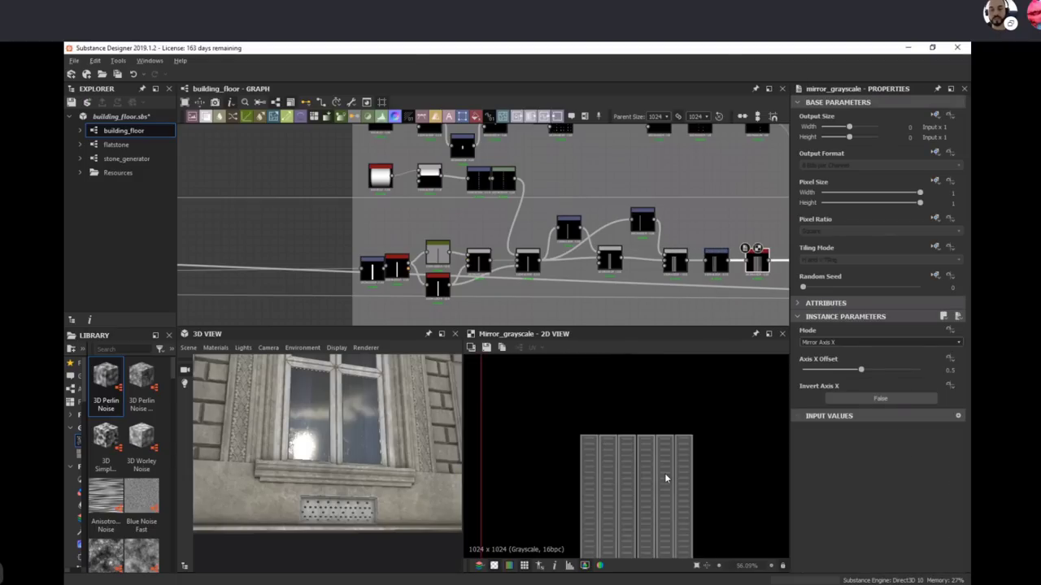
middle_click_drag(666, 479, 614, 427)
middle_click_drag(706, 257, 626, 227)
scroll(591, 433, "down", 1)
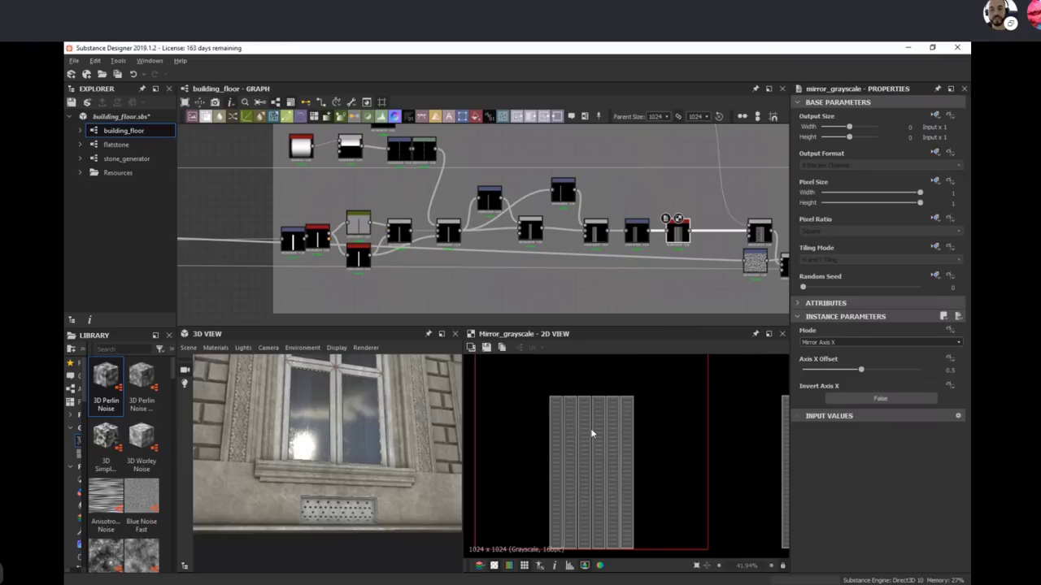
Step: Examine the upper shutter chain's small capsule pattern, covering its mirrored output, source Shape, half-cropped Blend and tiled Add (Linear Dodge) blend
middle_click_drag(695, 260, 607, 313)
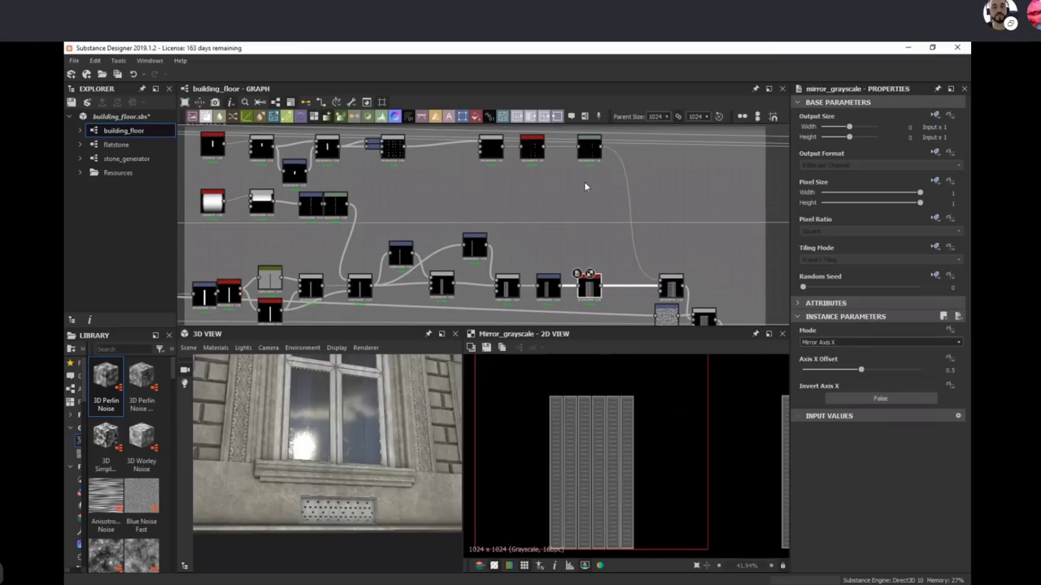
double_click(534, 150)
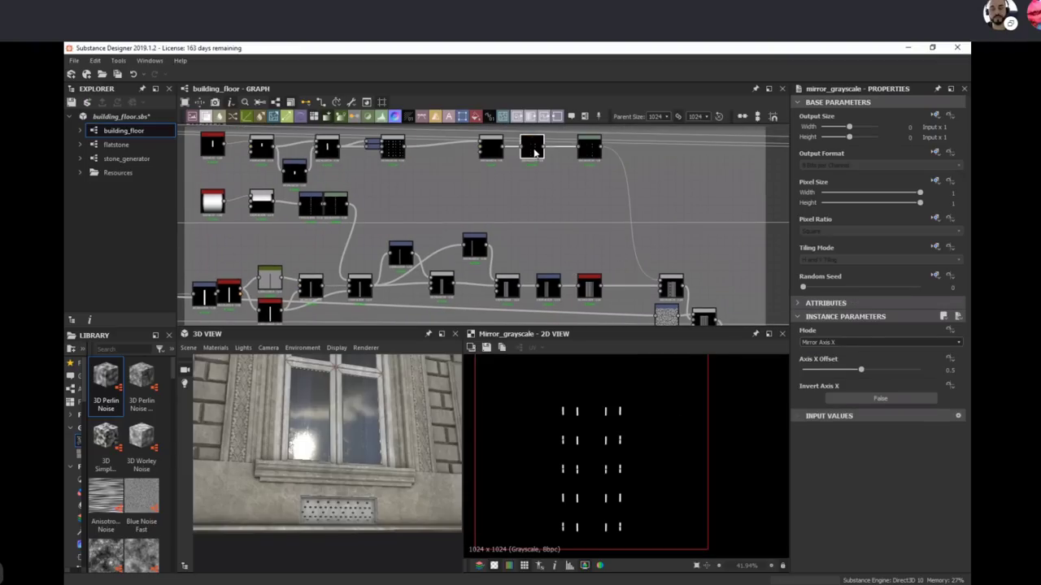
middle_click_drag(592, 220, 732, 260)
scroll(624, 272, "up", 4)
middle_click_drag(615, 187, 584, 247)
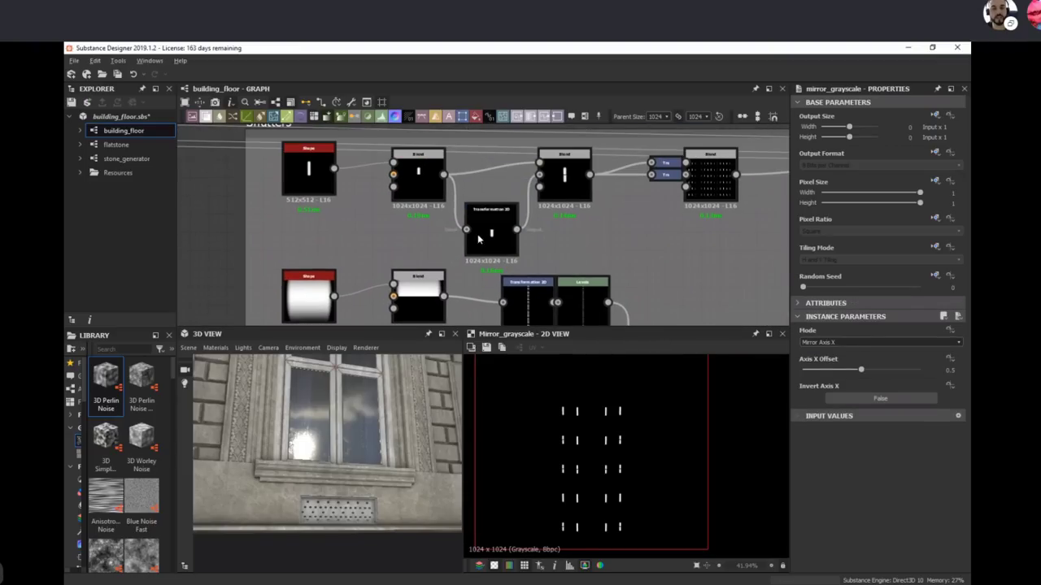
double_click(308, 169)
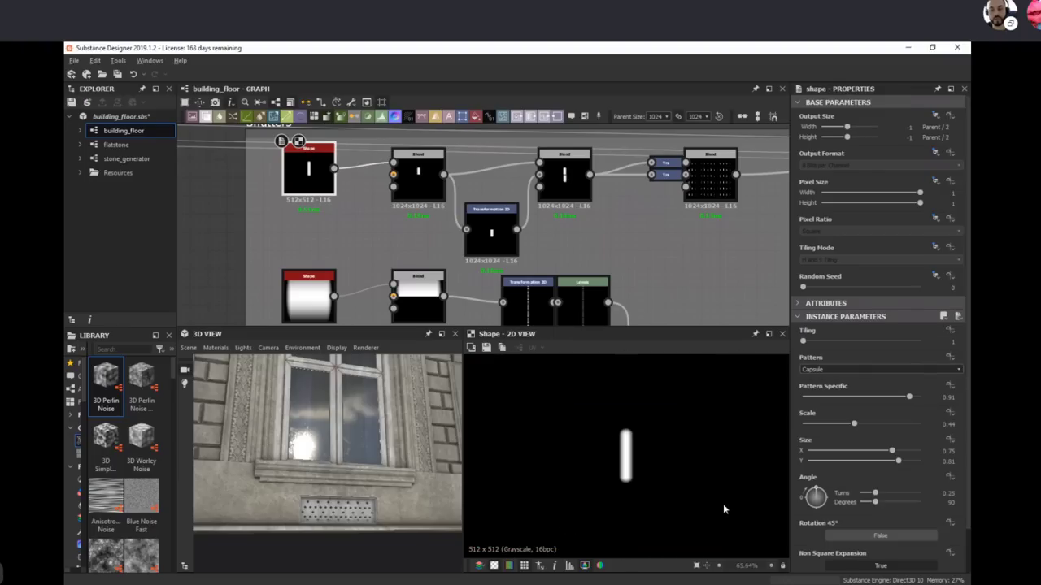
double_click(418, 172)
double_click(563, 179)
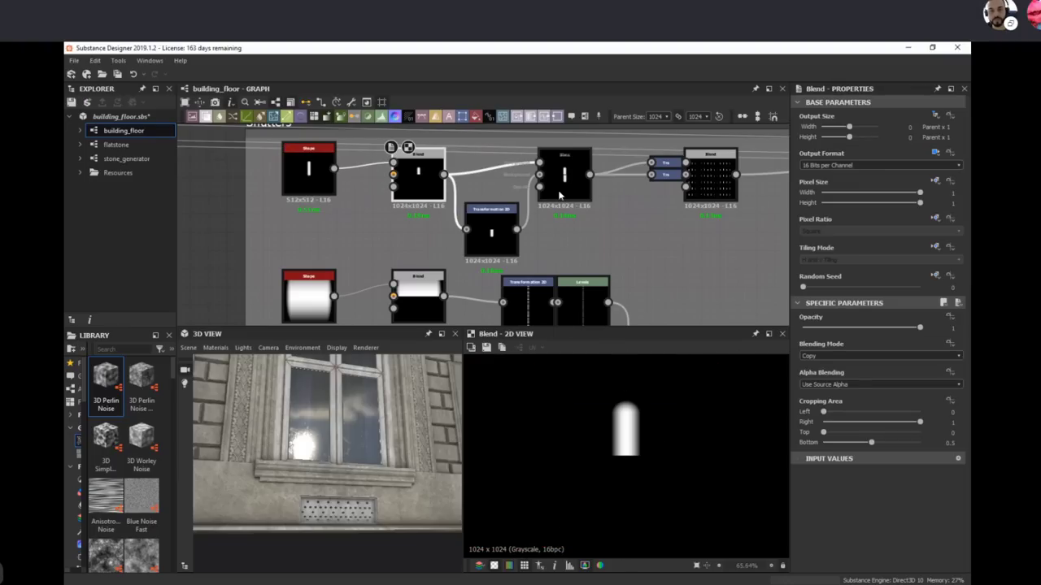
double_click(710, 172)
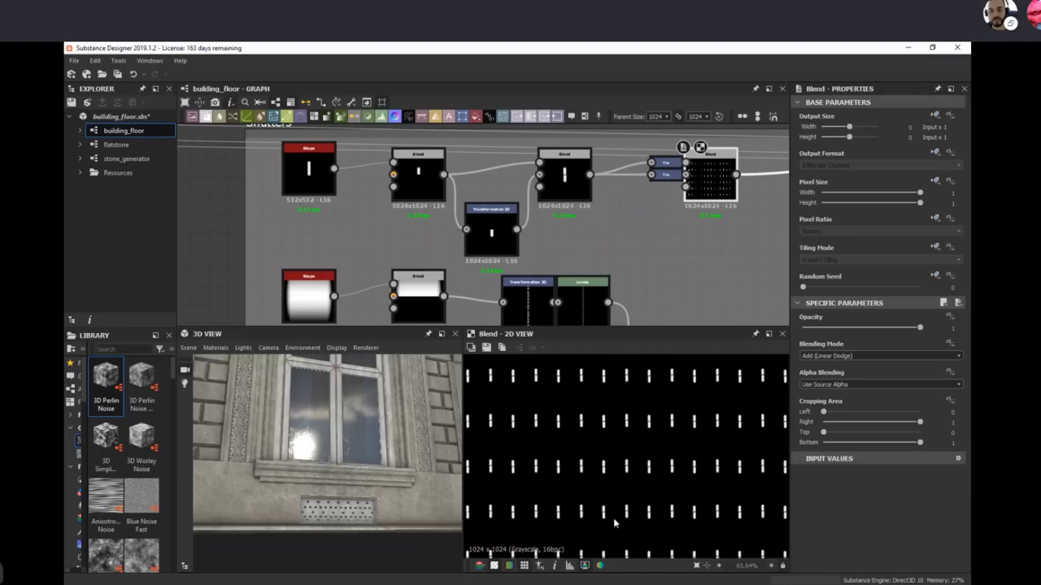
Step: Compare the tiled capsule pattern with the Blend that crops it and the Mirror Grayscale node that duplicates the cropped columns
middle_click_drag(712, 226, 379, 263)
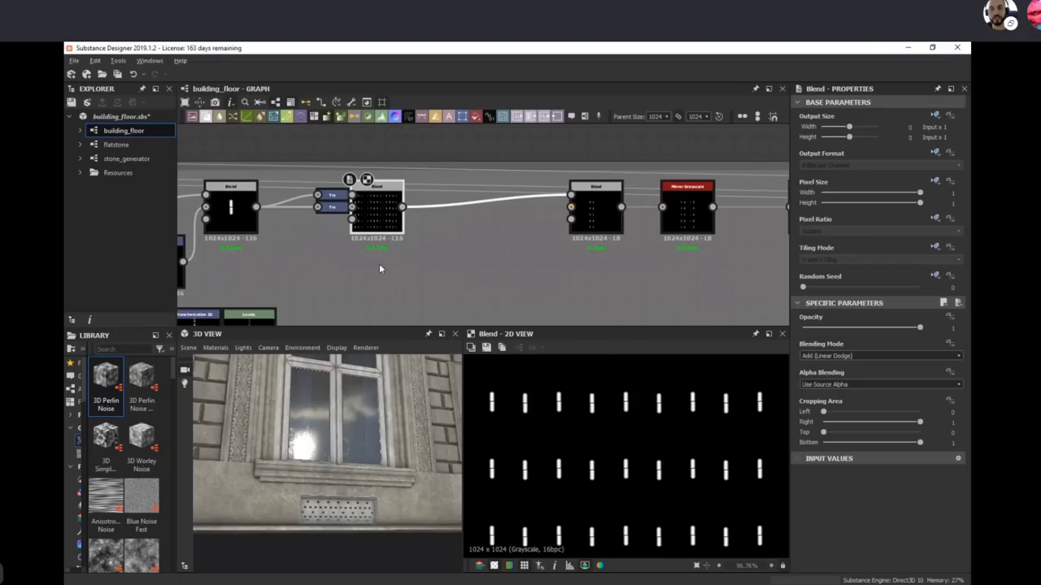
double_click(592, 212)
middle_click_drag(641, 289, 787, 269)
middle_click_drag(559, 263, 569, 233)
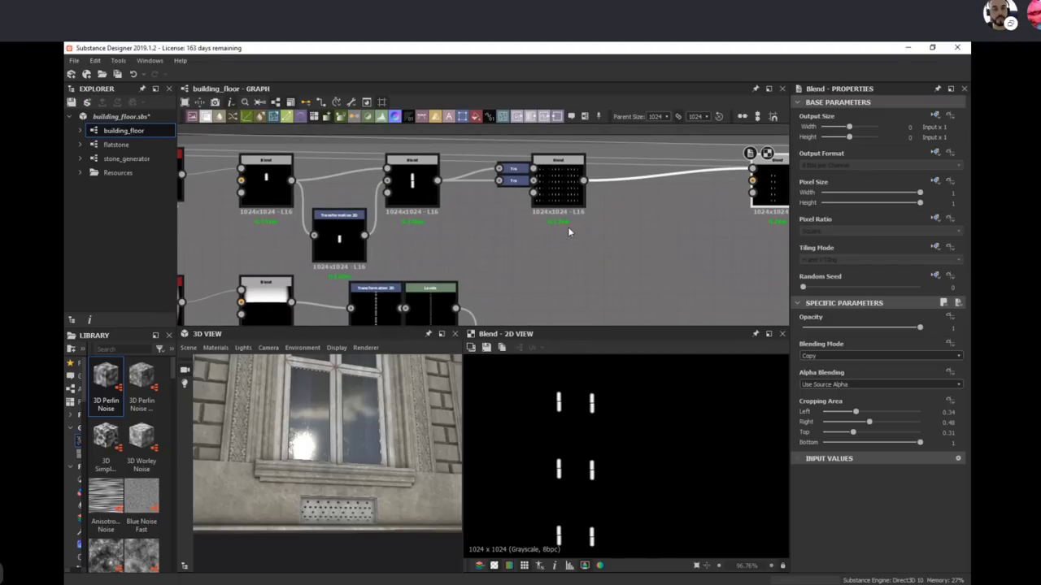
middle_click_drag(606, 262, 516, 251)
left_click(473, 181)
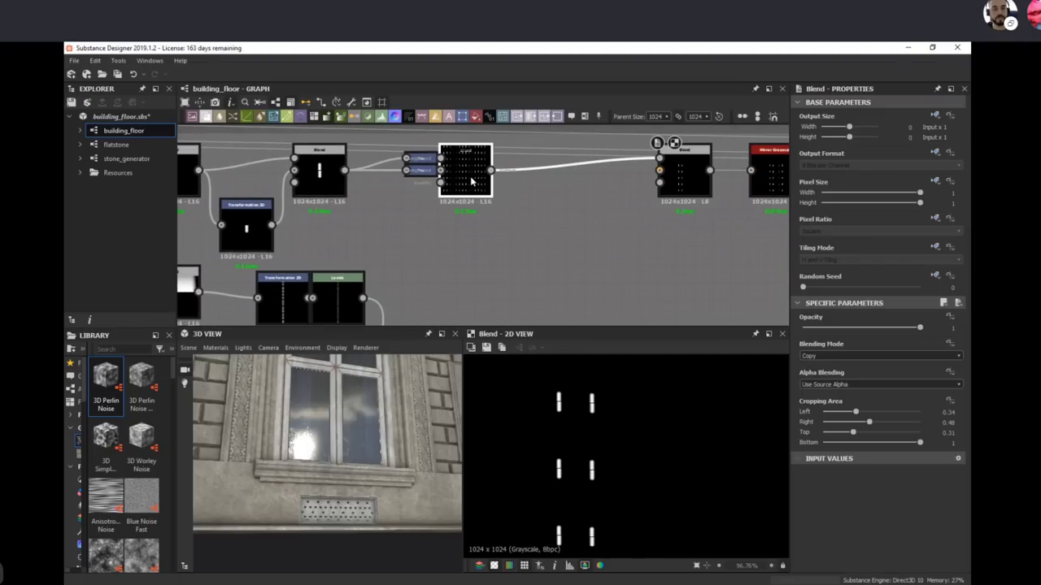
scroll(586, 487, "up", 2)
middle_click_drag(701, 236, 453, 215)
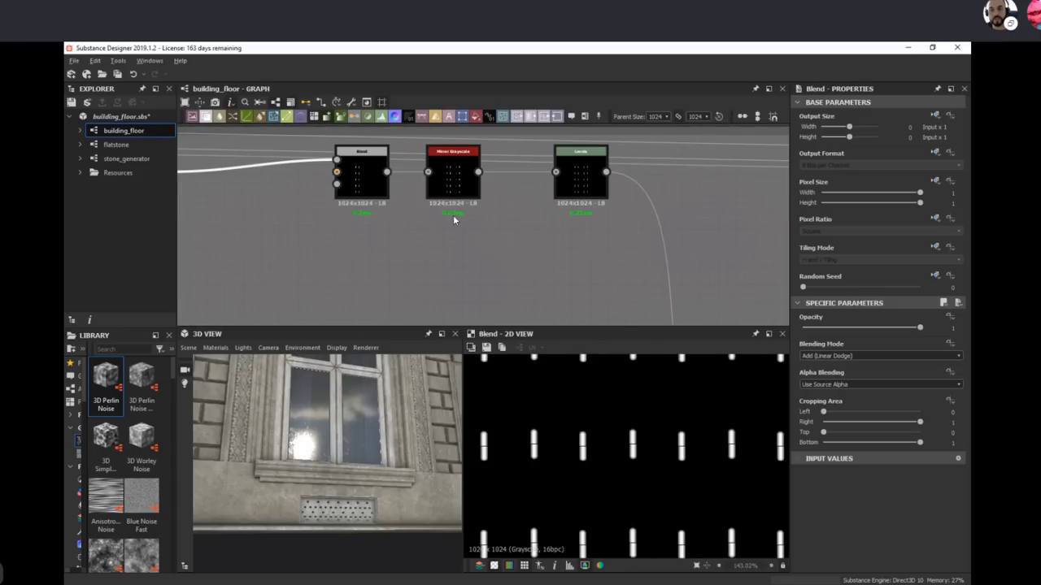
left_click(453, 183)
scroll(691, 463, "down", 2)
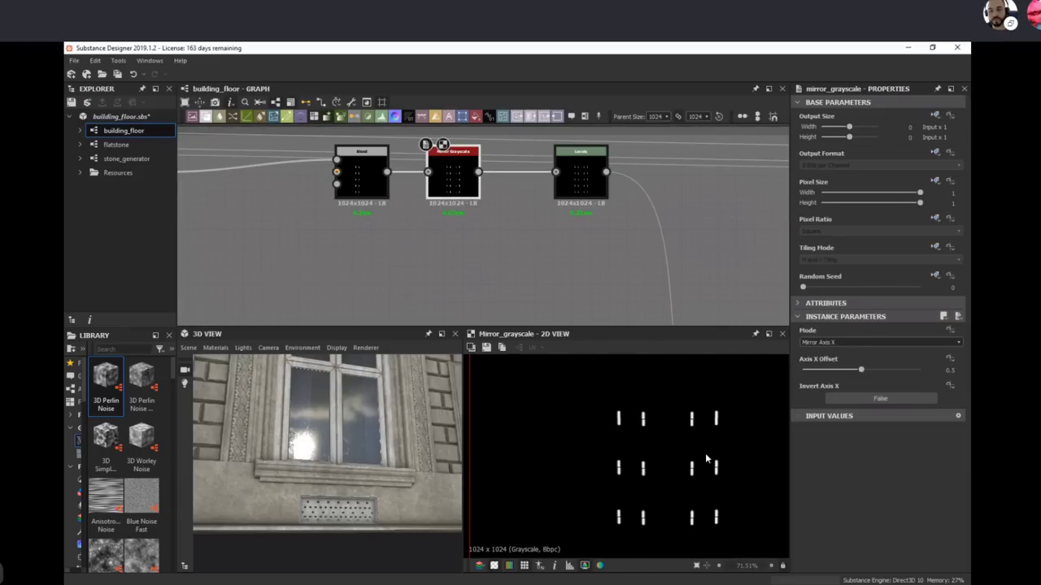
Step: Examine the mirrored capsule pattern up close, the Max (Lighten) Blend merging it with the slatted shutters, and the Multiply Blend that follows
scroll(706, 460, "up", 4)
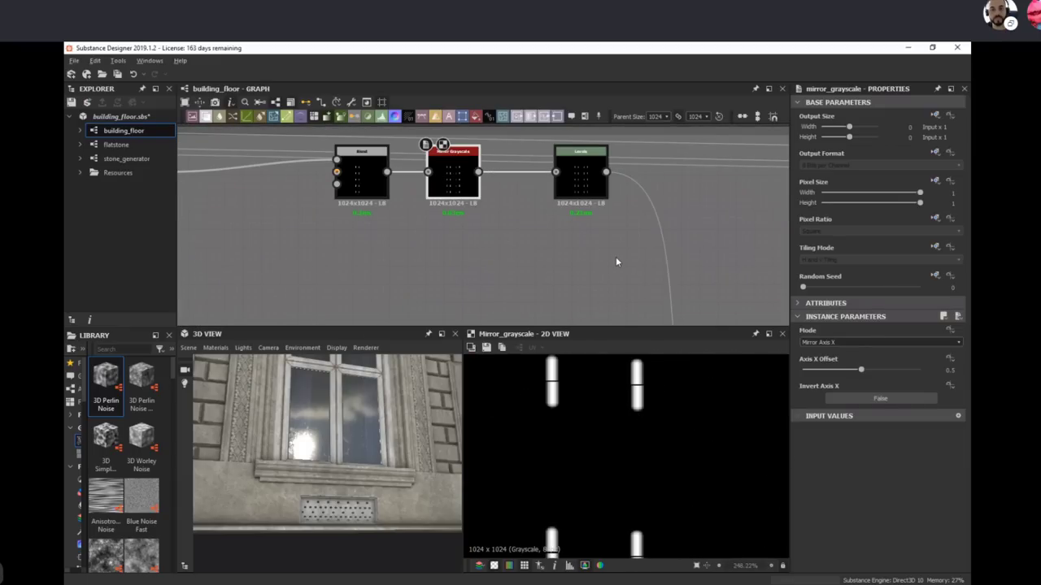
scroll(615, 256, "down", 4)
left_click(494, 132)
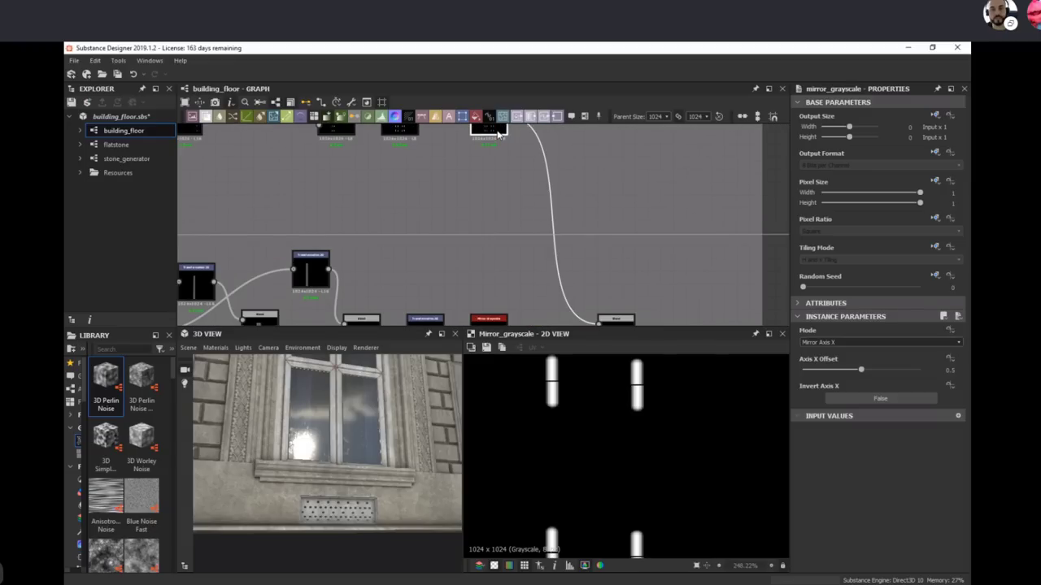
left_click(624, 322)
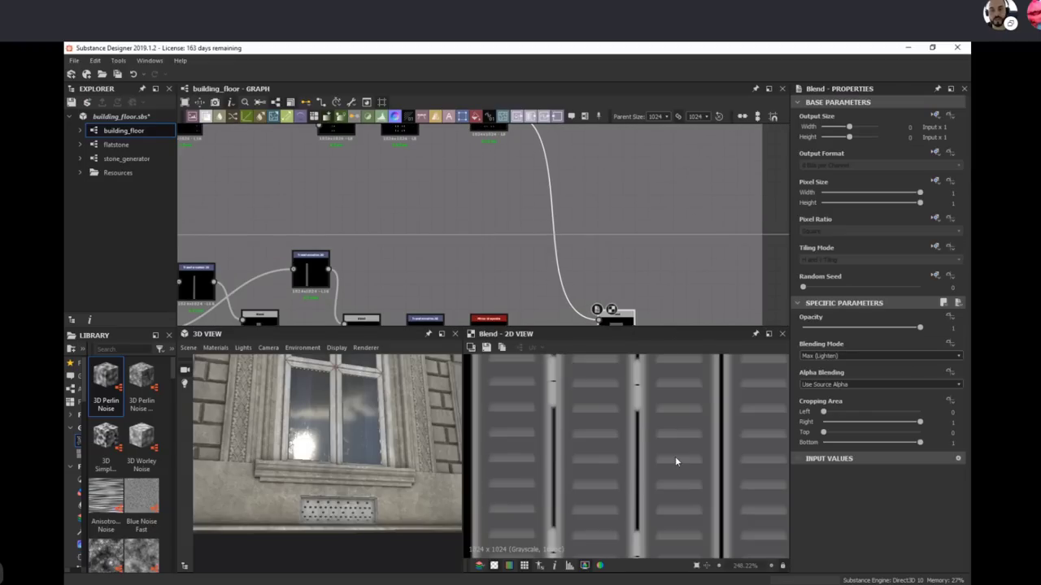
middle_click_drag(641, 271, 537, 116)
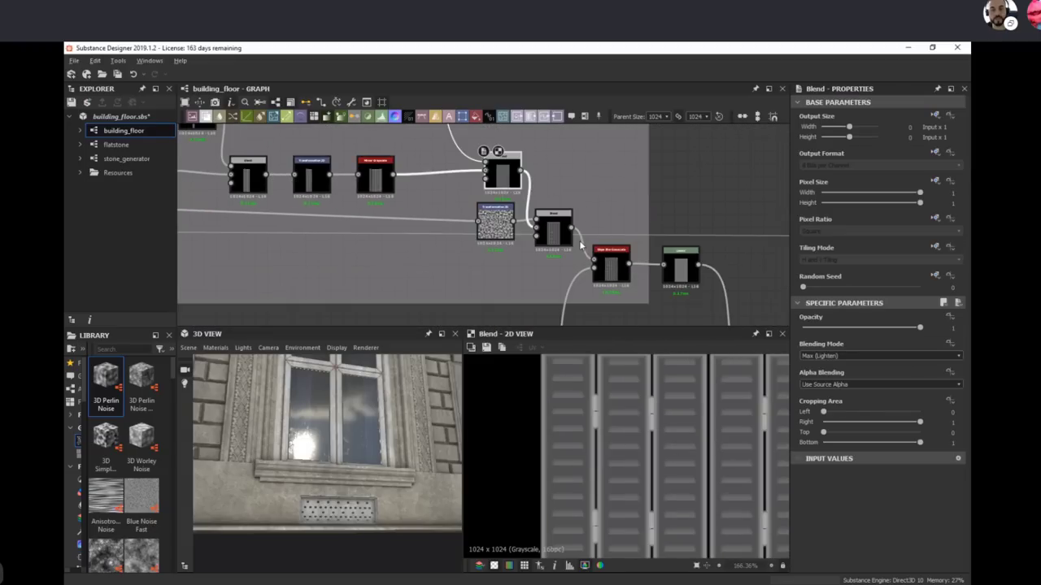
left_click(551, 226)
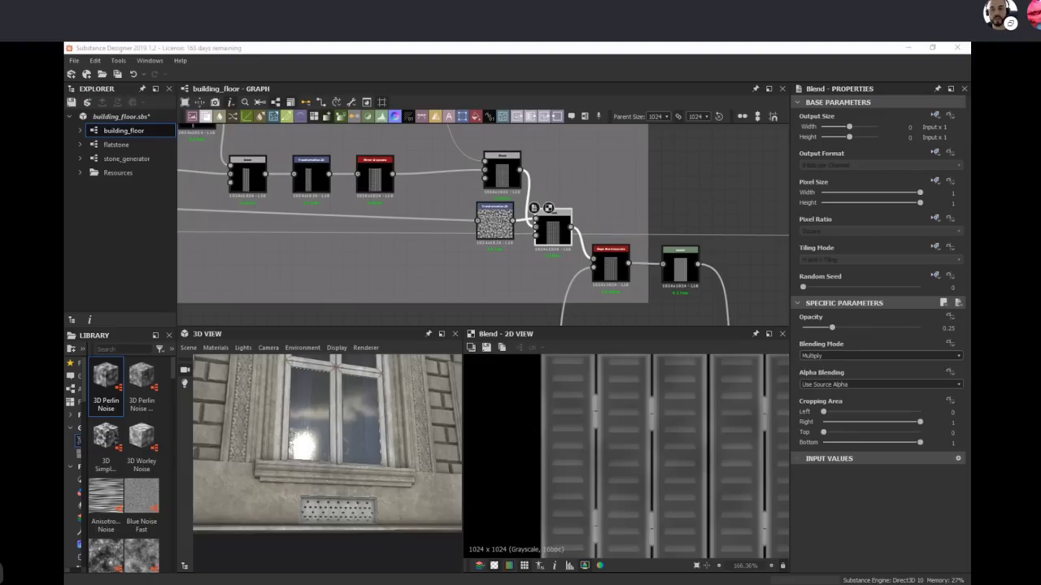
Step: Switch to Substance Player, turn on the Shutter parameter of Building Floor, and inspect the window shutters in 3D from several angles
key("alt+Tab")
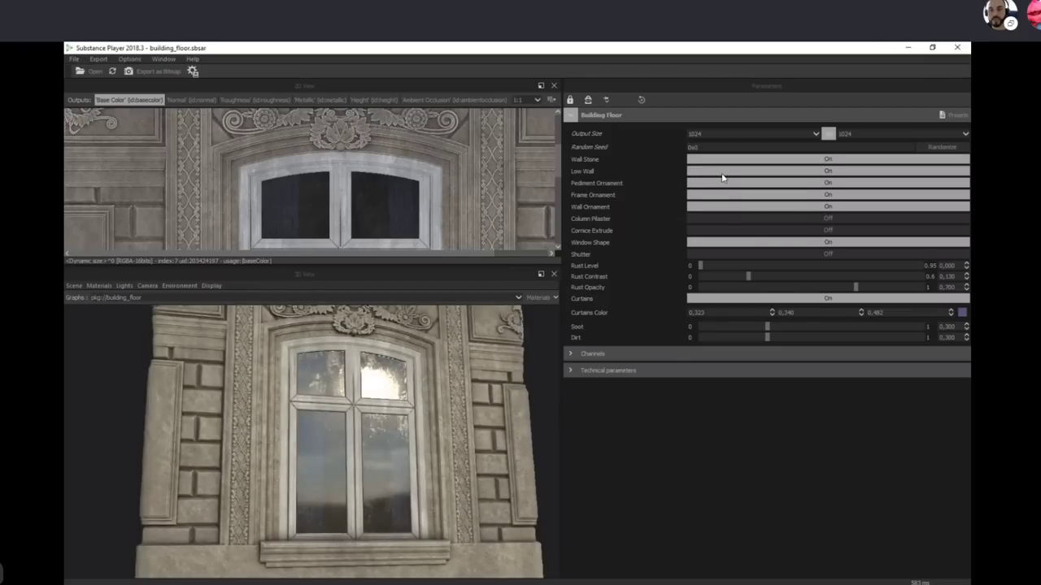
left_click(721, 254)
left_click_drag(353, 464, 336, 371)
scroll(325, 366, "down", 3)
right_click_drag(266, 267, 419, 420)
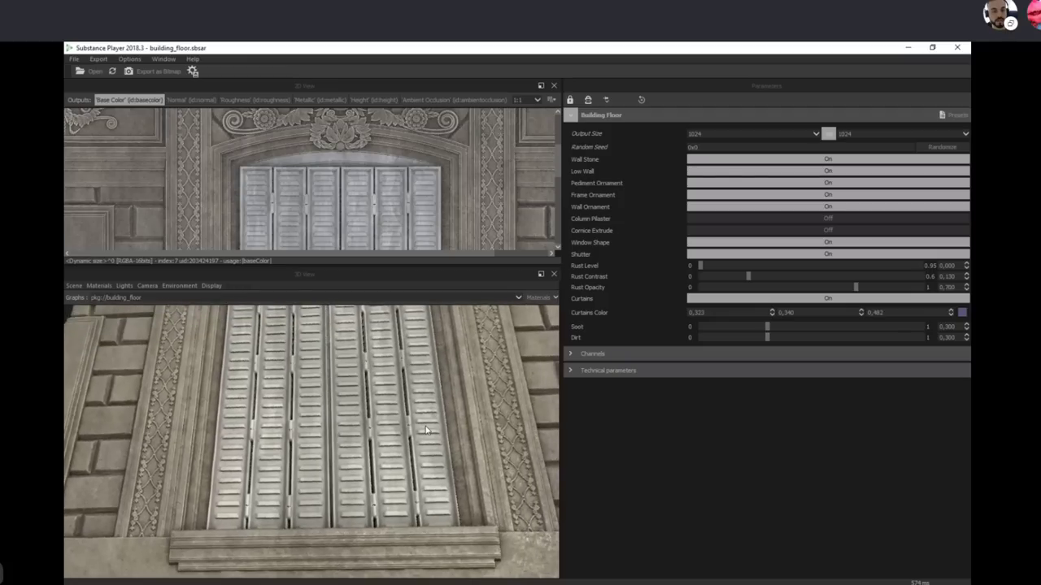
left_click_drag(435, 429, 476, 406)
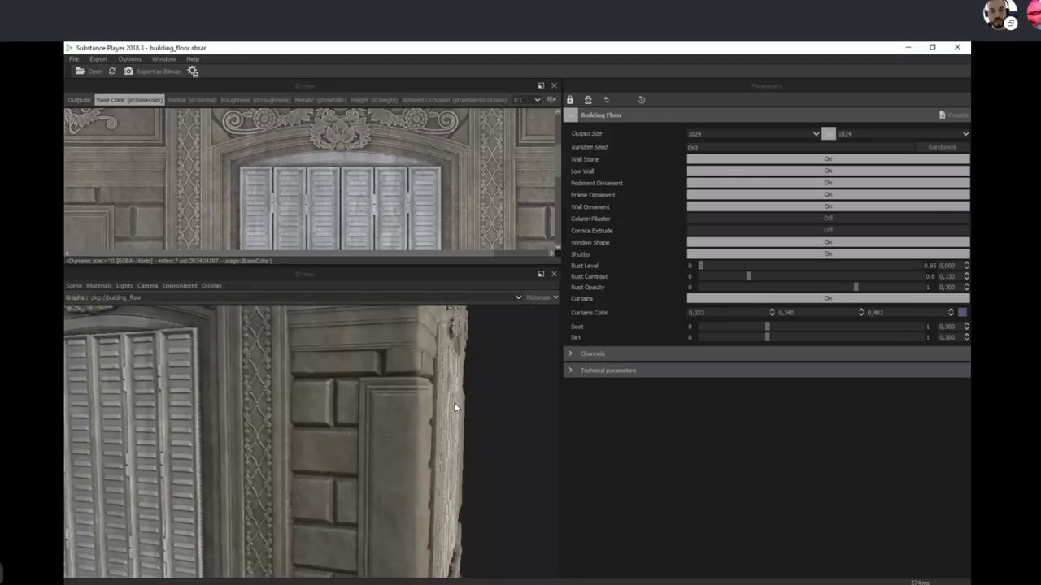
left_click_drag(462, 477, 282, 452)
left_click_drag(285, 495, 334, 422)
Step: Open the Default material's settings, set its height Scale to 3.252, and collapse the settings to enlarge the 3D view
left_click(108, 289)
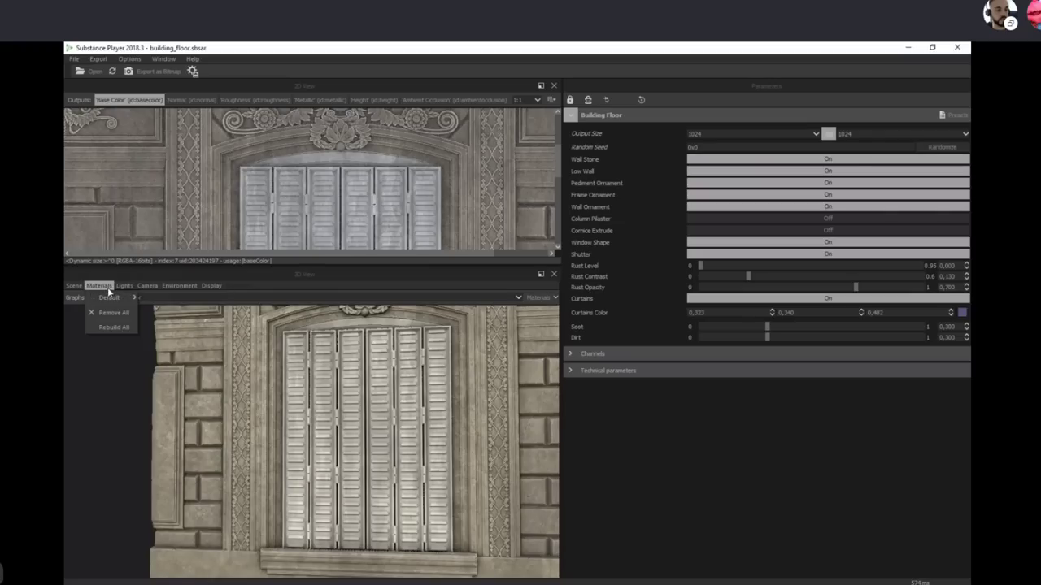
mouse_move(122, 297)
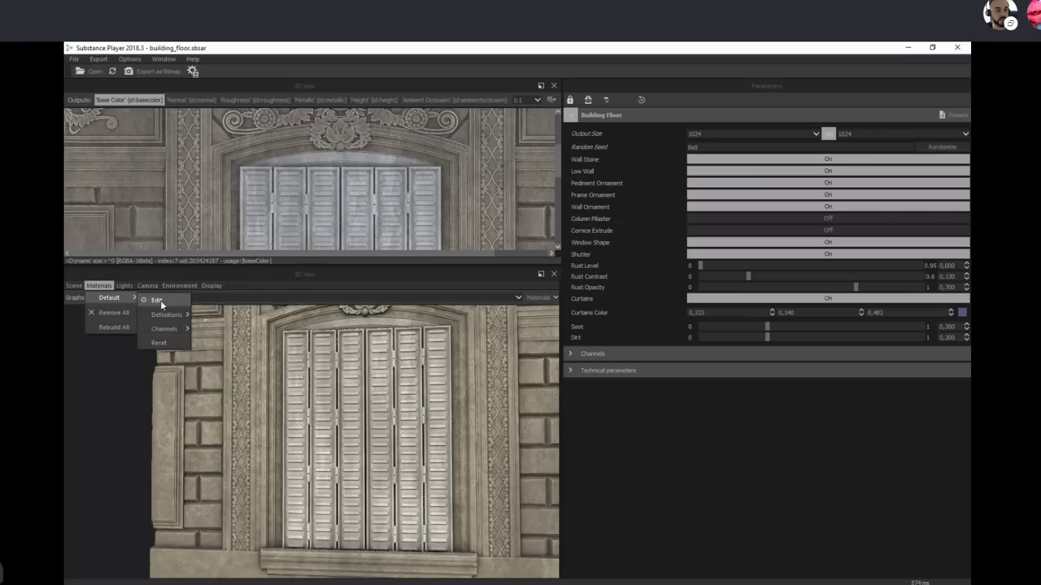
left_click(160, 300)
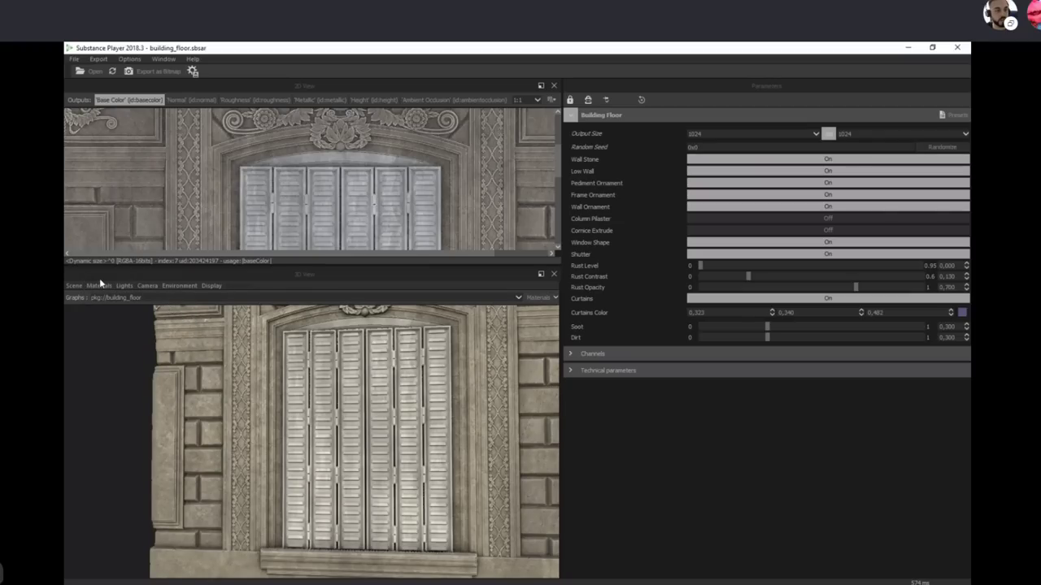
mouse_move(101, 286)
mouse_move(124, 300)
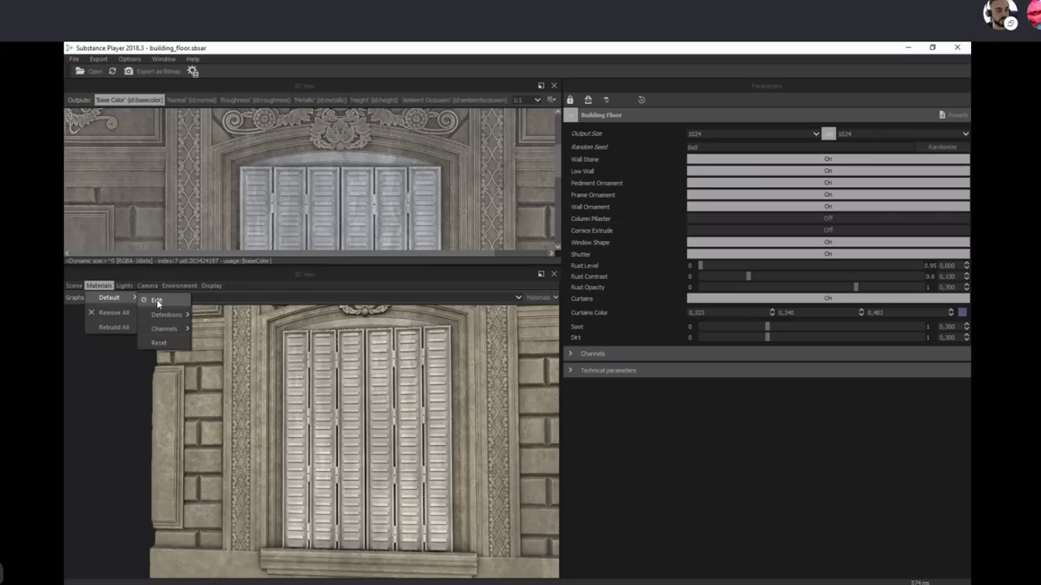
left_click(157, 300)
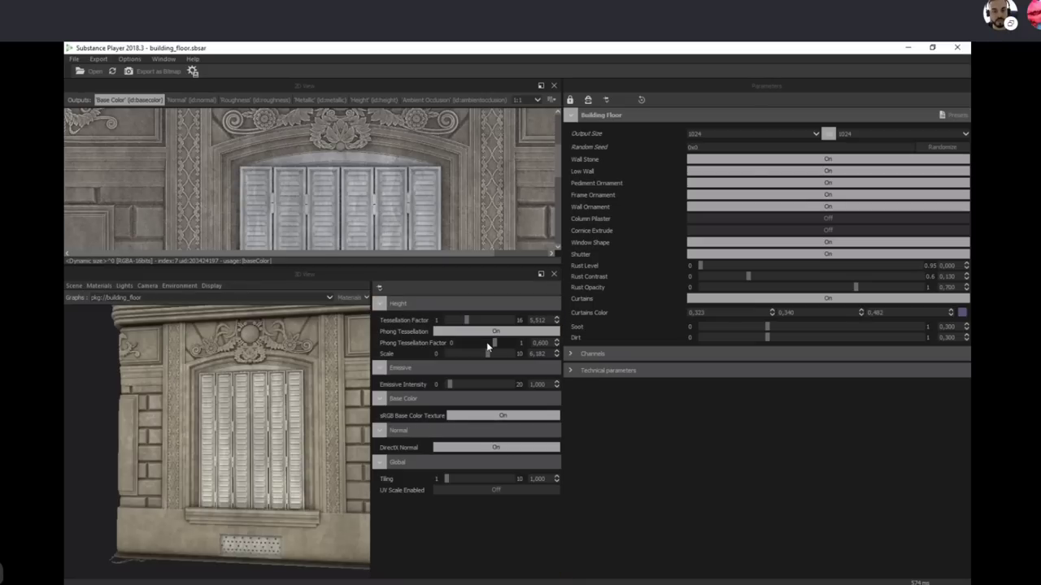
mouse_move(486, 353)
left_mouse_down()
mouse_move(457, 350)
mouse_move(468, 354)
left_mouse_up()
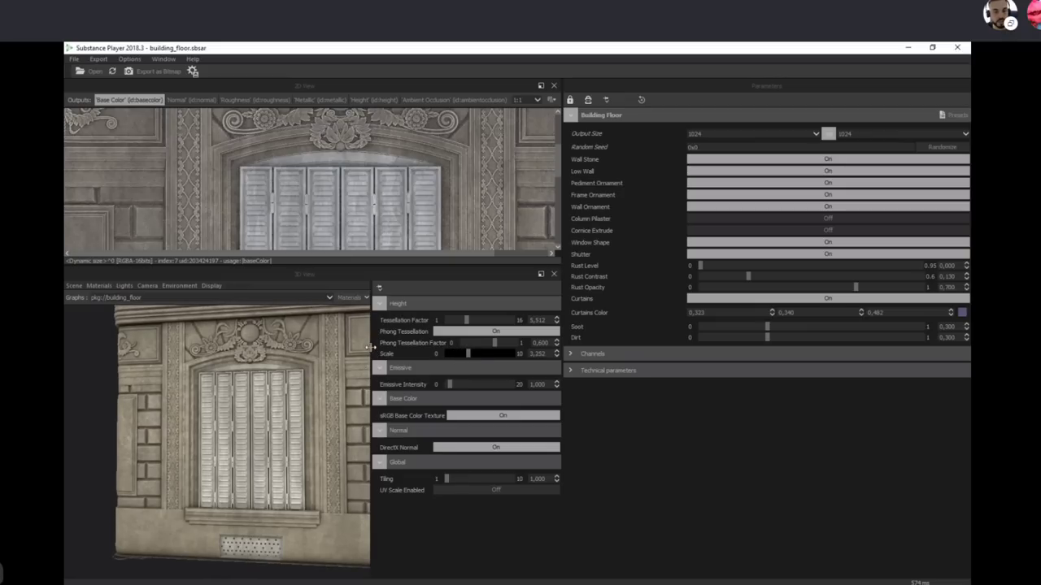
left_click_drag(542, 348, 605, 346)
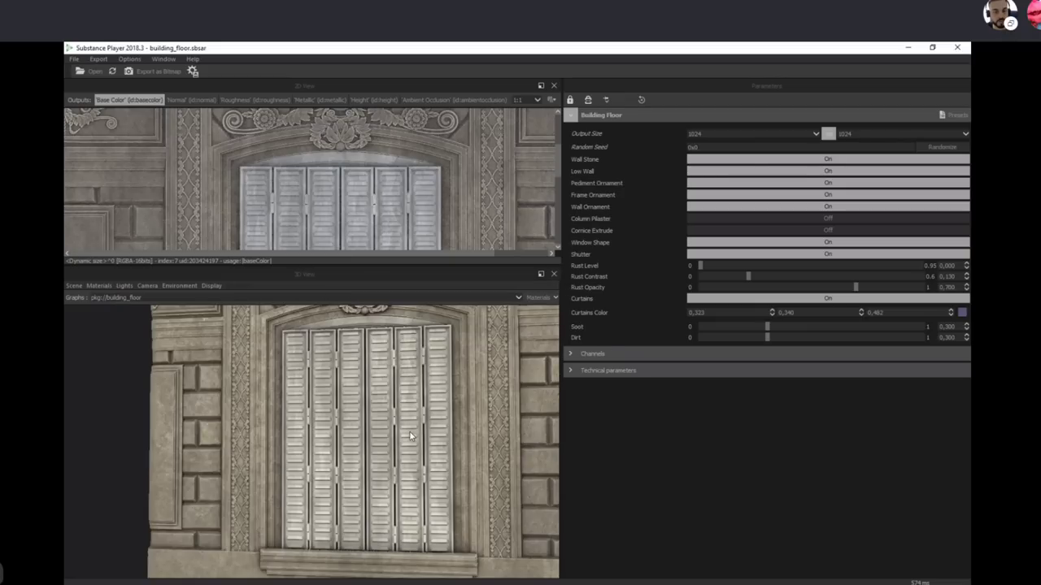
Step: Inspect the shutter slats and the gaps between the panels in 3D with the reduced height scale
left_click_drag(411, 433, 389, 352)
left_click_drag(406, 456, 457, 450)
left_click_drag(395, 421, 424, 478)
scroll(424, 478, "up", 2)
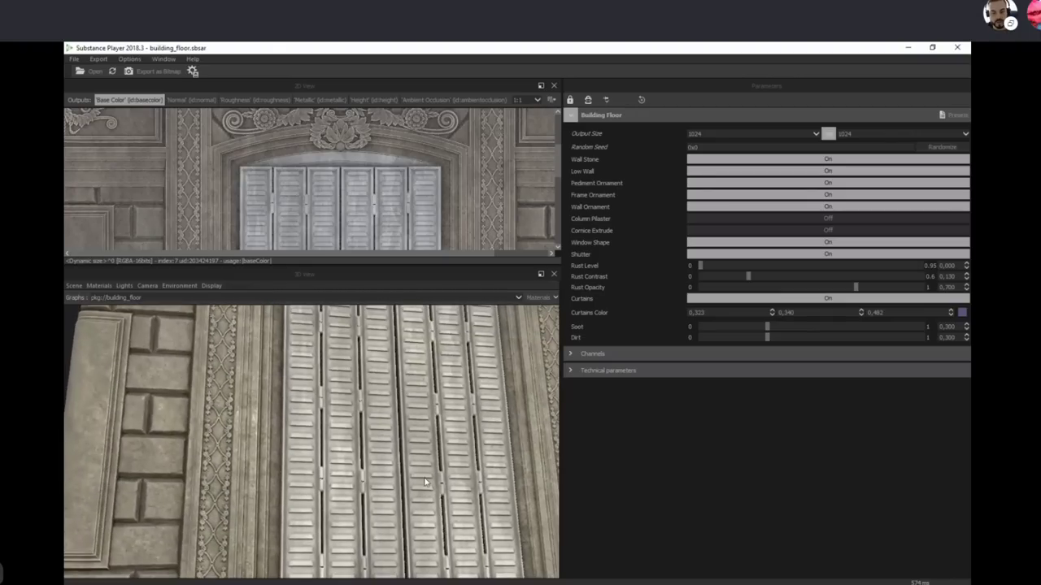
scroll(424, 482, "down", 3)
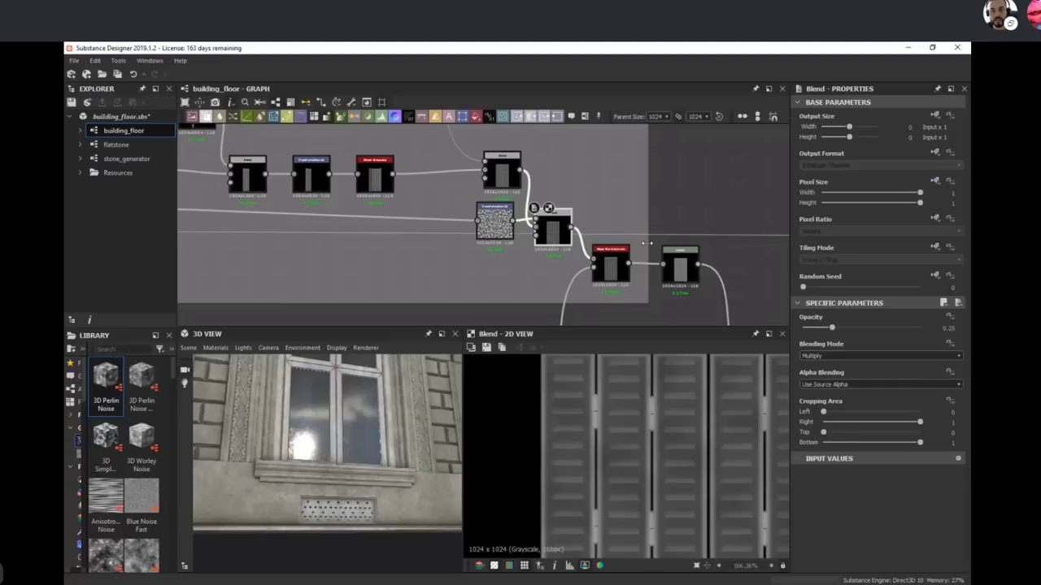
Step: Back in Substance Designer, examine the Perlin noise Transformation 2D, the Multiply Blend it feeds, and the Slope Blur Grayscale's settings
middle_click_drag(674, 271, 591, 209)
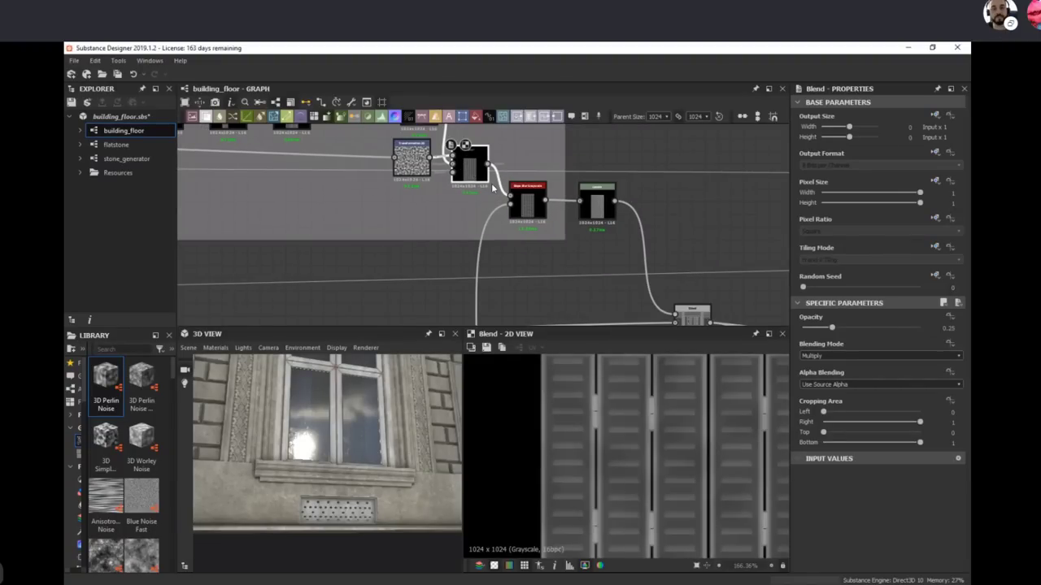
middle_click_drag(388, 165, 409, 223)
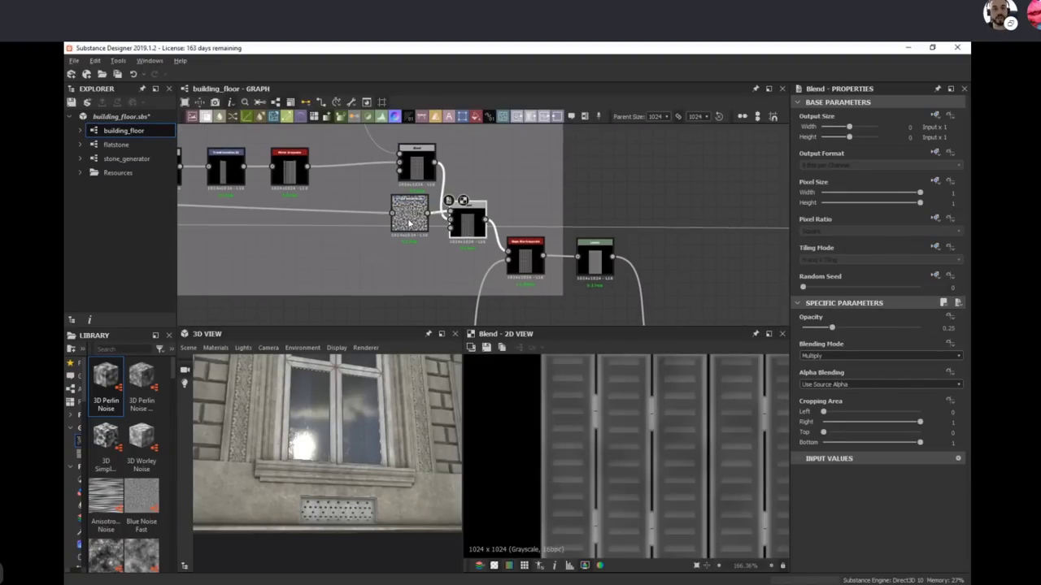
double_click(409, 216)
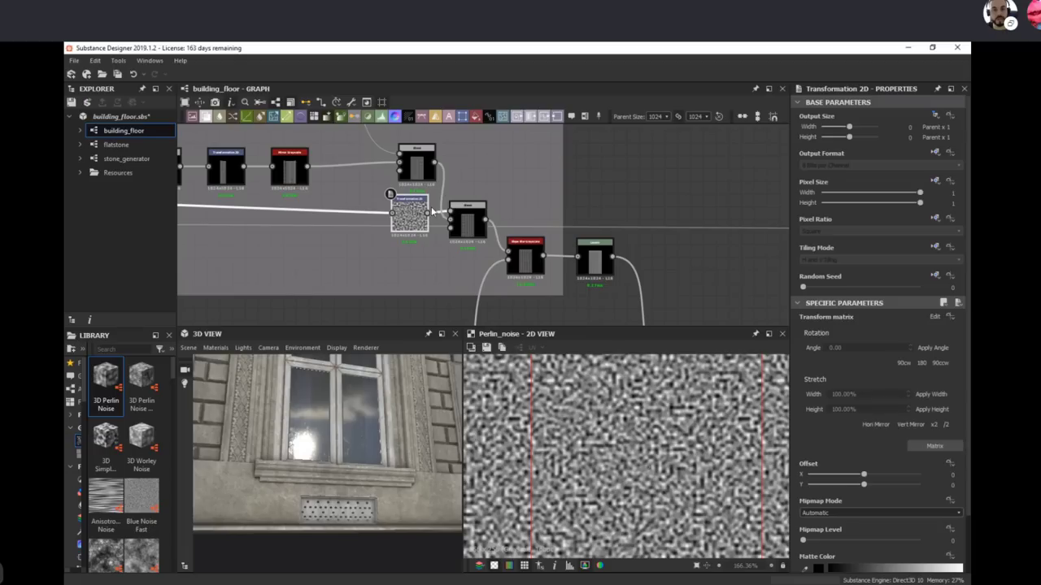
double_click(468, 218)
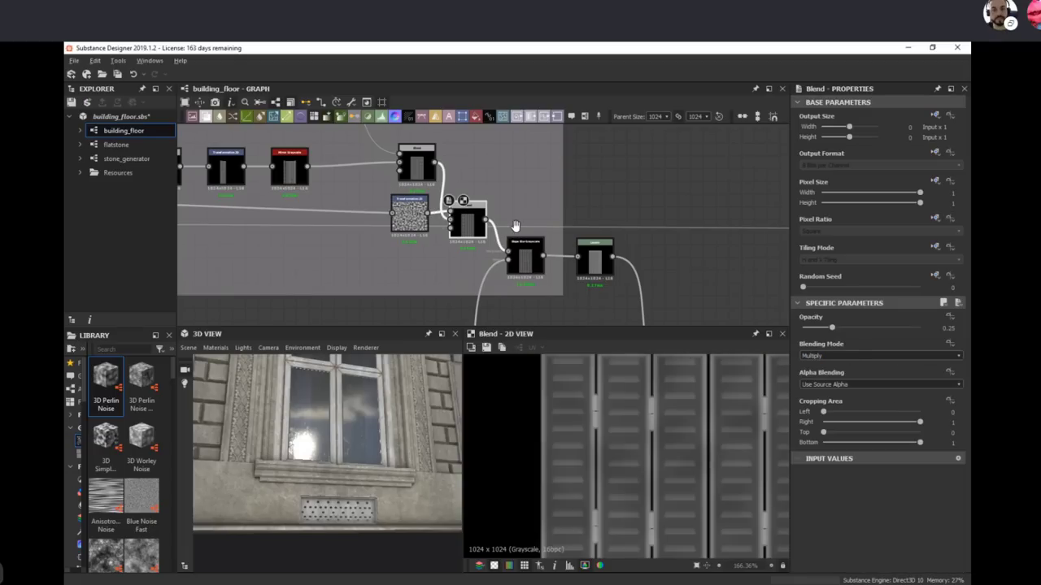
middle_click_drag(515, 225, 486, 183)
double_click(495, 213)
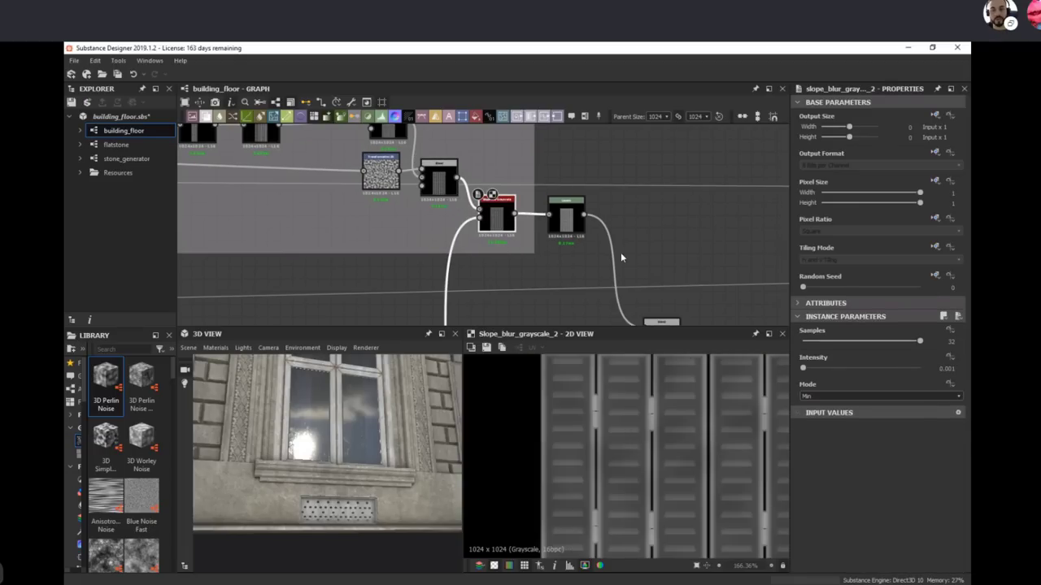
left_click(949, 368)
Step: Examine the Max (Lighten) Blend that places the finished shutters over the building facade's height map
middle_click_drag(584, 282, 552, 208)
left_click(621, 260)
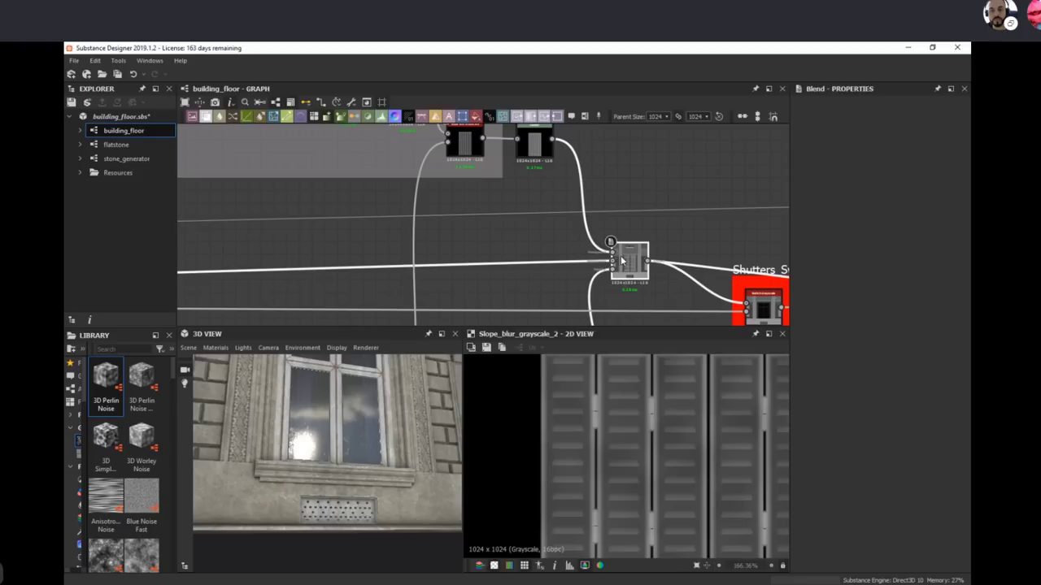
double_click(622, 260)
scroll(662, 496, "down", 5)
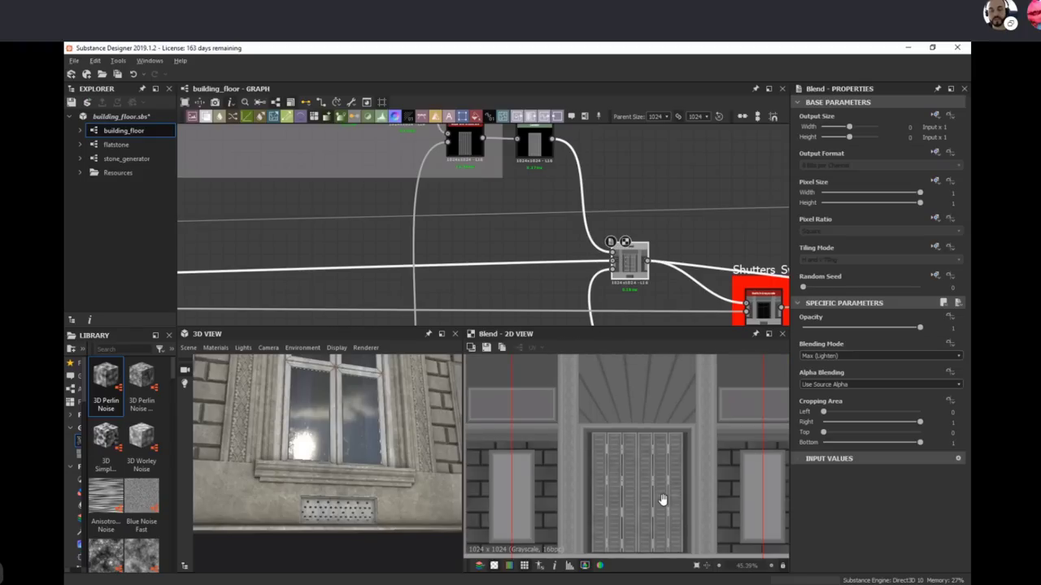
middle_click_drag(662, 500, 630, 455)
Step: Examine the Shutters_Switch node's output and its Switch parameter, which chooses between the facade with and without shutters
middle_click_drag(678, 287, 576, 211)
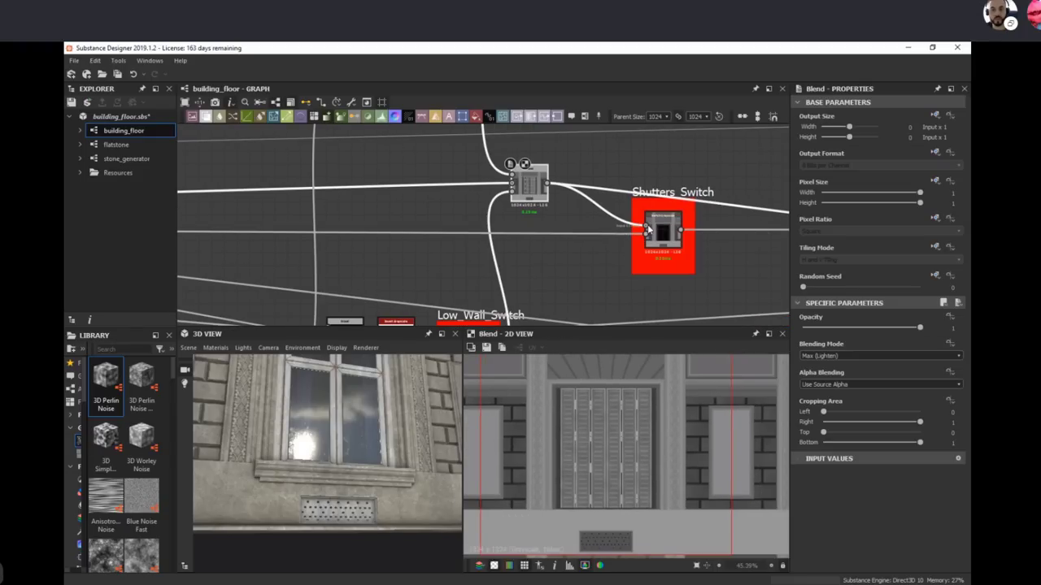
double_click(648, 231)
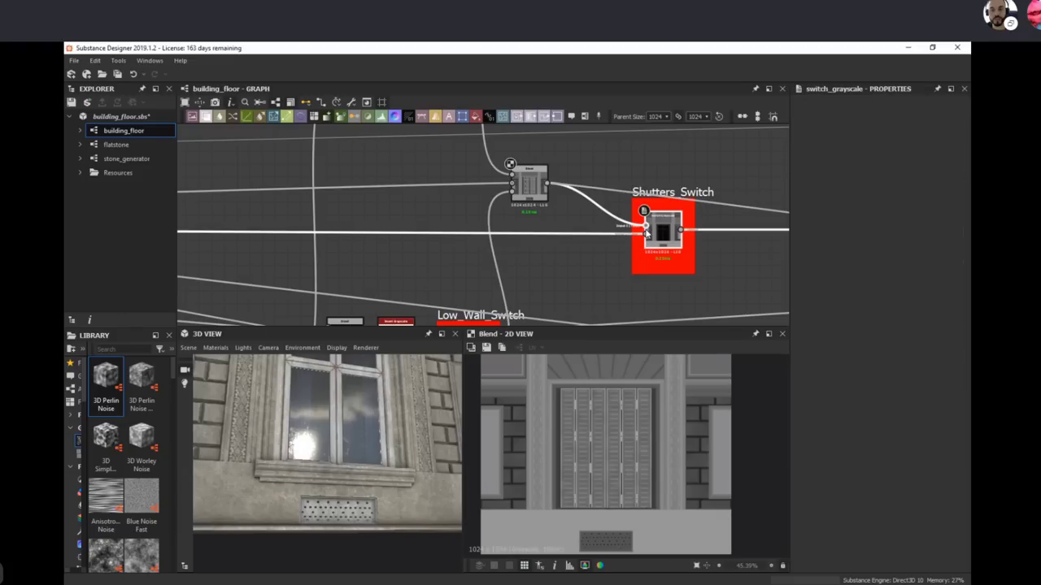
double_click(647, 235)
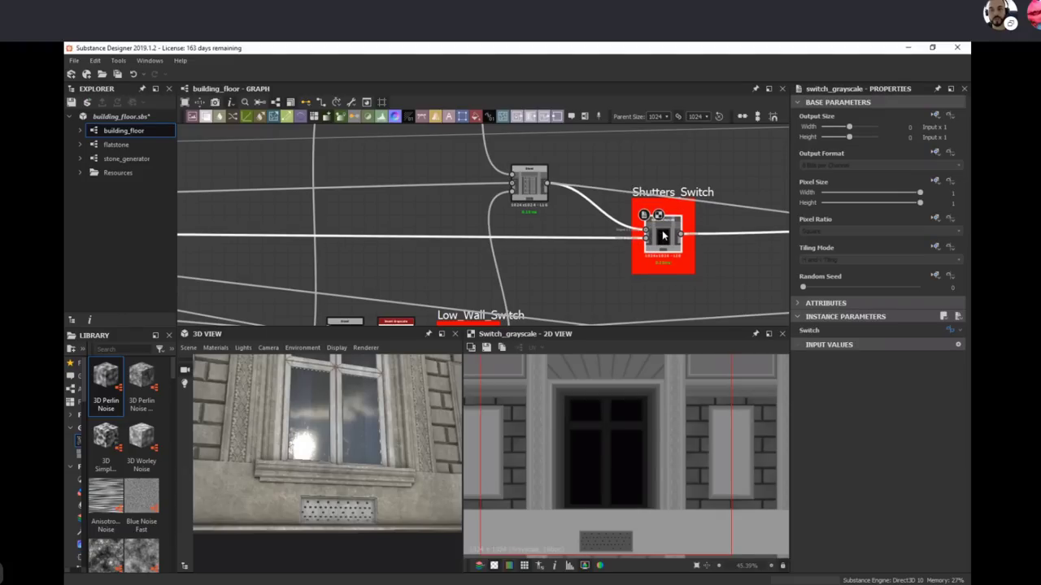
Step: Examine the Height_Adjustment Histogram Range node after the shutters switch, including its tiled output and Range and Position parameters
middle_click_drag(372, 183, 228, 183)
scroll(227, 183, "down", 3)
middle_click_drag(581, 218, 522, 240)
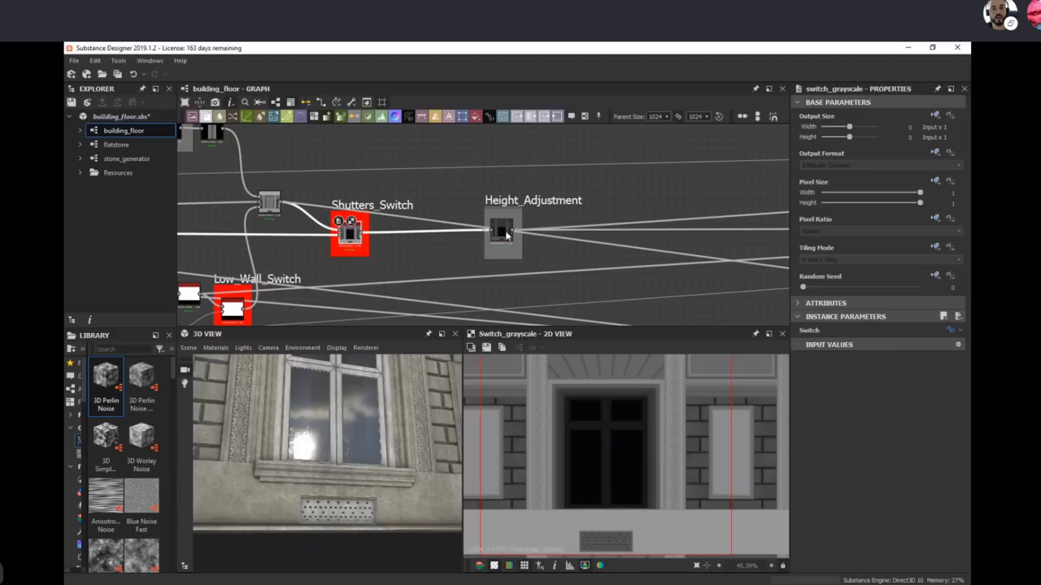
double_click(504, 232)
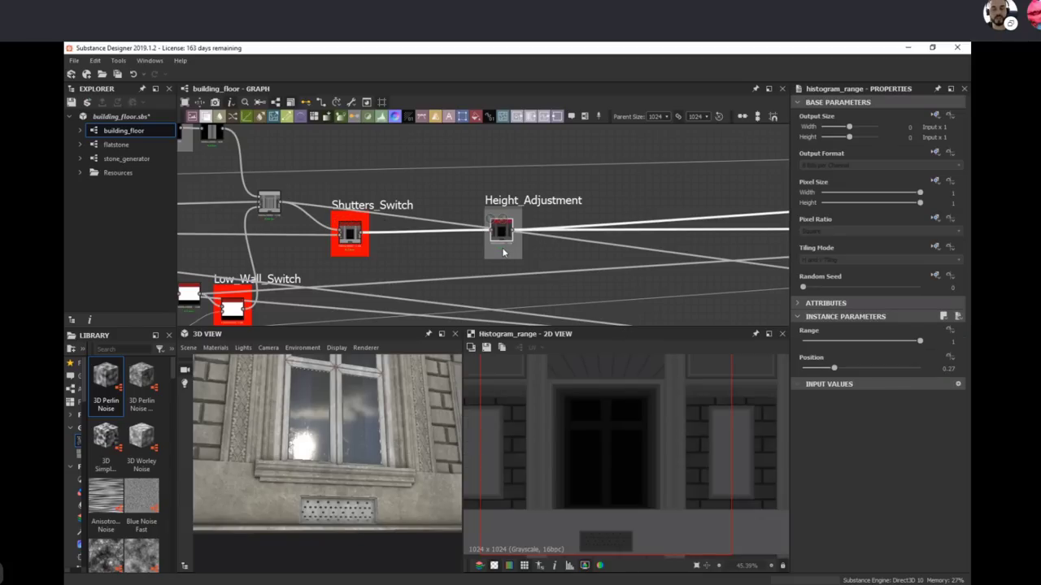
scroll(613, 461, "down", 2)
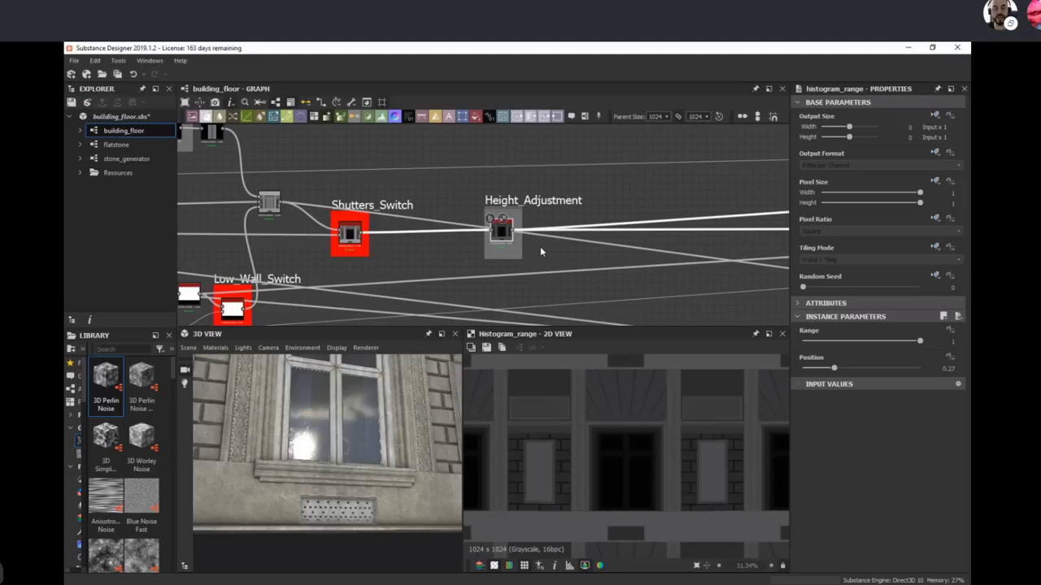
scroll(561, 261, "up", 3)
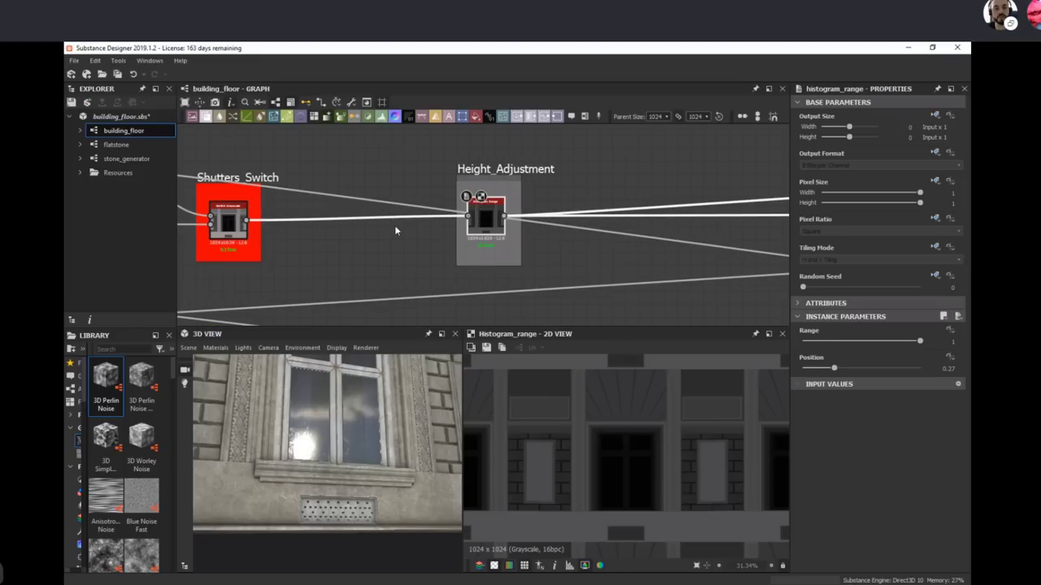
Step: Follow the height chain to the Column_Pilaster group and examine the Max (Lighten) Blend feeding Column_Pilaster_Switch
middle_click_drag(673, 273, 516, 276)
scroll(536, 270, "down", 3)
middle_click_drag(341, 269, 217, 274)
scroll(218, 274, "down", 2)
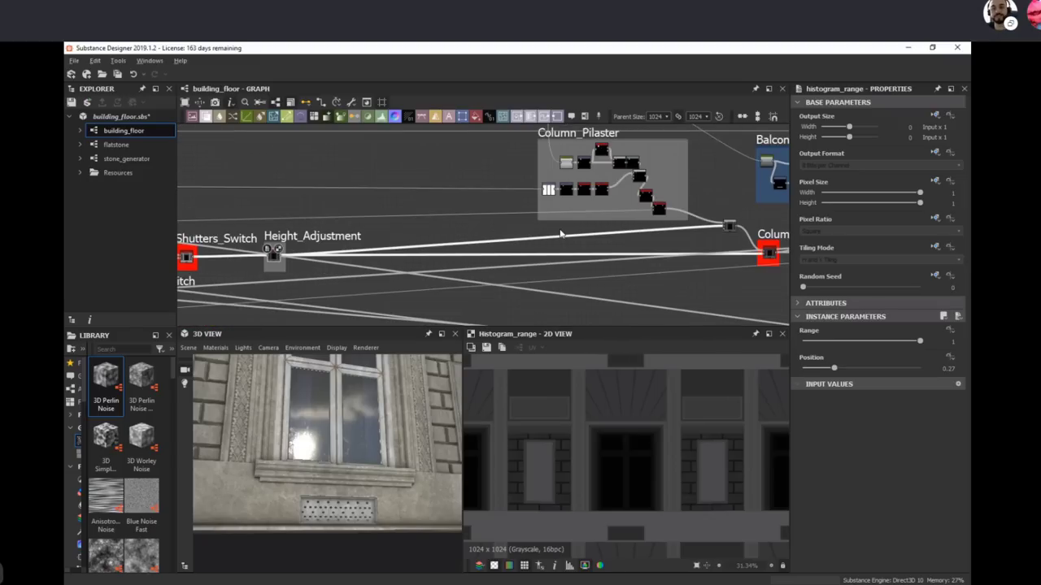
middle_click_drag(687, 270, 495, 292)
scroll(532, 272, "down", 2)
scroll(537, 264, "up", 4)
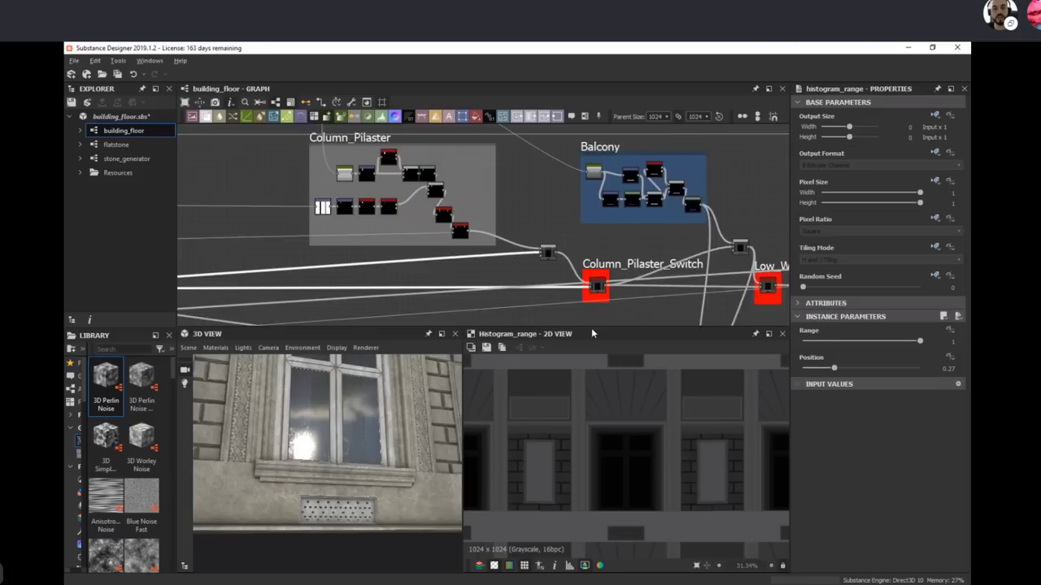
left_click(552, 249)
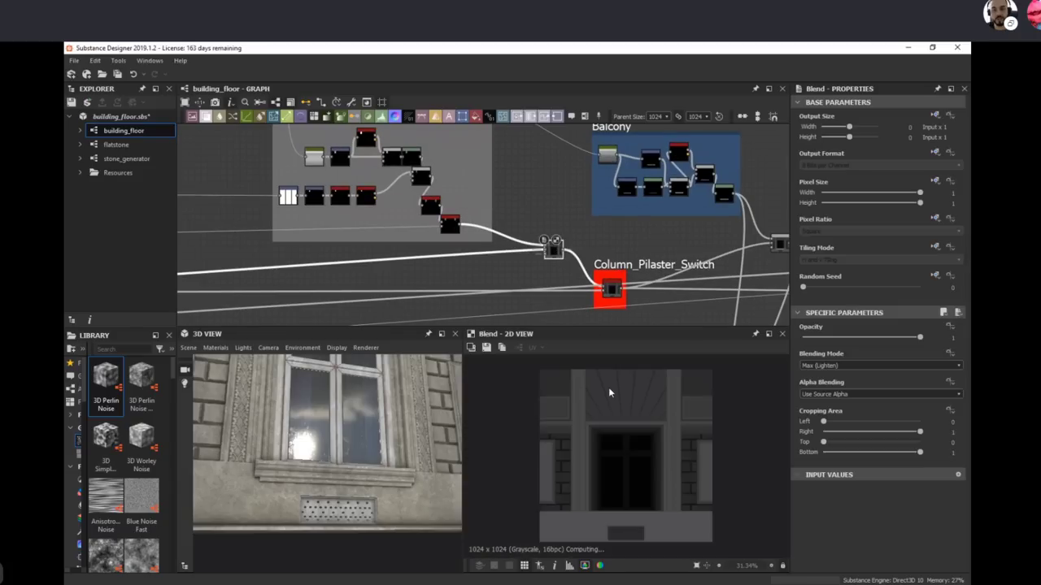
Step: Trace the Column_Pilaster group's input back to its source and examine the Gradient Linear 1 node
scroll(455, 224, "down", 2)
middle_click_drag(419, 154, 446, 205)
scroll(431, 190, "down", 3)
scroll(445, 208, "up", 2)
left_click(409, 140)
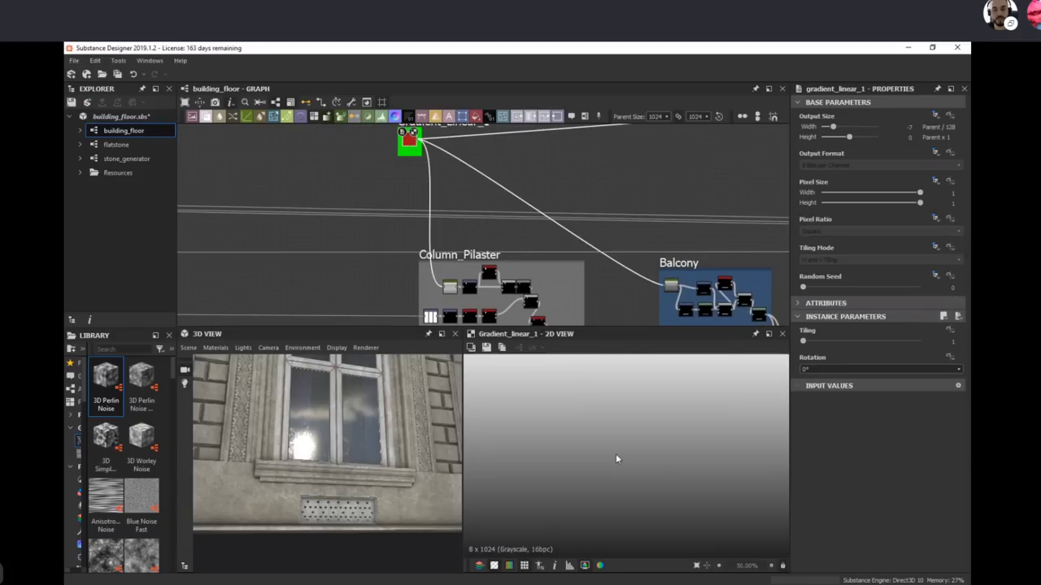
Step: Examine the Curve node at the start of the Column_Pilaster group, including its curve profile and tiled output
scroll(485, 201, "down", 3)
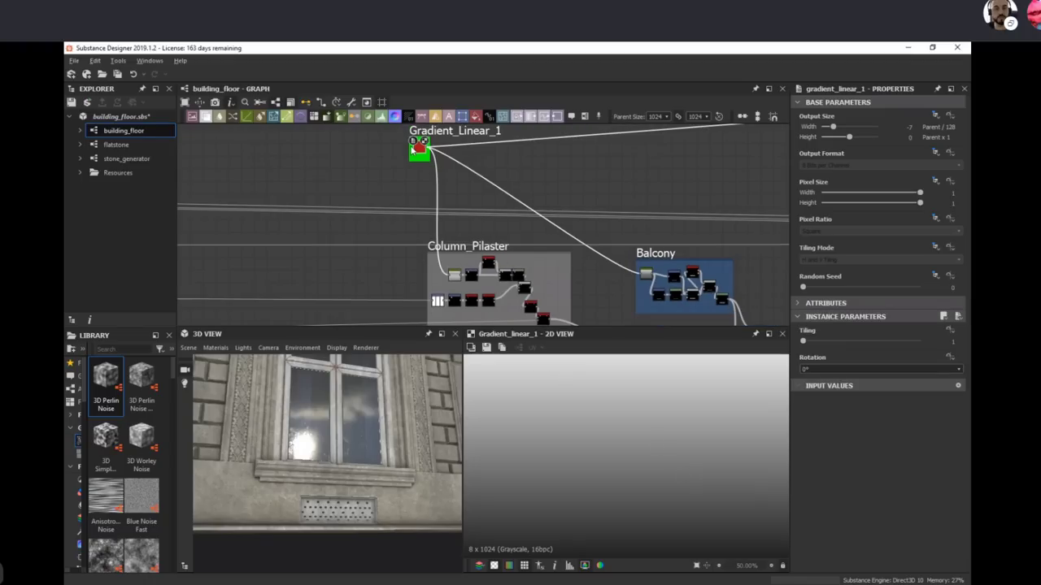
scroll(633, 480, "up", 3)
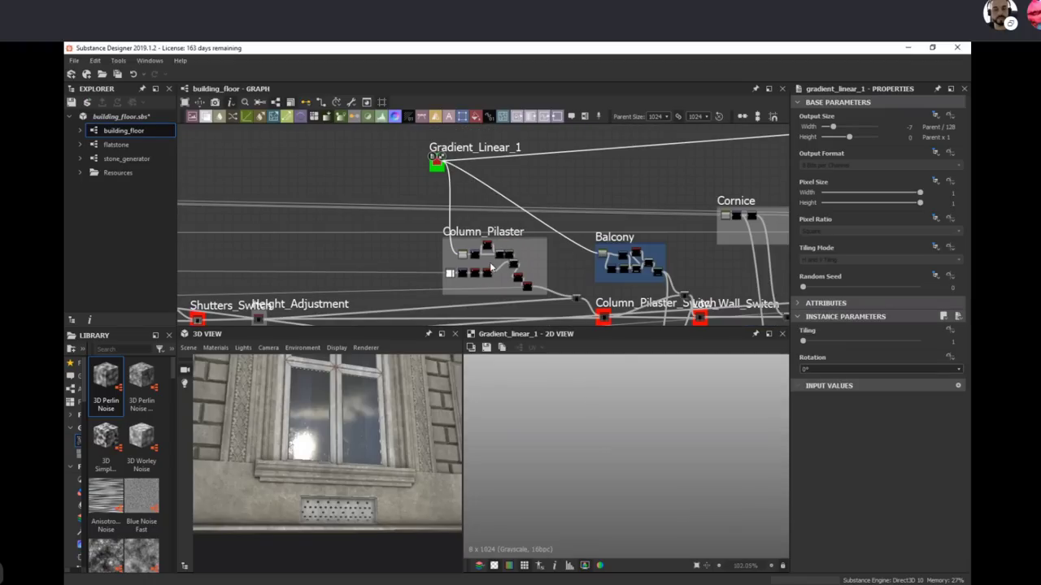
scroll(446, 262, "up", 3)
double_click(476, 247)
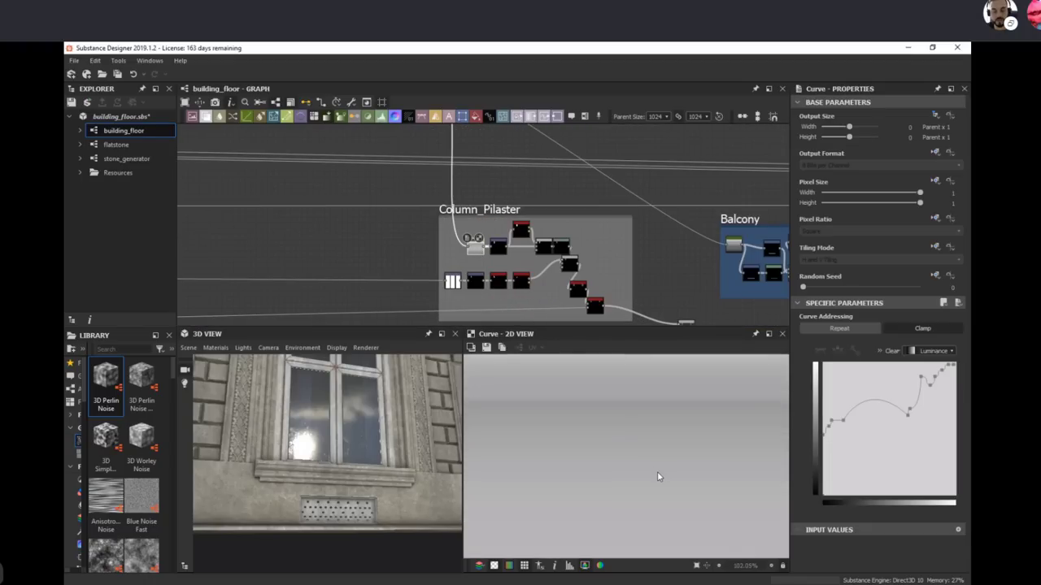
key("f")
scroll(666, 467, "down", 5)
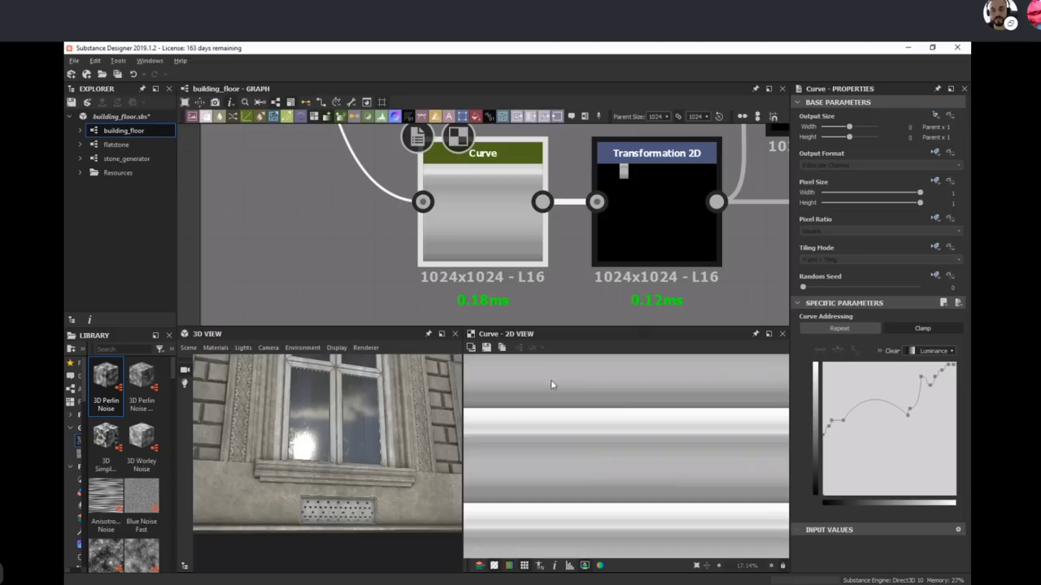
Step: Examine the Transformation 2D node after the Curve, including how it scales and places the pilaster profile with No Tiling
left_click(635, 229)
scroll(638, 480, "up", 5)
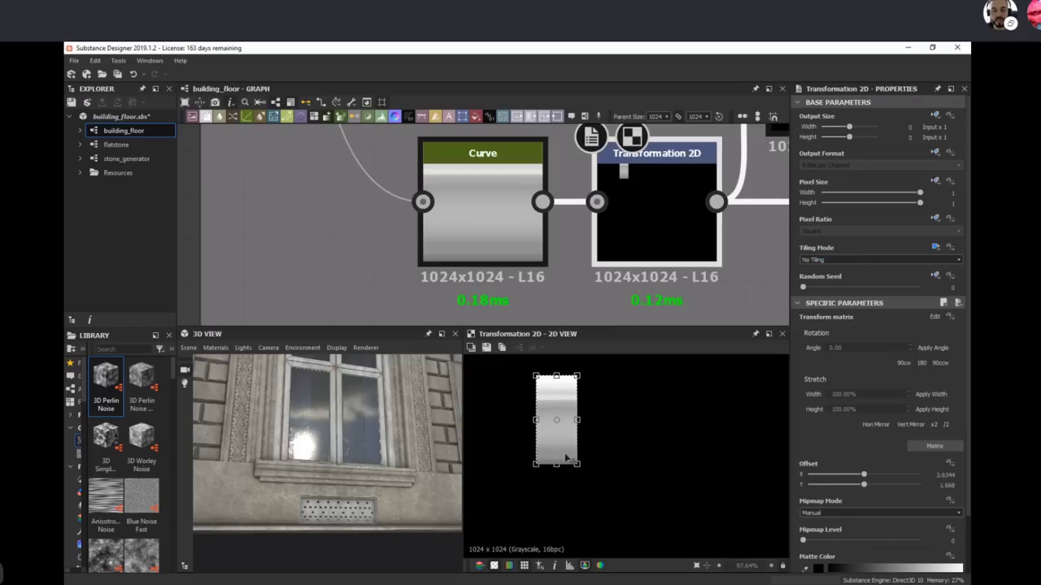
left_click(738, 293)
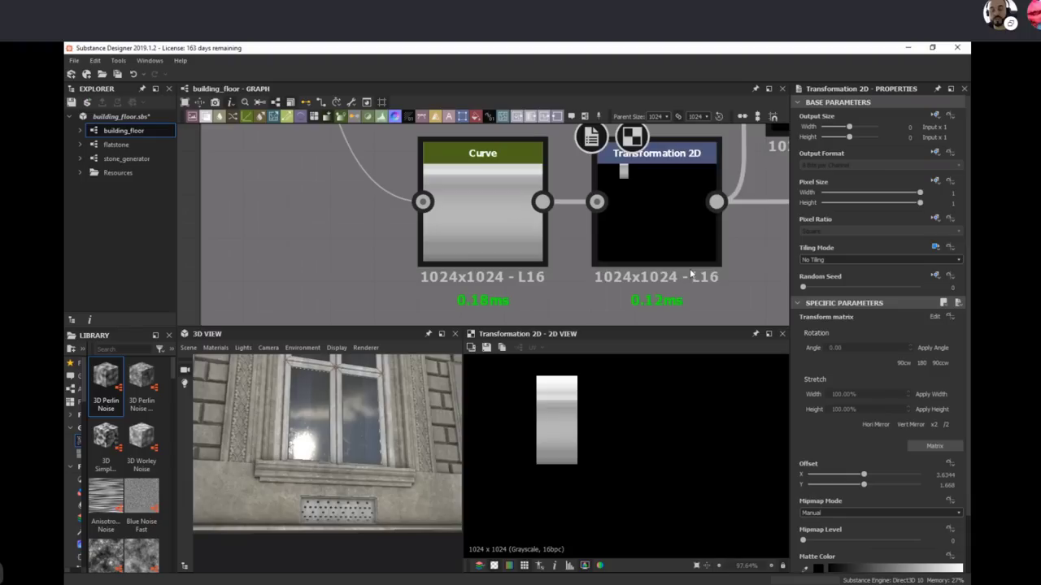
scroll(574, 166, "down", 5)
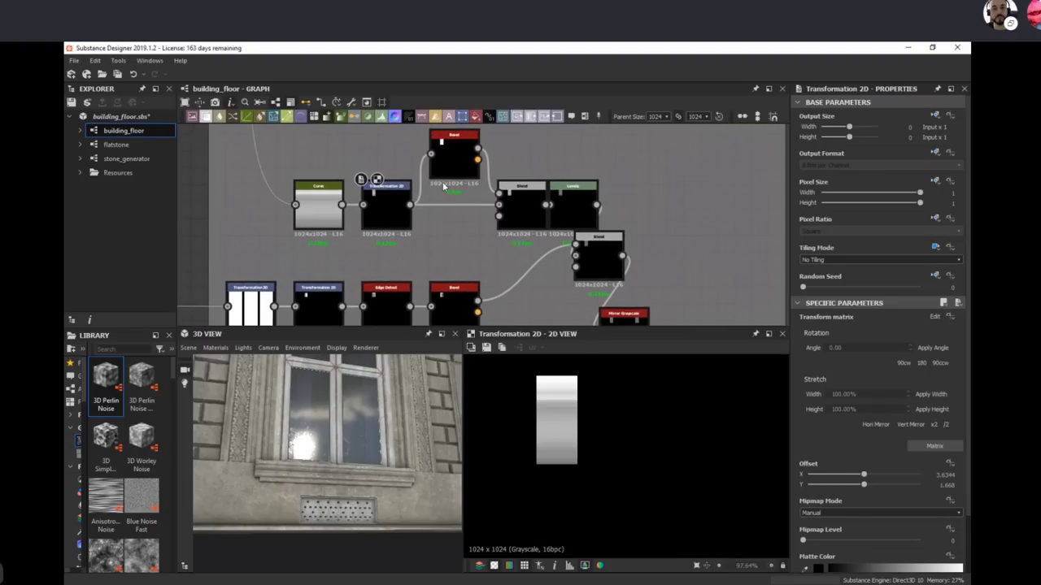
Step: Compare the pilaster's Bevel and Transformation 2D outputs with the Multiply Blend that combines them
double_click(449, 163)
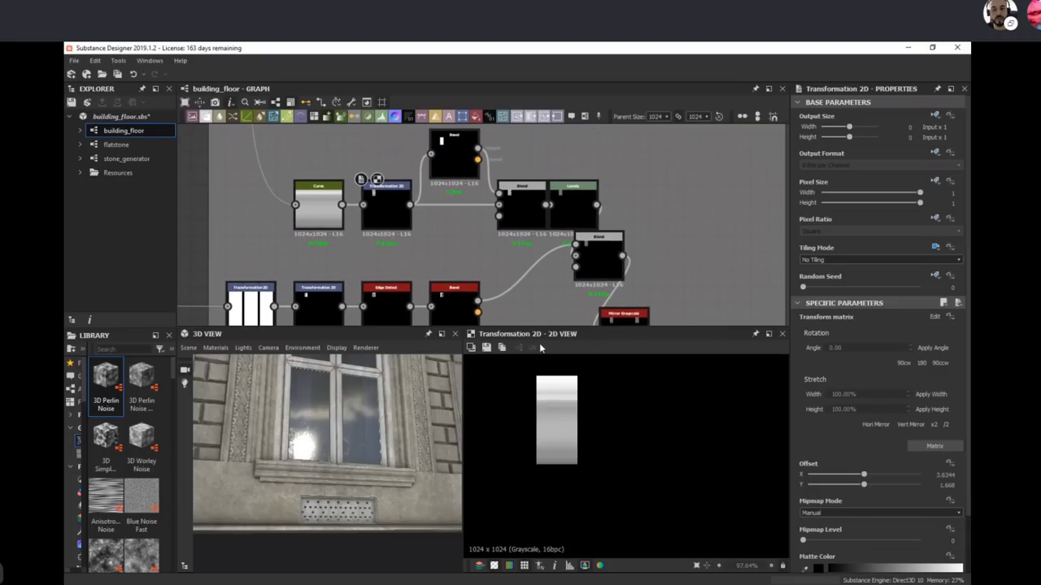
double_click(512, 195)
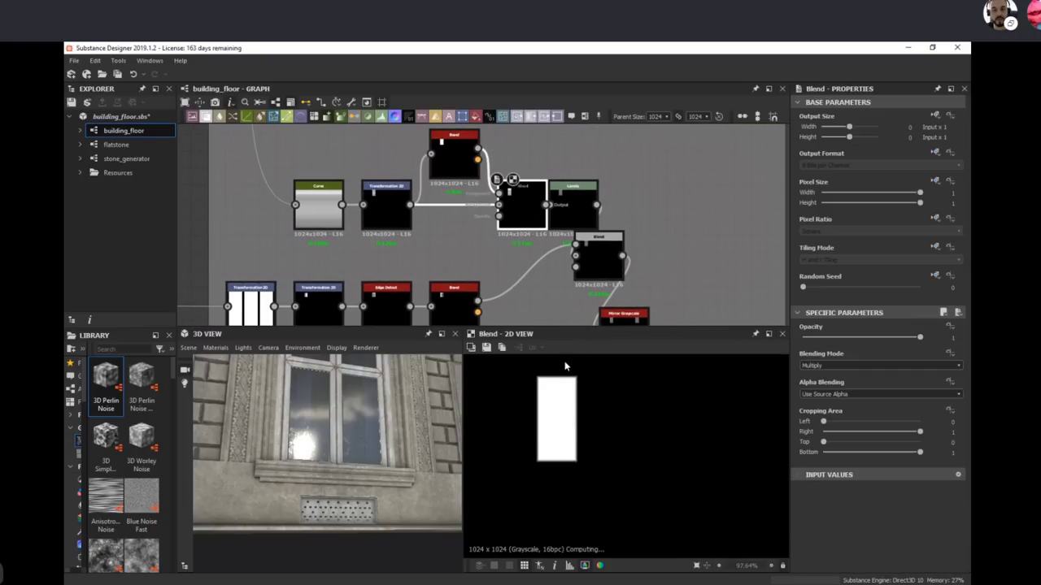
double_click(391, 216)
double_click(507, 209)
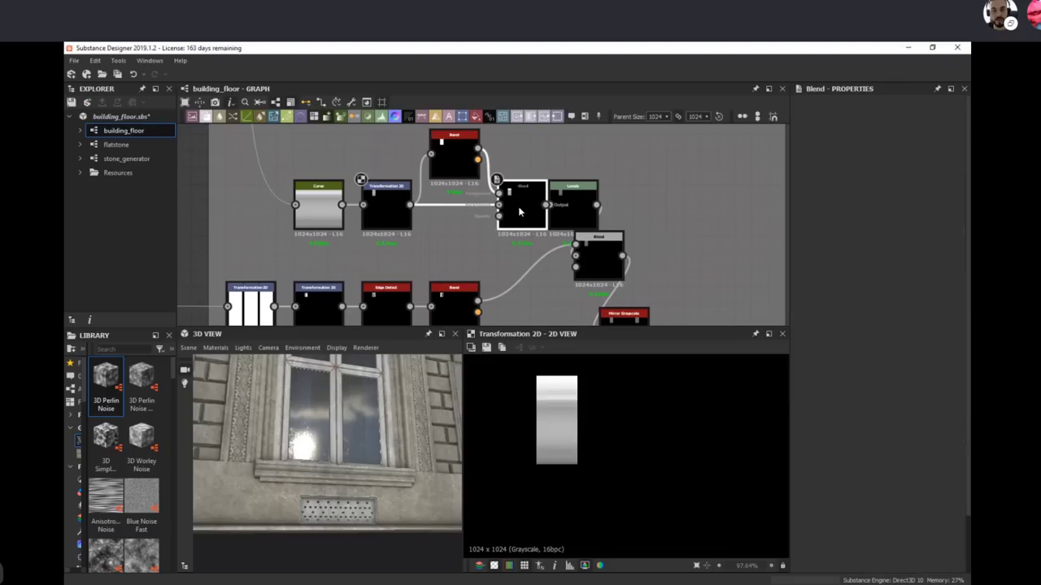
Step: Inspect the pilaster area on the 3D facade, including the building_floor model in Substance Player from several angles
middle_click_drag(576, 291, 518, 177)
left_click_drag(378, 468, 392, 486)
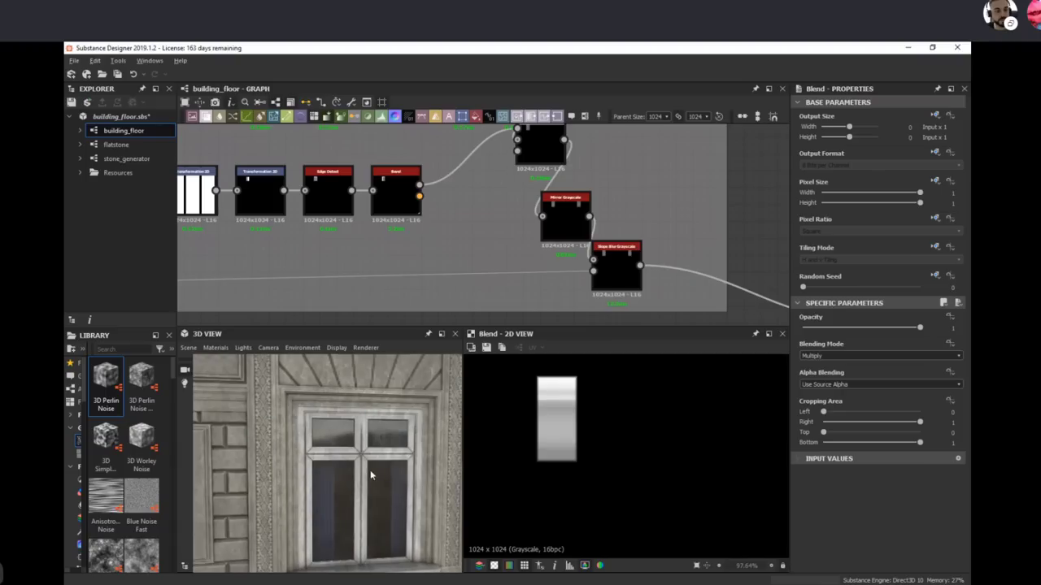
middle_click_drag(372, 474, 377, 553)
left_click_drag(350, 455, 320, 447)
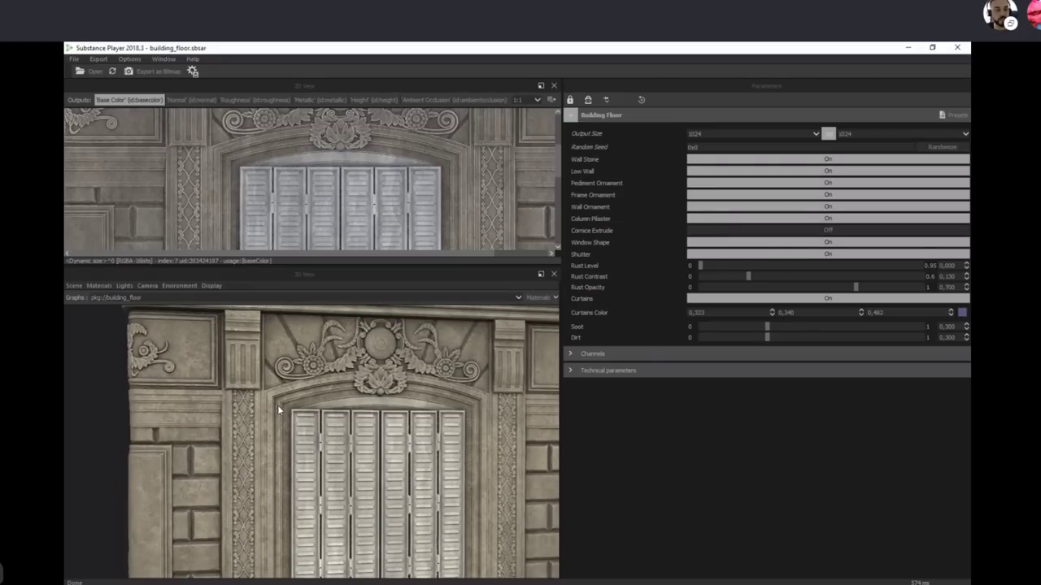
left_click_drag(278, 406, 400, 483)
right_click_drag(399, 483, 334, 425)
left_click_drag(334, 425, 337, 377)
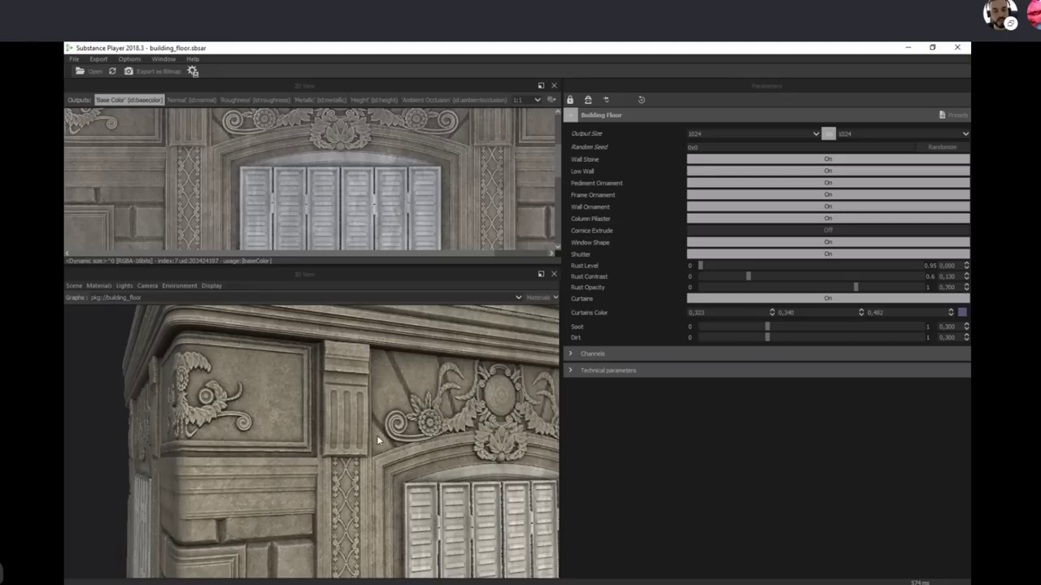
left_click_drag(373, 437, 397, 491)
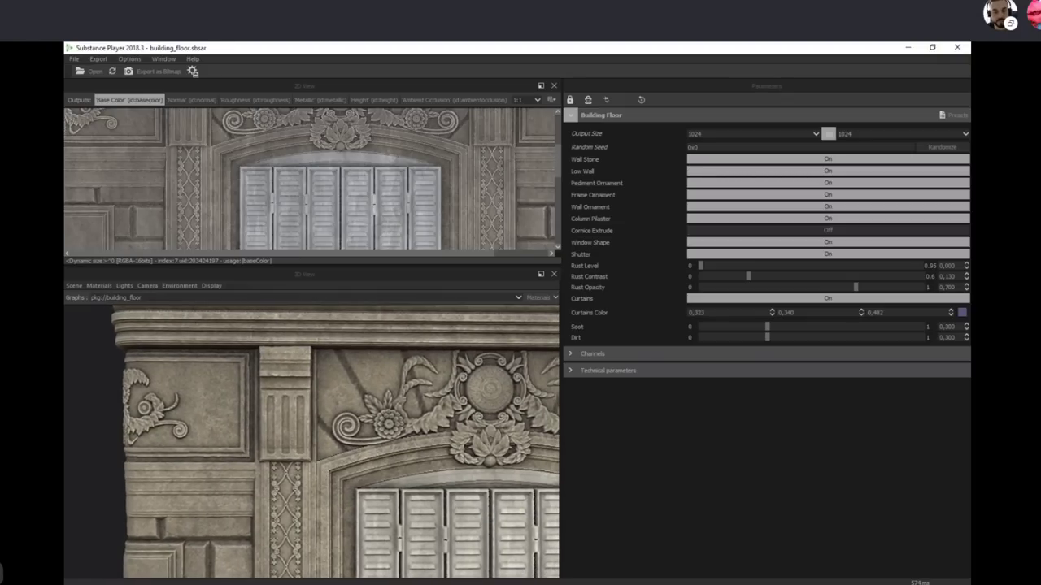
Step: Switch back to Substance Designer and examine the Slope Blur Grayscale node at the end of the Column_Pilaster group
key("alt+Tab")
middle_click_drag(621, 280, 584, 275)
double_click(528, 199)
scroll(480, 237, "down", 2)
middle_click_drag(420, 241, 466, 241)
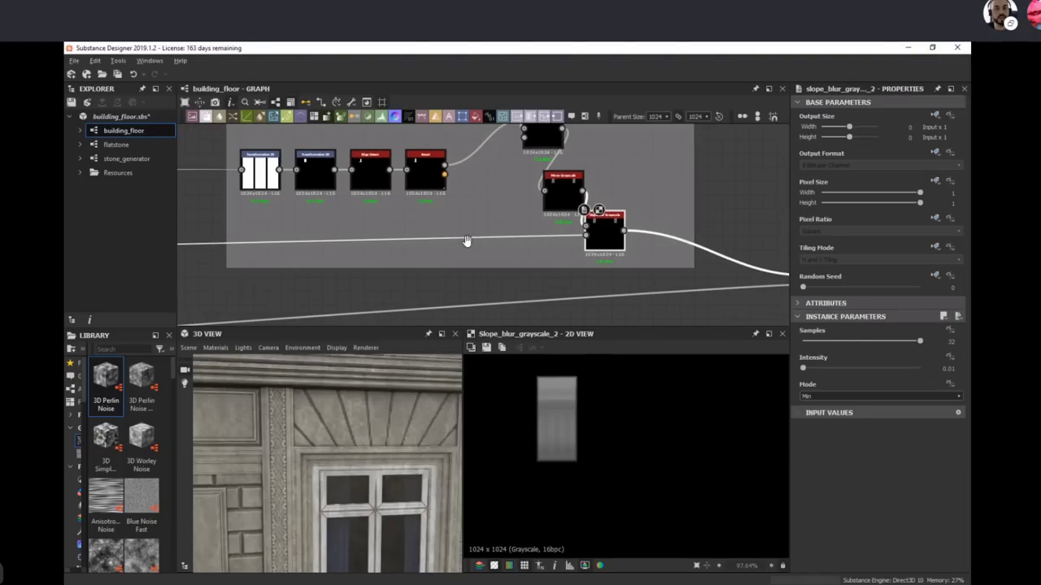
Step: Examine the lower Column_Pilaster branch, viewing the striped Transformation 2D output and the Bevel of its detected edges
middle_click_drag(427, 204, 451, 235)
middle_click_drag(328, 197, 328, 243)
left_click(329, 249)
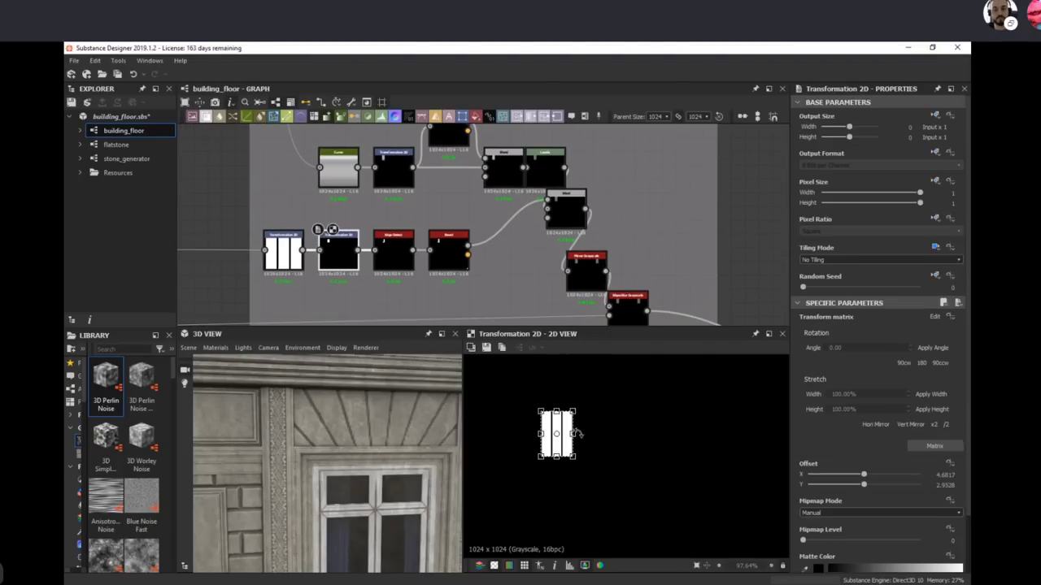
double_click(443, 244)
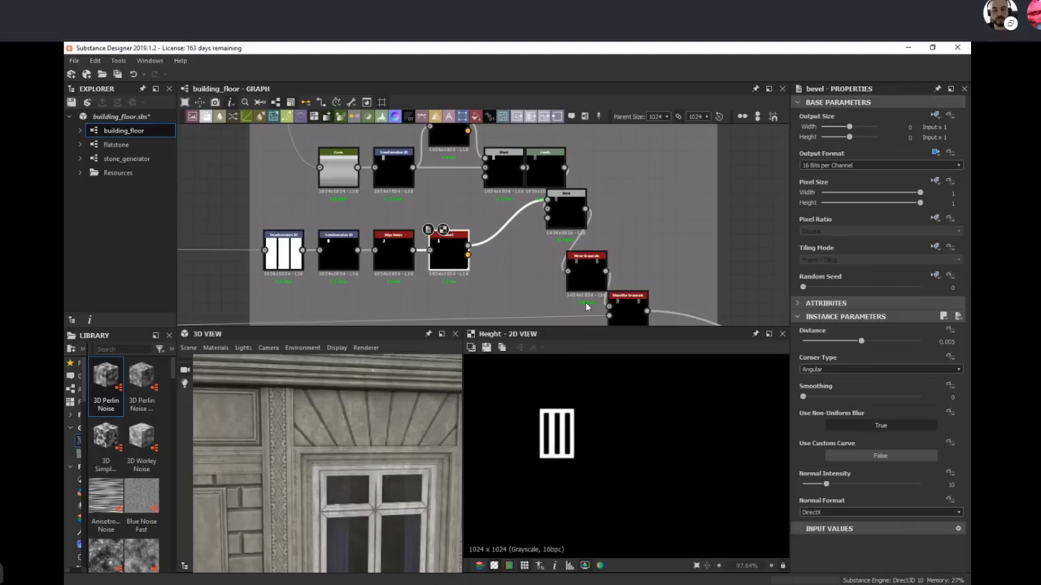
Step: Follow the pilaster from the Multiply Blend through Mirror Grayscale to Slope Blur Grayscale, examining the grooves and the repeated capitals
double_click(567, 218)
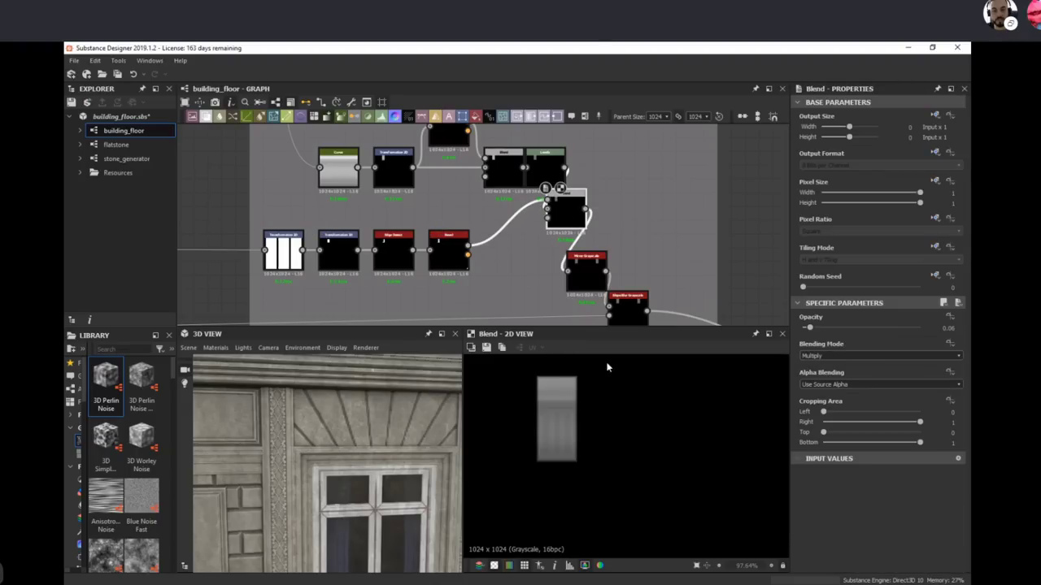
scroll(571, 444, "up", 4)
double_click(586, 272)
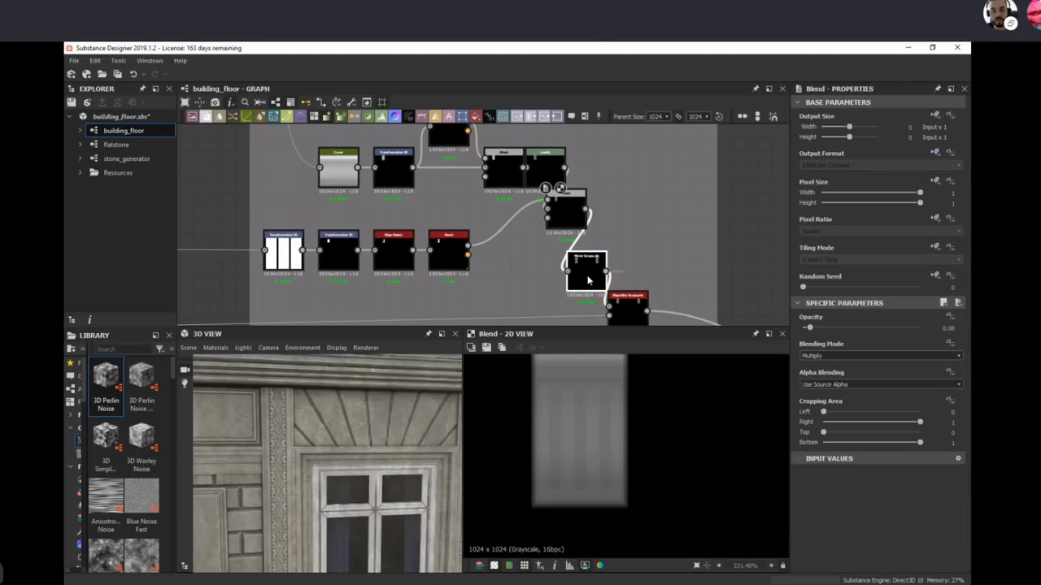
double_click(639, 319)
middle_click_drag(655, 265, 498, 130)
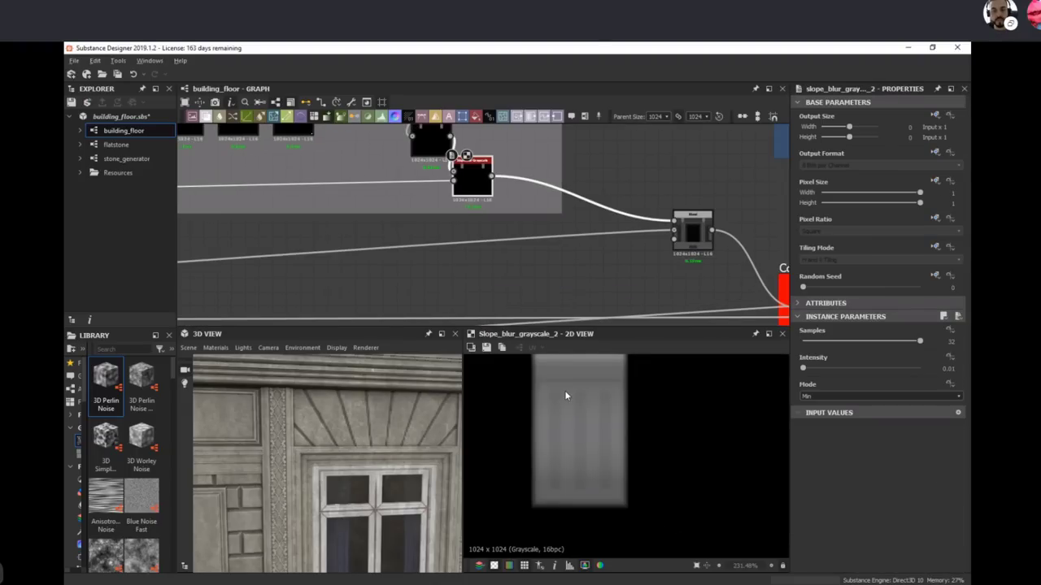
scroll(614, 431, "down", 6)
scroll(688, 468, "down", 3)
middle_click_drag(583, 235, 426, 241)
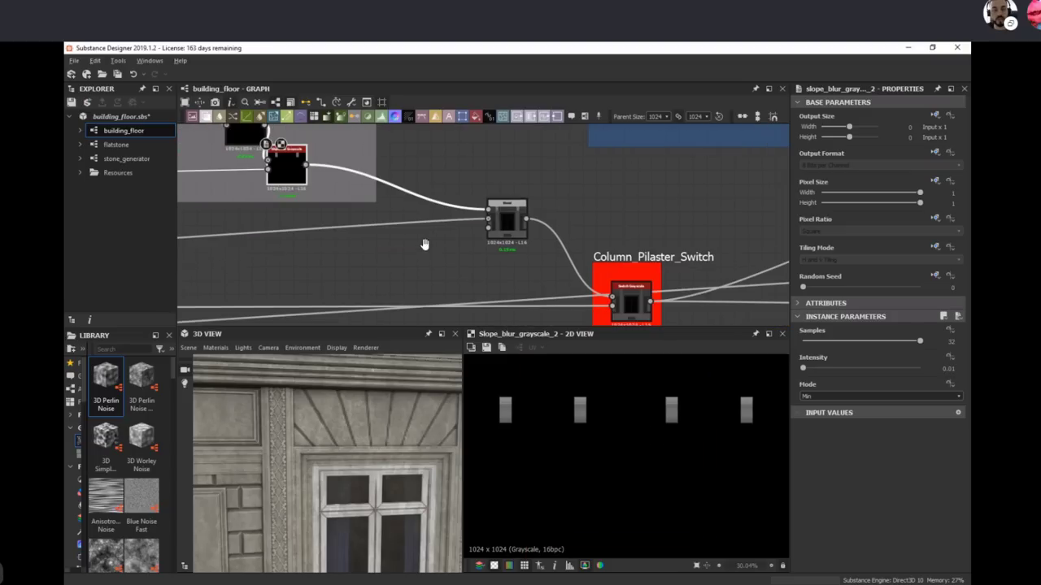
Step: Examine the Max (Lighten) Blend that adds the pilasters to the facade, and compare the two inputs of Column_Pilaster_Switch
double_click(509, 220)
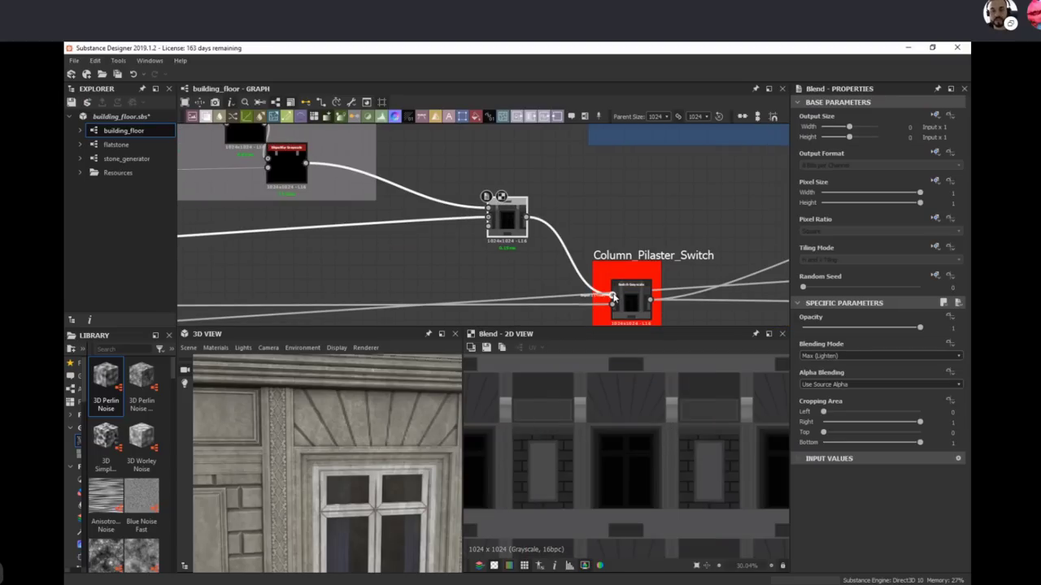
middle_click_drag(614, 297, 520, 242)
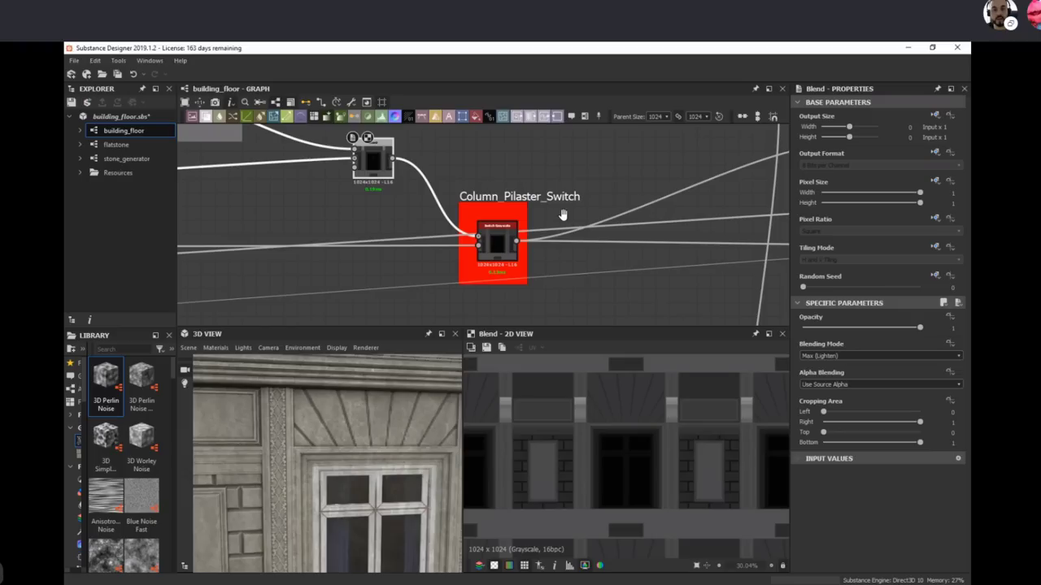
left_click(482, 239)
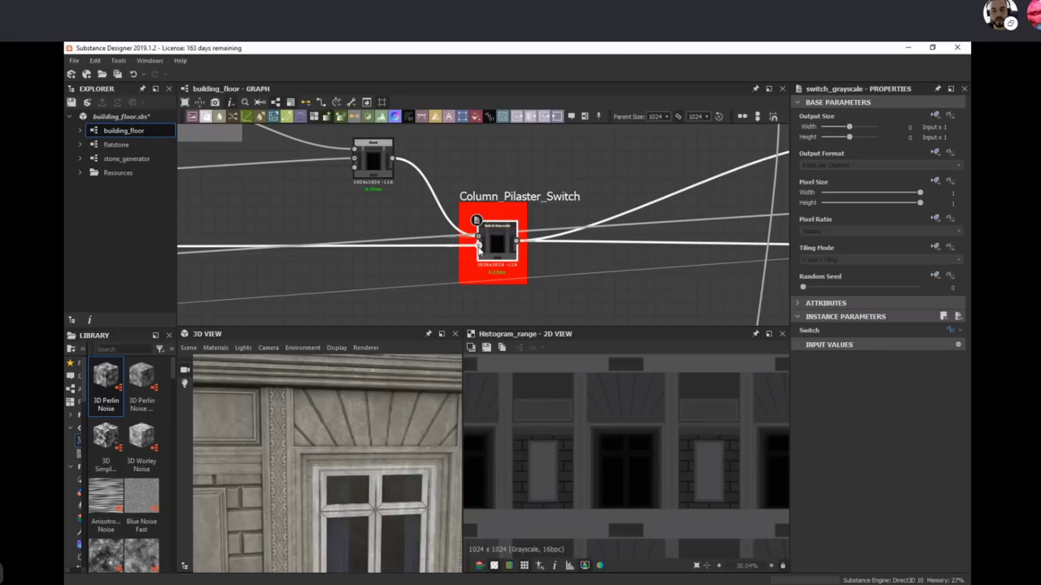
scroll(488, 232, "down", 2)
scroll(580, 236, "down", 3)
Step: Follow the height chain to Low_Wall_Switch and examine its output close up around the window sill and vent
middle_click_drag(581, 236, 370, 237)
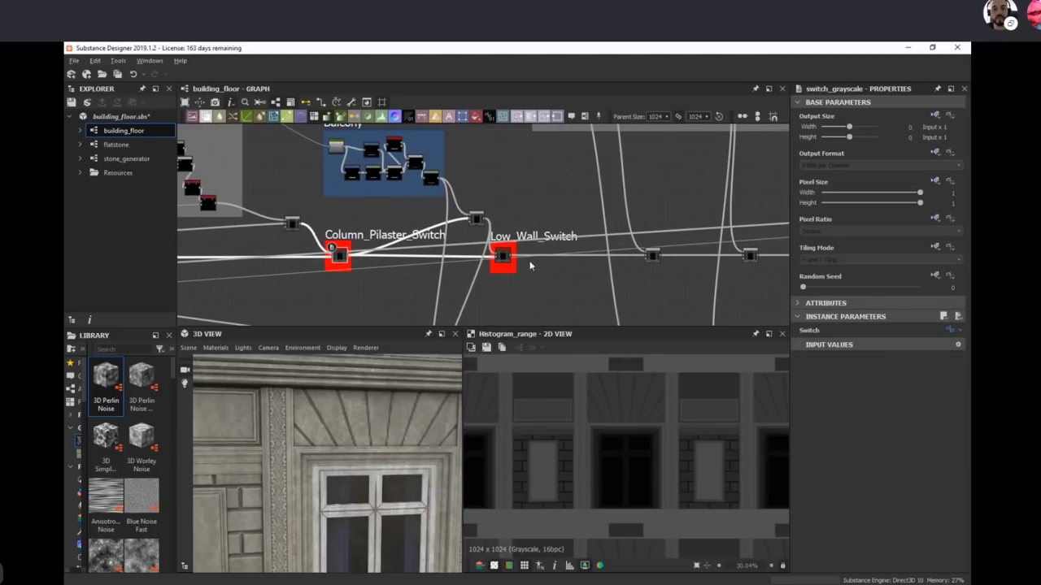
scroll(529, 264, "down", 1)
middle_click_drag(525, 231, 523, 252)
double_click(502, 277)
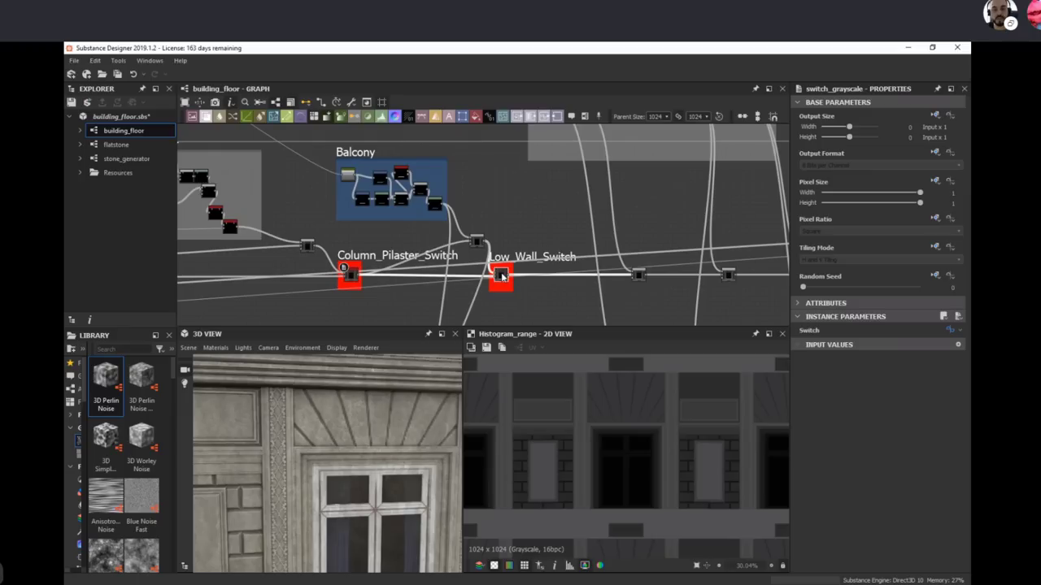
scroll(640, 515, "up", 3)
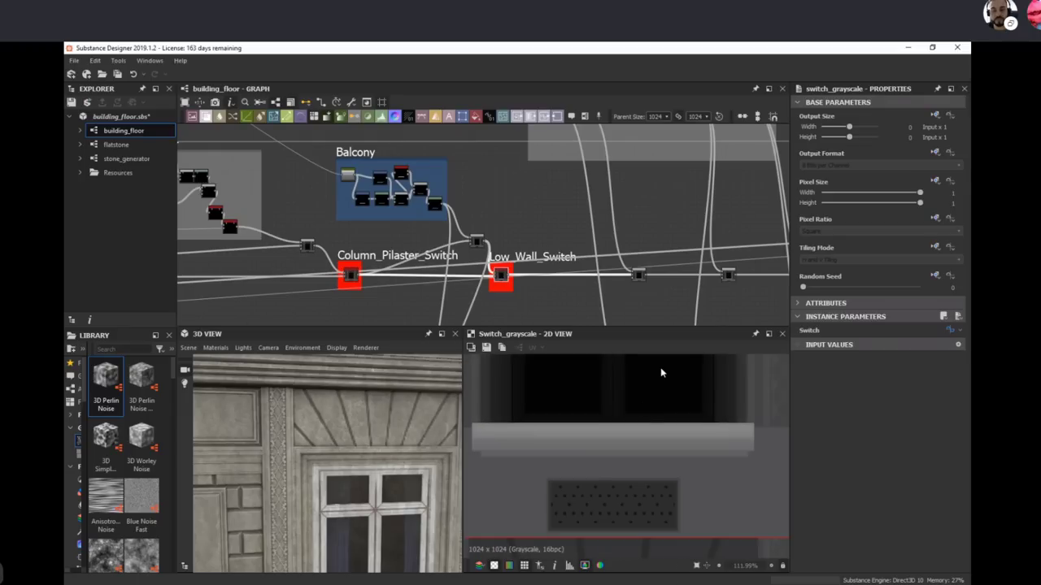
scroll(423, 232, "up", 1)
scroll(520, 284, "up", 1)
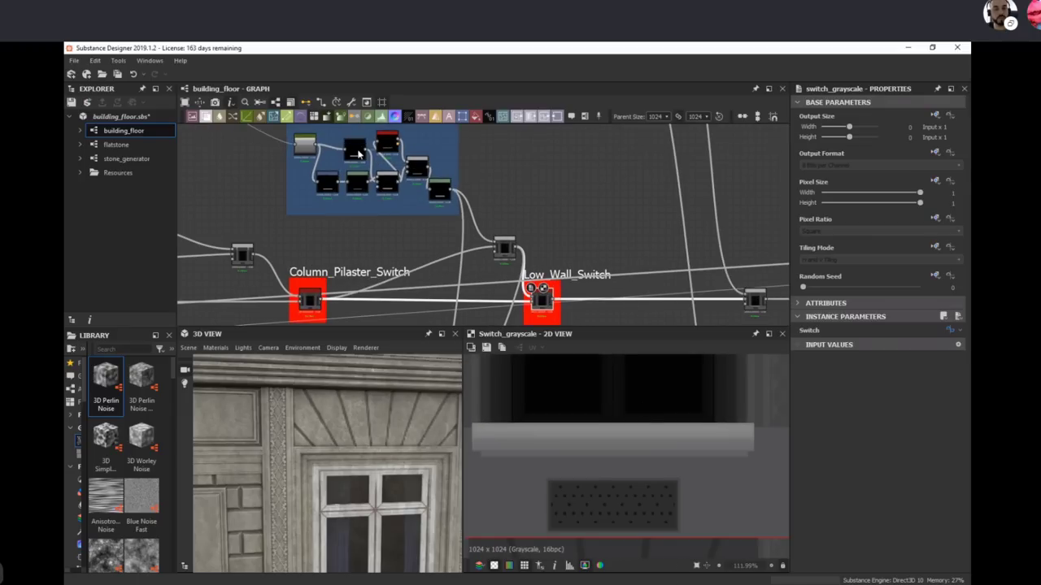
Step: Examine the Balcony group's Transformation 2D output and compare it with the sill in the Low_Wall_Switch result
left_click(351, 150)
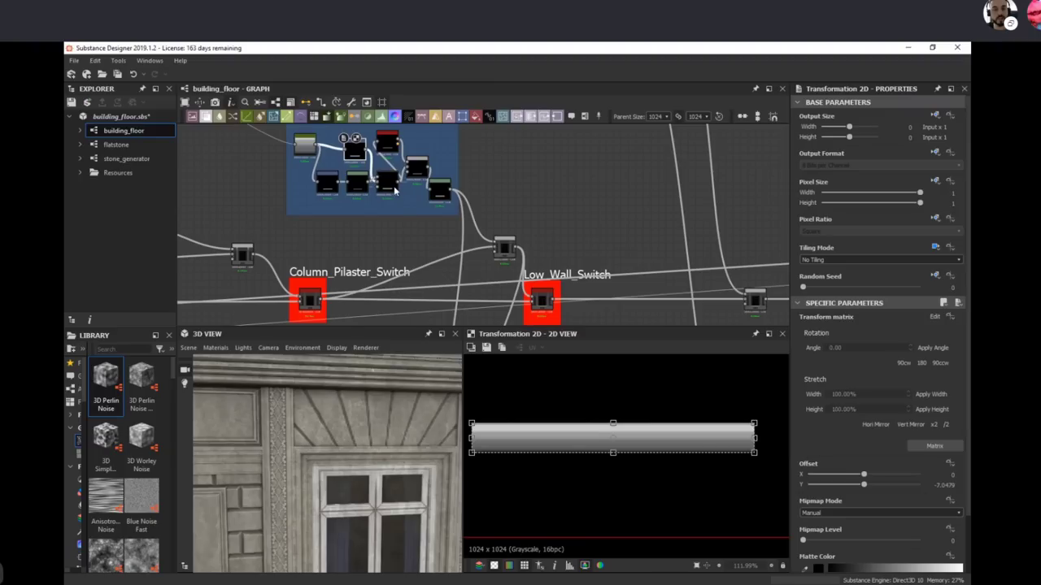
left_click(504, 246)
left_click(546, 303)
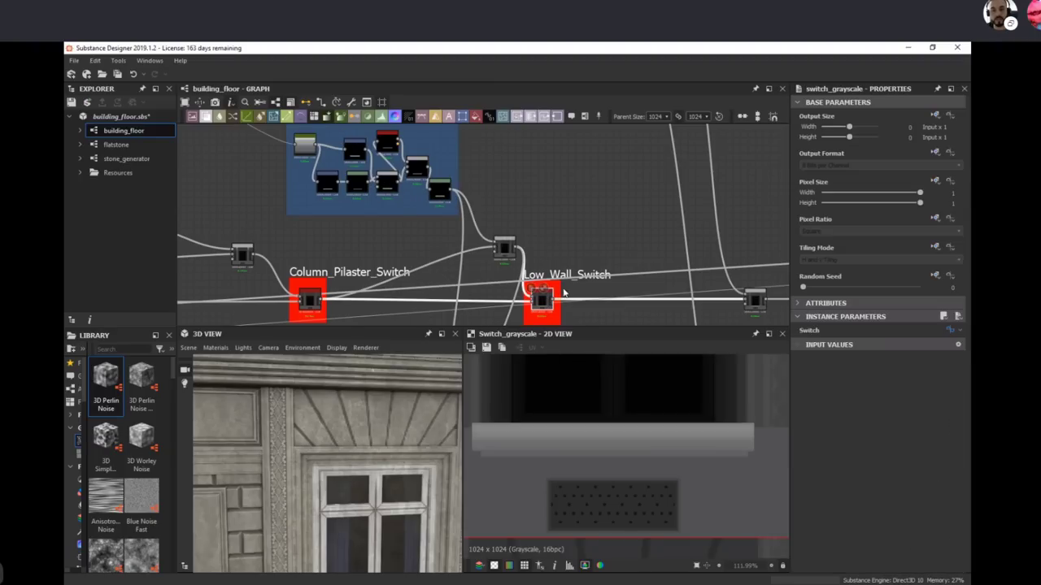
Step: Follow the height chain to the first Max (Lighten) Blend fed by the Cornice group and examine the cornice band it adds
middle_click_drag(564, 293, 318, 289)
scroll(561, 296, "down", 4)
middle_click_drag(572, 247, 502, 228)
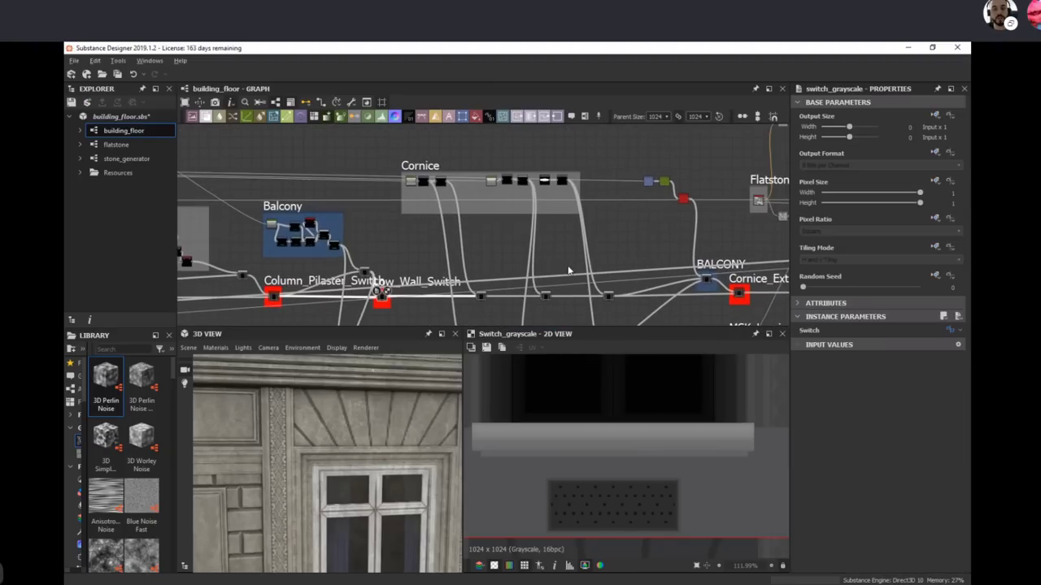
scroll(657, 252, "down", 3)
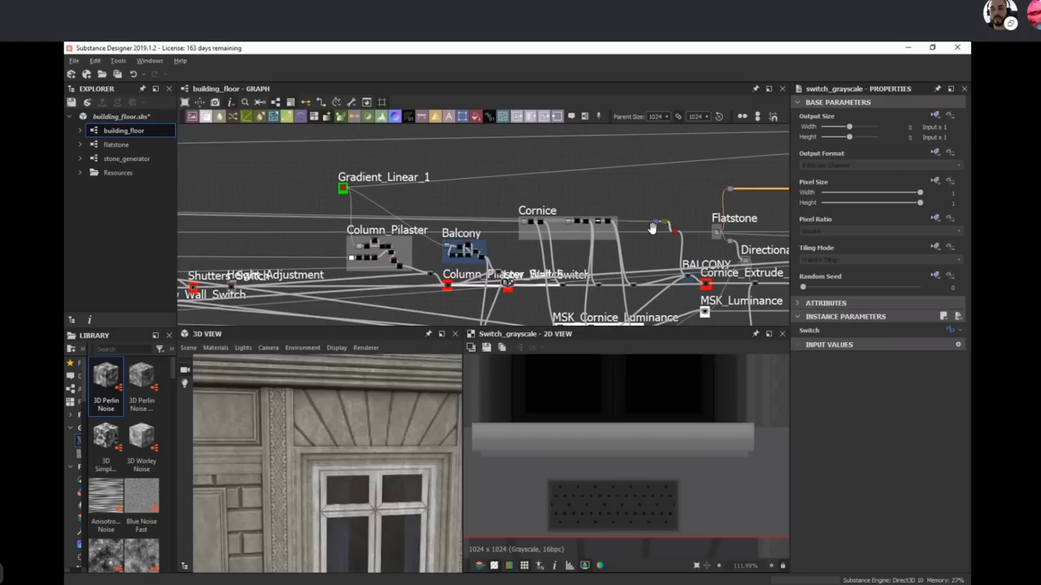
mouse_move(657, 228)
middle_mouse_down()
mouse_move(385, 186)
mouse_move(650, 230)
middle_mouse_up()
scroll(587, 276, "up", 5)
middle_click_drag(533, 317, 438, 266)
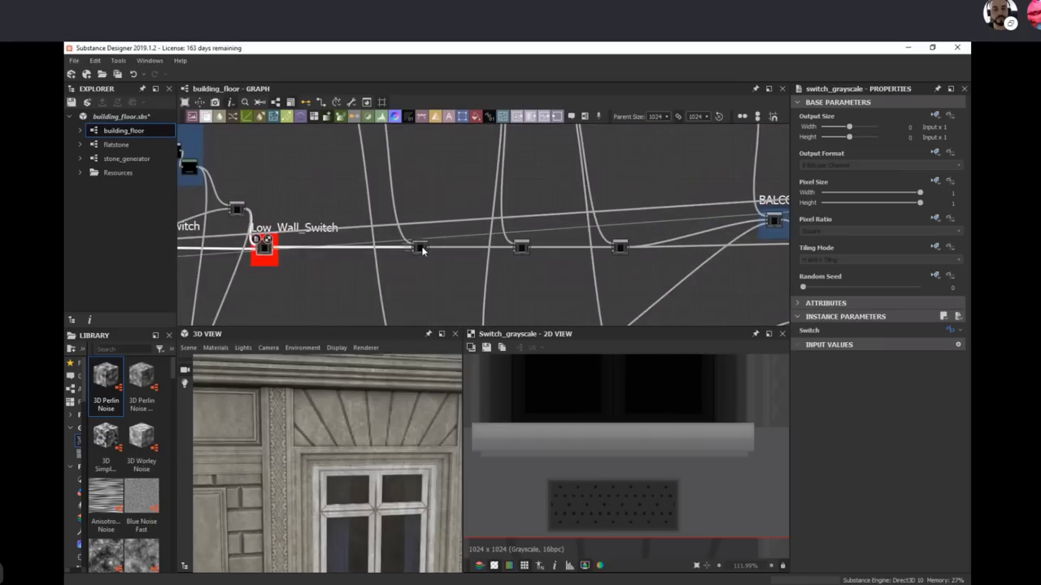
double_click(419, 248)
scroll(638, 390, "down", 5)
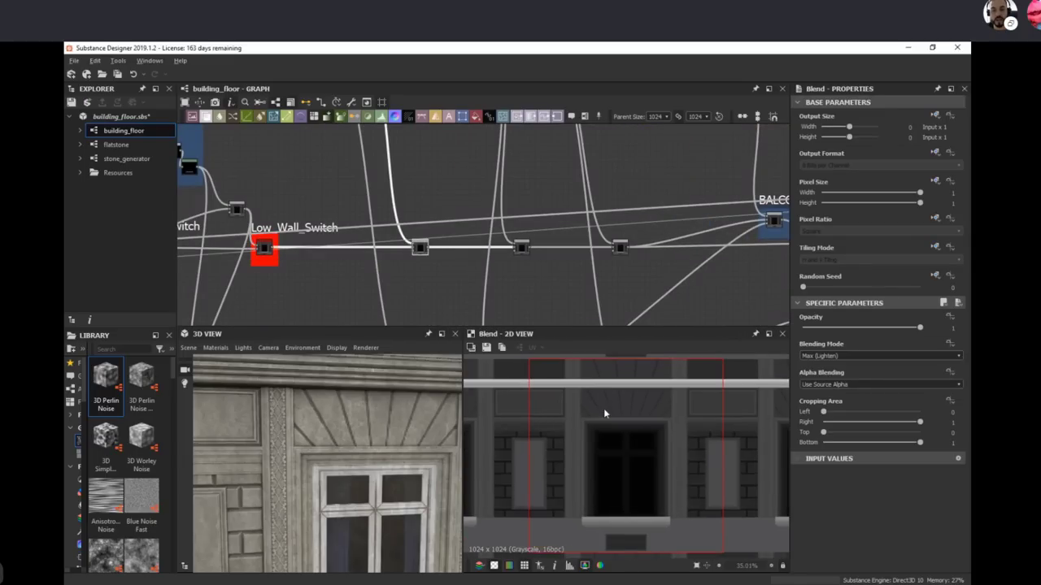
scroll(603, 413, "up", 2)
scroll(366, 446, "down", 3)
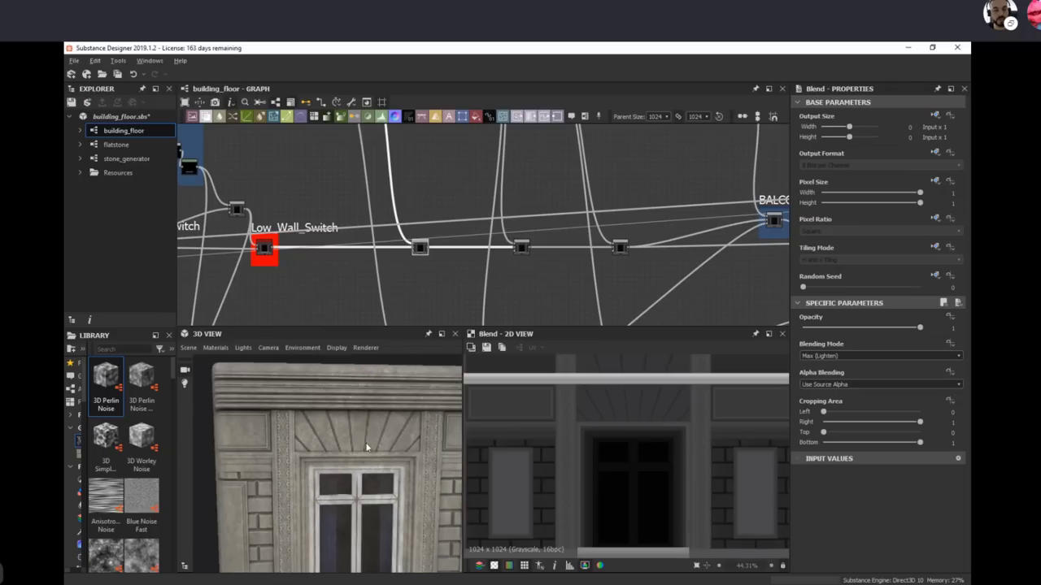
Step: Compare the Cornice group's Levels output with the result of the first Max (Lighten) Blend it feeds
scroll(366, 446, "up", 1)
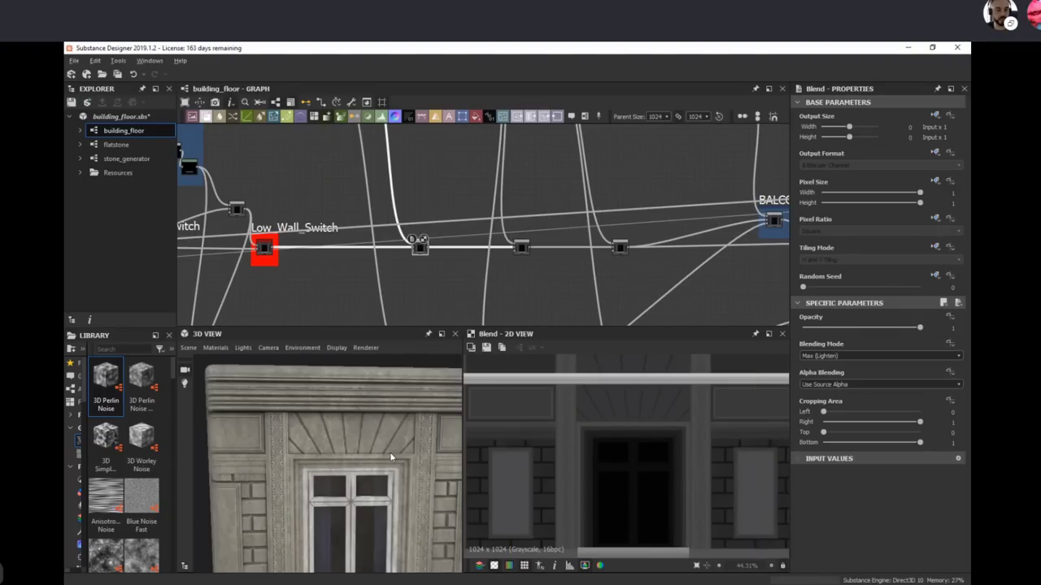
left_click_drag(389, 457, 345, 452)
middle_click_drag(450, 238, 452, 310)
scroll(418, 225, "down", 3)
middle_click_drag(418, 226, 429, 242)
left_click(392, 183)
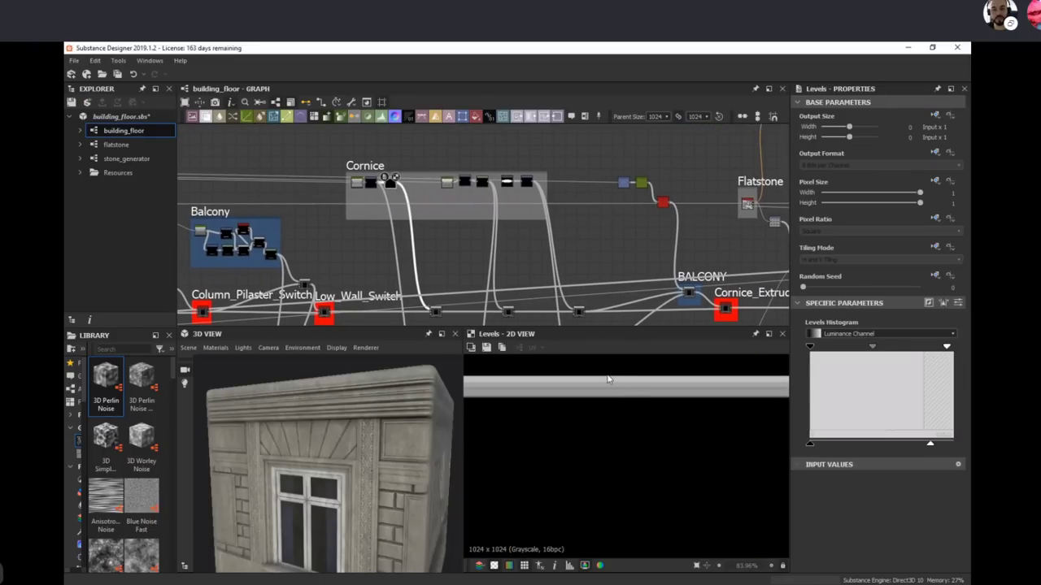
middle_click_drag(399, 288, 370, 244)
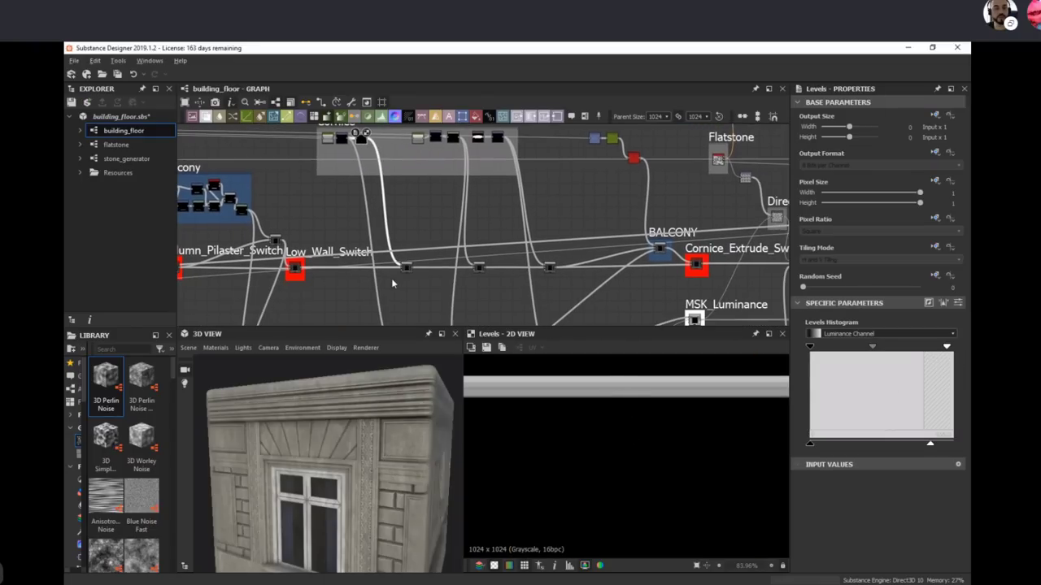
left_click(406, 265)
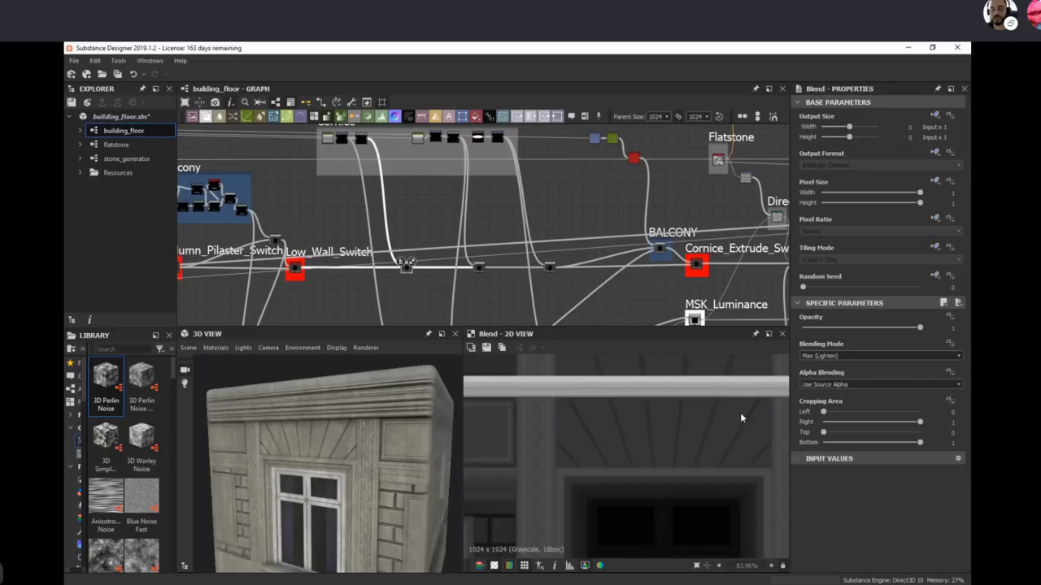
Step: Follow the height chain through the second and third cornice Max (Lighten) Blends and examine the cornice profile close up
left_click(479, 267)
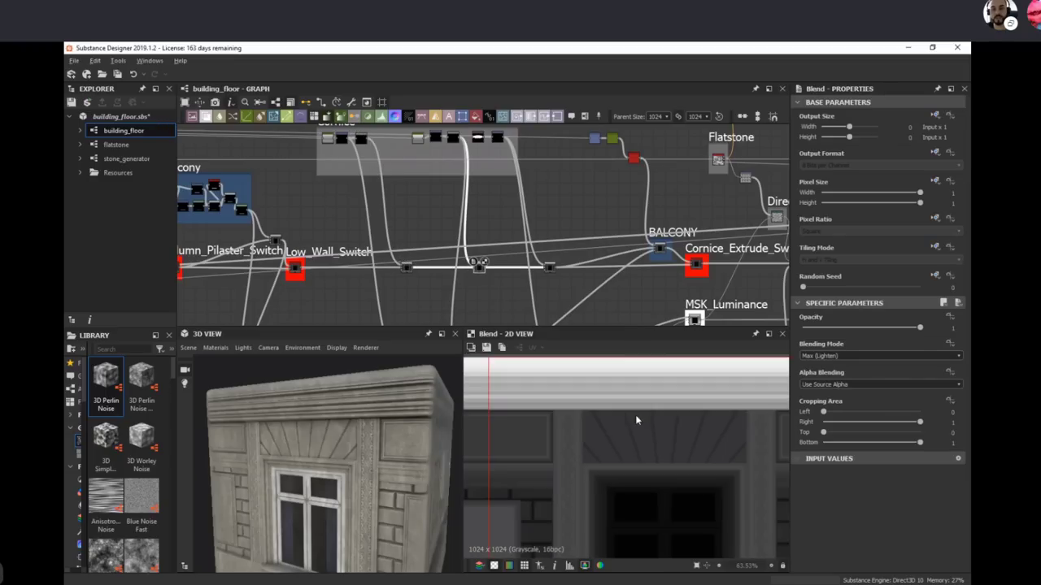
middle_click_drag(532, 259, 495, 265)
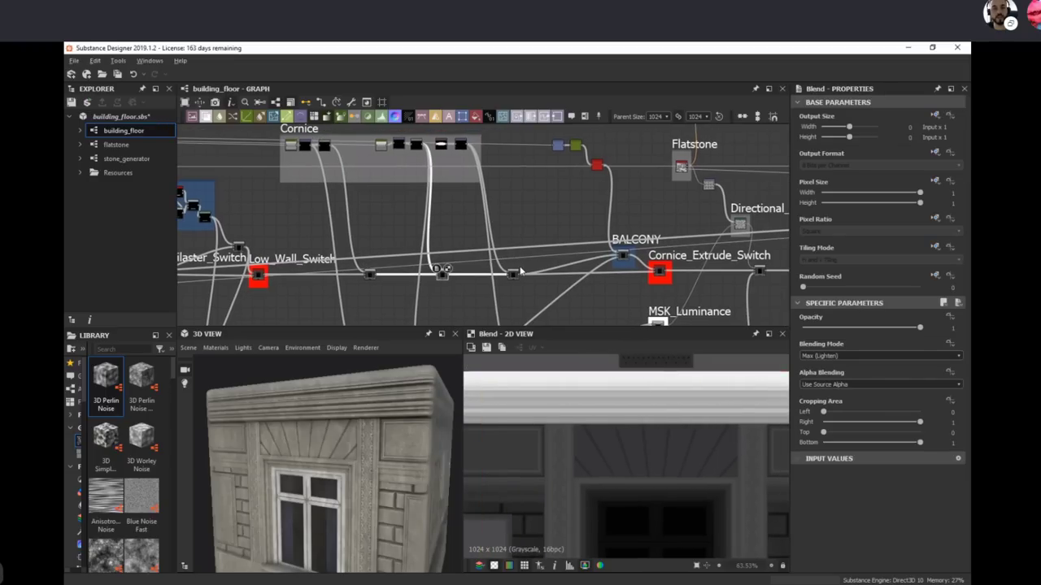
left_click(513, 276)
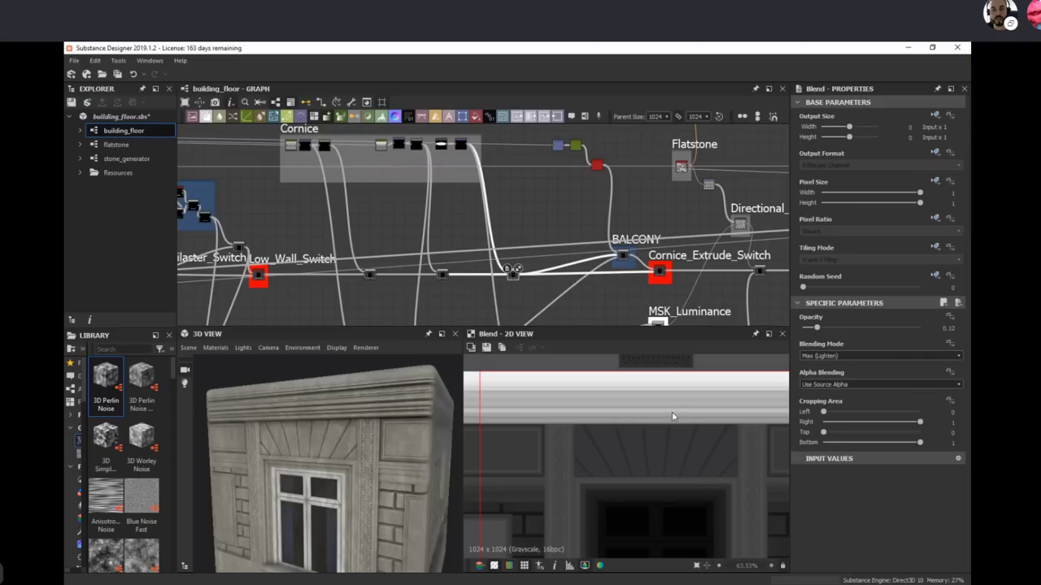
scroll(545, 404, "up", 6)
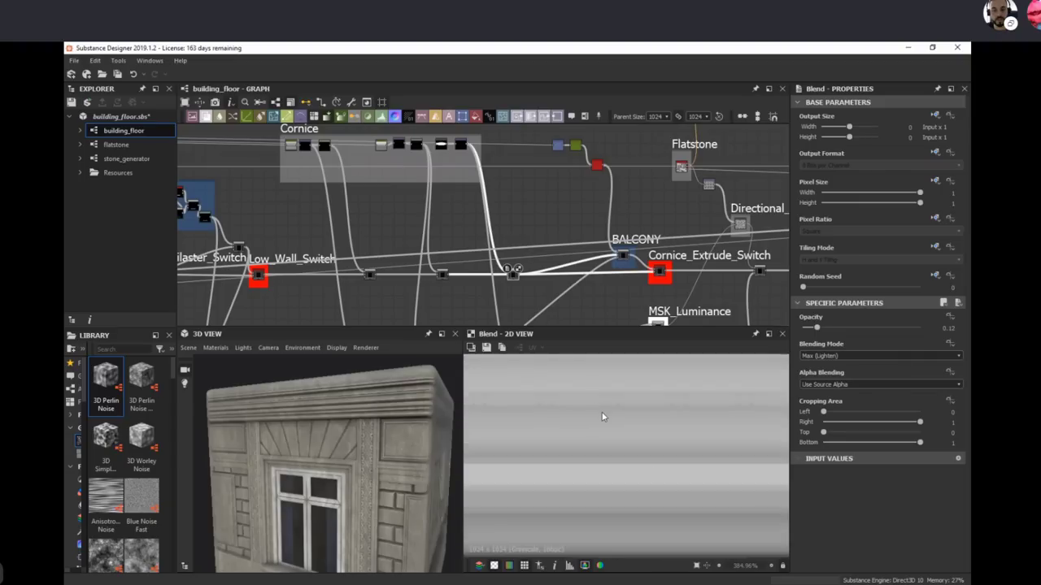
scroll(497, 200, "up", 2)
key("space")
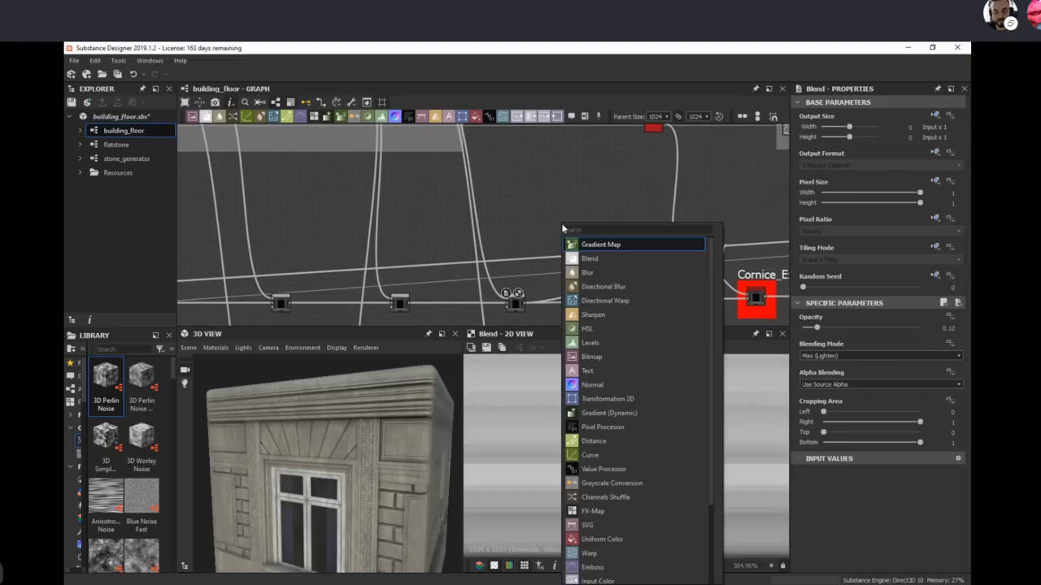
type("nor")
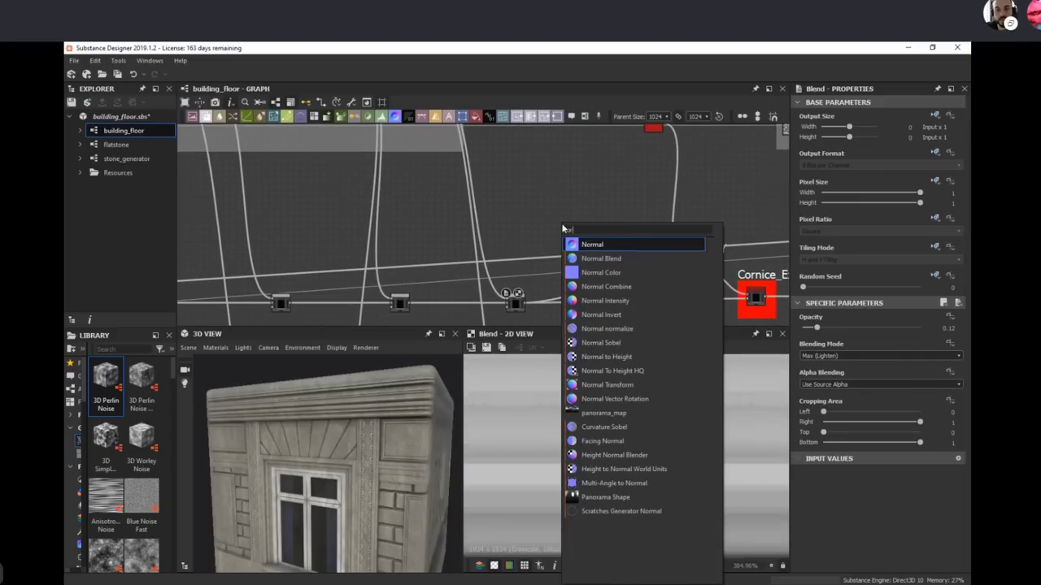
key("Escape")
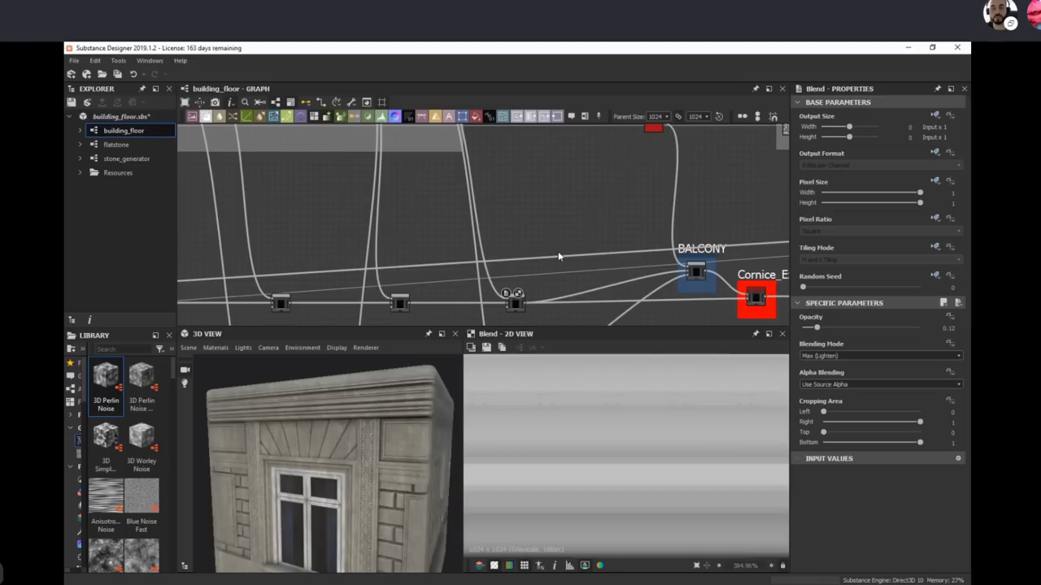
middle_click_drag(560, 220, 561, 230)
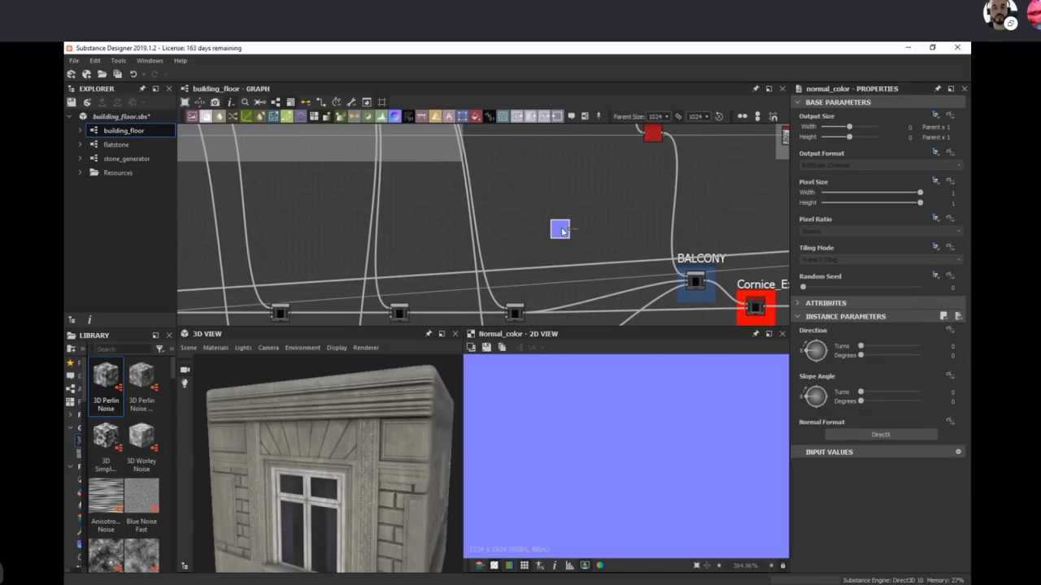
left_click_drag(561, 230, 558, 209)
key("Delete")
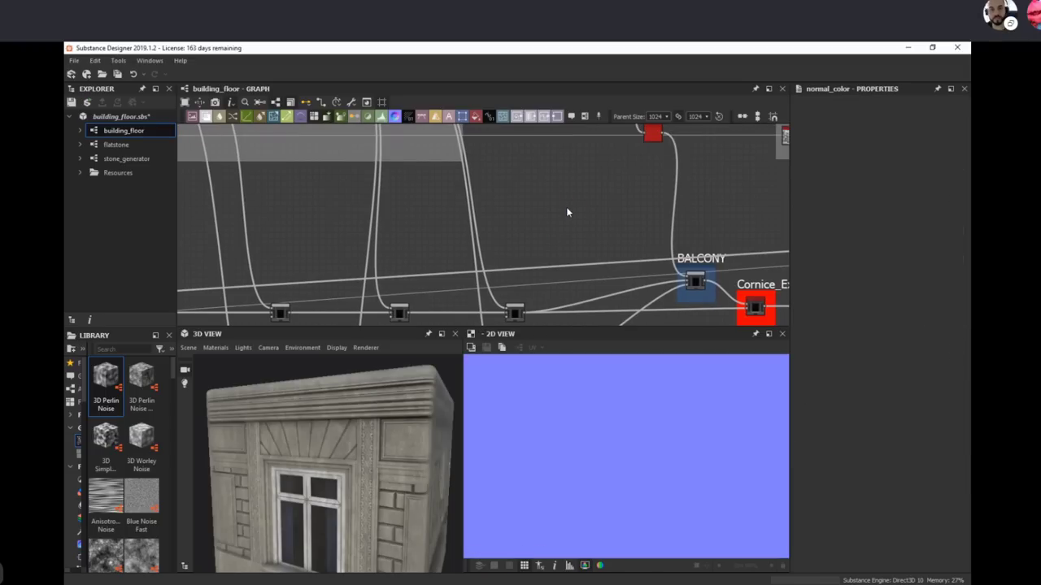
Step: Add a Height to Normal World Units node in the empty space between the Cornice group and the BALCONY Blend
key("space")
type("inp")
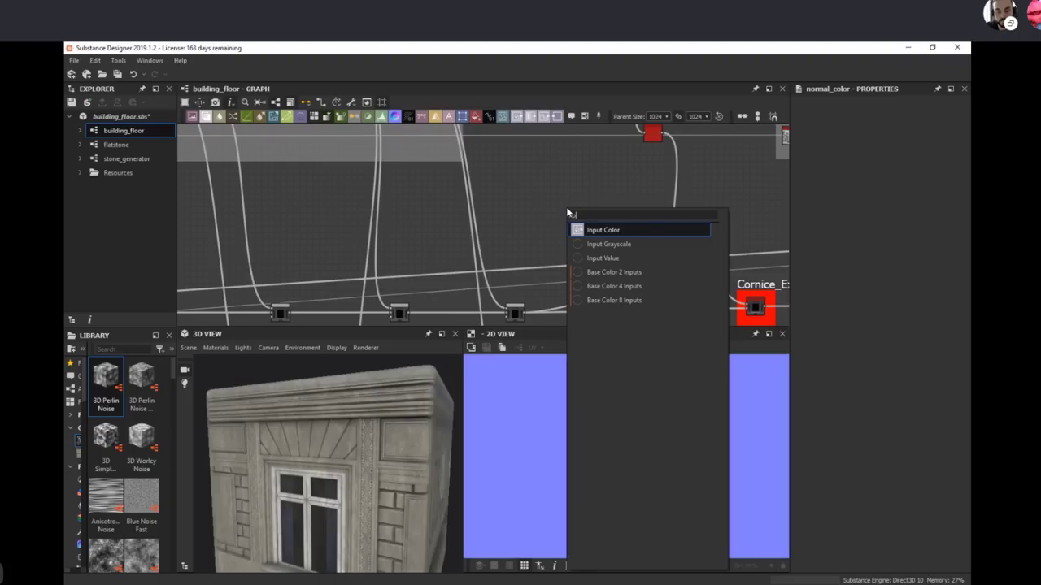
key("BackSpace")
key("BackSpace")
key("BackSpace")
type("norm")
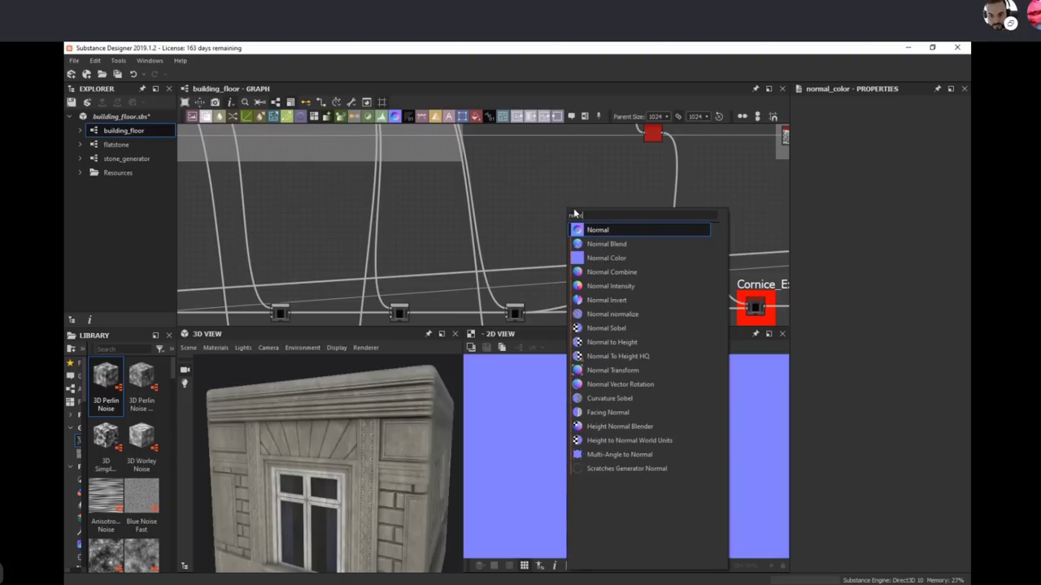
left_click(650, 442)
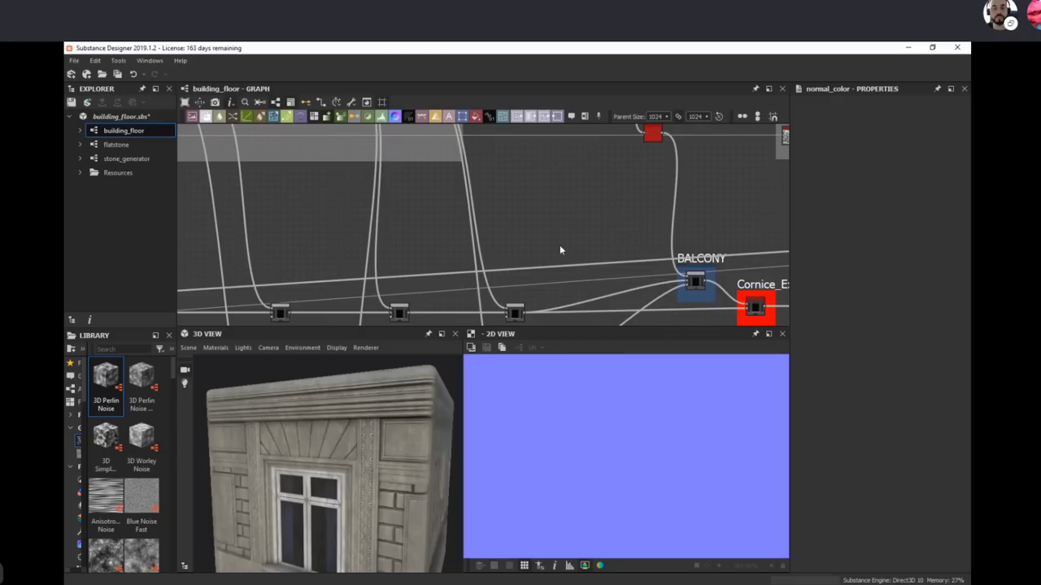
Step: Connect the last node of the Cornice group to the Height to Normal World Units node and examine the ornament strip's normals
middle_click_drag(590, 283, 599, 266)
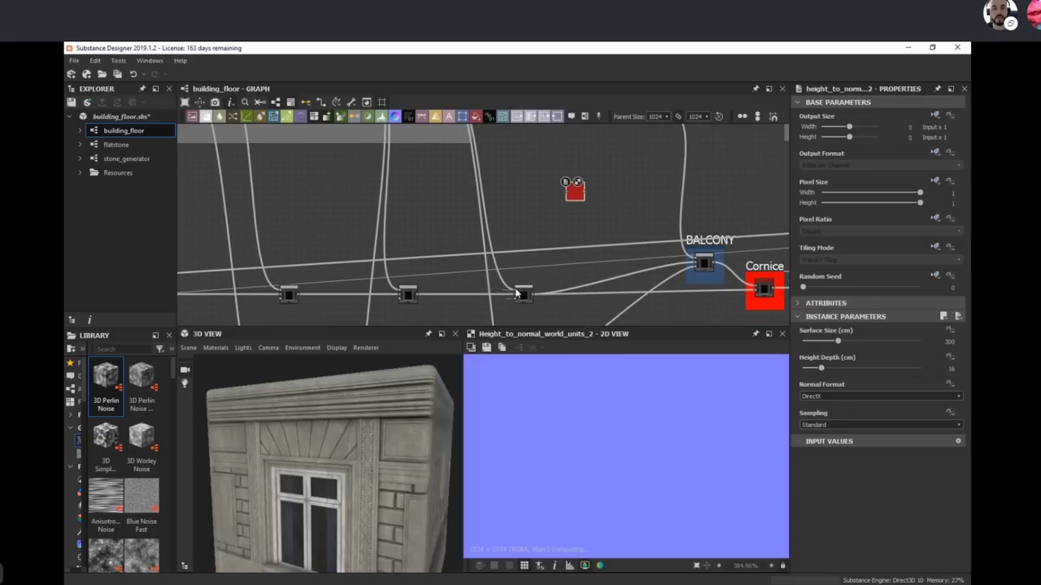
middle_click_drag(510, 265, 509, 351)
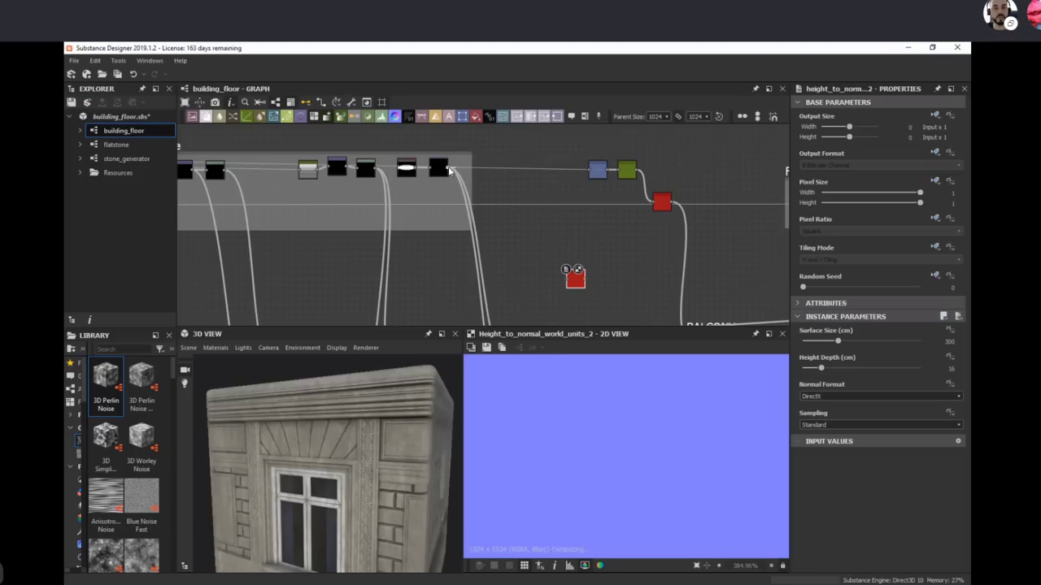
left_click_drag(447, 168, 575, 279)
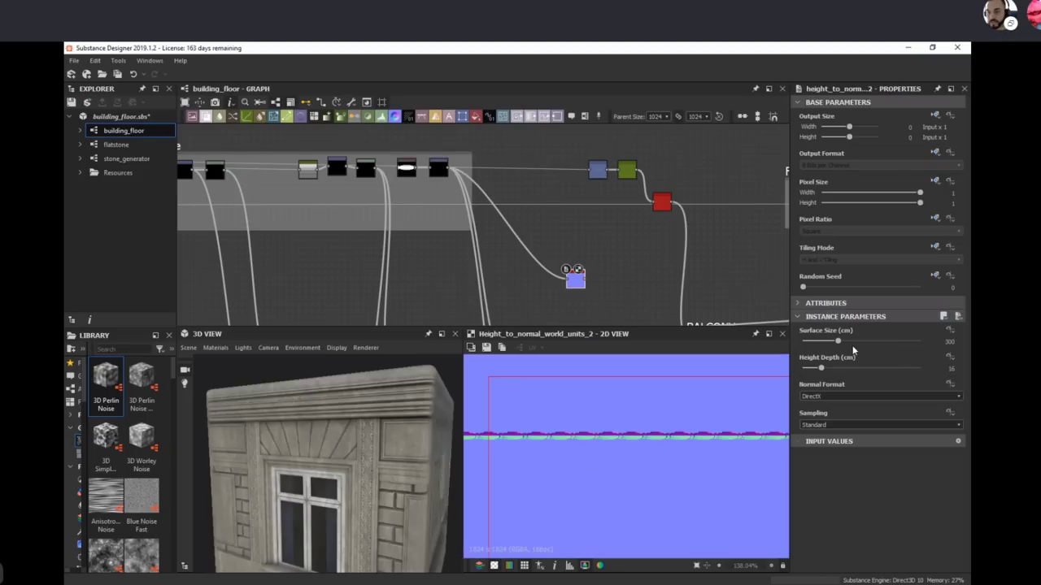
scroll(621, 418, "up", 2)
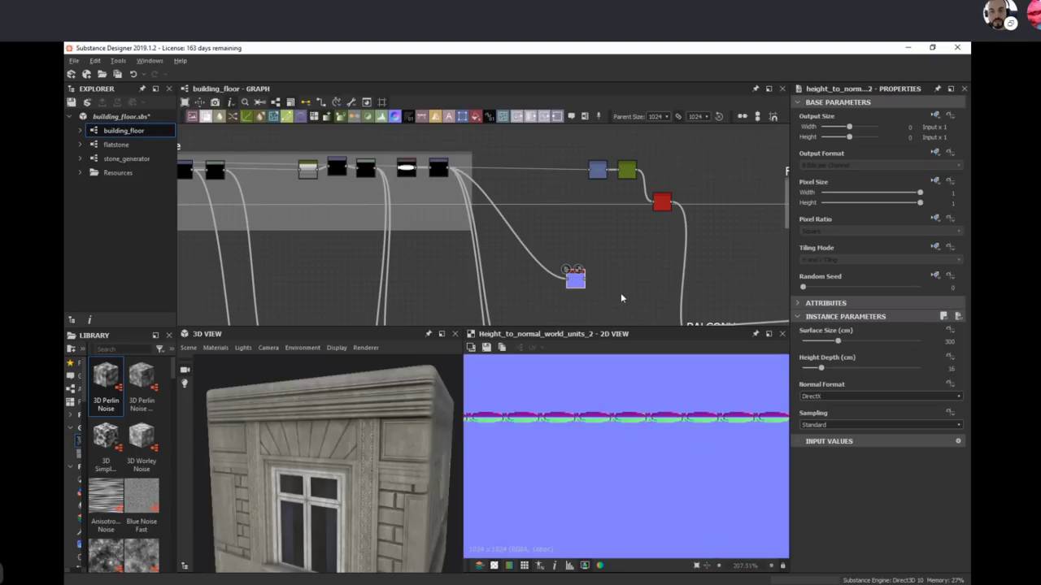
Step: Compare the third cornice Blend's output with the cornice on the 3D model, and delete the test Height to Normal World Units node
middle_click_drag(621, 299, 561, 152)
double_click(464, 235)
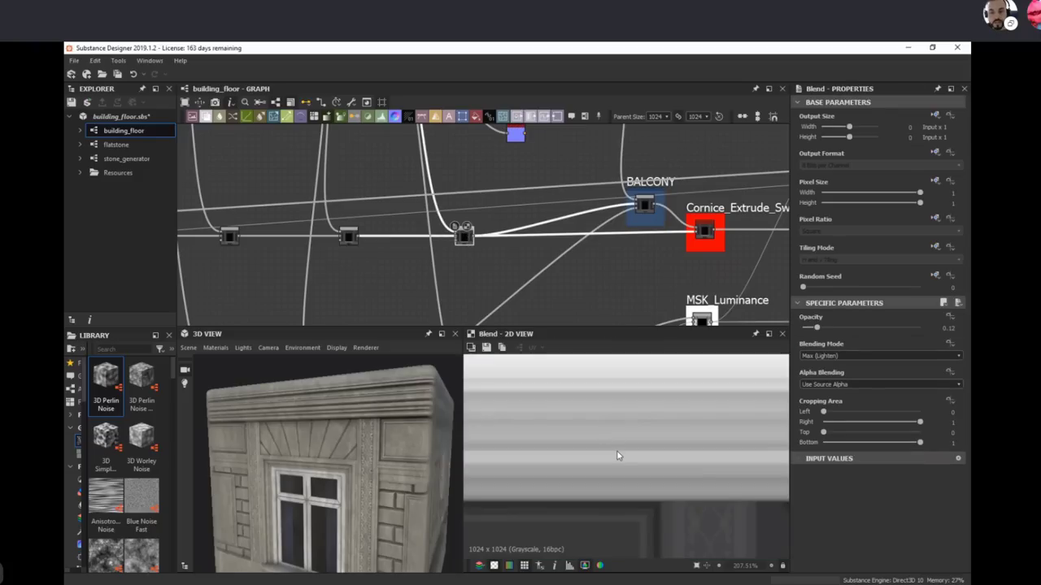
scroll(392, 474, "up", 6)
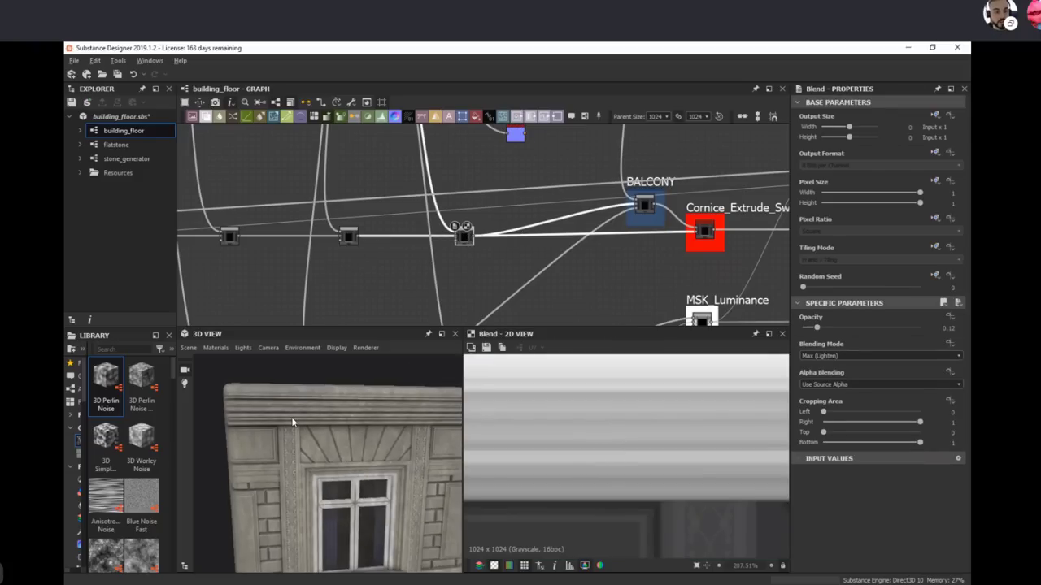
middle_click_drag(392, 474, 337, 411)
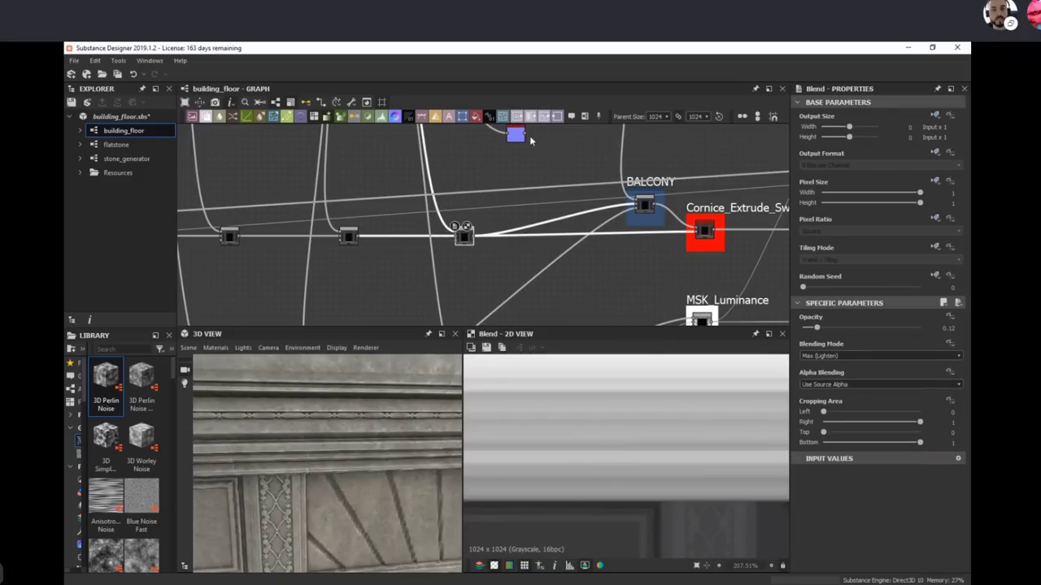
left_click_drag(521, 139, 520, 166)
key("Delete")
Step: Examine the BALCONY Subtract Blend's output across the tiled facade and compare it with the cornice on the 3D model
middle_click_drag(624, 228, 558, 266)
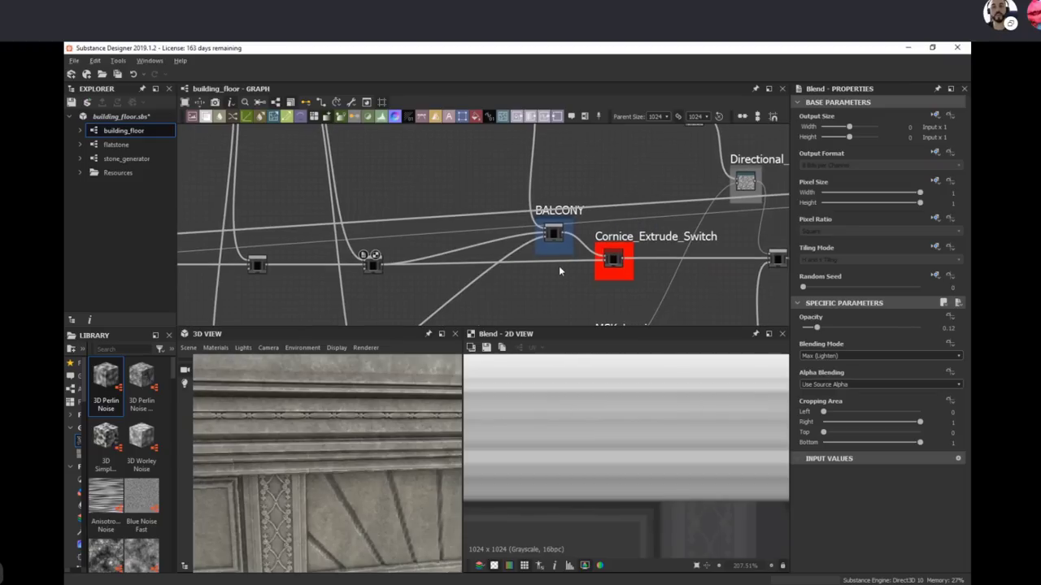
scroll(558, 252, "down", 3)
left_click(553, 244)
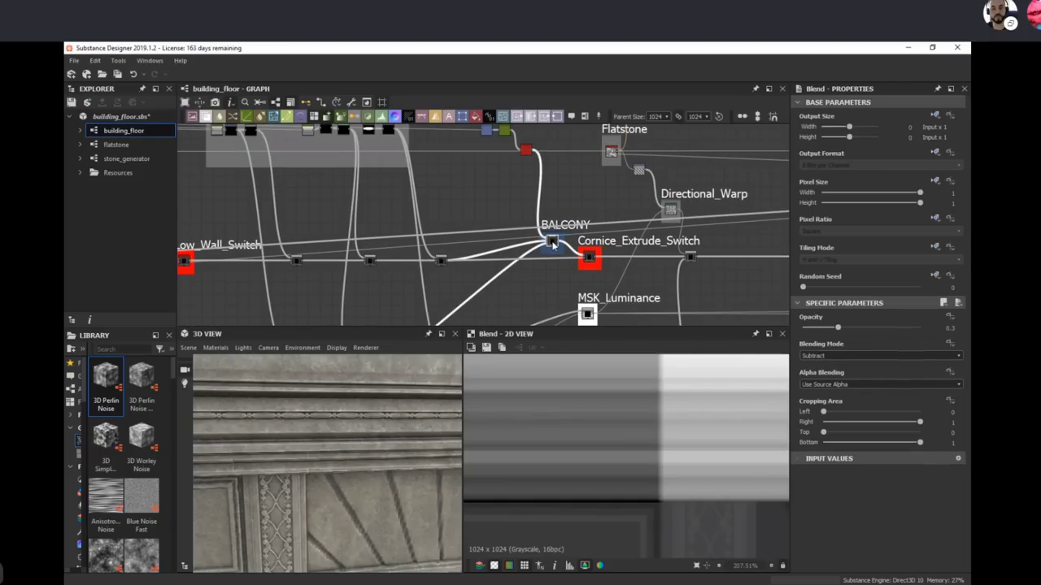
scroll(651, 465, "down", 4)
scroll(560, 214, "down", 3)
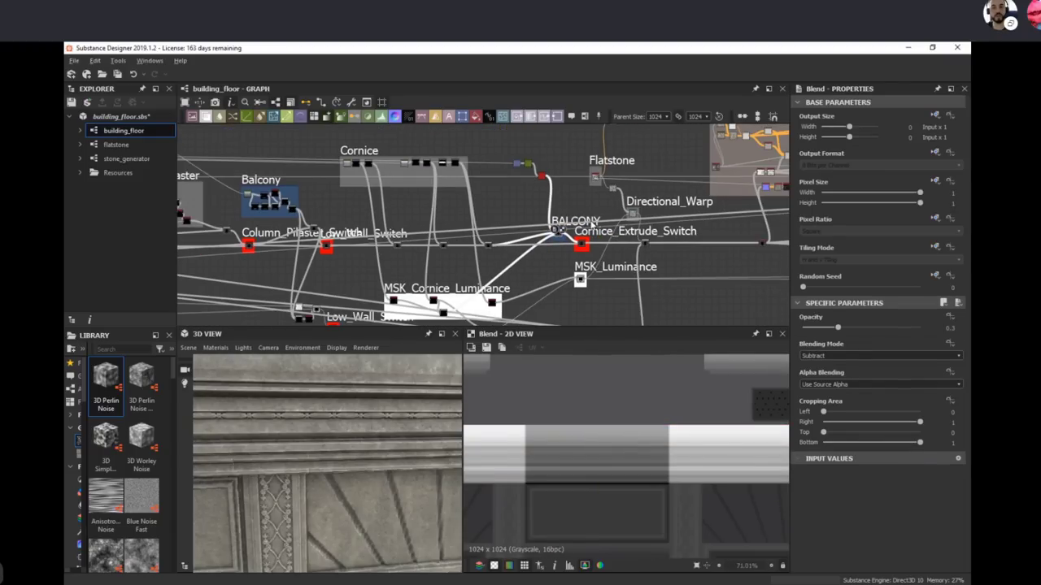
scroll(562, 233, "up", 3)
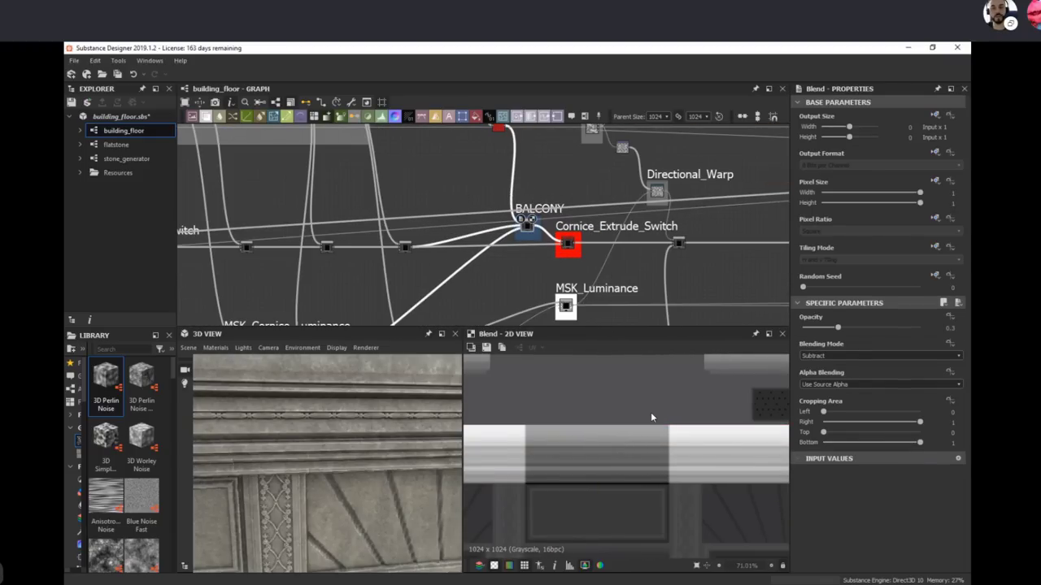
scroll(660, 503, "down", 3)
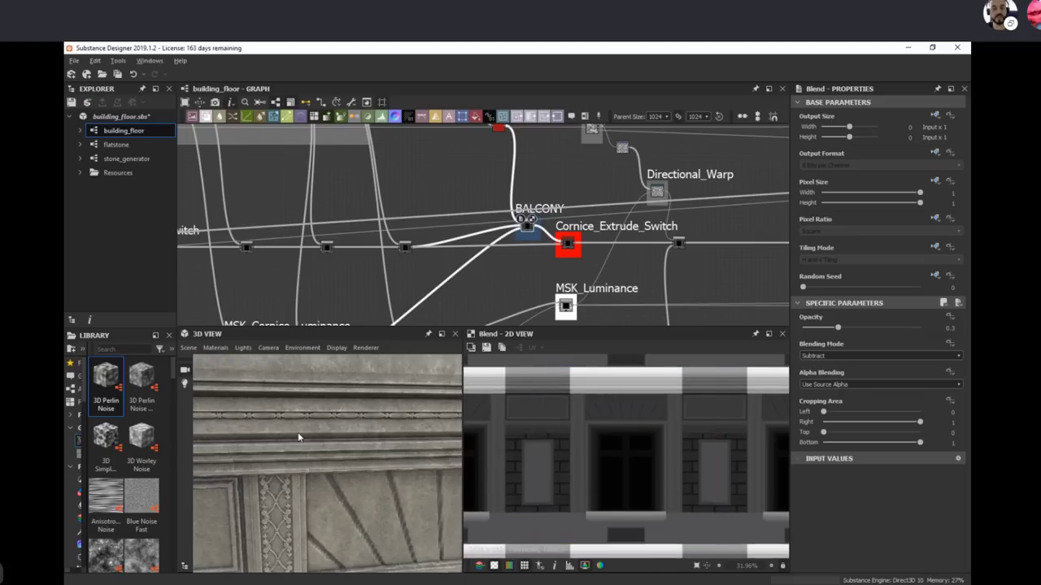
left_click_drag(297, 437, 393, 478)
scroll(365, 446, "down", 2)
scroll(393, 478, "down", 1)
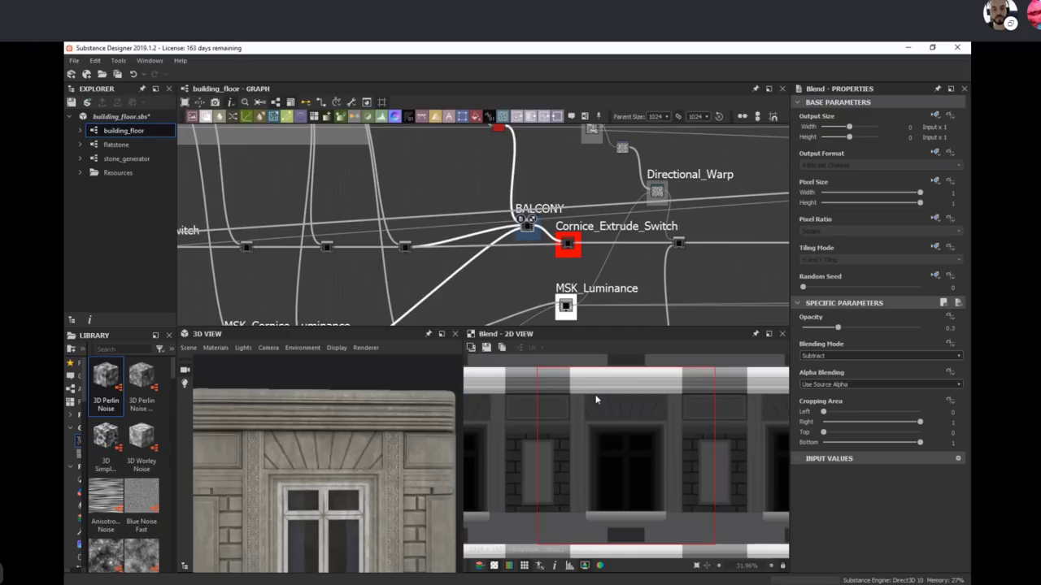
Step: Inspect Cornice_Extrude_Switch's parameters and compare the BALCONY Blend result with the plain cornice height it switches between
scroll(540, 248, "up", 2)
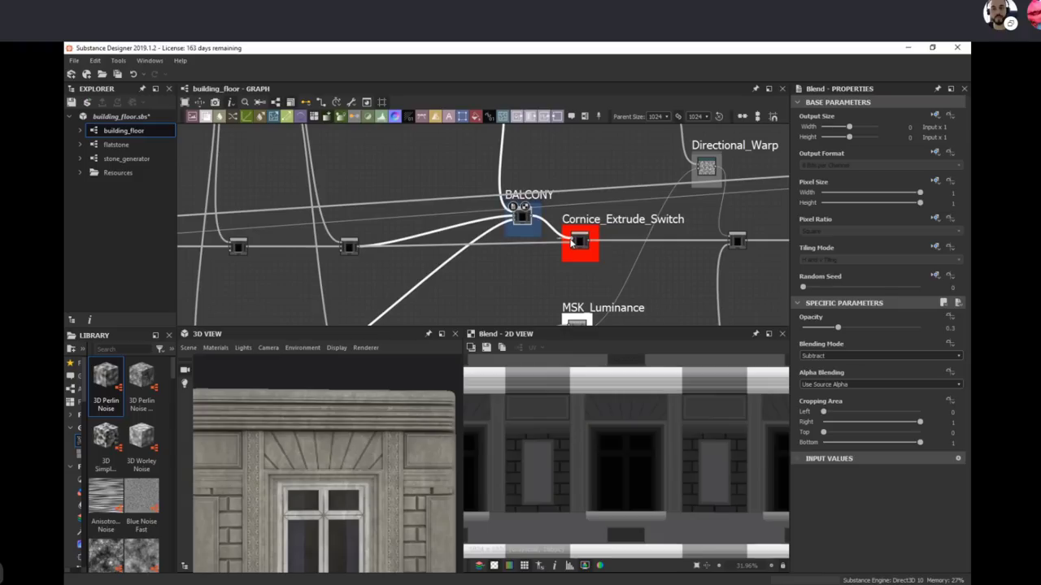
left_click(575, 241)
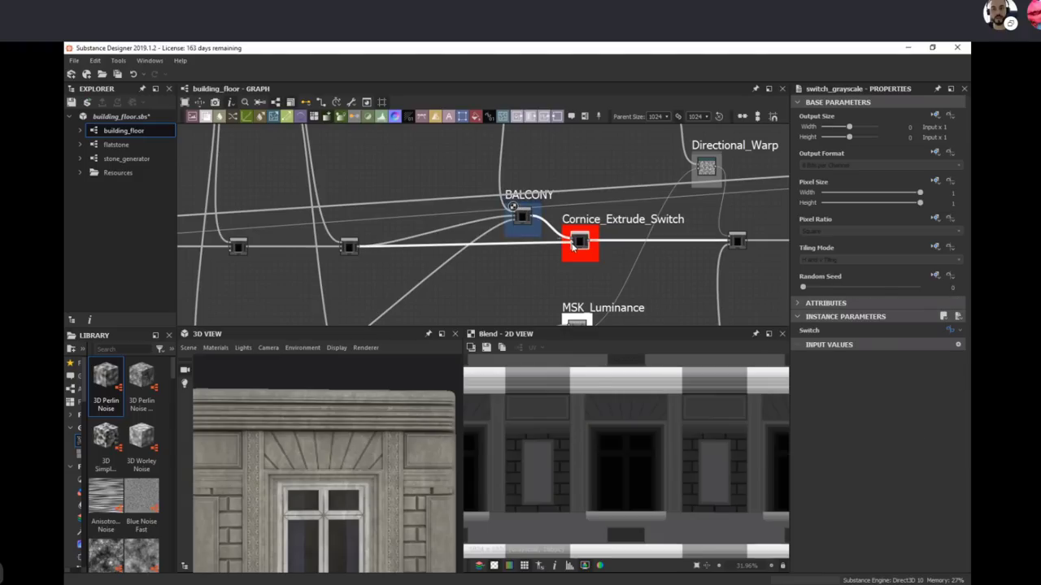
double_click(572, 247)
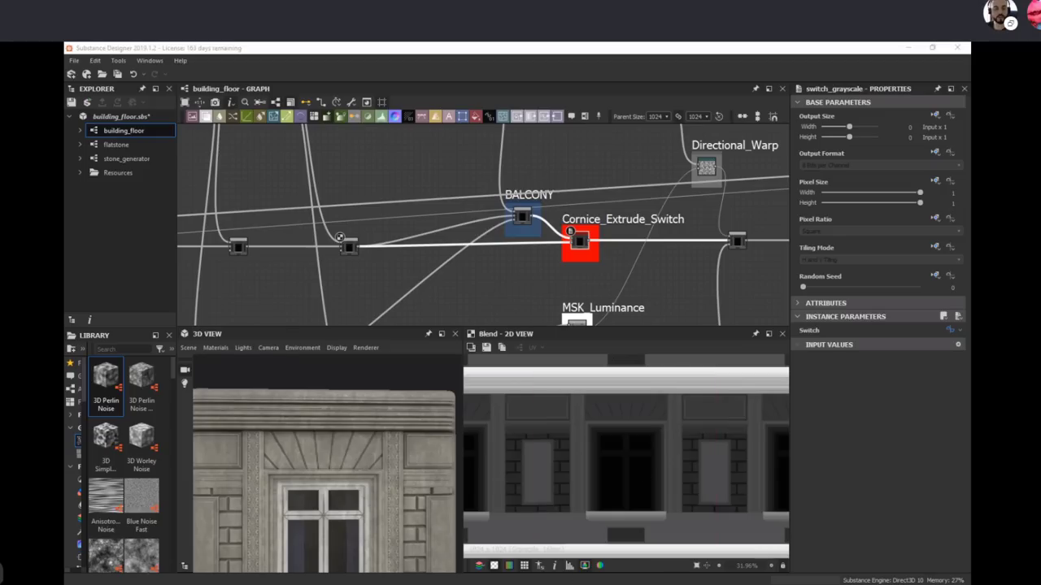
Step: Switch to Substance Player, frame the whole building cube in the 3D view and turn on Cornice Extrude
key("alt+Tab")
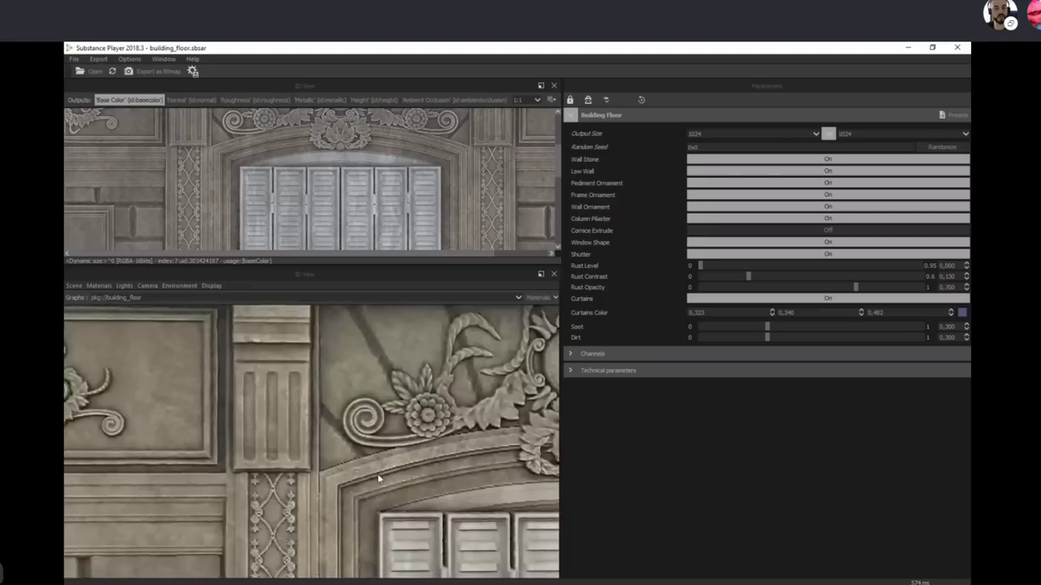
scroll(377, 476, "down", 5)
left_click_drag(423, 457, 447, 436)
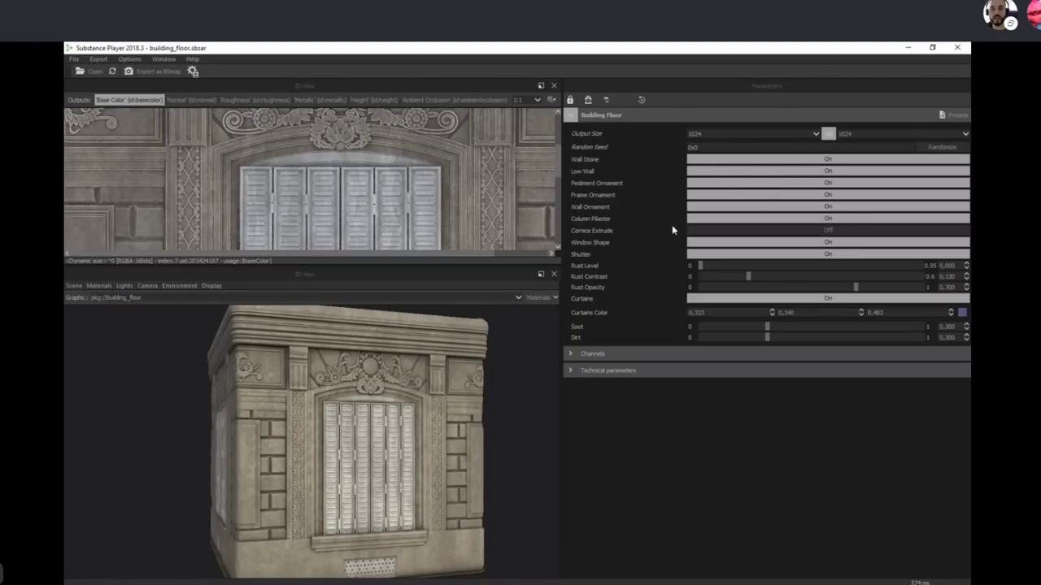
left_click(741, 233)
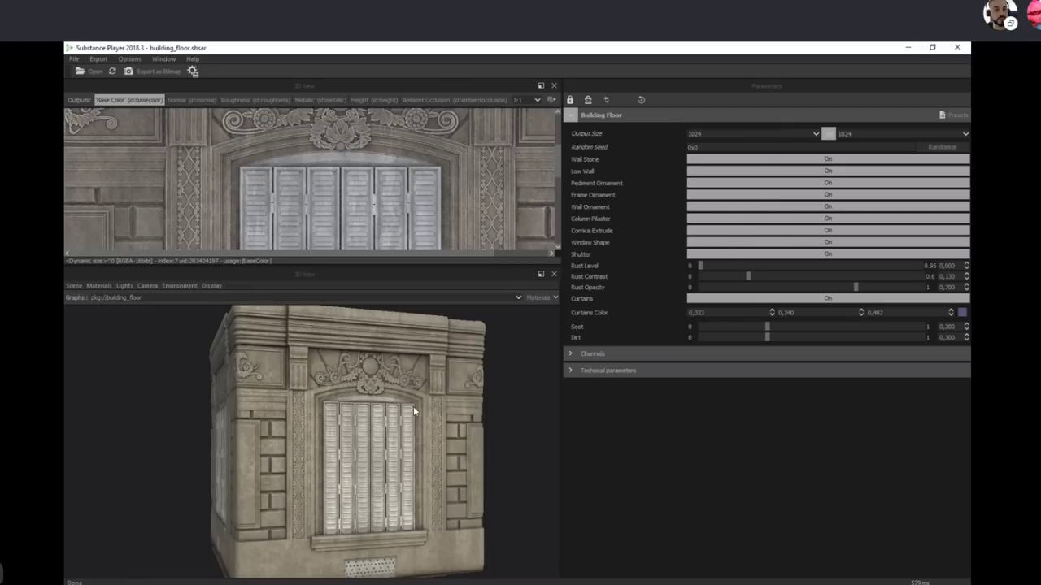
Step: Inspect the building cube with the extruded cornice from the front and up close in the 3D view
scroll(413, 406, "up", 1)
scroll(413, 405, "down", 3)
left_click_drag(413, 406, 372, 412)
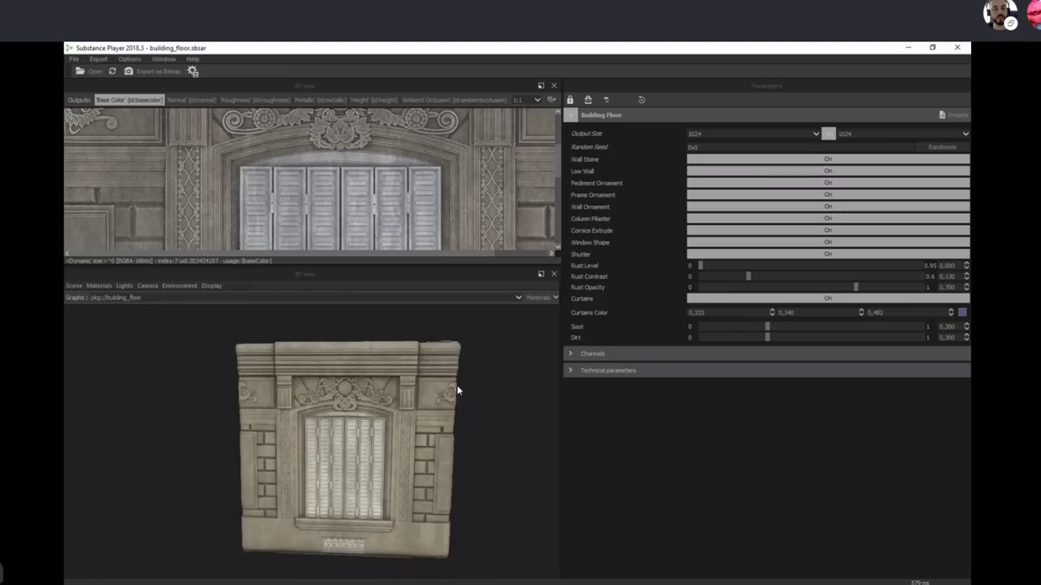
left_click_drag(392, 489, 371, 424)
scroll(392, 384, "up", 3)
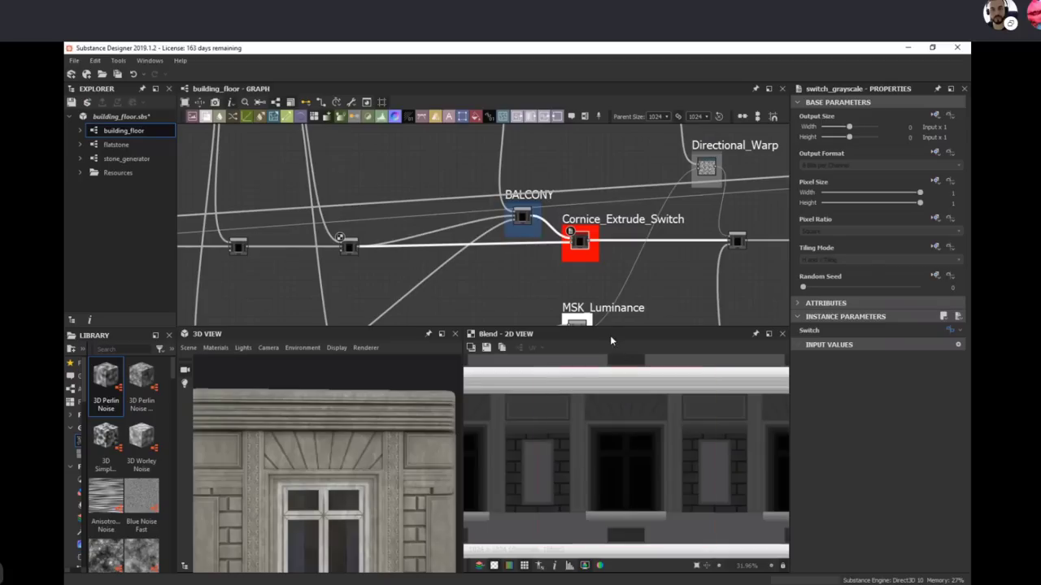
Step: Switch back to Substance Designer and inspect the parameters of the Blend that follows Cornice_Extrude_Switch
middle_click_drag(701, 213, 543, 280)
scroll(527, 220, "up", 2)
middle_click_drag(526, 221, 508, 156)
left_click(510, 256)
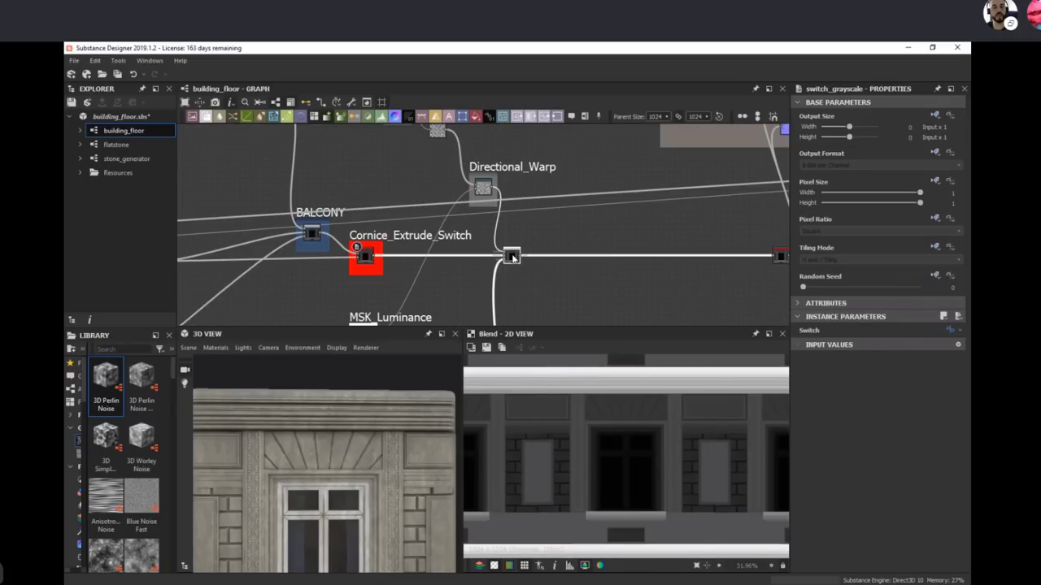
scroll(640, 241, "down", 2)
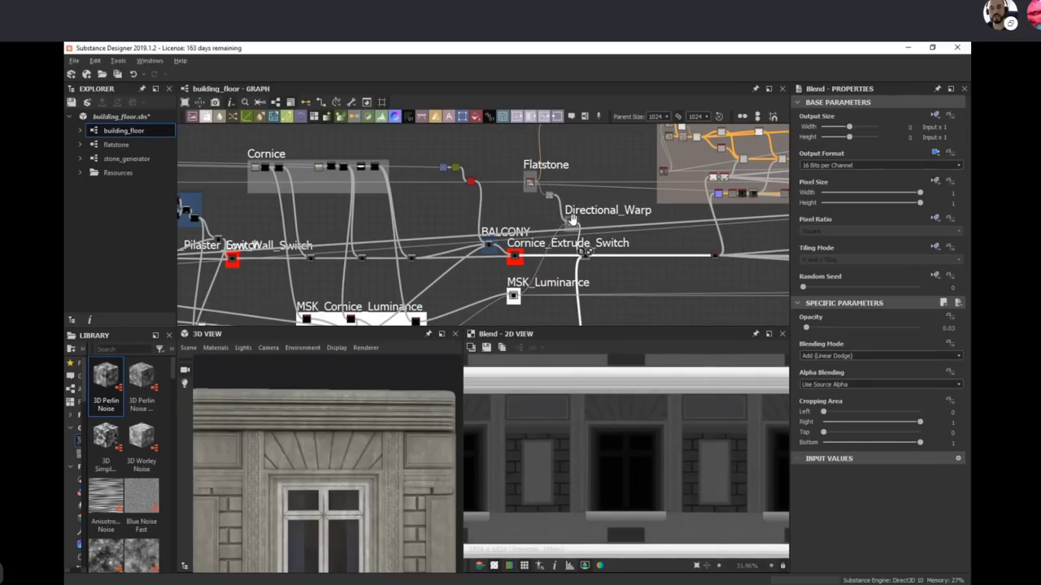
scroll(522, 275, "up", 2)
scroll(549, 421, "up", 3)
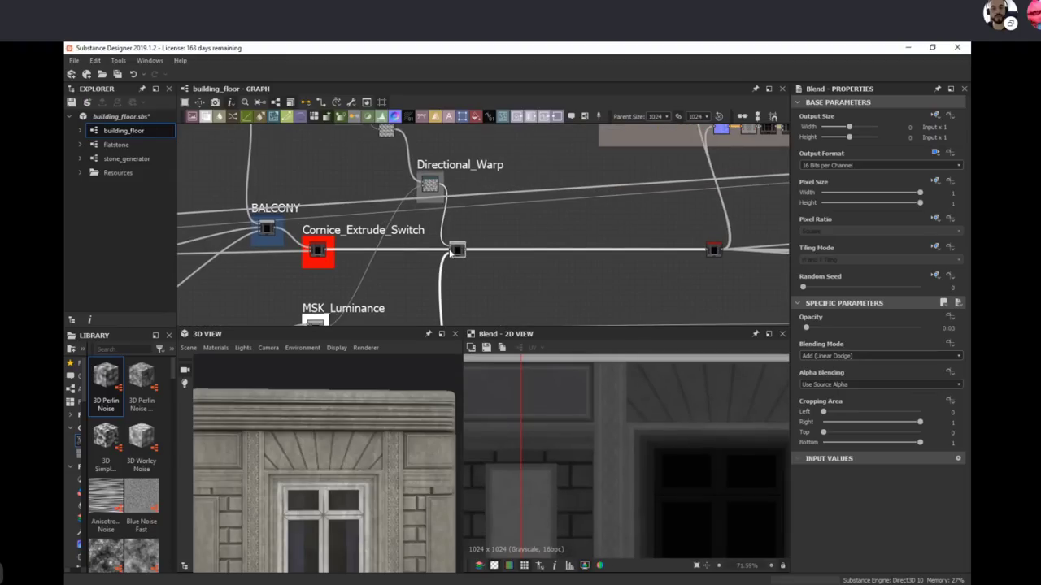
Step: View the Cornice_Extrude_Switch height feeding that Blend and compare it with the stone surface beside the window on the 3D model
double_click(452, 251)
scroll(678, 460, "up", 2)
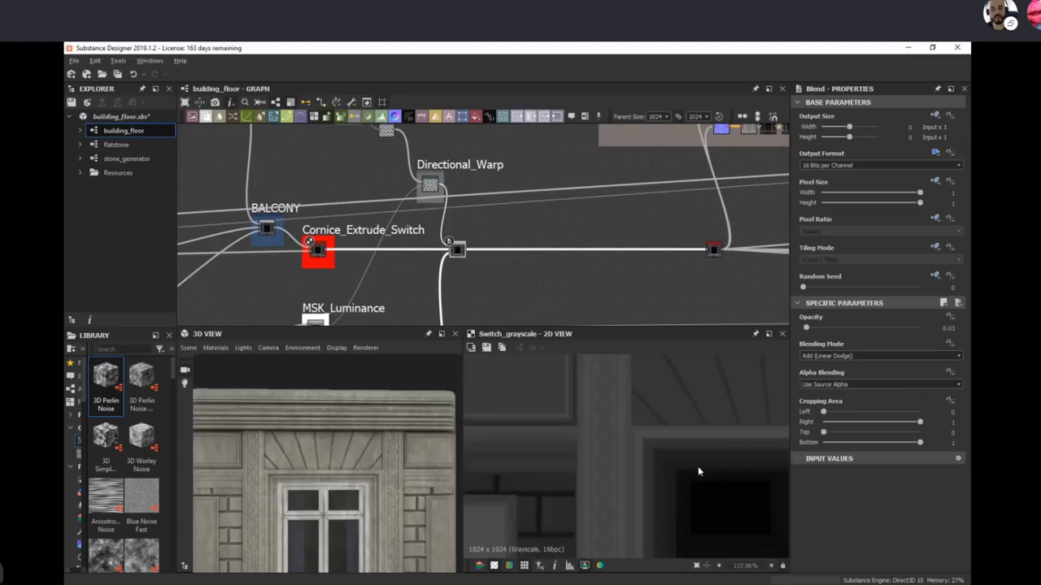
scroll(682, 454, "down", 2)
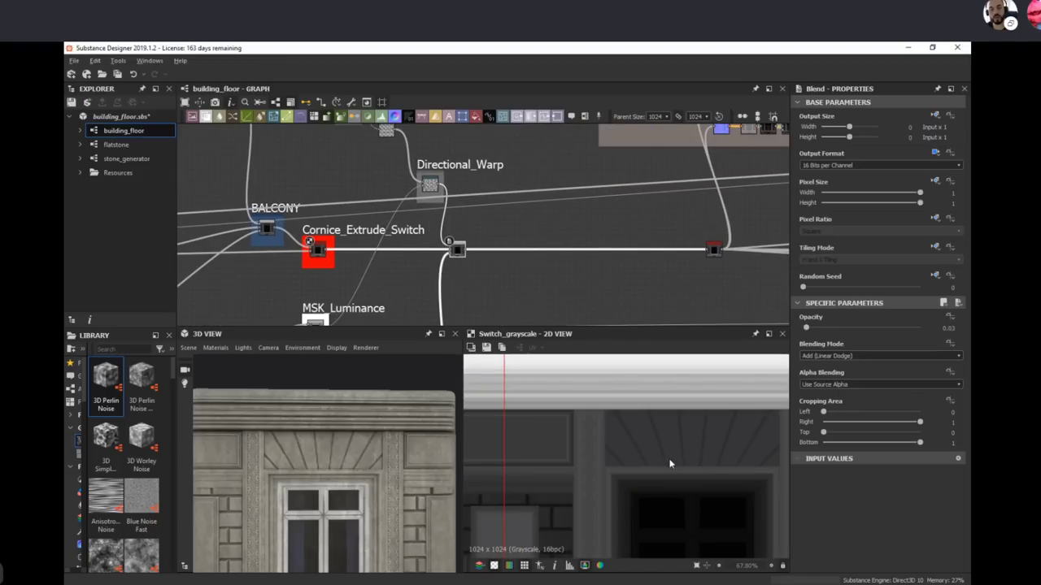
scroll(678, 466, "up", 3)
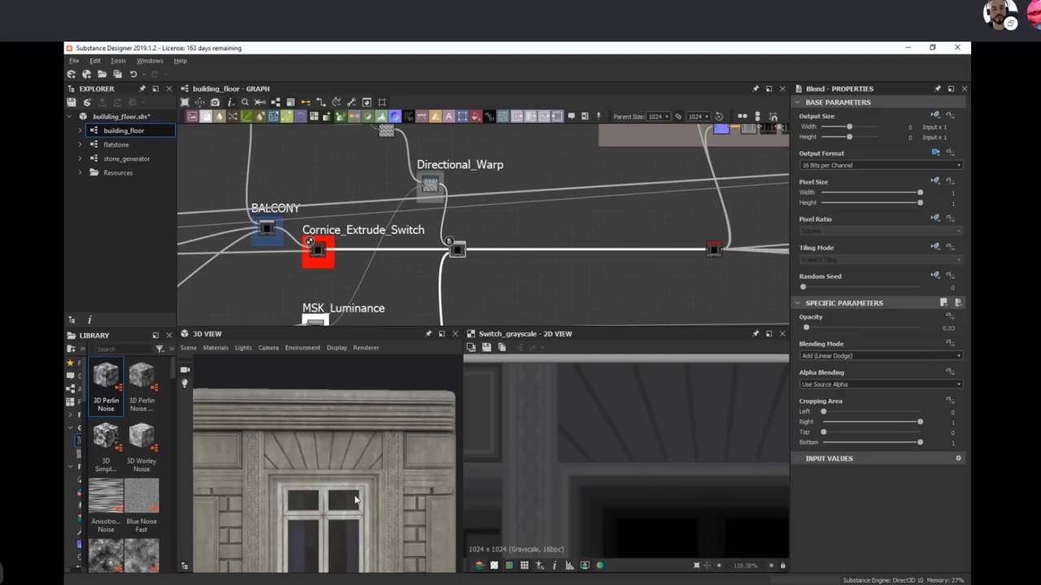
scroll(355, 500, "up", 5)
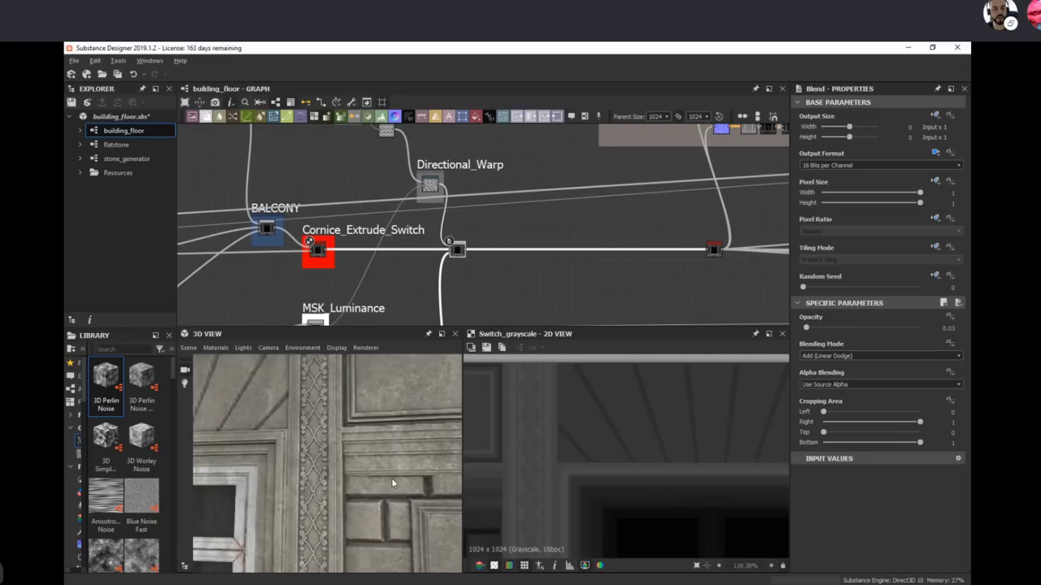
middle_click_drag(392, 483, 399, 476)
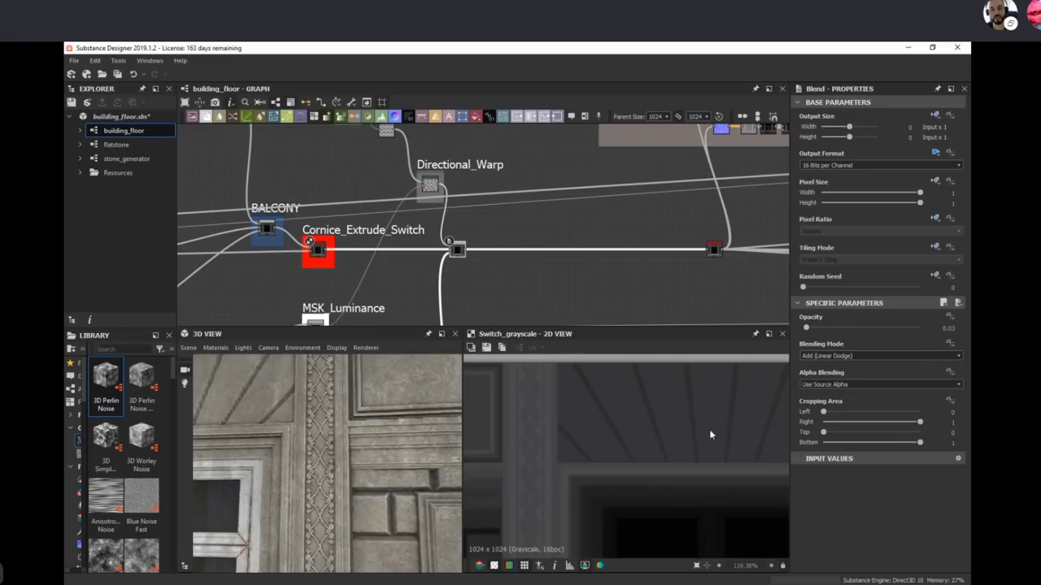
Step: Examine the Flatstone node's Height output up close and show the flatstone graph's properties
middle_click_drag(428, 197, 446, 273)
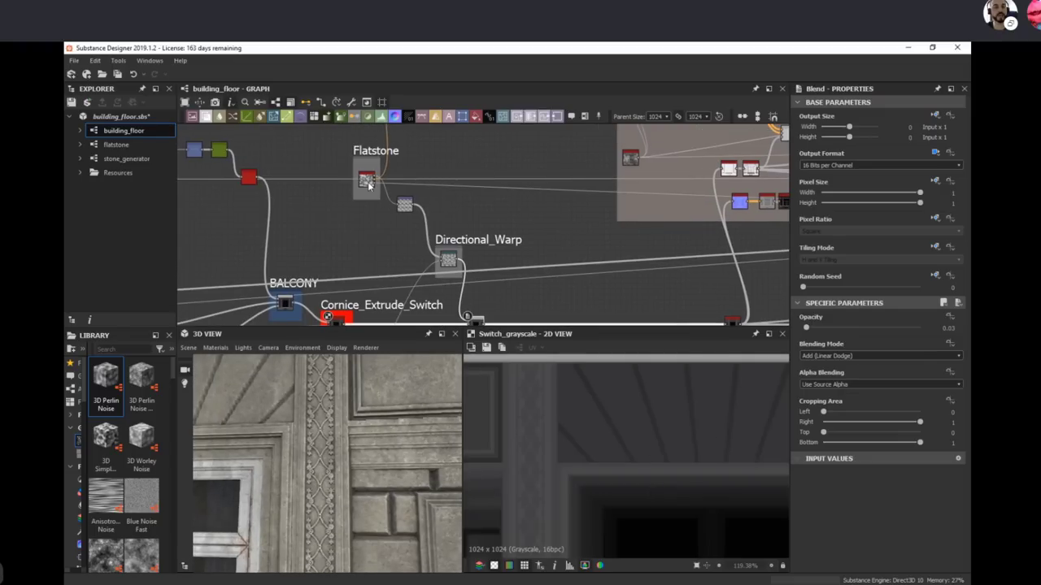
double_click(368, 185)
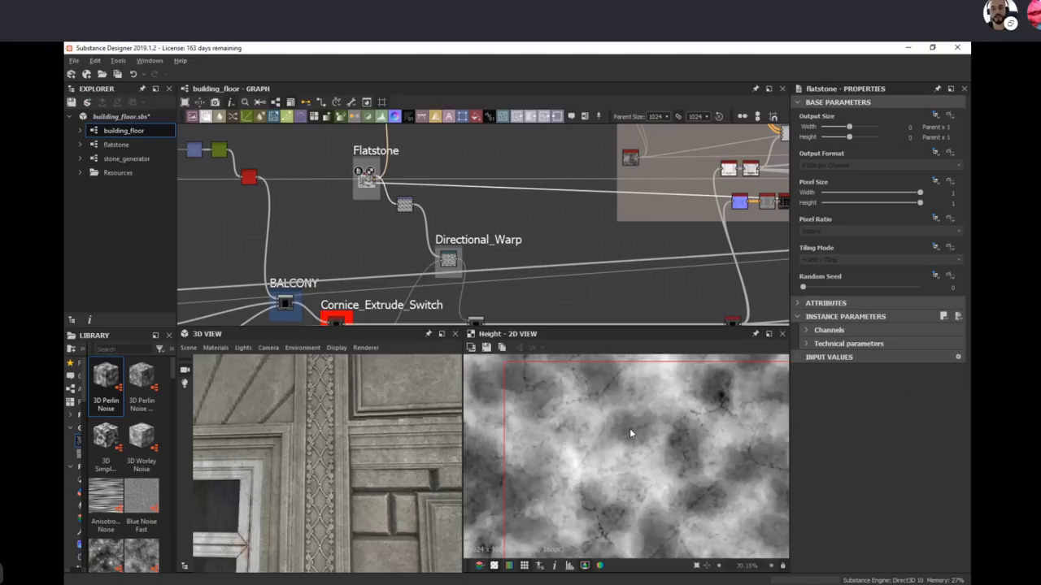
scroll(648, 422, "up", 3)
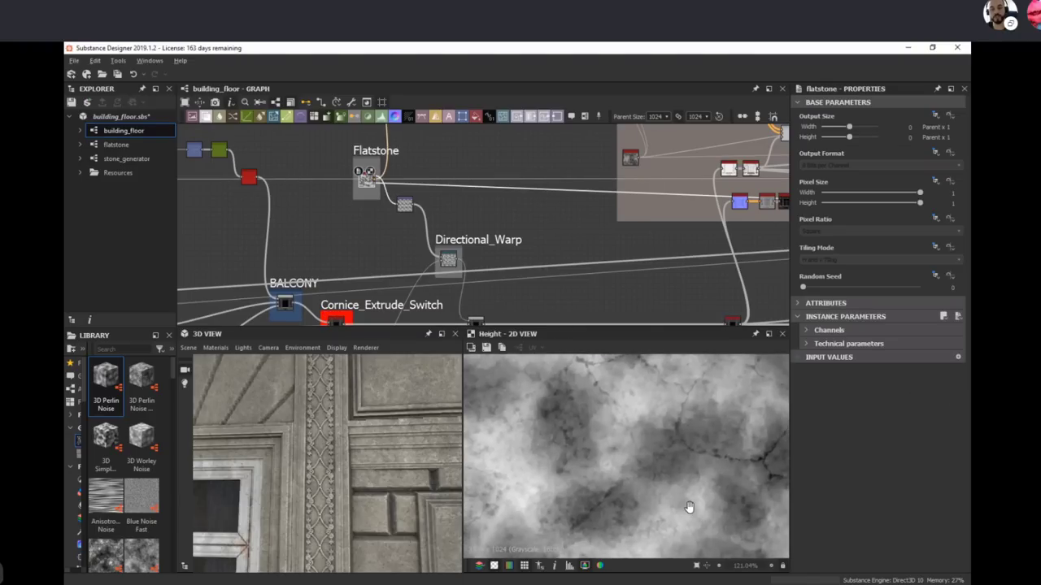
scroll(623, 479, "up", 3)
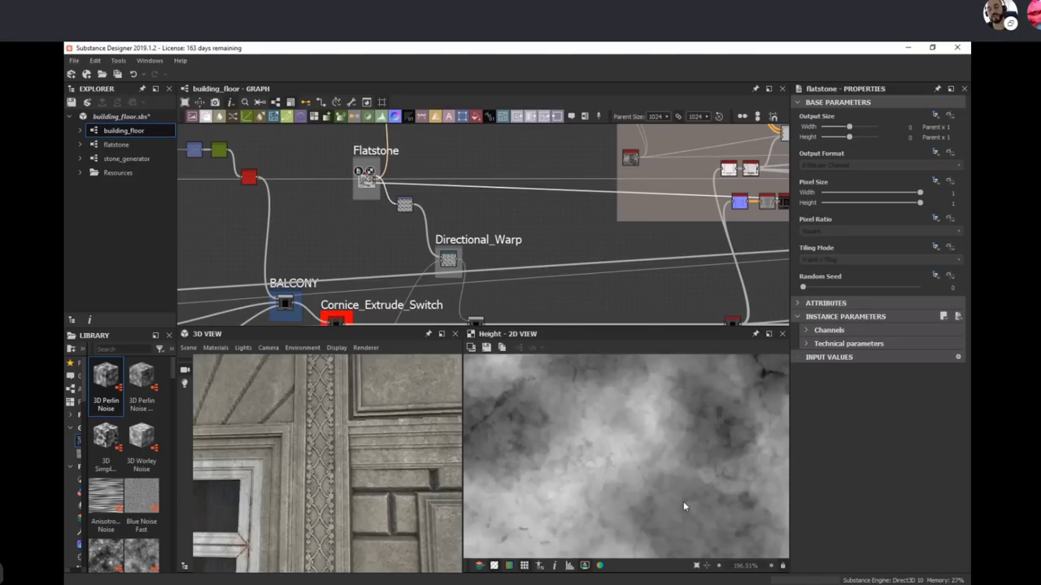
left_click(120, 145)
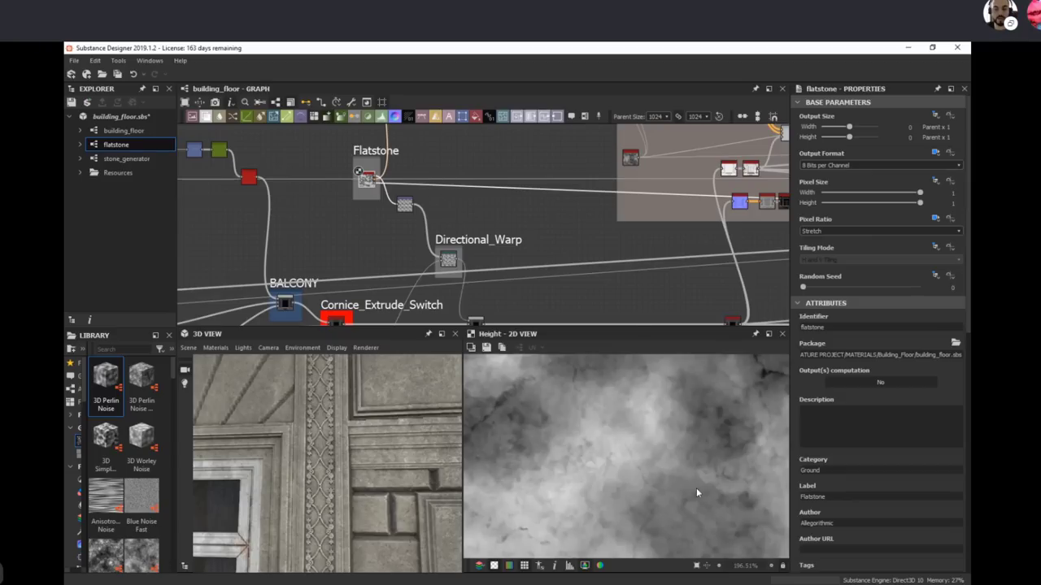
scroll(646, 489, "down", 4)
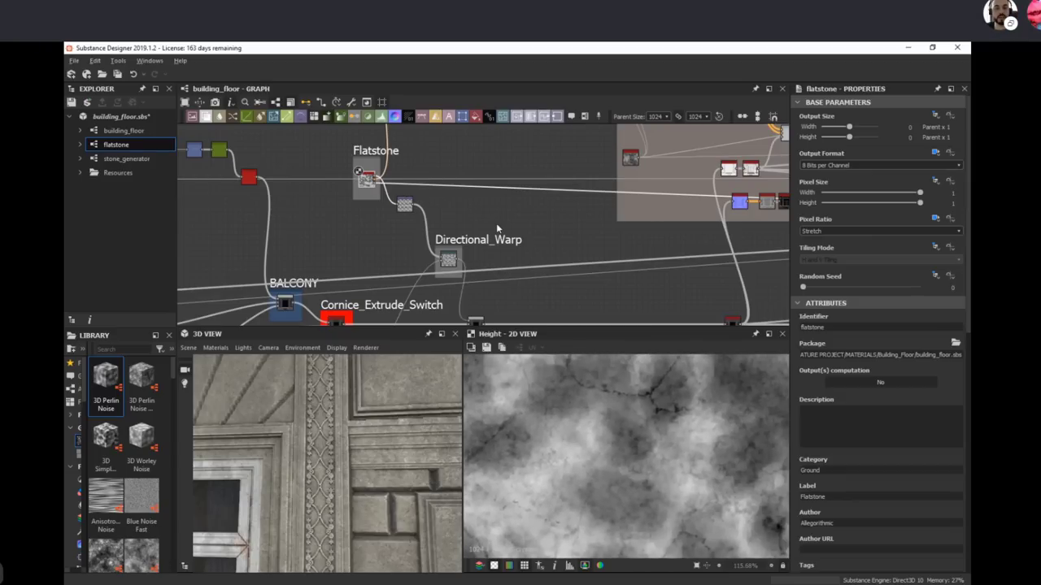
Step: Inspect the Directional_Warp node's parameters and view its output across several tiles
middle_click_drag(491, 214, 454, 175)
scroll(635, 455, "down", 2)
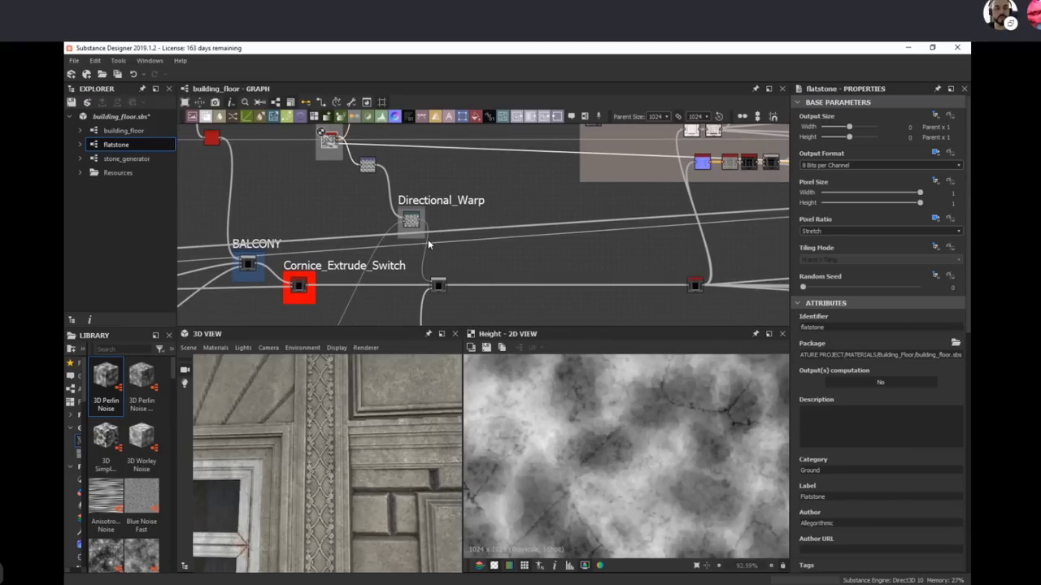
double_click(412, 222)
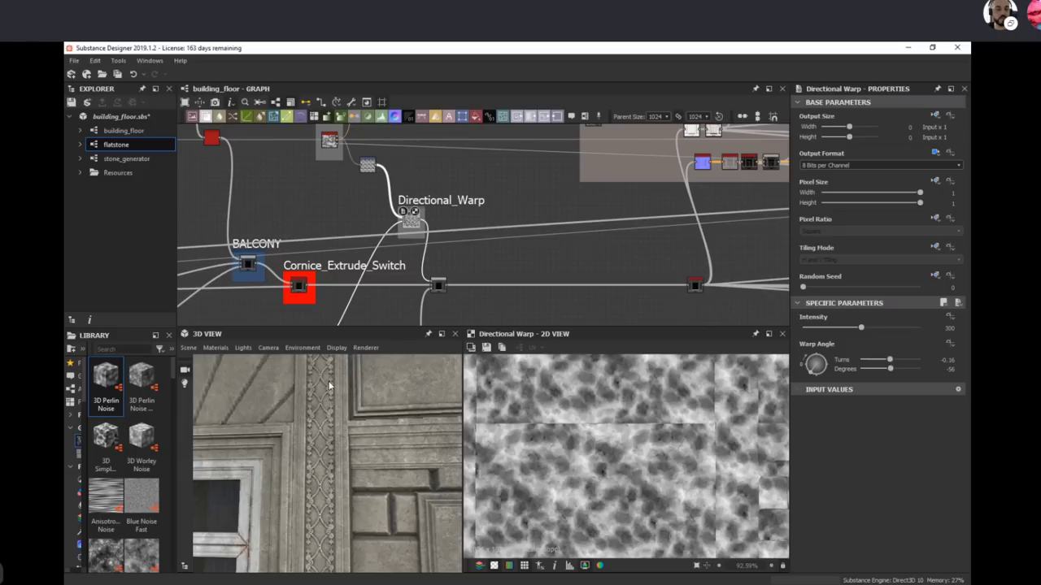
scroll(645, 478, "down", 4)
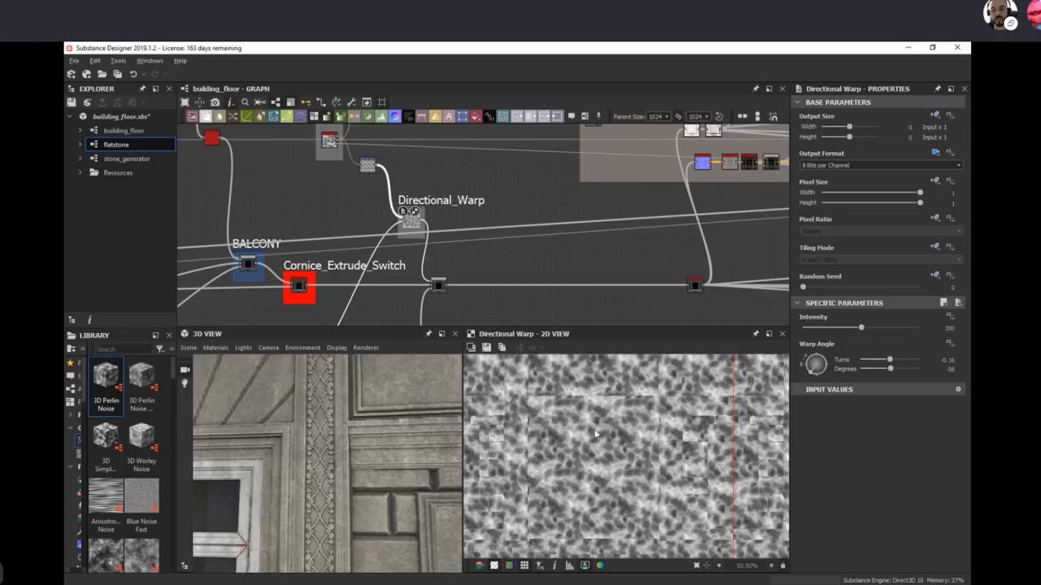
scroll(671, 487, "down", 3)
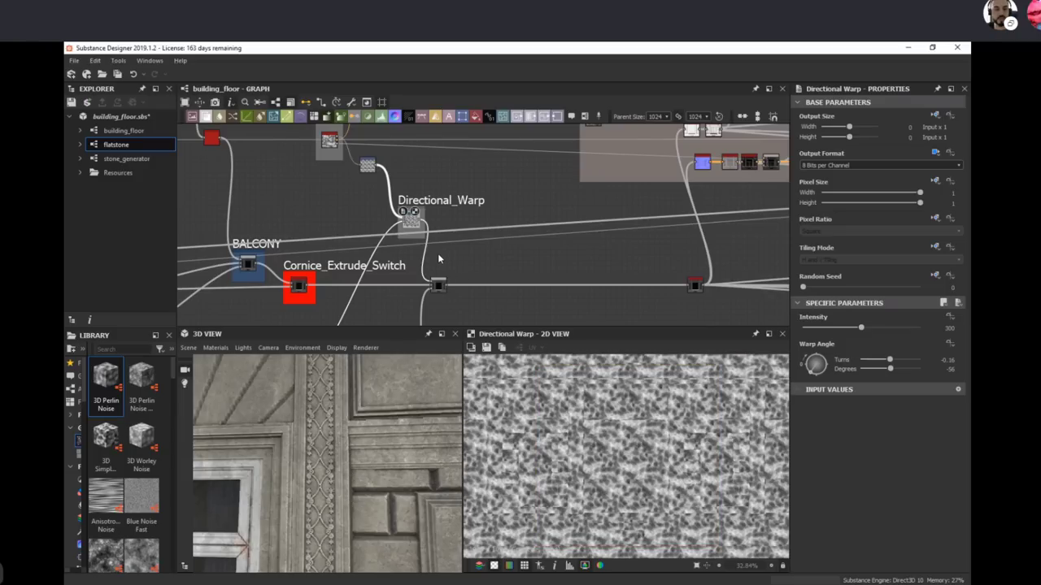
Step: View the Transformation 2D texture that feeds the Directional_Warp node
middle_click_drag(438, 253, 490, 227)
scroll(480, 183, "up", 3)
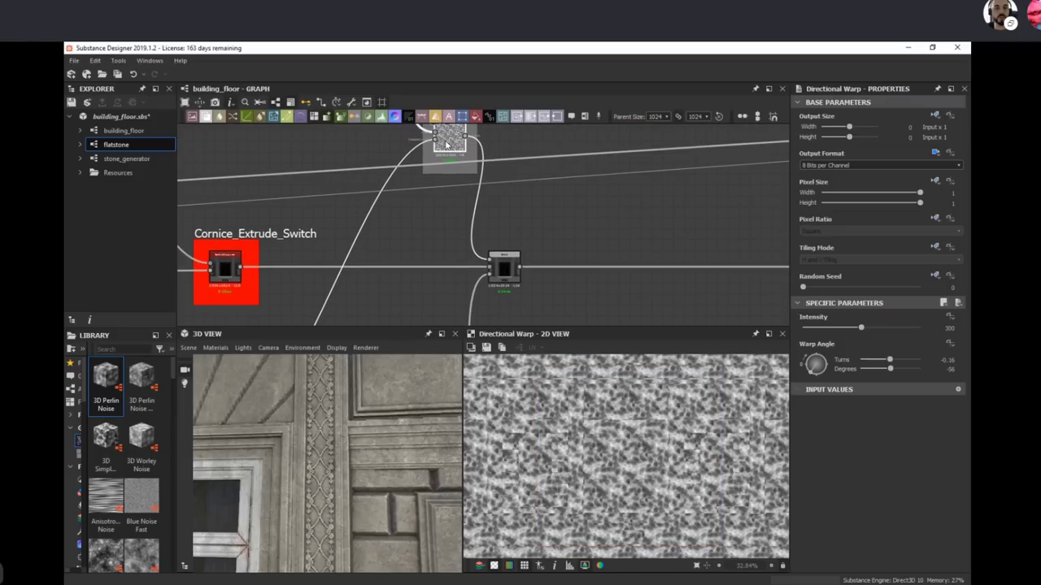
double_click(437, 137)
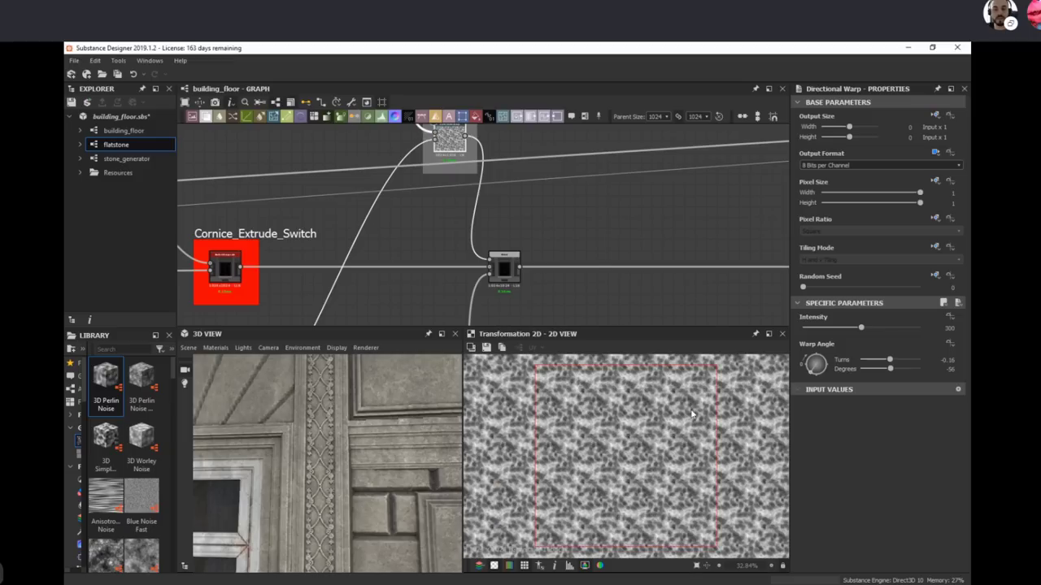
middle_click_drag(470, 237, 529, 331)
middle_click_drag(490, 275, 476, 195)
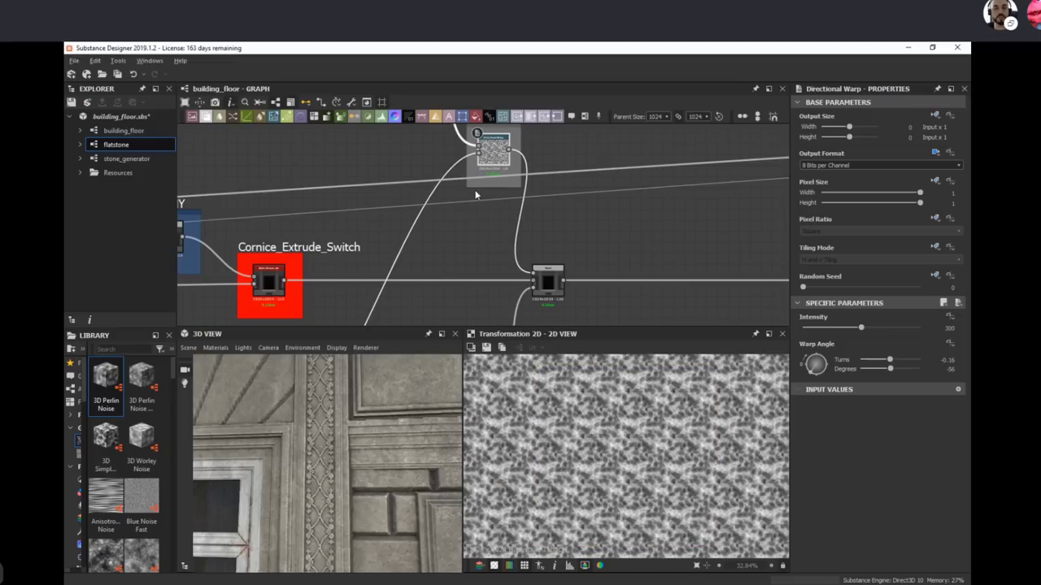
Step: View the luminance mask driving the Directional_Warp and compare its gray areas with the facade parts on the 3D model
double_click(478, 153)
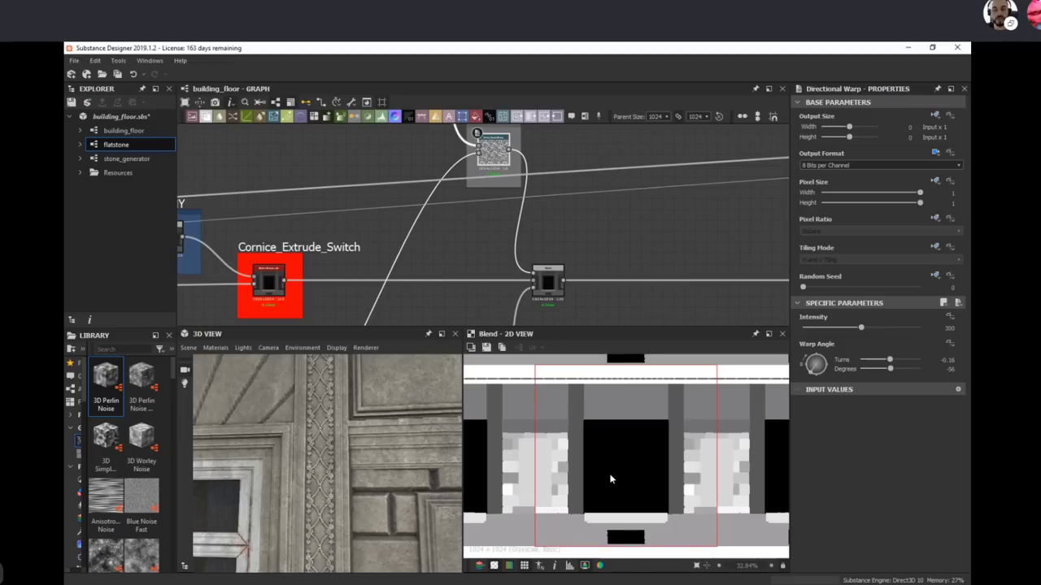
left_click_drag(397, 492, 292, 381)
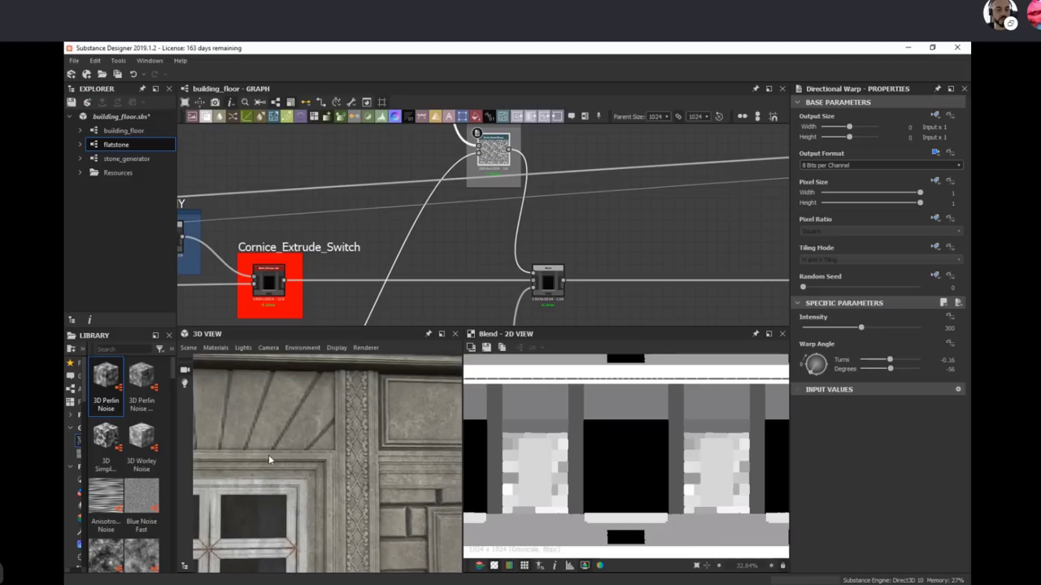
middle_click_drag(279, 439, 343, 427)
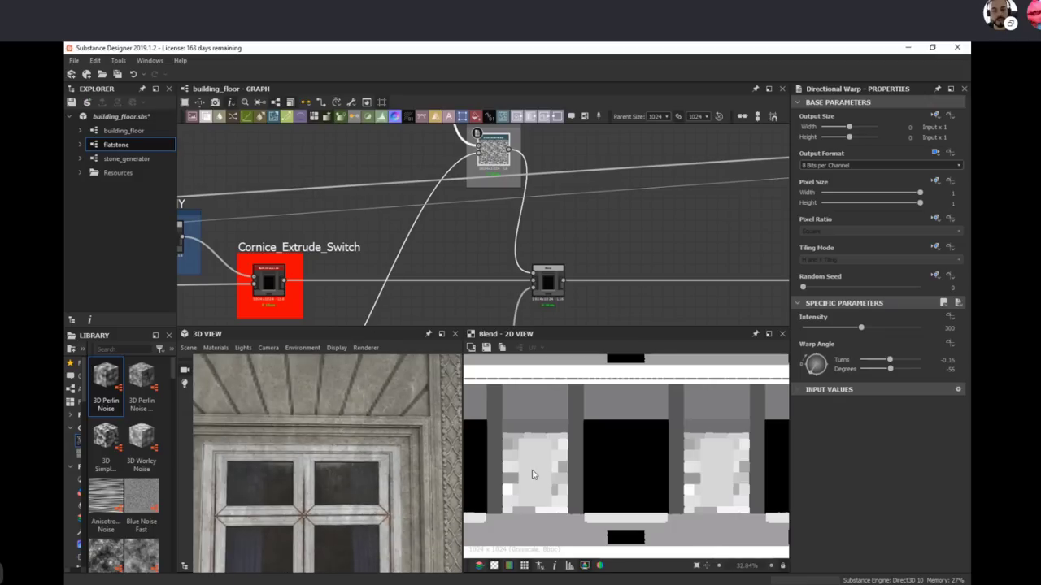
scroll(533, 475, "up", 3)
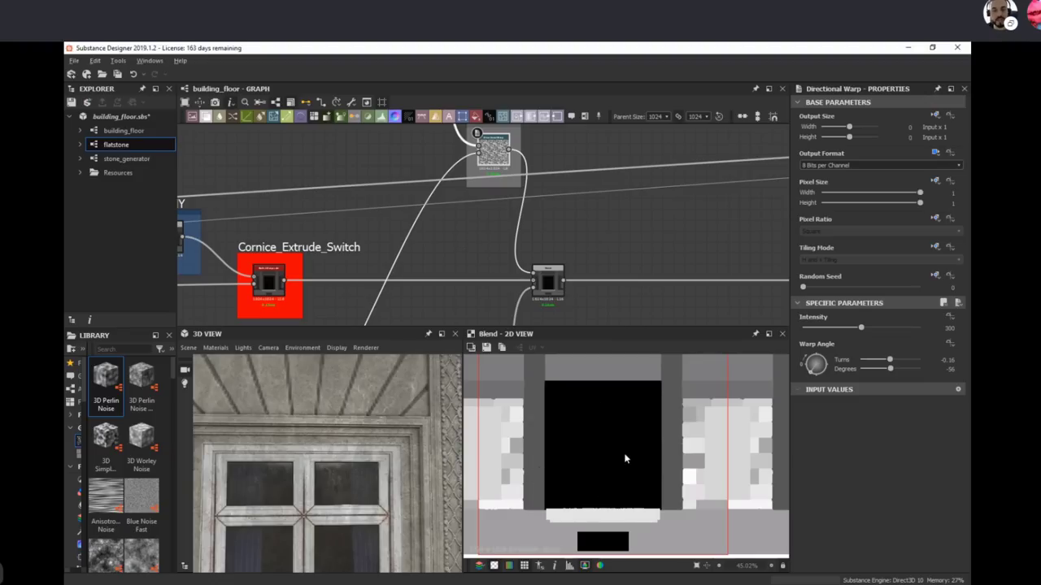
Step: Trace the warp's mask input to the MSK_Luminance node and examine the mask around the window sill and vent
scroll(514, 242, "down", 5)
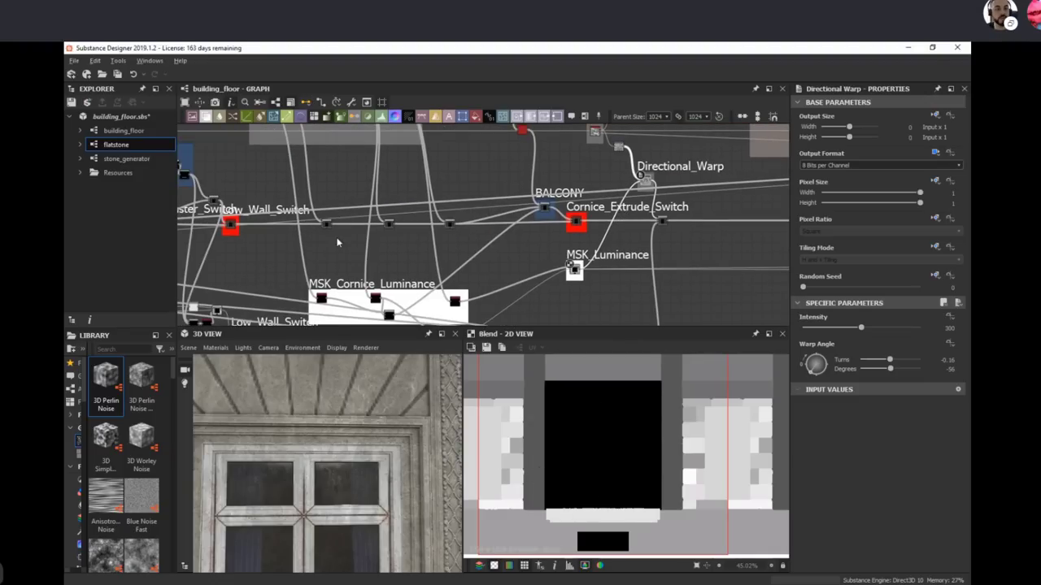
middle_click_drag(415, 233, 611, 247)
middle_click_drag(752, 247, 421, 232)
scroll(422, 236, "up", 3)
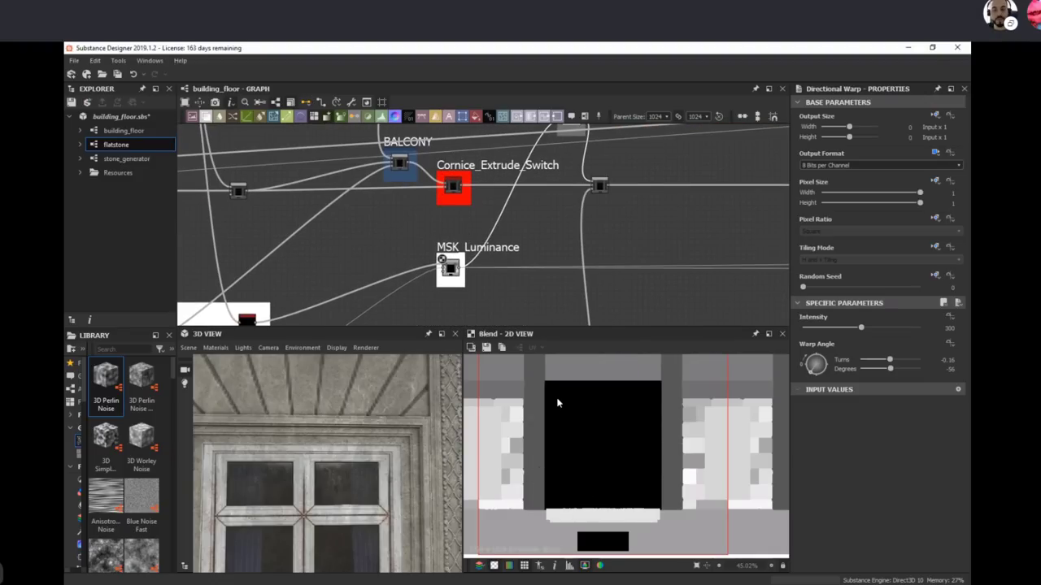
scroll(516, 452, "up", 4)
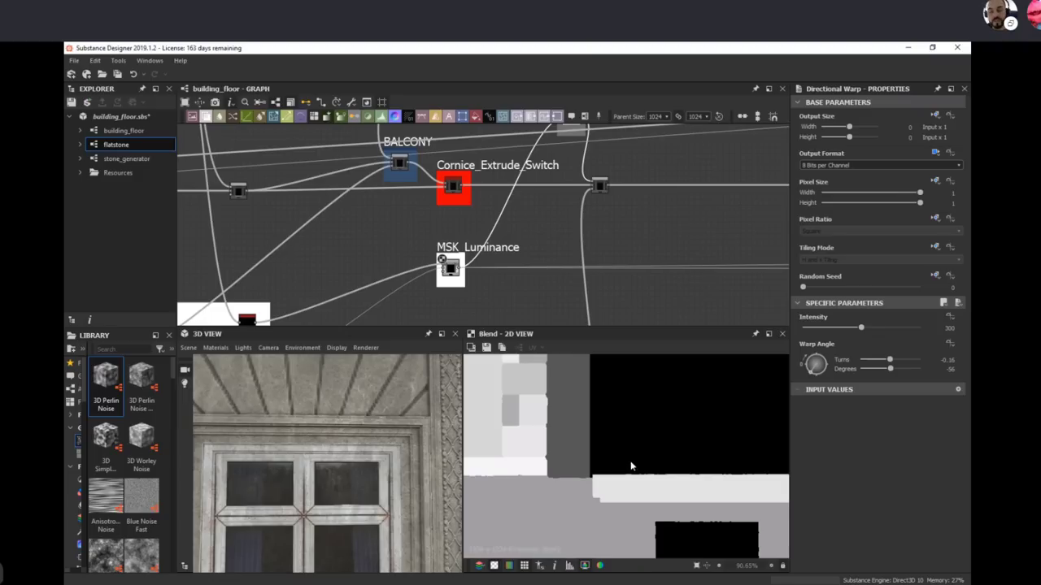
middle_click_drag(758, 488, 666, 451)
Step: View the Directional_Warp output again and compare its offset stone pattern with the wall blocks and window frame on the 3D model
middle_click_drag(580, 234, 508, 260)
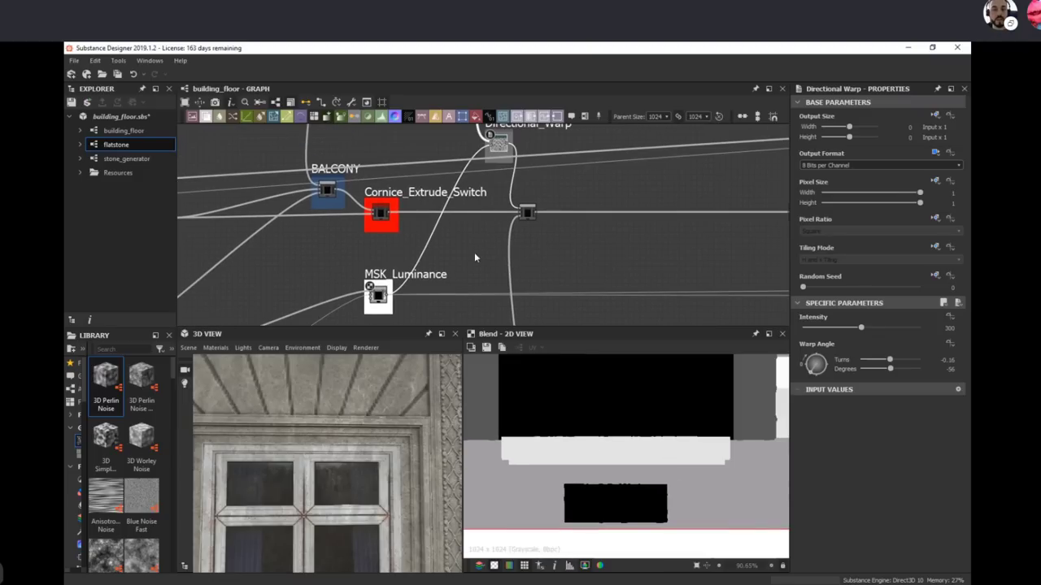
left_click(379, 302)
double_click(497, 145)
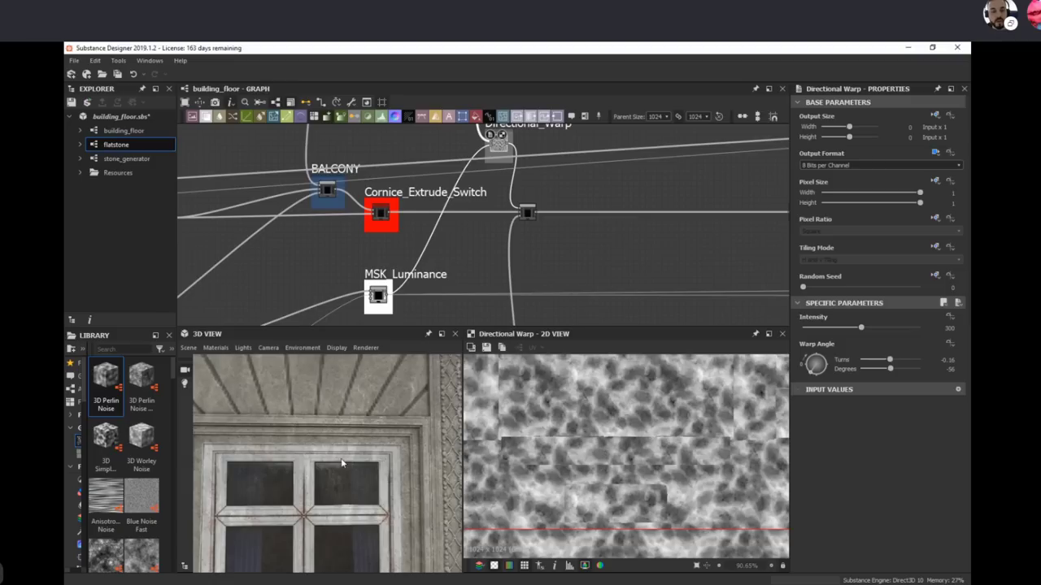
left_click_drag(418, 413, 360, 414)
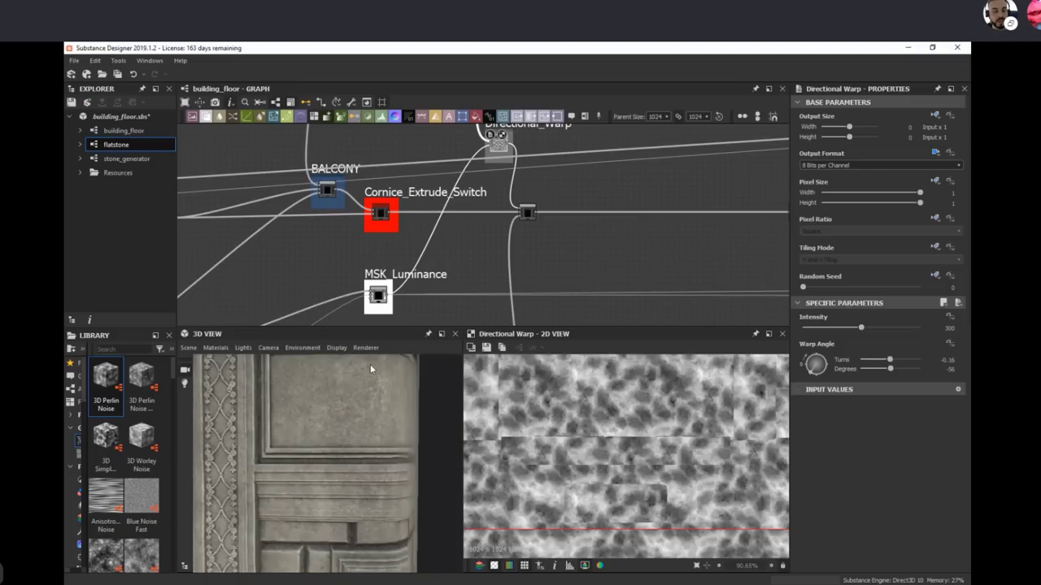
left_click_drag(362, 395, 396, 469)
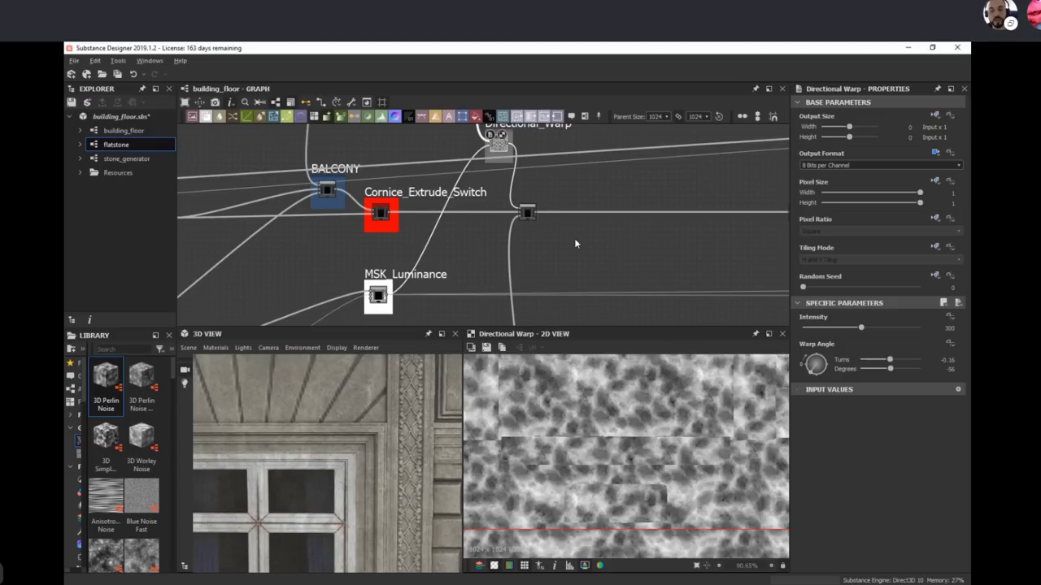
middle_click_drag(574, 249, 538, 206)
scroll(504, 199, "down", 3)
scroll(488, 207, "up", 2)
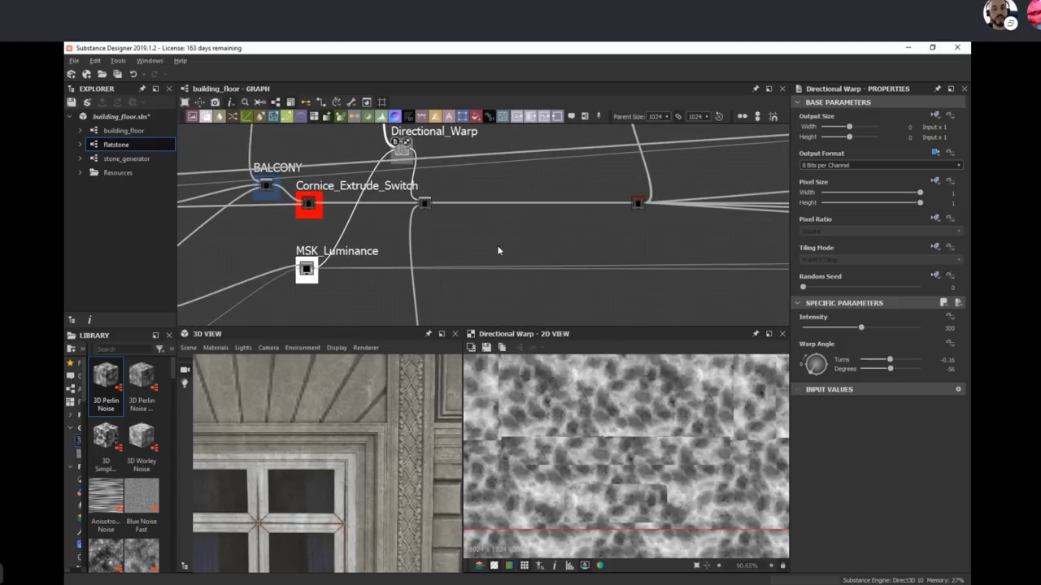
Step: View the Blend node that adds the Directional_Warp detail to the height, and examine its output around the window, sill and vent
double_click(424, 202)
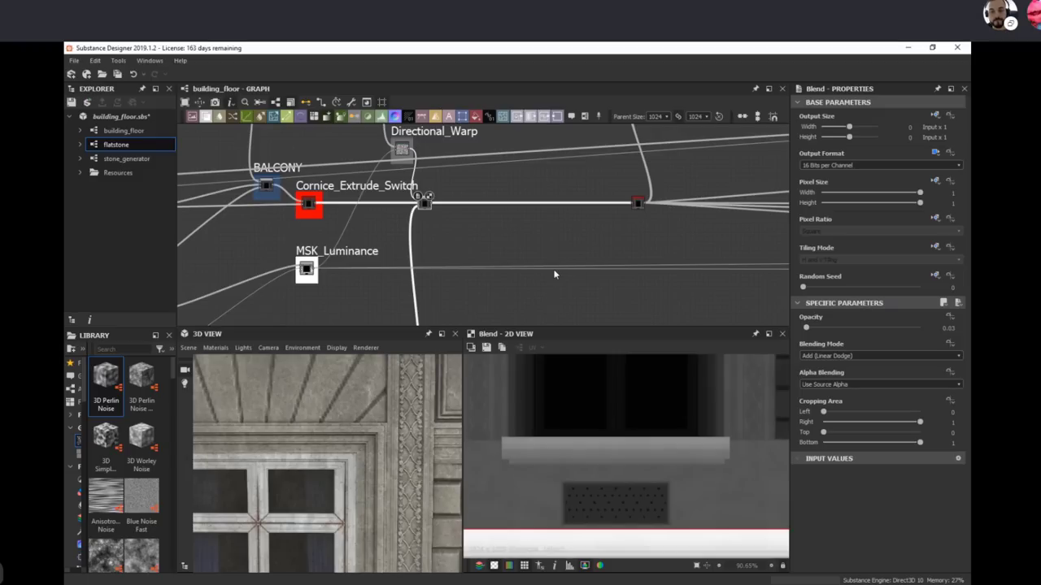
middle_click_drag(615, 420, 644, 450)
scroll(597, 464, "down", 2)
scroll(627, 452, "up", 1)
scroll(648, 472, "down", 2)
scroll(629, 447, "up", 3)
middle_click_drag(639, 276, 567, 296)
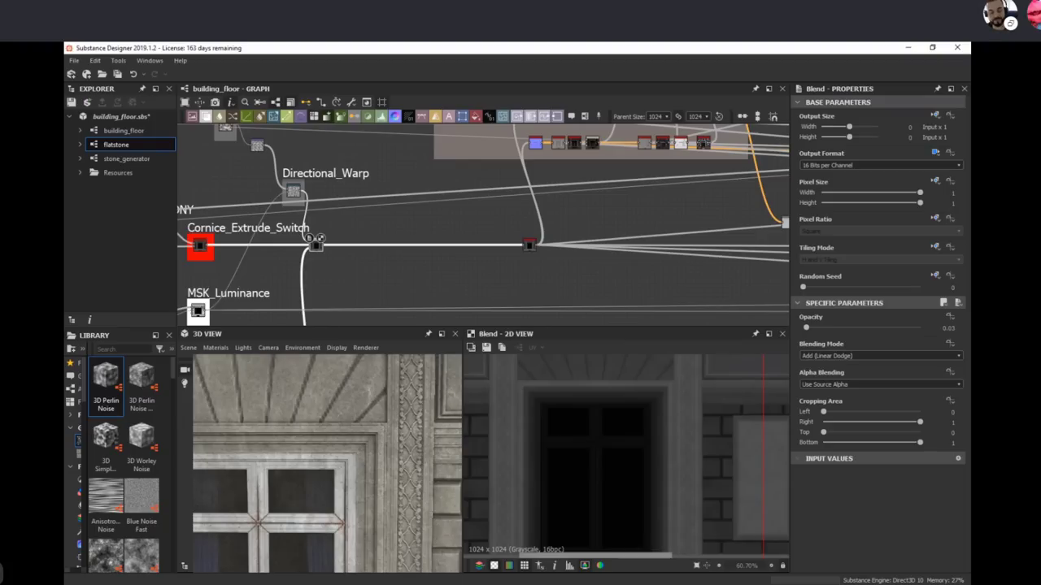
Step: Open a File Explorer window and the Windows system information window, and move both to the other monitor
key("super+e")
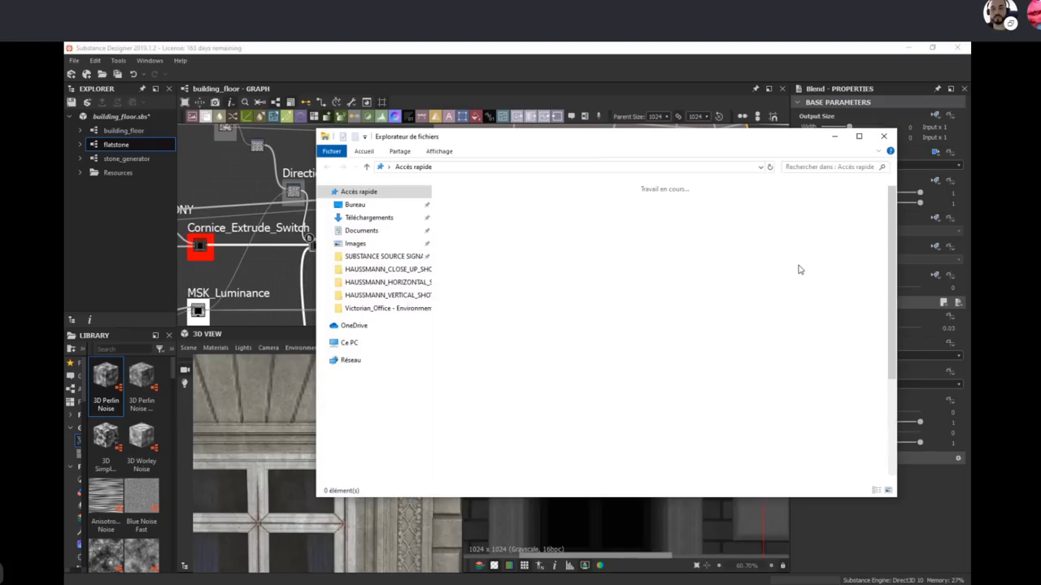
left_click_drag(700, 131, 1040, 121)
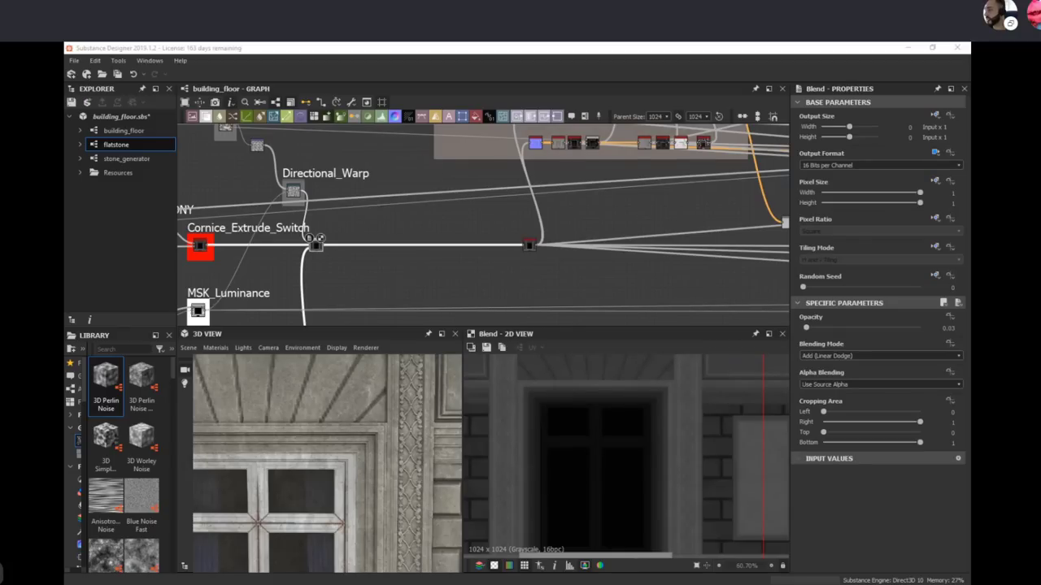
key("super+Pause")
key("super+shift+Right")
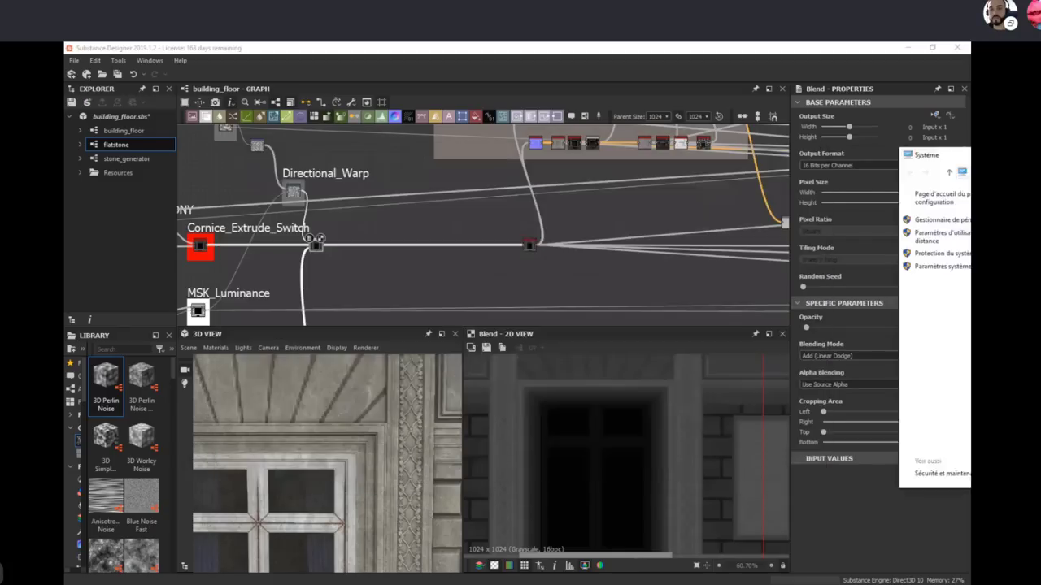
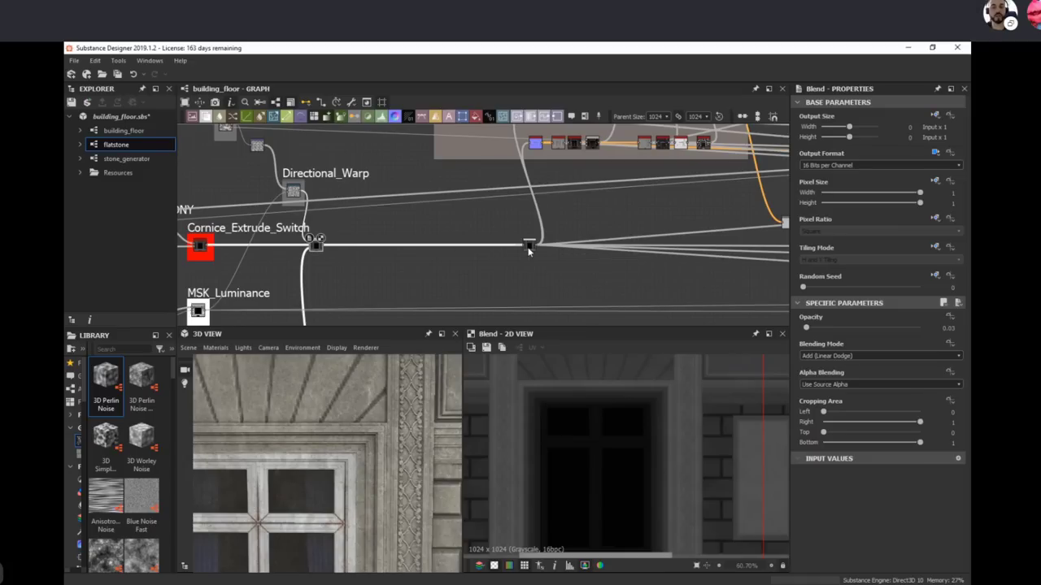
Step: Follow the Blend's output to the Auto Levels node and view the resulting height map of the whole facade
middle_click_drag(696, 213, 543, 250)
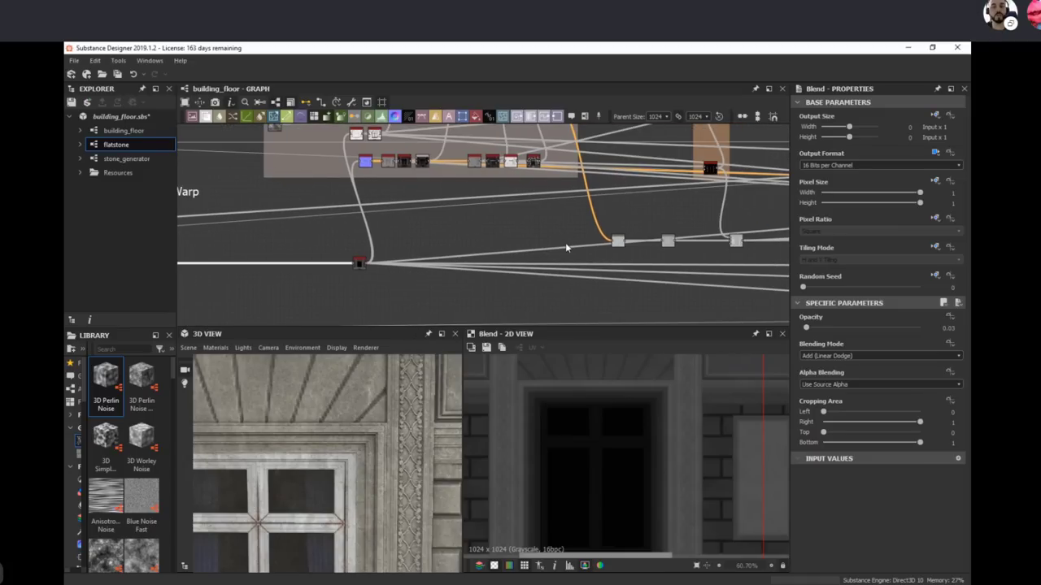
middle_click_drag(721, 270, 582, 270)
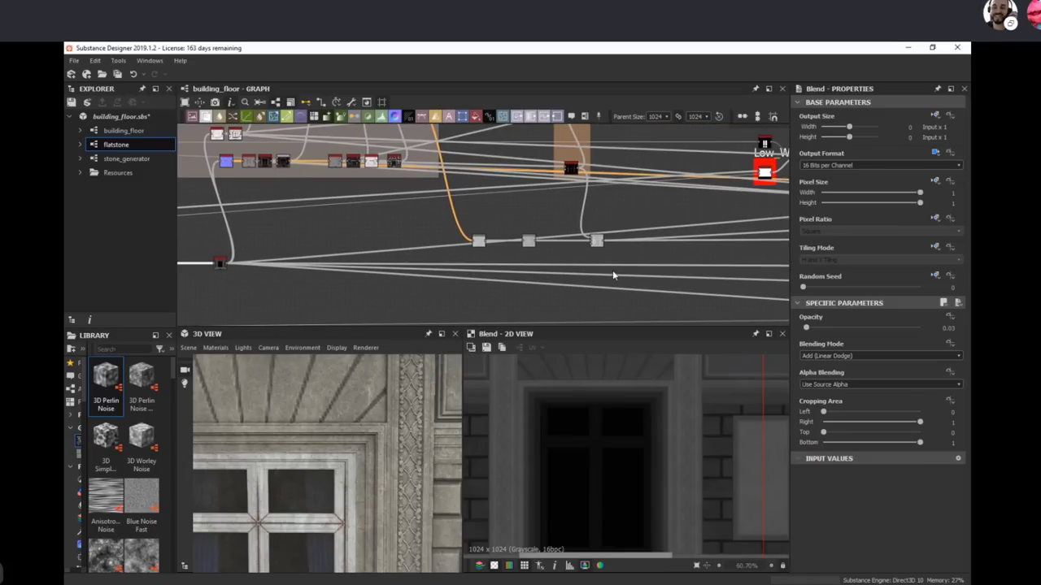
middle_click_drag(411, 254, 620, 248)
scroll(498, 259, "down", 1)
scroll(388, 230, "down", 2)
scroll(388, 230, "up", 3)
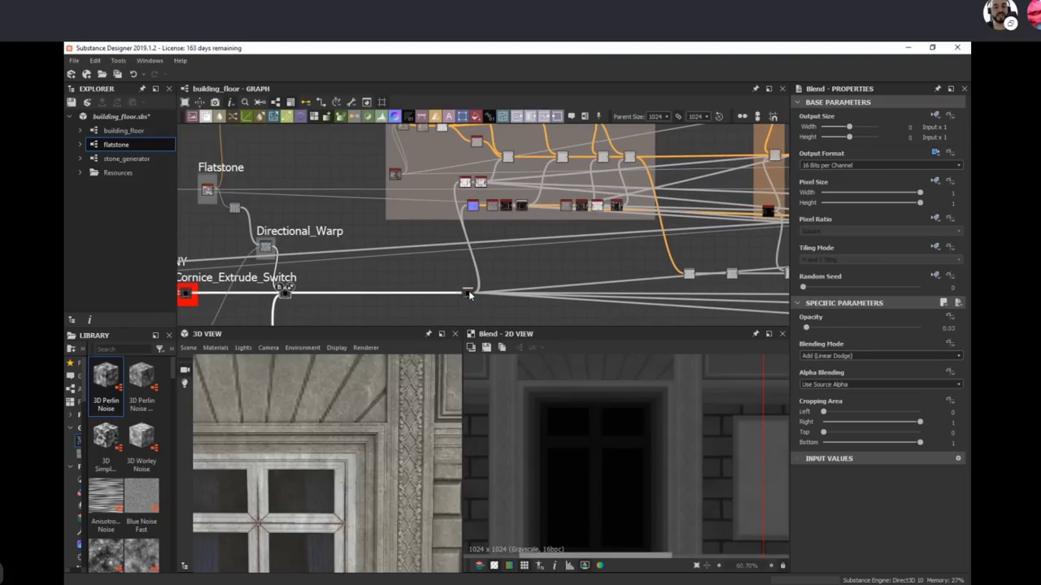
double_click(467, 292)
scroll(666, 495, "down", 2)
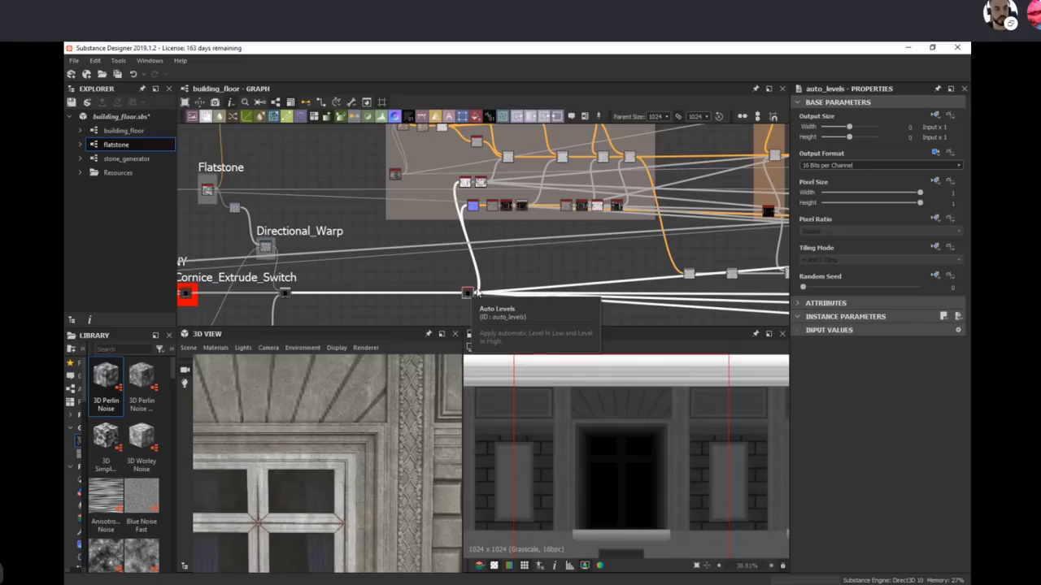
Step: Trace the Auto Levels output connections through the graph, from the height section to the Windows/Shutters color frame
middle_click_drag(428, 283, 359, 262)
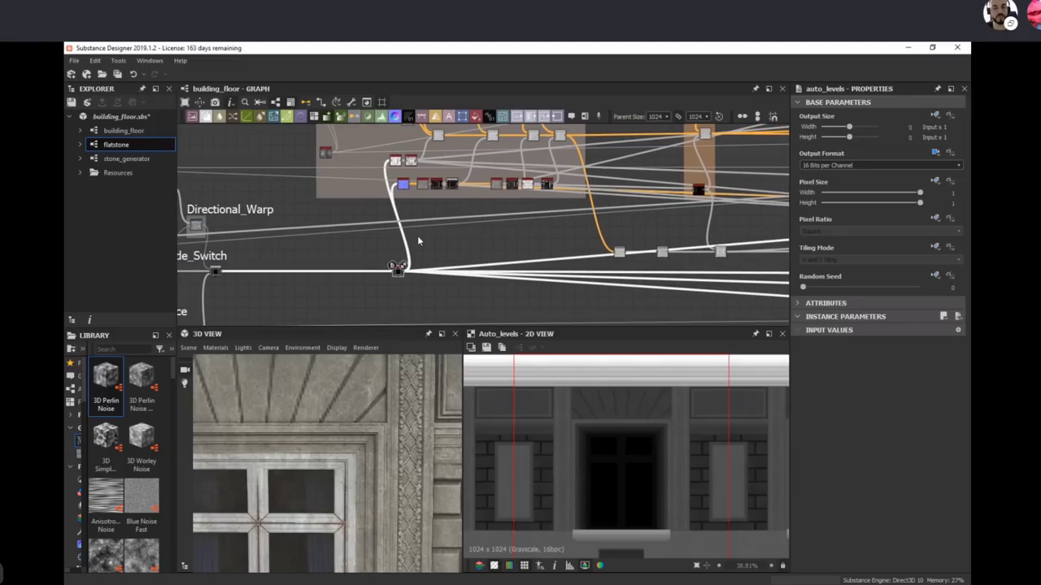
scroll(668, 391, "down", 1)
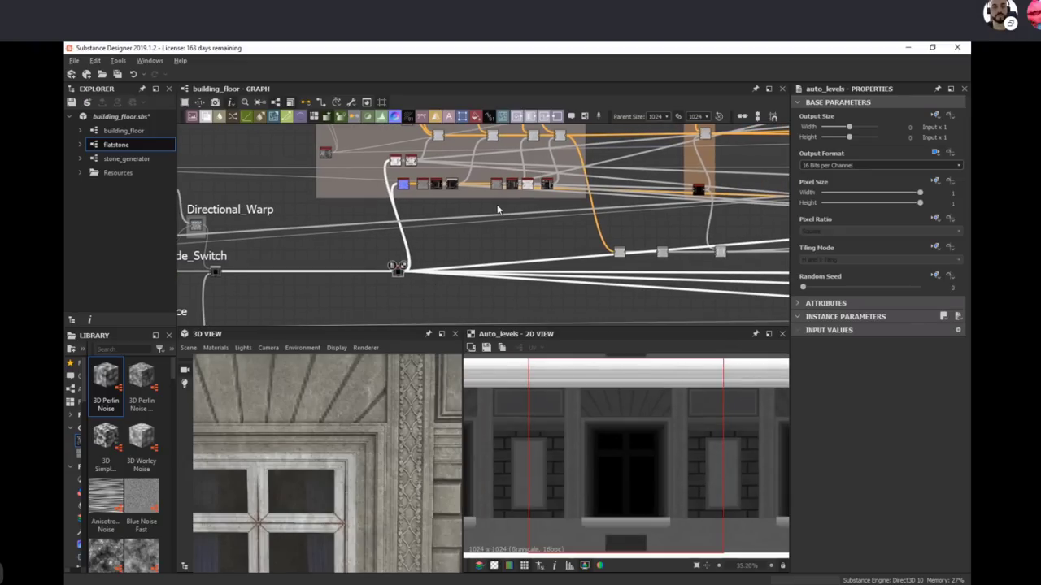
middle_click_drag(497, 207, 474, 236)
scroll(529, 255, "down", 8)
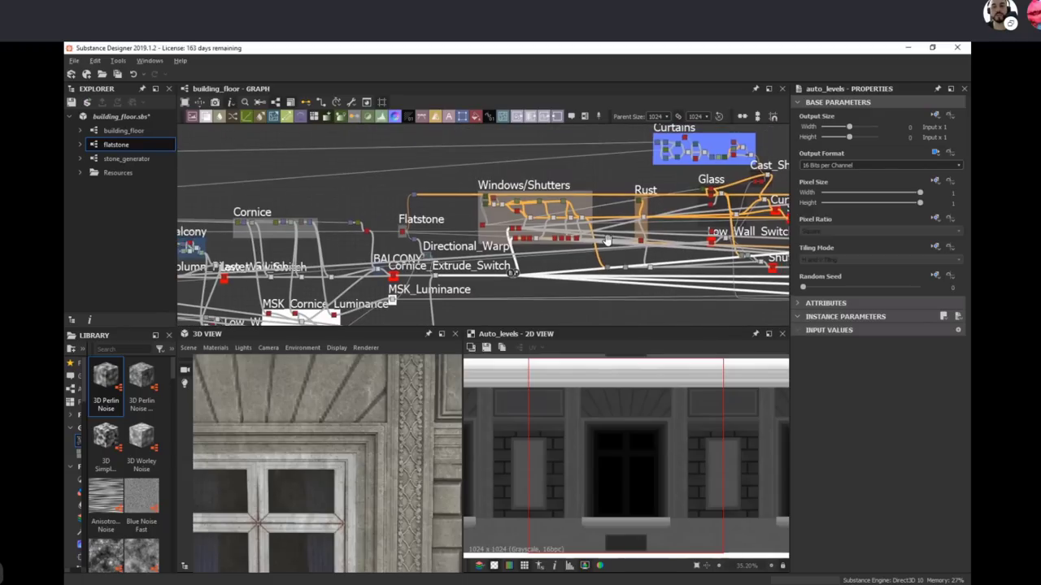
middle_click_drag(663, 239, 617, 275)
scroll(625, 275, "down", 3)
middle_click_drag(559, 189, 594, 165)
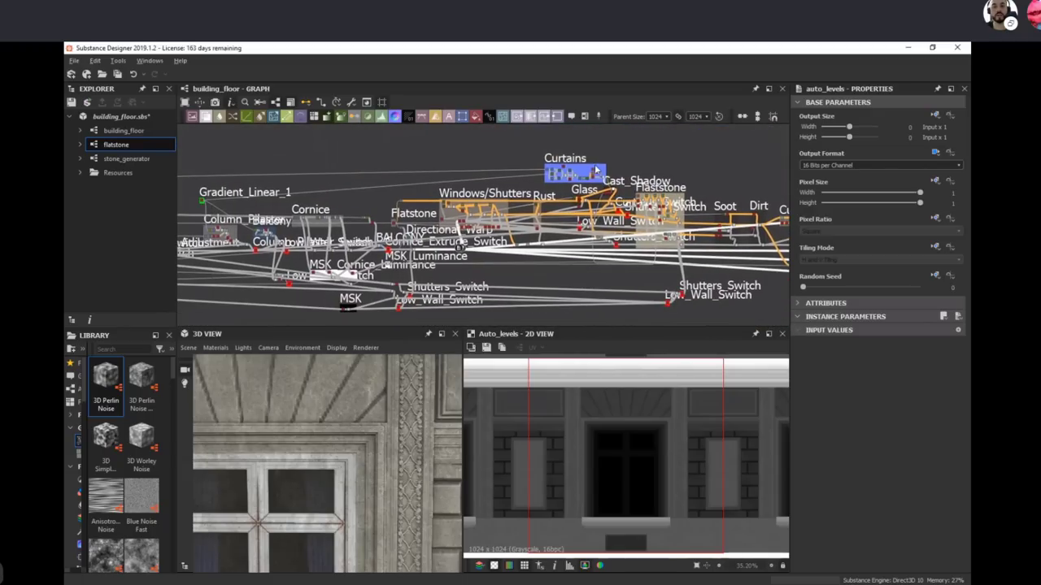
scroll(496, 231, "up", 10)
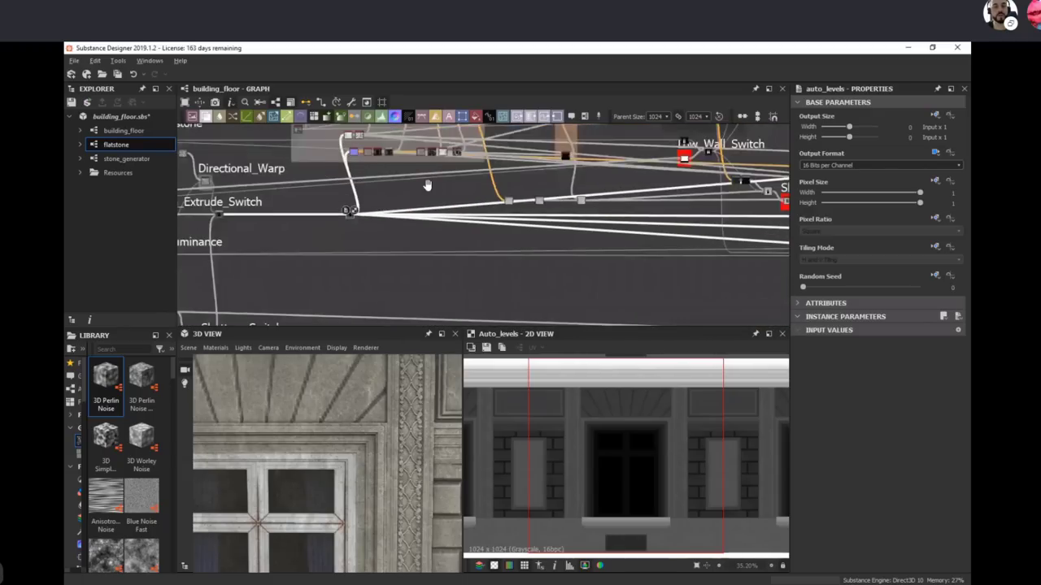
scroll(569, 236, "down", 2)
scroll(569, 252, "up", 4)
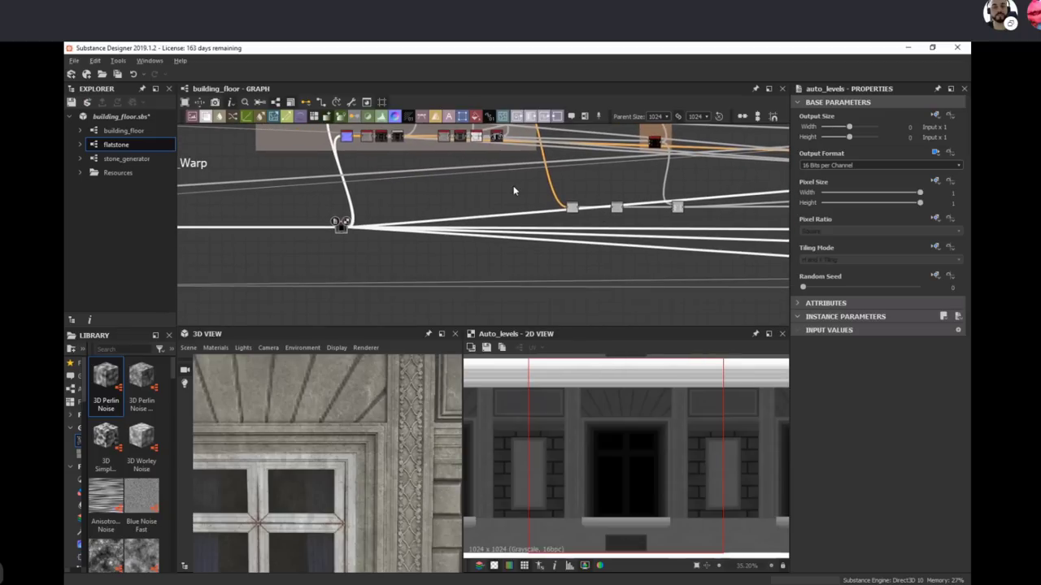
middle_click_drag(513, 210, 517, 261)
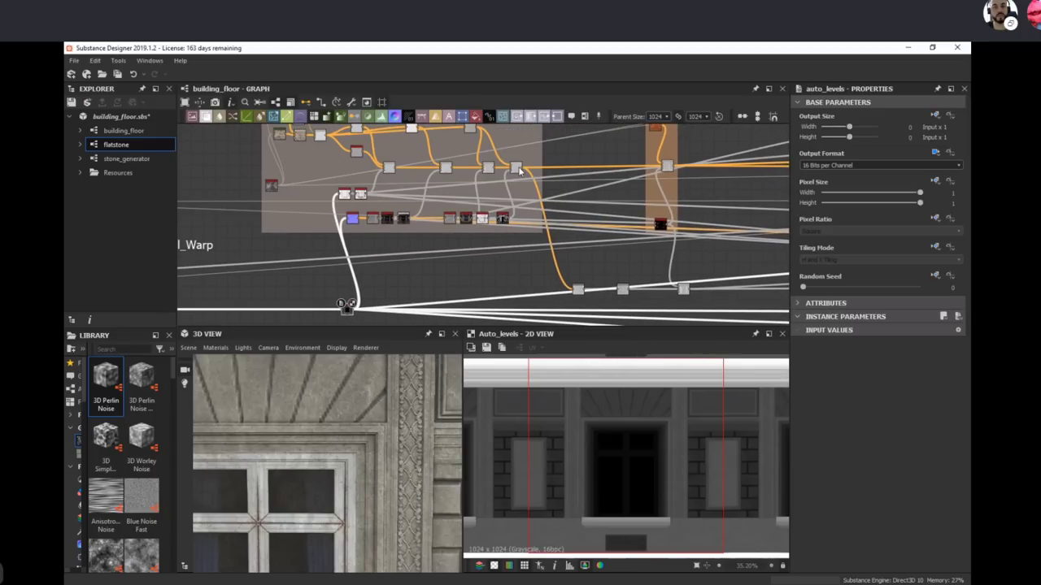
Step: View the last Blend of the Windows/Shutters frame and the Grayscale Conversion it feeds
left_click(519, 169)
left_click(577, 289)
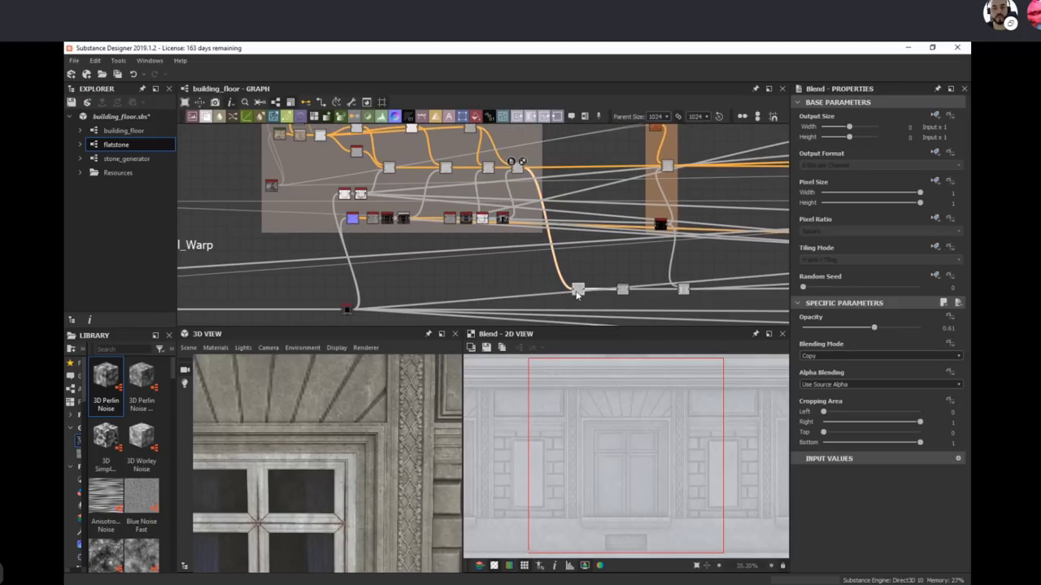
middle_click_drag(429, 218, 474, 235)
scroll(359, 149, "up", 3)
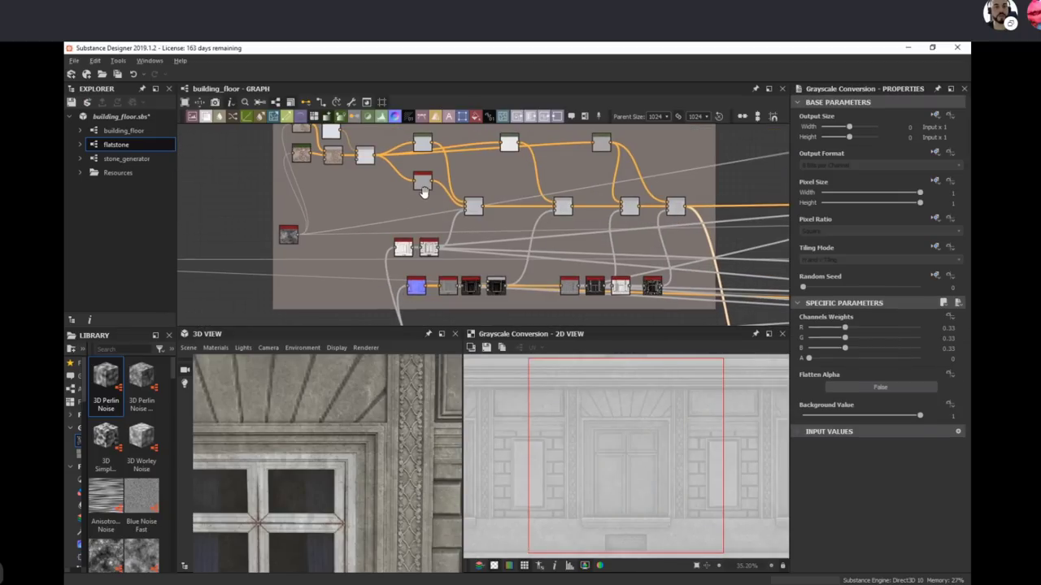
Step: Go to the start of the Windows/Shutters frame and view the Fractal Sum noise feeding its gradient maps
middle_click_drag(421, 152, 425, 215)
scroll(425, 215, "down", 1)
scroll(426, 216, "down", 1)
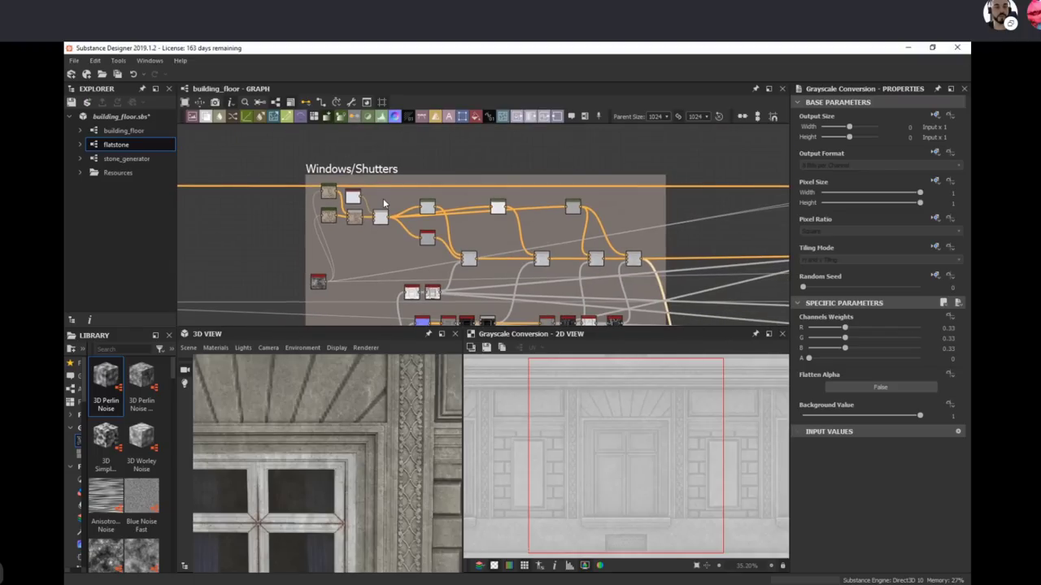
middle_click_drag(365, 272, 372, 239)
left_click(324, 248)
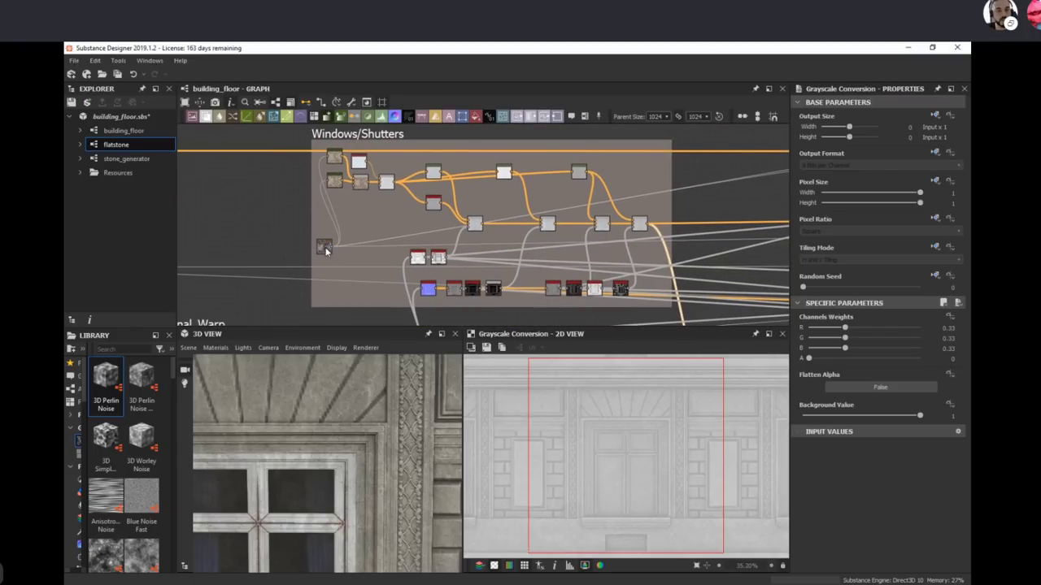
double_click(326, 248)
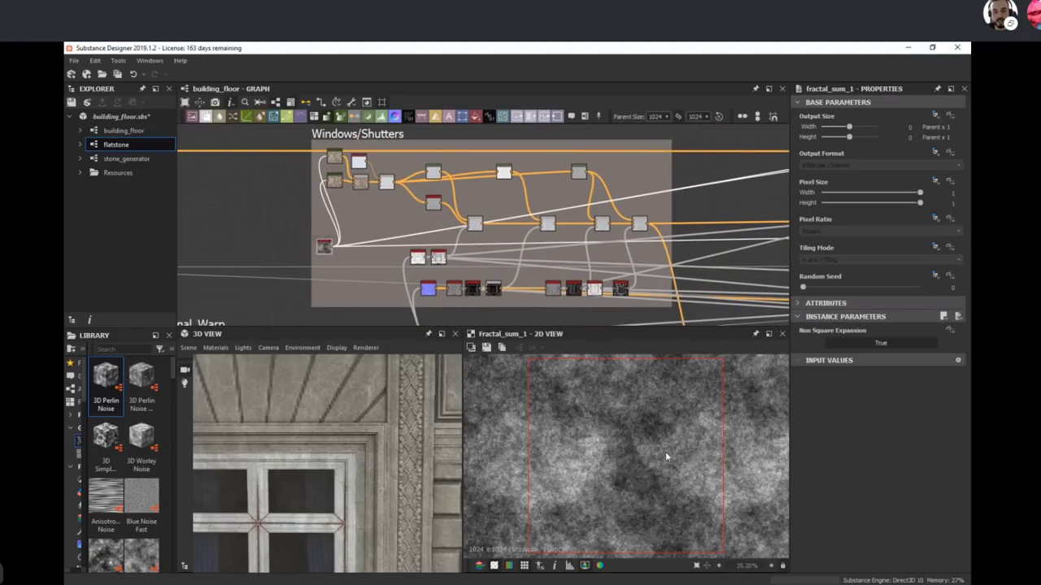
Step: View the two Gradient Map nodes that color the fractal noise, and compare their beige and brown patterns
double_click(338, 160)
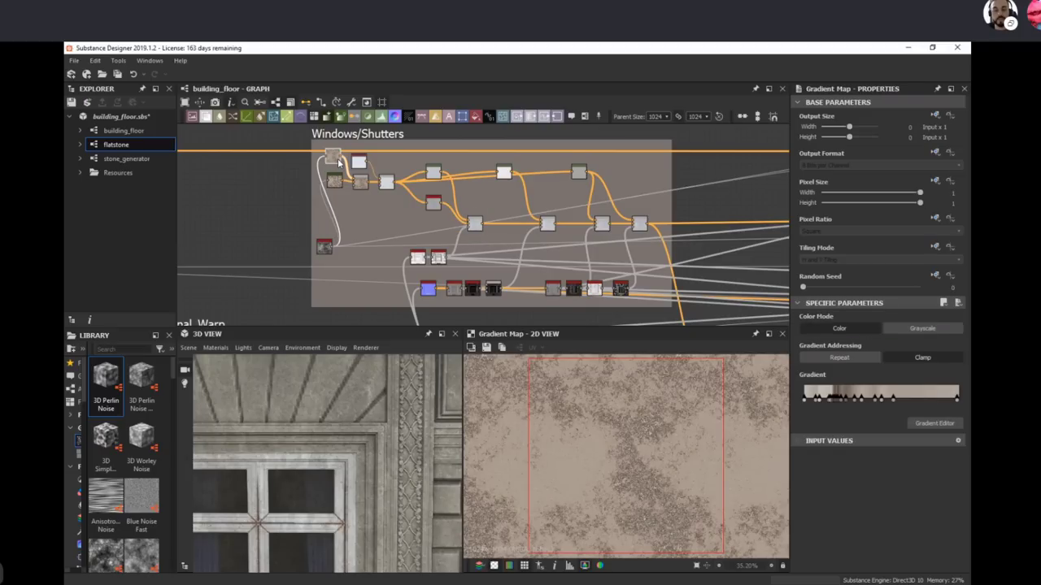
scroll(333, 171, "up", 3)
left_click_drag(344, 181, 340, 184)
double_click(335, 143)
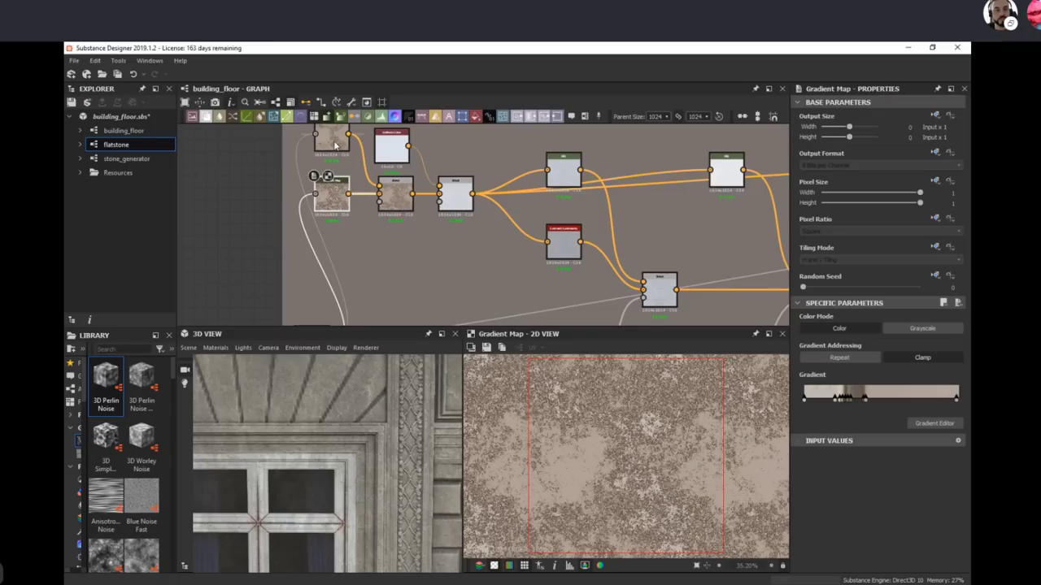
left_click(345, 195)
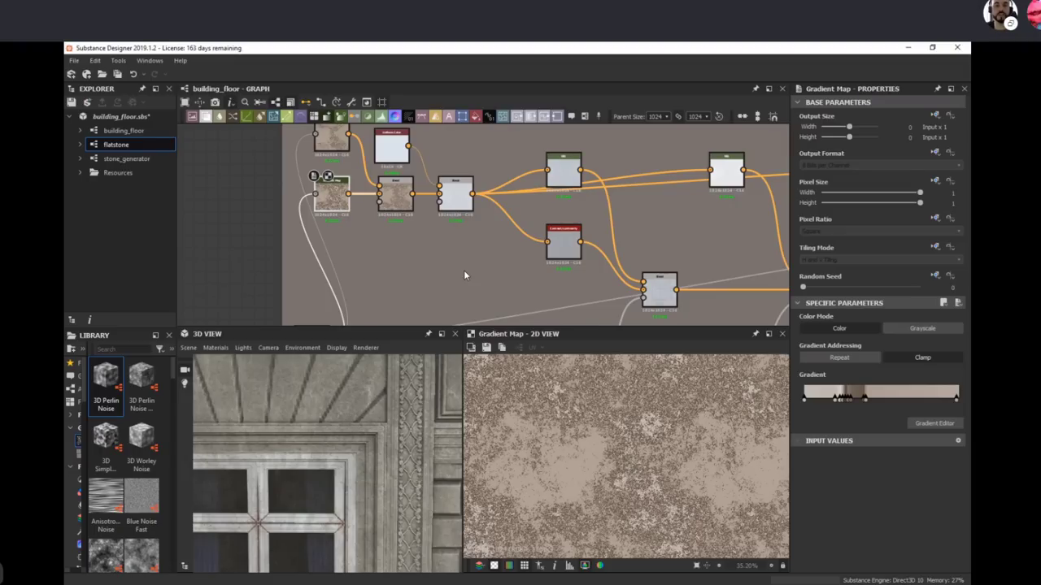
Step: View the Blend that mixes the uniform color over the gradient maps, and compare it with the frame's final Blend output
left_click(459, 199)
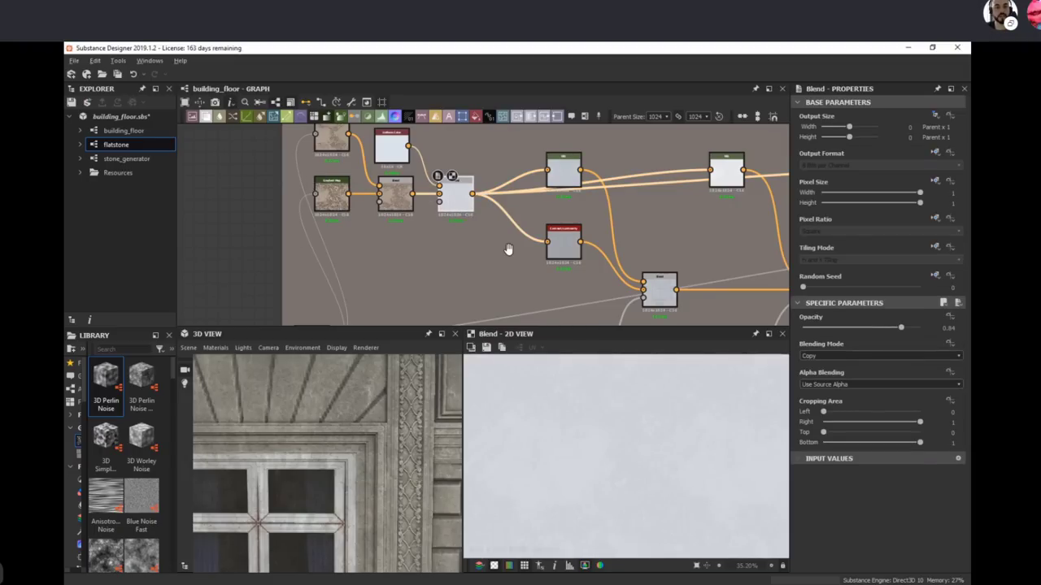
middle_click_drag(574, 268, 435, 264)
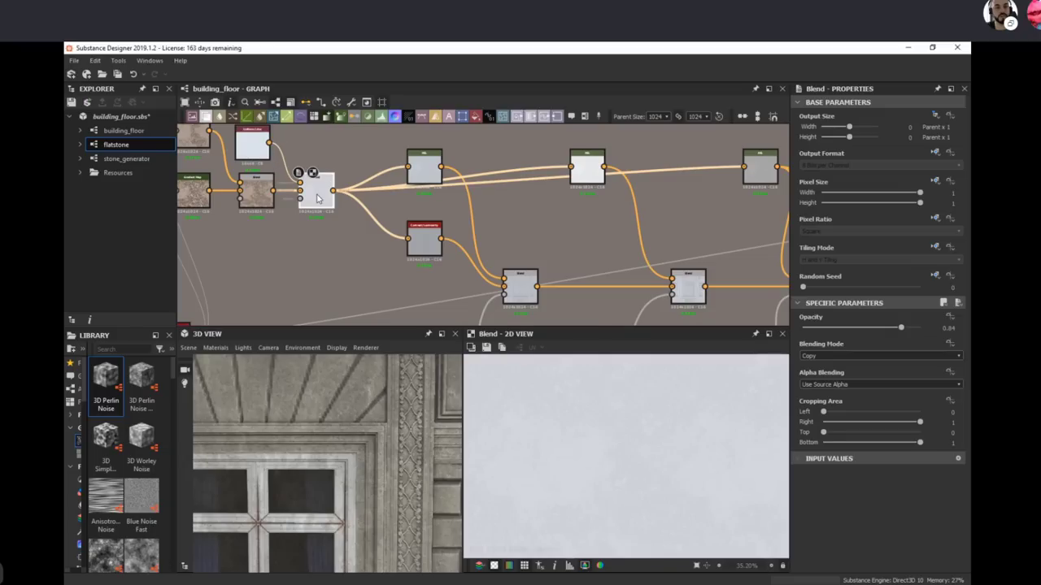
middle_click_drag(529, 231, 386, 265)
double_click(689, 244)
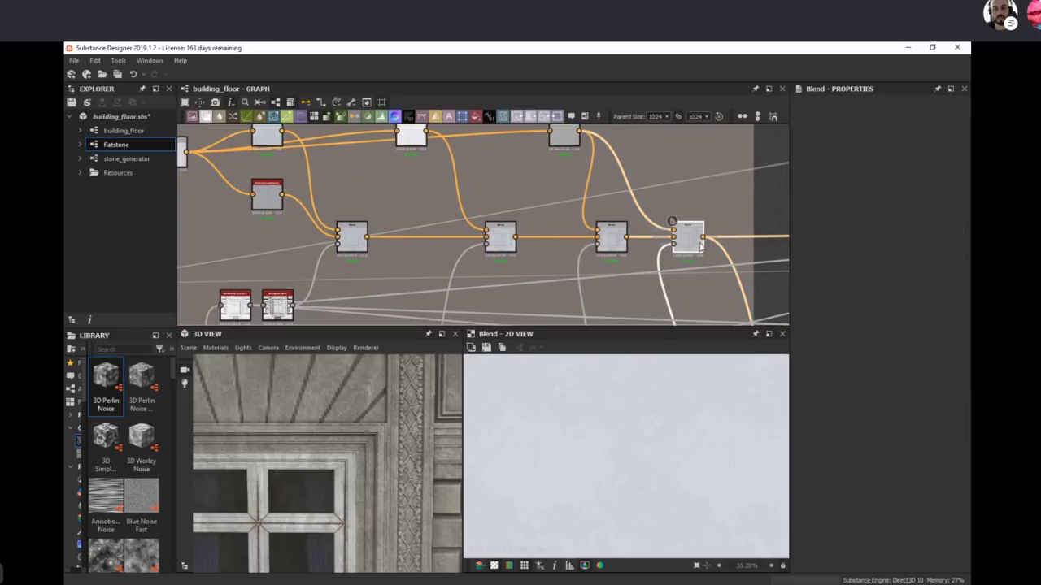
scroll(615, 430, "up", 2)
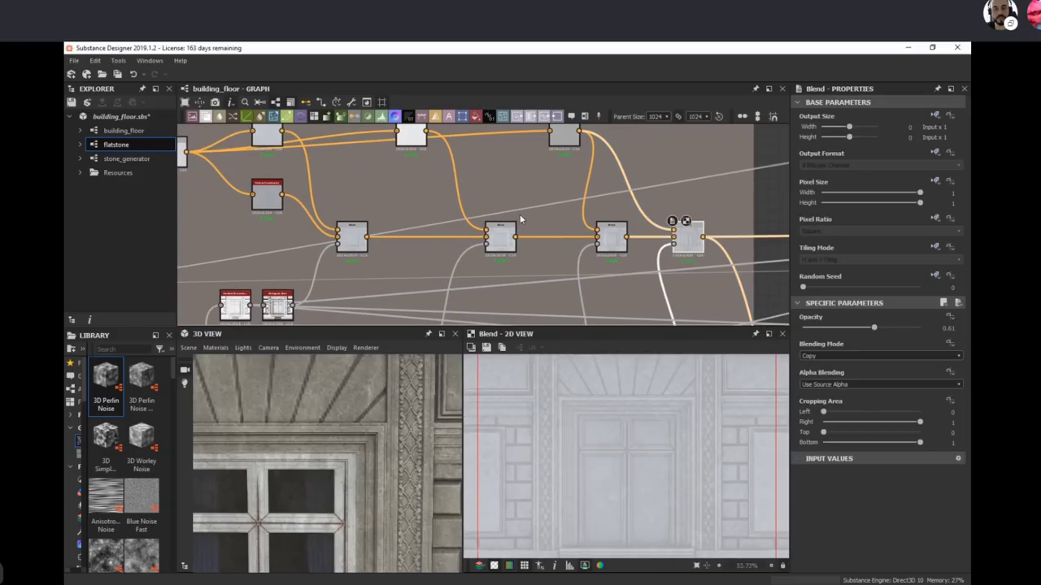
Step: View the HBAO node among the Windows/Shutters masks and trace its input back to the Auto Levels height
middle_click_drag(410, 259, 411, 193)
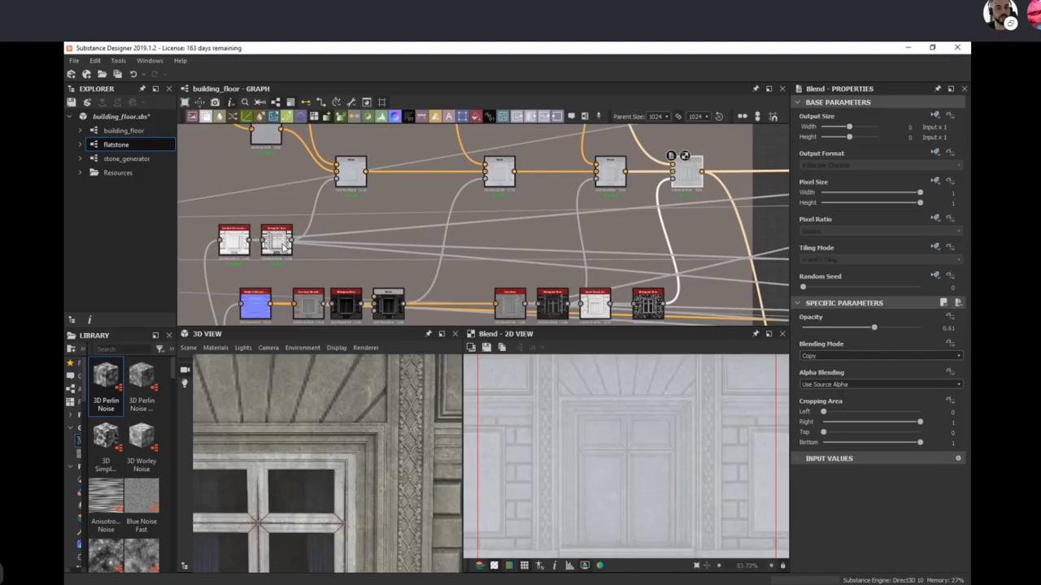
left_click_drag(282, 243, 279, 243)
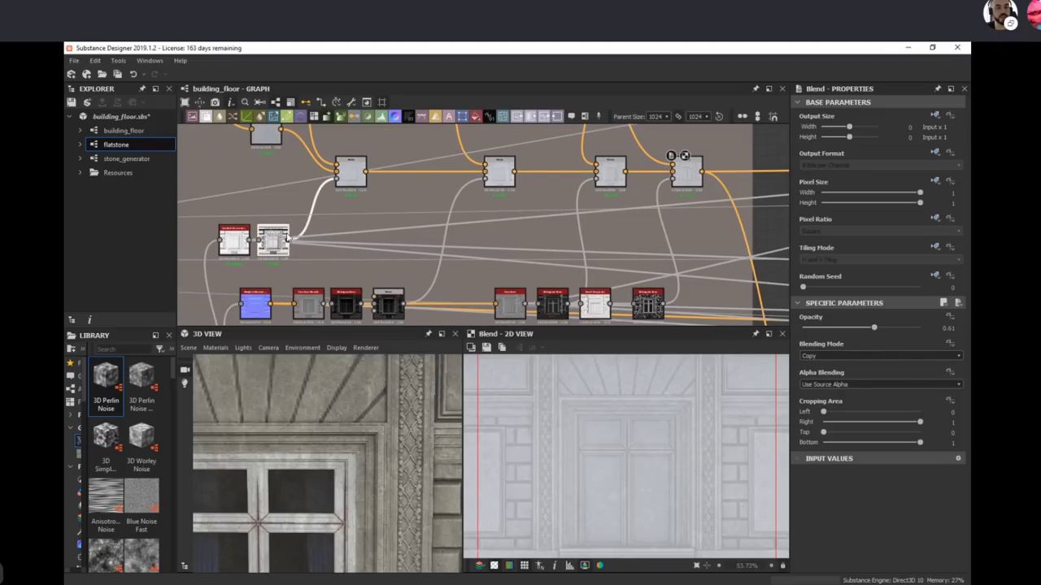
scroll(572, 242, "down", 1)
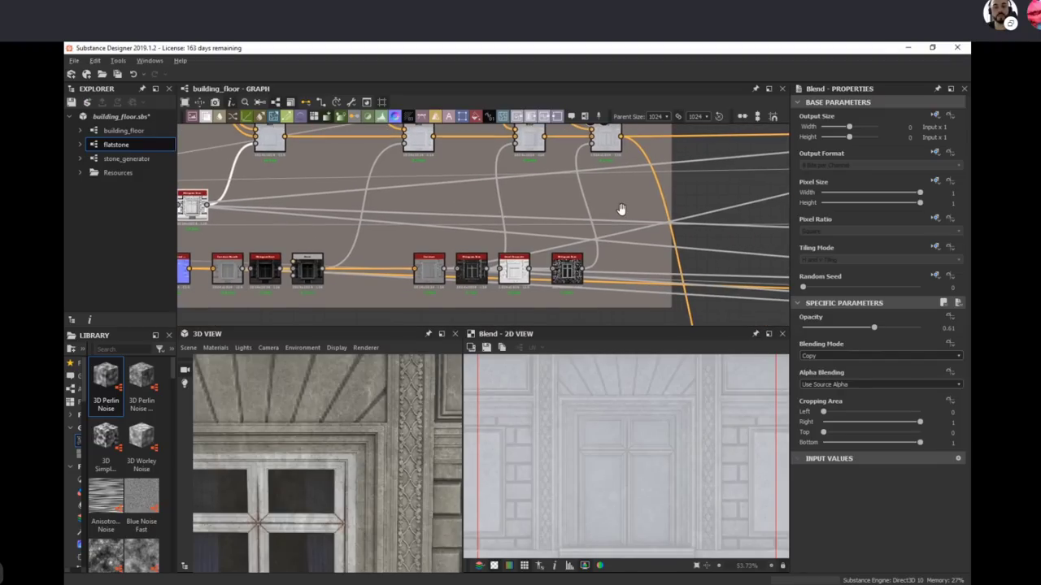
scroll(623, 209, "down", 1)
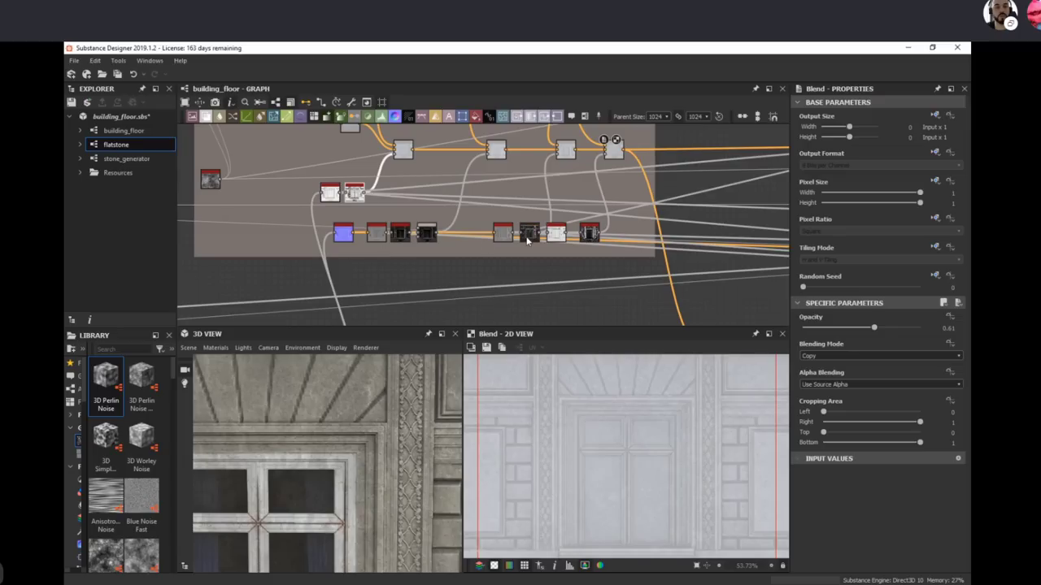
left_click(330, 193)
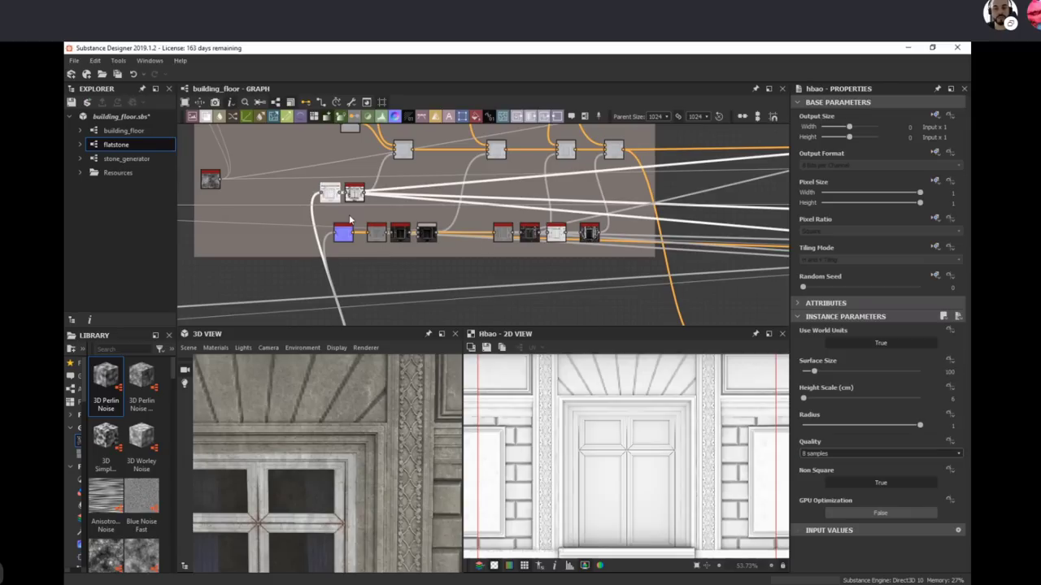
scroll(389, 197, "down", 1)
scroll(389, 197, "down", 1)
middle_click_drag(389, 197, 403, 140)
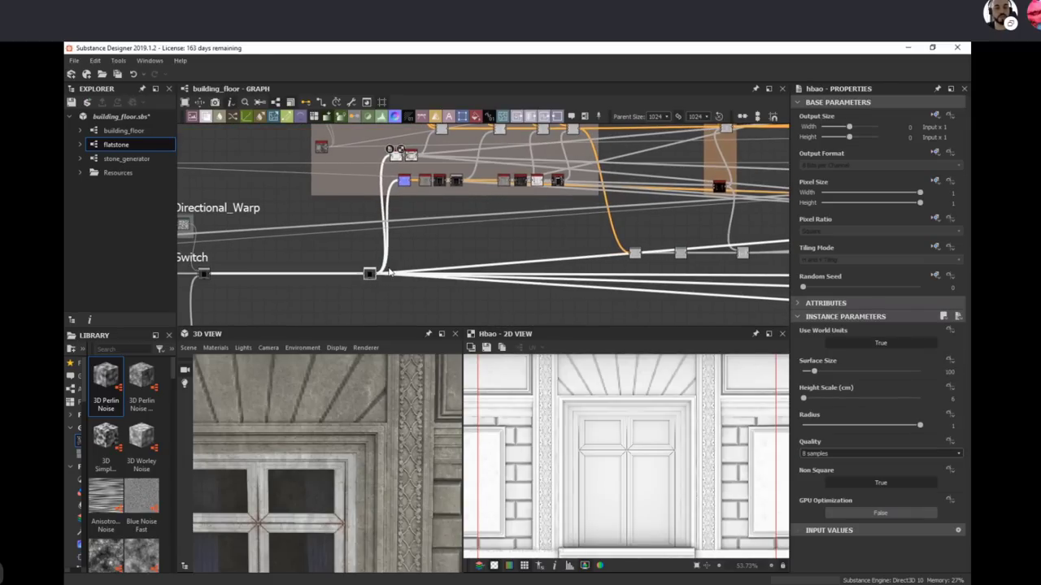
Step: View the Histogram Scan fed by the HBAO node and the first Blend it masks in the Windows/Shutters frame
scroll(399, 161, "up", 2)
middle_click_drag(442, 154, 364, 234)
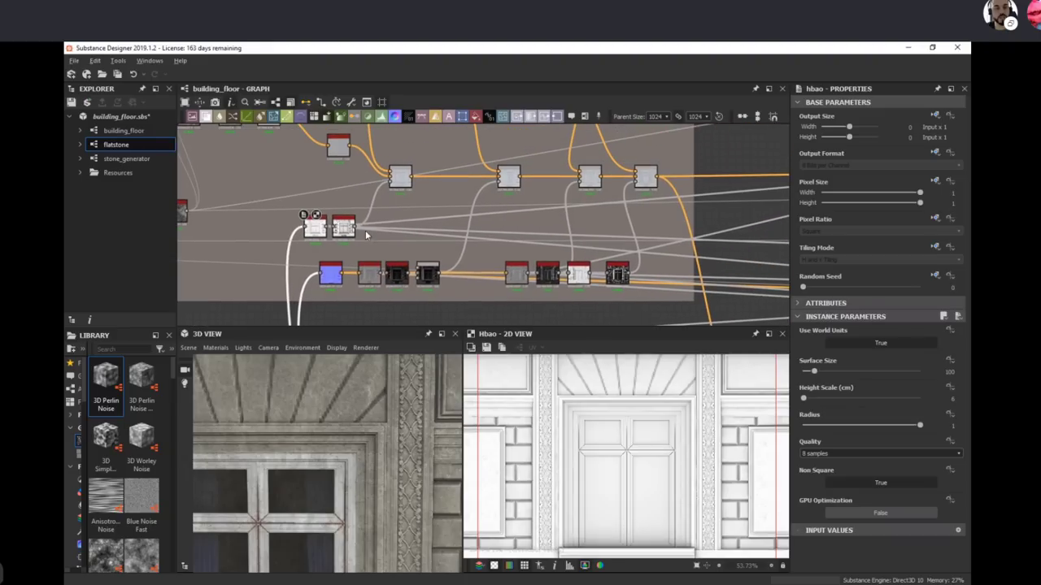
scroll(357, 240, "up", 1)
scroll(348, 226, "up", 1)
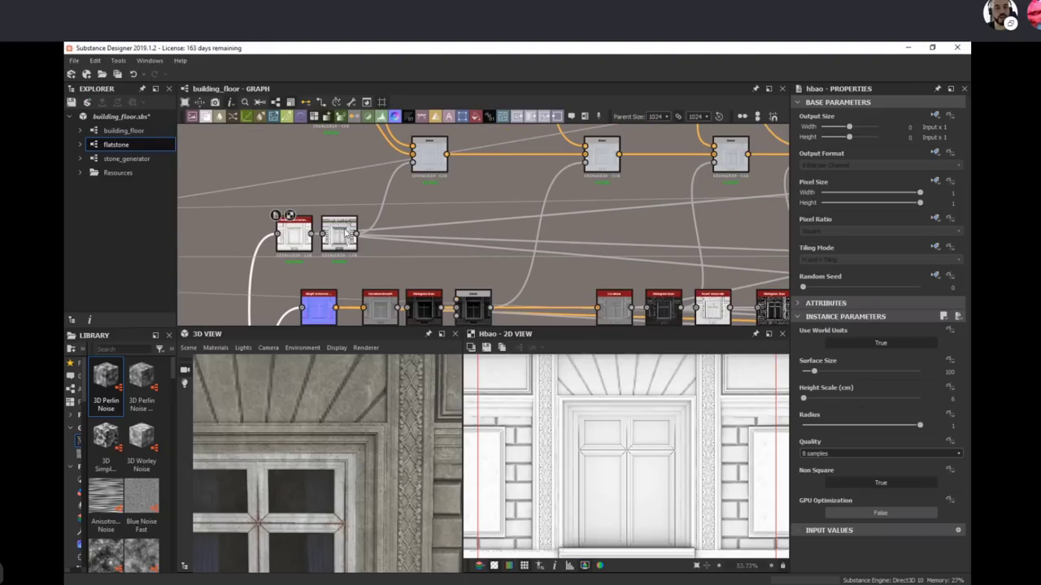
double_click(345, 233)
double_click(429, 159)
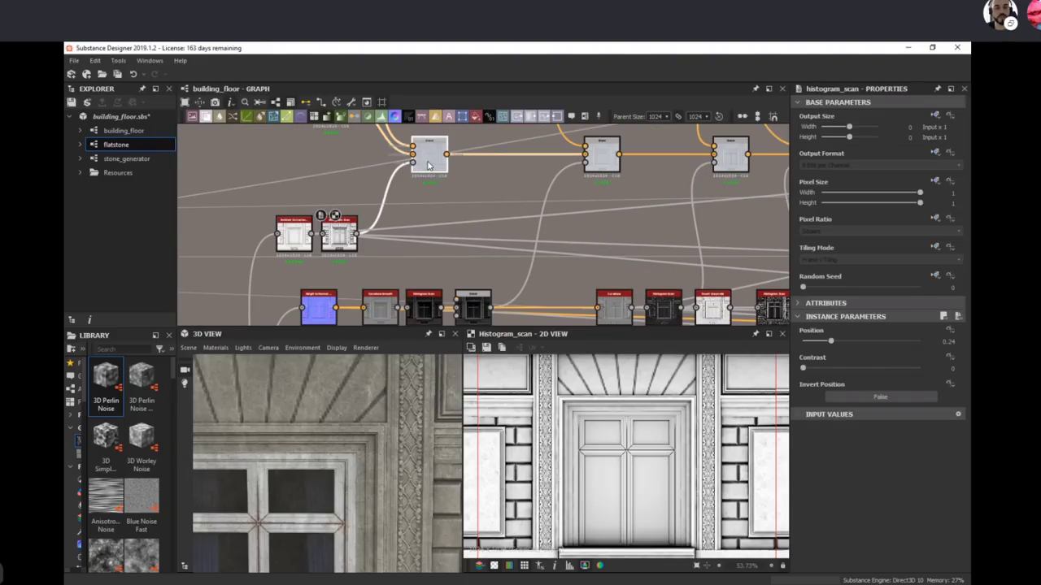
Step: View the second and third Blend nodes in the Windows/Shutters chain, and inspect the third result around the window panels
middle_click_drag(489, 165, 511, 257)
scroll(501, 253, "down", 1)
middle_click_drag(550, 299, 502, 276)
double_click(517, 232)
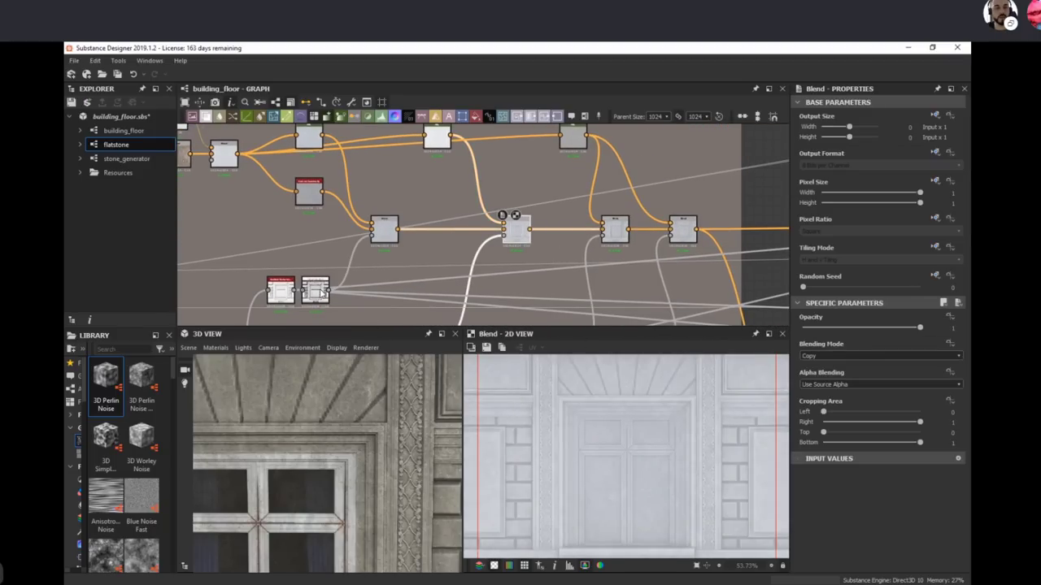
left_click(611, 234)
double_click(611, 233)
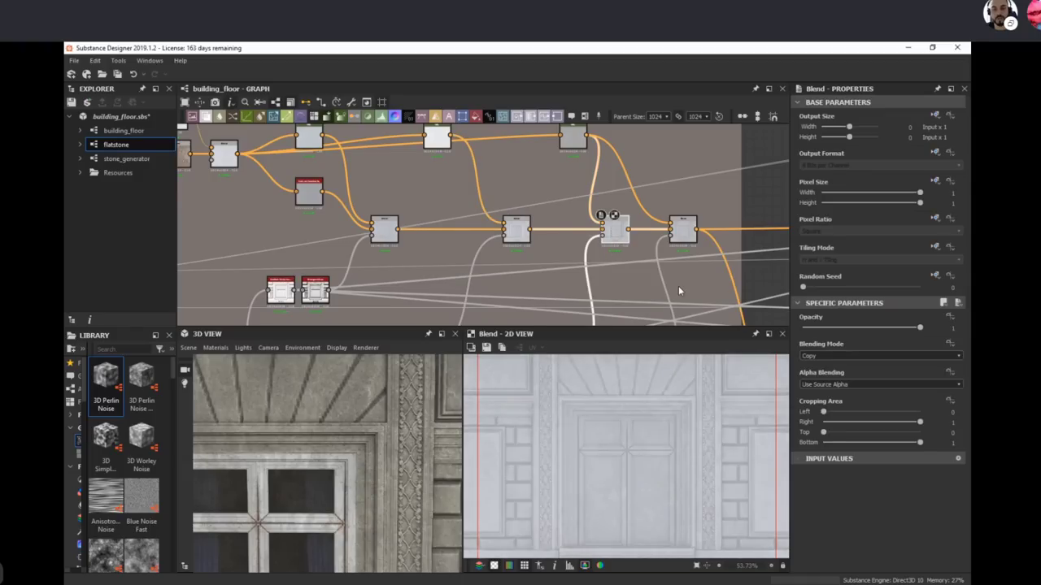
scroll(578, 431, "up", 3)
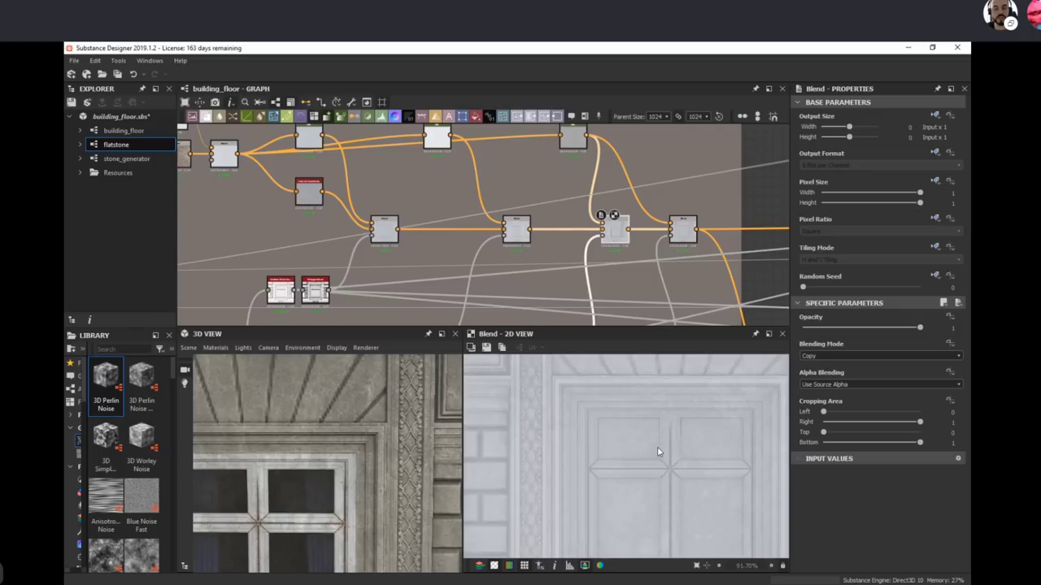
Step: View the last Blend of the Windows/Shutters chain and inspect its result across the window and the neighboring wall
left_click(685, 234)
double_click(686, 235)
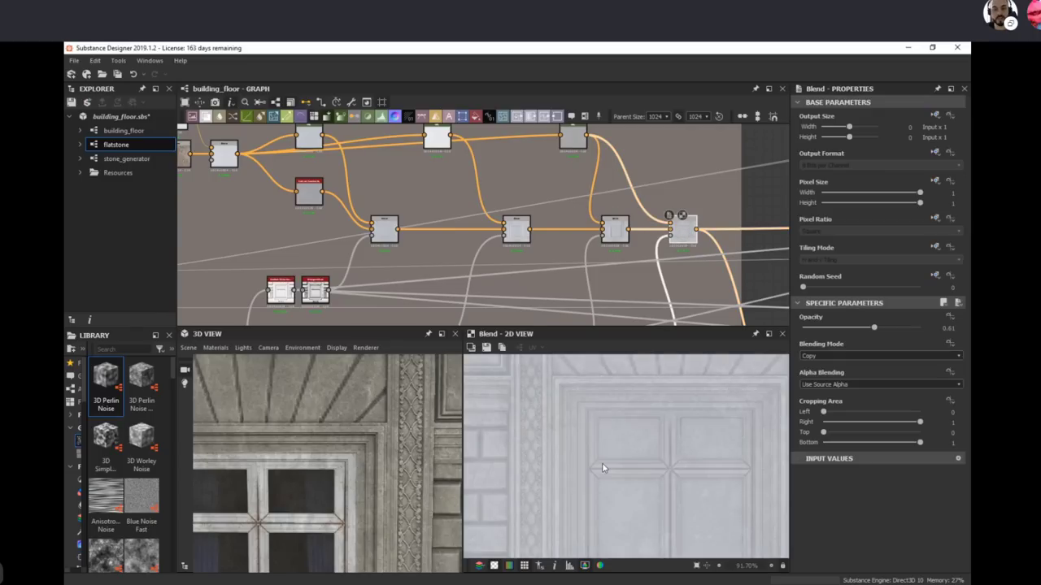
middle_click_drag(751, 473, 570, 406)
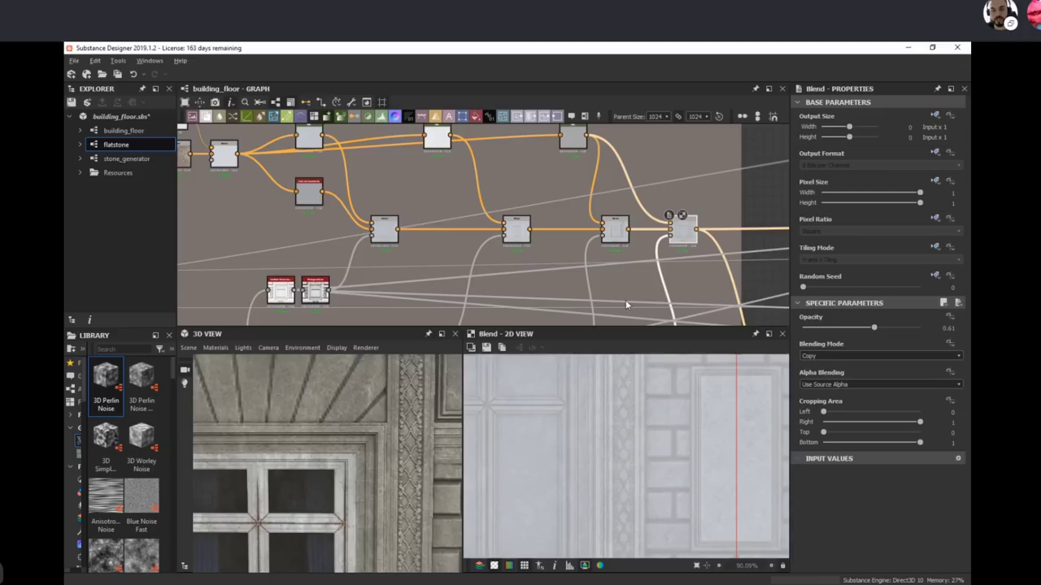
scroll(690, 527, "down", 3)
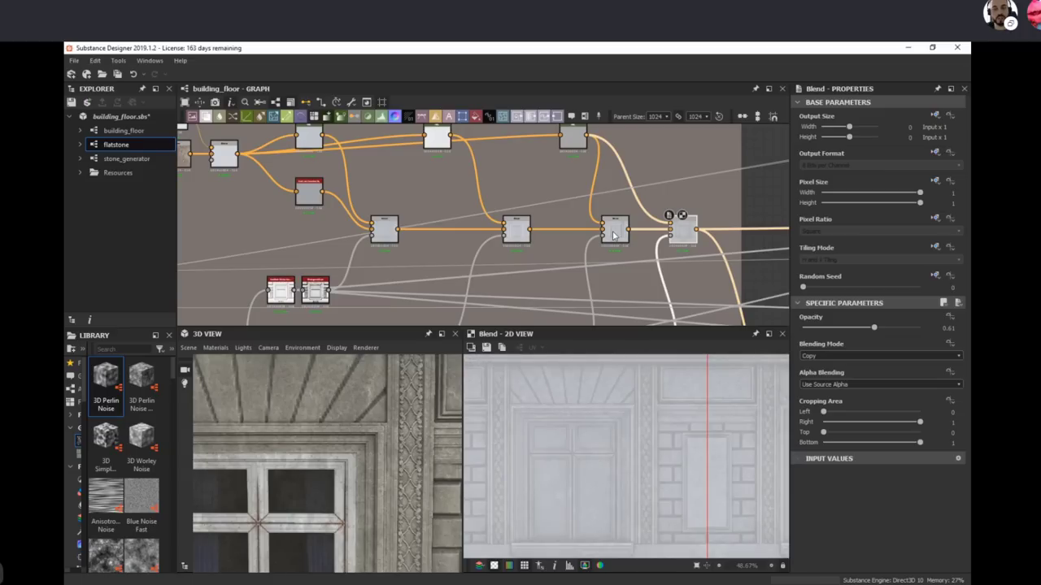
Step: Follow the Windows/Shutters output to the Grayscale Conversion node and view it and the Levels node after it
middle_click_drag(641, 288, 602, 260)
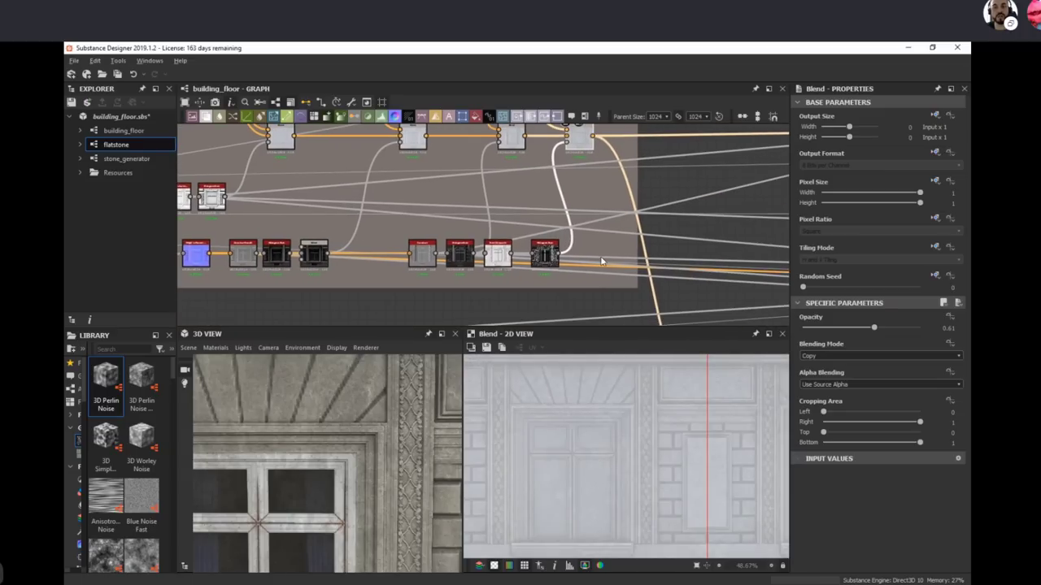
middle_click_drag(659, 316, 599, 244)
left_click(599, 238)
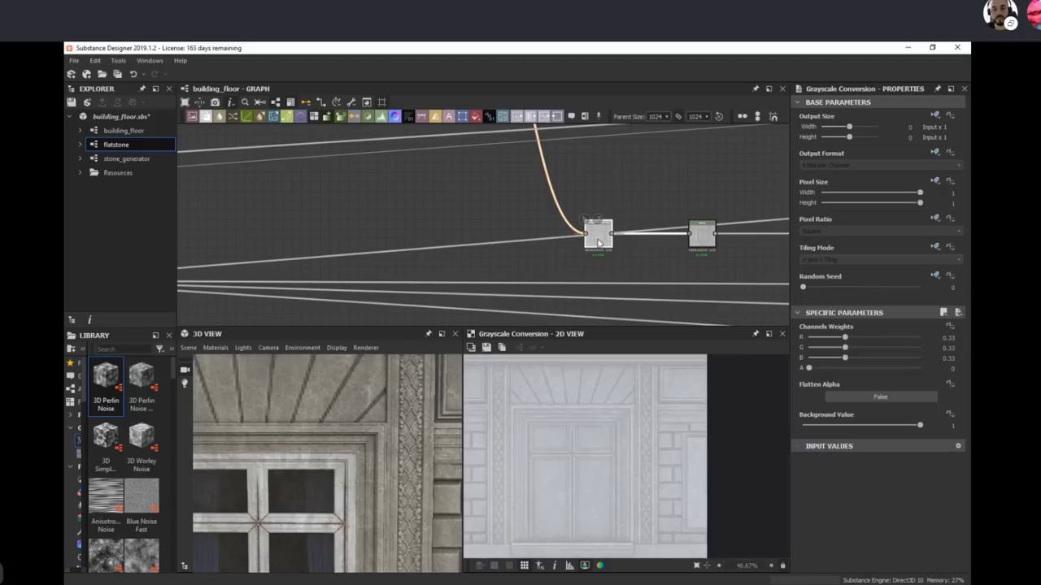
left_click(703, 236)
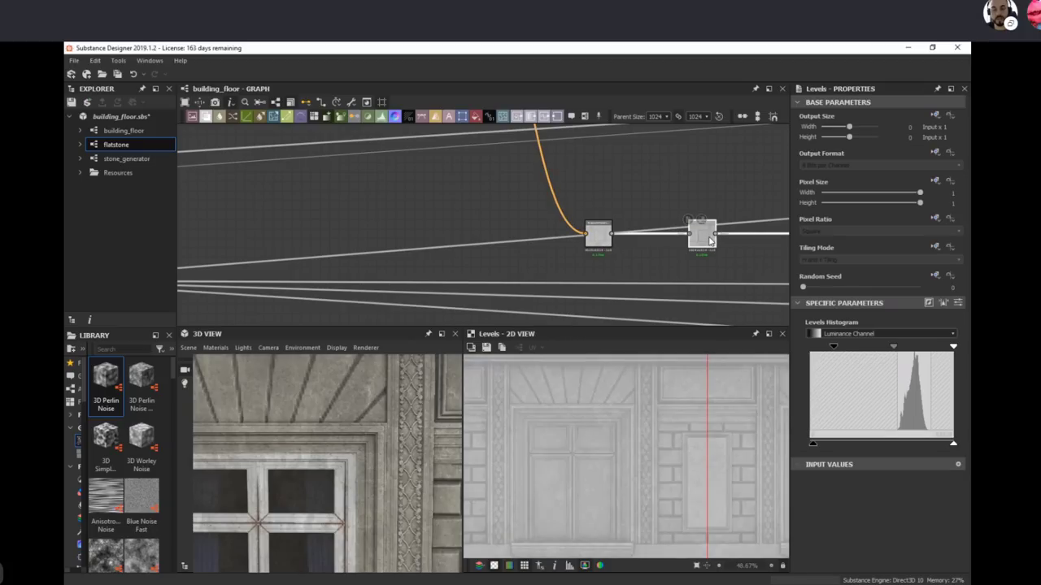
Step: Switch to Substance Player and inspect the shutters on the 3D model and in an enlarged view of the base color map
left_click(458, 582)
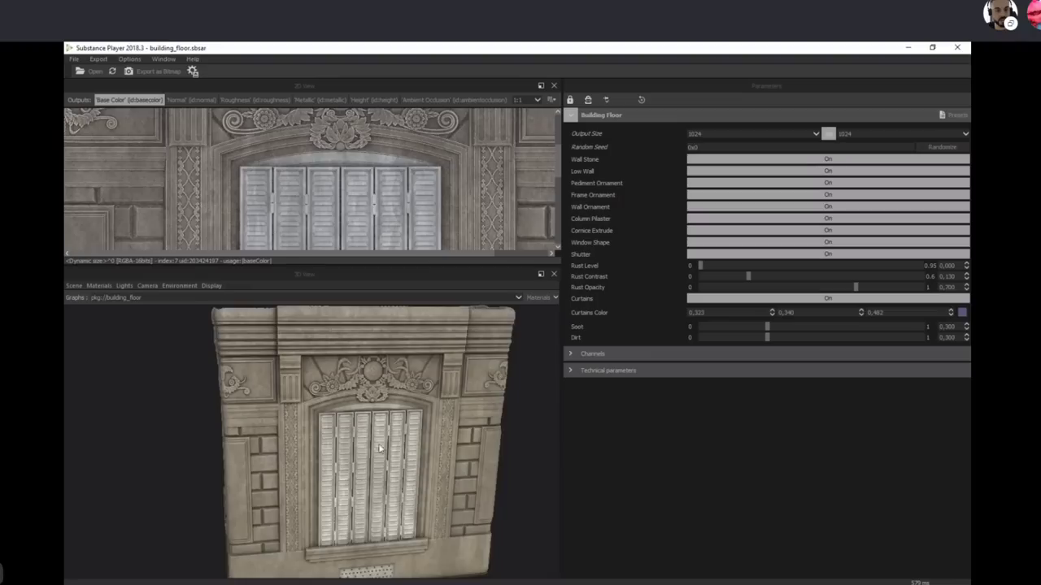
mouse_move(382, 370)
right_mouse_down()
mouse_move(453, 493)
mouse_move(371, 383)
mouse_move(377, 364)
right_mouse_up()
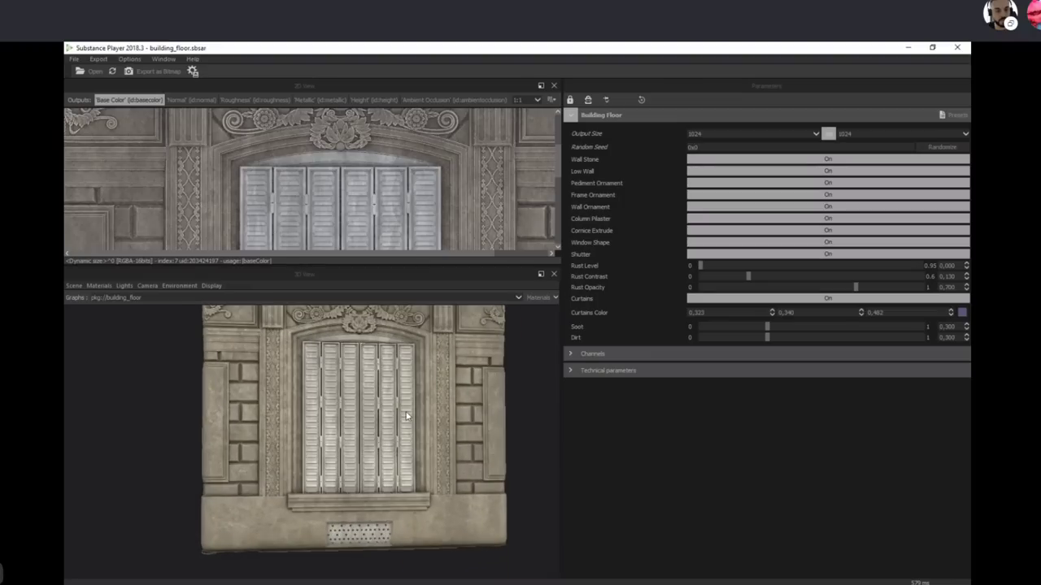
left_click_drag(406, 417, 456, 443)
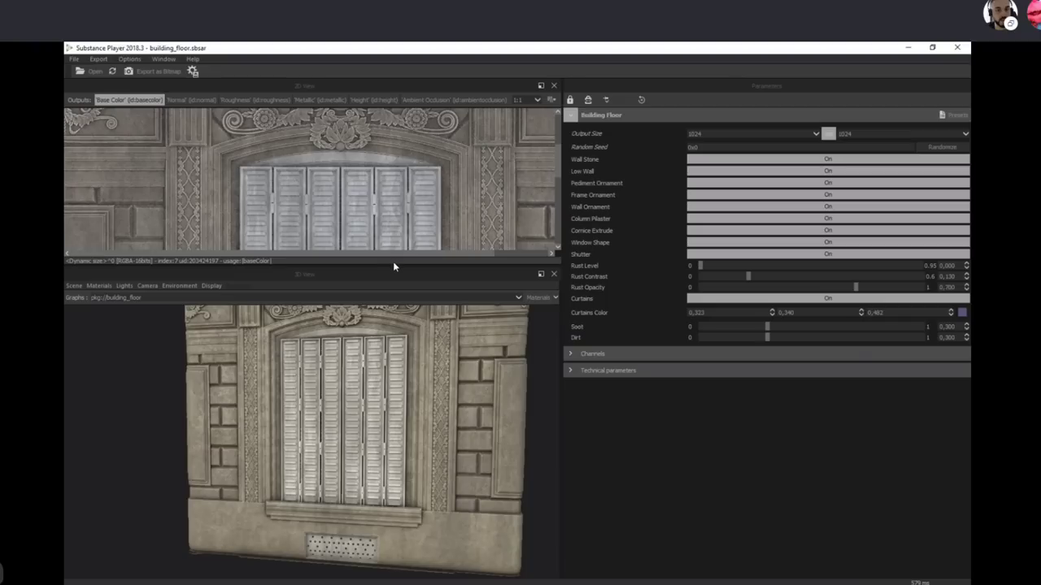
left_click_drag(393, 261, 392, 267)
left_click_drag(374, 426, 374, 455)
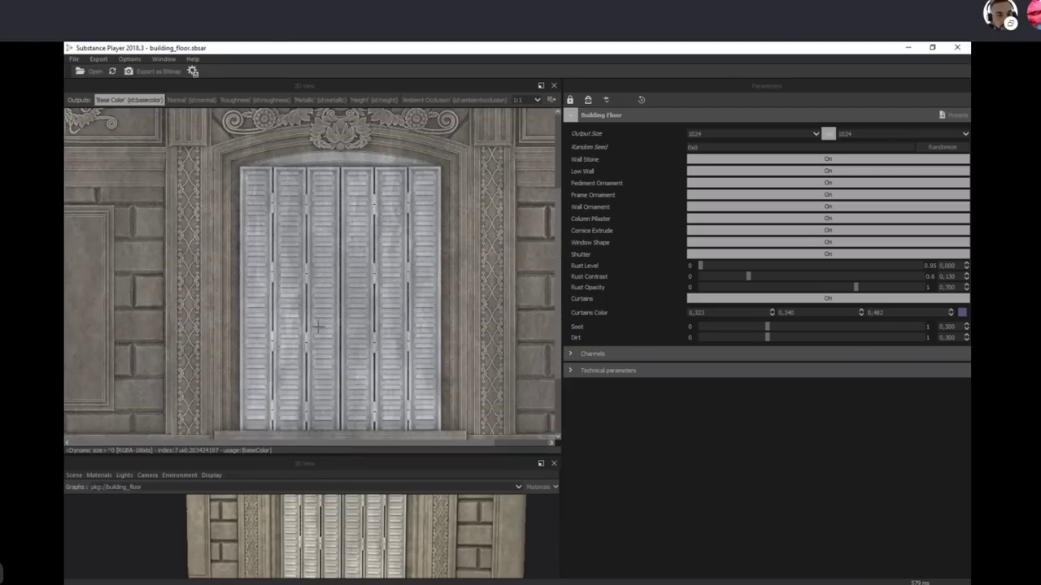
scroll(319, 327, "down", 1)
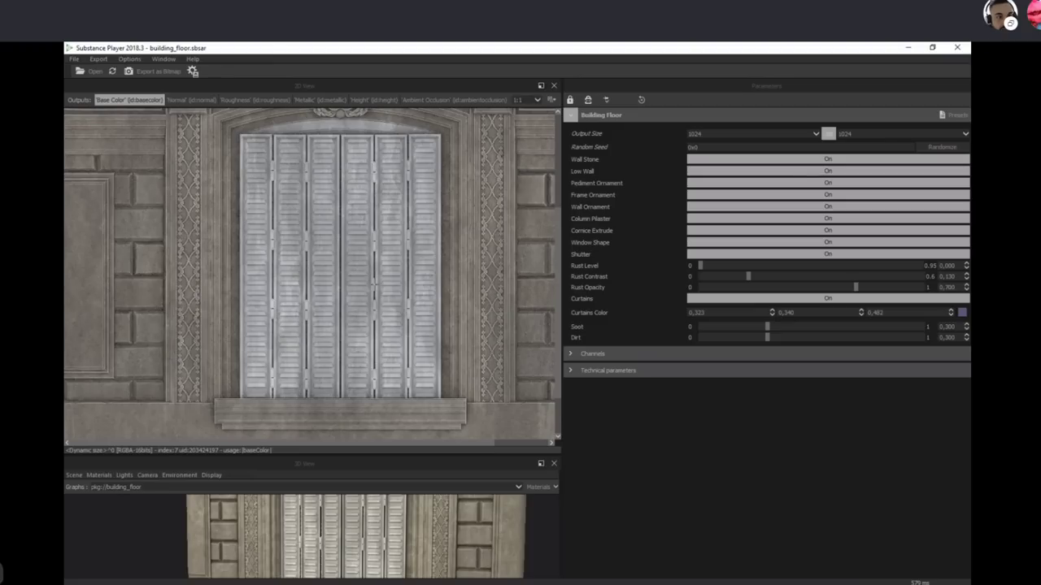
scroll(373, 270, "up", 2)
scroll(425, 326, "down", 2)
scroll(425, 326, "up", 2)
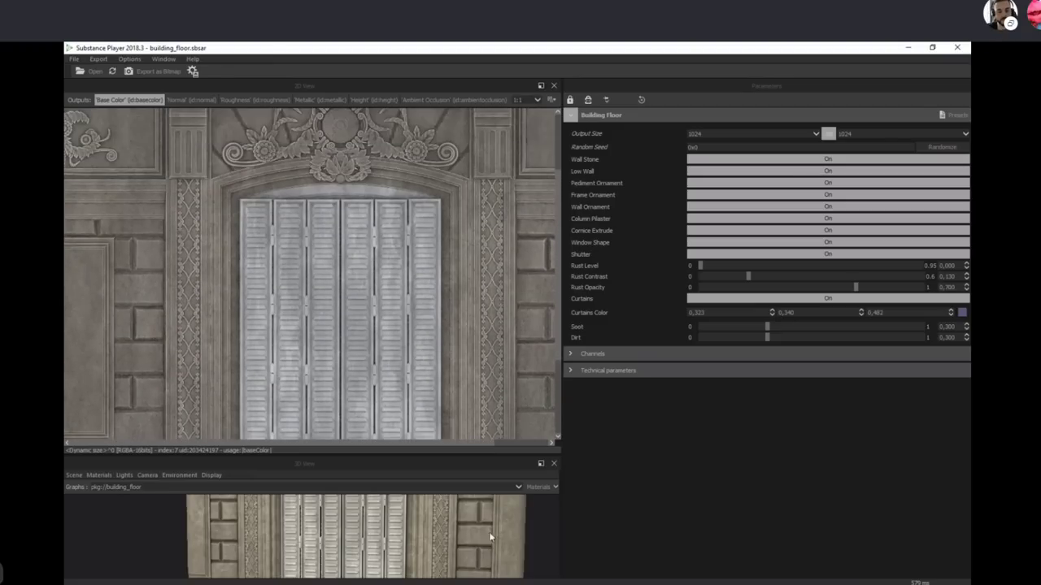
Step: Return to Substance Designer and view the Blend in the Rust frame that adds rust over the Windows/Shutters color
left_click(475, 584)
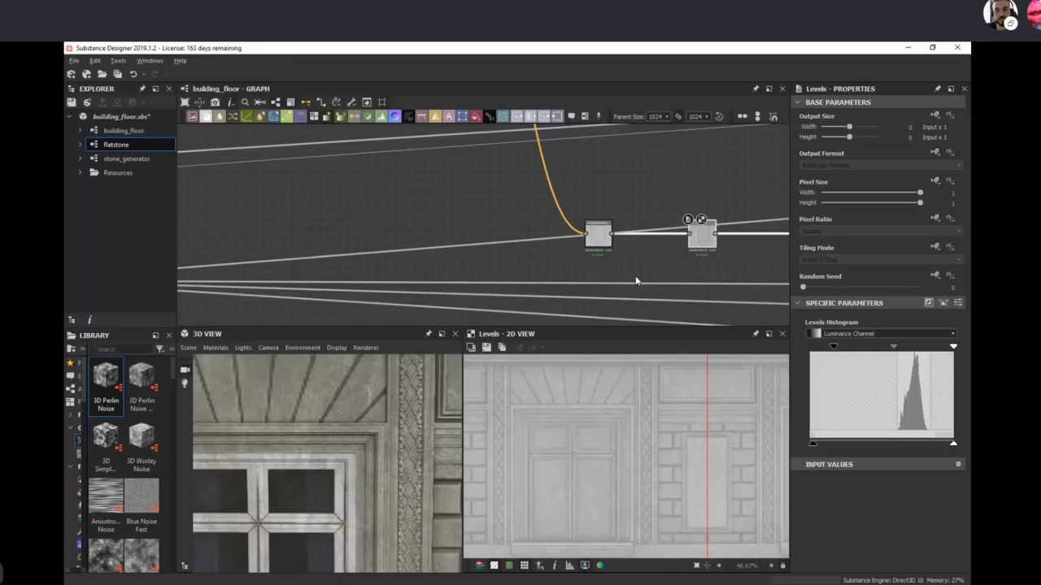
middle_click_drag(704, 293, 424, 269)
scroll(423, 269, "down", 3)
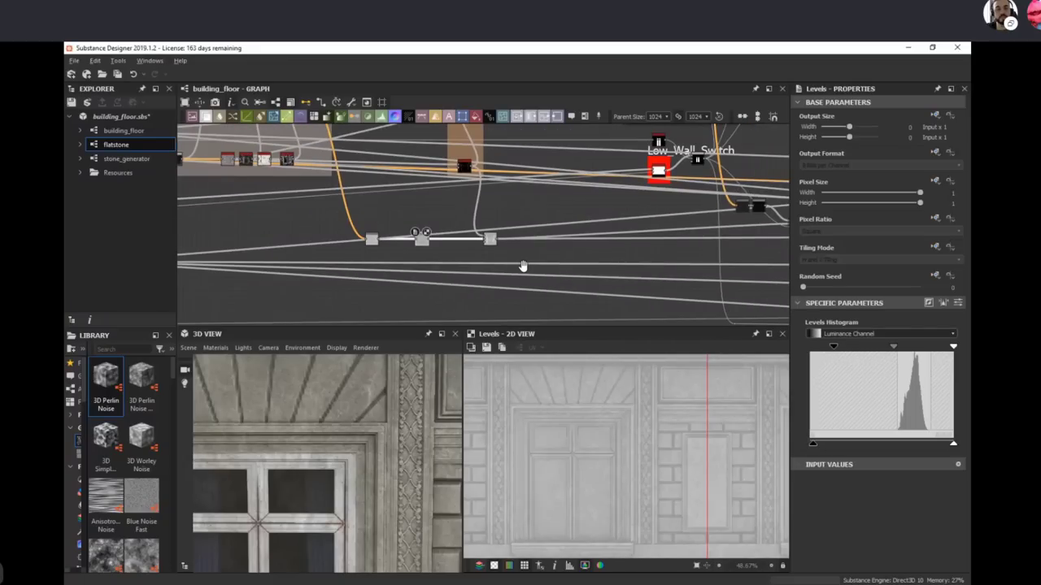
middle_click_drag(523, 266, 468, 283)
middle_click_drag(463, 180, 473, 194)
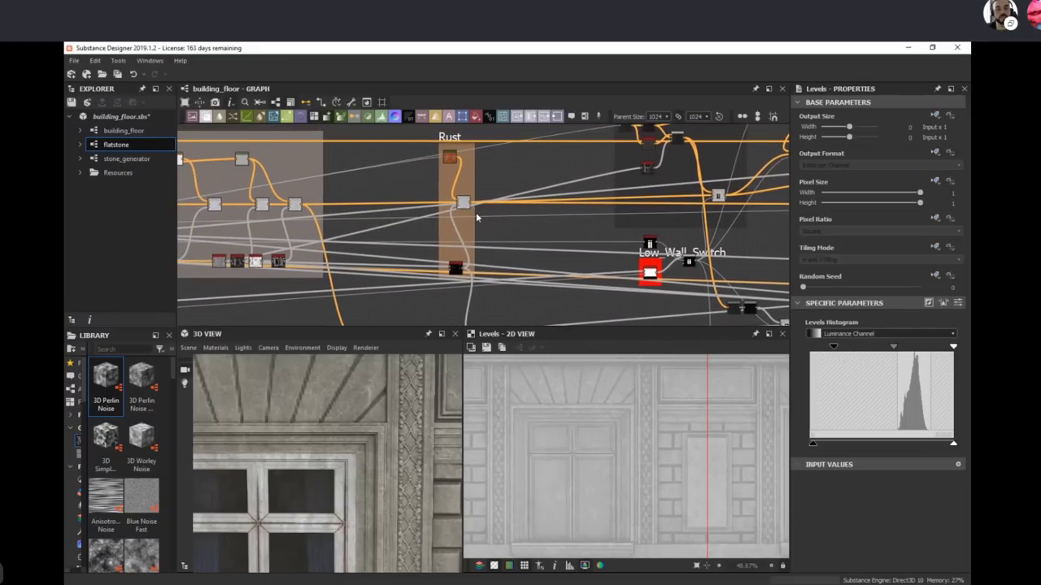
left_click(464, 205)
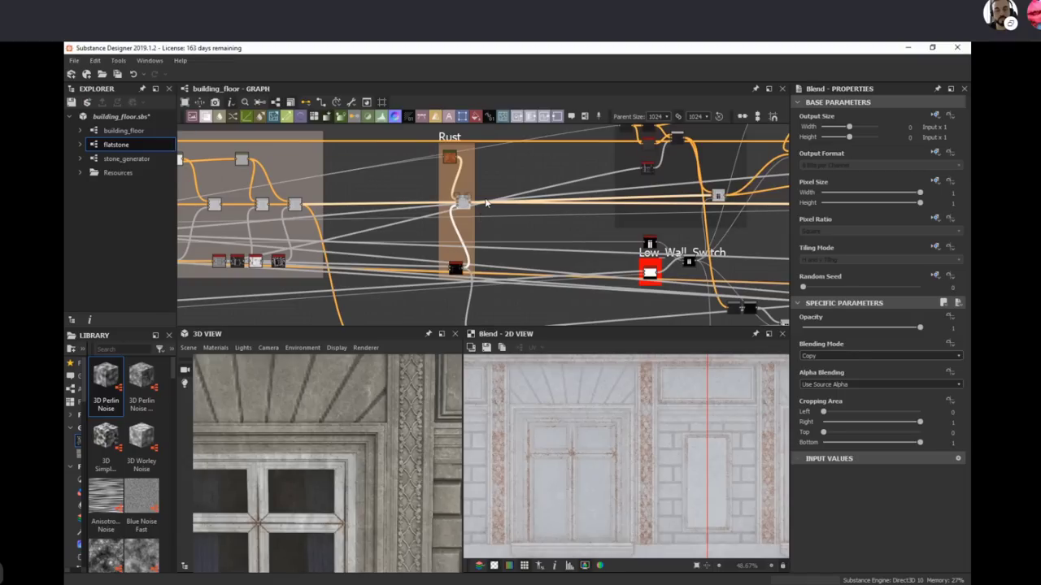
Step: Follow the graph back below the Windows/Shutters frame and view the Auto Levels height again
middle_click_drag(492, 233, 495, 194)
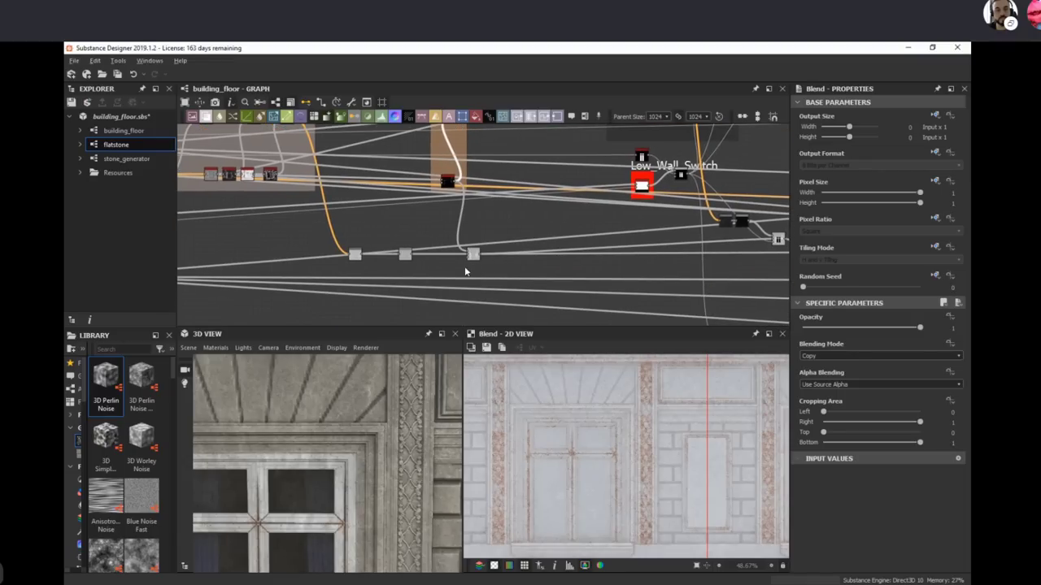
middle_click_drag(455, 298, 602, 248)
scroll(508, 263, "down", 1)
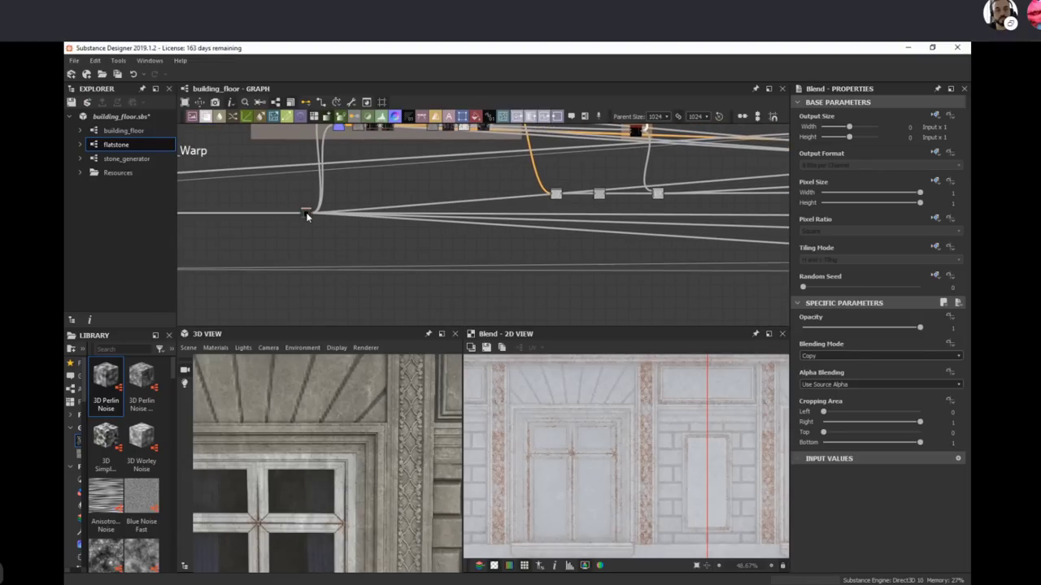
left_click(305, 214)
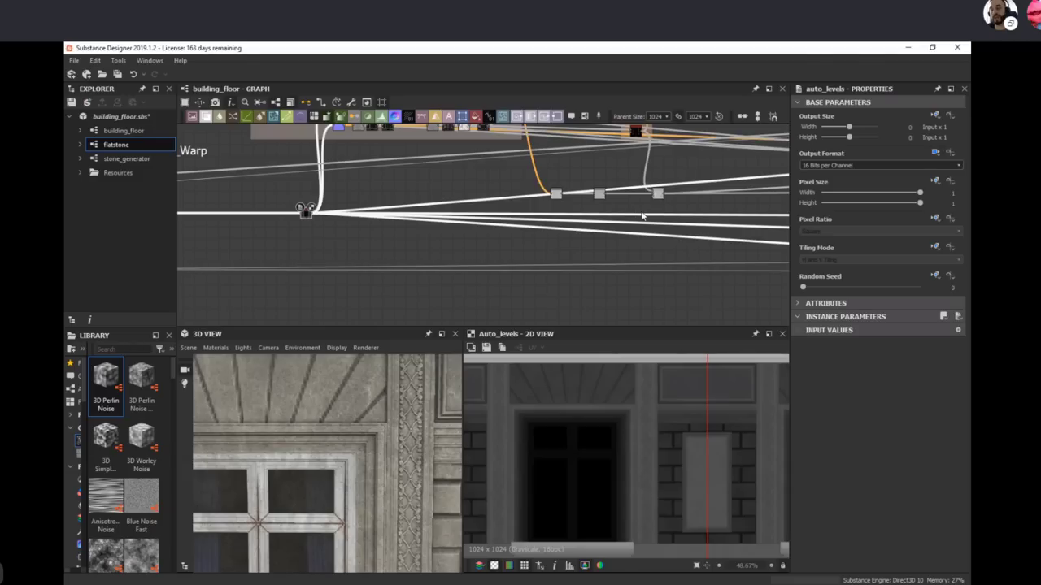
Step: View the Rust frame's Gradient Map, and examine up close how its Blend applies the rust around the window
middle_click_drag(680, 220, 585, 244)
scroll(586, 244, "up", 3)
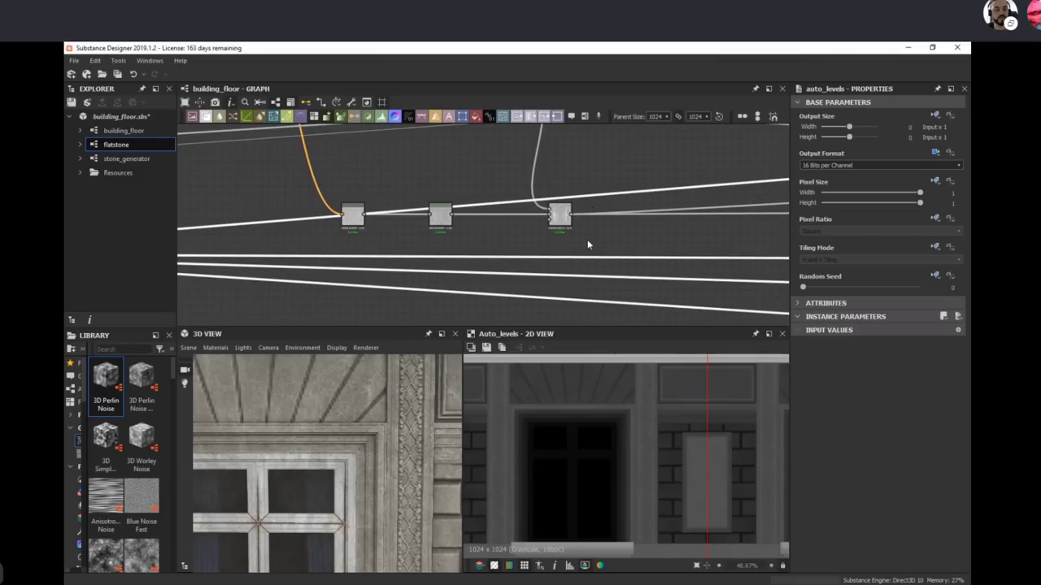
scroll(587, 239, "down", 2)
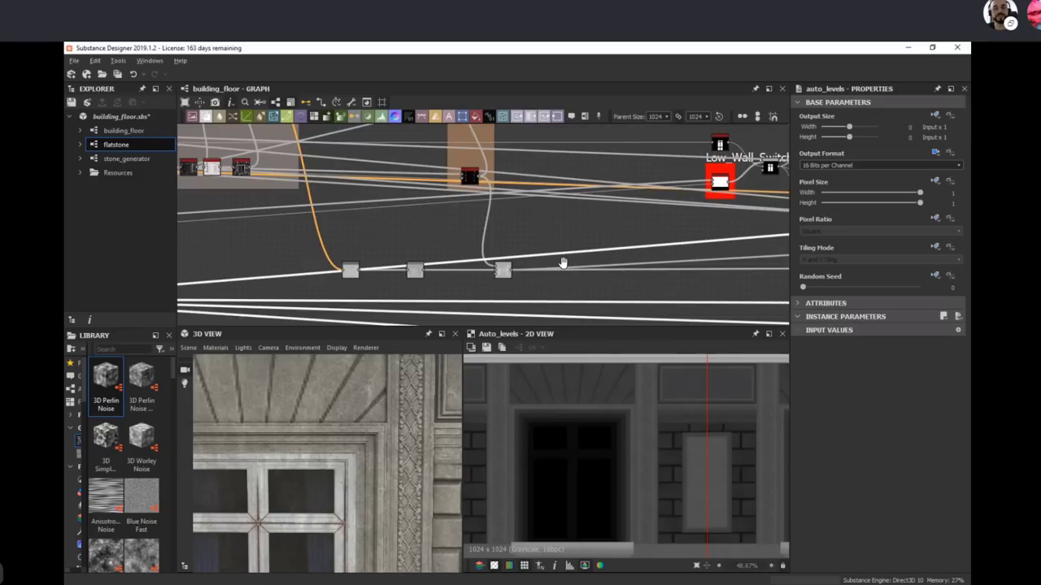
middle_click_drag(525, 226, 524, 284)
middle_click_drag(470, 201, 483, 224)
left_click(452, 152)
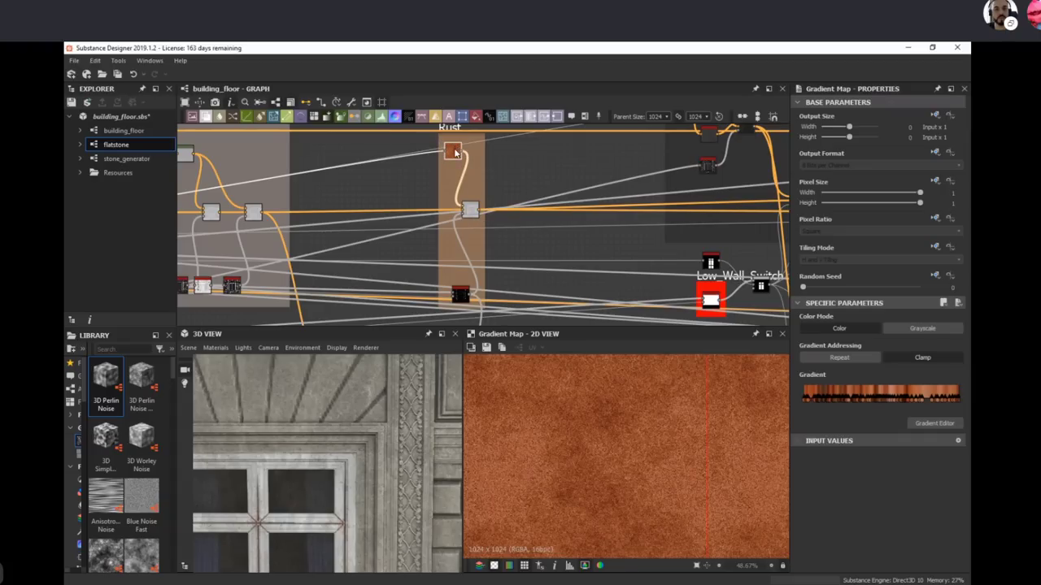
double_click(471, 211)
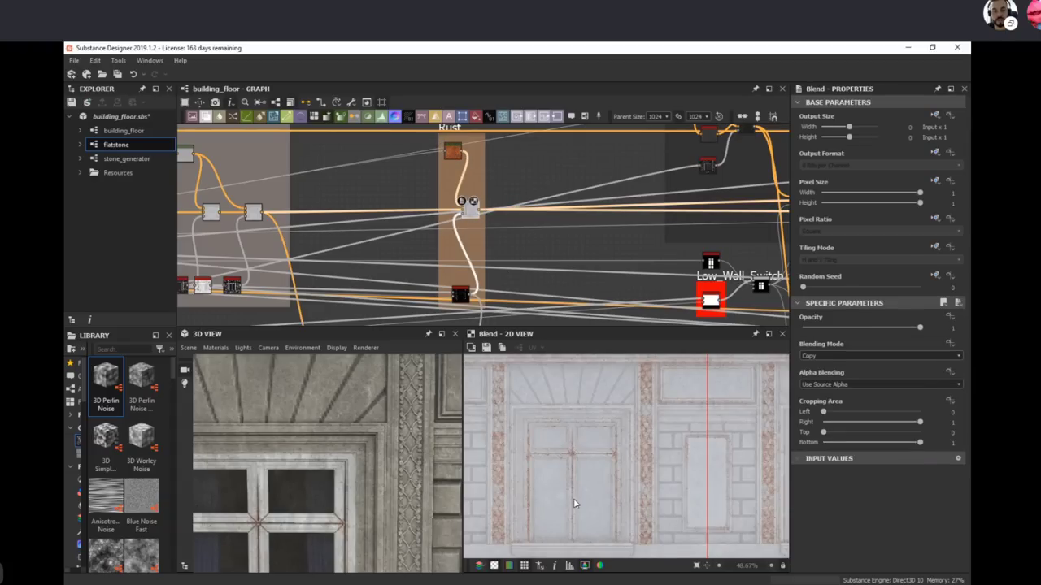
scroll(574, 455, "up", 3)
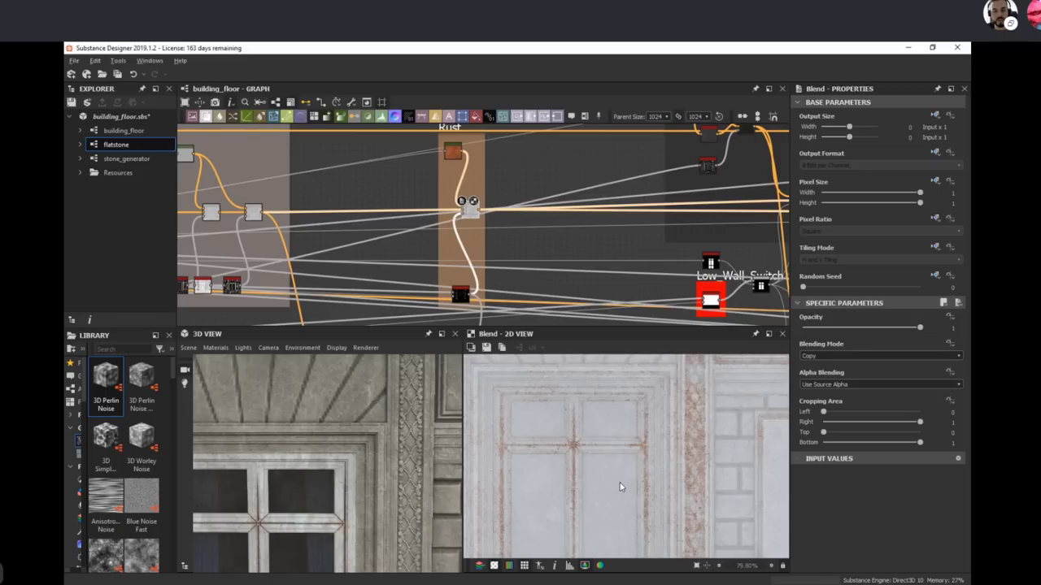
scroll(620, 486, "down", 3)
Step: View the edge dirt mask in the Rust frame and trace its connection to the Blend after the Levels node
middle_click_drag(501, 218, 495, 134)
double_click(456, 210)
middle_click_drag(504, 249, 500, 190)
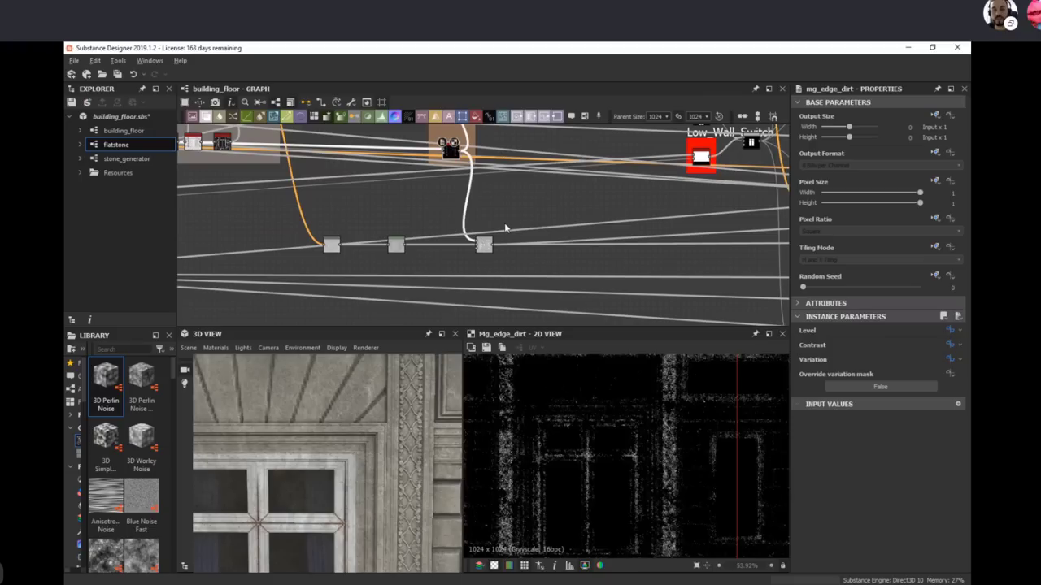
middle_click_drag(505, 224, 476, 304)
middle_click_drag(522, 274, 576, 308)
scroll(542, 235, "down", 2)
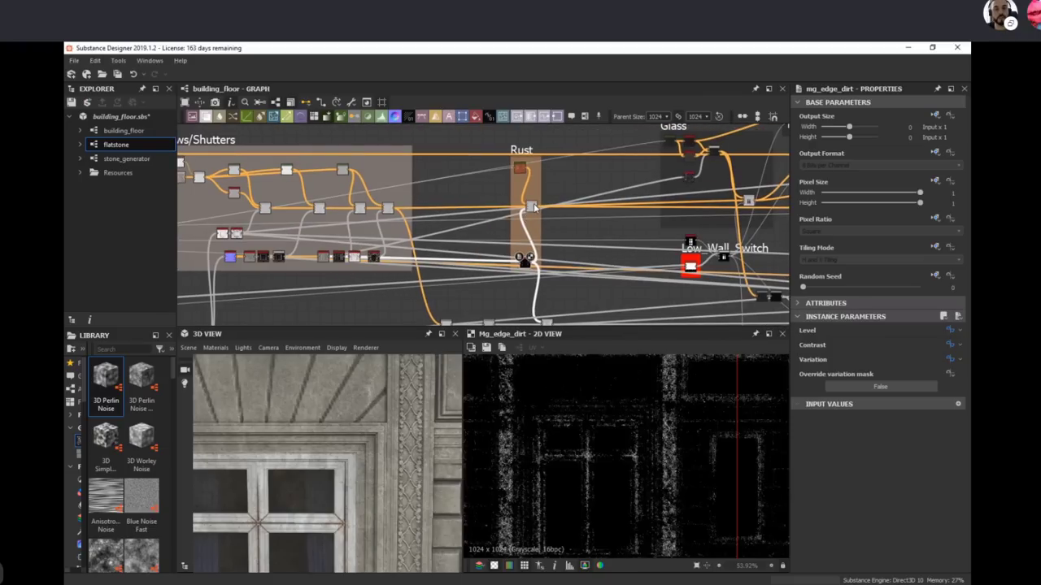
Step: View the Rust Blend again, and compare it with the Blend that adds the glass to the windows
double_click(534, 206)
middle_click_drag(776, 233, 548, 235)
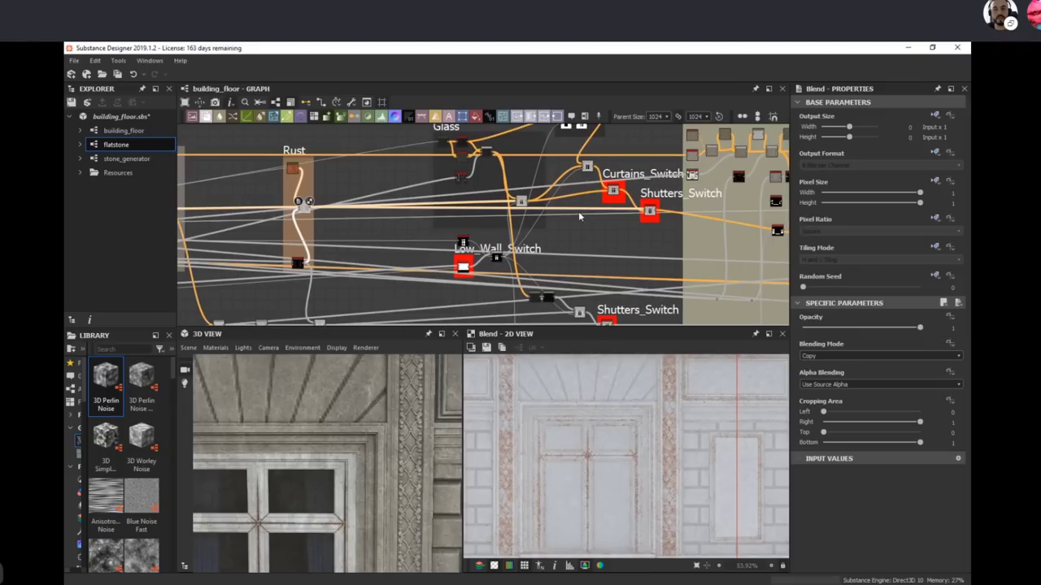
left_click(522, 203)
double_click(522, 204)
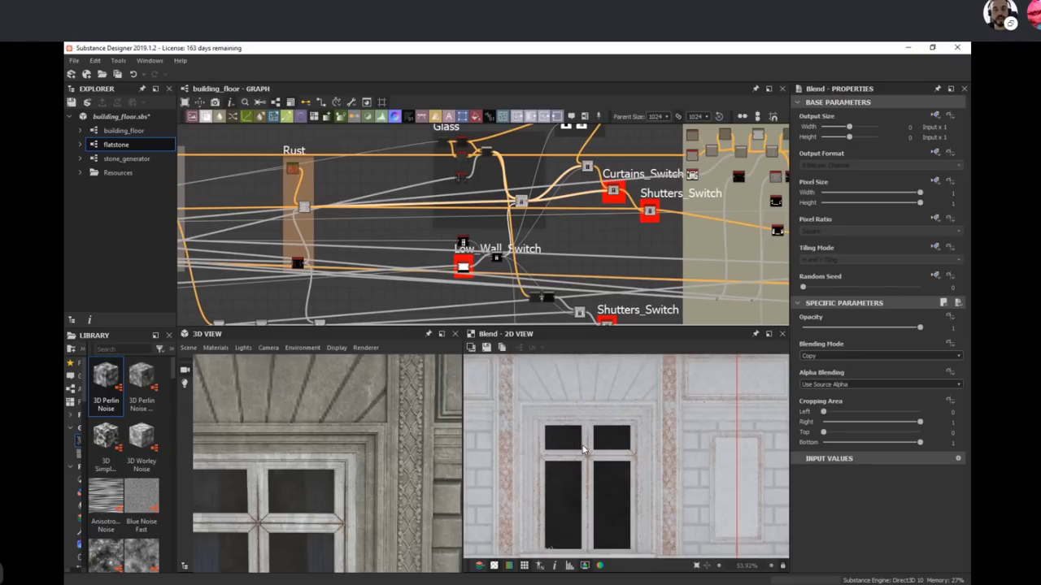
middle_click_drag(481, 193, 438, 207)
scroll(445, 195, "up", 2)
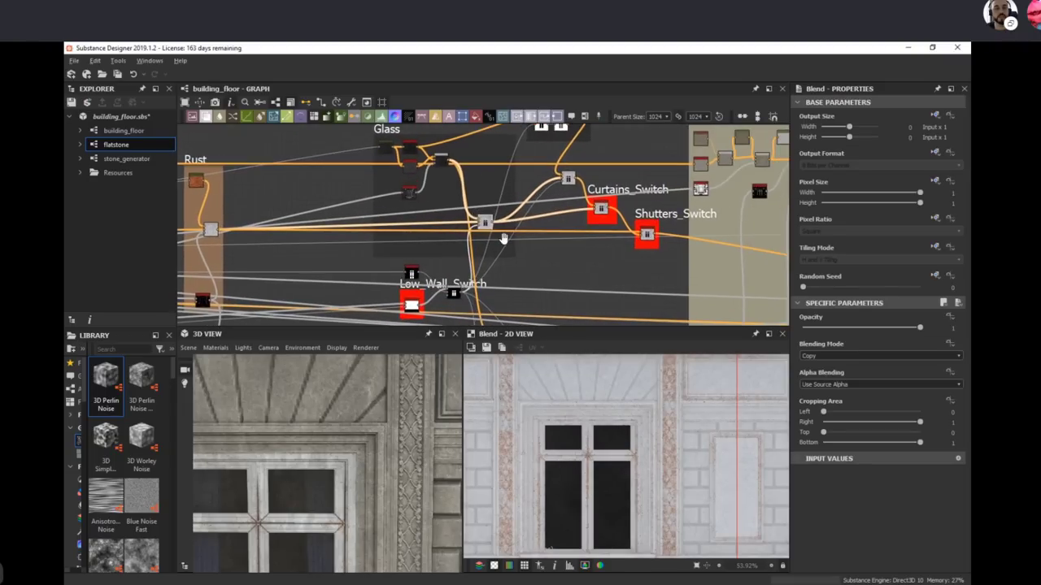
Step: View the Glass frame's Gradient Map, contrast/luminosity and Blend nodes, and compare the Blends that add the glass and the curtains to the windows
middle_click_drag(504, 239, 505, 267)
double_click(391, 176)
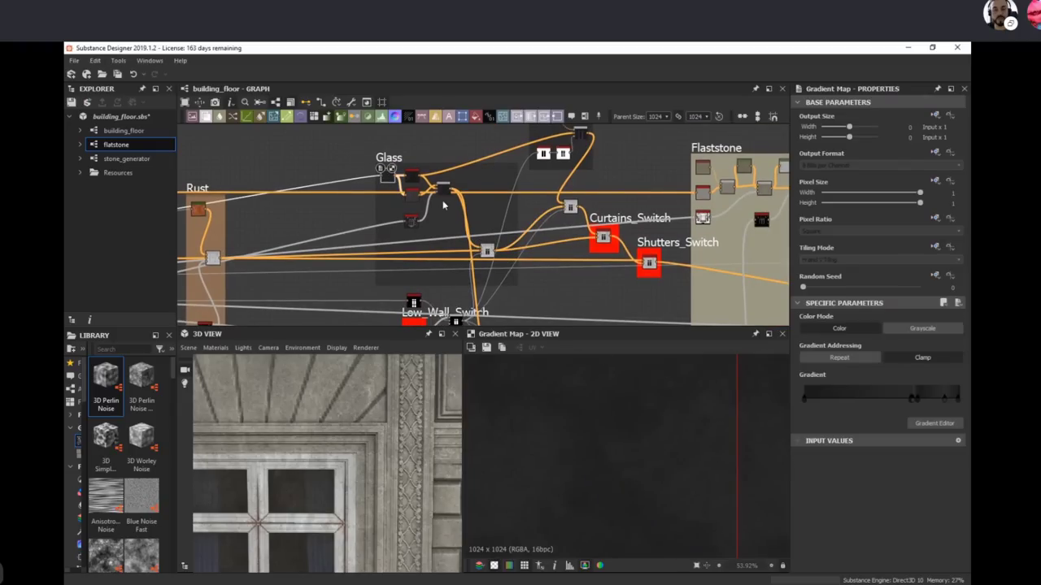
double_click(413, 192)
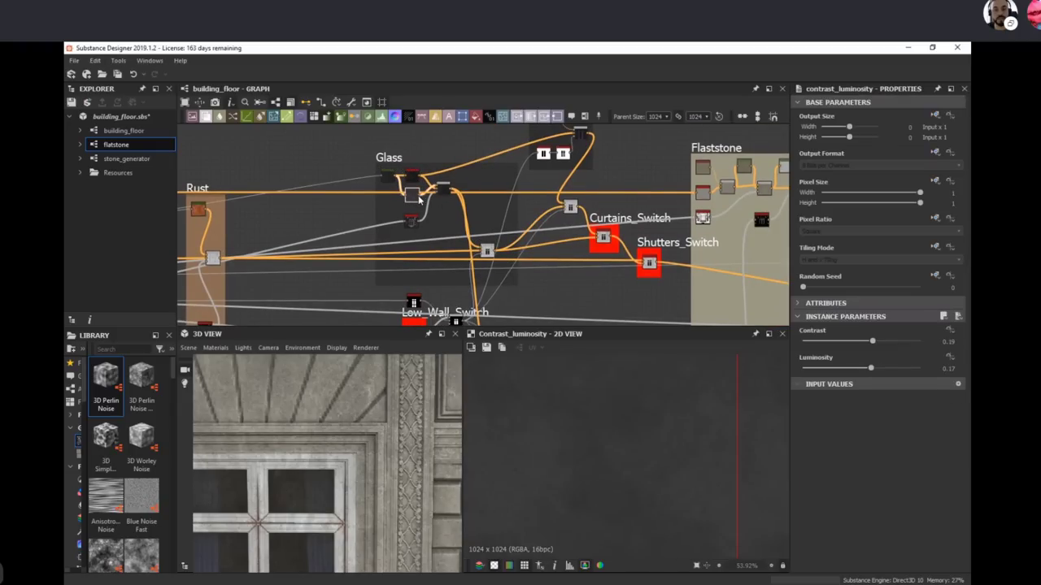
double_click(441, 185)
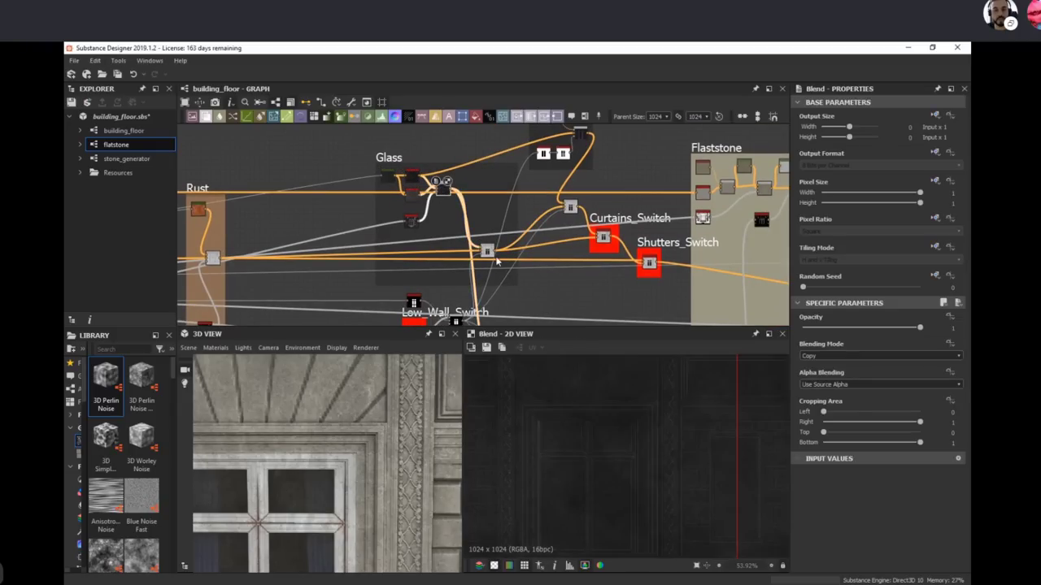
double_click(487, 251)
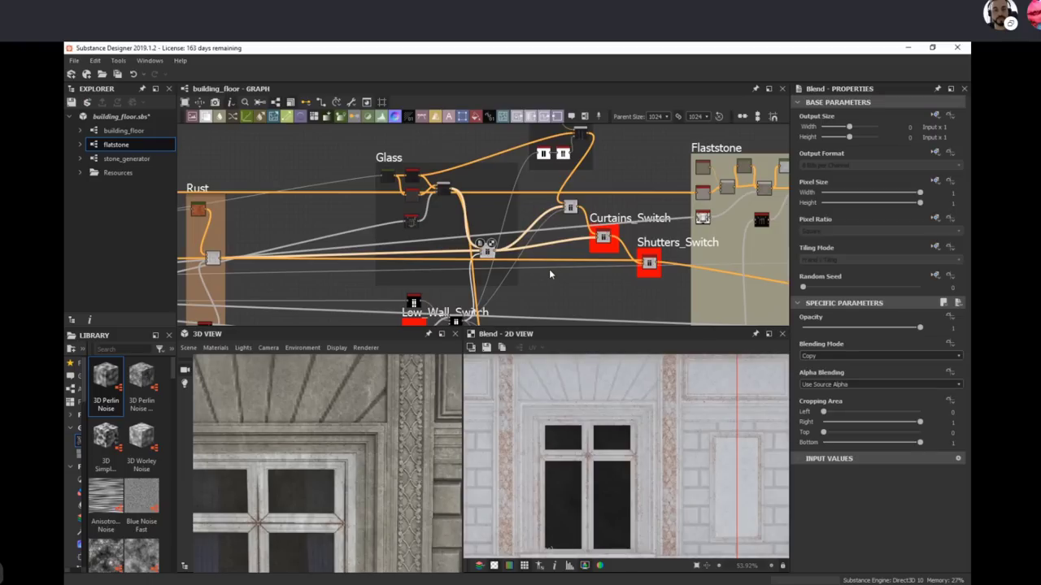
middle_click_drag(578, 246, 556, 284)
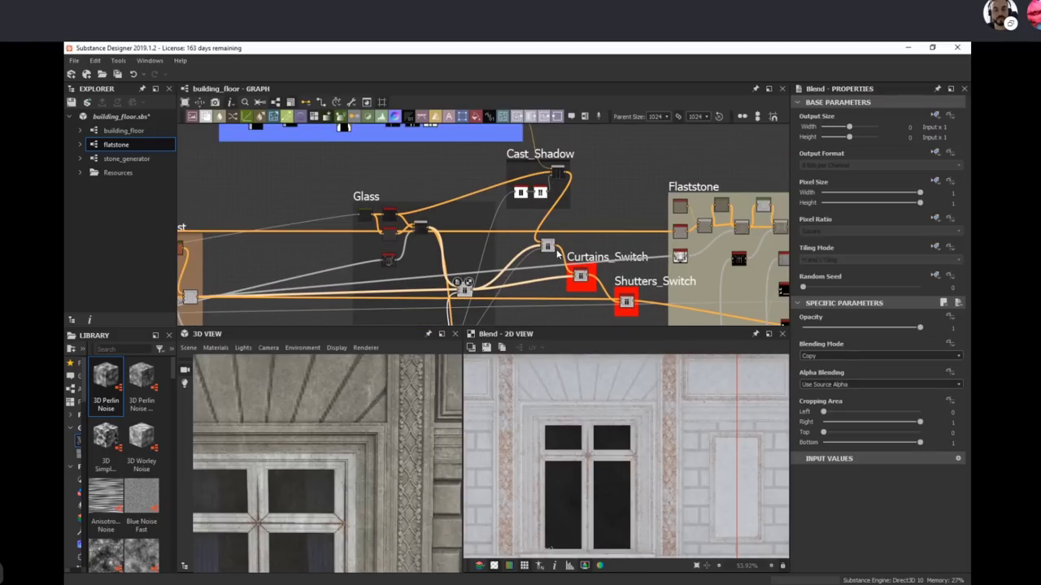
double_click(548, 246)
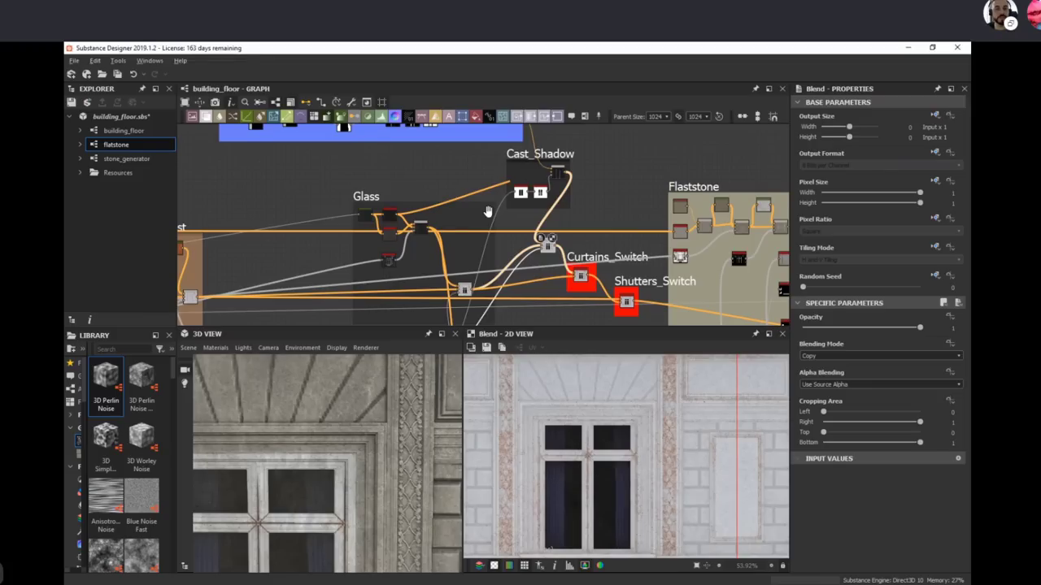
Step: View the Transformation 2D of the stripe pattern at the start of the Curtains frame and the Directional Warp that bends it
middle_click_drag(323, 140, 403, 218)
scroll(317, 154, "up", 3)
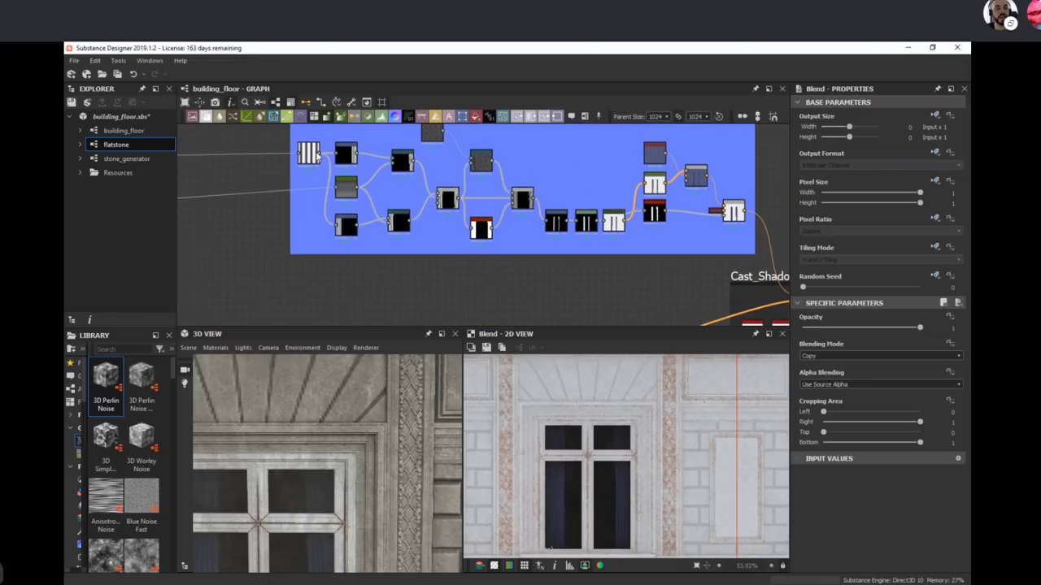
double_click(311, 153)
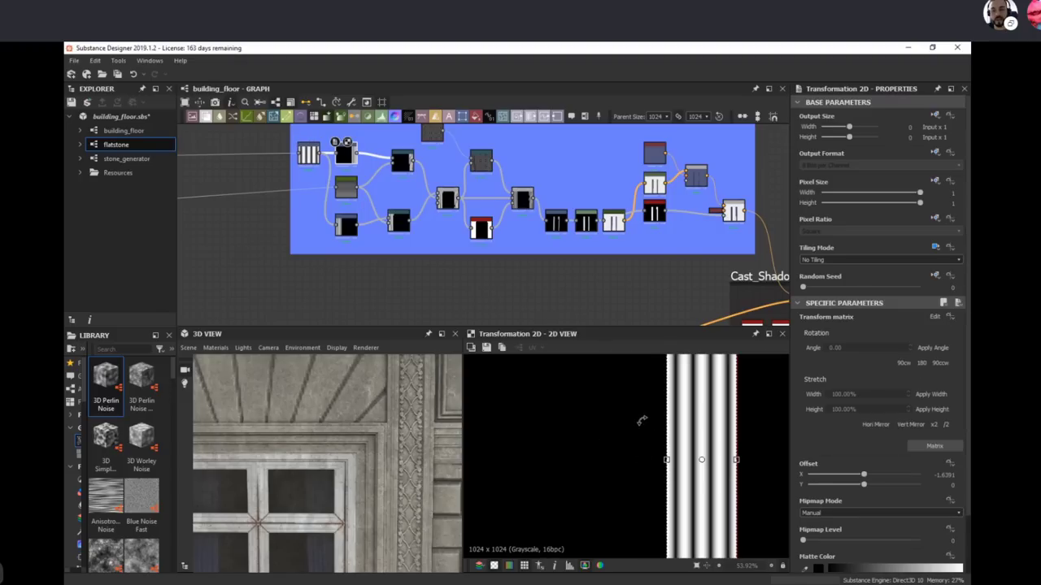
scroll(634, 425, "down", 2)
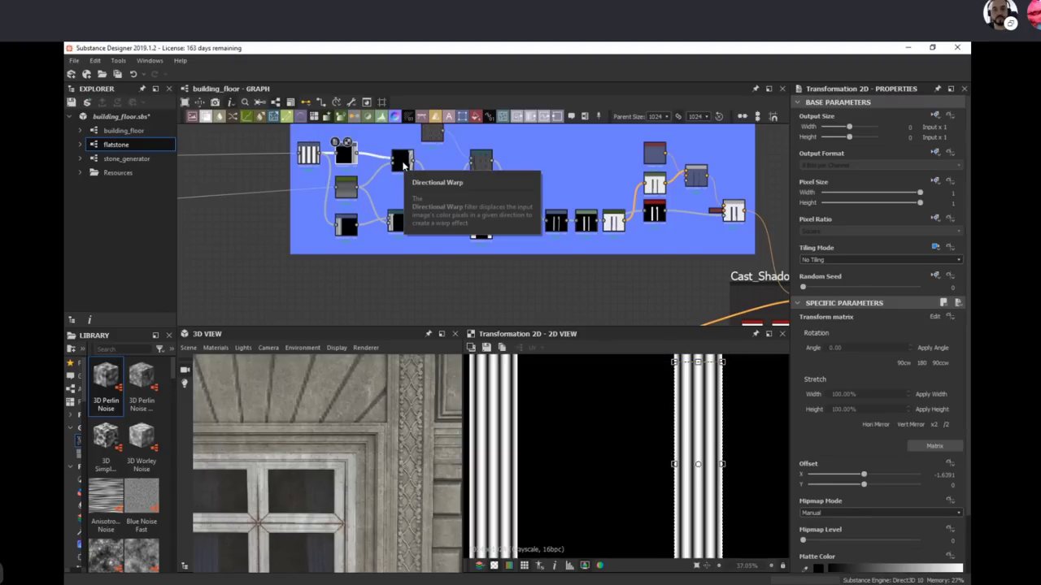
double_click(401, 161)
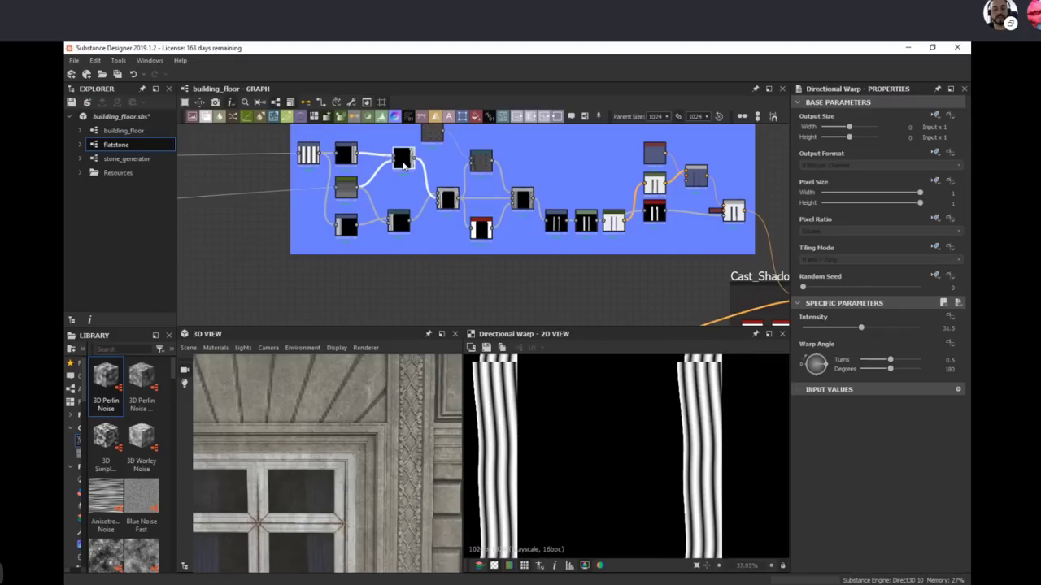
scroll(631, 458, "down", 2)
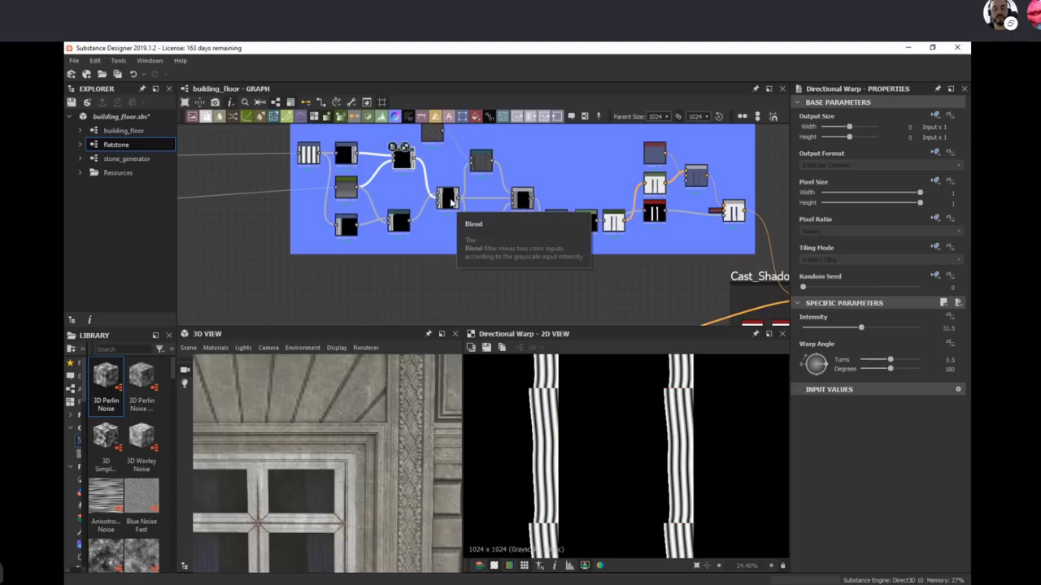
Step: Look at the whole window in 3D, and compare the first warped curtain strip with the Blend that combines both Directional Warps
right_click_drag(374, 492, 213, 547)
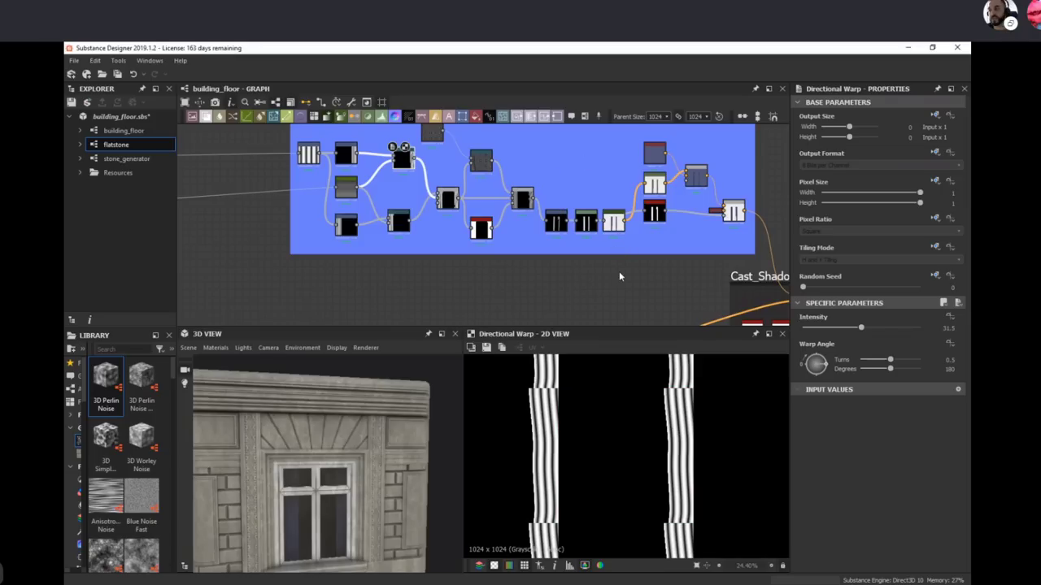
scroll(698, 504, "up", 3)
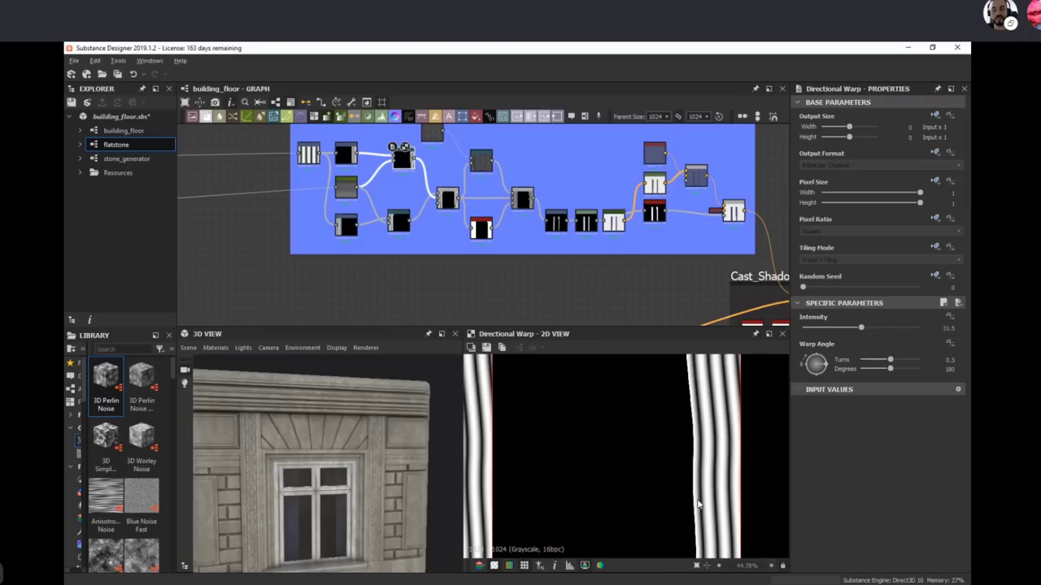
middle_click_drag(699, 314, 674, 302)
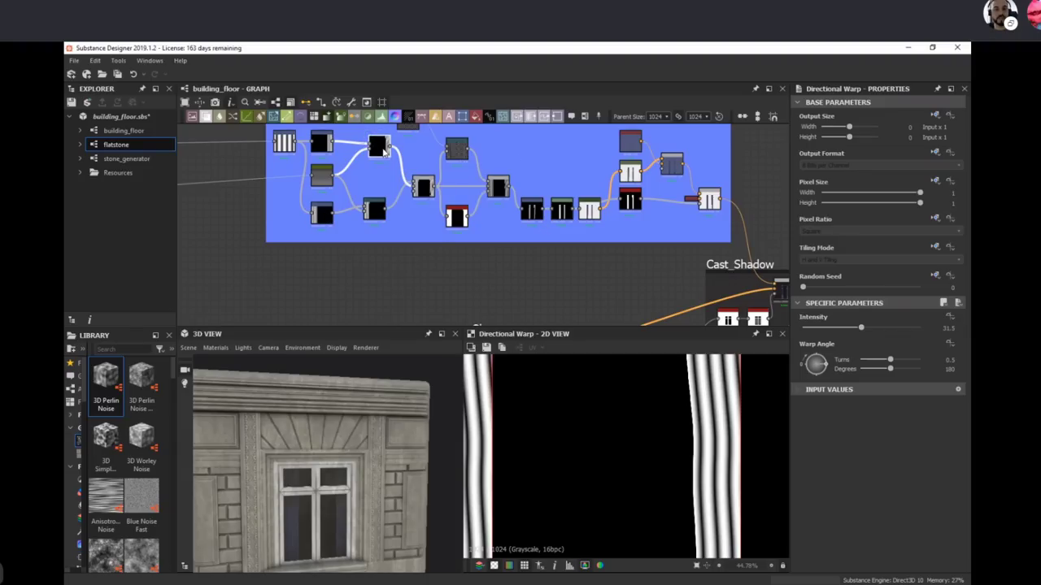
left_click(424, 186)
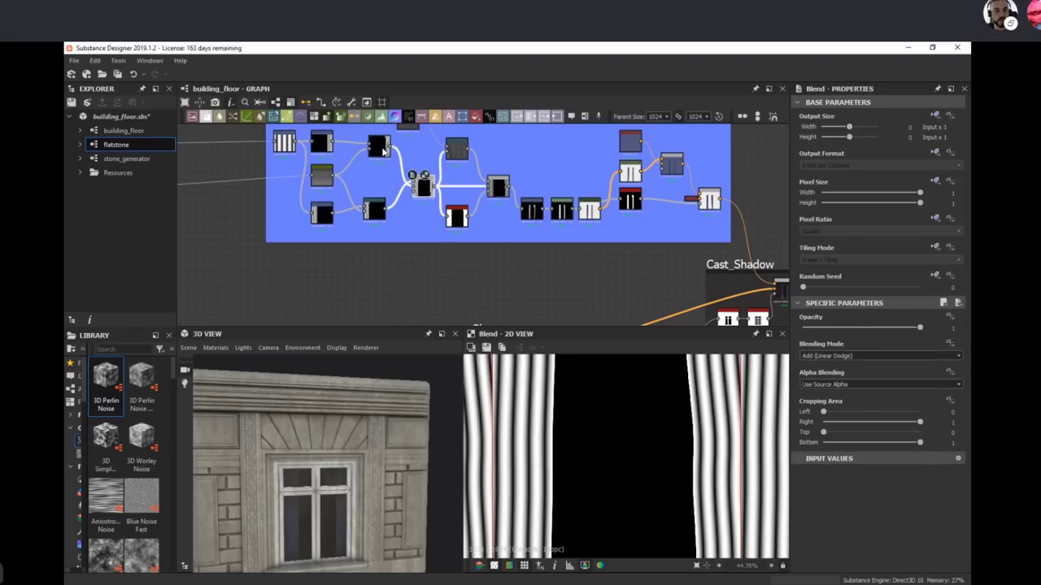
left_click(378, 144)
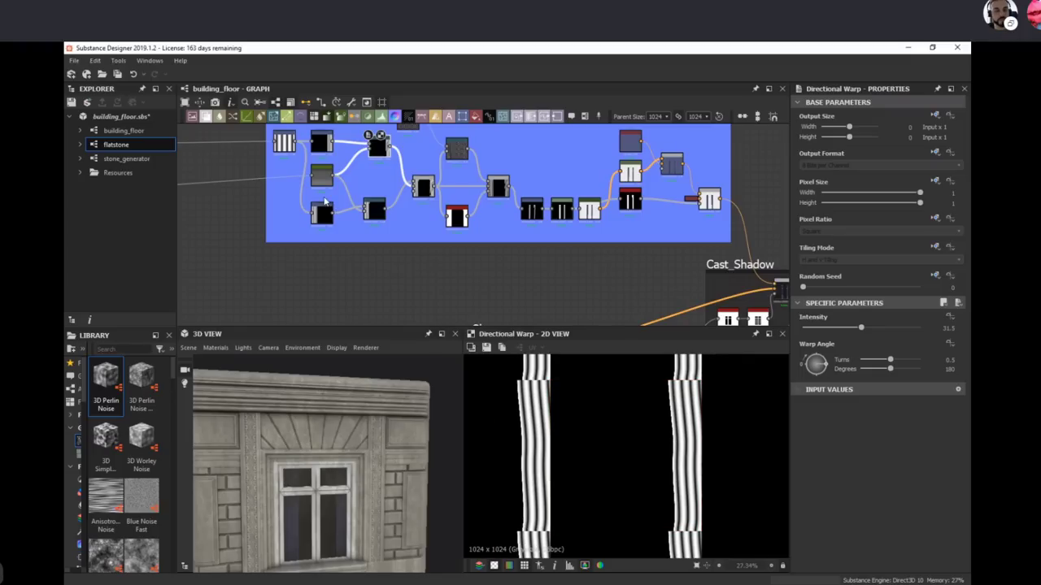
left_click(377, 214)
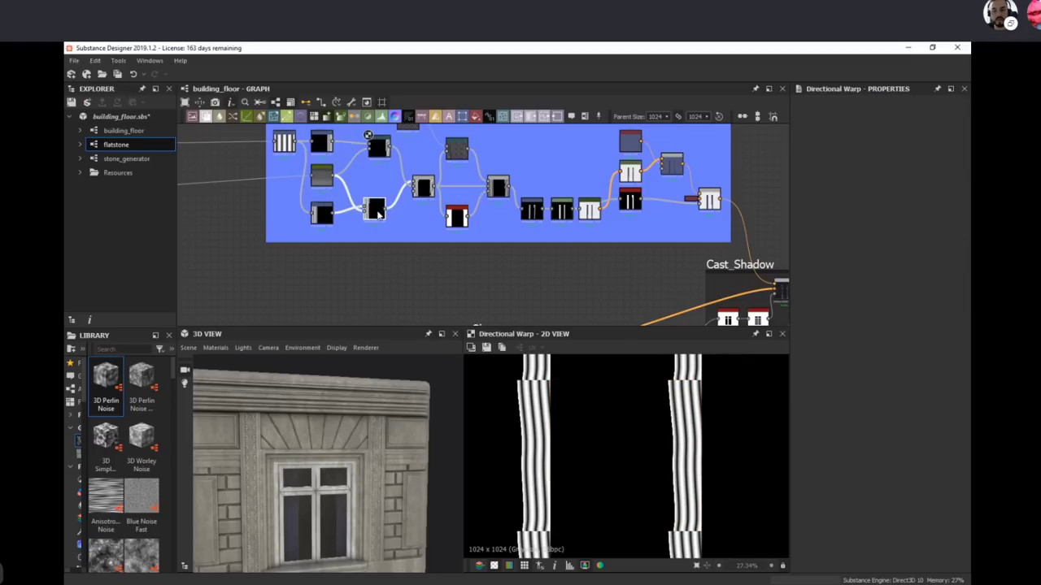
left_click(424, 187)
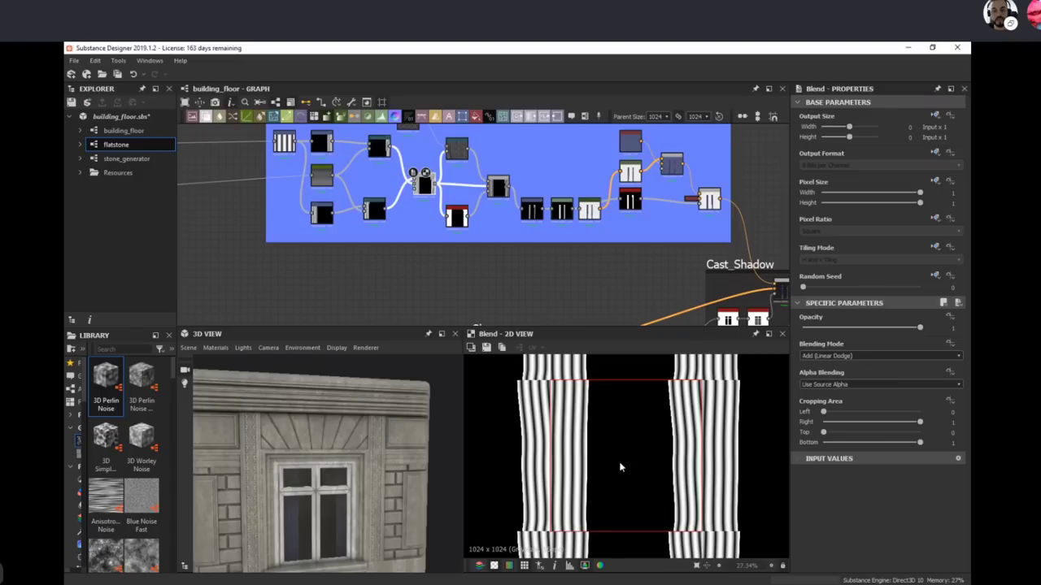
Step: View the Weave 2 fabric pattern in the Curtains frame and the Directional Warp that bends it along the folds
left_click(456, 152)
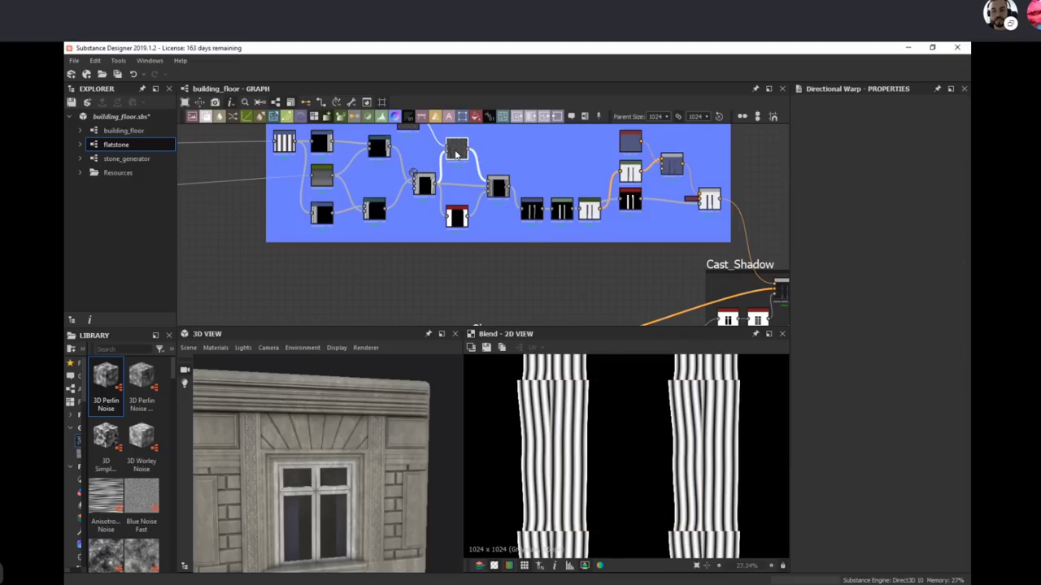
middle_click_drag(458, 194, 446, 223)
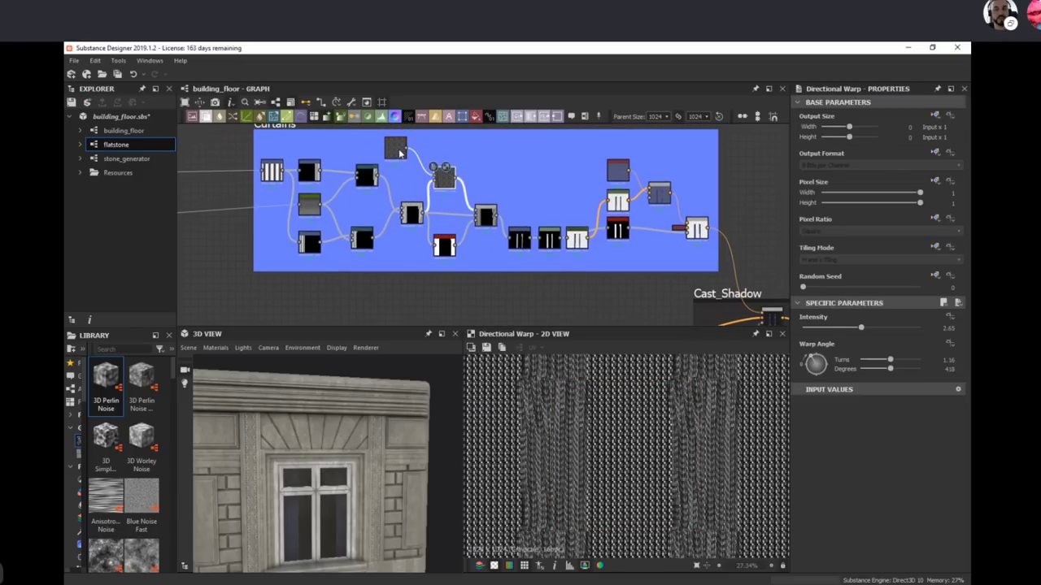
left_click(395, 149)
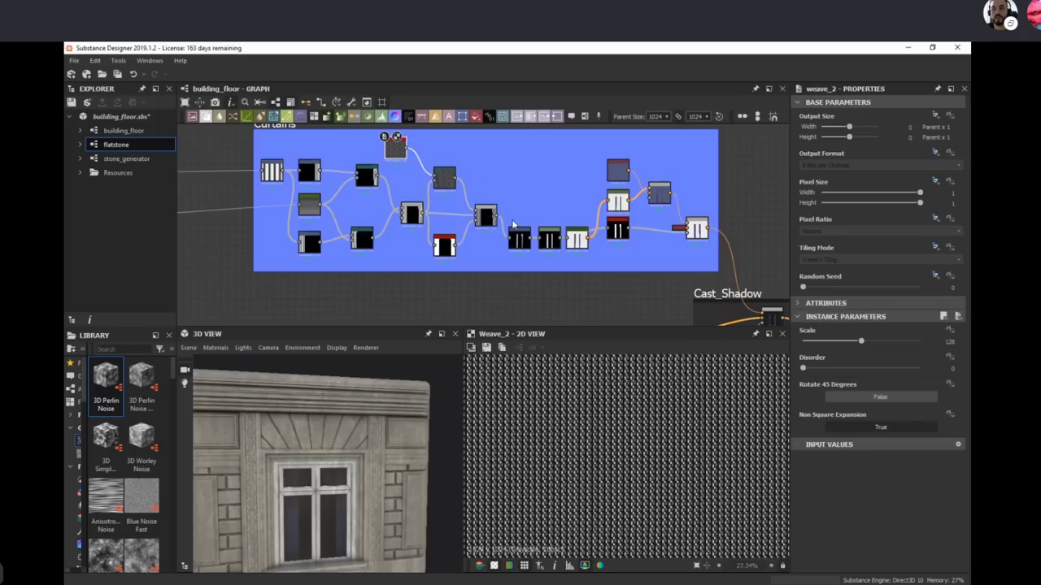
scroll(651, 423, "down", 2)
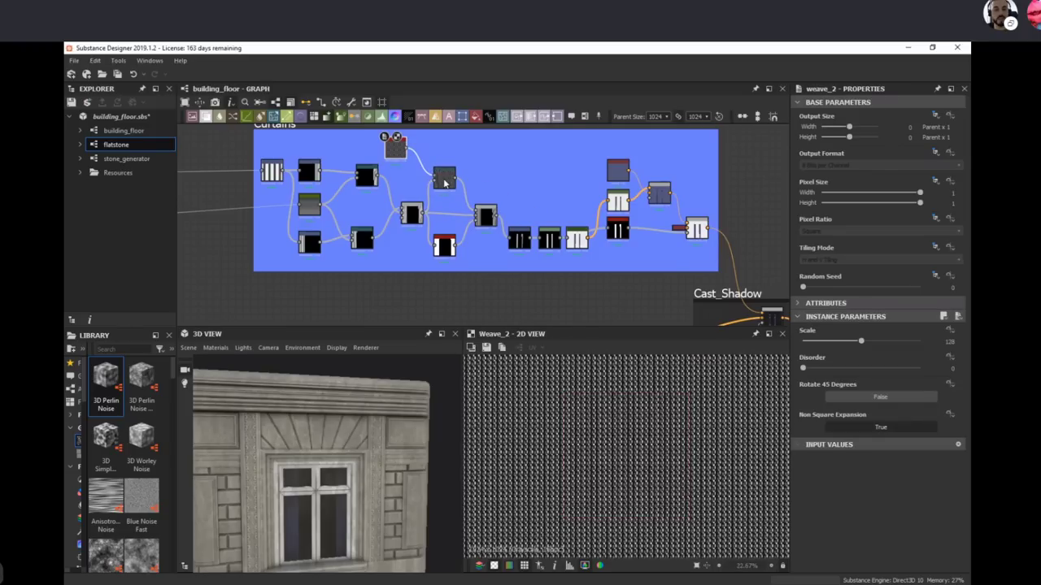
left_click(443, 178)
Step: View the Multiply Blend that puts the weave on the curtain folds, and examine its result up close
left_click(486, 215)
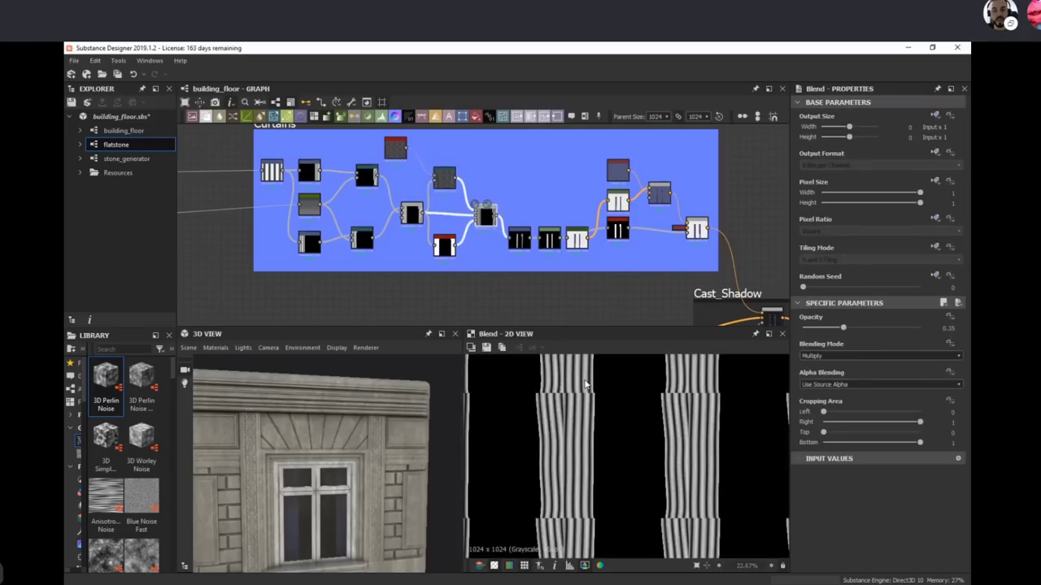
scroll(629, 478, "up", 3)
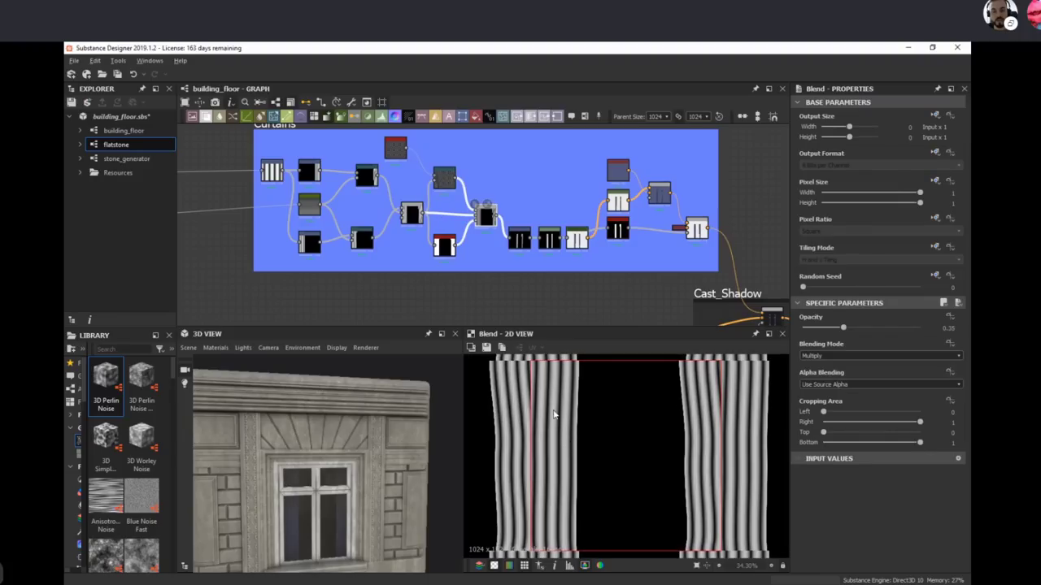
scroll(610, 500, "up", 3)
scroll(620, 480, "down", 3)
scroll(628, 465, "up", 1)
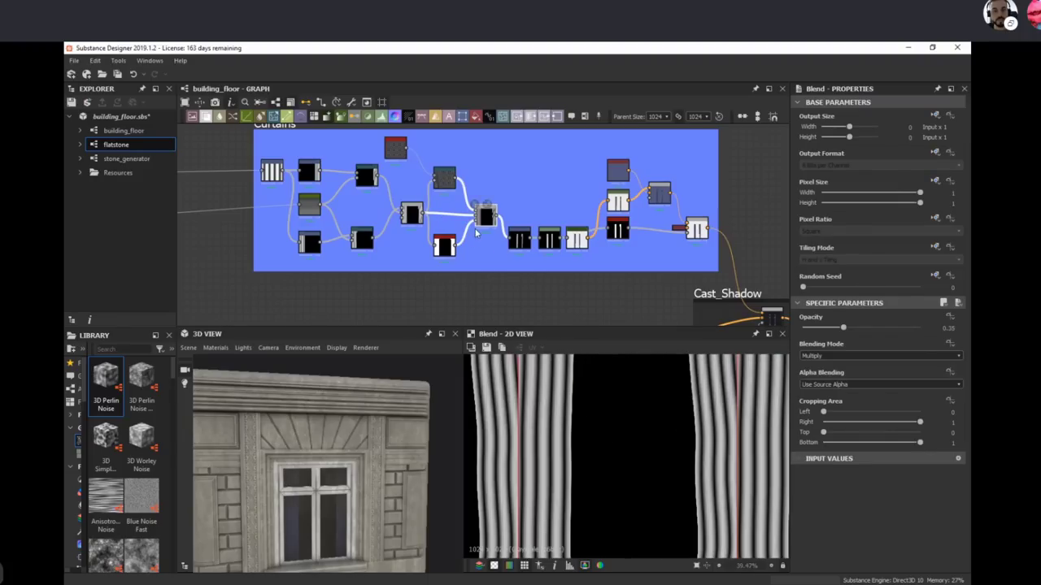
Step: View the Transformation 2D that places the curtains in the window, its Levels node and the Histogram Scan mask
double_click(520, 240)
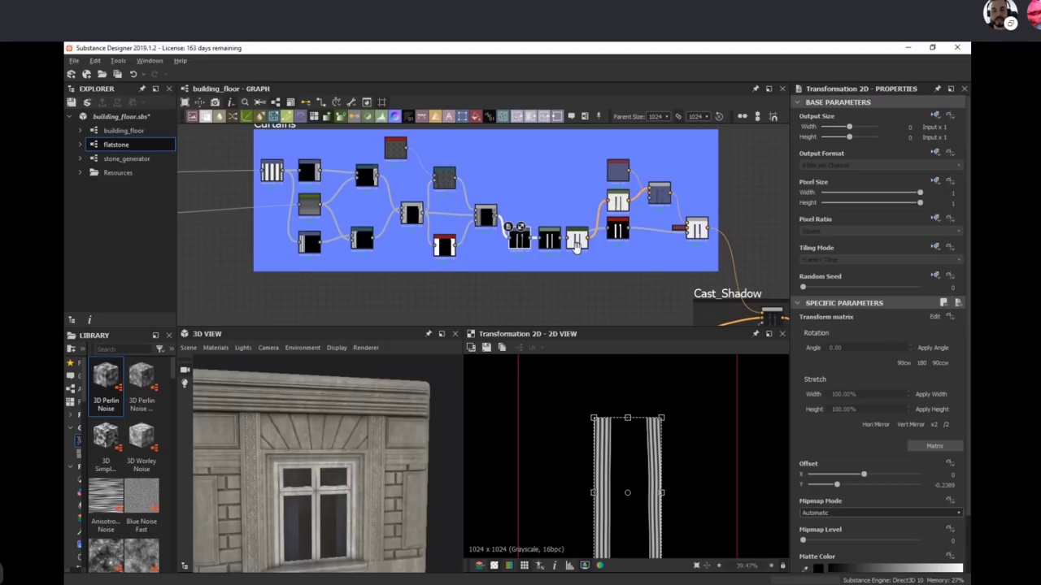
middle_click_drag(548, 250, 492, 215)
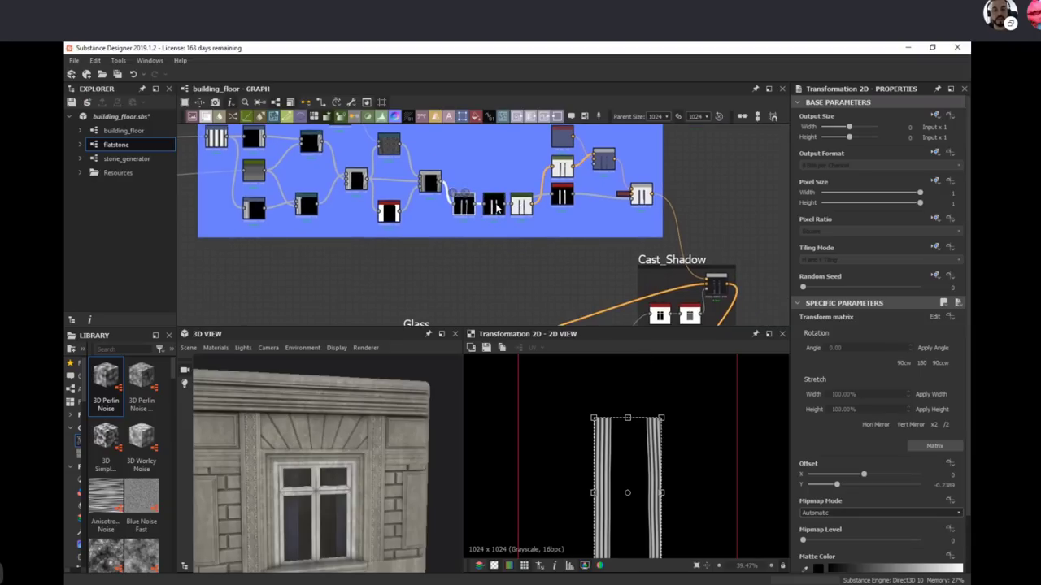
double_click(495, 205)
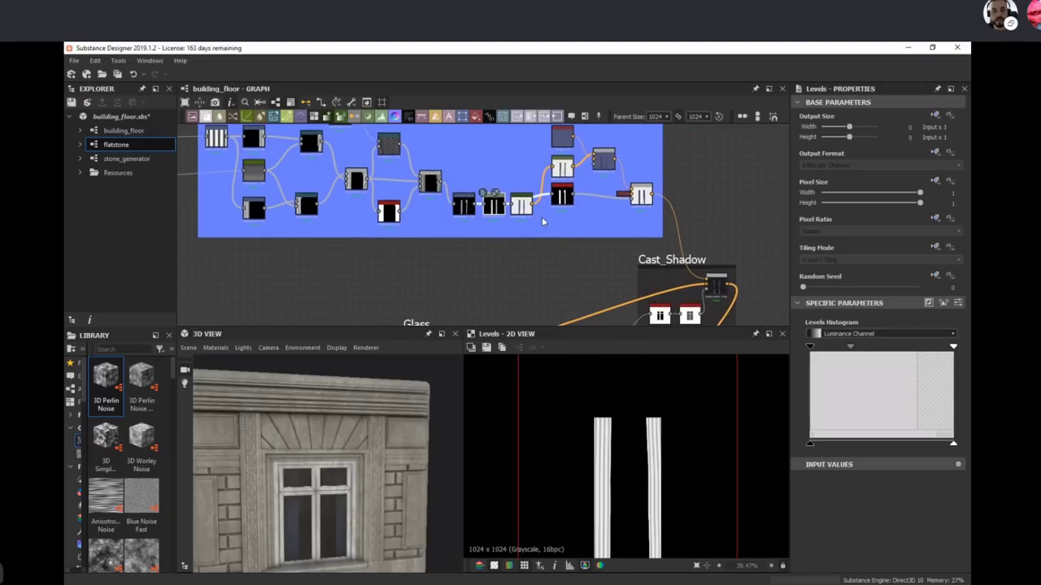
double_click(566, 201)
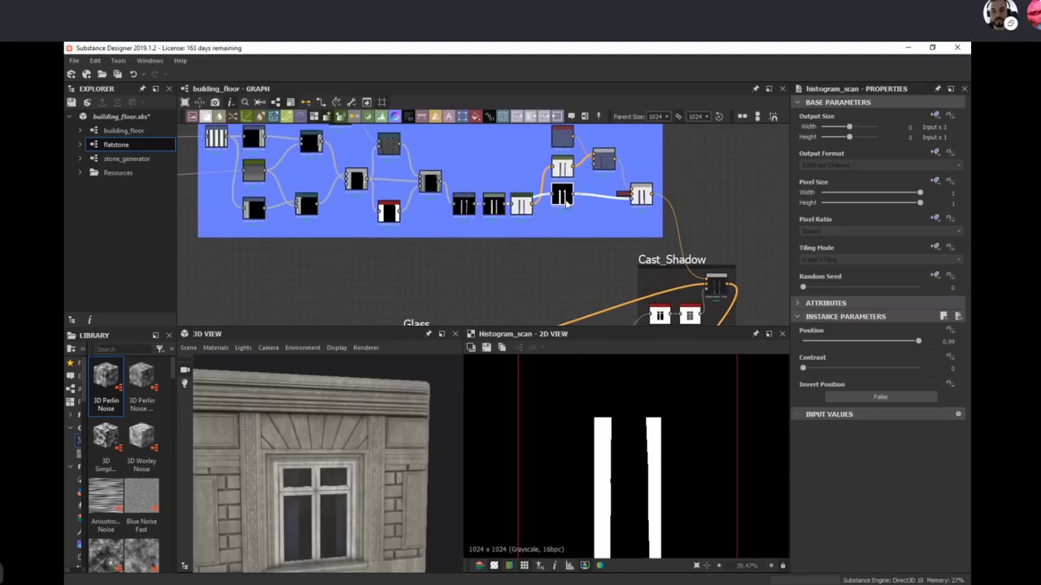
Step: View the final Blend of the Curtains frame, which outputs the masked curtain color
middle_click_drag(566, 222, 503, 203)
scroll(502, 199, "up", 2)
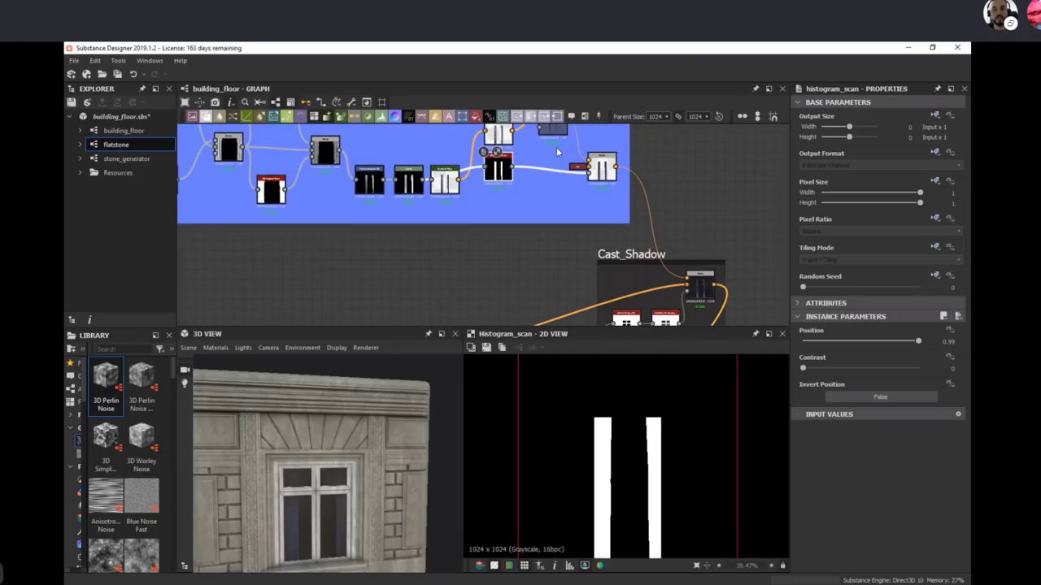
double_click(604, 170)
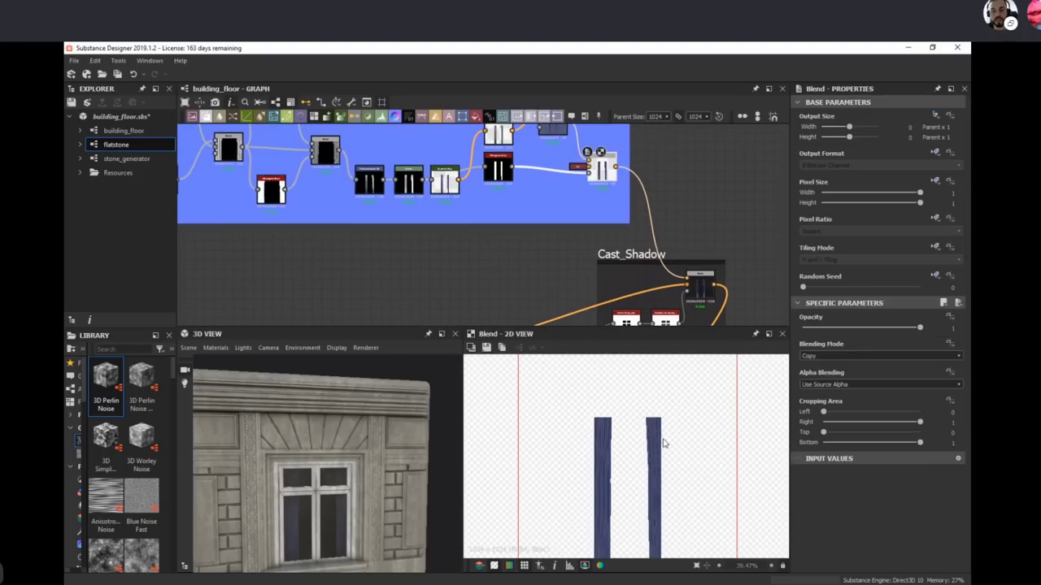
Step: Trace the curtain color back through the Gradient Map and the HSL node to the Add Sub Blend with the uniform color
middle_click_drag(596, 203, 588, 271)
scroll(535, 203, "up", 3)
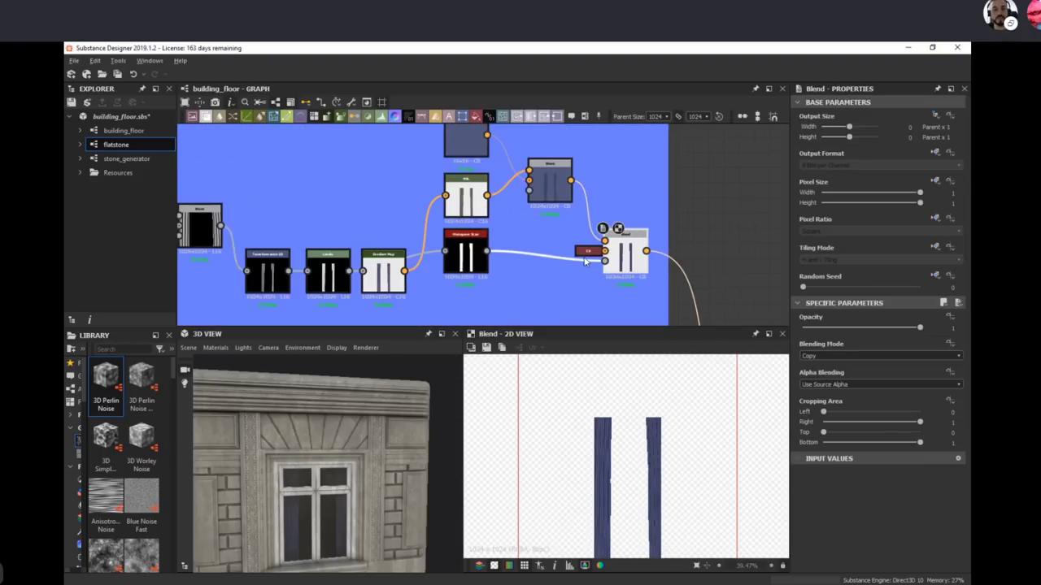
double_click(478, 204)
double_click(381, 275)
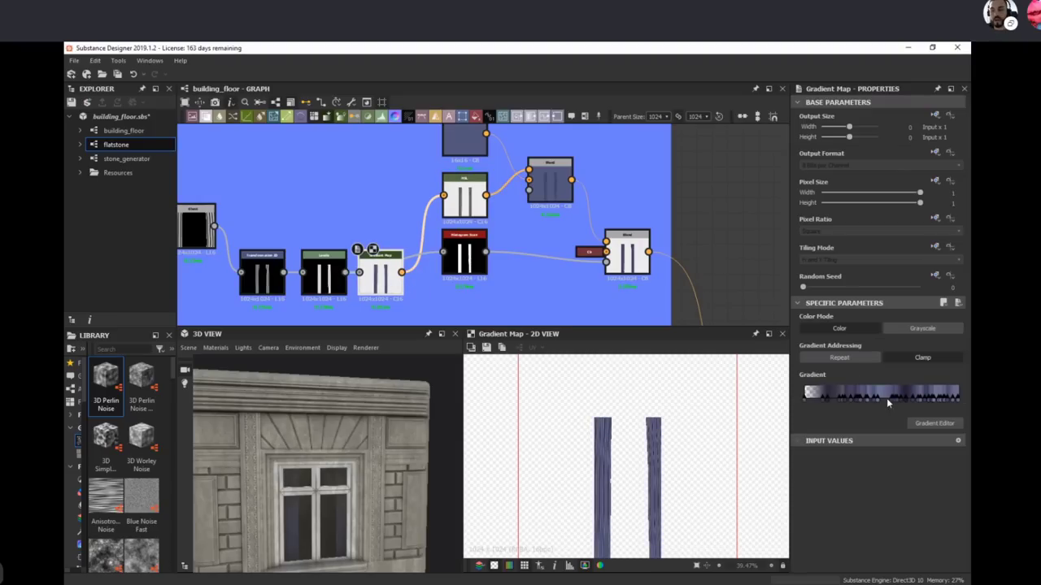
double_click(467, 204)
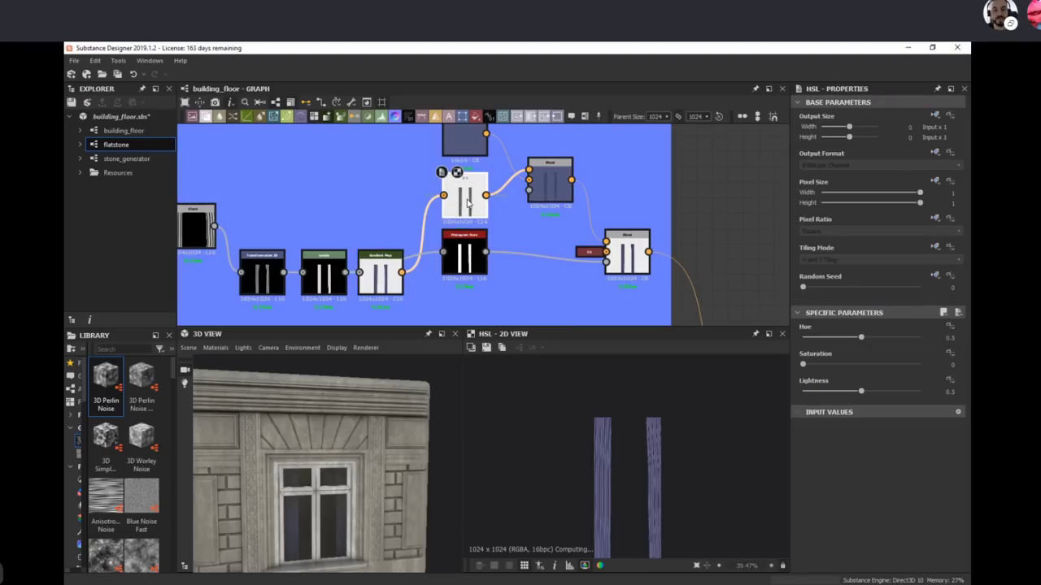
double_click(548, 175)
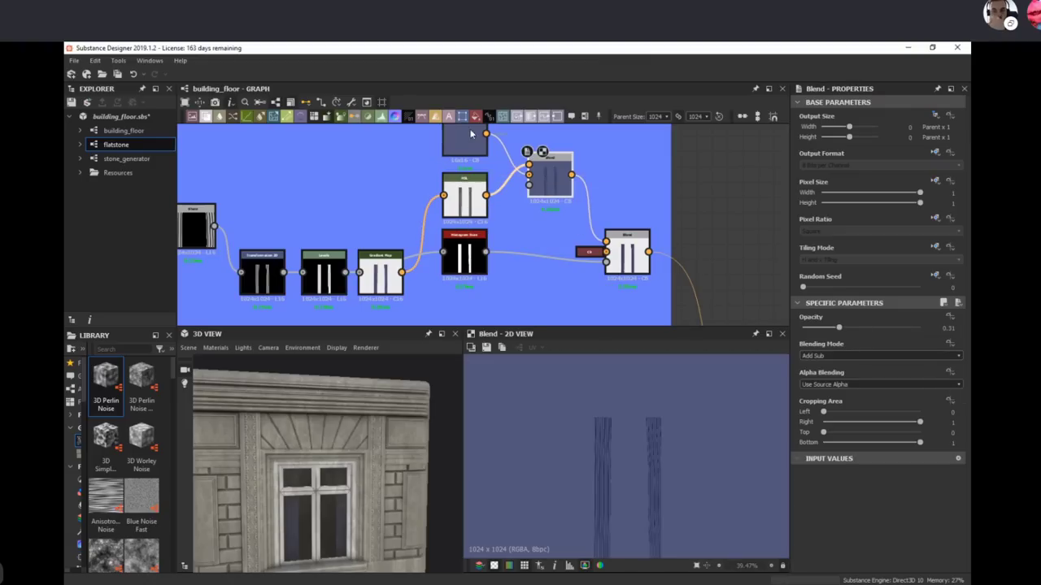
Step: View the Uniform Color node that supplies the curtain color
middle_click_drag(479, 143, 466, 176)
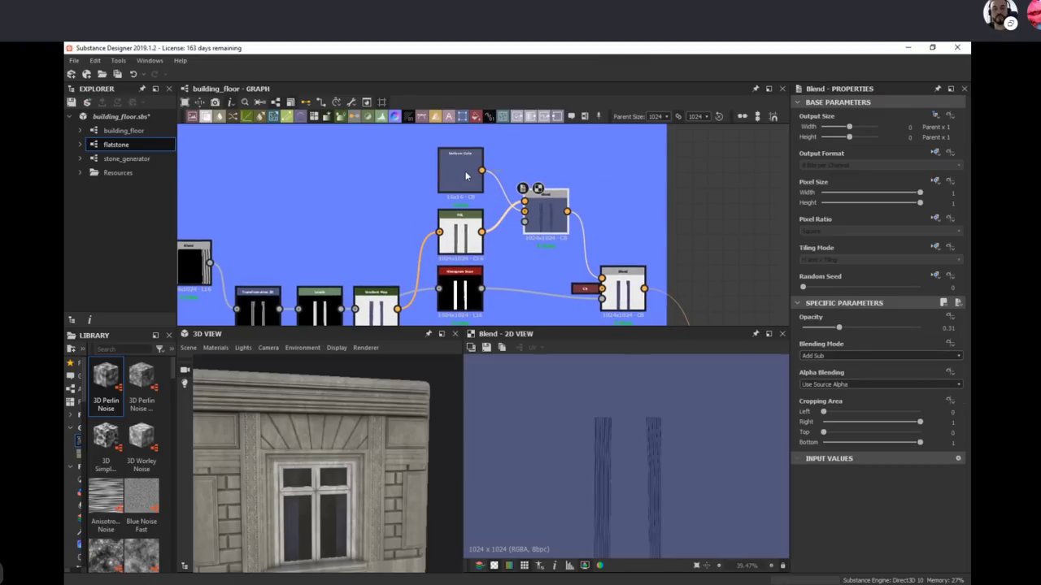
double_click(466, 176)
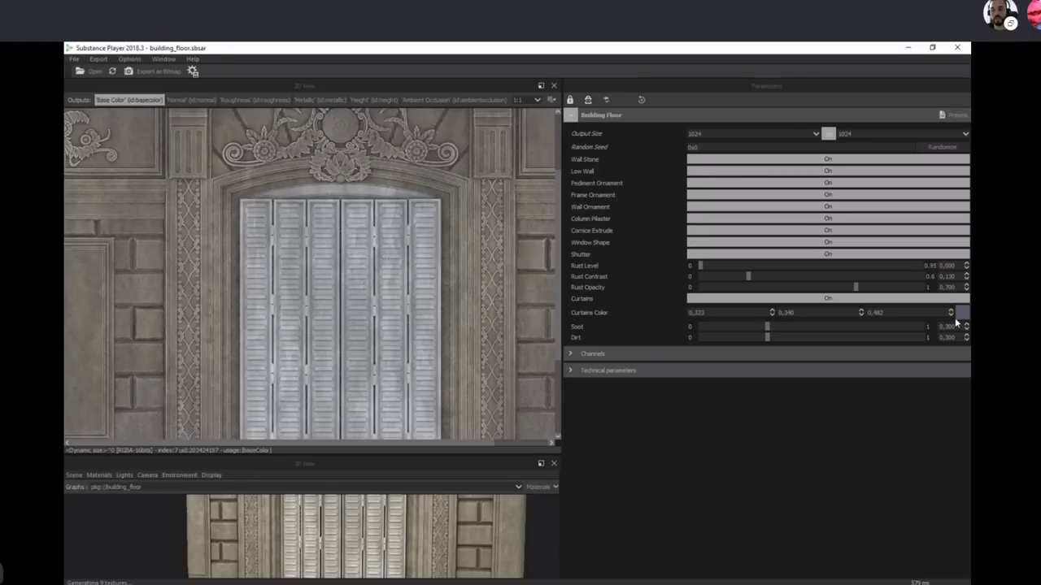
Step: In Substance Player, set the Curtains Color parameter to a bright green, about 0.046, 0.926, 0.309
left_click(960, 312)
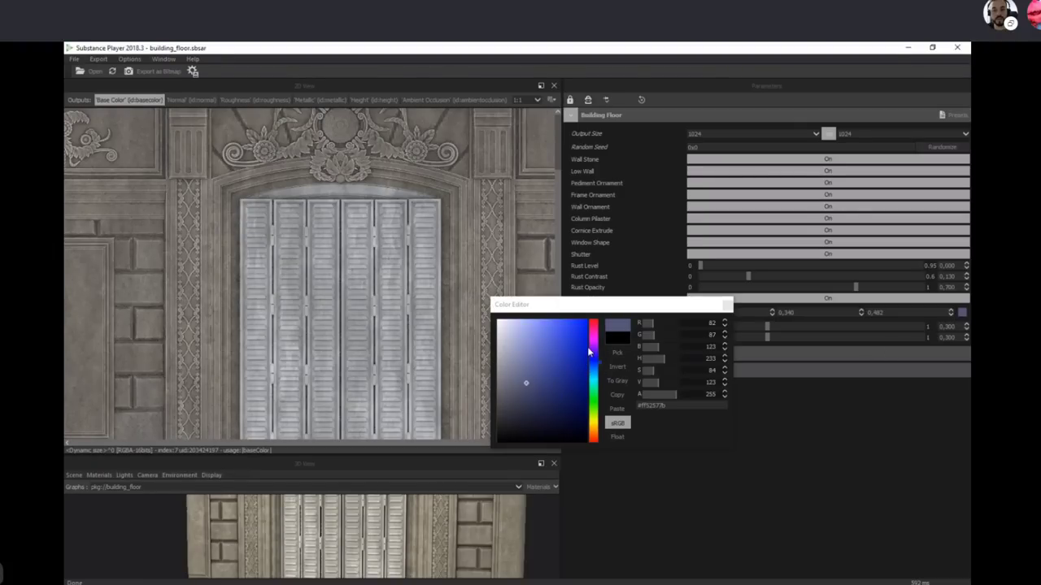
left_click(596, 396)
left_click(582, 327)
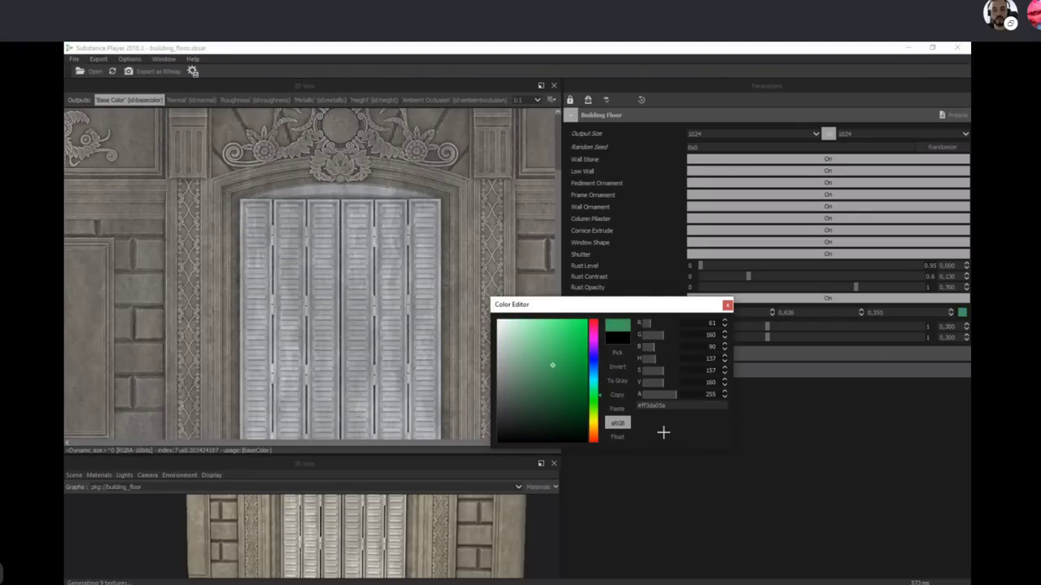
left_click(727, 306)
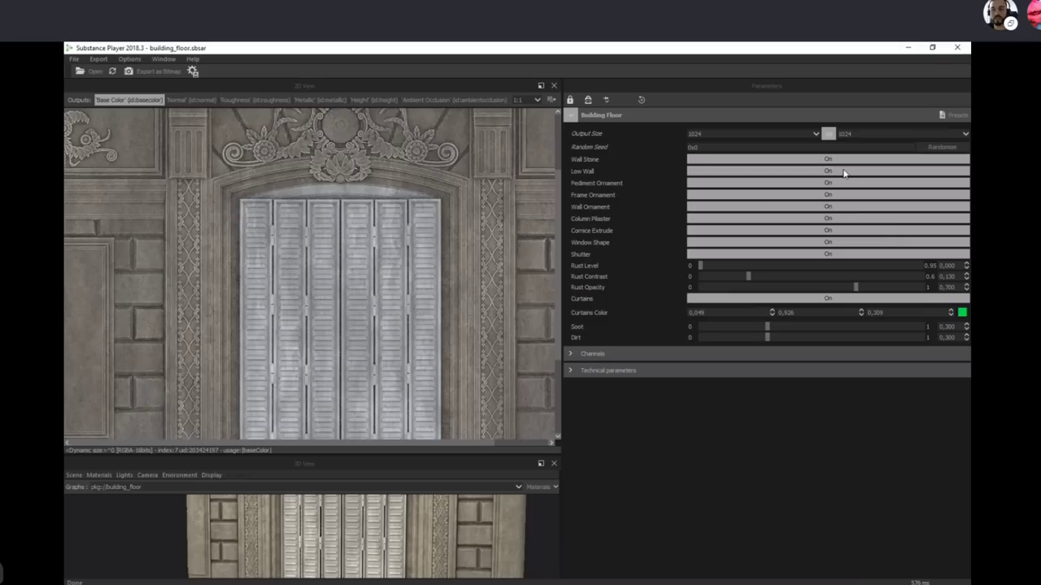
Step: Turn the Shutter off, enlarge the 3D view, and inspect the curtains behind the window at an angle
left_click(717, 255)
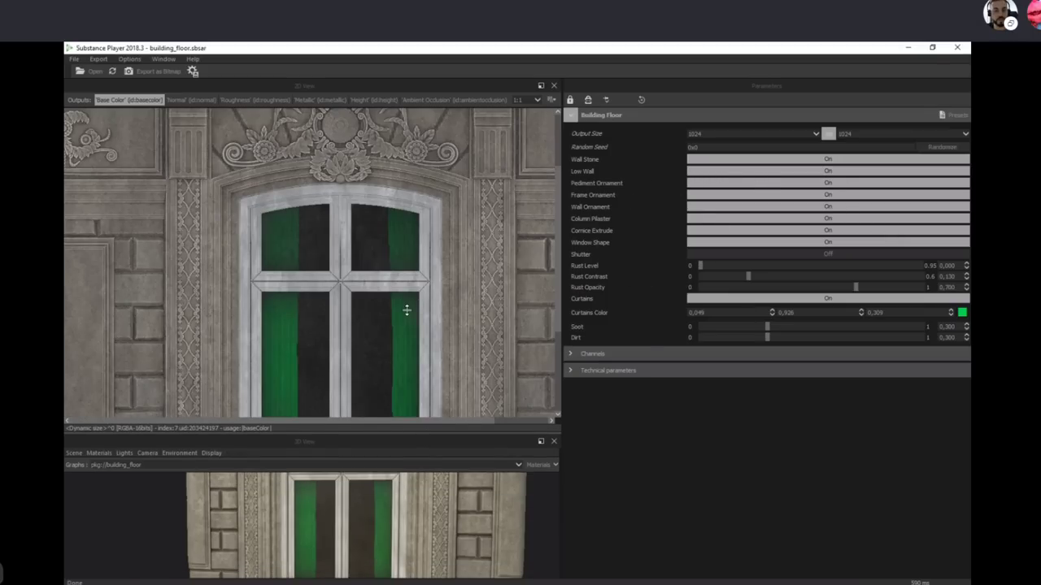
left_click_drag(423, 463, 409, 158)
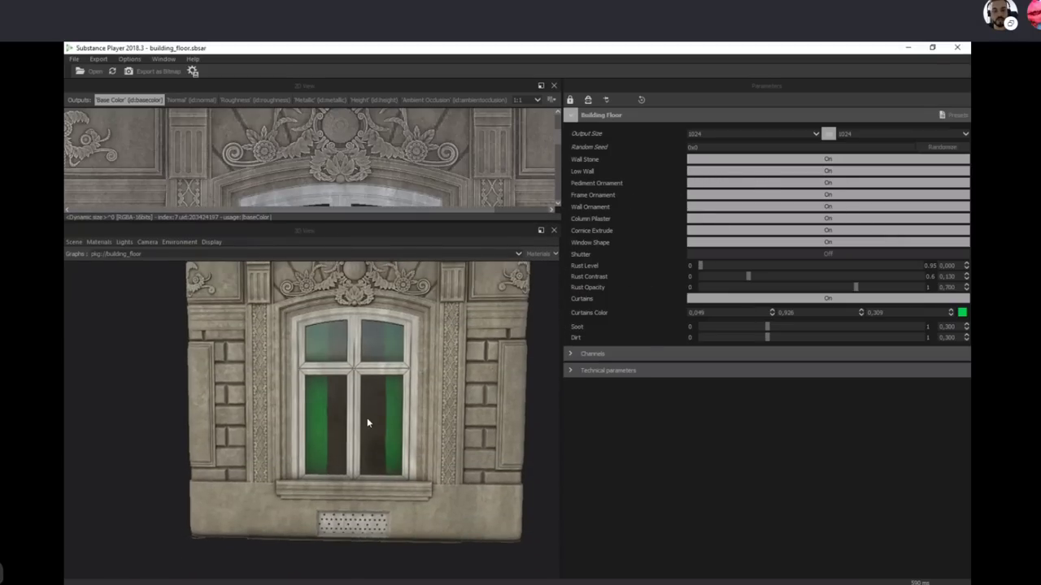
left_click_drag(367, 423, 439, 429)
Step: Try several hues for the Curtains Color and set it to a dark brown, about 0.291, 0.241, 0.060
left_click(962, 312)
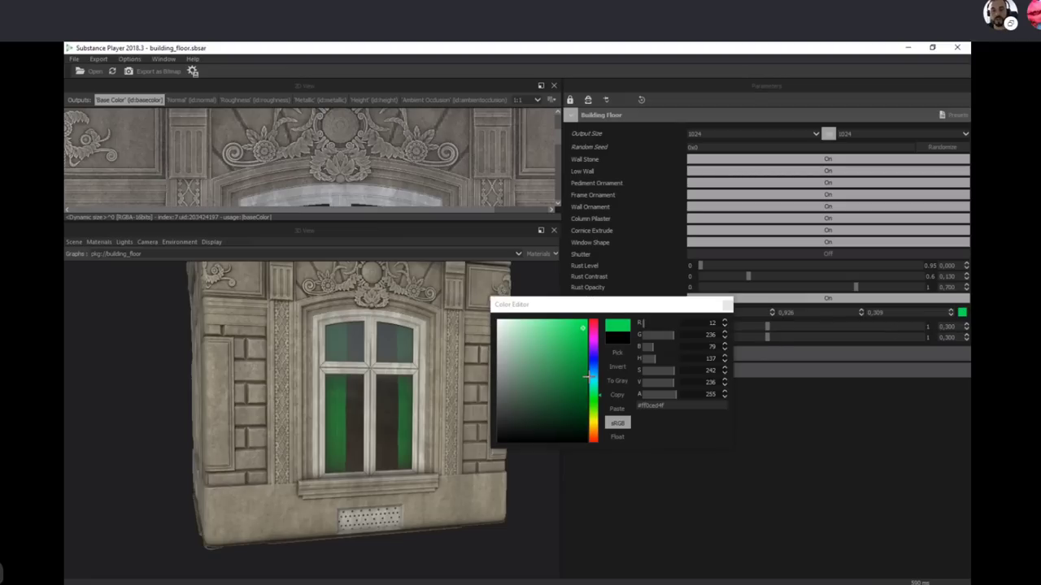
left_click(550, 352)
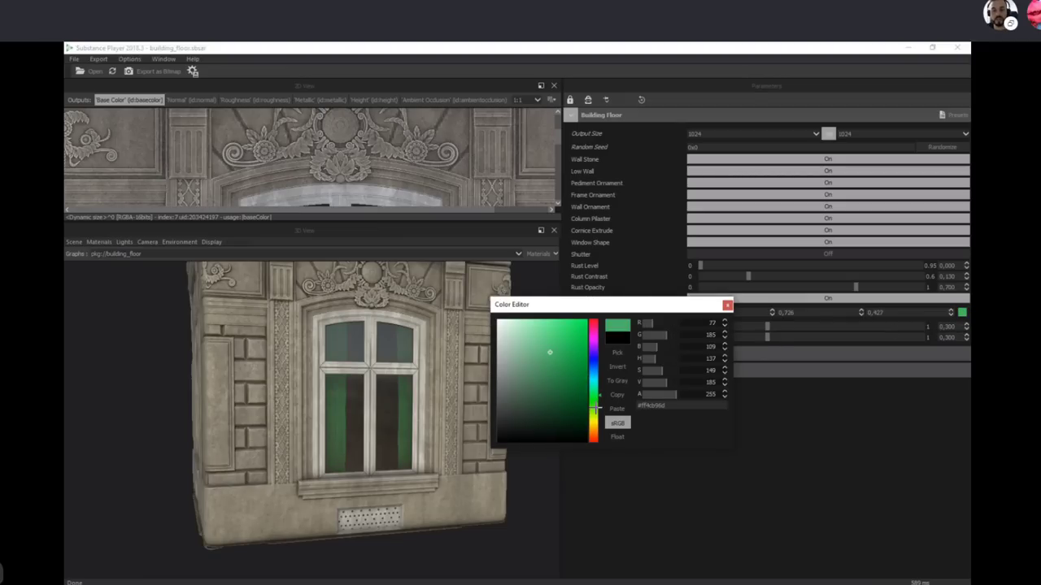
left_click(598, 418)
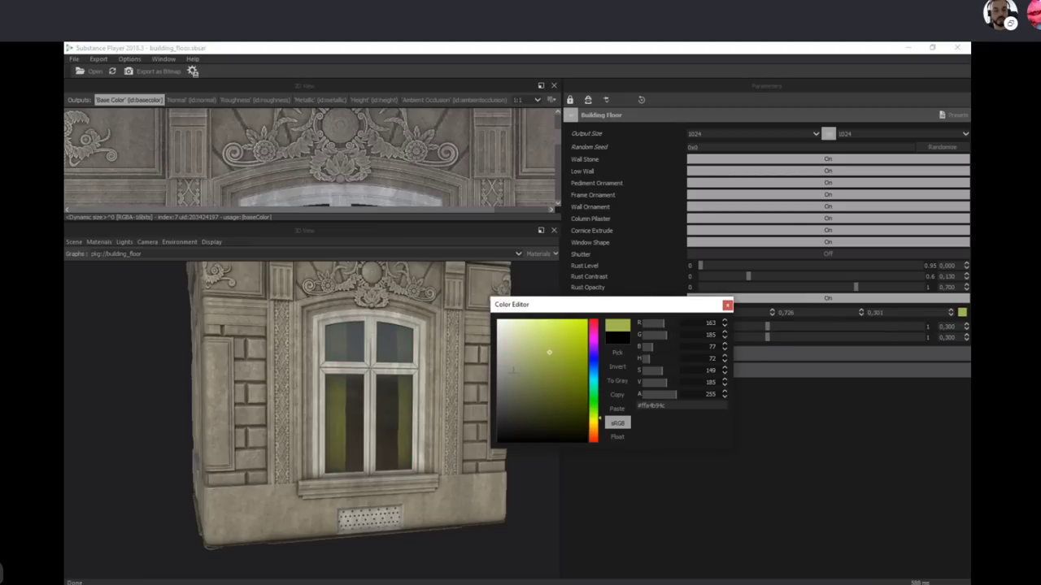
left_click_drag(524, 374, 568, 407)
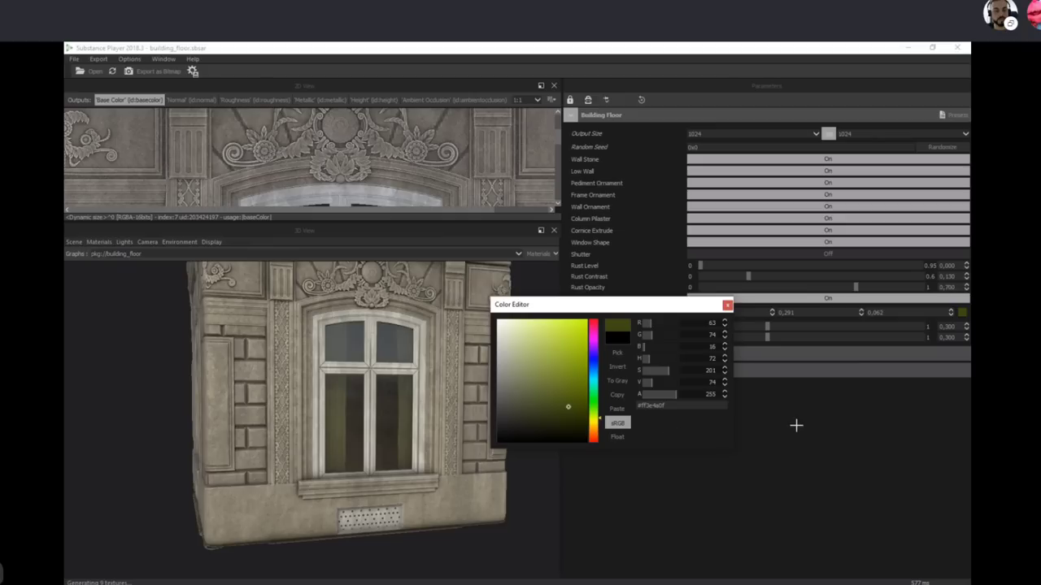
left_click(727, 305)
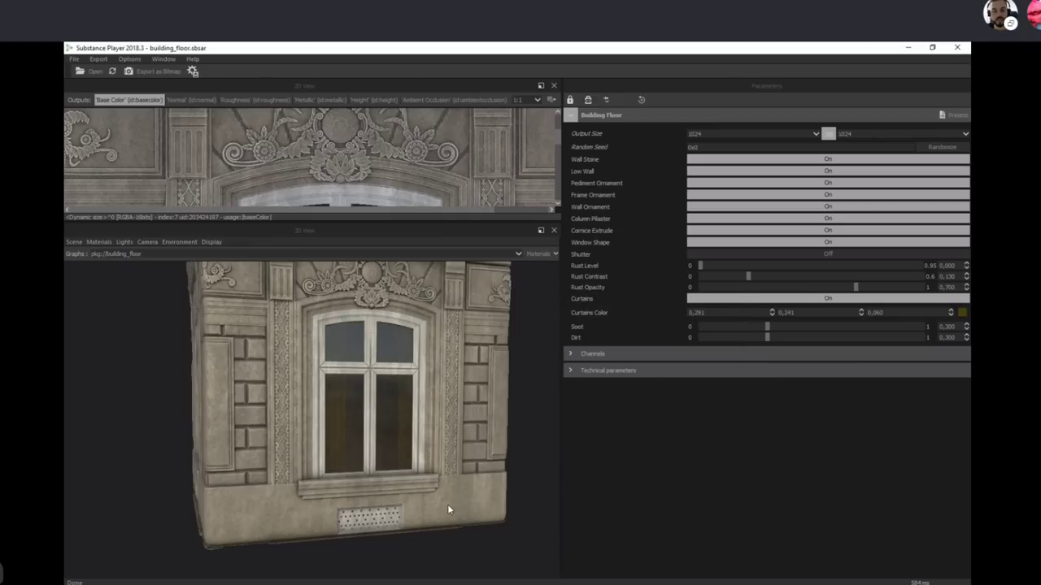
Step: Switch to Substance Designer and view the Cast_Shadow Blend and the following Blend that merges the curtains into the facade color
key("alt+Tab")
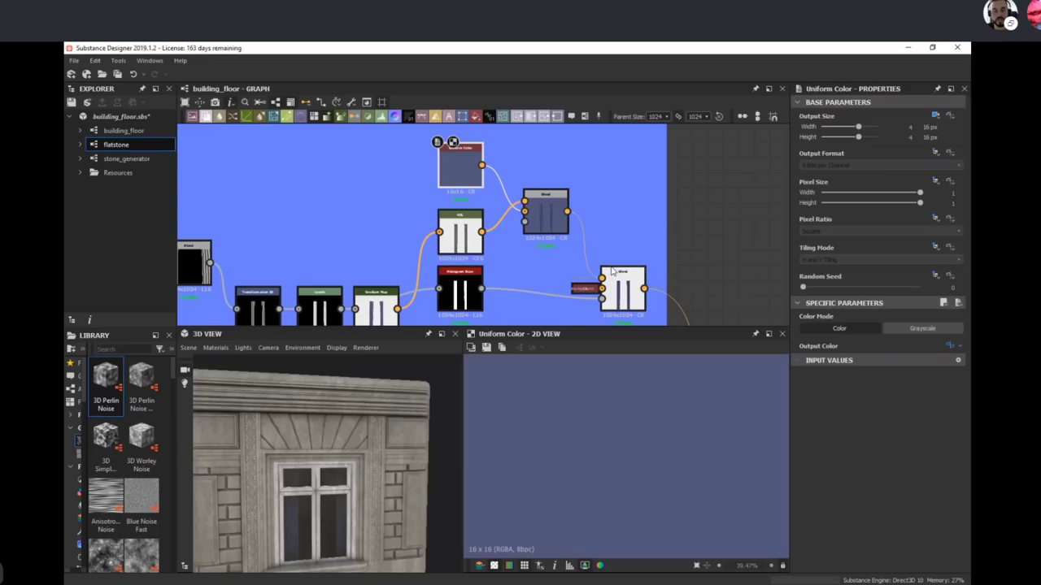
scroll(681, 313, "down", 2)
middle_click_drag(682, 313, 512, 178)
left_click(567, 272)
double_click(567, 271)
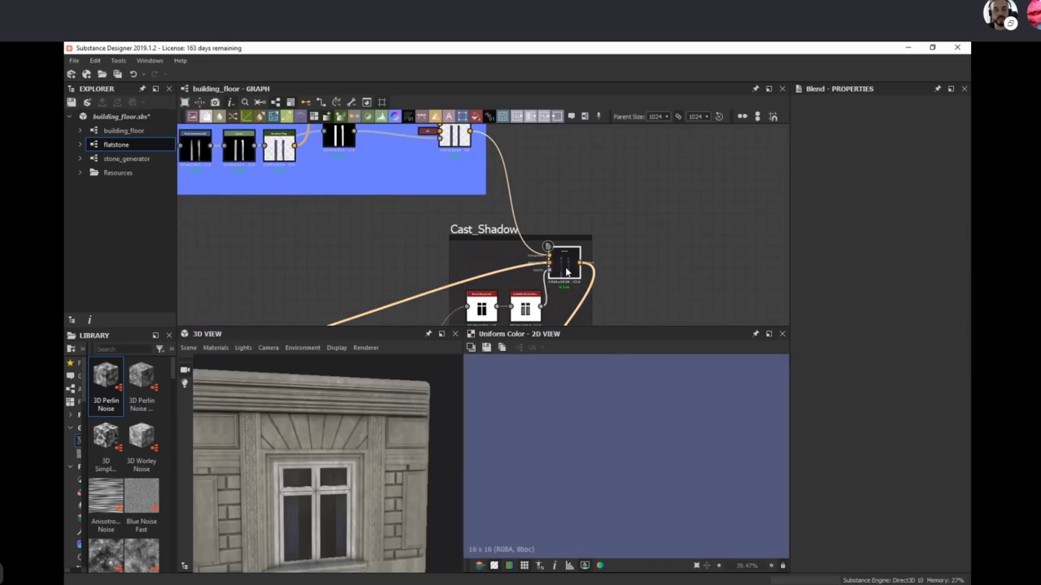
middle_click_drag(563, 258, 544, 163)
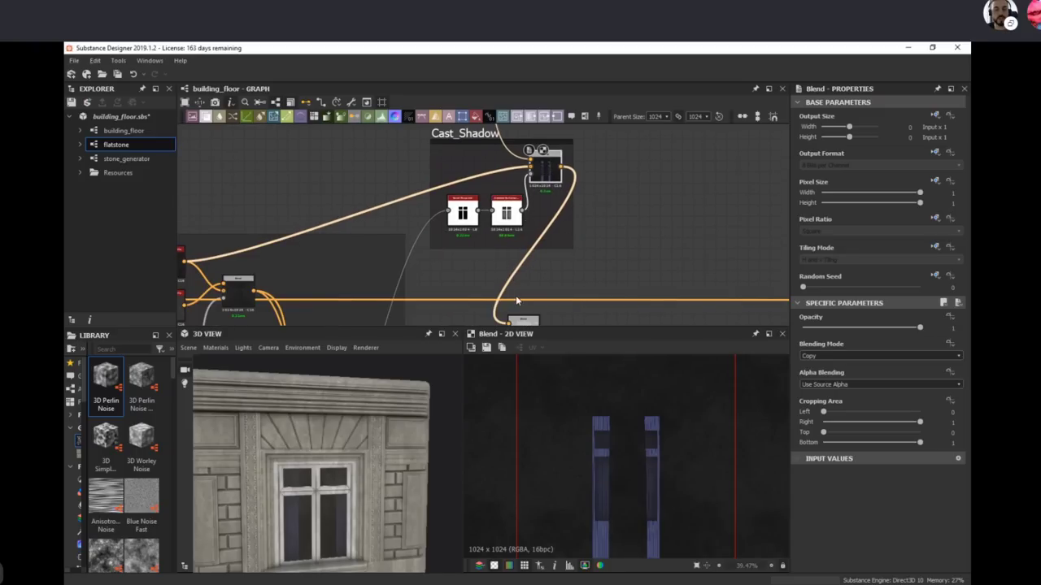
middle_click_drag(515, 298, 559, 200)
left_click(566, 236)
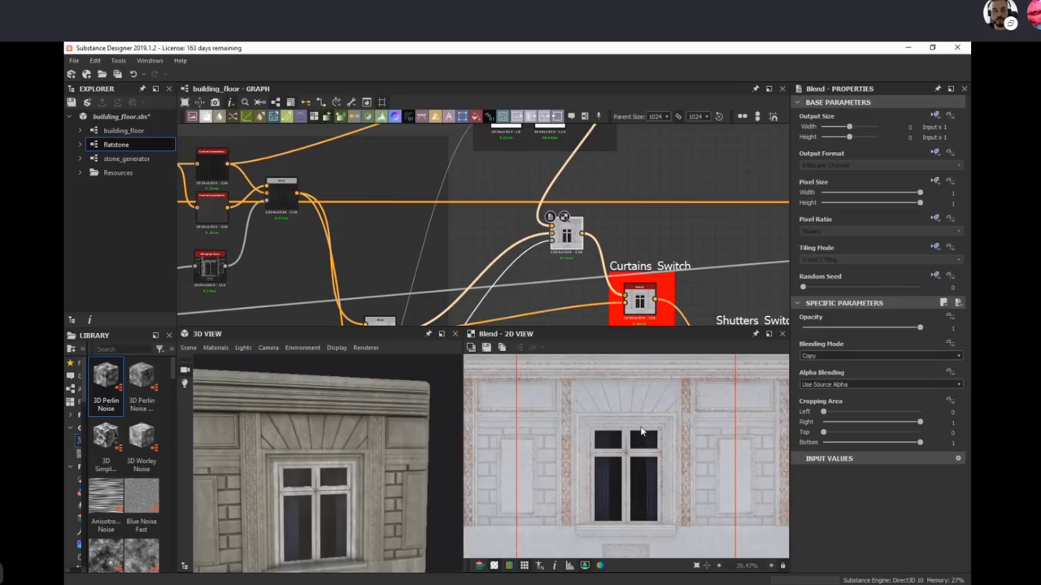
Step: View the Invert Grayscale and Ambient Occlusion nodes that build the Cast_Shadow mask
middle_click_drag(549, 151, 534, 178)
scroll(534, 178, "up", 3)
middle_click_drag(467, 146, 458, 224)
left_click(447, 192)
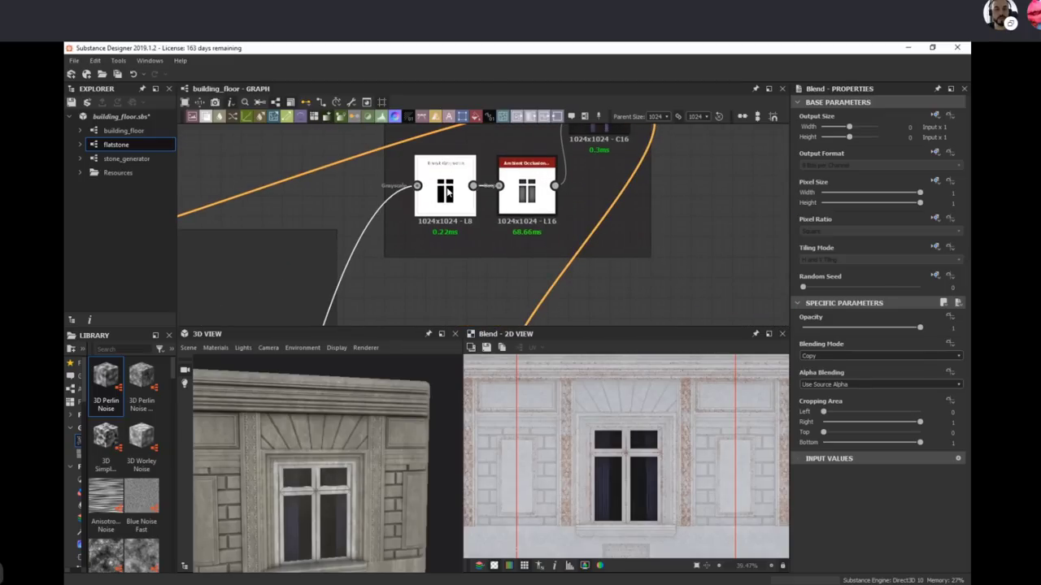
left_click(446, 191)
left_click(521, 193)
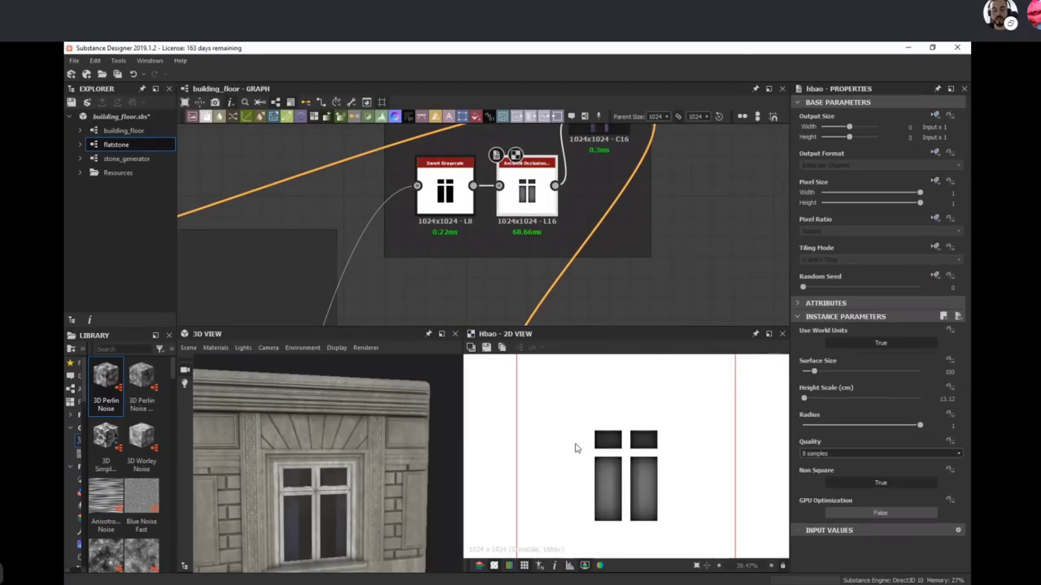
Step: View the Cast_Shadow Blend again and examine the shadowed curtains up close
middle_click_drag(547, 244, 491, 292)
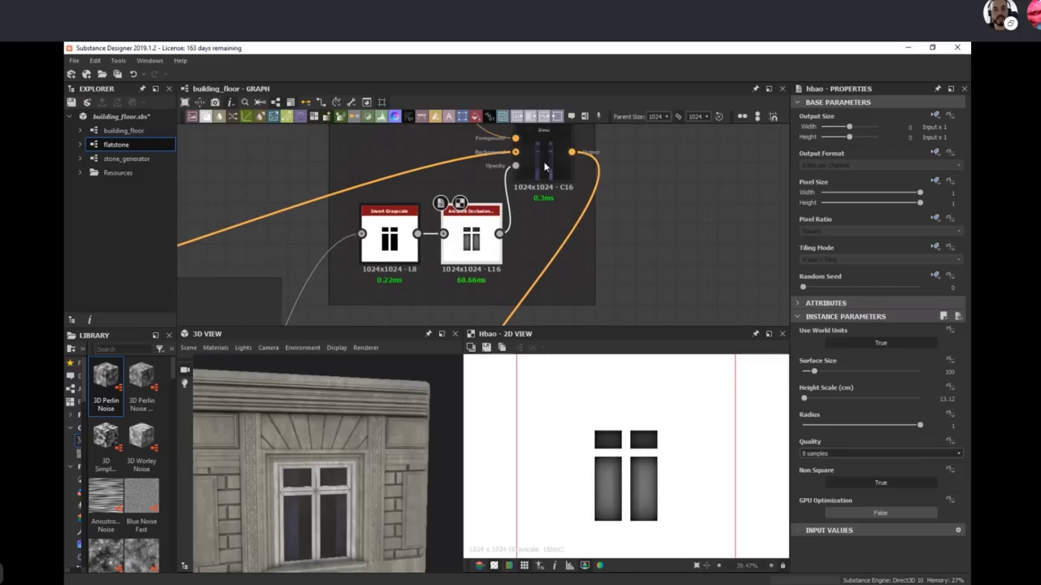
left_click(545, 166)
scroll(634, 505, "up", 3)
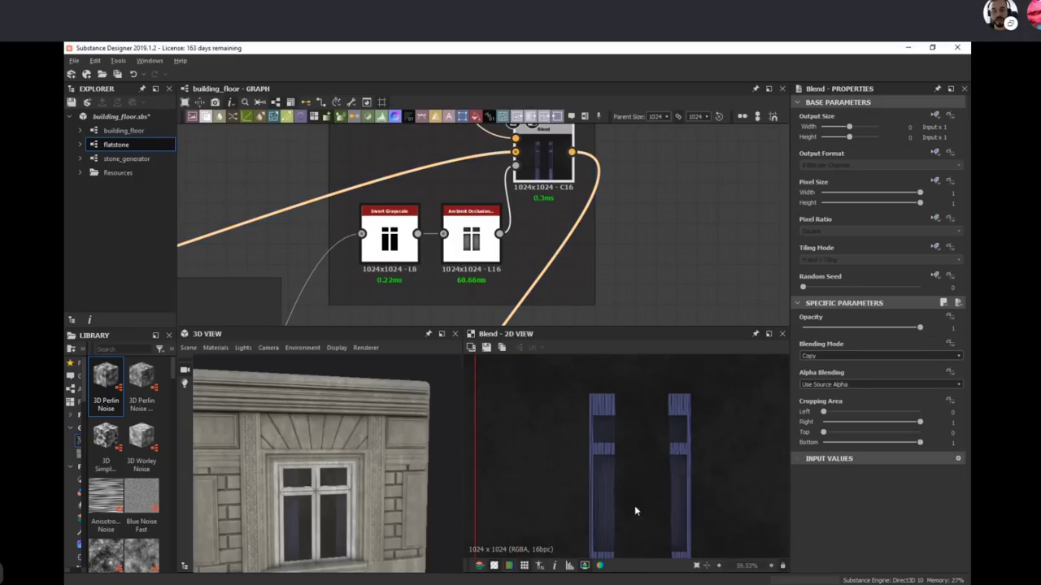
Step: View the Blend ahead of Curtains_Switch and examine the curtains behind the window frame up close
middle_click_drag(547, 255, 535, 134)
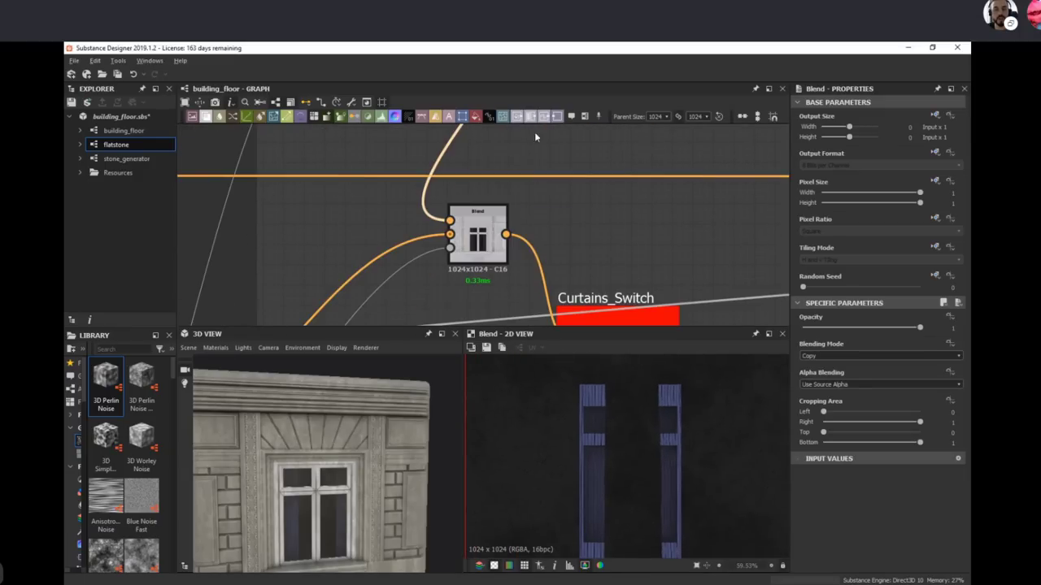
double_click(470, 230)
scroll(612, 451, "up", 3)
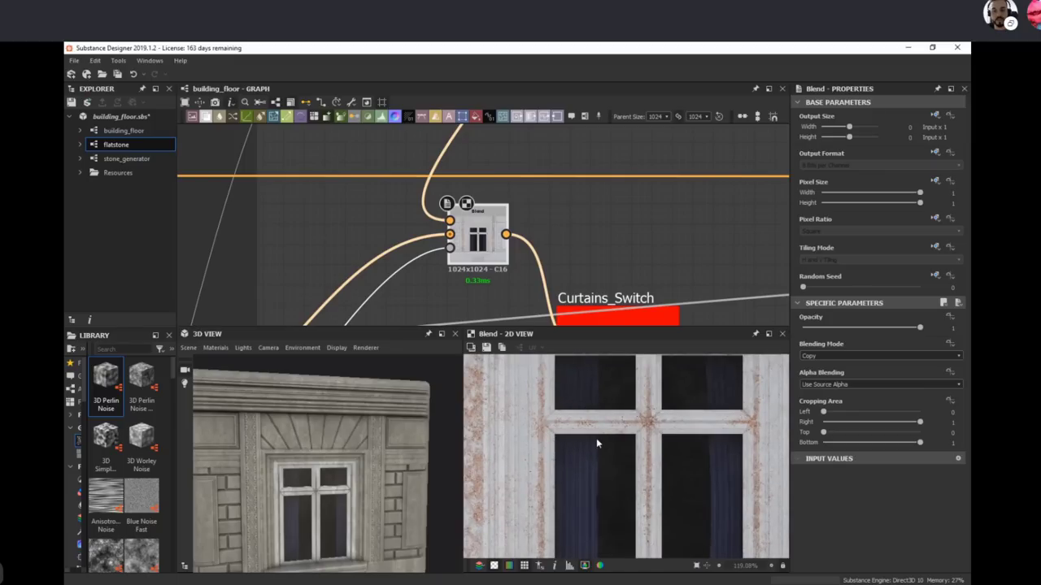
middle_click_drag(575, 504, 553, 430)
scroll(600, 491, "down", 3)
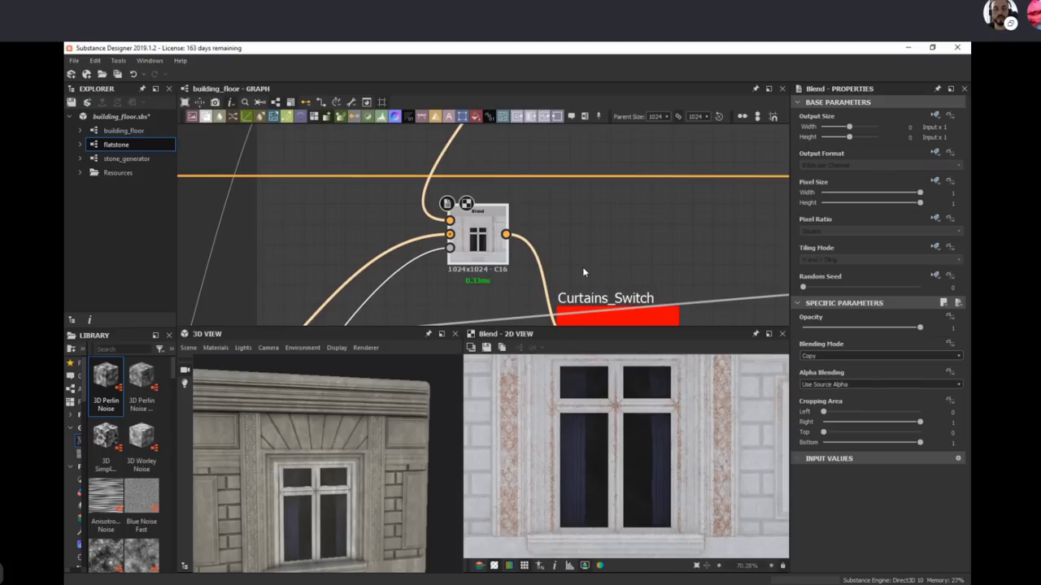
Step: View the Curtains_Switch node and compare its inputs with and without curtains
scroll(582, 269, "down", 4)
middle_click_drag(544, 187, 494, 110)
double_click(549, 231)
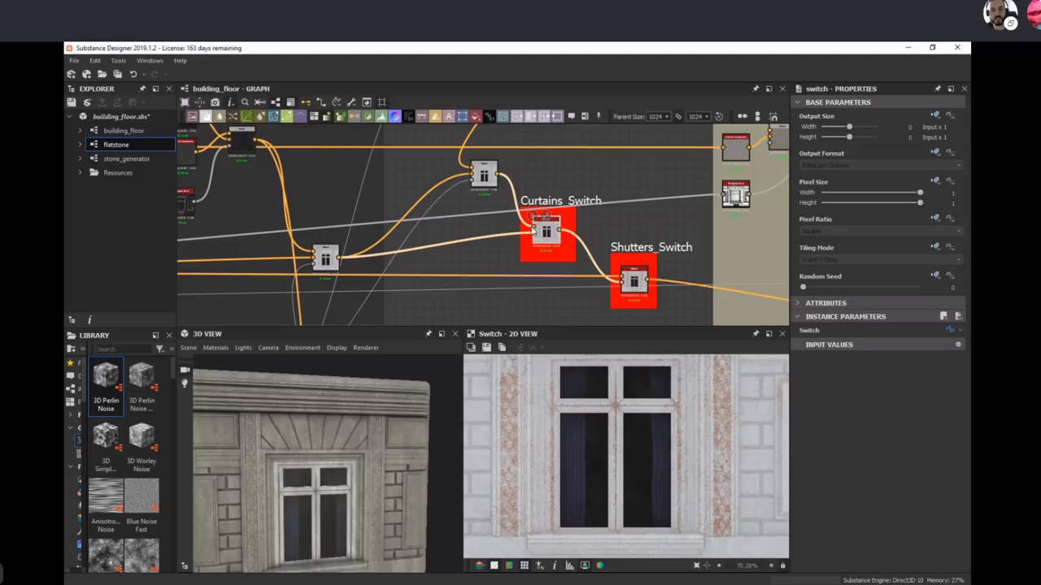
double_click(533, 227)
double_click(534, 233)
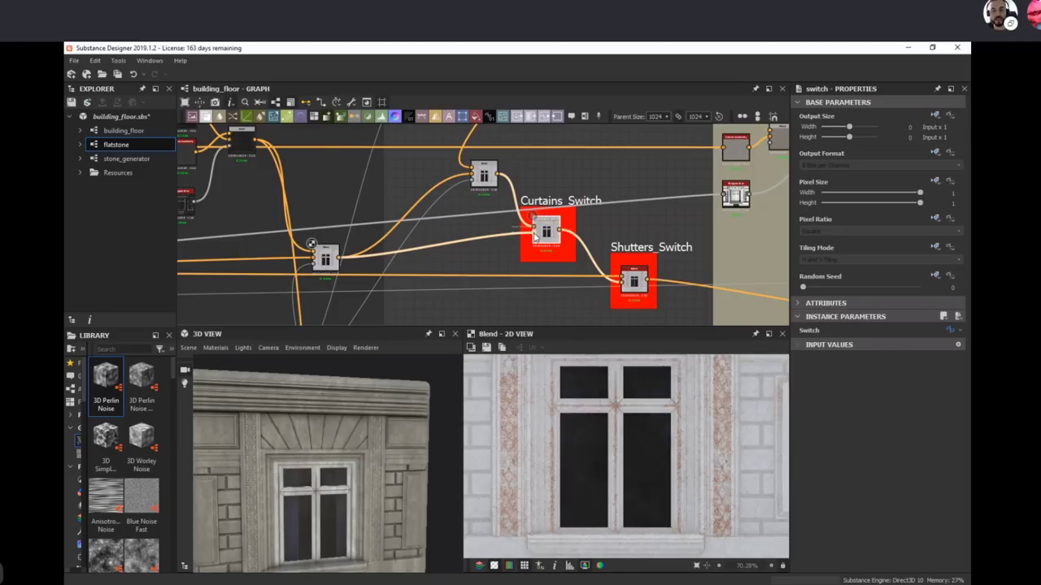
double_click(546, 232)
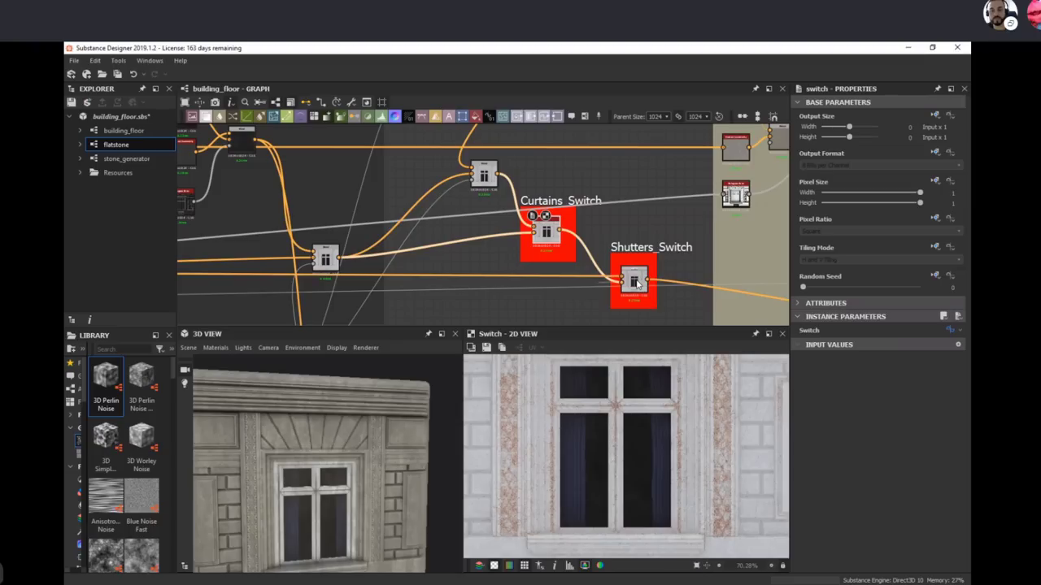
Step: View the Shutters_Switch node and compare its shutter input with its window input
left_click(634, 285)
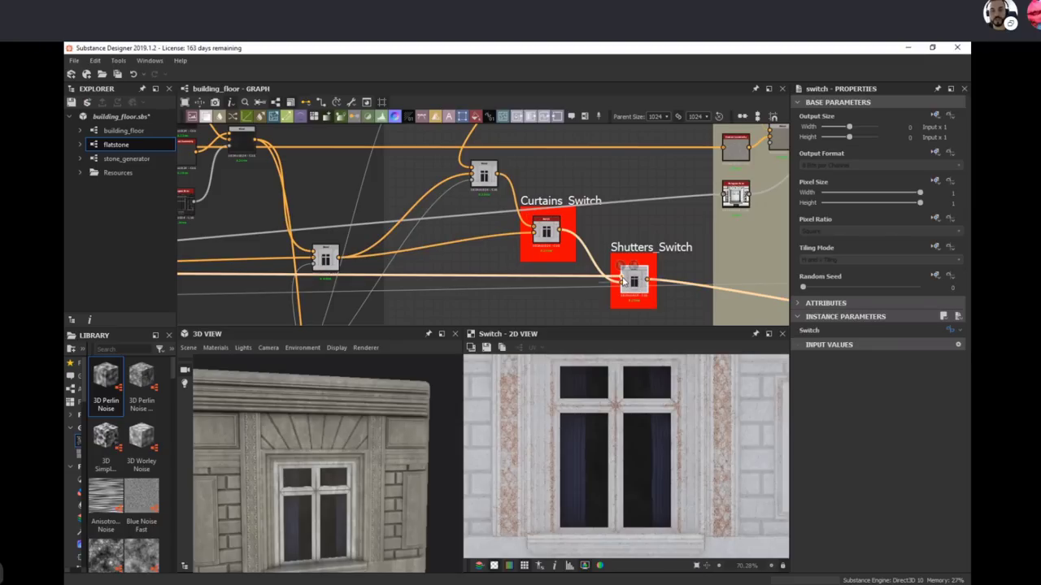
left_click(623, 284)
left_click(624, 284)
left_click(624, 282)
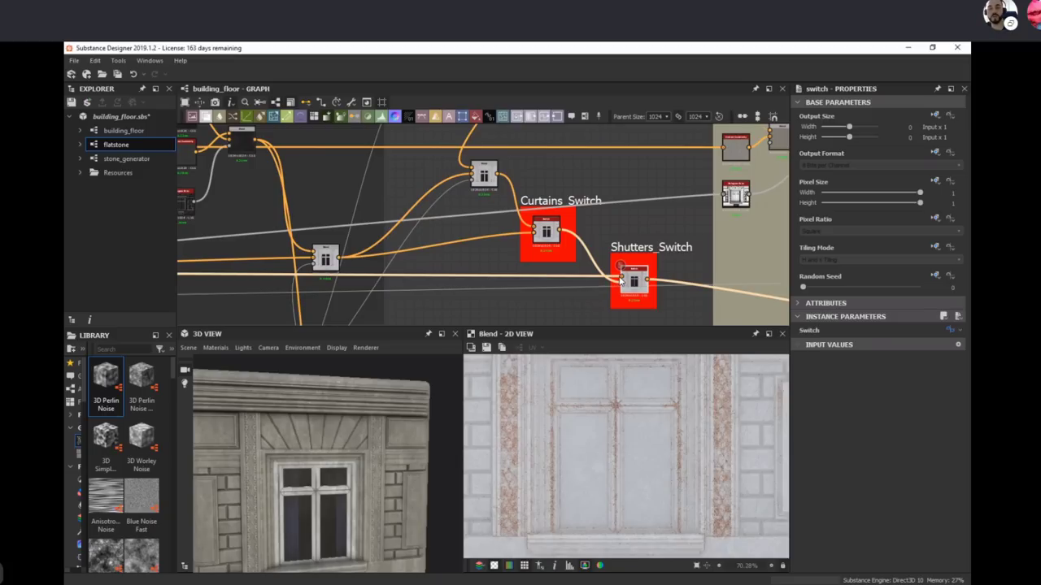
double_click(624, 286)
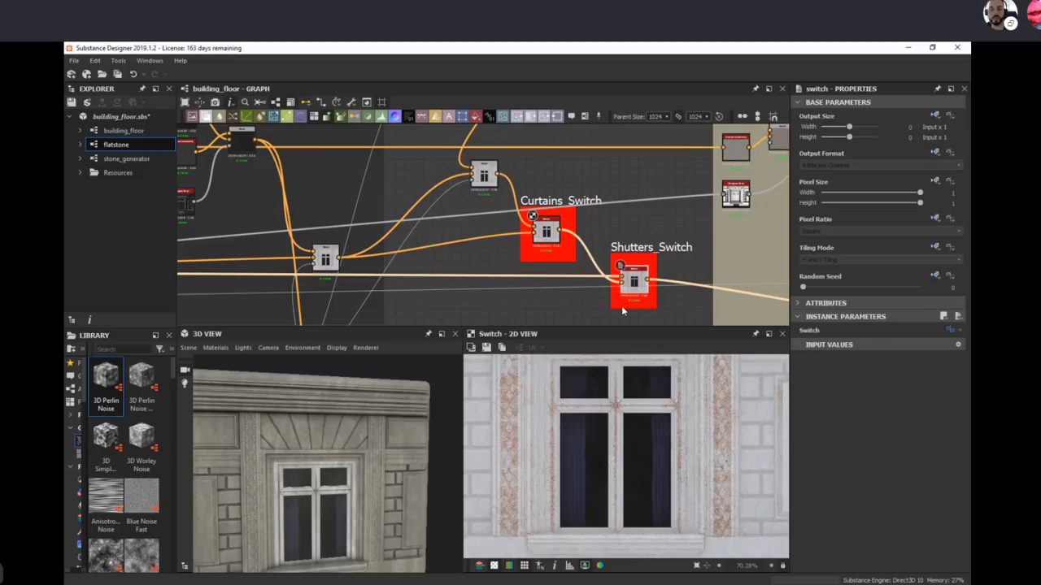
Step: View the final Blend of the Flaststone frame and examine the whole facade color with the window
middle_click_drag(685, 259, 567, 236)
scroll(567, 240, "down", 4)
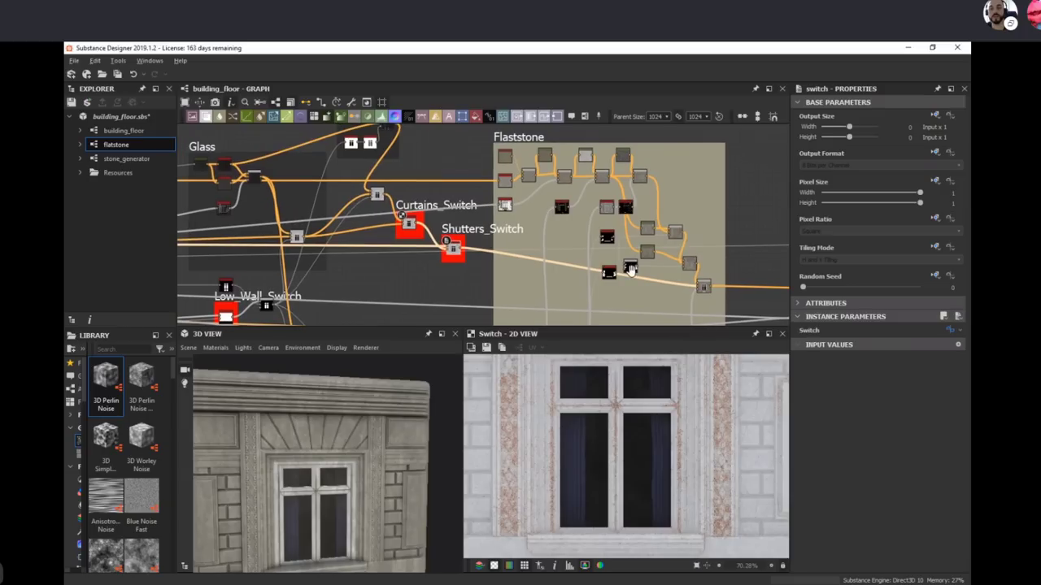
scroll(569, 260, "up", 2)
double_click(632, 279)
middle_click_drag(649, 299, 625, 222)
middle_click_drag(663, 318, 649, 268)
middle_click_drag(583, 128, 594, 260)
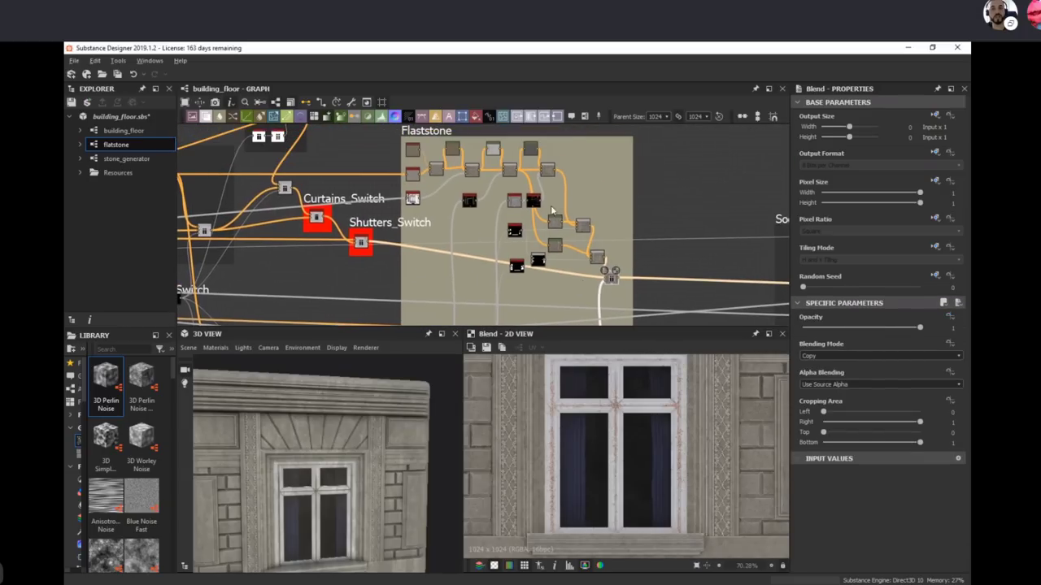
scroll(545, 211, "up", 2)
scroll(610, 489, "down", 2)
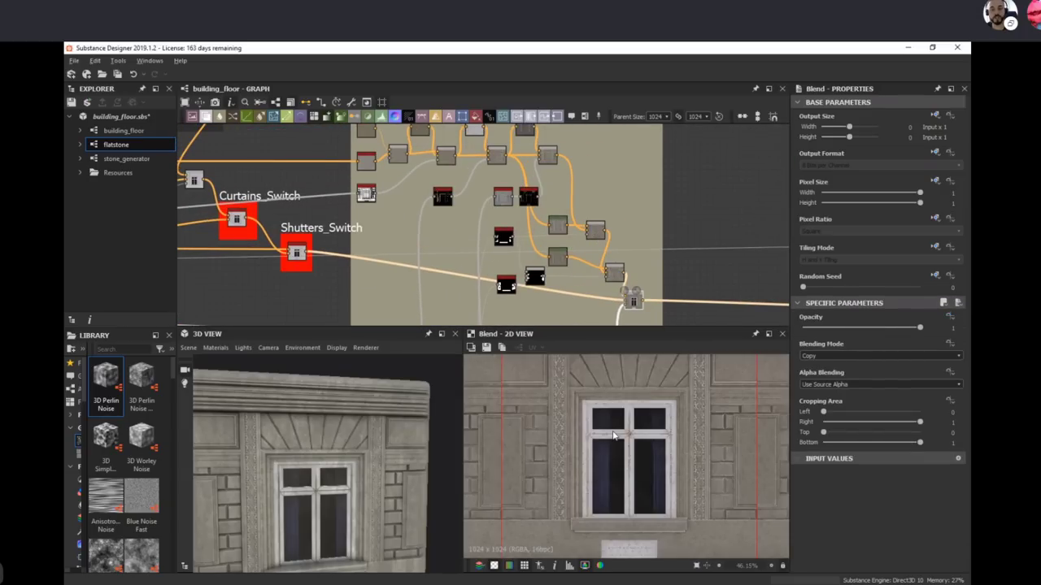
Step: Trace the Flaststone frame's Contrast/Luminosity input back through the Transformation 2D to the Flatstone node
middle_click_drag(429, 174, 419, 213)
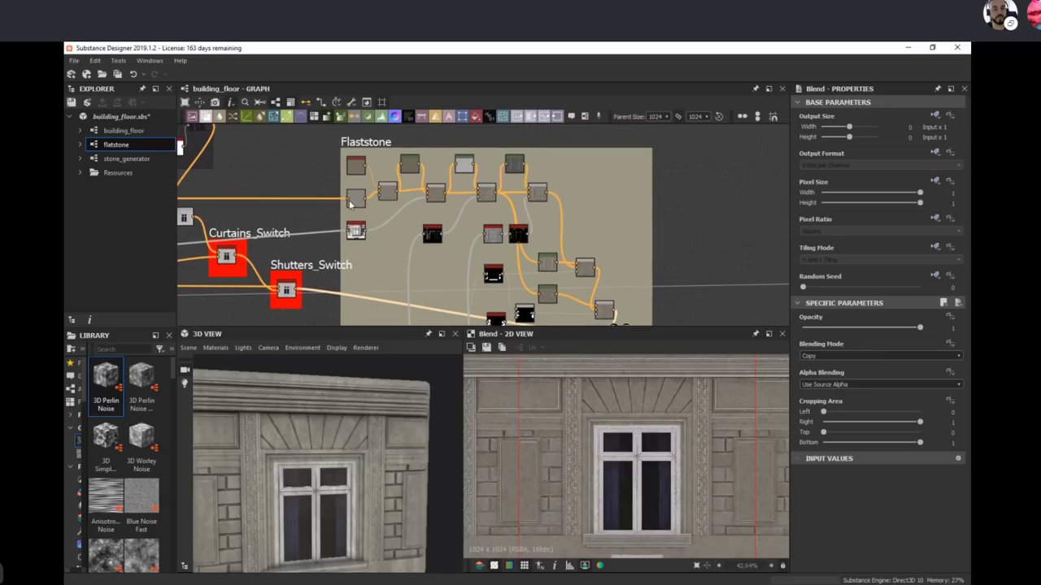
double_click(349, 201)
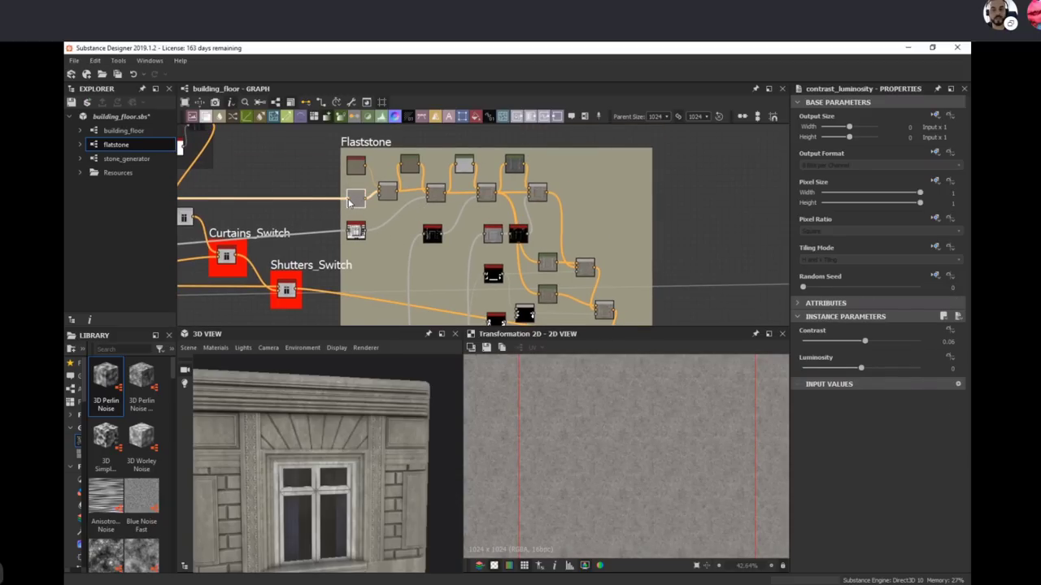
middle_click_drag(350, 202, 655, 211)
scroll(667, 211, "down", 3)
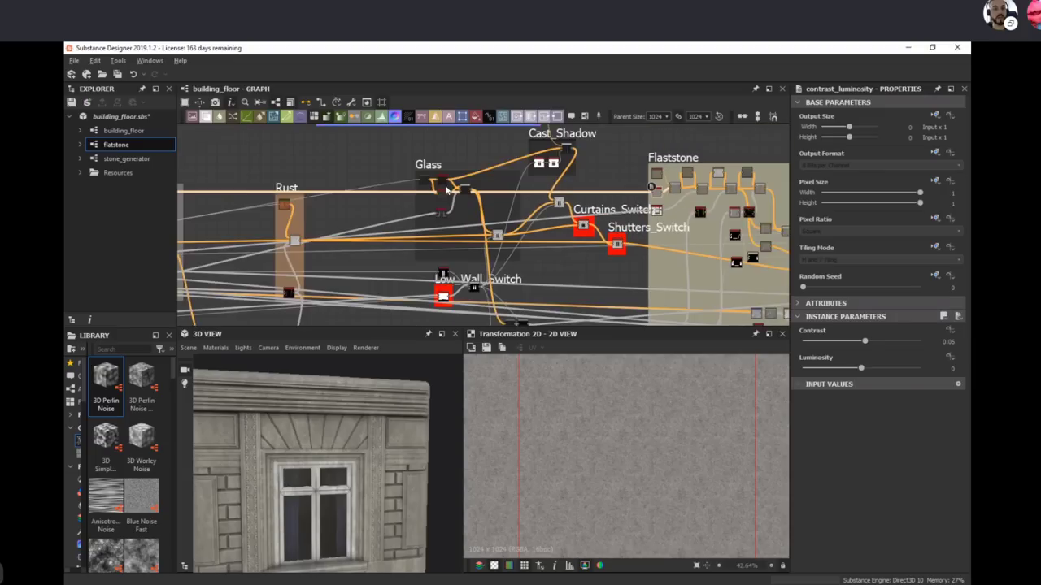
middle_click_drag(441, 198, 1002, 192)
scroll(412, 210, "up", 3)
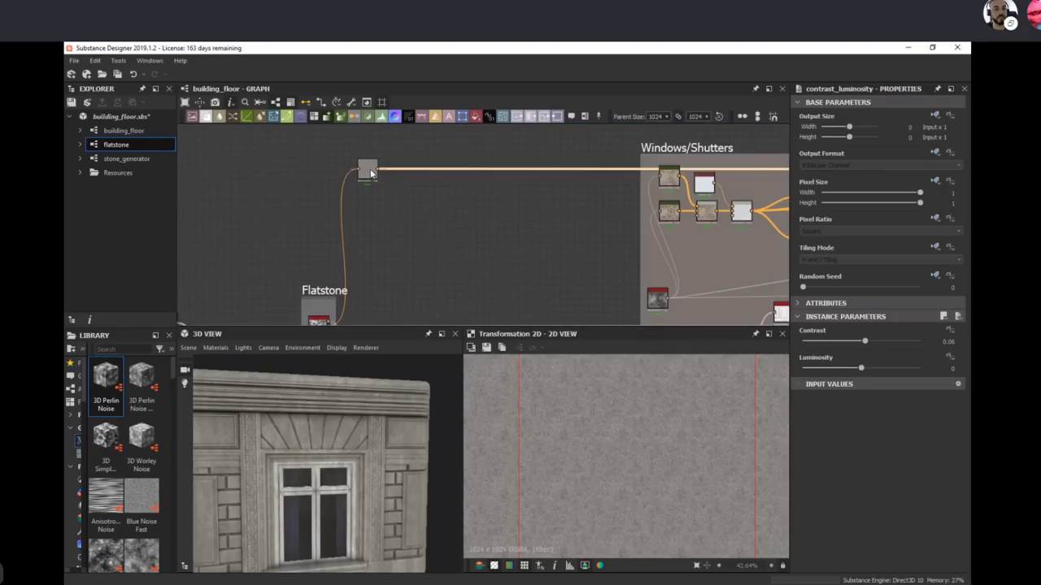
left_click(367, 169)
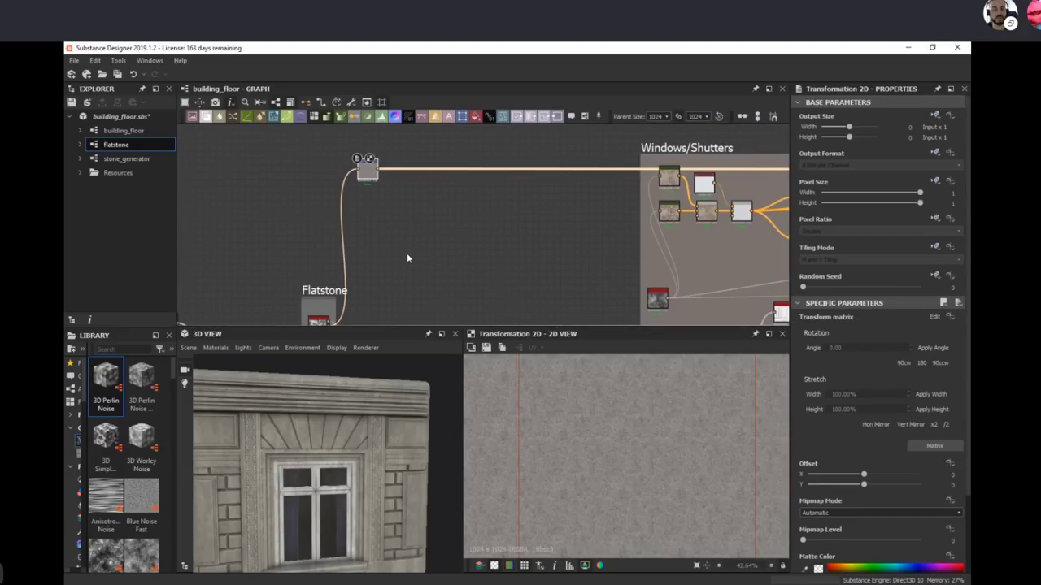
middle_click_drag(407, 258, 374, 179)
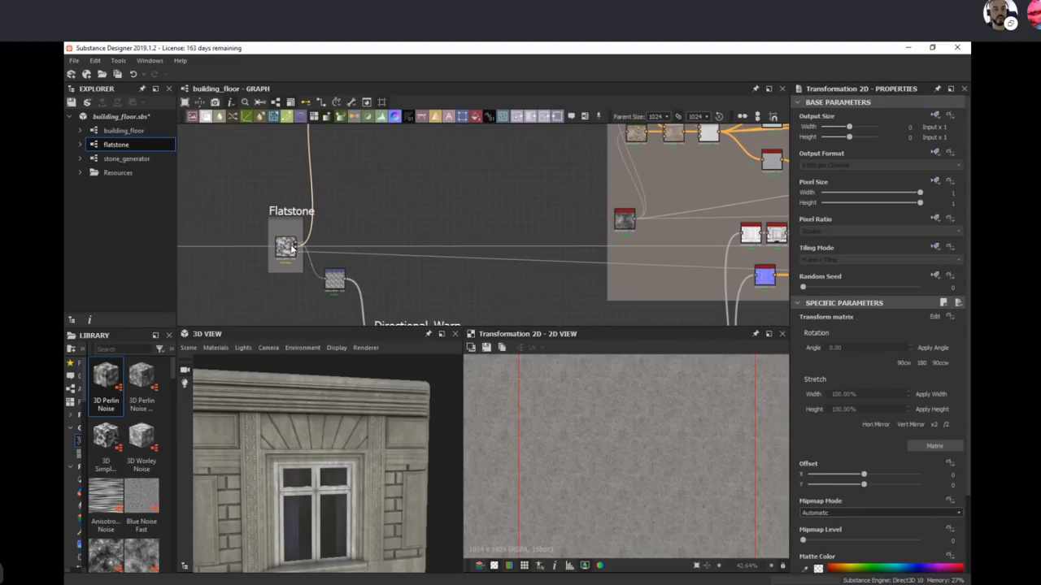
Step: Follow the graph forward from the Flatstone node to the first nodes of the Flaststone frame
middle_click_drag(475, 190, 357, 279)
middle_click_drag(523, 218, 268, 229)
middle_click_drag(623, 201, 184, 182)
middle_click_drag(578, 179, 113, 202)
middle_click_drag(786, 225, 434, 233)
scroll(447, 253, "up", 2)
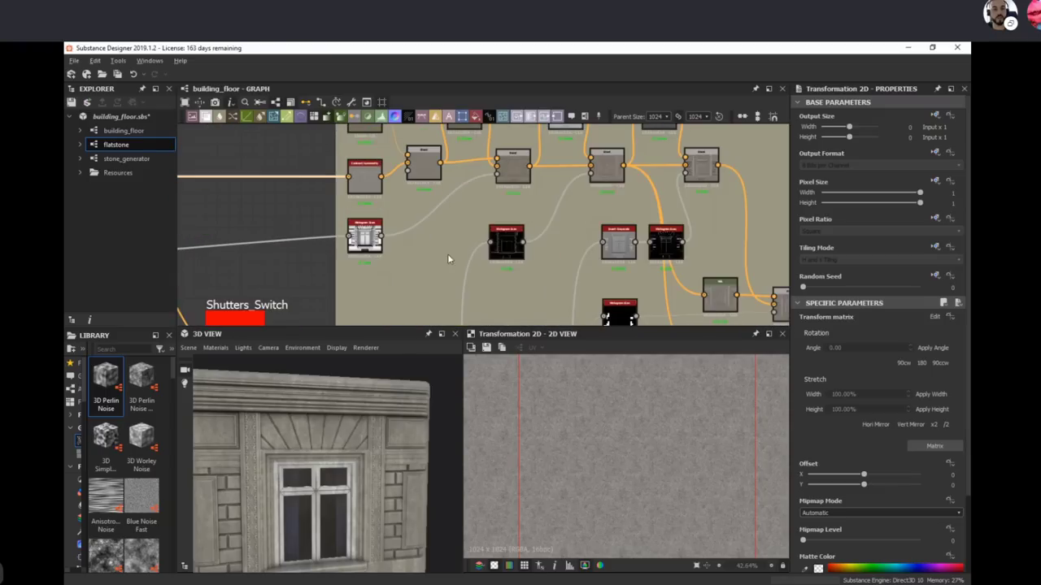
Step: Inspect the Flaststone base colour: preview the contrast/luminosity node, the uniform colour and the blend that combines them
left_click(362, 177)
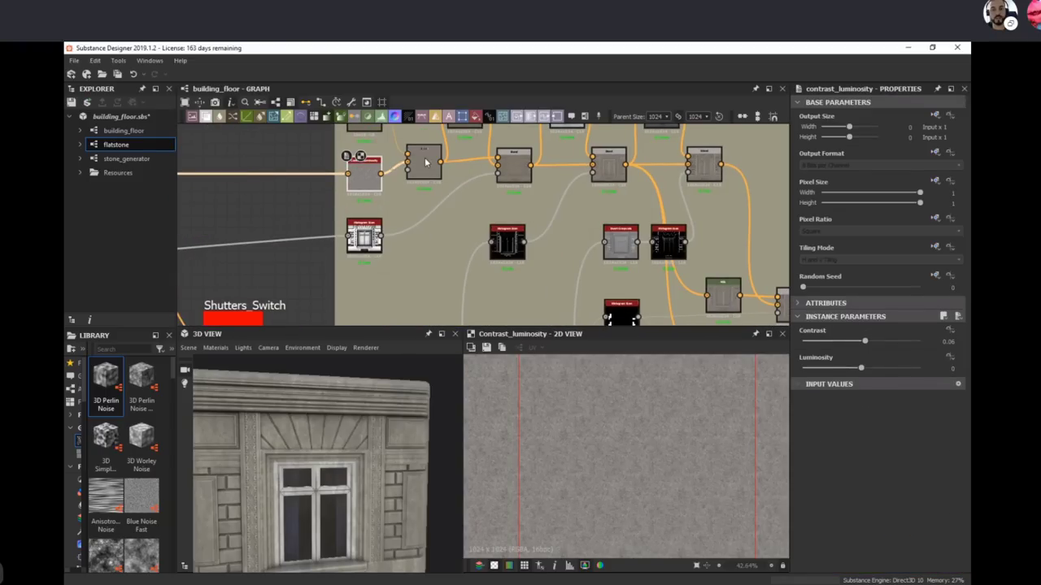
left_click(424, 163)
middle_click_drag(472, 225, 485, 277)
left_click(383, 179)
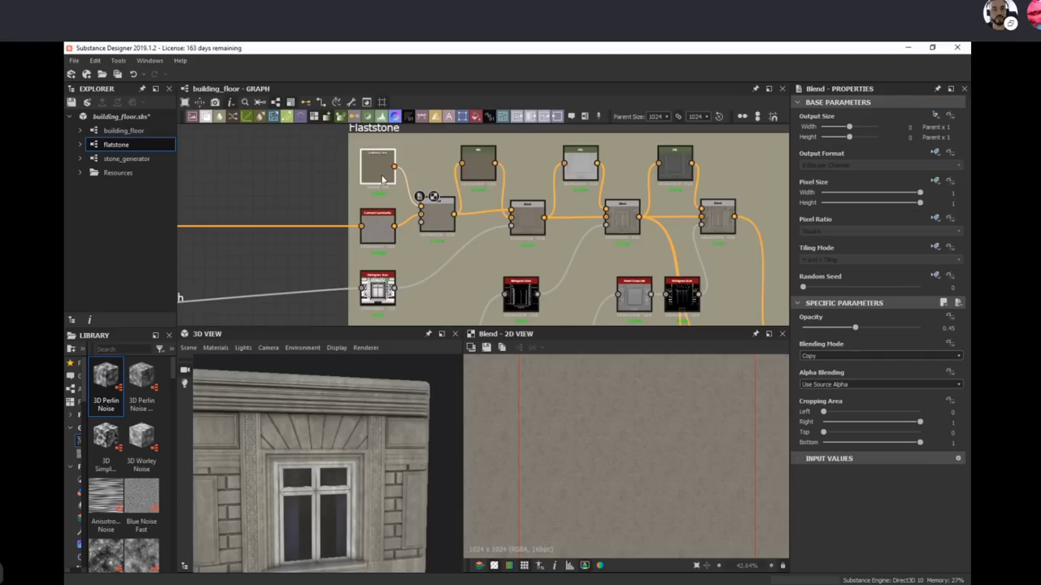
left_click(382, 179)
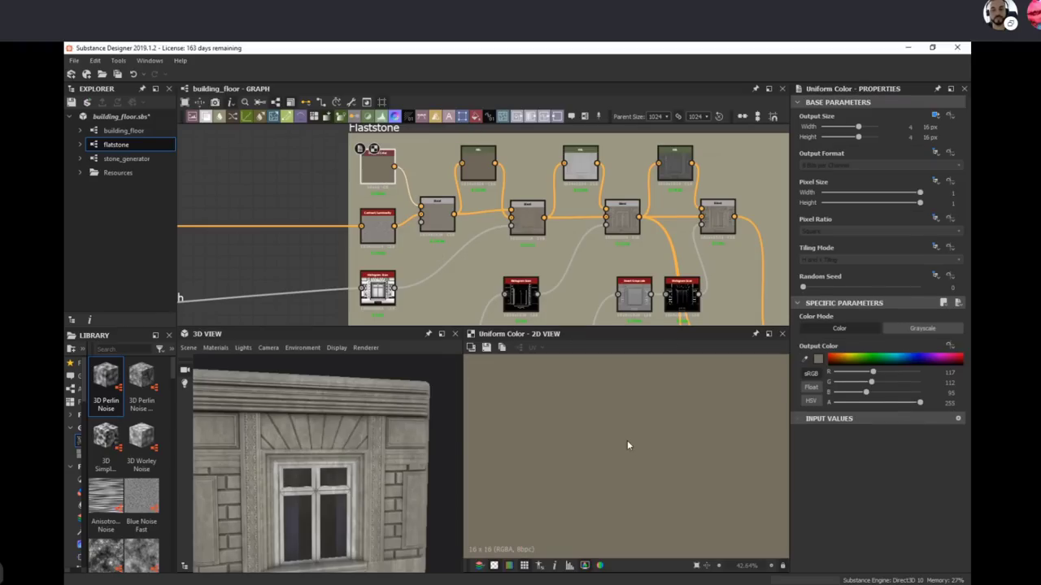
key("space")
scroll(626, 456, "up", 8)
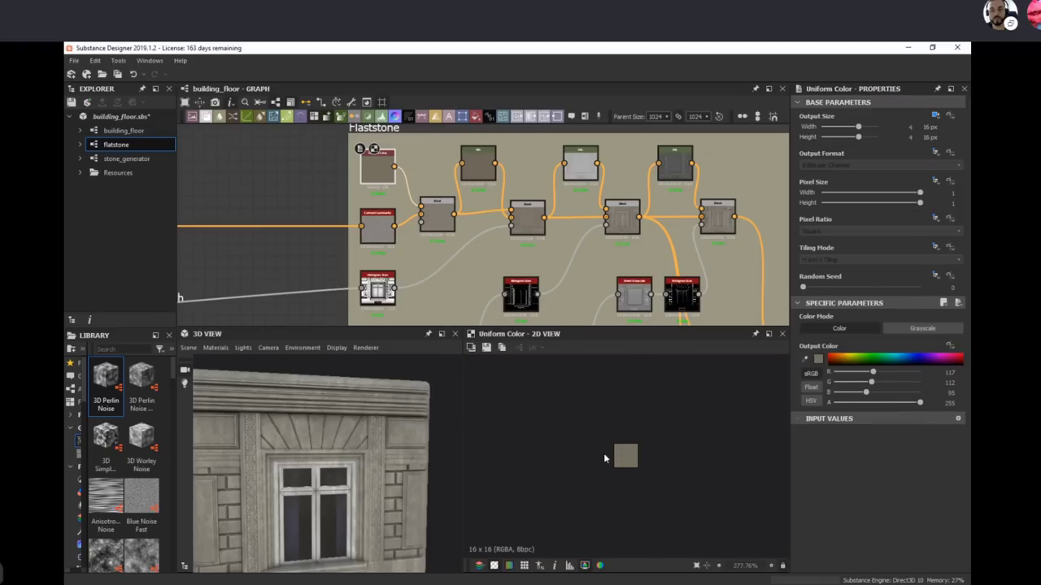
left_click(440, 213)
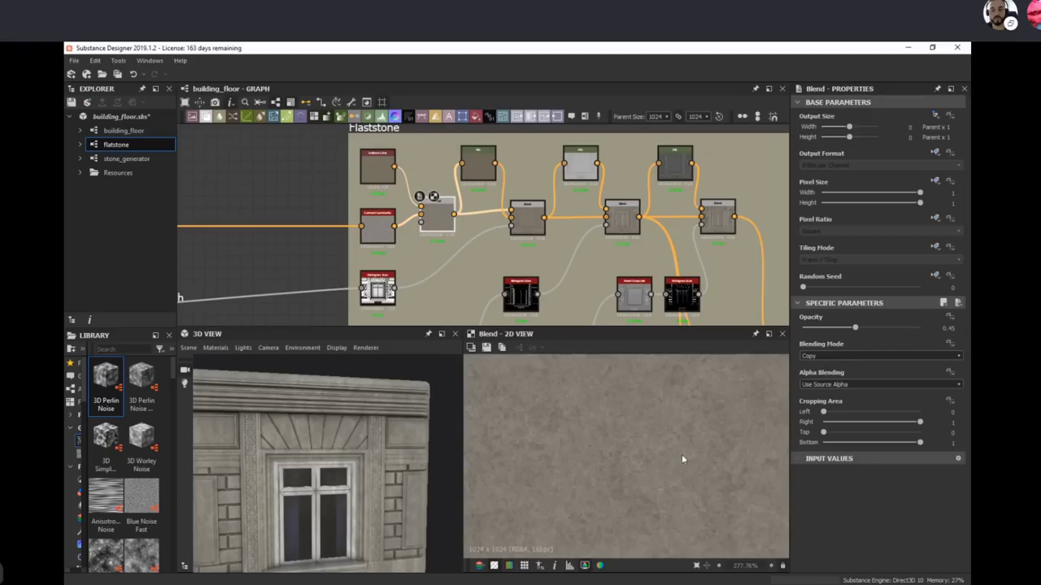
scroll(674, 449, "down", 9)
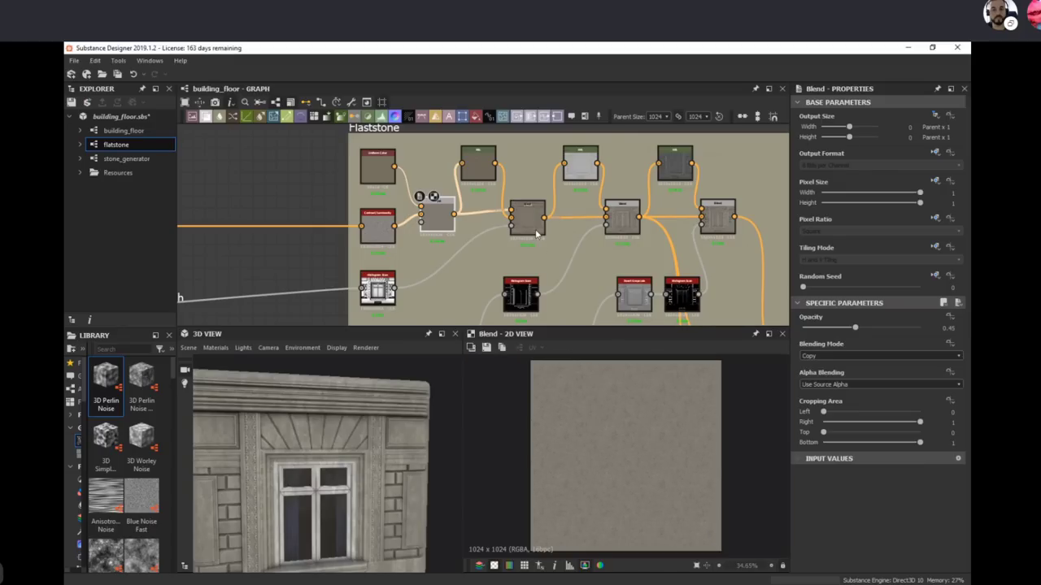
Step: Preview the second blend in the Flaststone chain and the histogram scan that masks its opacity
left_click(532, 220)
scroll(613, 474, "up", 2)
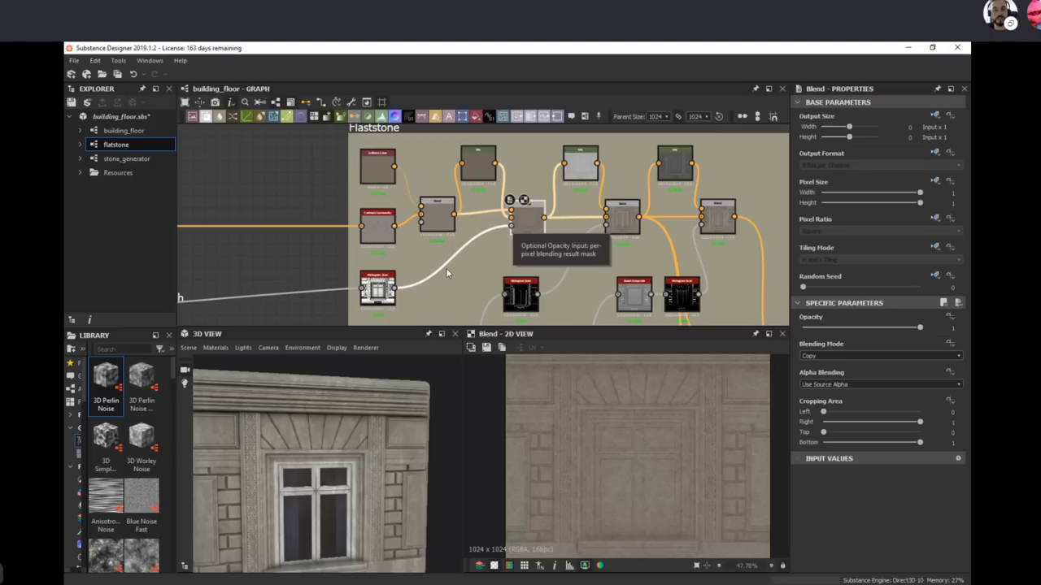
double_click(382, 288)
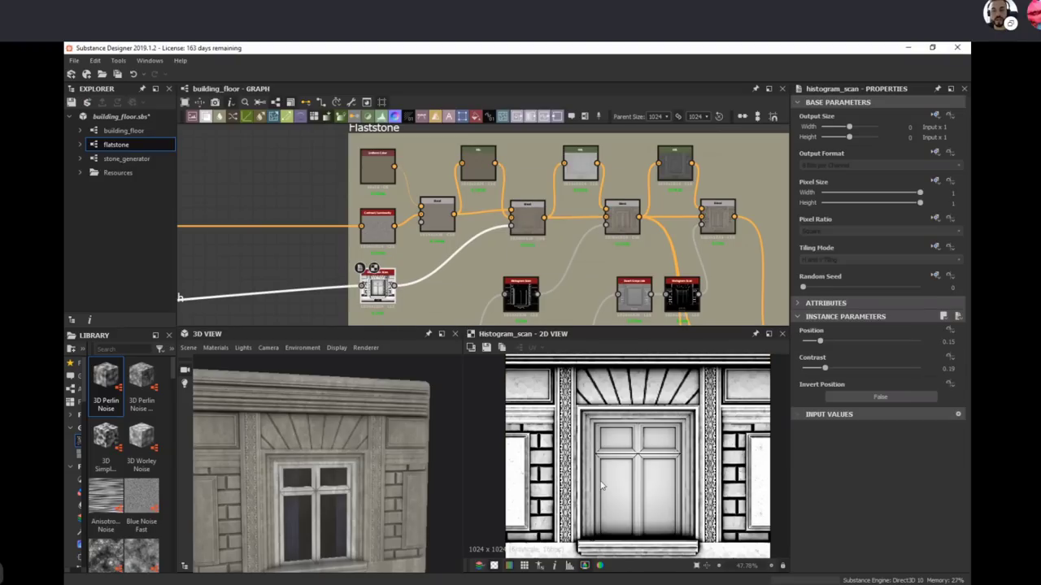
scroll(662, 463, "down", 1)
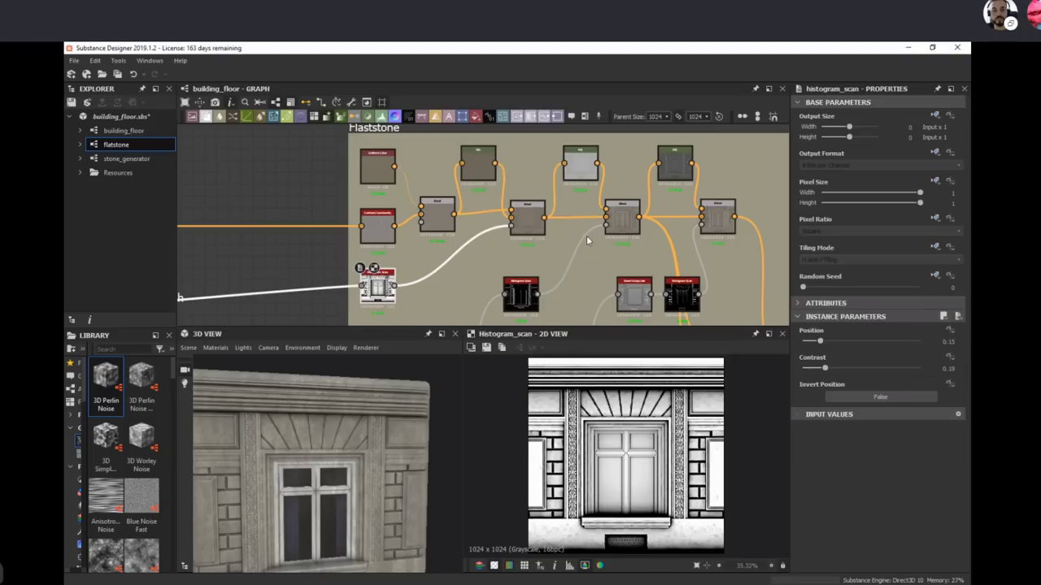
Step: Preview the next two blends in the upper Flaststone chain and examine the full facade texture
double_click(623, 227)
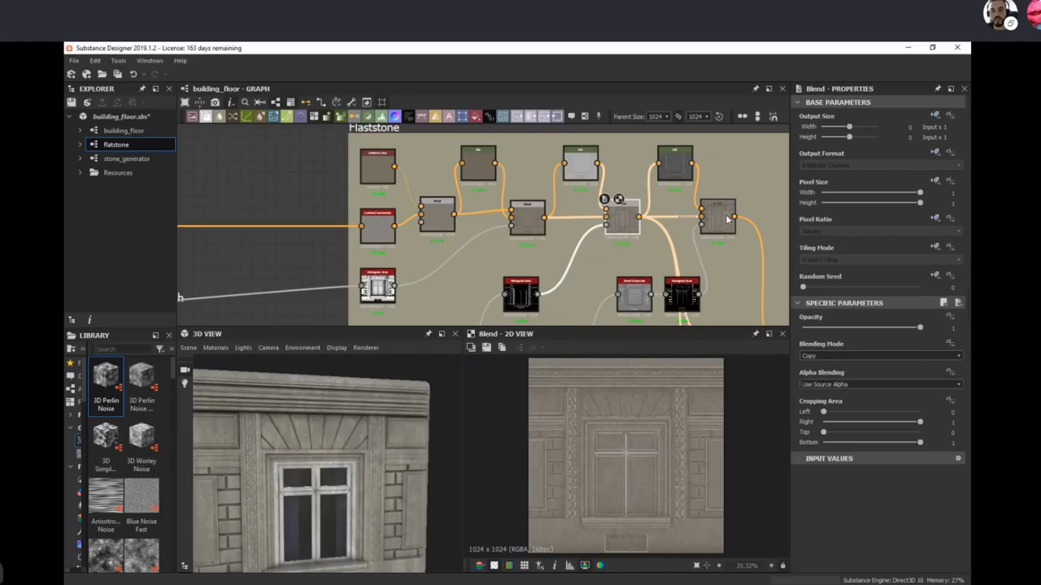
double_click(724, 222)
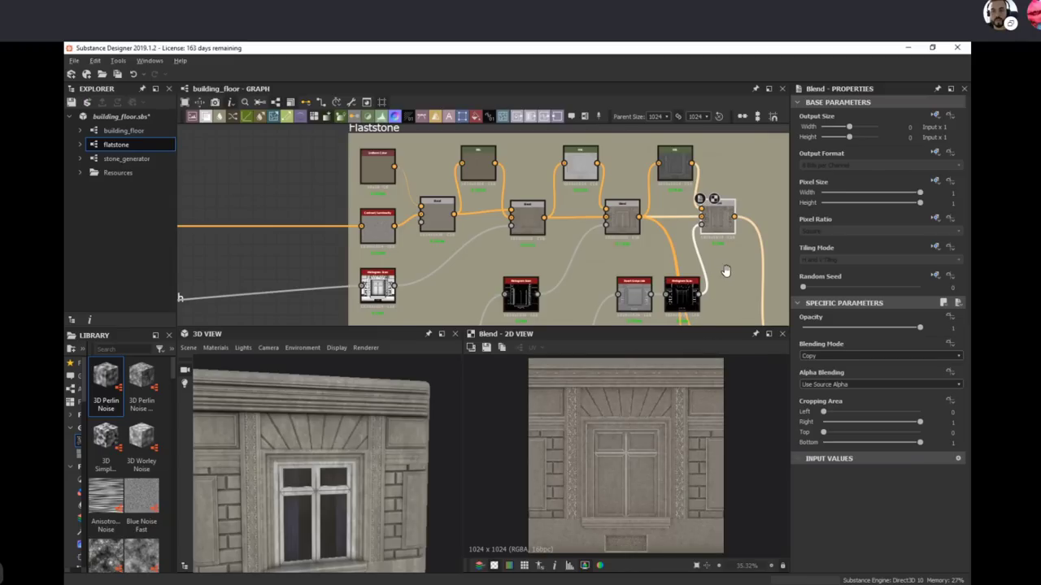
middle_click_drag(726, 270, 665, 263)
scroll(631, 440, "up", 1)
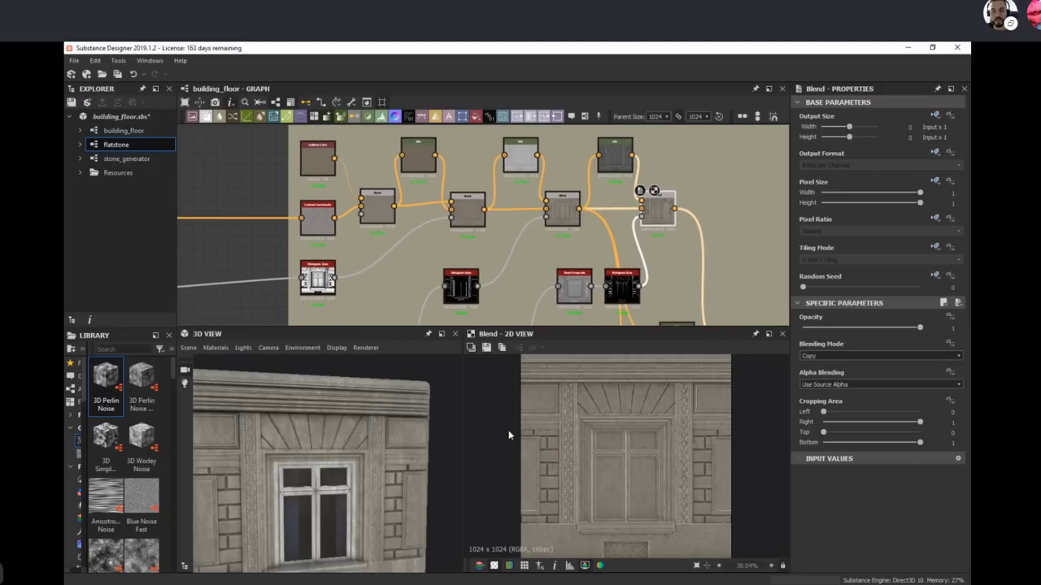
scroll(555, 472, "up", 3)
key("f")
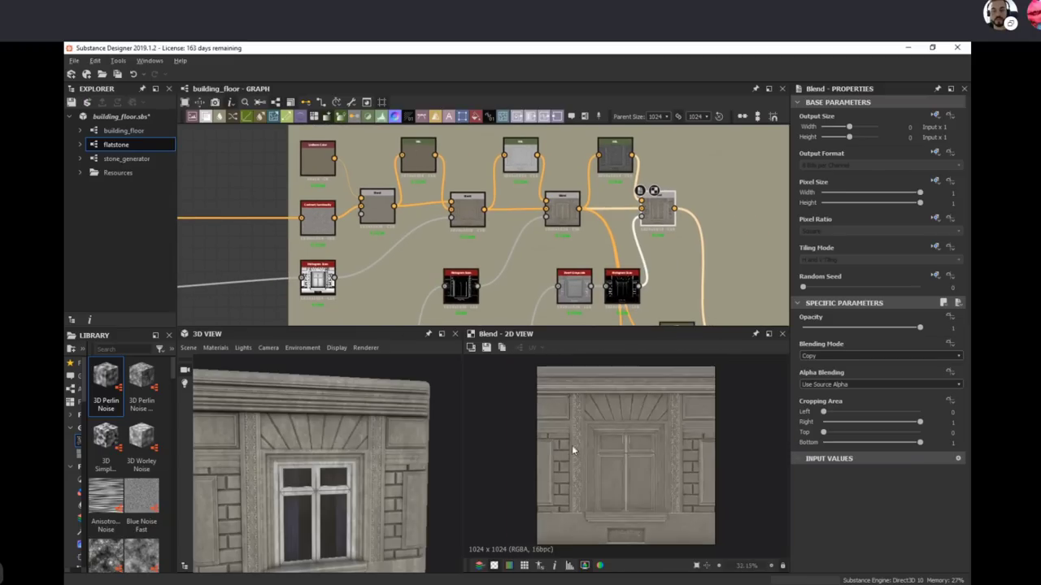
Step: Examine the first brick-variation blend and its histogram scan mask, and compare them with the facade in 3D
middle_click_drag(739, 319, 633, 218)
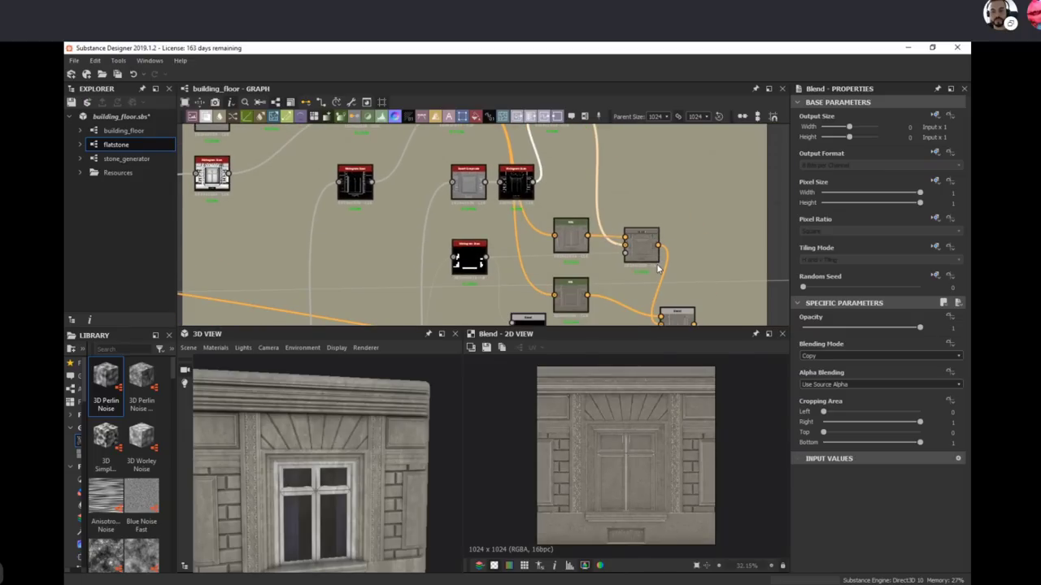
left_click(652, 255)
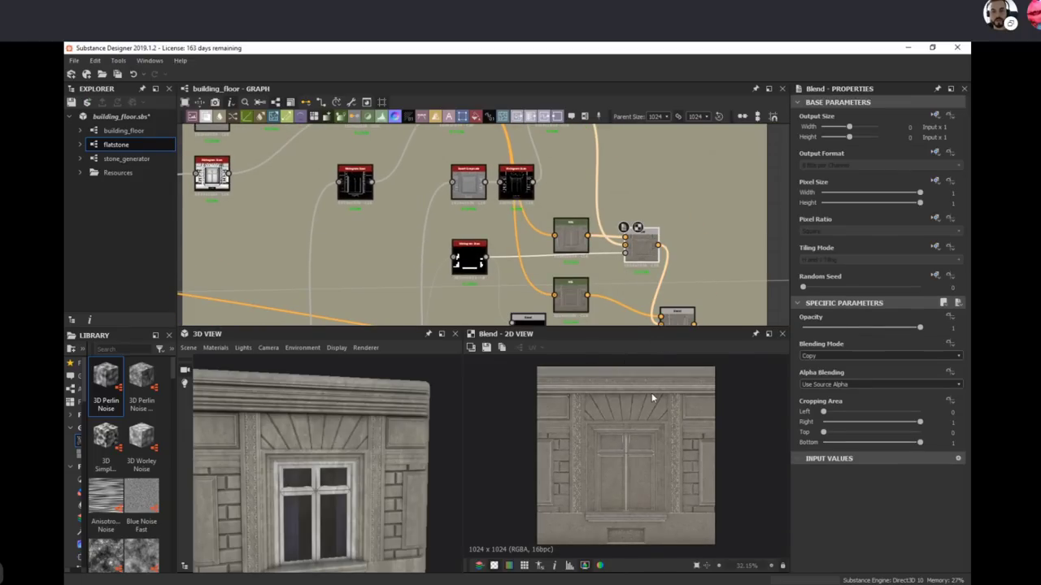
scroll(584, 458, "up", 2)
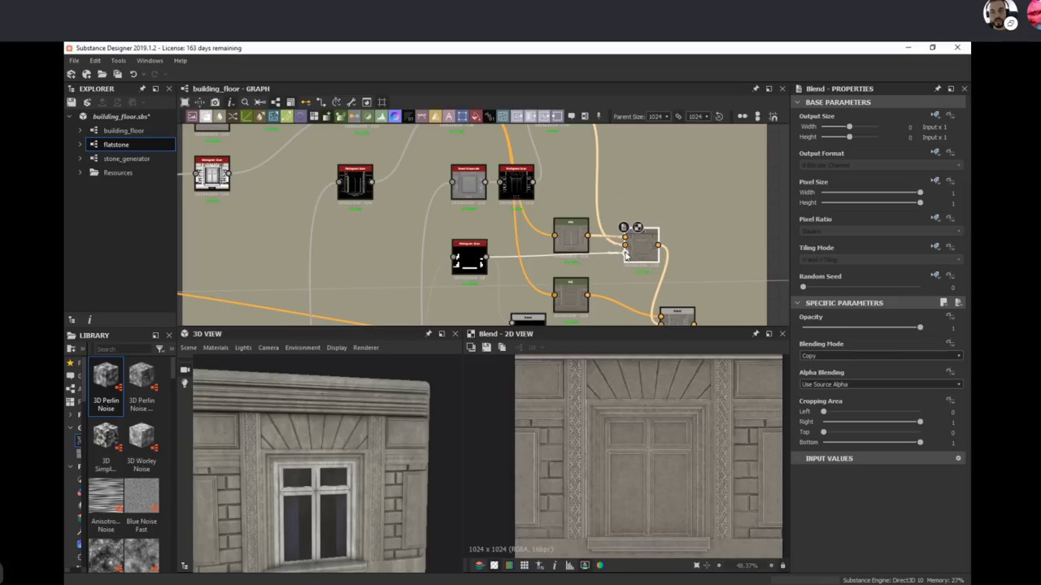
double_click(466, 265)
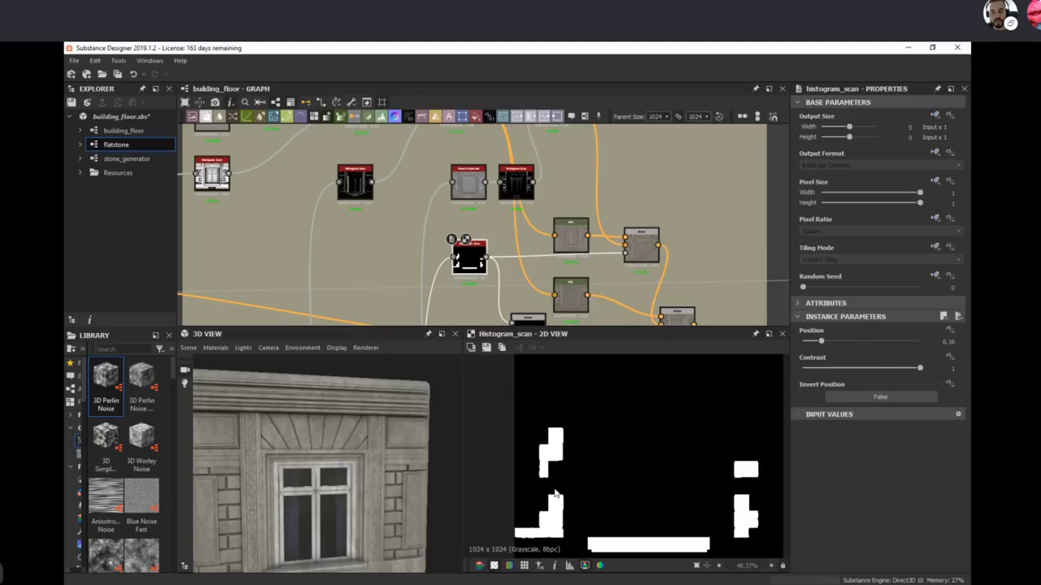
middle_click_drag(686, 507, 678, 470)
middle_click_drag(592, 271, 574, 227)
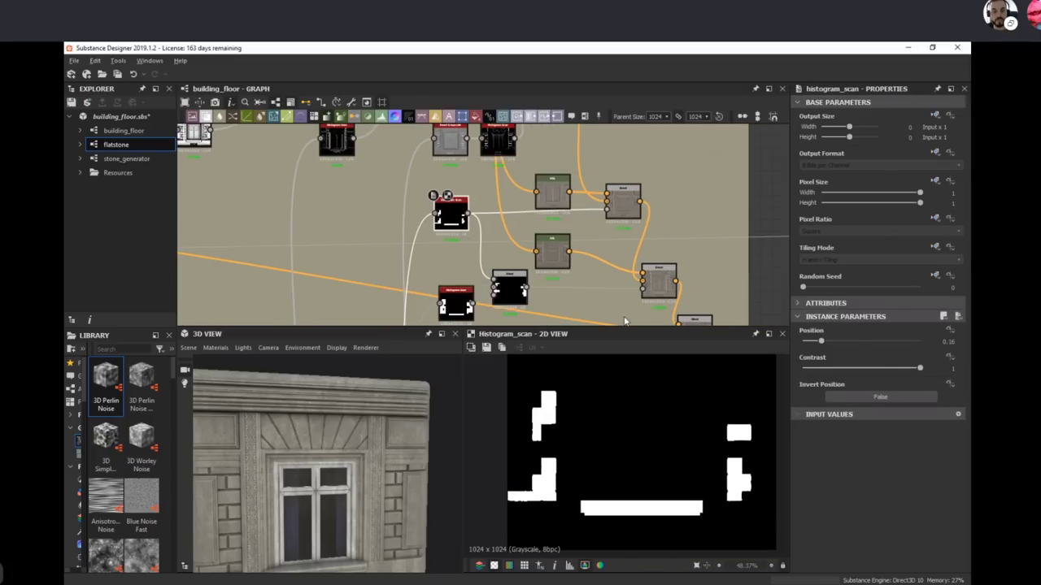
middle_click_drag(369, 485, 347, 432)
mouse_move(369, 493)
left_mouse_down()
mouse_move(336, 490)
mouse_move(353, 514)
mouse_move(331, 490)
mouse_move(369, 510)
left_mouse_up()
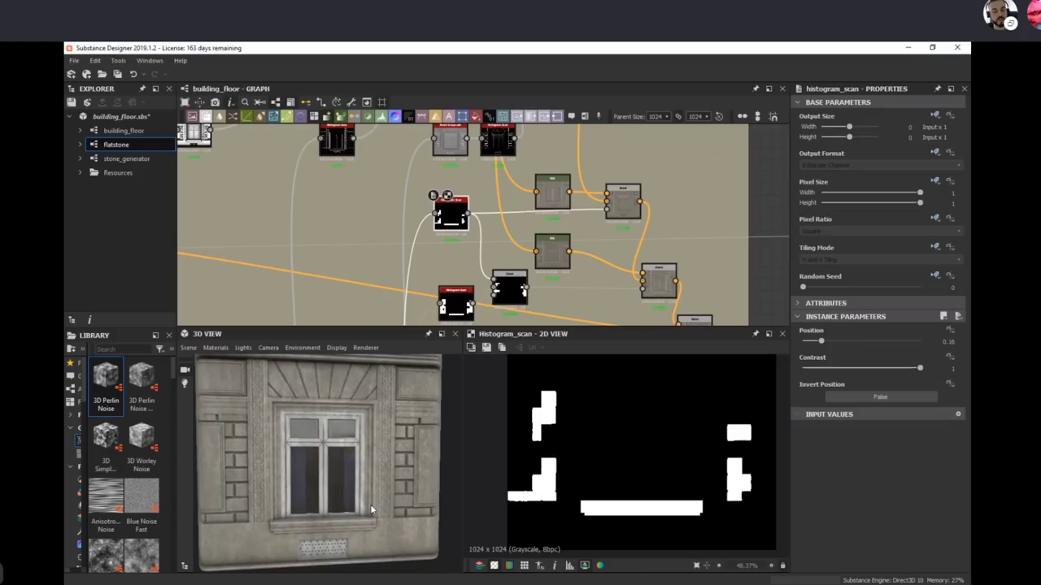
Step: Compare the outputs of the two consecutive brick-variation blends
double_click(625, 203)
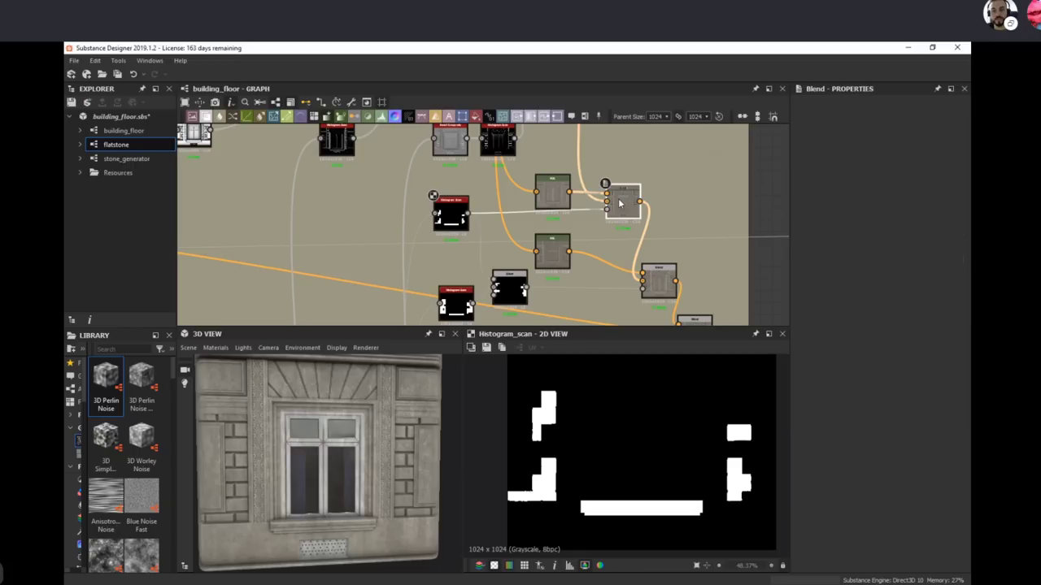
left_click(658, 281)
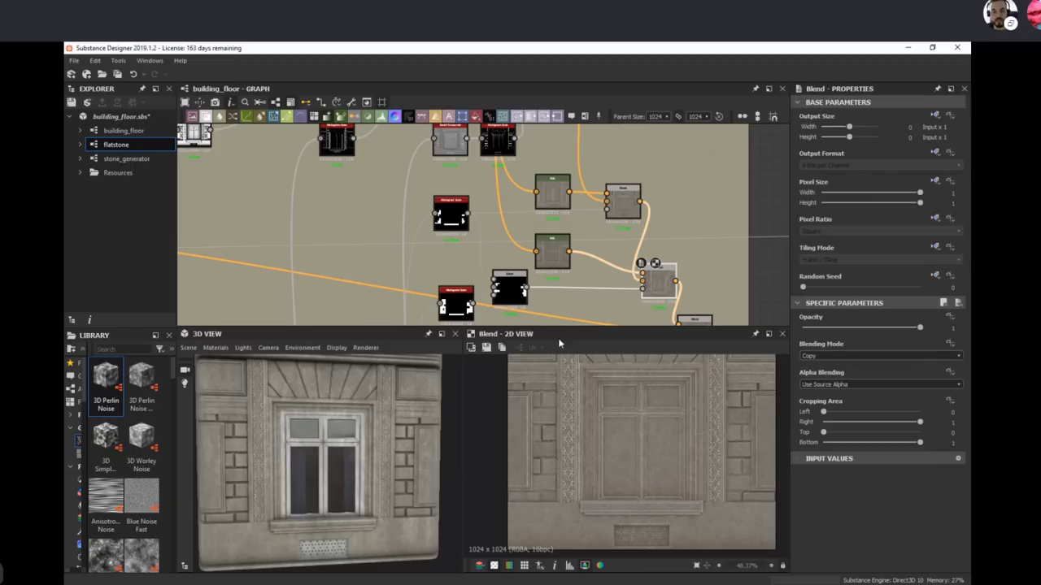
left_click(622, 200)
left_click(660, 283)
double_click(660, 283)
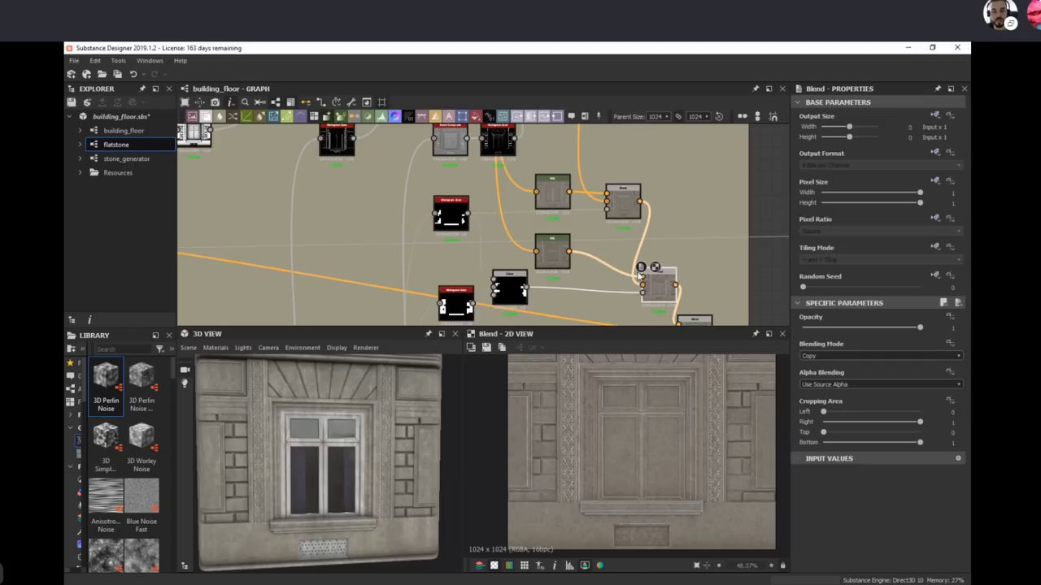
Step: Preview the last Flaststone blend, which combines the stone colour with the window
middle_click_drag(643, 281, 625, 230)
double_click(683, 279)
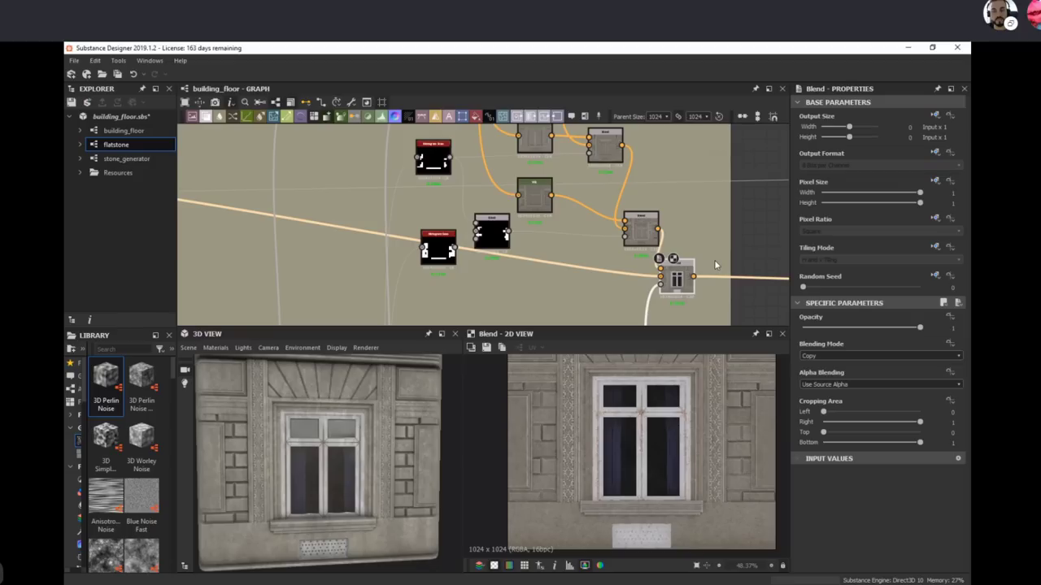
middle_click_drag(682, 226, 660, 182)
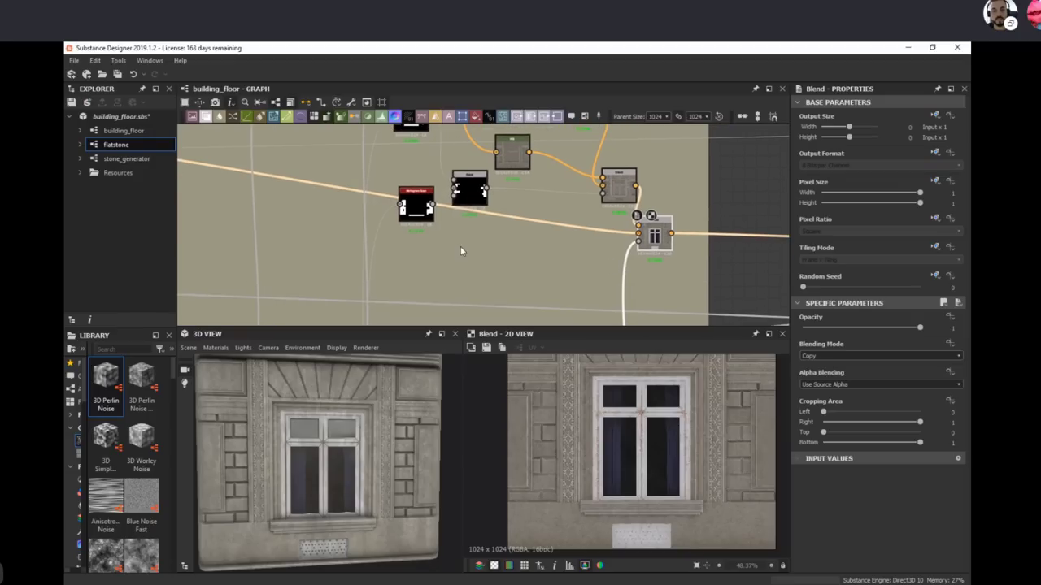
Step: Examine the inverted histogram scan brick mask and the second brick-variation blend
double_click(418, 213)
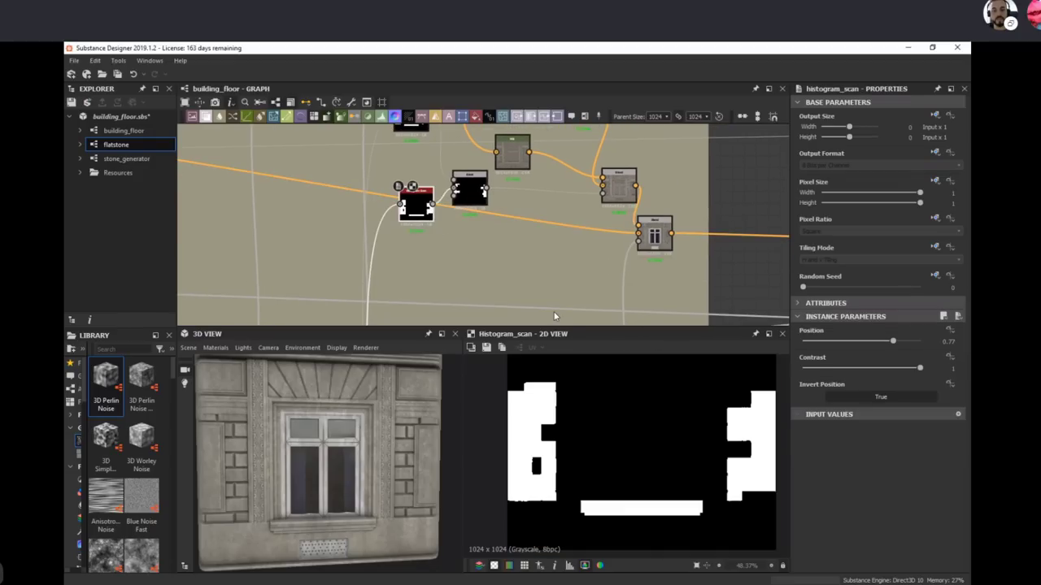
left_click(622, 191)
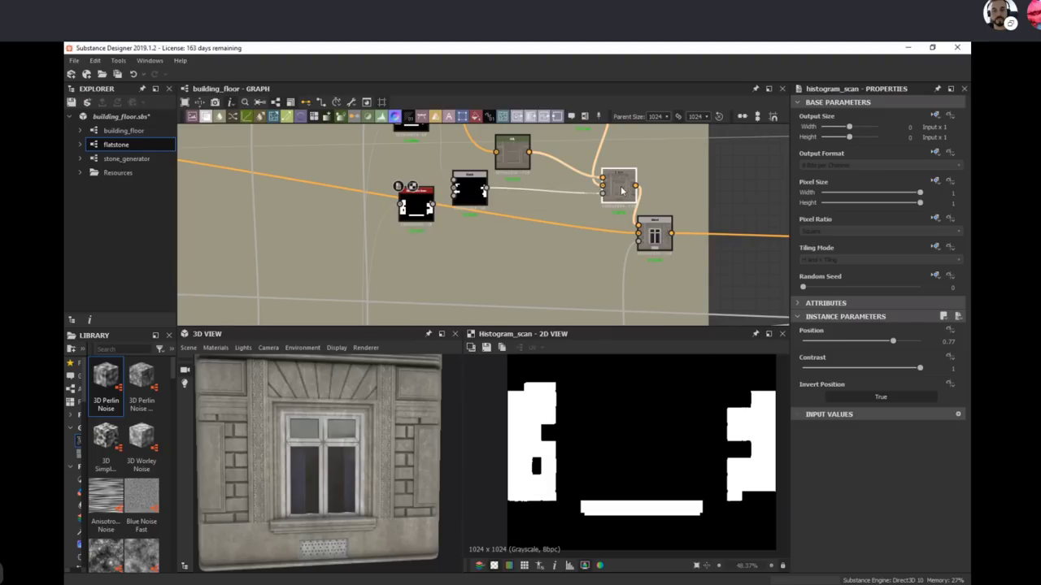
double_click(622, 191)
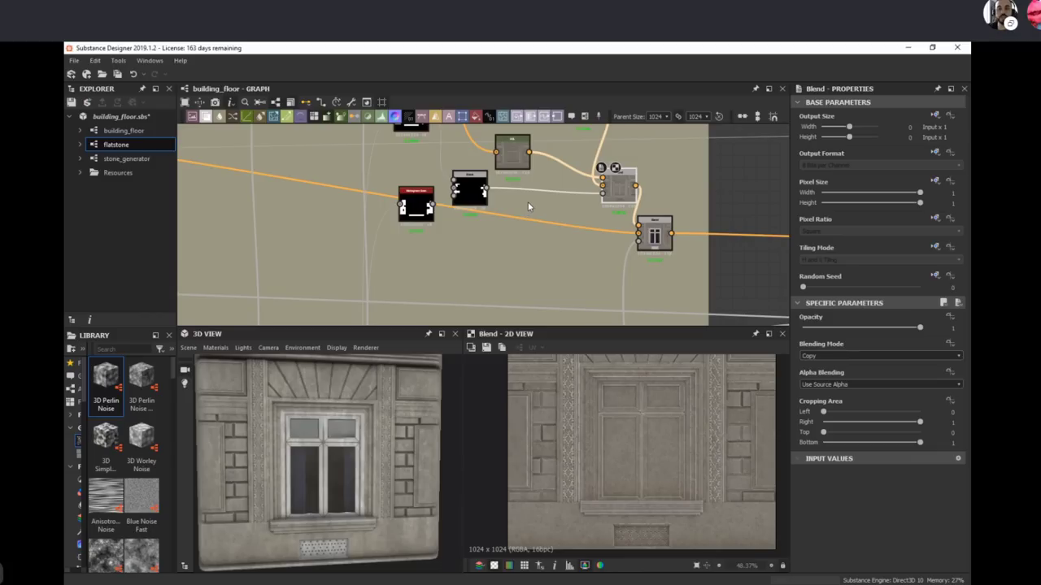
Step: Preview the whole final Flaststone colour blend again and look over the grayscale nodes below it
left_click(654, 235)
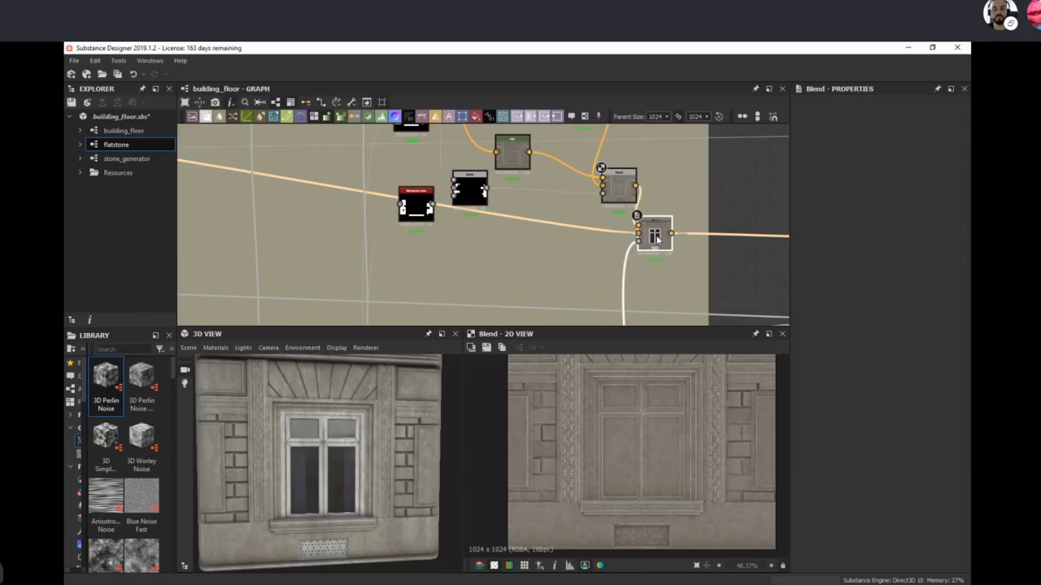
scroll(672, 447, "down", 2)
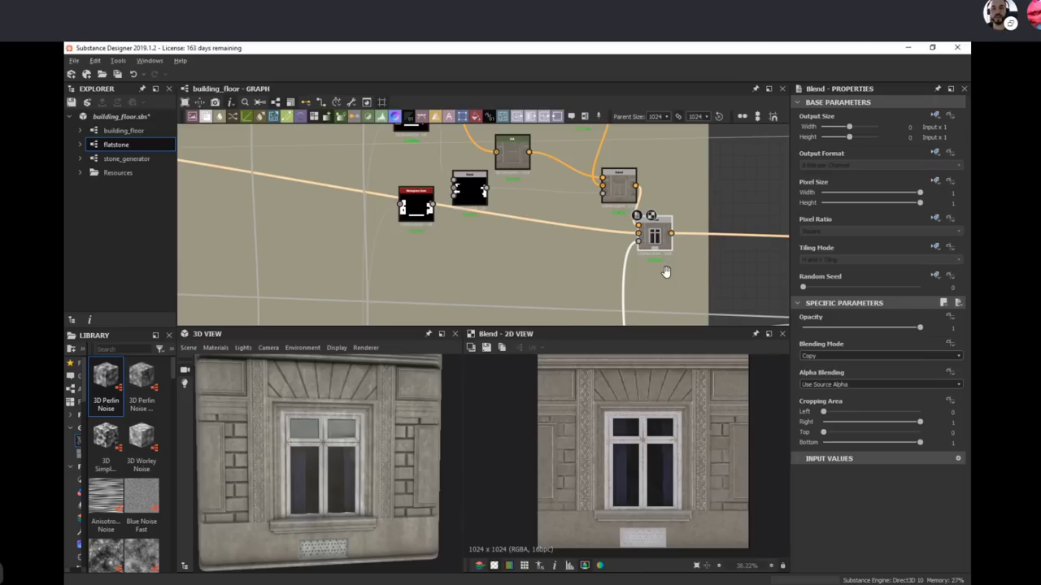
middle_click_drag(666, 272, 624, 186)
middle_click_drag(614, 243, 599, 146)
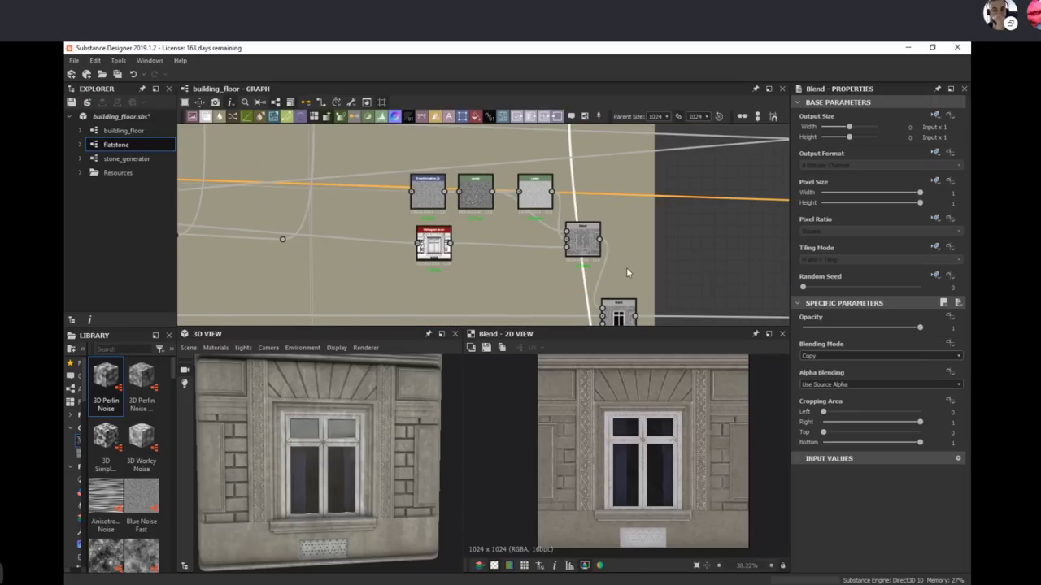
Step: Go back through the building_floor graph to the Pediment_Ornament frame
scroll(626, 272, "down", 5)
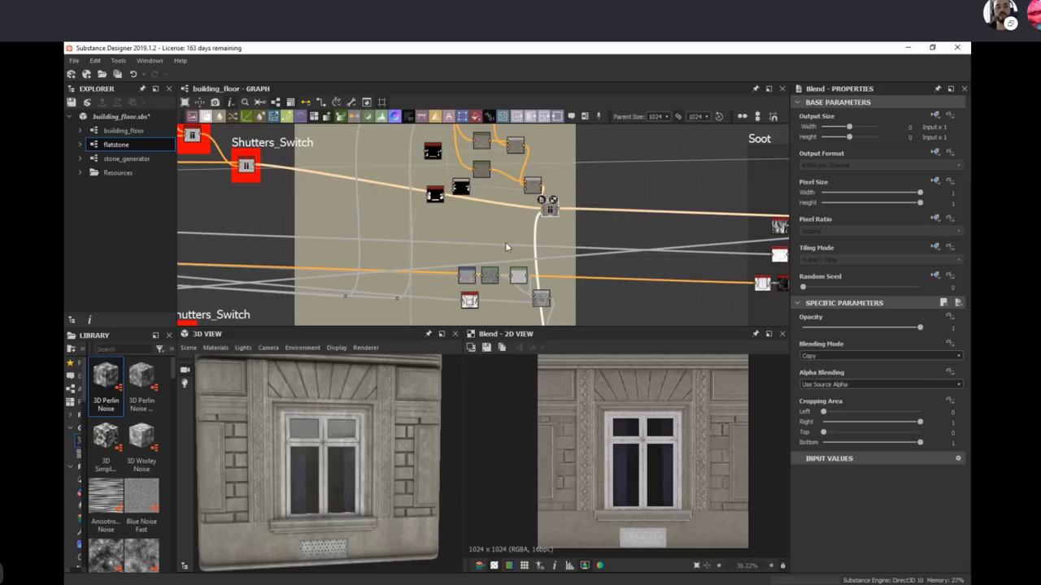
scroll(505, 241, "down", 5)
scroll(582, 250, "down", 2)
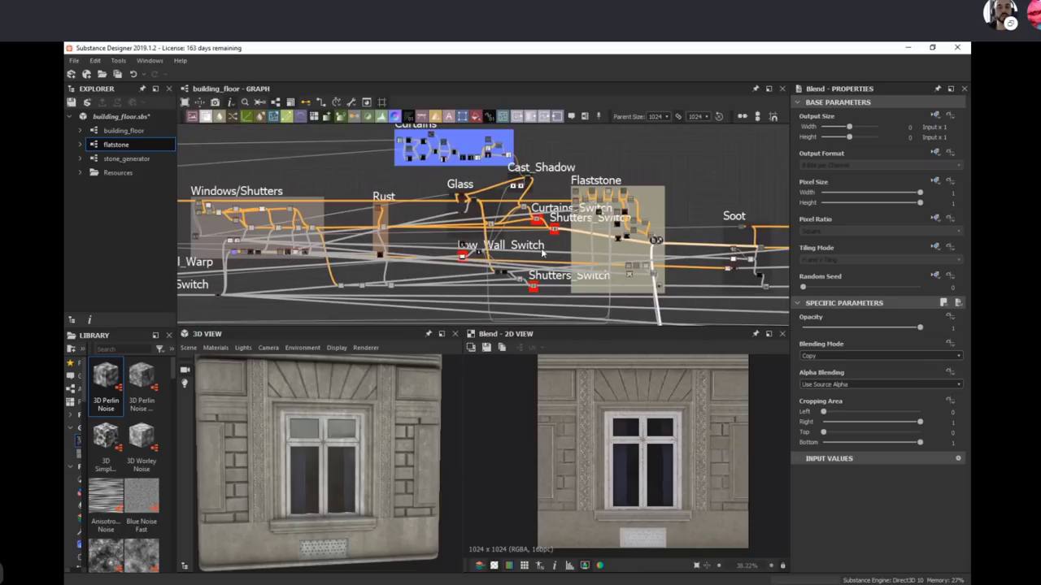
middle_click_drag(470, 206, 741, 239)
scroll(437, 228, "down", 3)
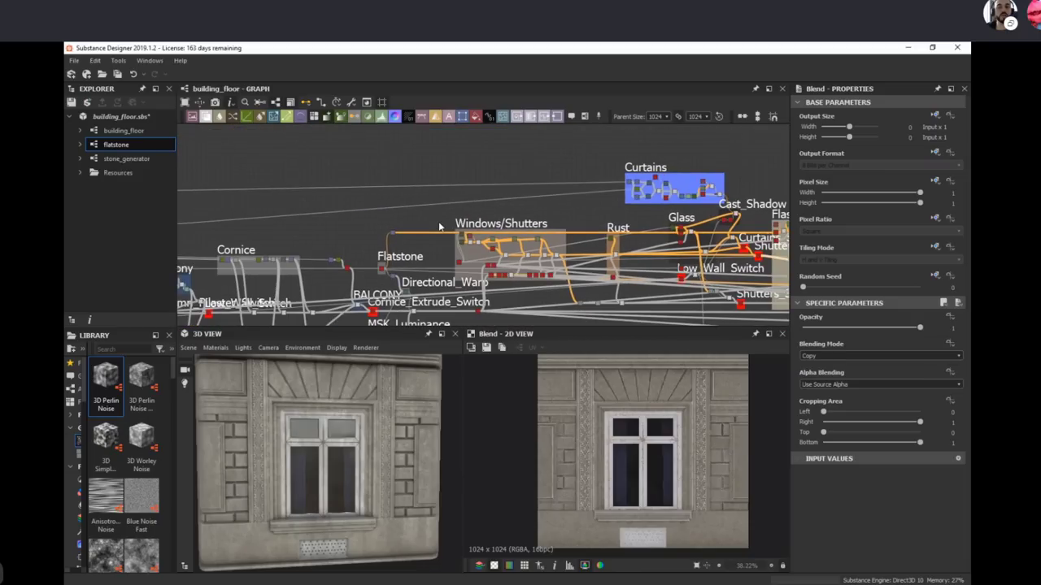
middle_click_drag(347, 224, 729, 228)
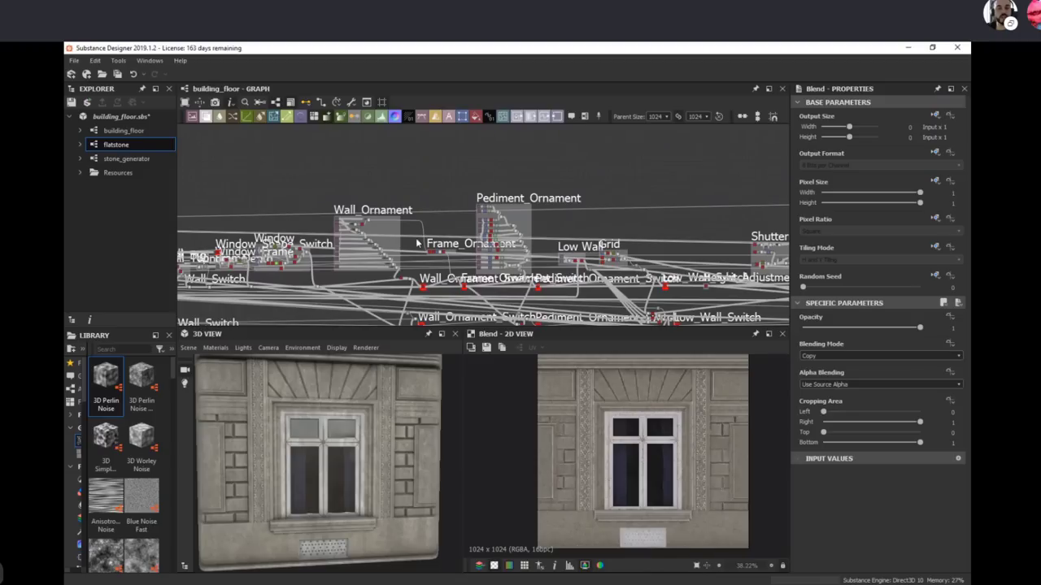
scroll(532, 229, "up", 4)
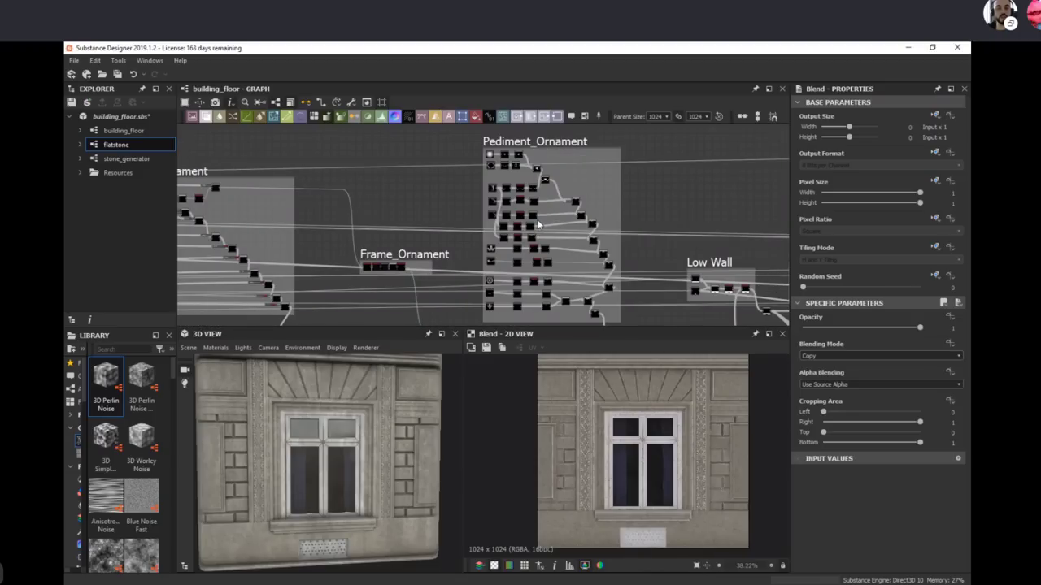
Step: Preview the circular ornament bitmap that starts the first row of the Pediment_Ornament frame
scroll(494, 162, "up", 5)
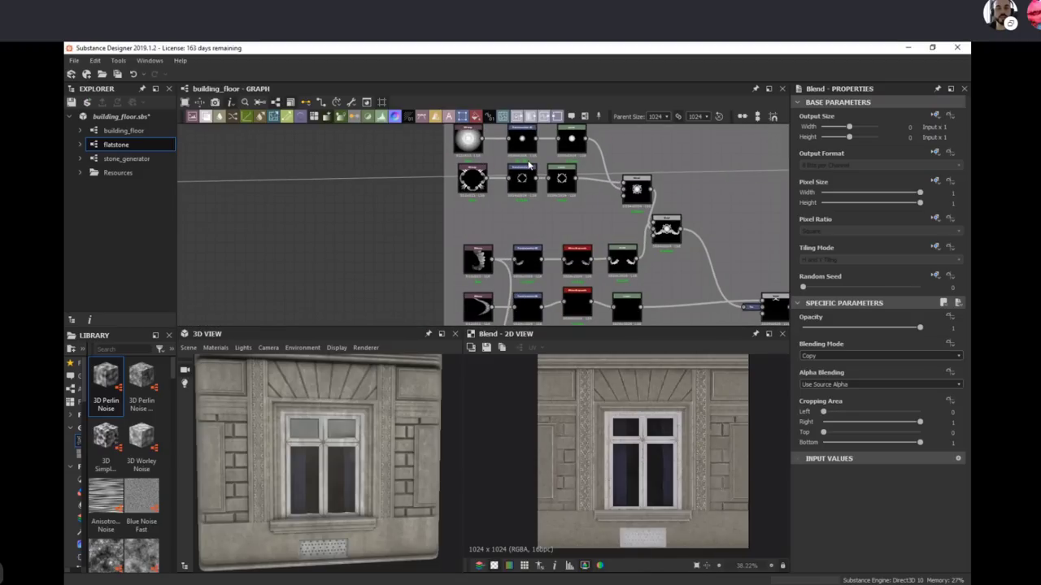
scroll(543, 184, "down", 2)
scroll(544, 185, "up", 3)
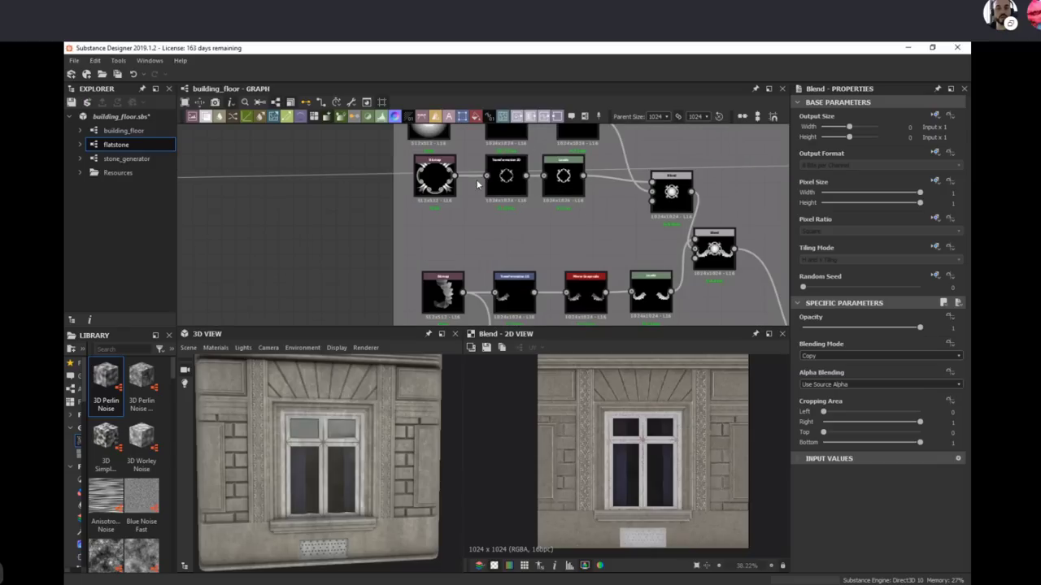
scroll(515, 184, "up", 3)
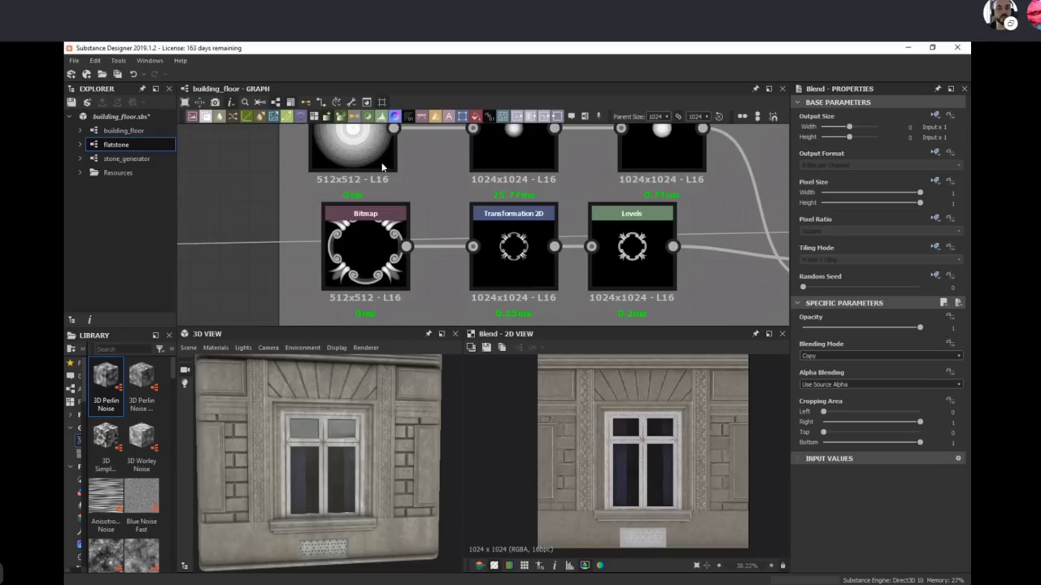
left_click(363, 134)
left_click(818, 386)
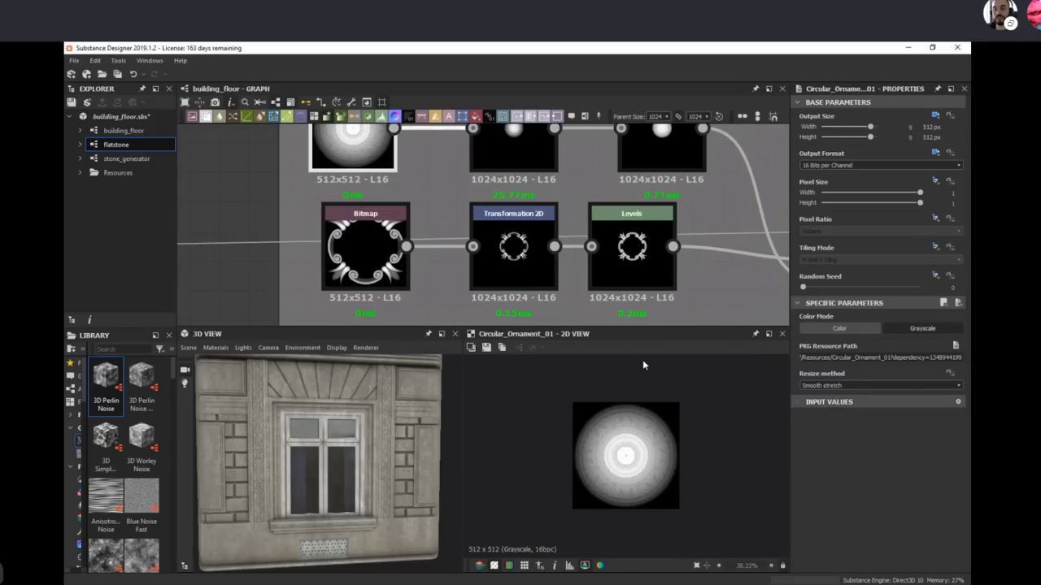
middle_click_drag(438, 191, 456, 248)
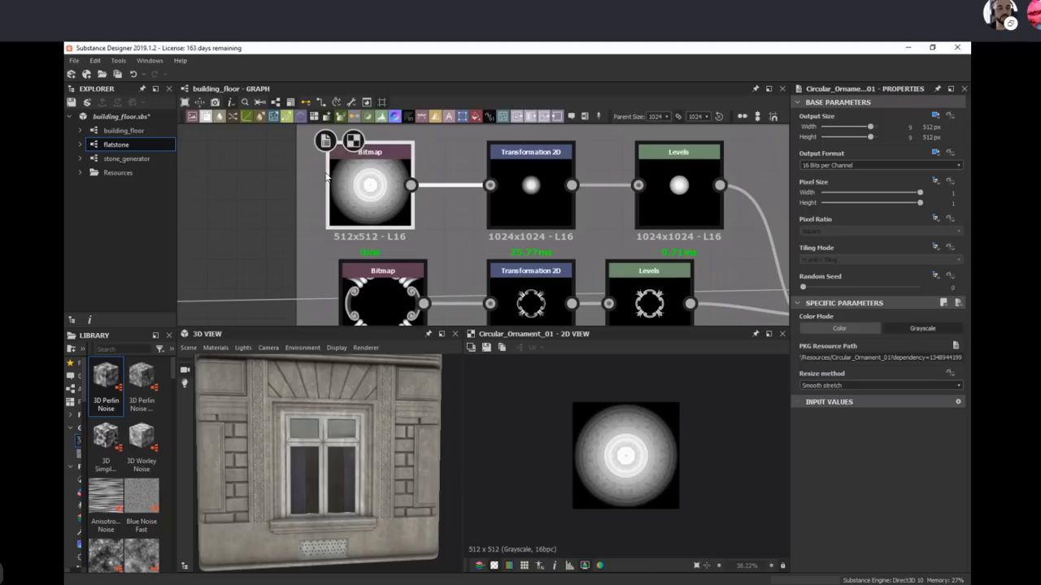
Step: Expand the package's Resources and view the Flower_01 image, then return to the circular ornament bitmap's preview
left_click(80, 172)
left_click(141, 187)
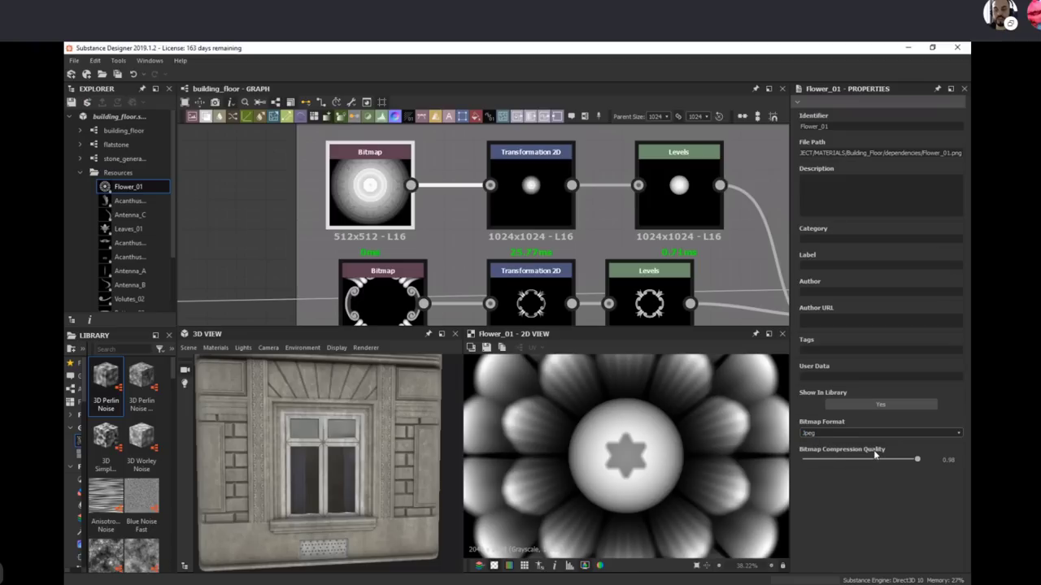
double_click(382, 168)
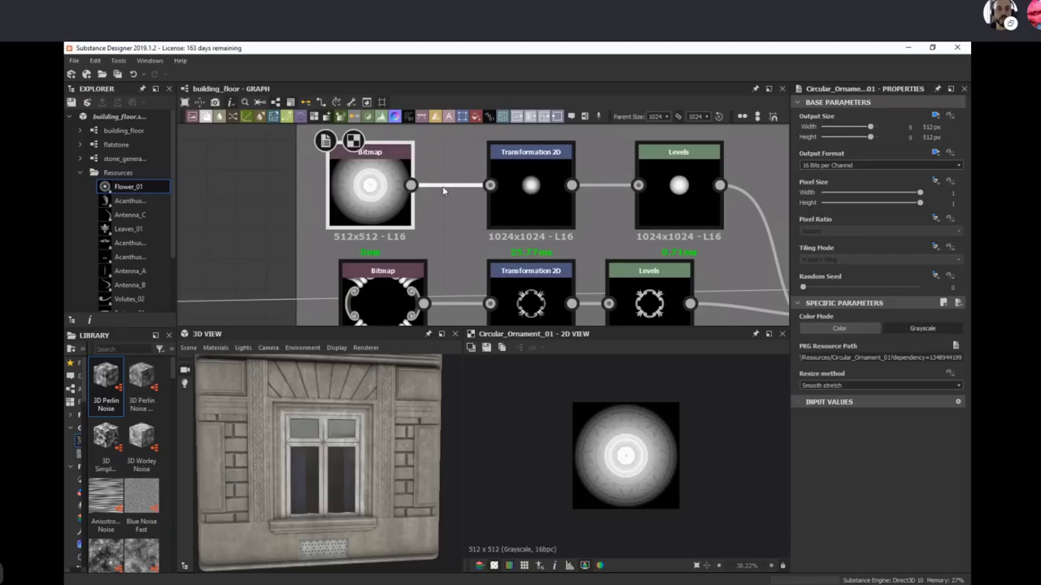
Step: Look through the full list of ornament images in the package's Resources and collapse the folder again
scroll(406, 206, "down", 3)
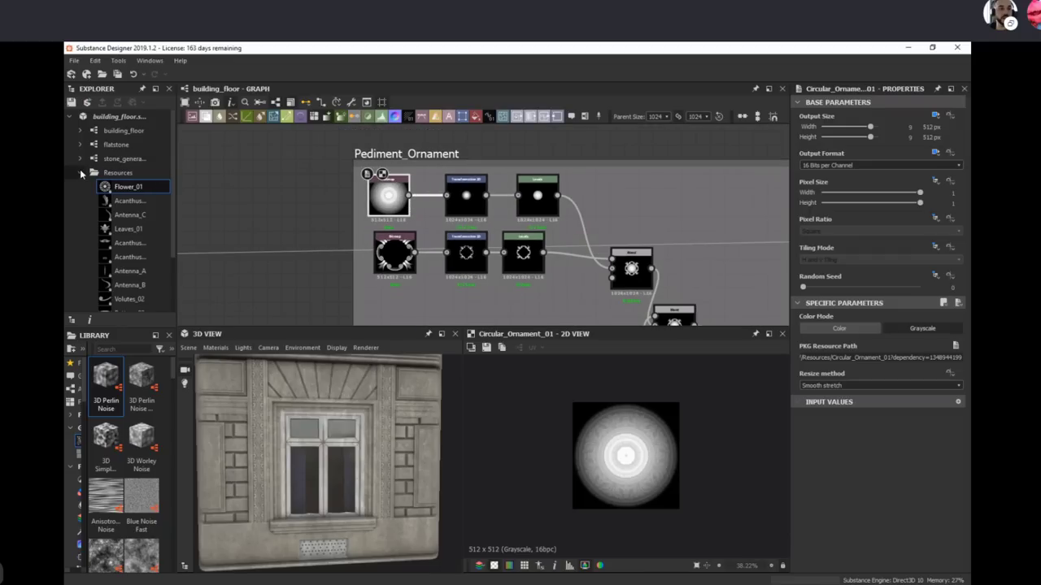
scroll(134, 235, "down", 3)
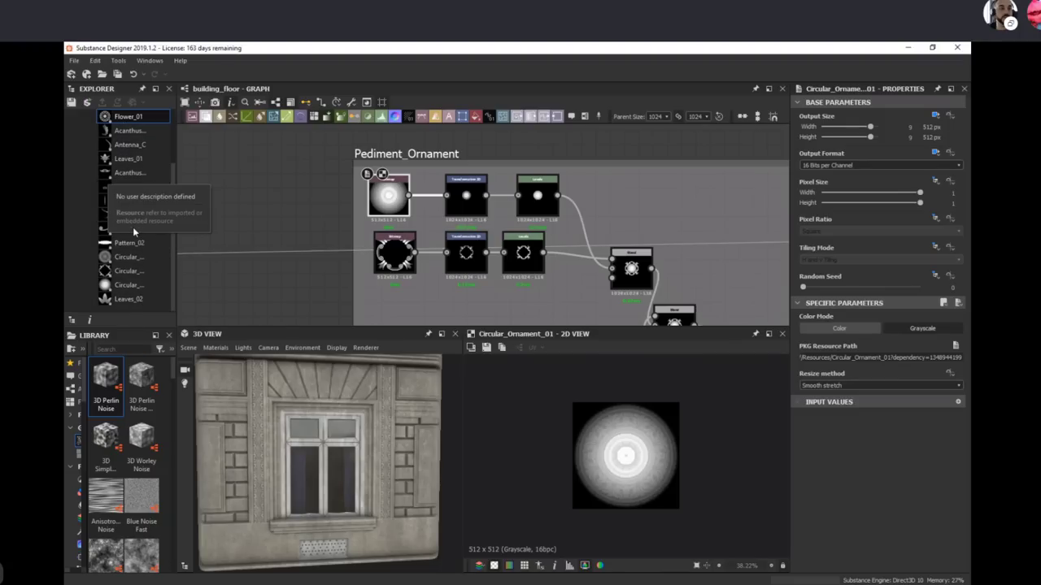
scroll(134, 244, "up", 2)
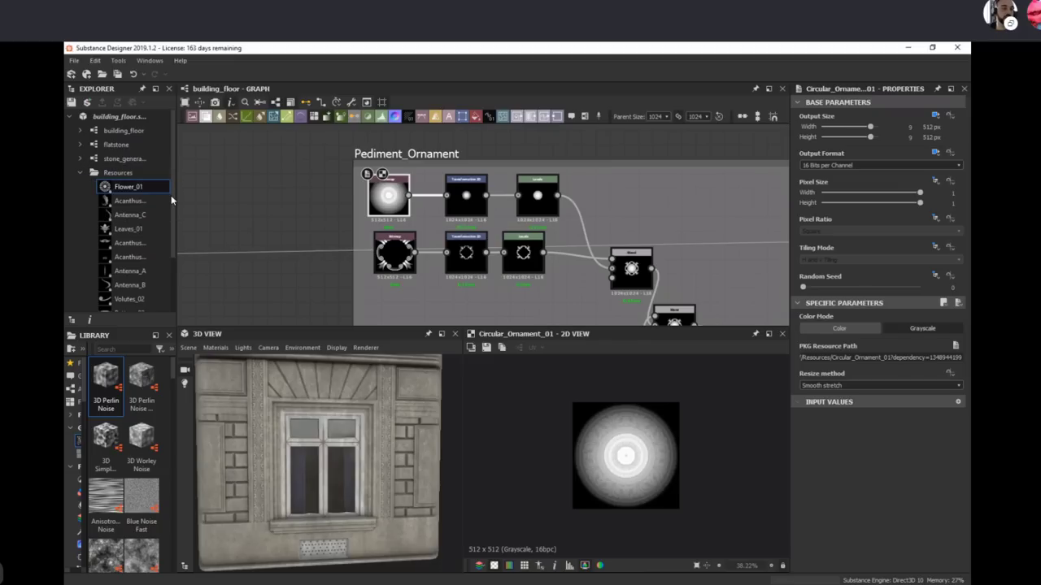
scroll(319, 241, "down", 2)
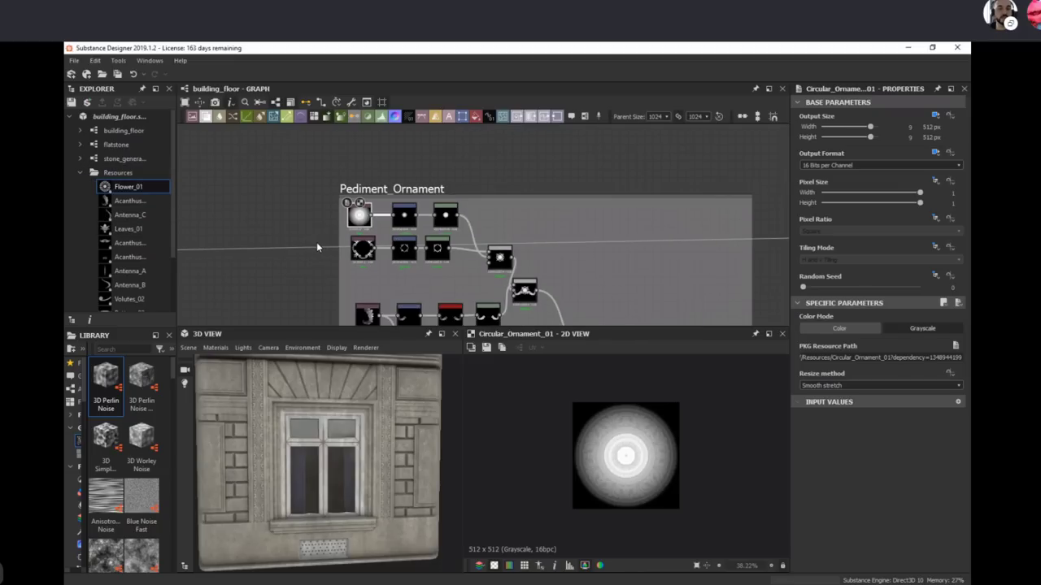
left_click(80, 173)
Step: Follow the building_floor graph from the Pediment_Ornament frame past the Balcony and Cornice frames to the Flaststone and Soot frames
middle_click_drag(484, 321, 418, 262)
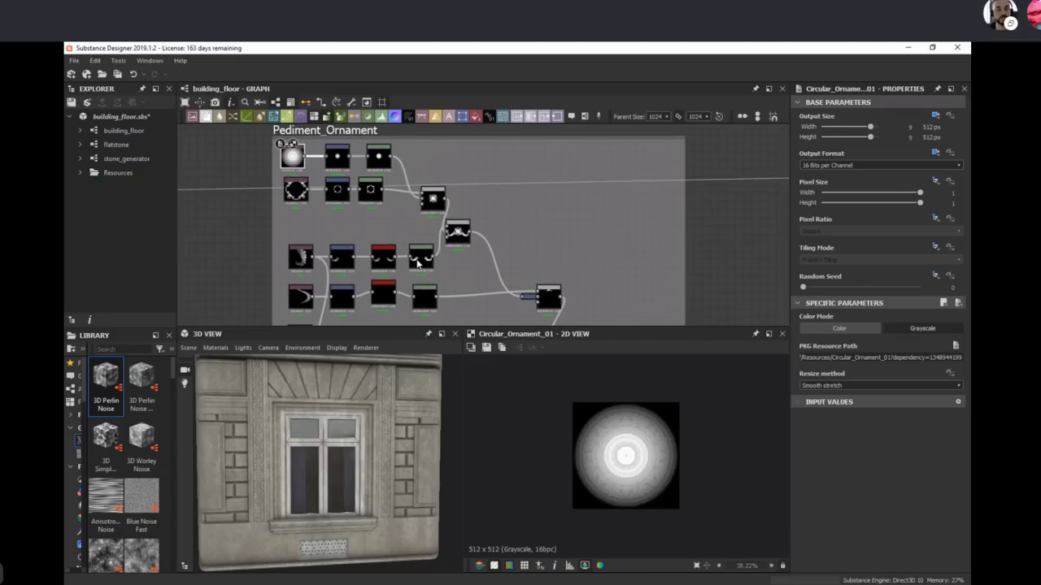
scroll(526, 285, "down", 4)
middle_click_drag(654, 316, 228, 180)
scroll(505, 218, "down", 1)
scroll(622, 246, "down", 1)
middle_click_drag(774, 272, 611, 274)
scroll(609, 270, "down", 2)
middle_click_drag(754, 276, 553, 278)
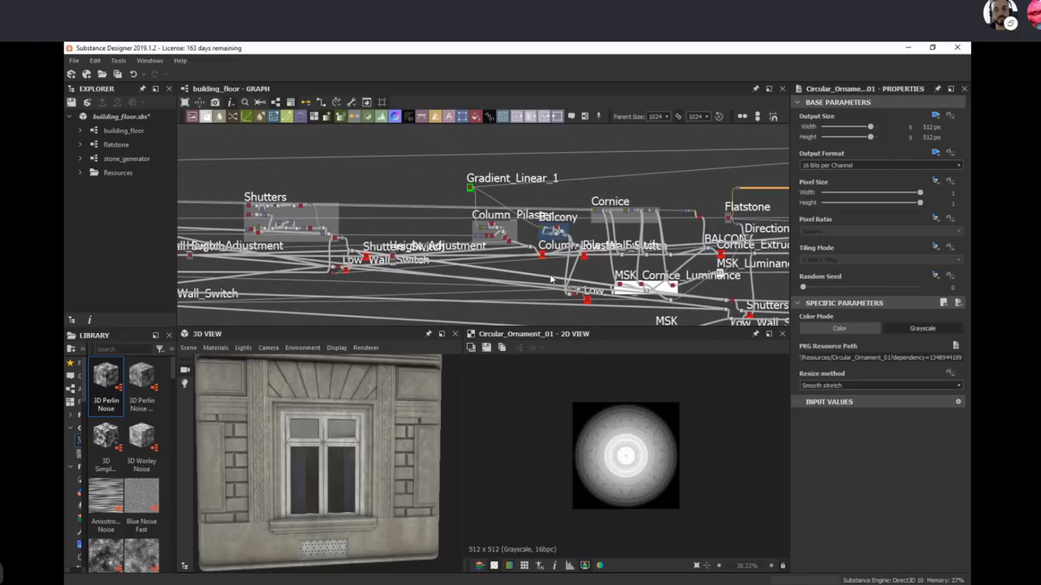
scroll(577, 275, "up", 2)
scroll(625, 274, "up", 3)
middle_click_drag(625, 273, 381, 303)
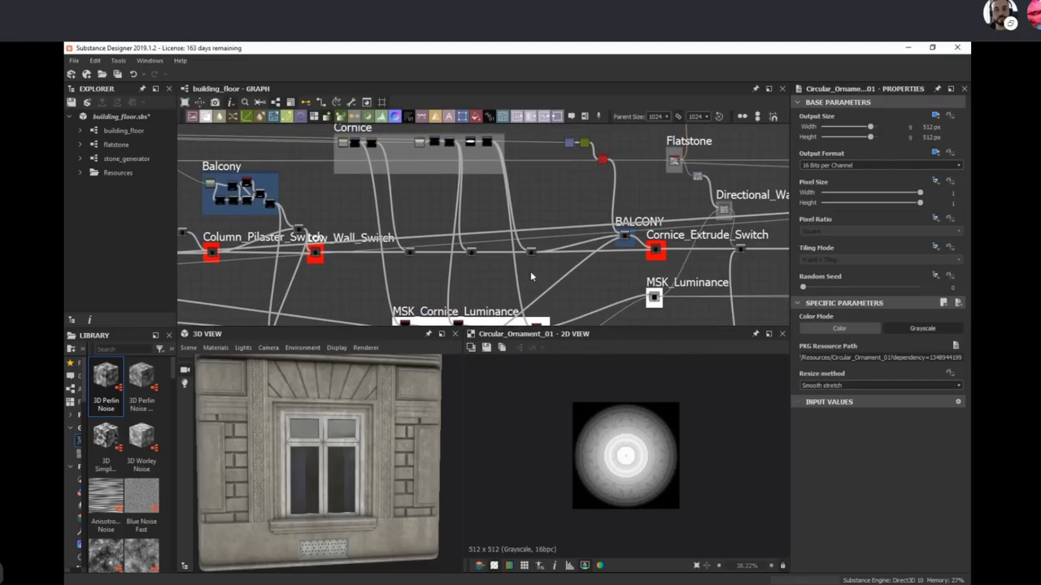
scroll(532, 273, "down", 3)
middle_click_drag(547, 272, 330, 269)
middle_click_drag(537, 268, 353, 261)
scroll(579, 240, "up", 3)
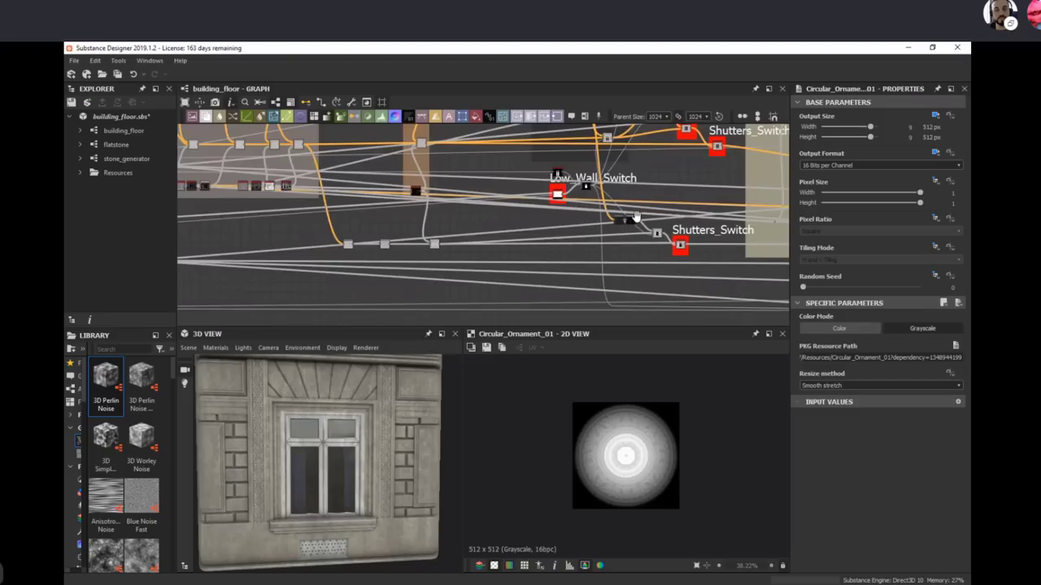
middle_click_drag(637, 217, 537, 254)
middle_click_drag(621, 235, 413, 257)
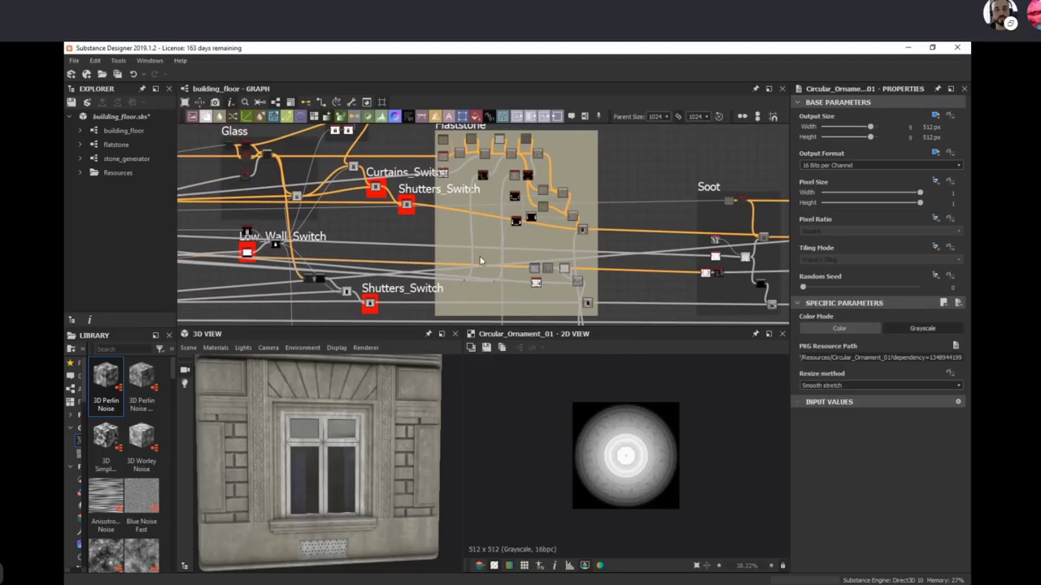
scroll(422, 258, "down", 3)
middle_click_drag(518, 259, 480, 251)
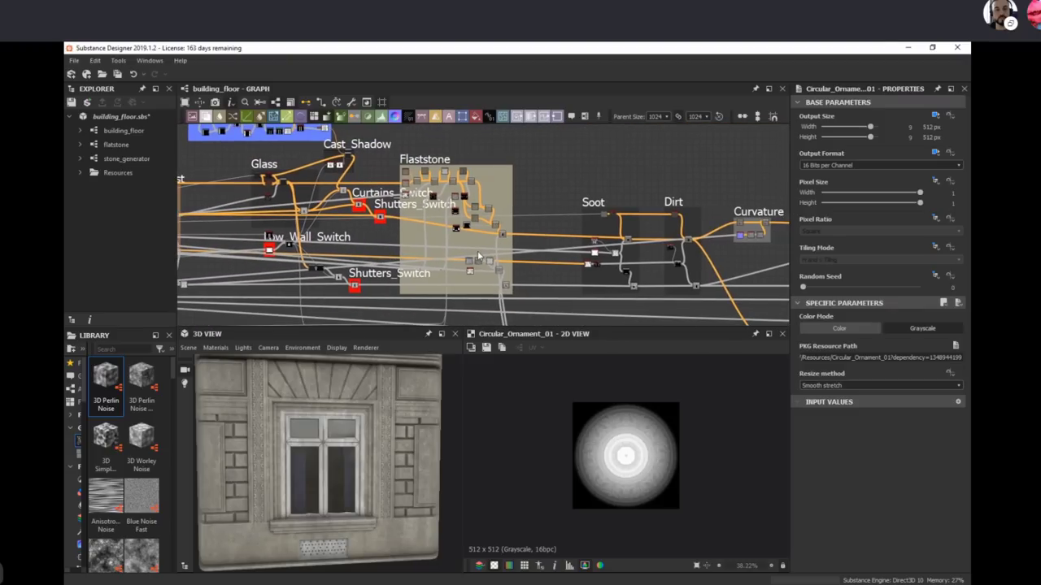
Step: Preview the last colour Blend node in the Flaststone frame, where the window is combined with the stone
scroll(480, 247, "up", 3)
scroll(504, 234, "up", 2)
double_click(526, 227)
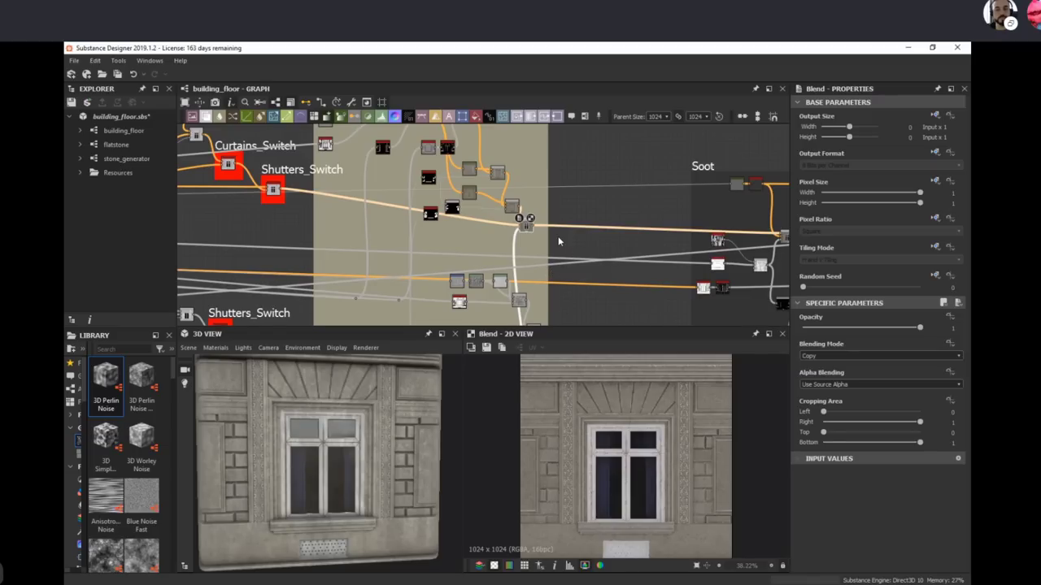
scroll(555, 234, "up", 3)
middle_click_drag(635, 242, 646, 269)
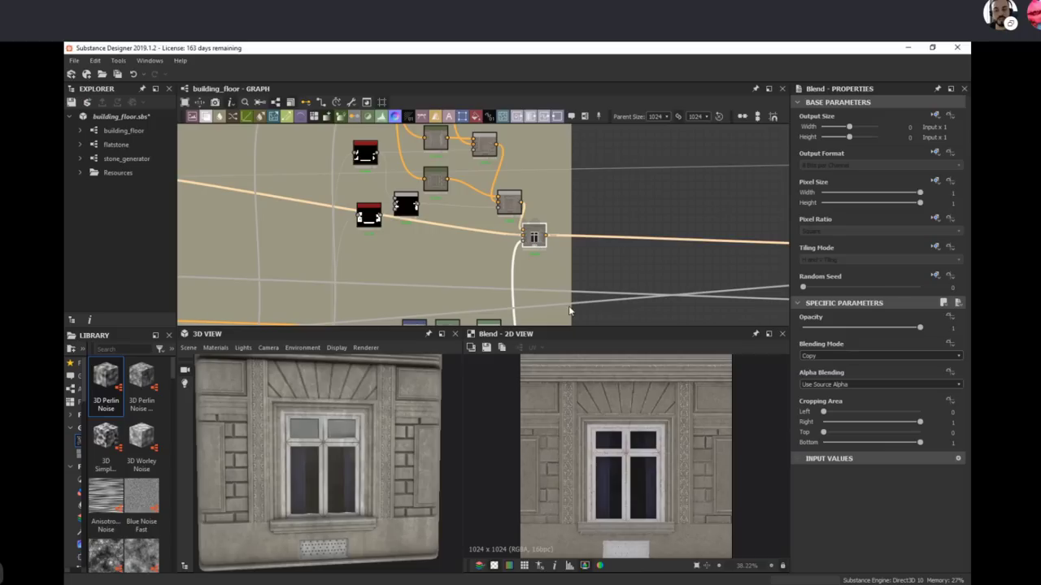
left_click(530, 232)
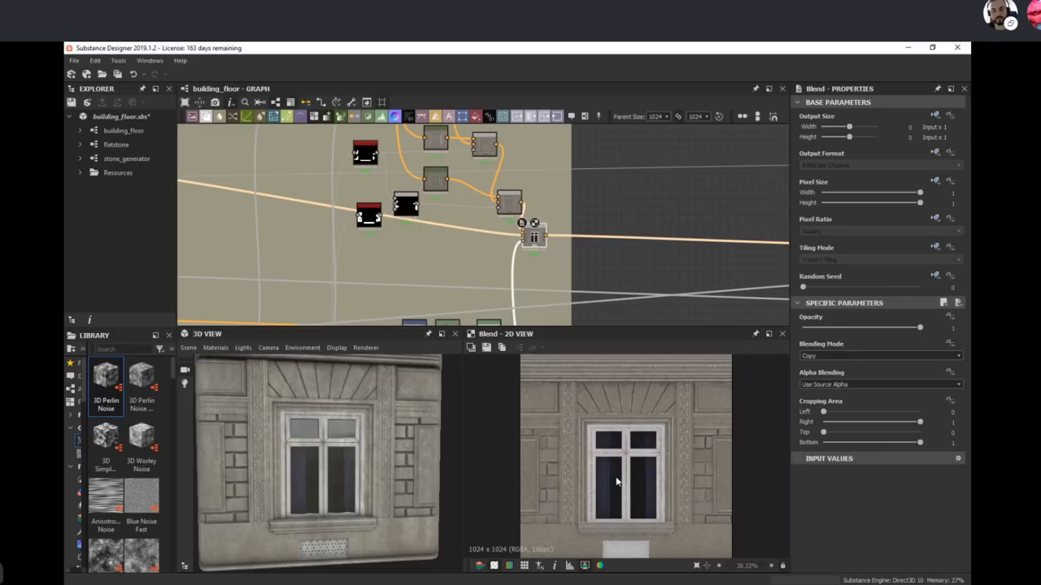
Step: Follow the colour connection into the Soot frame and preview its Blend node on the facade
middle_click_drag(724, 246, 520, 249)
scroll(520, 249, "down", 1)
middle_click_drag(639, 241, 739, 239)
middle_click_drag(579, 281, 332, 280)
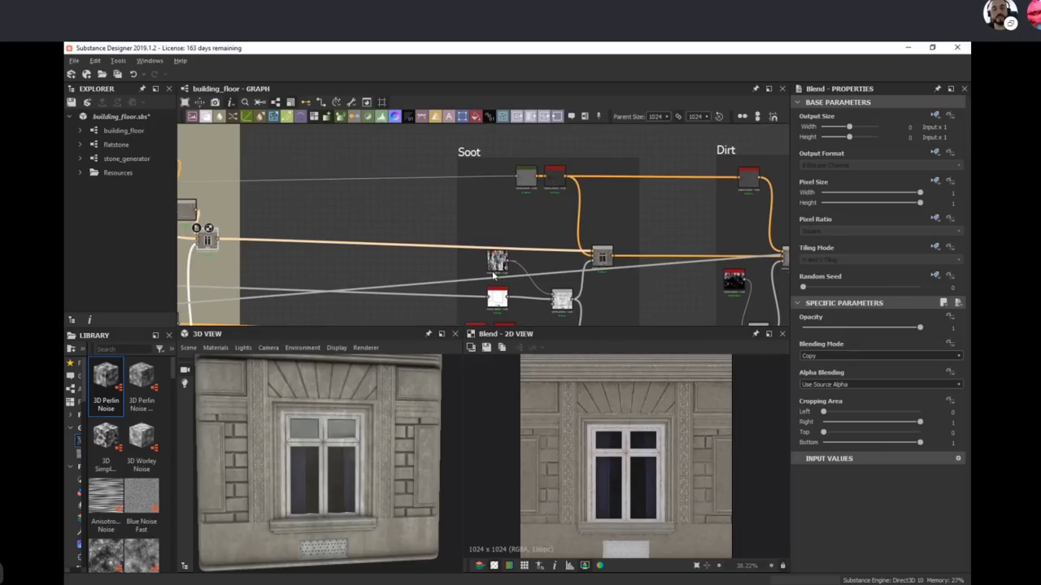
double_click(604, 258)
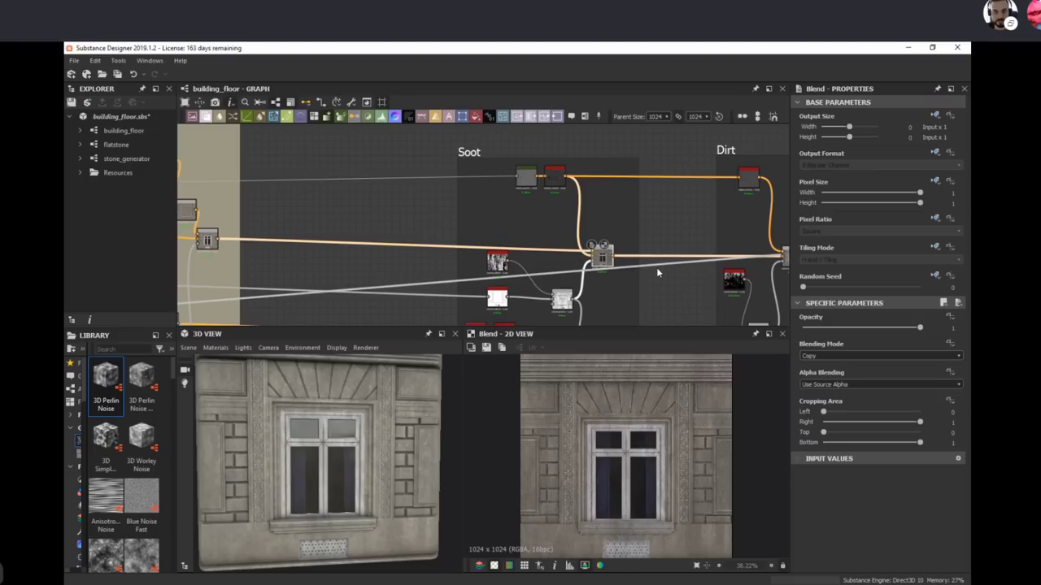
middle_click_drag(656, 268, 631, 280)
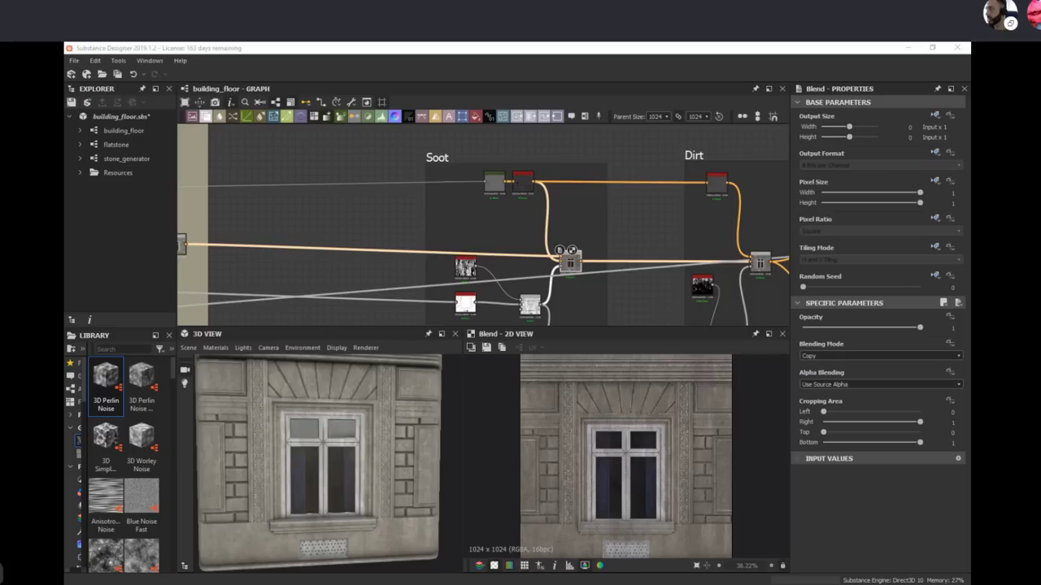
Step: Switch to the browser's ArtStation page, view the Haussmannian building balcony render at full size, and minimize the browser
left_click_drag(969, 358, 662, 47)
scroll(568, 297, "down", 10)
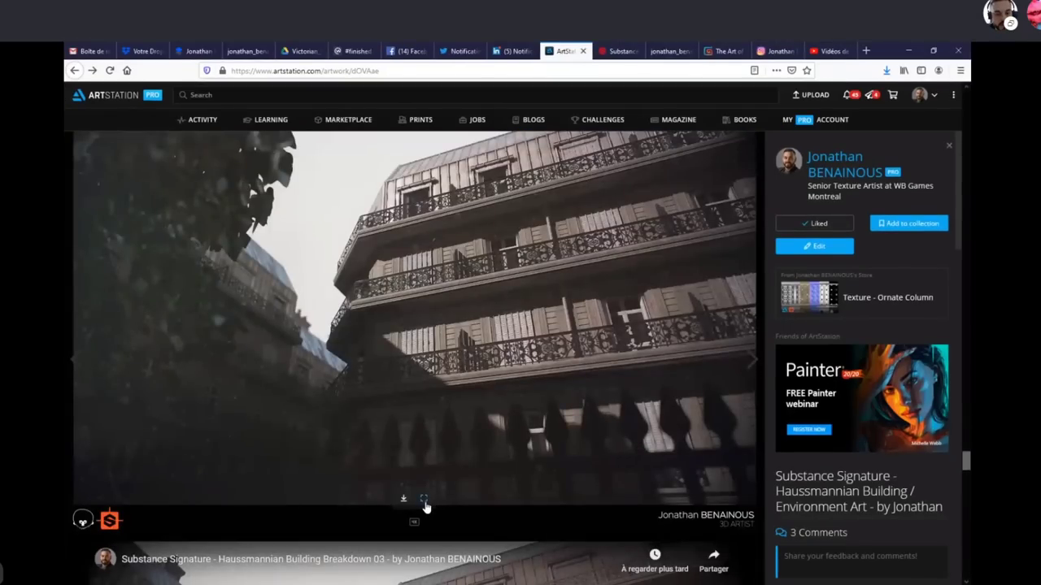
left_click(424, 499)
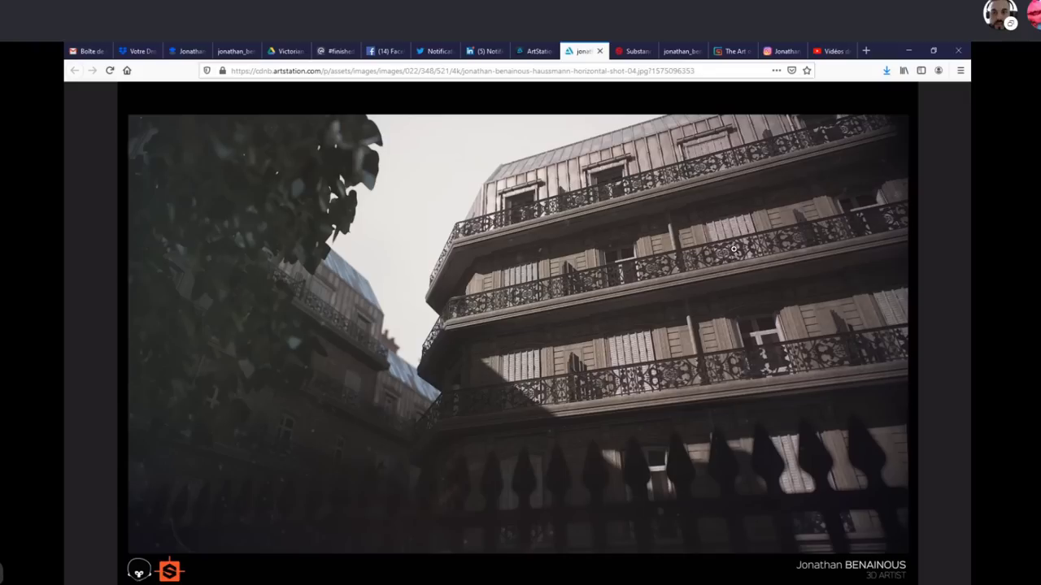
left_click(909, 50)
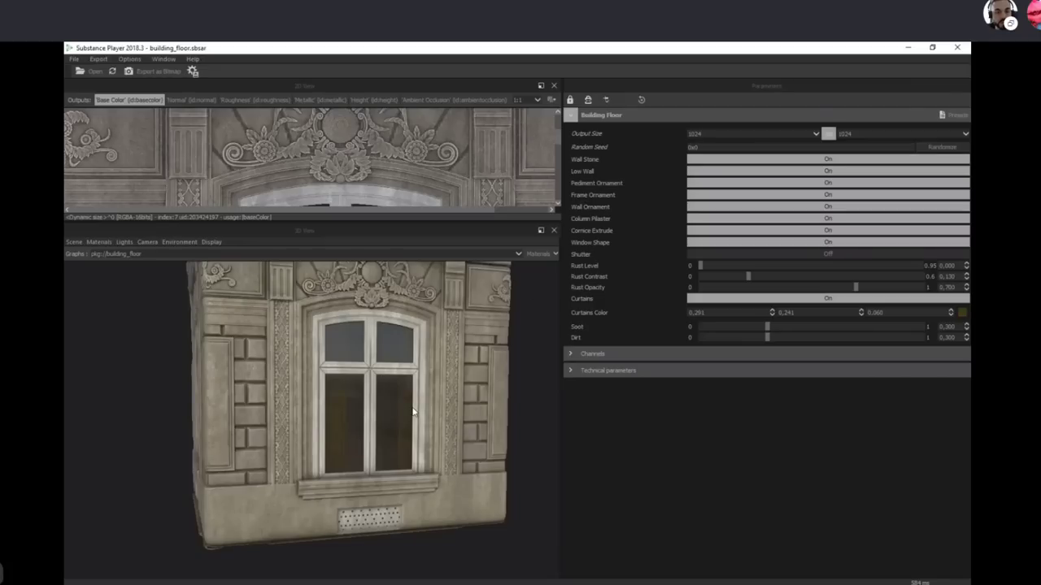
Step: In Substance Player, bring the whole building_floor facade into view and raise its Soot parameter to 0.524
left_click_drag(412, 408, 397, 415)
middle_click_drag(397, 414, 419, 474)
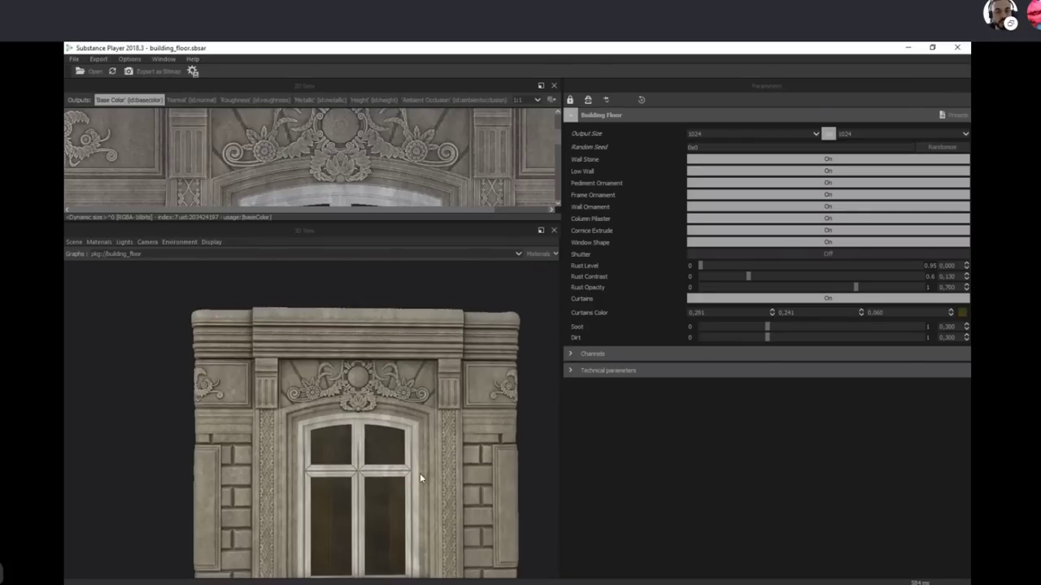
scroll(419, 473, "down", 2)
left_click_drag(419, 473, 440, 477)
middle_click_drag(440, 477, 442, 458)
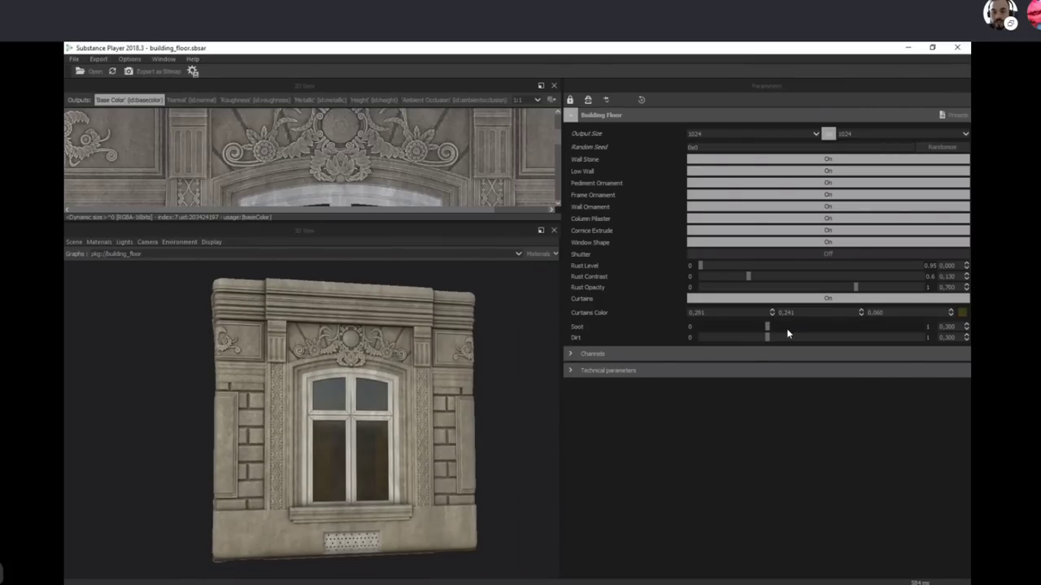
left_click_drag(773, 329, 816, 328)
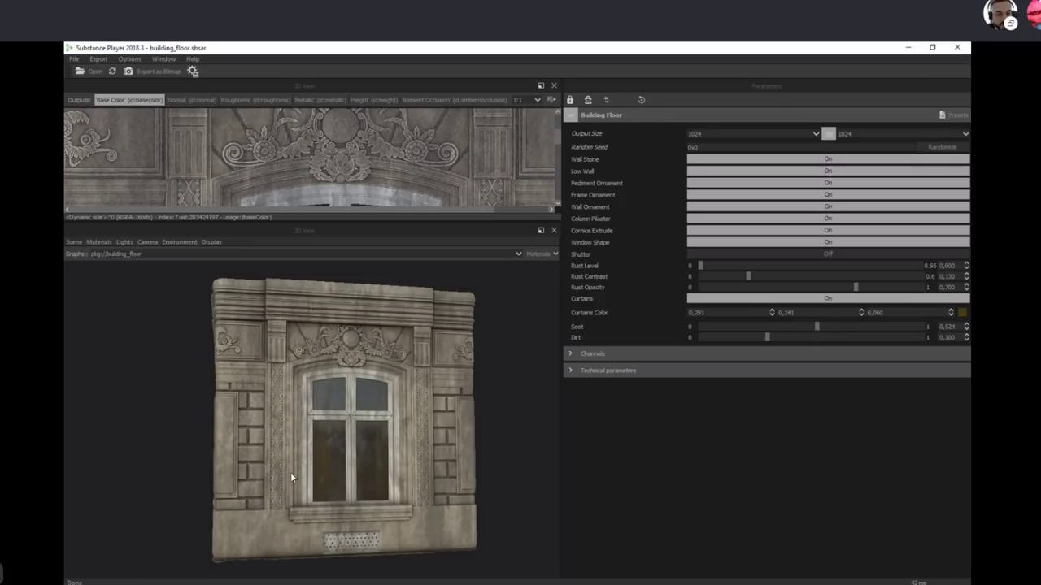
Step: Inspect the soot on the facade and window glass from several angles, and raise the Dirt parameter to 0.755
left_click_drag(290, 472, 410, 485)
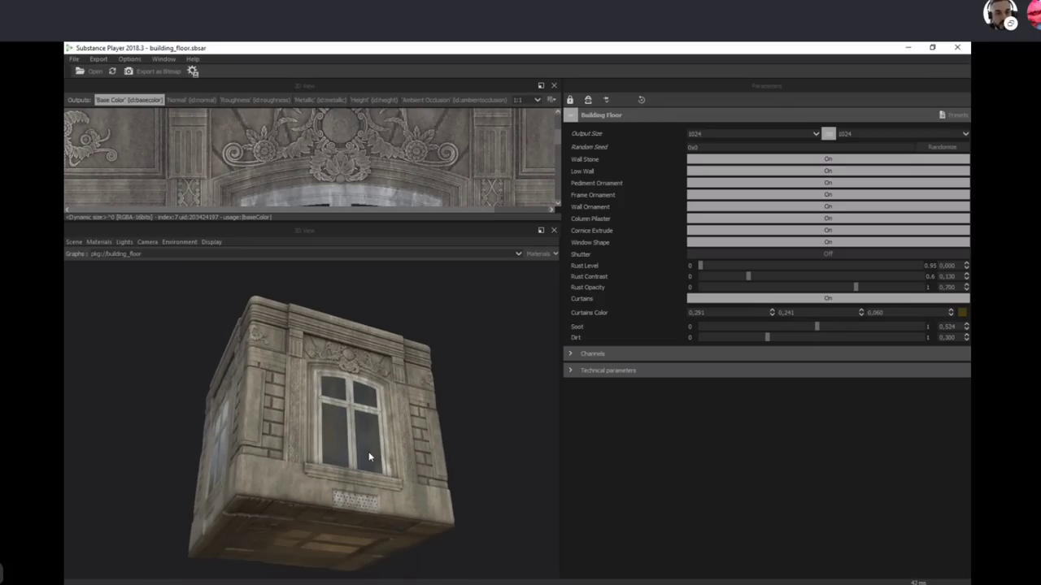
right_click_drag(353, 446, 286, 329)
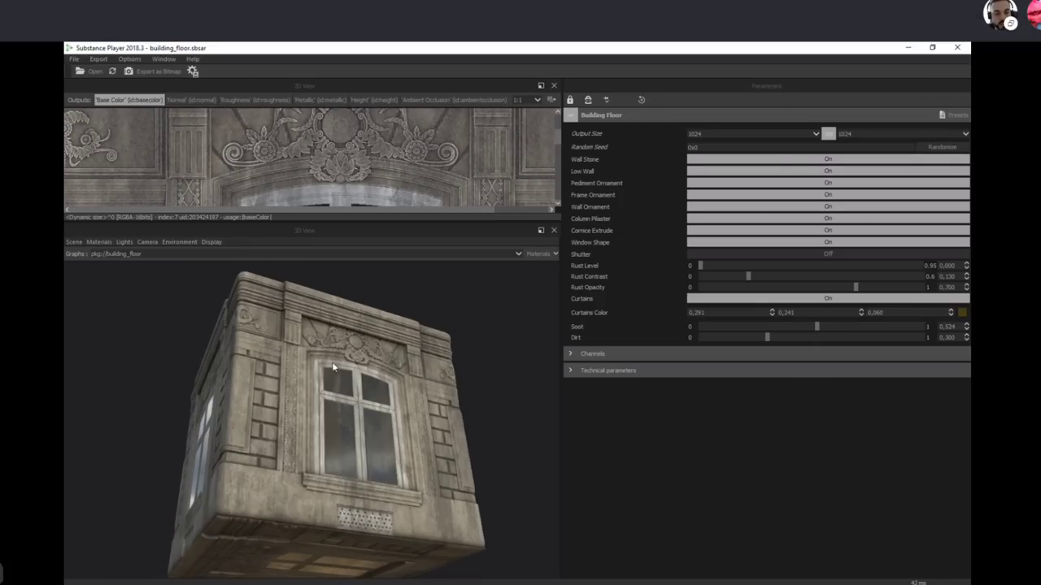
left_click_drag(332, 366, 428, 460)
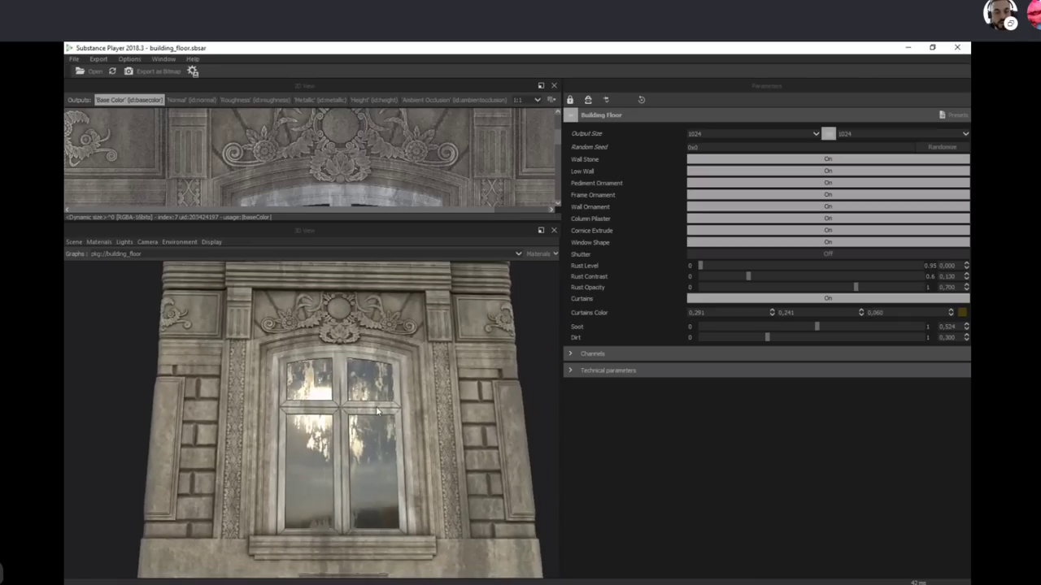
left_click_drag(376, 411, 416, 429)
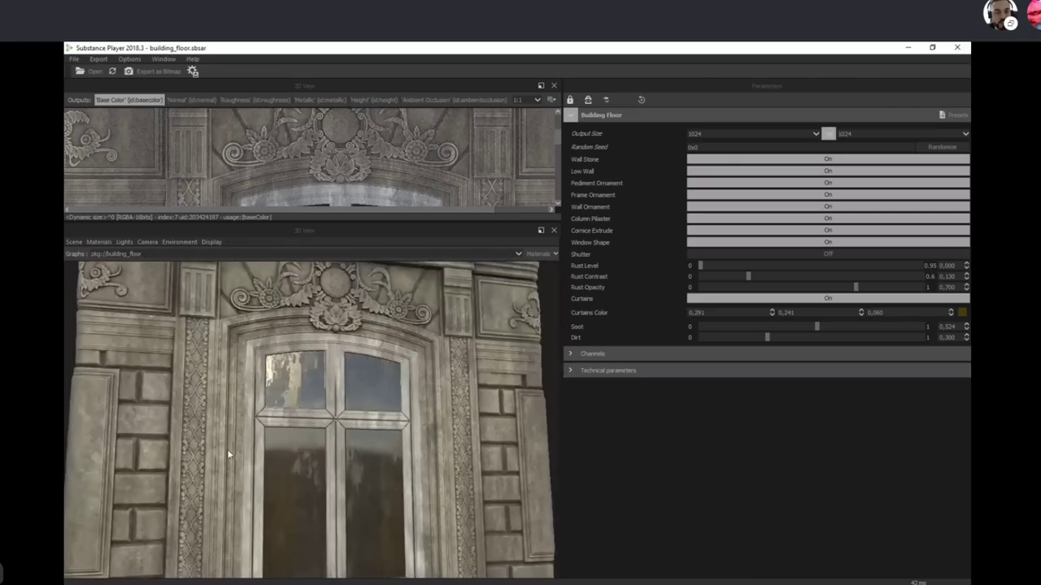
left_click_drag(247, 515, 388, 311)
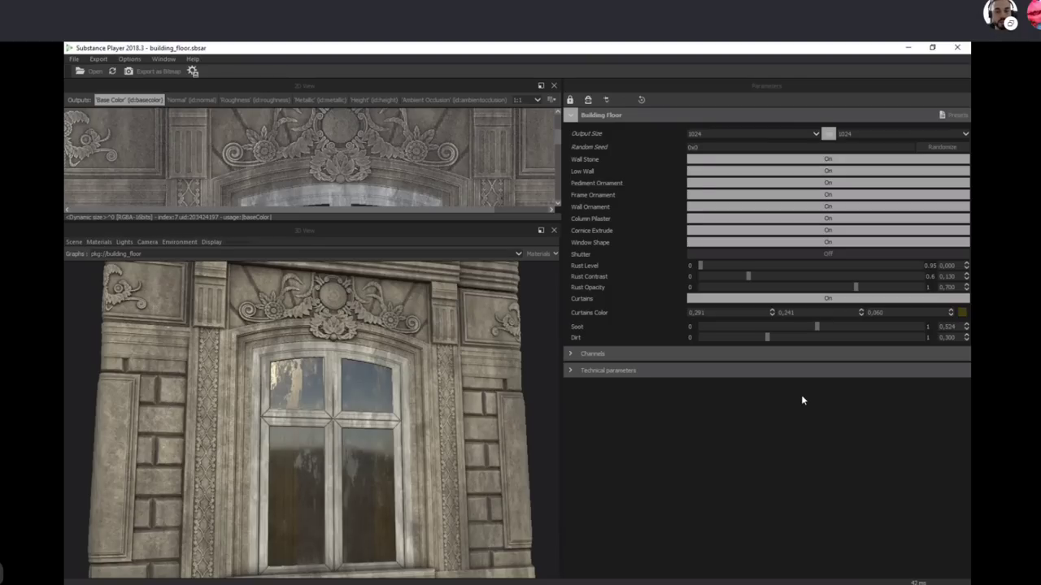
left_click_drag(786, 340, 868, 329)
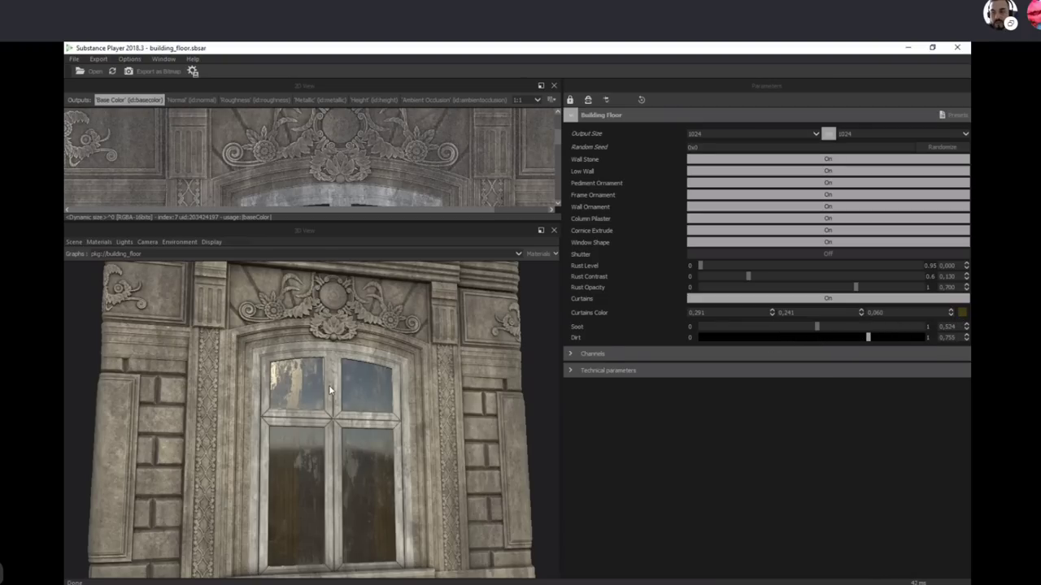
Step: Lower the facade's Soot parameter to 0.296 and inspect the window and wall in the 3D view
left_click_drag(255, 333, 259, 358)
scroll(259, 358, "down", 3)
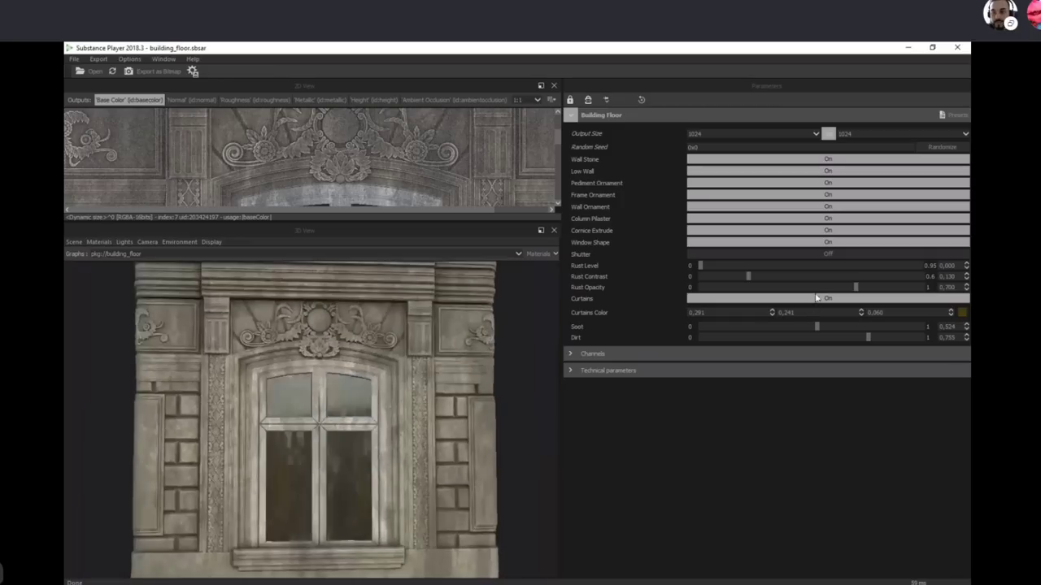
left_click_drag(817, 326, 766, 327)
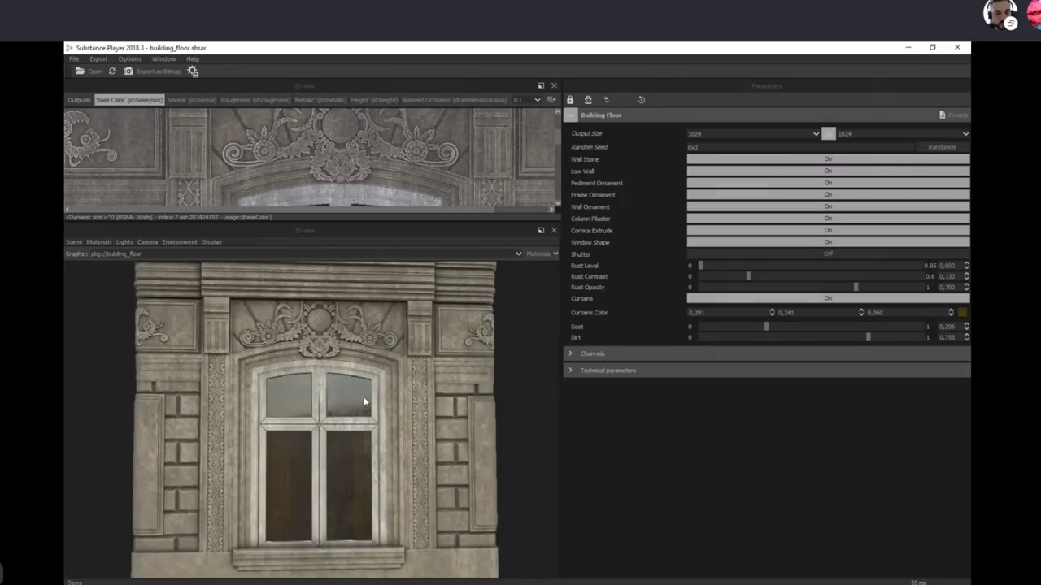
left_click_drag(363, 395, 397, 484)
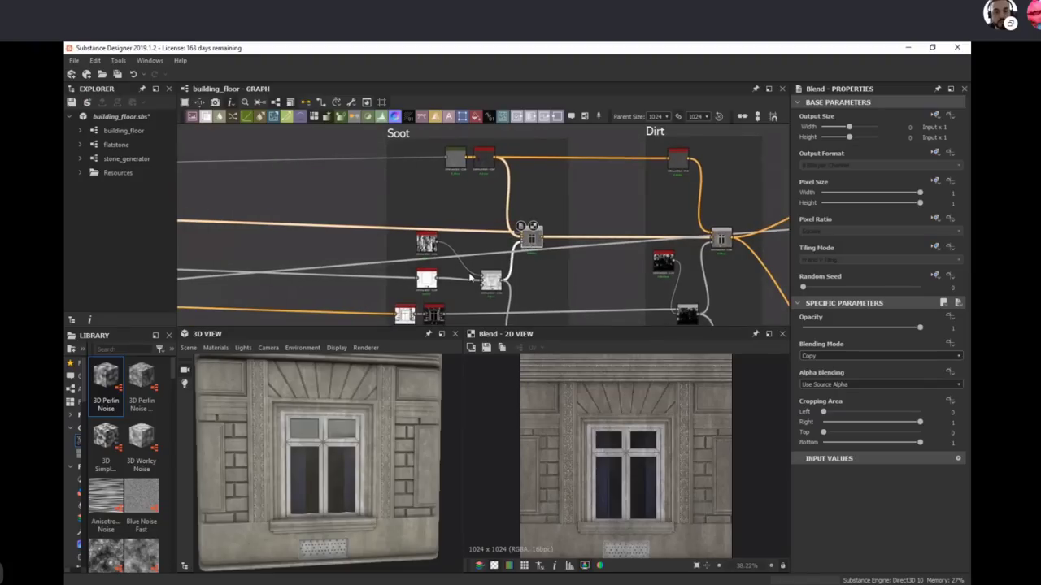
Step: In Substance Designer, preview the Soot frame's Multiply mask and Contrast_luminosity colour node, returning to its Copy Blend node
double_click(484, 280)
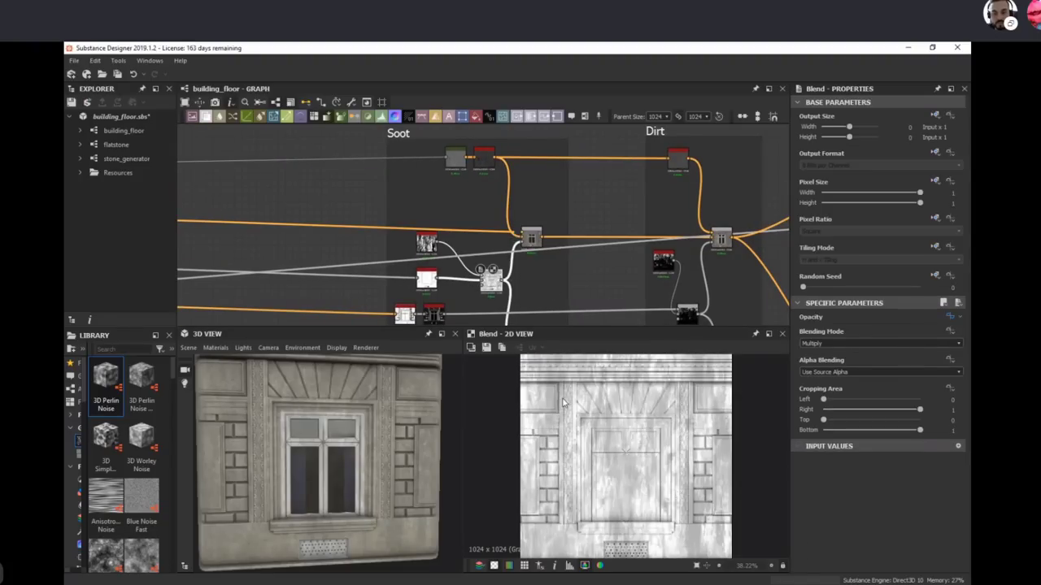
left_click(525, 244)
double_click(526, 241)
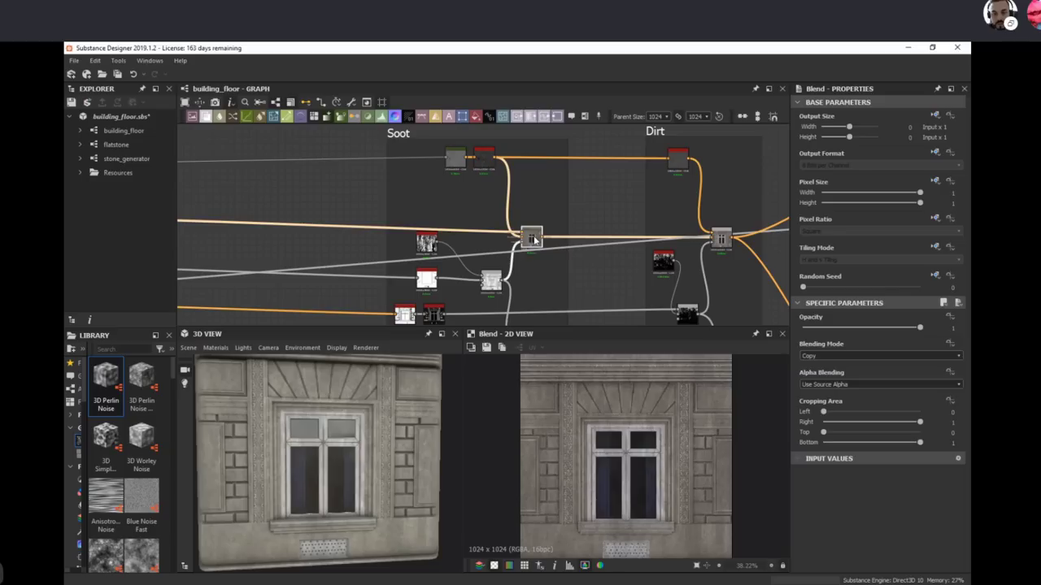
double_click(524, 241)
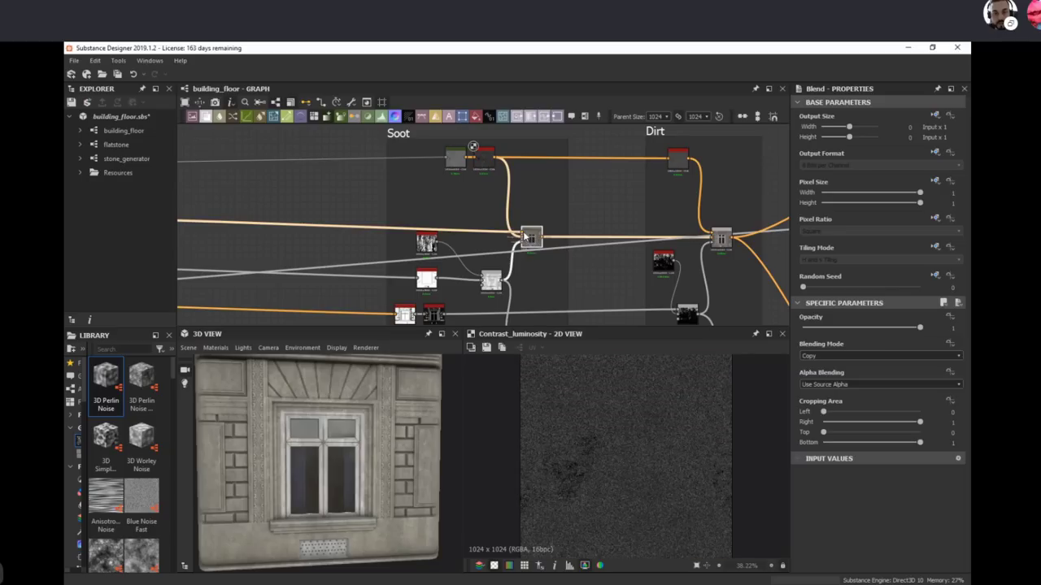
double_click(482, 161)
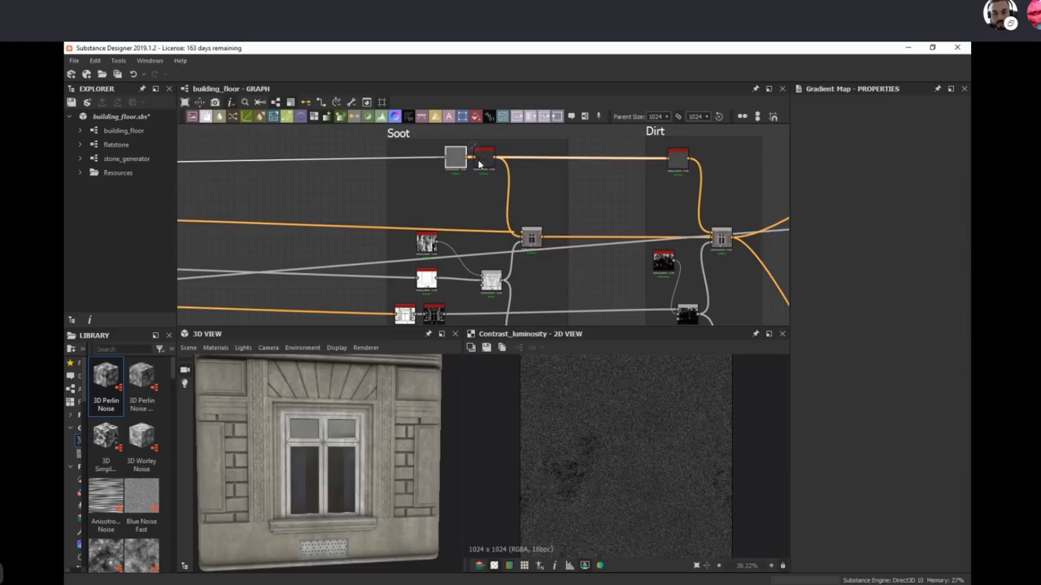
double_click(483, 158)
double_click(530, 237)
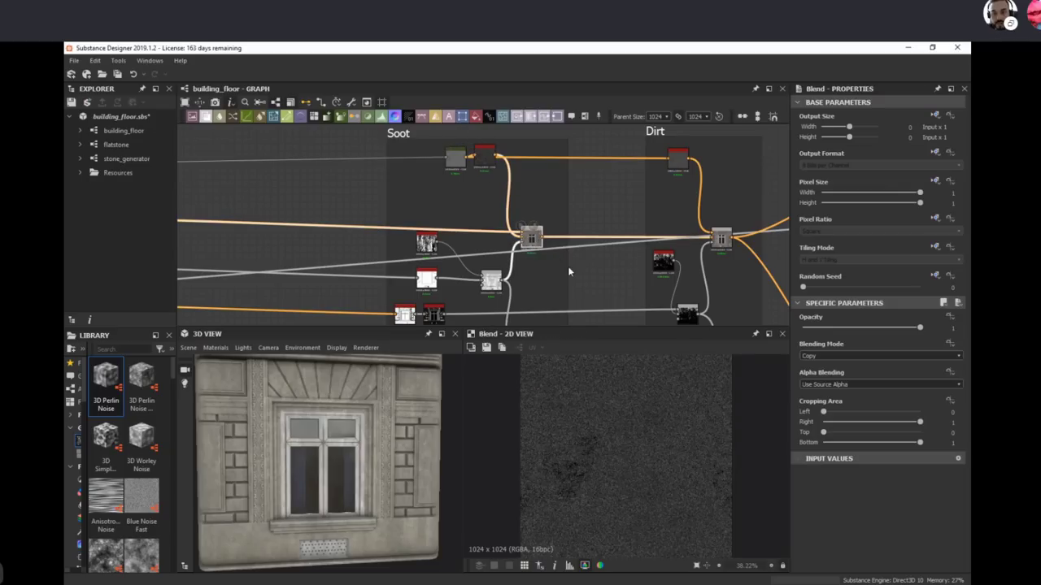
Step: Compare the Soot frame's colour Blend with its Multiply mask on an enlarged area of the facade texture
scroll(615, 404, "up", 5)
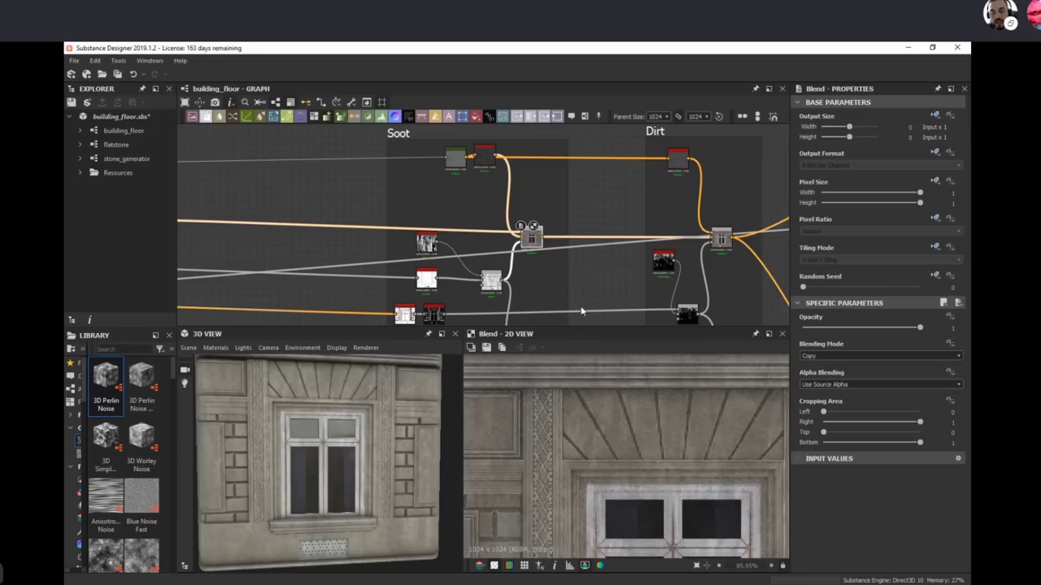
double_click(491, 283)
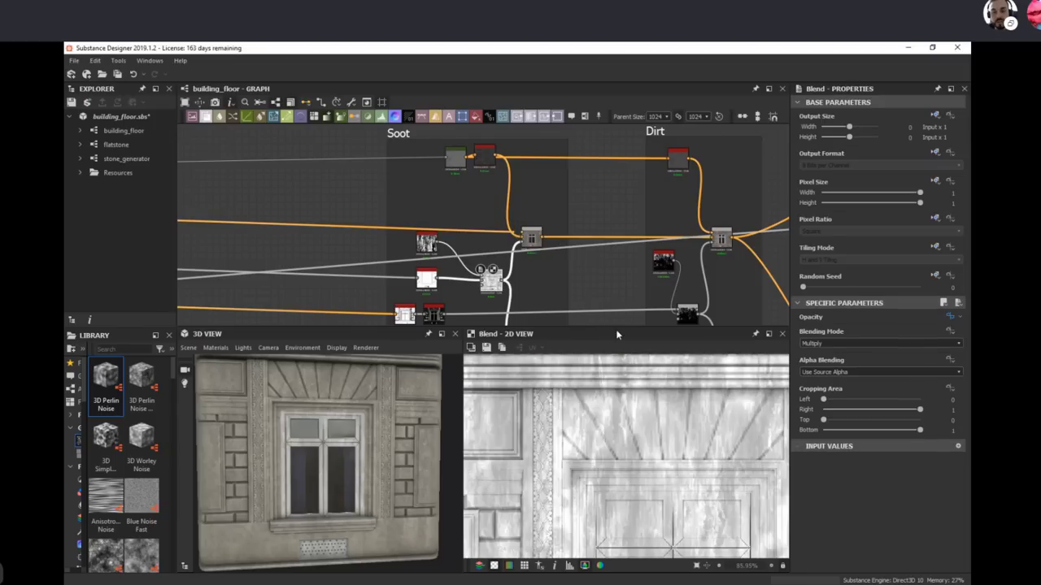
middle_click_drag(518, 252, 467, 193)
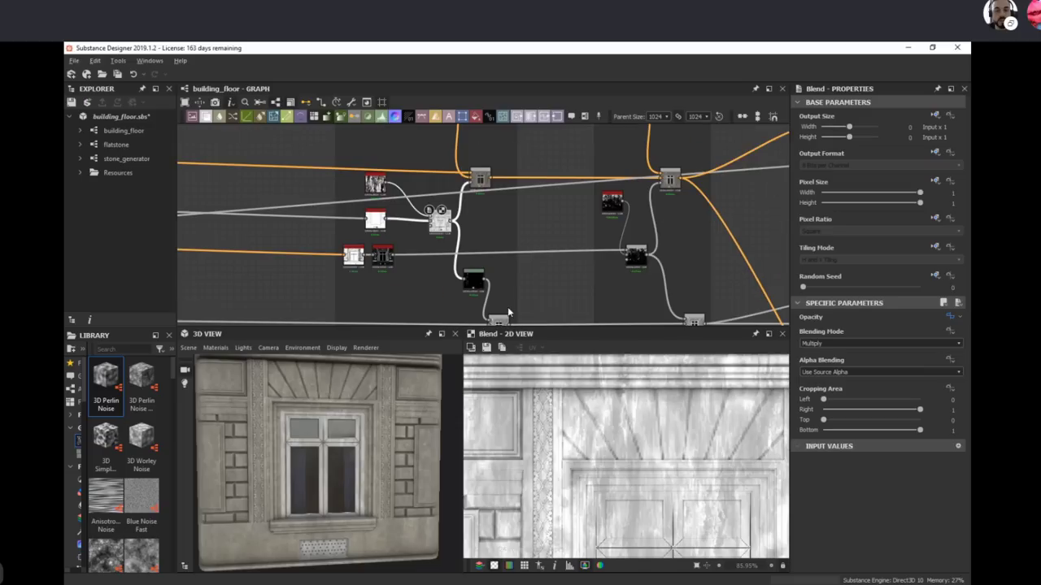
double_click(476, 176)
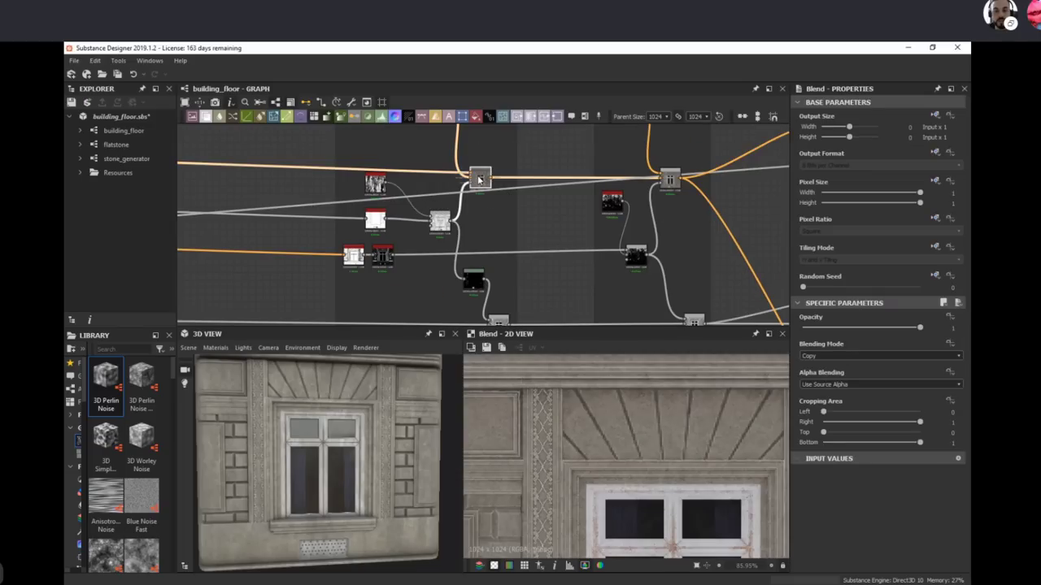
middle_click_drag(568, 226, 466, 268)
scroll(490, 262, "down", 1)
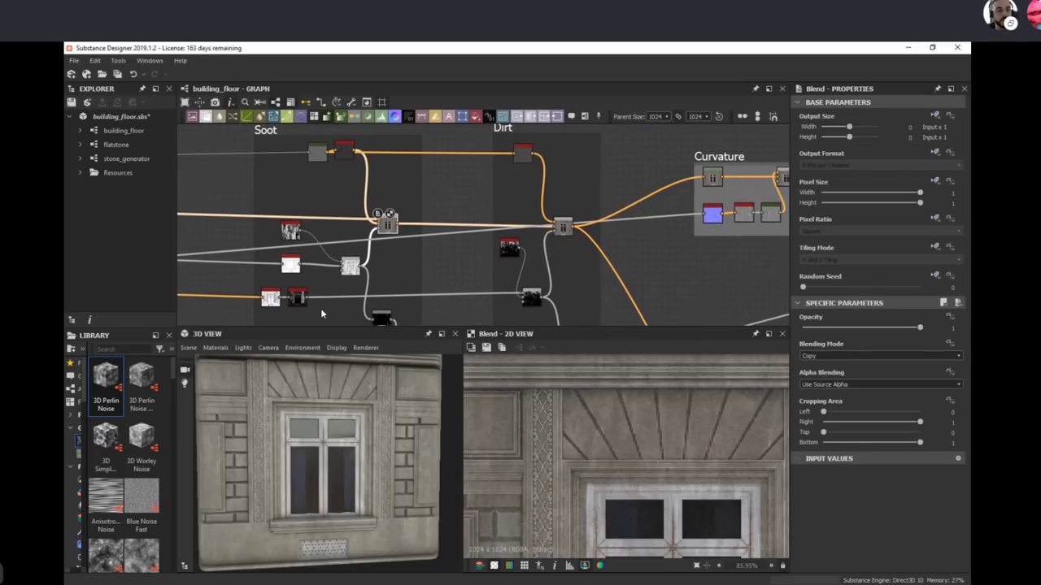
middle_click_drag(288, 222, 256, 112)
middle_click_drag(282, 191, 309, 235)
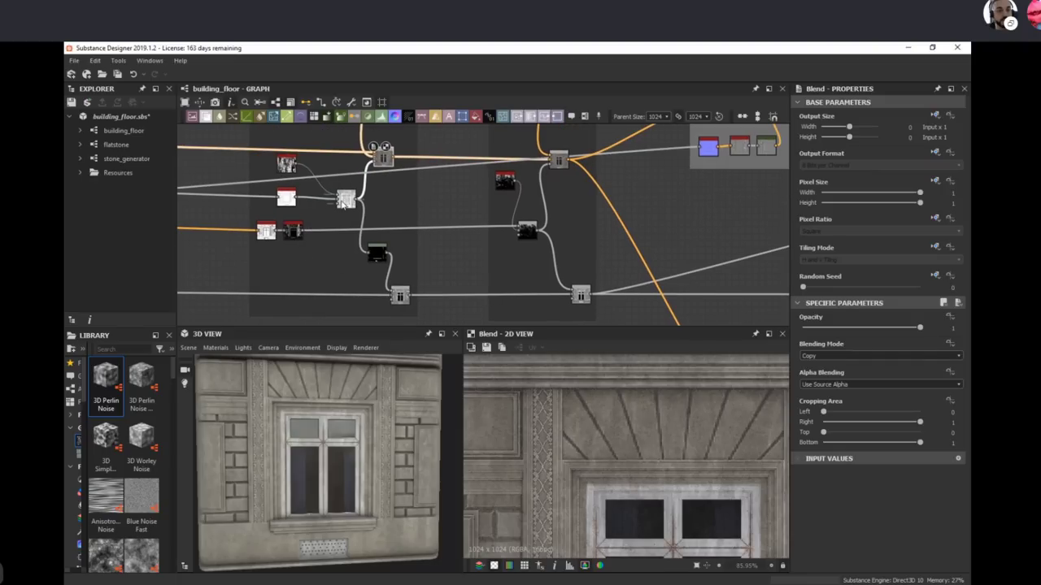
left_click(346, 203)
double_click(346, 201)
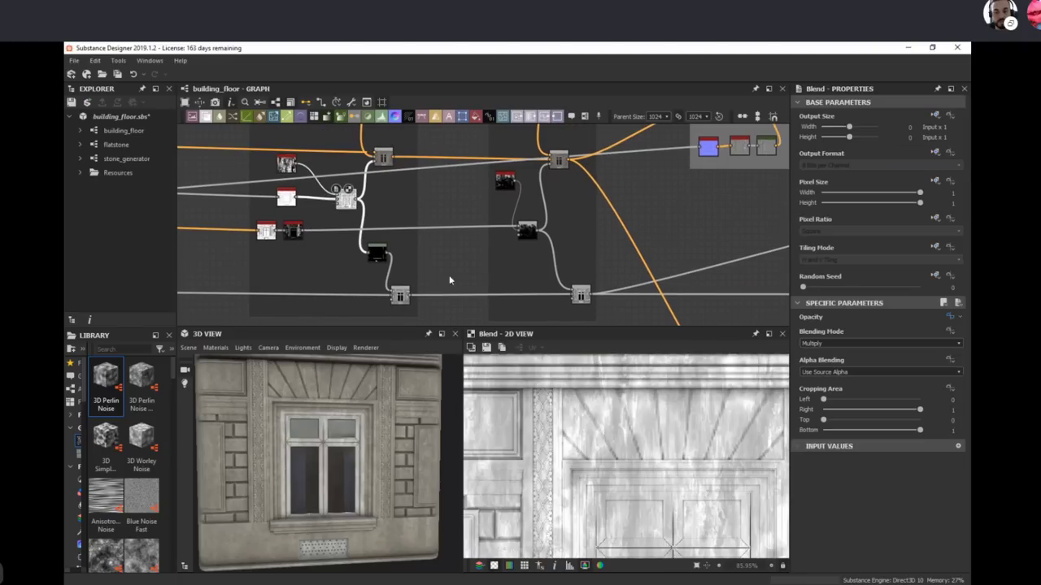
Step: Preview the inverted grayscale map, the Dirt frame's Subtract mask and the Dirt colour Blend on the facade
double_click(295, 232)
left_click(528, 230)
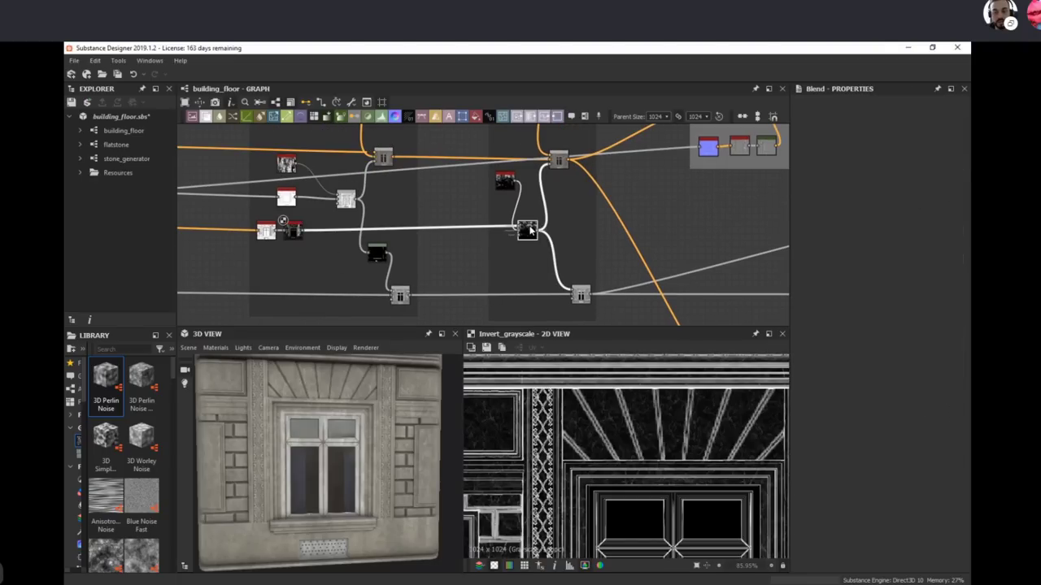
double_click(529, 230)
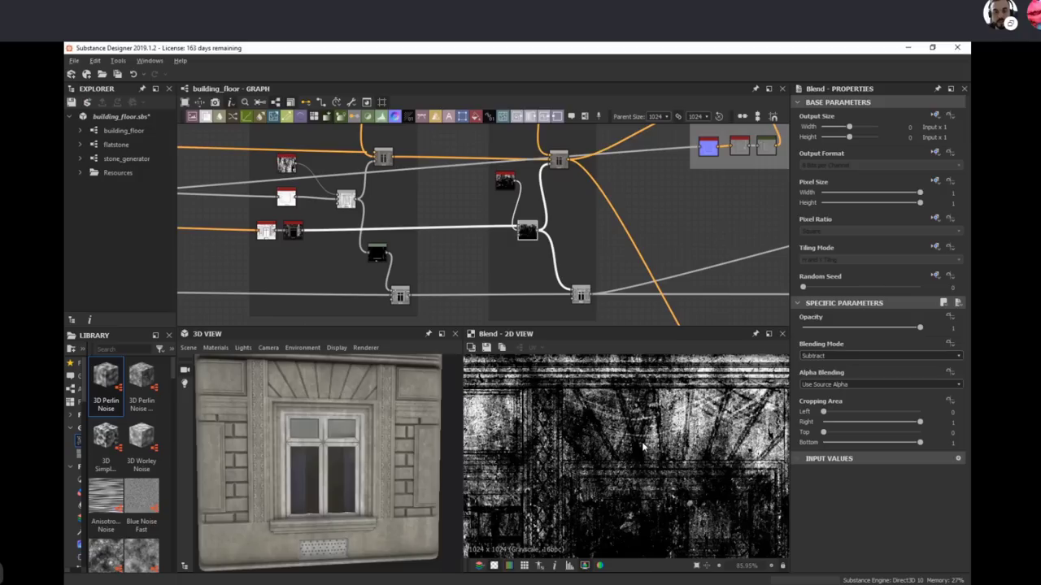
double_click(557, 160)
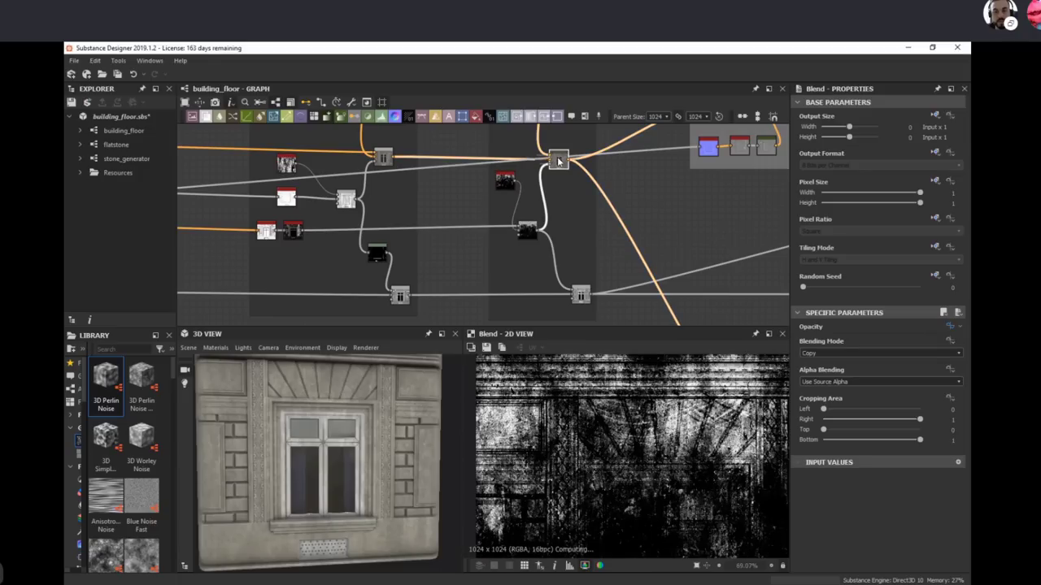
middle_click_drag(558, 160, 549, 256)
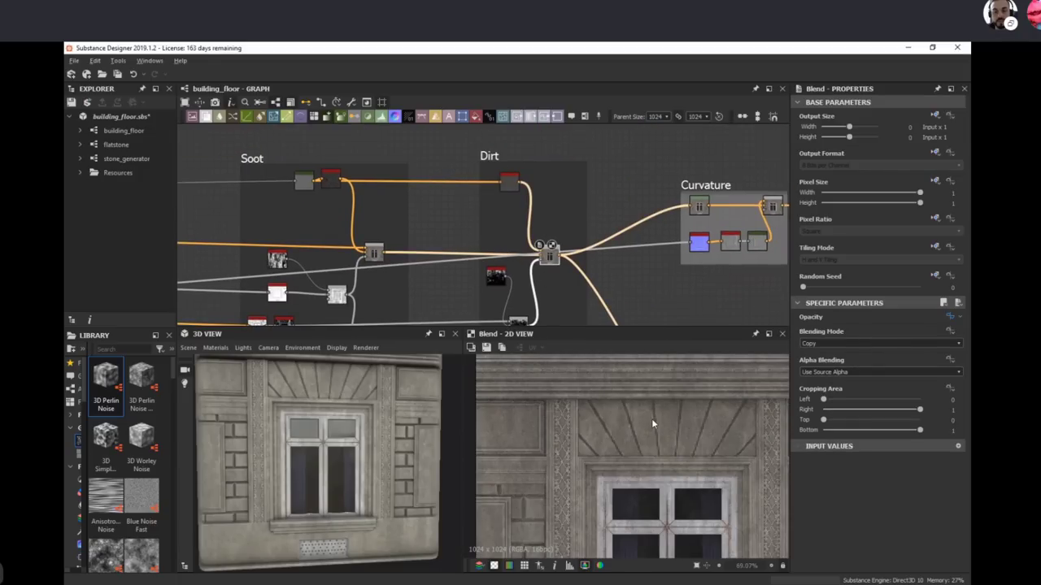
scroll(652, 423, "down", 4)
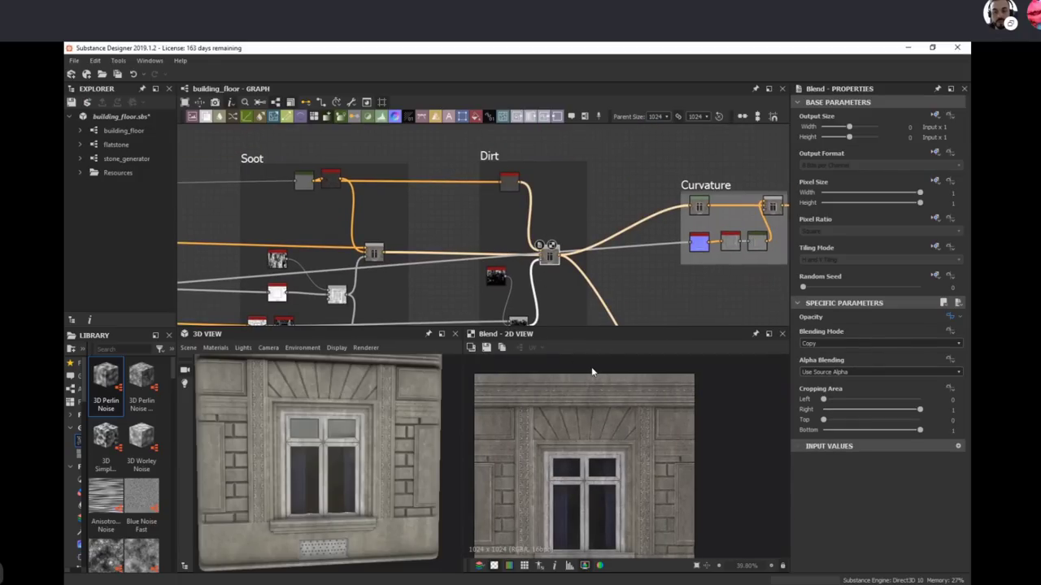
Step: Follow the colour connection to the Curvature frame and compare its Add Sub Blend with the Levels node feeding it
middle_click_drag(608, 269, 547, 218)
scroll(587, 263, "down", 1)
middle_click_drag(608, 279, 481, 269)
middle_click_drag(525, 218, 430, 241)
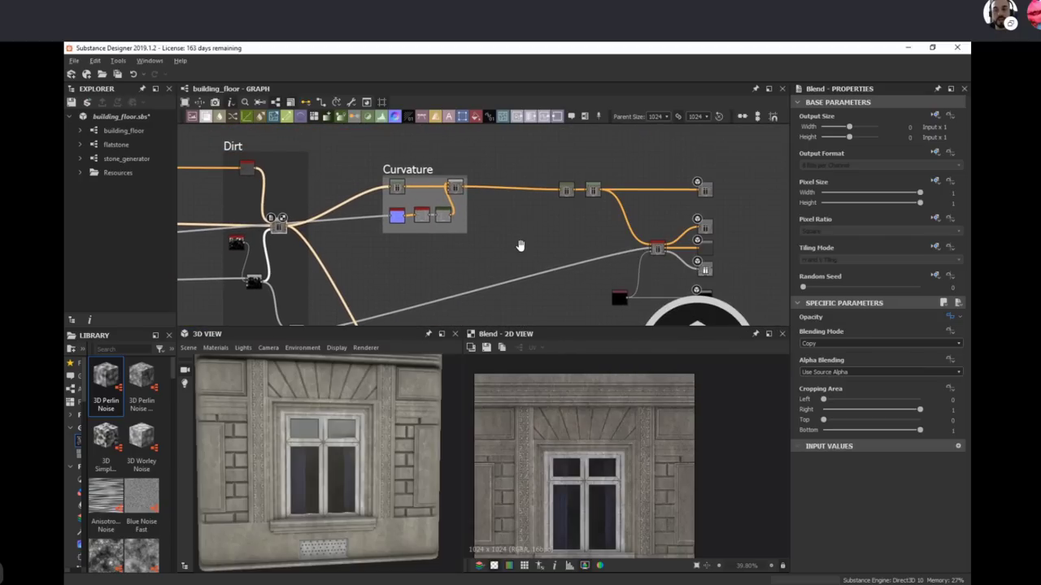
middle_click_drag(520, 245, 442, 195)
middle_click_drag(612, 285, 574, 295)
middle_click_drag(441, 166, 458, 203)
scroll(425, 190, "up", 2)
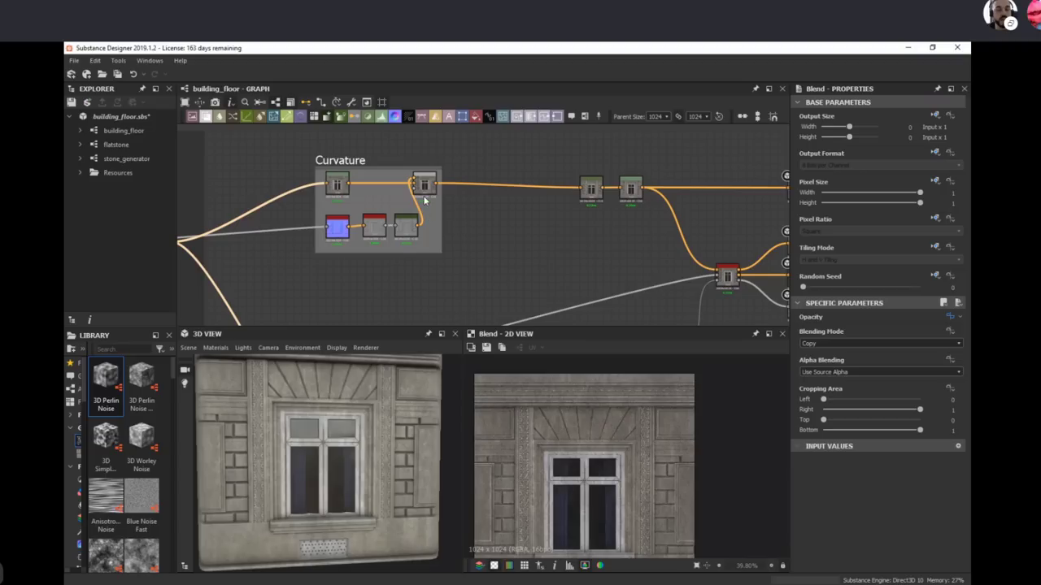
left_click(425, 187)
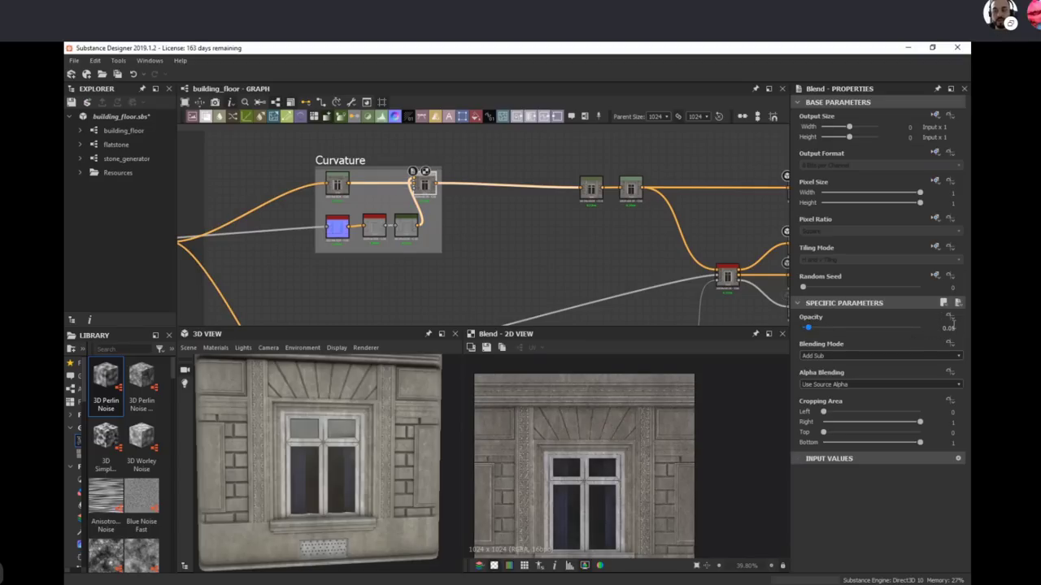
left_click(340, 187)
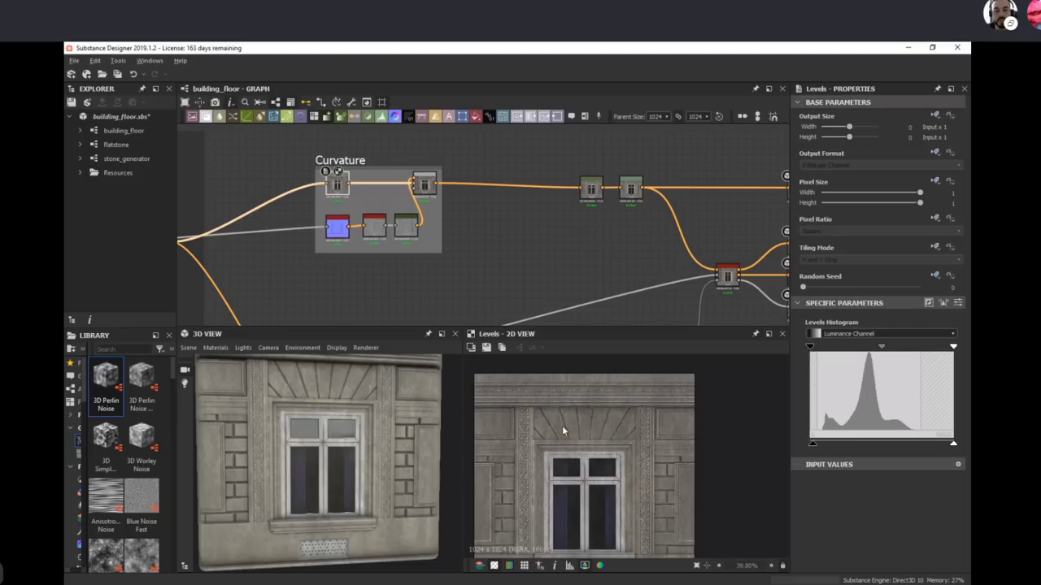
middle_click_drag(562, 425, 585, 425)
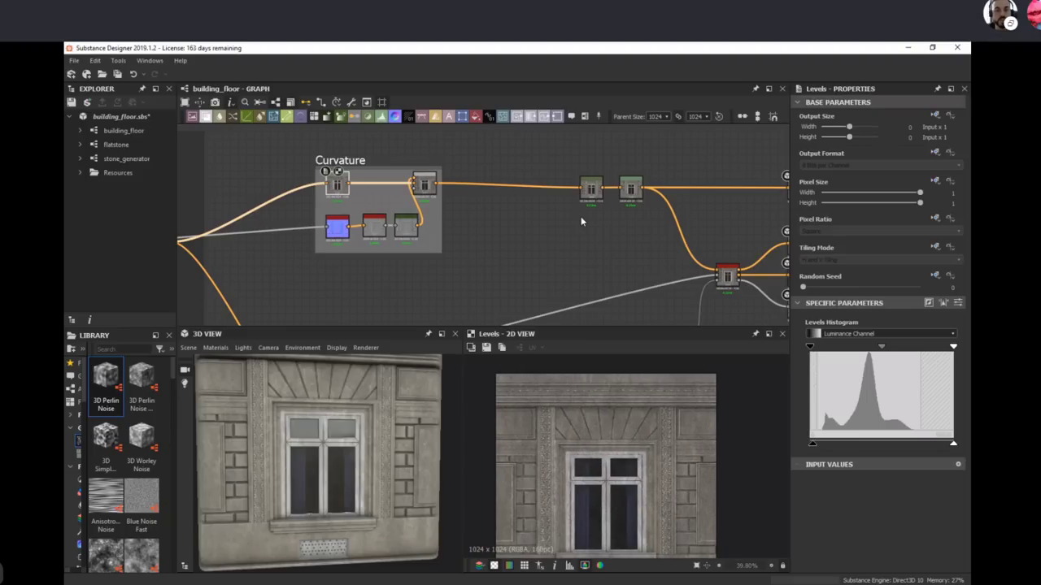
left_click(425, 186)
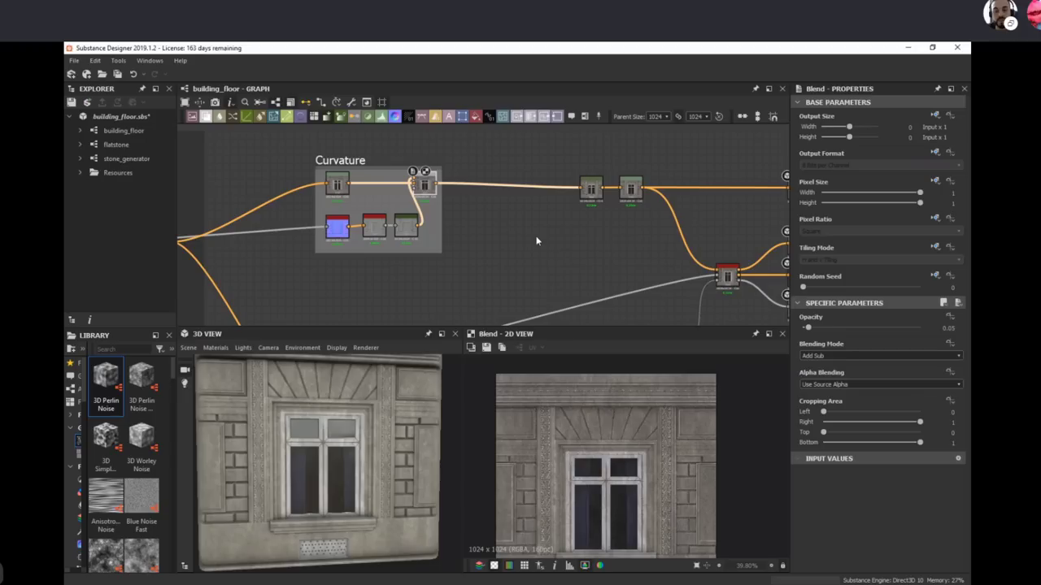
Step: Follow the colour chain to the basecolor output, preview it and inspect the window area up close
middle_click_drag(579, 312, 399, 326)
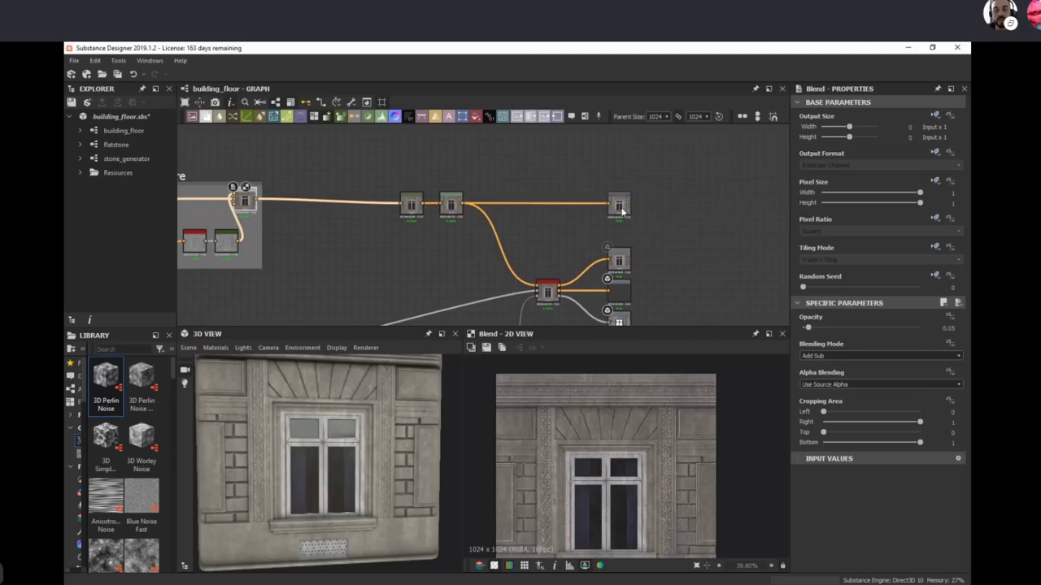
left_click(620, 204)
scroll(593, 429, "down", 4)
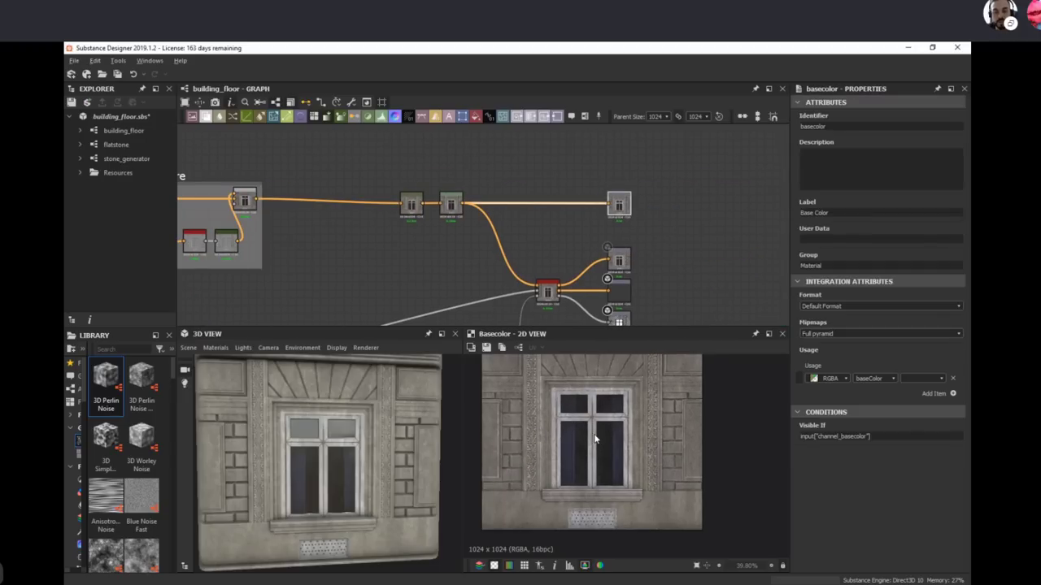
scroll(582, 426, "up", 6)
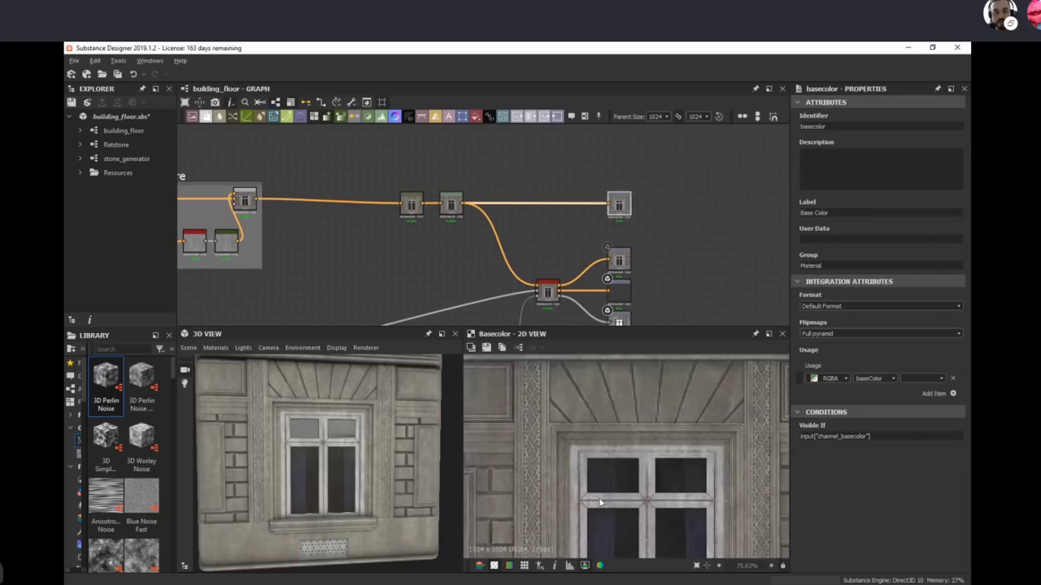
Step: Look over the whole building_floor graph and locate the MSK_Luminance node near the Cornice_Extrude_Switch
scroll(299, 196, "down", 6)
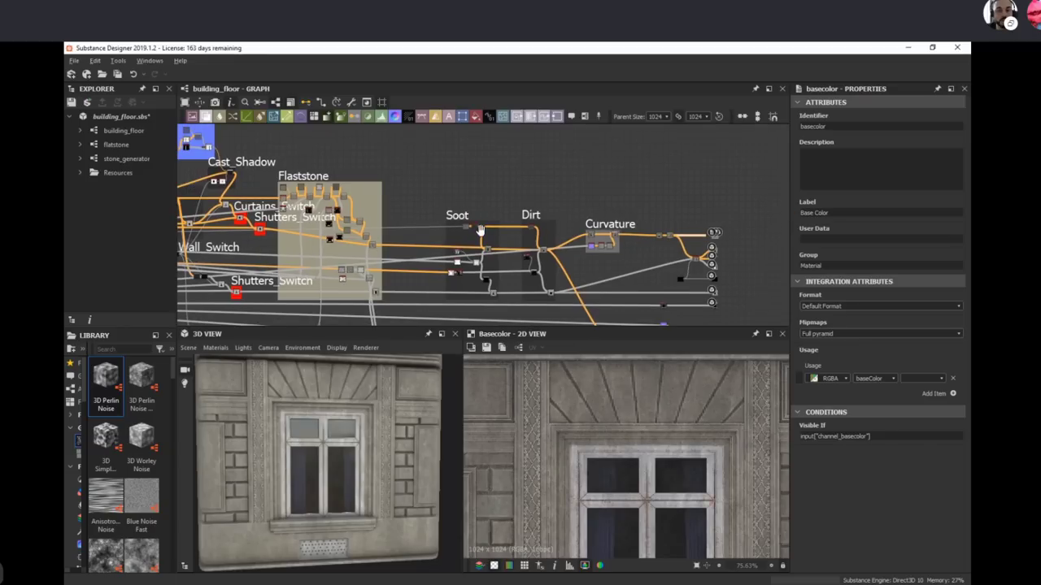
middle_click_drag(582, 209, 626, 175)
scroll(604, 230, "down", 2)
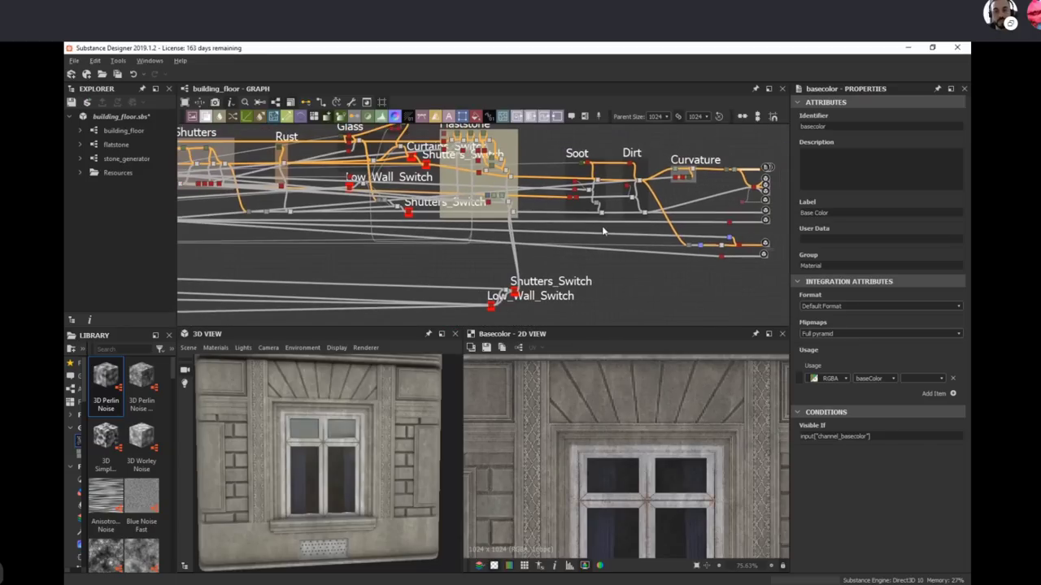
middle_click_drag(533, 244, 458, 243)
middle_click_drag(629, 237, 724, 237)
middle_click_drag(452, 240, 707, 237)
middle_click_drag(445, 234, 615, 218)
scroll(537, 236, "up", 3)
scroll(536, 244, "up", 5)
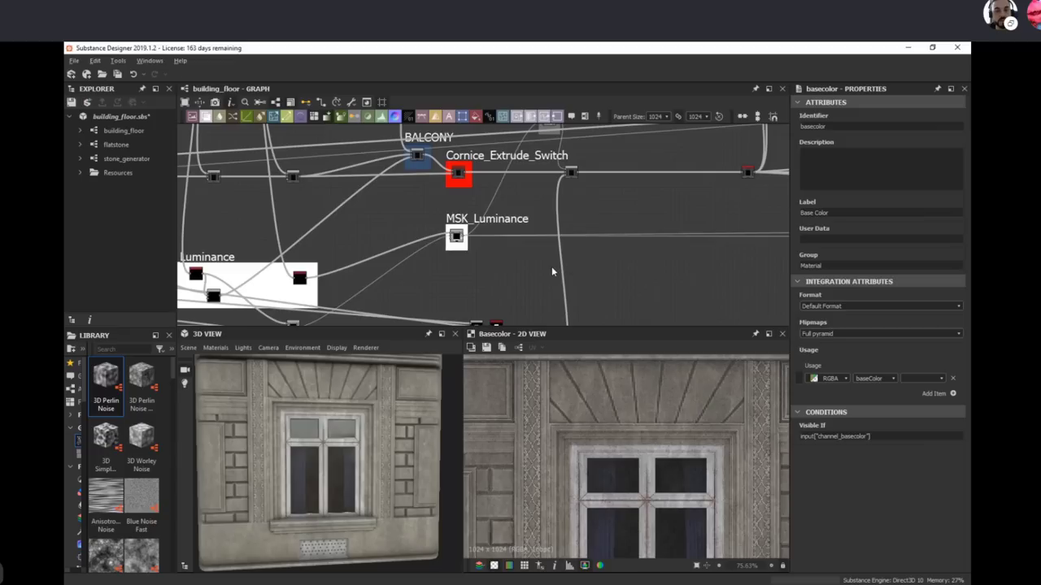
scroll(556, 259, "down", 2)
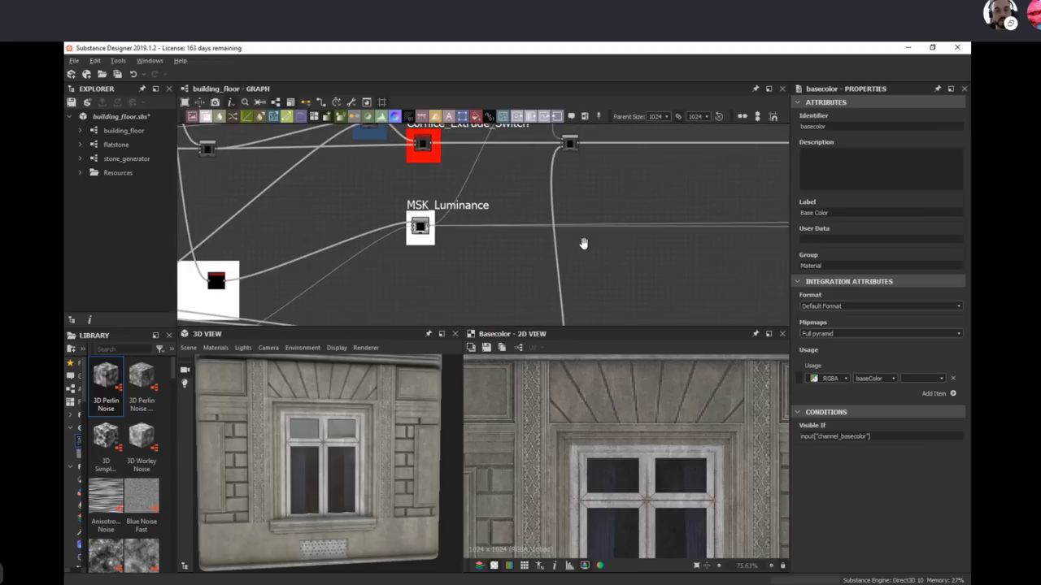
Step: Examine the mask nodes around Shutters_Switch and Low_Wall_Switch and trace them back to the MSK frame
middle_click_drag(583, 241, 525, 269)
scroll(560, 257, "down", 2)
middle_click_drag(555, 201, 526, 123)
middle_click_drag(546, 255, 545, 221)
scroll(544, 221, "up", 2)
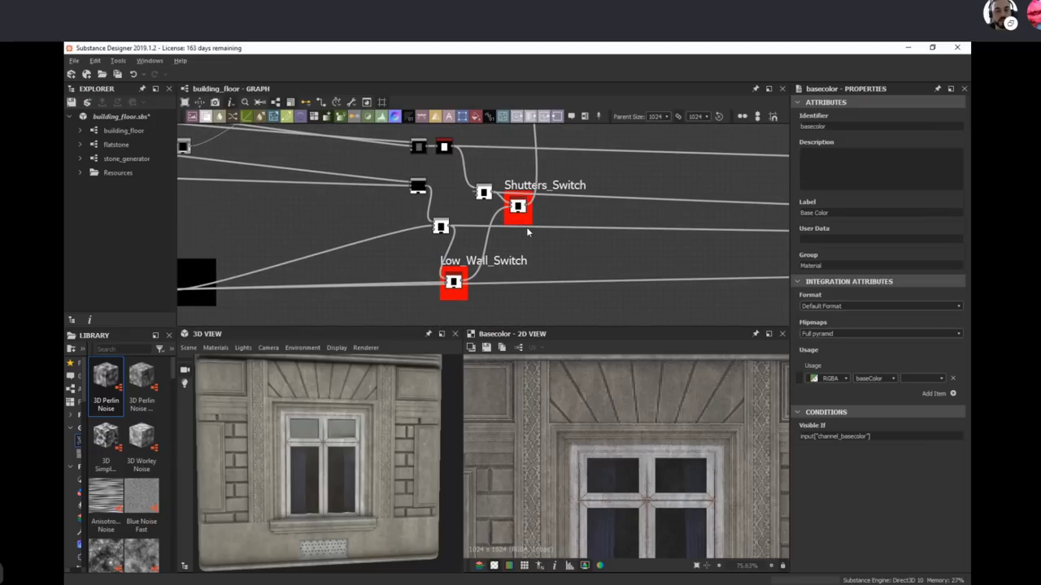
scroll(529, 230, "up", 2)
middle_click_drag(580, 281, 646, 316)
scroll(568, 261, "down", 1)
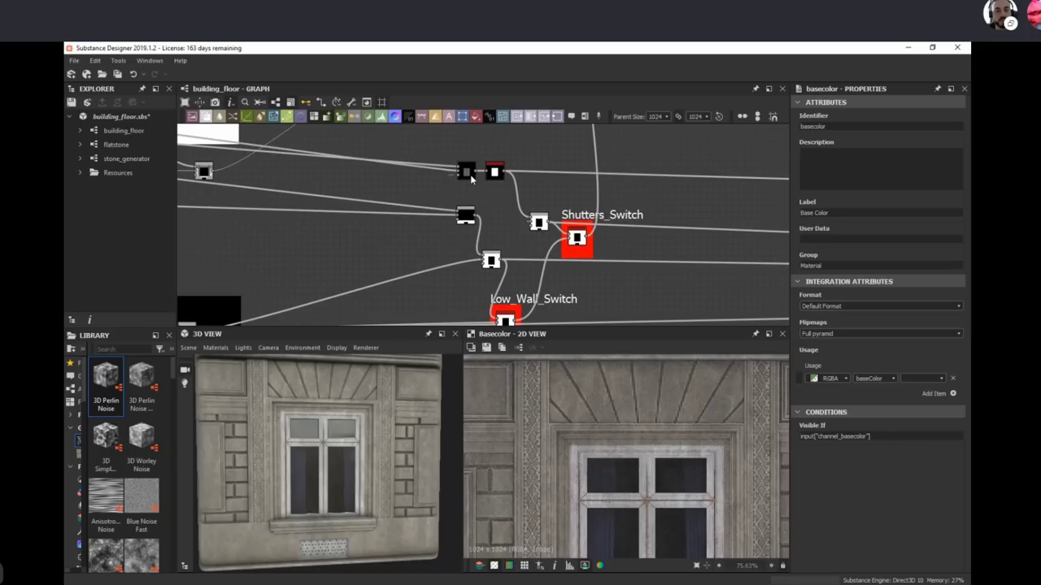
scroll(508, 253, "down", 2)
middle_click_drag(525, 301, 603, 257)
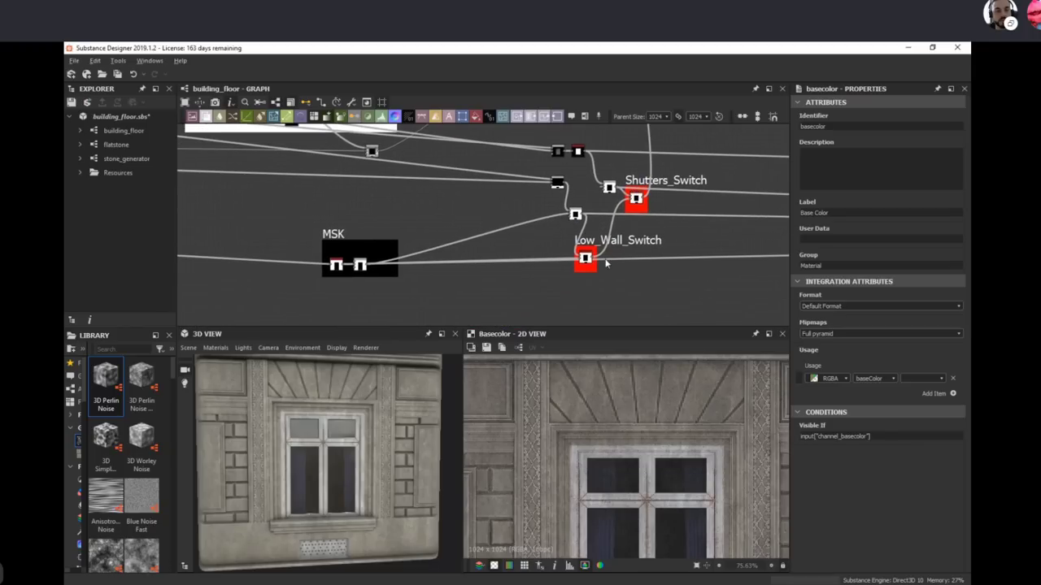
Step: Follow the switch outputs to the second Low_Wall_Switch and Shutters_Switch pair, and locate the Grayscale Conversion node beneath the colour frames
scroll(602, 251, "down", 2)
middle_click_drag(507, 248, 259, 255)
scroll(539, 235, "down", 1)
middle_click_drag(539, 255, 286, 269)
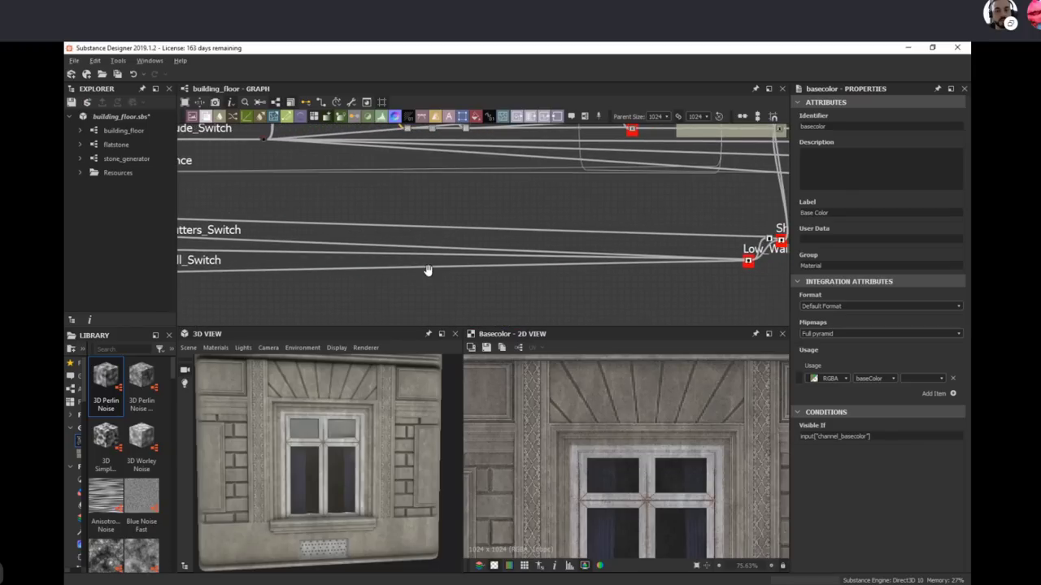
middle_click_drag(427, 272, 261, 275)
middle_click_drag(569, 278, 715, 317)
scroll(565, 261, "down", 1)
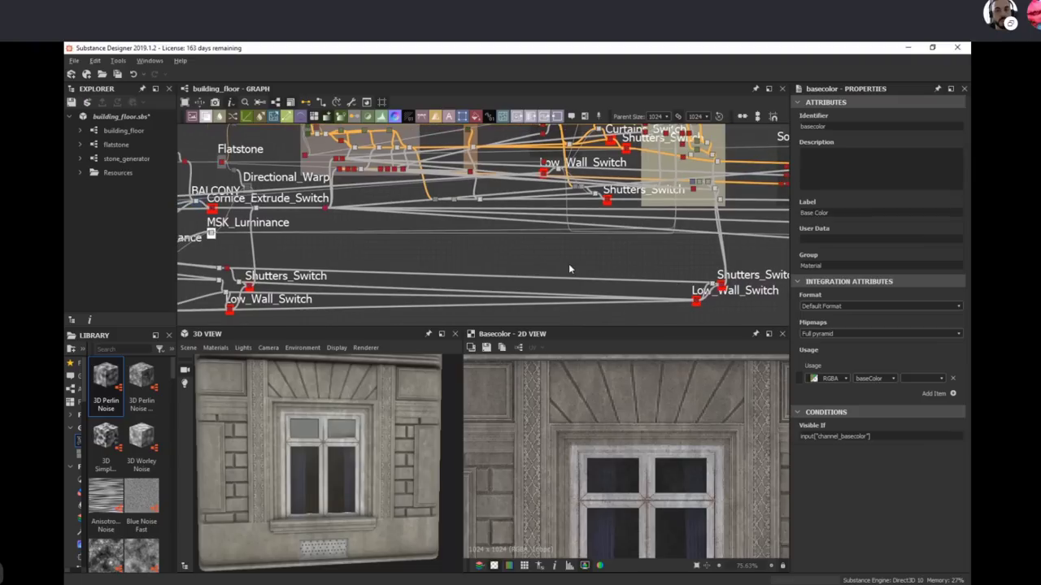
scroll(398, 172, "up", 3)
scroll(455, 225, "up", 3)
middle_click_drag(456, 226, 474, 269)
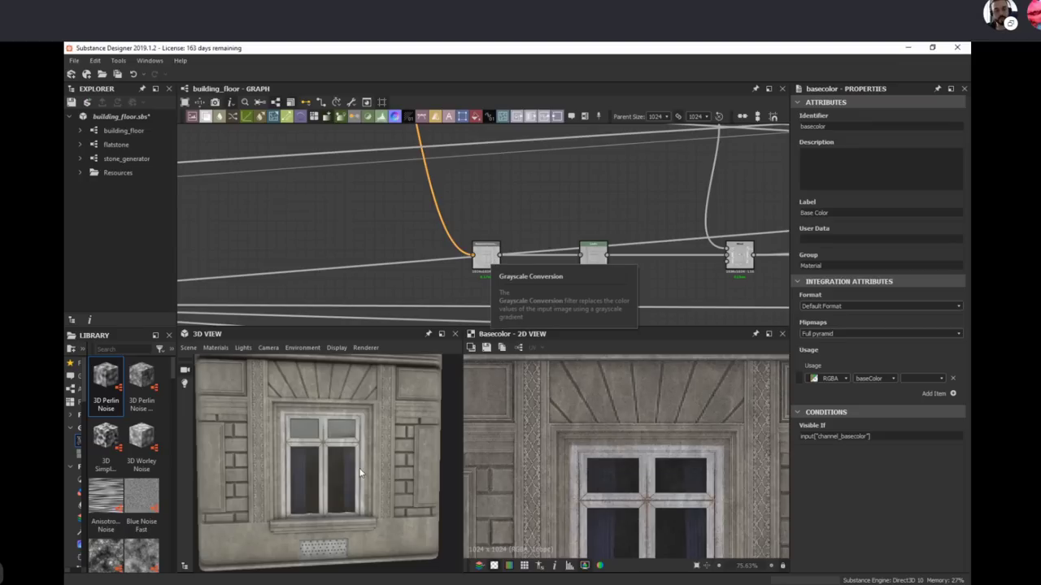
Step: Orbit and zoom the 3D facade to inspect how the window glass and frame reflect light
left_click_drag(359, 487, 347, 437)
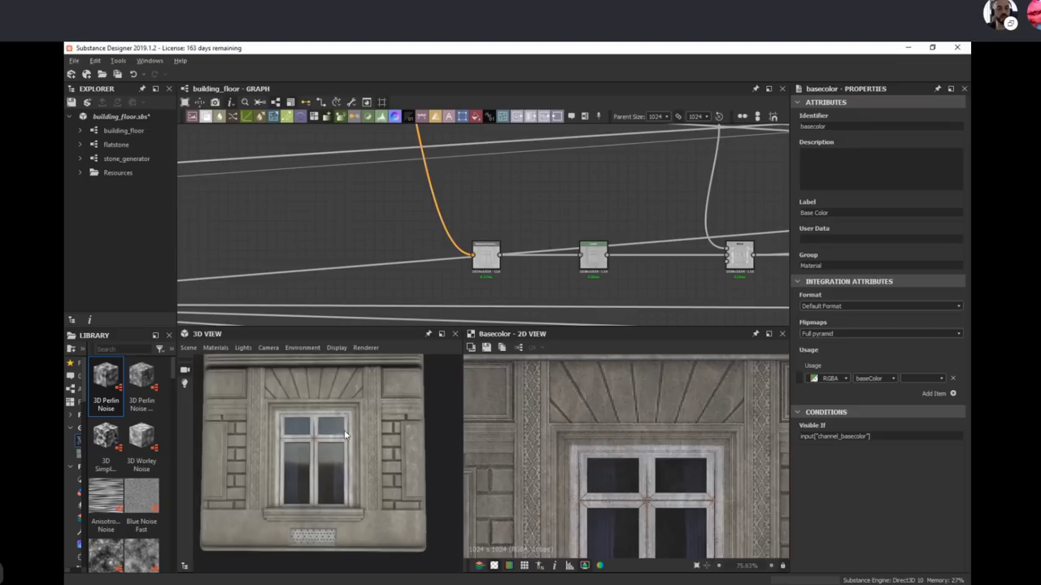
right_click_drag(346, 436, 336, 479)
mouse_move(336, 479)
left_mouse_down()
mouse_move(337, 459)
mouse_move(354, 478)
left_mouse_up()
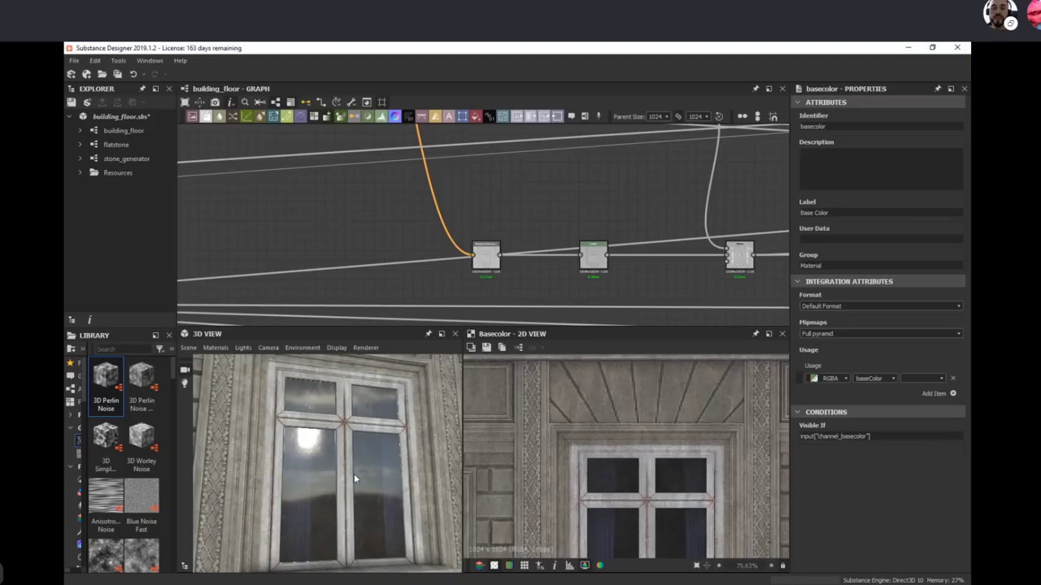
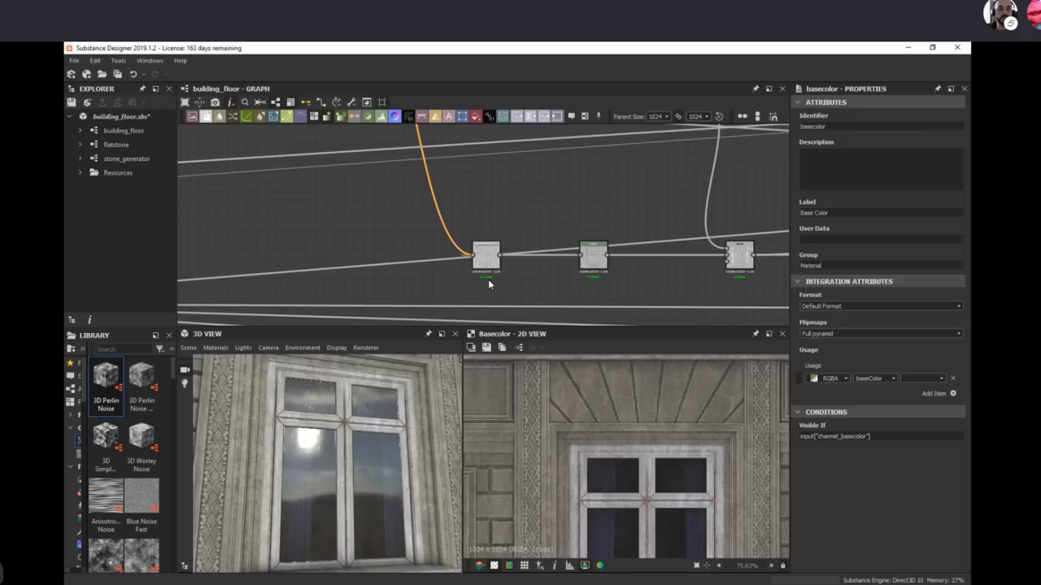
Step: Preview the Grayscale Conversion node and trace the colour connection that feeds it
double_click(483, 259)
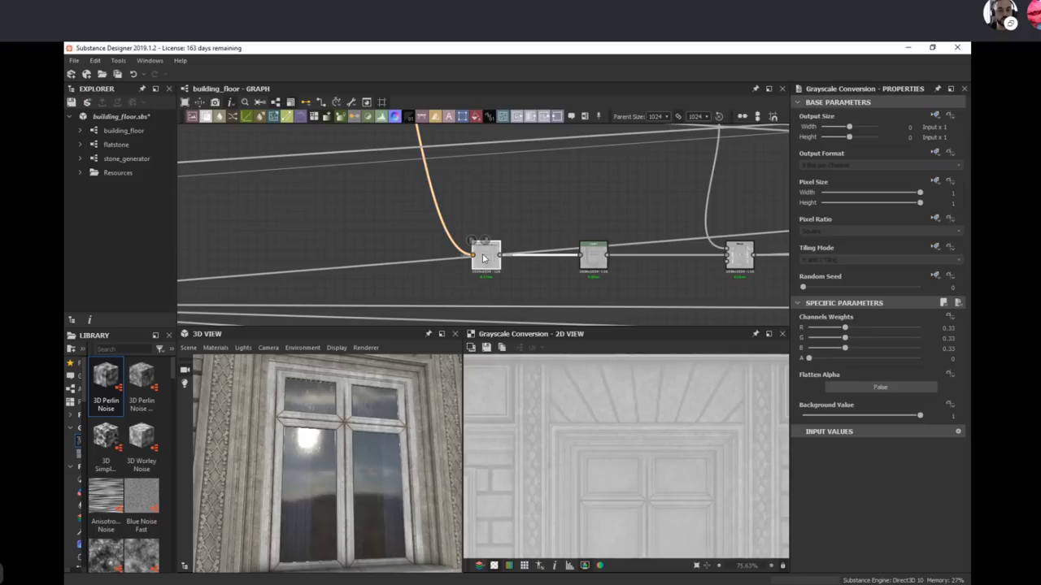
scroll(529, 230, "down", 5)
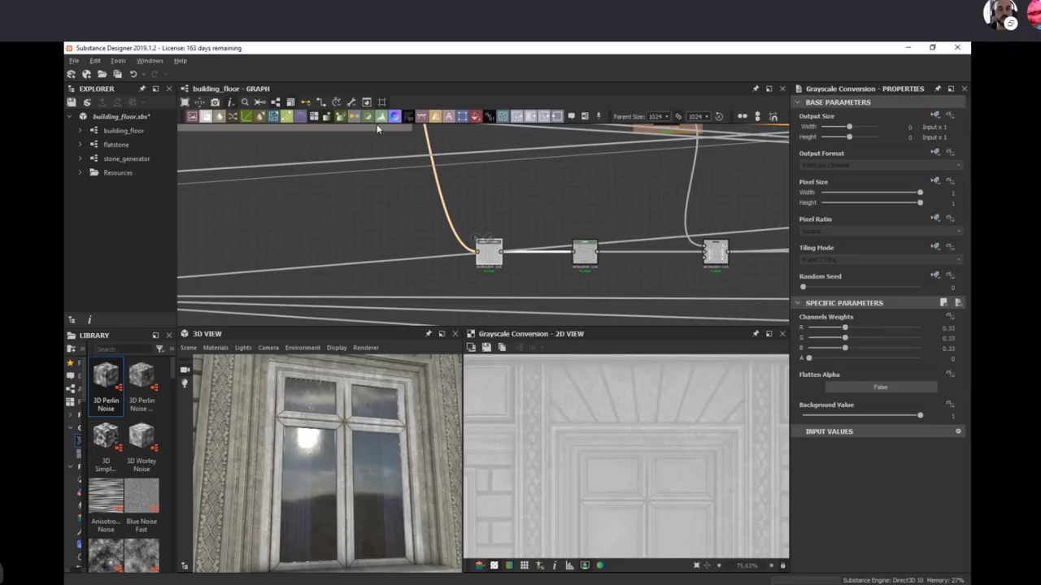
scroll(507, 217, "down", 3)
scroll(512, 232, "up", 4)
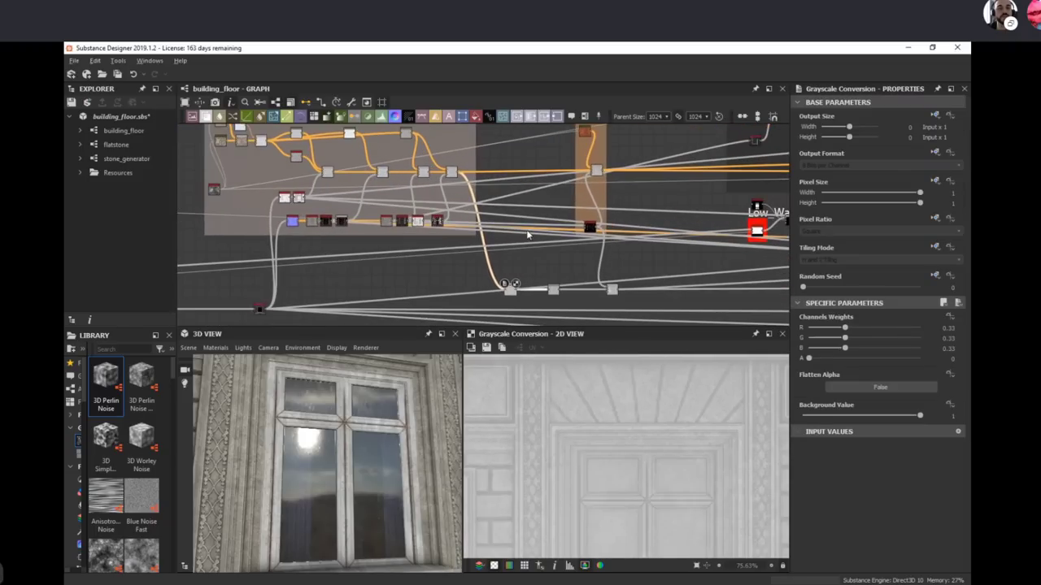
scroll(552, 288, "up", 5)
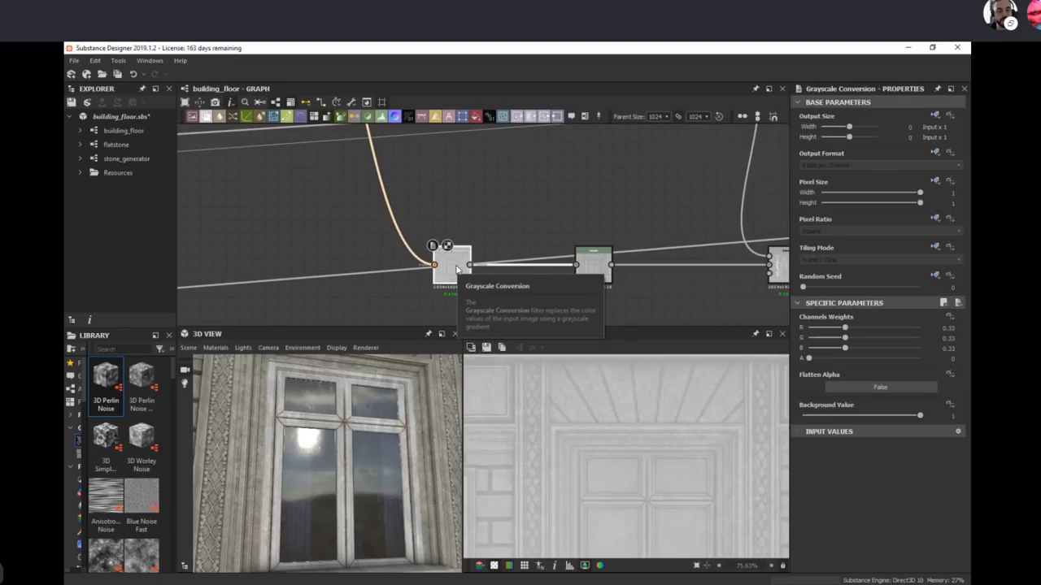
scroll(358, 431, "down", 4)
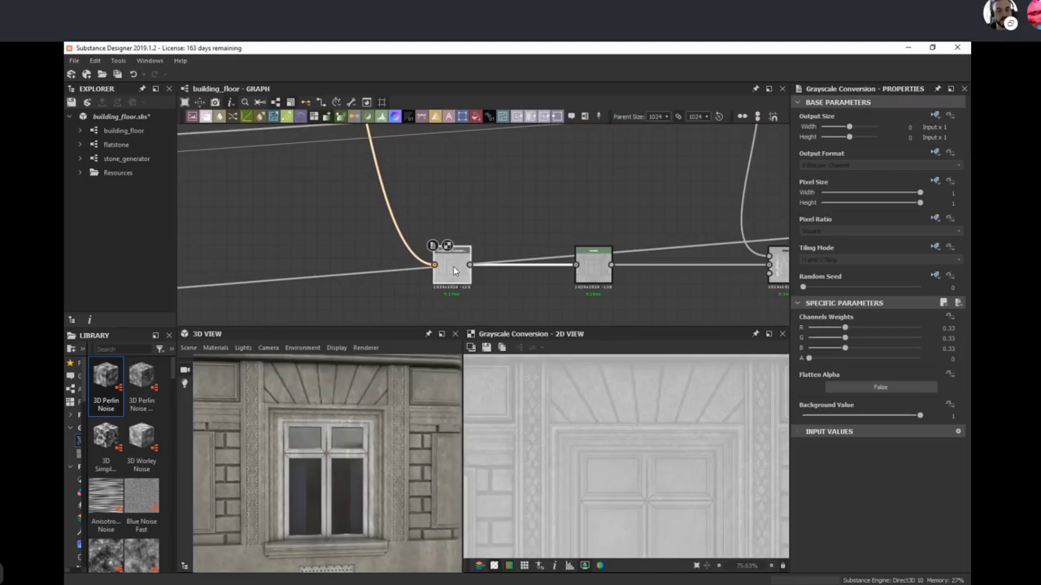
scroll(487, 206, "down", 2)
middle_click_drag(472, 198, 450, 198)
scroll(455, 234, "up", 6)
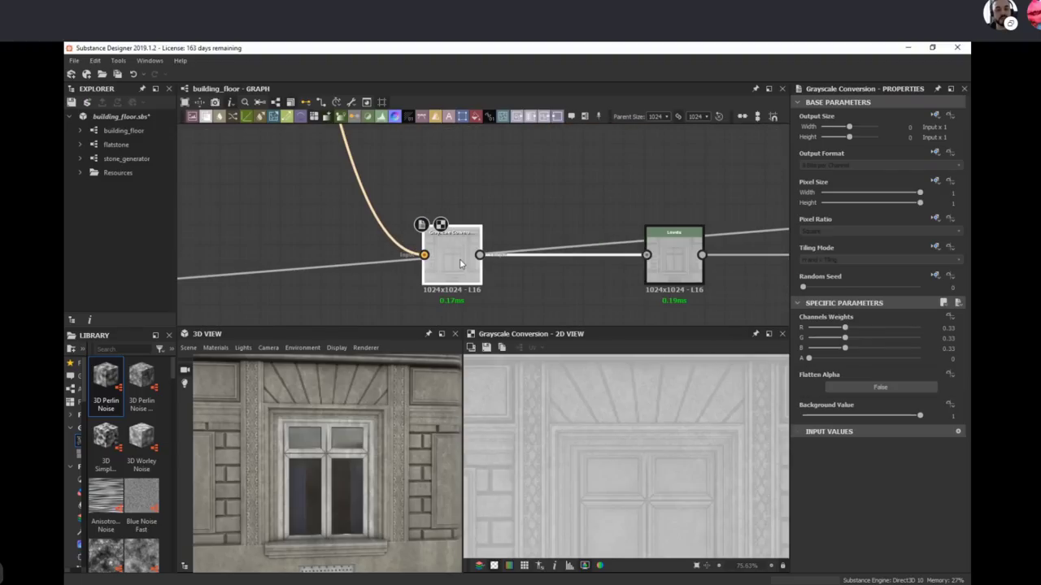
scroll(587, 430, "down", 3)
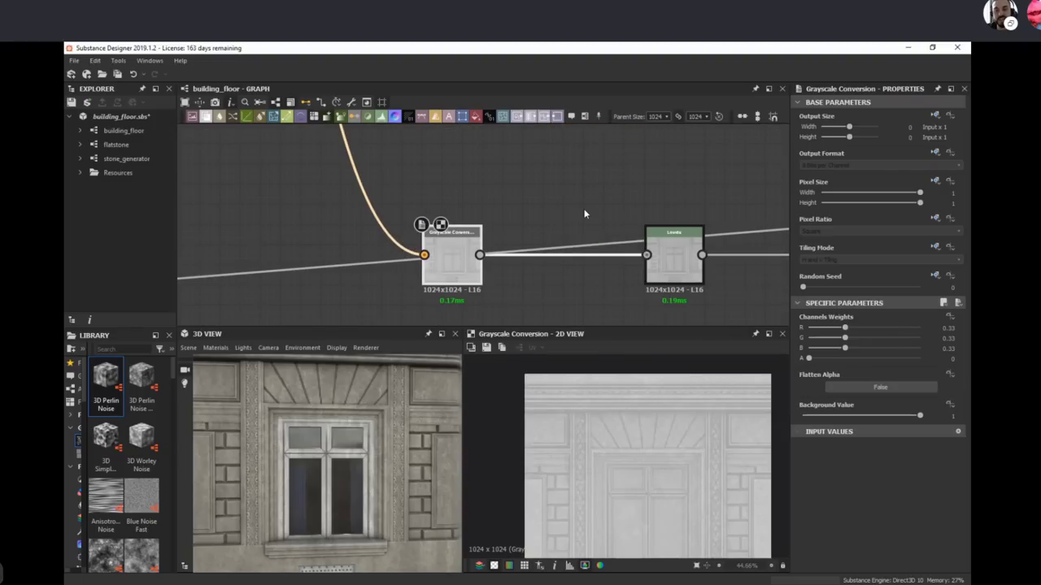
Step: Preview the colour Blend feeding the Grayscale Conversion and show that Blend's parameters
left_click(424, 256)
scroll(436, 253, "down", 3)
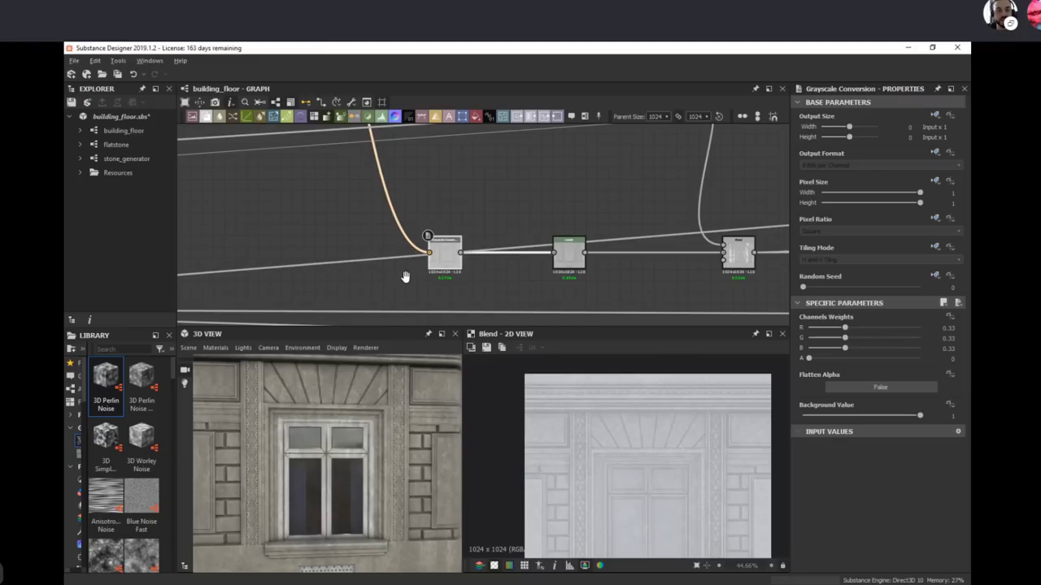
middle_click_drag(404, 276, 423, 286)
middle_click_drag(397, 230, 480, 325)
left_click(361, 171)
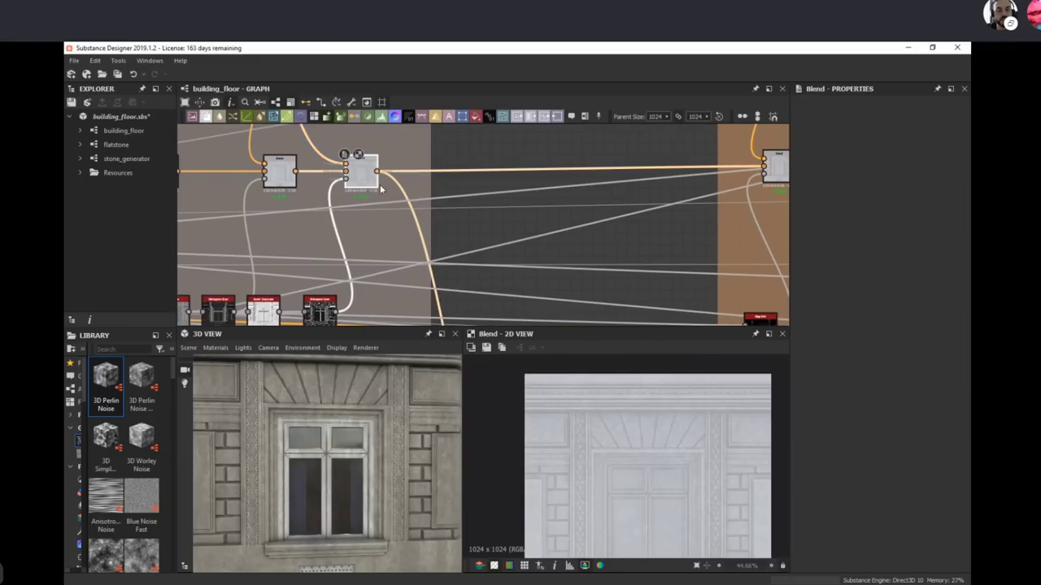
middle_click_drag(526, 274, 408, 66)
middle_click_drag(507, 212, 460, 128)
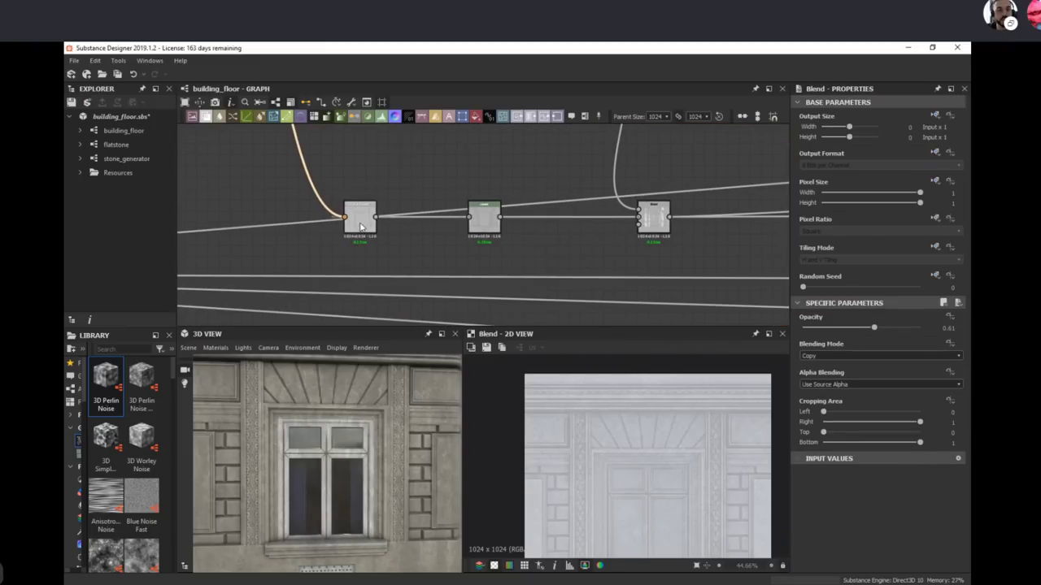
Step: Compare the Grayscale Conversion result up close with the Levels node it feeds
double_click(362, 221)
scroll(609, 465, "up", 3)
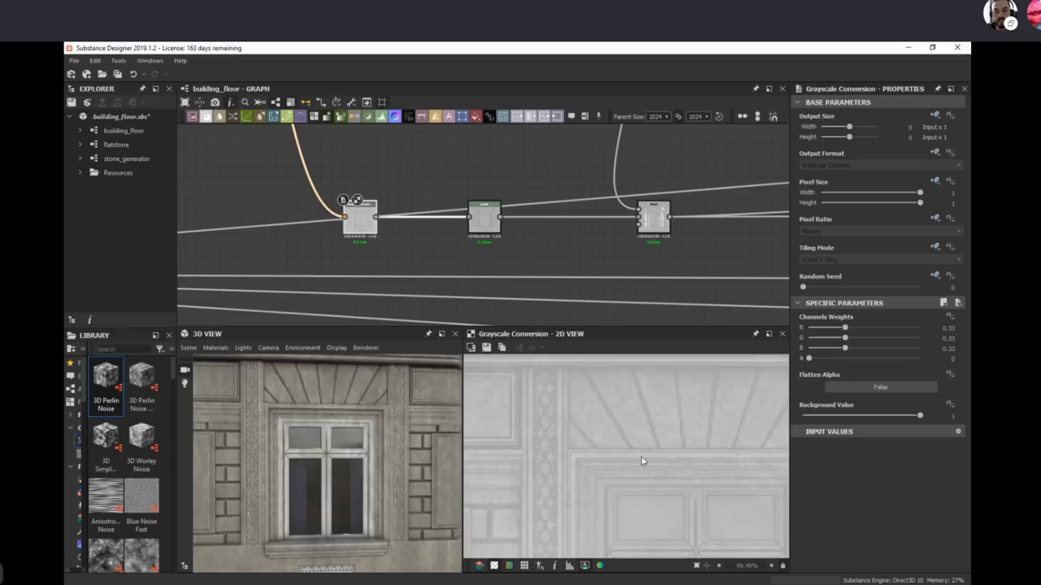
scroll(367, 235, "up", 2)
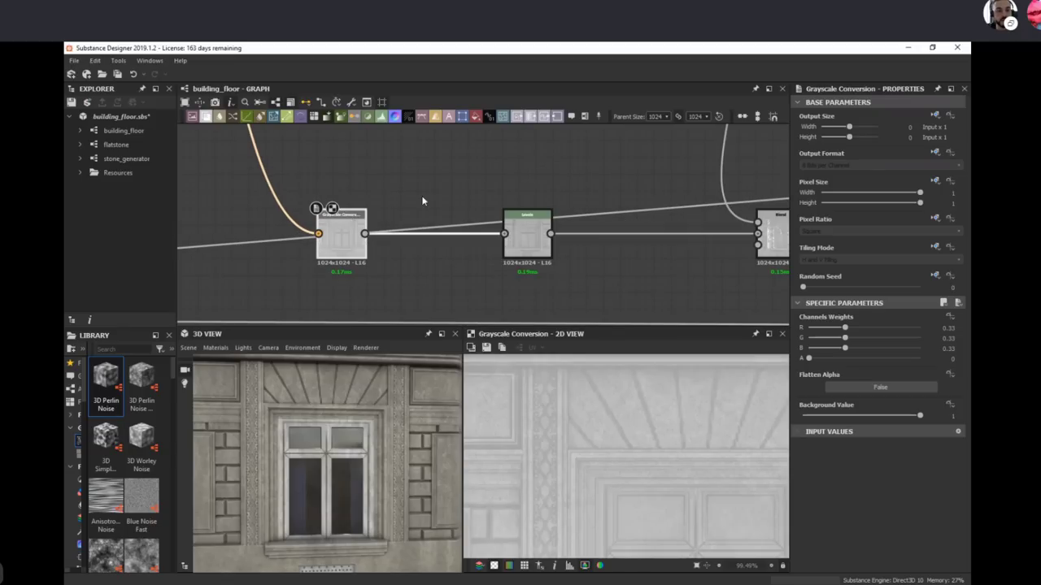
middle_click_drag(466, 242, 354, 213)
left_click(419, 212)
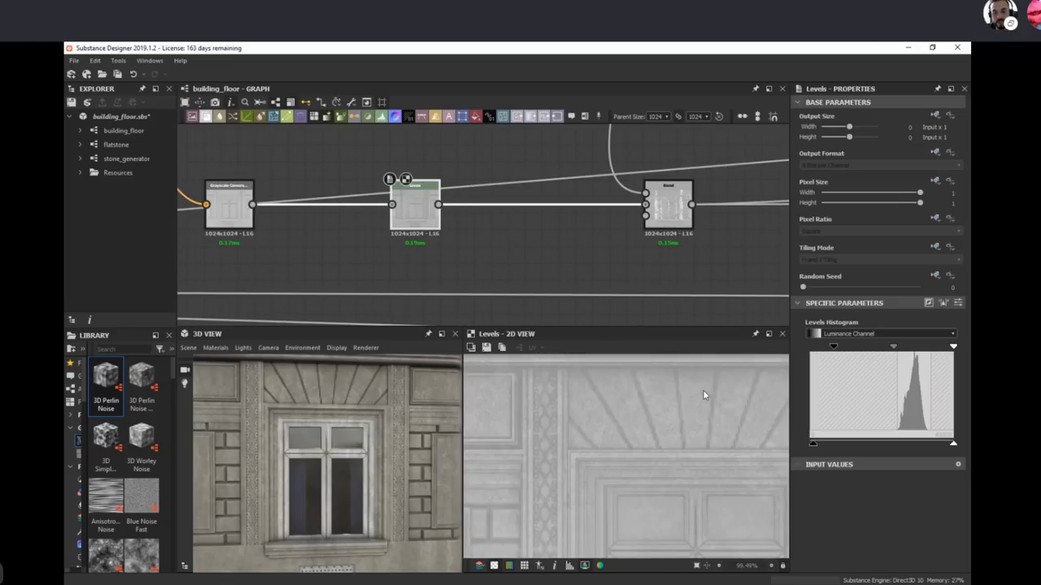
Step: Preview the Add (Linear Dodge) Blend after Levels and the mg_edge_dirt mask connected to it
middle_click_drag(490, 267, 371, 280)
scroll(370, 281, "down", 2)
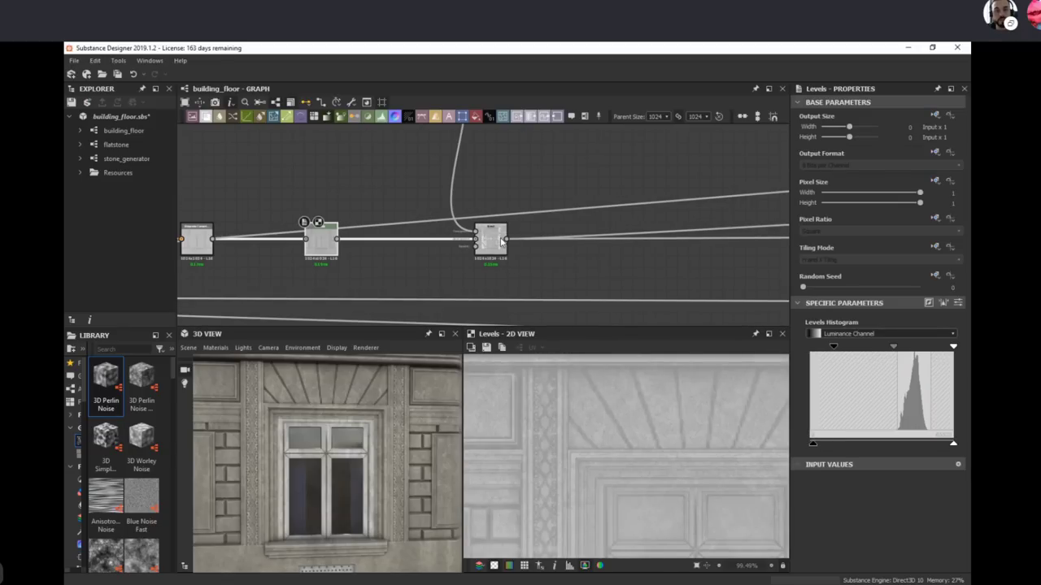
left_click(496, 240)
scroll(709, 497, "down", 3)
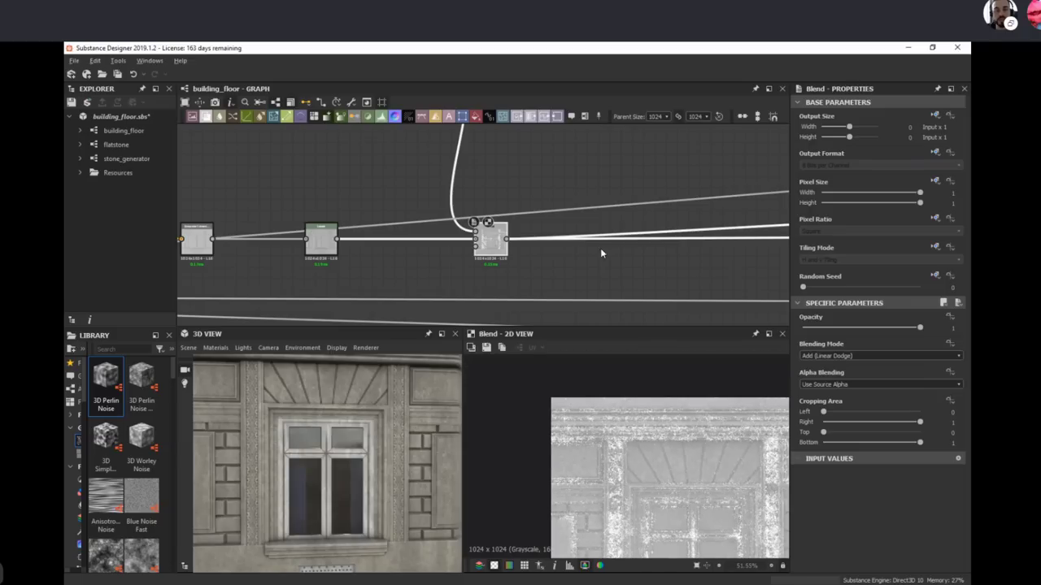
scroll(596, 248, "down", 4)
middle_click_drag(521, 176, 488, 241)
scroll(488, 231, "up", 3)
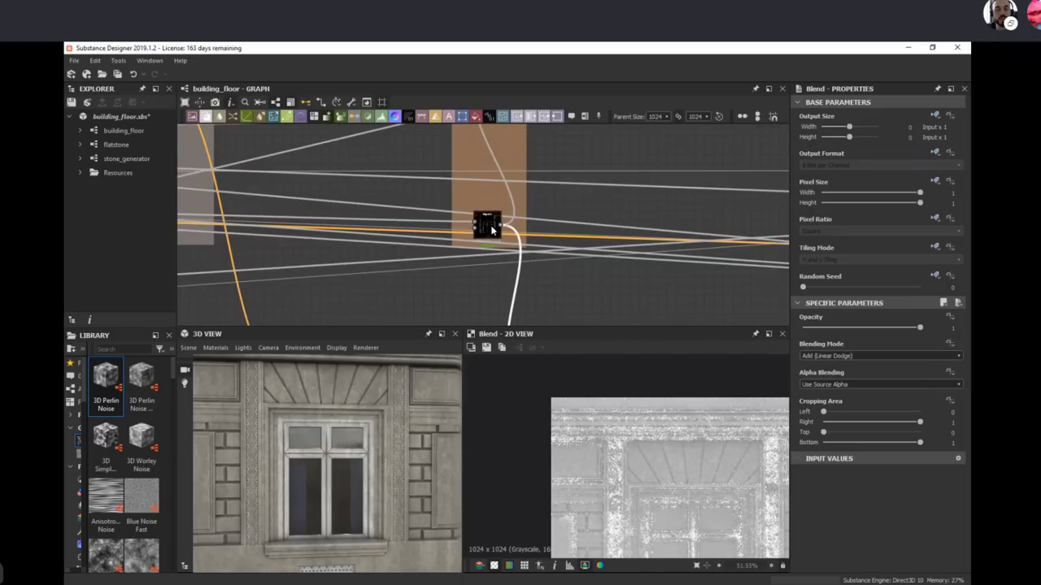
left_click(492, 230)
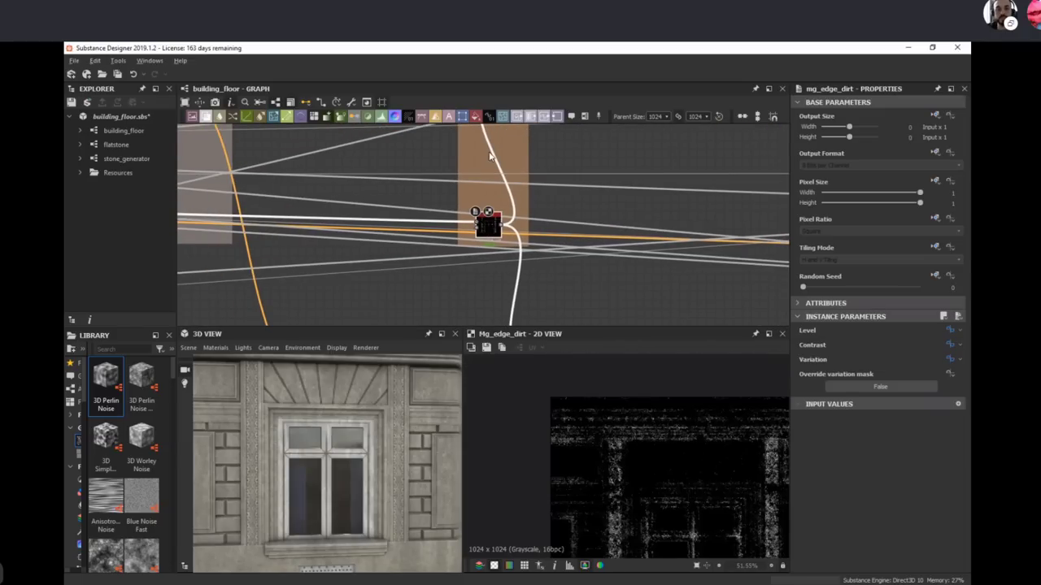
scroll(491, 156, "down", 2)
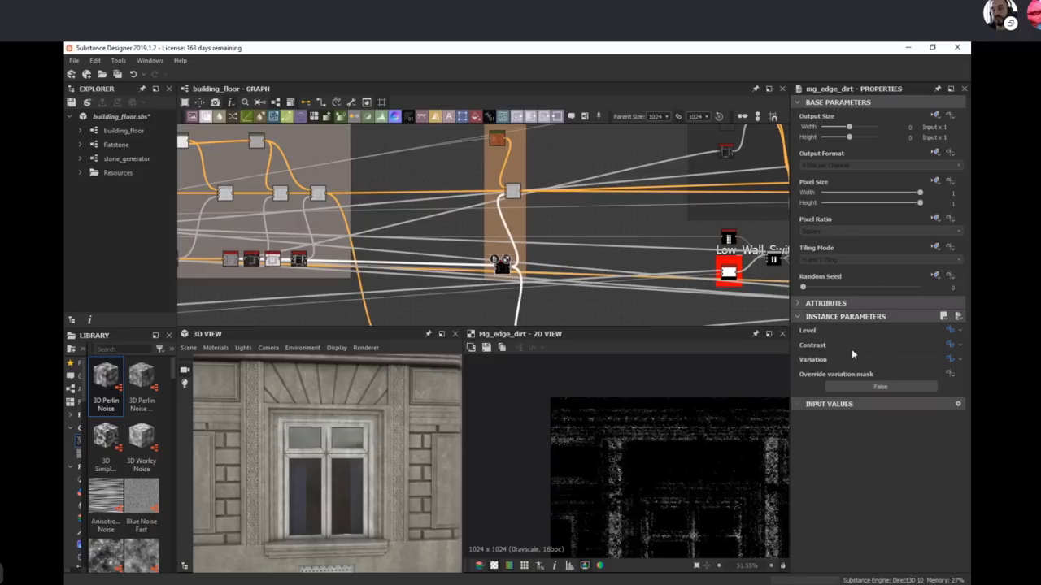
Step: Compare the orange frame's colour Blend with the grayscale Add (Linear Dodge) Blend, inspecting the latter up close around the window
middle_click_drag(530, 314, 527, 253)
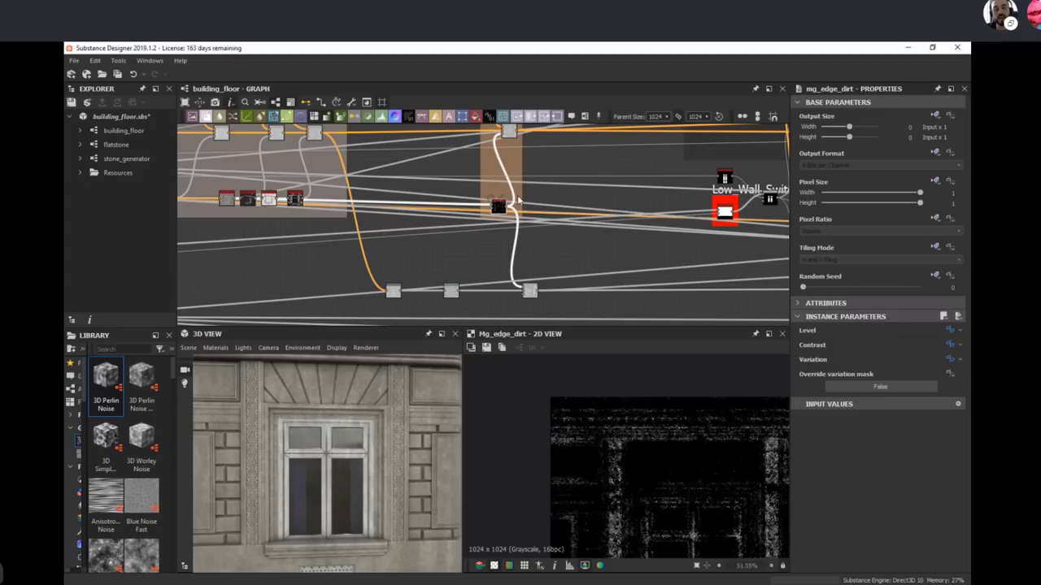
middle_click_drag(527, 230, 522, 261)
left_click(504, 166)
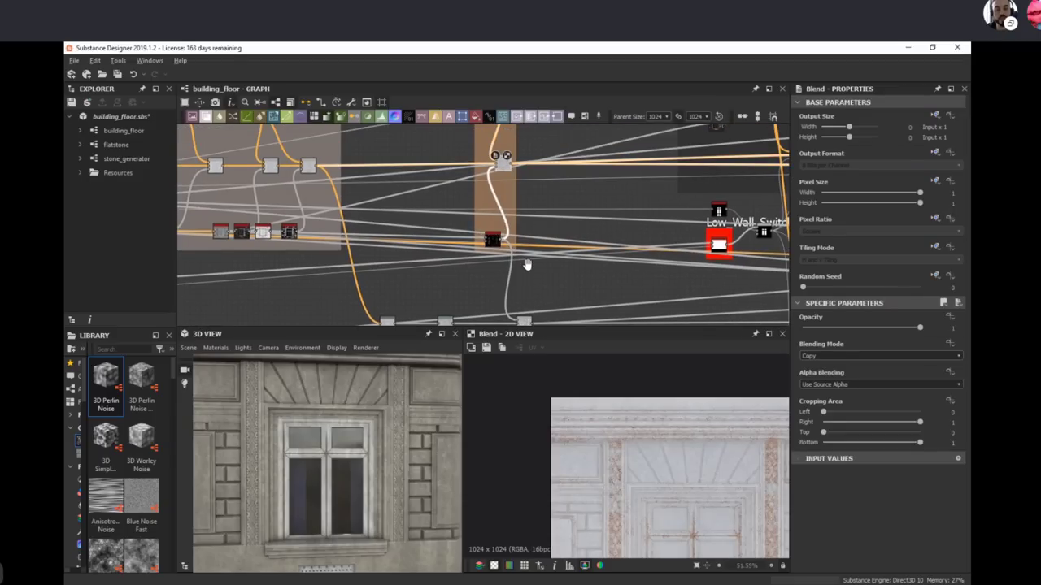
middle_click_drag(525, 329, 521, 248)
left_click(519, 243)
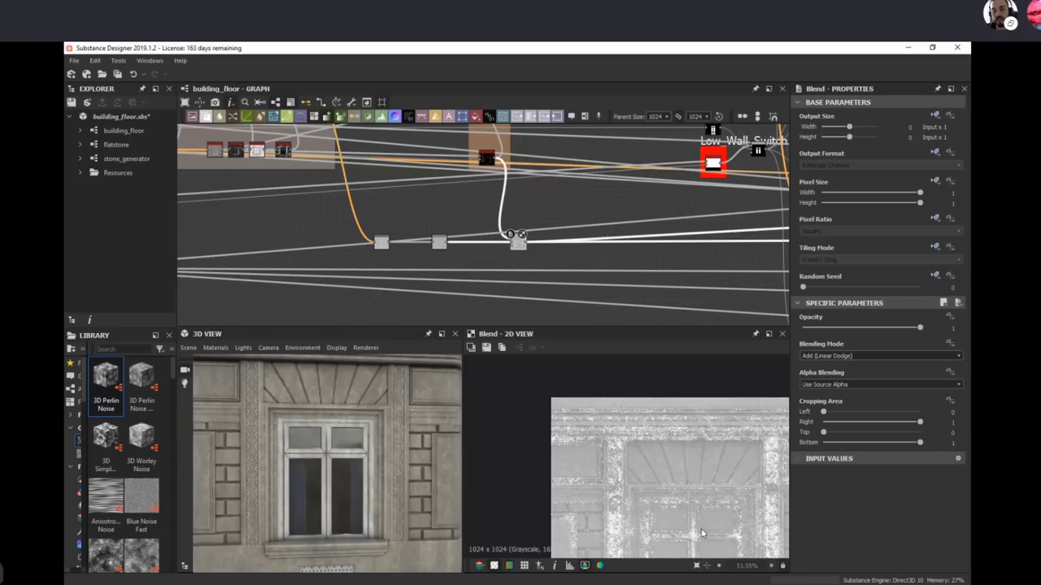
scroll(637, 520, "up", 4)
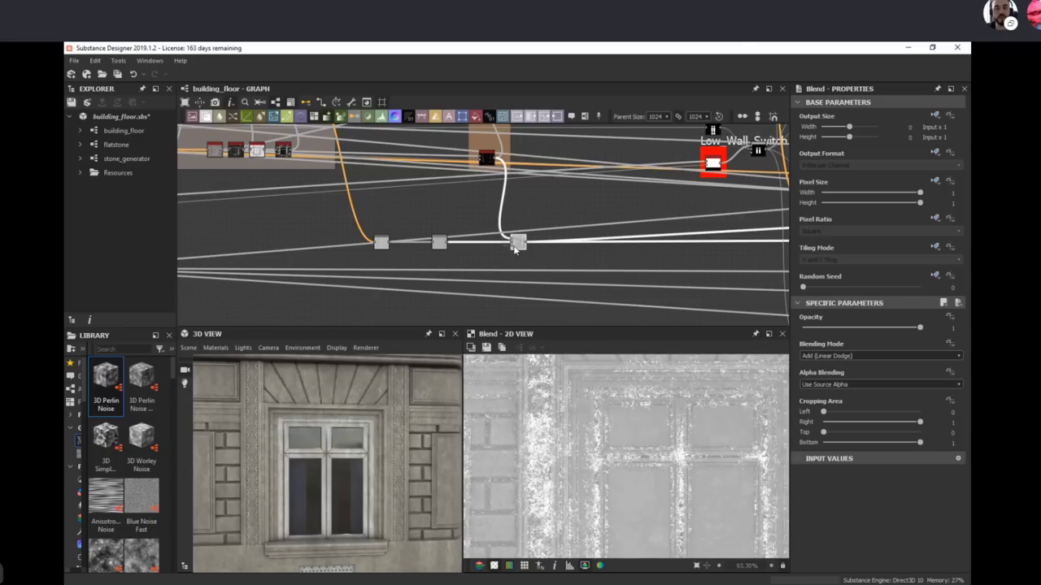
Step: Trace the connection between the mg_edge_dirt node and the Add (Linear Dodge) Blend in the grayscale chain
middle_click_drag(518, 174, 526, 224)
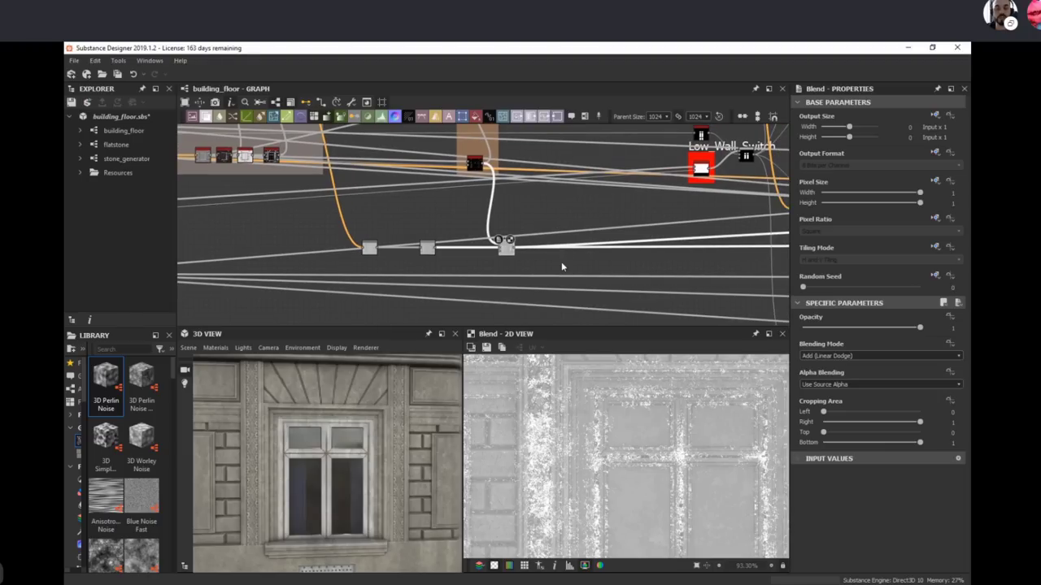
scroll(539, 244, "up", 2)
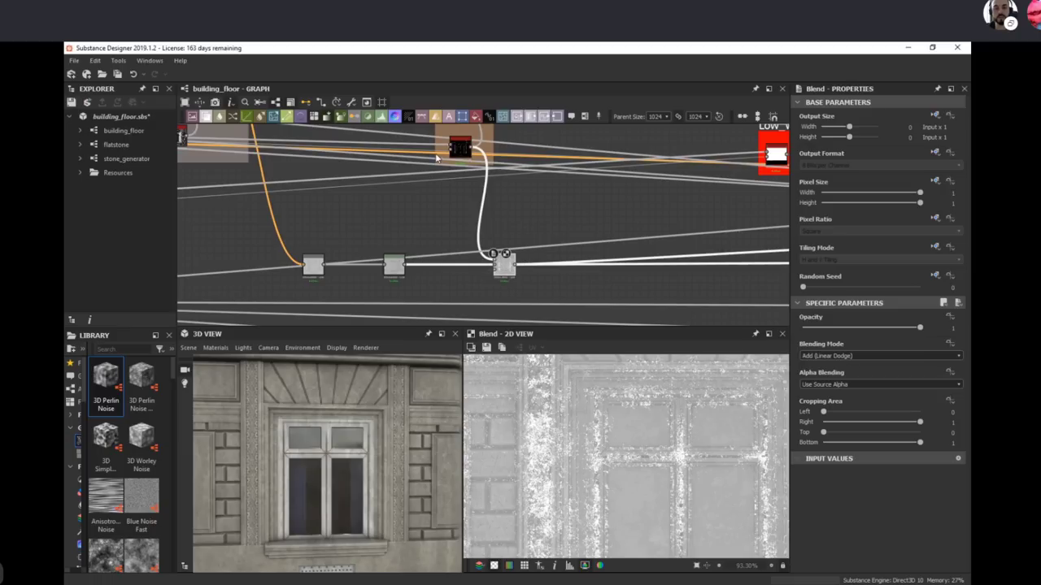
middle_click_drag(510, 208, 499, 240)
scroll(556, 276, "down", 2)
middle_click_drag(549, 274, 522, 160)
scroll(496, 258, "up", 3)
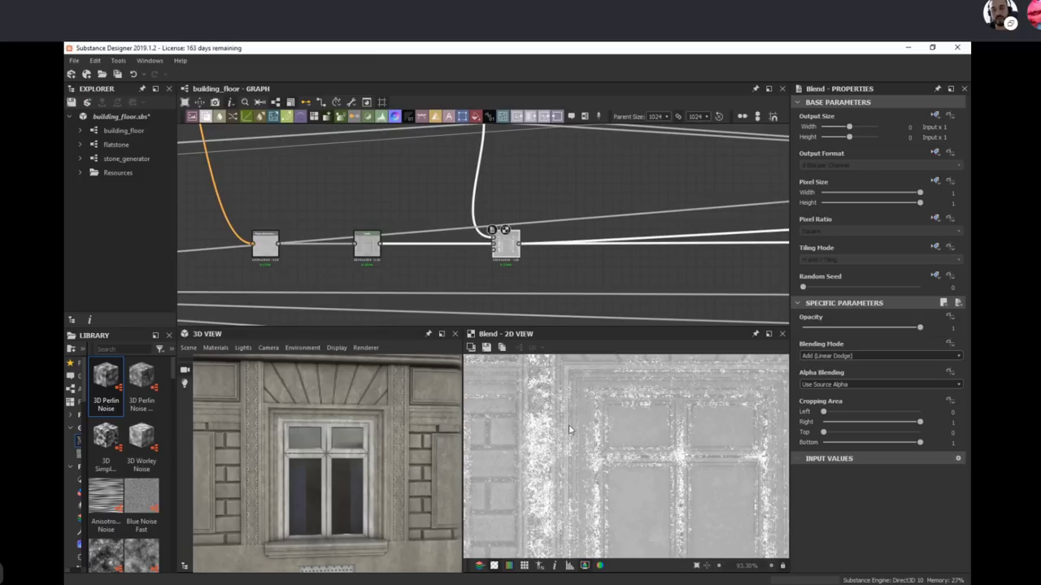
scroll(566, 245, "down", 2)
middle_click_drag(492, 155, 491, 218)
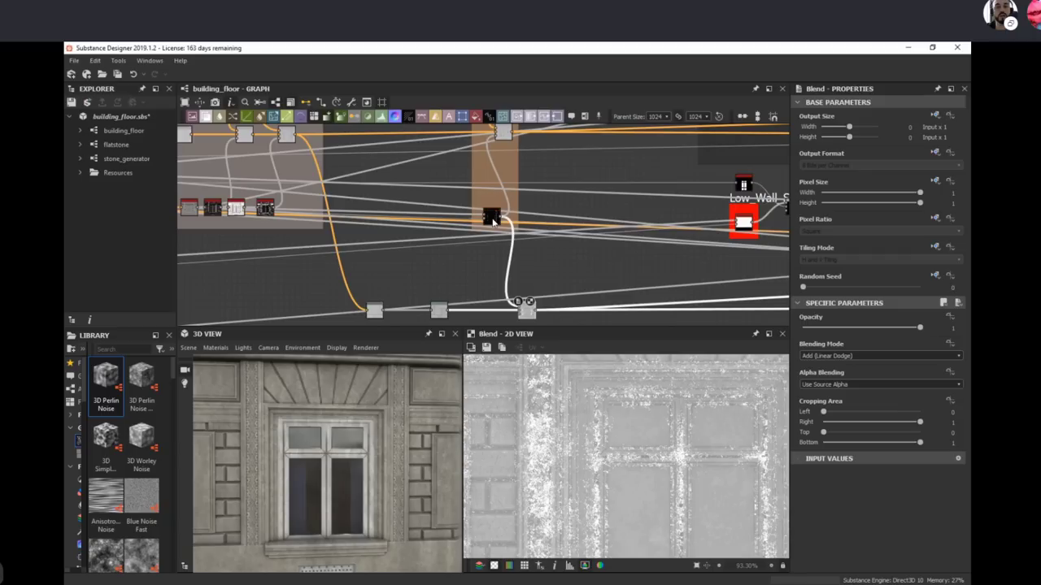
Step: Preview the mg_edge_dirt mask, the rust Gradient Map and the colour Blend combining them in the orange frame
double_click(493, 219)
middle_click_drag(528, 132, 524, 186)
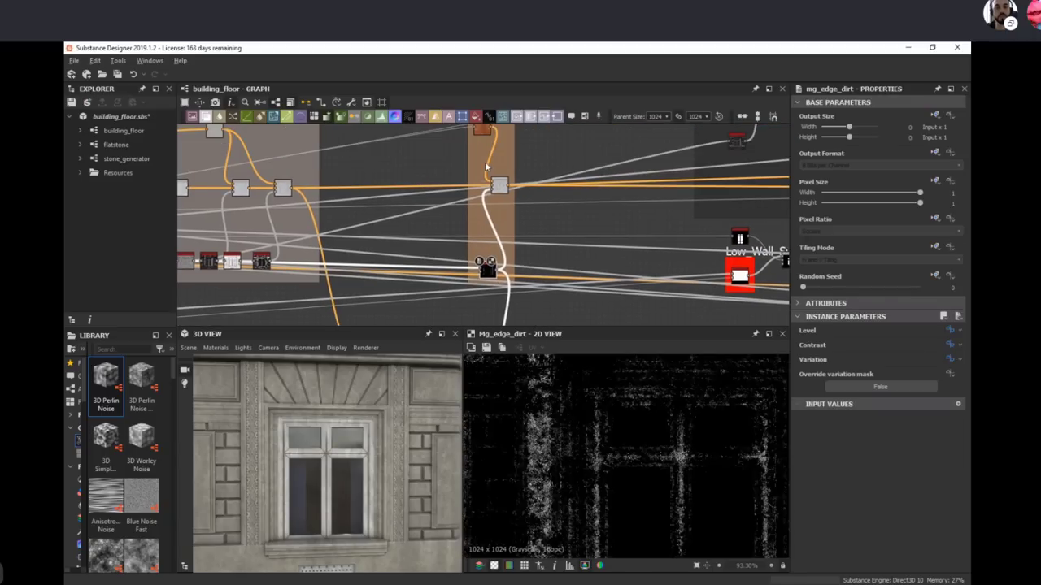
left_click(486, 132)
double_click(495, 186)
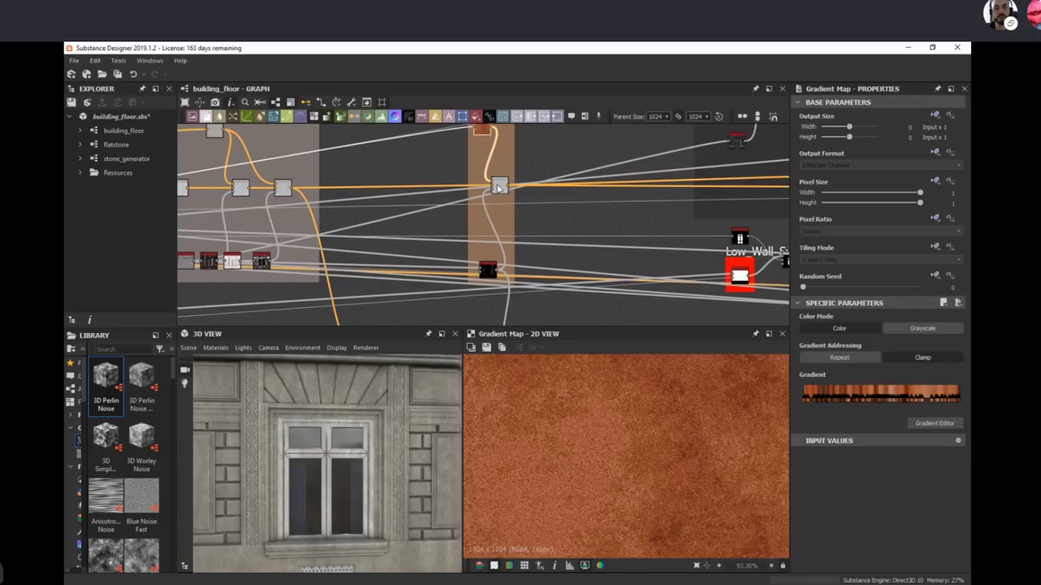
double_click(498, 185)
Step: Preview the grayscale Add (Linear Dodge) Blend again to compare its edge dirt with the colour version
middle_click_drag(574, 315, 541, 173)
scroll(502, 236, "up", 2)
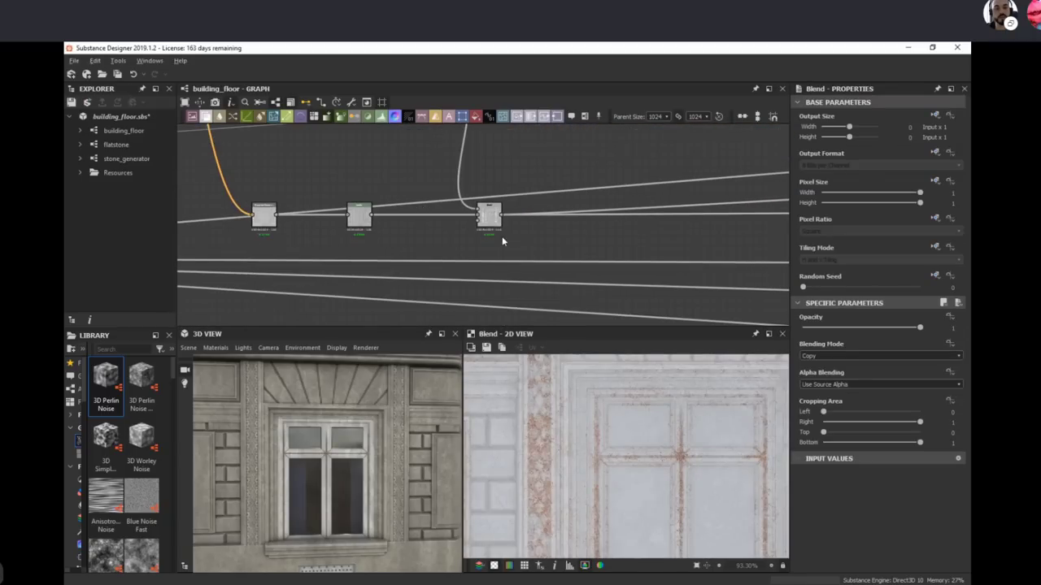
left_click(529, 275)
double_click(489, 215)
Step: Follow the grayscale chain to the Blend before Shutters_Switch and compare it with the dark Levels node feeding it
middle_click_drag(632, 228, 452, 226)
middle_click_drag(549, 206, 425, 223)
middle_click_drag(483, 244, 348, 252)
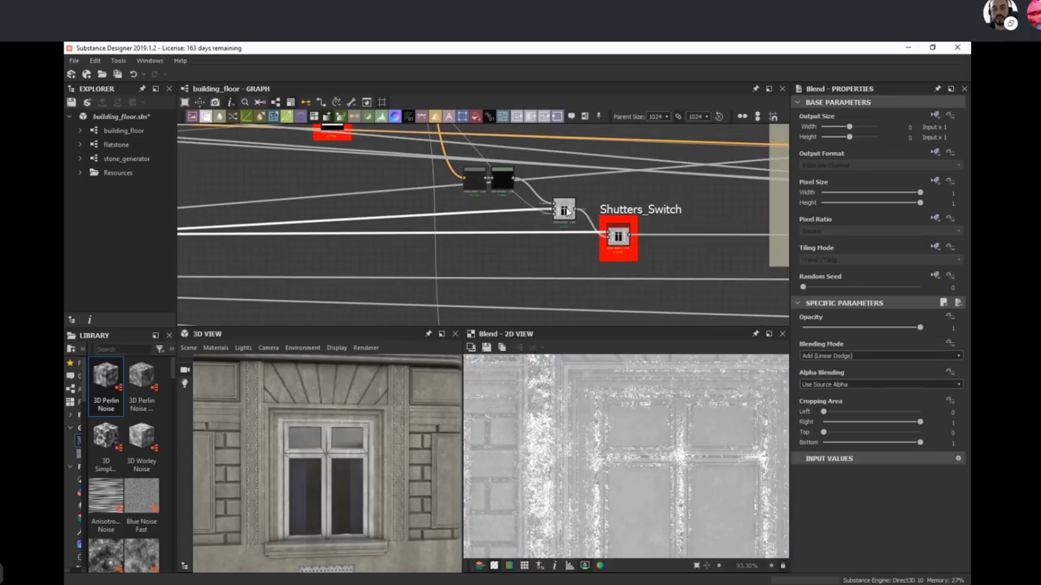
double_click(565, 211)
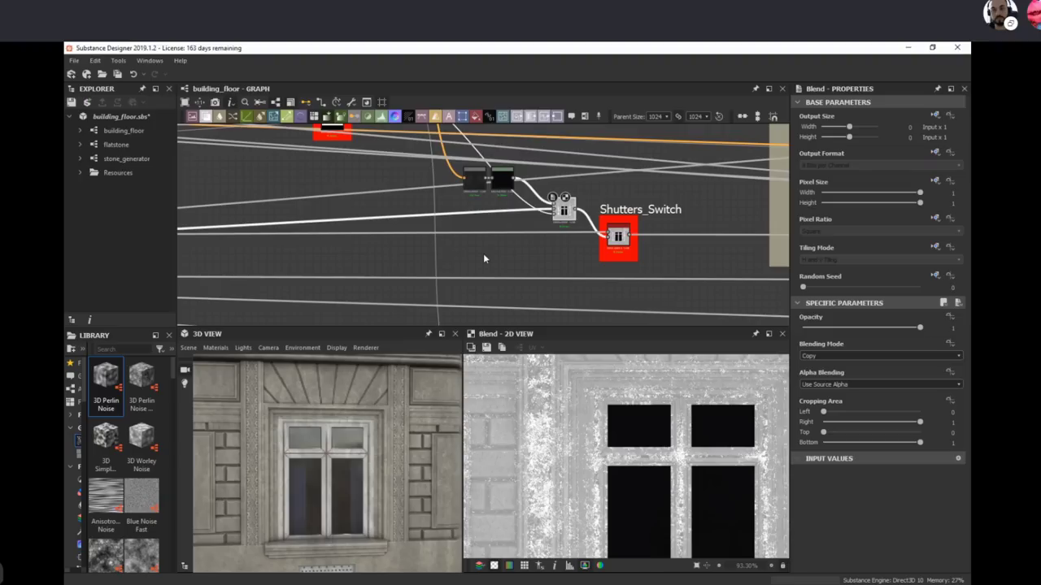
middle_click_drag(513, 192, 457, 200)
scroll(454, 201, "up", 2)
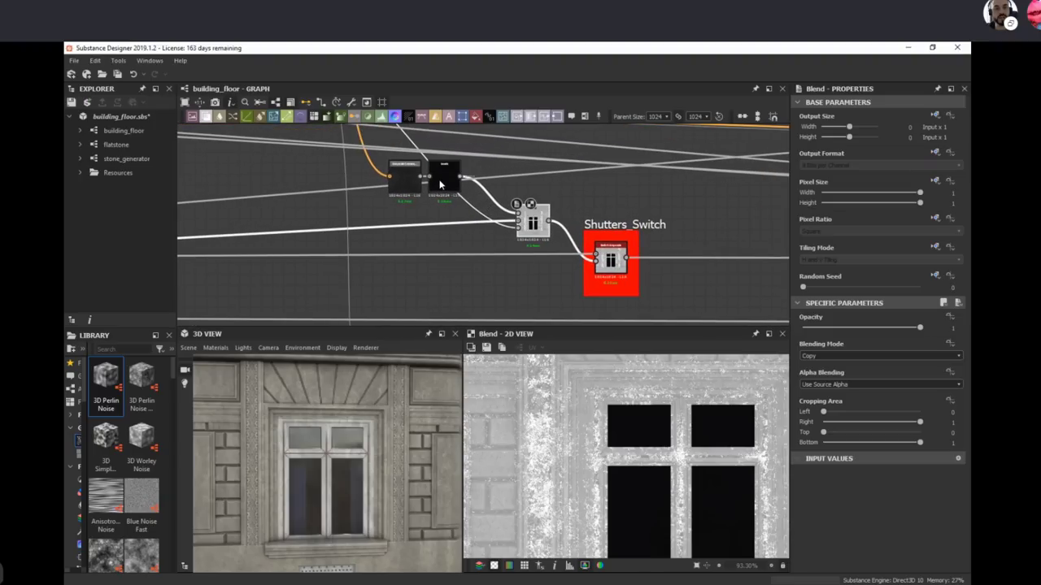
double_click(441, 182)
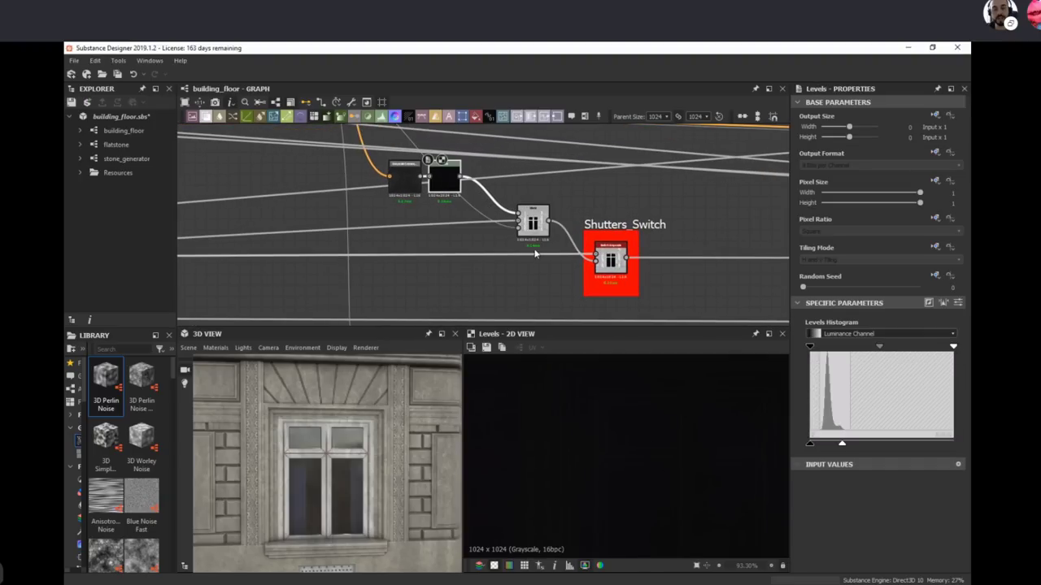
double_click(533, 222)
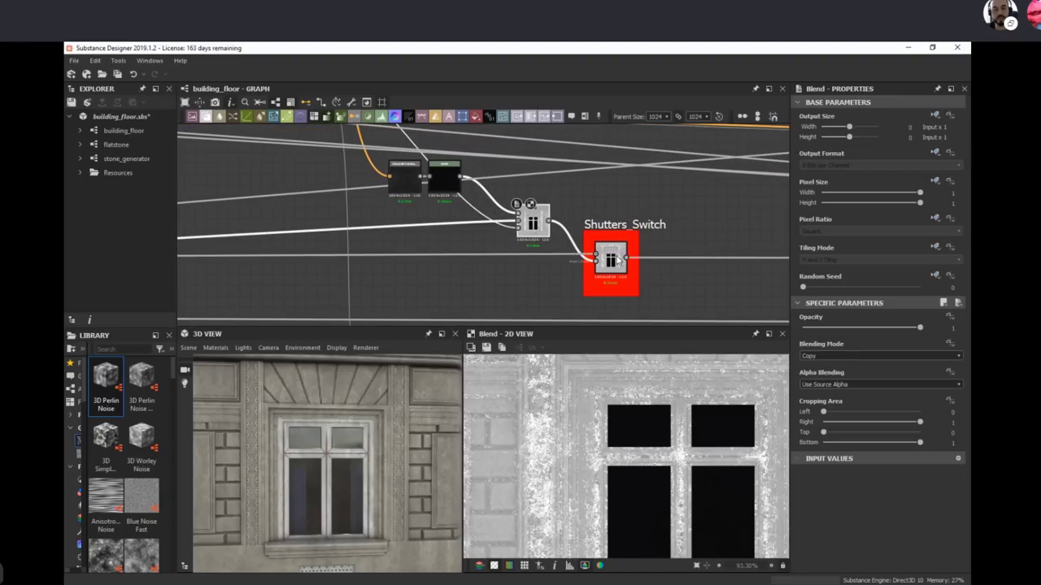
Step: Inspect the reflections on the window glass and frame up close from several angles in the 3D view
scroll(324, 491, "up", 1)
left_click_drag(384, 553, 413, 499)
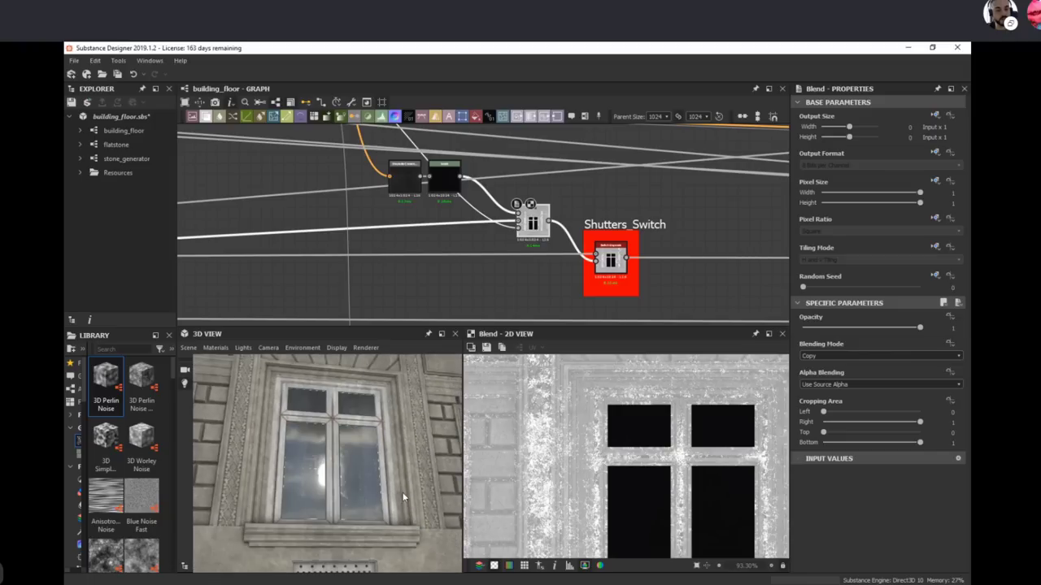
right_click_drag(402, 497, 372, 504, "ctrl+shift")
middle_click_drag(329, 504, 397, 517)
scroll(349, 437, "up", 3)
scroll(347, 437, "up", 2)
right_click_drag(411, 502, 425, 463, "ctrl+shift")
left_click_drag(426, 462, 432, 514)
left_click_drag(433, 511, 409, 475)
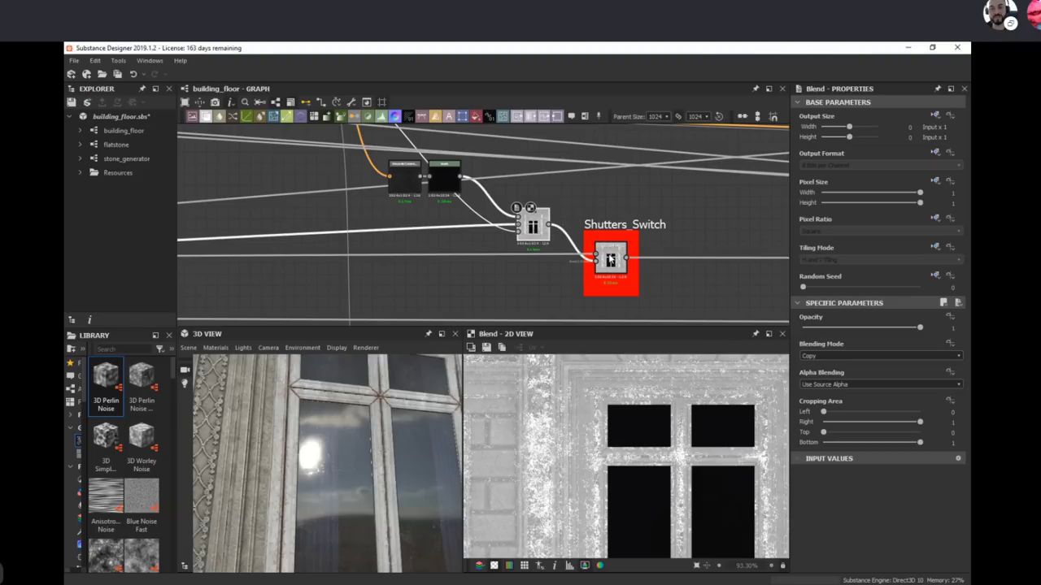
Step: Compare the two grayscale inputs of Shutters_Switch, with and without the dark window panes
left_click(610, 258)
middle_click_drag(596, 258, 537, 242)
double_click(536, 239)
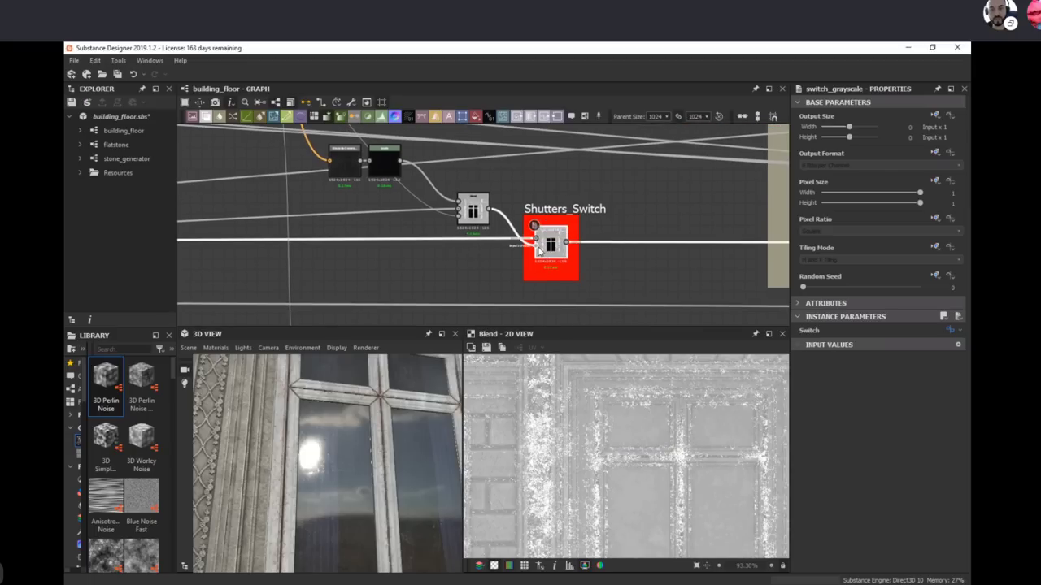
scroll(573, 256, "down", 1)
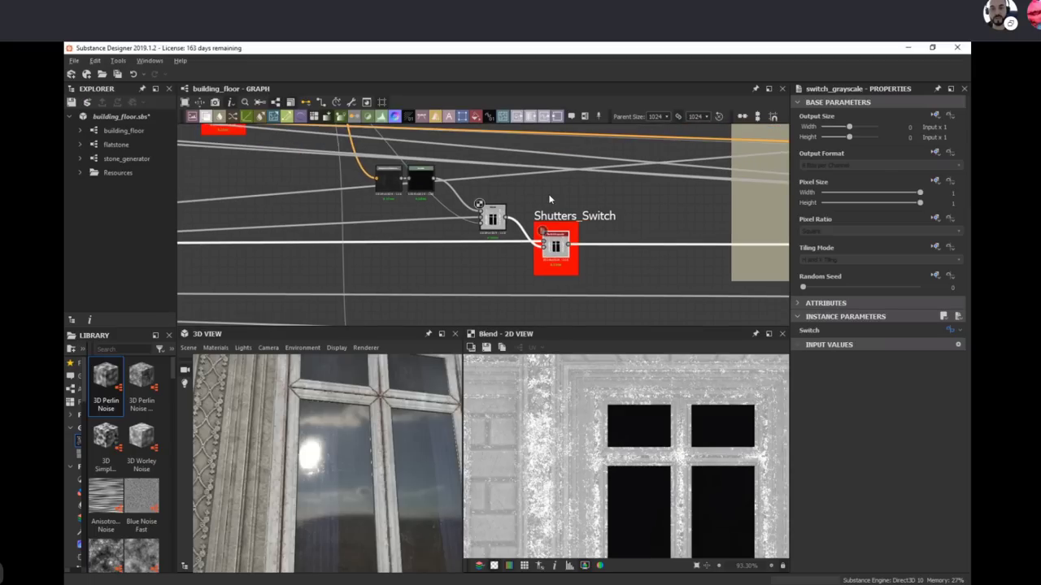
scroll(545, 234, "up", 1)
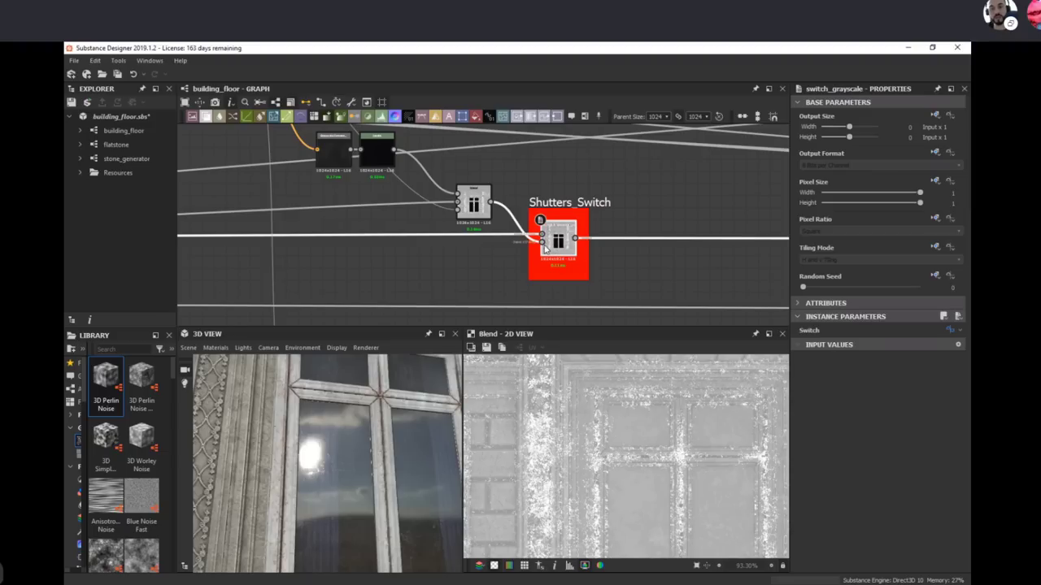
double_click(542, 242)
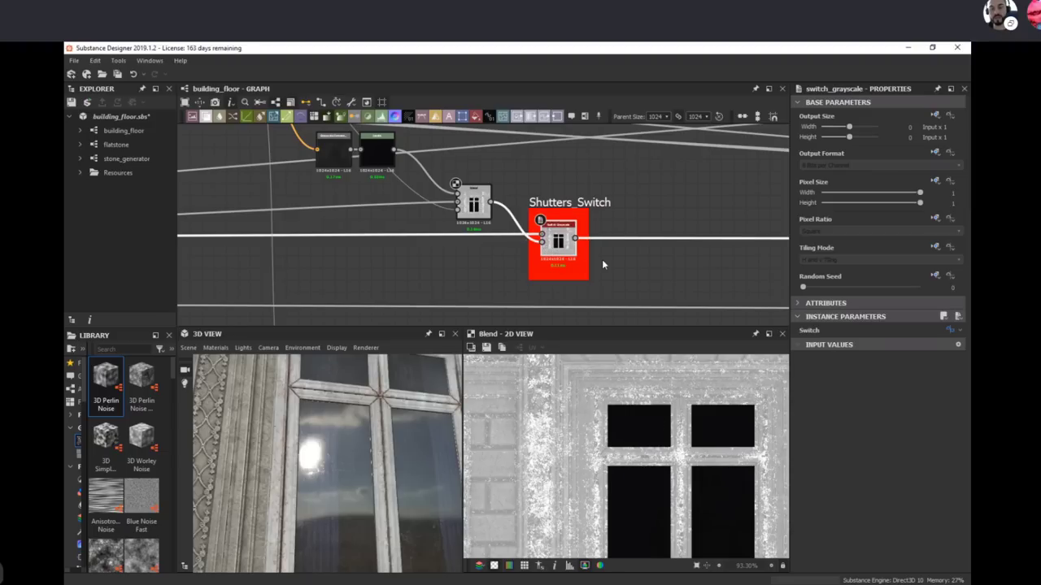
Step: Preview the Blend after Shutters_Switch in the beige frame and examine its stone and window detail up close
middle_click_drag(601, 260, 441, 276)
scroll(530, 278, "down", 1)
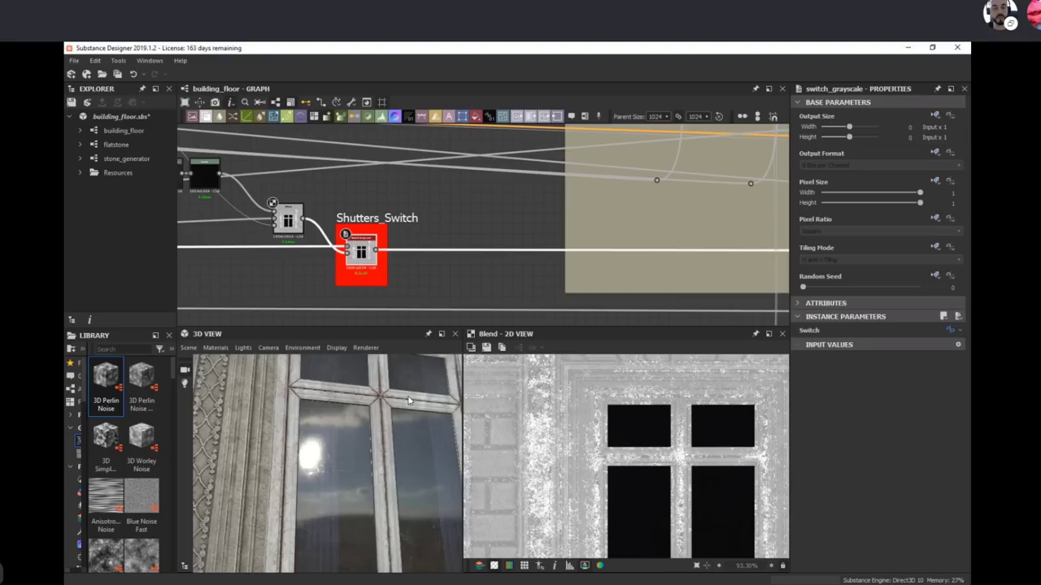
scroll(380, 257, "down", 5)
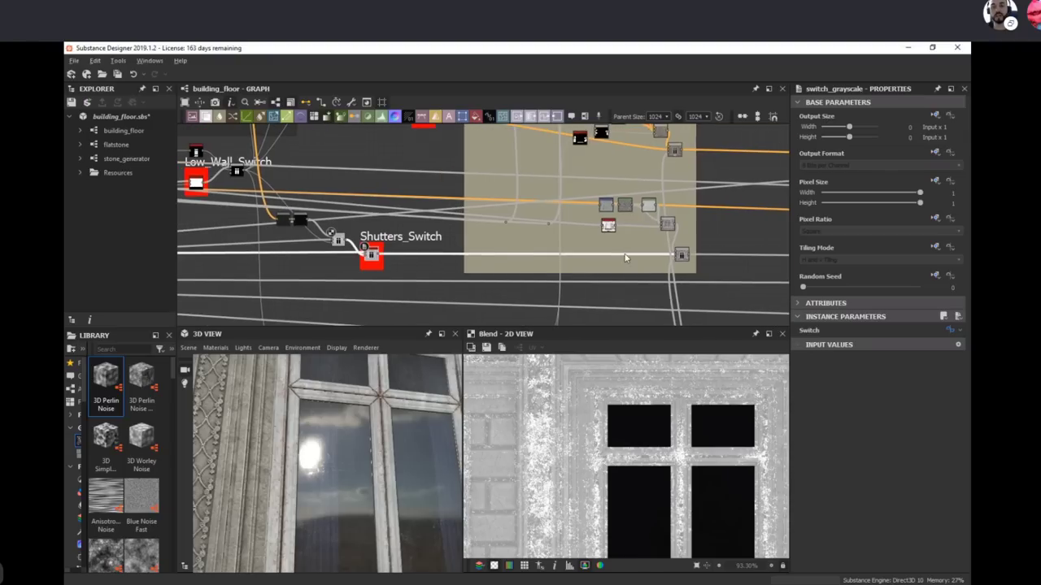
middle_click_drag(626, 258, 504, 258)
scroll(543, 235, "up", 3)
double_click(568, 265)
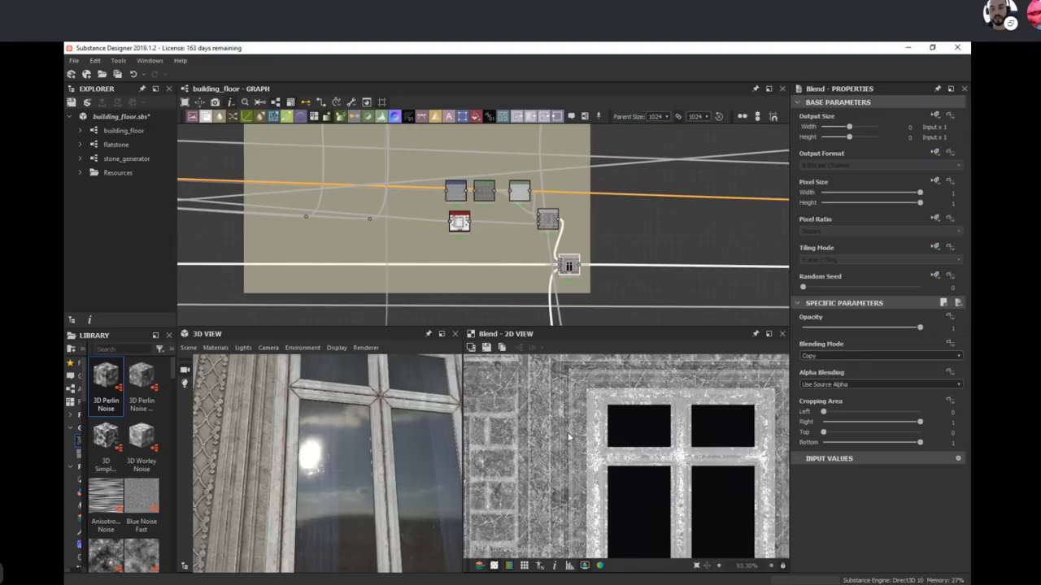
scroll(575, 414, "down", 3)
middle_click_drag(544, 153, 520, 193)
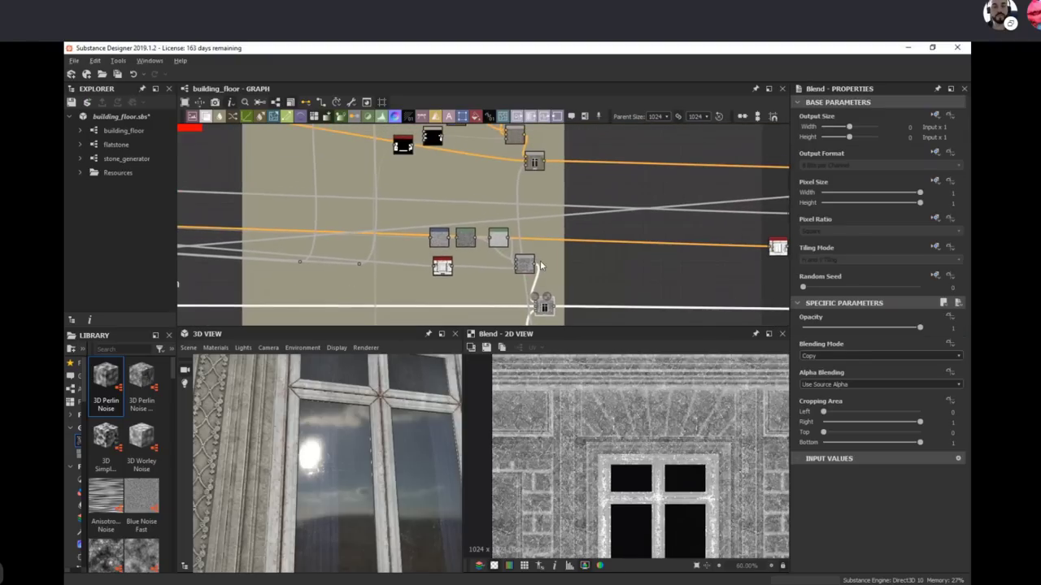
scroll(545, 317, "up", 3)
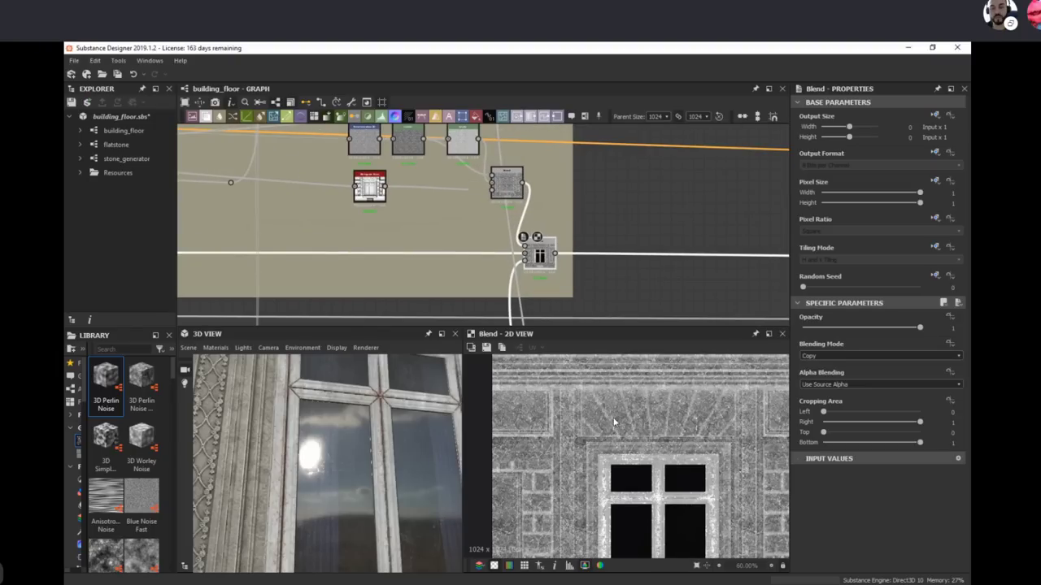
scroll(610, 426, "up", 5)
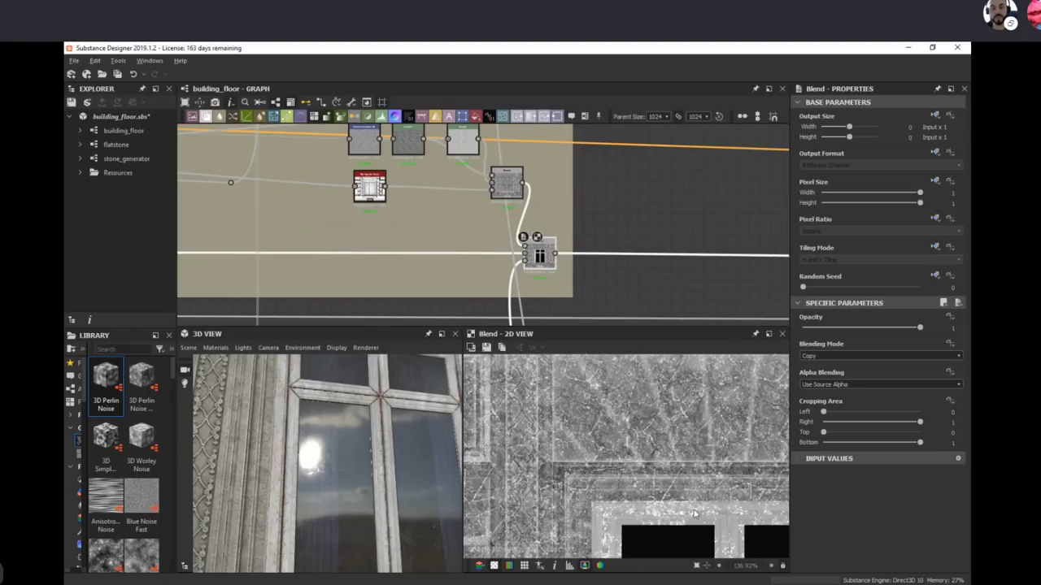
Step: Preview the wall Blend and trace its source through Transformation 2D, the stone roughness input and the Levels node
double_click(511, 188)
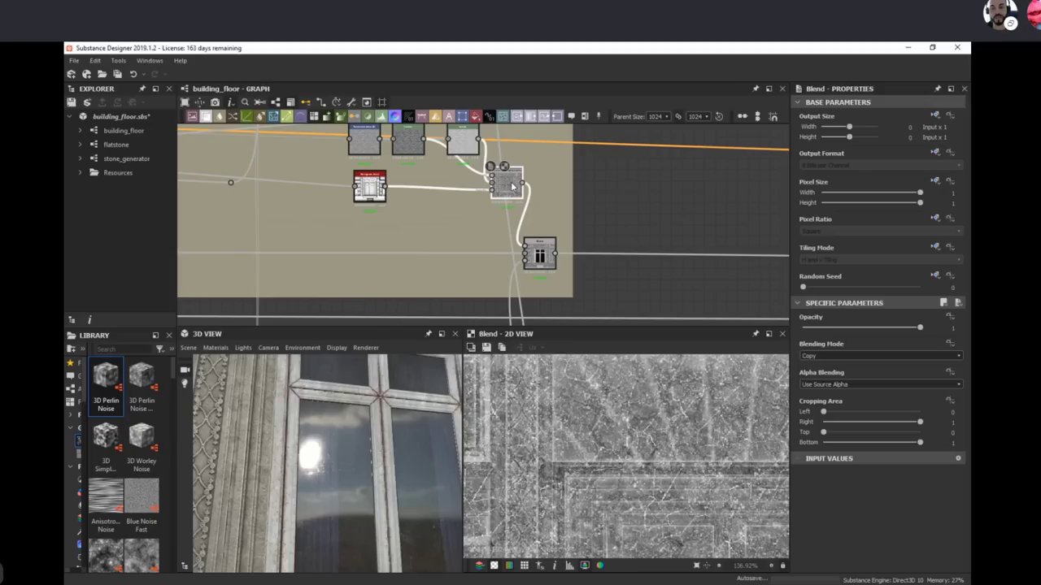
middle_click_drag(476, 195, 487, 229)
left_click(376, 172)
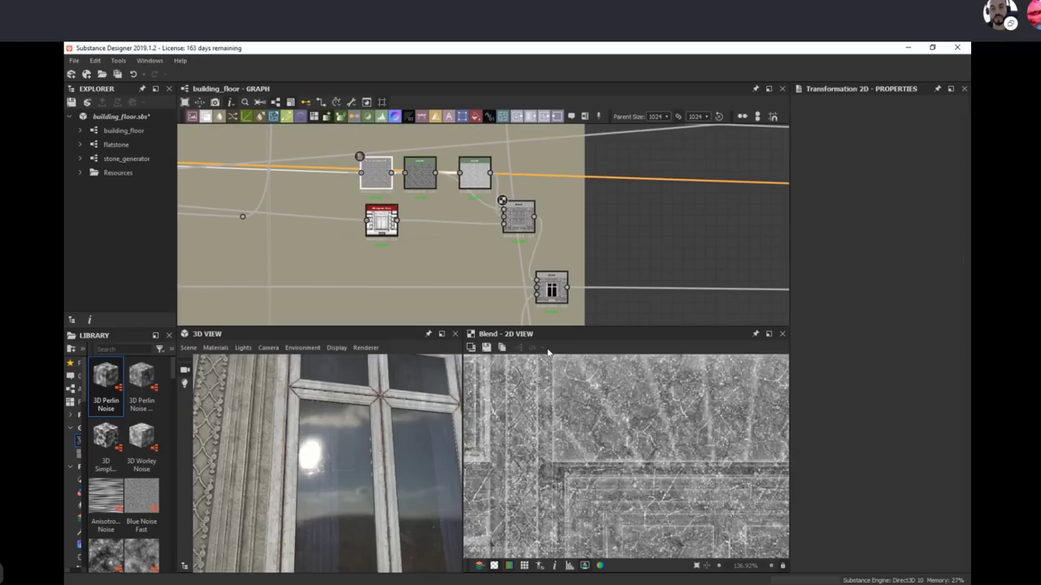
scroll(655, 461, "down", 6)
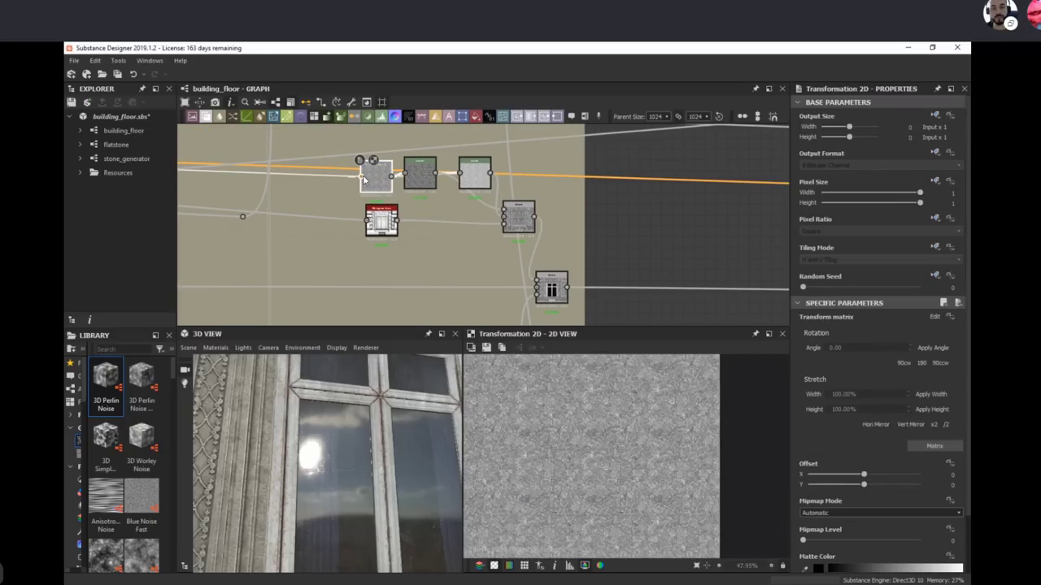
left_click(419, 180)
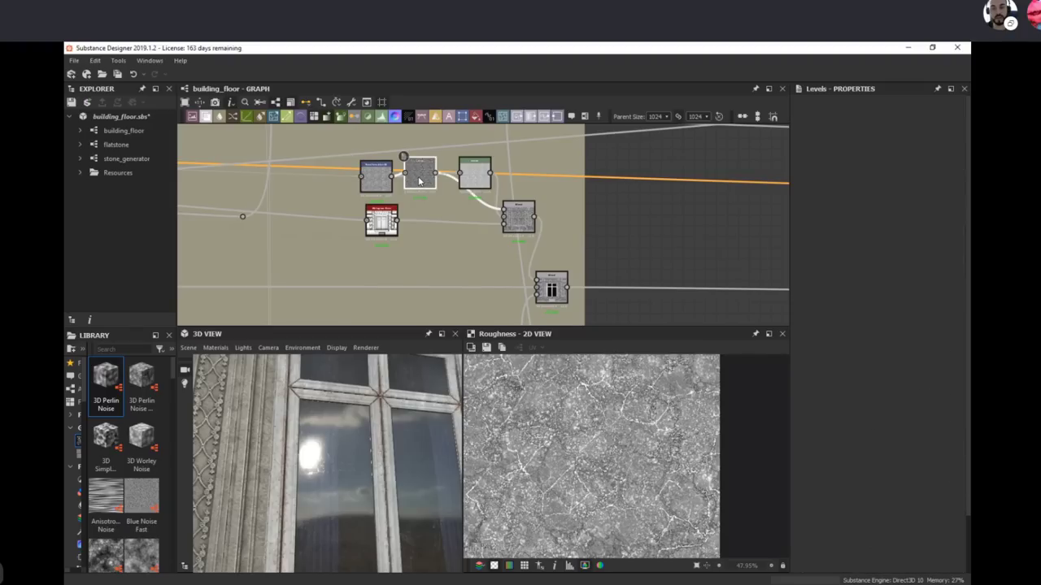
double_click(420, 180)
Step: Spread out the two Levels nodes and the mask node feeding the wall Blend so their connections are distinct
left_click_drag(476, 174, 475, 156)
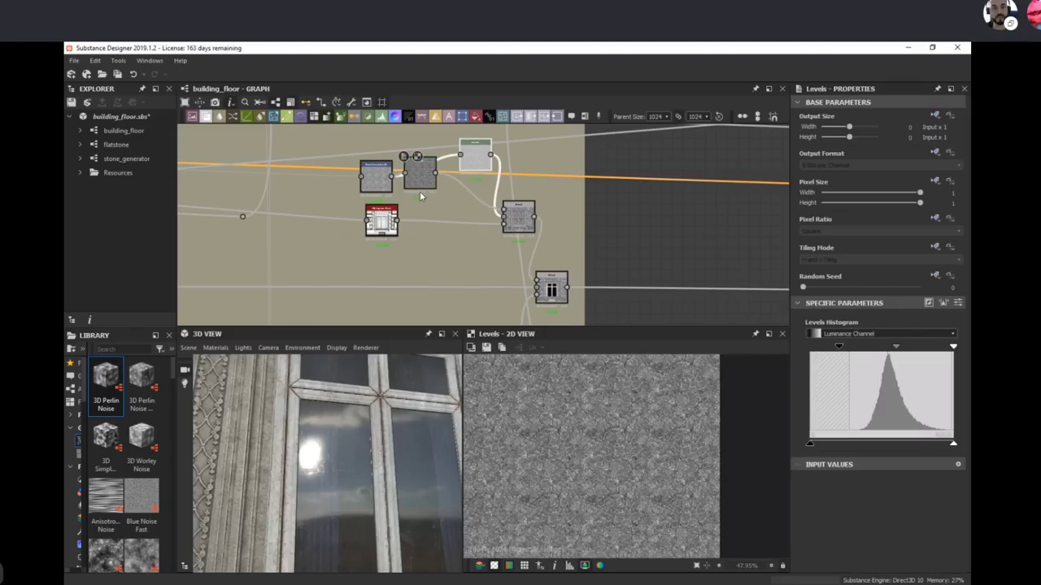
left_click_drag(416, 169, 427, 194)
left_click_drag(386, 224, 374, 256)
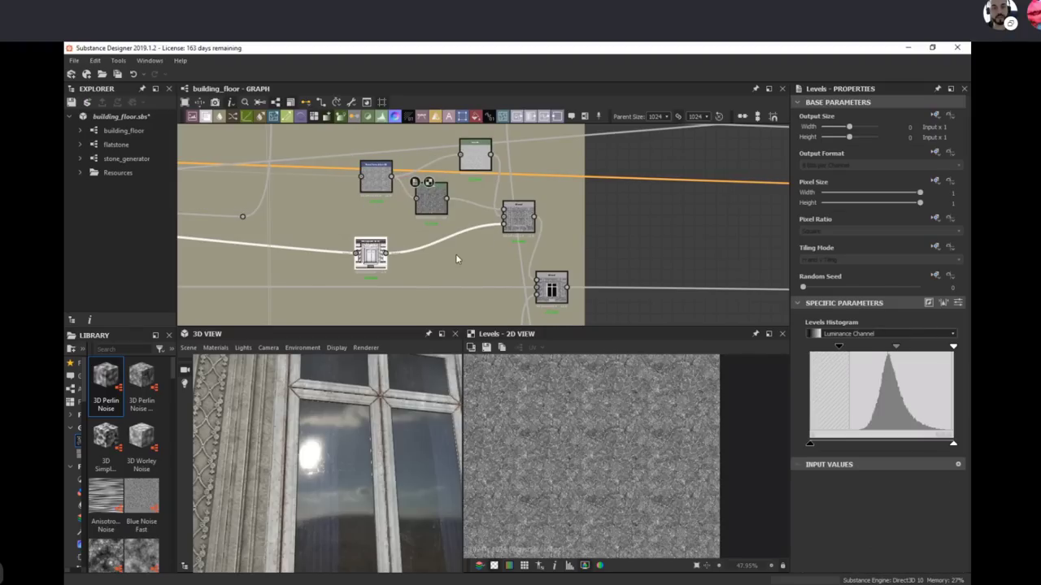
Step: Compare the wall Blend with the following window Blend, checking the facade around the window in the 2D and 3D views
left_click(519, 216)
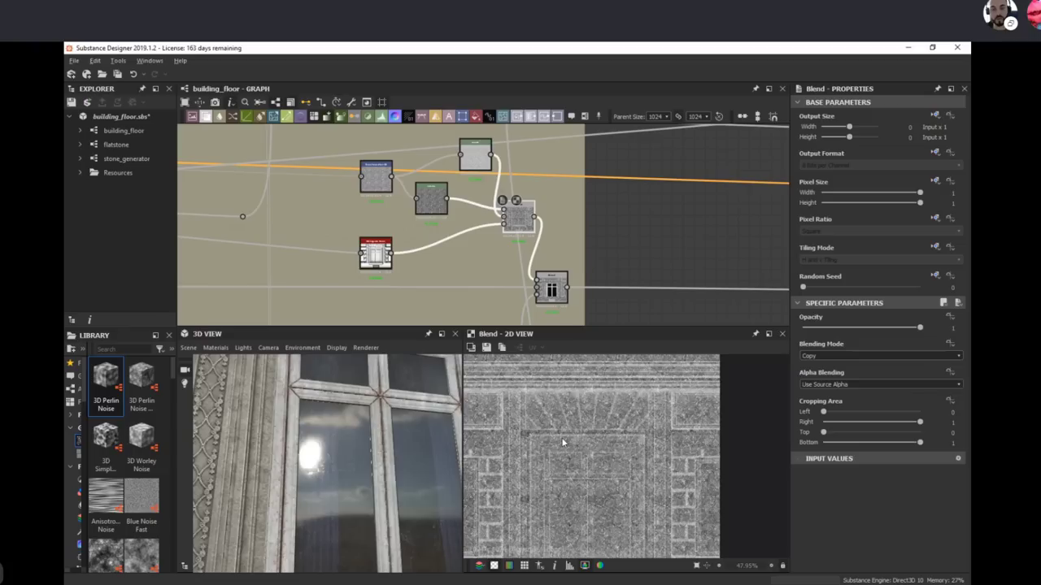
scroll(562, 443, "up", 3)
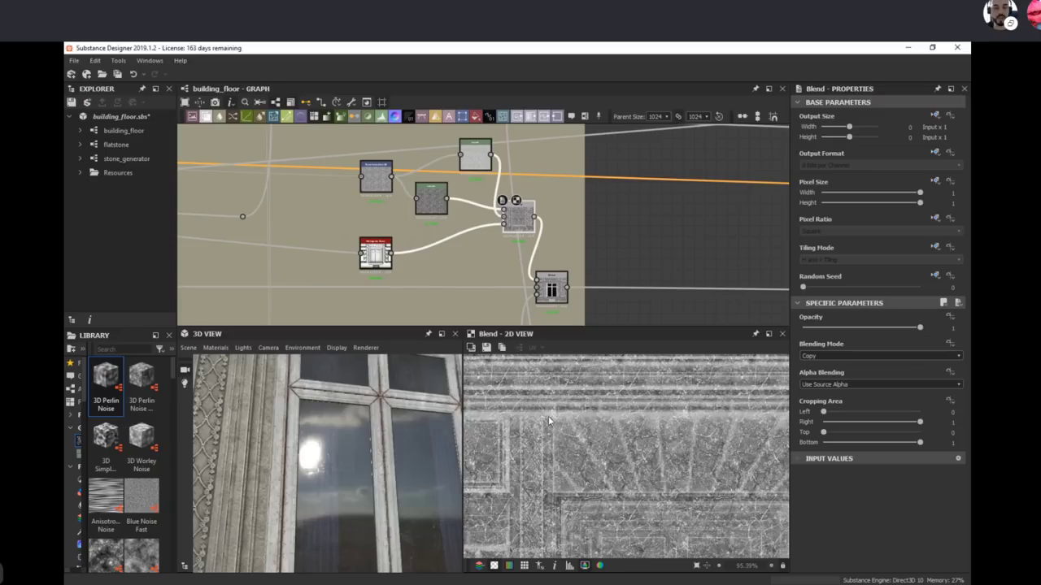
double_click(547, 291)
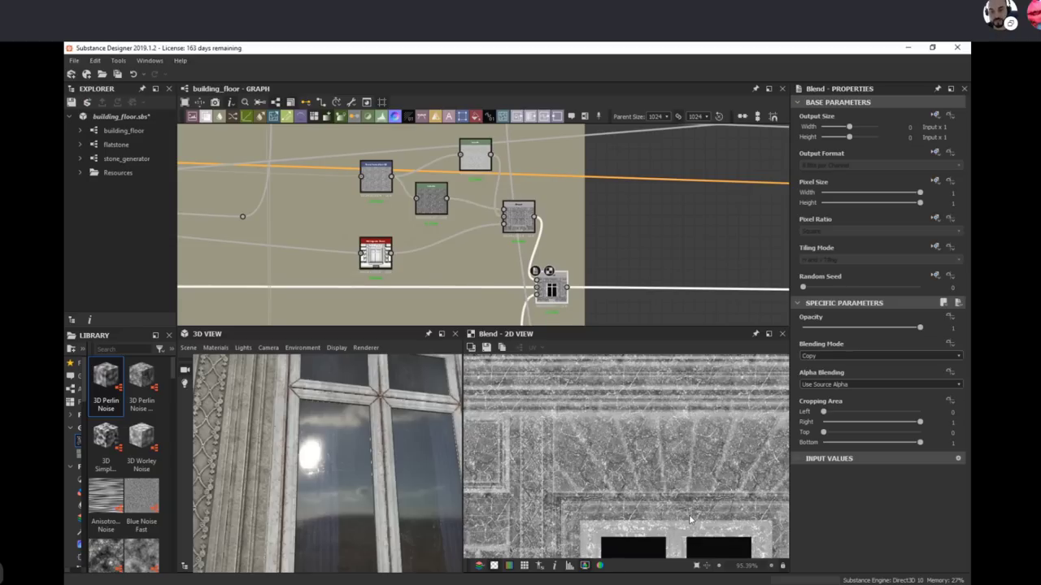
middle_click_drag(685, 501, 681, 460)
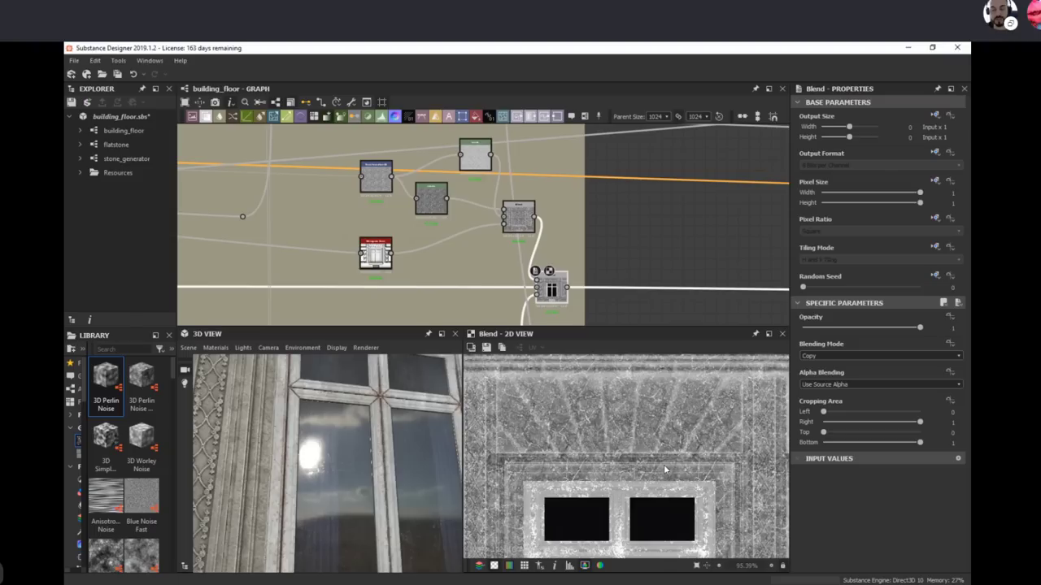
left_click_drag(339, 492, 364, 375)
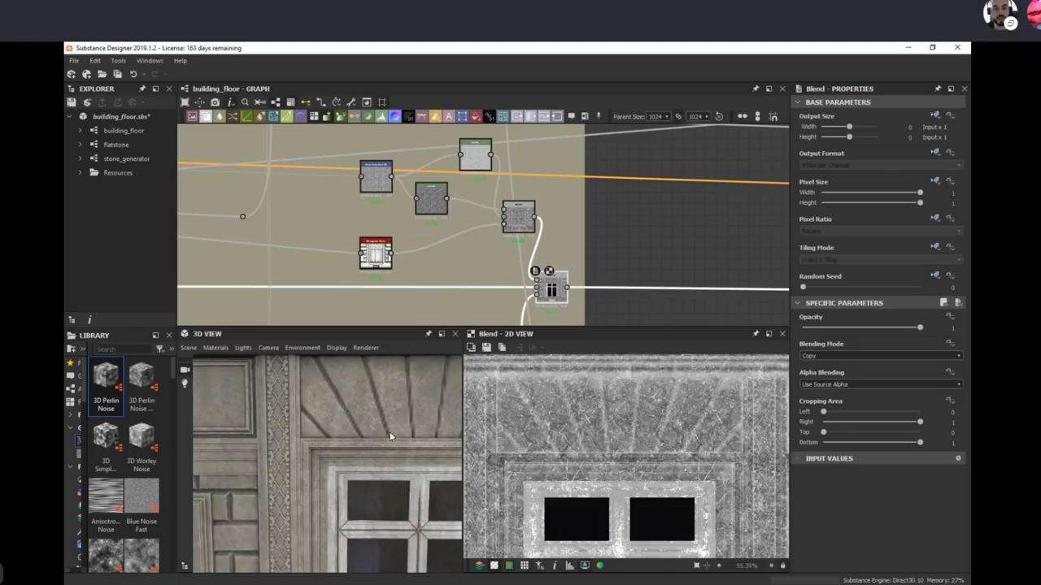
middle_click_drag(563, 259, 473, 220)
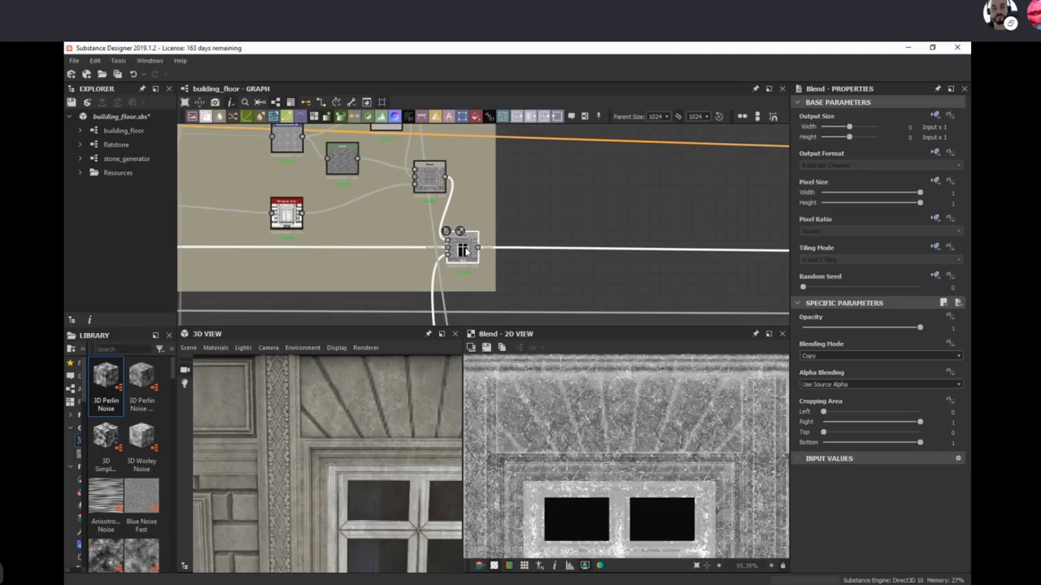
scroll(675, 488, "down", 5)
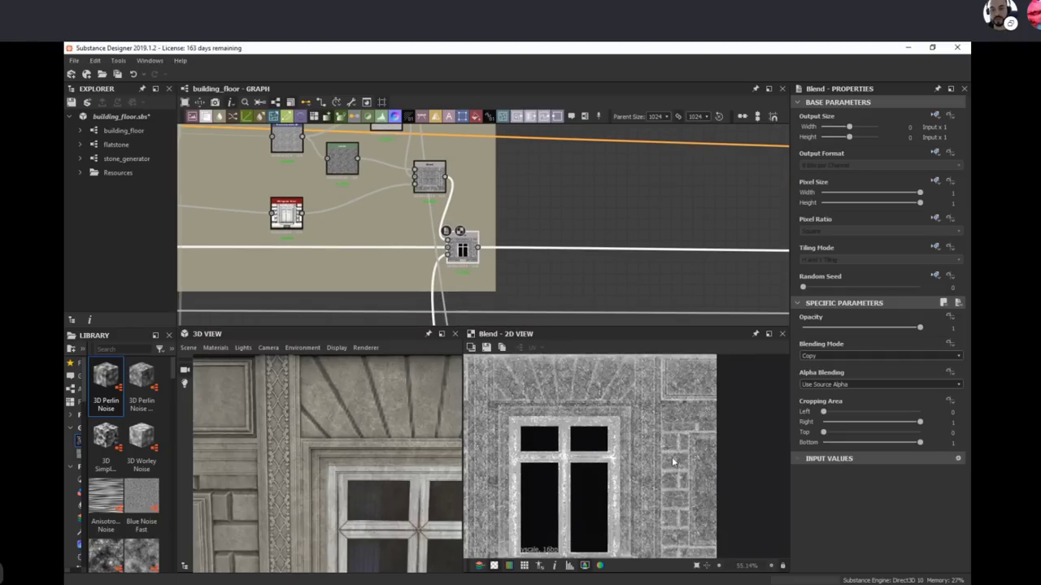
scroll(661, 506, "down", 2)
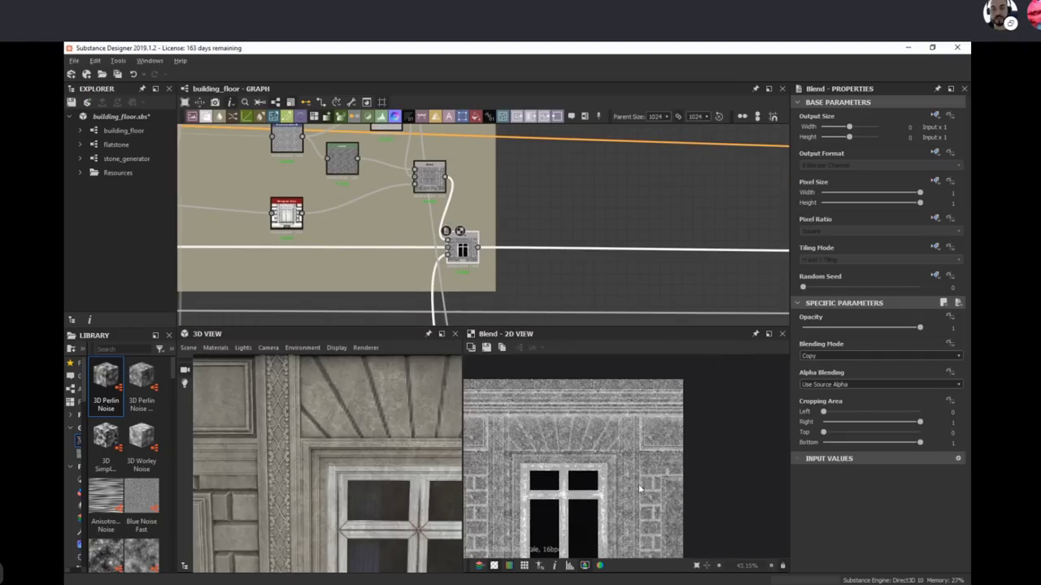
middle_click_drag(661, 507, 694, 474)
Step: Preview the Soot group's roughness Blend and examine the stone and window detail up close
middle_click_drag(629, 280, 457, 285)
scroll(457, 285, "down", 3)
middle_click_drag(731, 253, 561, 272)
scroll(604, 284, "down", 3)
scroll(561, 272, "up", 2)
left_click(564, 315)
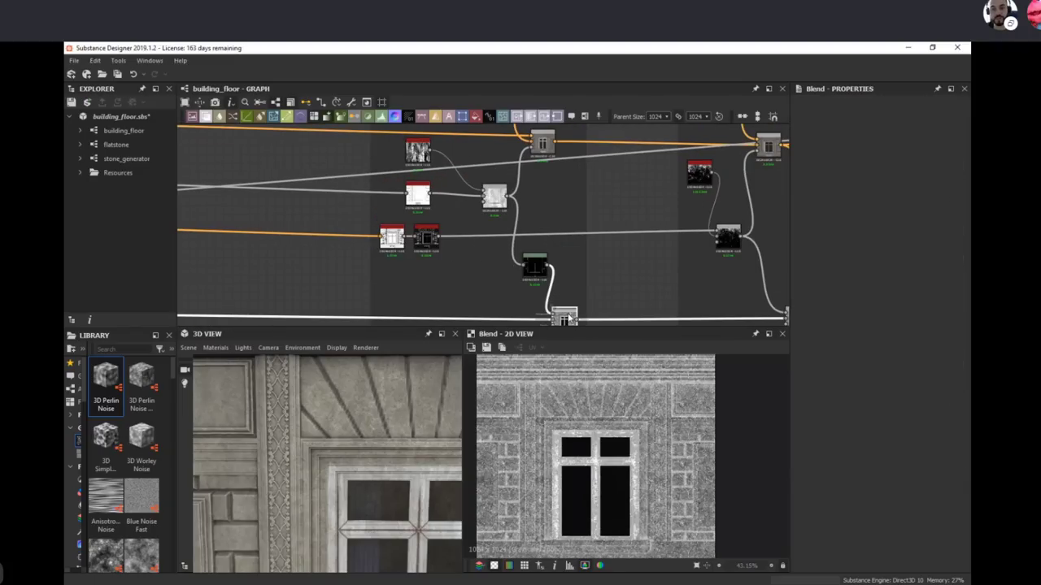
scroll(514, 418, "up", 3)
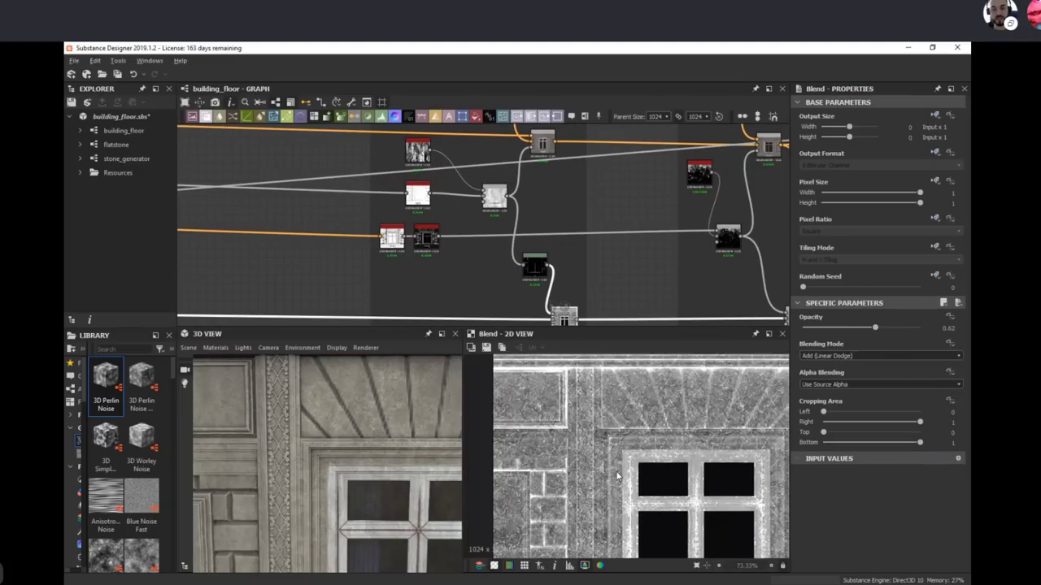
Step: Trace the Soot mask by inspecting its Multiply Blend and the grunge_map_002 and histogram_scan nodes feeding it
middle_click_drag(560, 310, 526, 262)
scroll(538, 250, "down", 4)
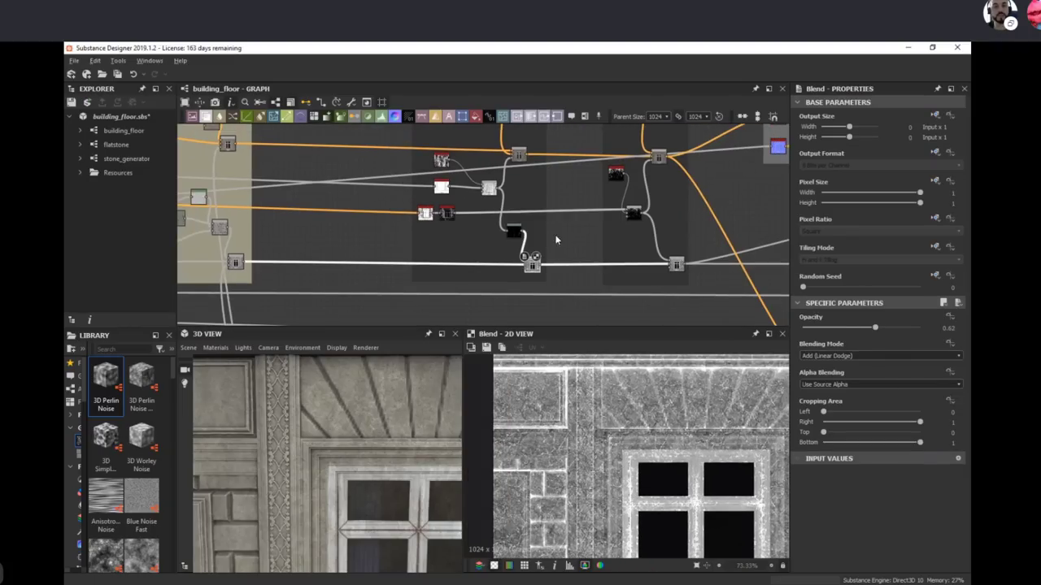
scroll(488, 186, "up", 1)
scroll(489, 189, "up", 1)
left_click(489, 189)
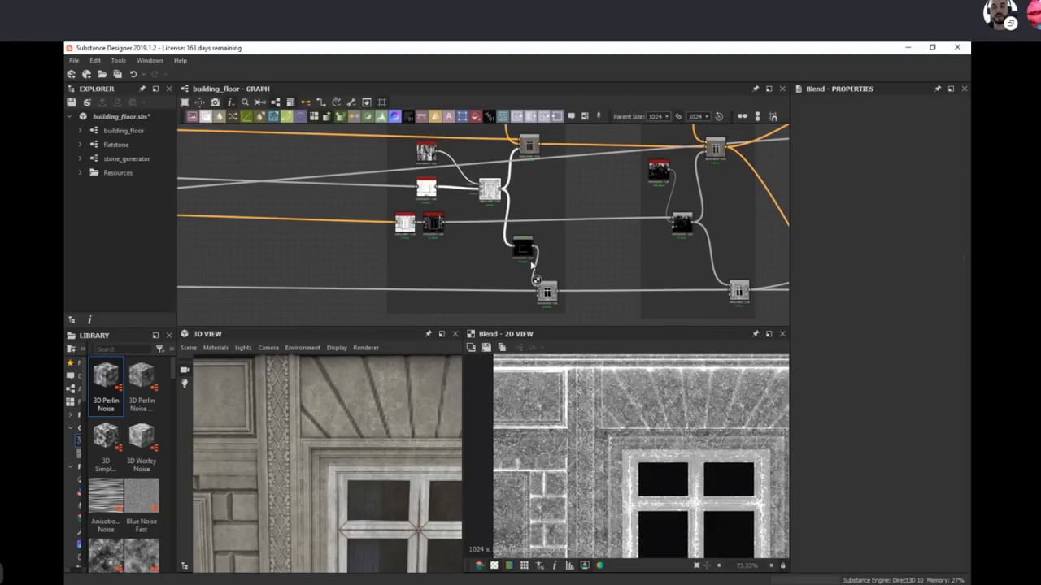
left_click(425, 151)
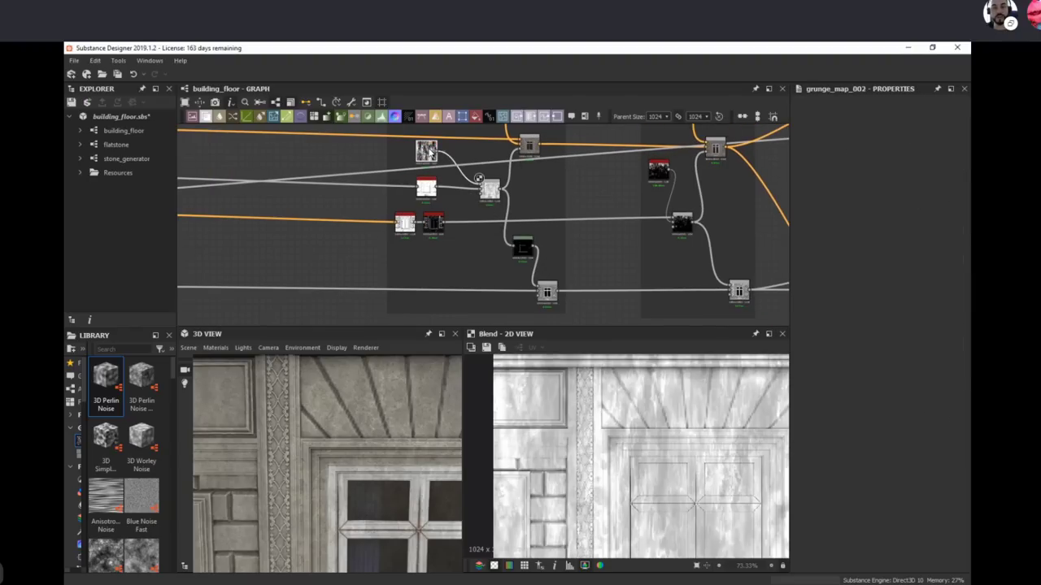
left_click(425, 188)
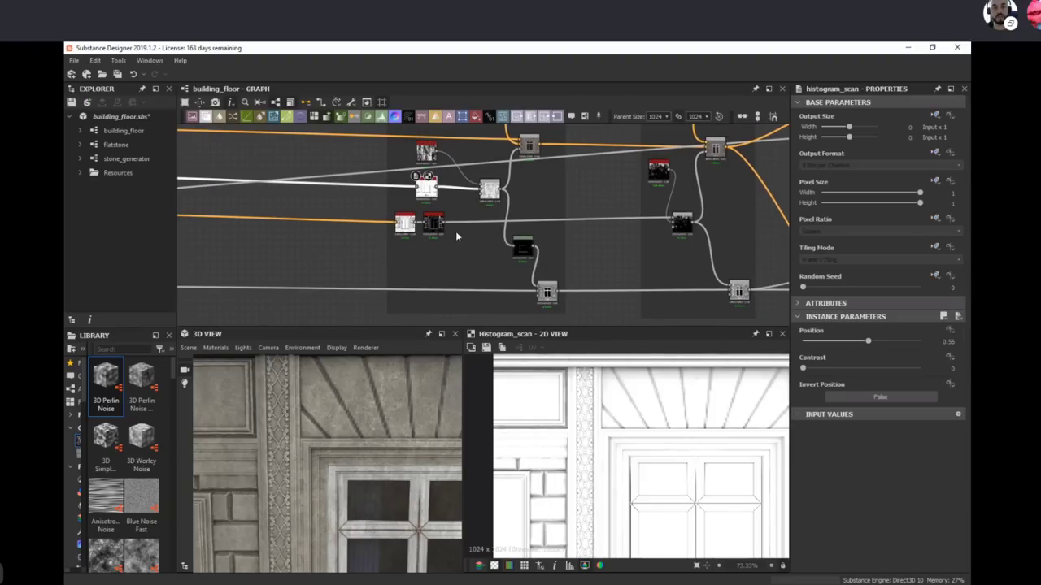
Step: Preview the Soot group's colour Blend to check how the soot affects the facade colour
middle_click_drag(519, 209, 514, 230)
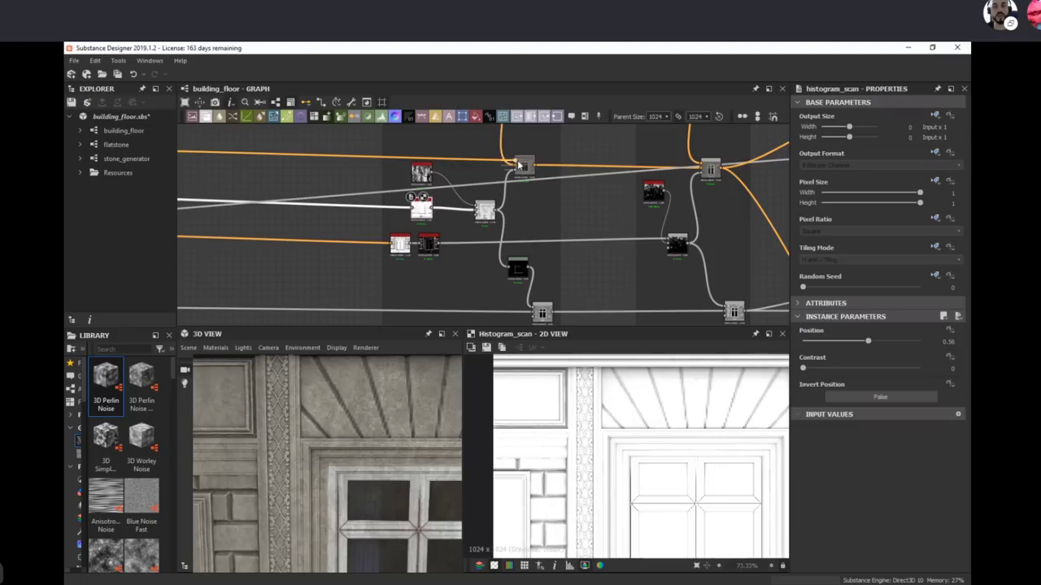
left_click(522, 167)
middle_click_drag(516, 165, 508, 213)
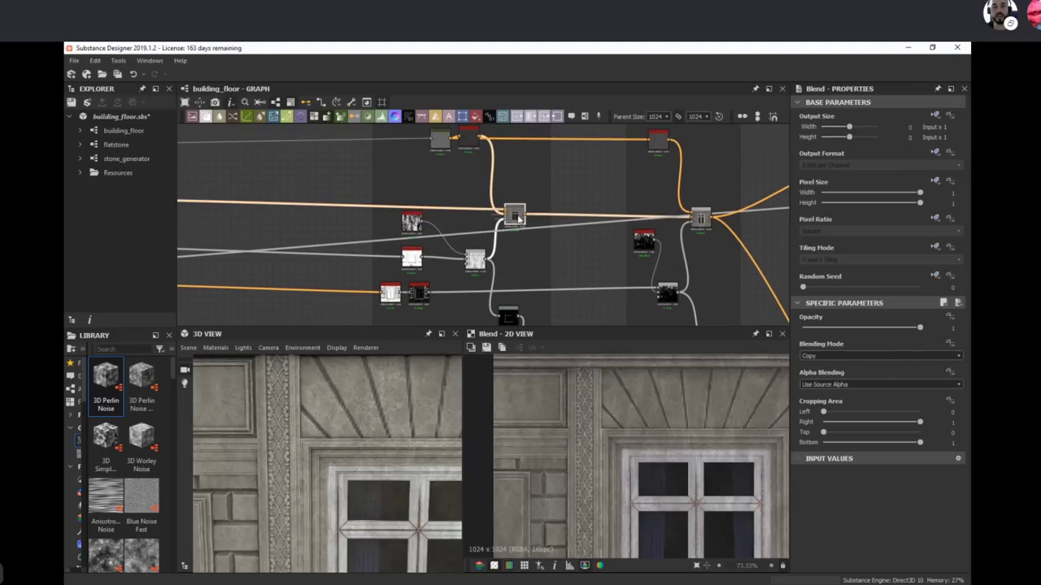
double_click(507, 211)
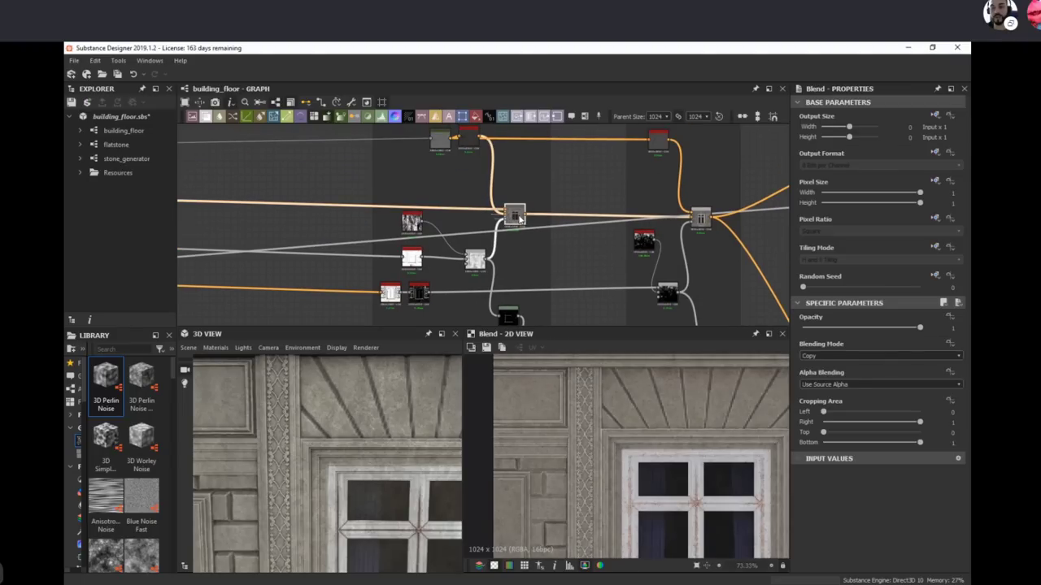
double_click(519, 218)
Step: Preview the Levels node in the Soot group, followed by the Add (Linear Dodge) Blend it feeds
middle_click_drag(520, 221, 510, 131)
left_click(499, 229)
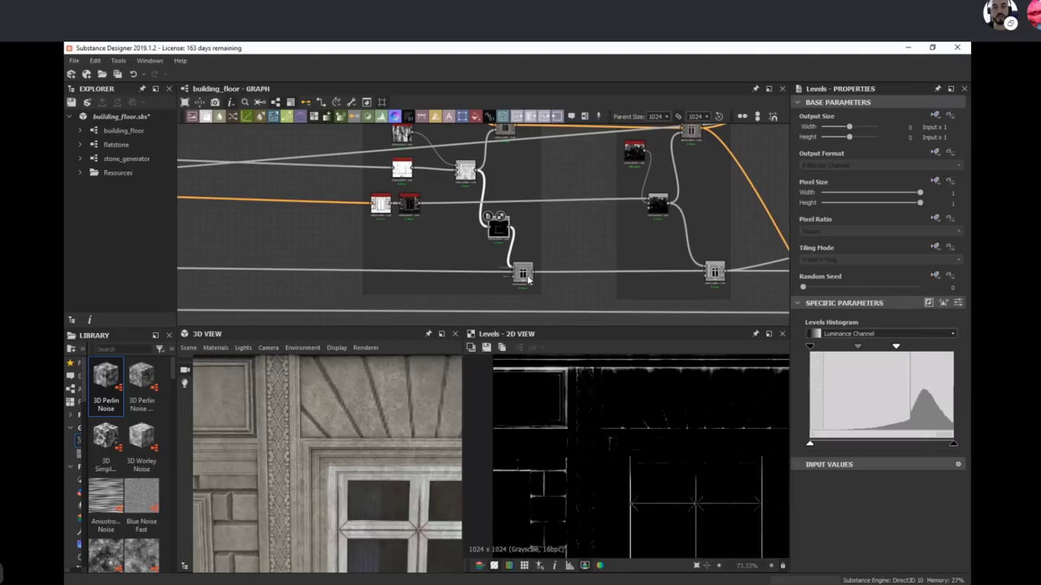
left_click(528, 275)
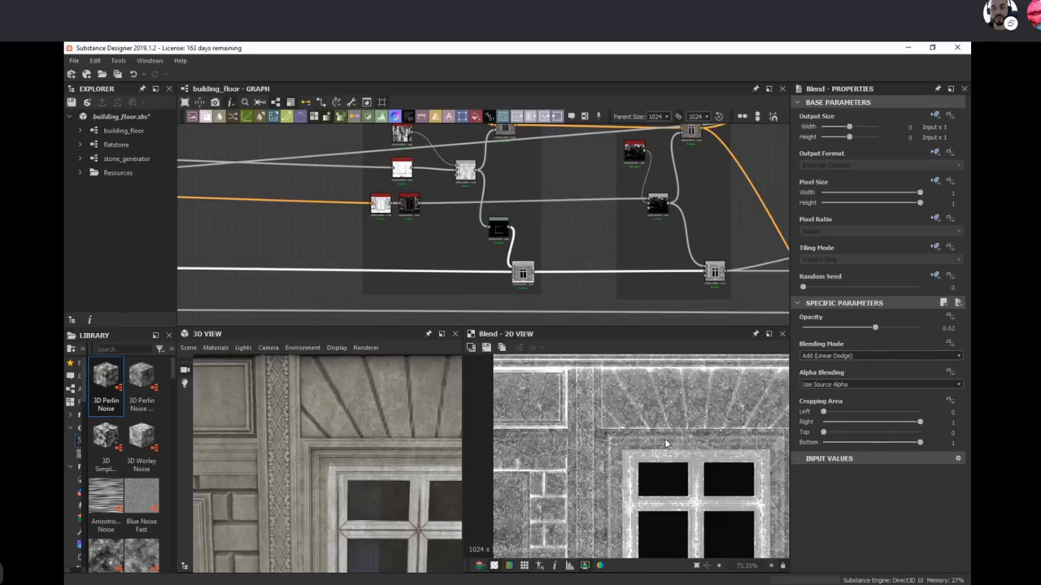
Step: Retrace the soot roughness from the Multiply Blend and grunge_map_002 through Levels to the final roughness Blend
left_click(466, 171)
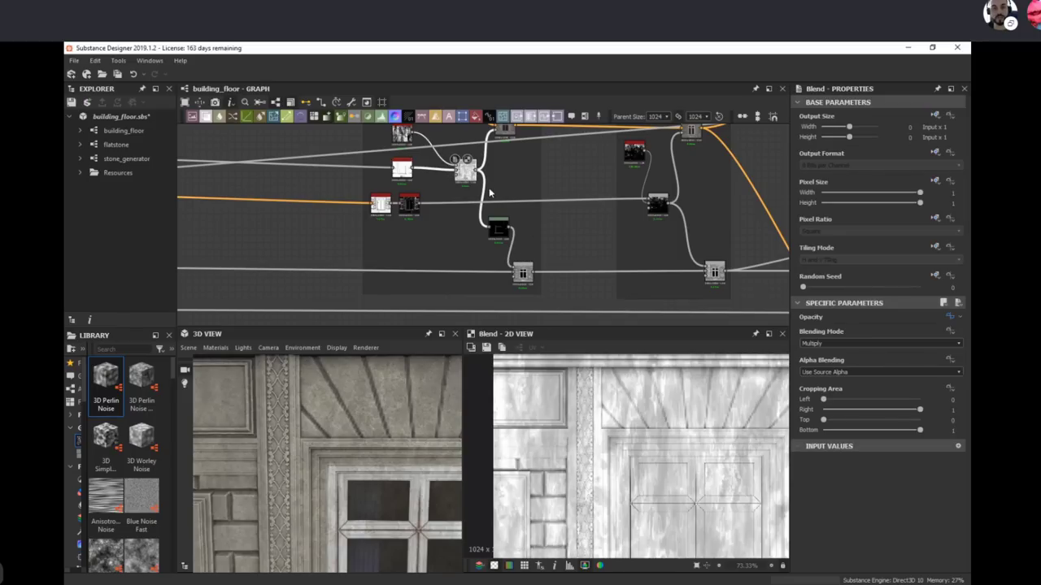
double_click(403, 169)
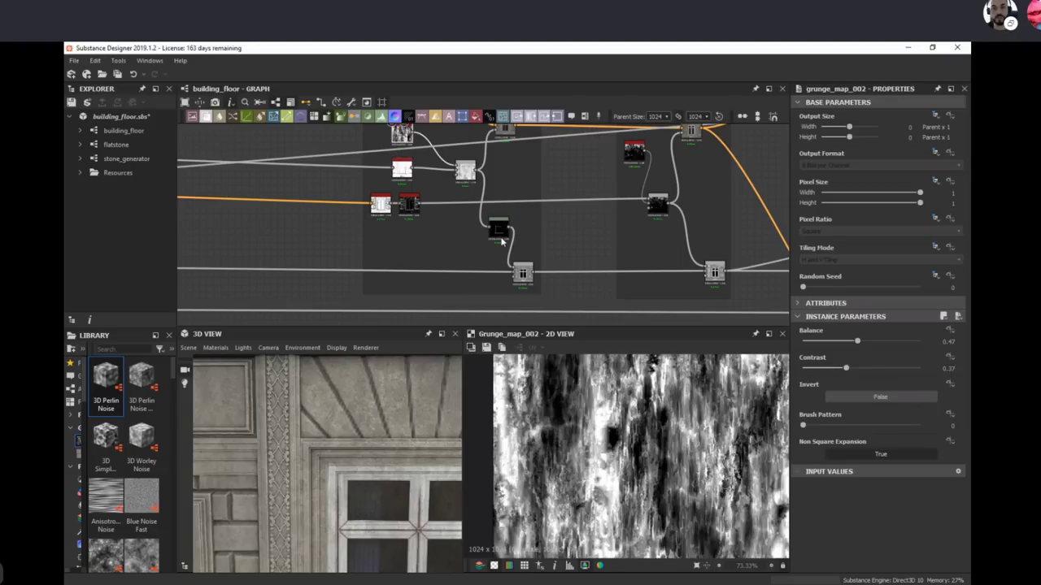
double_click(498, 228)
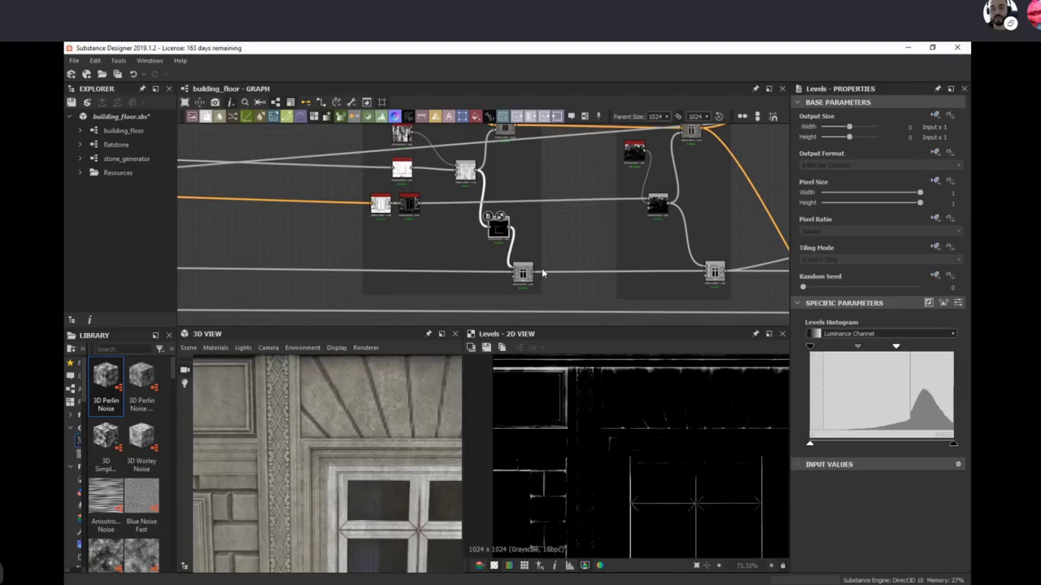
middle_click_drag(527, 285, 500, 240)
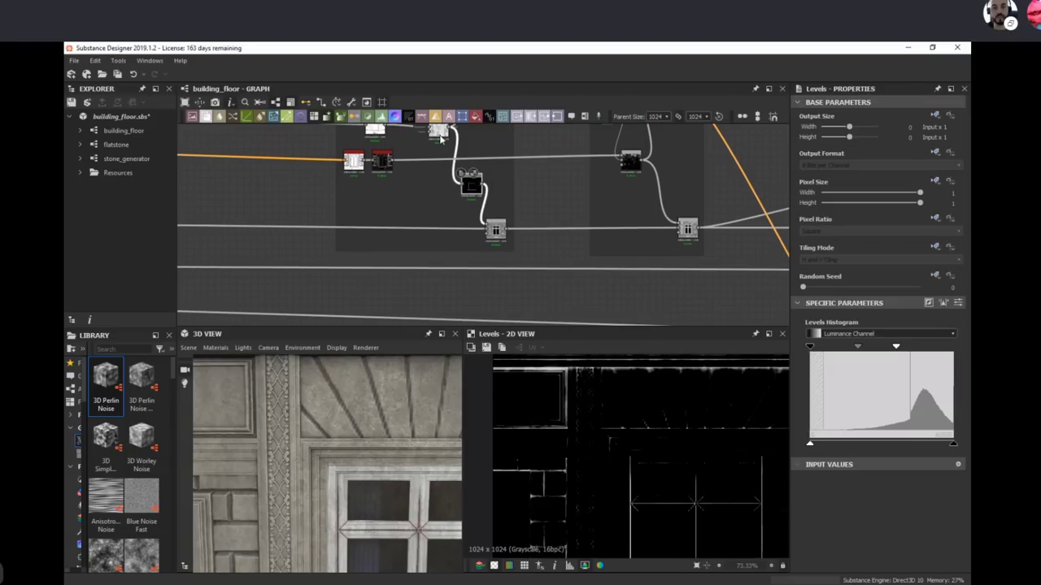
double_click(497, 235)
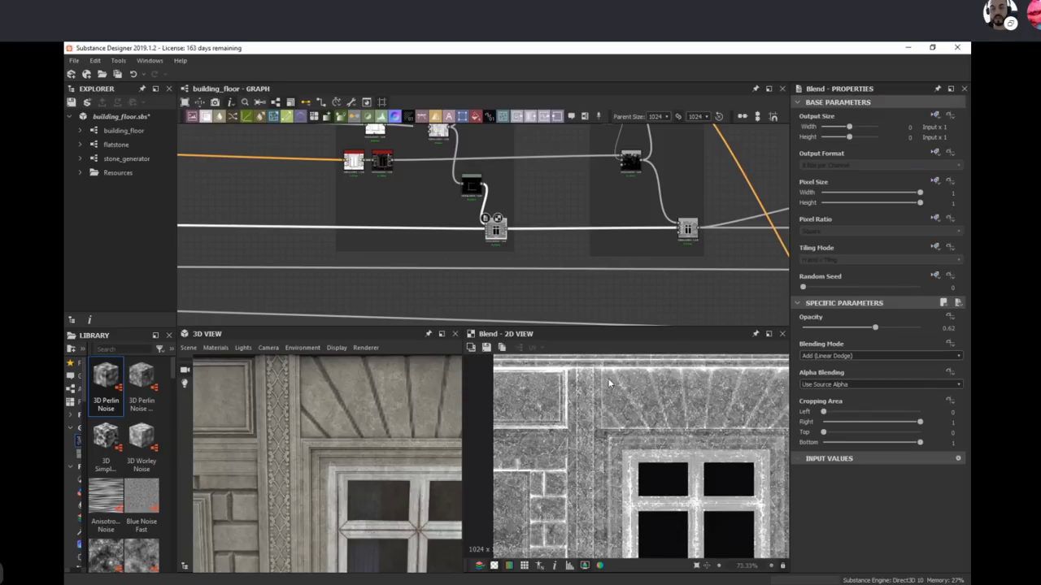
Step: Preview the Dirt group's roughness Blend and bring the Soot, Dirt and Curvature groups into view together
middle_click_drag(634, 233, 537, 285)
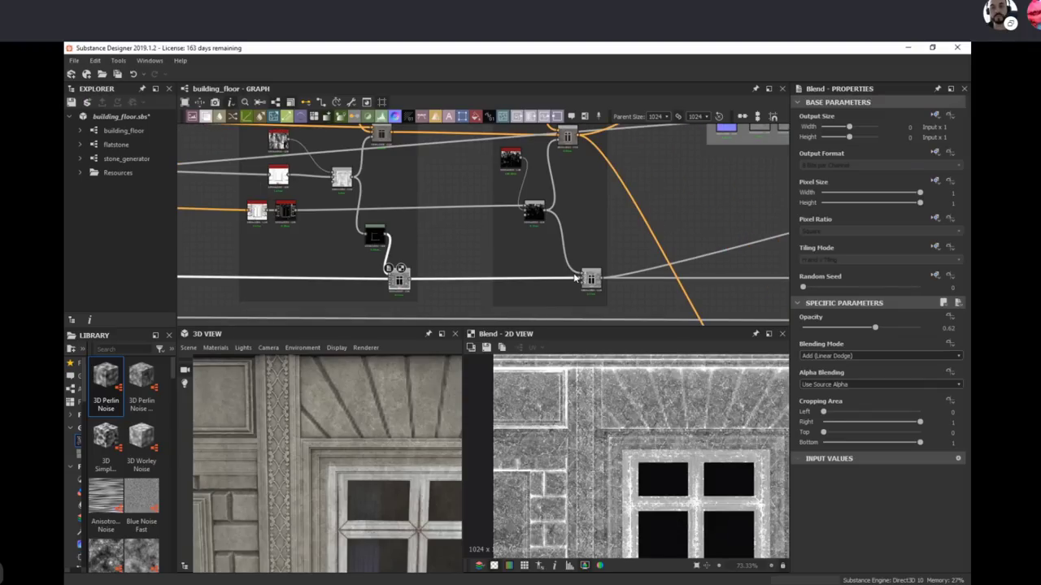
double_click(591, 279)
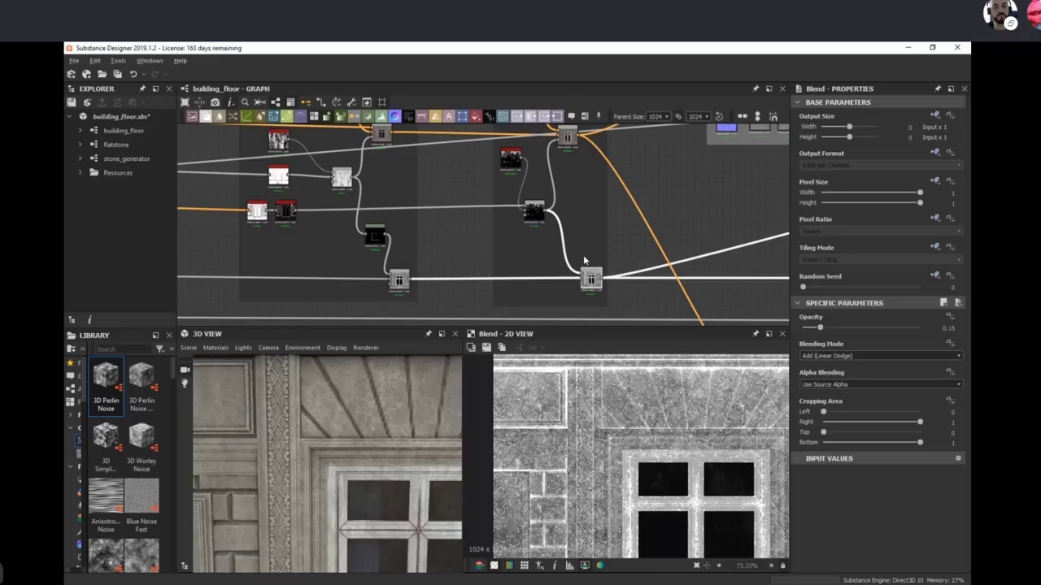
middle_click_drag(583, 258, 512, 269)
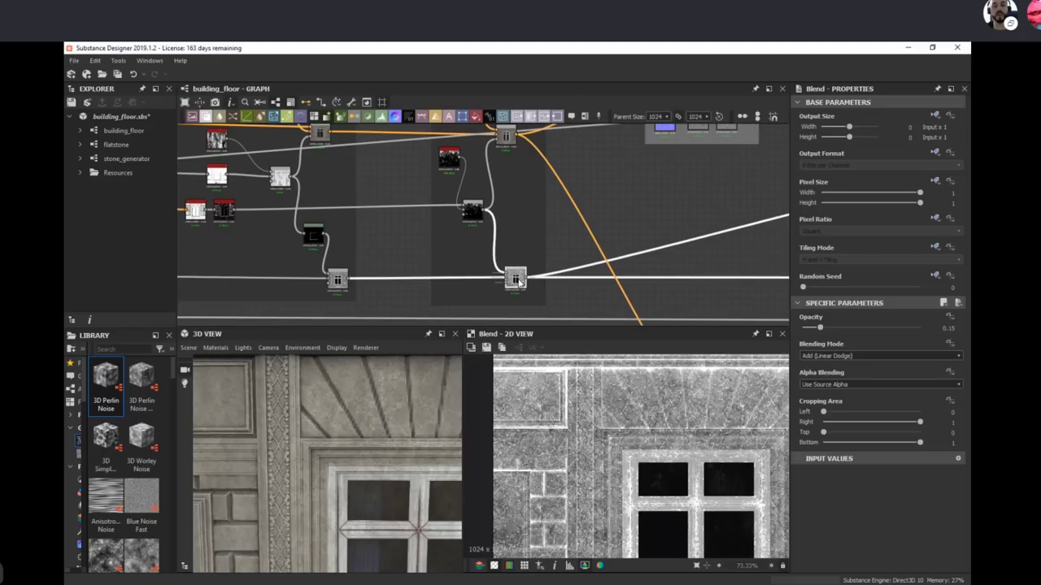
scroll(521, 268, "down", 3)
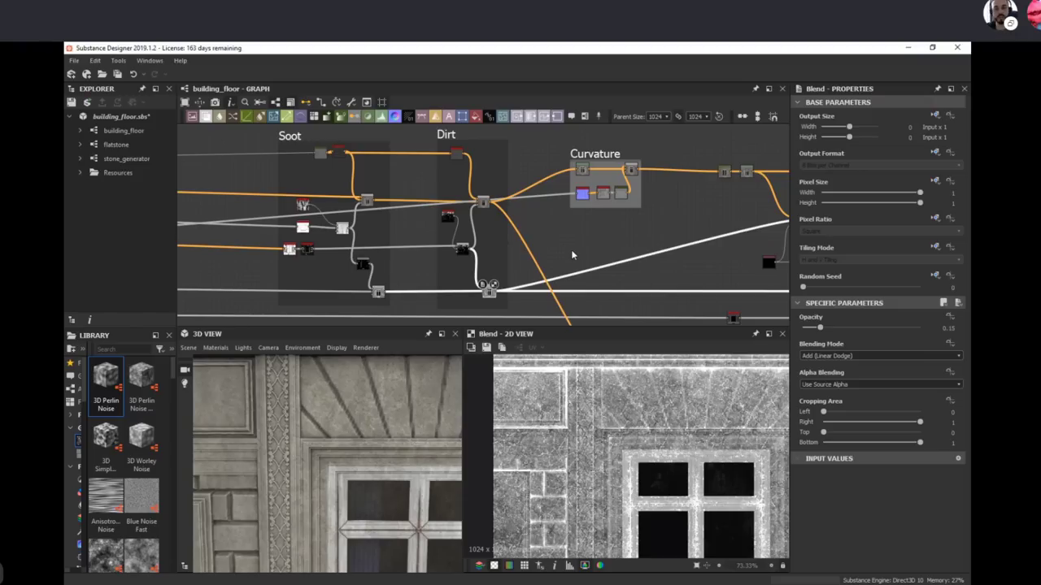
Step: Examine the output branches after the Dirt group, following the normal map chain back to its colour source
middle_click_drag(625, 251, 532, 219)
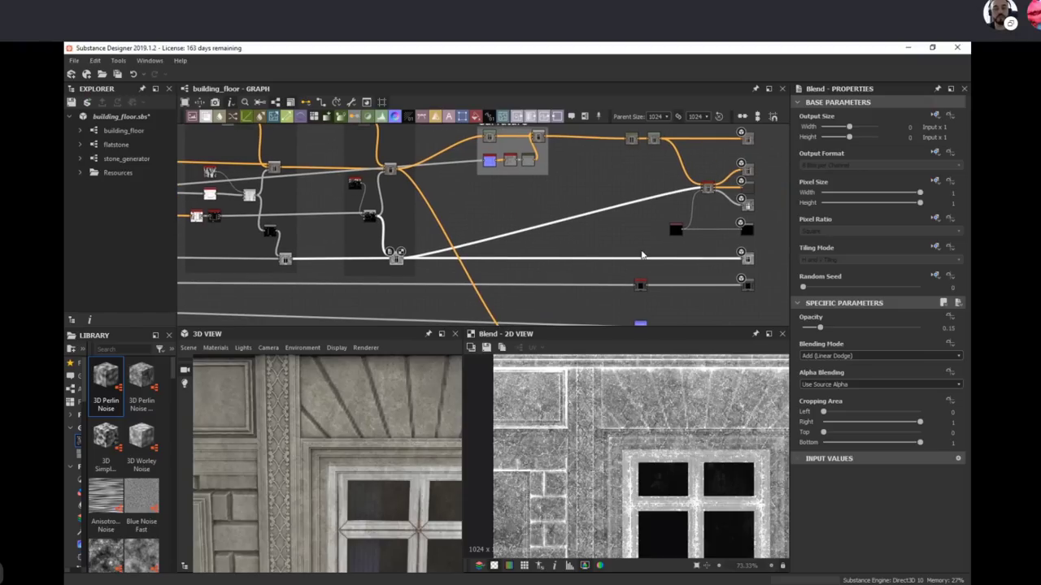
middle_click_drag(627, 258, 625, 199)
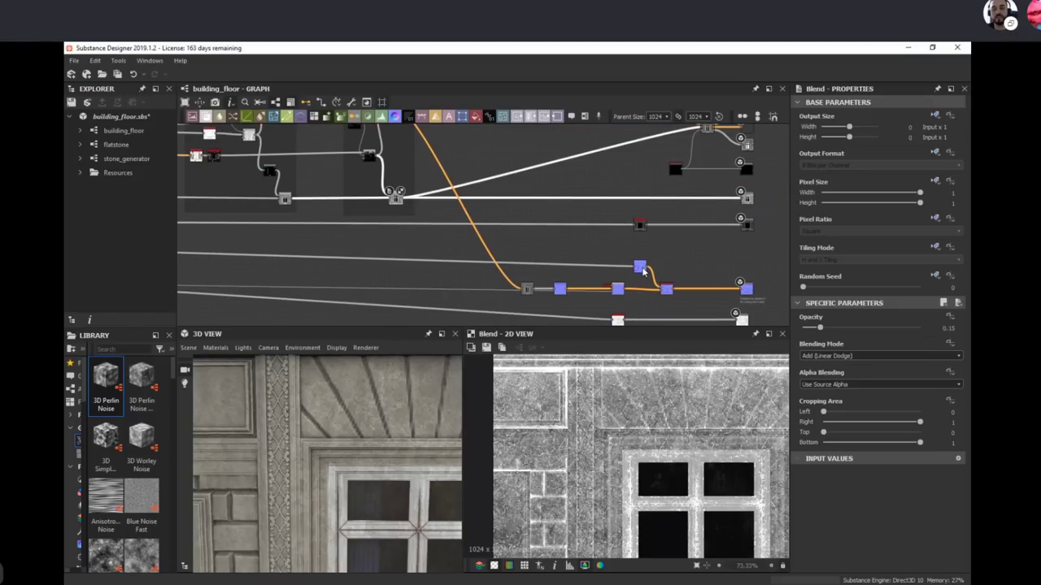
middle_click_drag(543, 257, 526, 210)
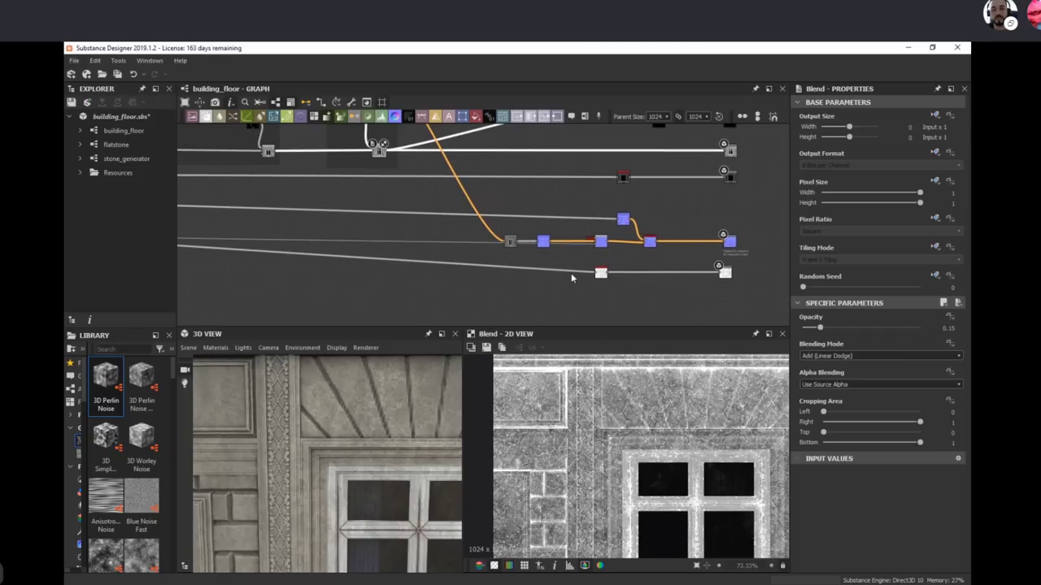
scroll(571, 276, "up", 3)
middle_click_drag(633, 322, 582, 247)
middle_click_drag(581, 211, 532, 237)
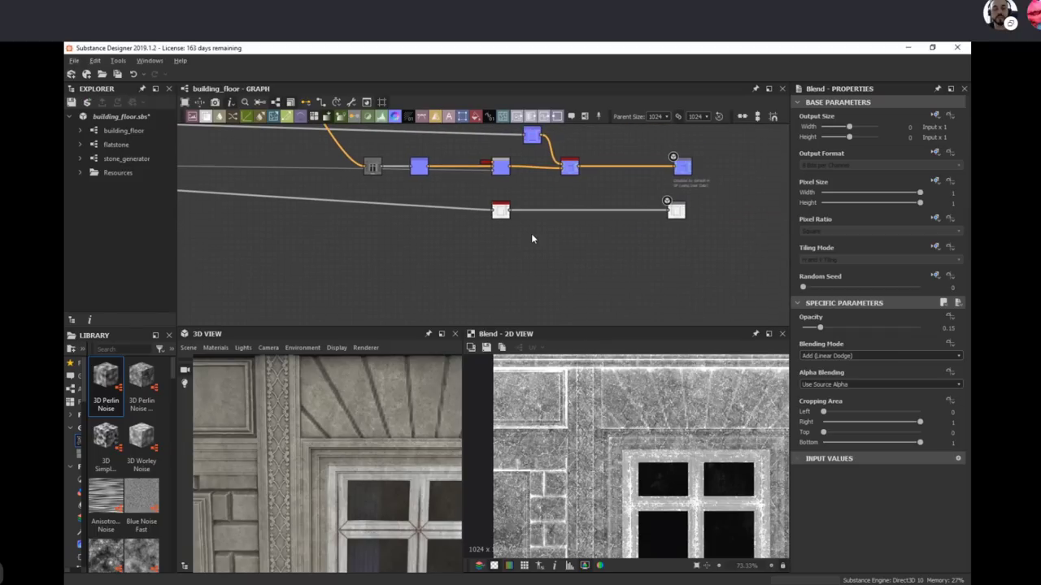
scroll(526, 241, "up", 2)
middle_click_drag(606, 249, 581, 294)
middle_click_drag(409, 269, 640, 279)
scroll(640, 279, "down", 3)
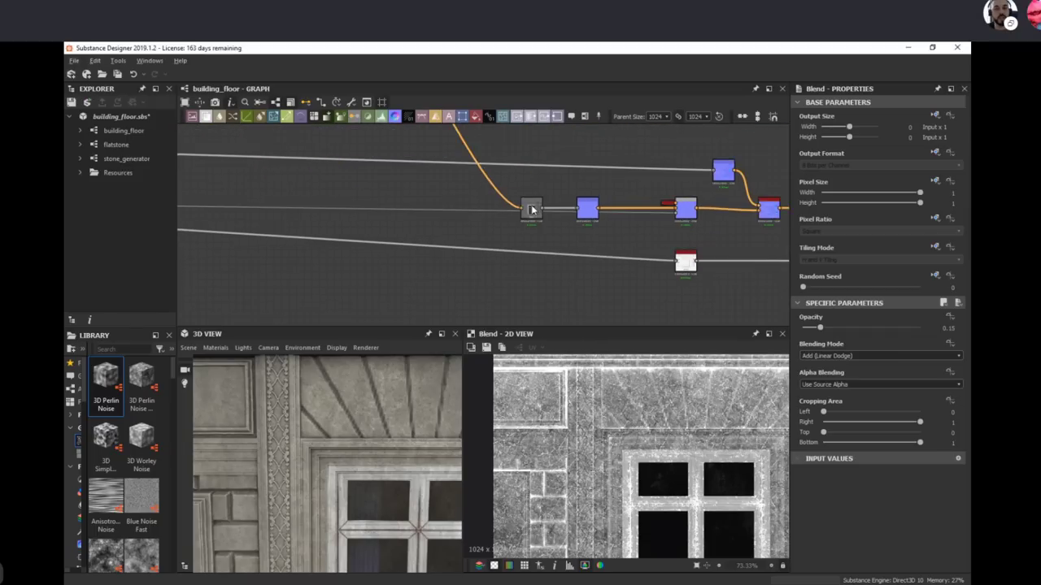
middle_click_drag(486, 148, 549, 247)
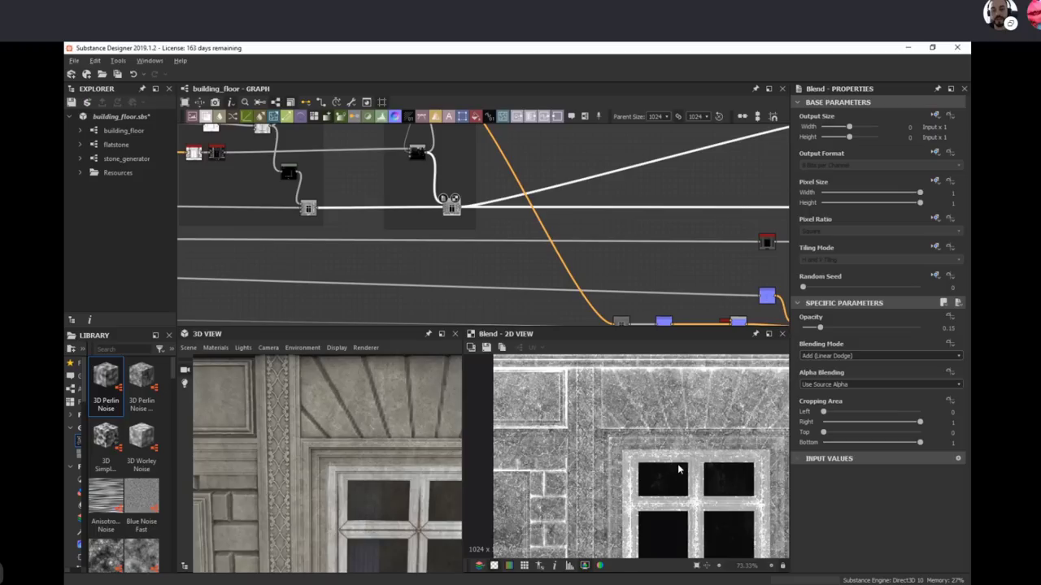
Step: Fit the whole roughness map in the 2D view and examine the base color converter's connections to its outputs
key("f")
middle_click_drag(658, 228, 460, 250)
scroll(610, 242, "down", 3)
middle_click_drag(639, 202, 594, 216)
scroll(623, 268, "up", 1)
scroll(593, 190, "up", 1)
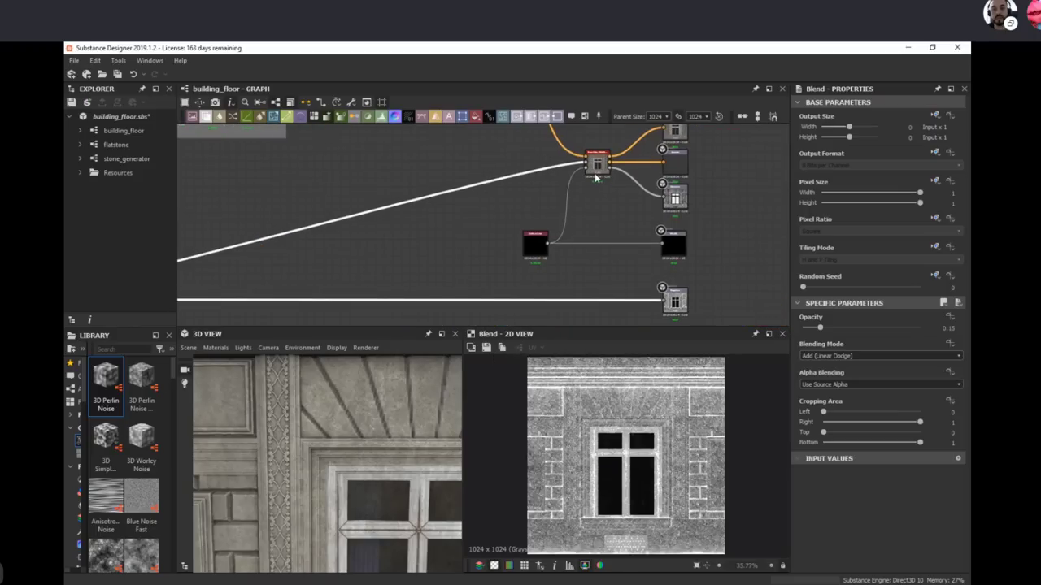
scroll(599, 181, "up", 1)
scroll(655, 213, "up", 1)
middle_click_drag(697, 208, 674, 251)
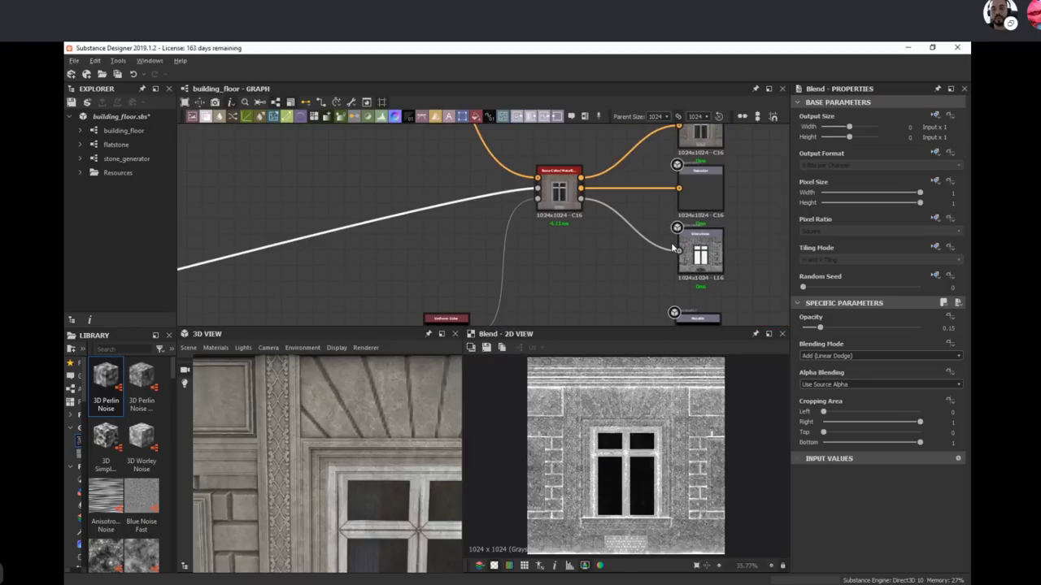
middle_click_drag(577, 257, 552, 323)
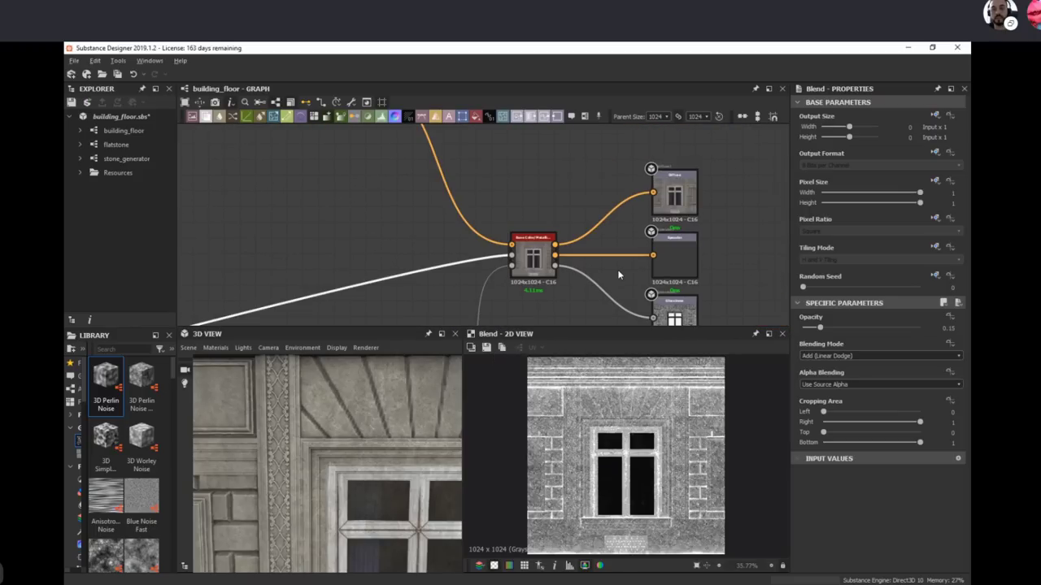
Step: Inspect the base color converter and preview the Uniform Color node that feeds it and the Metallic output
left_click(519, 264)
middle_click_drag(526, 284, 573, 150)
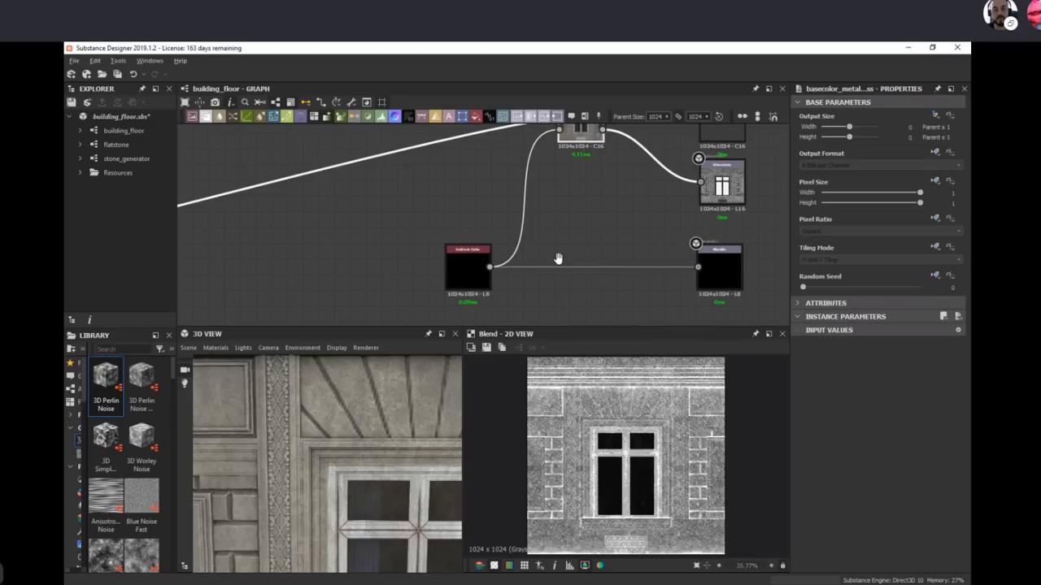
middle_click_drag(557, 259, 582, 210)
double_click(492, 221)
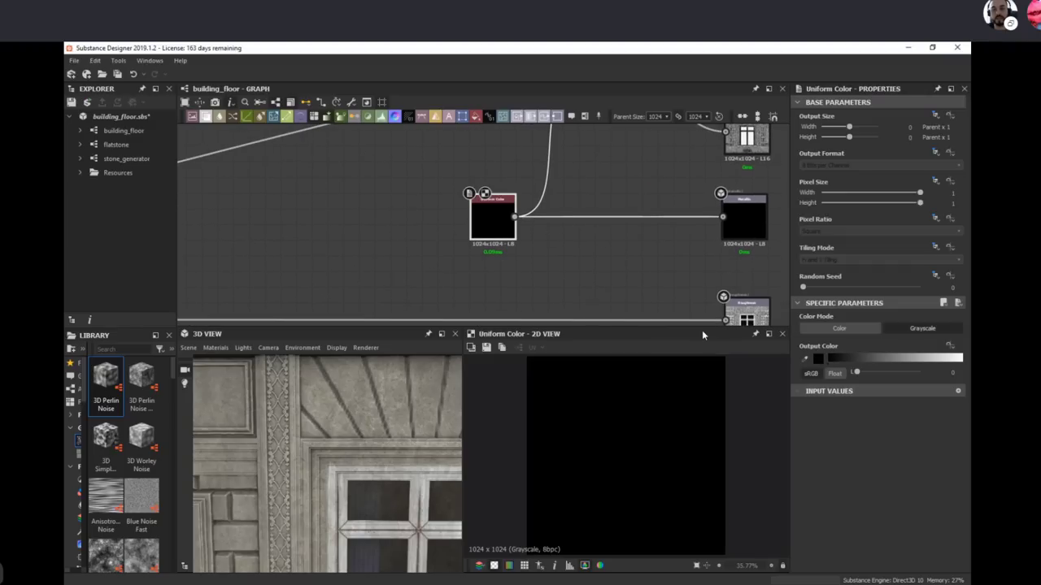
scroll(643, 410, "down", 1)
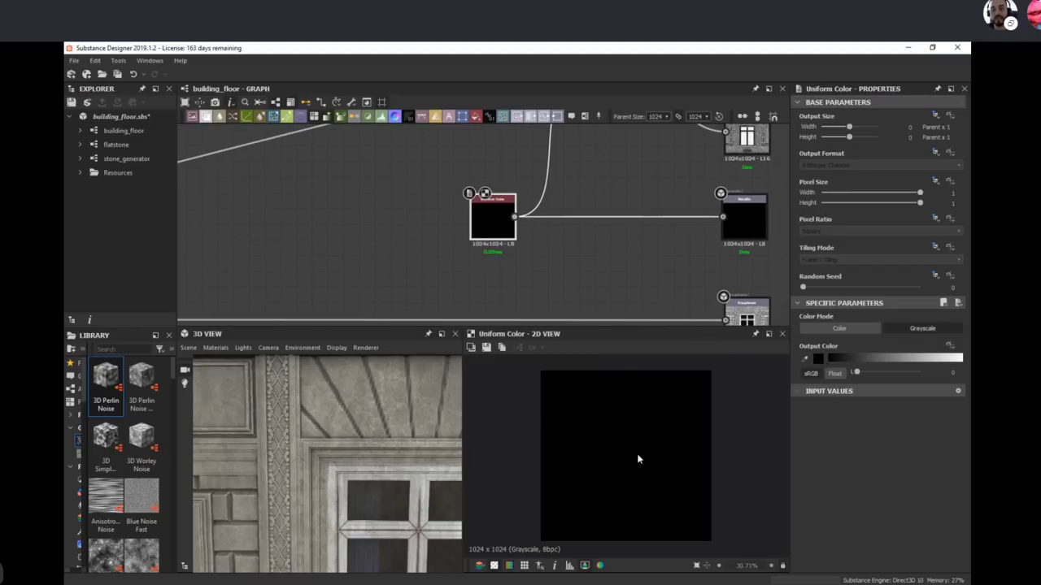
scroll(593, 276, "down", 1)
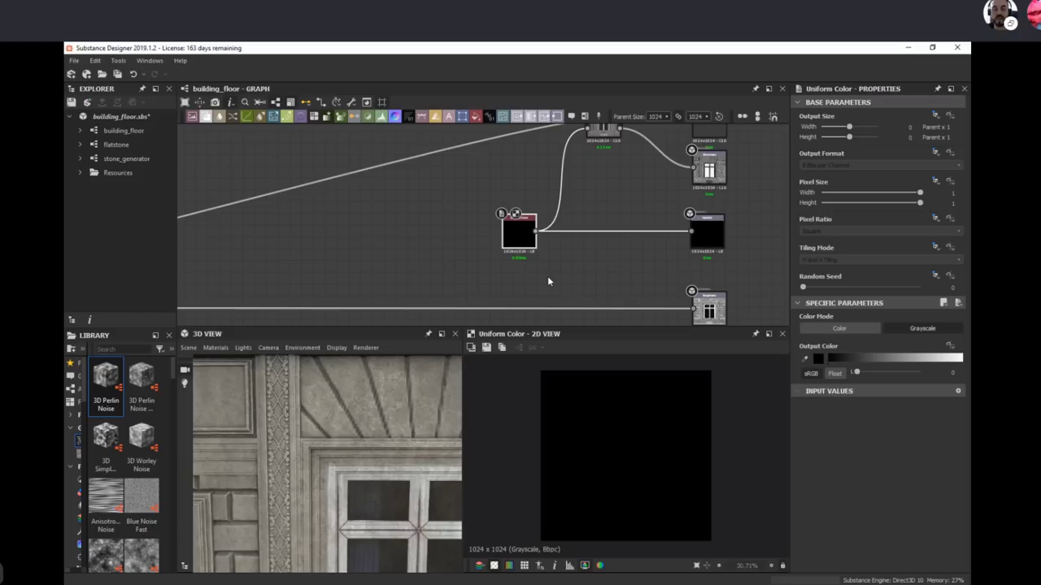
Step: Preview the Roughness output node and inspect its output attributes
middle_click_drag(551, 256, 559, 191)
scroll(488, 268, "down", 2)
middle_click_drag(488, 268, 529, 254)
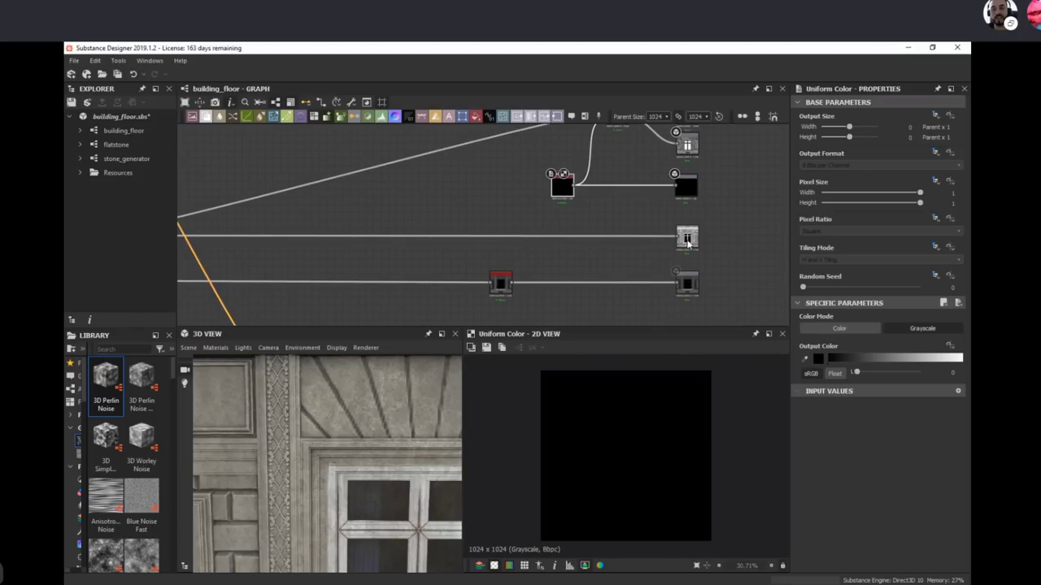
double_click(687, 240)
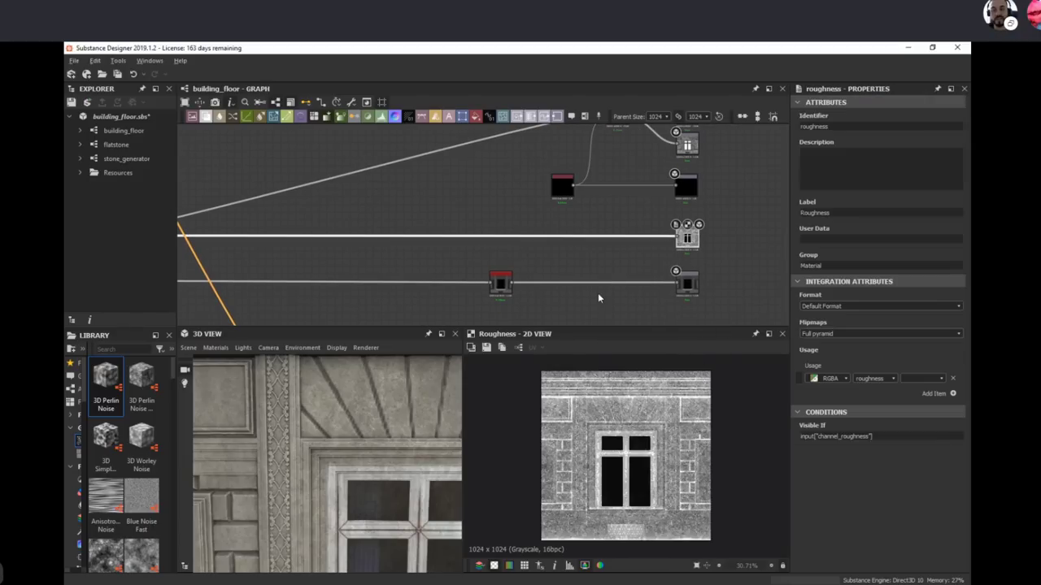
Step: Preview the Histogram Range node on the branch below the Roughness output and inspect its parameters
middle_click_drag(598, 298, 573, 185)
left_click(500, 202)
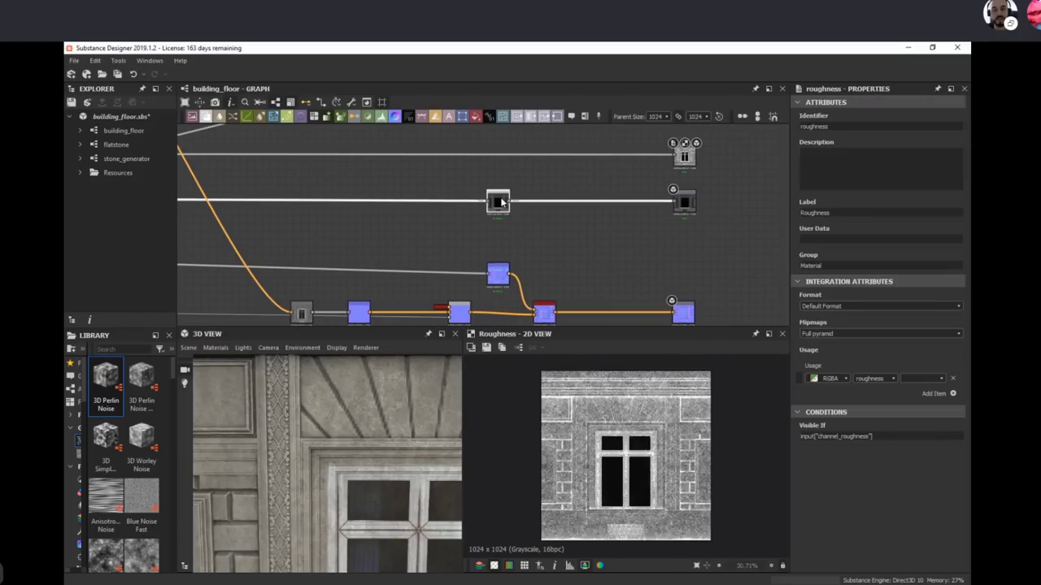
double_click(500, 202)
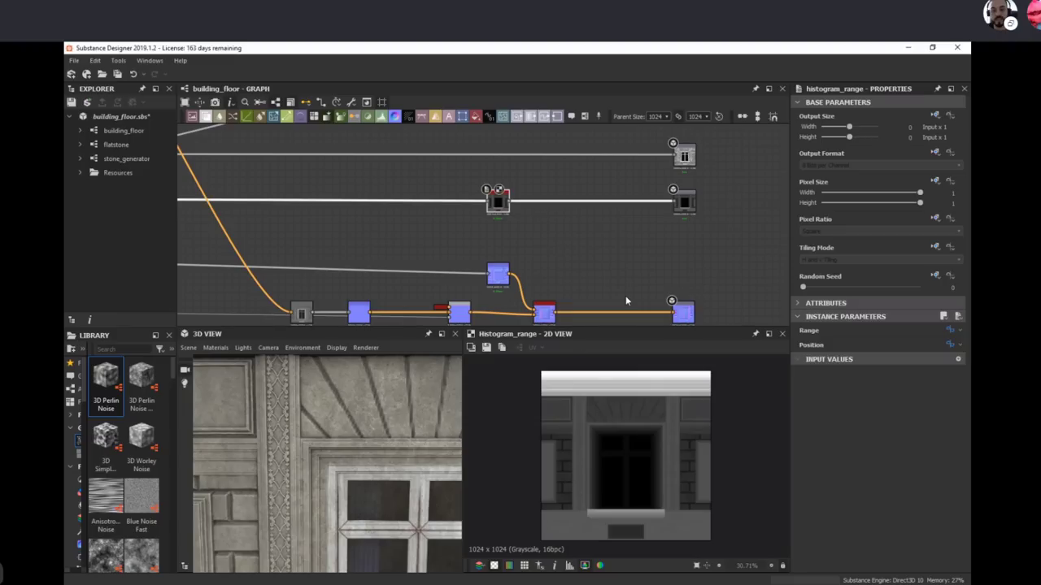
Step: Preview the upper Normal node that feeds the Normal Combine node and inspect its parameters
middle_click_drag(500, 249, 500, 193)
middle_click_drag(466, 230, 540, 192)
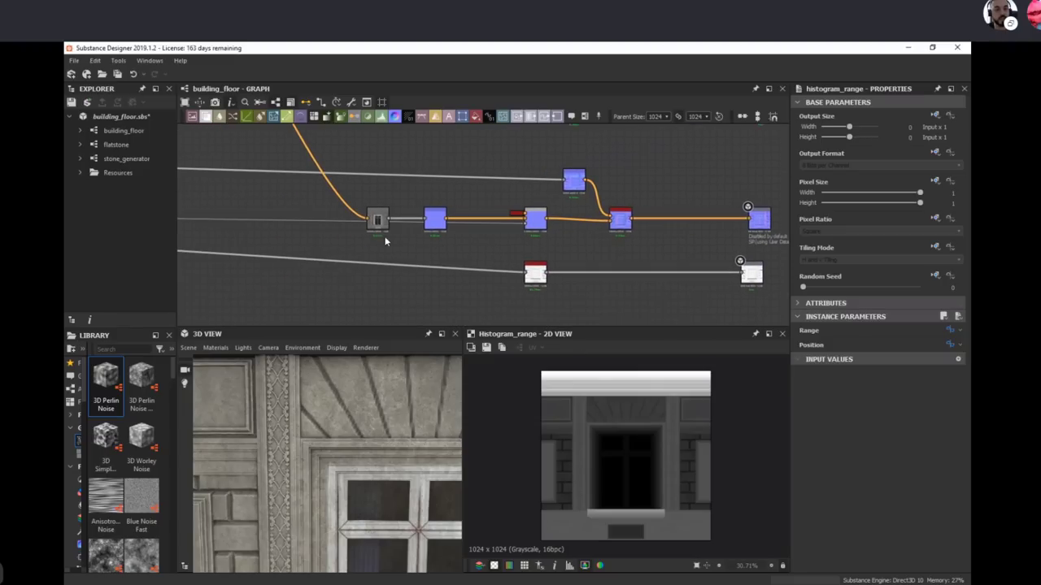
middle_click_drag(582, 251, 516, 248)
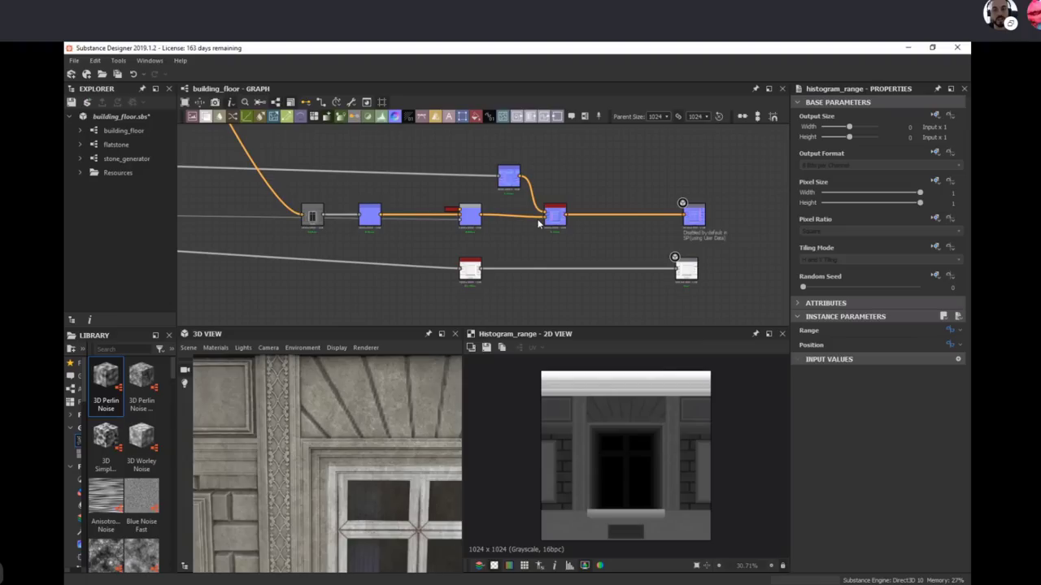
double_click(508, 179)
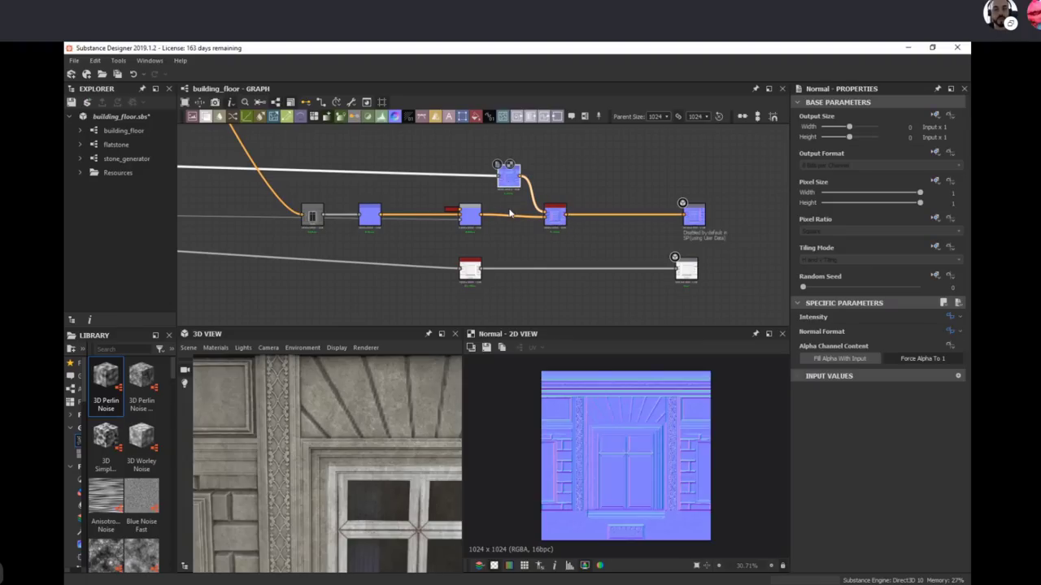
Step: Preview the Grayscale Conversion node at the start of the lower normal branch, and the Normal node after it at closer range
middle_click_drag(420, 230, 494, 229)
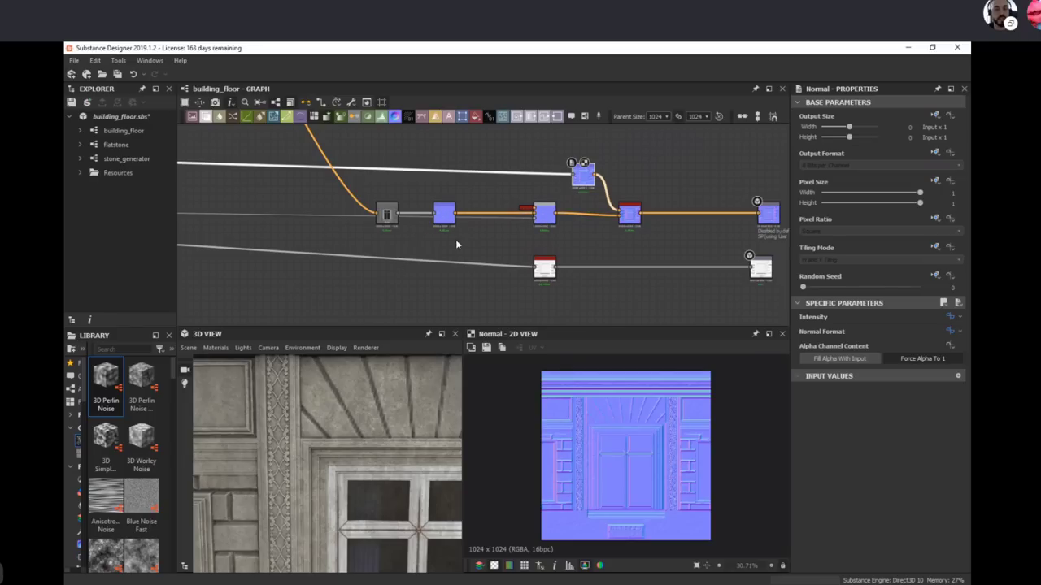
scroll(423, 236, "up", 5)
double_click(325, 214)
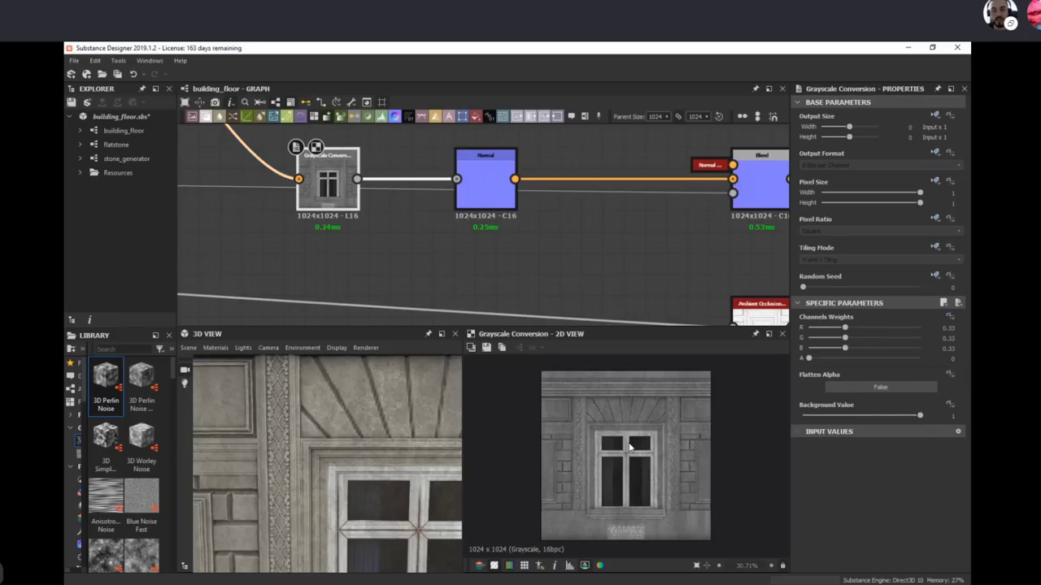
scroll(702, 438, "up", 4)
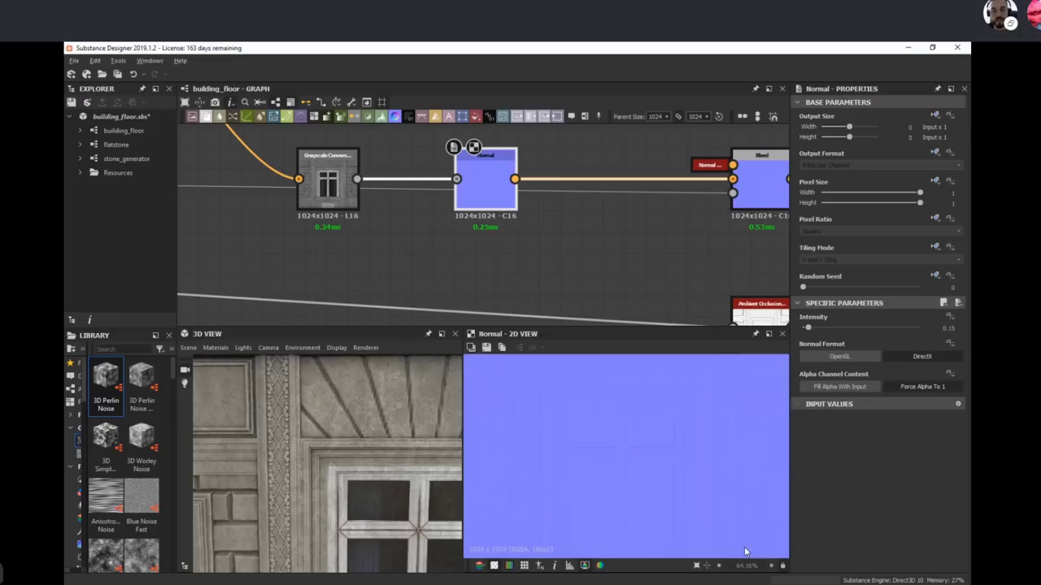
Step: Preview the Blend node and the Normal Combine node that follow in the normal branch
middle_click_drag(636, 225, 412, 244)
left_click(537, 204)
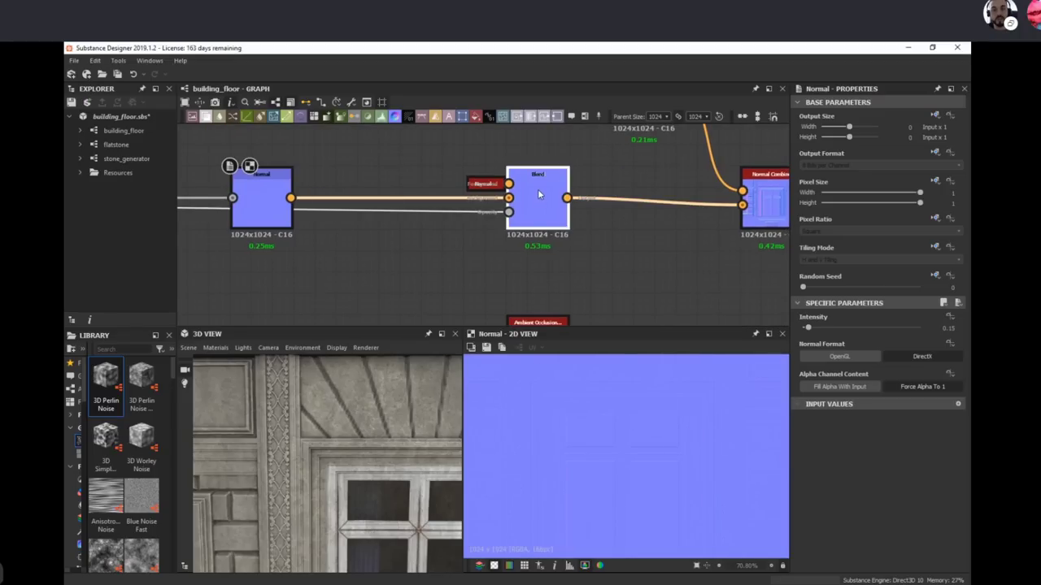
middle_click_drag(674, 279, 408, 270)
left_click(509, 198)
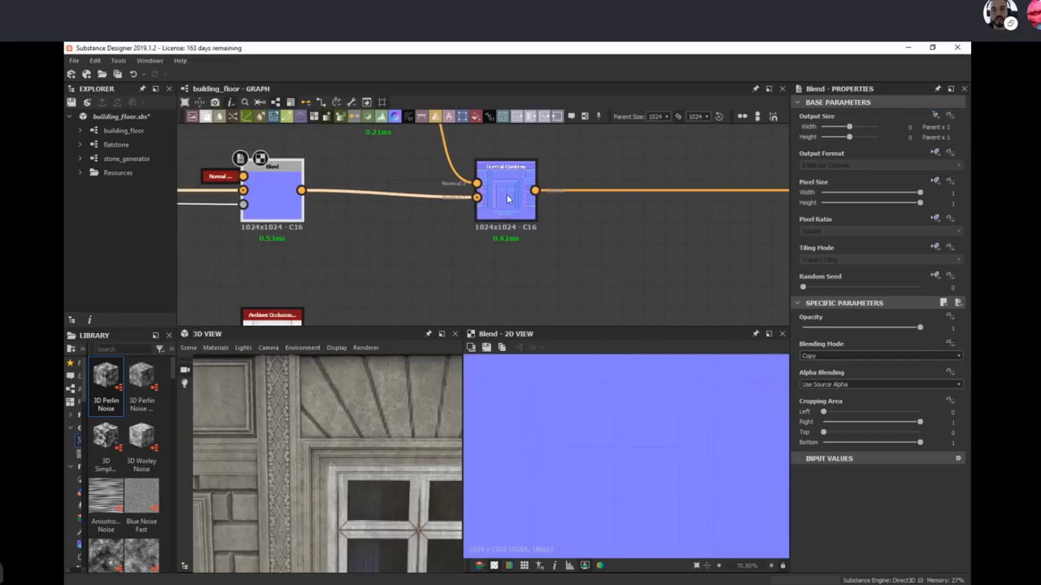
middle_click_drag(638, 256, 556, 265)
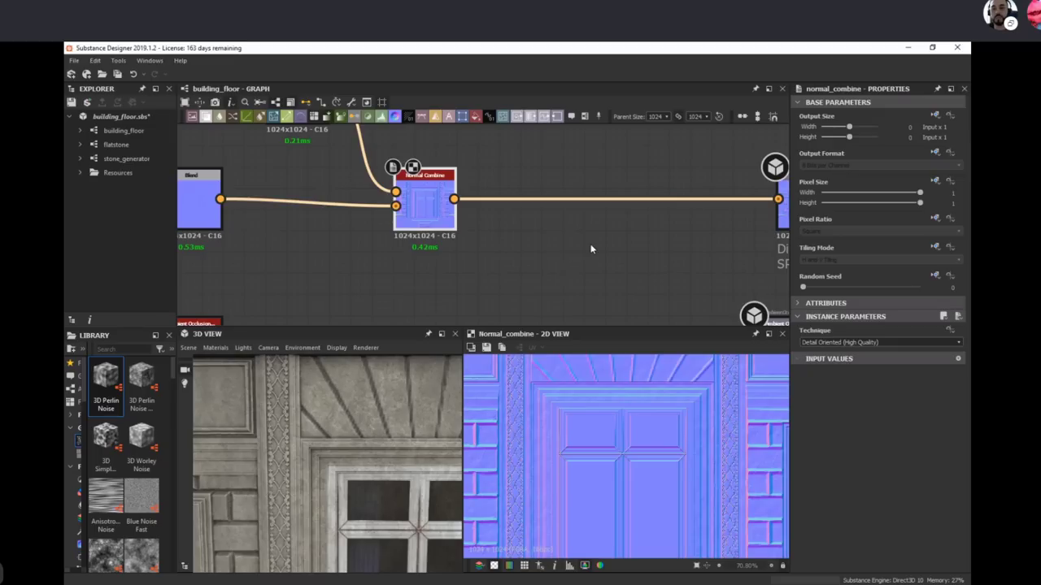
Step: Preview the Normal output node and examine its normal map up close and as a whole
middle_click_drag(761, 241, 520, 234)
left_click(568, 203)
double_click(570, 205)
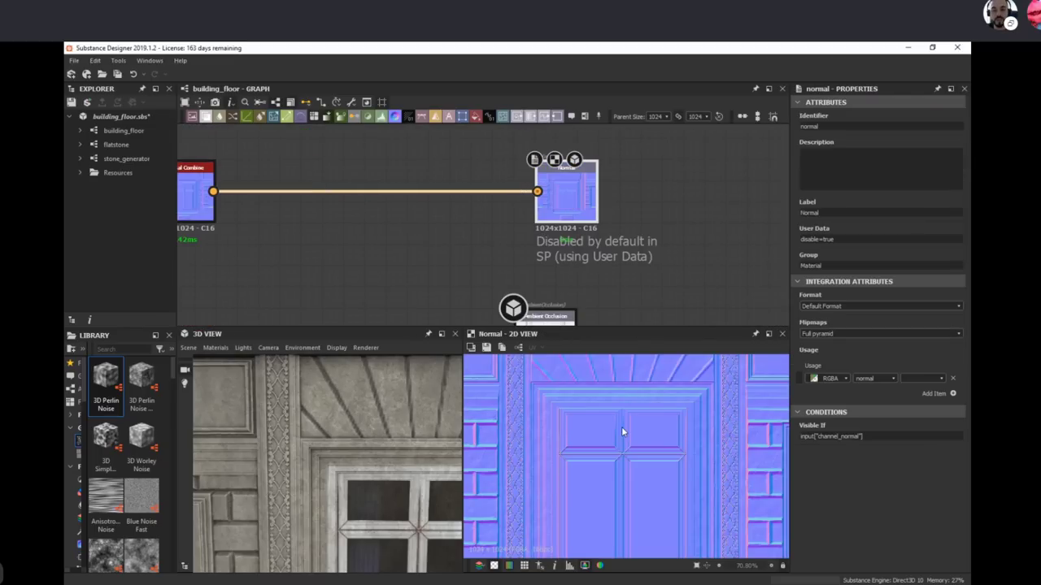
scroll(621, 426, "up", 5)
scroll(701, 488, "down", 8)
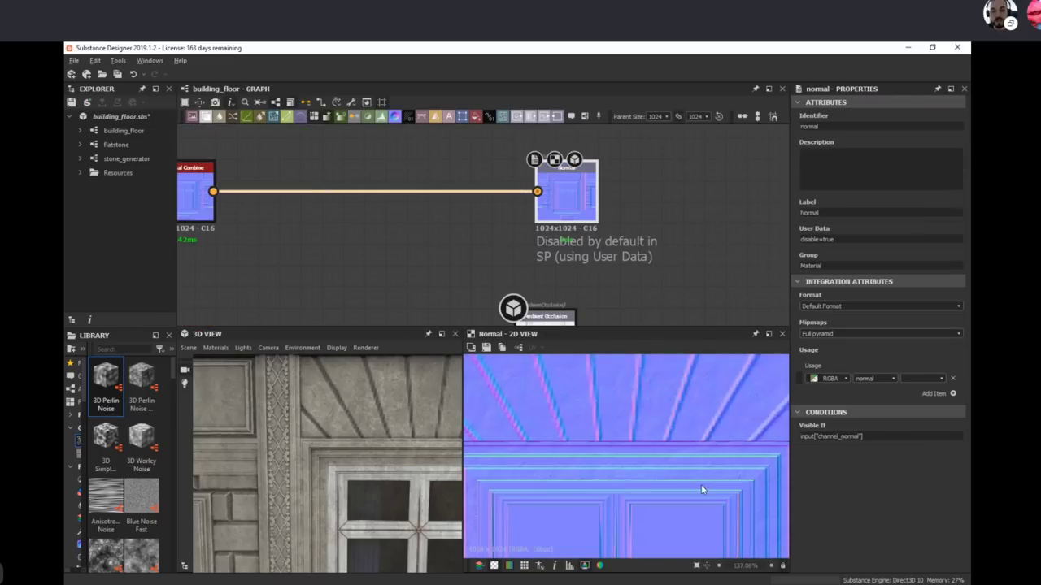
middle_click_drag(608, 459, 631, 475)
scroll(501, 252, "down", 3)
Step: Preview the HBAO node and the Ambient Occlusion output it feeds, viewing the whole map
middle_click_drag(409, 298, 625, 227)
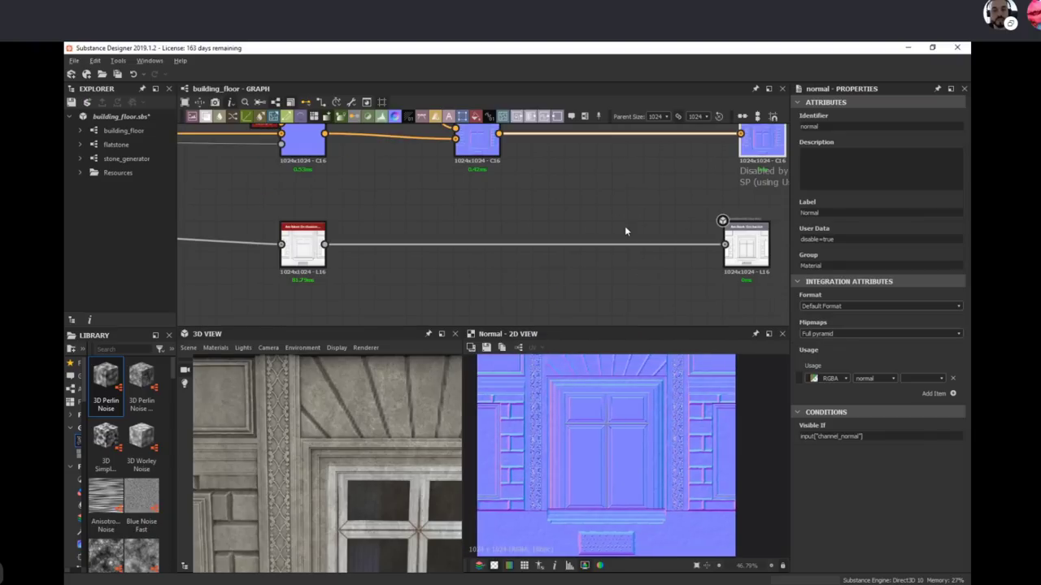
double_click(306, 245)
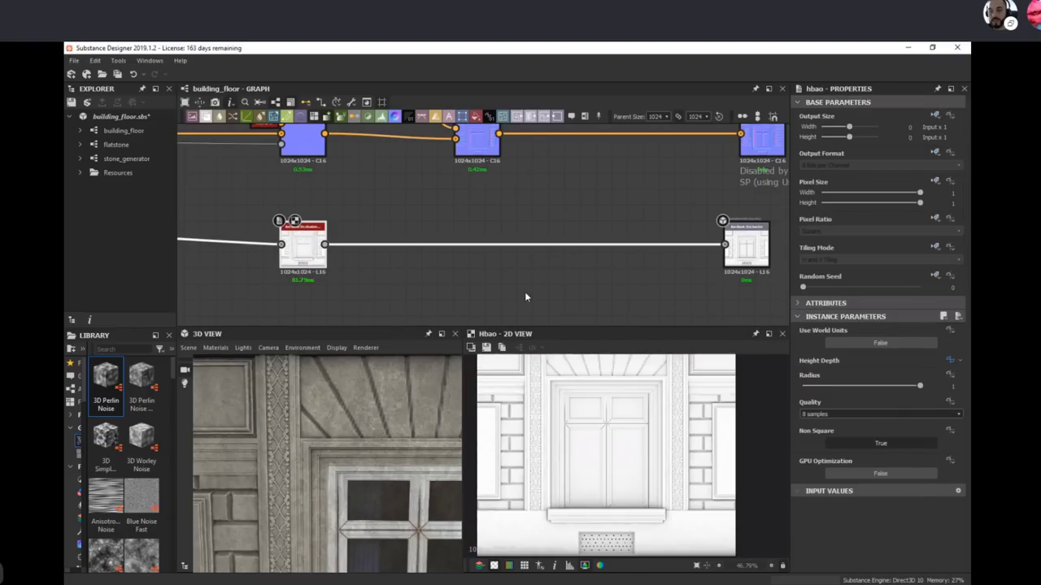
middle_click_drag(497, 289, 580, 290)
scroll(610, 443, "down", 2)
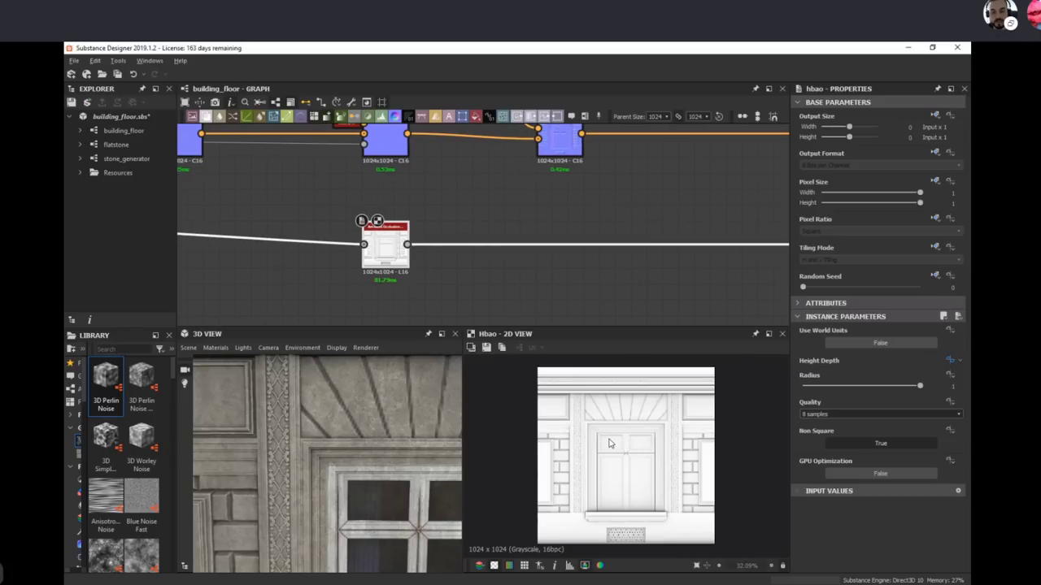
middle_click_drag(738, 285, 465, 270)
double_click(556, 234)
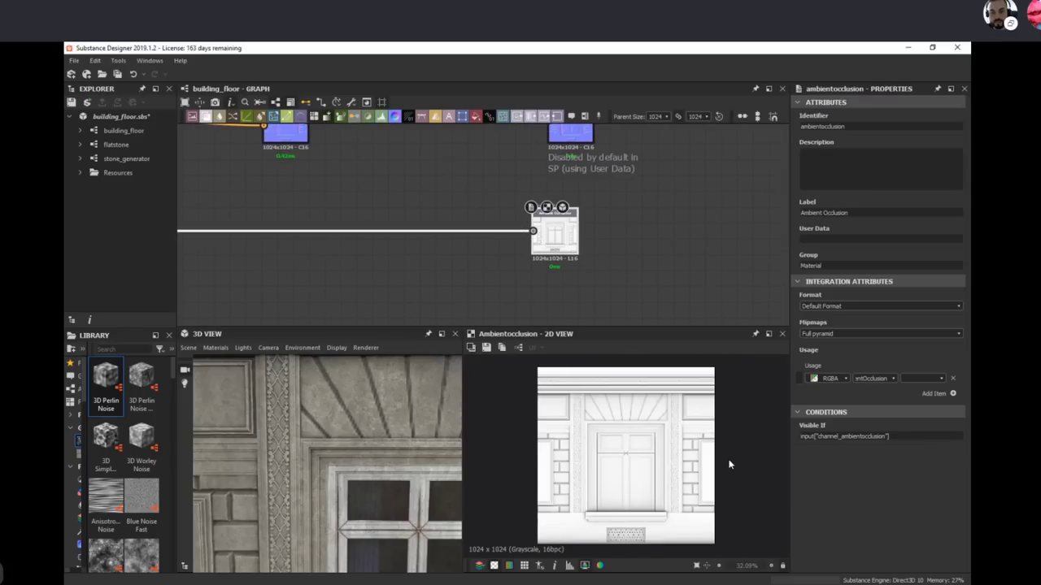
Step: View the whole facade in 3D and show the building_floor graph's input parameters in preview mode with its attributes collapsed
scroll(321, 453, "down", 5)
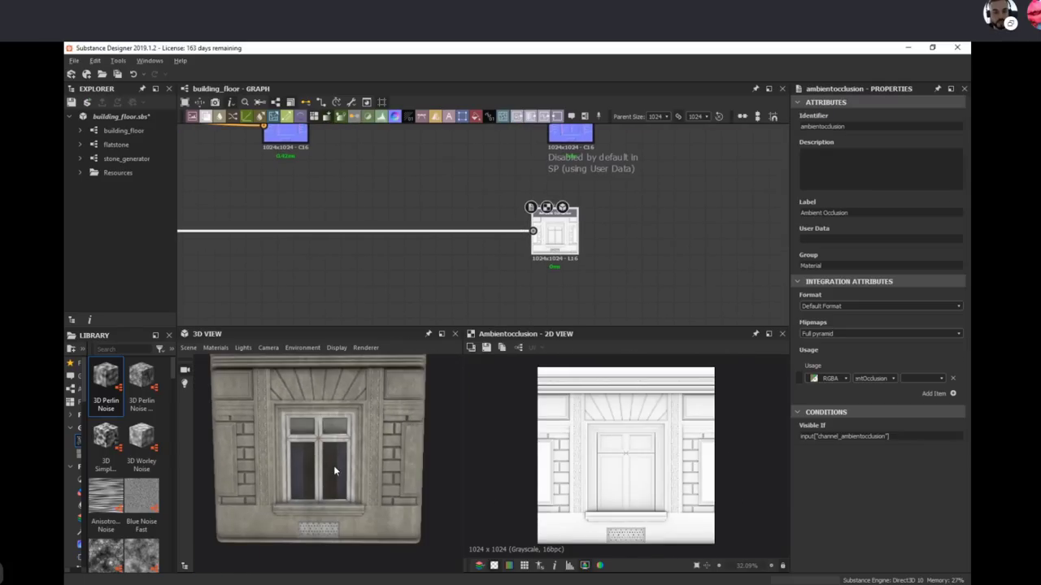
left_click_drag(334, 465, 414, 443)
left_click(728, 252)
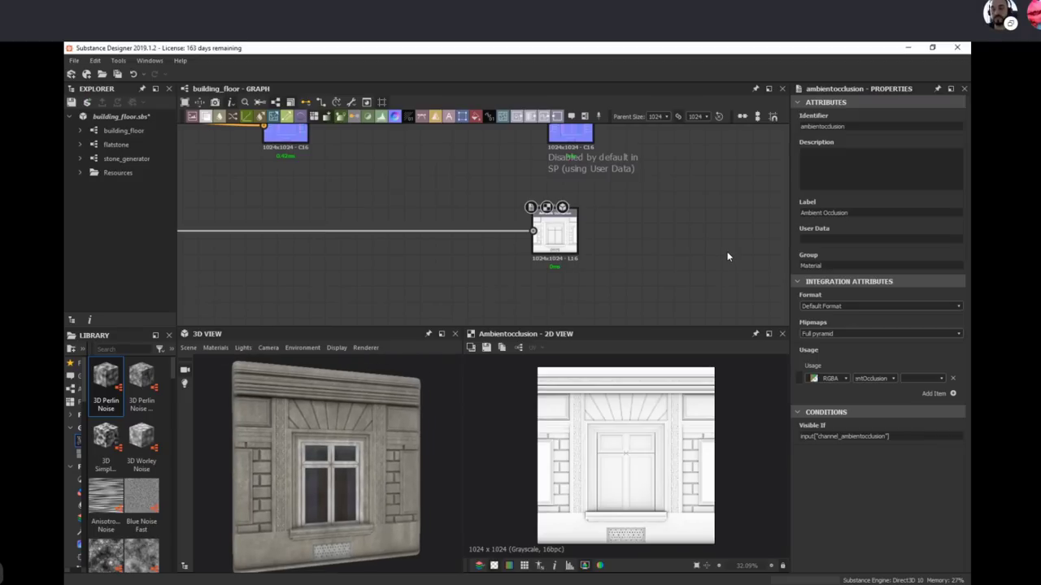
left_click(728, 257)
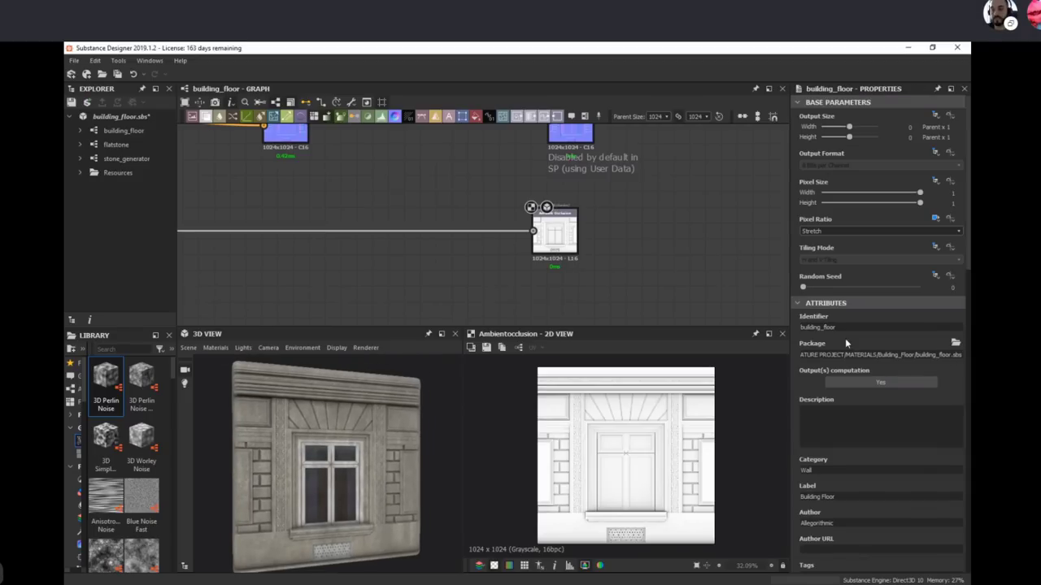
left_click(800, 303)
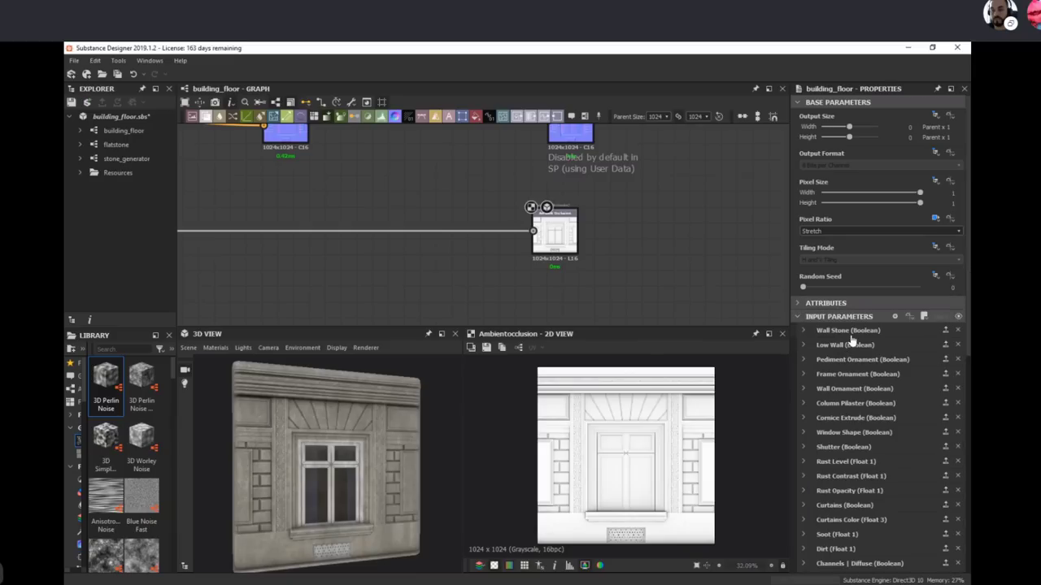
left_click(958, 316)
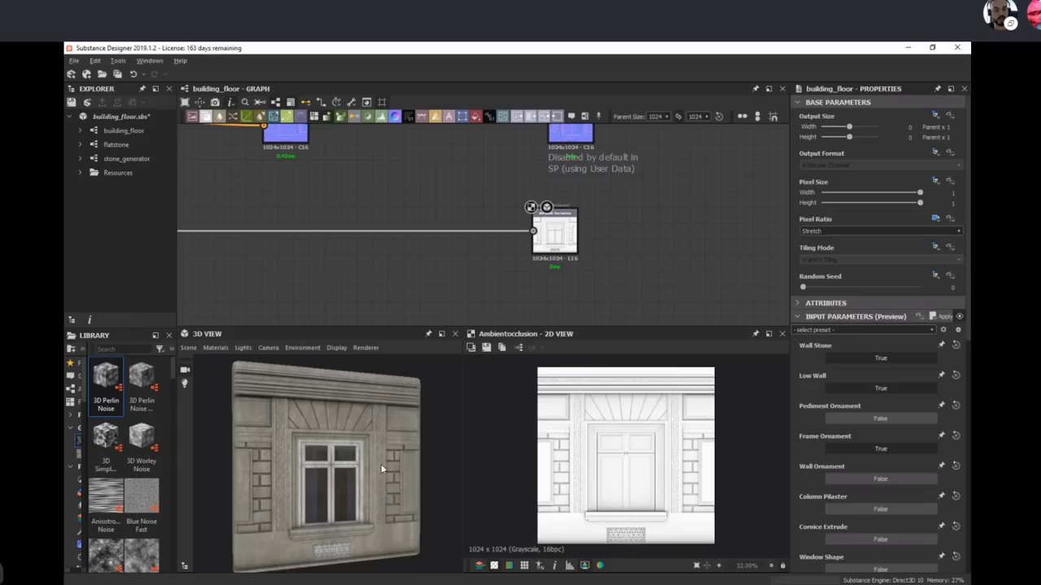
Step: Set the Wall Stone input parameter to False while viewing the facade from an angle in 3D
left_click_drag(381, 463, 391, 459)
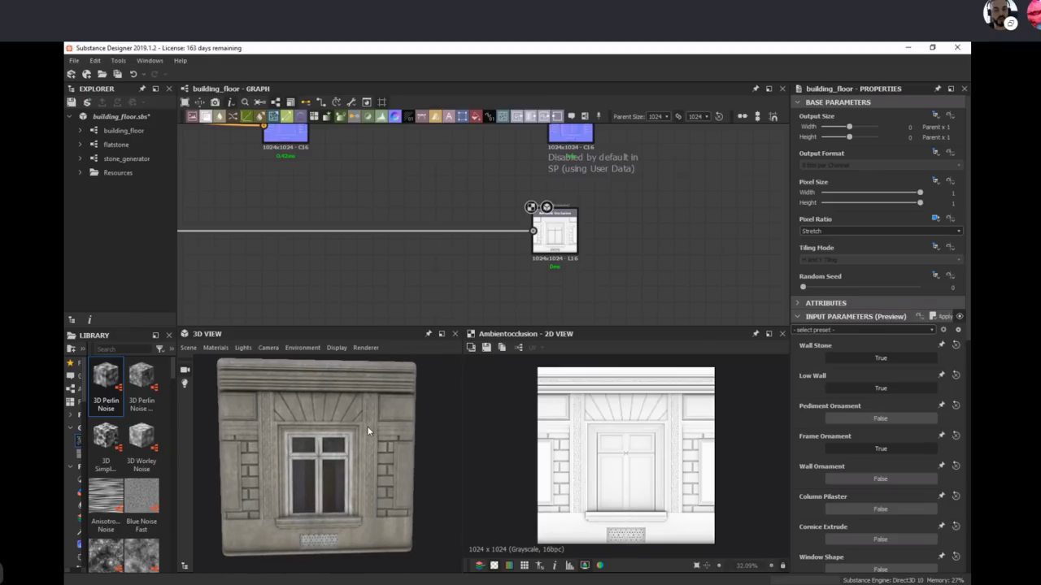
left_click_drag(367, 426, 390, 468)
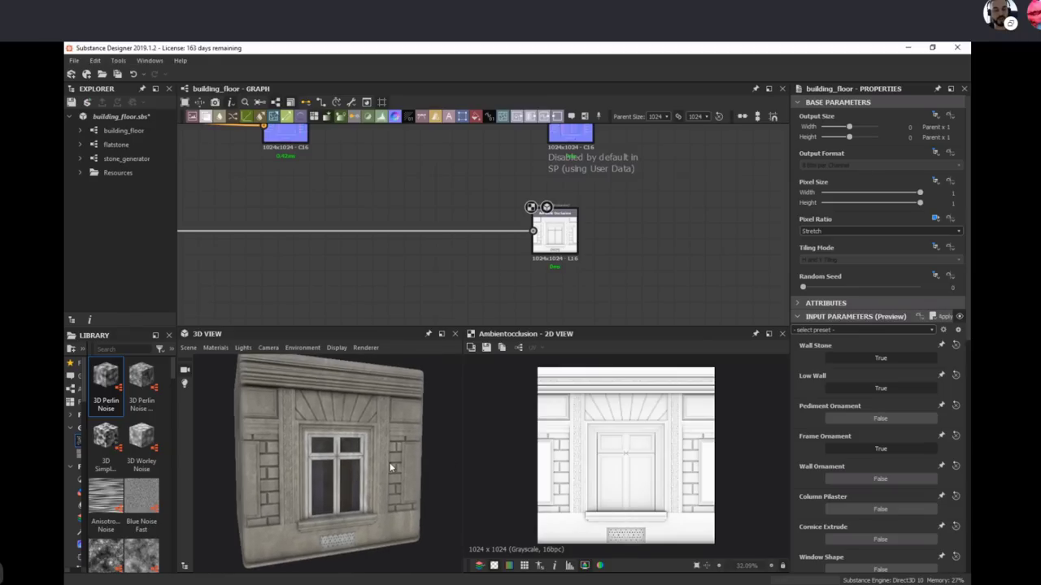
left_click(898, 360)
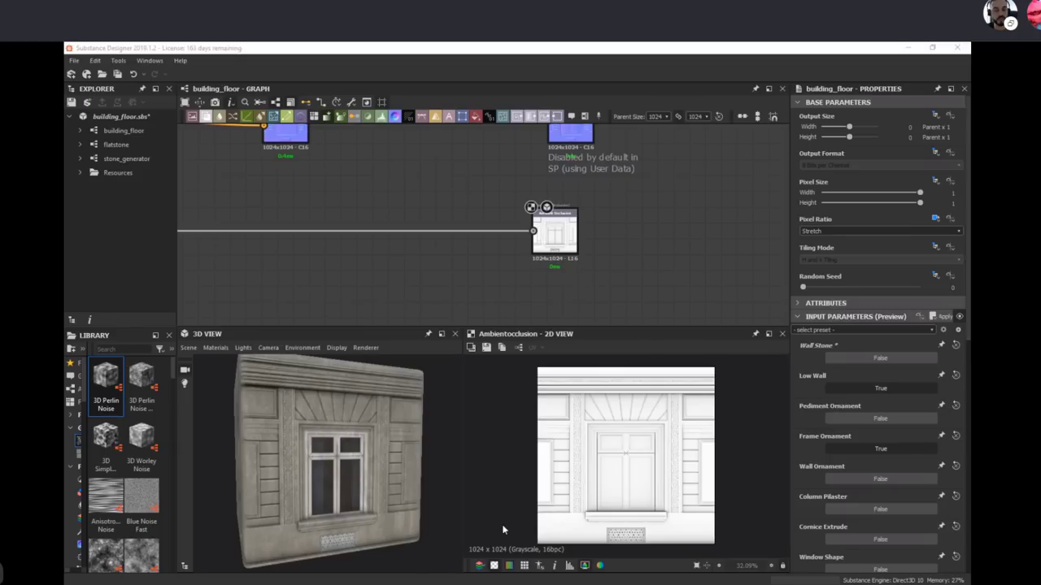
Step: Switch to Substance Player and inspect the building_floor material on the 3D model from the front
key("alt+Tab")
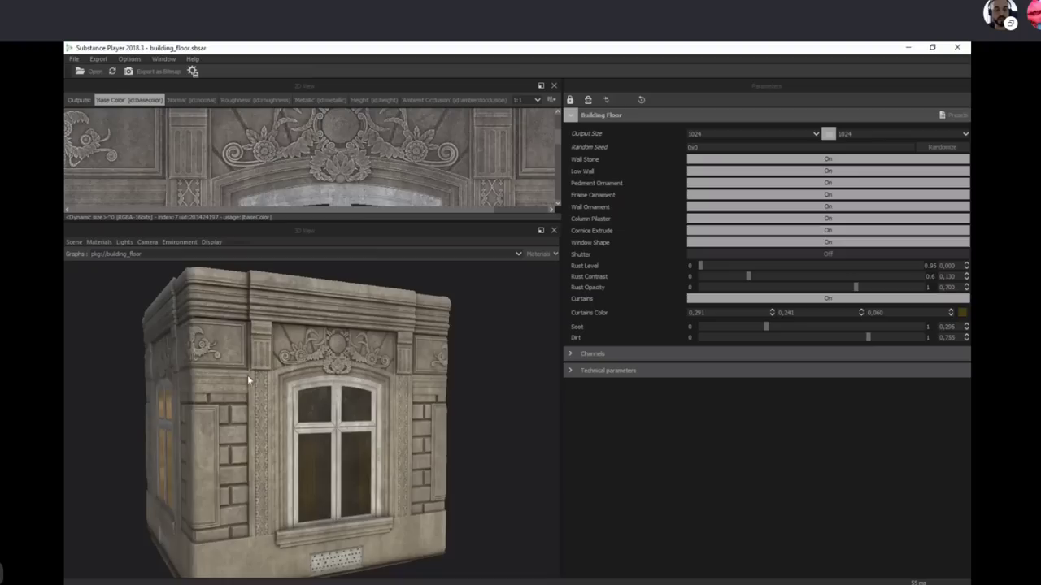
scroll(382, 430, "up", 1)
scroll(383, 432, "down", 2)
left_click_drag(383, 431, 353, 436)
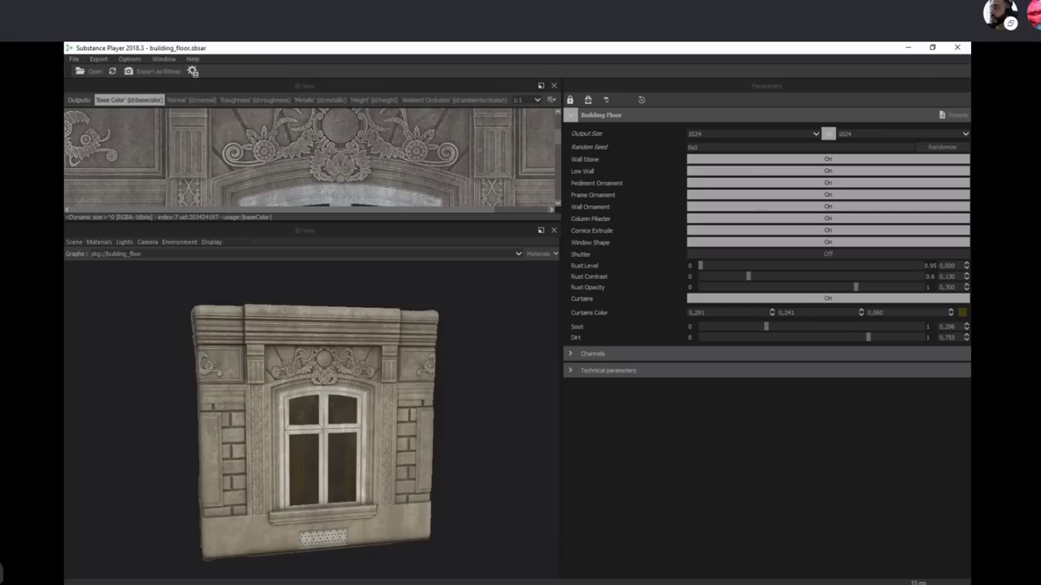
Step: Switch to the ArtStation portfolio in the browser and look through the Victorian Wood Ceiling artwork images
key("alt+Tab")
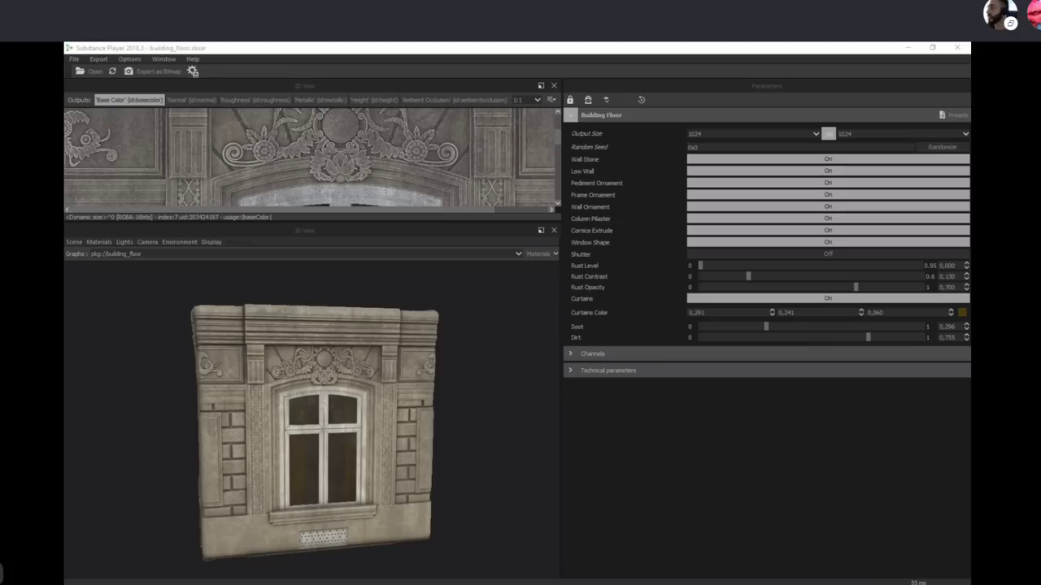
key("alt+Tab")
left_click_drag(970, 369, 732, 42)
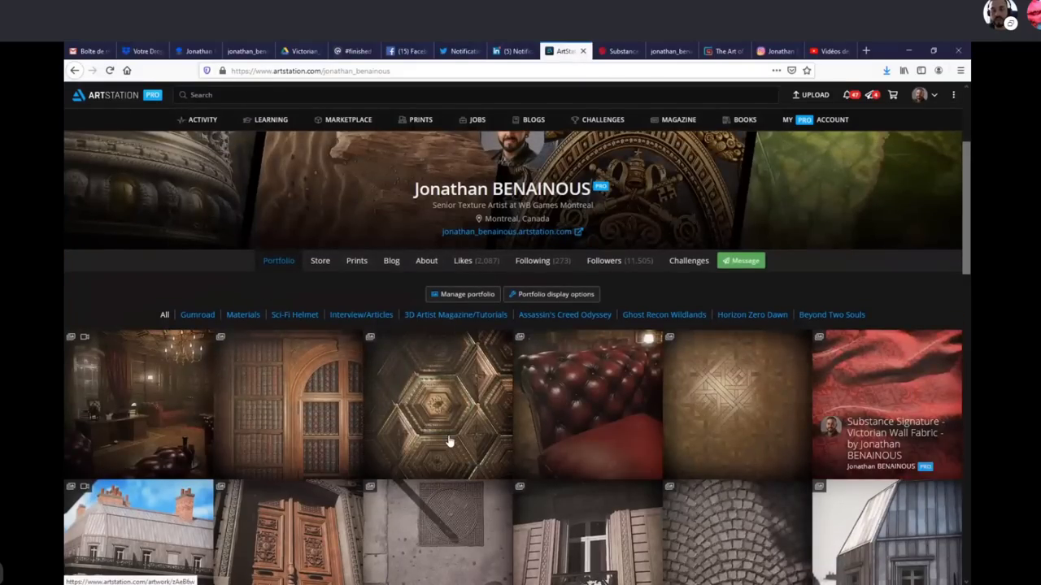
left_click(474, 398)
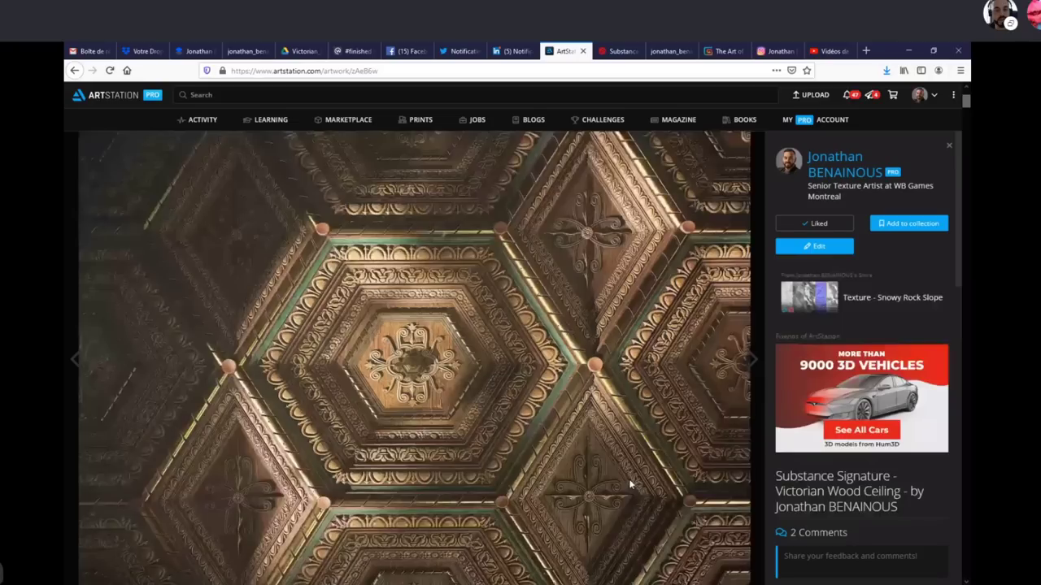
scroll(589, 435, "down", 1)
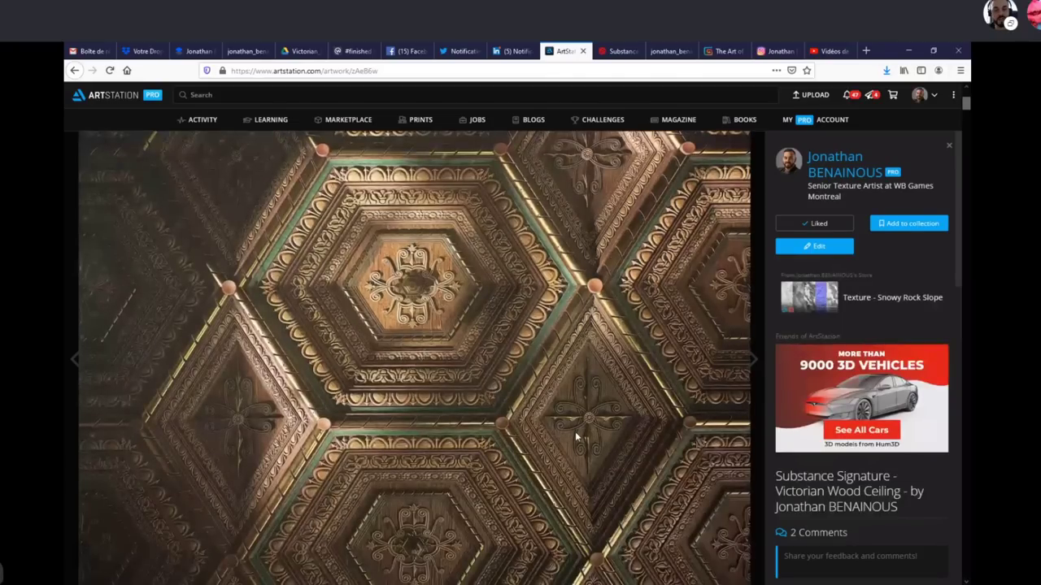
scroll(575, 432, "down", 2)
scroll(577, 443, "down", 4)
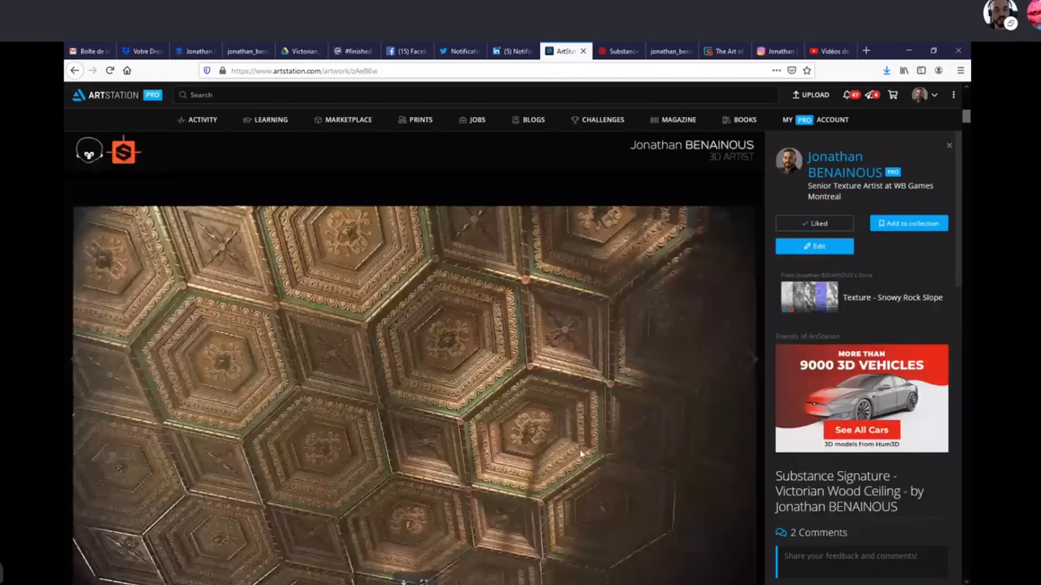
Step: Return to the portfolio overview and open the Victorian Bookshelf artwork
key("Escape")
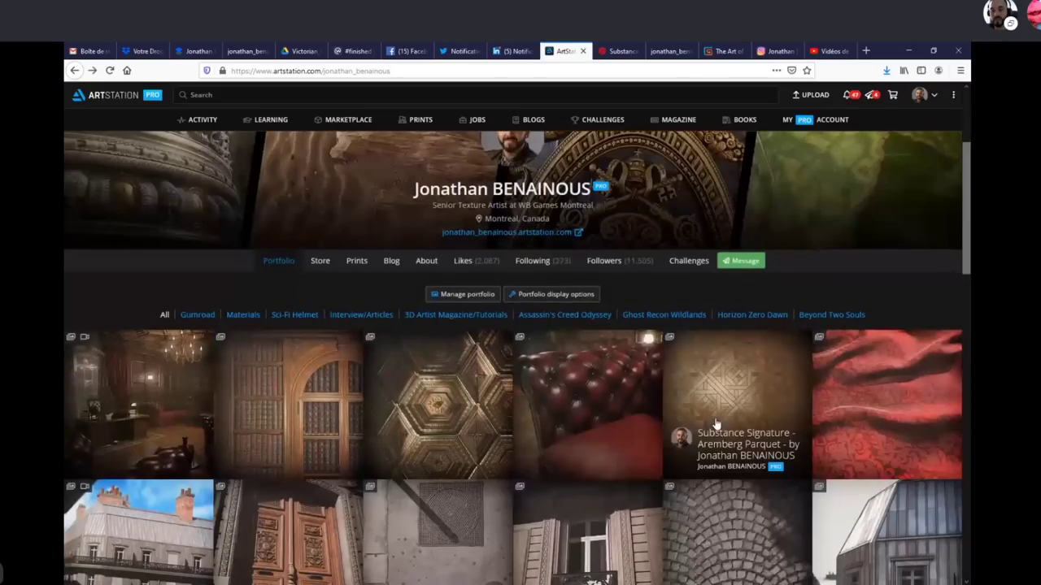
scroll(311, 426, "down", 1)
scroll(319, 349, "down", 1)
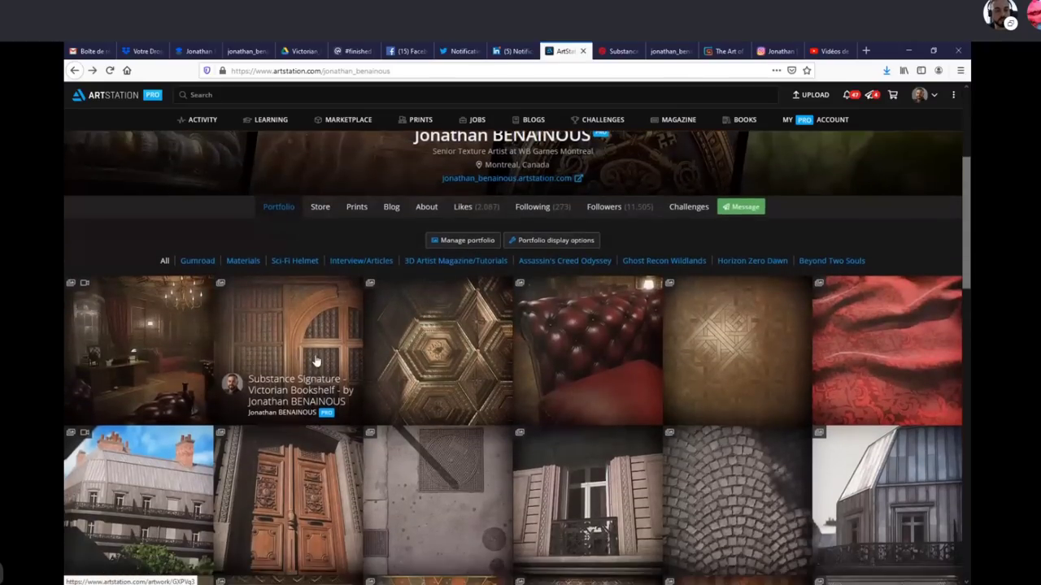
left_click(322, 323)
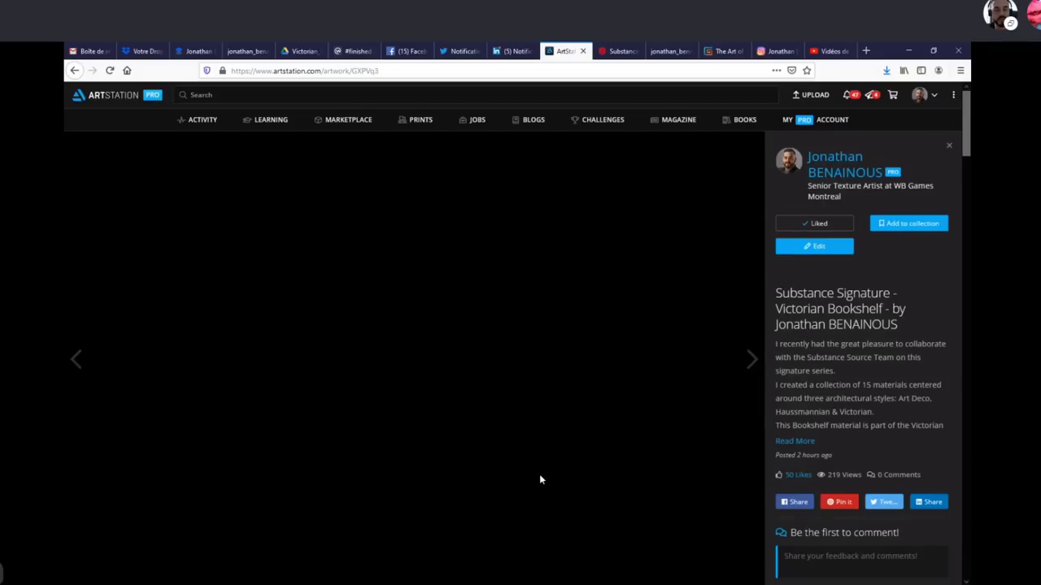
Step: Look through the Victorian Bookshelf artwork images, from the bookcase close-ups to the full room render
scroll(534, 376, "down", 6)
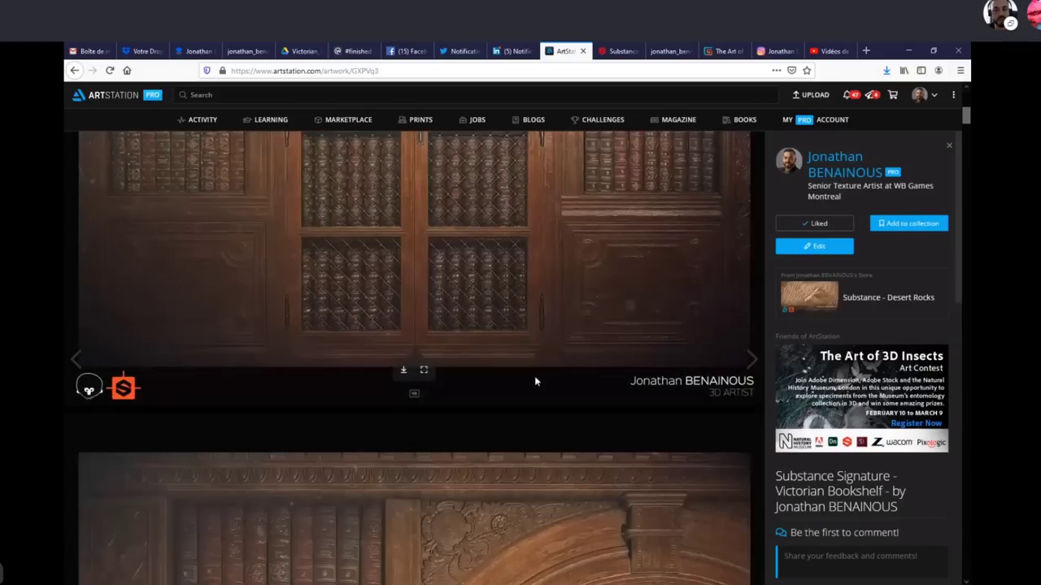
scroll(542, 455, "down", 6)
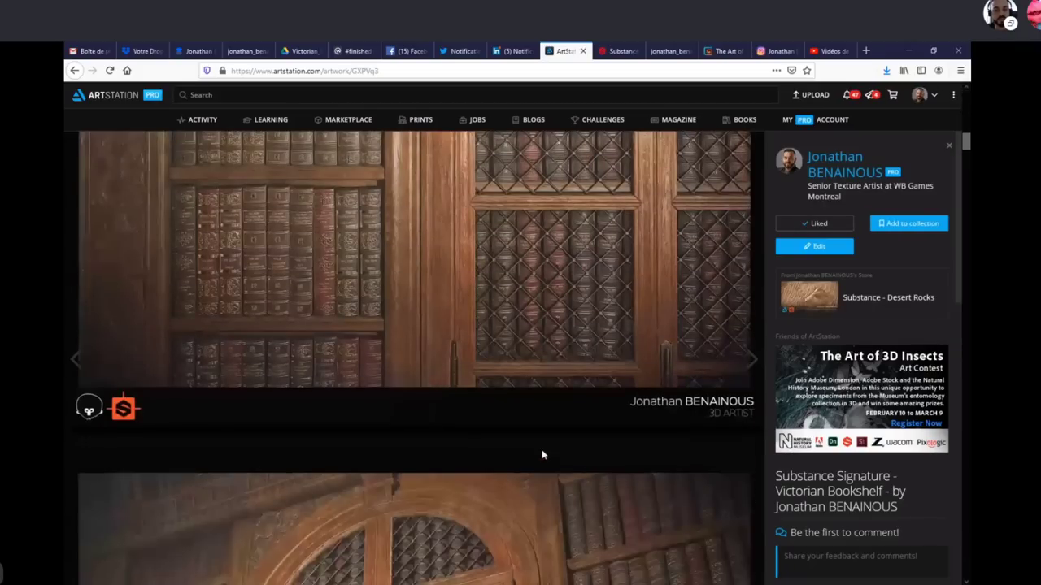
scroll(548, 455, "down", 10)
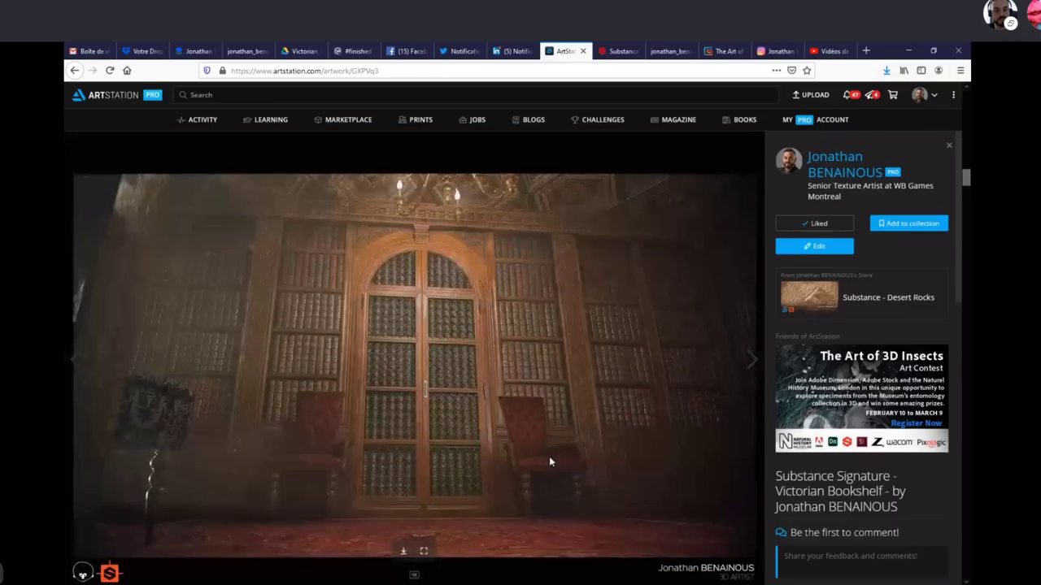
scroll(549, 461, "down", 5)
Step: Return to the portfolio overview and open the Substance Signature Chesterfield artwork
key("alt+Left")
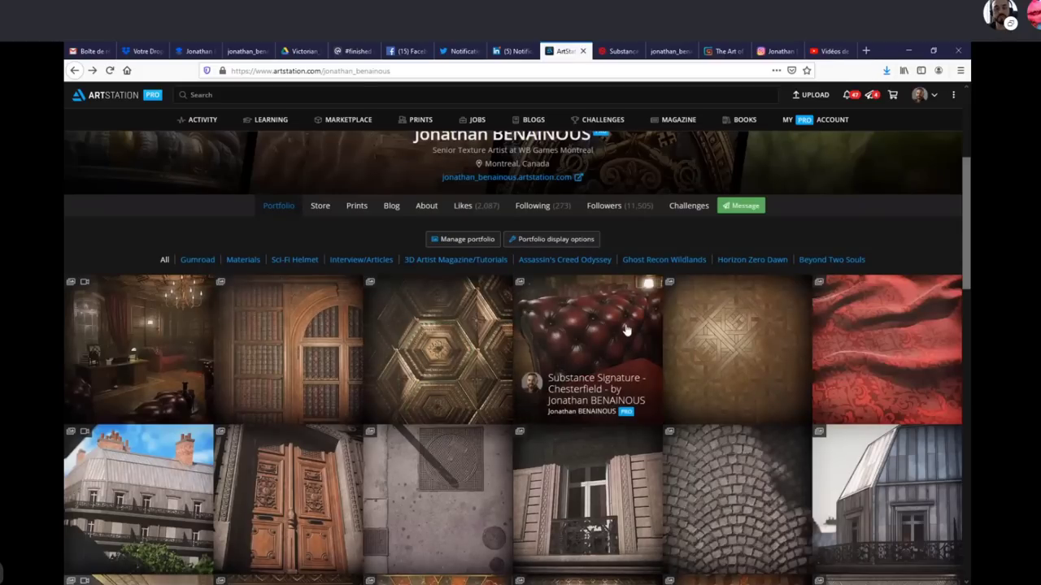
scroll(612, 392, "up", 1)
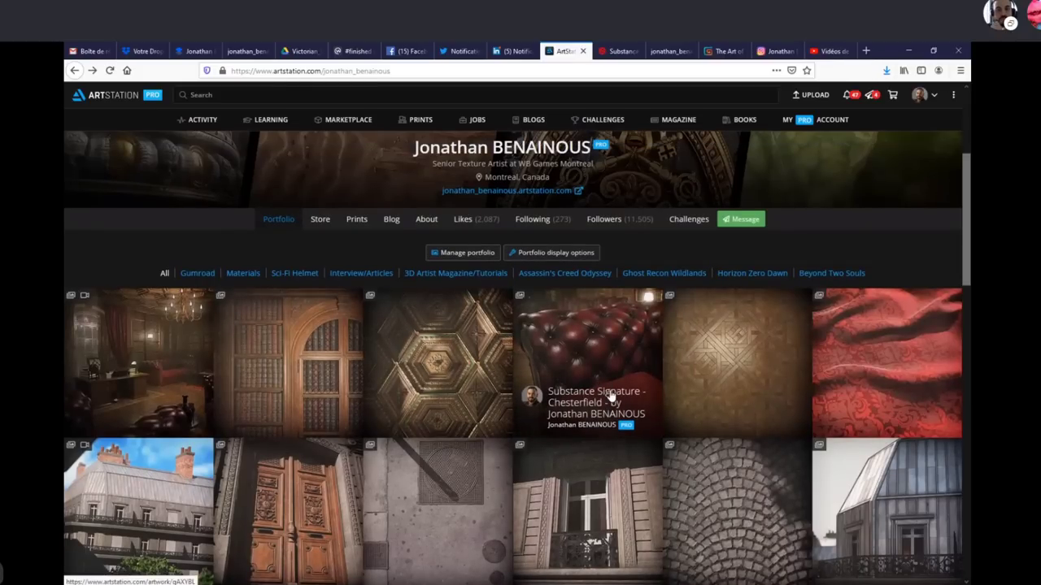
scroll(615, 406, "up", 2)
scroll(618, 415, "up", 3)
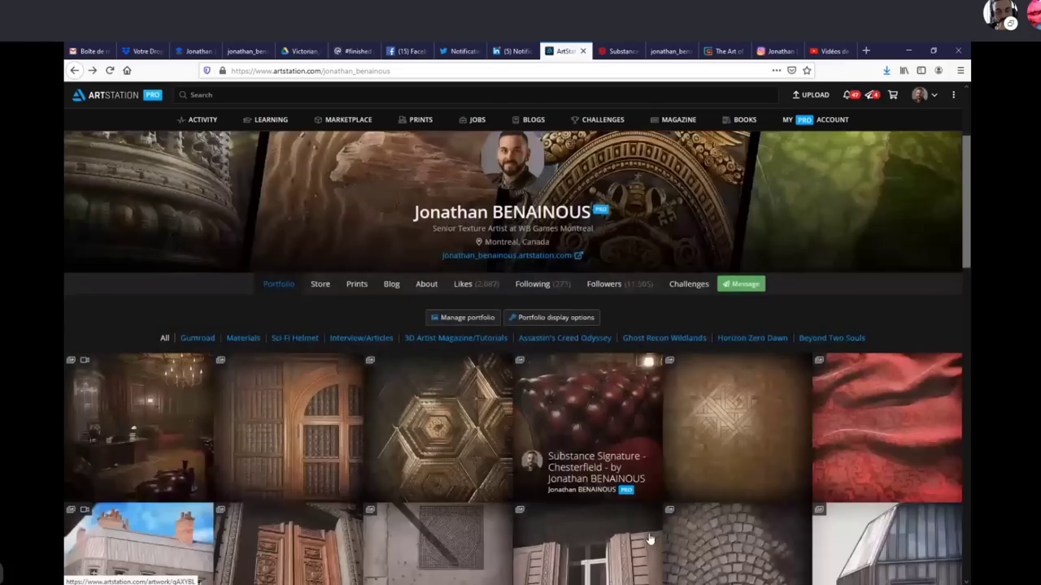
scroll(618, 414, "down", 5)
left_click(631, 341)
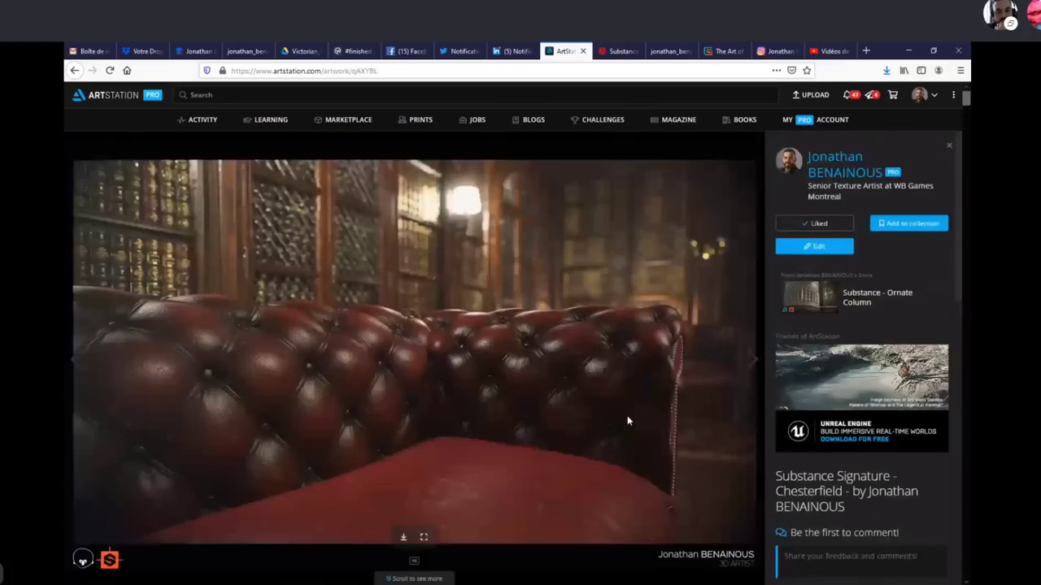
Step: Look through the Chesterfield artwork images, covering both the red and the green leather sofa renders
scroll(627, 419, "down", 4)
scroll(626, 421, "down", 3)
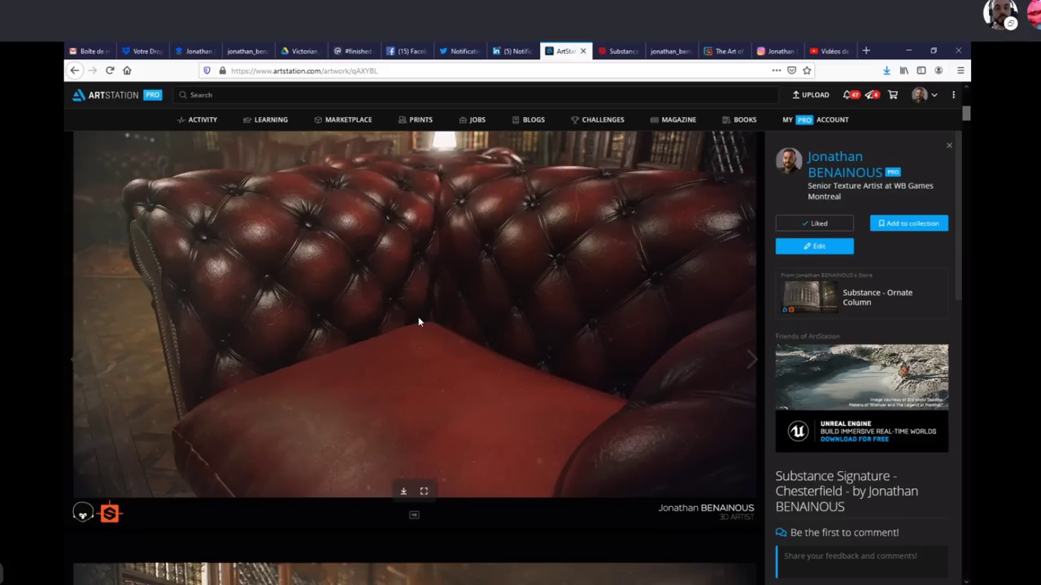
scroll(485, 356, "down", 10)
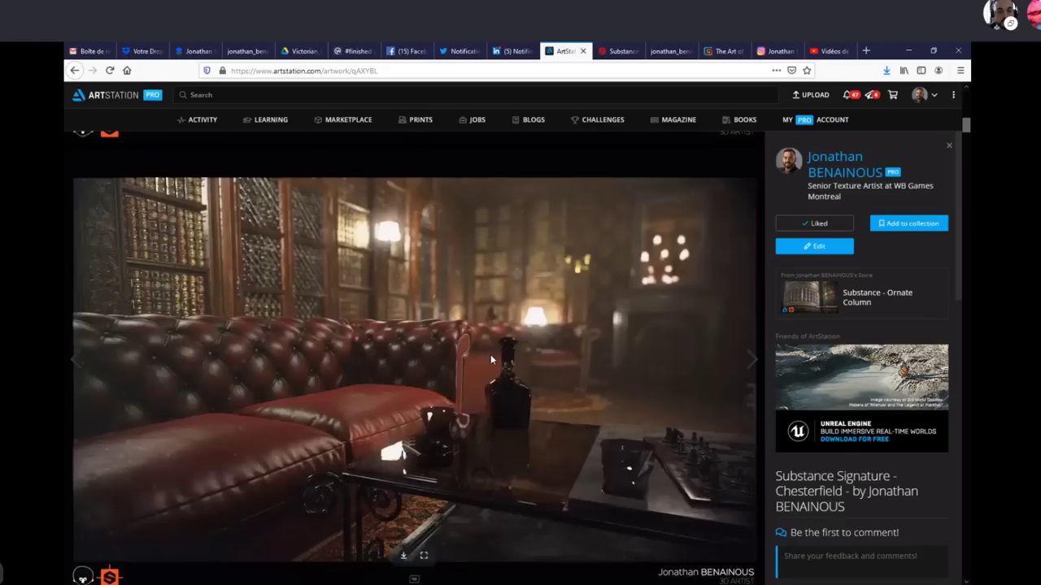
scroll(520, 368, "down", 5)
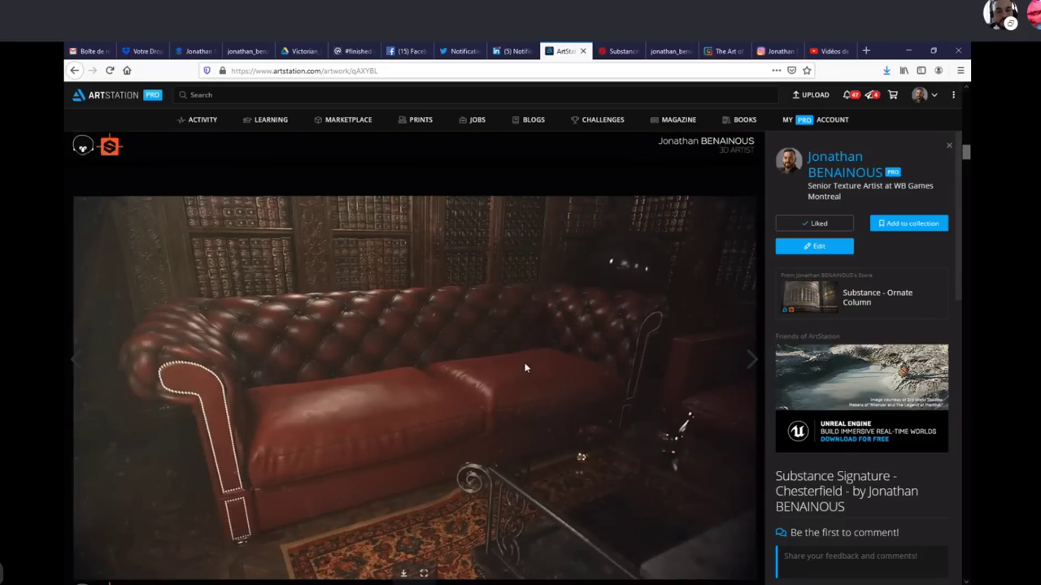
scroll(529, 370, "down", 10)
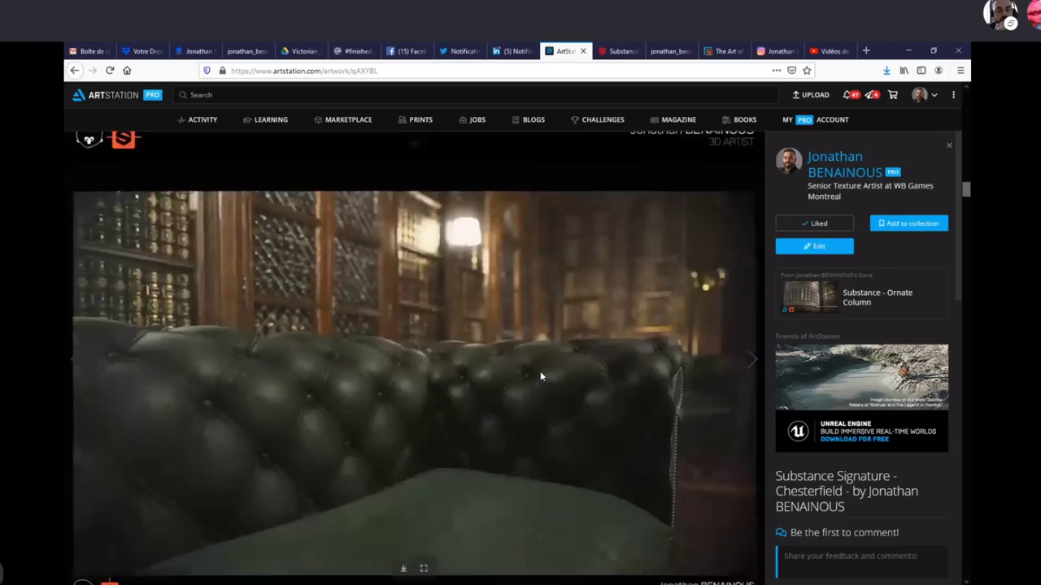
scroll(539, 371, "down", 7)
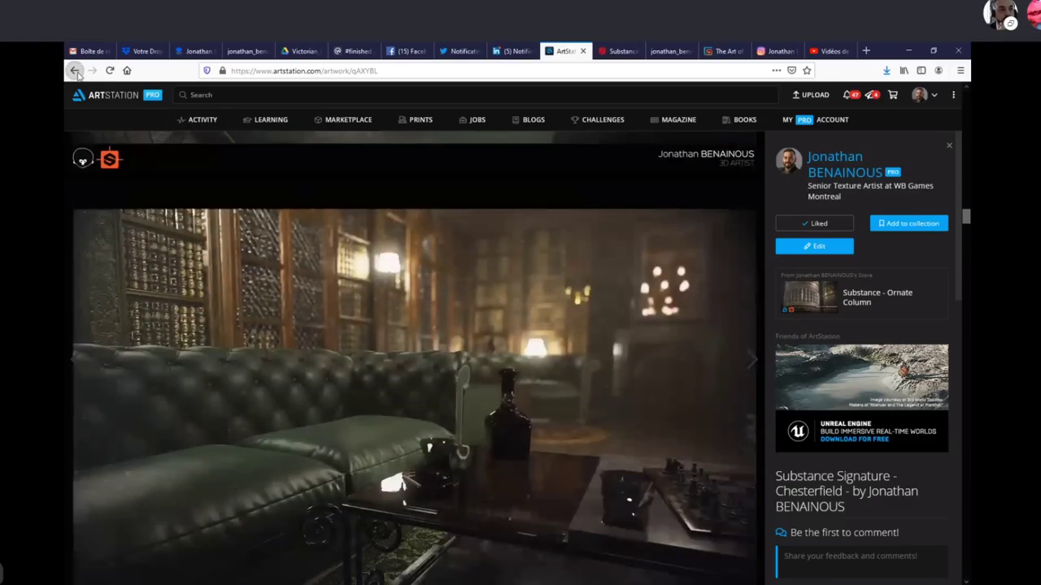
Step: Return to the portfolio overview, look at its header, and switch back to Substance Player
left_click(75, 70)
scroll(789, 342, "down", 1)
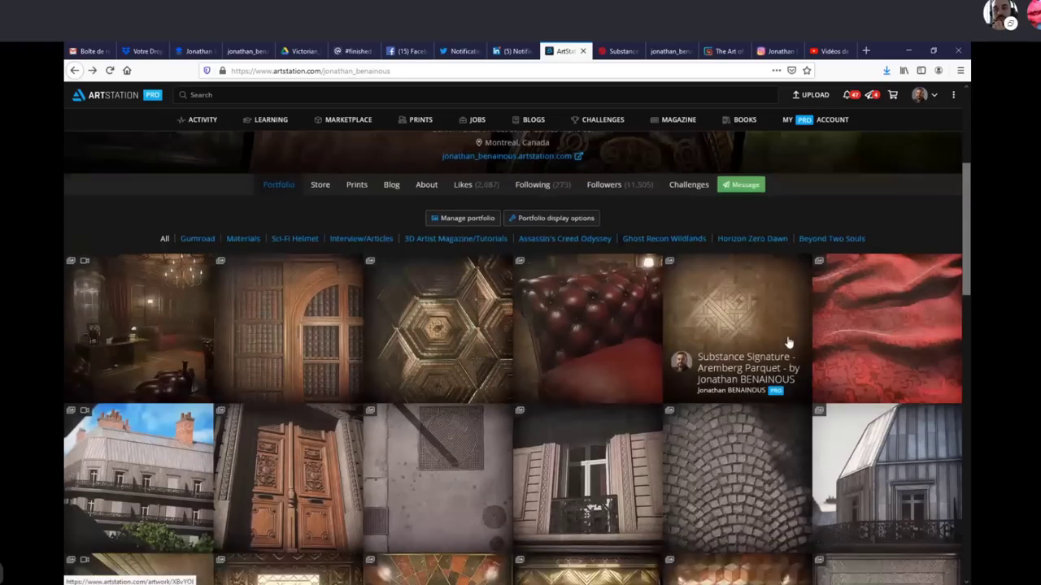
scroll(790, 341, "up", 3)
scroll(875, 387, "up", 2)
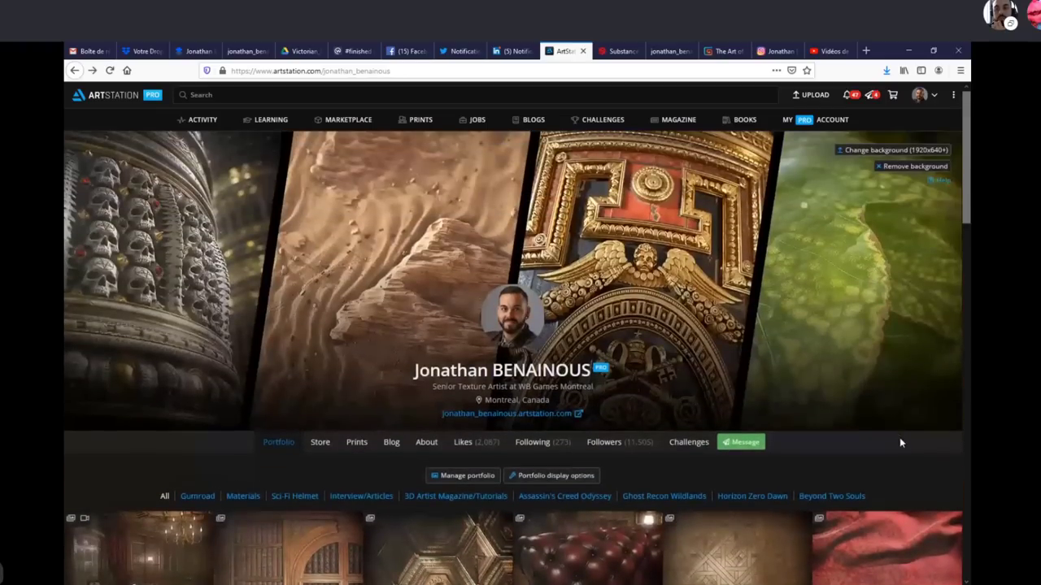
left_click(908, 50)
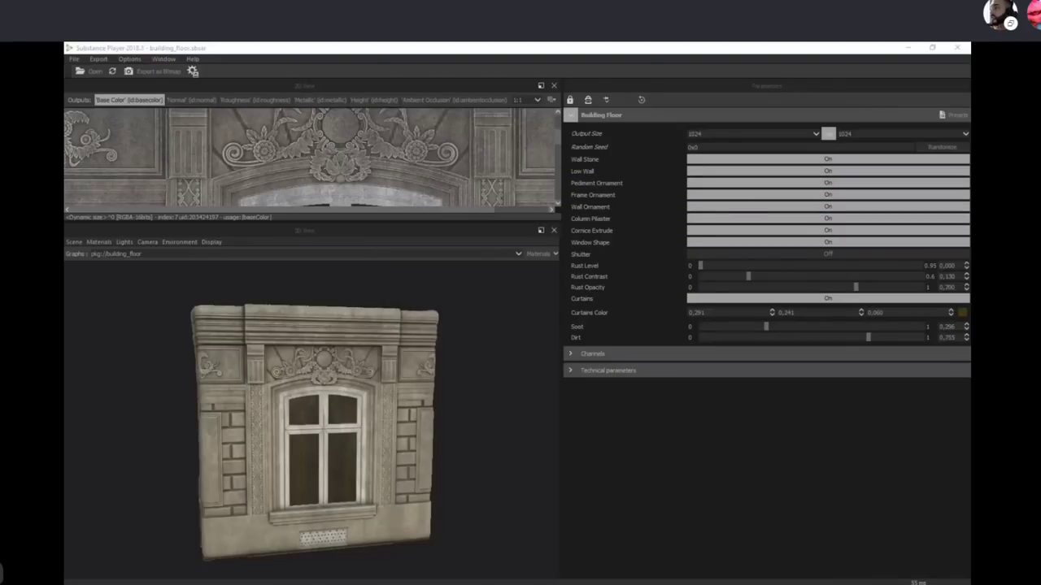
Step: Switch to the Substance magazine article in the browser and examine its library of ornament height patterns above Chapter 1: Victorian Office
left_click_drag(970, 325, 668, 44)
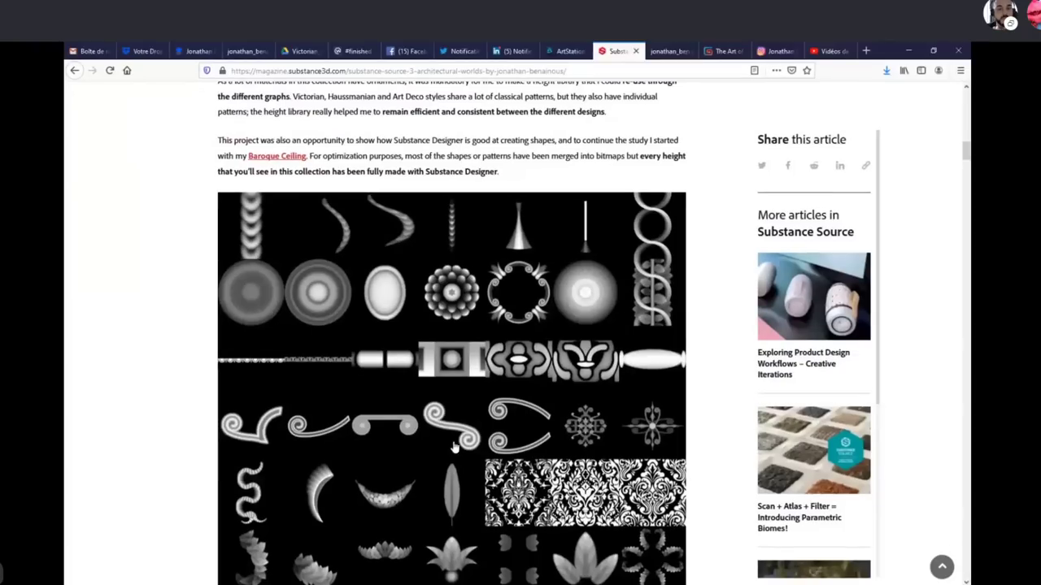
scroll(309, 294, "down", 2)
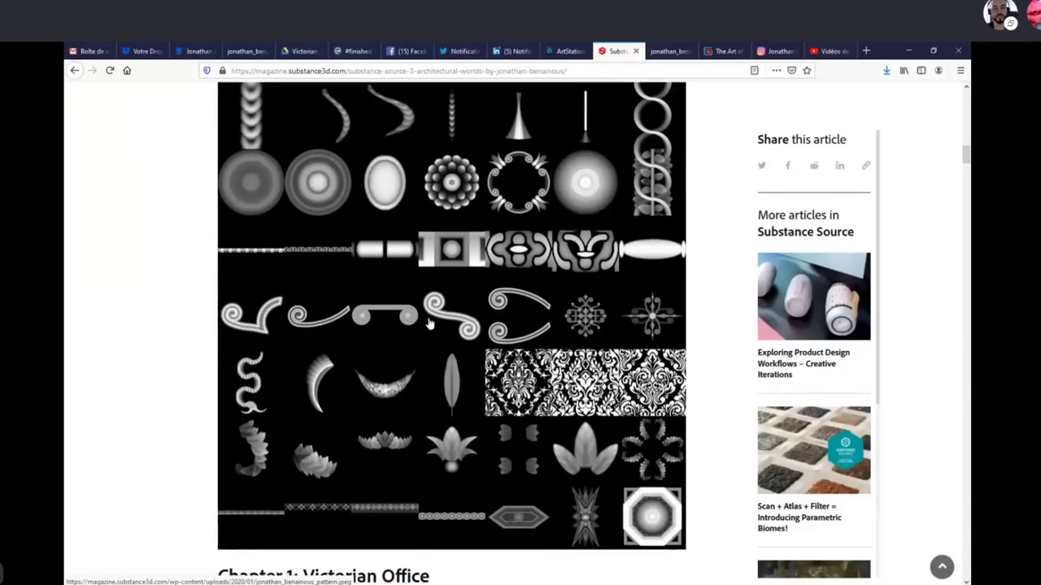
scroll(367, 394, "up", 3)
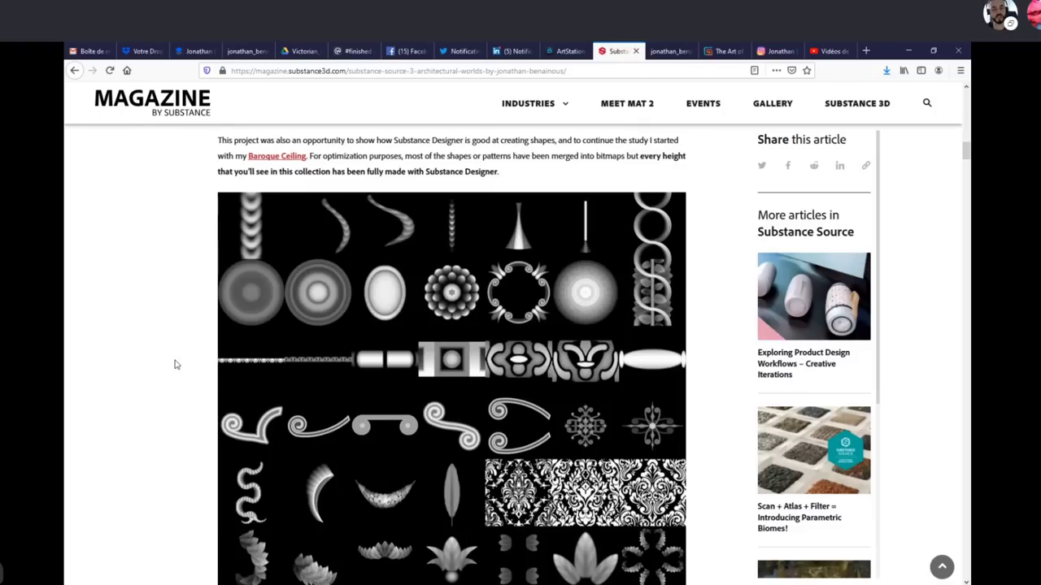
scroll(176, 365, "down", 3)
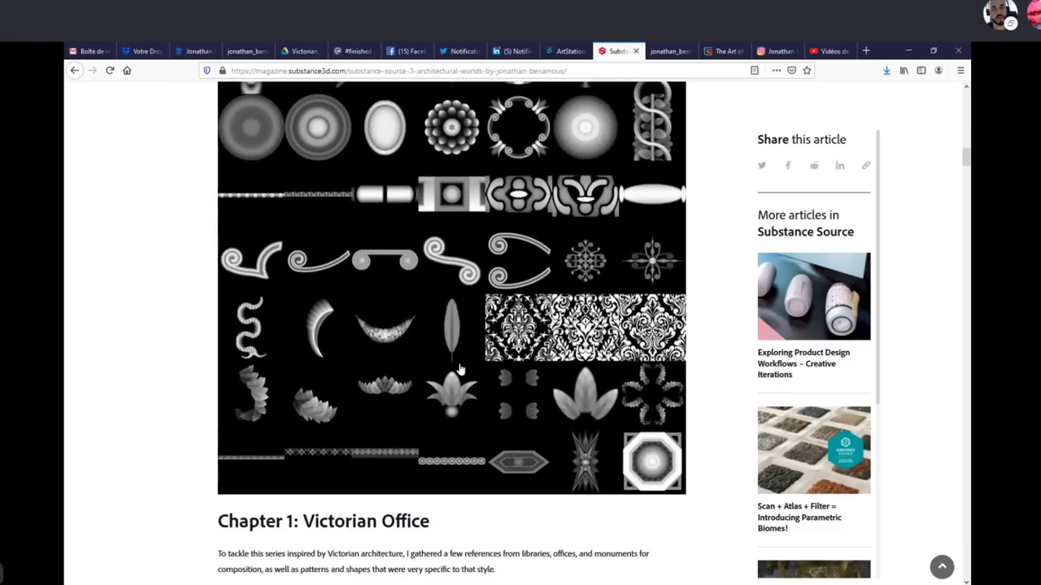
scroll(460, 370, "up", 1)
scroll(460, 370, "up", 3)
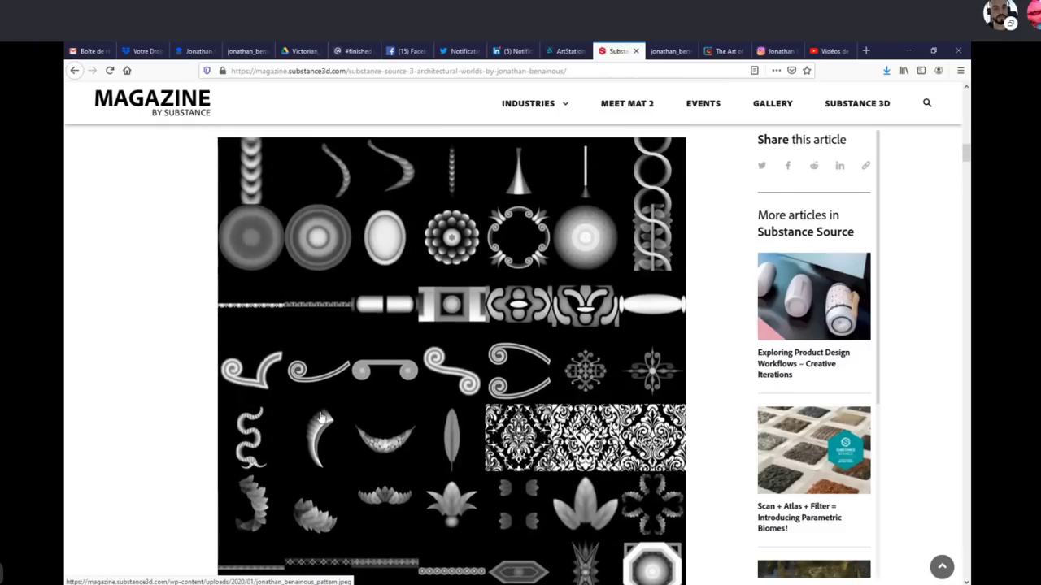
scroll(201, 408, "up", 1)
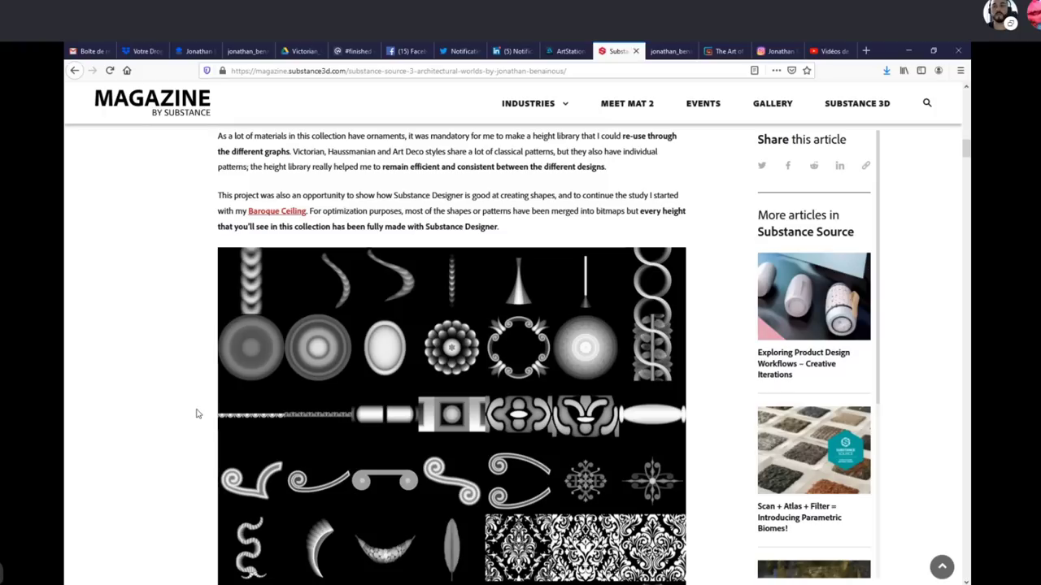
left_click(908, 50)
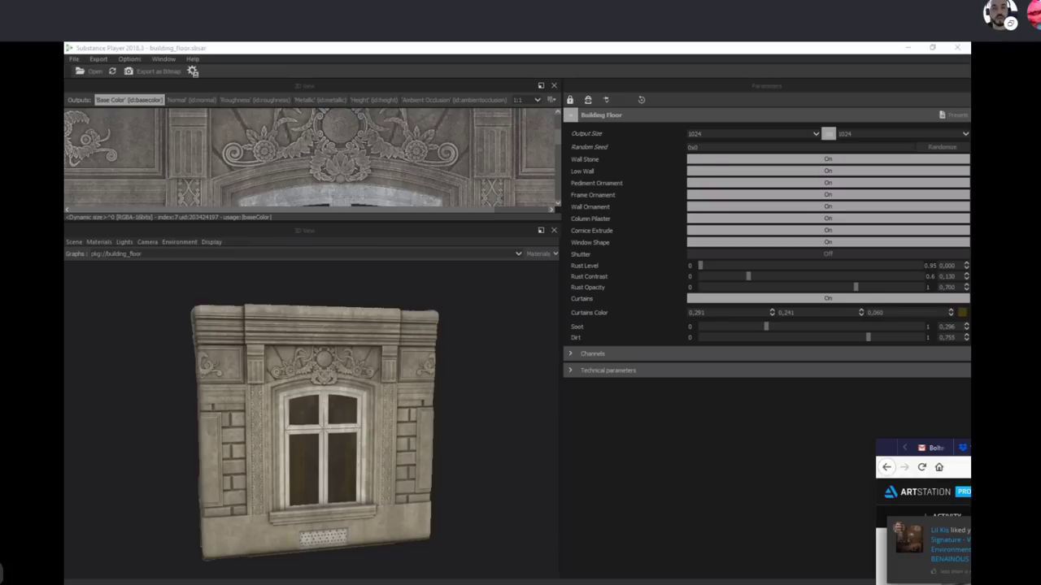
Step: Switch to the Baroque Ceiling Tutorial artwork on ArtStation and examine the breakdown of the ceiling structure and cornice ornaments
left_click_drag(970, 452, 718, 43)
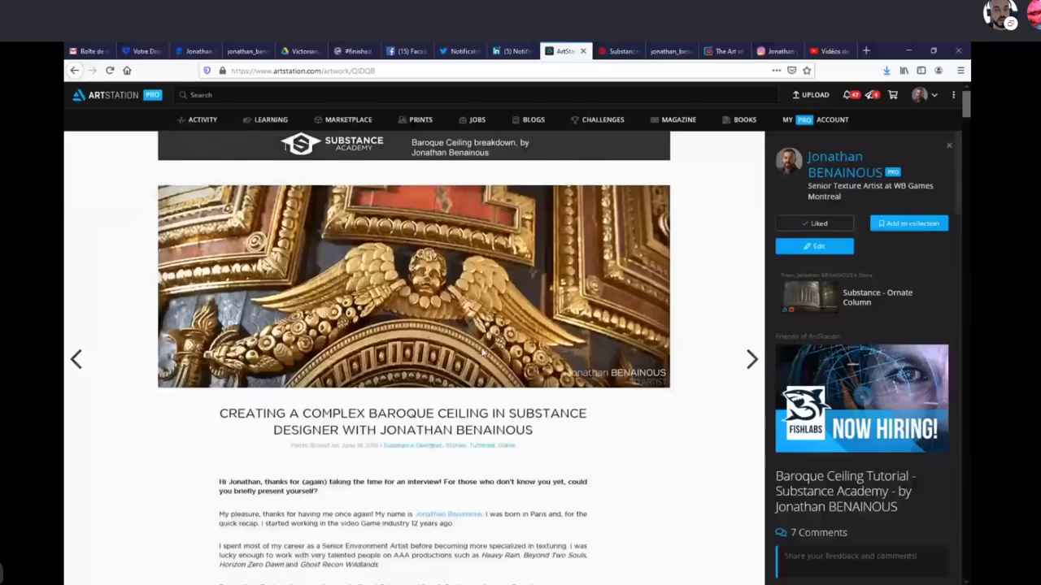
scroll(495, 355, "down", 5)
scroll(494, 356, "down", 15)
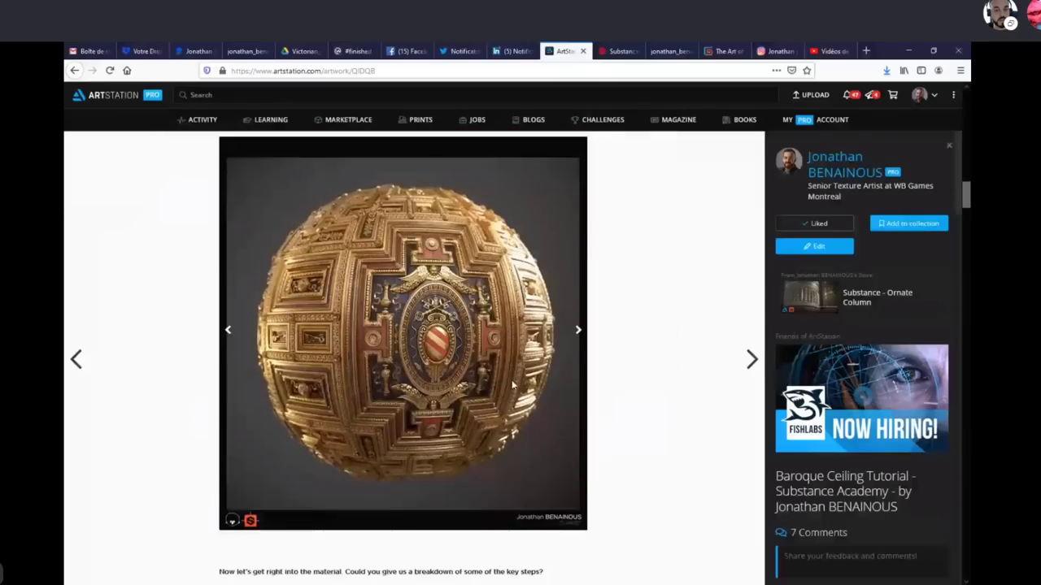
scroll(516, 386, "down", 12)
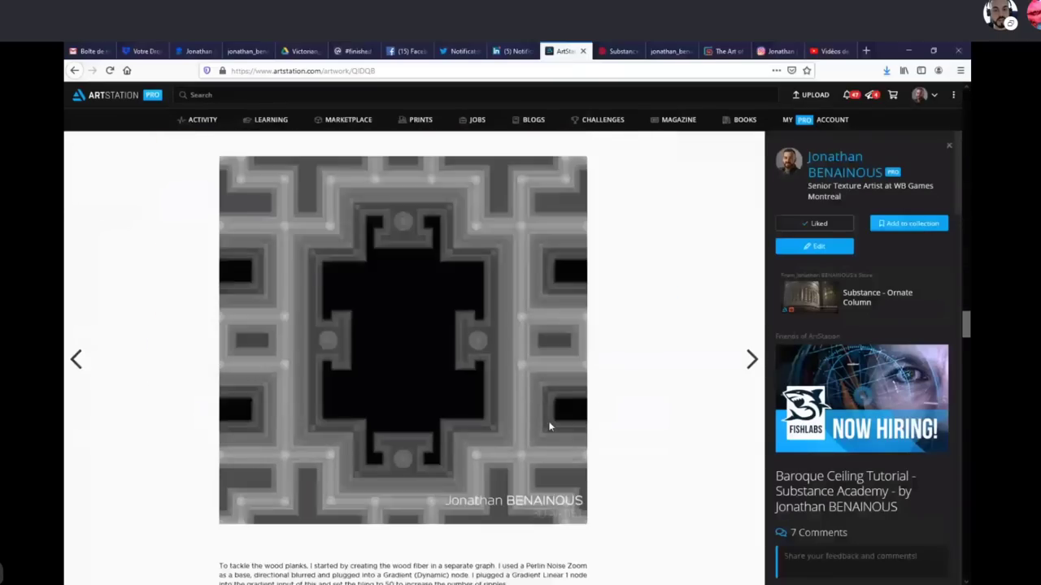
scroll(484, 366, "up", 1)
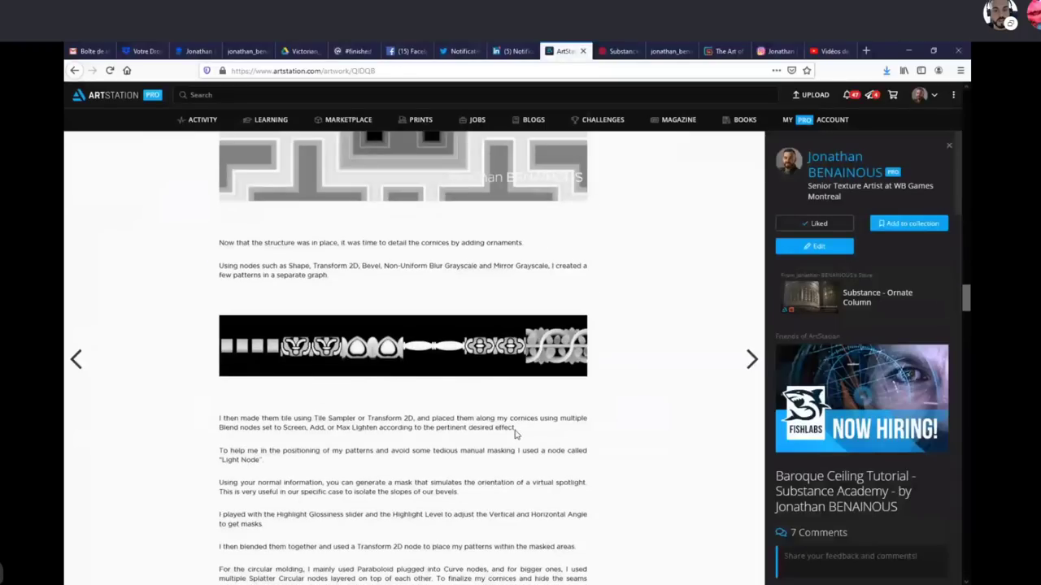
scroll(521, 417, "down", 12)
scroll(561, 424, "down", 8)
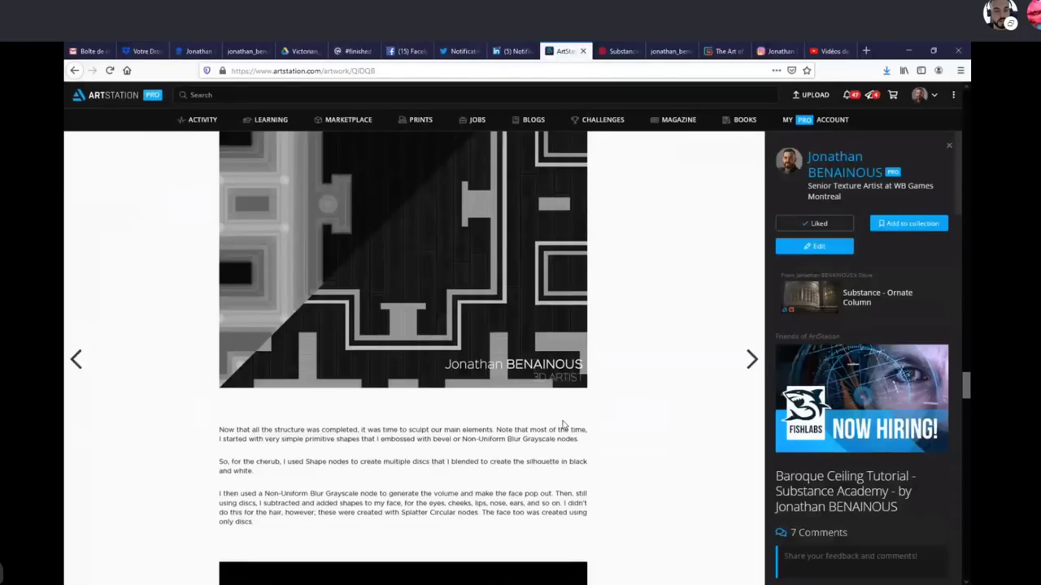
Step: Examine the tutorial's sections on the cherub face, vase and key height maps and the albedo
scroll(562, 424, "down", 12)
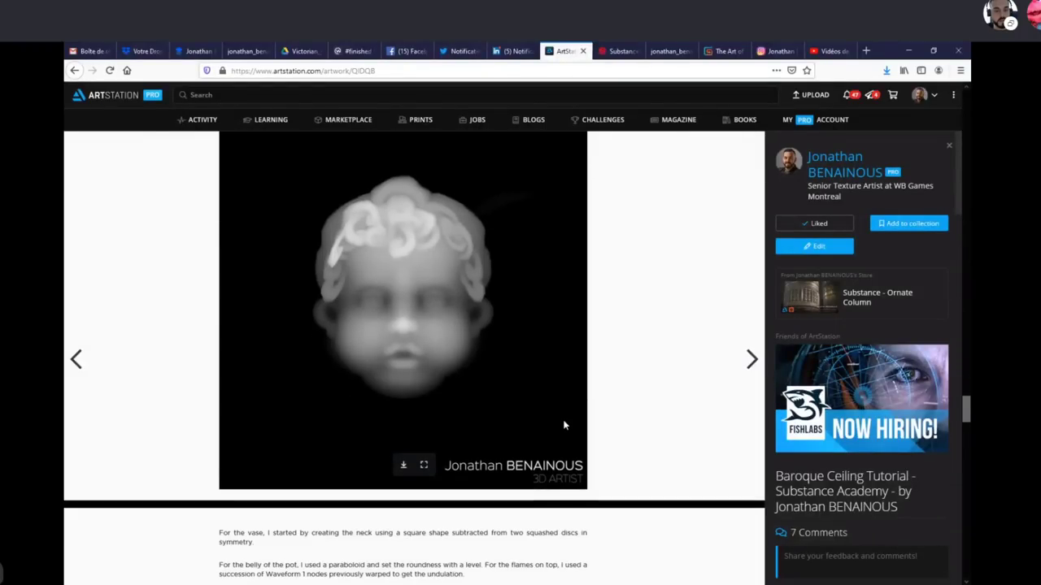
scroll(506, 358, "up", 4)
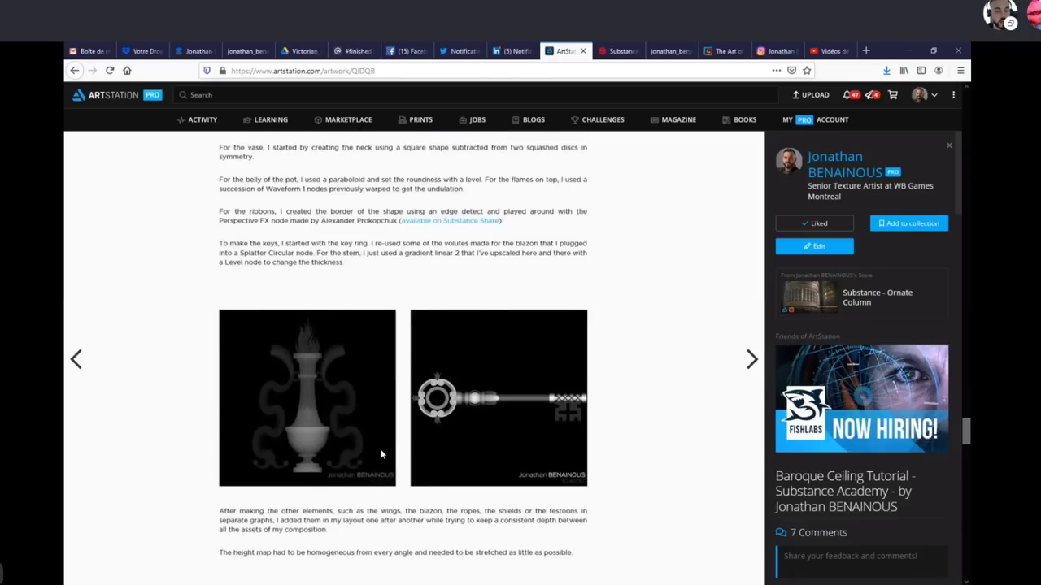
scroll(374, 445, "down", 8)
scroll(386, 453, "down", 3)
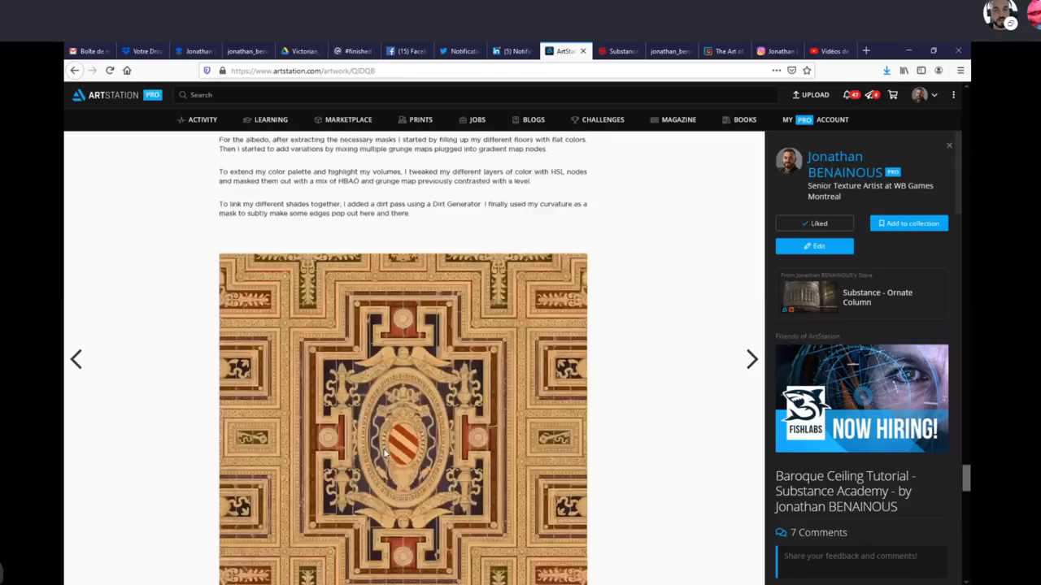
Step: Return to the portfolio overview, open the GDC 2019 Presentation artwork and view its video and stage photo
key("alt+Left")
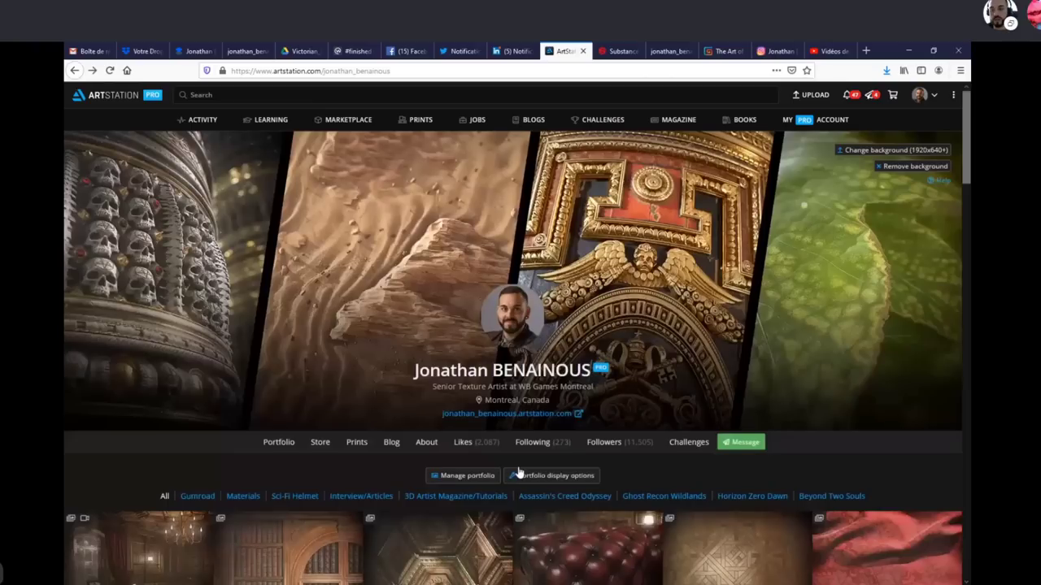
scroll(640, 473, "up", 15)
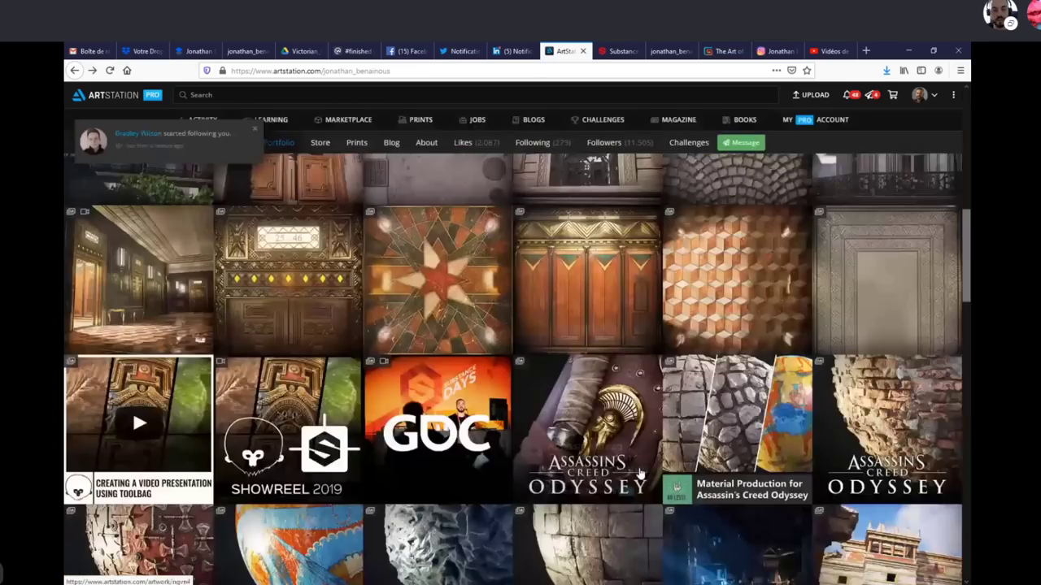
scroll(657, 448, "down", 3)
scroll(657, 457, "down", 3)
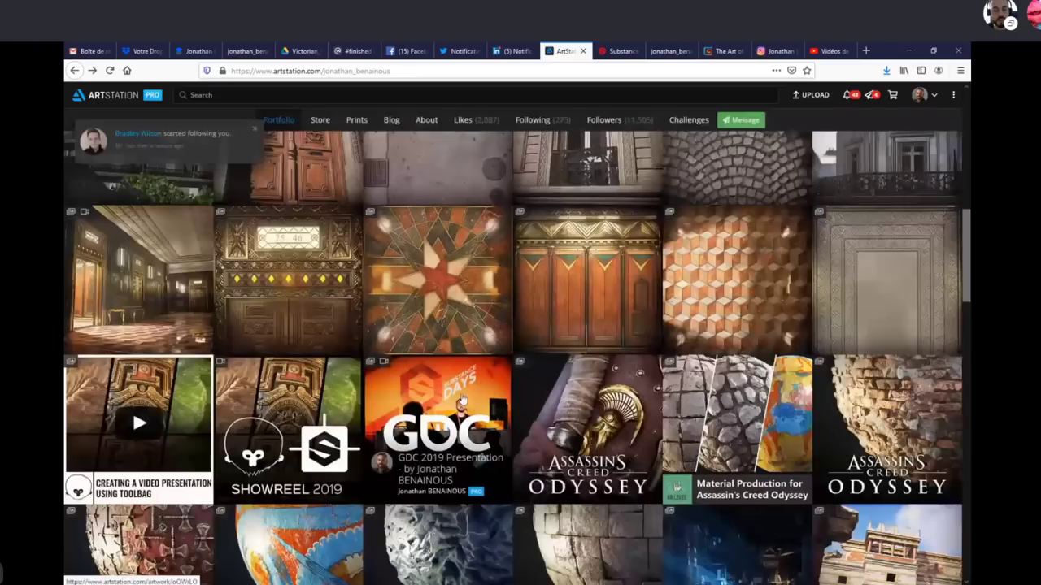
left_click(455, 394)
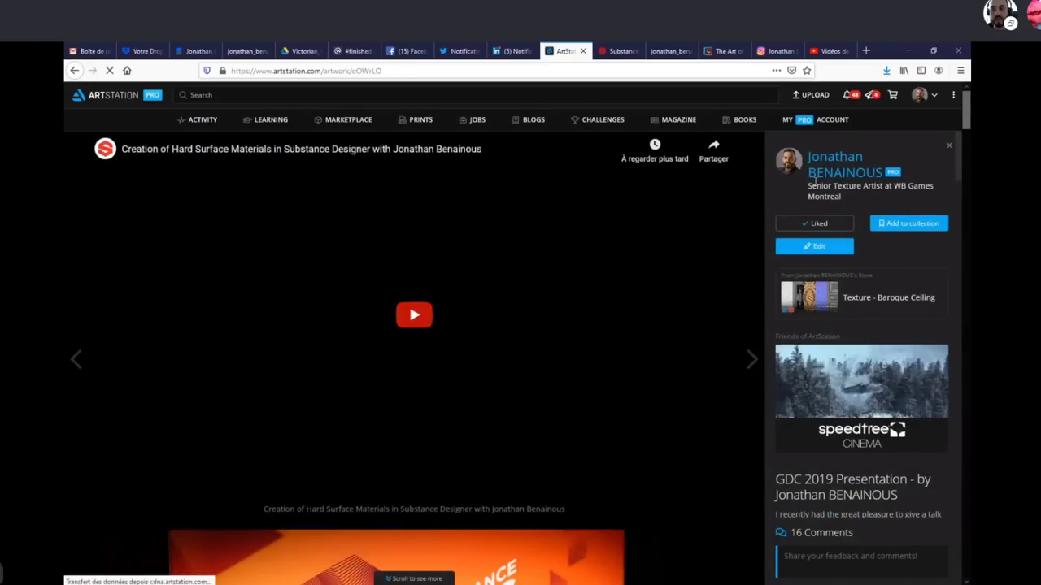
scroll(455, 390, "down", 3)
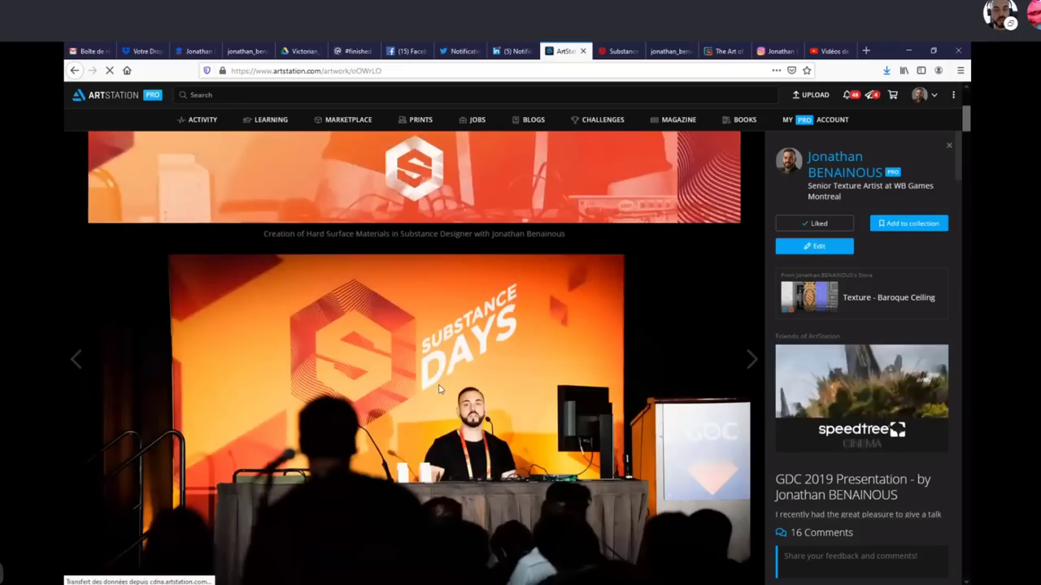
Step: Return to the ArtStation portfolio overview and browse the artwork thumbnails down to the GDC and Assassin's Creed Odyssey entries
key("Escape")
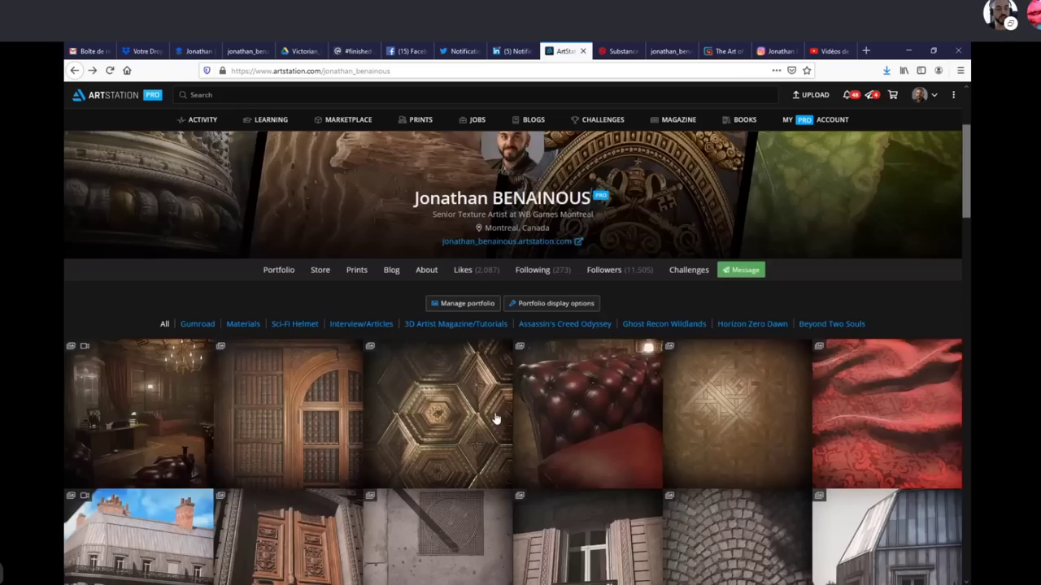
scroll(496, 418, "down", 5)
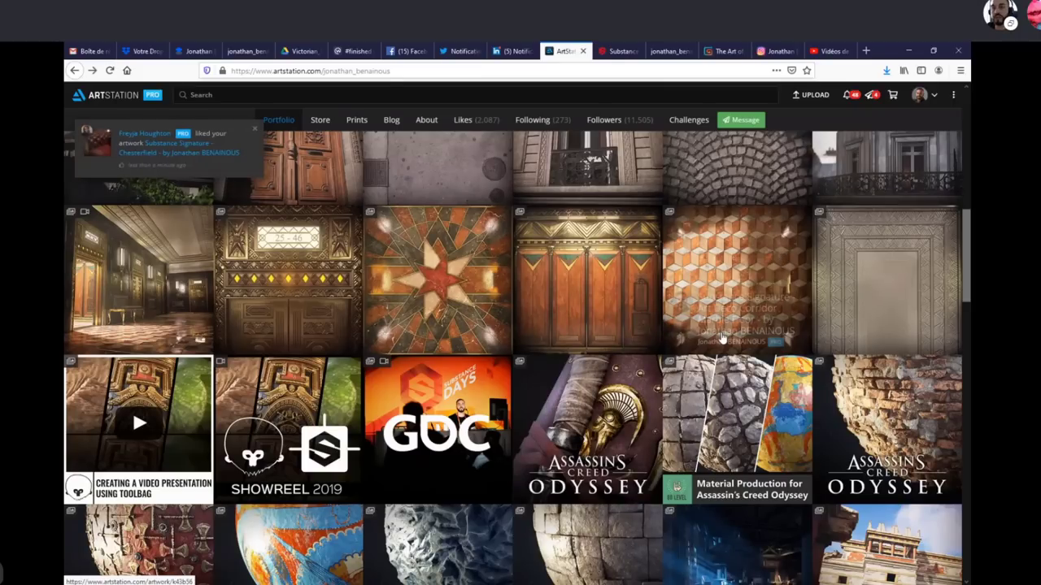
scroll(710, 342, "up", 7)
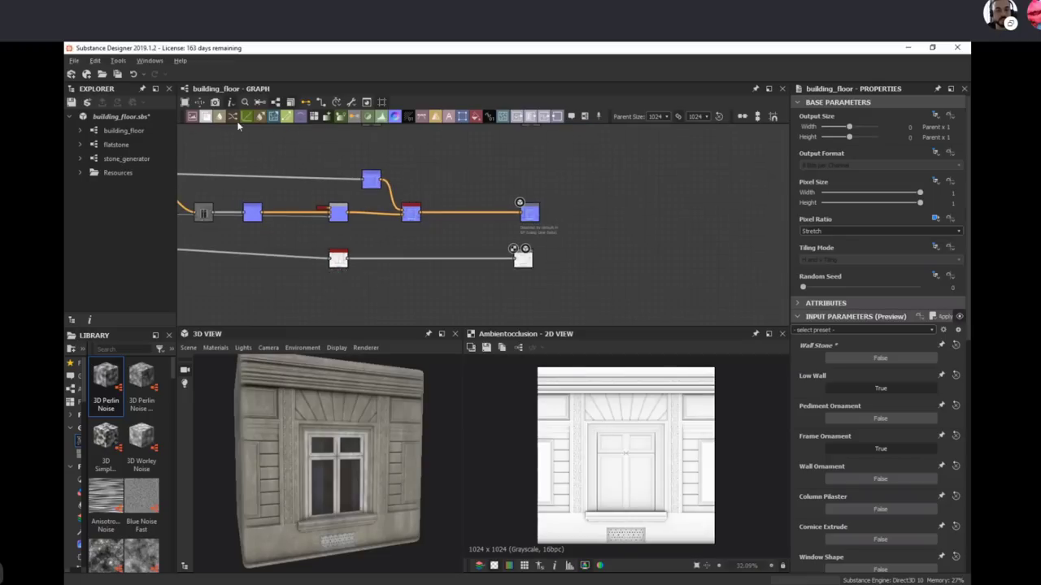
Step: Switch to Substance Designer and examine the building_floor graph from the outputs back to the Stones and Window_Frame groups
scroll(600, 243, "up", 3)
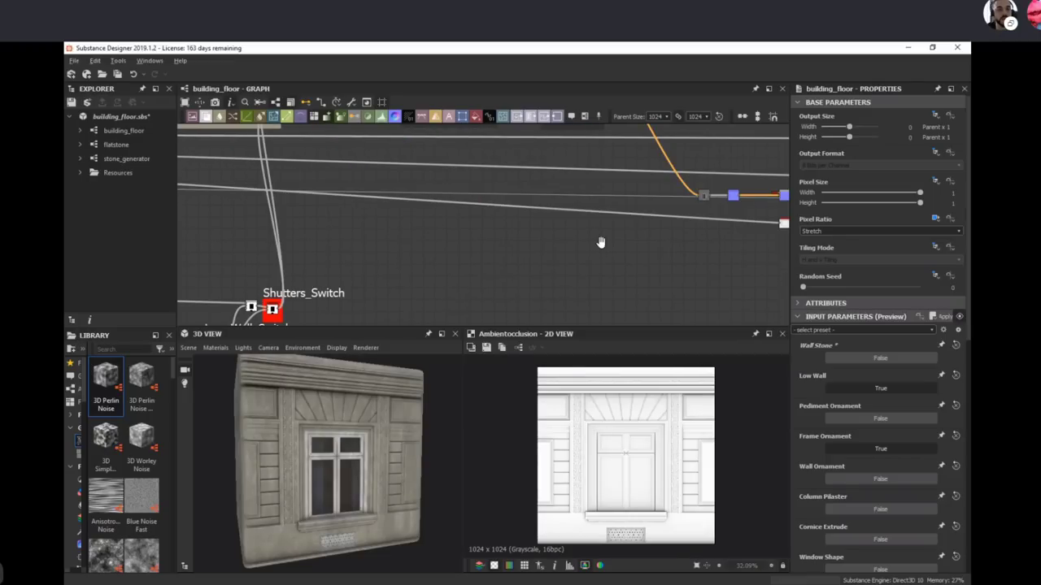
scroll(600, 242, "down", 5)
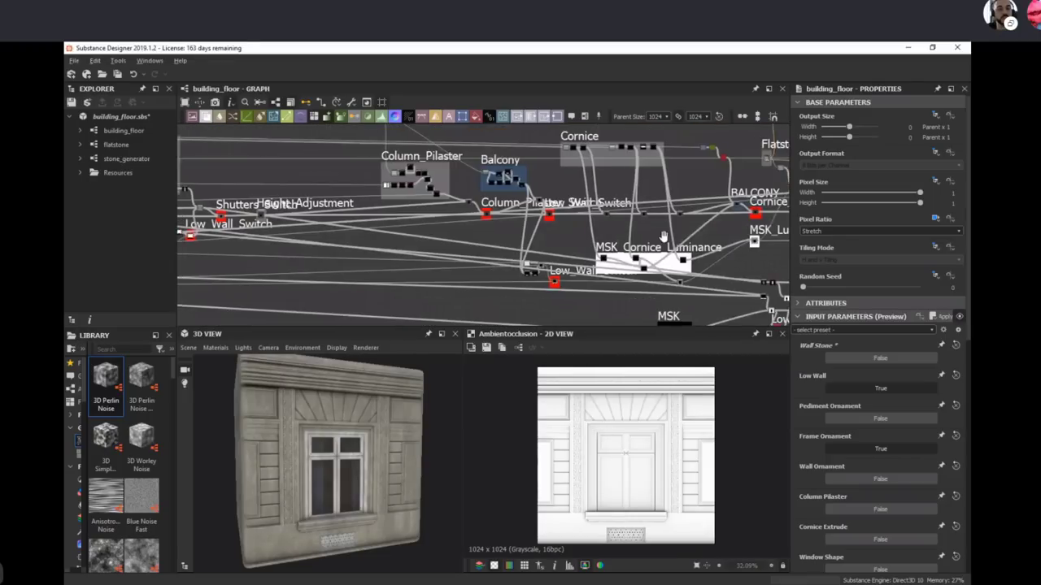
middle_click_drag(664, 237, 773, 237)
middle_click_drag(454, 207, 698, 216)
middle_click_drag(425, 237, 691, 227)
middle_click_drag(496, 231, 634, 233)
scroll(366, 238, "up", 3)
middle_click_drag(283, 247, 543, 239)
scroll(431, 223, "up", 2)
middle_click_drag(426, 243, 568, 267)
middle_click_drag(346, 265, 526, 253)
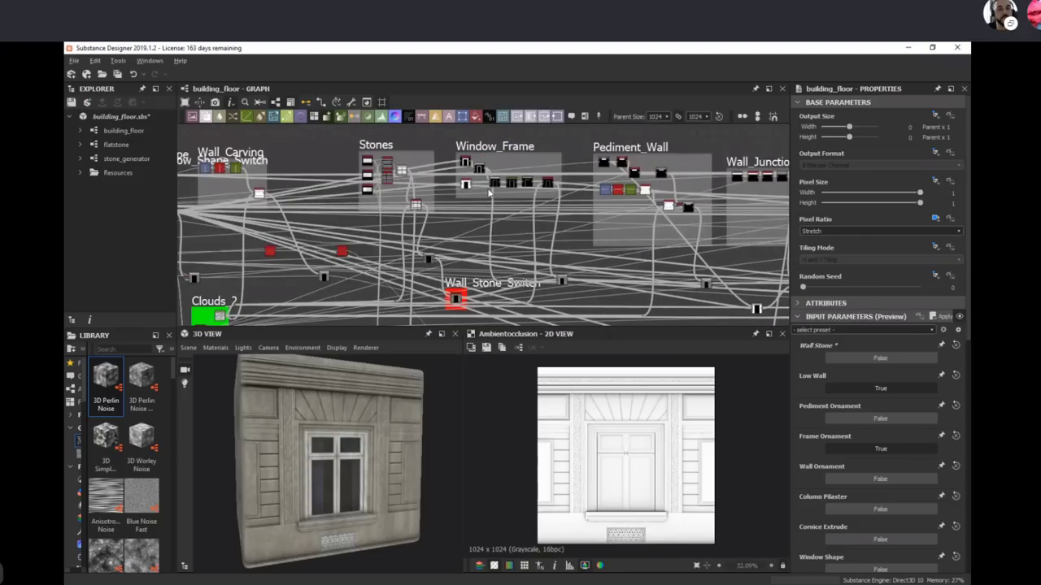
Step: Examine the wall node groups from Pediment_Wall through Columns, the wall panels and Wall_Top_Frame to the window groups
scroll(488, 192, "up", 3)
middle_click_drag(715, 232, 507, 237)
scroll(520, 220, "down", 2)
middle_click_drag(716, 257, 488, 258)
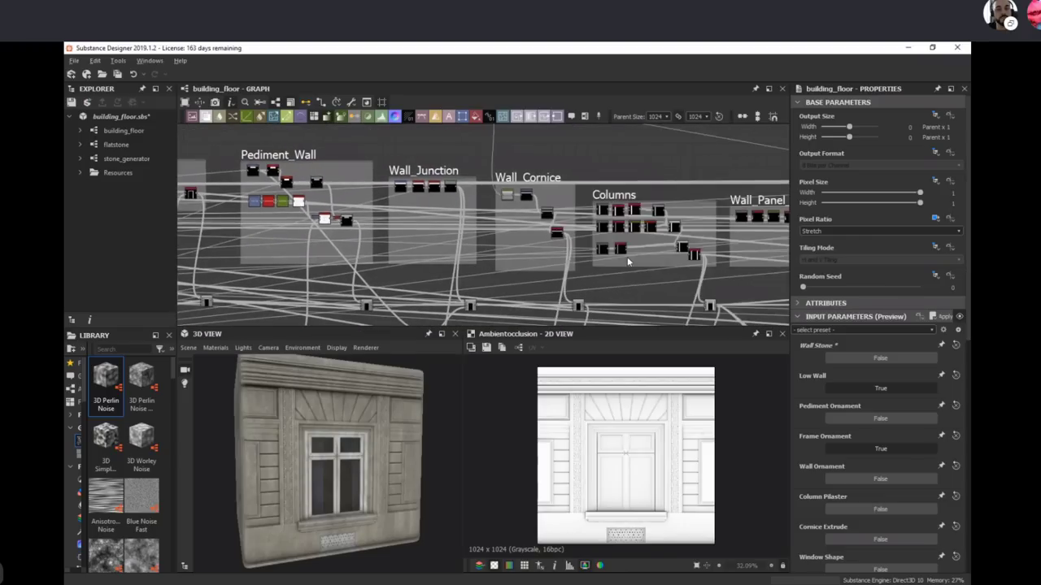
scroll(627, 258, "down", 2)
middle_click_drag(782, 249, 572, 263)
scroll(609, 255, "up", 2)
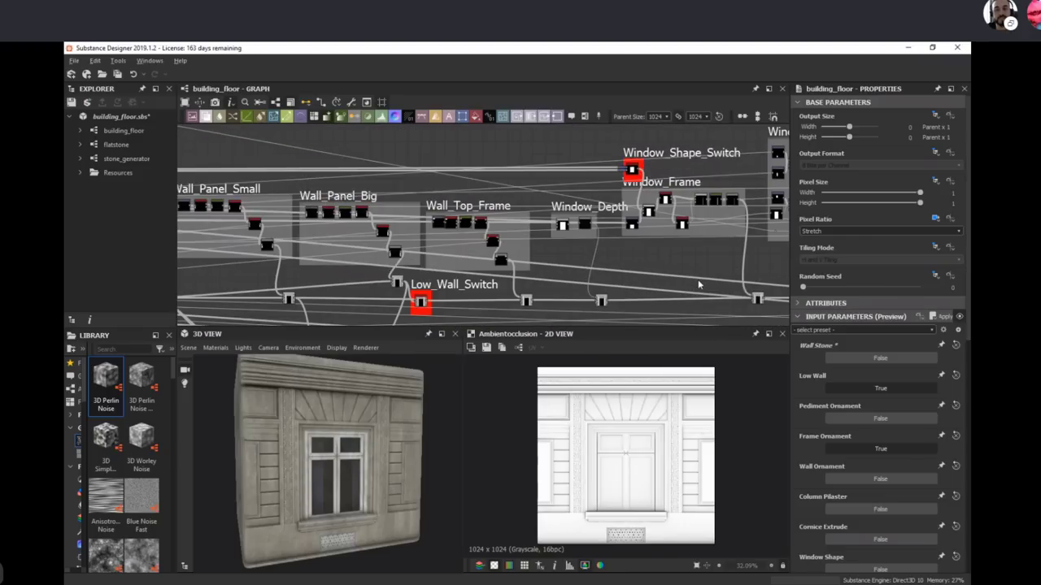
middle_click_drag(698, 285, 507, 250)
scroll(557, 236, "up", 3)
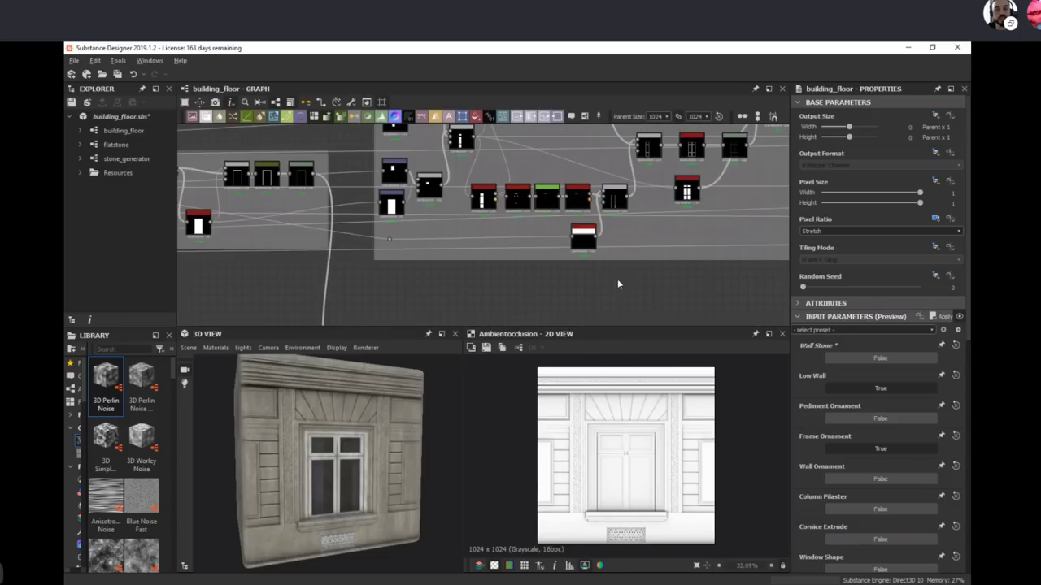
Step: Preview the Dilation or Erosion and Edge Detect nodes of the window frame chain and compare their outlines
scroll(504, 241, "up", 4)
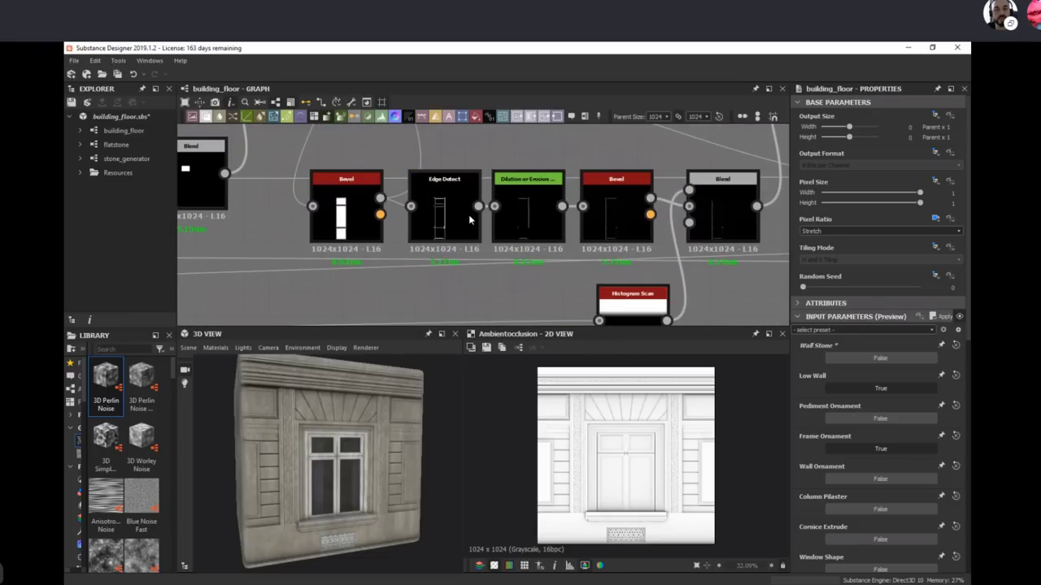
scroll(533, 232, "up", 3)
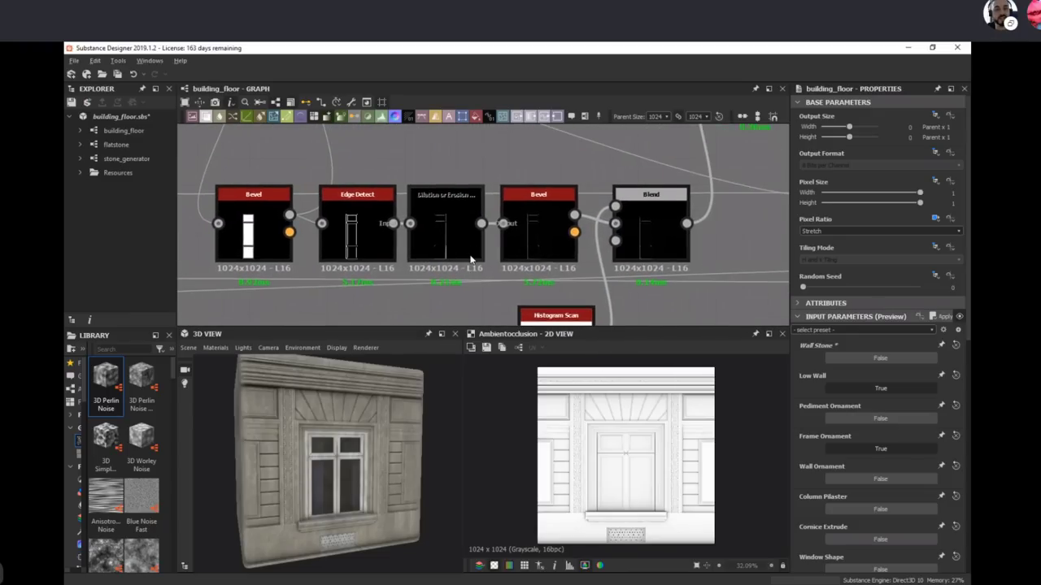
double_click(451, 226)
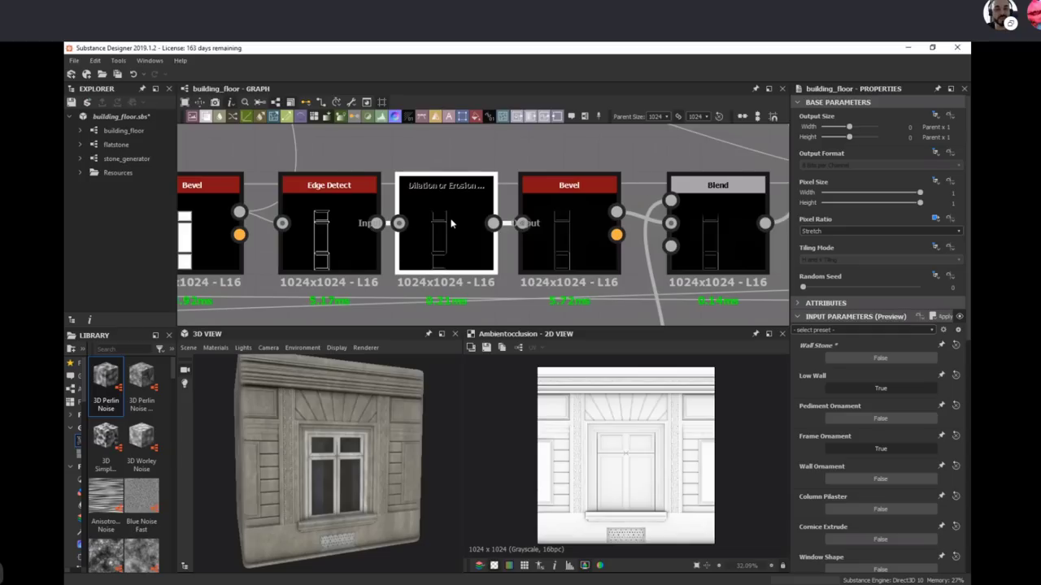
scroll(608, 448, "up", 3)
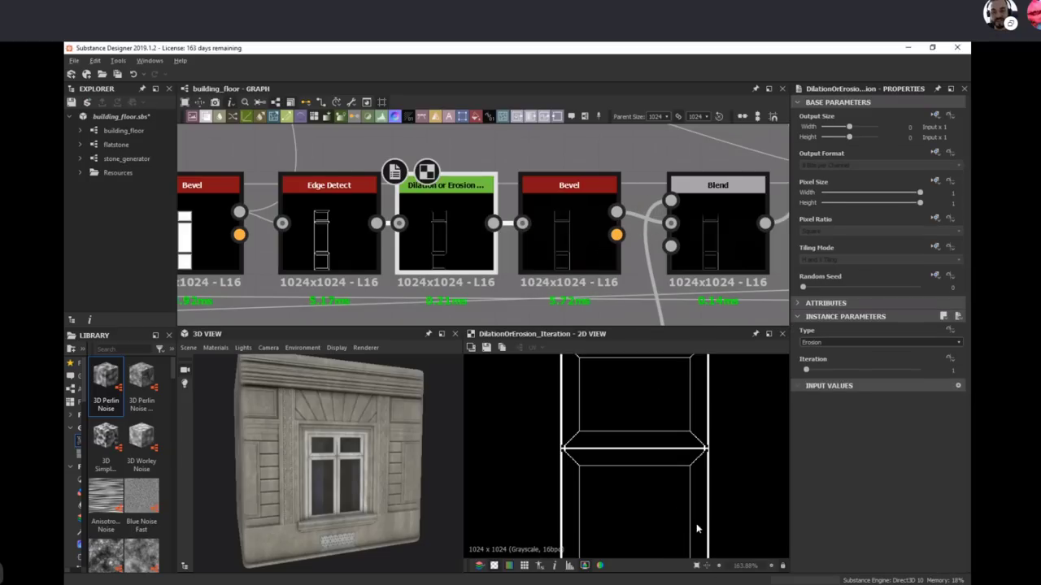
double_click(360, 257)
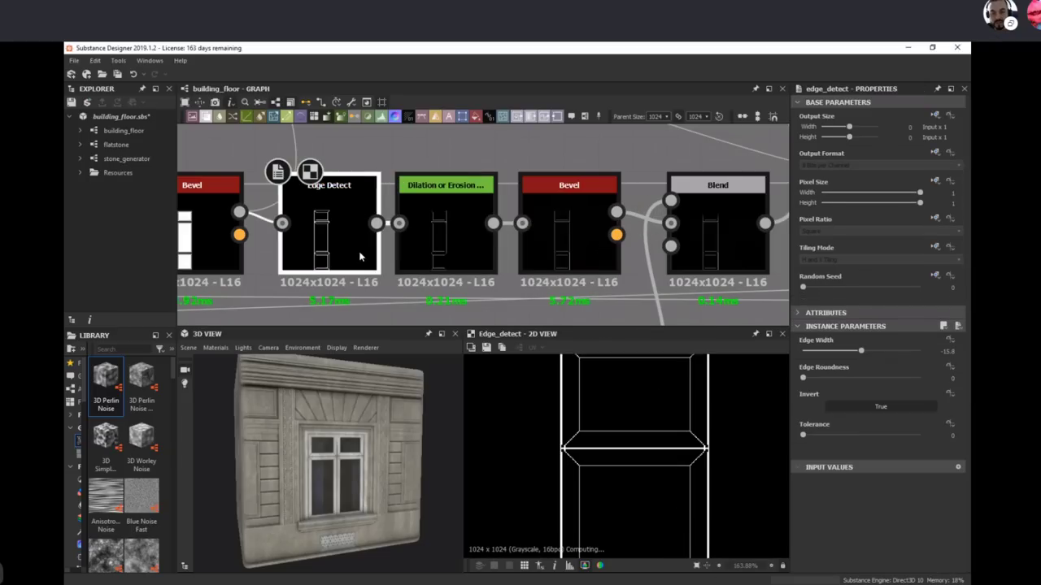
double_click(463, 258)
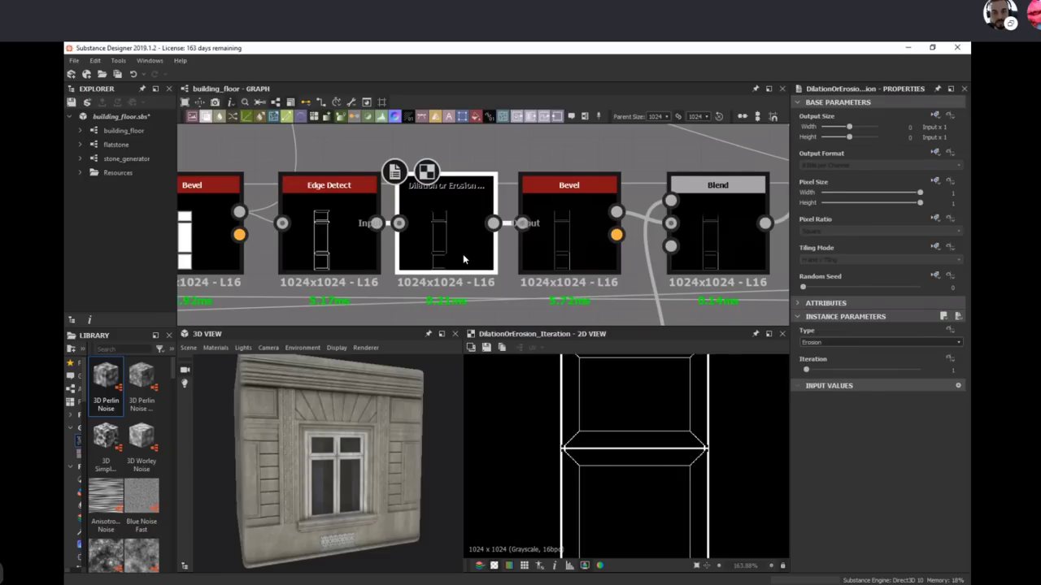
Step: Move the Dilation or Erosion node above its chain and the Edge Detect node closer to the preceding Bevel
left_click_drag(464, 258, 462, 155)
left_click_drag(374, 246, 351, 246)
scroll(398, 206, "down", 2)
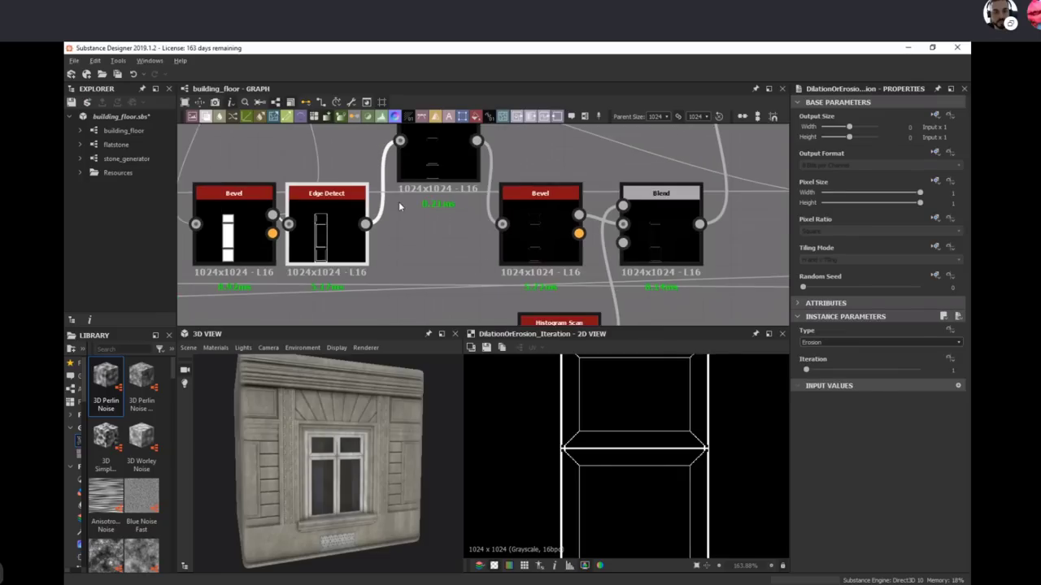
middle_click_drag(543, 238, 478, 261)
scroll(491, 276, "down", 1)
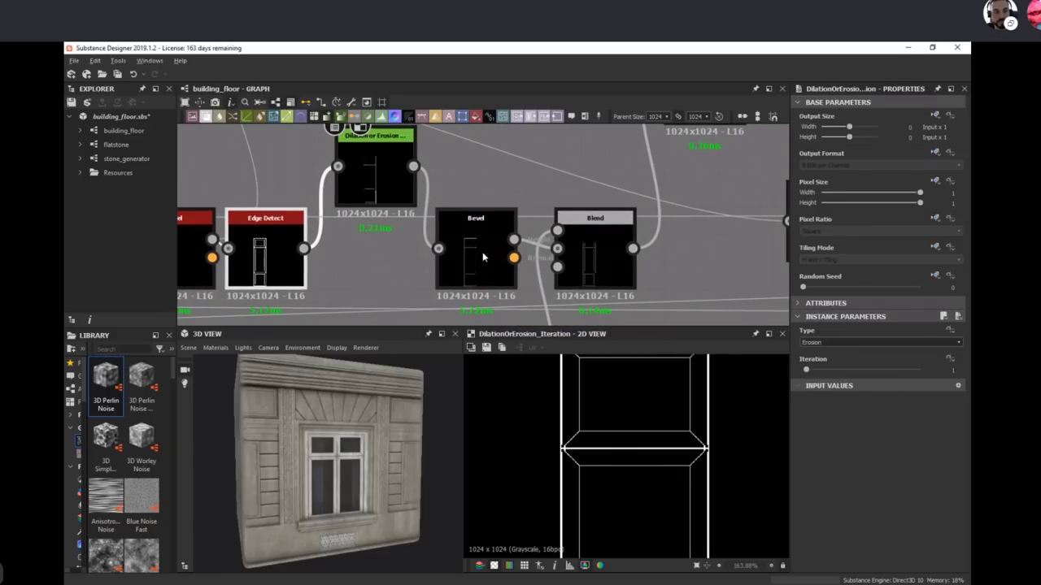
middle_click_drag(384, 234, 405, 166)
Step: Preview the Histogram Scan gradient, the Subtract Blend it feeds, and the Bevel node ahead of that Blend
double_click(515, 286)
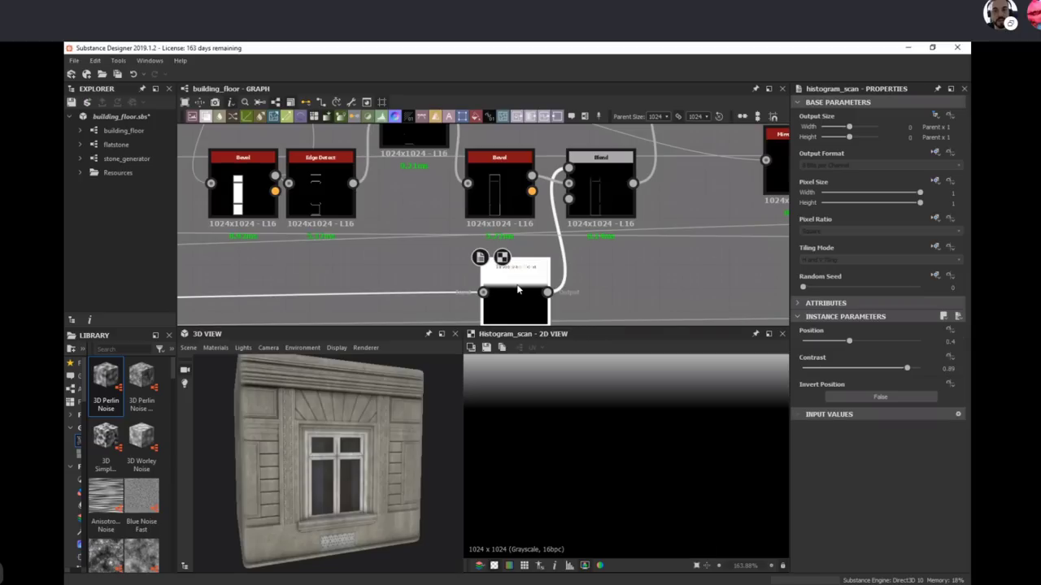
left_click(604, 194)
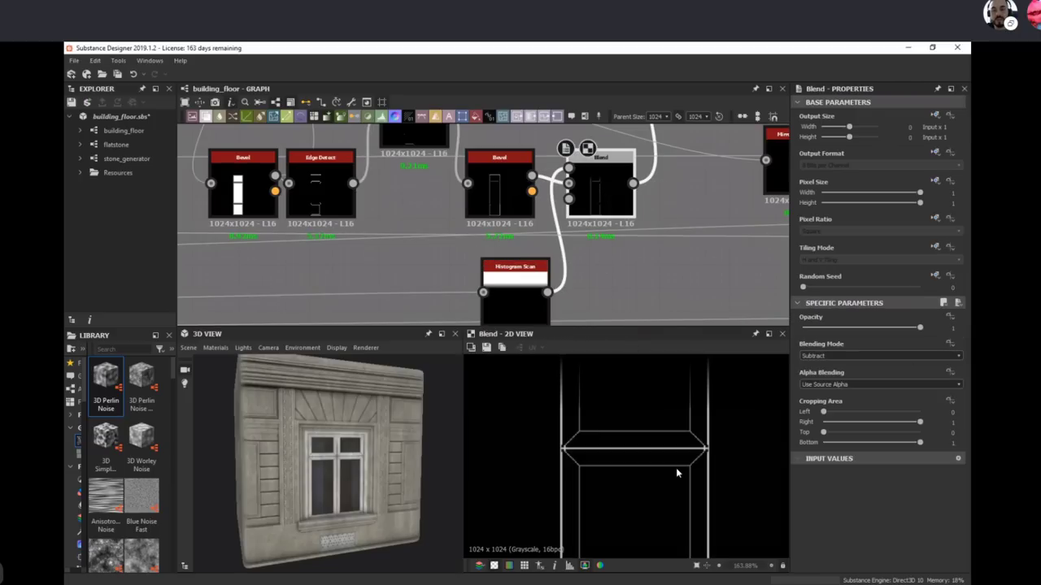
scroll(643, 439, "down", 2)
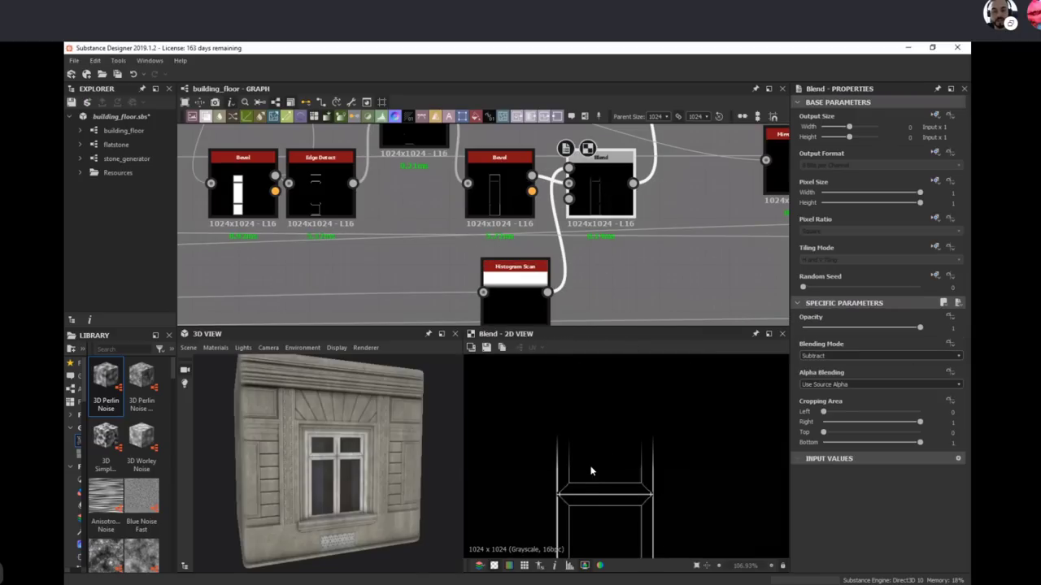
left_click(498, 187)
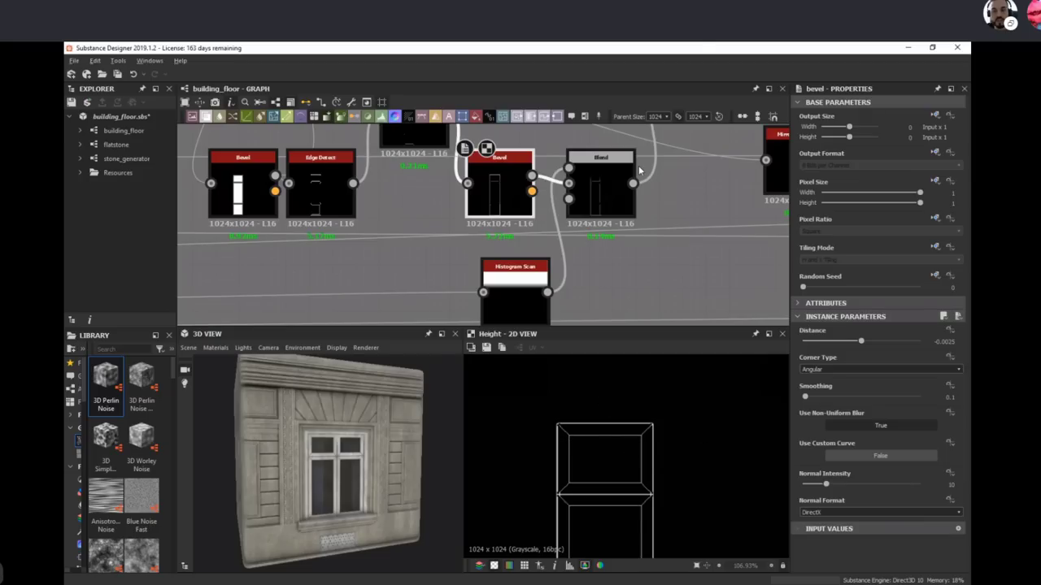
Step: Preview the Subtract Blend that carves the bevelled outline into the window frame and the Mirror Grayscale node after it
middle_click_drag(639, 167, 570, 318)
double_click(622, 196)
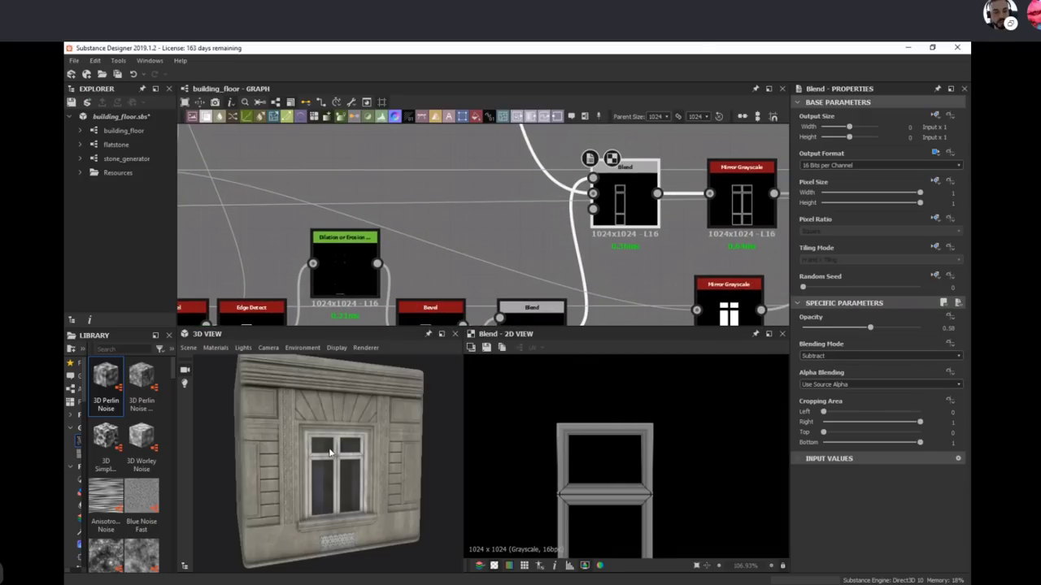
middle_click_drag(621, 219, 426, 218)
left_click(557, 200)
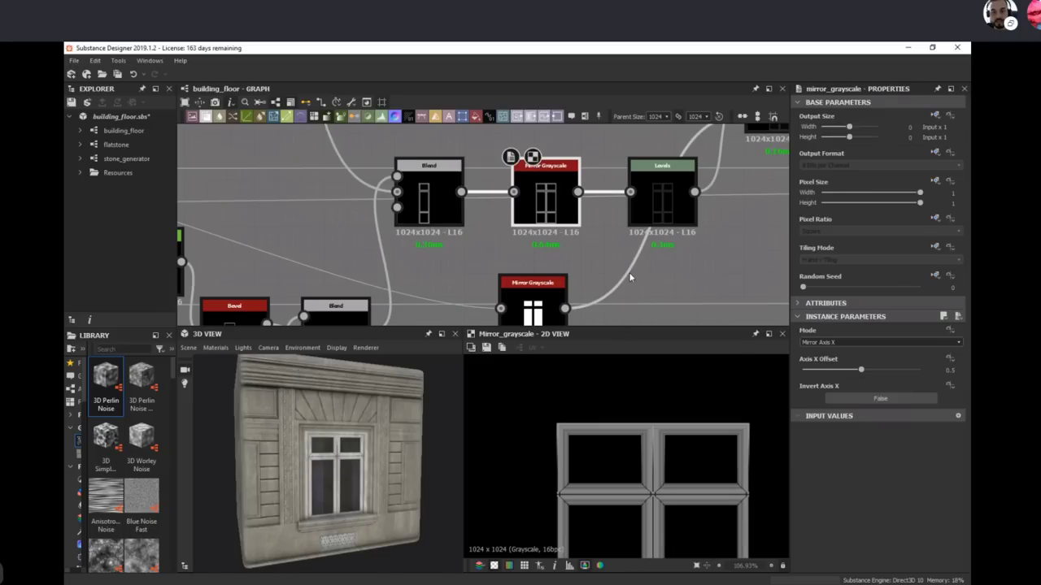
Step: Preview the Add (Linear Dodge) Blend that closes the window node group
middle_click_drag(676, 295, 453, 274)
scroll(578, 282, "down", 2)
left_click(560, 141)
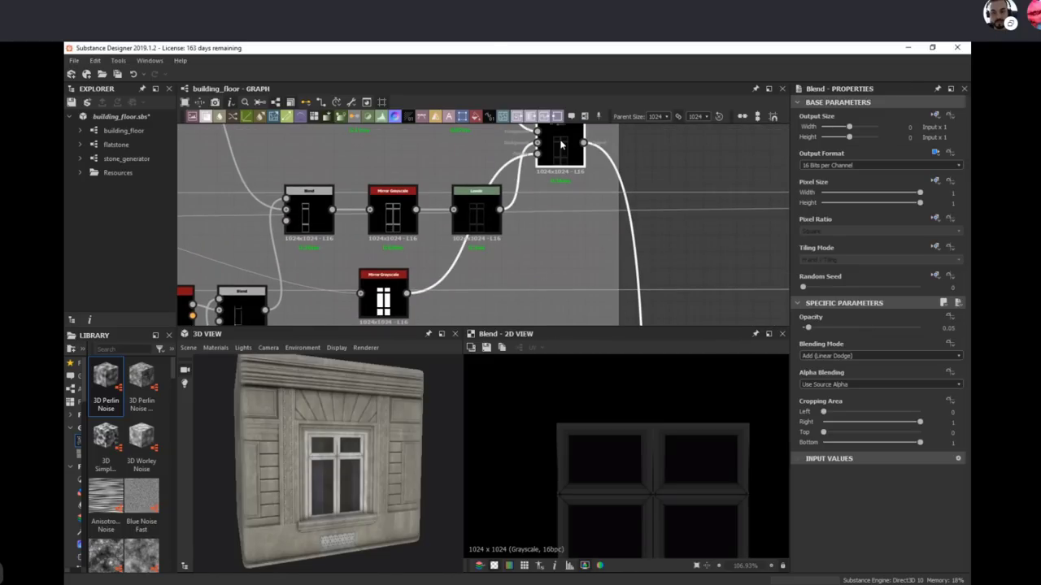
middle_click_drag(549, 231, 546, 184)
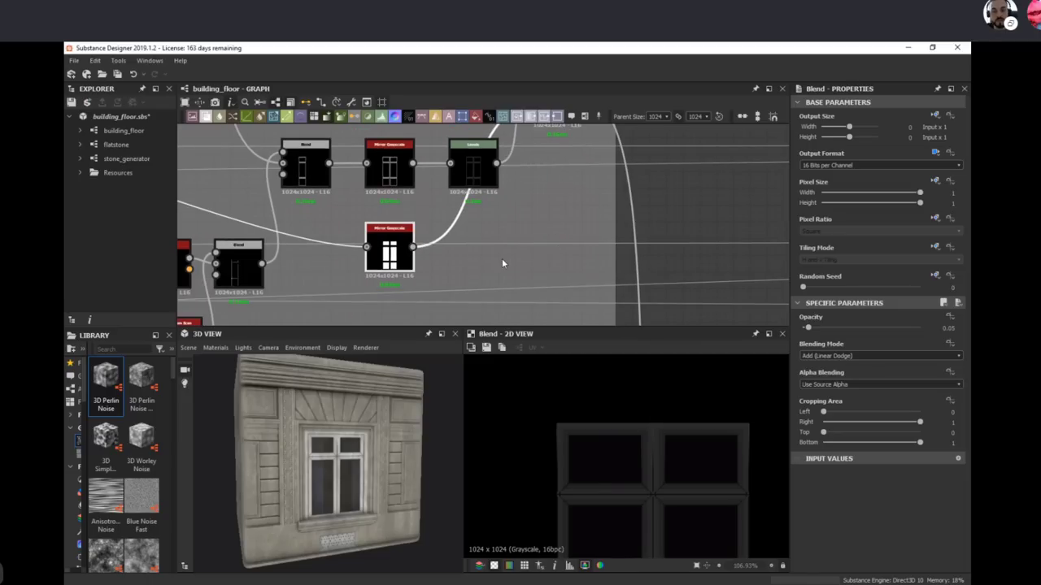
Step: Preview the Max (Lighten) Blend that merges the window into the facade height, and turn the 3D model to face front
middle_click_drag(502, 258, 512, 180)
scroll(559, 205, "down", 3)
middle_click_drag(651, 324, 576, 162)
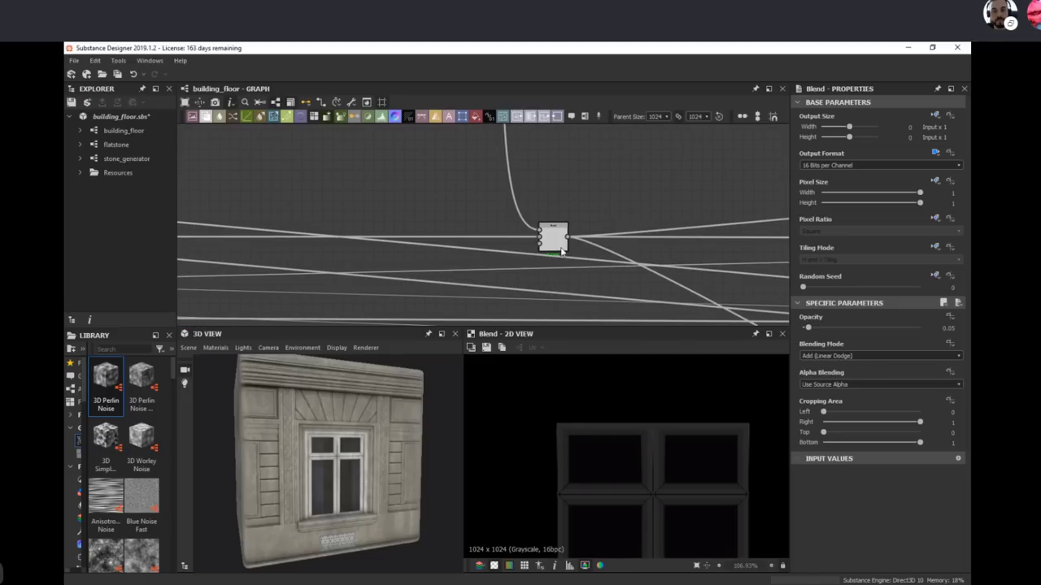
left_click(558, 239)
double_click(558, 240)
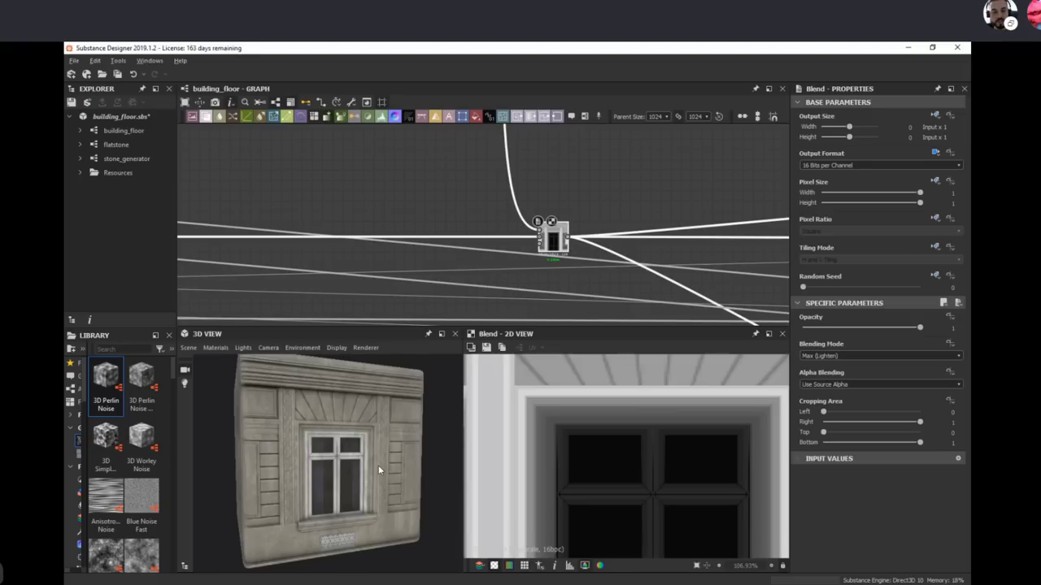
mouse_move(378, 465)
left_mouse_down()
mouse_move(385, 433)
mouse_move(334, 473)
mouse_move(355, 491)
mouse_move(375, 449)
left_mouse_up()
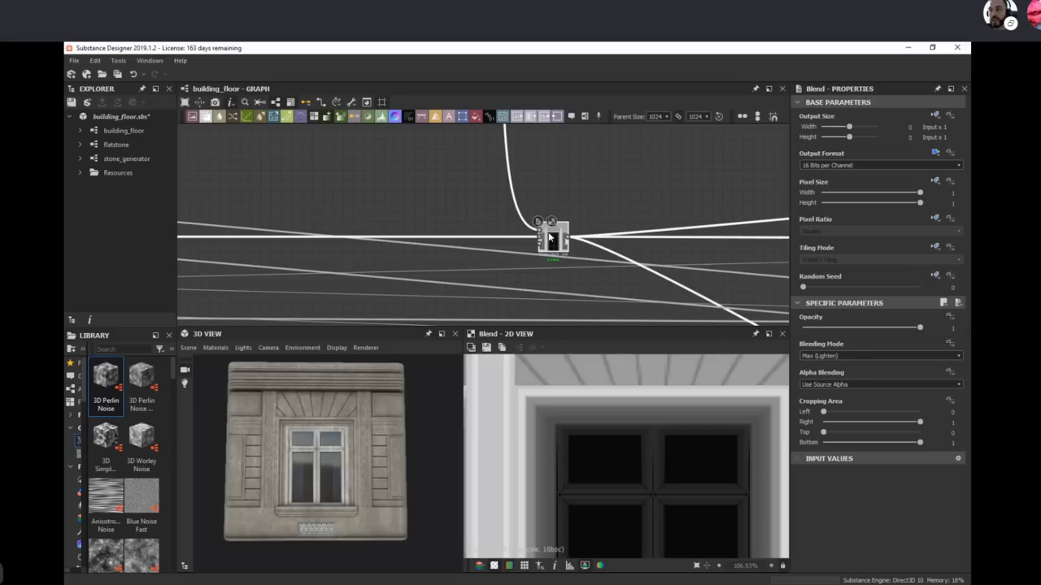
Step: Preview the Bevel after the Dilation or Erosion node and move the noise's Transformation 2D node closer to the blur node
scroll(424, 180, "down", 5)
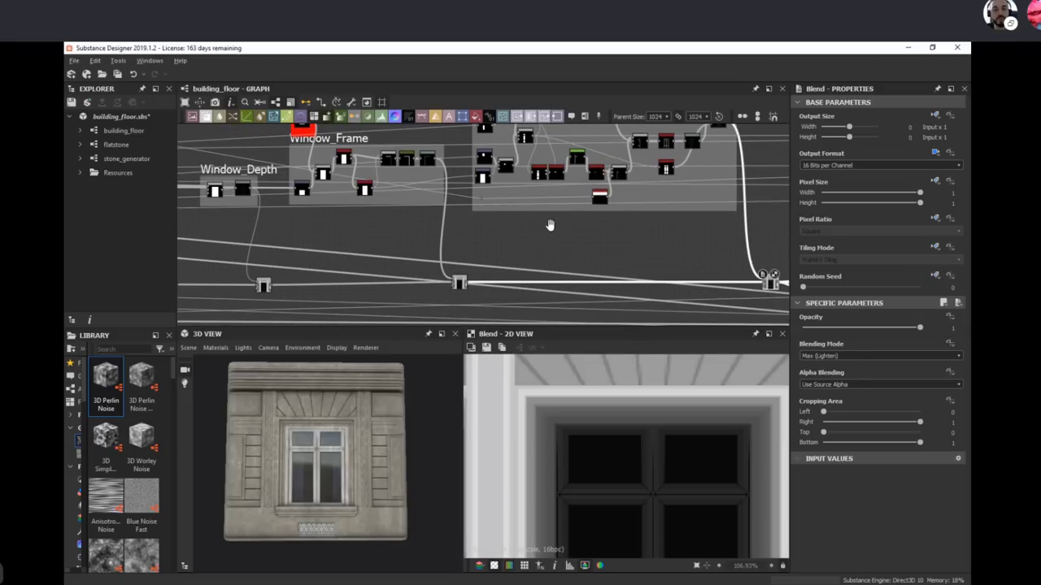
middle_click_drag(550, 225, 450, 232)
scroll(450, 232, "up", 5)
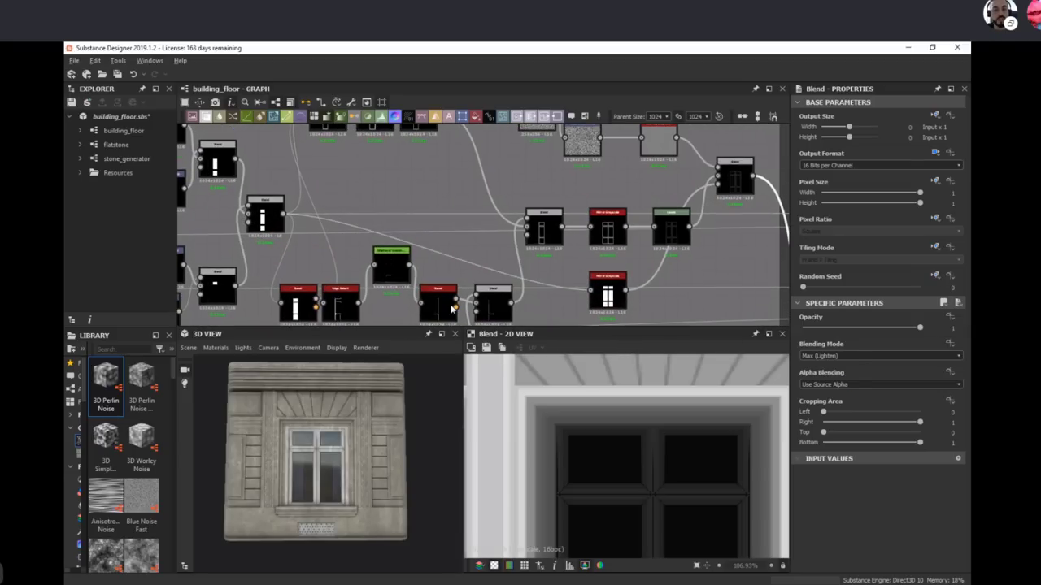
double_click(440, 305)
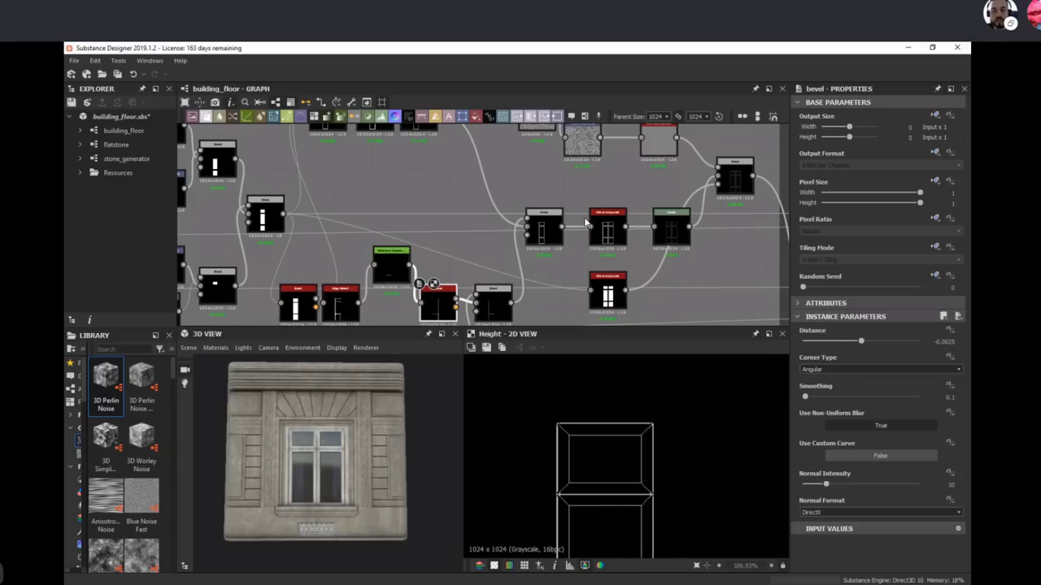
middle_click_drag(665, 185, 537, 246)
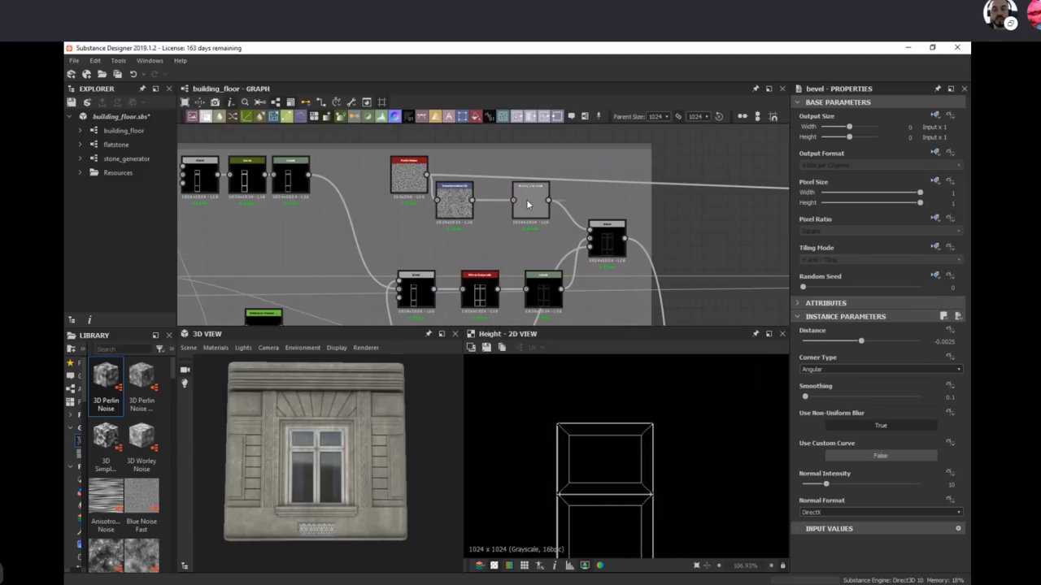
left_click_drag(457, 211, 471, 211)
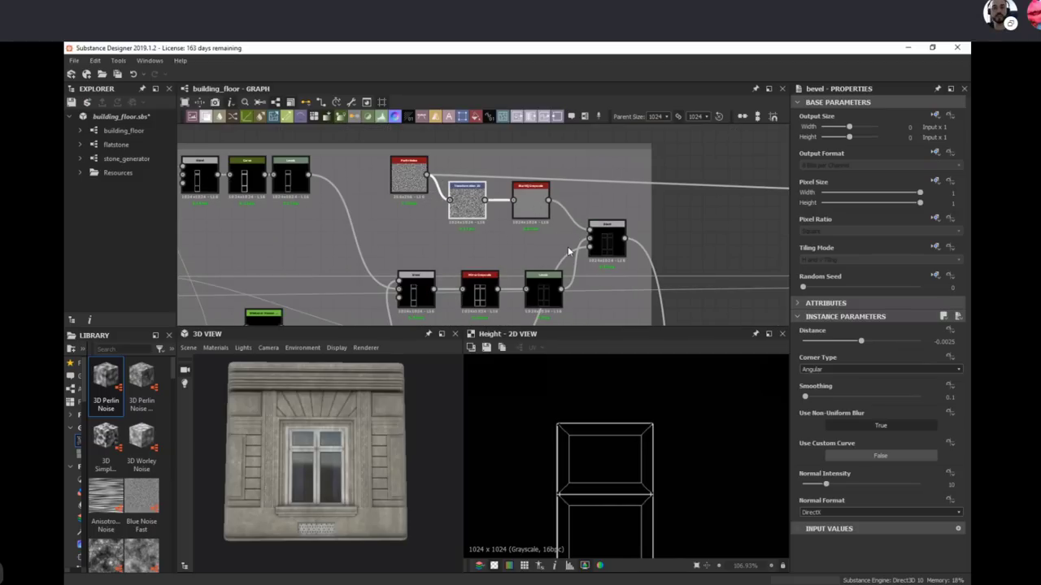
Step: Preview the Max (Lighten) Blend below the window group and examine the whole facade height map
middle_click_drag(730, 249, 428, 151)
scroll(627, 281, "down", 3)
middle_click_drag(627, 281, 444, 182)
scroll(546, 265, "down", 2)
middle_click_drag(408, 301, 355, 263)
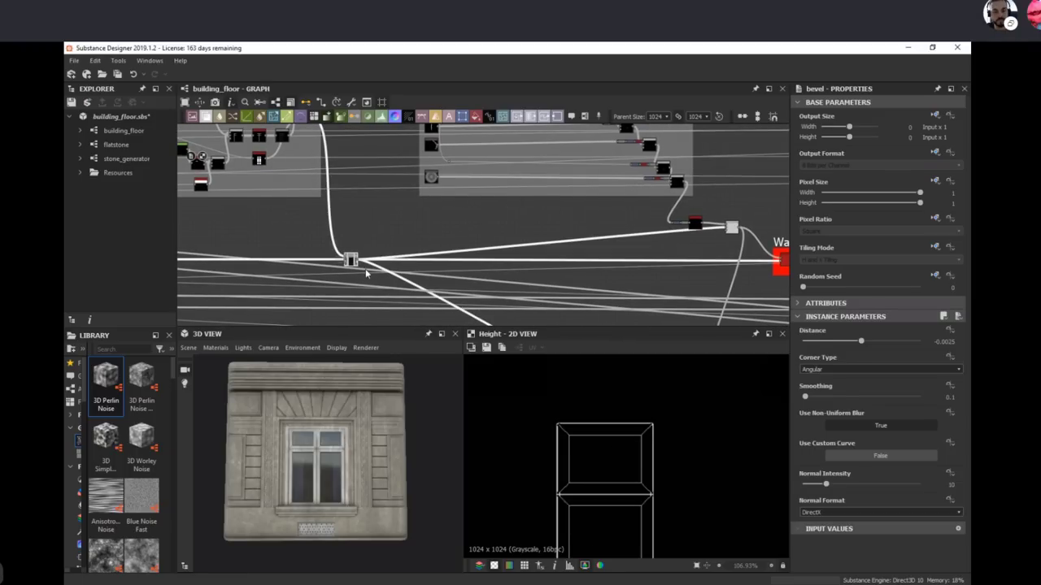
double_click(350, 258)
scroll(638, 476, "down", 3)
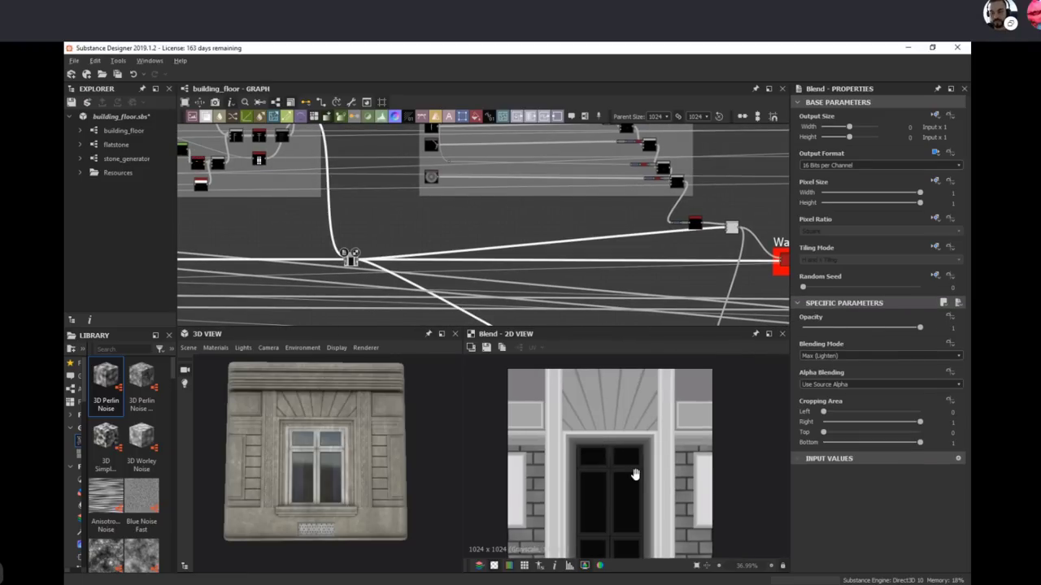
Step: Preview the low wall's switch_grayscale node downstream of the Height_Adjustment node to examine its black-and-white mask
scroll(675, 492, "down", 1)
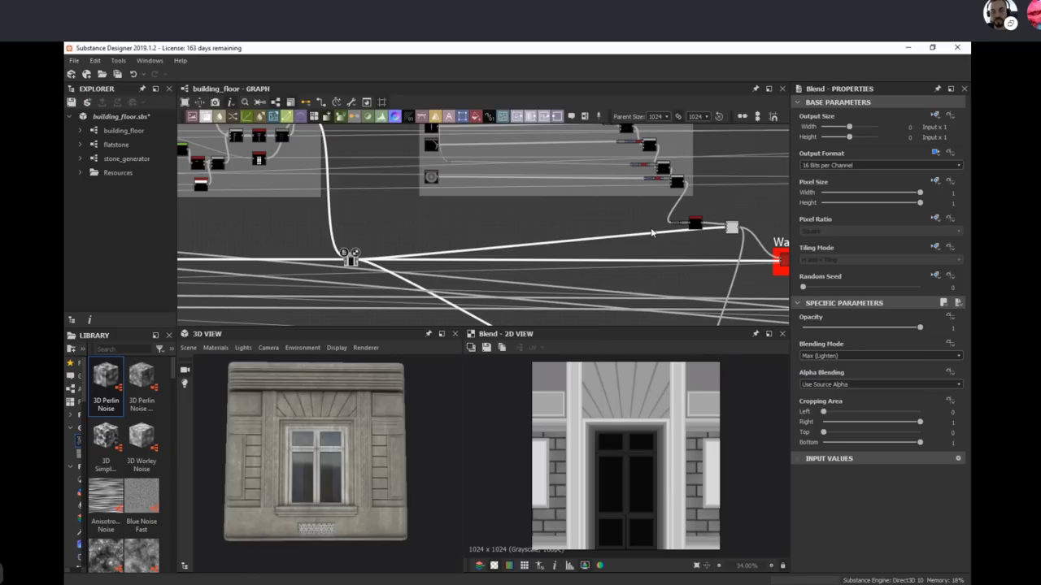
middle_click_drag(652, 243, 94, 210)
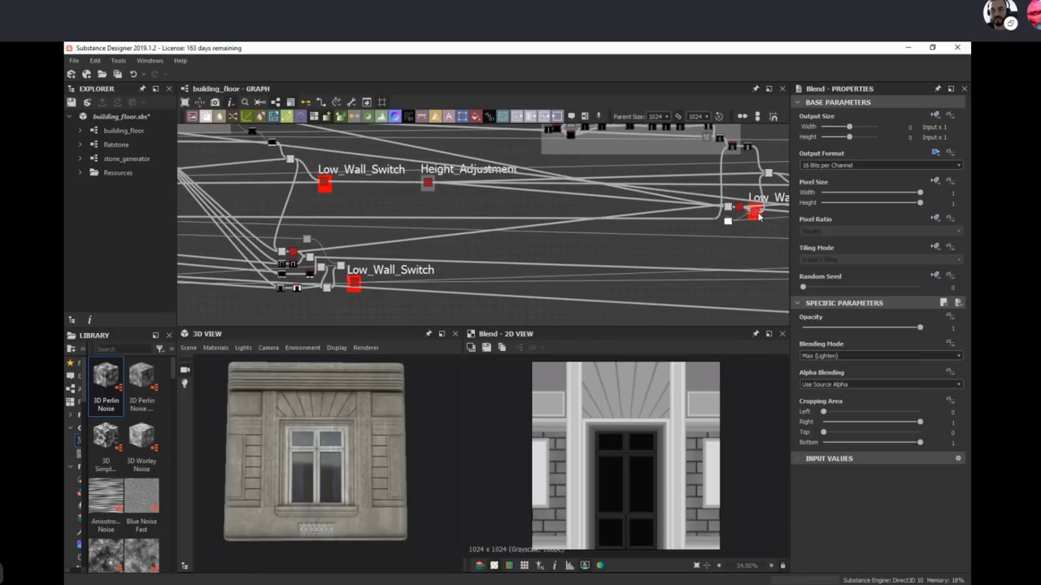
double_click(755, 213)
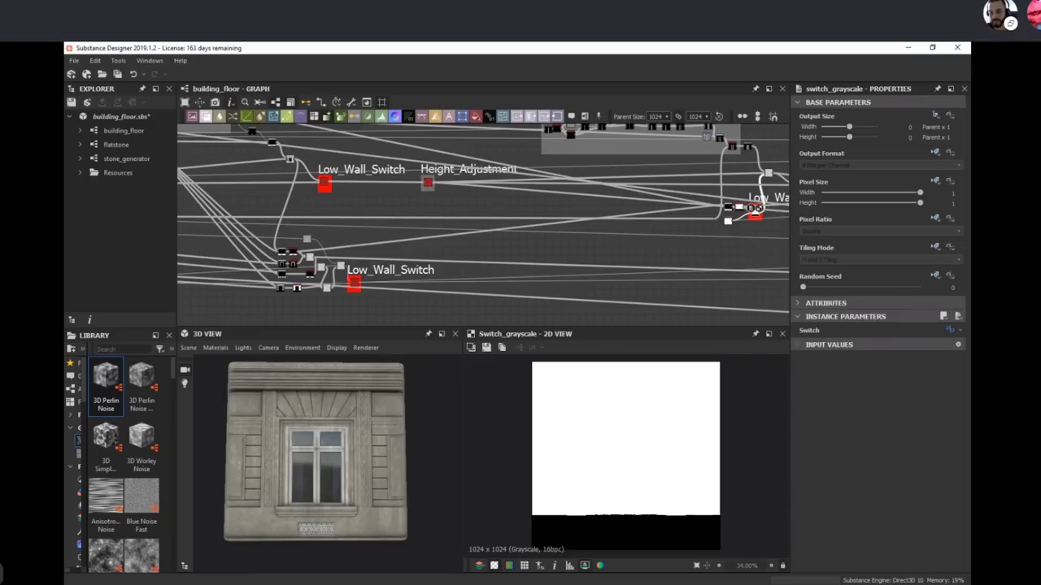
Step: Switch to the Skype video call window
left_click(841, 584)
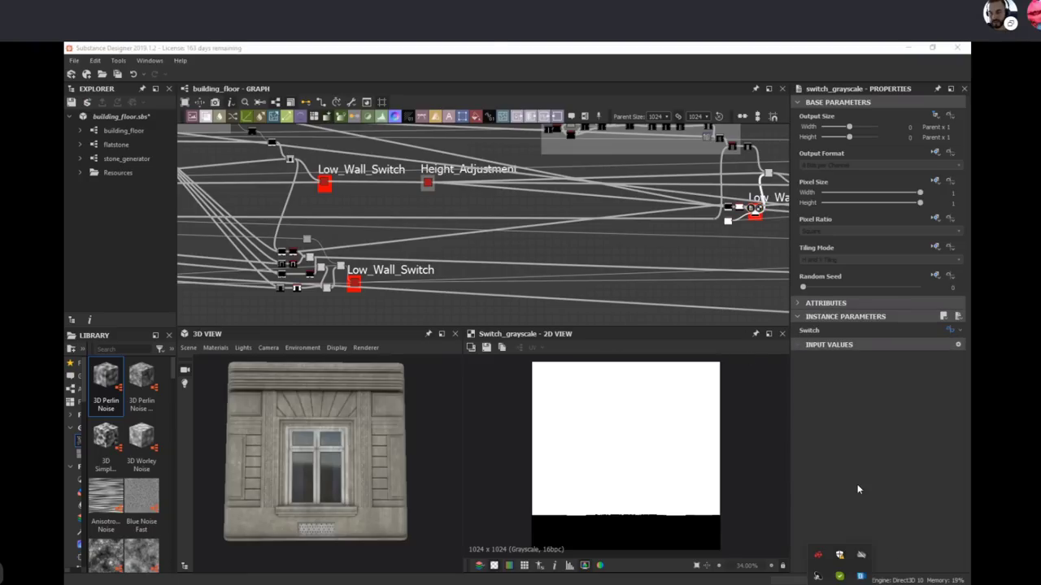
left_click(887, 534)
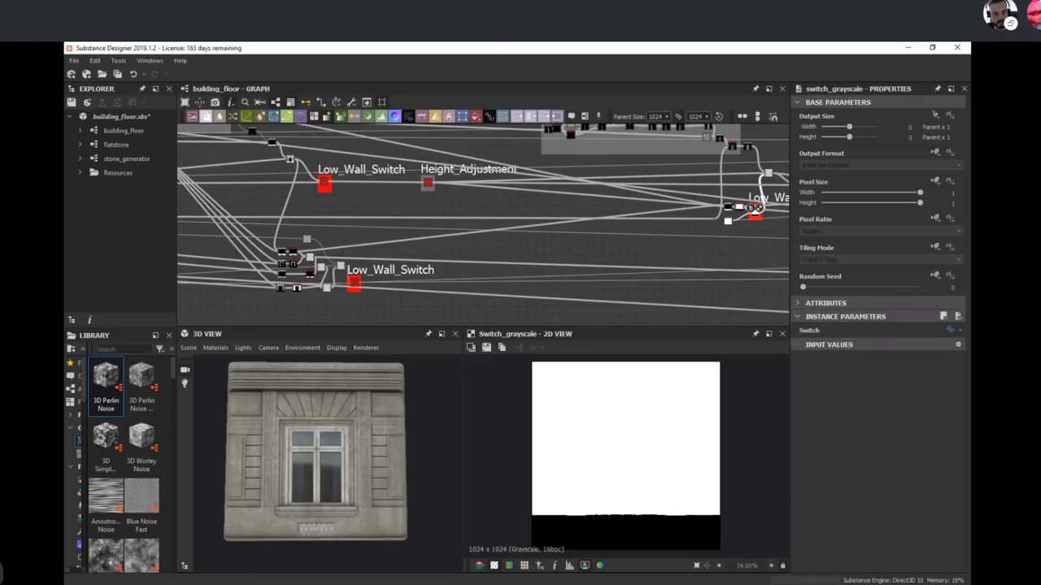
key("alt+Tab")
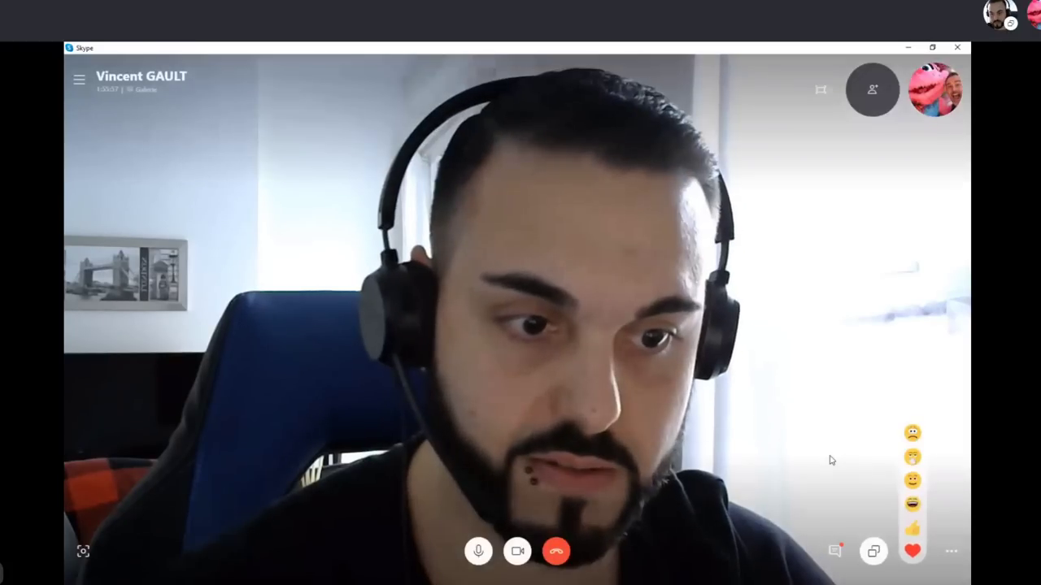